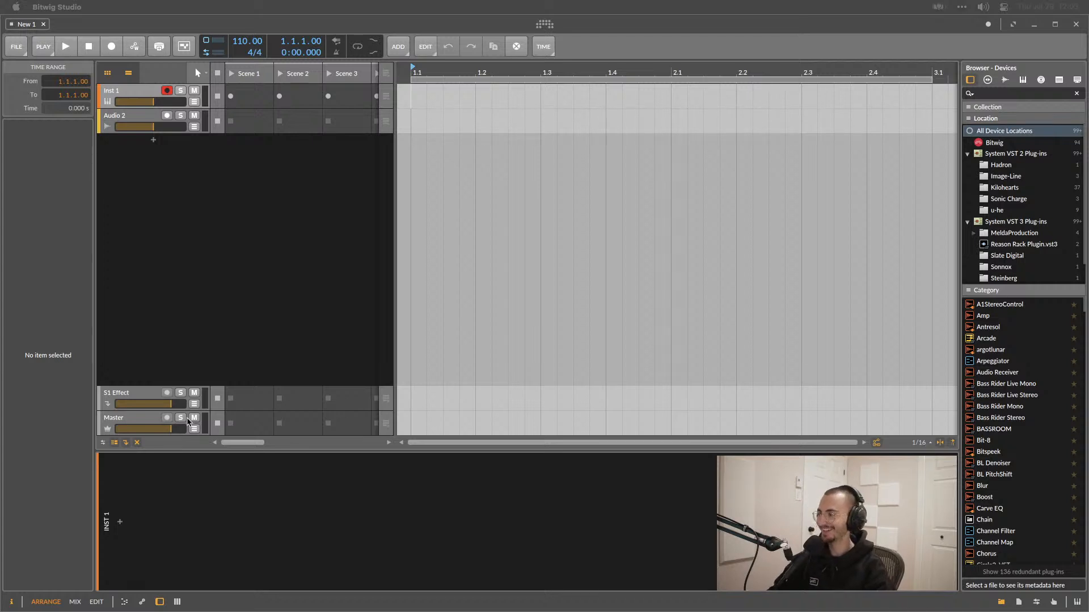
Toggle the large track height off and back on in the arrangement.
left_click(226, 284)
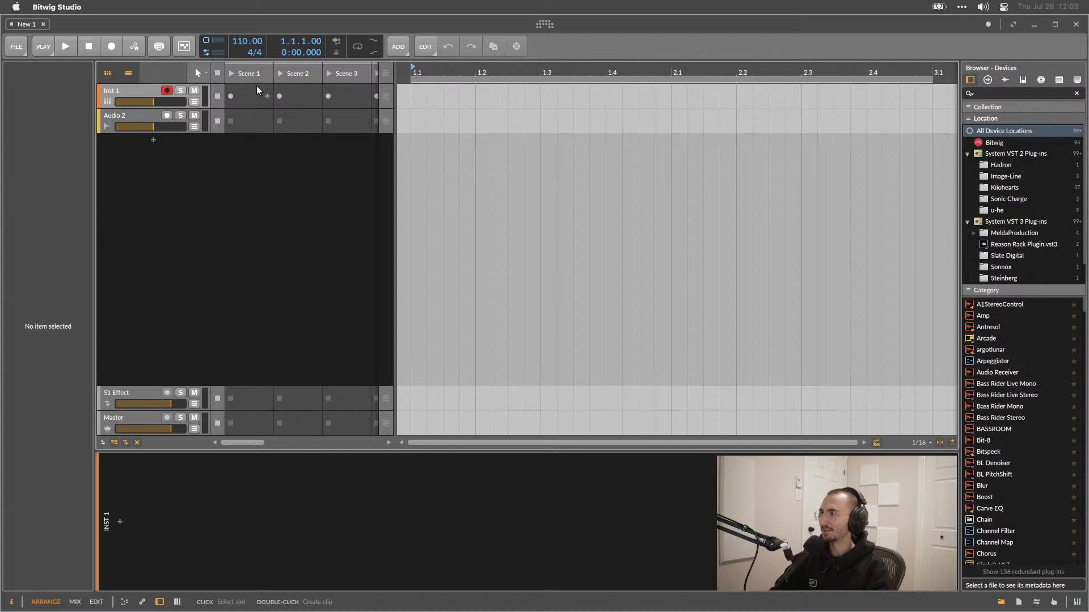
left_click(113, 443)
left_click(113, 443)
left_click(113, 444)
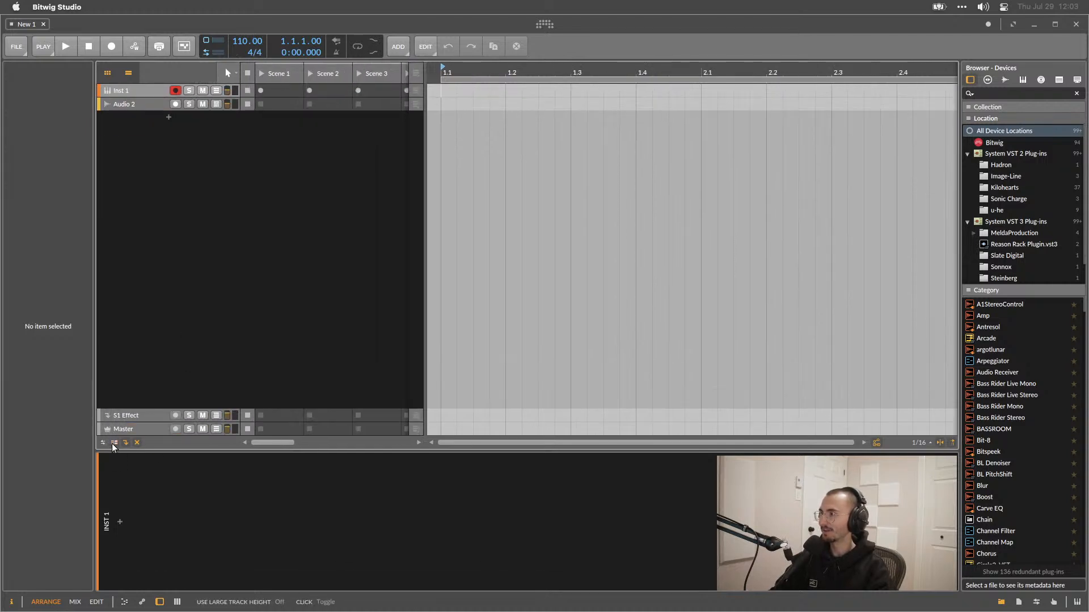
left_click(113, 444)
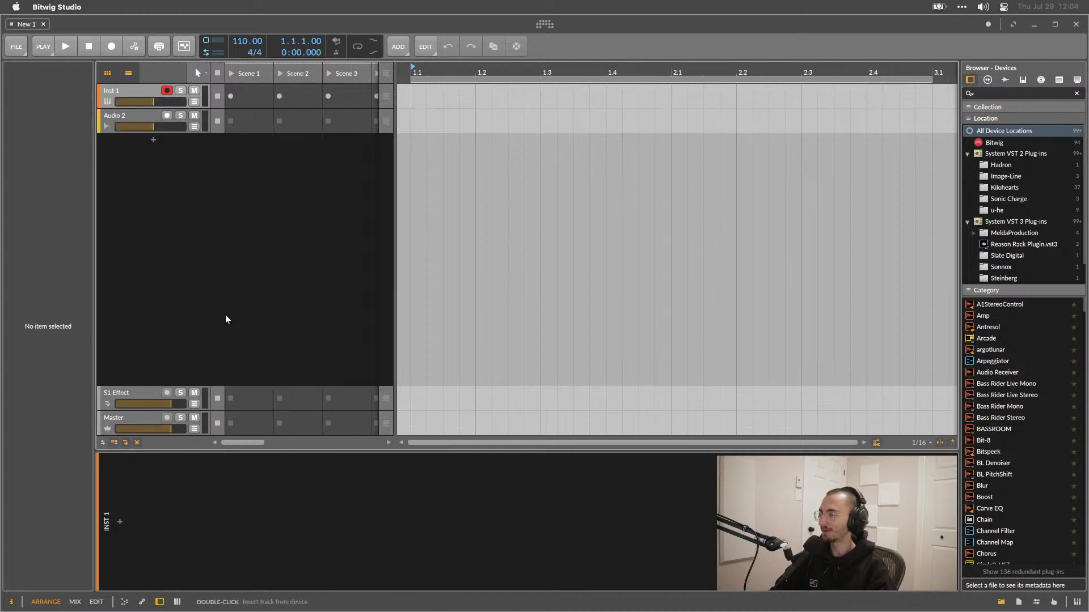
Switch to the Mix view and return to the Arrange view.
key("alt+2")
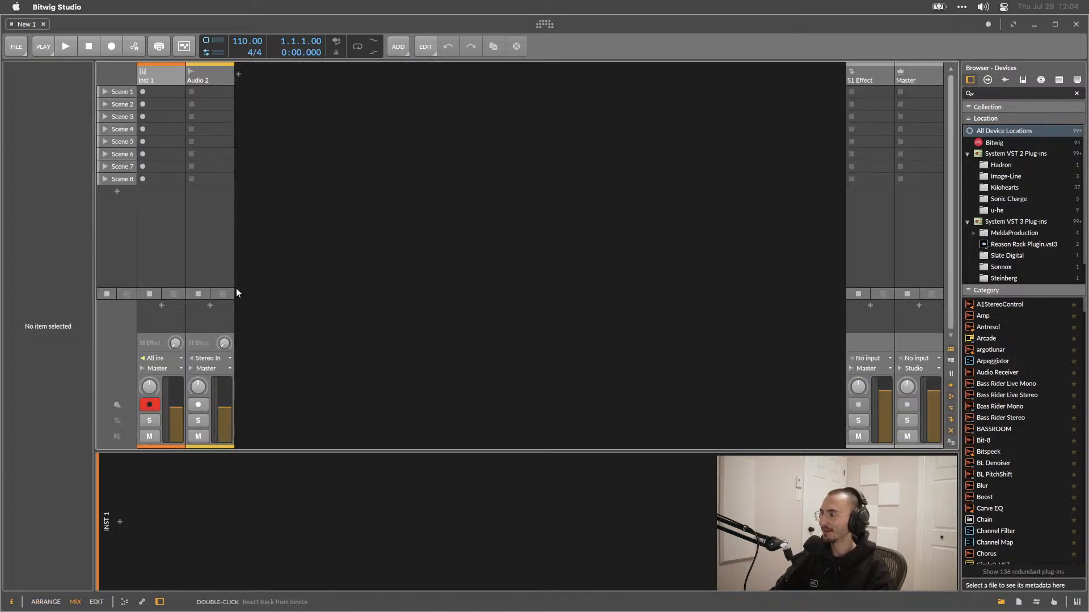
key("alt+1")
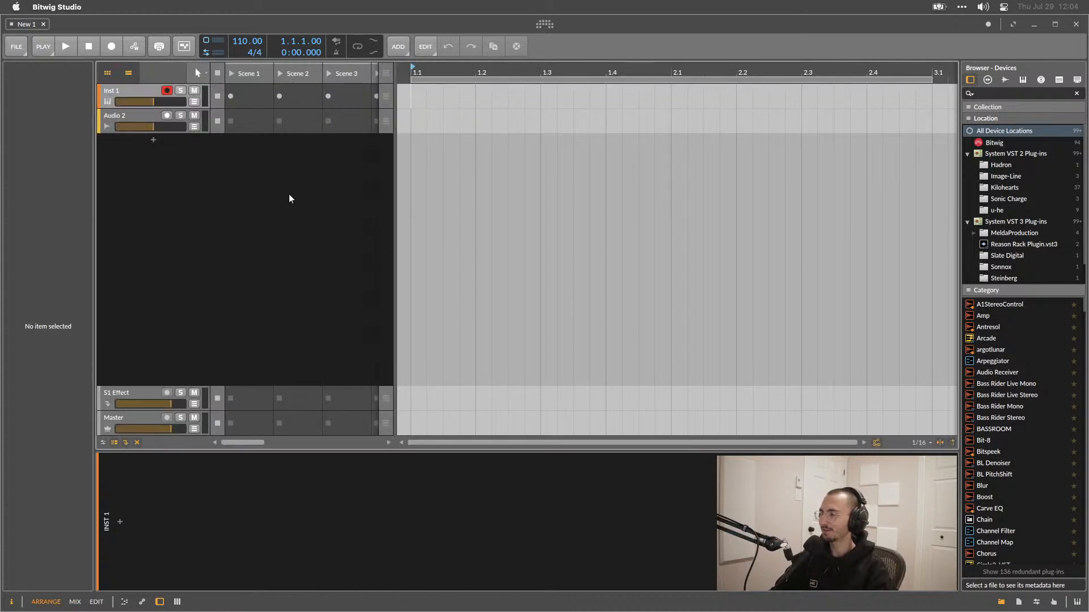
Toggle the large track height option repeatedly.
left_click(115, 442)
left_click(115, 443)
left_click(114, 443)
left_click(115, 443)
Hide the clip launcher, toggling the arranger timeline on and off along the way.
left_click(107, 74)
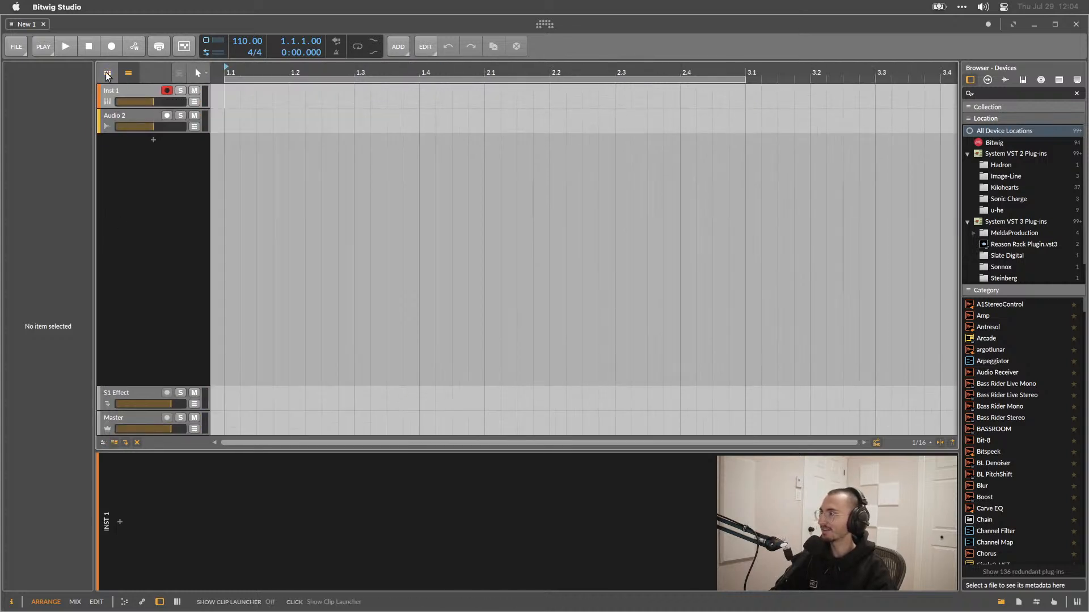
left_click(107, 74)
left_click(128, 73)
left_click(128, 73)
left_click(128, 73)
left_click(128, 73)
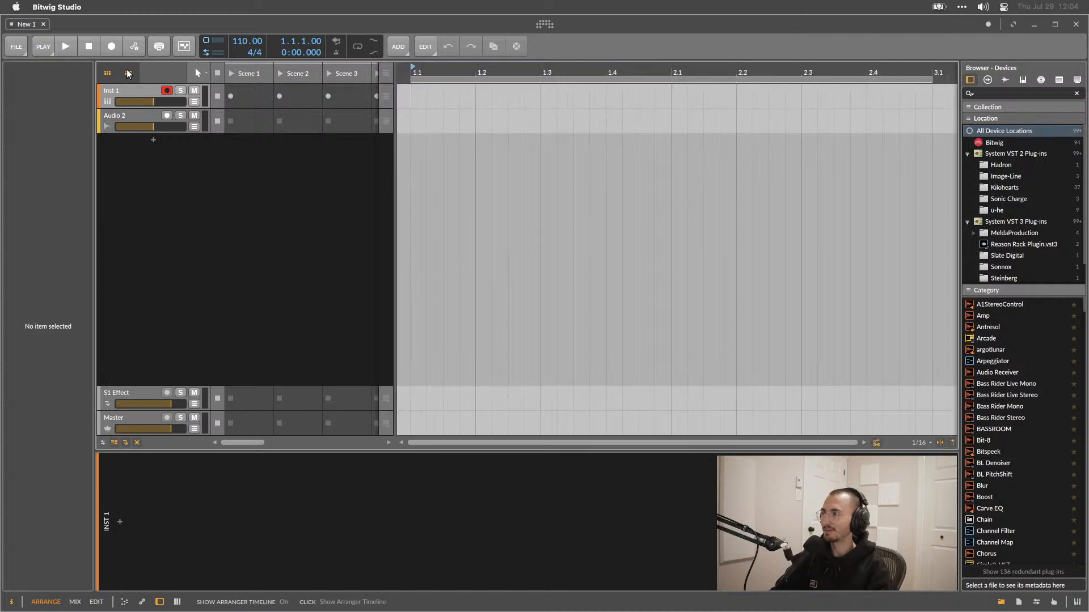
left_click(128, 73)
left_click(128, 72)
left_click(106, 74)
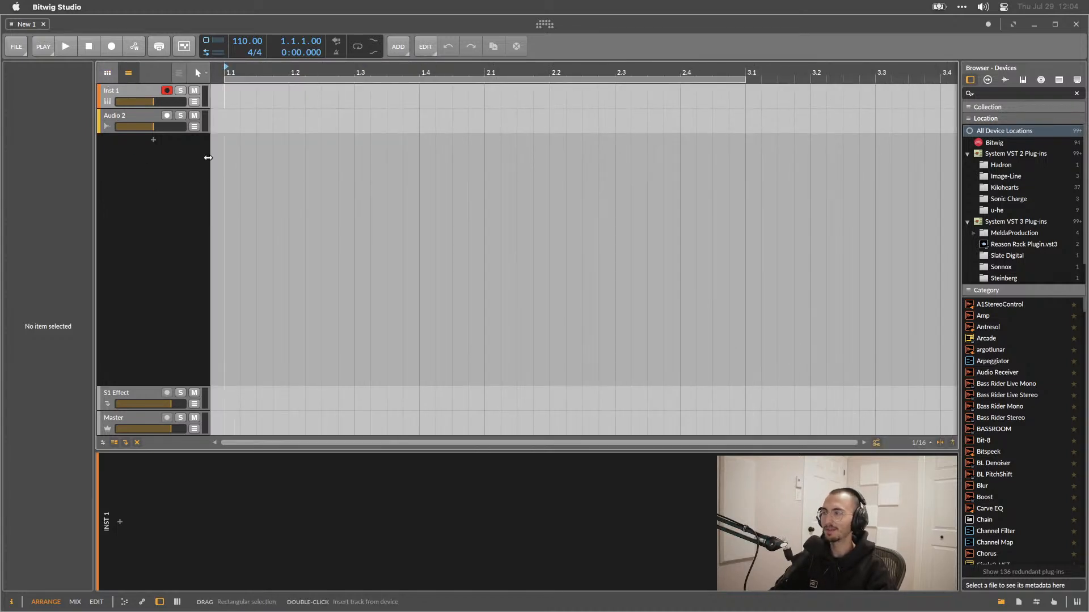
Select the Inst 1 and Audio 2 tracks alternately to compare their inspector settings.
left_click(123, 90)
left_click(128, 117)
left_click(129, 92)
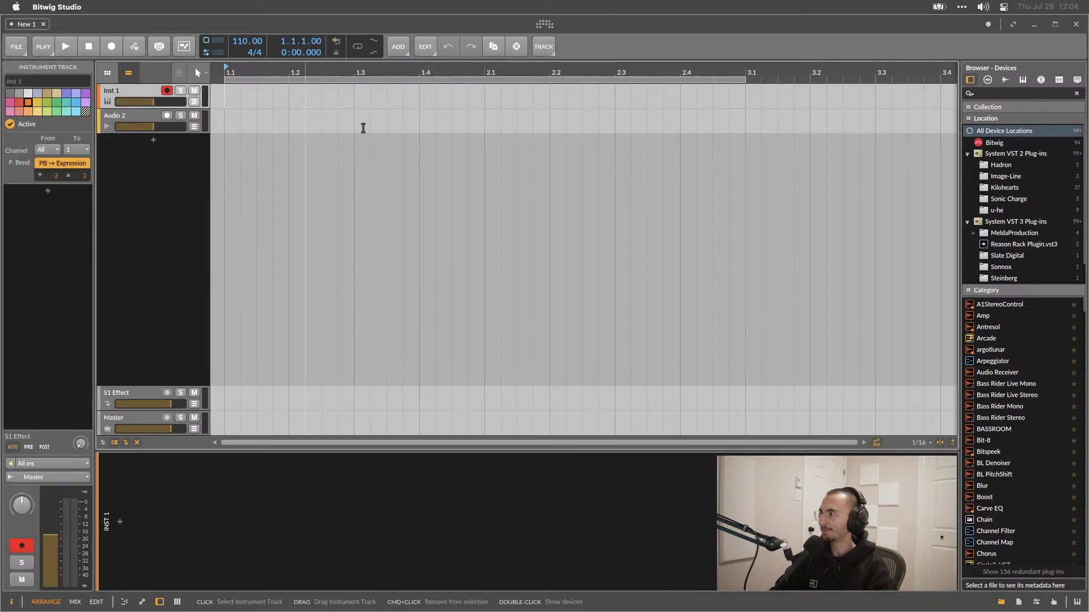
left_click(129, 114)
left_click(124, 91)
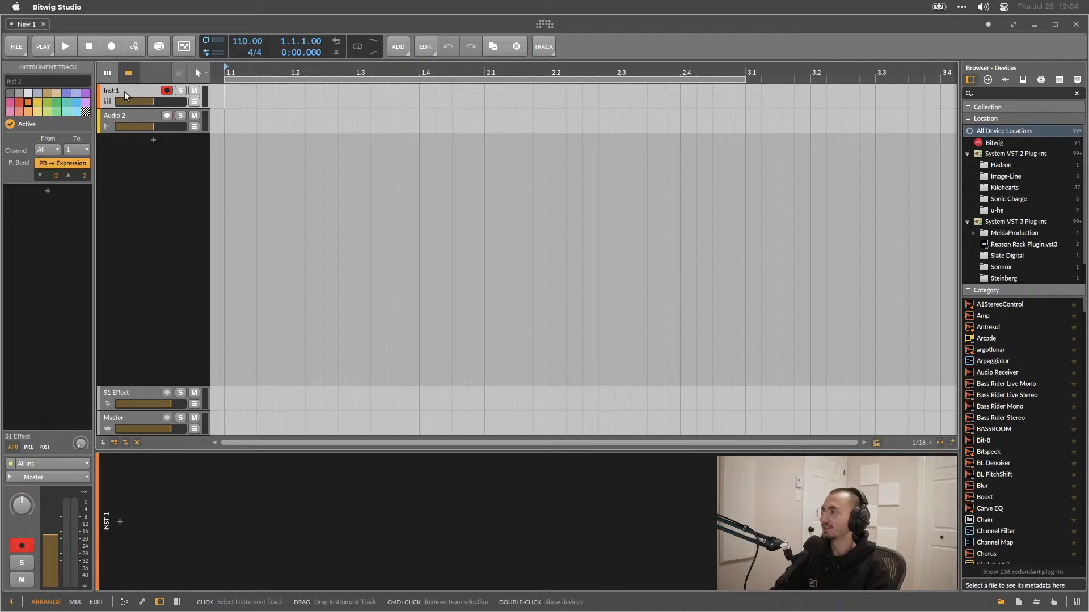
left_click(123, 110)
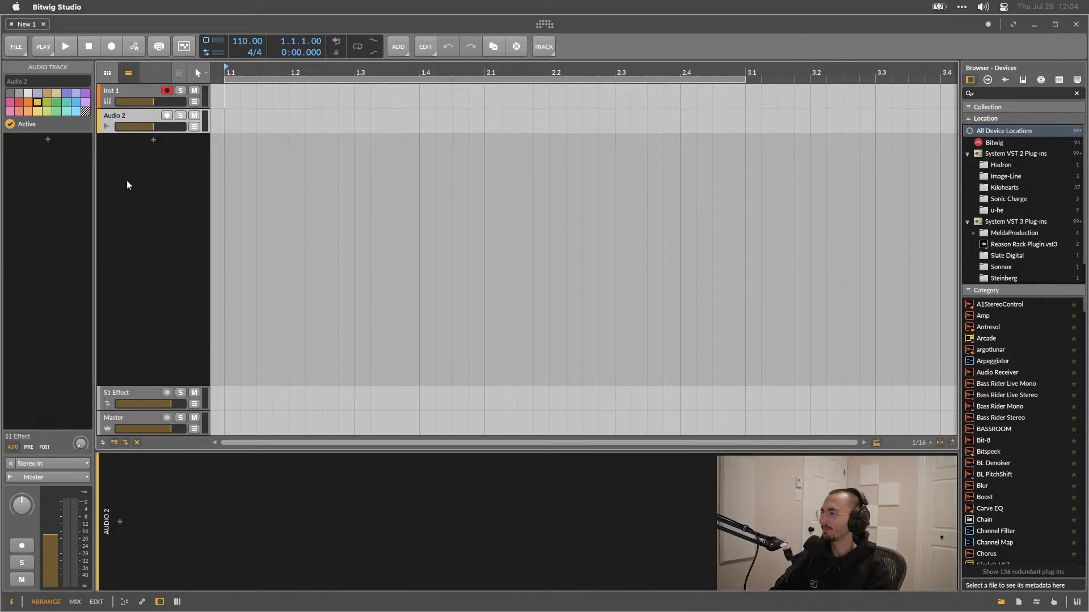
left_click(125, 91)
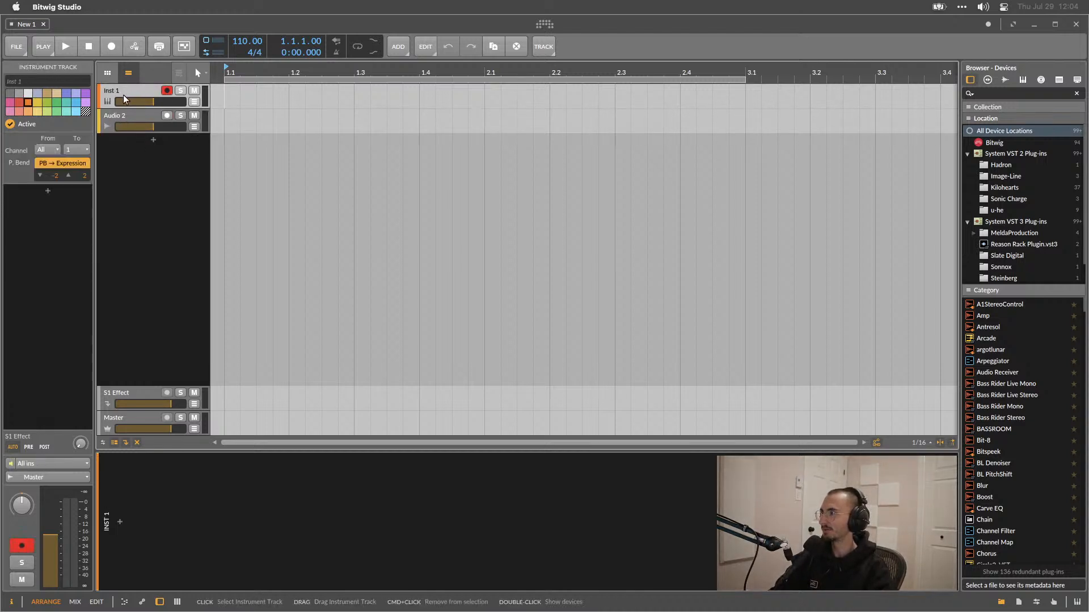
left_click(121, 110)
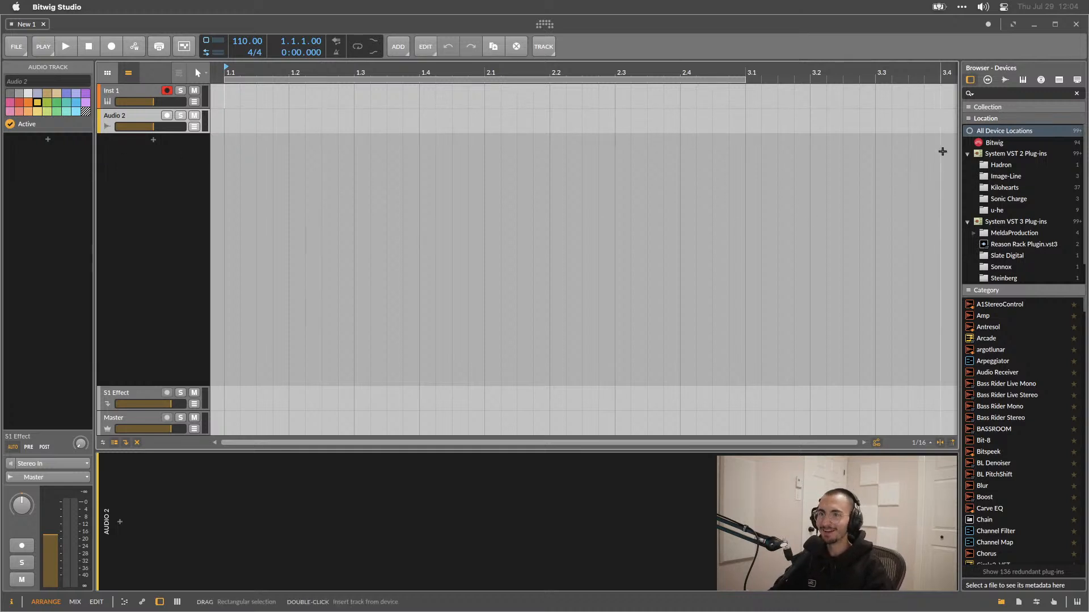
Switch the browser to samples and scroll through the sample file list.
left_click(1005, 79)
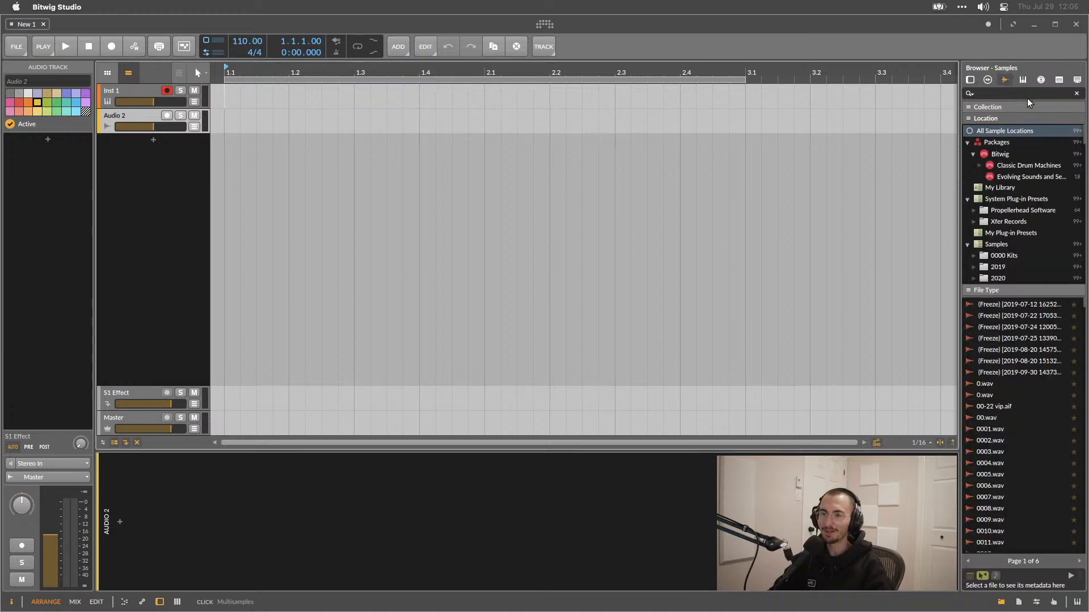
scroll(1014, 421, "down", 15)
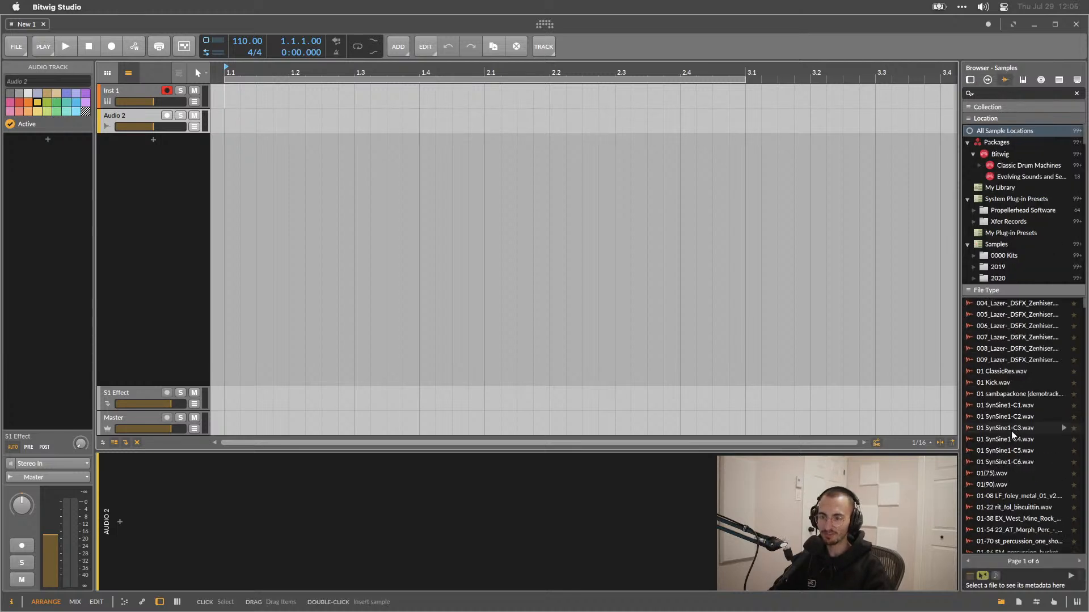
scroll(1011, 439, "up", 15)
scroll(1010, 449, "down", 10)
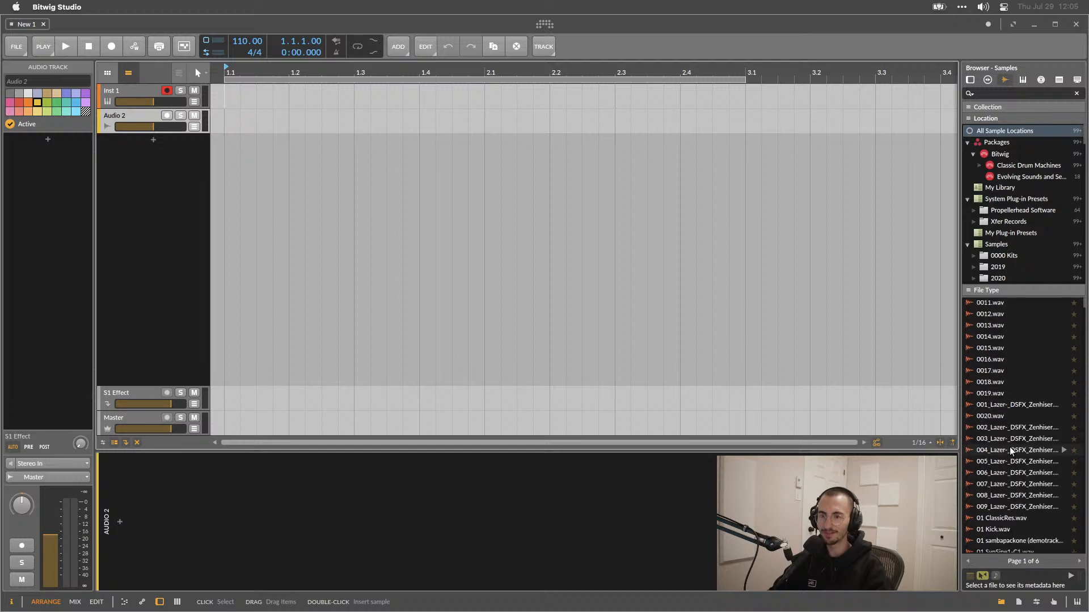
scroll(1009, 450, "down", 5)
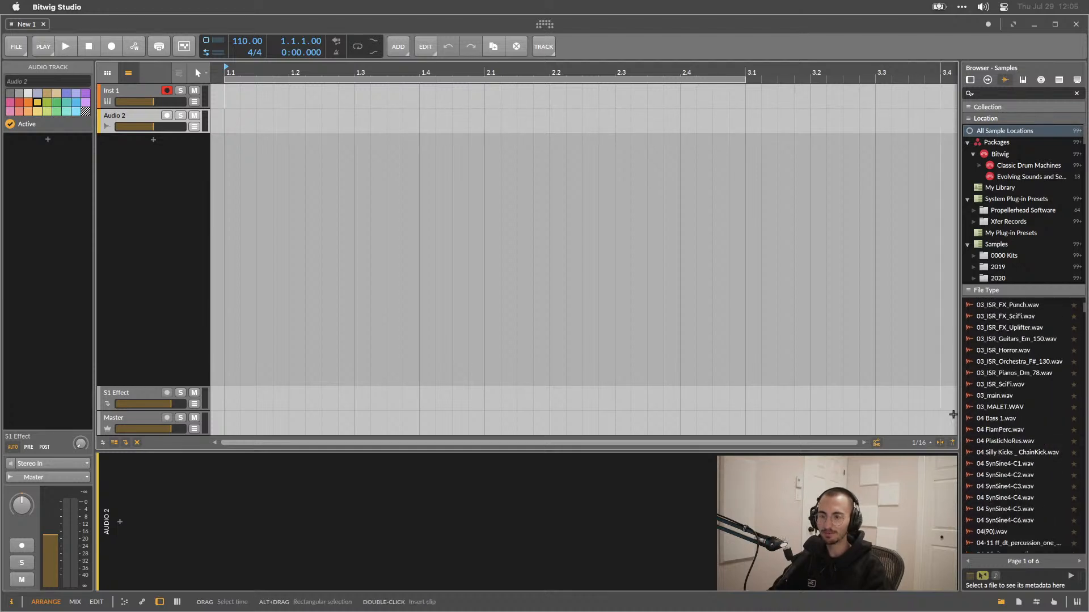
Widen the browser panel and scroll through its sample file list.
left_click_drag(960, 417, 772, 403)
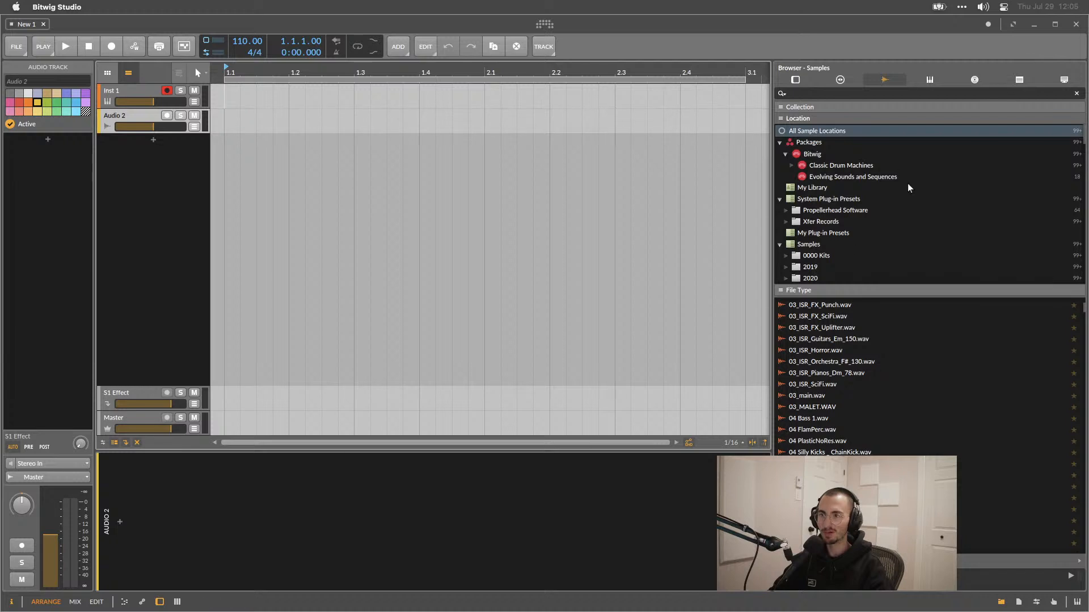
right_click(866, 293)
left_click(859, 291)
scroll(879, 406, "down", 5)
scroll(879, 406, "down", 10)
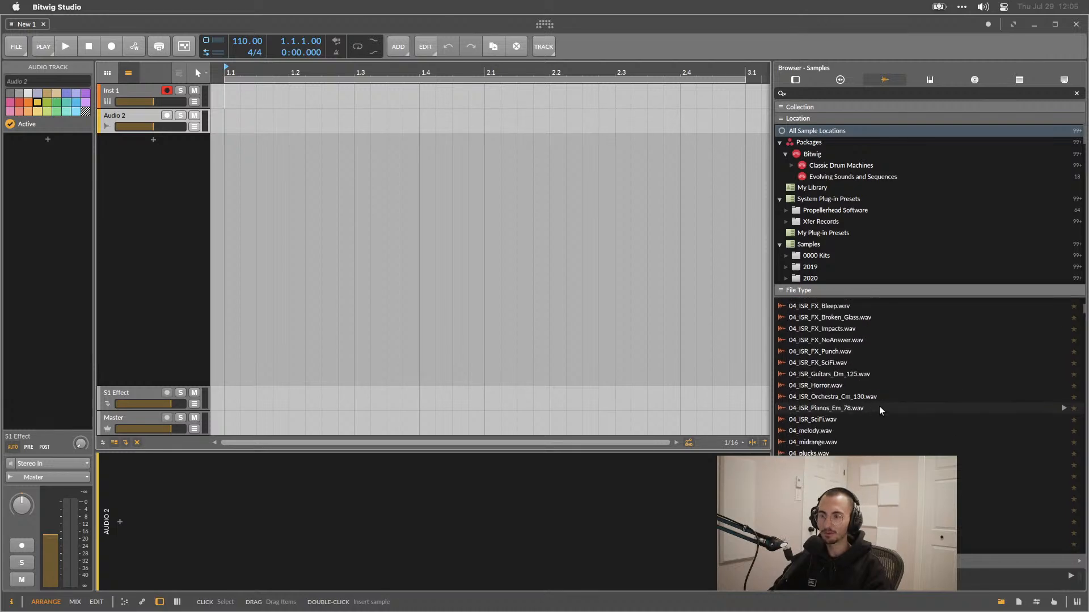
scroll(882, 416, "up", 15)
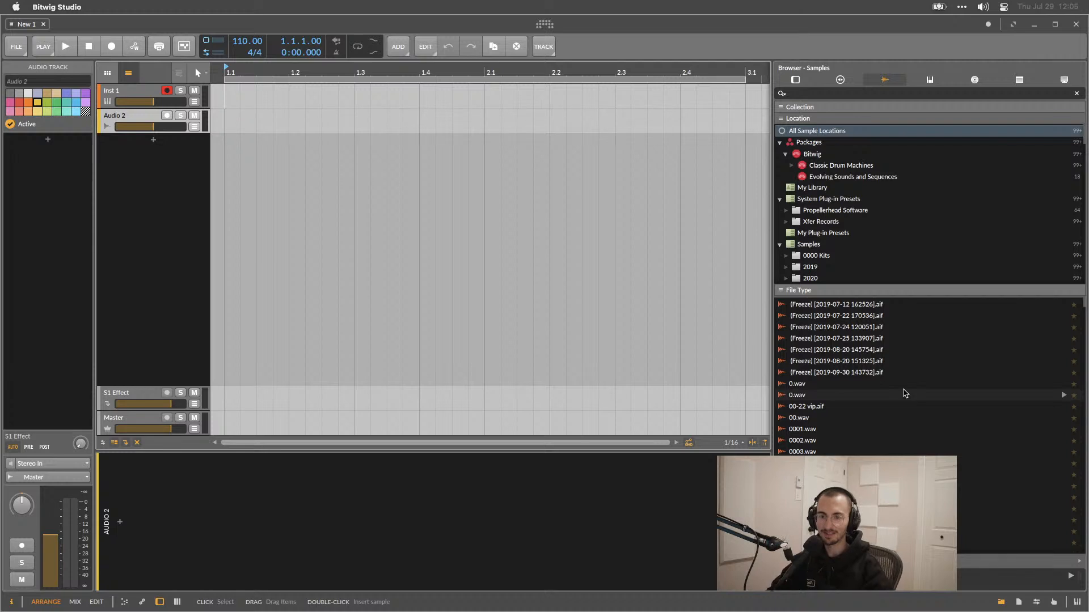
Scroll through the sample files and the sample location folders.
scroll(901, 389, "down", 10)
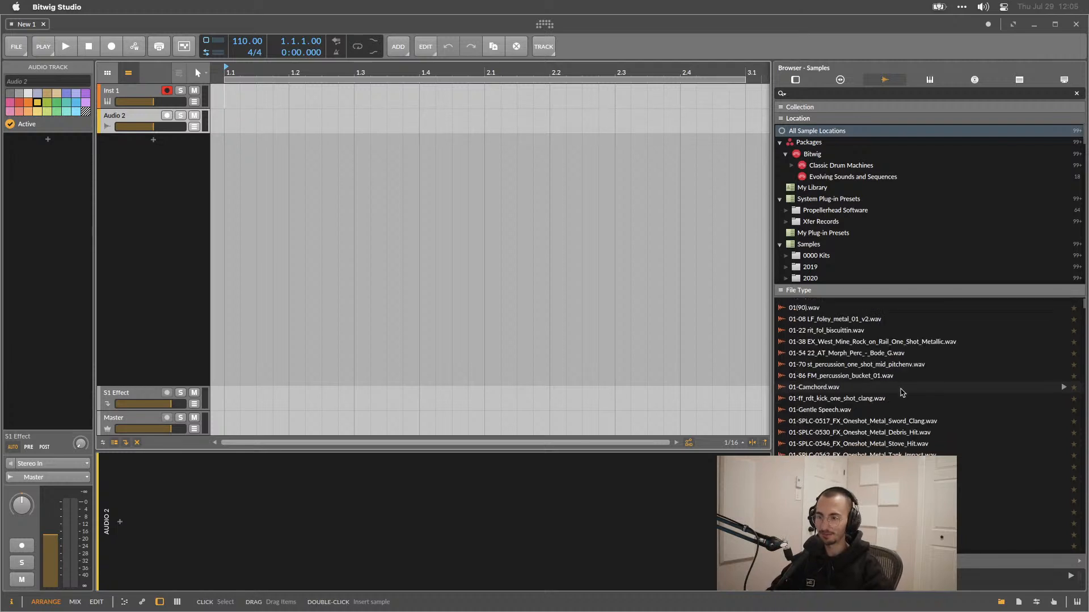
scroll(902, 403, "down", 10)
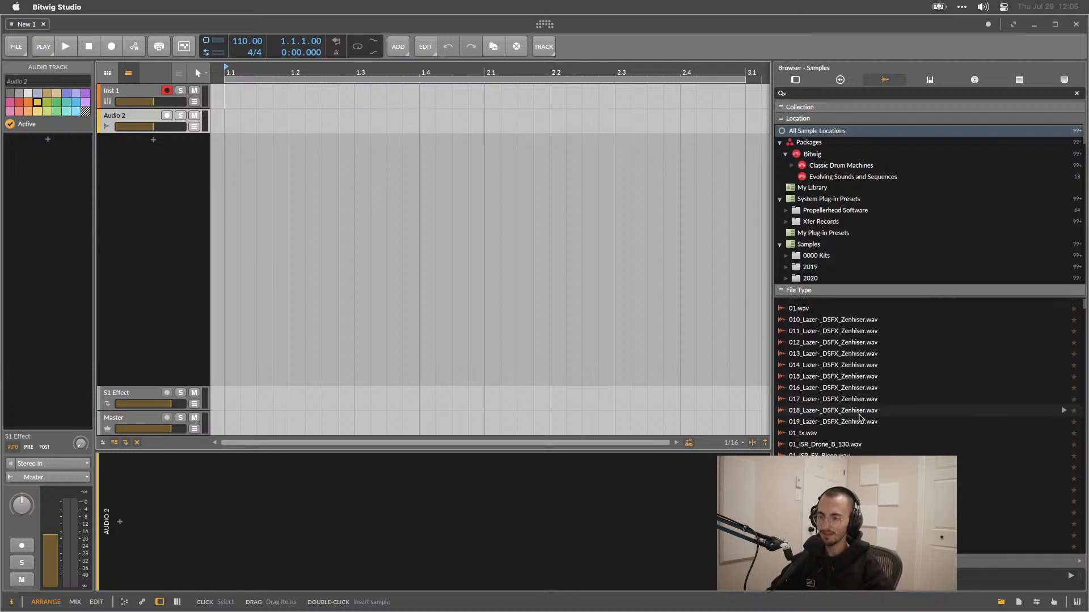
scroll(862, 419, "down", 15)
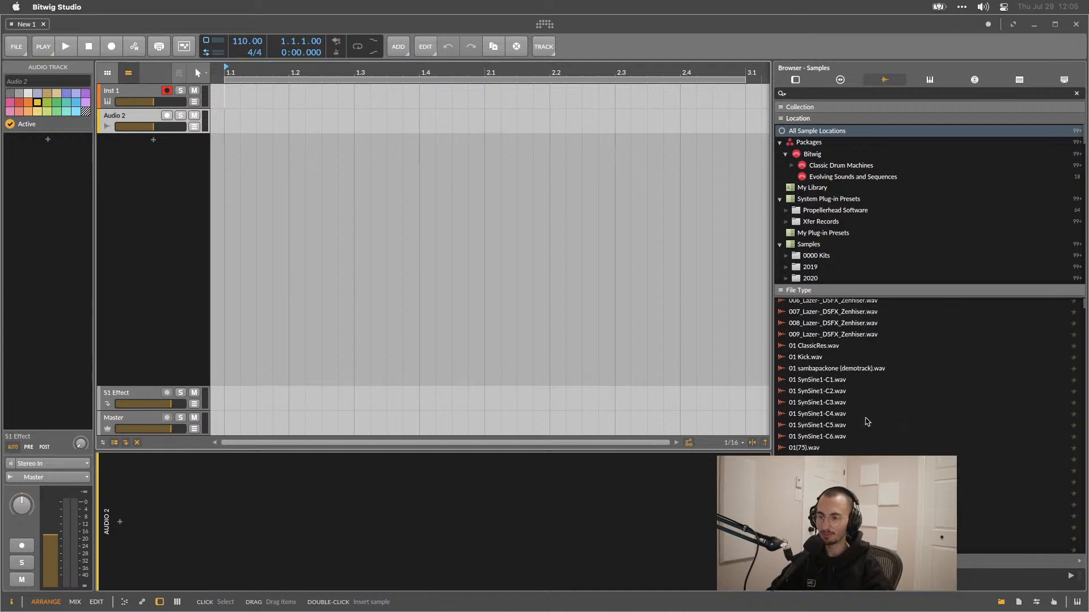
scroll(870, 413, "down", 15)
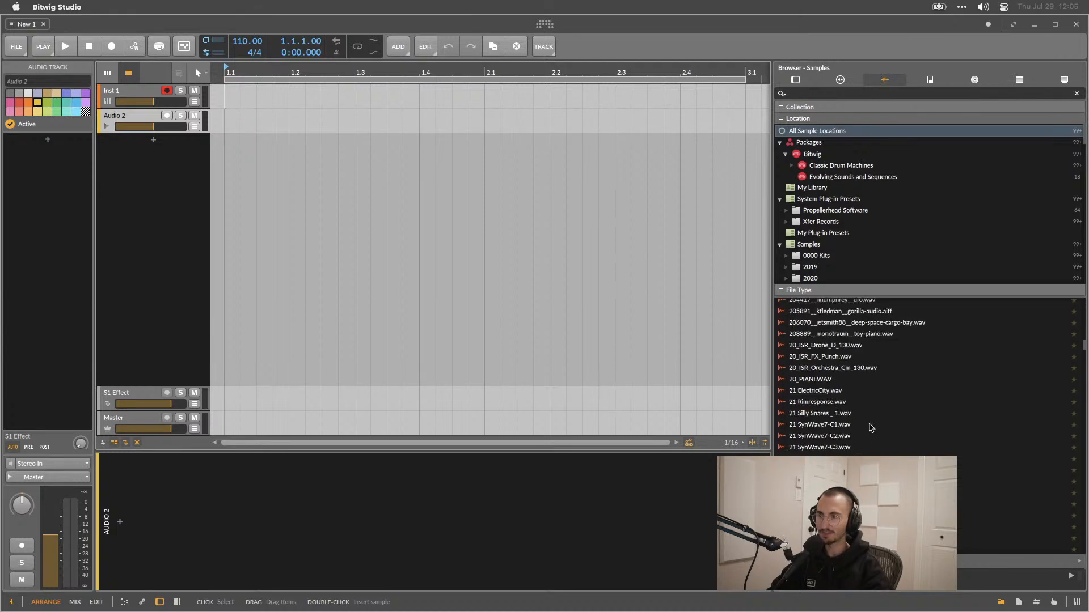
scroll(826, 195, "down", 3)
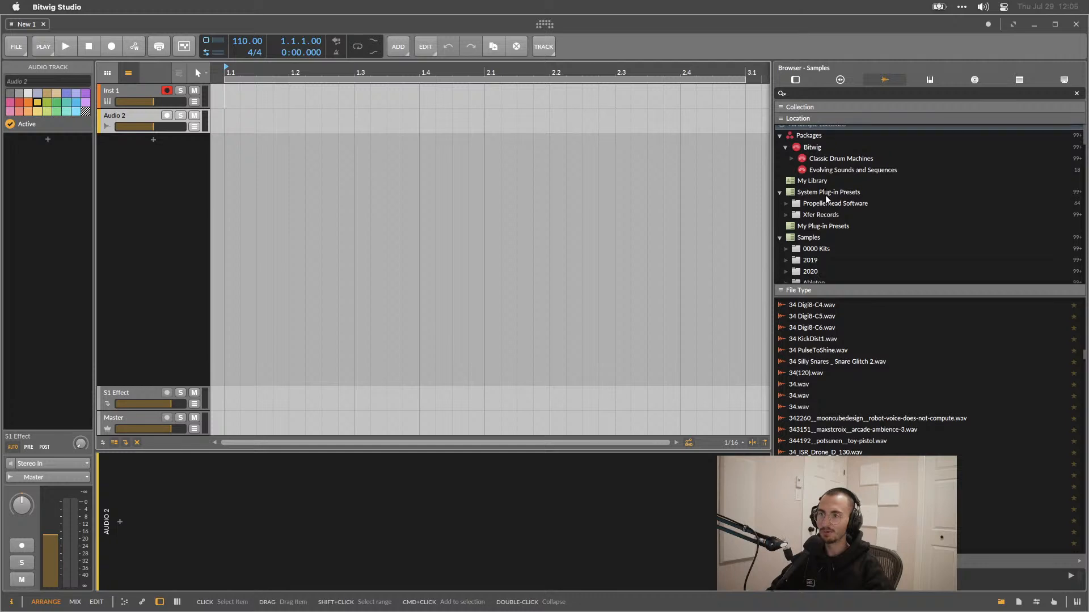
scroll(825, 195, "down", 20)
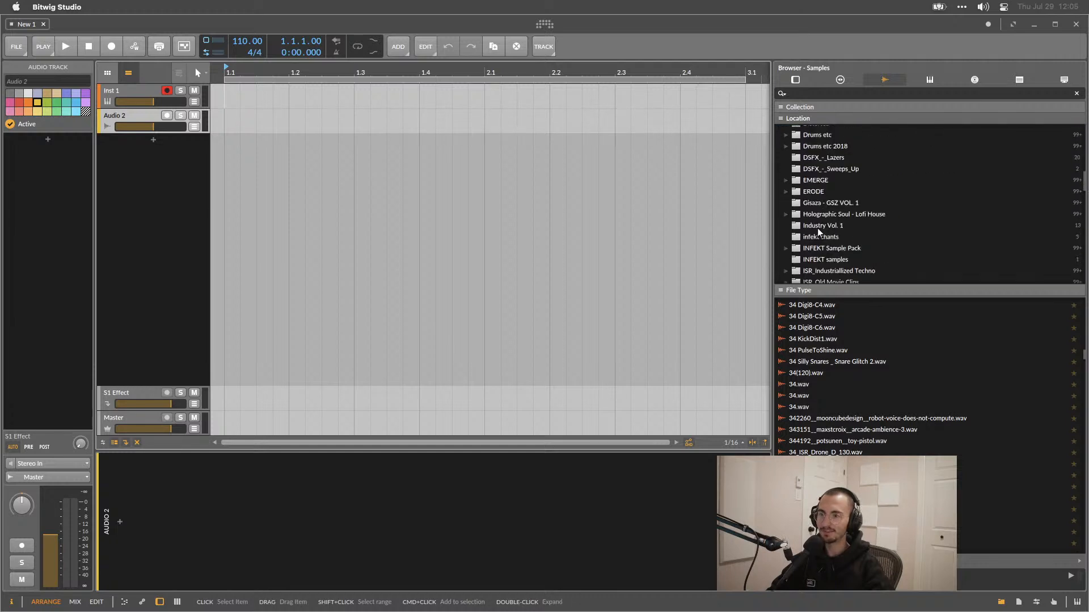
scroll(818, 228, "up", 15)
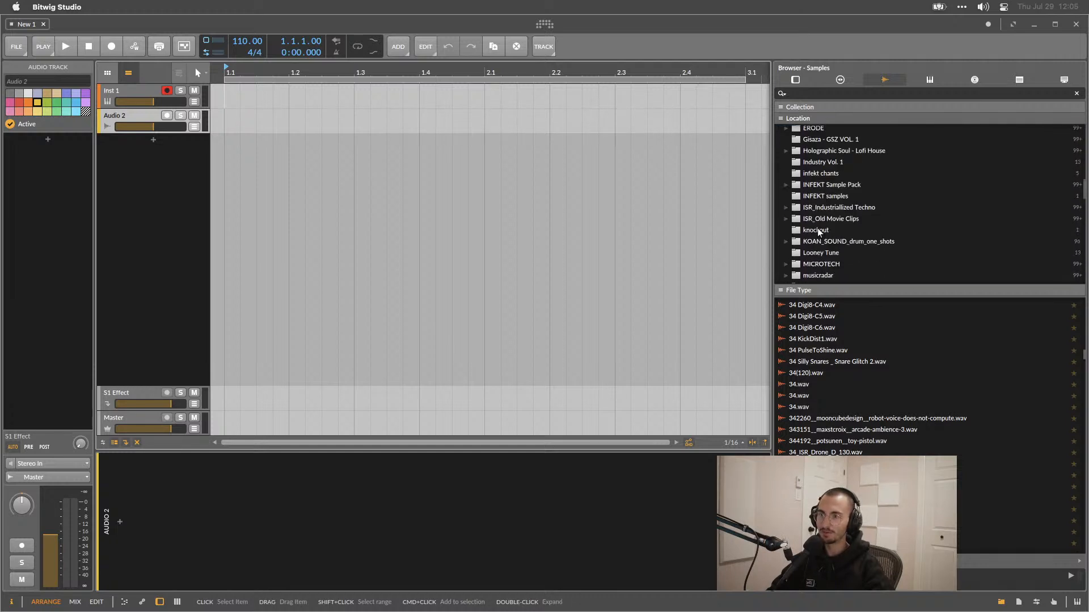
scroll(817, 228, "up", 10)
Filter the browser to the Samples location.
left_click(811, 244)
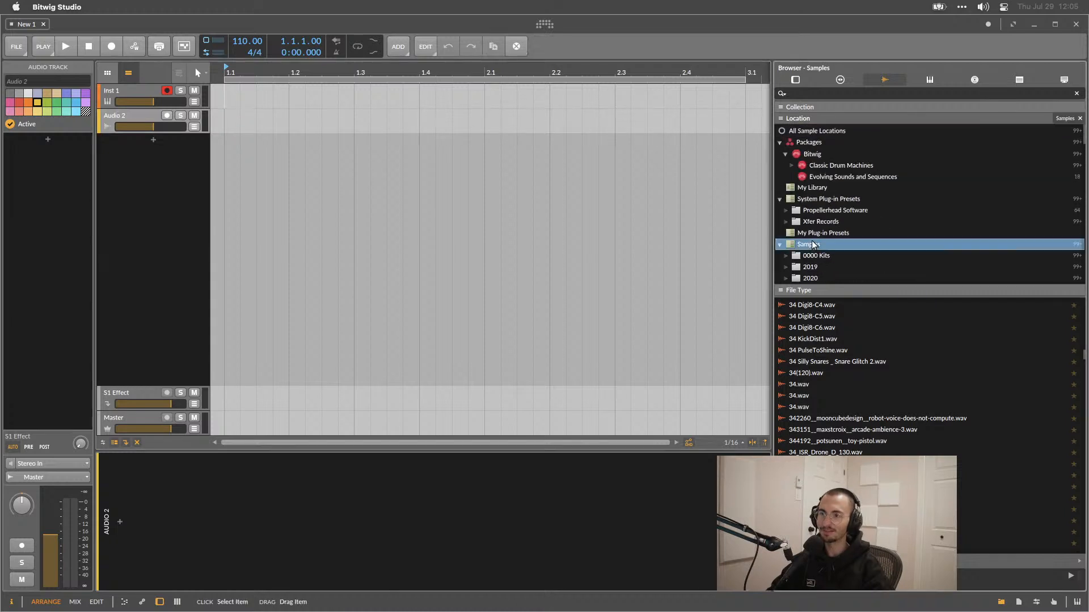
right_click(810, 244)
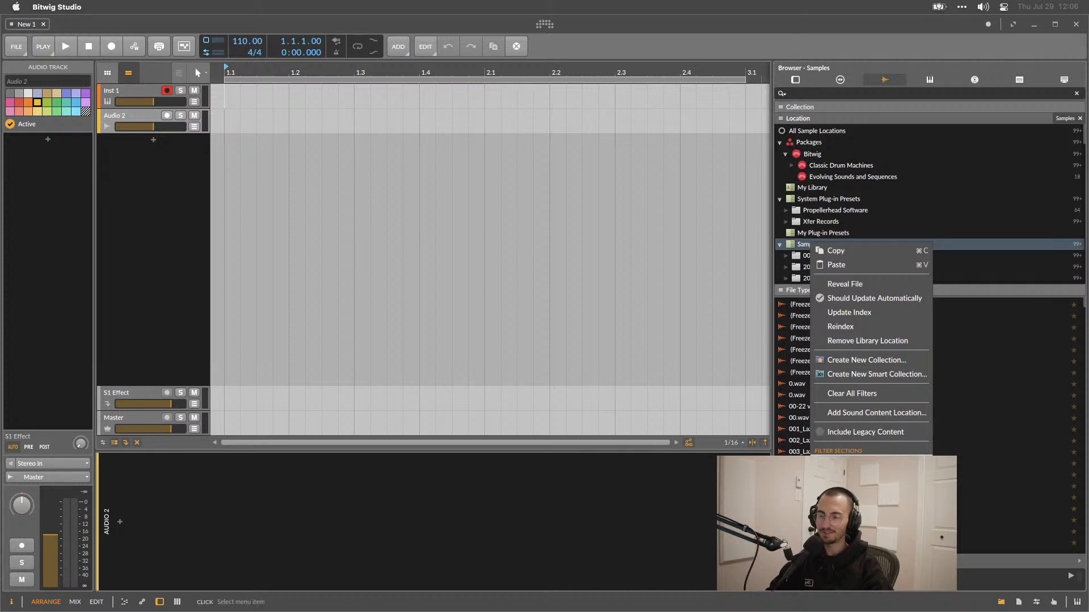
left_click(947, 247)
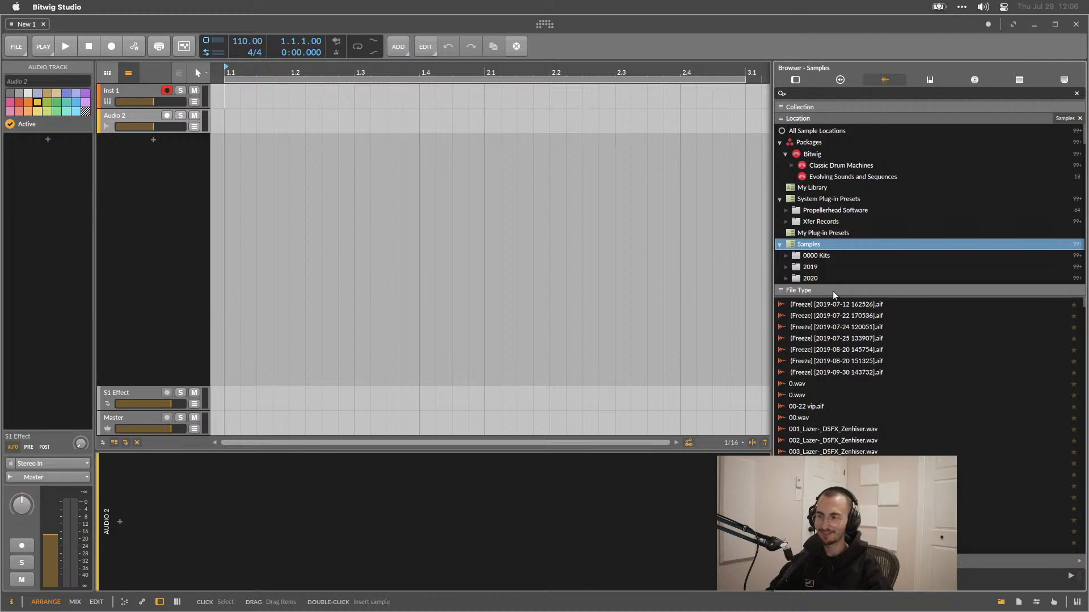
Narrow the browser panel and scroll through the Samples folder's files.
scroll(838, 258, "down", 5)
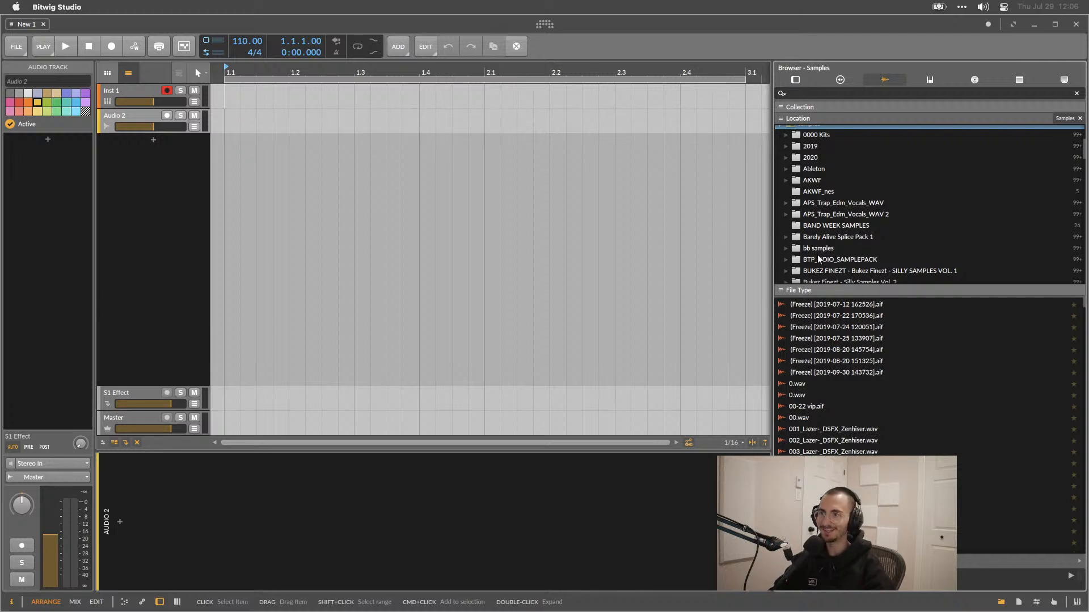
left_click_drag(771, 281, 802, 281)
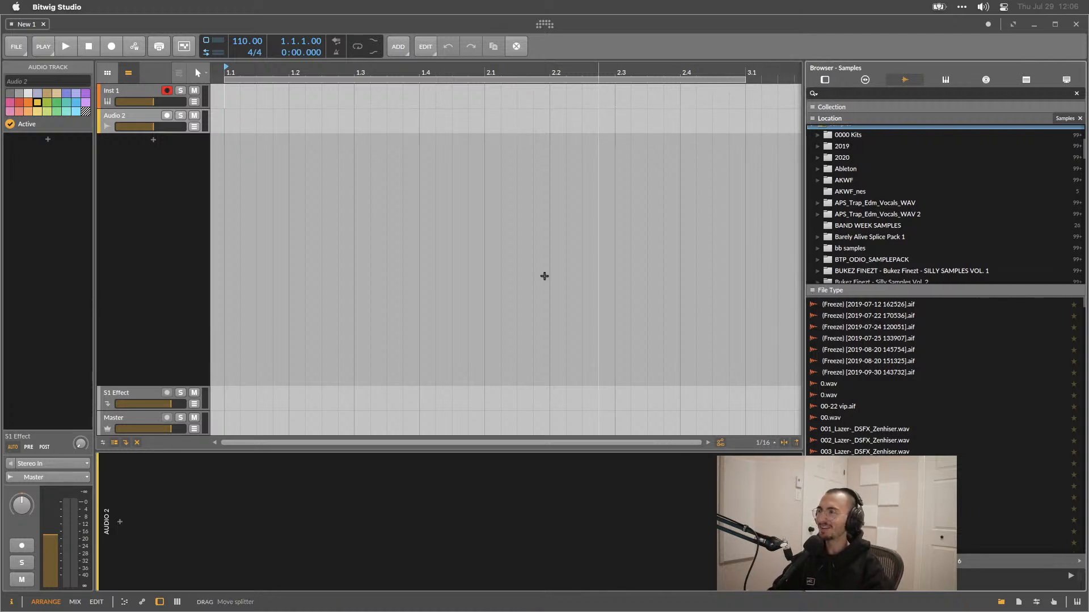
left_click_drag(804, 248, 821, 250)
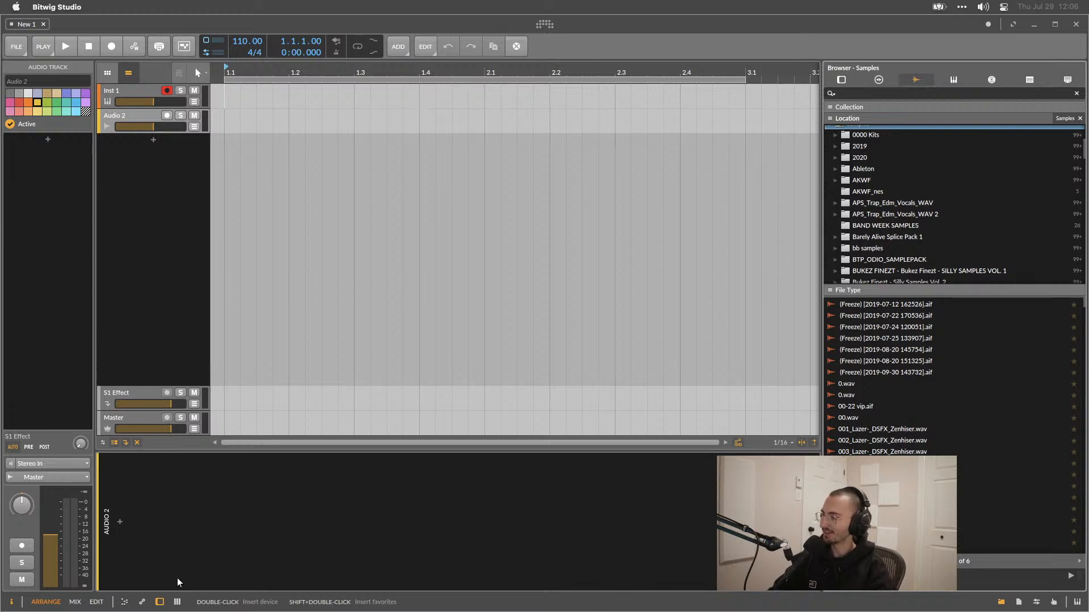
scroll(883, 418, "down", 5)
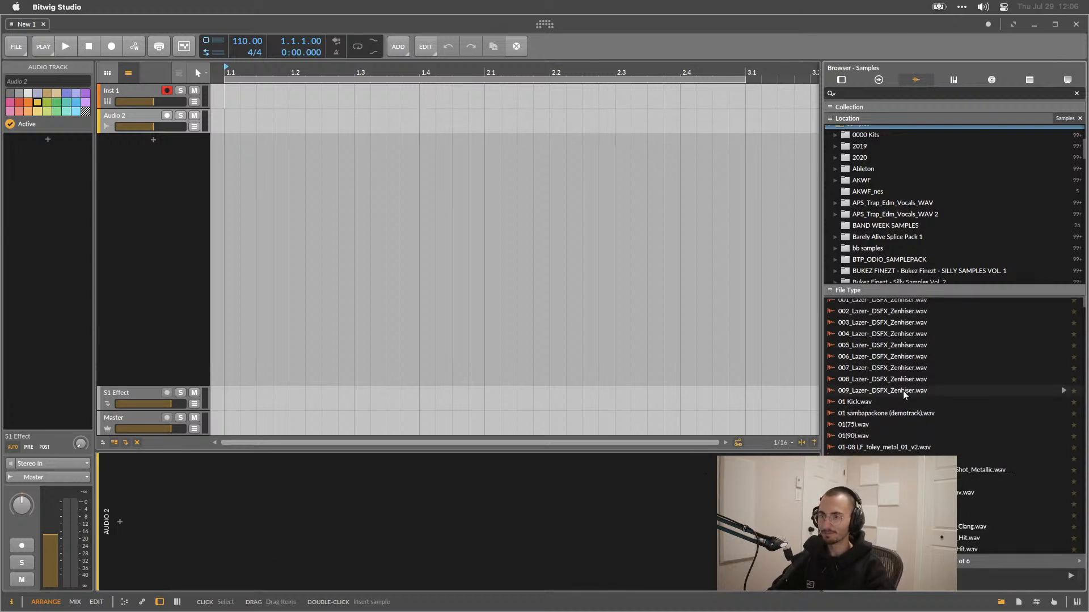
scroll(883, 418, "down", 3)
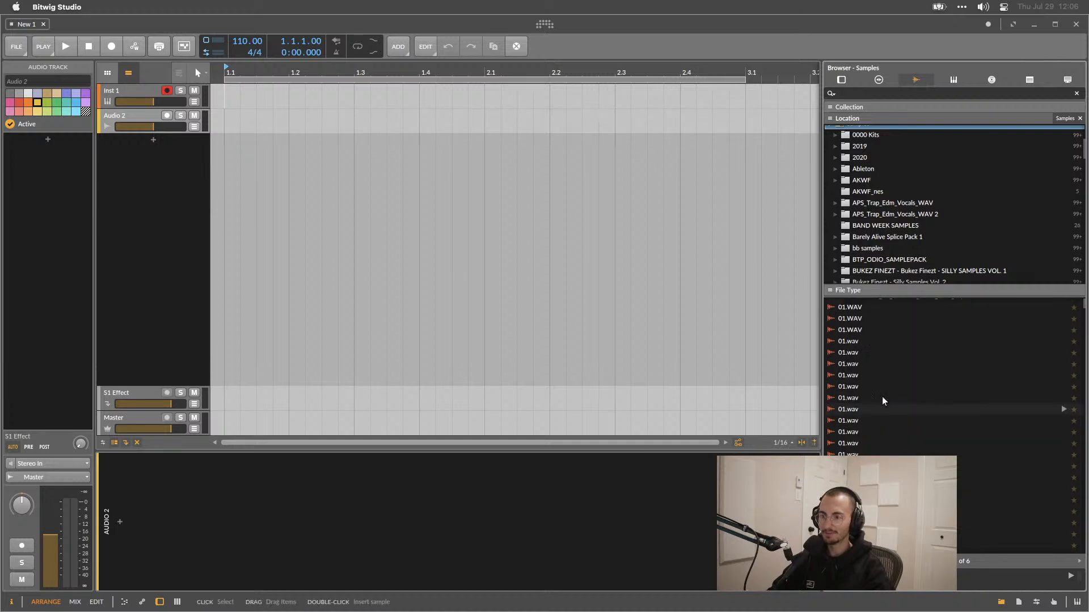
Search the Samples browser for kick and scroll through the matching folders and sample files.
left_click(870, 91)
type("kick")
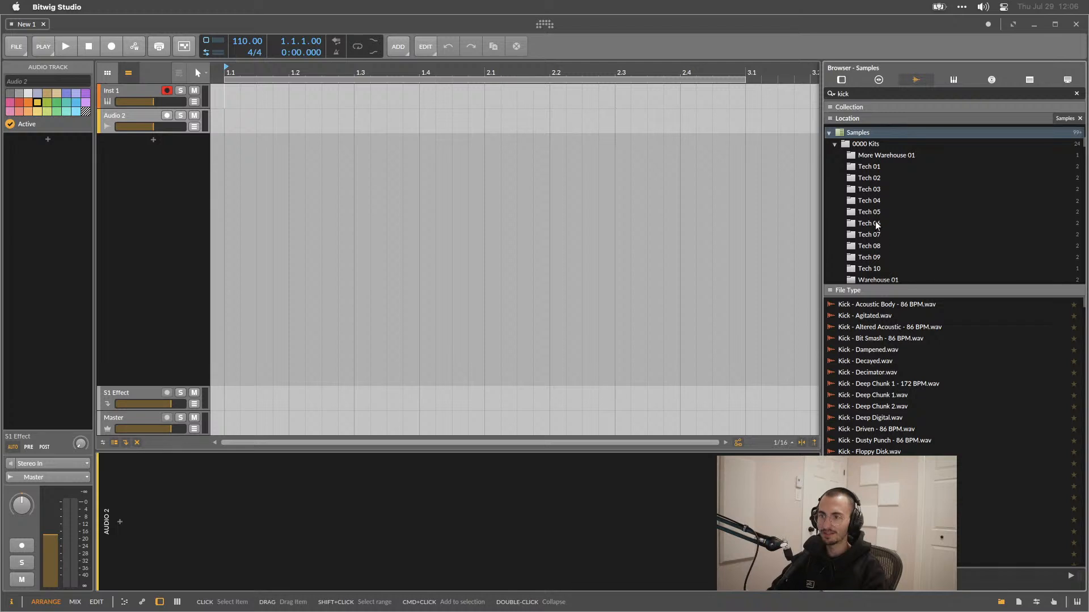
scroll(876, 221, "down", 2)
scroll(876, 221, "up", 3)
scroll(875, 221, "down", 10)
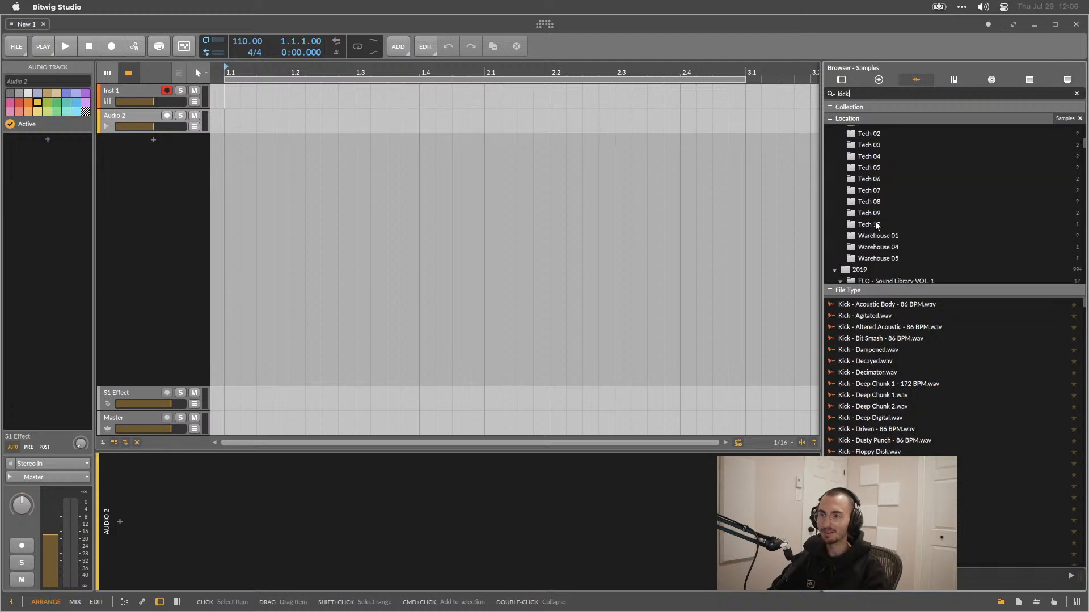
scroll(871, 245, "down", 5)
scroll(871, 245, "up", 5)
scroll(871, 245, "down", 3)
scroll(894, 380, "down", 8)
scroll(893, 380, "up", 10)
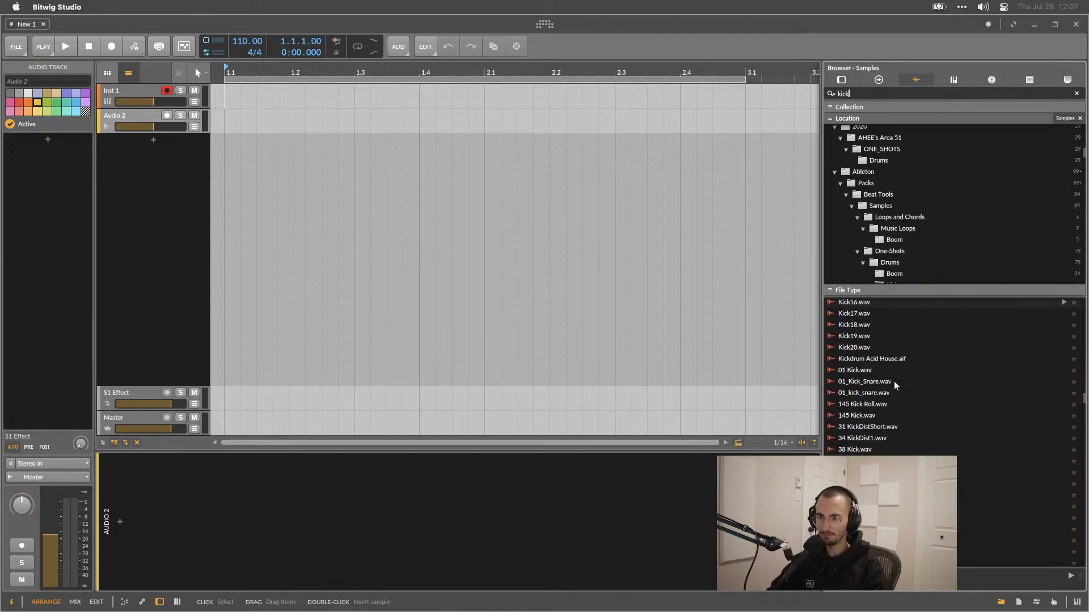
scroll(894, 381, "down", 15)
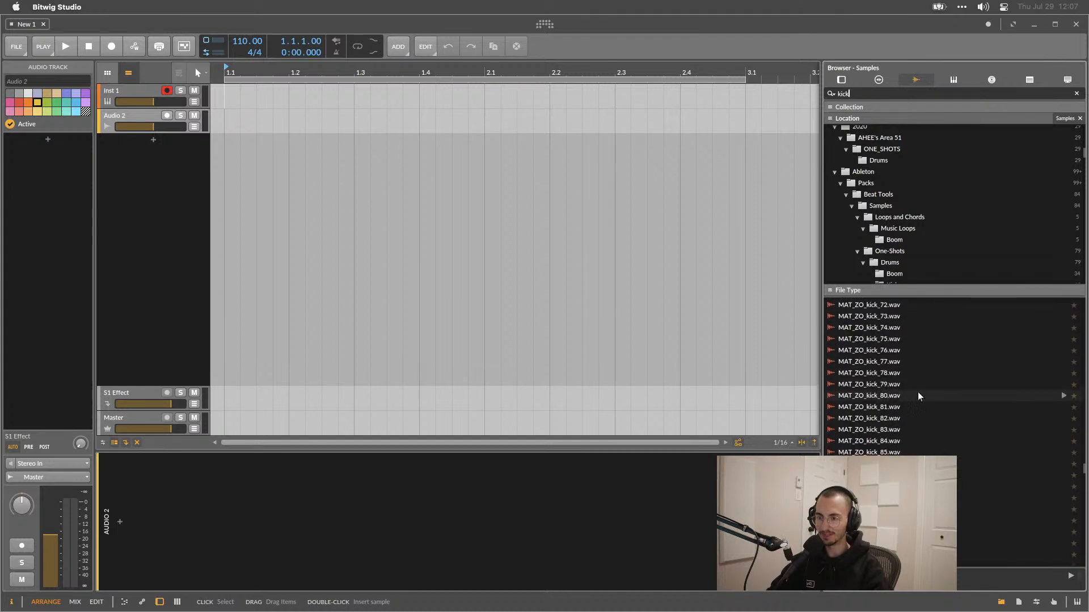
Audition the MAT_ZO_kick_80 and MAT_ZO_kick_79 samples in the file list.
left_click(865, 395)
left_click(869, 384)
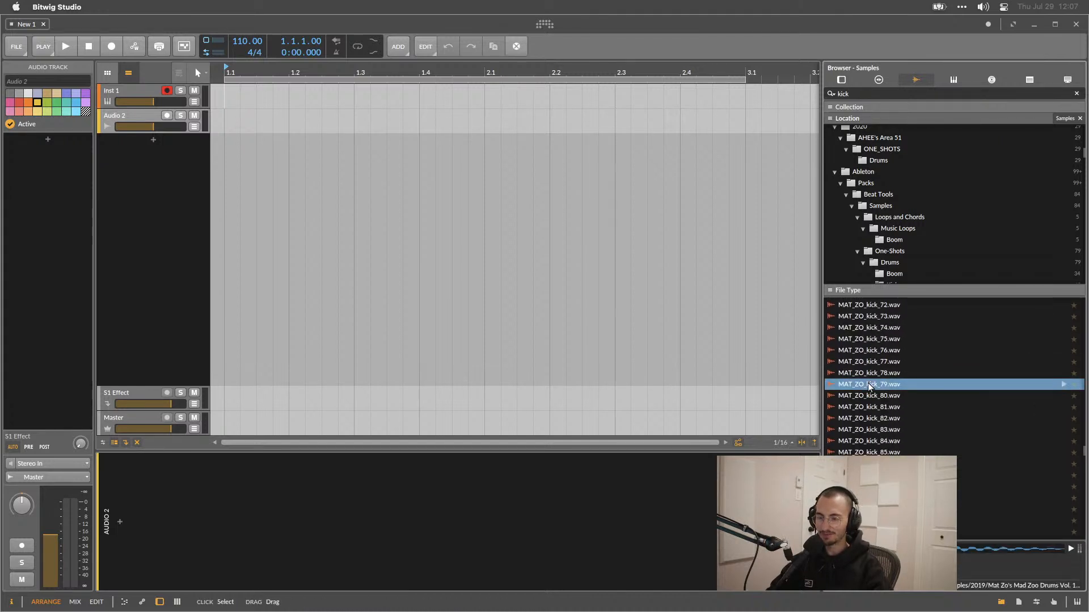
Open the dashboard and review its User and Settings pages, including the Audio settings.
left_click(545, 24)
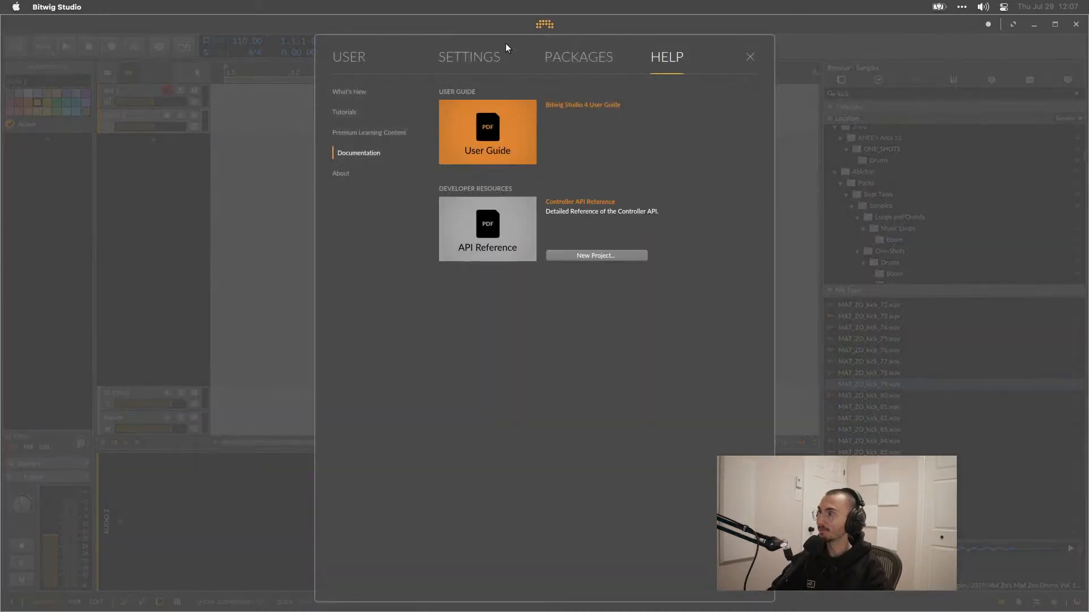
left_click(349, 62)
left_click(482, 63)
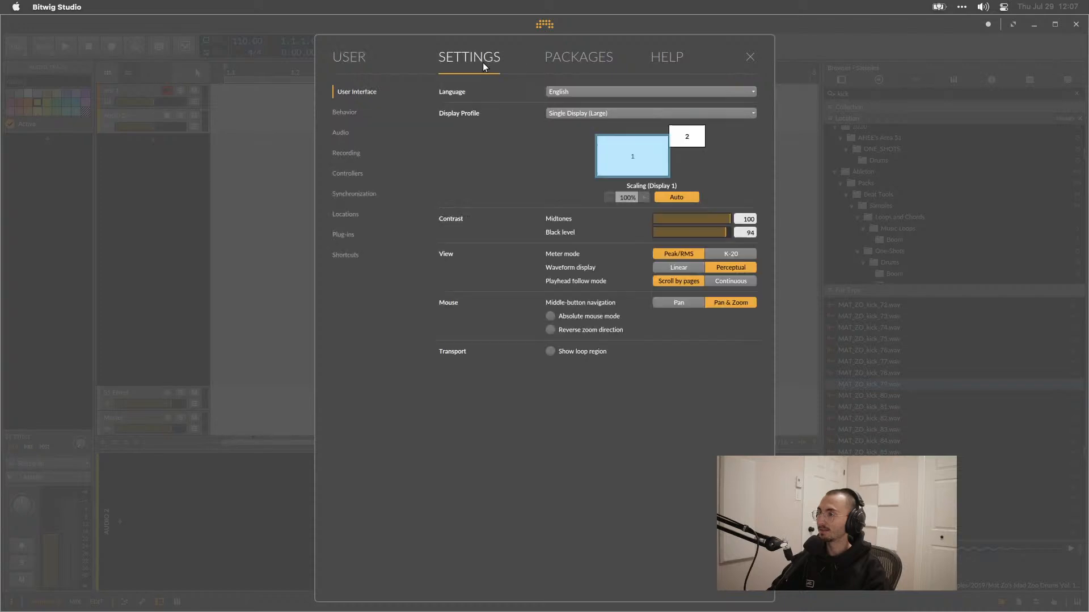
left_click(220, 121)
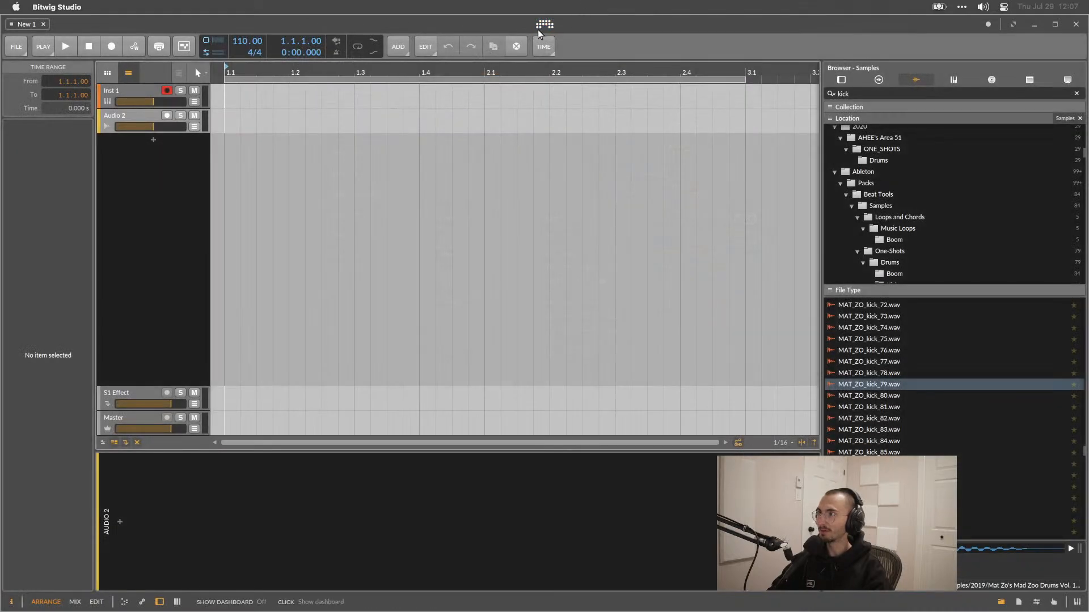
left_click(539, 26)
left_click(342, 134)
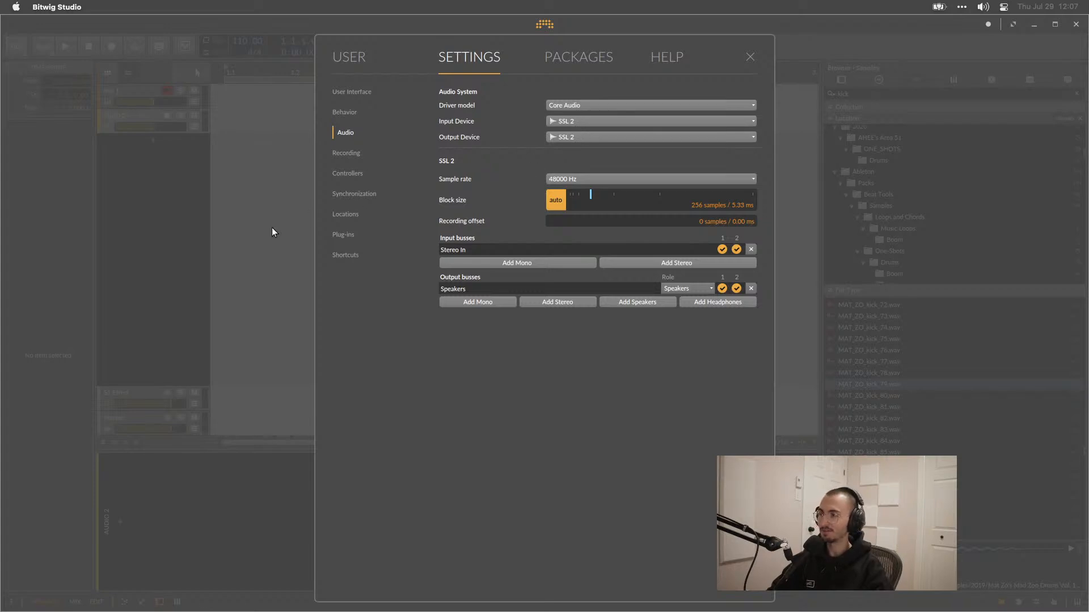
left_click(569, 132)
left_click(573, 171)
left_click(264, 232)
Select MAT_ZO_kick_79 and play its preview in the browser.
left_click(828, 384)
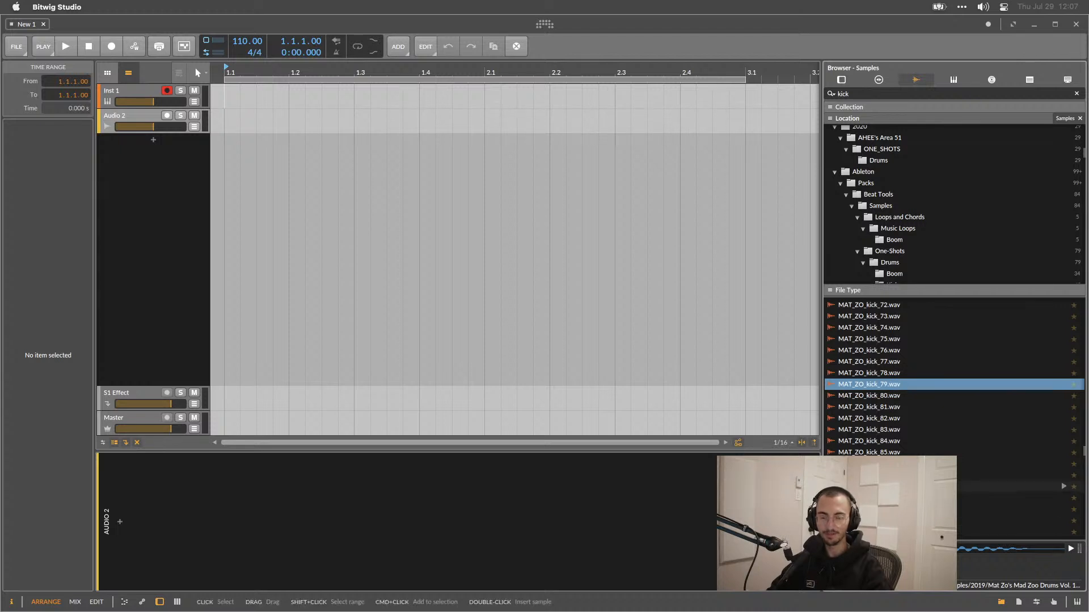
left_click(1064, 384)
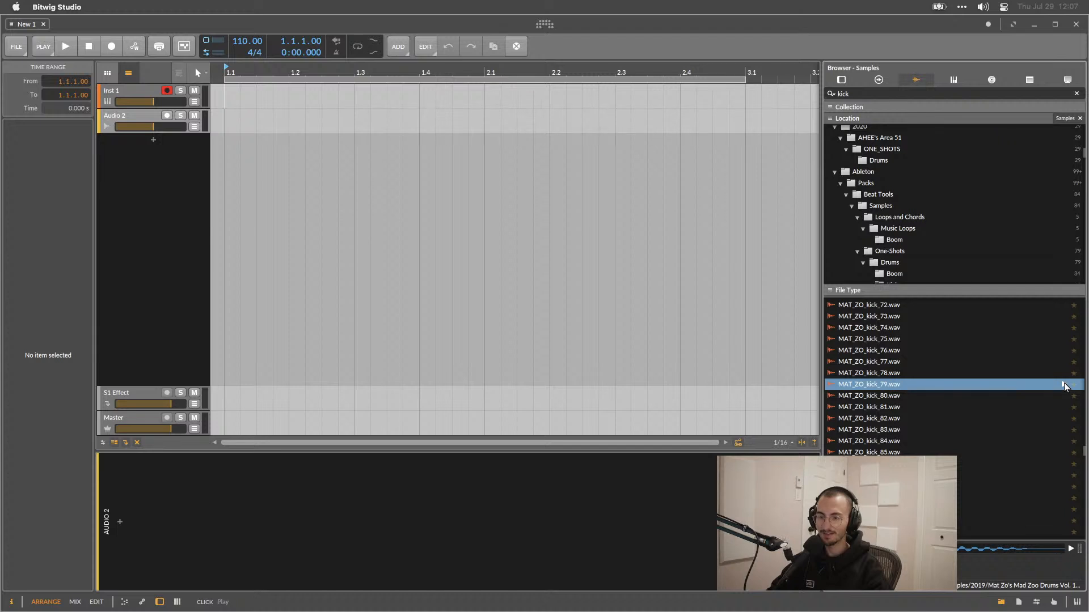
Switch to Loopback and set its pending update to install on quit.
mouse_move(748, 607)
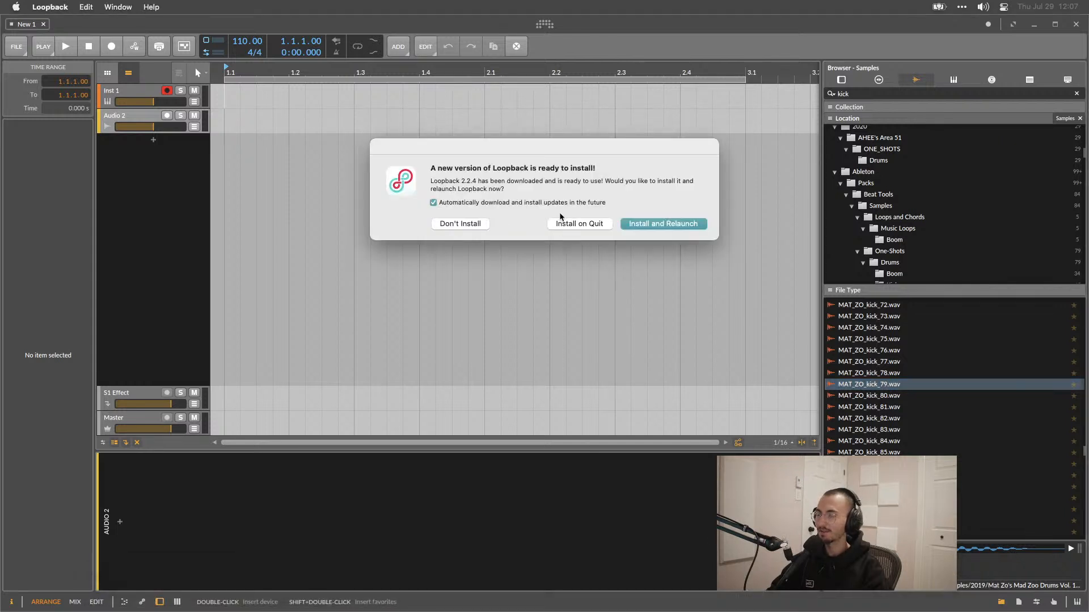
left_click(603, 224)
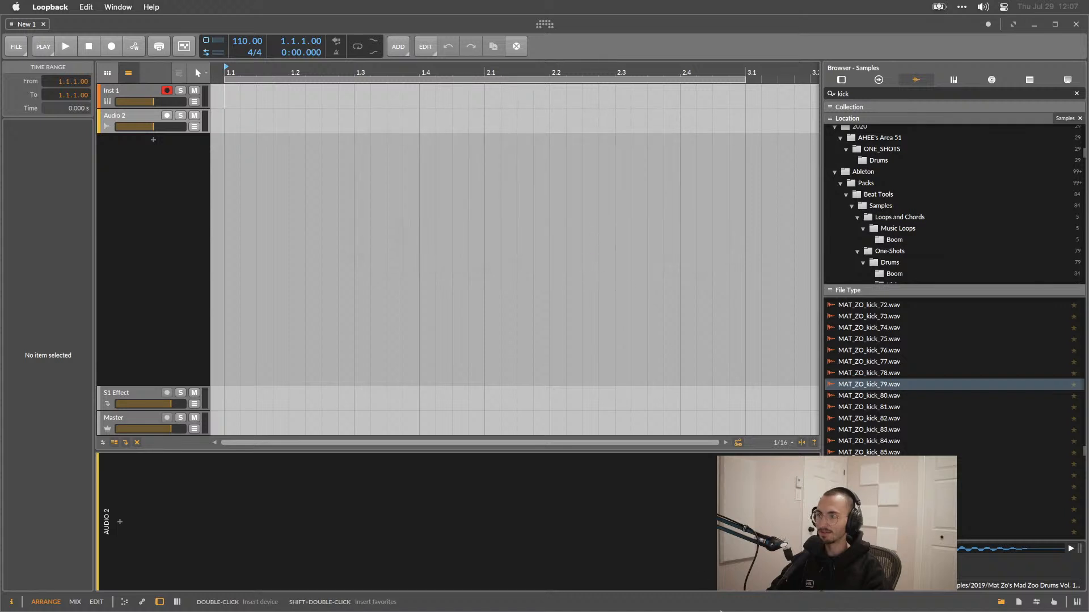
Open the Loopback window and add SSL 2 as a monitor for the Streaming virtual device.
mouse_move(780, 602)
left_click(731, 593)
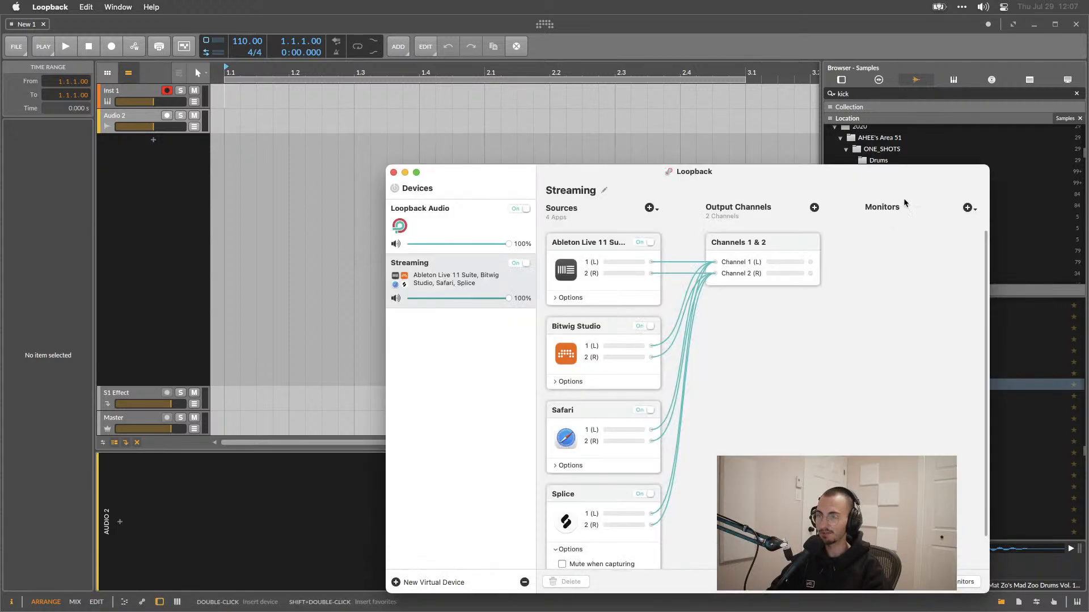
left_click_drag(862, 171, 716, 155)
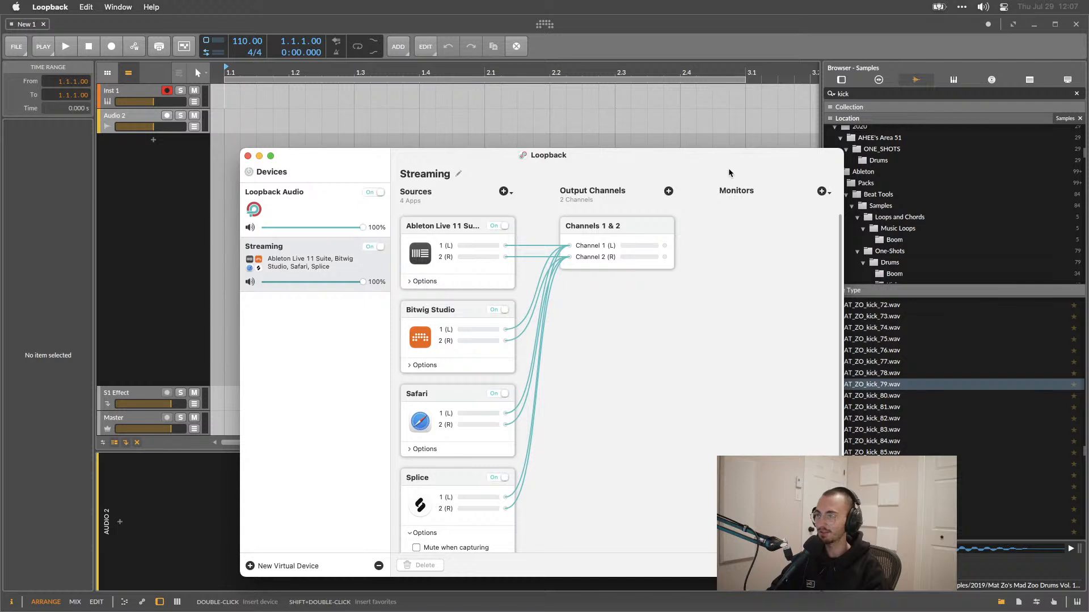
left_click(821, 190)
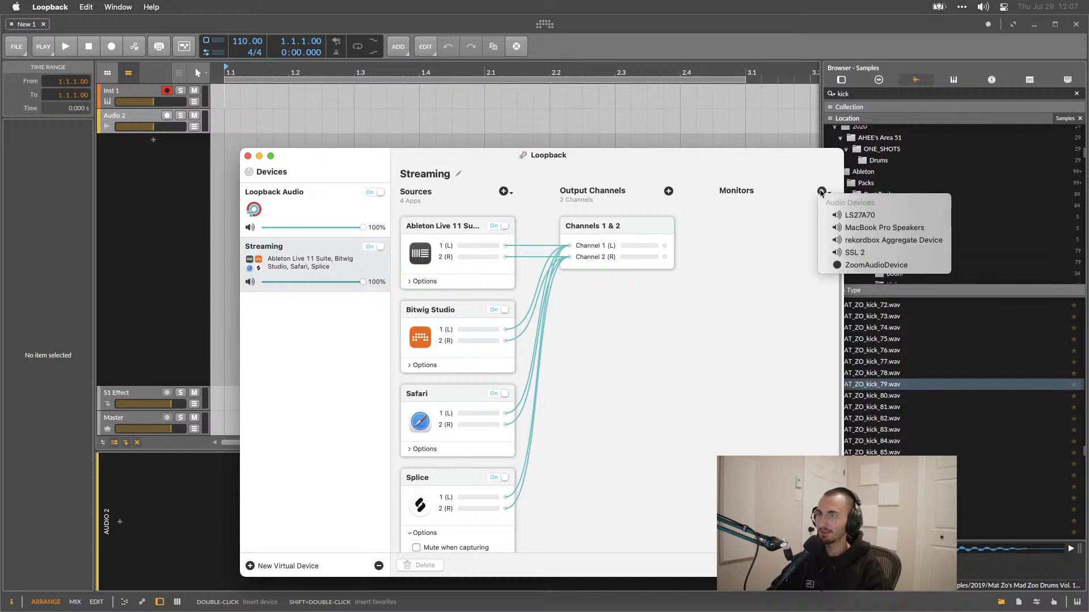
left_click(851, 253)
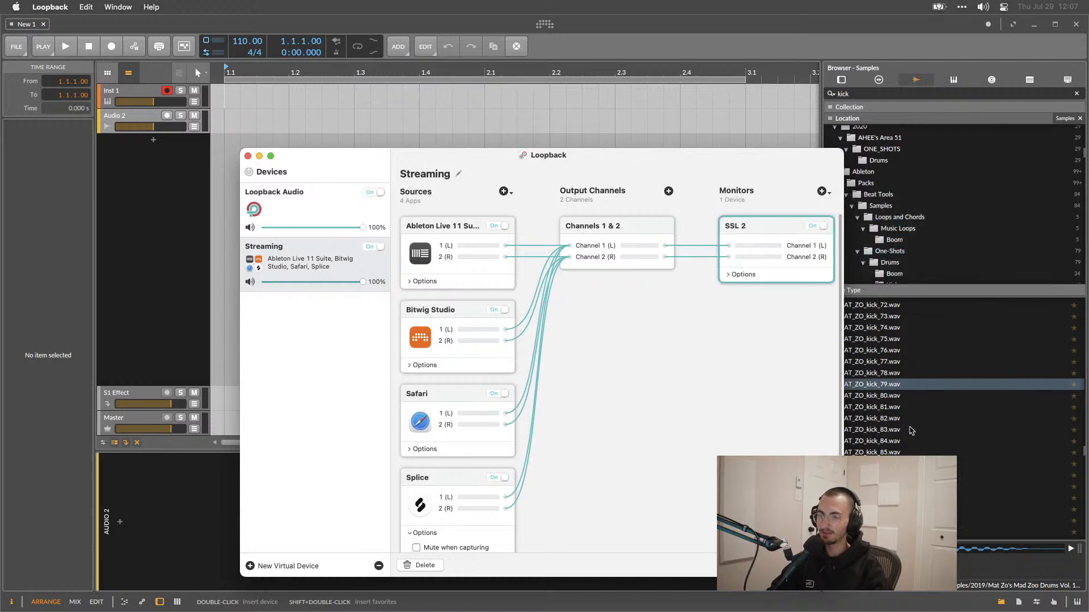
Drag MAT_ZO_kick_79 into the arrangement to place kick clips on every beat of the Audio 2 track's first two bars.
left_click(898, 398)
left_click(895, 395)
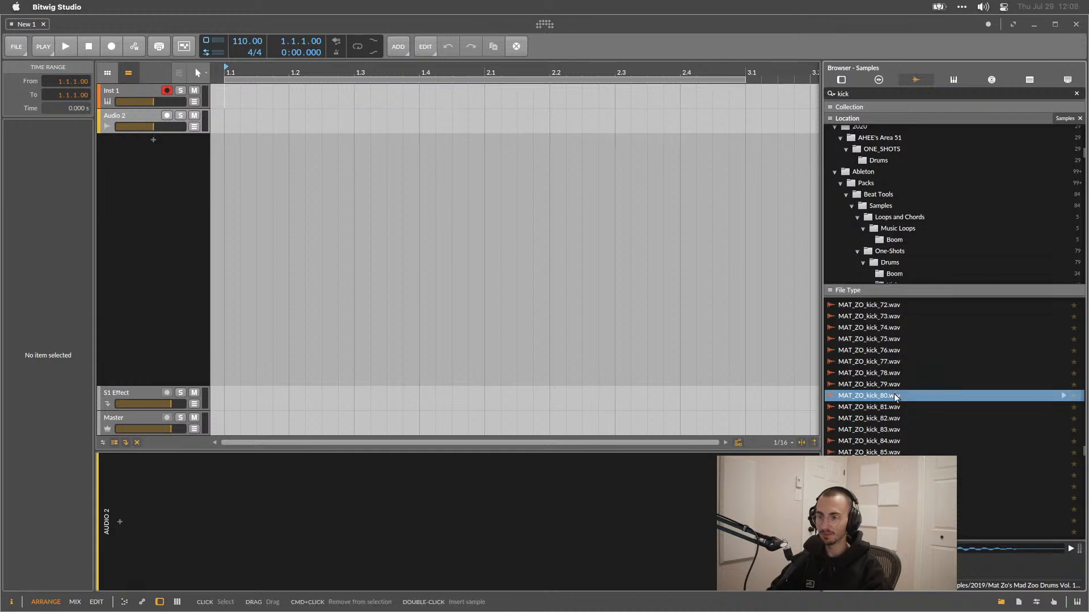
left_click(888, 385)
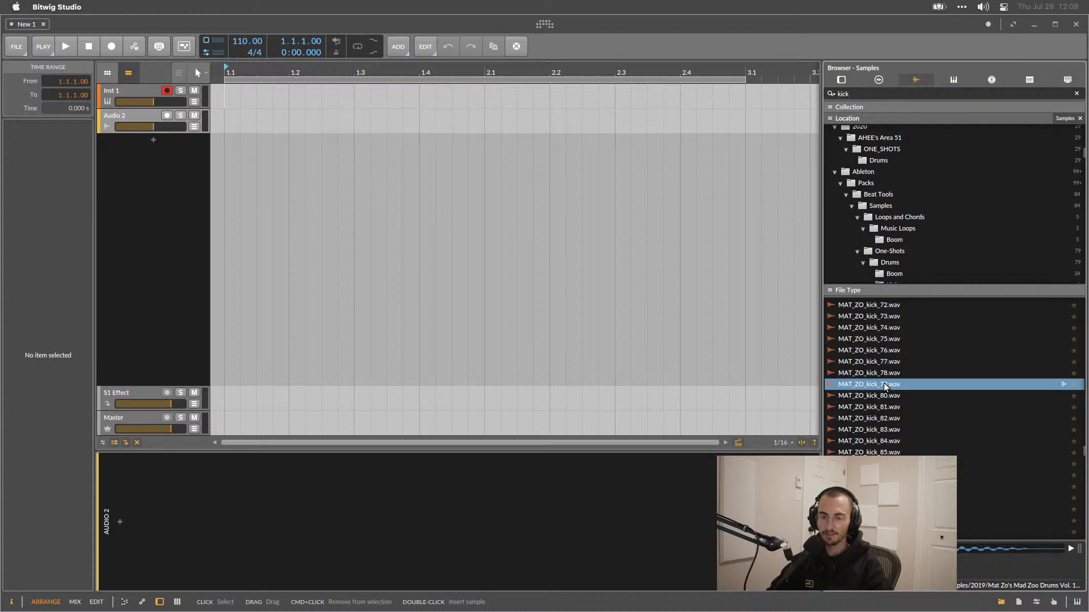
left_click_drag(877, 385, 701, 117)
left_click(315, 119)
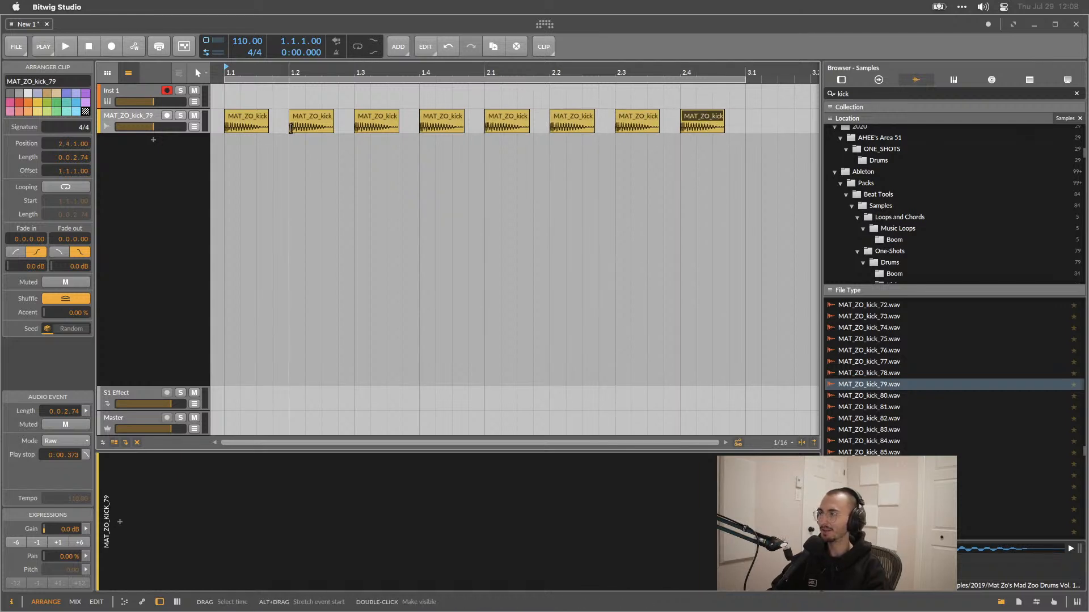
Play the pattern and delete the kick clips on beats 2 and 4 of both bars.
key("space")
key("space")
left_click(311, 119)
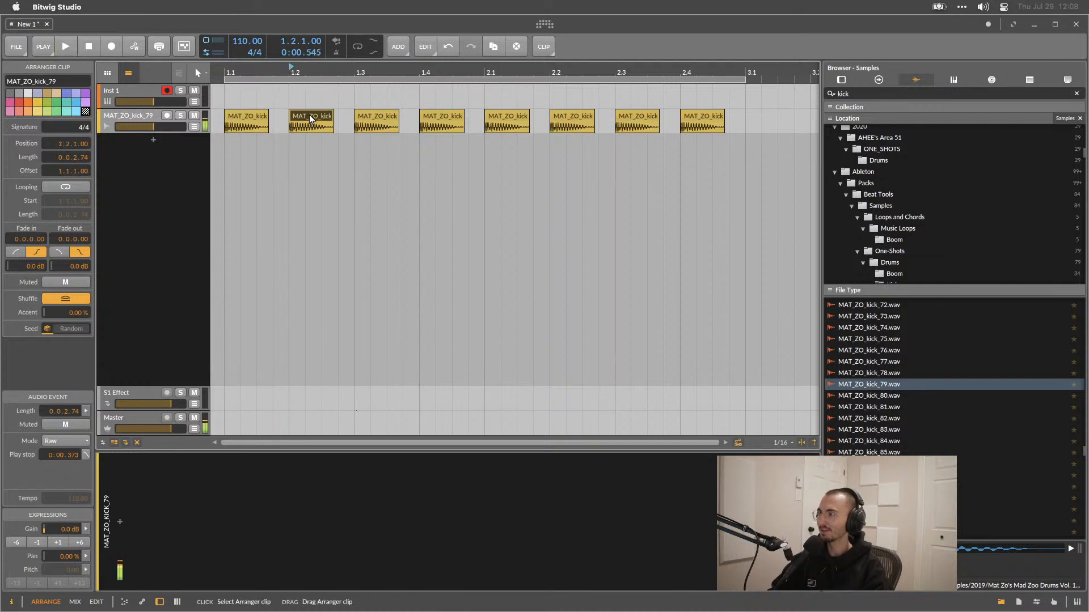
key("Delete")
left_click(442, 119)
key("Delete")
left_click(572, 119)
key("Delete")
left_click(692, 118)
key("Delete")
Raise the project tempo to 145 BPM and play the kick pattern from the start.
left_click_drag(246, 49, 246, 27)
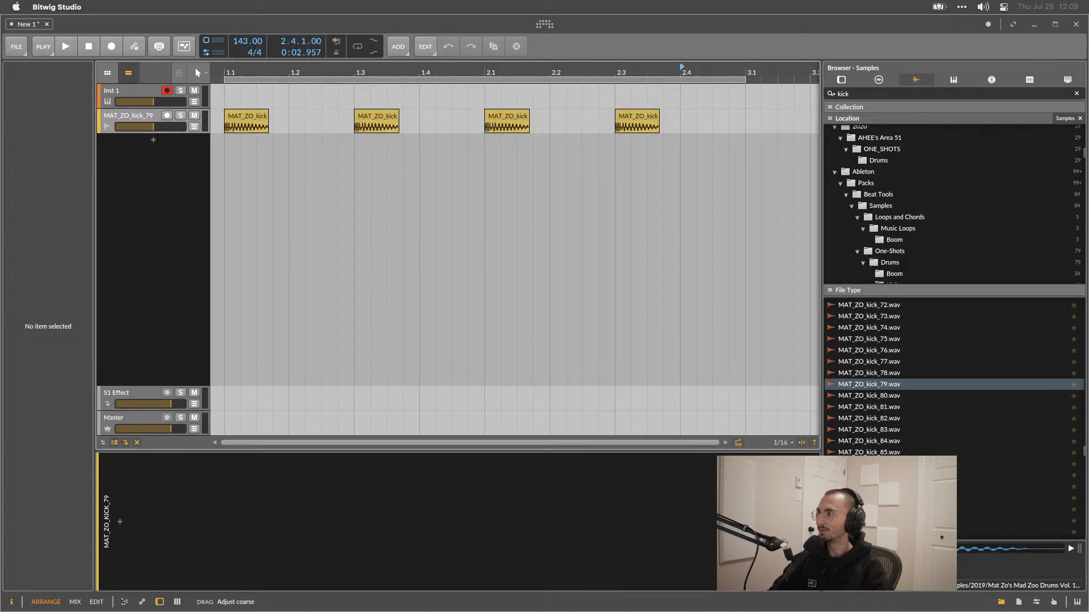
key("space")
key("space")
left_click(226, 98)
key("space")
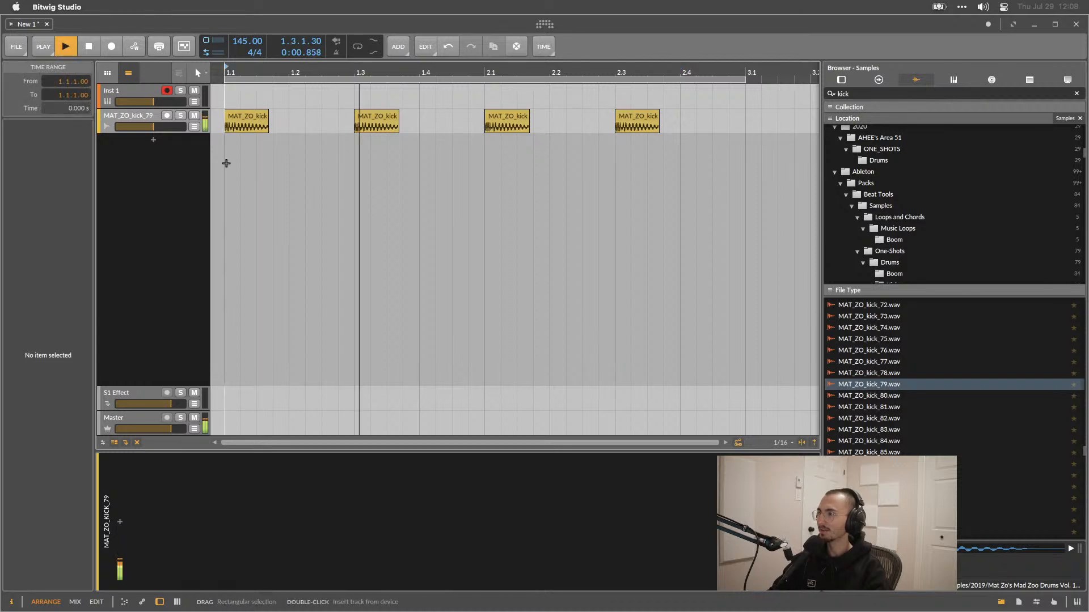
key("space")
Search the browser for clap and preview clap samples in the file list.
triple_click(870, 91)
type("clap")
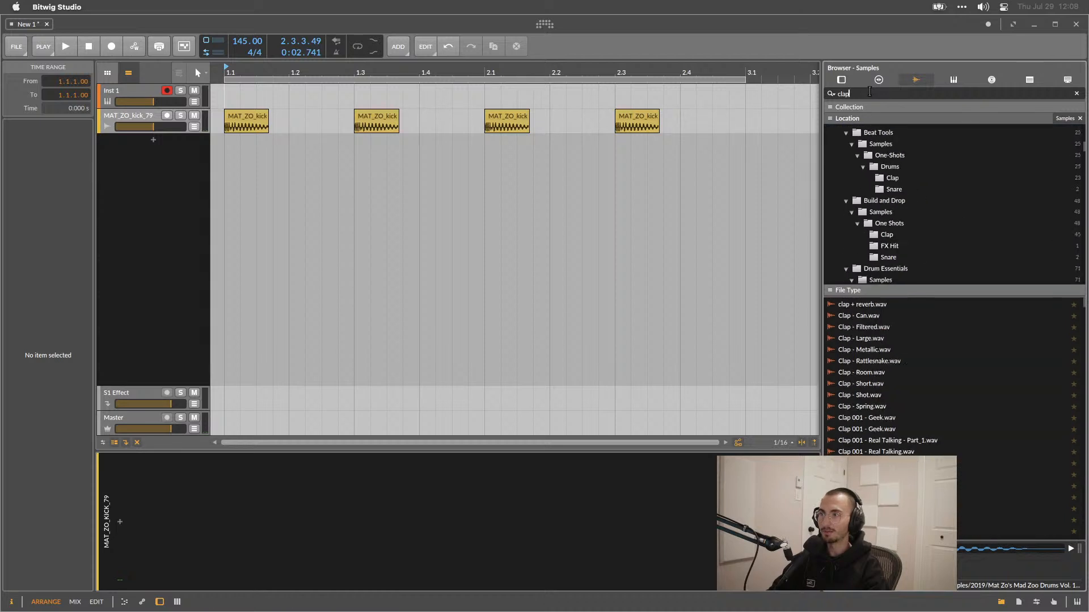
scroll(884, 339, "down", 10)
left_click(886, 361)
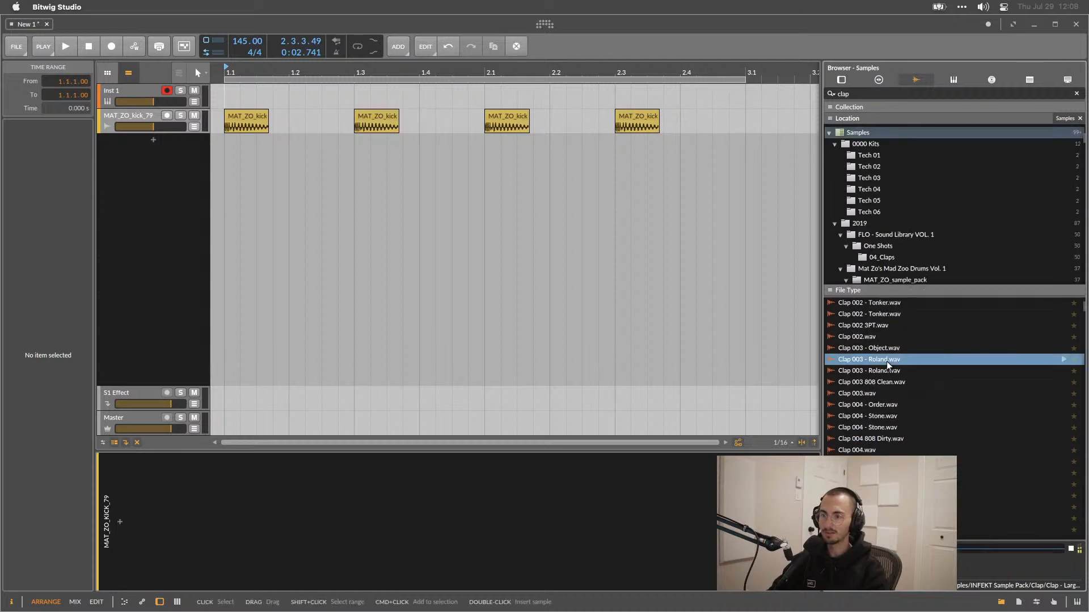
scroll(886, 362, "down", 10)
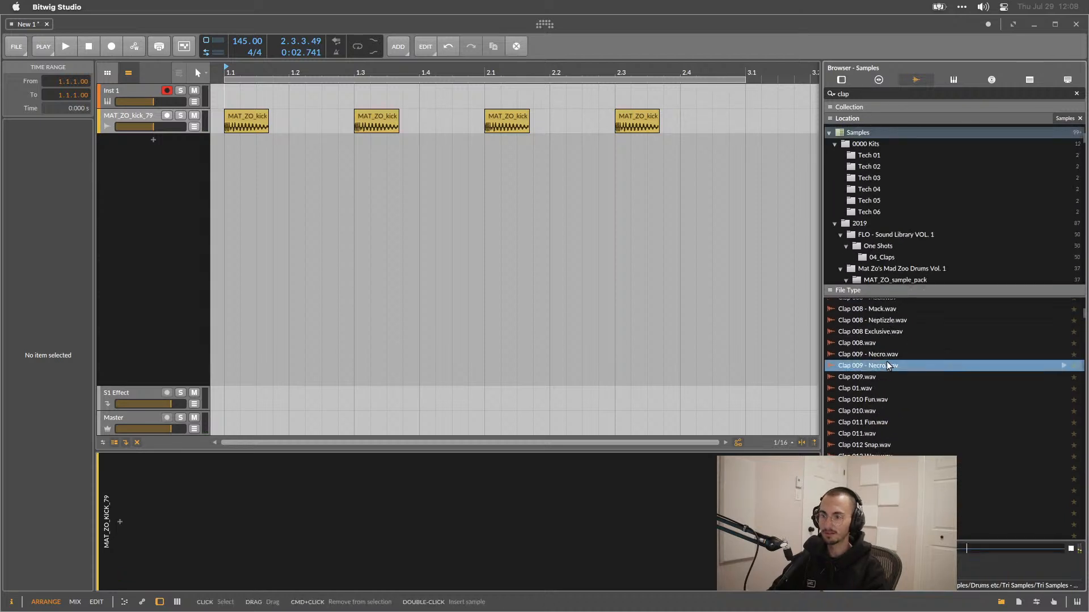
scroll(887, 362, "down", 10)
left_click(887, 363)
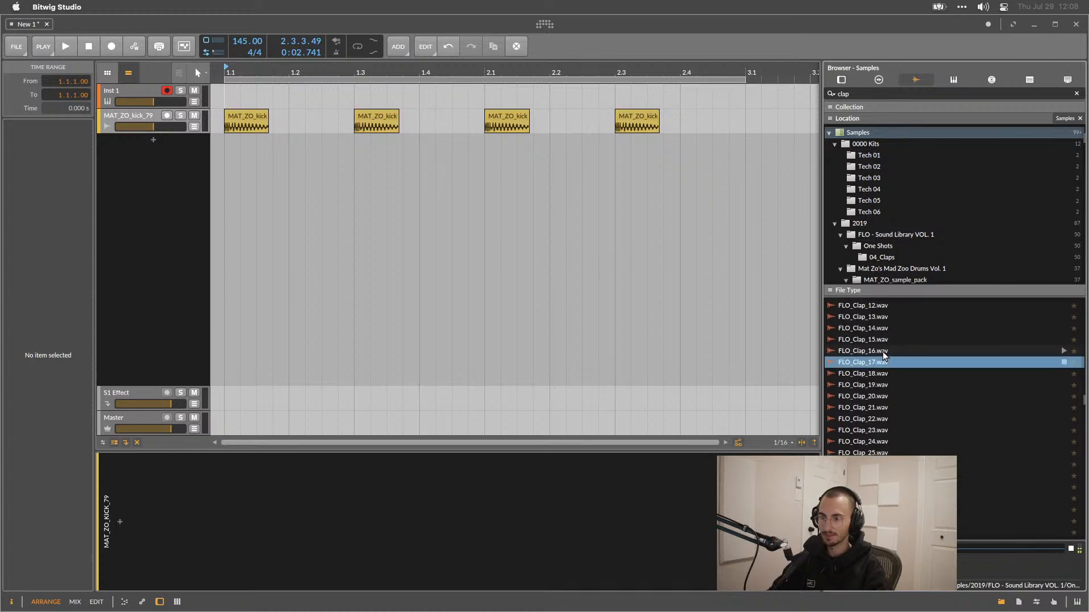
Preview more clap samples while scrolling up through the file list.
left_click(883, 352)
scroll(883, 352, "up", 10)
left_click(882, 351)
scroll(882, 352, "up", 3)
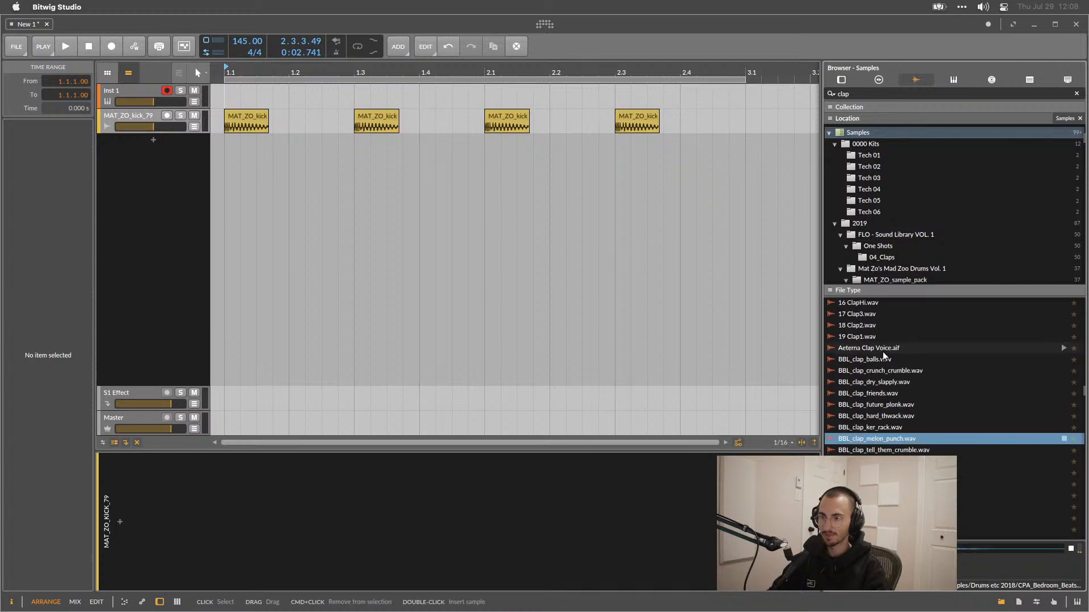
scroll(872, 398, "up", 4)
left_click(872, 397)
scroll(872, 396, "up", 5)
left_click(872, 397)
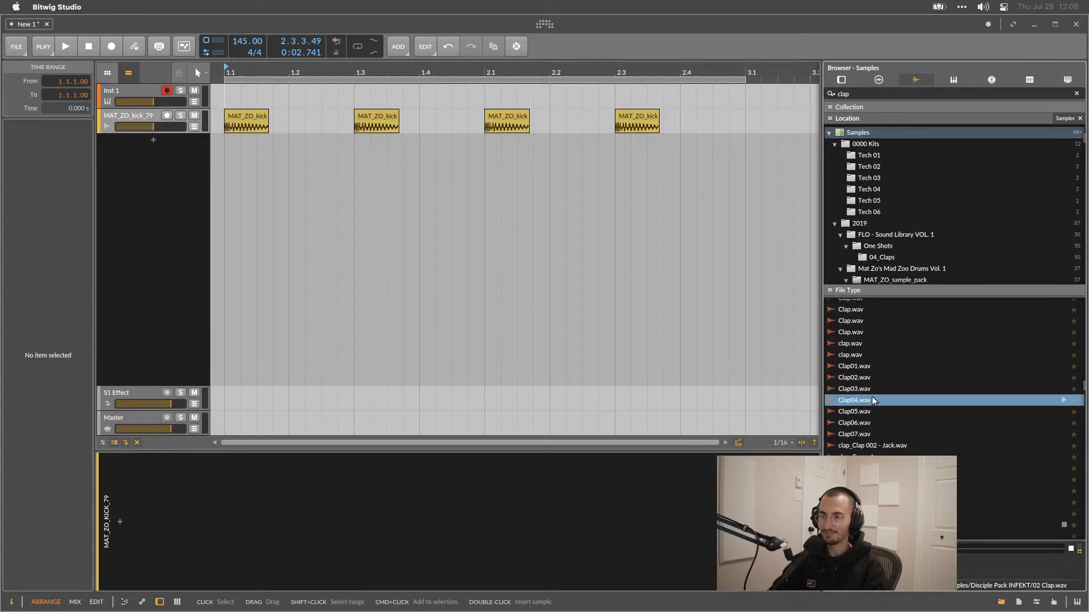
scroll(866, 390, "up", 5)
left_click(866, 389)
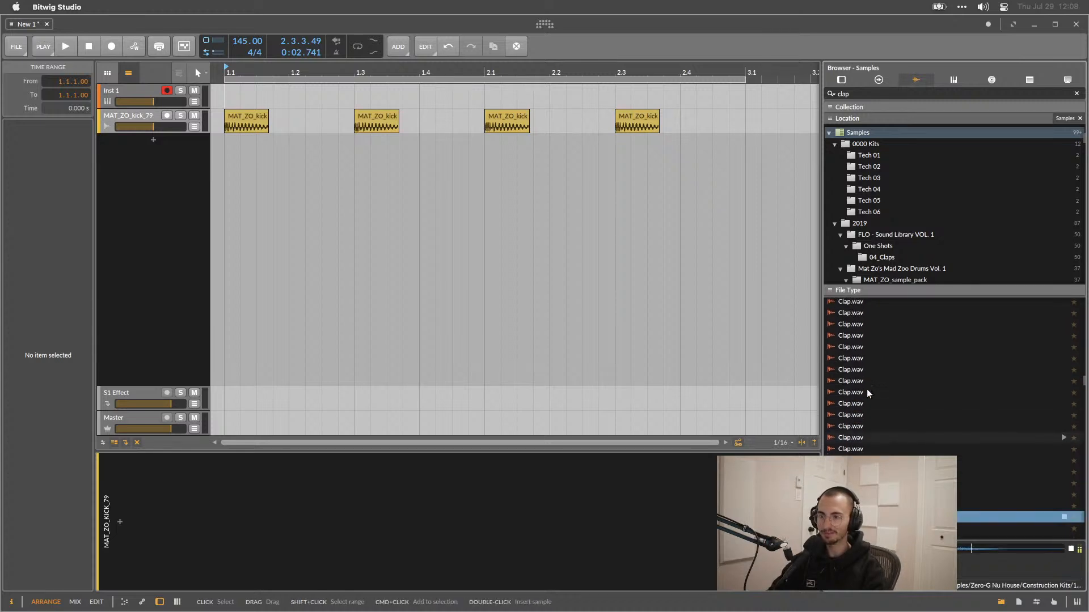
left_click(867, 389)
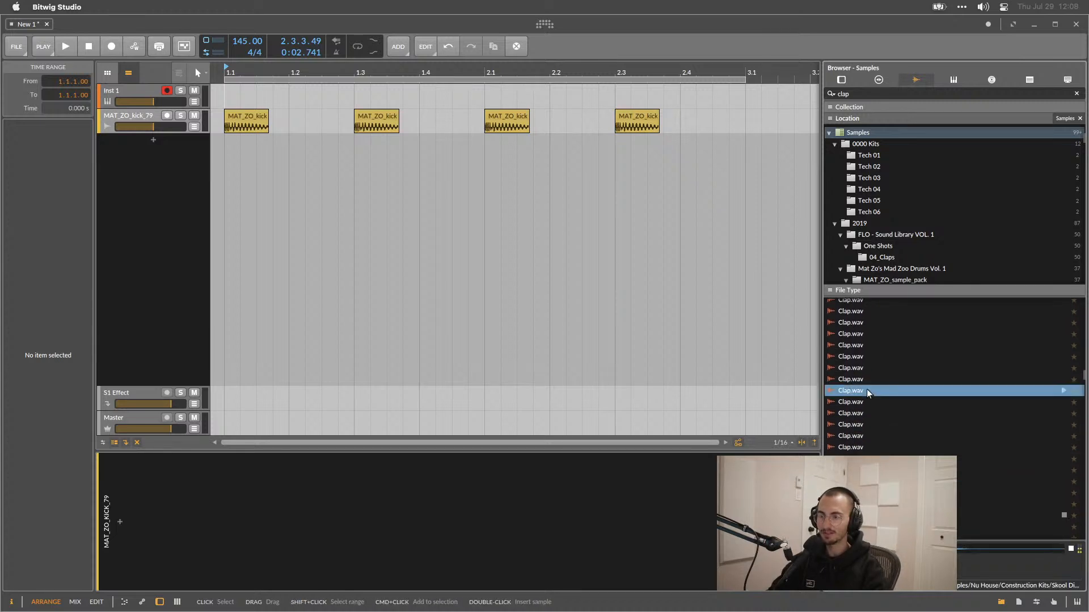
Select a Clap.wav sample and scroll through the location folders matching the clap search.
left_click(857, 357)
scroll(858, 357, "up", 3)
left_click(857, 350)
scroll(885, 227, "down", 10)
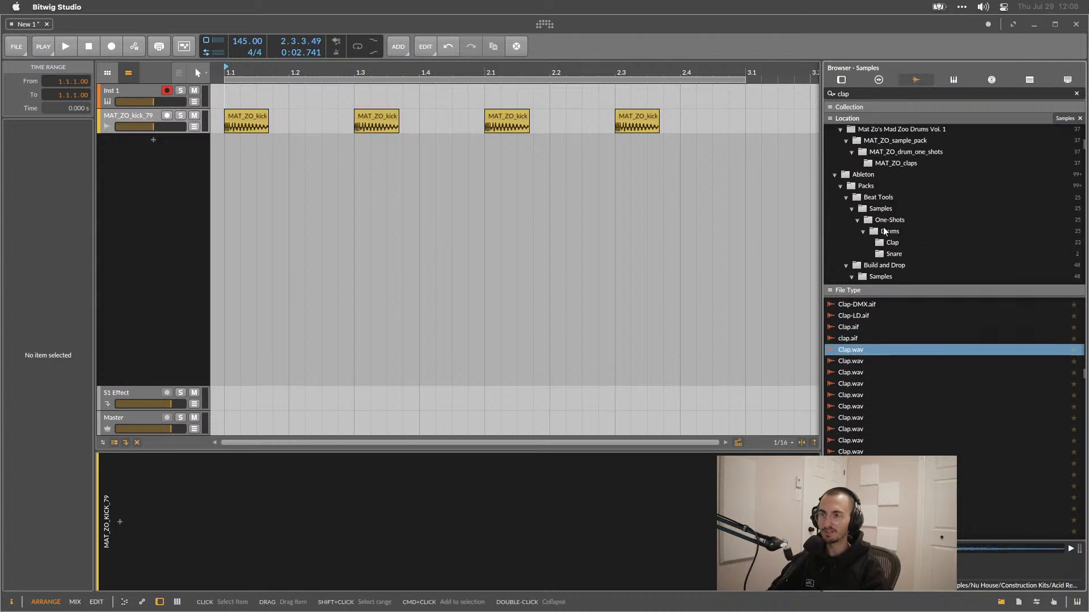
scroll(883, 227, "down", 8)
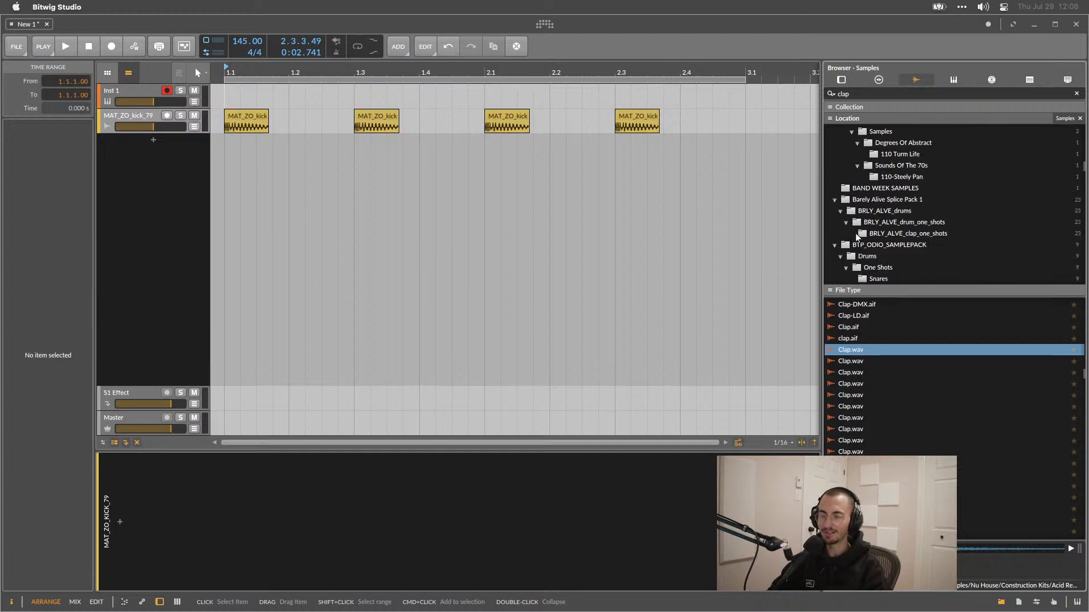
scroll(866, 235, "down", 3)
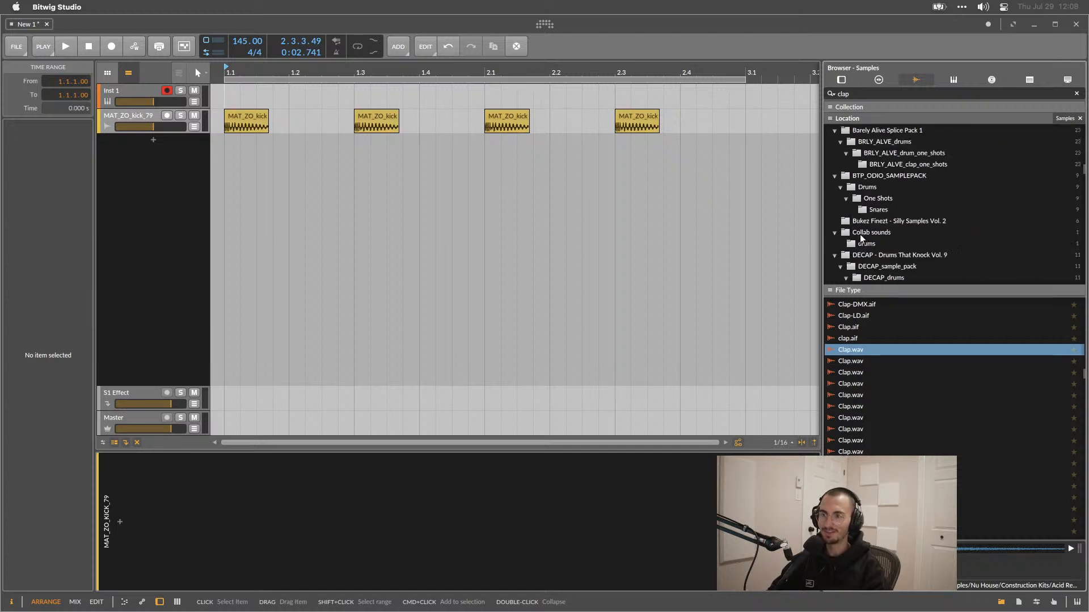
scroll(859, 233, "down", 5)
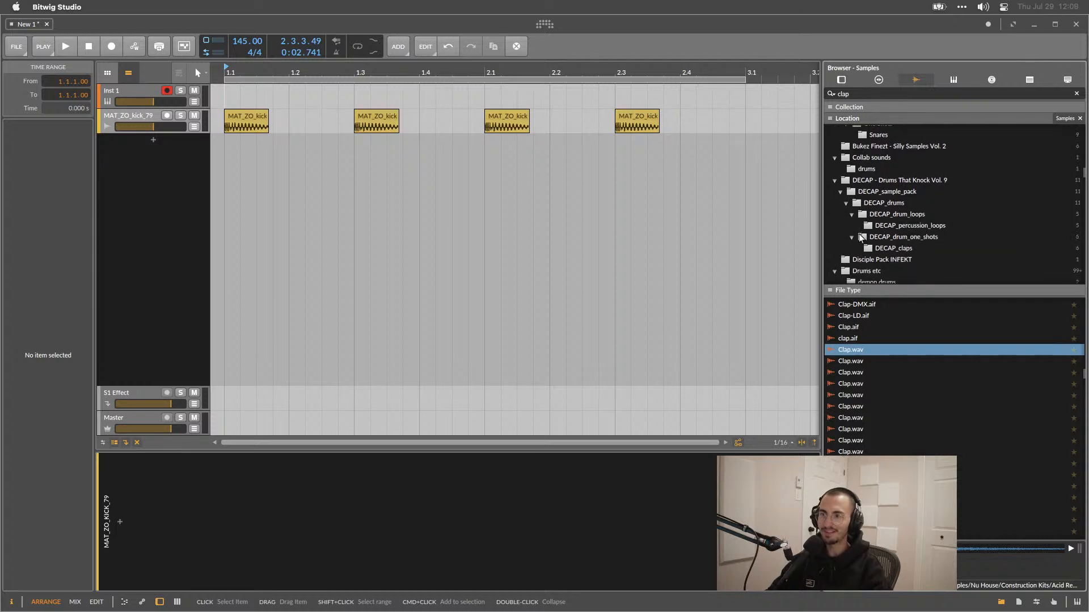
Open the DECAP_claps folder and drag DECAP_clap_full_dark_dirty.wav into the arrangement as a new clap track, then play it.
left_click(888, 219)
left_click(890, 351)
left_click(885, 339)
left_click(882, 327)
left_click(880, 337)
left_click_drag(880, 337, 623, 146)
key("space")
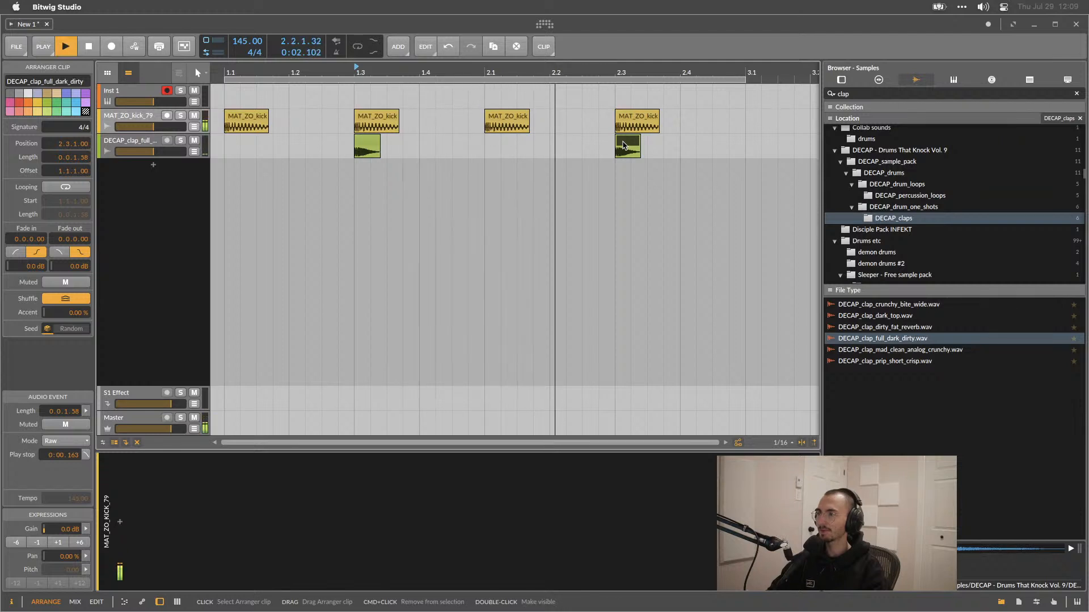
key("space")
Play the kick and clap pattern from the start of the arrangement.
scroll(559, 236, "left", 10)
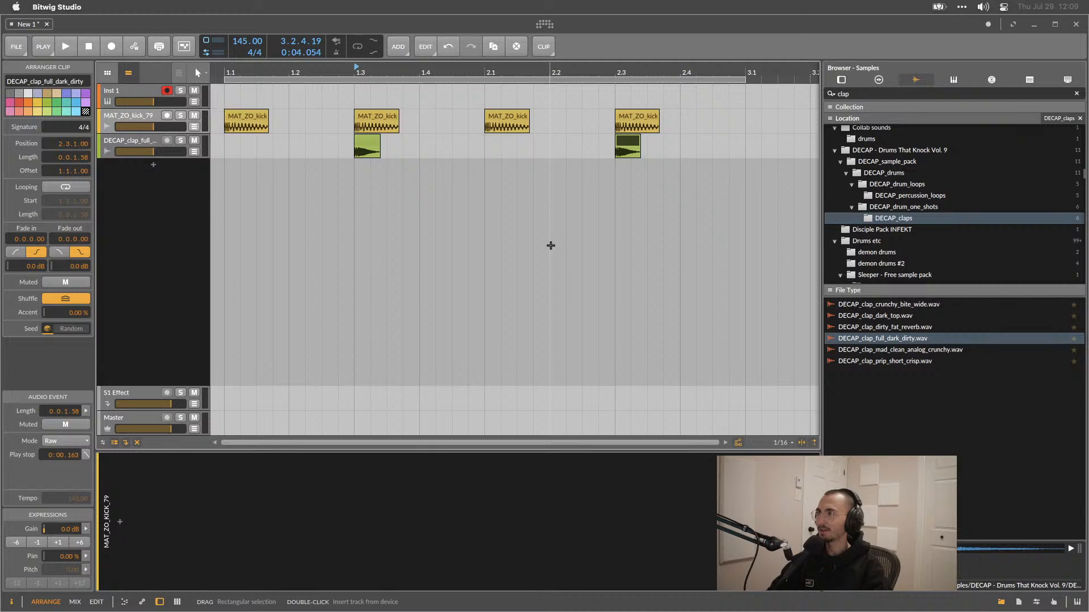
key("space")
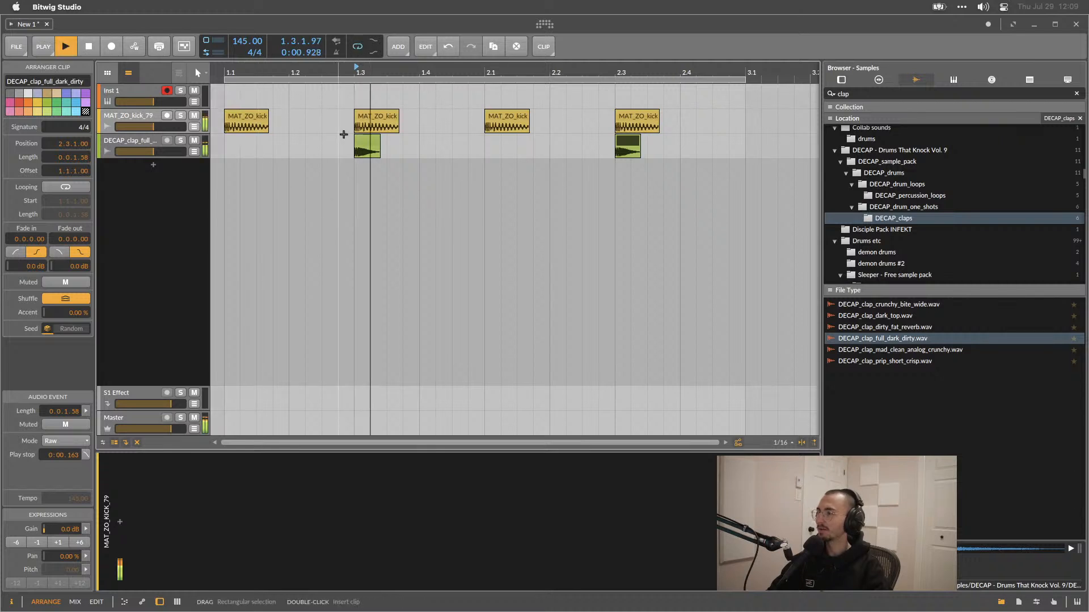
left_click(222, 99)
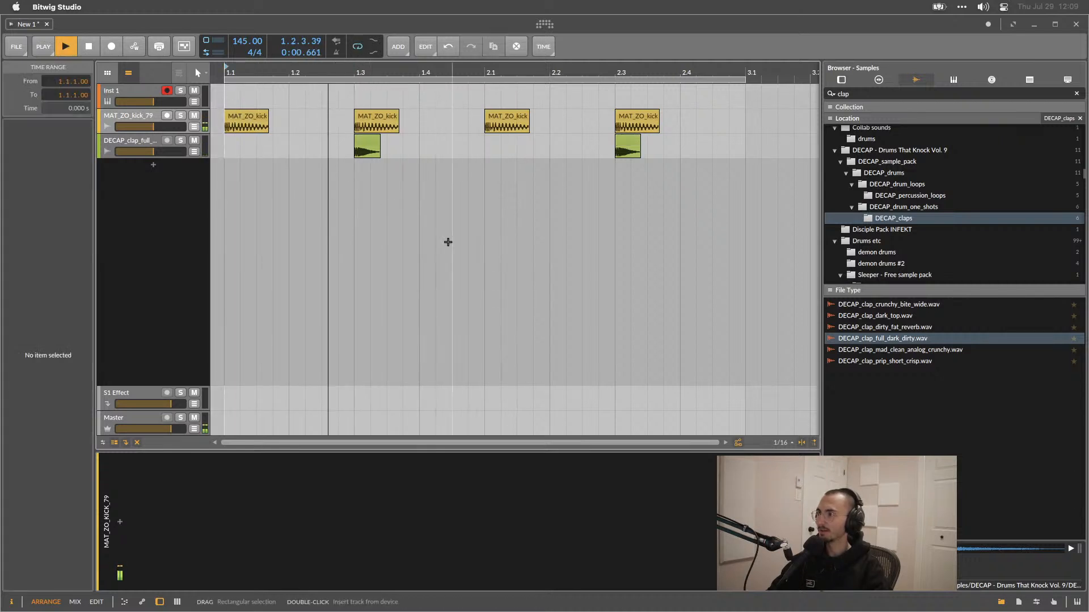
key("space")
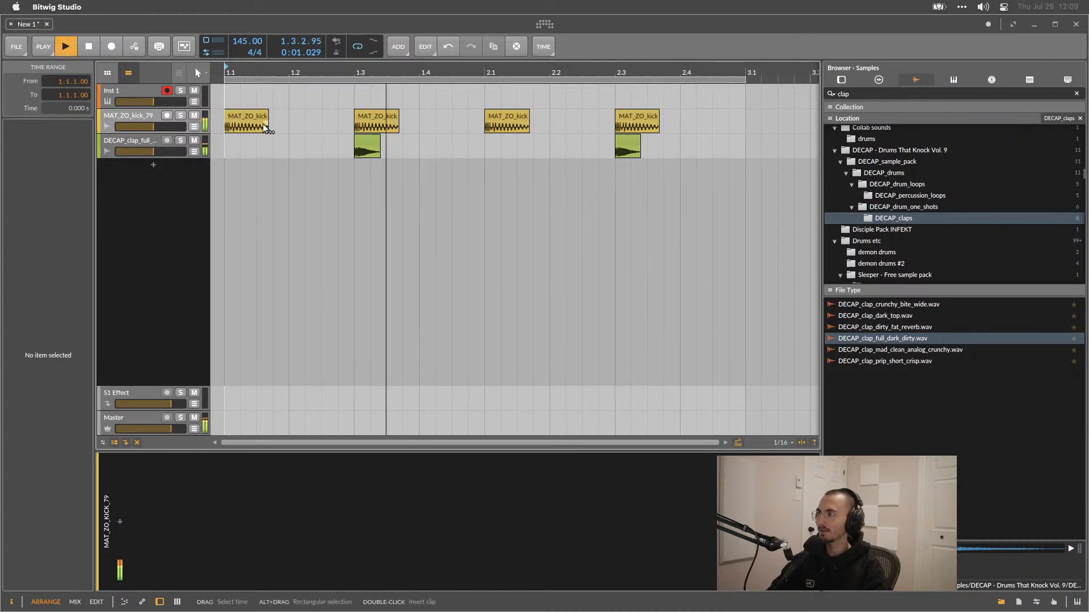
key("space")
Try adjusting the fade-in of the kick clip at bar 2.3 and play the result.
left_click_drag(256, 120, 643, 119)
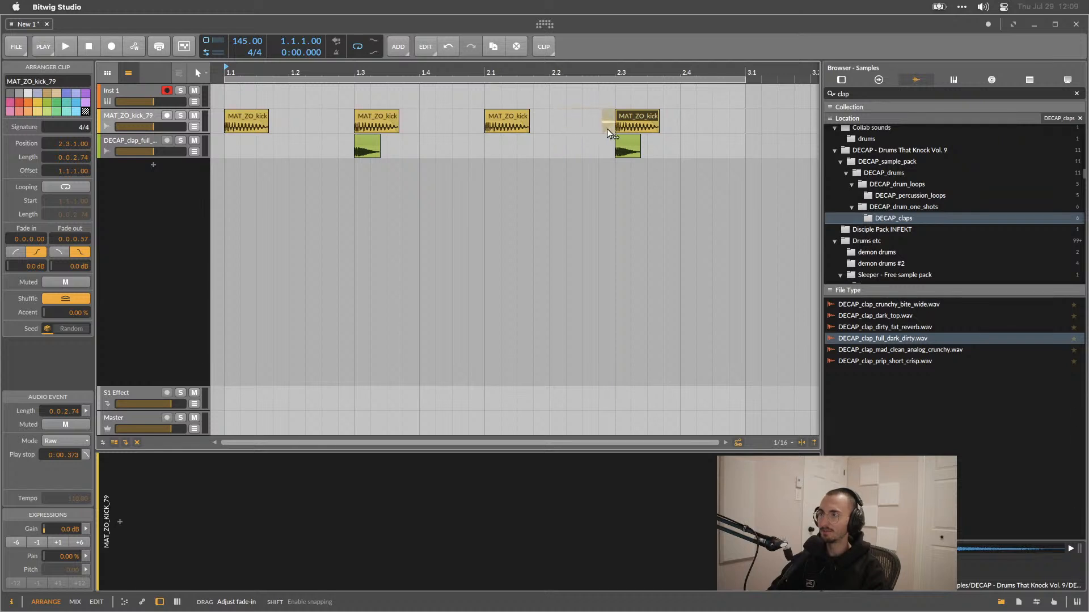
left_click_drag(577, 135, 574, 123)
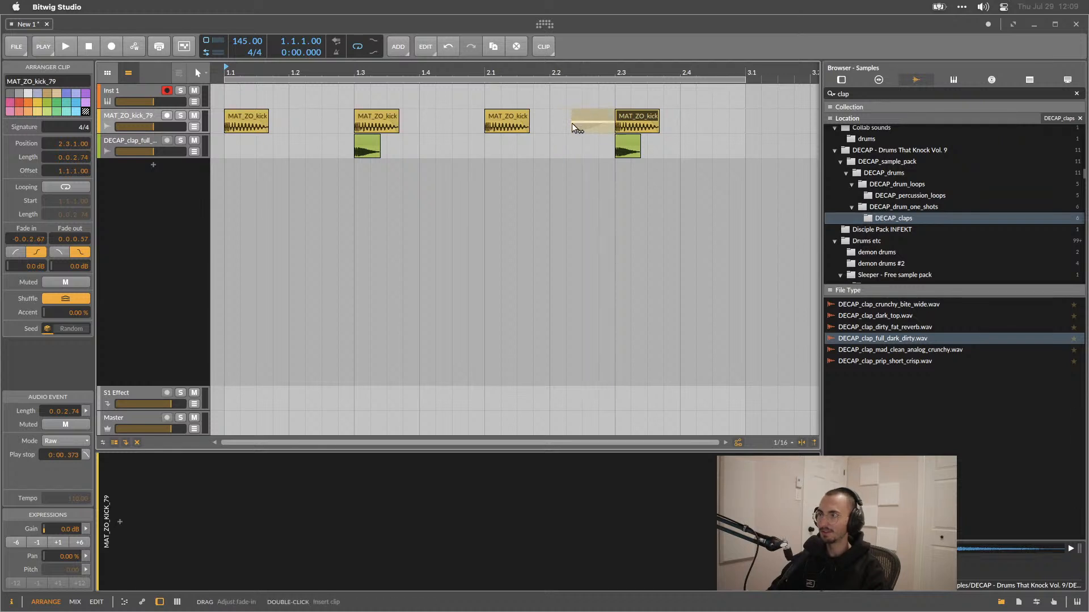
key("space")
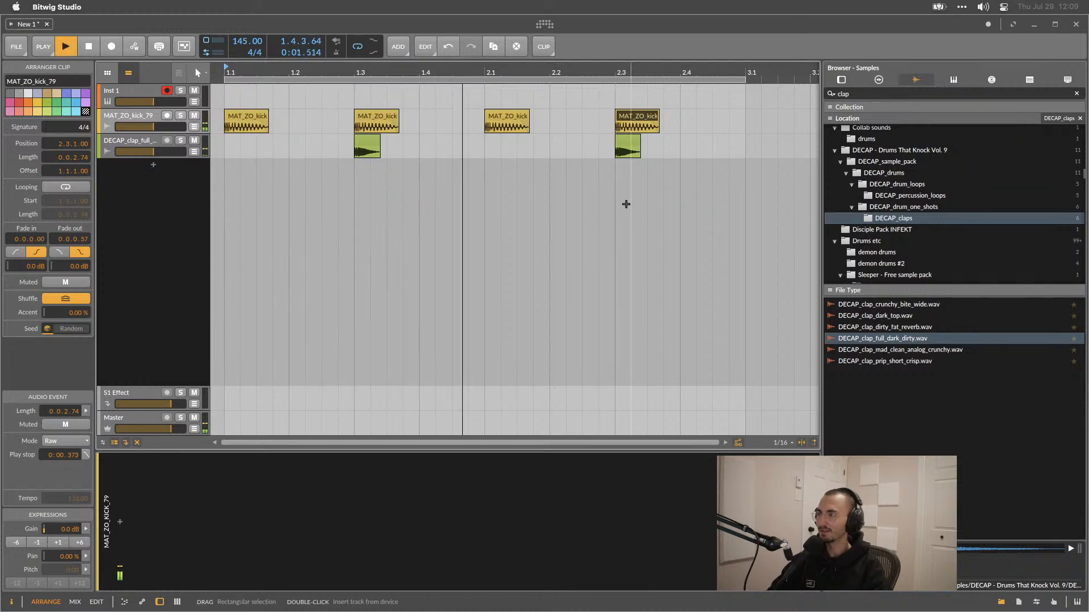
key("space")
Move a kick clip earlier in the second bar and undo the move.
mouse_move(617, 128)
left_mouse_down()
mouse_move(544, 138)
mouse_move(543, 121)
mouse_move(490, 118)
mouse_move(569, 120)
left_mouse_up()
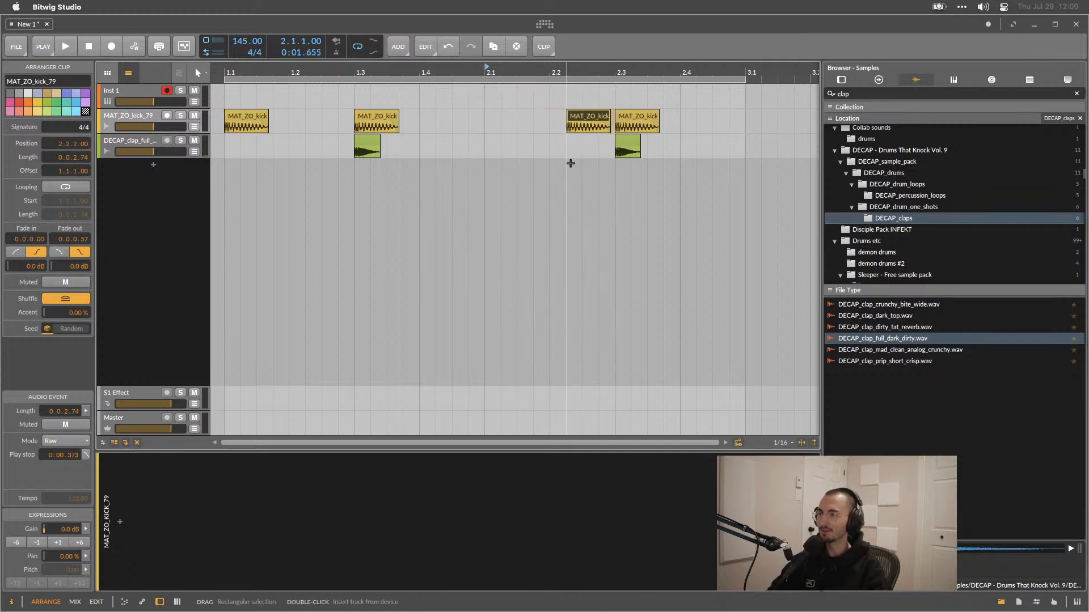
key("ctrl+z")
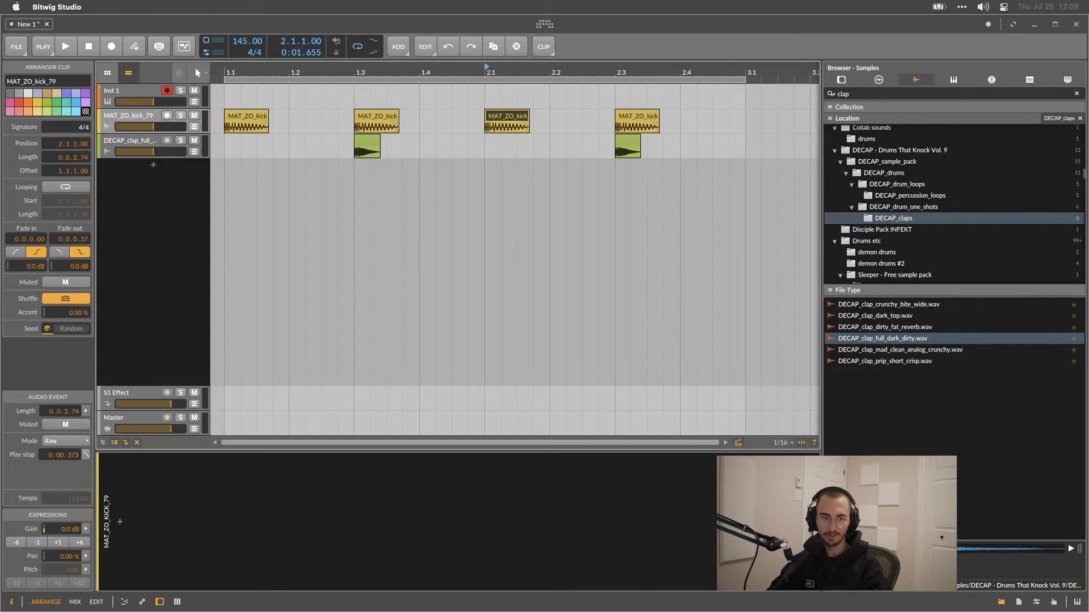
Play back the kick and clap pattern from the first kick clip.
left_click(664, 306)
key("space")
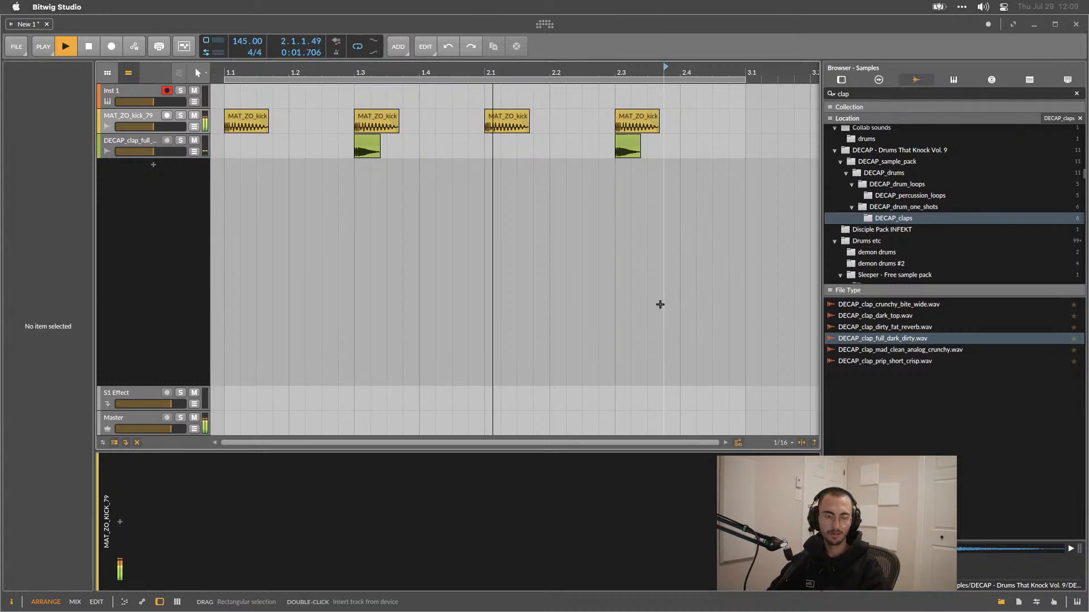
key("space")
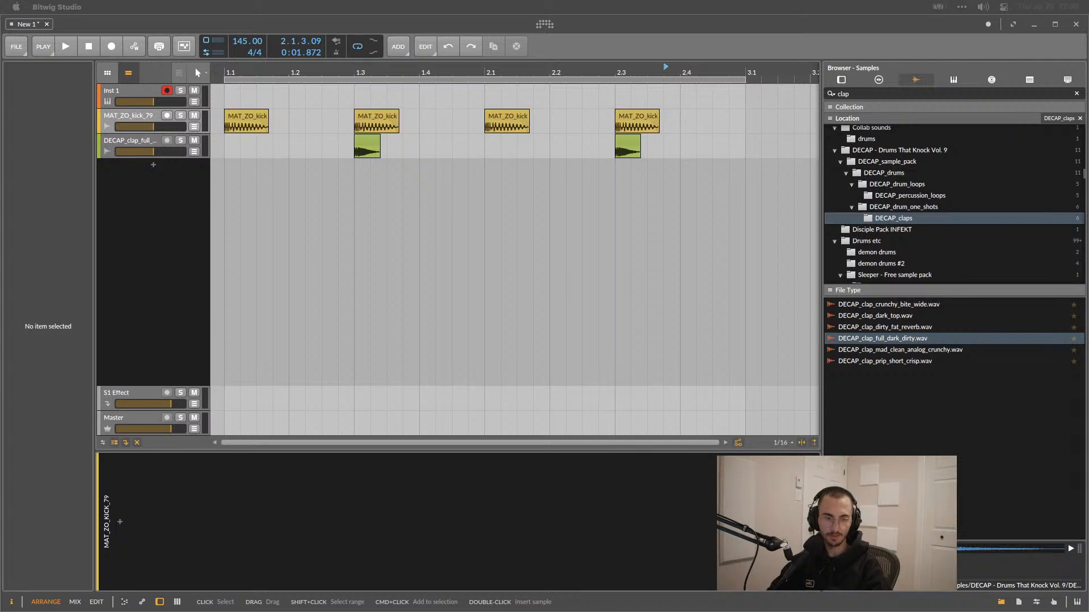
left_click(553, 332)
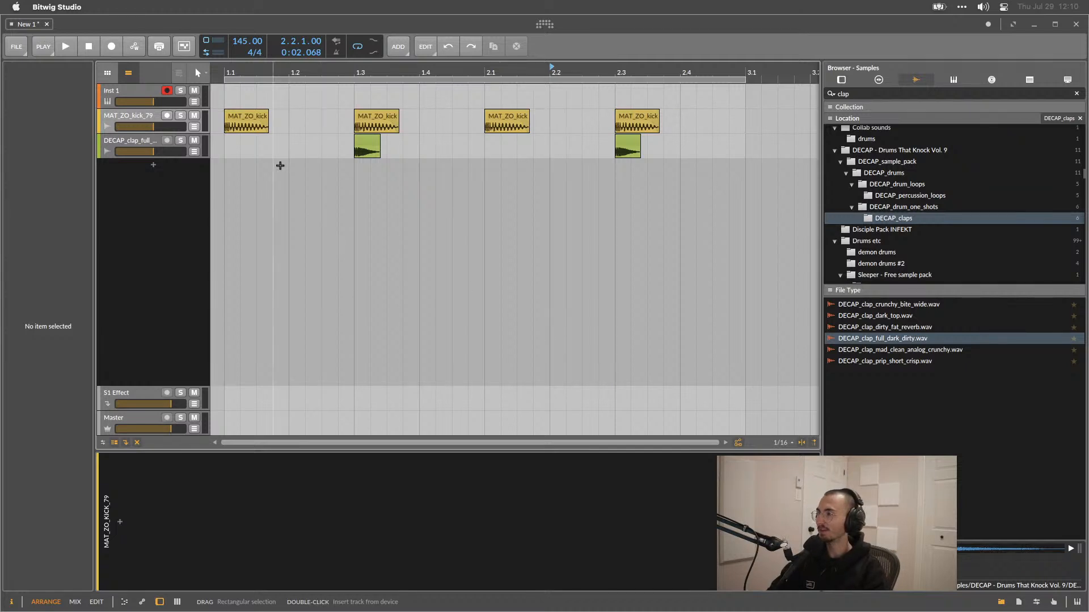
left_click(248, 117)
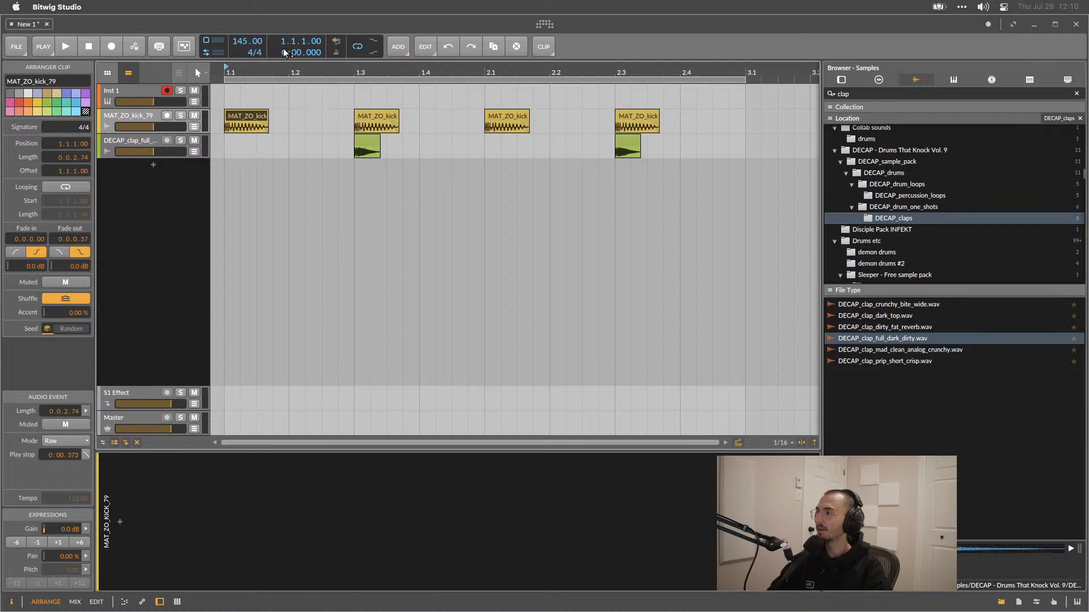
key("space")
key("space")
key("space")
key("space")
Return the playhead to the start of the arrangement and play the pattern again.
left_click(225, 94)
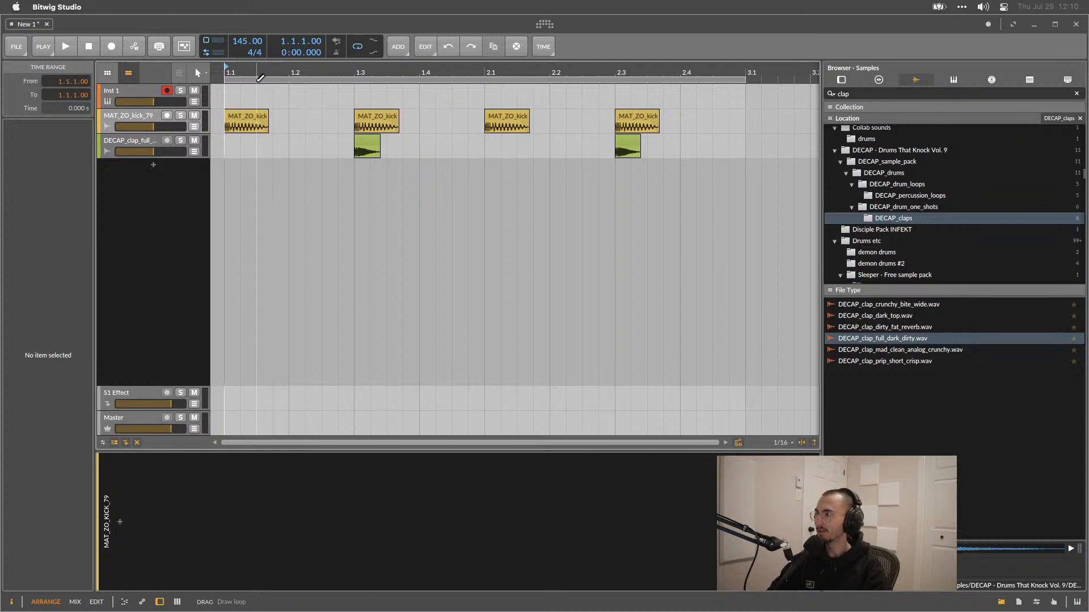
left_click_drag(225, 105, 211, 98)
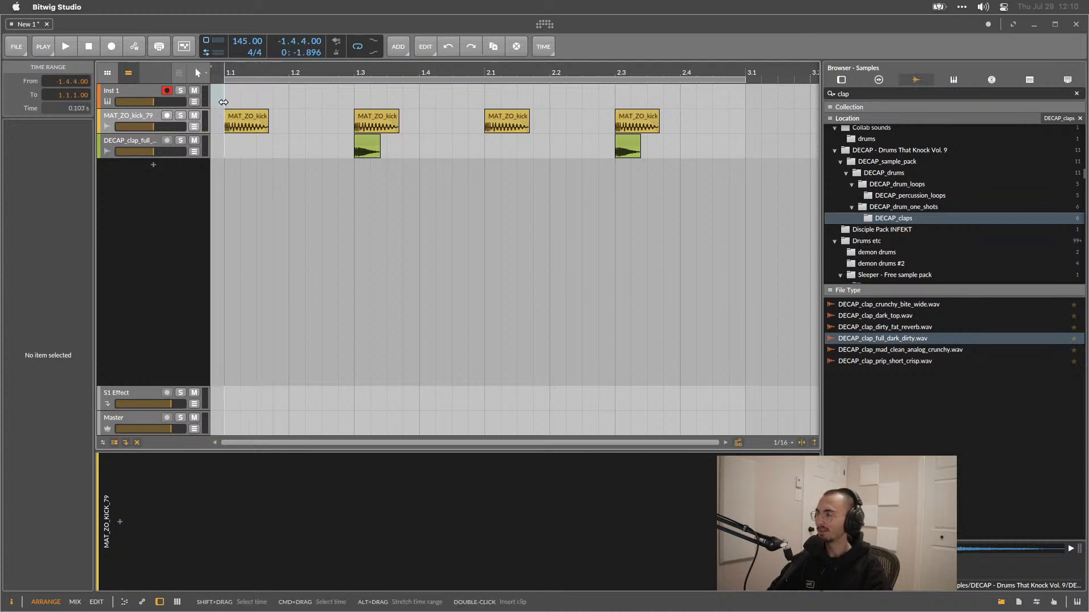
left_click(217, 97)
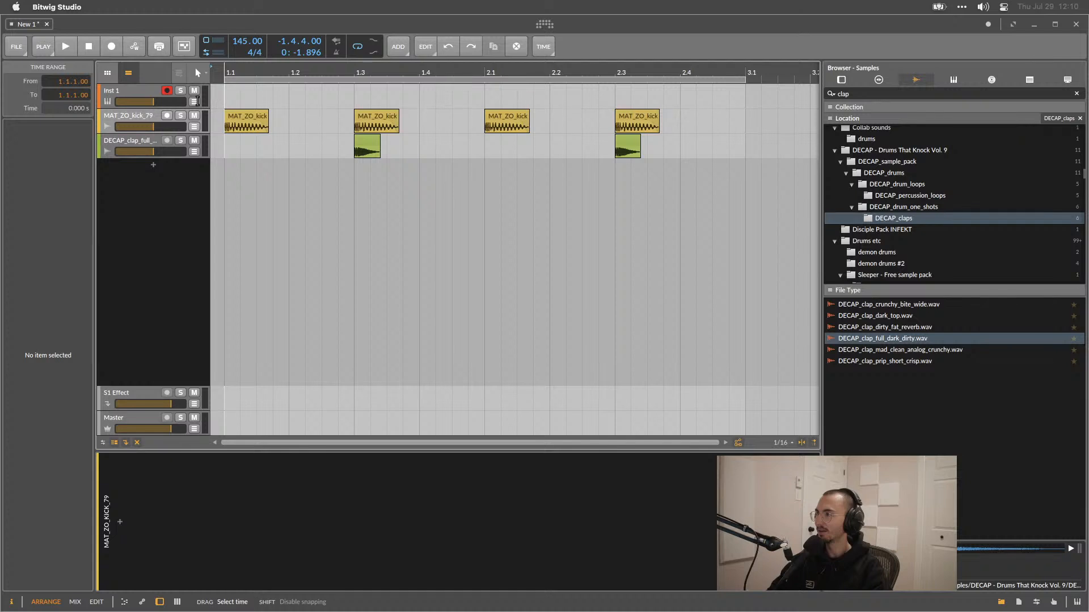
key("space")
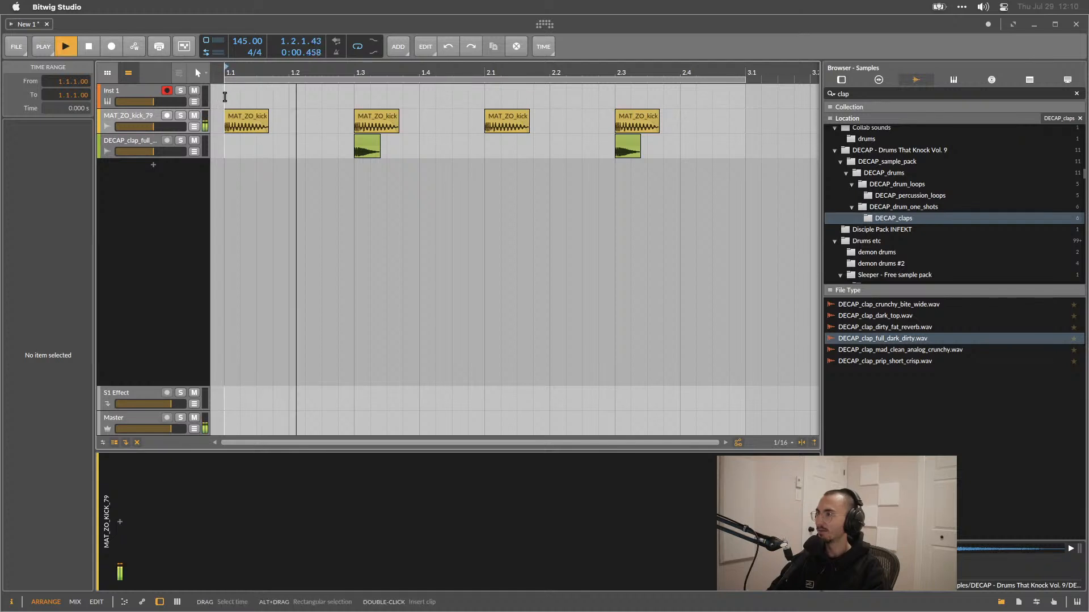
key("space")
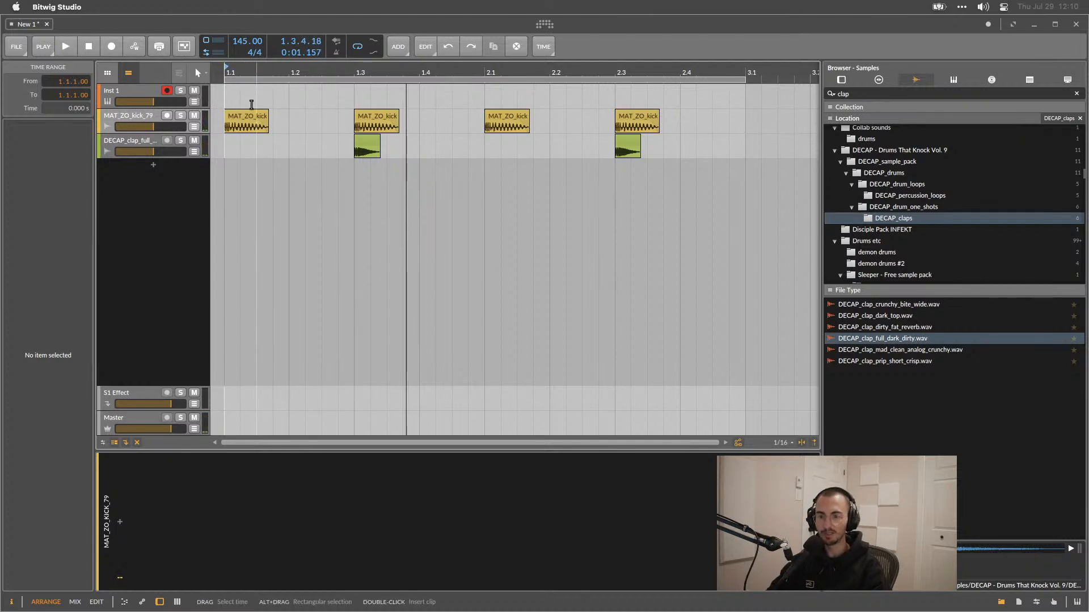
Add a new audio track and search the sample browser for hihat.
key("super+t")
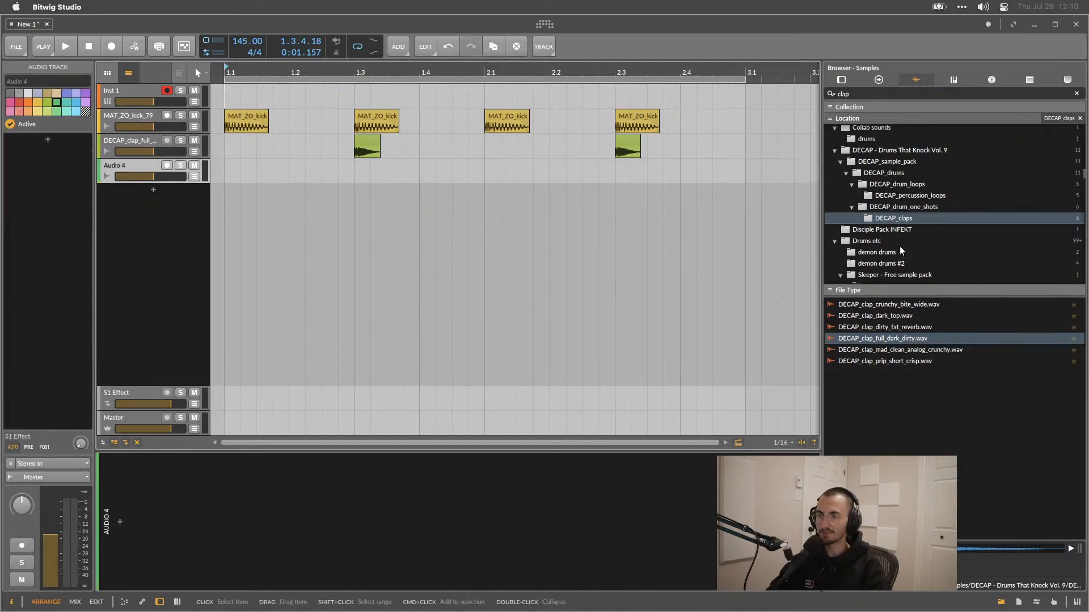
left_click(877, 94)
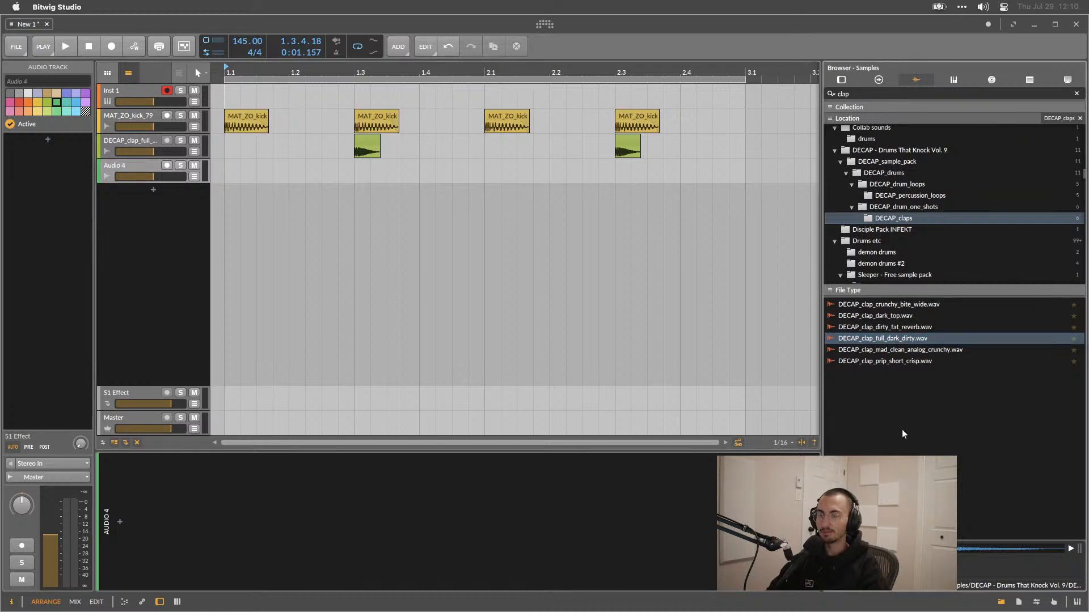
key("BackSpace")
key("BackSpace")
key("BackSpace")
key("BackSpace")
type("hihat")
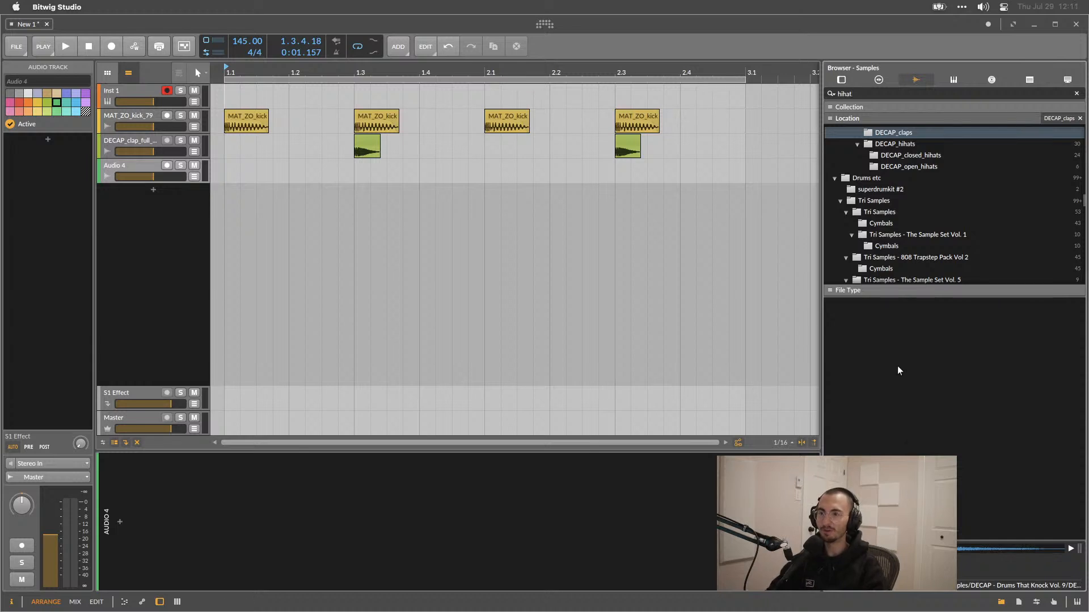
Preview open hihat samples and place DECAP_open_hihat_gritty_dark.wav on the new audio track at bar 1.
left_click(897, 167)
left_click(885, 339)
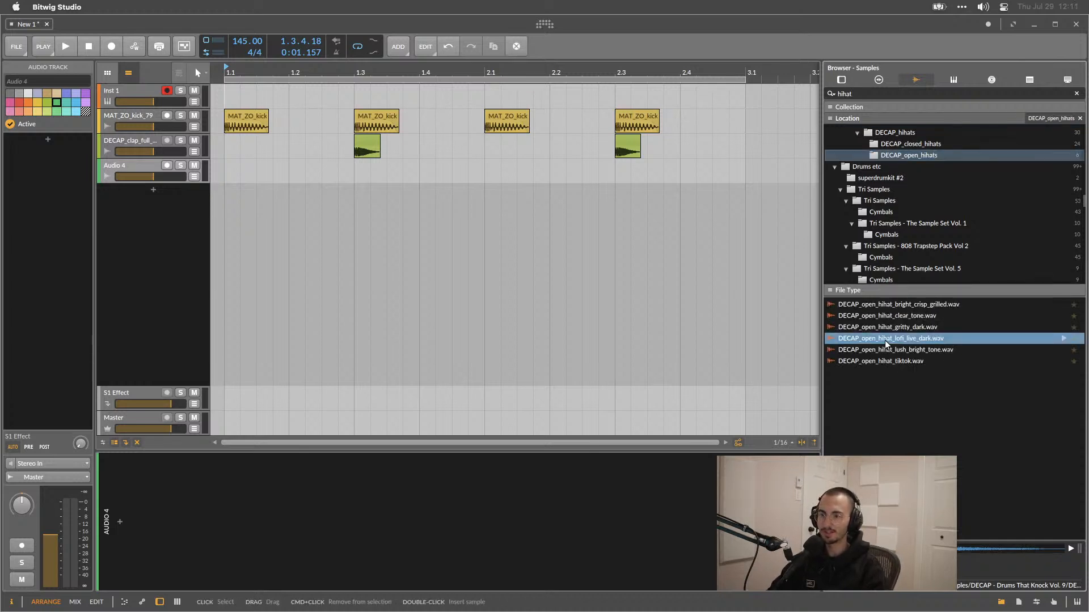
left_click(887, 329)
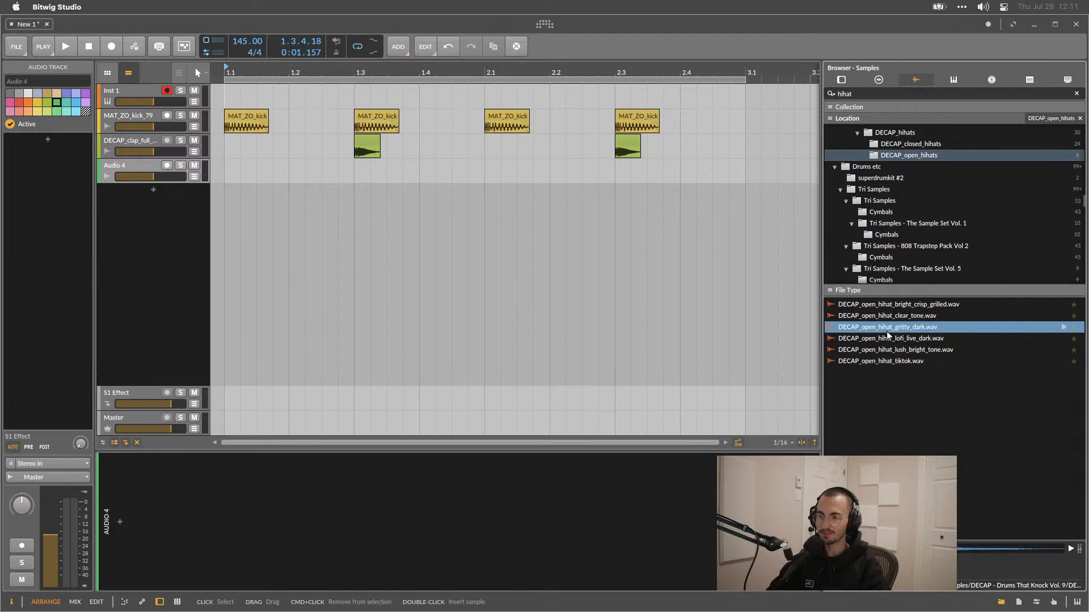
left_click_drag(886, 332, 222, 168)
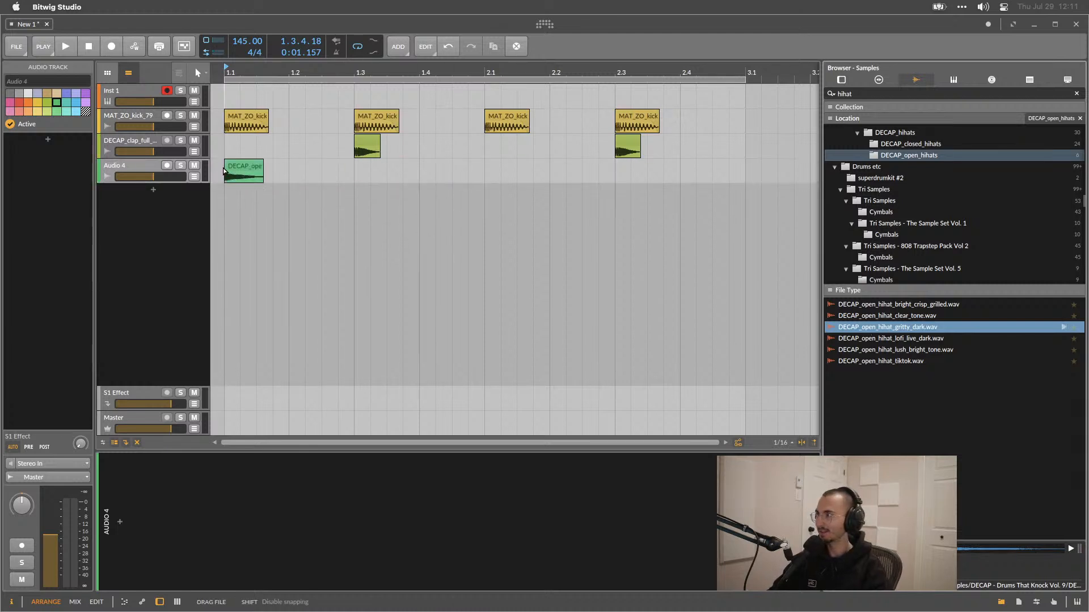
Duplicate the hihat clip so it repeats on every beat across both bars, then play the pattern.
left_click_drag(302, 176, 228, 172)
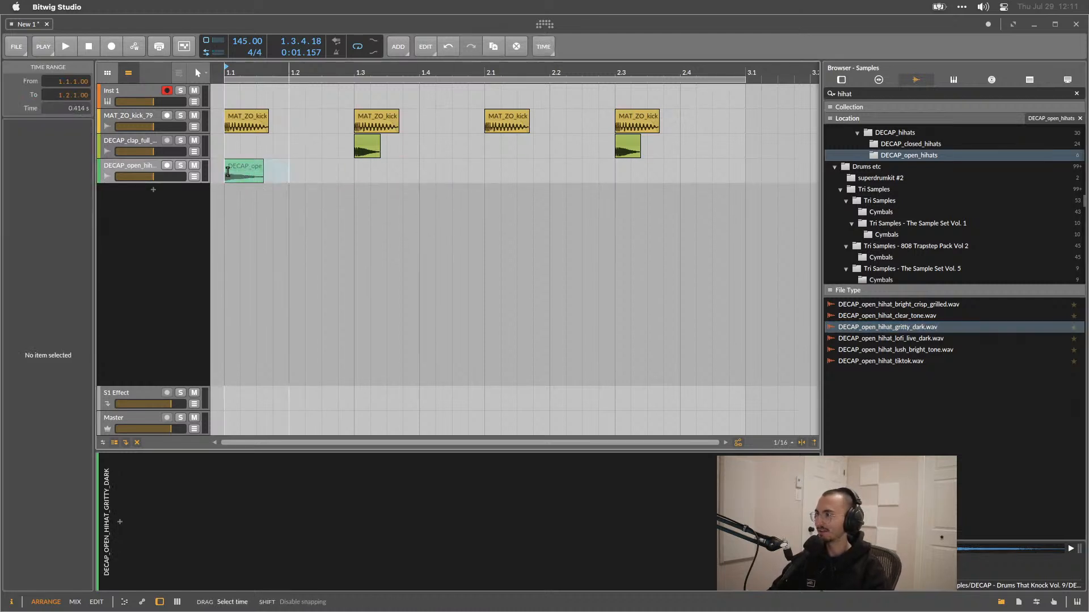
key("ctrl+d")
key("ctrl+d")
key("ctrl+d")
key("ctrl+d")
key("ctrl+d")
key("ctrl+d")
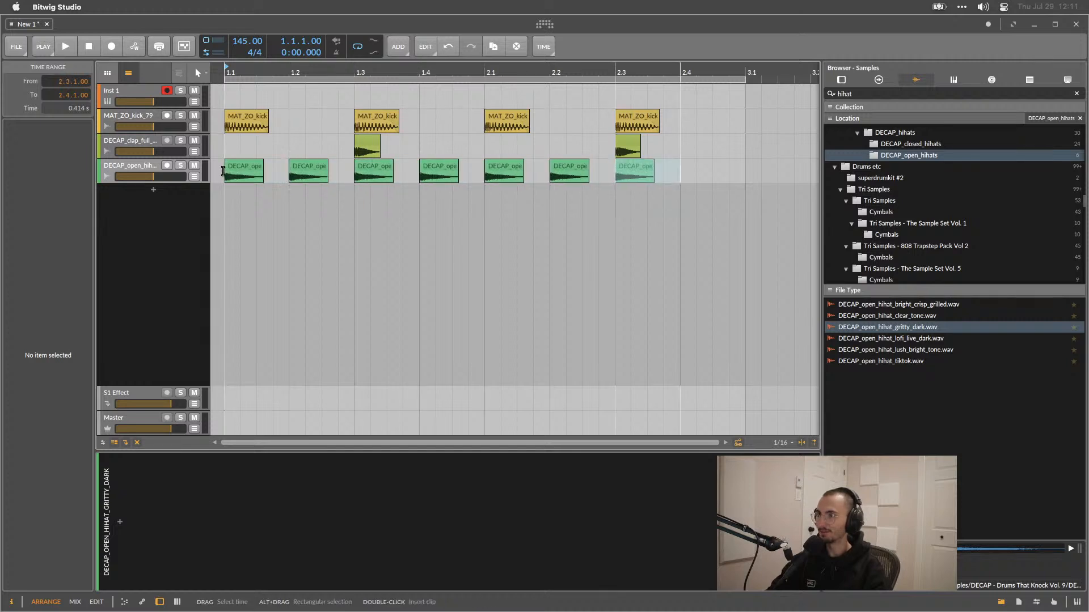
key("ctrl+d")
key("space")
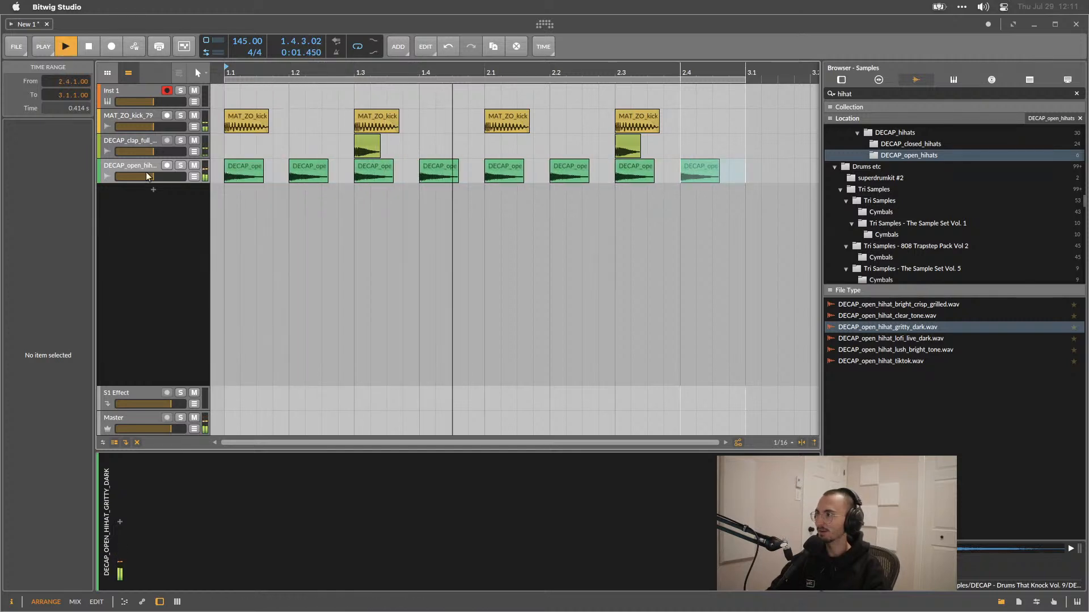
Lower the hihat track's volume during playback and stop playback.
left_click_drag(152, 176, 144, 177)
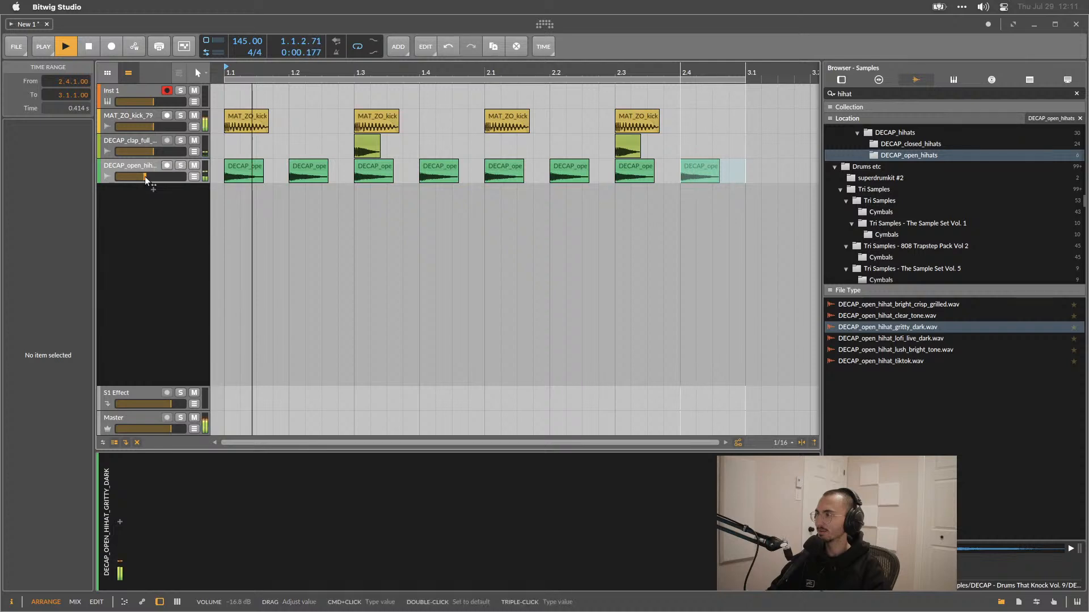
key("space")
double_click(151, 189)
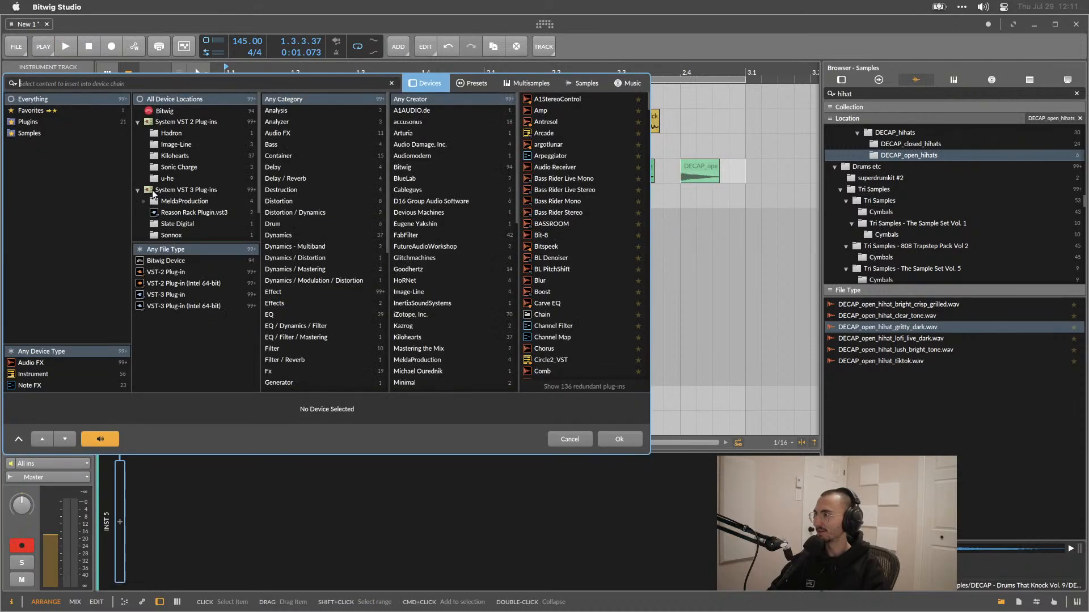
key("Escape")
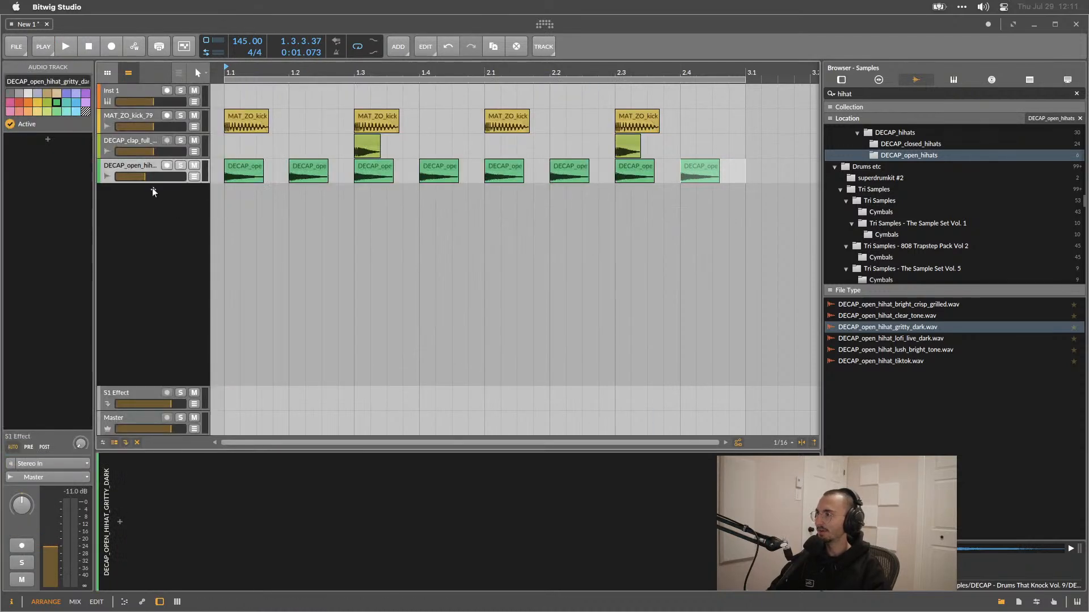
double_click(152, 188)
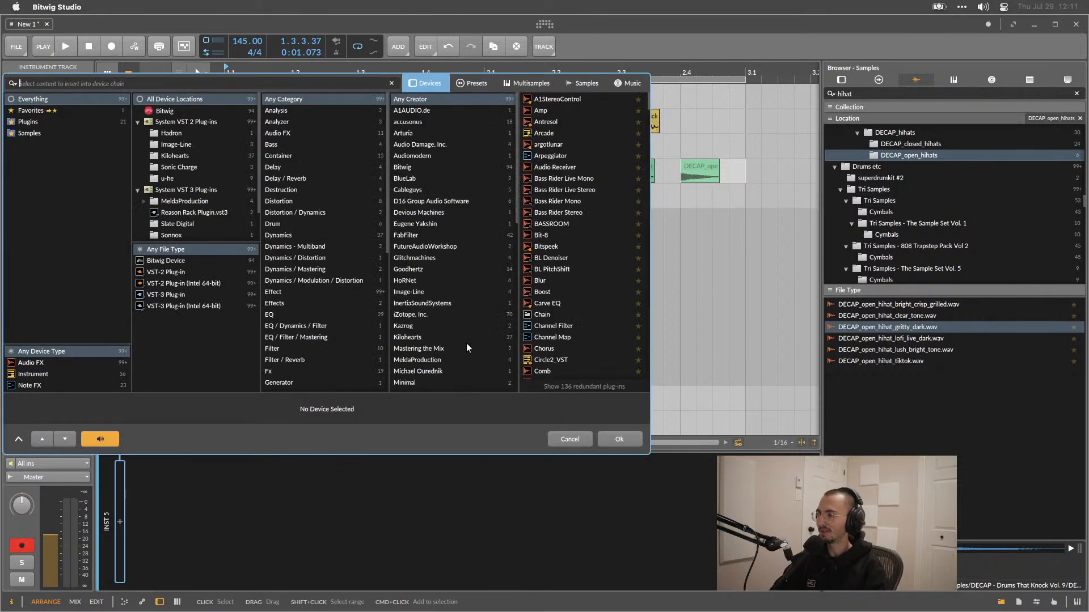
key("Escape")
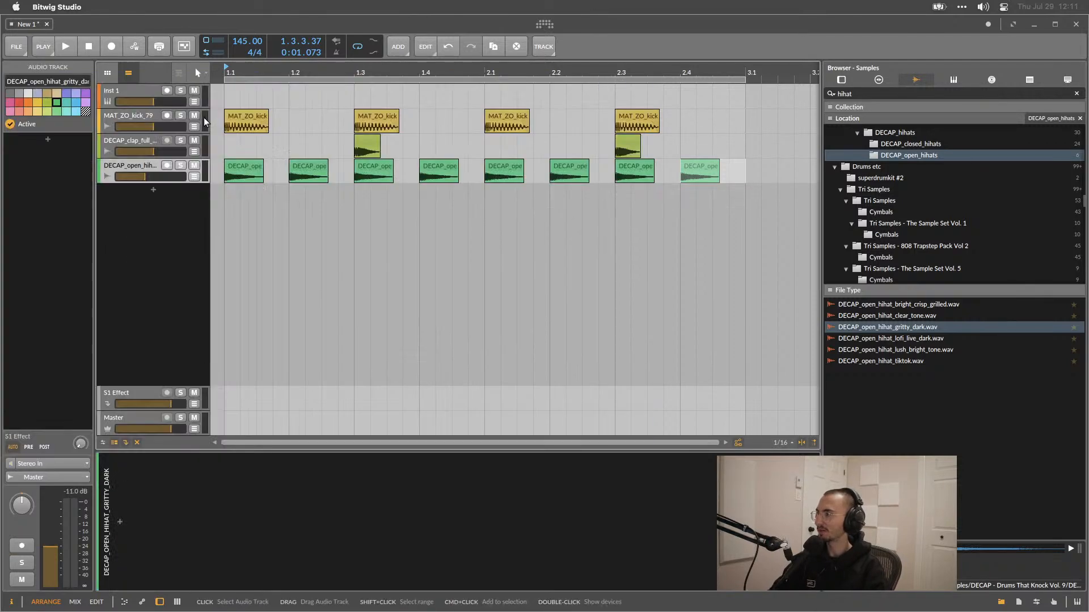
Add a new instrument track and insert the Vital synth on it from the device browser.
left_click(153, 188)
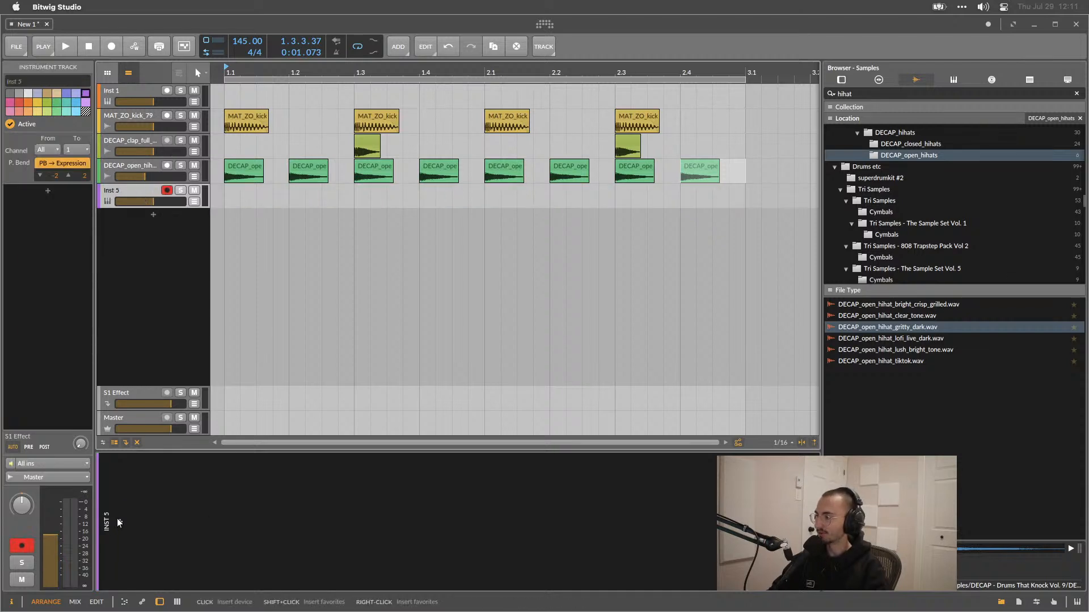
left_click(120, 522)
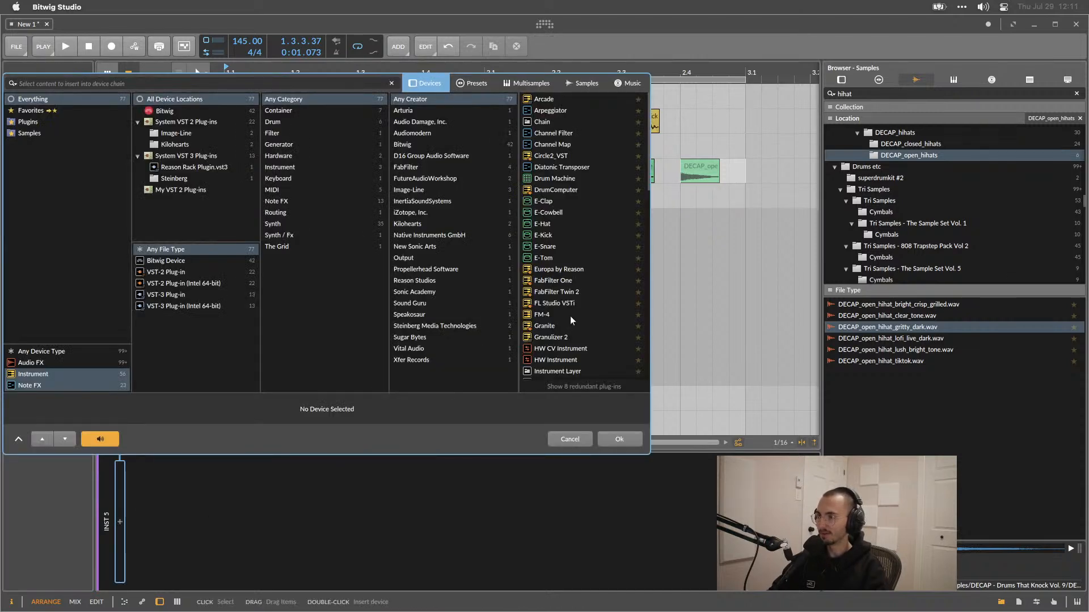
scroll(563, 257, "down", 3)
scroll(563, 256, "down", 10)
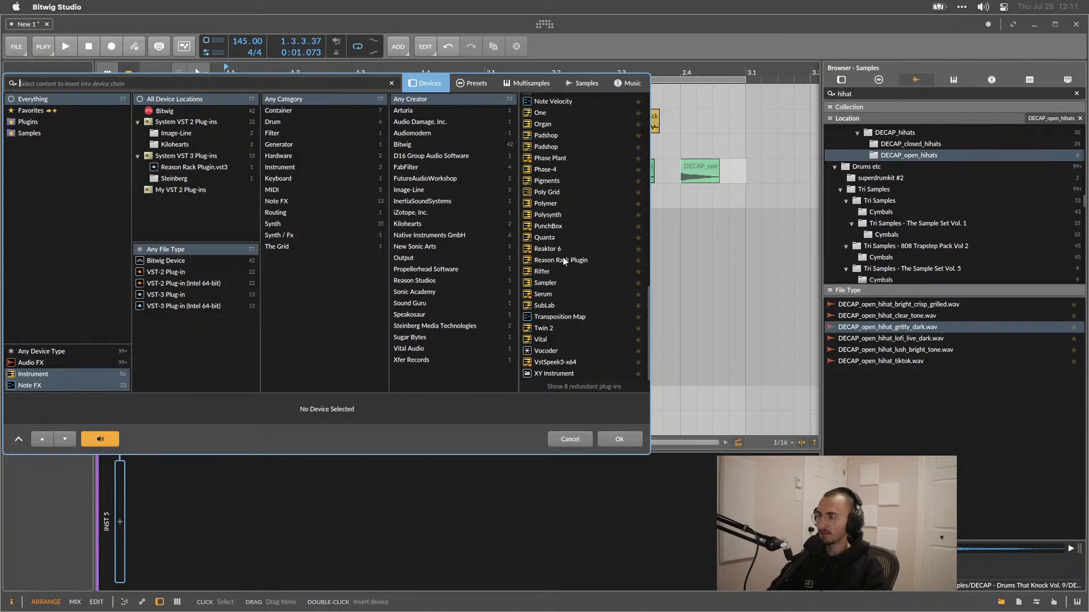
double_click(544, 339)
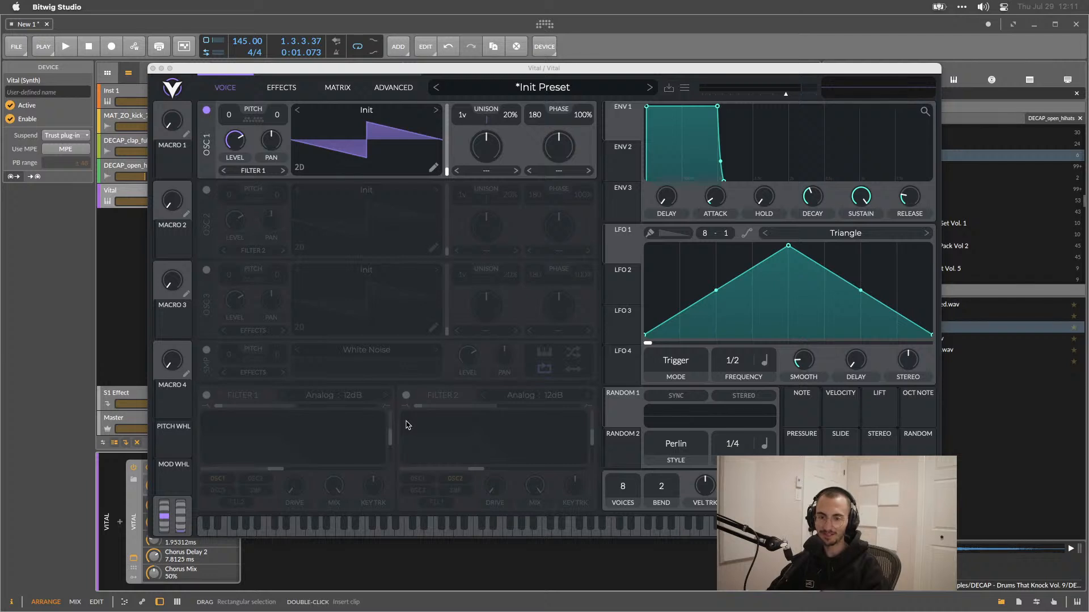
Set the Vital plugin window's interface scale to 70%, reposition the window and close it.
left_click_drag(388, 66, 452, 59)
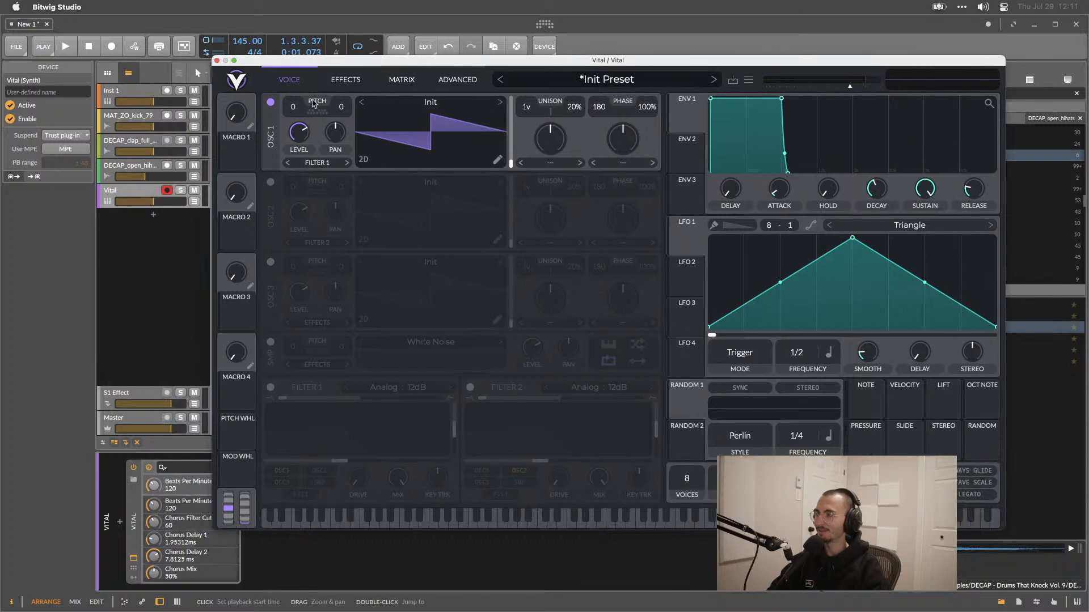
left_click(237, 82)
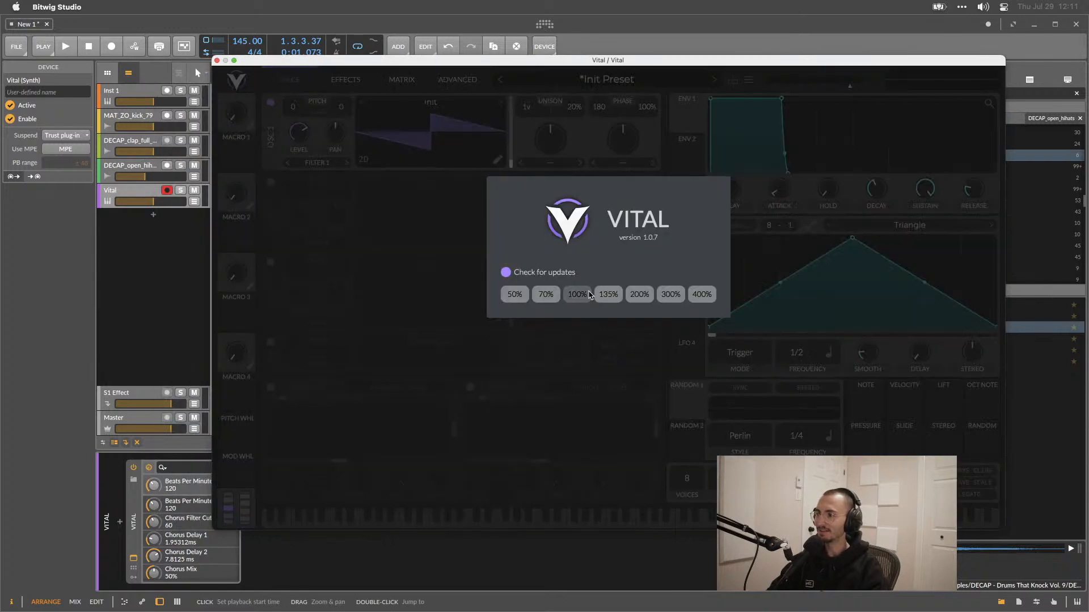
left_click(546, 295)
left_click(389, 253)
left_click_drag(430, 60, 541, 127)
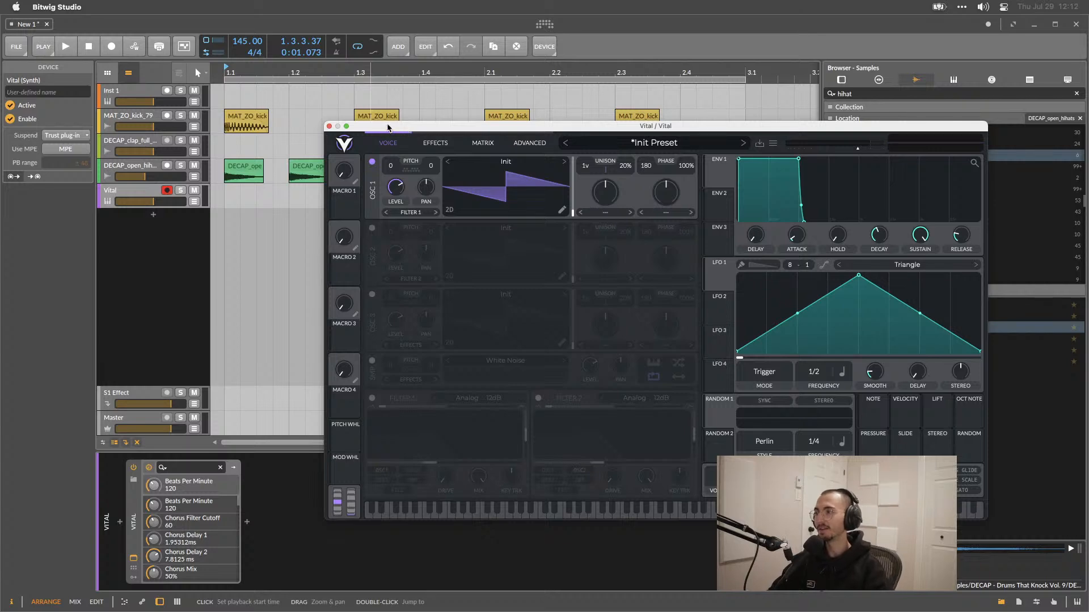
left_click_drag(388, 127, 350, 124)
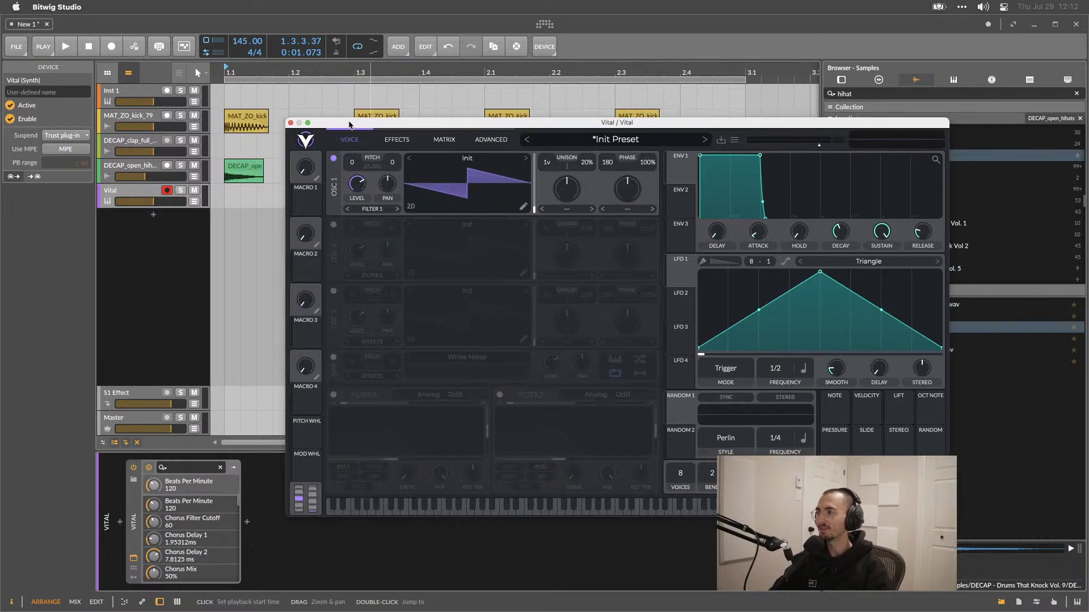
left_click(291, 123)
Create a one-bar MIDI clip on the Vital track at bar 1 and open it in an enlarged note editor.
left_click(232, 192)
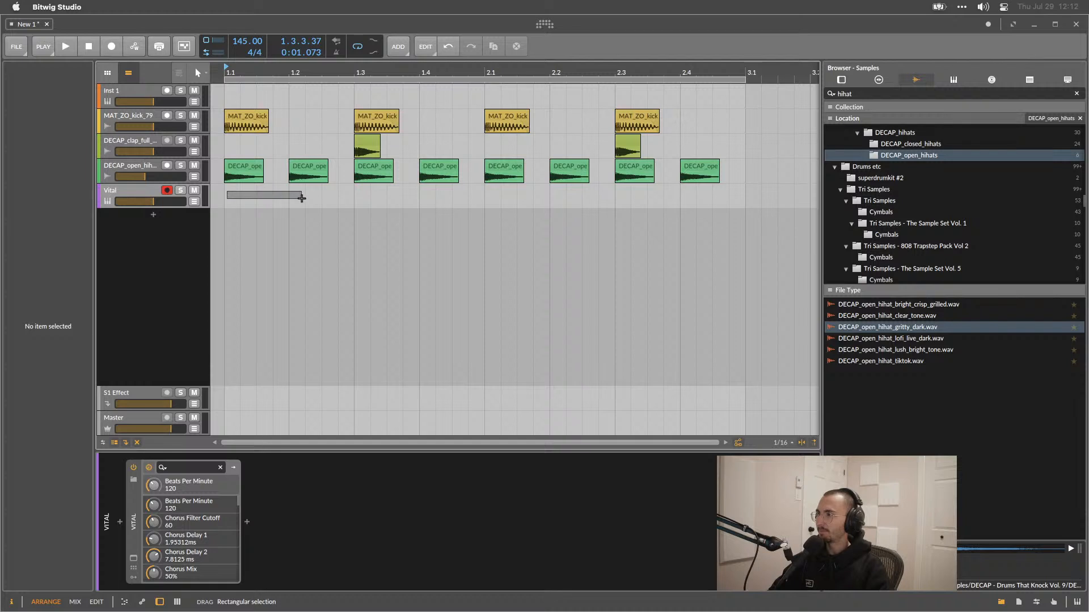
left_click(227, 195)
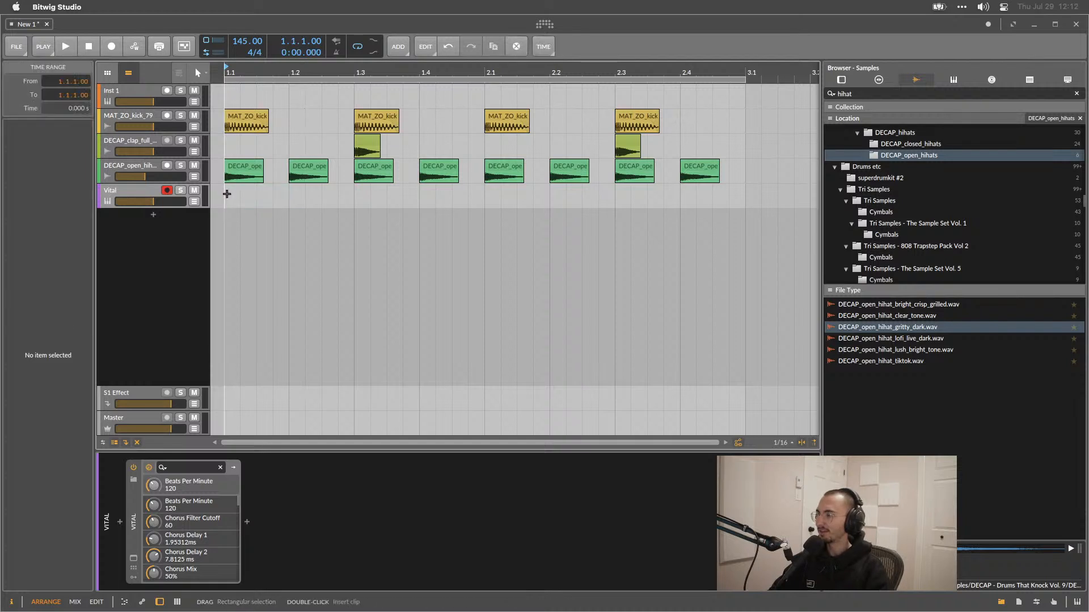
double_click(228, 194)
double_click(393, 189)
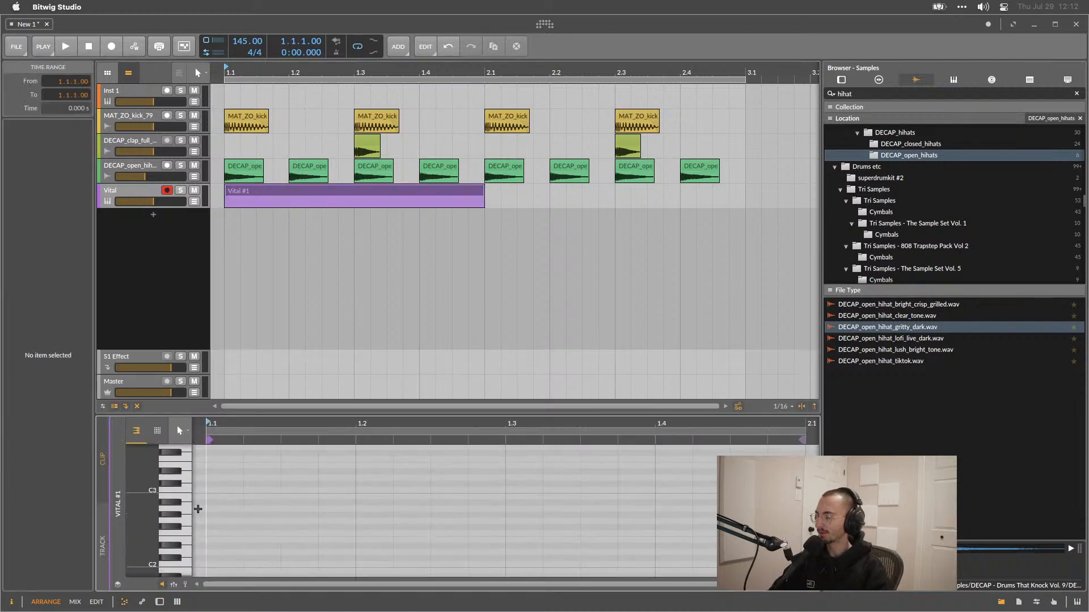
left_click_drag(238, 411, 242, 315)
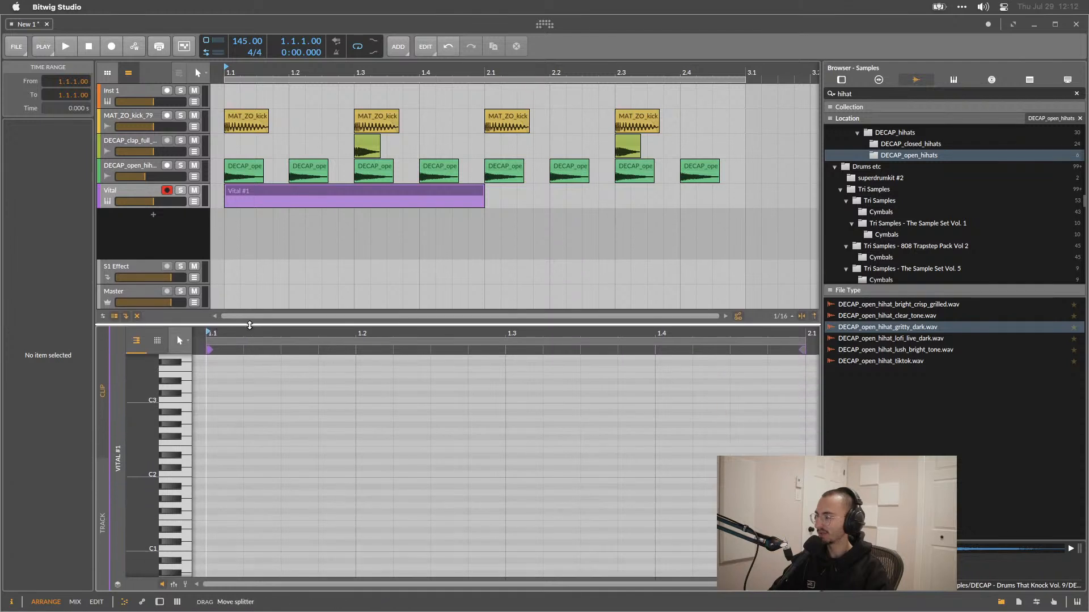
Draw an E2 note at the clip start, lengthen it to two sixteenths, and duplicate it across the bar.
double_click(208, 451)
left_click_drag(208, 451, 302, 452)
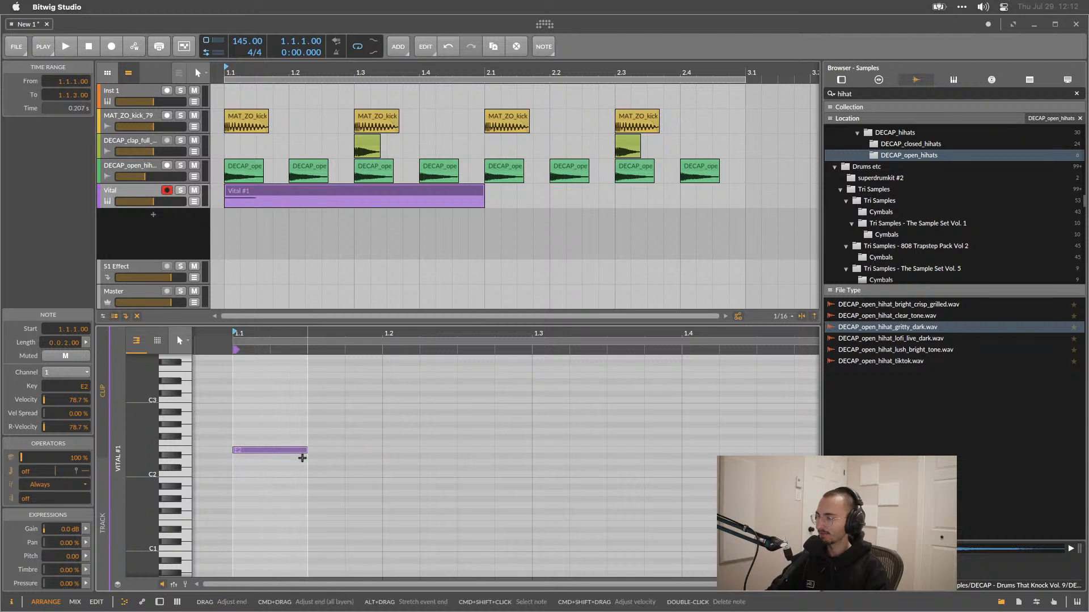
key("ctrl+d")
key("ctrl+d")
key("ctrl+d")
key("ctrl+d")
key("ctrl+d")
key("ctrl+d")
key("ctrl+d")
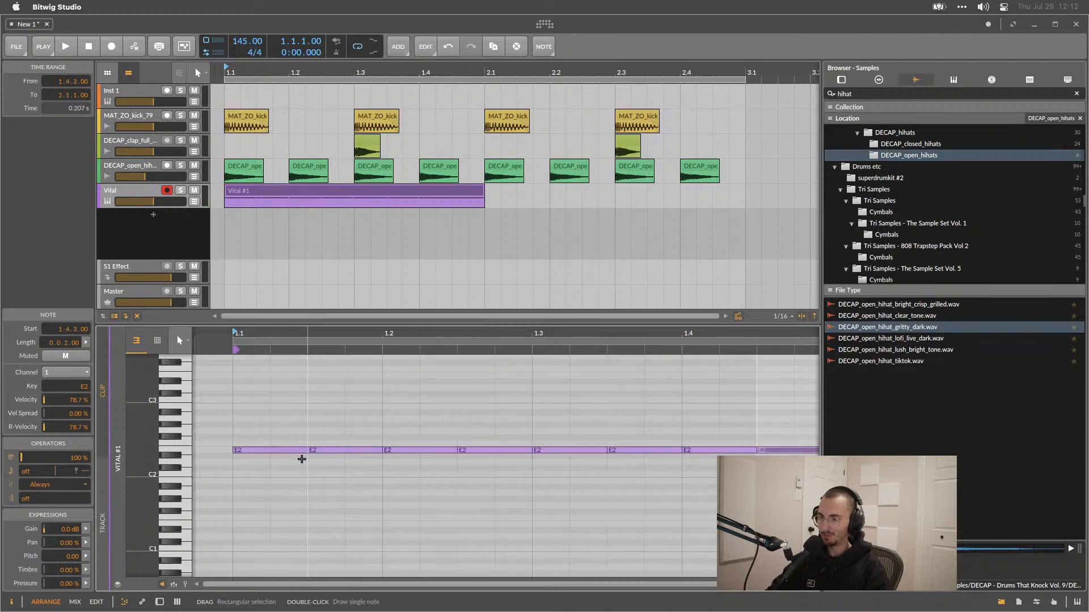
Select all the notes, transpose them down two octaves to E0, and play the clip briefly.
scroll(295, 463, "left", 3)
scroll(304, 472, "down", 2)
scroll(314, 478, "right", 2)
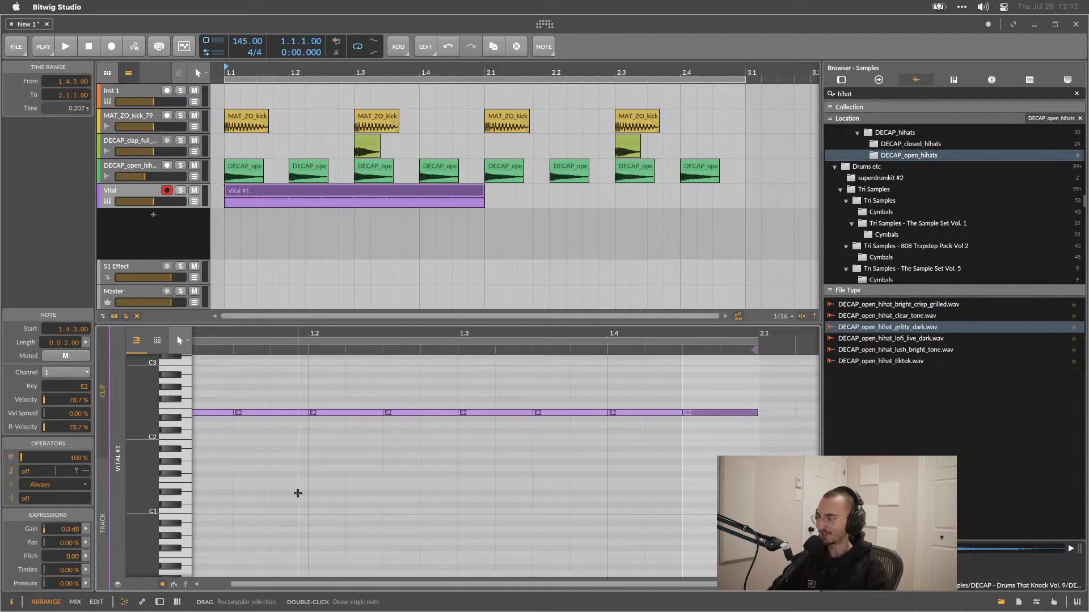
scroll(243, 457, "left", 3)
scroll(243, 458, "right", 2)
scroll(244, 459, "right", 3)
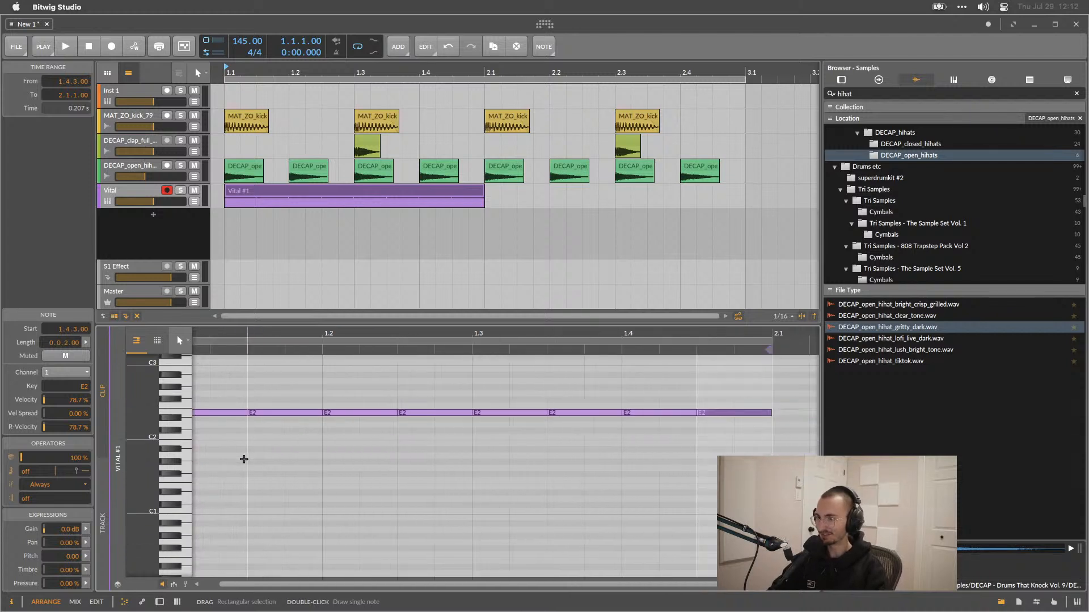
key("ctrl+a")
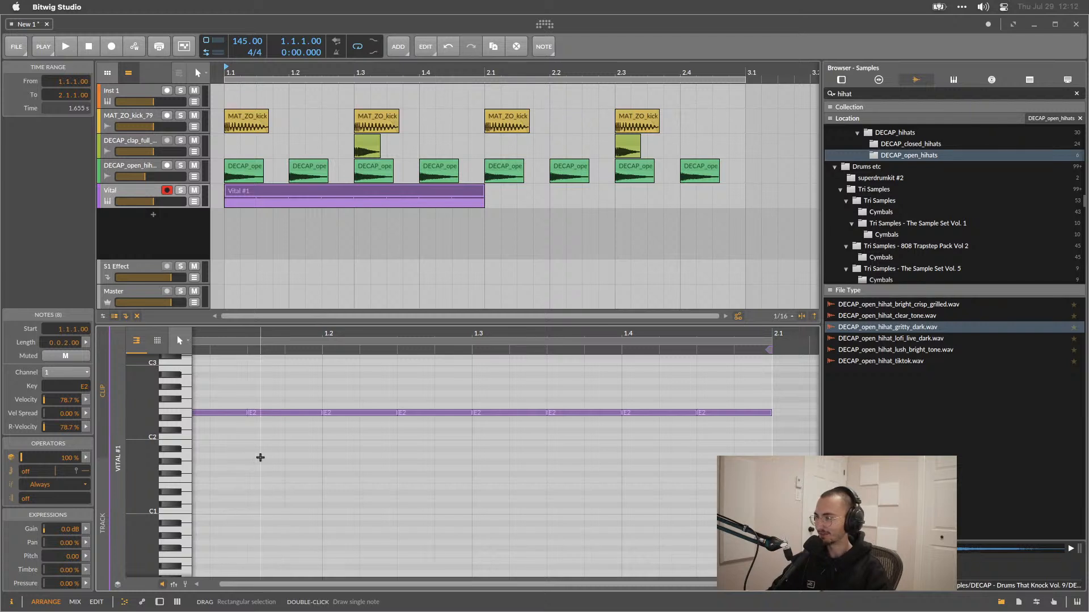
key("shift+Down")
key("shift+Down")
key("space")
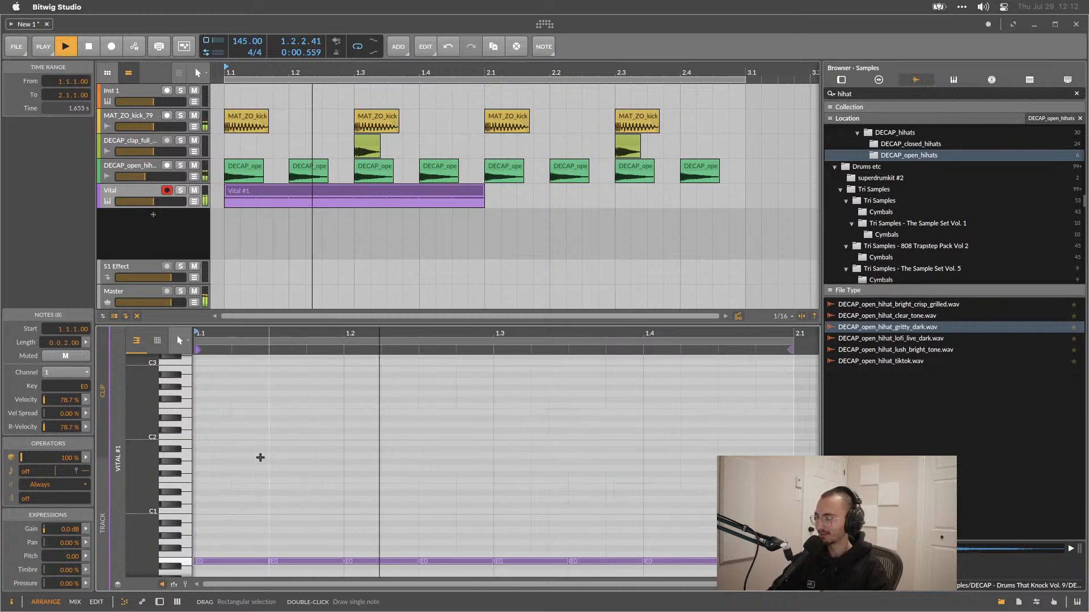
scroll(260, 457, "left", 1)
key("space")
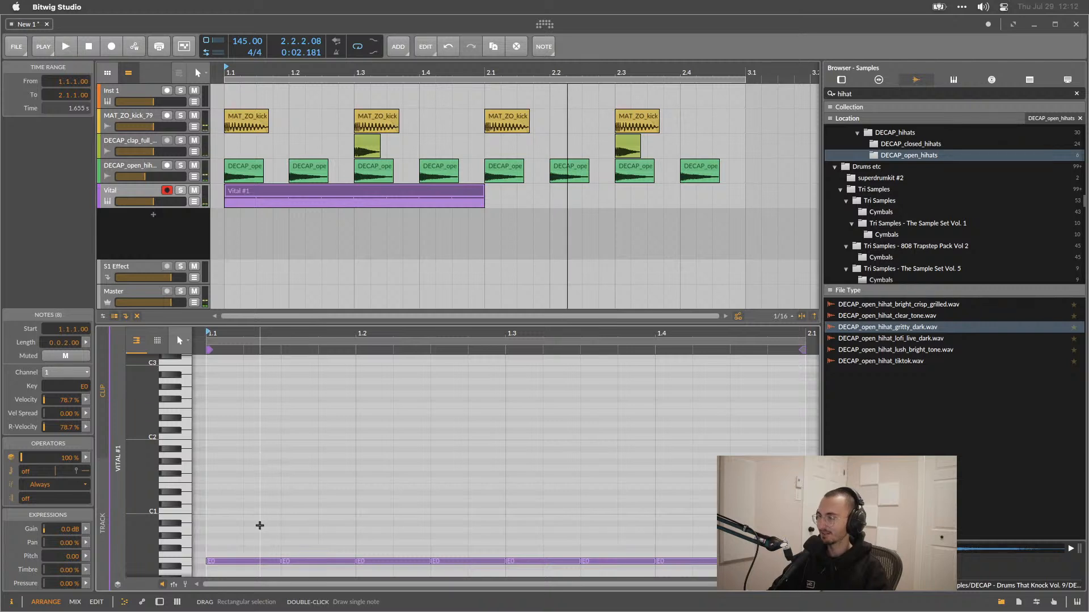
Lengthen the first E0 note to a full beat and duplicate it into four quarter notes across the bar.
left_click(279, 560)
left_click_drag(279, 562, 356, 560)
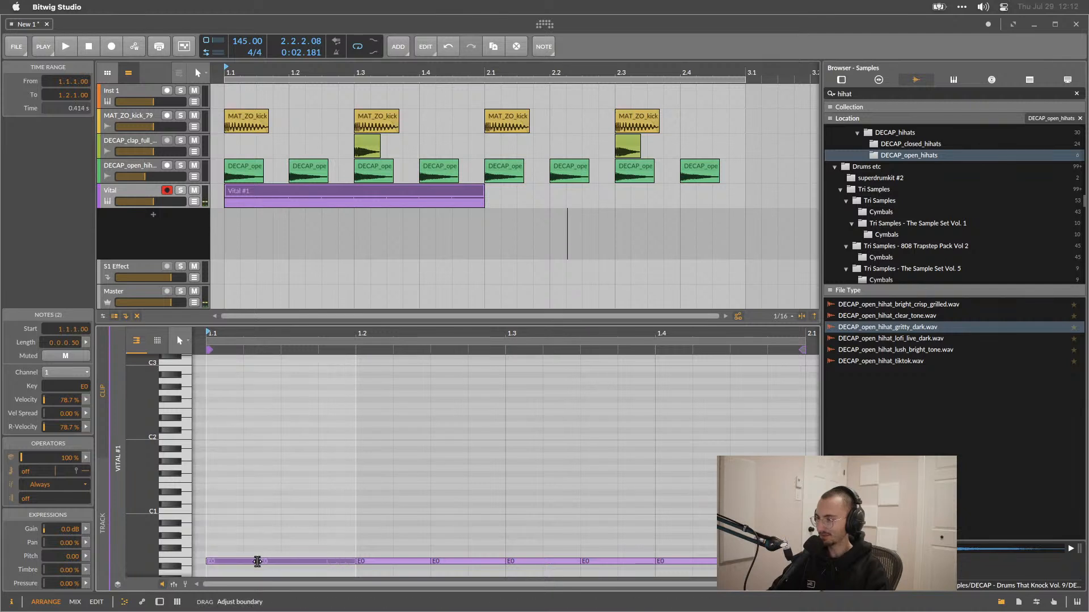
left_click(340, 539)
left_click(347, 561)
left_click_drag(338, 561, 355, 561)
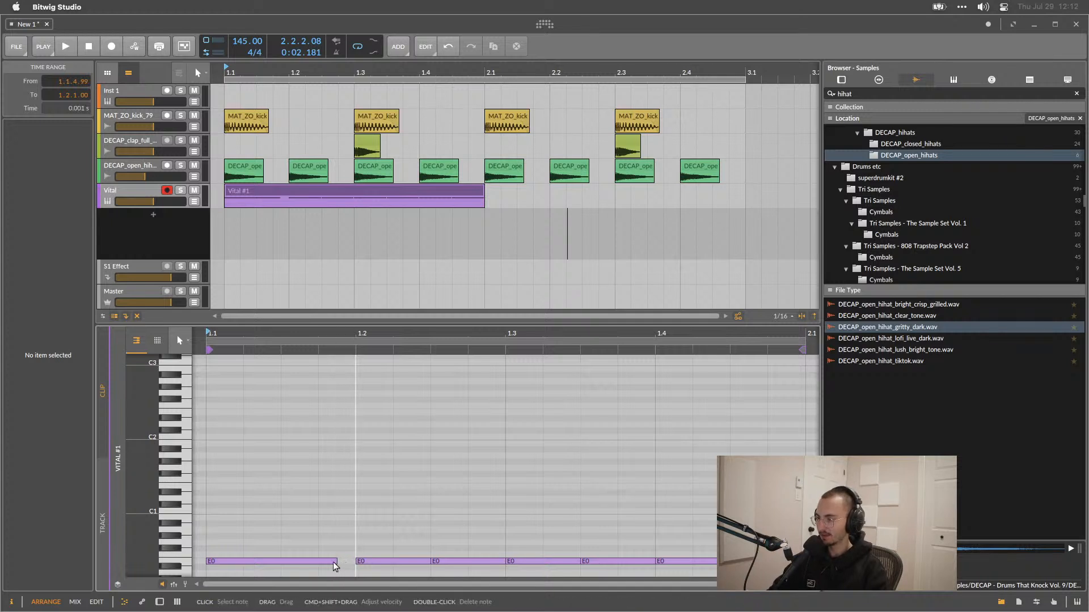
left_click(335, 562)
left_click_drag(353, 561, 355, 561)
key("ctrl+d")
key("ctrl+d")
key("ctrl+d")
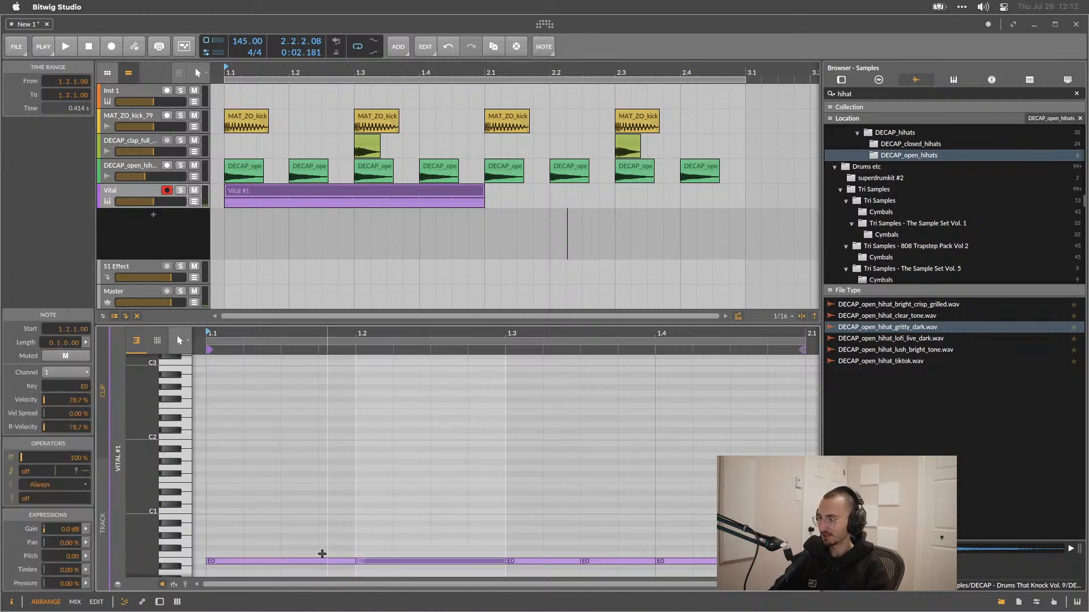
Play the pattern briefly and duplicate the Vital clip into bar 2.
key("space")
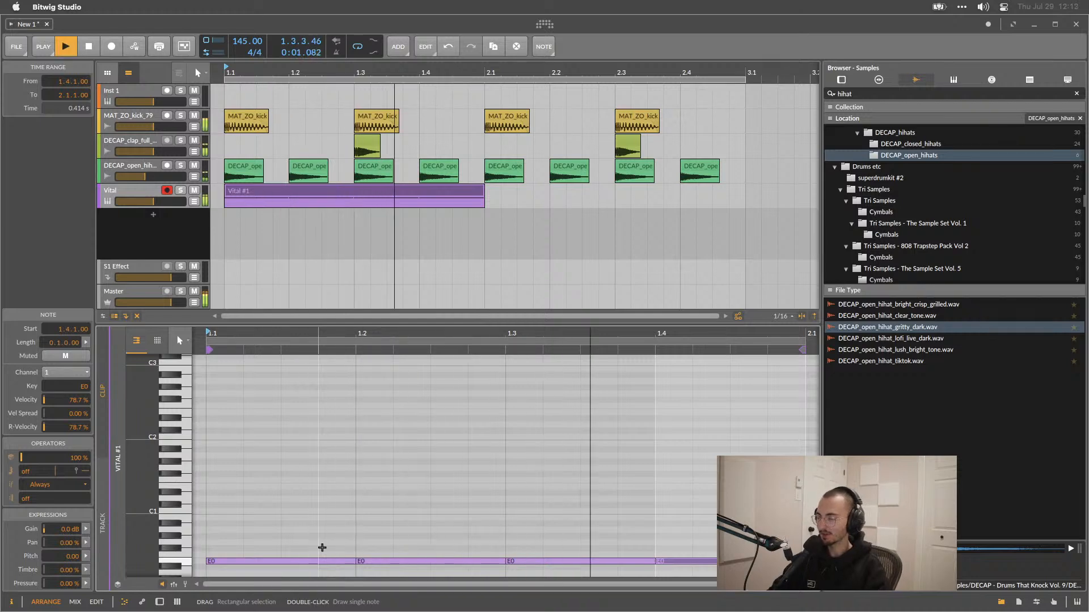
key("space")
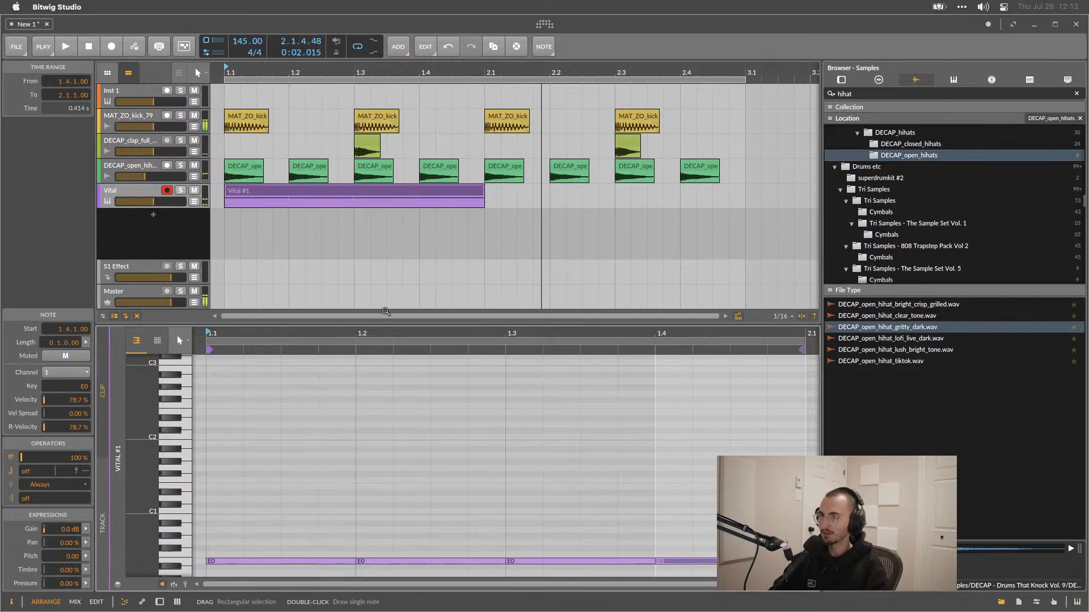
left_click(360, 191)
key("ctrl+d")
Switch between the Arrange, Mix and Edit views and toggle the device panel to compare layouts.
key("alt+2")
key("alt+1")
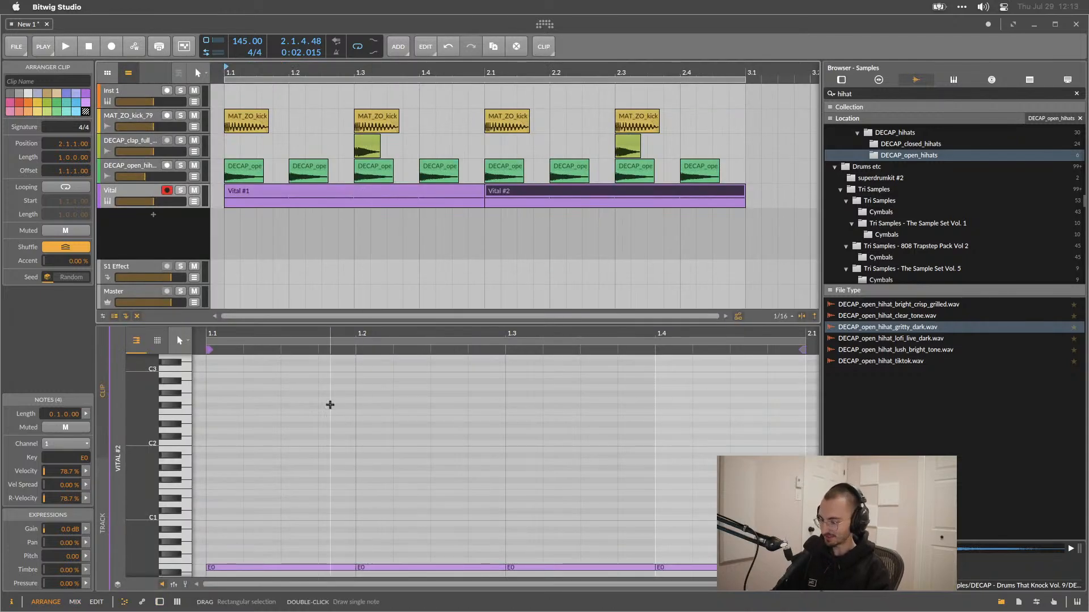
key("alt+3")
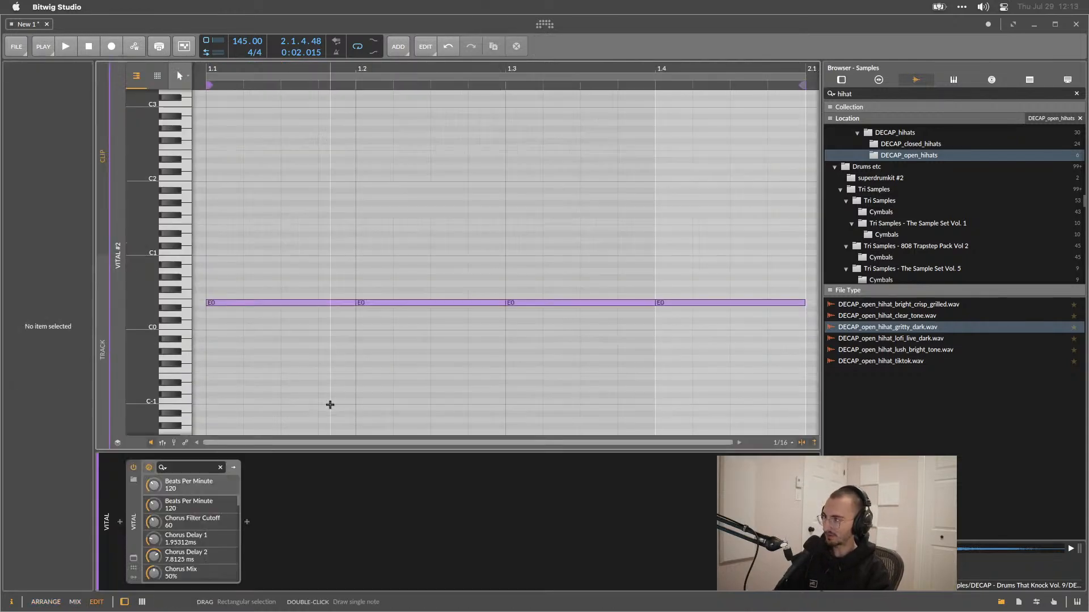
key("alt+1")
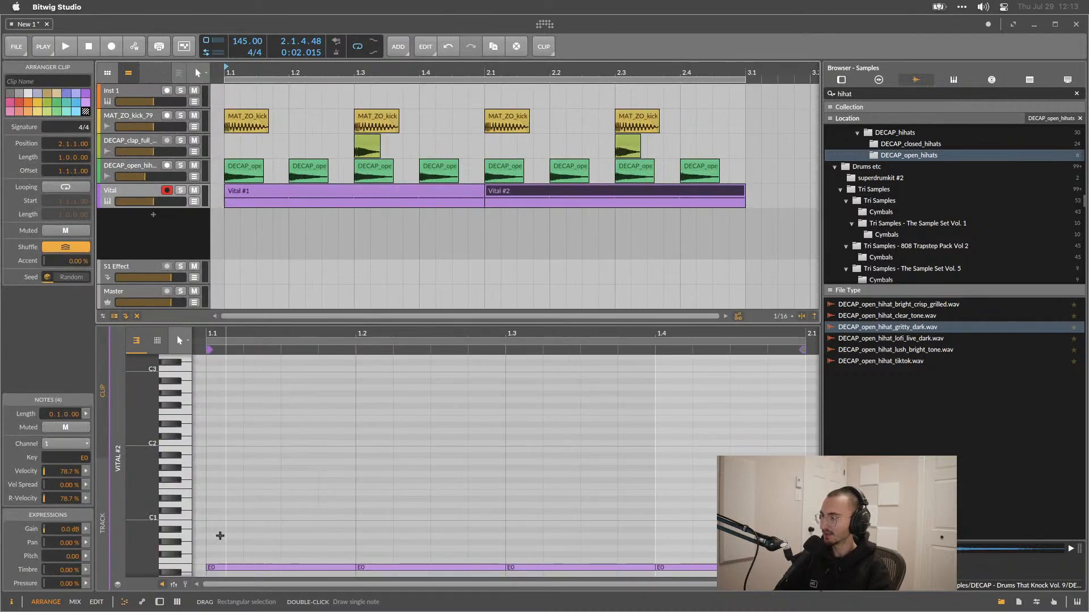
left_click(159, 602)
left_click(126, 603)
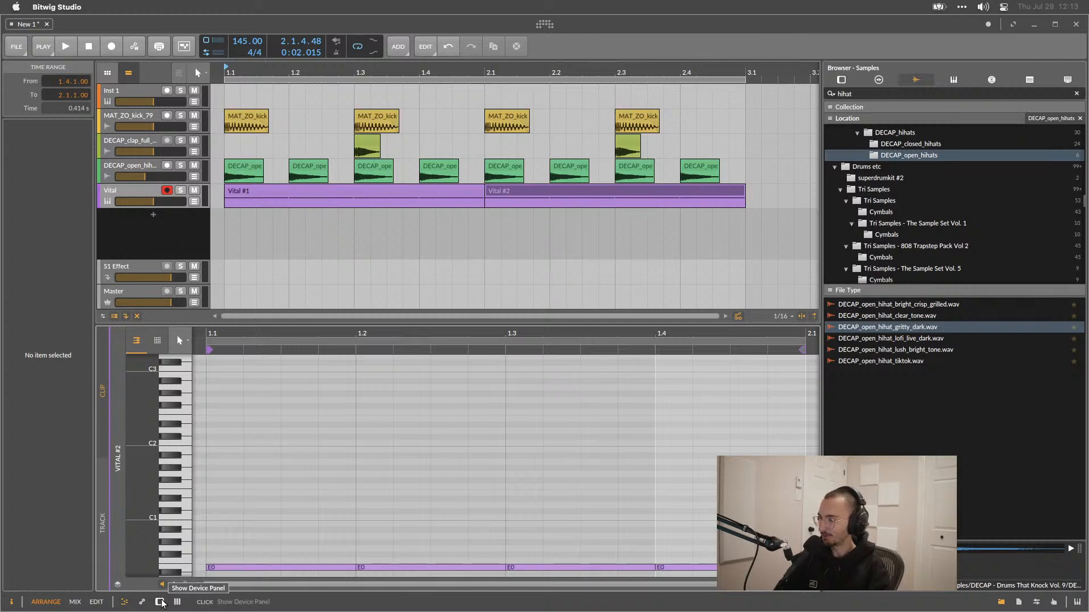
key("alt+3")
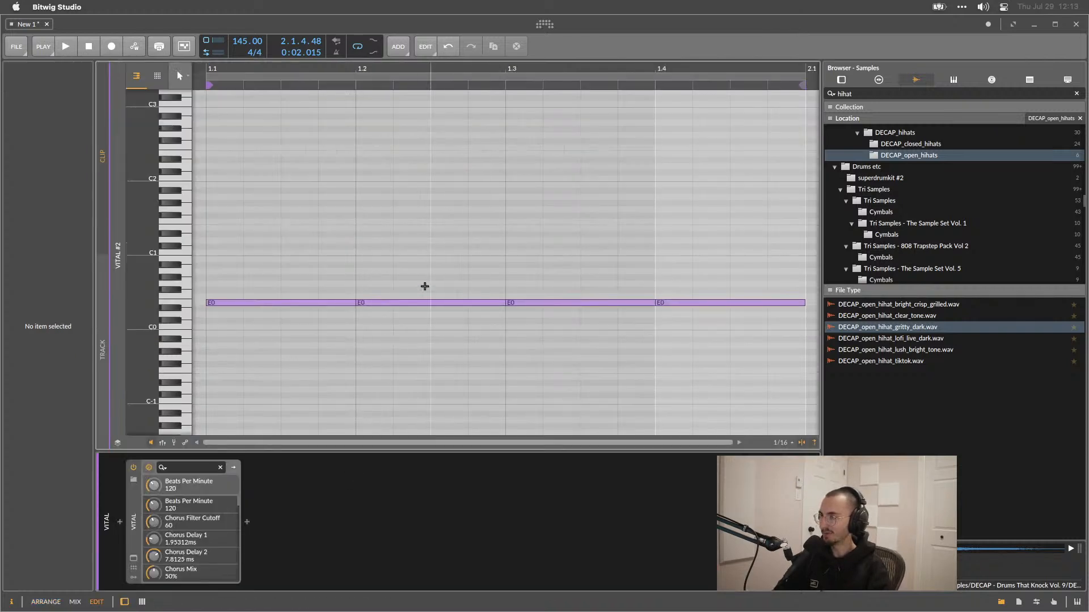
key("alt+1")
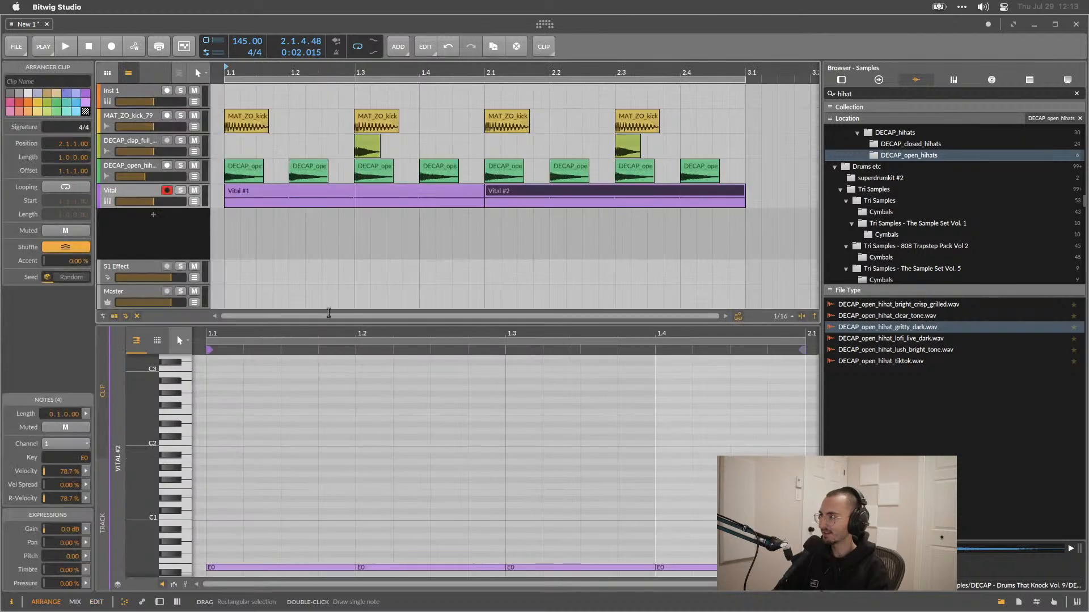
left_click(160, 600)
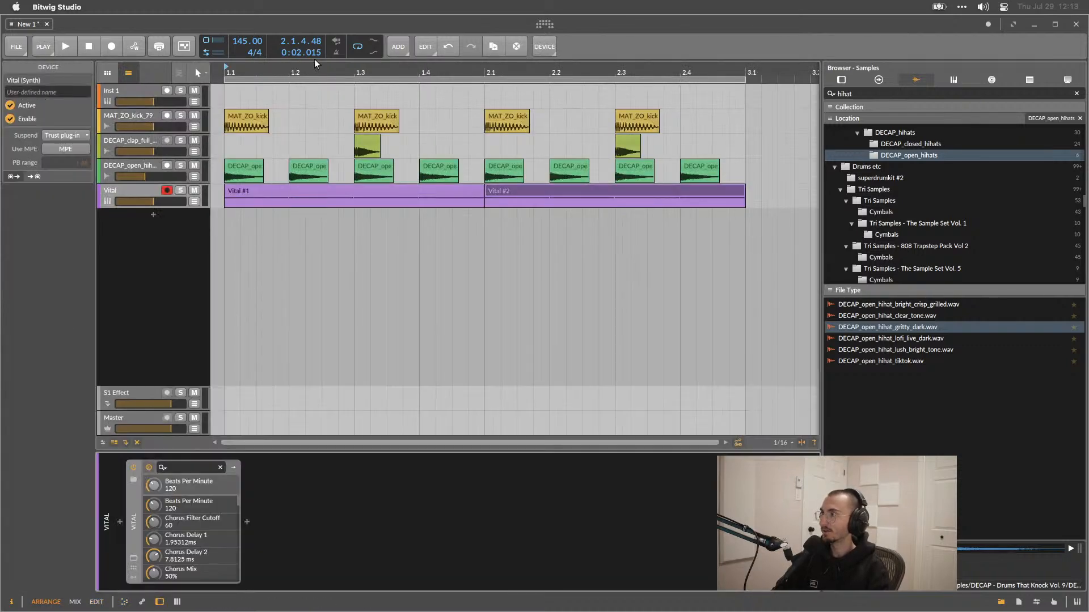
Open the settings' keyboard shortcuts, filter them for device, and close the settings.
left_click(544, 24)
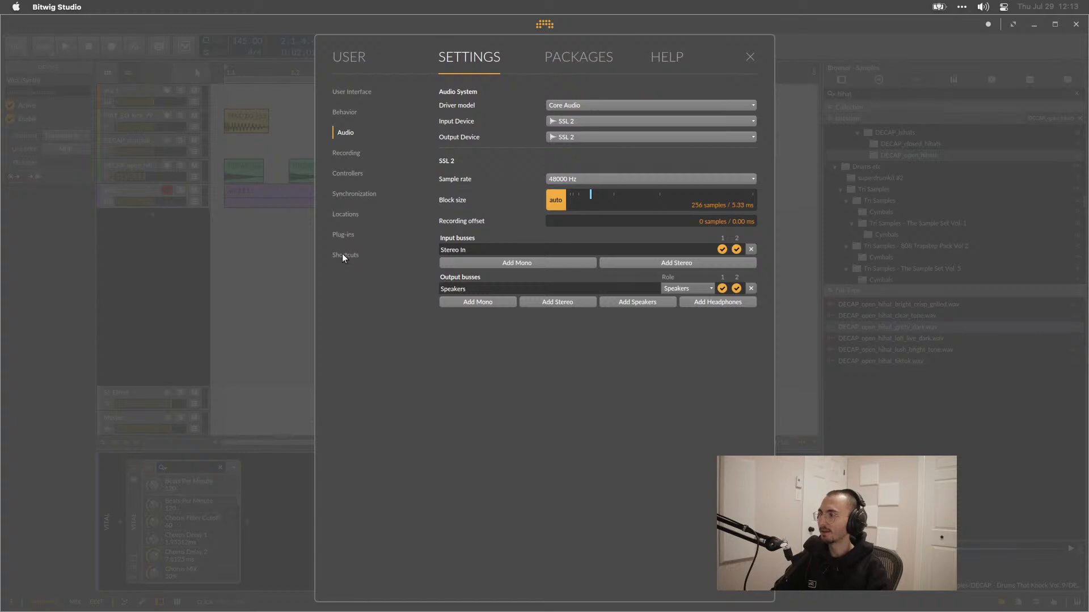
left_click(344, 254)
left_click(527, 124)
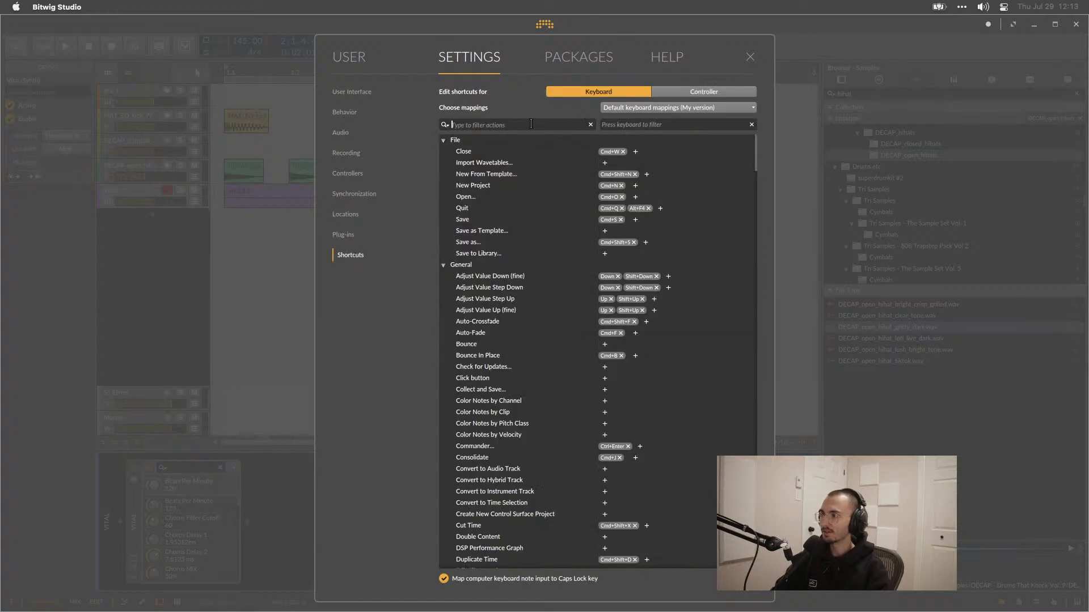
type("device")
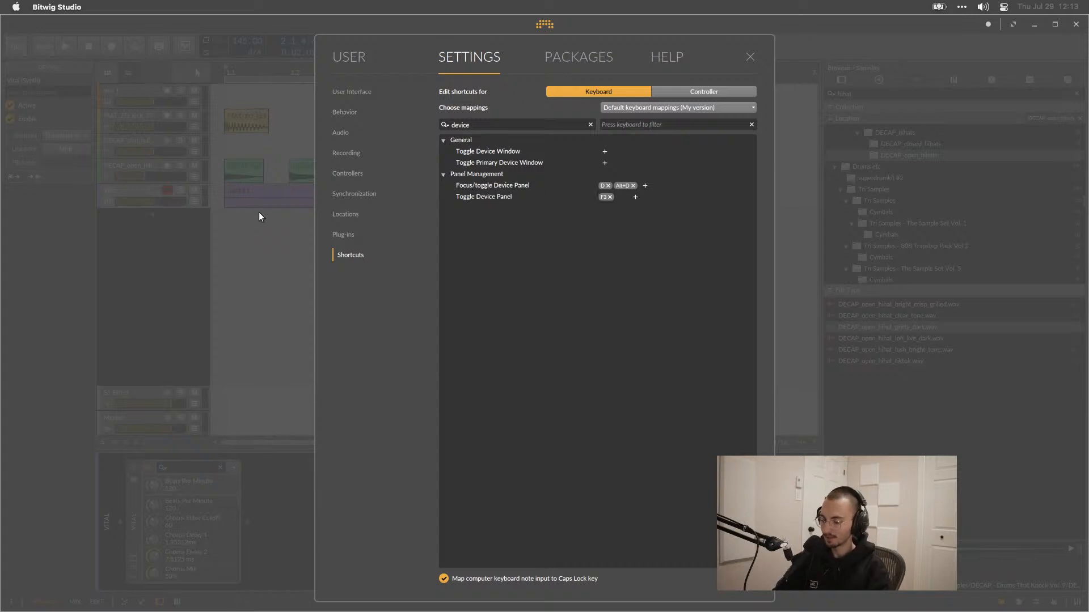
key("Escape")
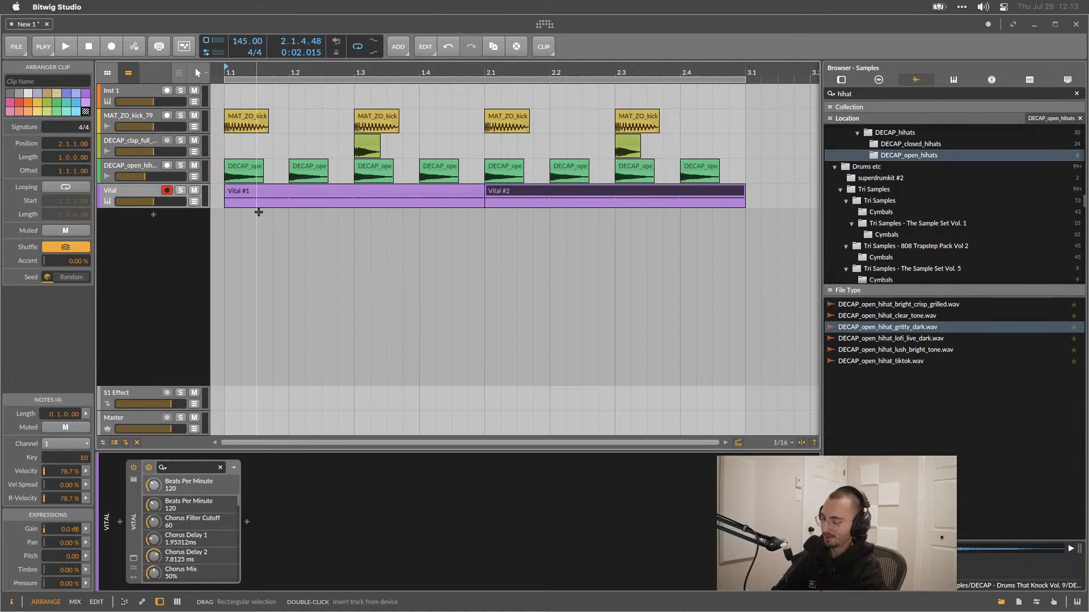
Toggle the device panel, switch to the Mix view, and show and hide its detail and automation editor panels.
key("d")
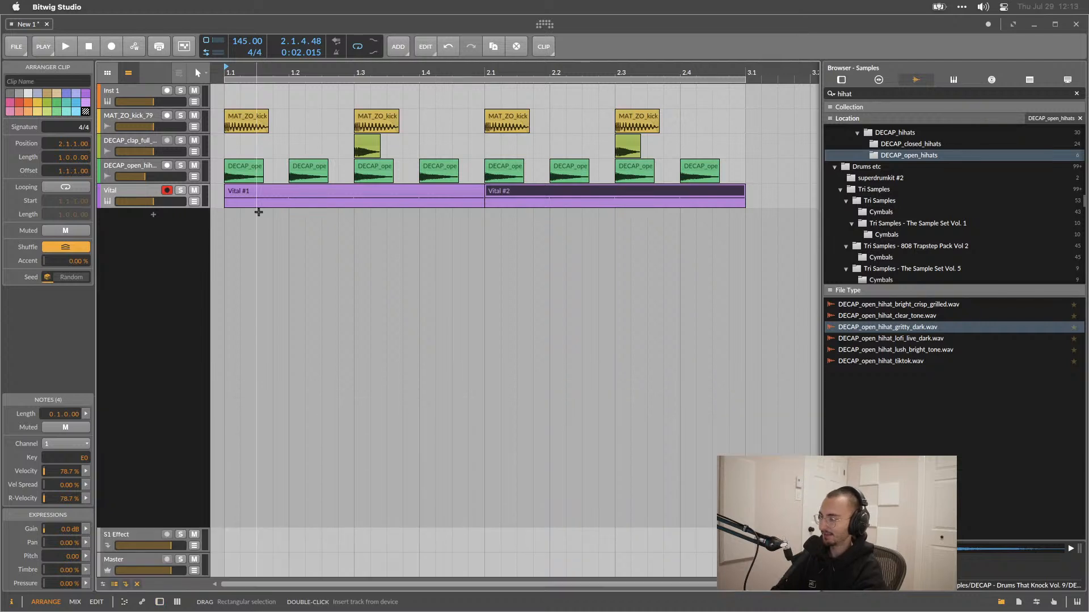
key("d")
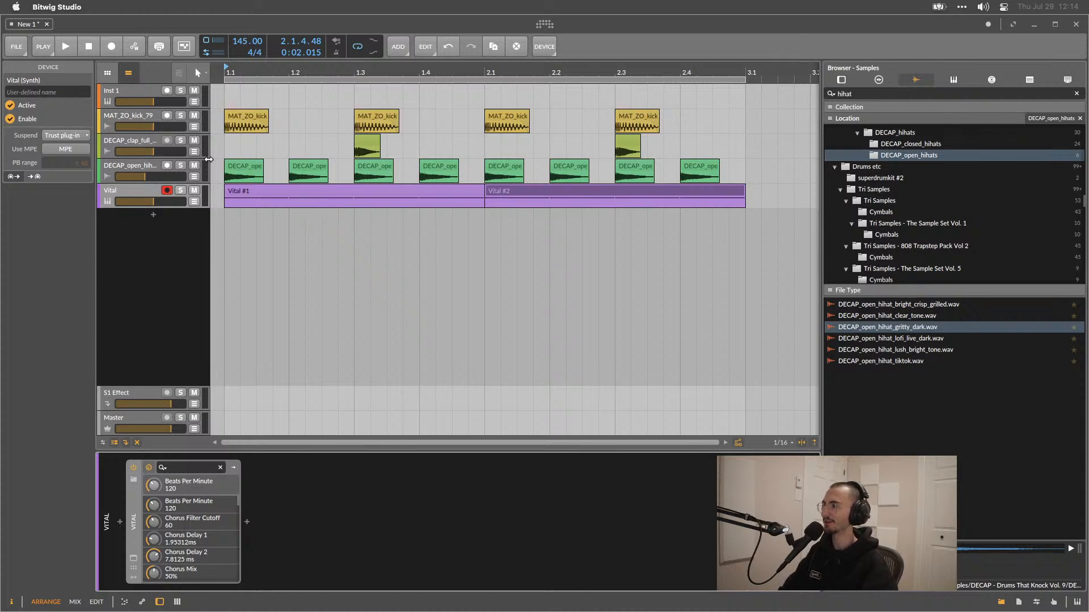
left_click(183, 304)
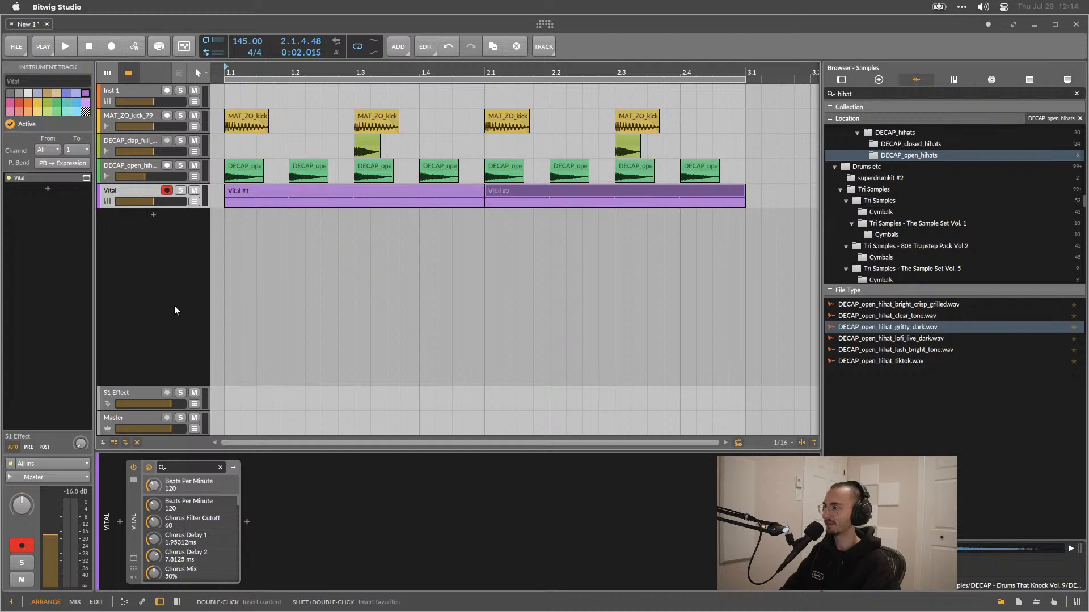
key("alt+2")
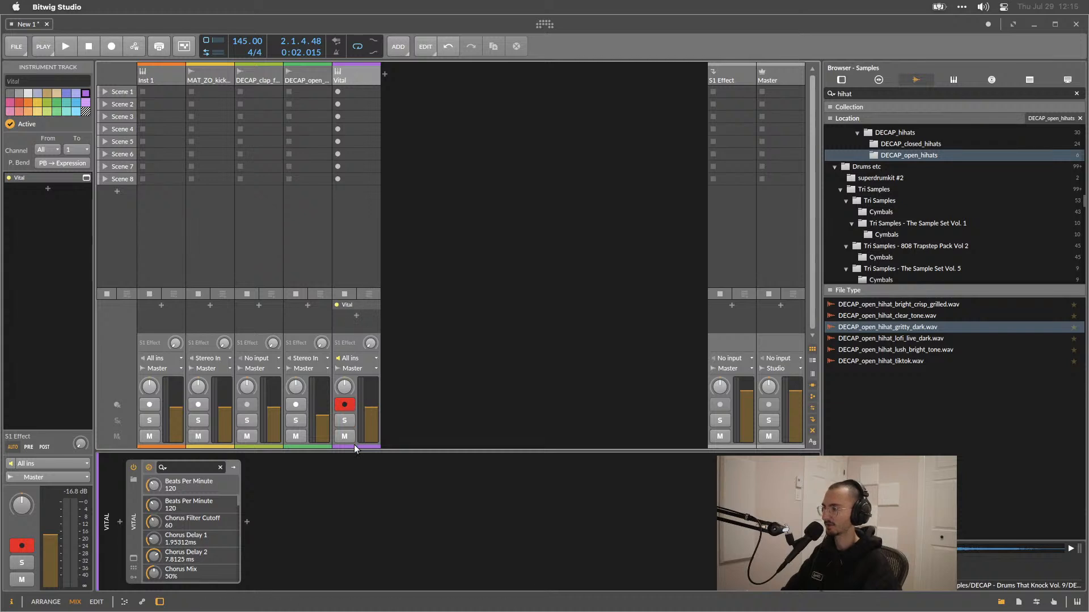
left_click_drag(353, 448, 334, 265)
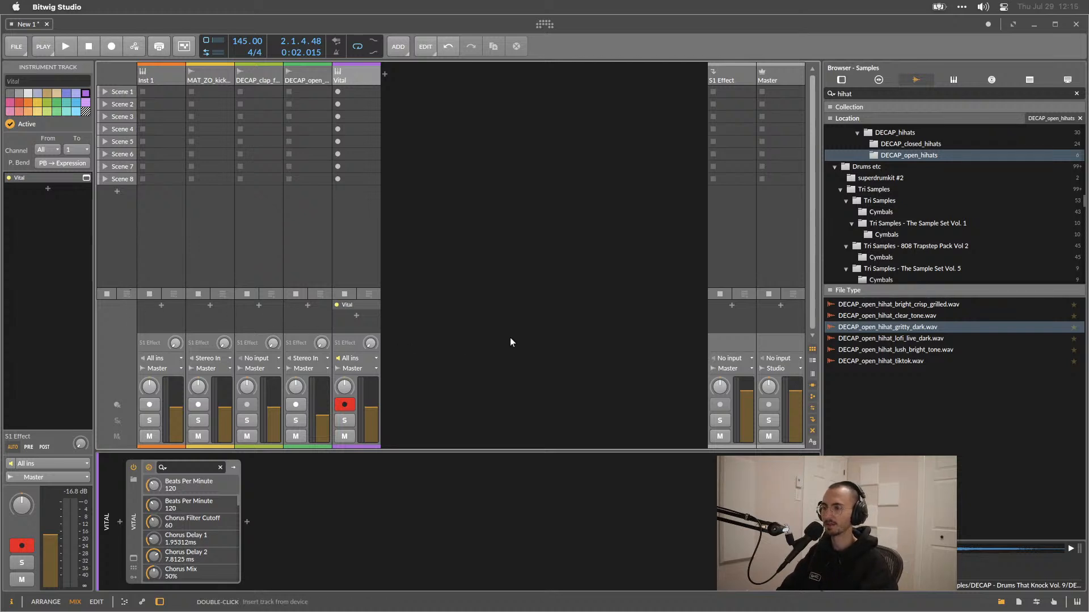
left_click(124, 603)
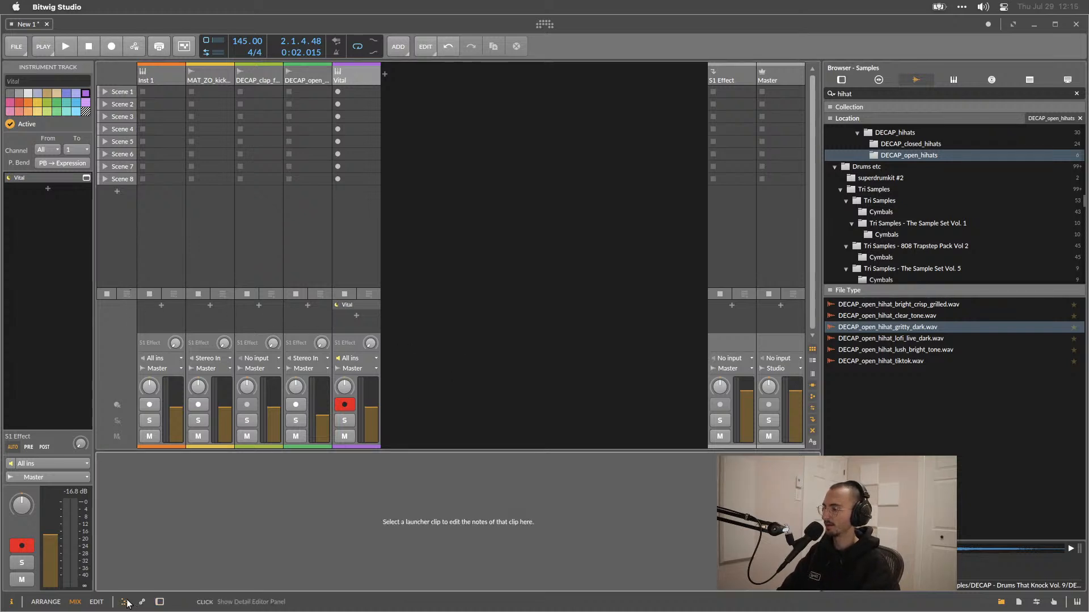
left_click(125, 602)
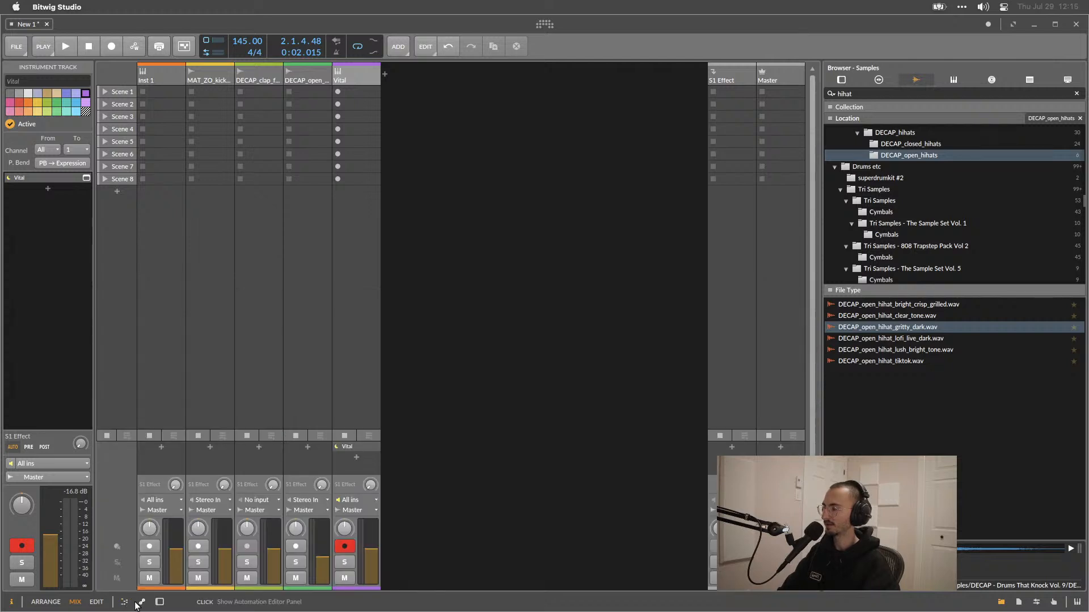
left_click(142, 604)
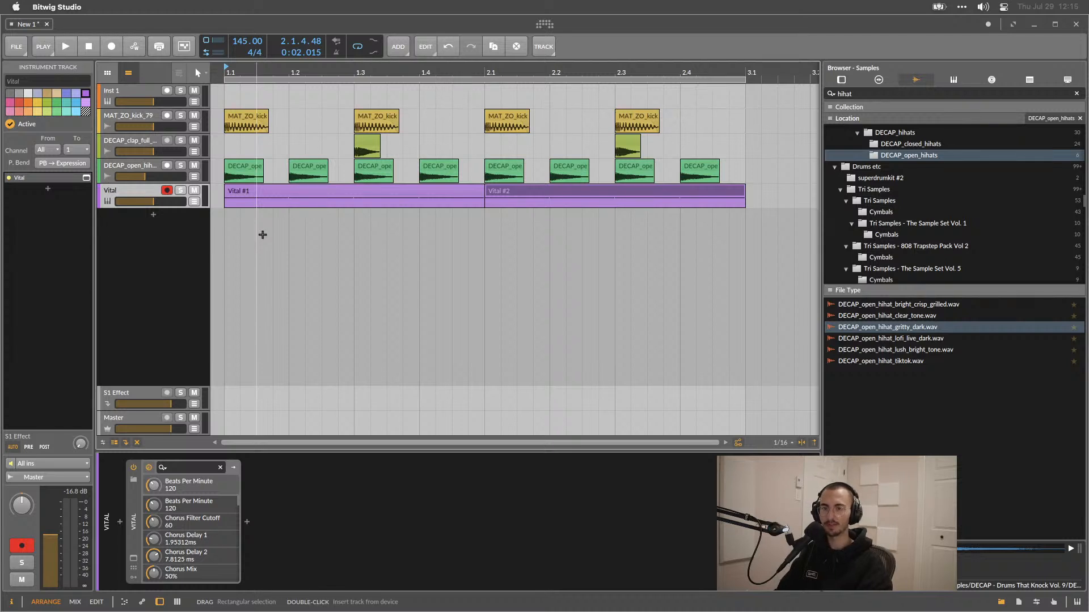
Select the first Vital clip and play the arrangement briefly.
left_click(252, 189)
key("space")
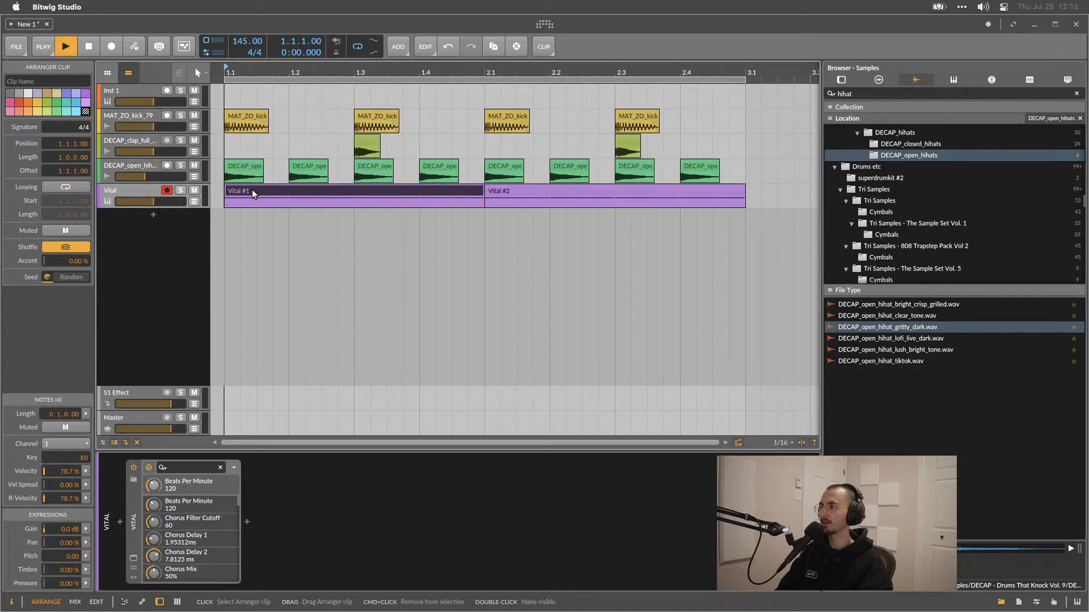
key("space")
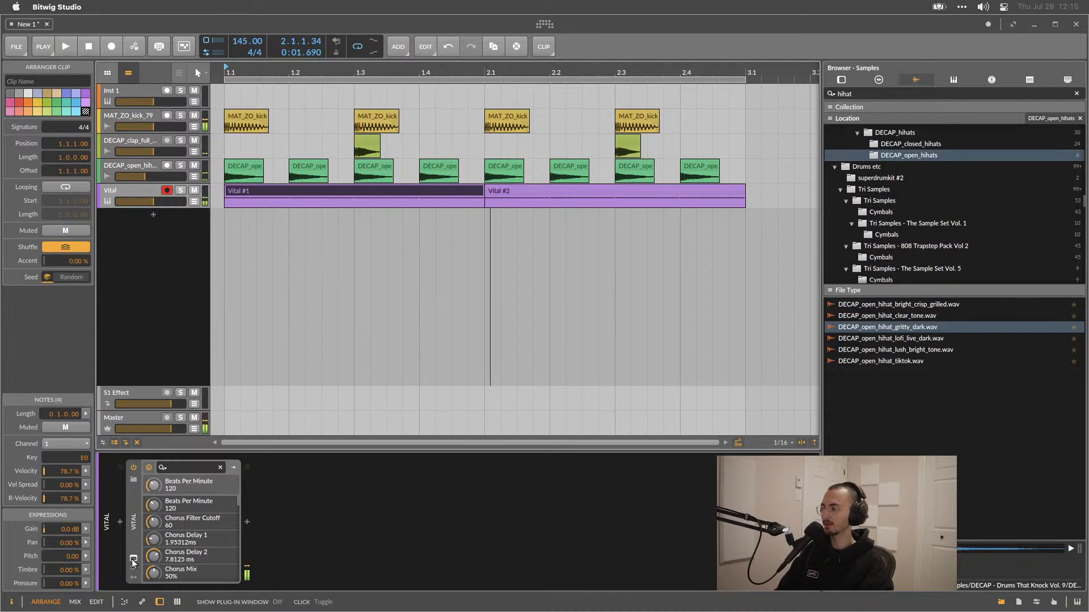
Open Vital's plug-in window, load the Basic Shapes wavetable into oscillator 1, and close the window.
left_click(133, 558)
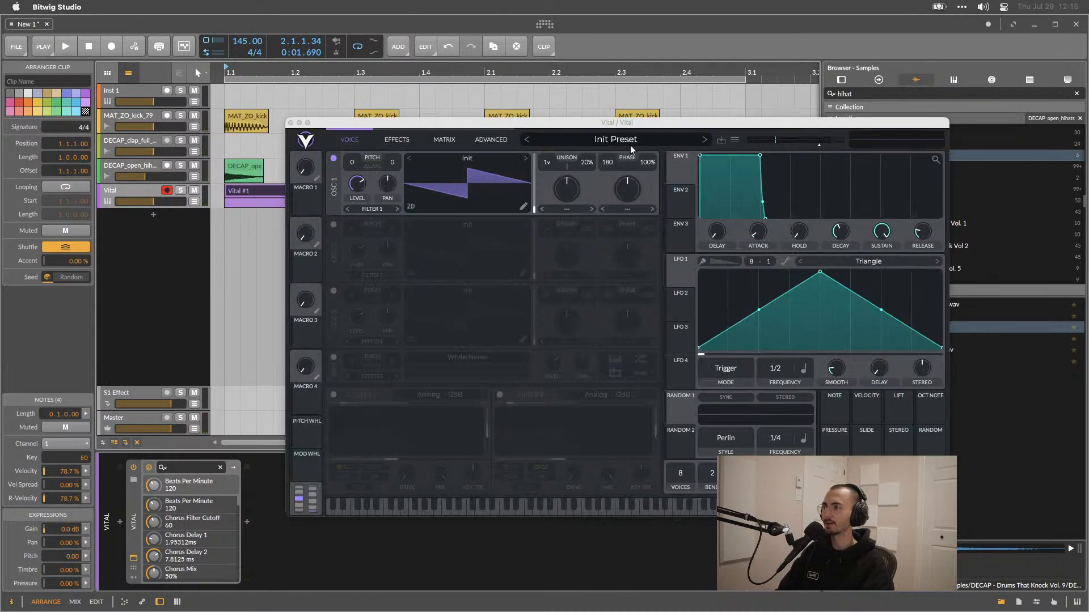
left_click_drag(626, 122, 509, 130)
left_click_drag(525, 169, 498, 355)
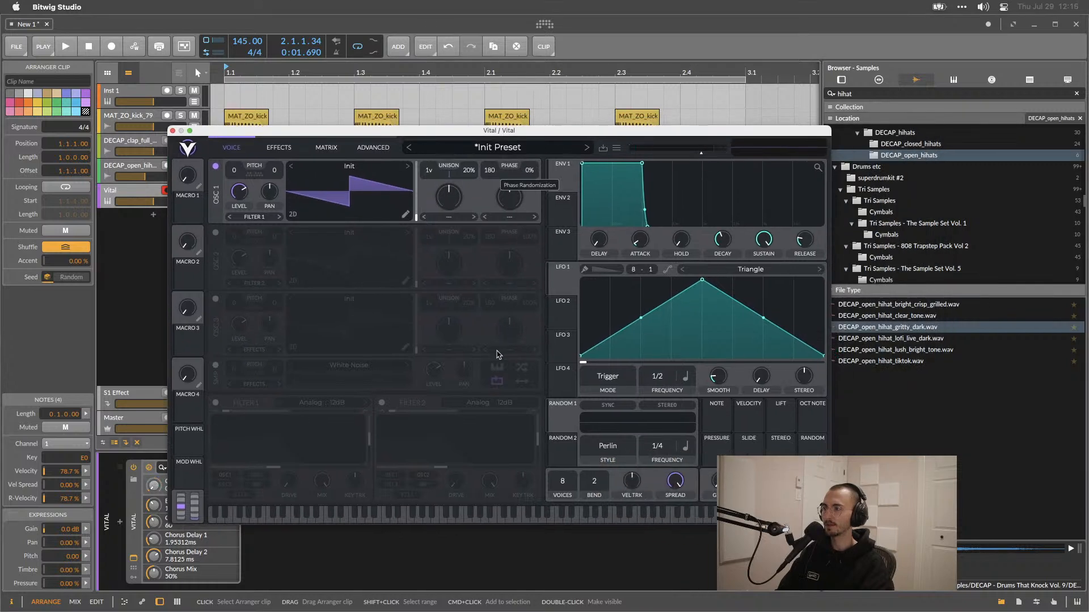
left_click(349, 170)
left_click(487, 196)
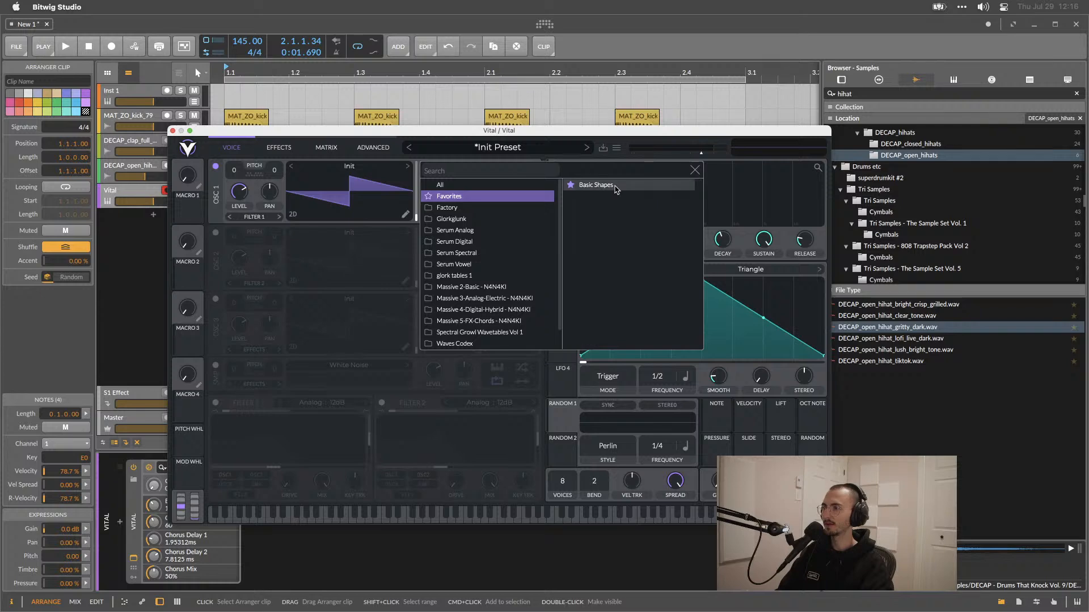
left_click(616, 185)
left_click(694, 170)
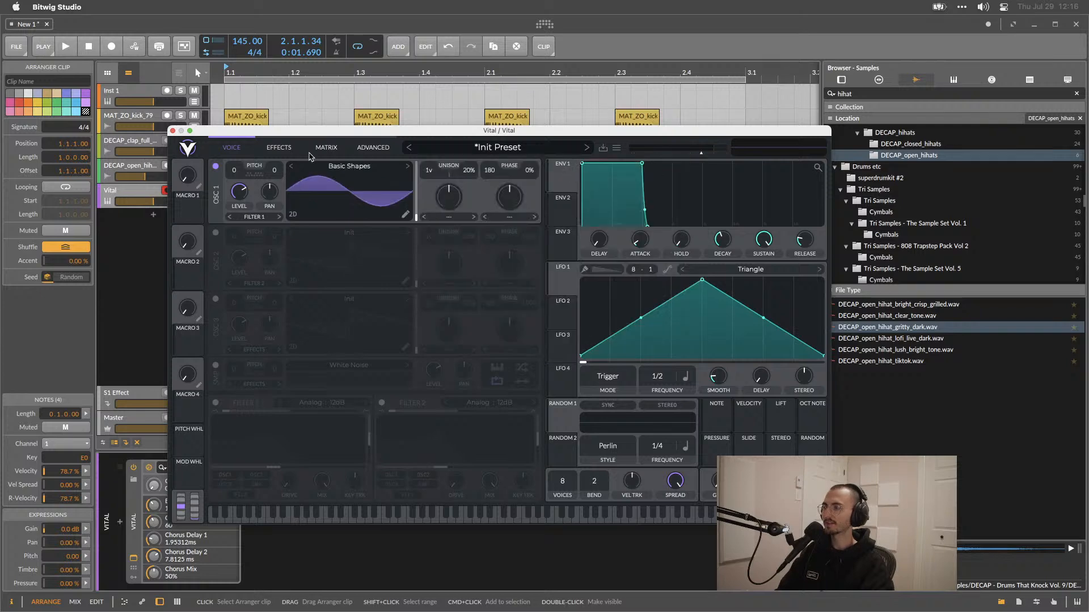
left_click(173, 130)
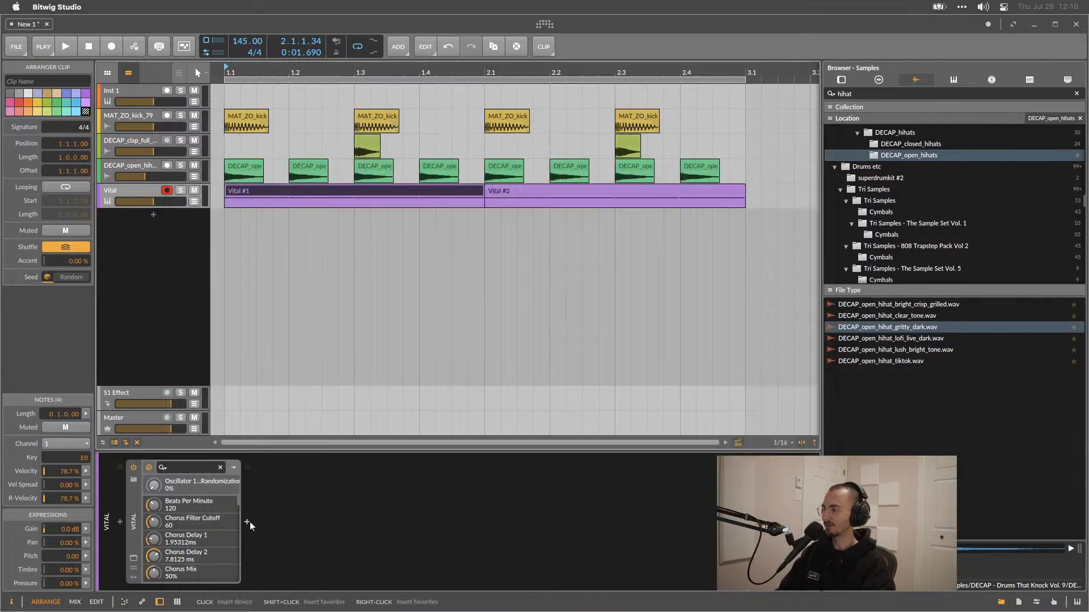
Delete the Vital device from the bass track.
left_click(248, 522)
left_click(168, 259)
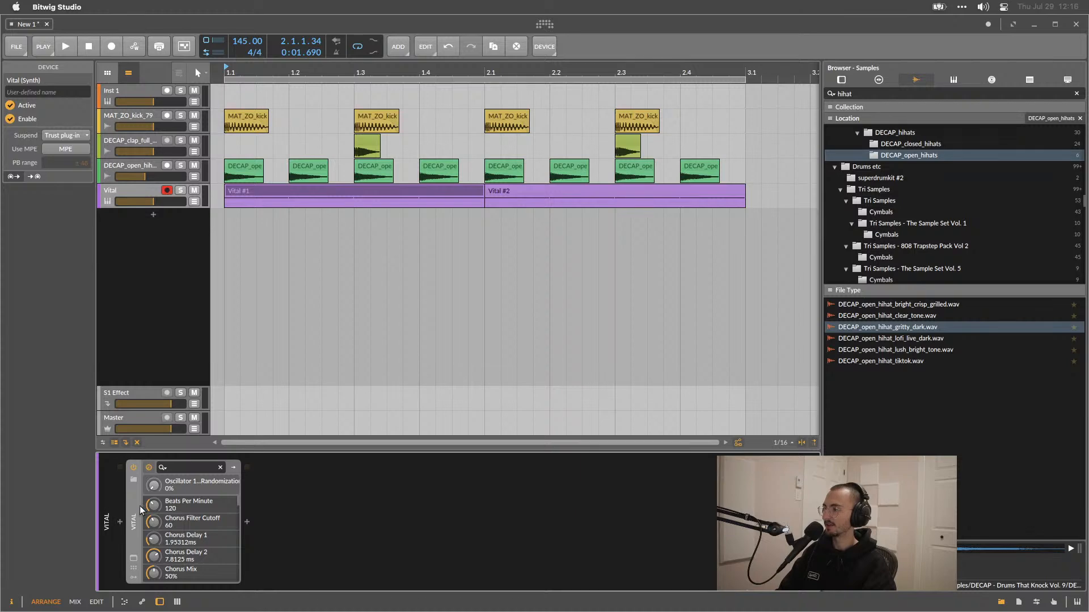
key("Delete")
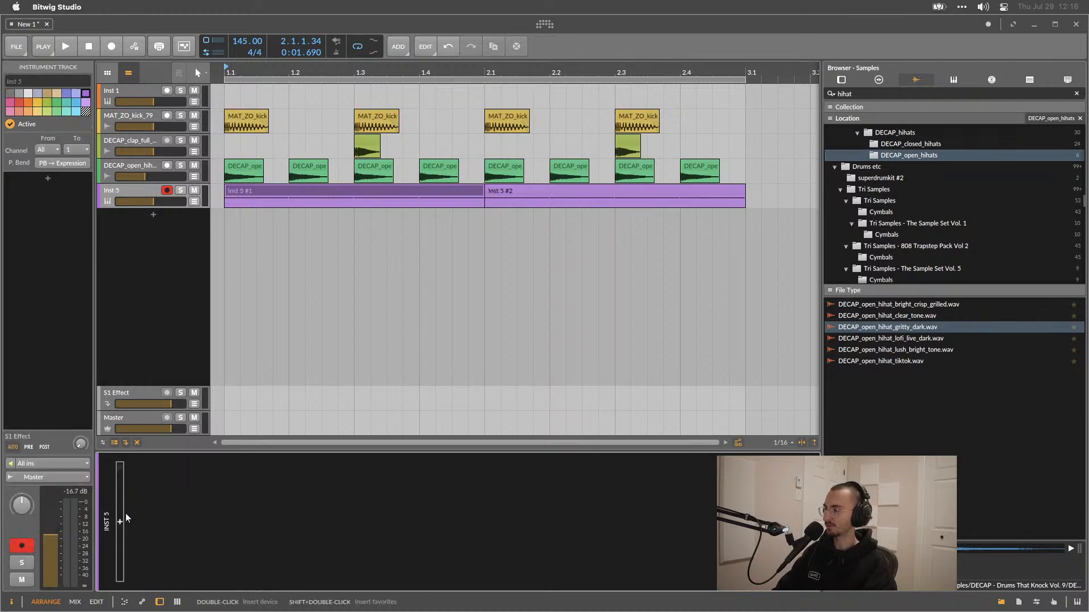
Insert the Polysynth instrument from the Bitwig Synth devices onto the empty bass track.
left_click(122, 518)
scroll(554, 217, "down", 3)
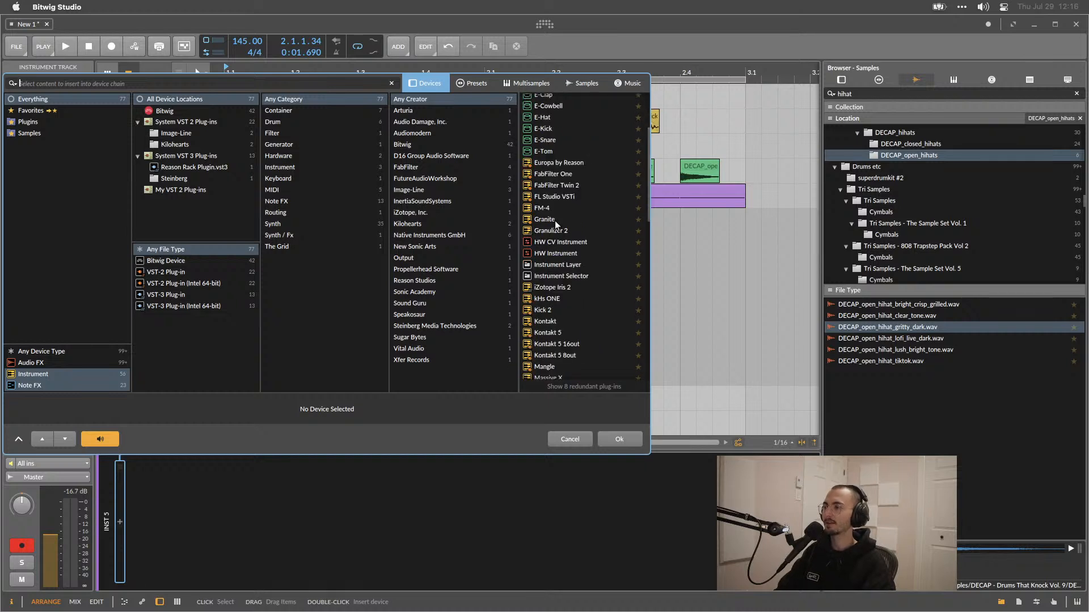
left_click(189, 261)
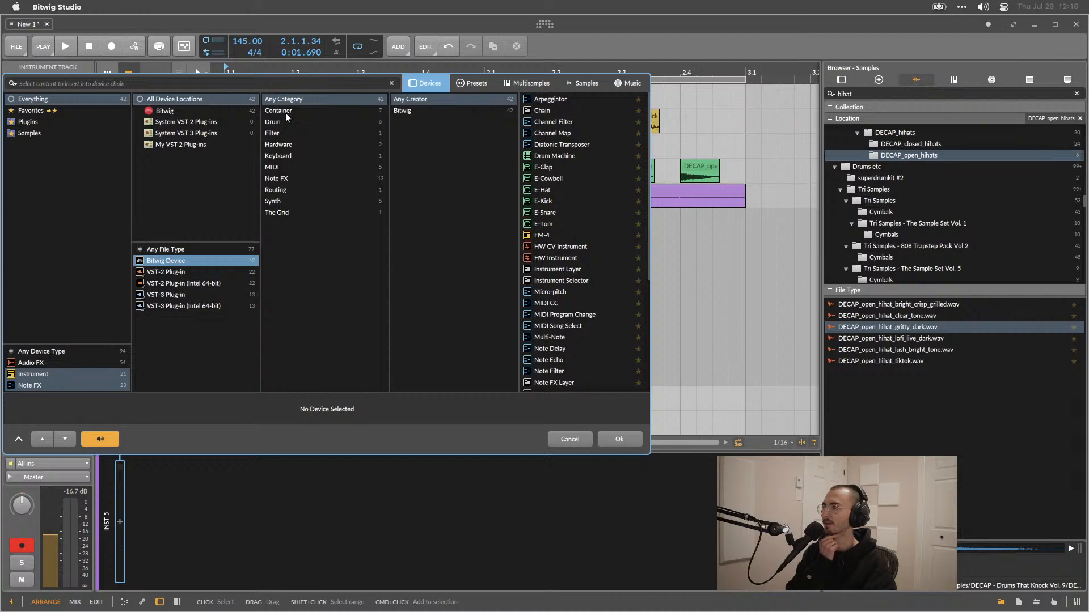
left_click(283, 202)
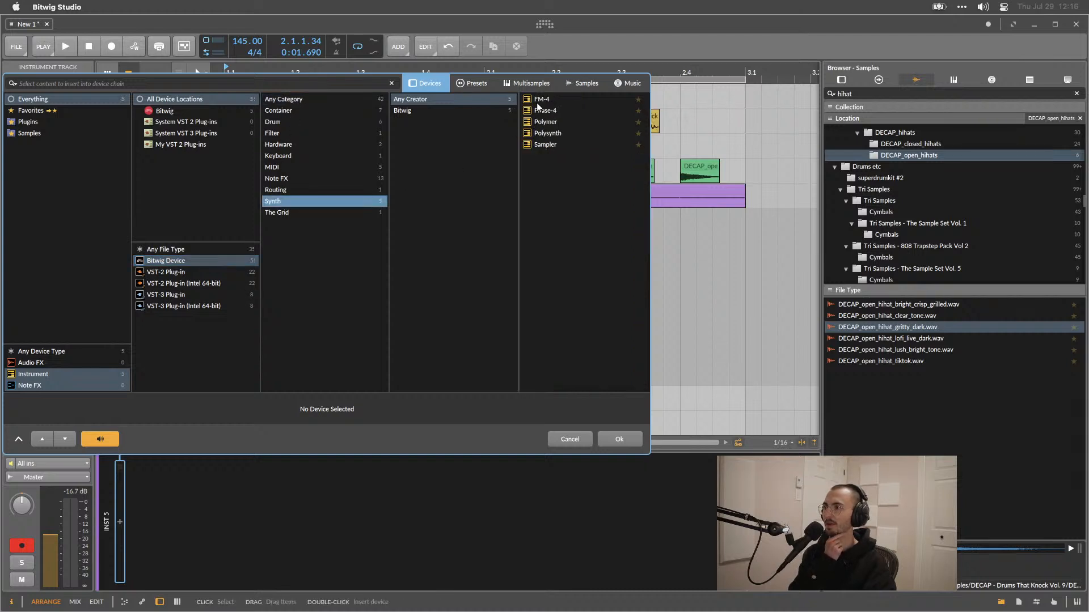
double_click(545, 134)
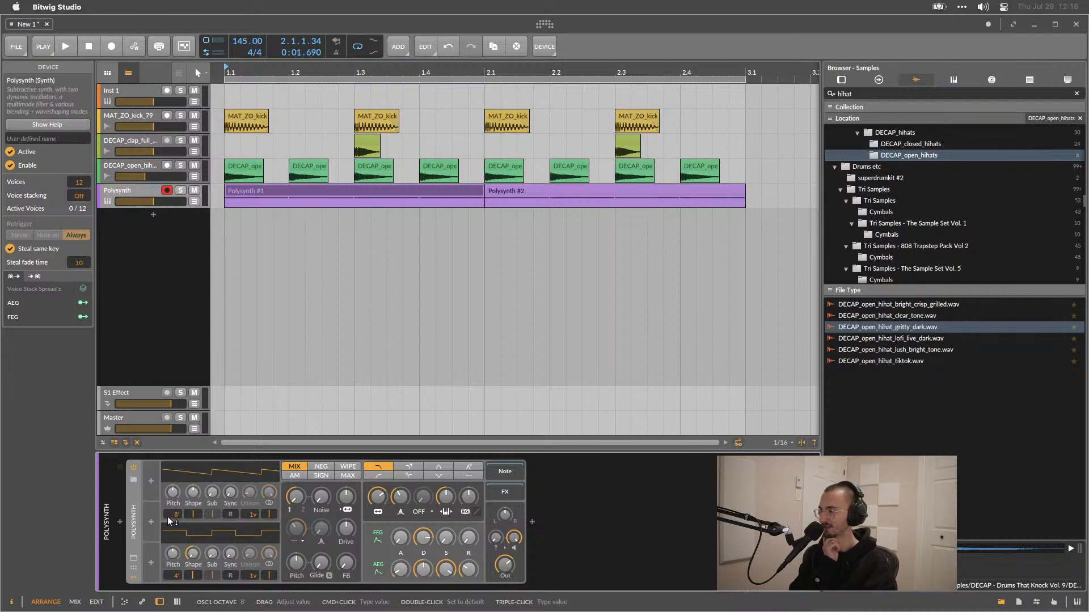
Adjust the shapes of both Polysynth oscillators and try the blend modes, ending on NEG.
left_click_drag(193, 494, 192, 440)
left_click_drag(193, 554, 193, 525)
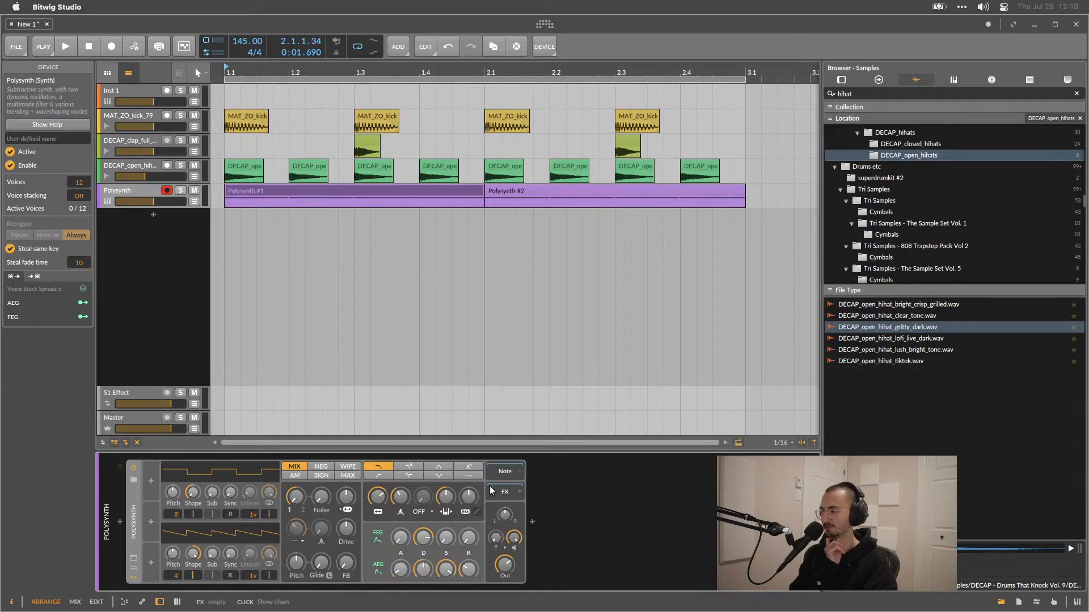
left_click(344, 468)
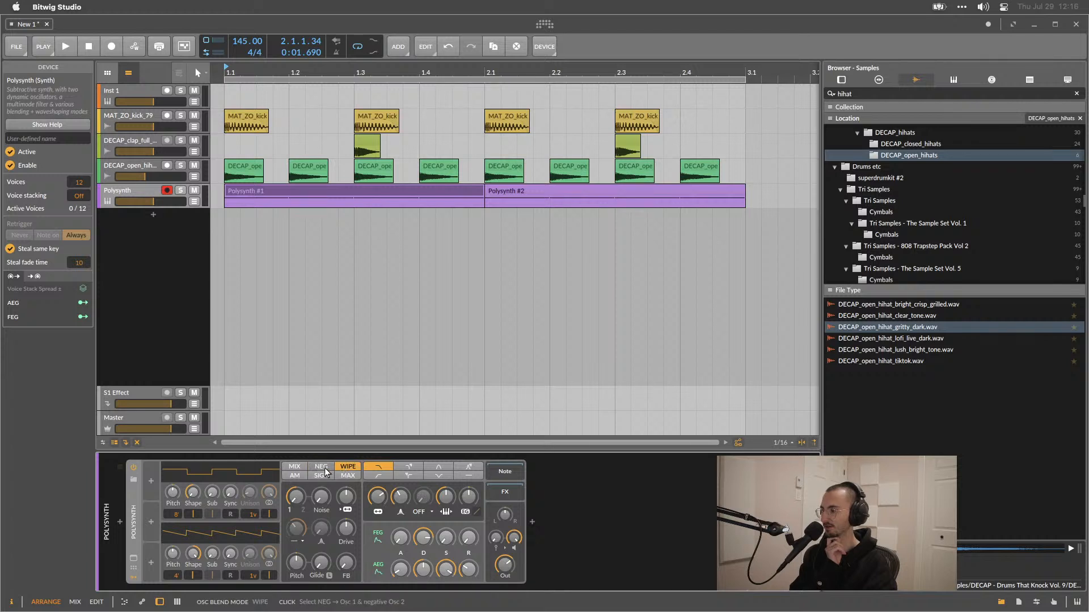
left_click(314, 471)
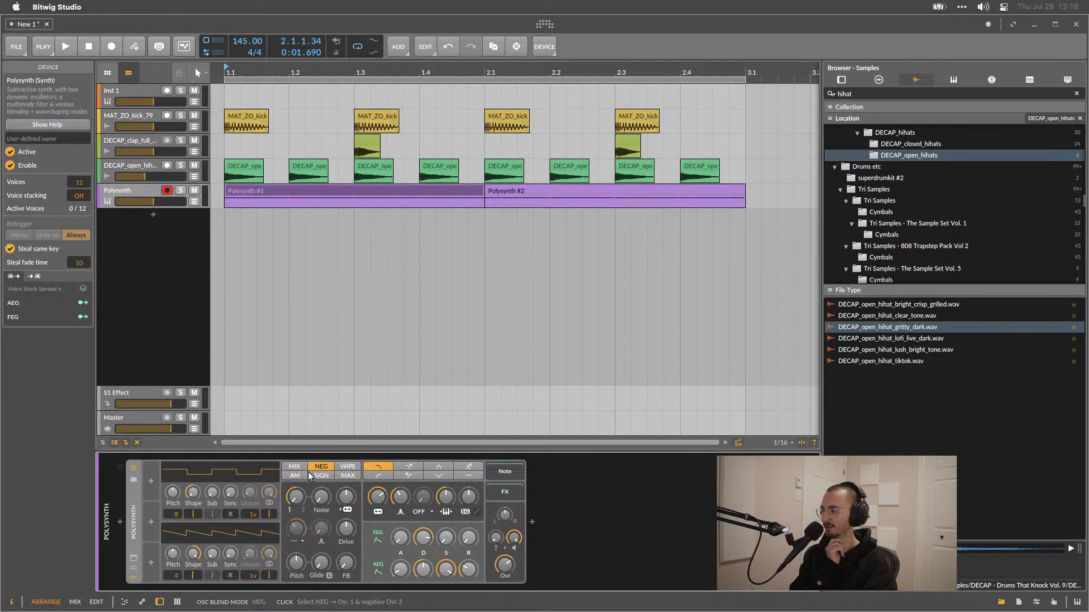
left_click(300, 467)
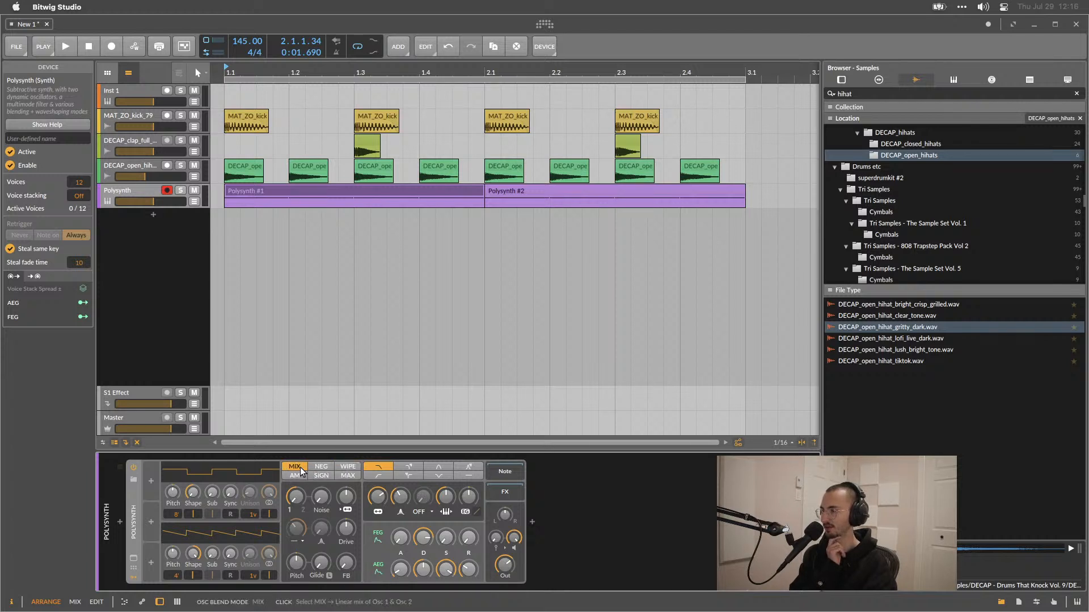
left_click(345, 468)
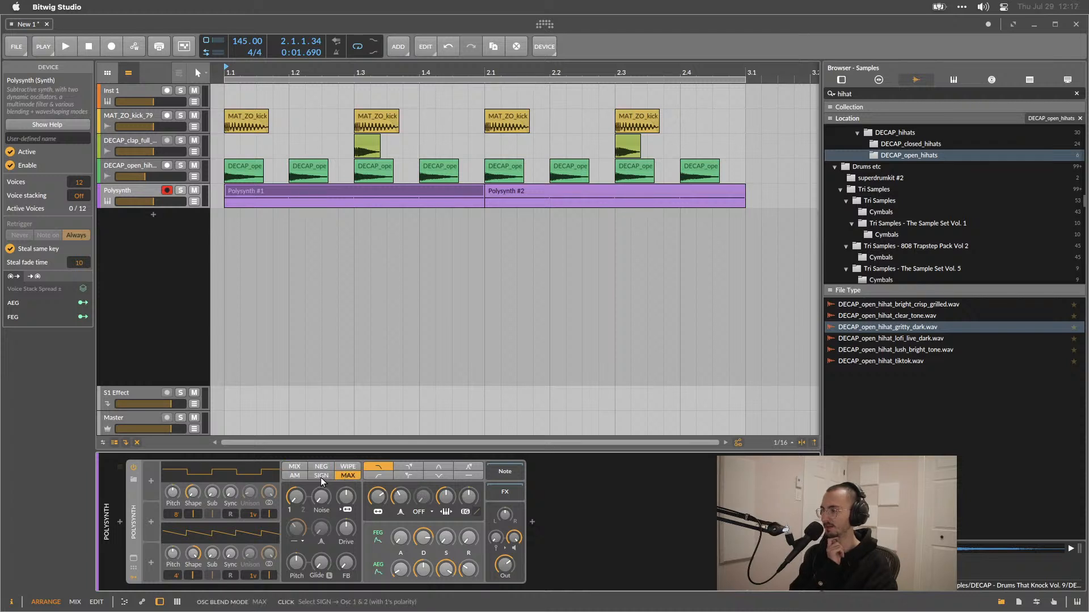
left_click(321, 477)
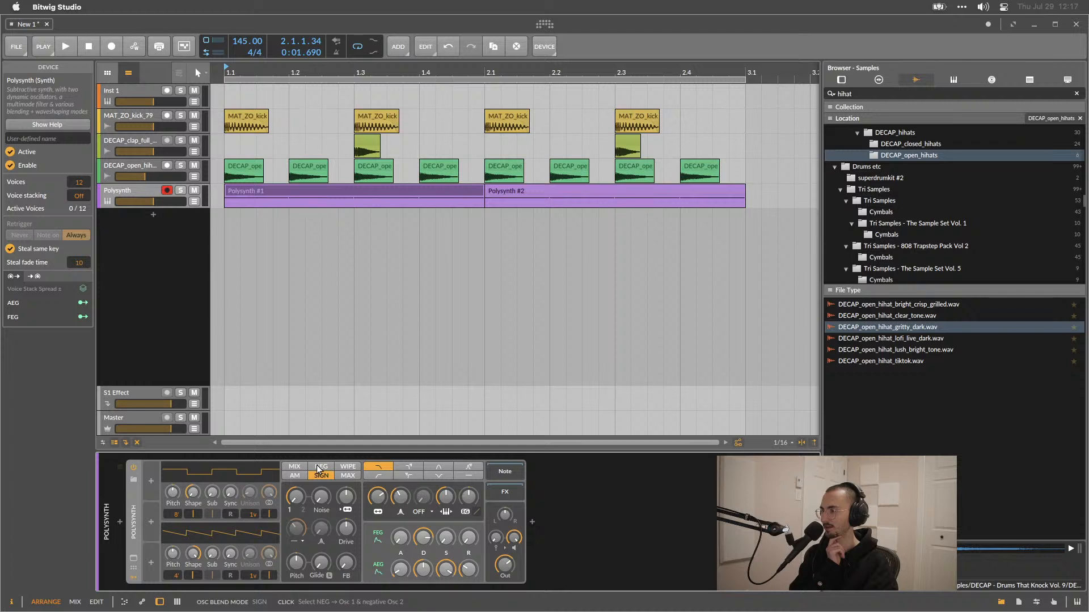
left_click(320, 468)
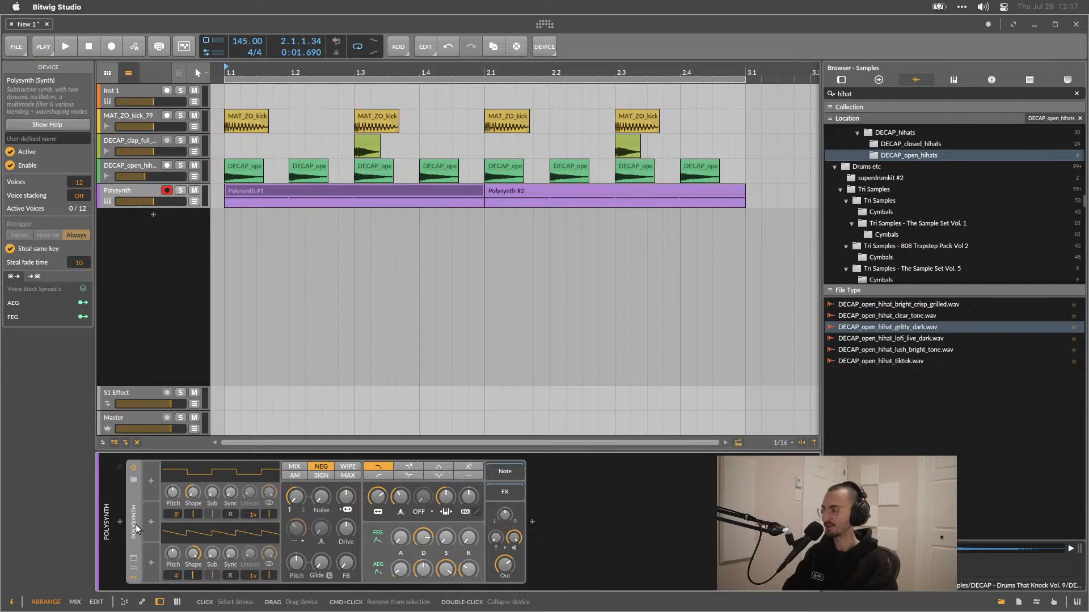
Replace the Polysynth with a Sampler instrument from the Bitwig Synth devices.
key("super+t")
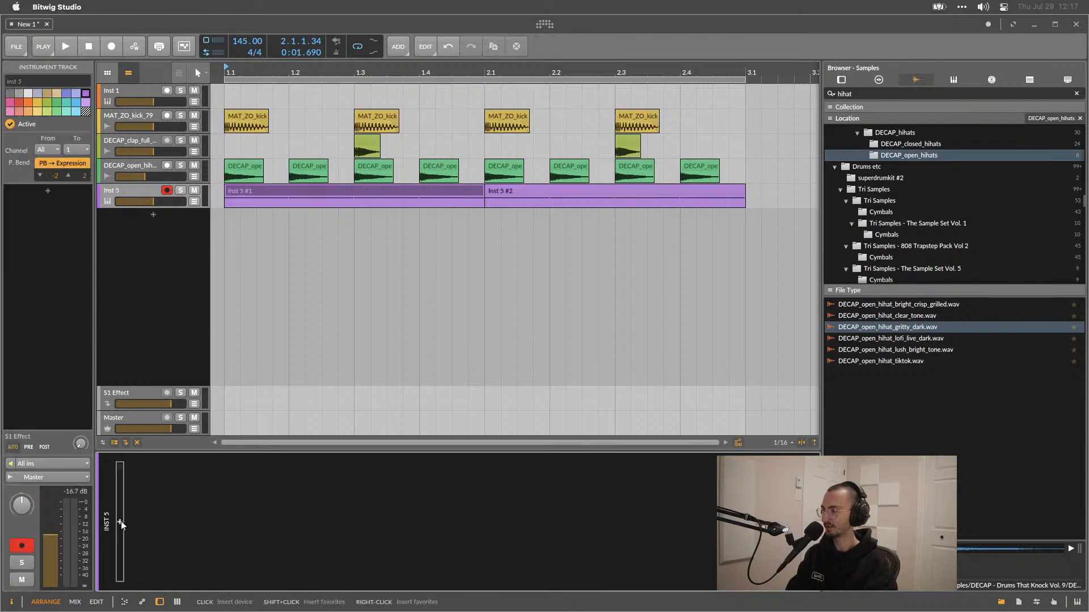
left_click(121, 521)
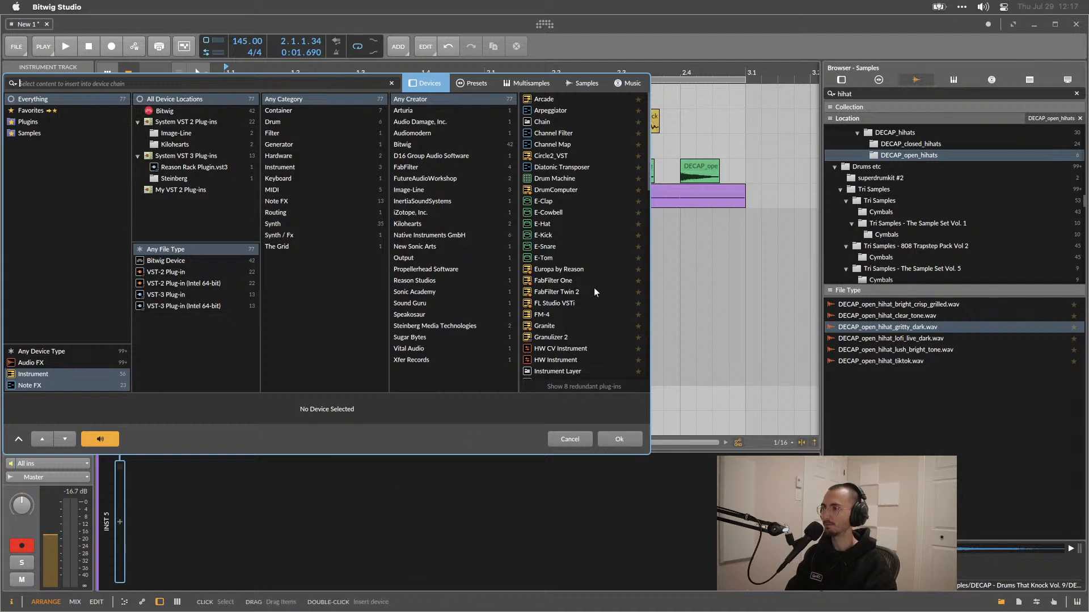
left_click(175, 260)
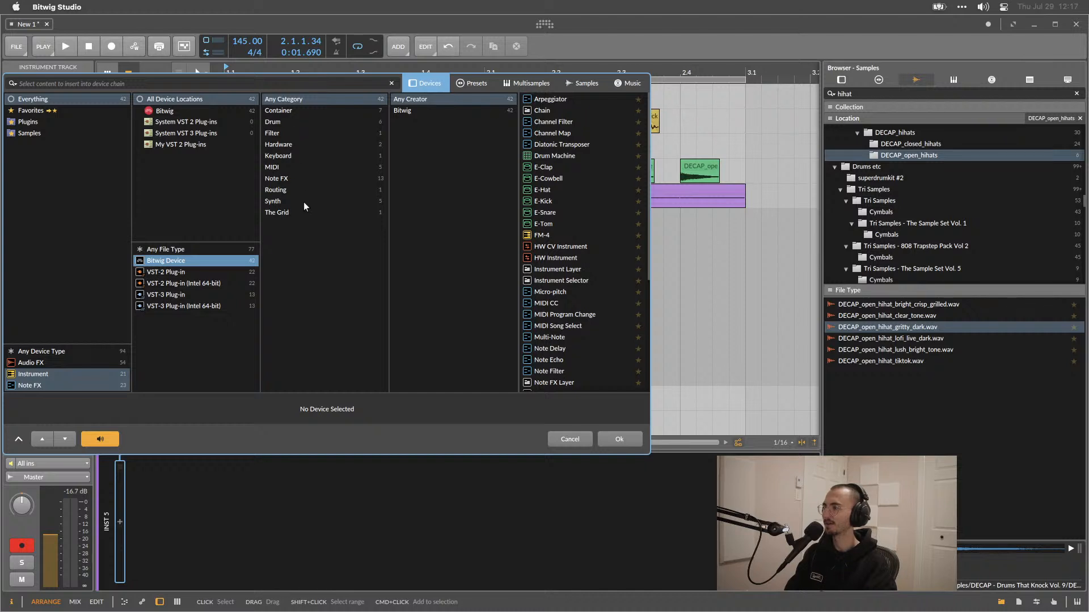
left_click(299, 202)
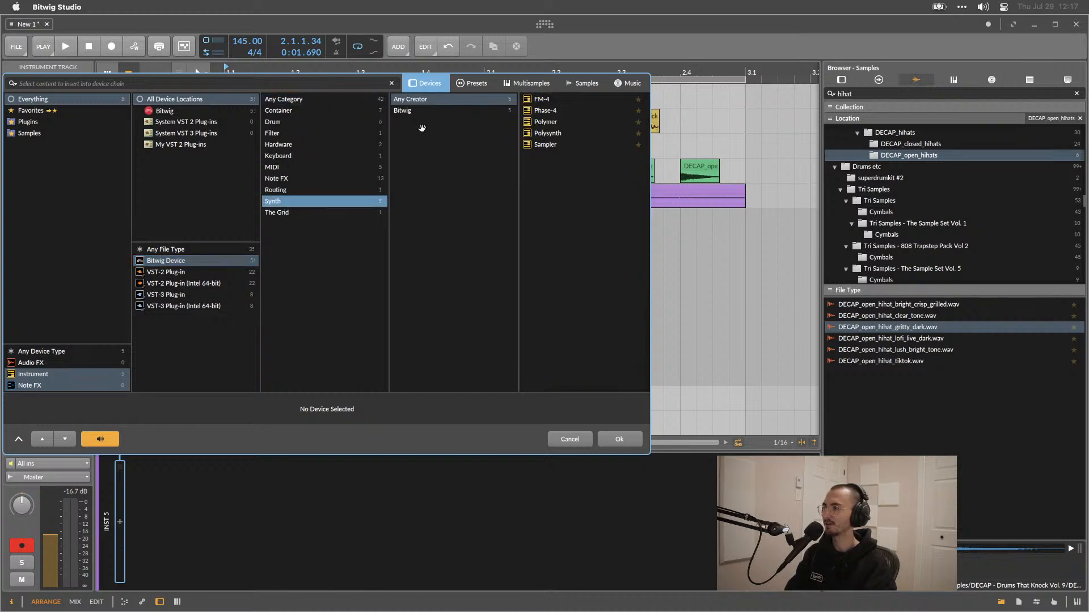
double_click(543, 145)
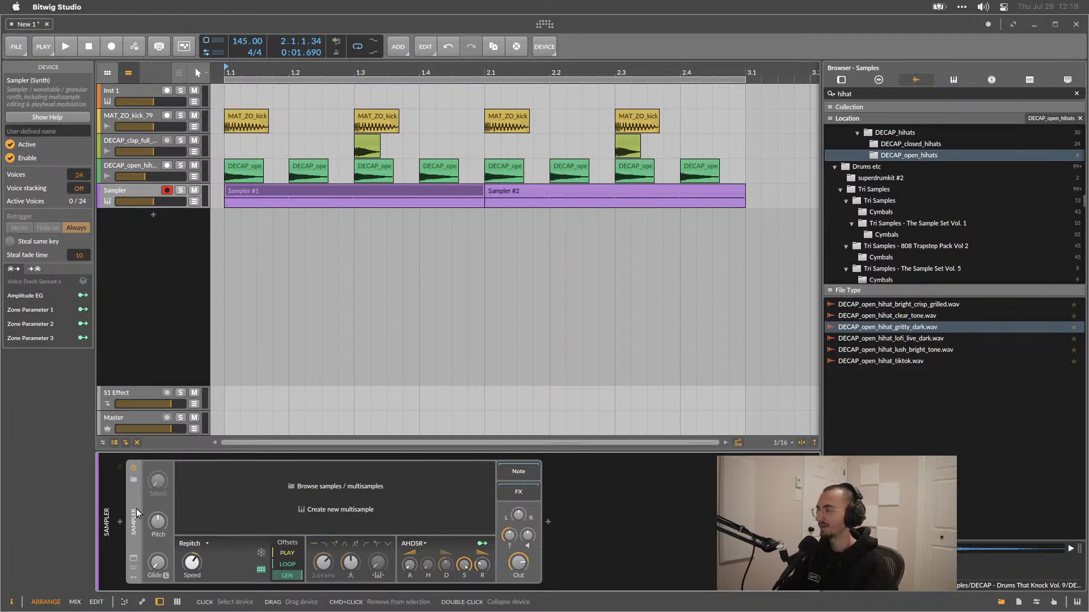
Search the sample browser for fx and scroll through the matching folders.
left_click(844, 94)
type("fx")
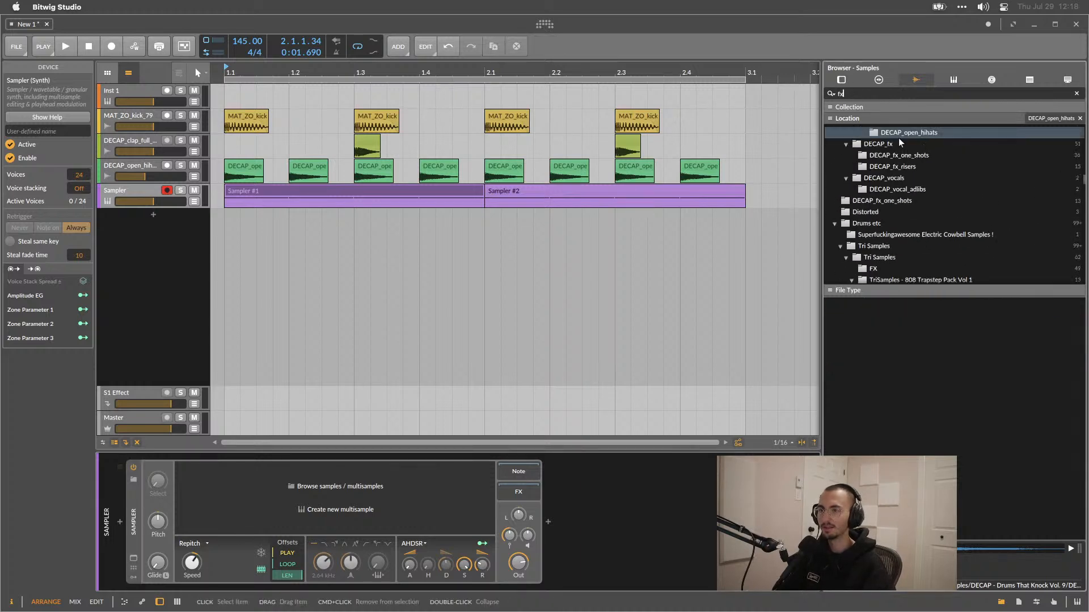
scroll(897, 150, "up", 3)
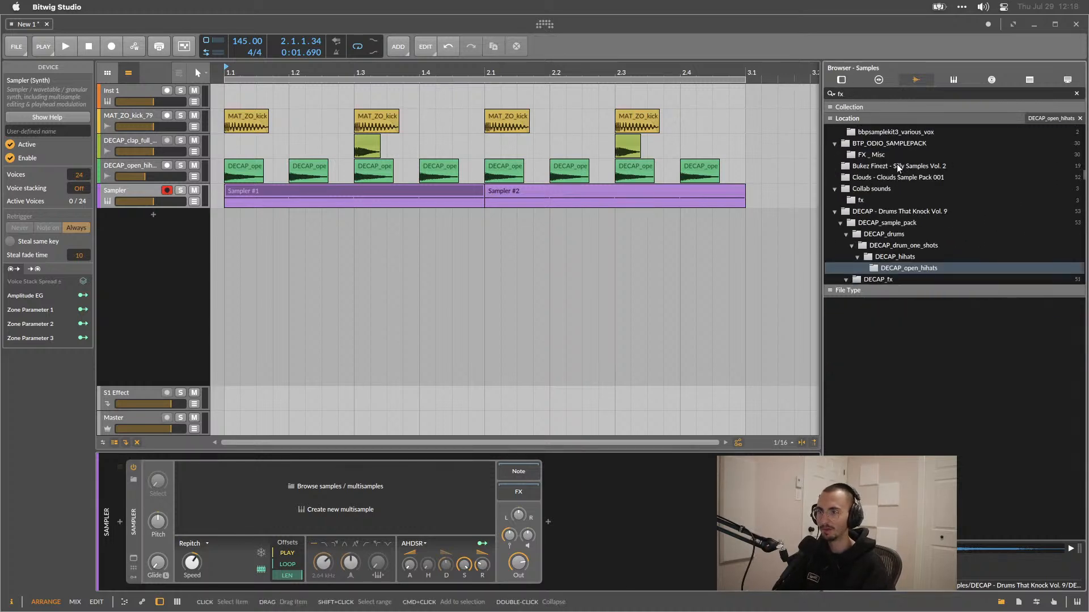
Load BTP_EVOID_FX_2.wav from the BTP_ODIO_SAMPLEPACK FX _Misc folder into the Sampler.
left_click(880, 154)
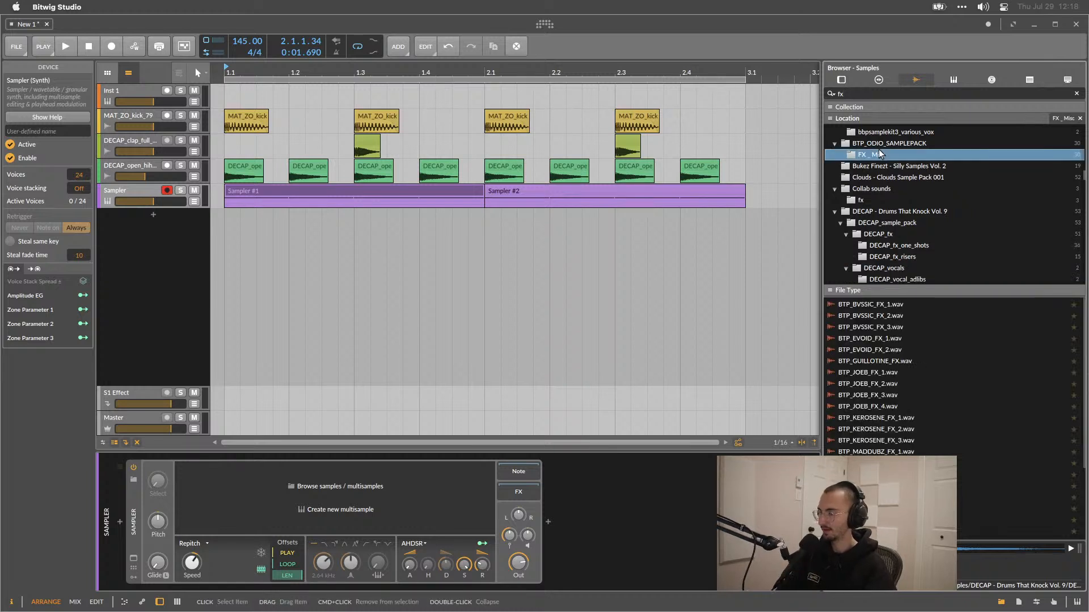
left_click(904, 348)
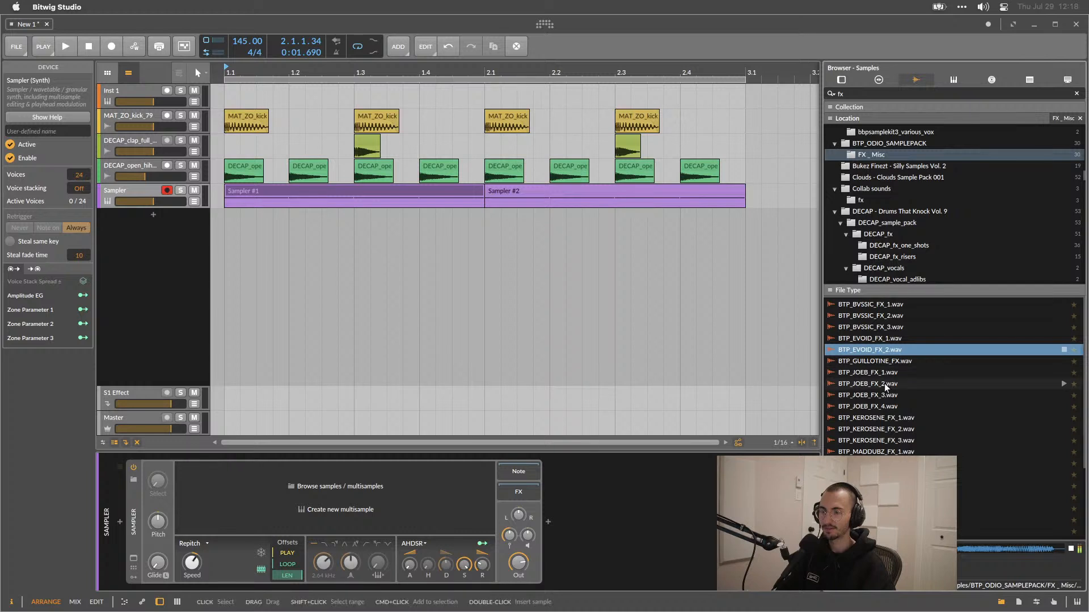
left_click_drag(879, 351, 258, 538)
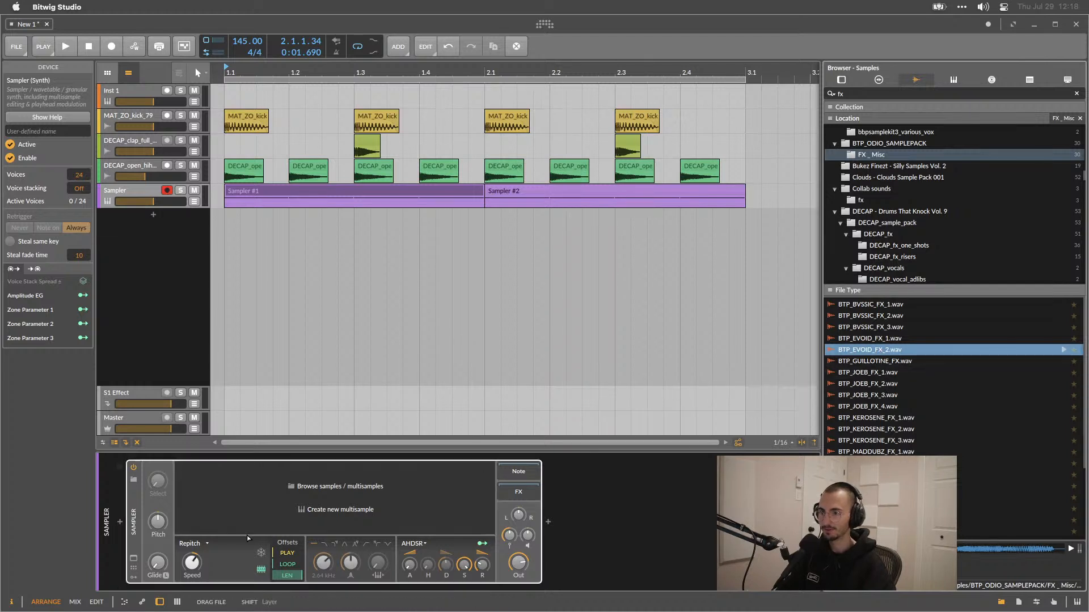
left_click_drag(274, 488, 274, 488)
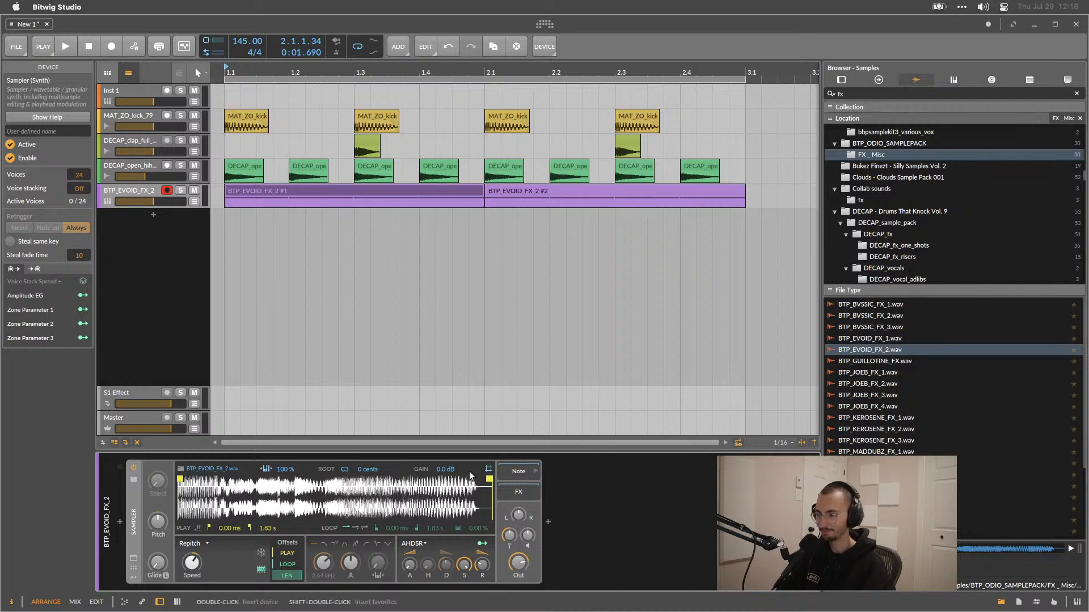
Preview the loaded sample and switch the Sampler's play mode to Textures.
key("space")
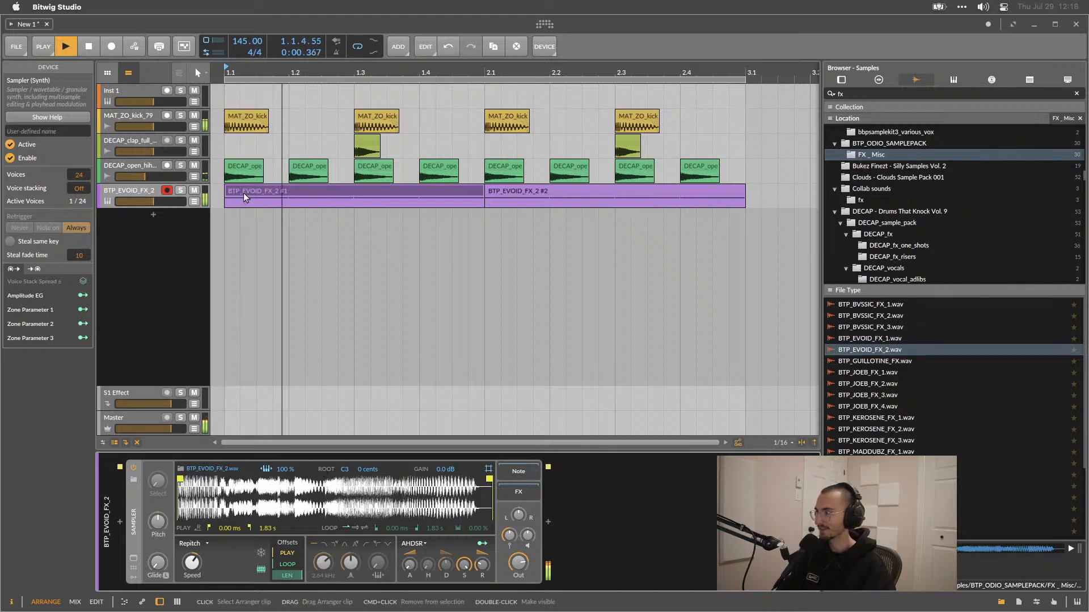
key("space")
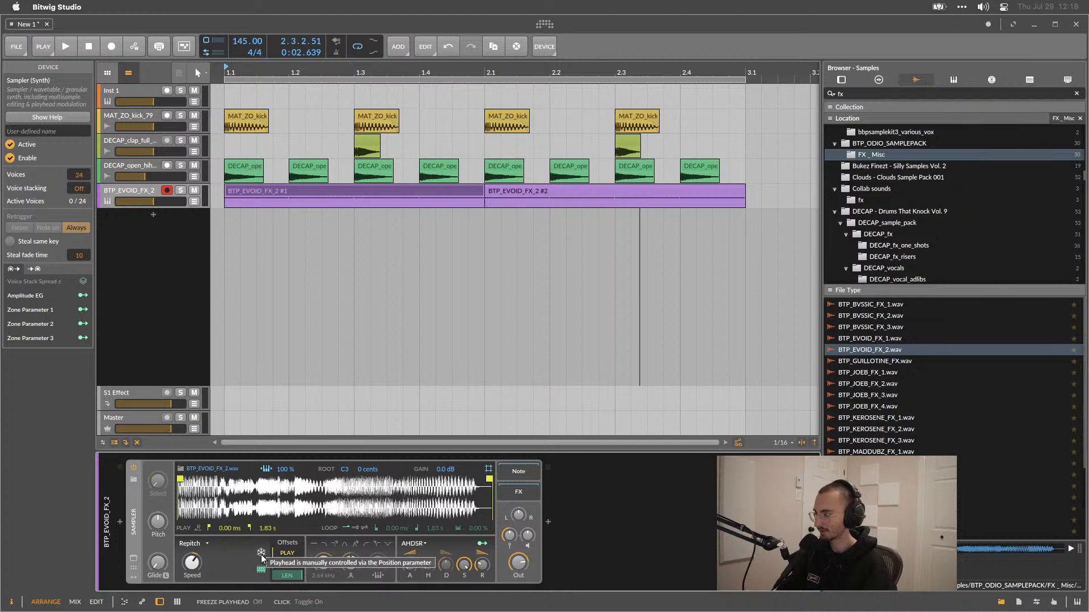
left_click(199, 544)
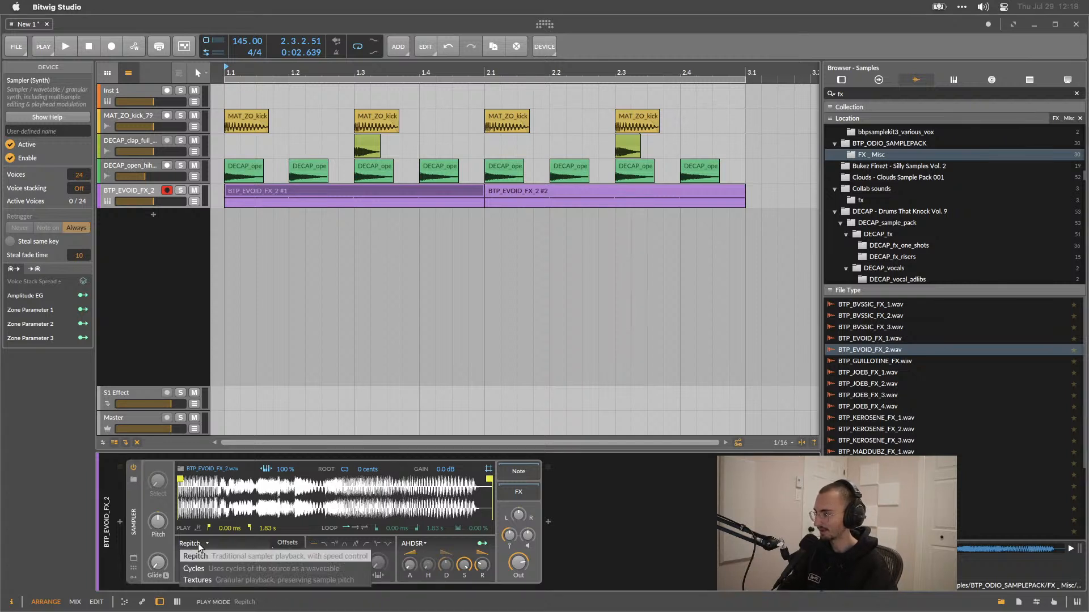
left_click(203, 577)
Move the sample start to 155 ms, set grain size to 20.6 ms and tweak speed and motion while playing.
key("space")
left_click_drag(180, 480, 207, 479)
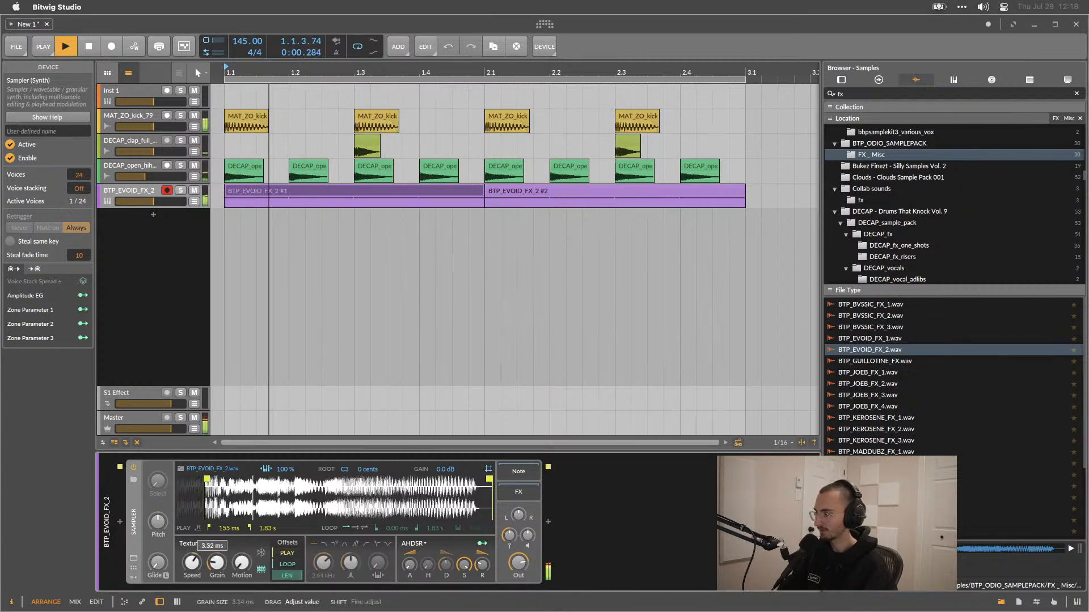
left_click_drag(218, 564, 196, 563)
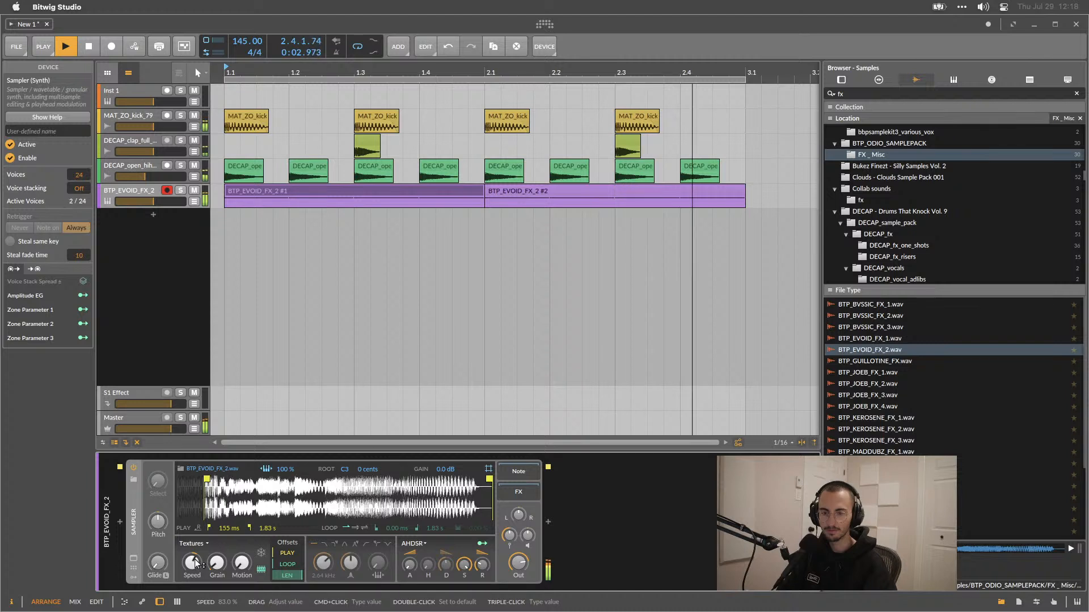
left_click_drag(195, 563, 196, 547)
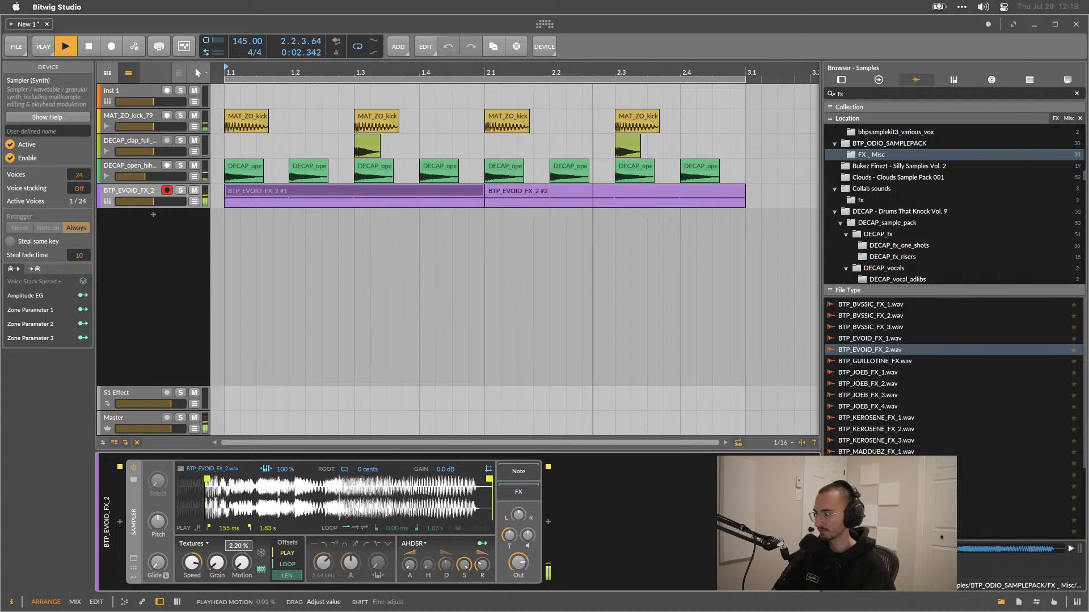
left_click_drag(217, 563, 217, 562)
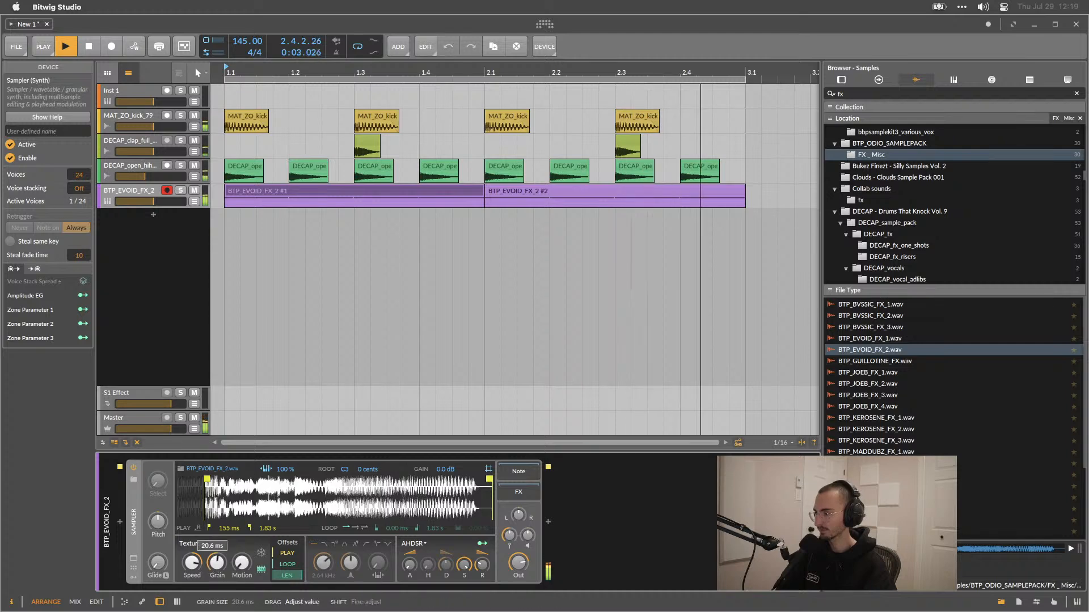
left_click_drag(217, 564, 216, 558)
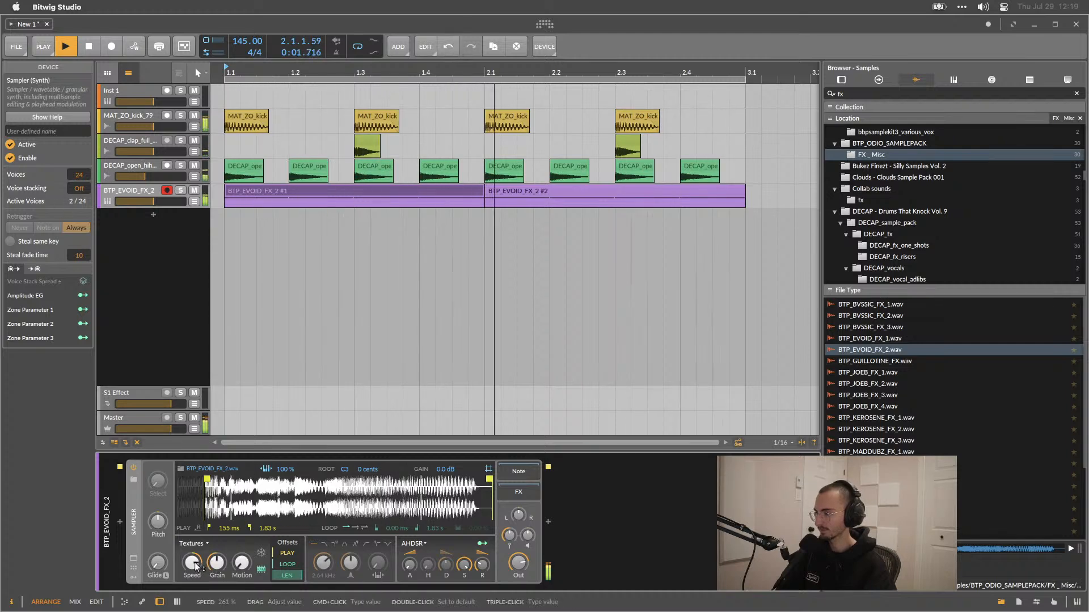
key("space")
Open the first sampler clip and transpose its notes up two octaves to E2.
double_click(319, 188)
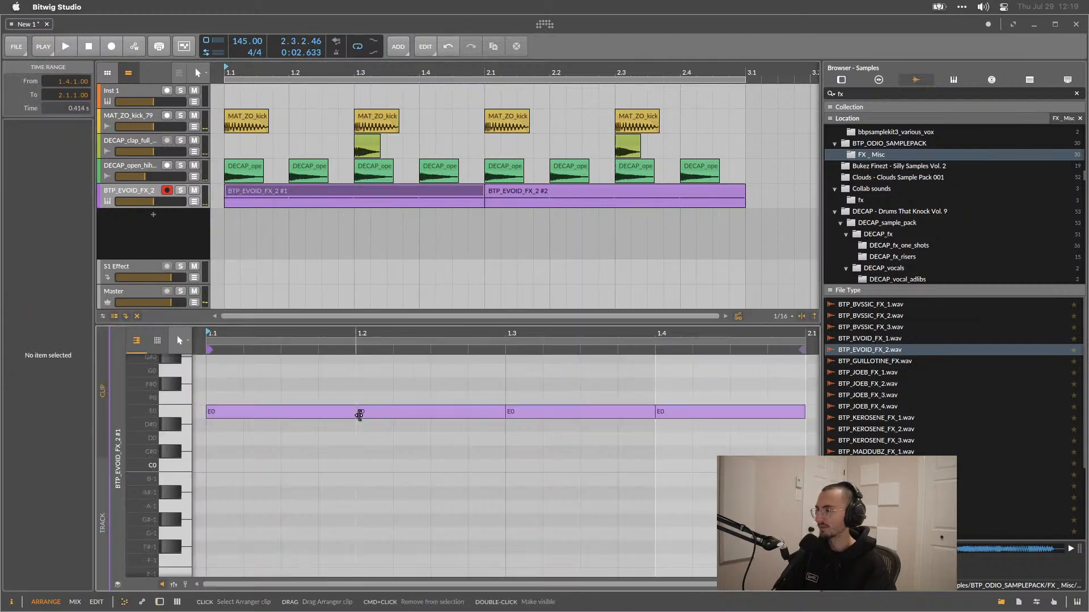
key("shift+Up")
key("shift+Up")
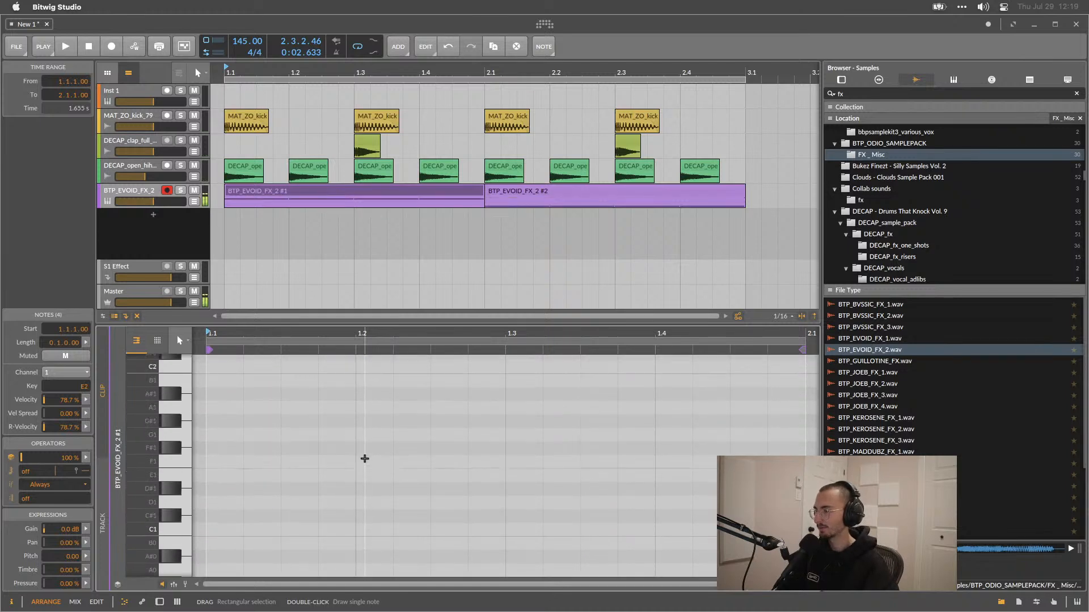
Return to the Sampler device and set its speed to 237% while playing the arrangement.
key("space")
key("alt+3")
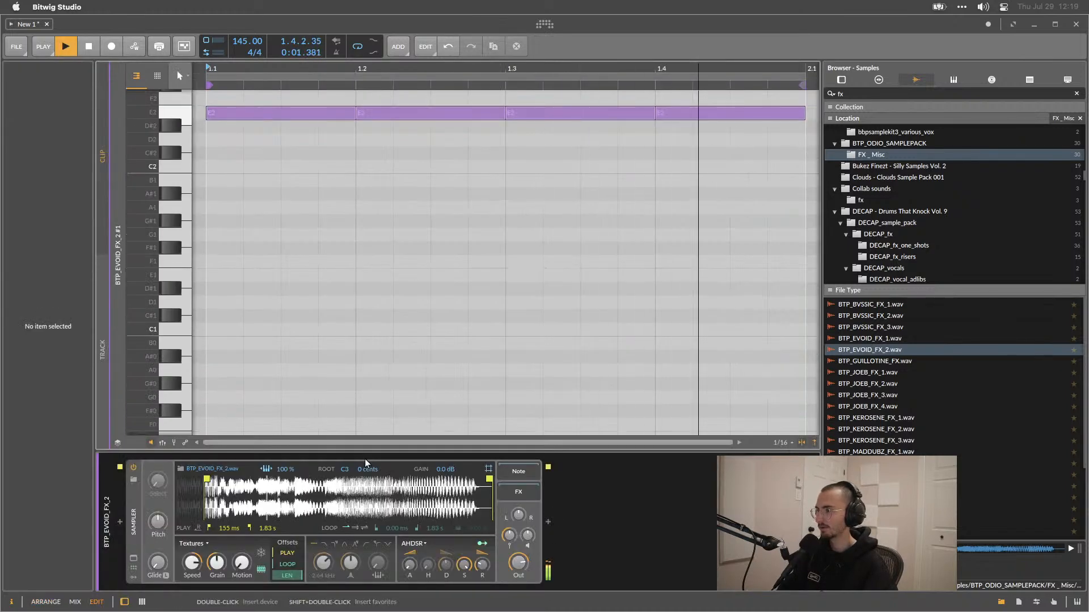
key("alt+1")
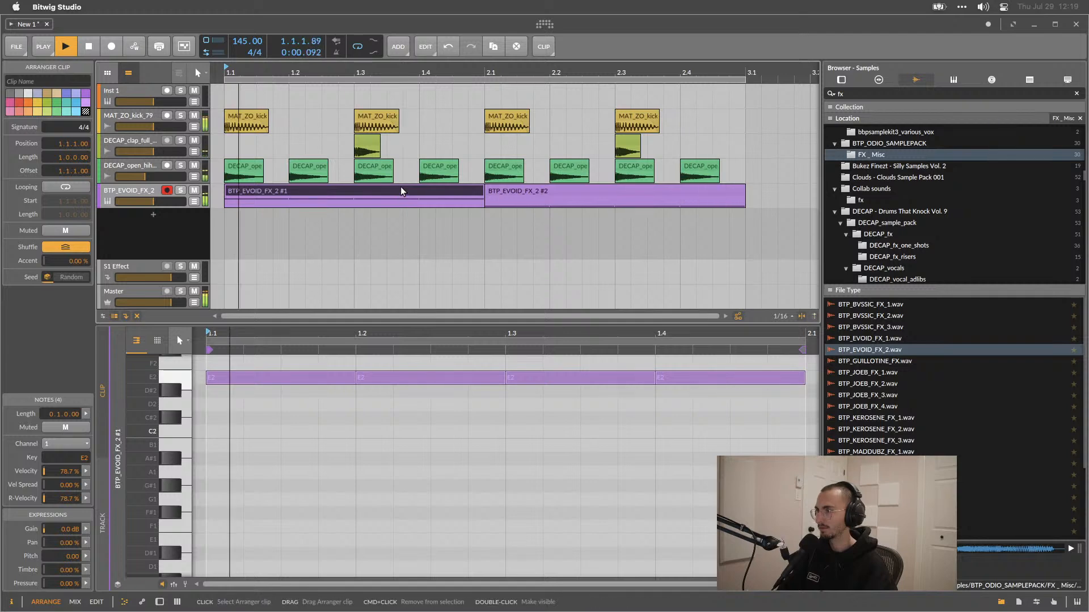
key("Right")
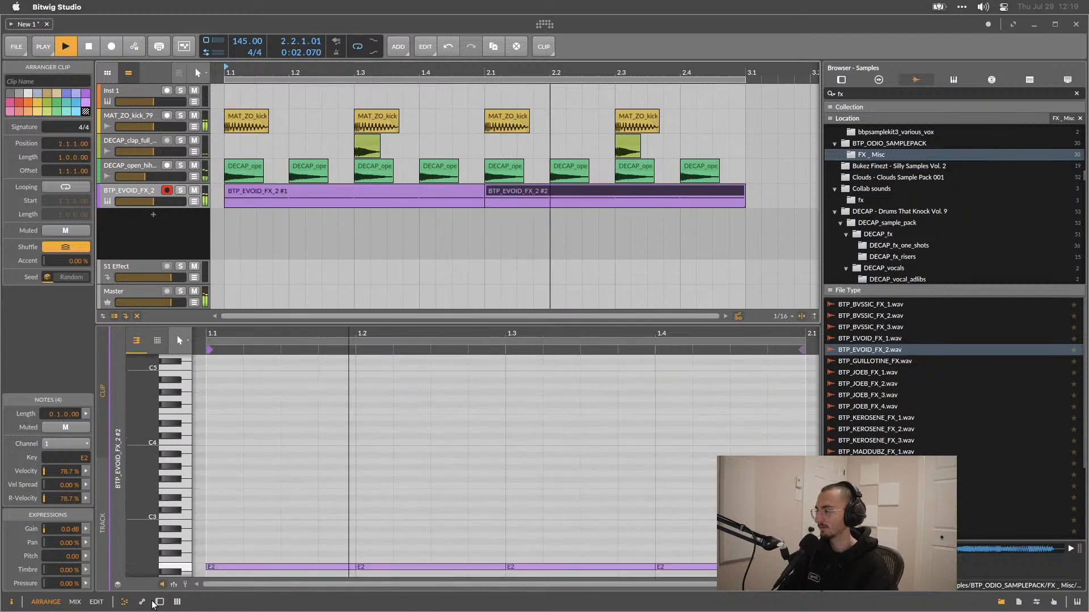
key("d")
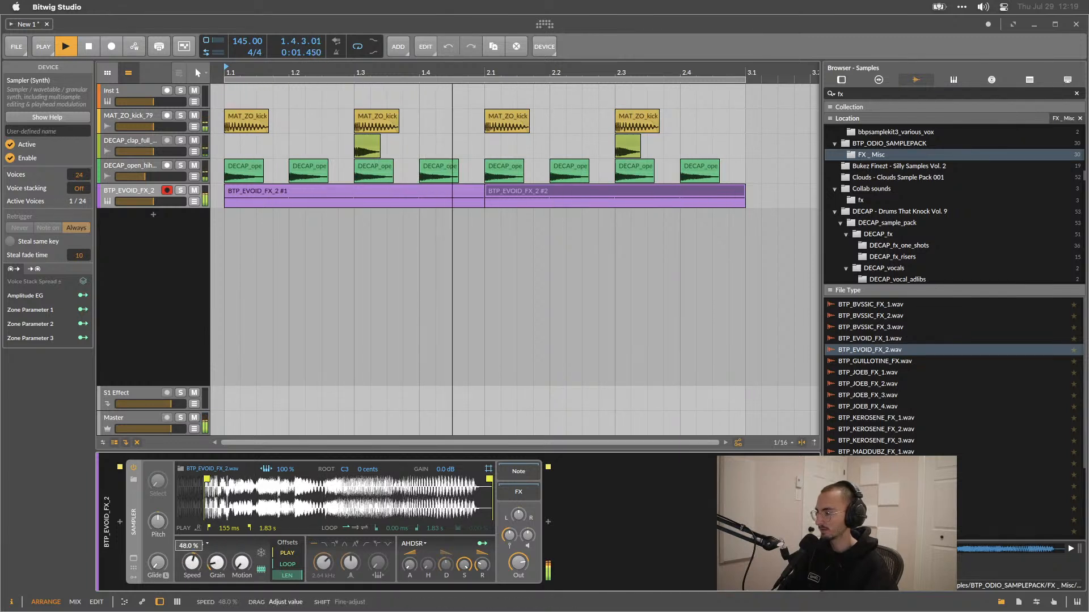
left_click_drag(192, 563, 191, 559)
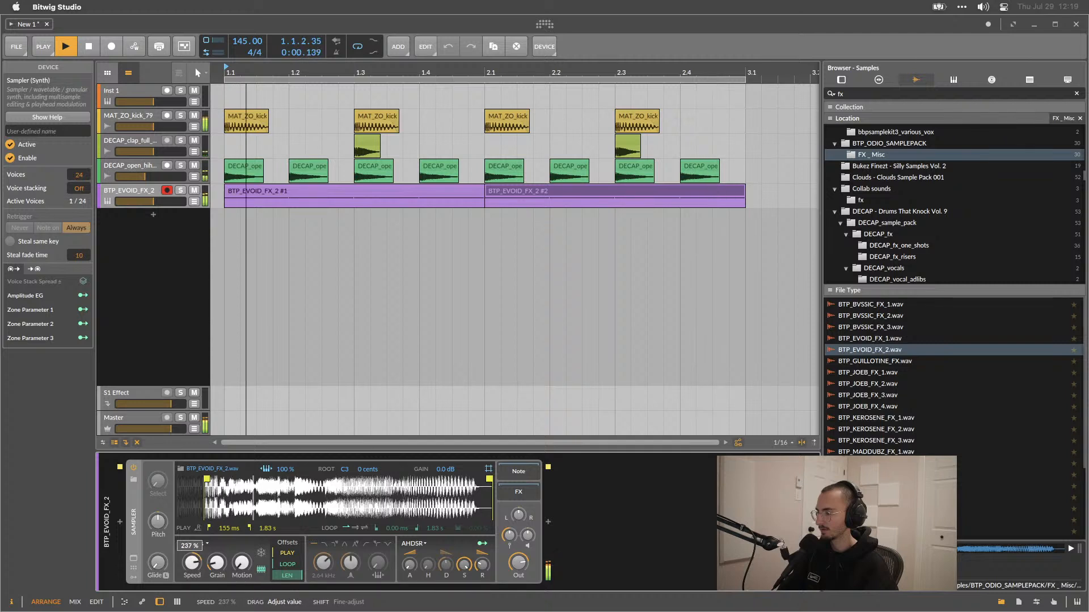
key("space")
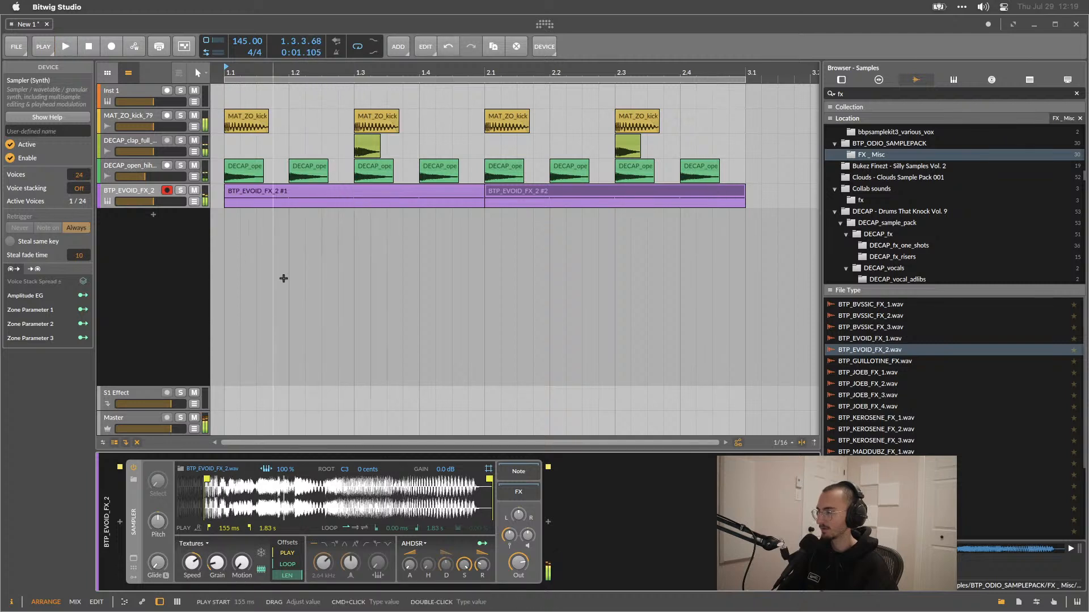
Show the Sampler Speed automation lane and draw a ramp falling from 194% to about 38% over the first beat.
left_click(194, 202)
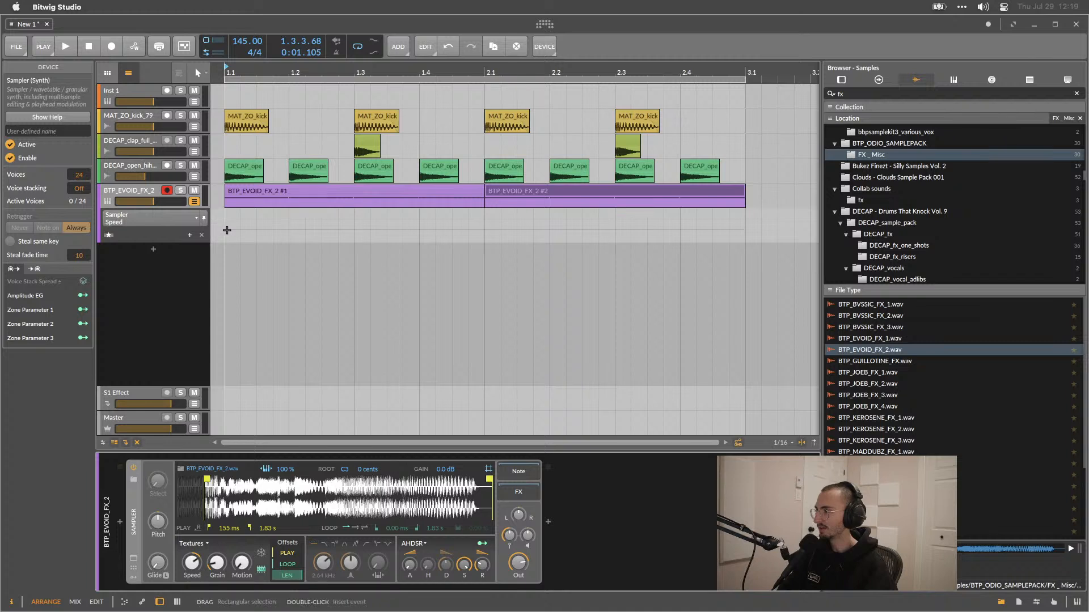
left_click_drag(161, 239, 165, 268)
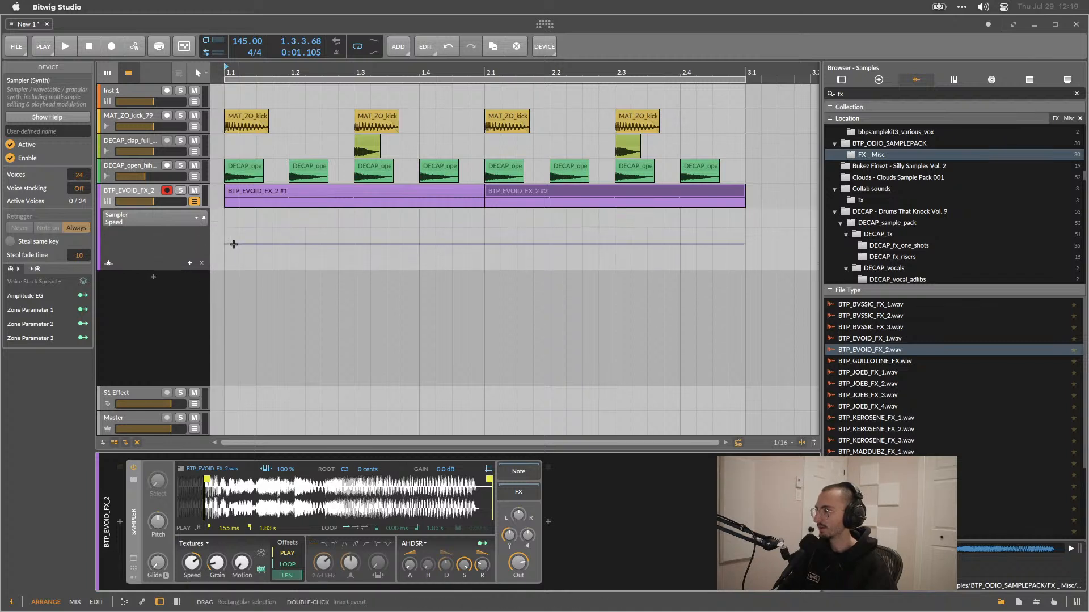
double_click(227, 245)
left_click_drag(224, 245, 288, 220)
key("space")
left_click_drag(224, 259, 224, 232)
left_click_drag(289, 222, 322, 236)
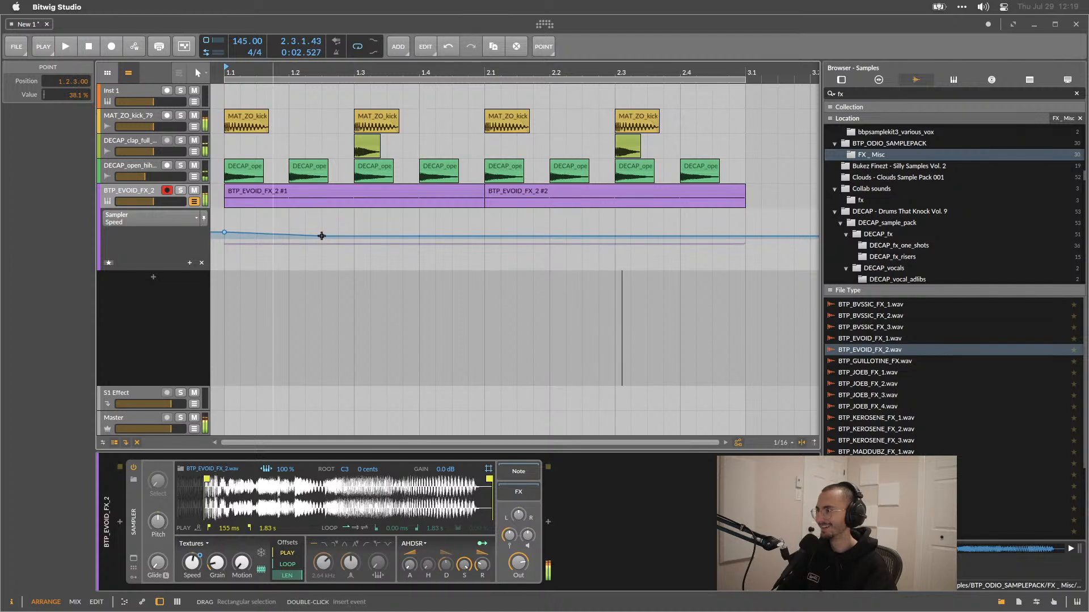
left_click_drag(224, 233, 226, 227)
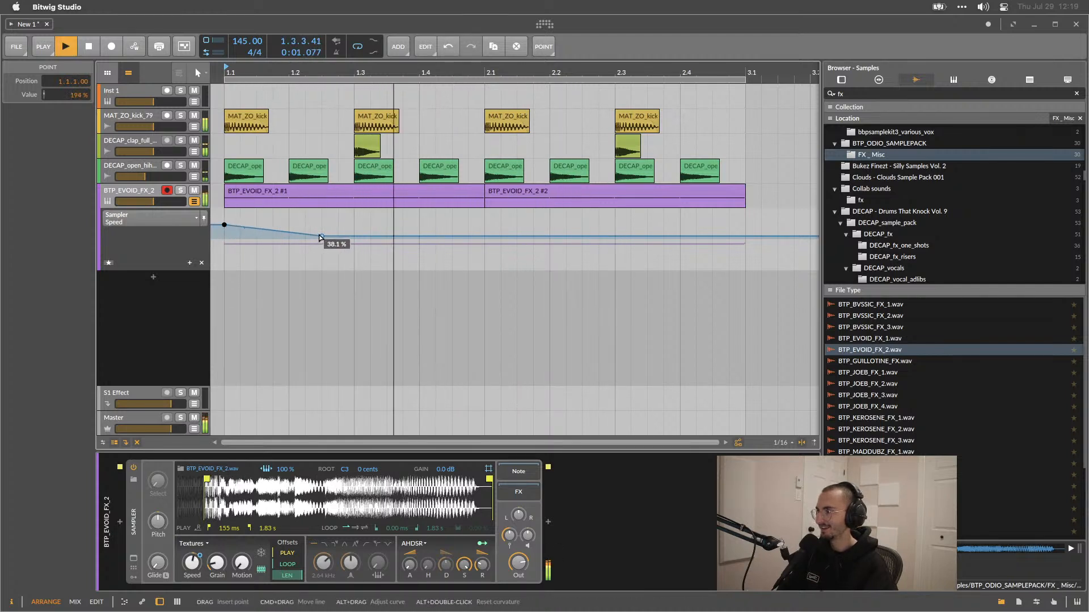
key("space")
Select the one-beat automation ramp and duplicate it repeatedly across both clips.
left_click_drag(288, 222, 228, 239)
key("ctrl+d")
key("ctrl+d")
key("ctrl+d")
key("ctrl+d")
key("ctrl+d")
key("ctrl+d")
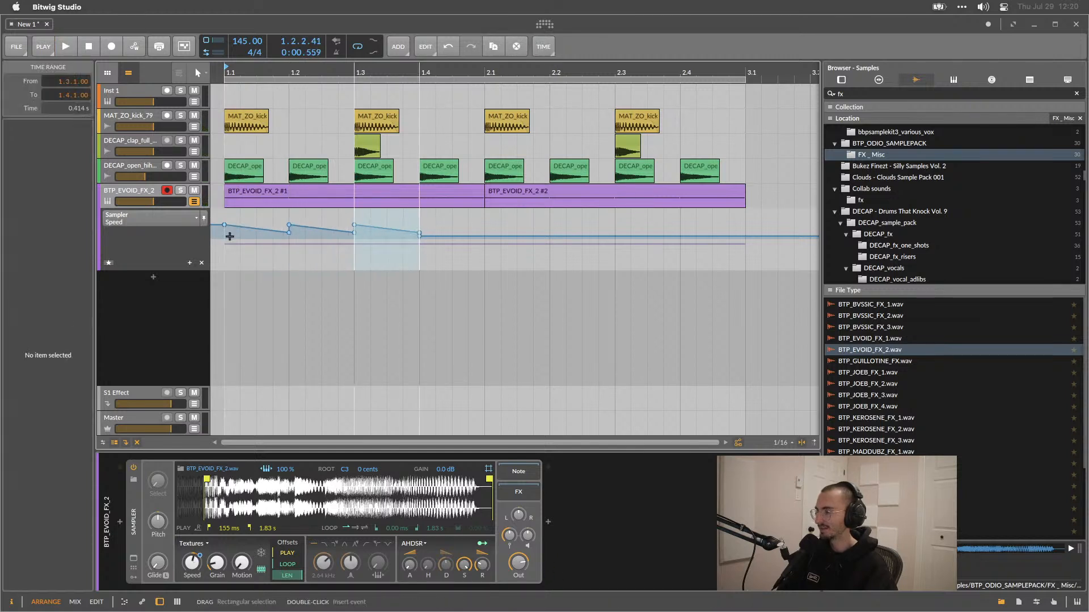
key("ctrl+d")
key("space")
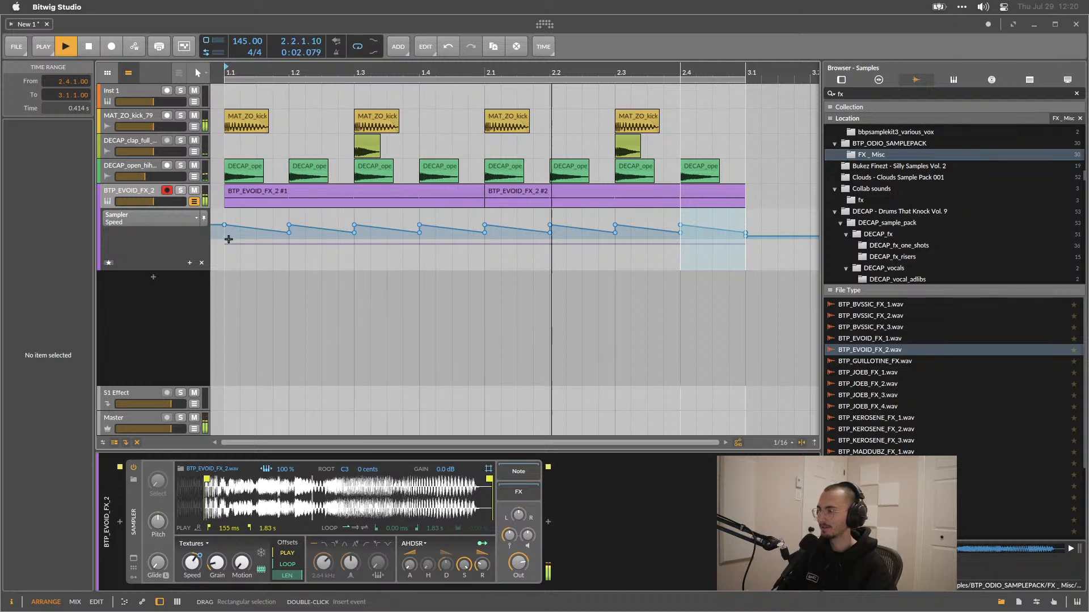
Fine-tune the value of the first automation point at the start of the lane.
mouse_move(227, 226)
left_click_drag(225, 225, 225, 230)
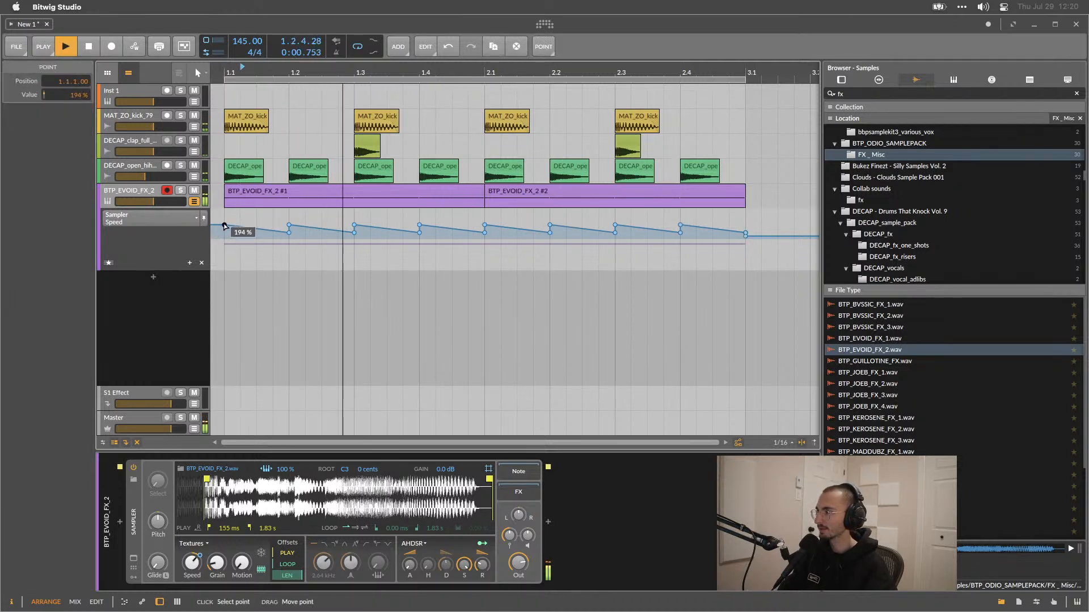
left_click(226, 212)
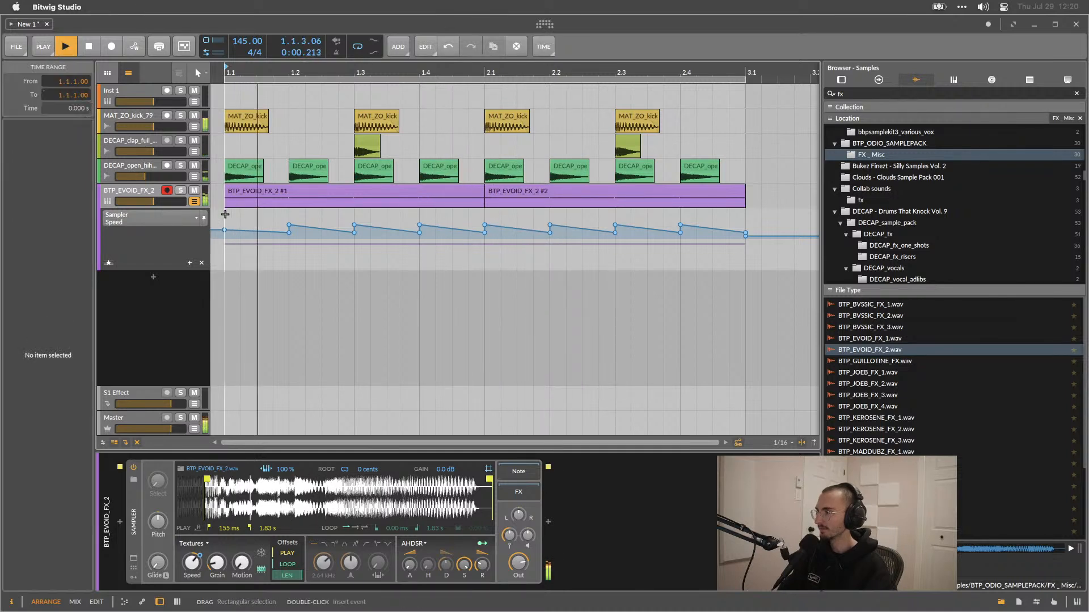
mouse_move(226, 217)
left_mouse_down()
mouse_move(348, 220)
mouse_move(352, 240)
mouse_move(228, 212)
left_mouse_up()
key("space")
Raise the second automation peak to 142%, then select the first two beats and duplicate them across the remaining bars.
left_click_drag(228, 263, 349, 212)
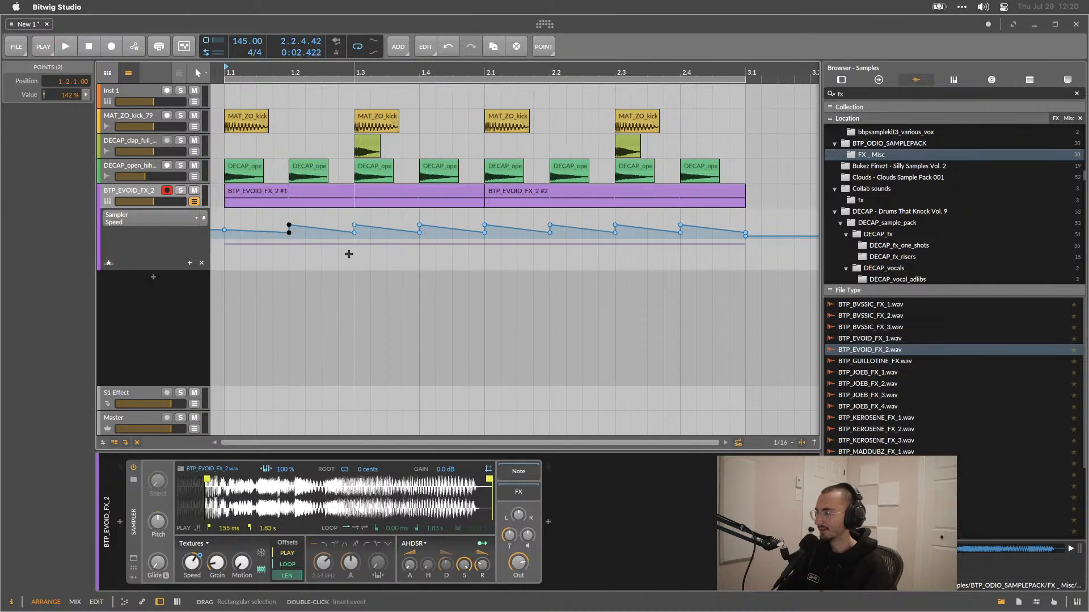
left_click_drag(353, 267, 225, 211)
left_click_drag(225, 283, 351, 211)
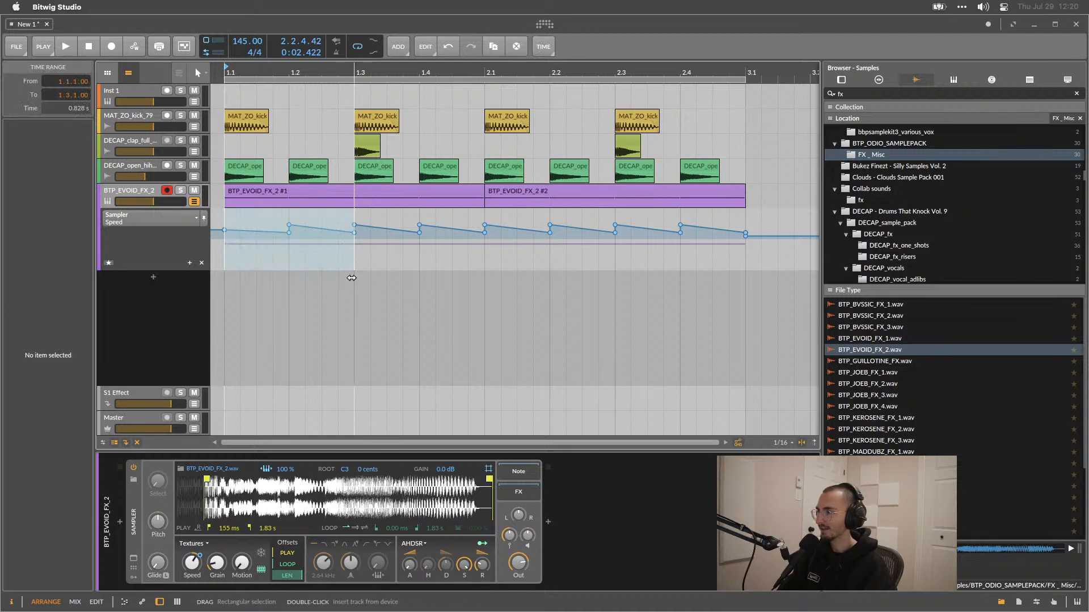
left_click_drag(351, 275, 224, 210)
key("super+d")
key("super+d")
key("super+d")
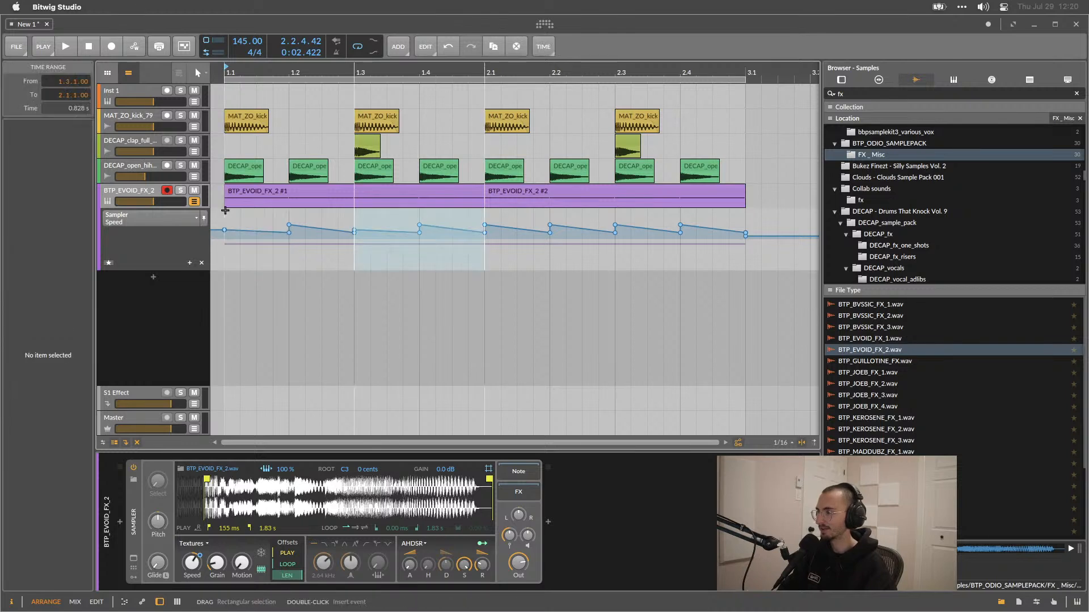
key("space")
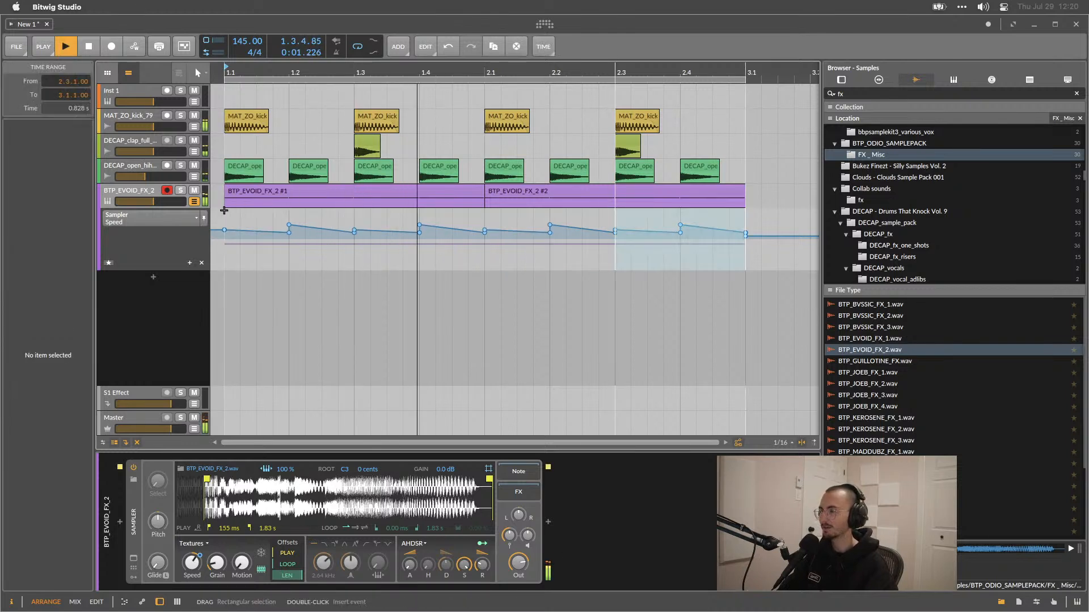
key("space")
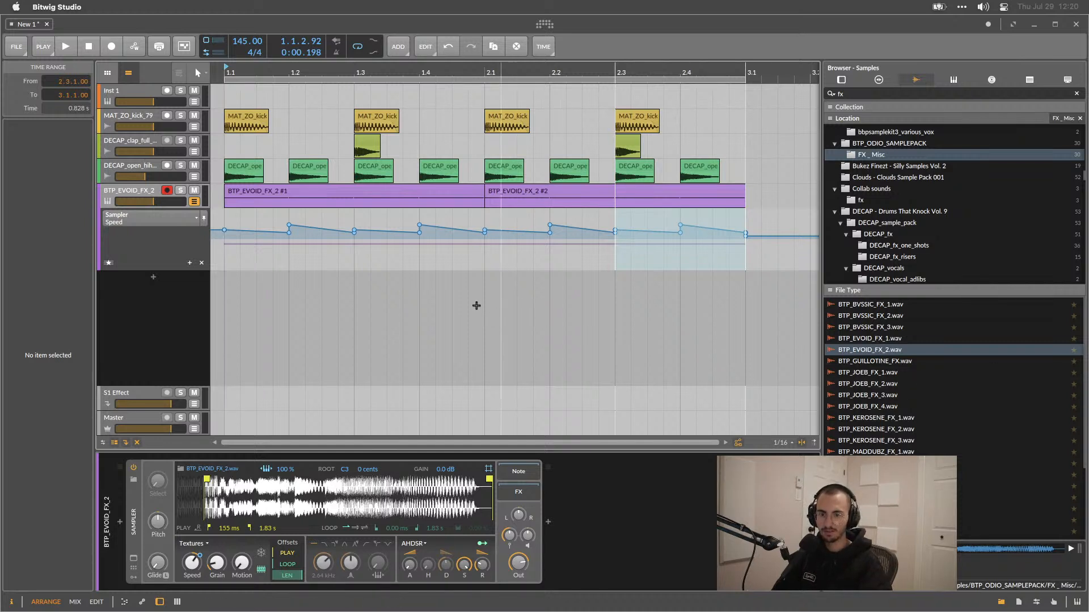
left_click(224, 253)
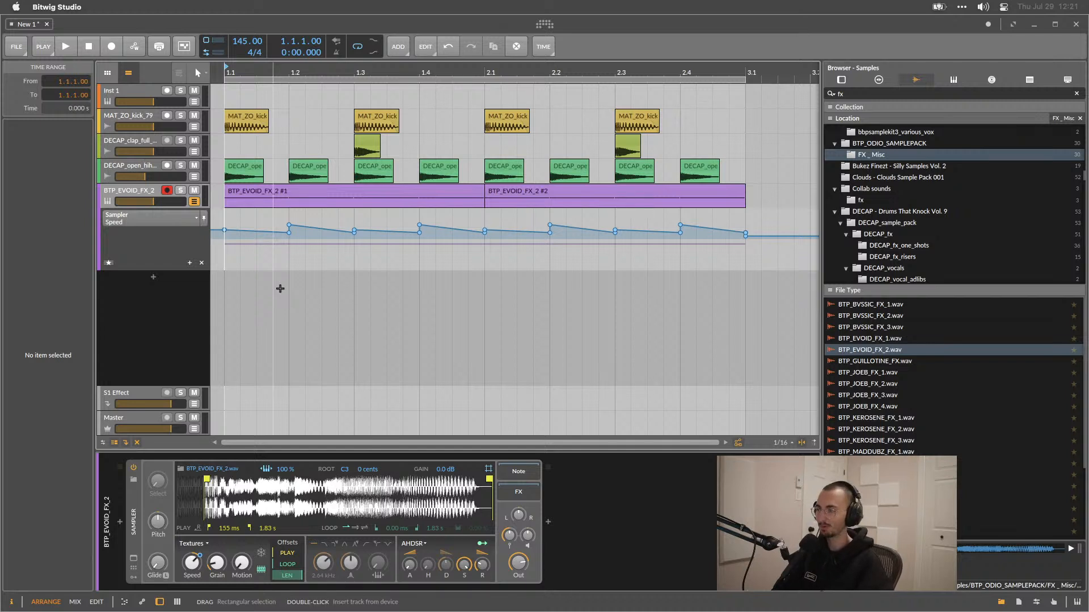
key("space")
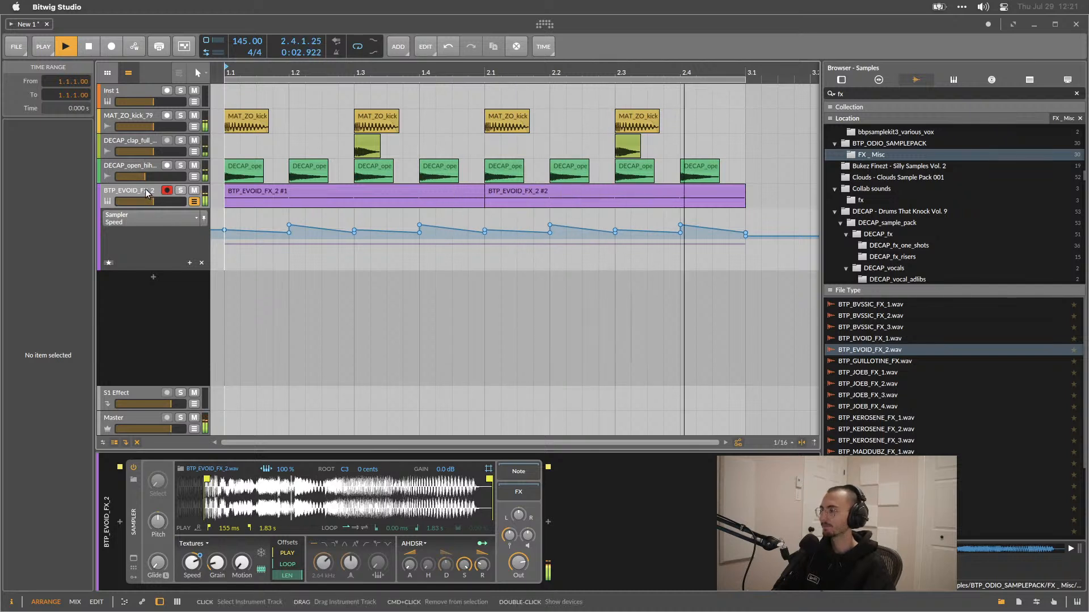
Switch the Sampler's playback mode to Cycles.
key("space")
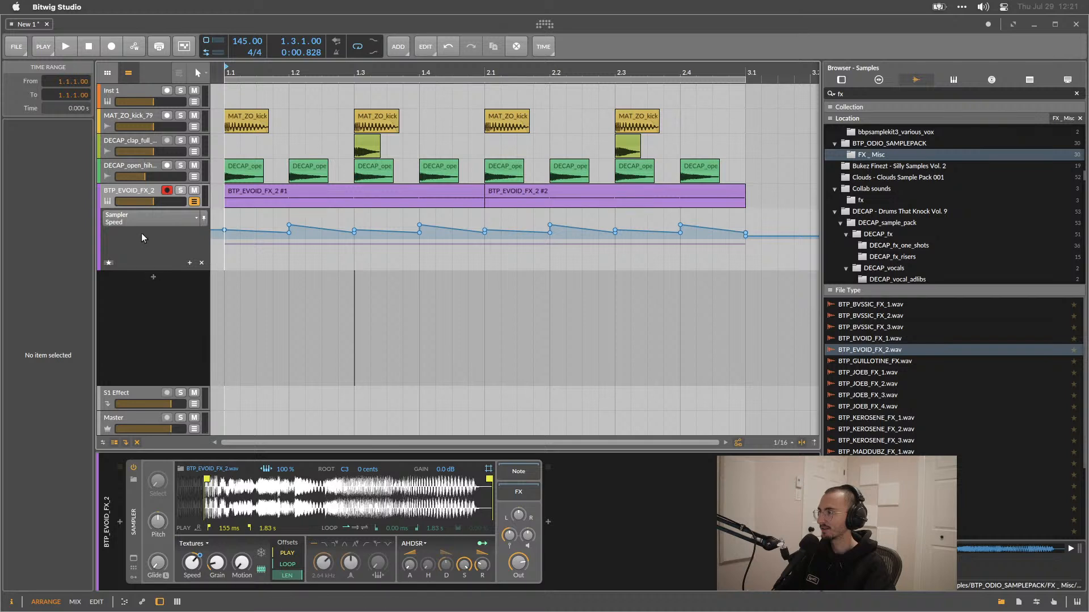
left_click(193, 543)
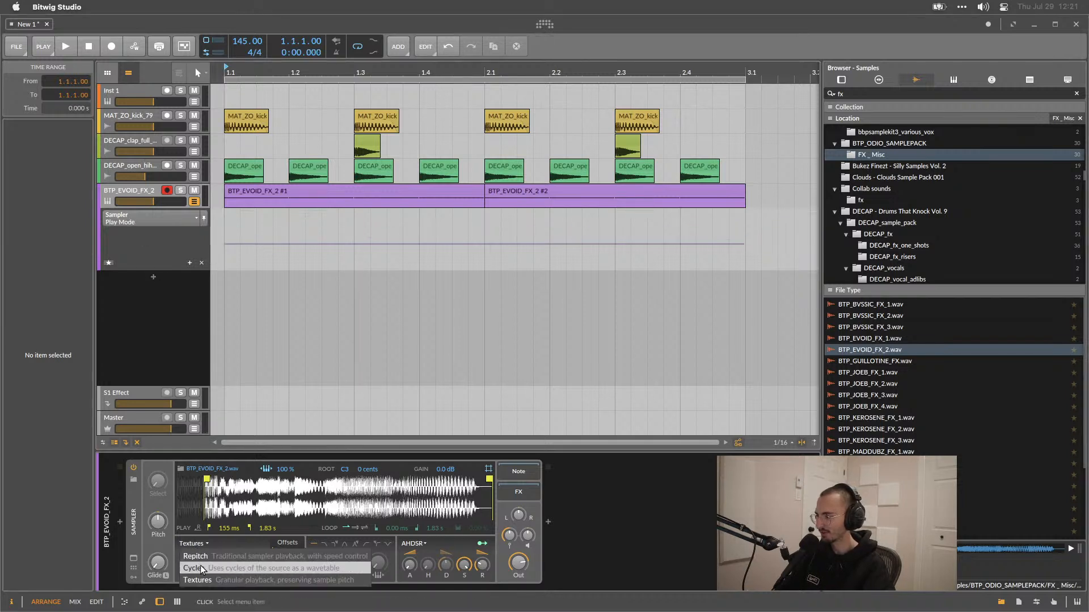
left_click(271, 569)
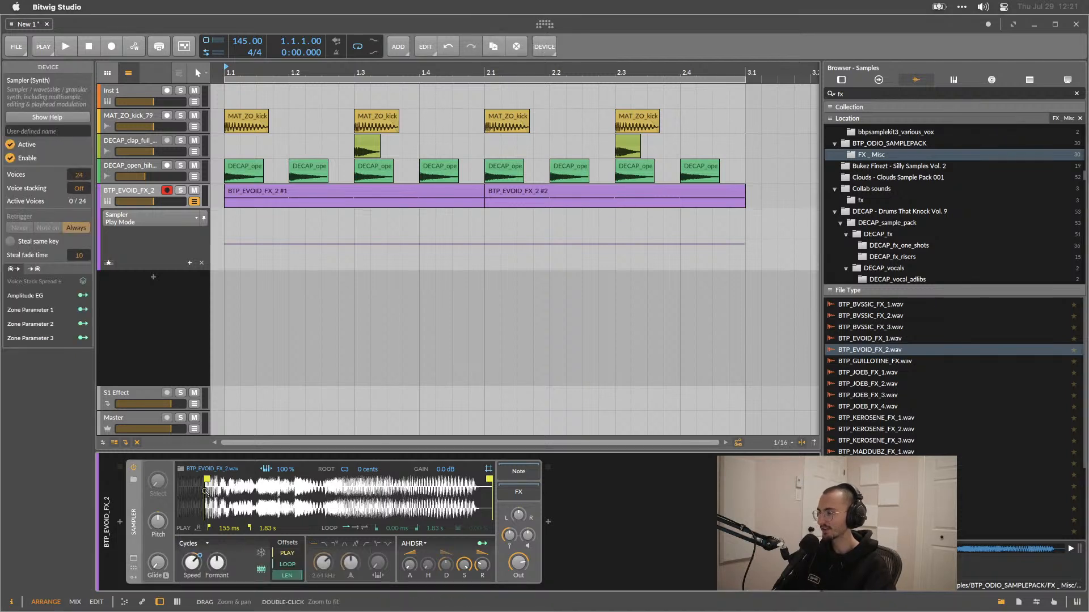
Reset the Sampler's Speed knob to its default value and raise it while auditioning the loop.
key("space")
left_click_drag(189, 564, 193, 567)
right_click(193, 567)
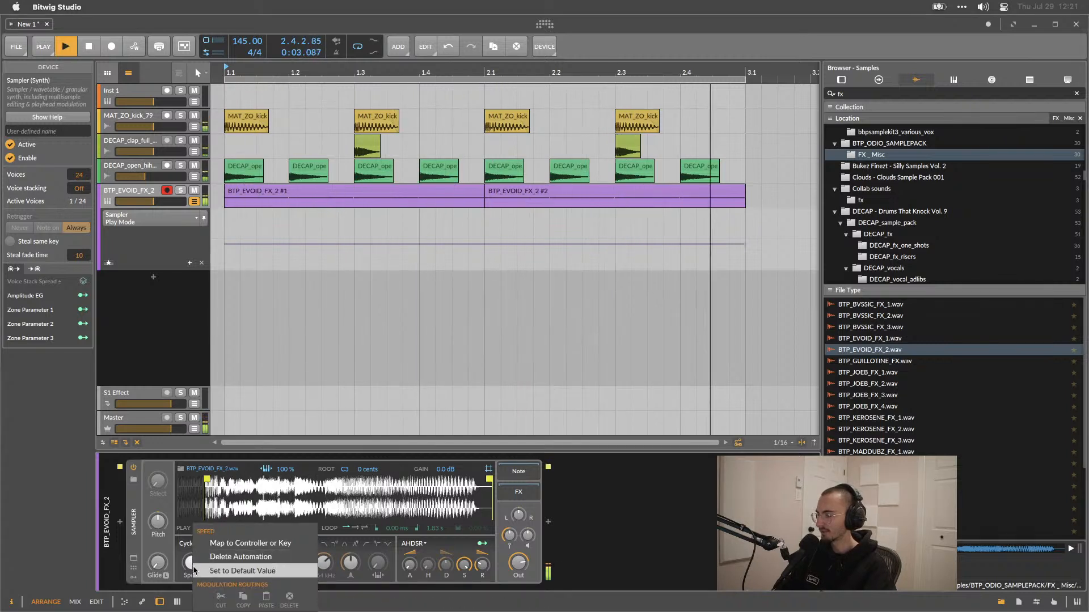
left_click(201, 568)
key("space")
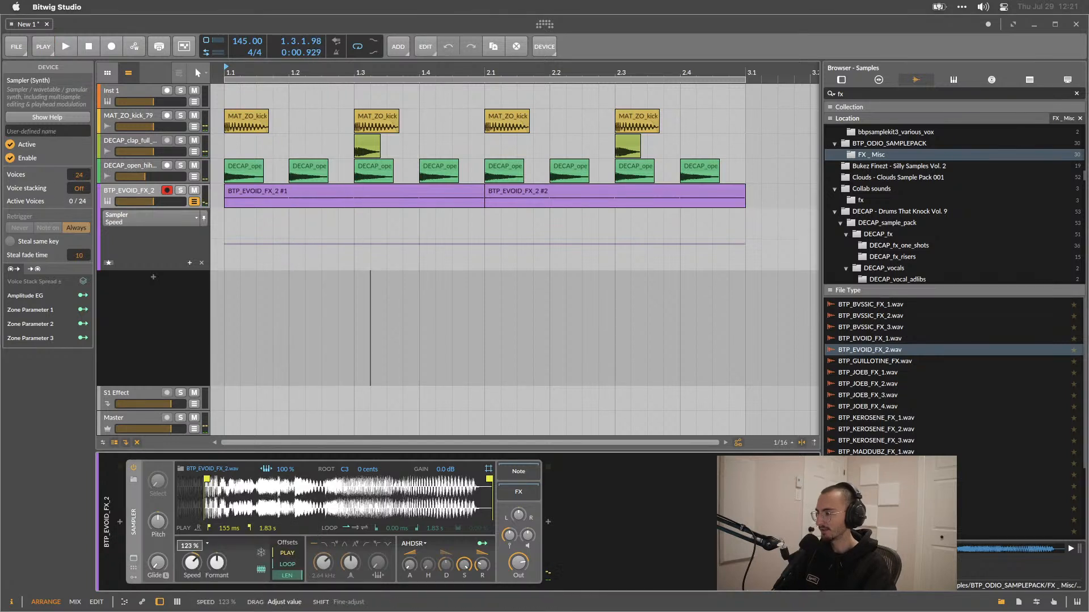
left_click_drag(193, 566, 193, 542)
key("space")
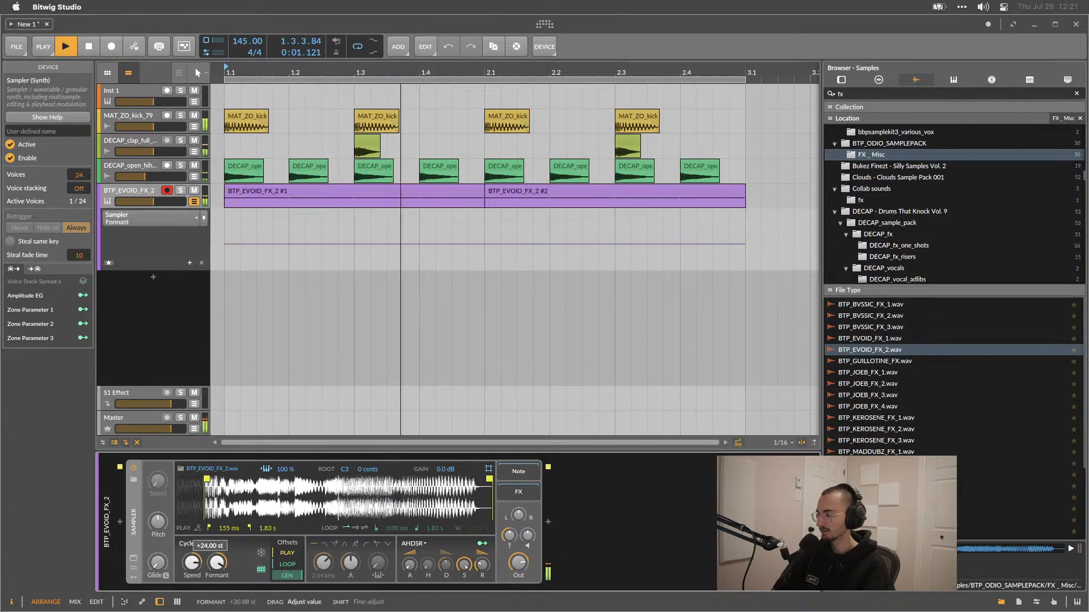
Set the Sampler's Speed to 0%.
left_click_drag(193, 566, 193, 602)
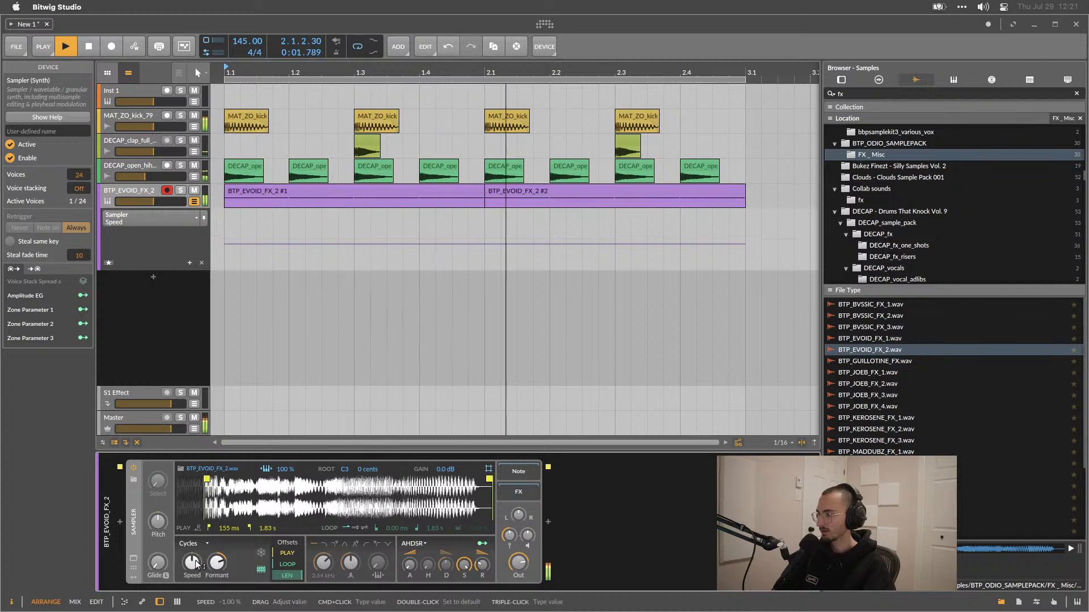
double_click(196, 564)
triple_click(195, 564)
type("00")
key("Return")
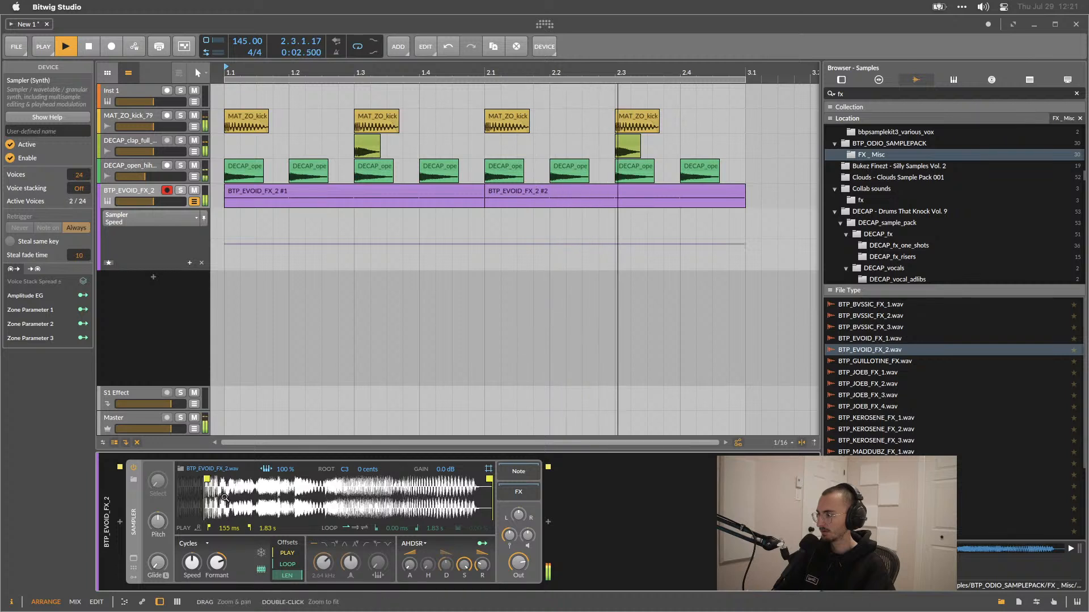
Move the sample's play start marker to about 348 ms and set Speed to 0% again.
mouse_move(206, 481)
left_mouse_down()
mouse_move(445, 488)
mouse_move(238, 482)
left_mouse_up()
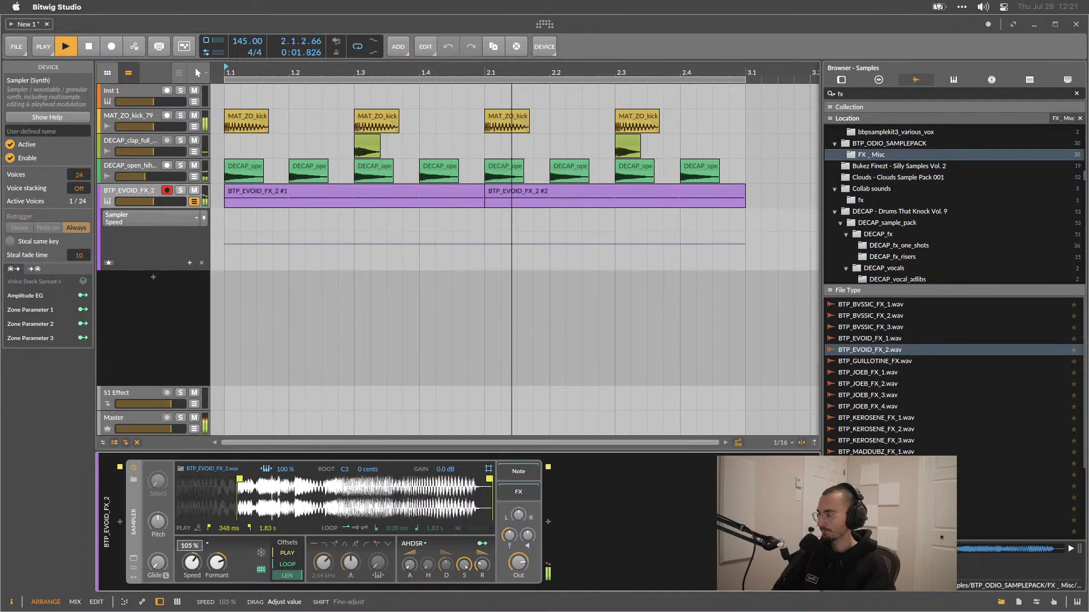
key("space")
left_click_drag(191, 566, 192, 565)
triple_click(192, 563)
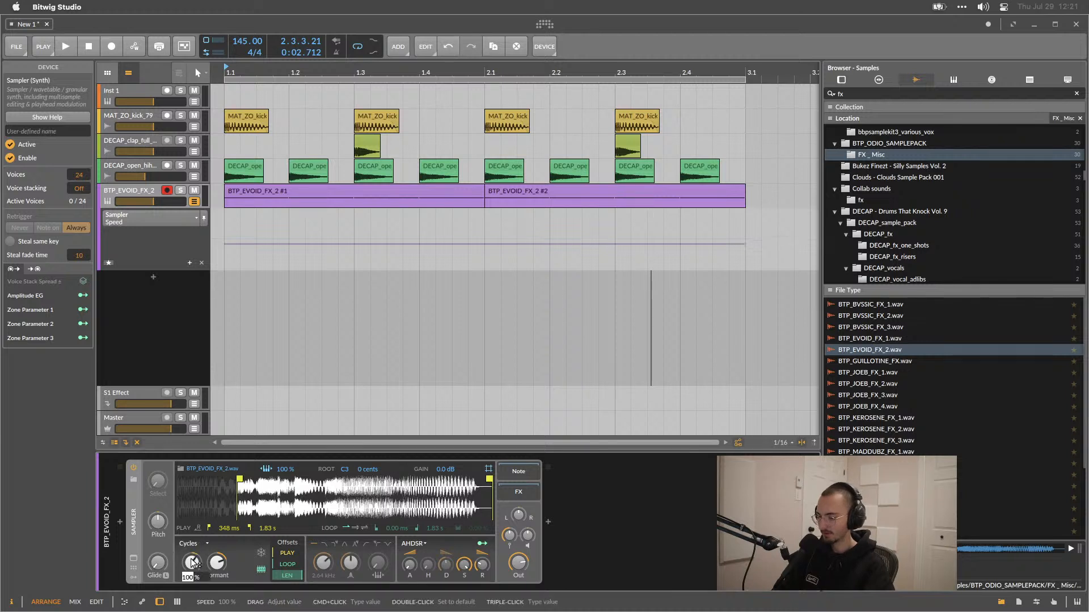
type("0")
key("Return")
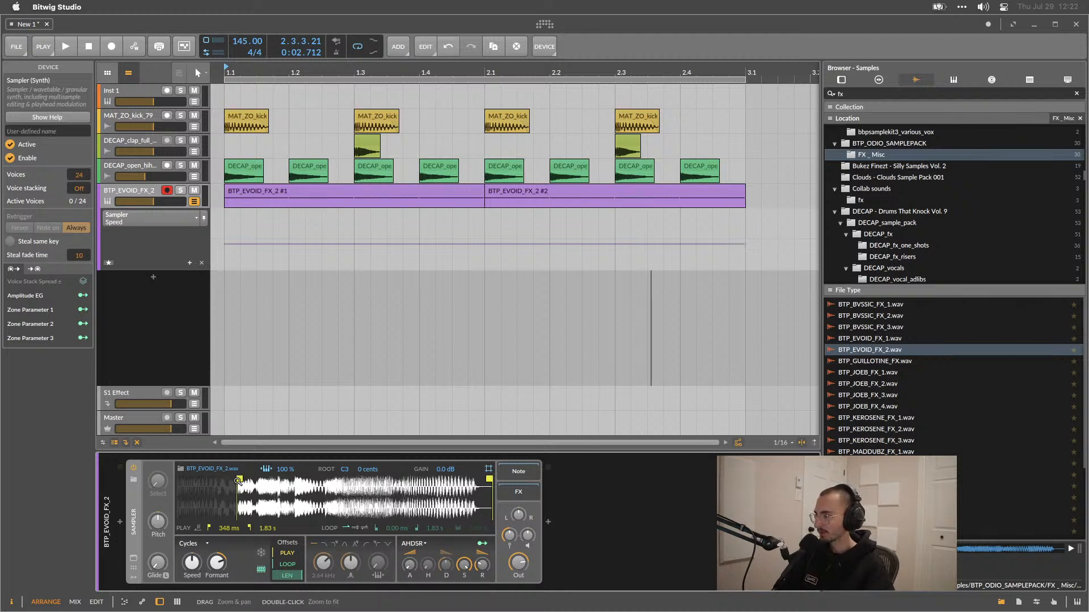
Move the play start marker further into the sample, to about 1.11 s, while auditioning.
mouse_move(237, 479)
left_mouse_down()
mouse_move(347, 487)
mouse_move(255, 490)
mouse_move(334, 495)
mouse_move(200, 512)
mouse_move(410, 493)
mouse_move(162, 510)
mouse_move(309, 504)
left_mouse_up()
key("space")
key("space")
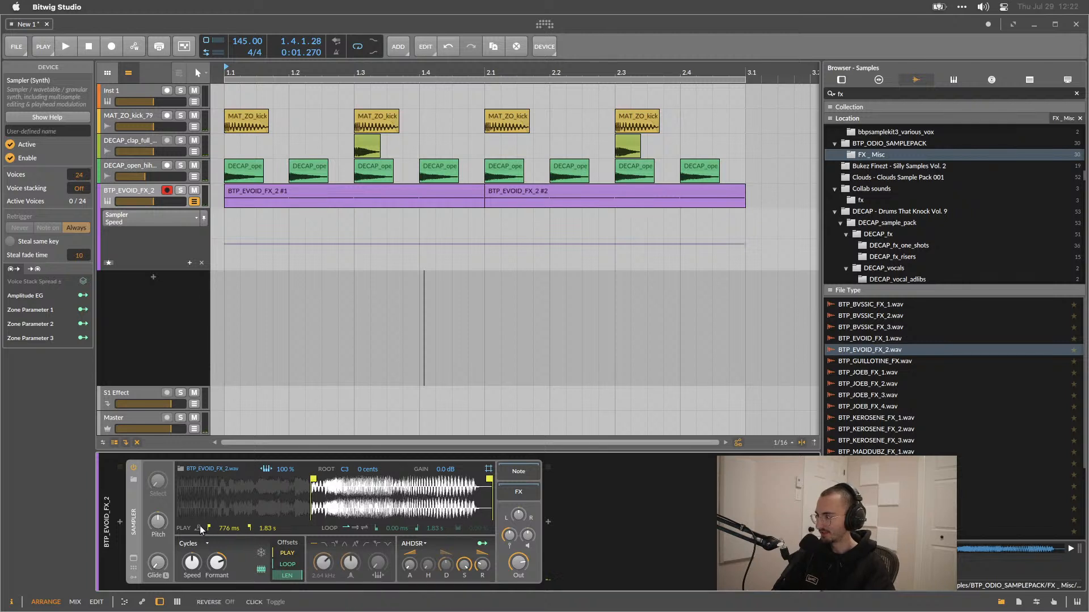
mouse_move(314, 480)
left_mouse_down()
mouse_move(406, 491)
mouse_move(214, 491)
mouse_move(432, 497)
mouse_move(278, 497)
mouse_move(365, 502)
mouse_move(356, 504)
mouse_move(291, 497)
mouse_move(373, 502)
mouse_move(370, 489)
left_mouse_up()
key("space")
key("space")
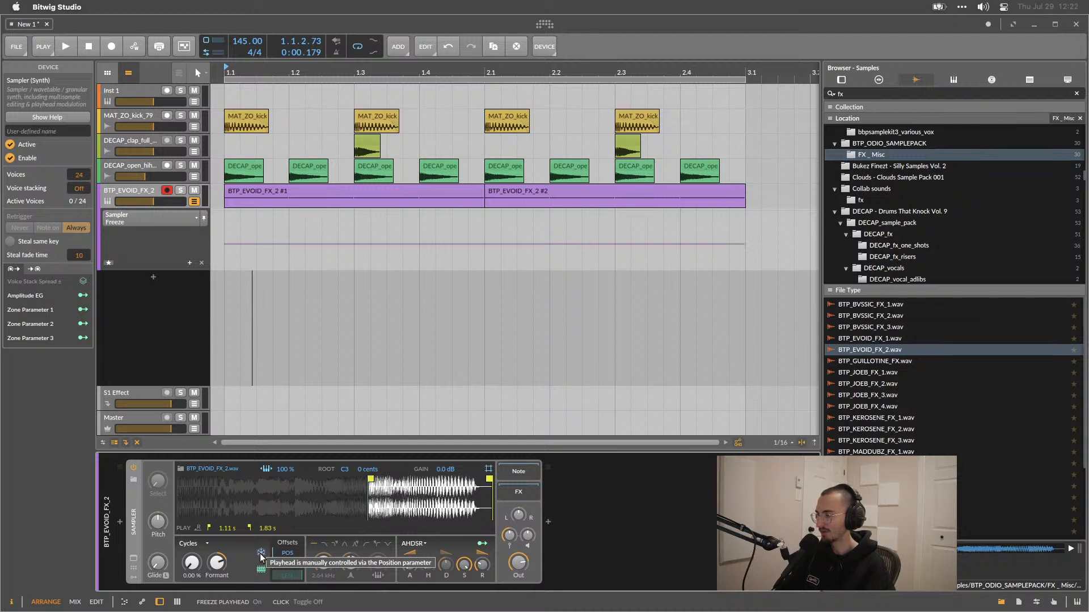
Enable Freeze Playhead, move the play start marker back to the sample's beginning, and set the playhead position to about 67%.
left_click(262, 552)
key("space")
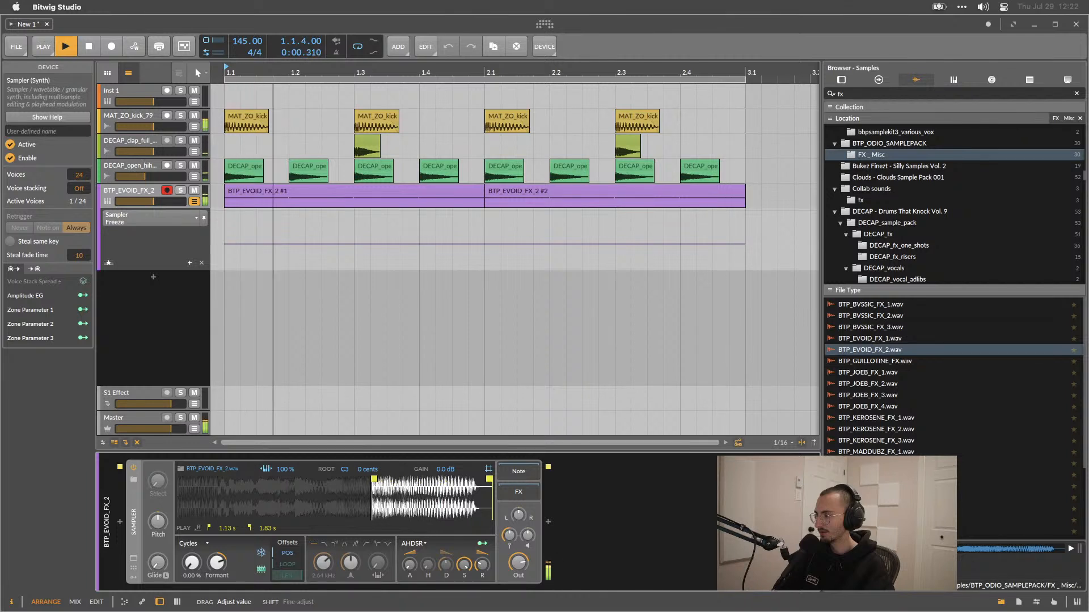
key("space")
left_click_drag(287, 550, 287, 555)
mouse_move(191, 562)
left_mouse_down()
mouse_move(191, 573)
mouse_move(191, 563)
left_mouse_up()
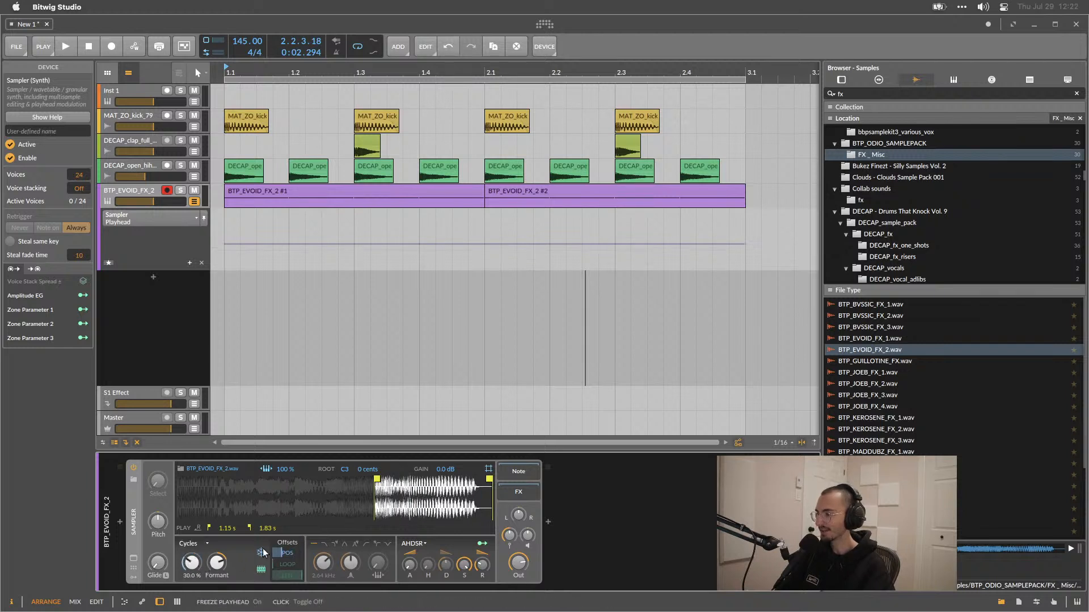
left_click_drag(307, 483, 175, 489)
mouse_move(191, 563)
left_mouse_down()
mouse_move(190, 553)
mouse_move(193, 595)
mouse_move(193, 561)
left_mouse_up()
key("space")
key("space")
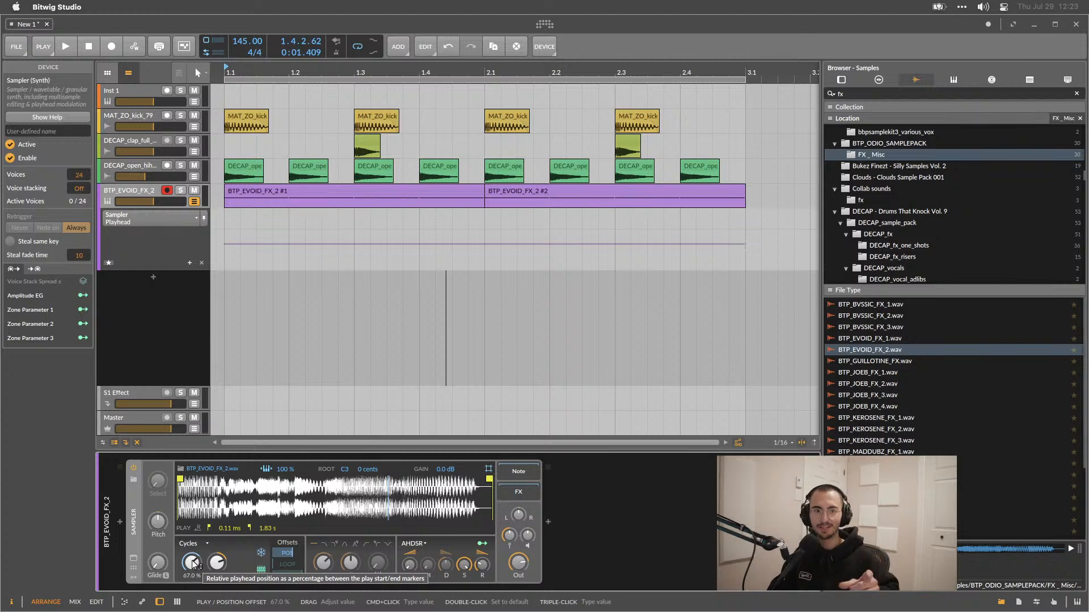
Show the Sampler's modulators and insert an XY modulator.
left_click(134, 579)
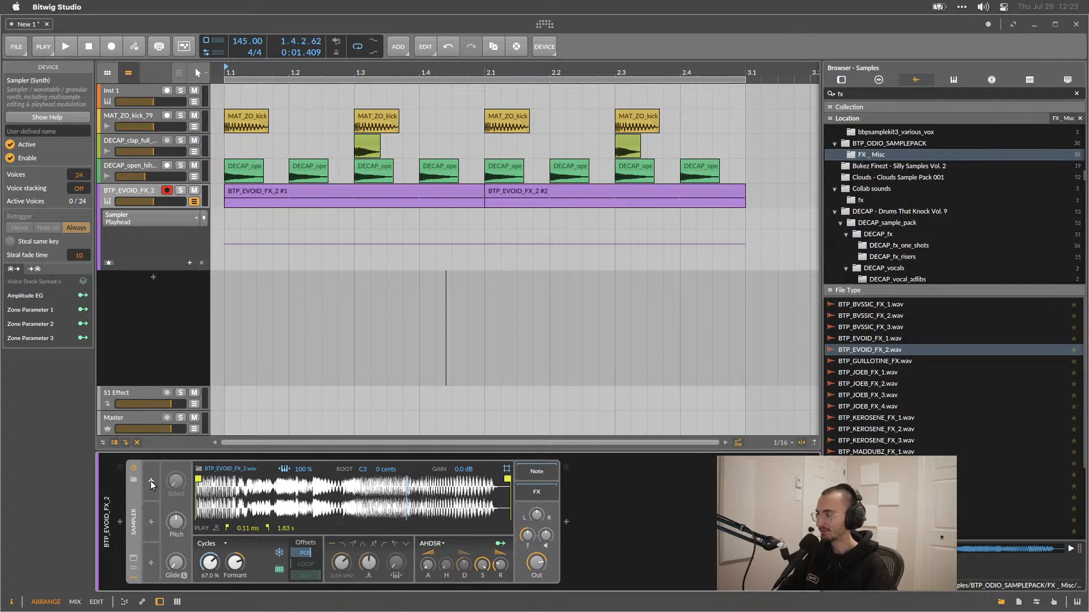
left_click(151, 482)
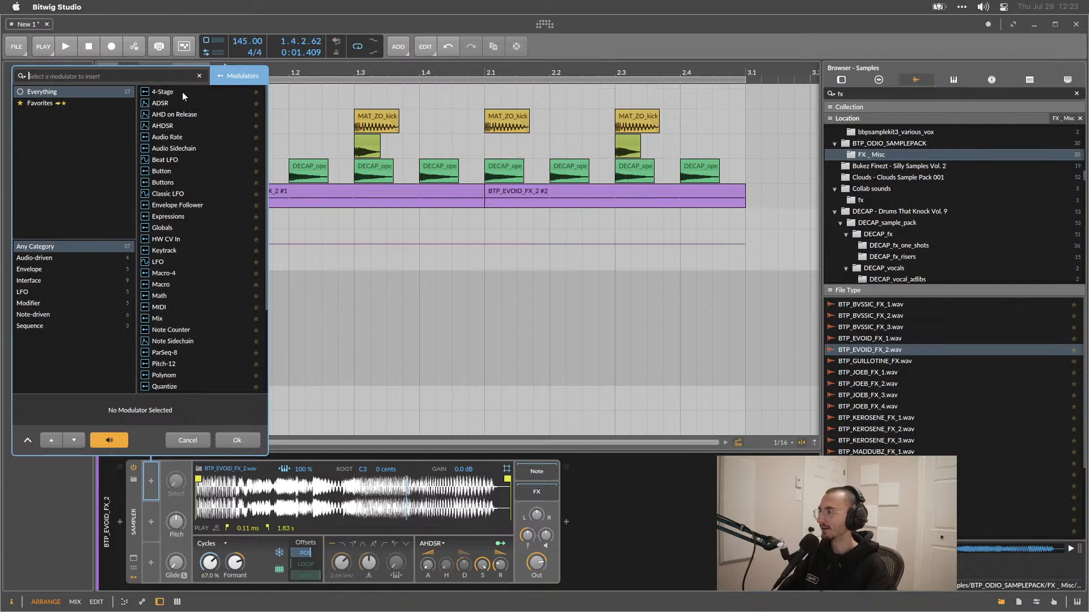
scroll(154, 239, "down", 5)
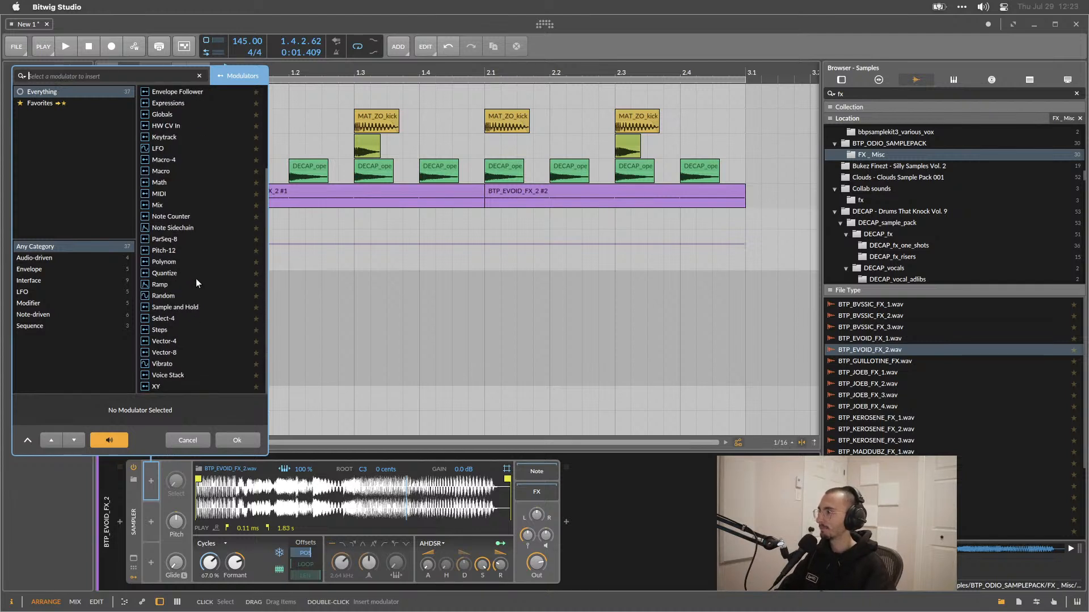
double_click(159, 386)
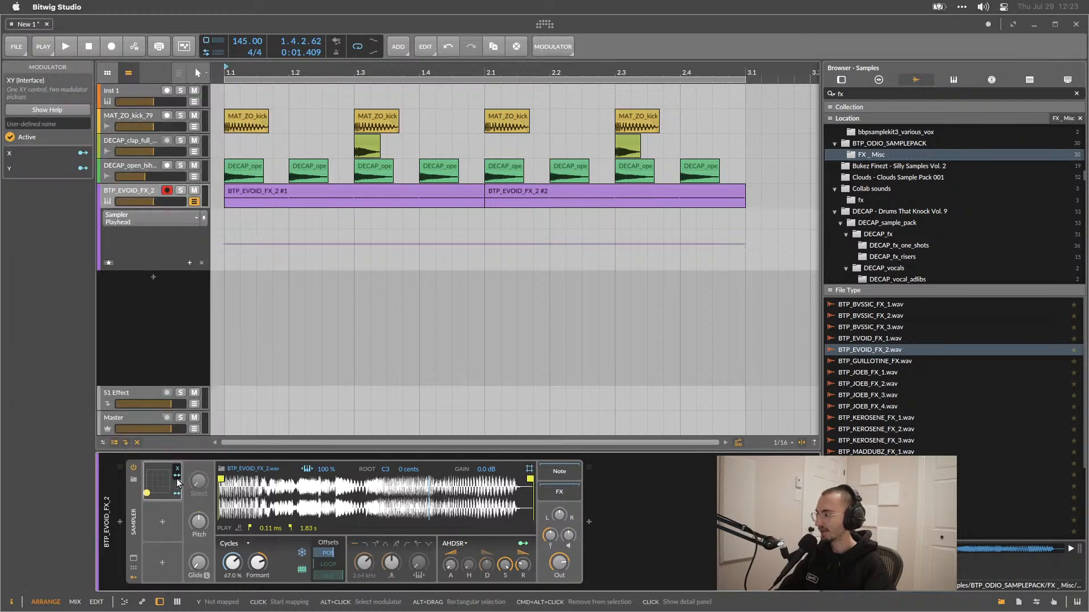
Map the XY modulator's X to Playhead by +1.000 and Y to Formant by +48.00, resetting Playhead to 0%.
left_click(179, 485)
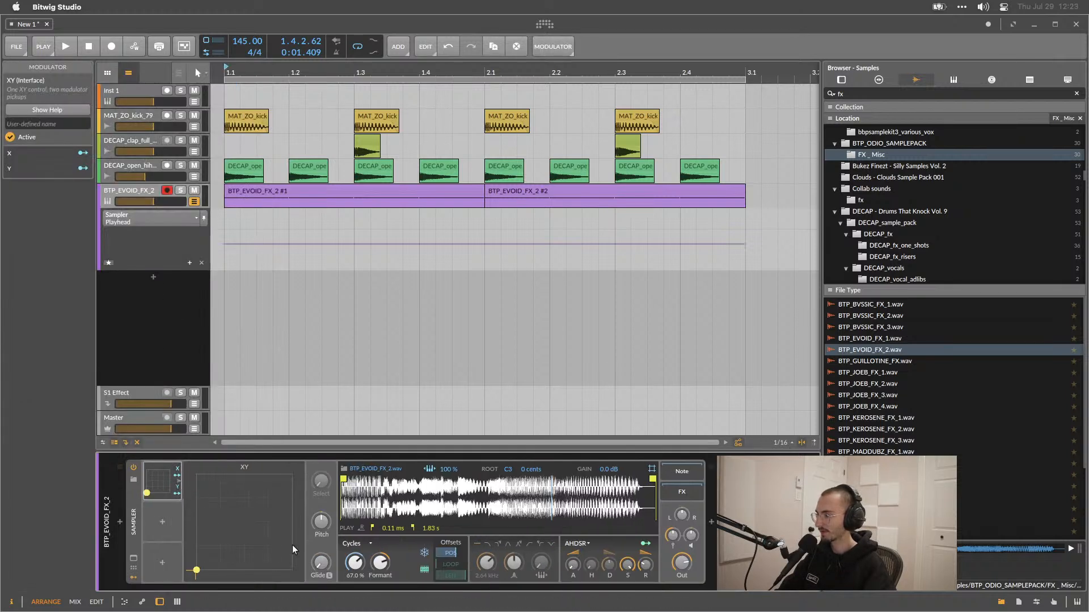
left_click(177, 475)
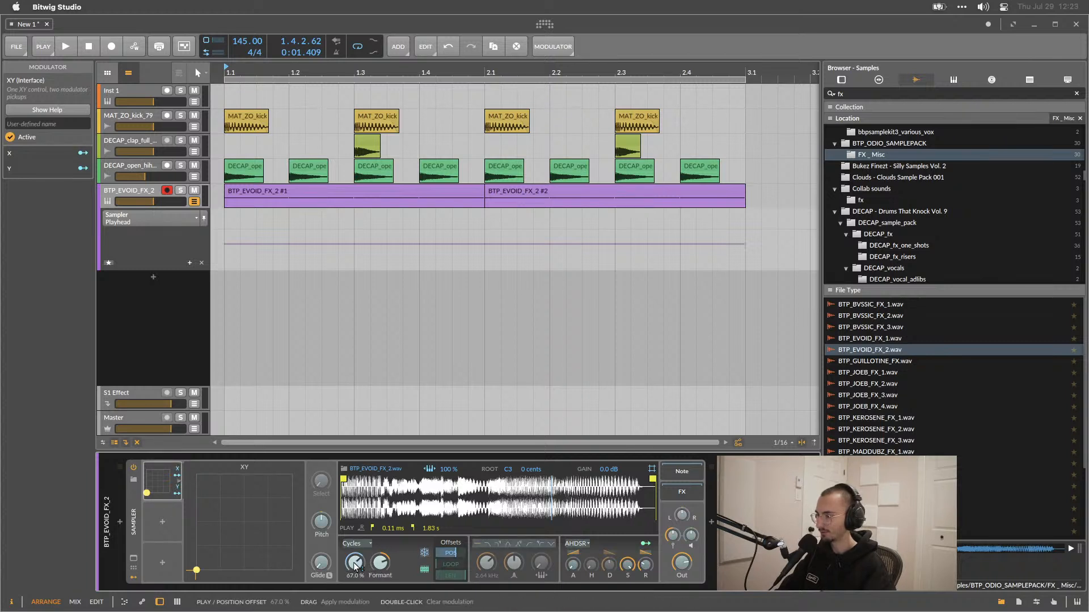
left_click_drag(354, 563, 355, 499)
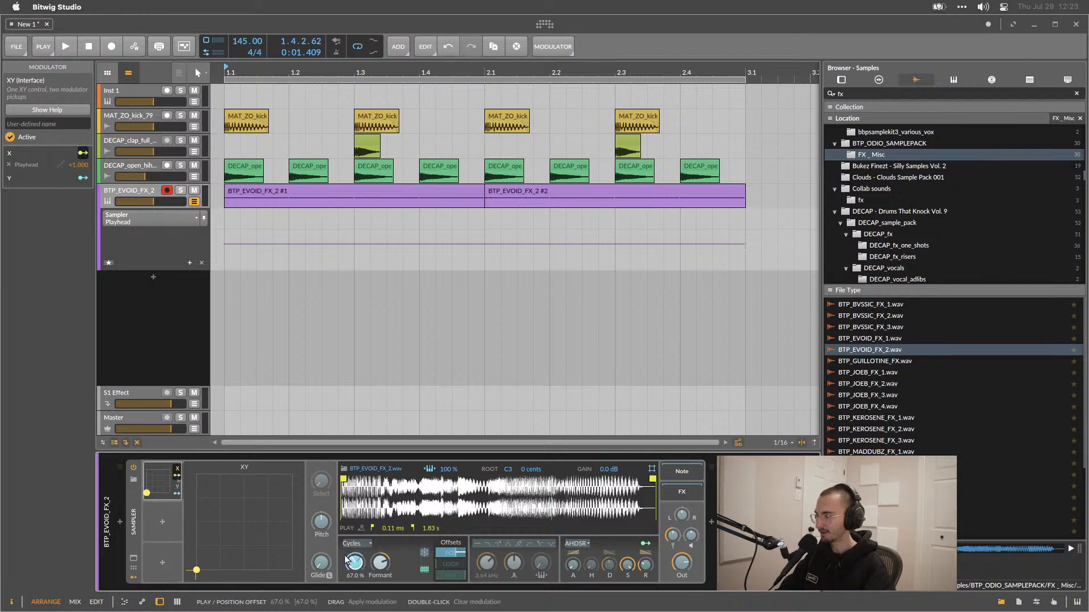
left_click(176, 493)
left_click_drag(380, 562, 380, 545)
left_click(177, 494)
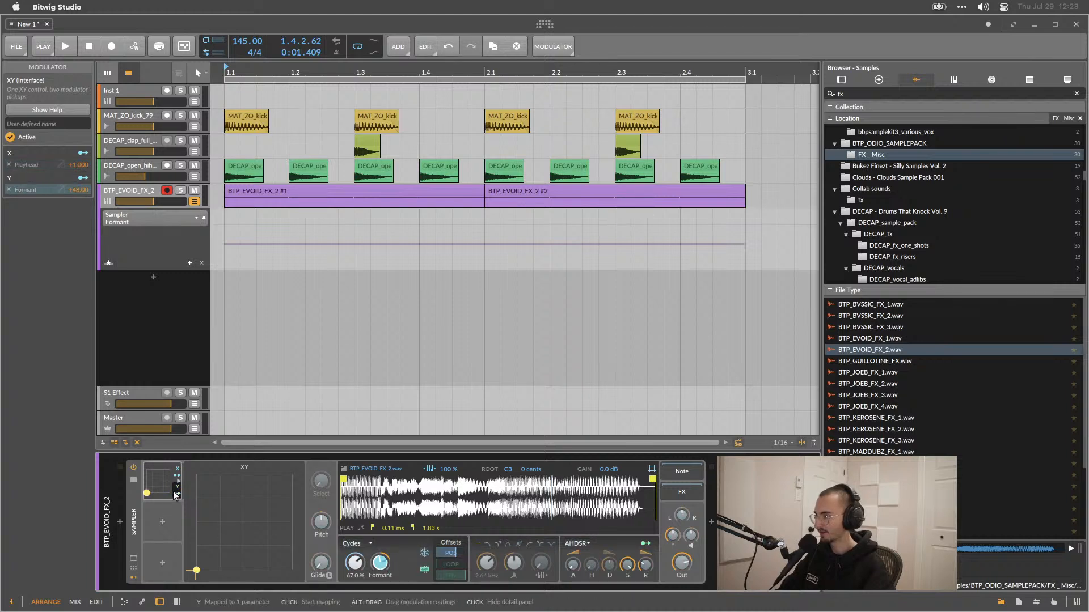
double_click(362, 563)
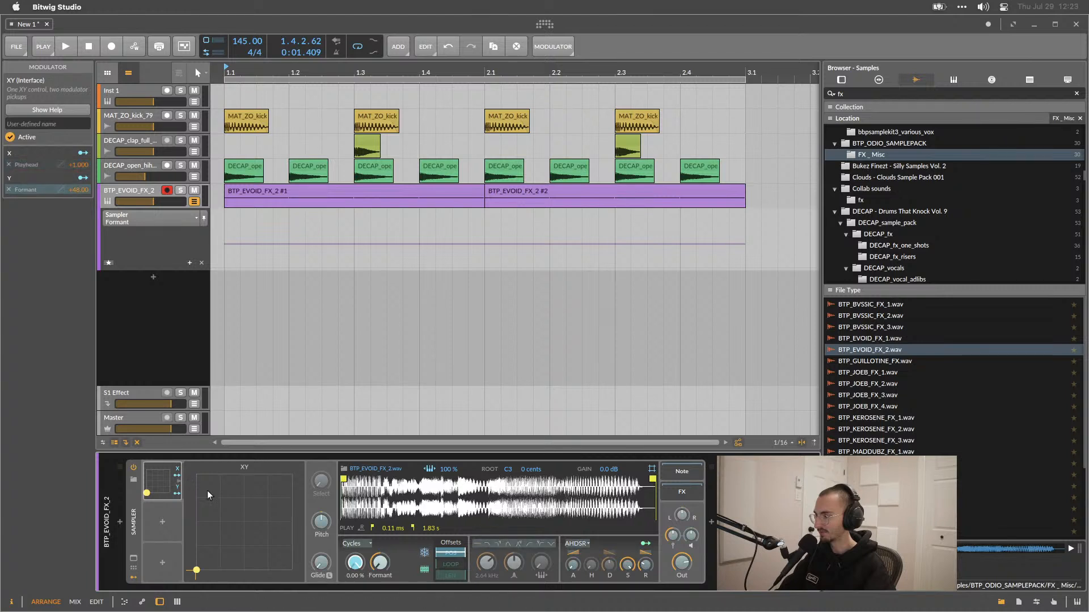
left_click_drag(177, 476, 356, 562)
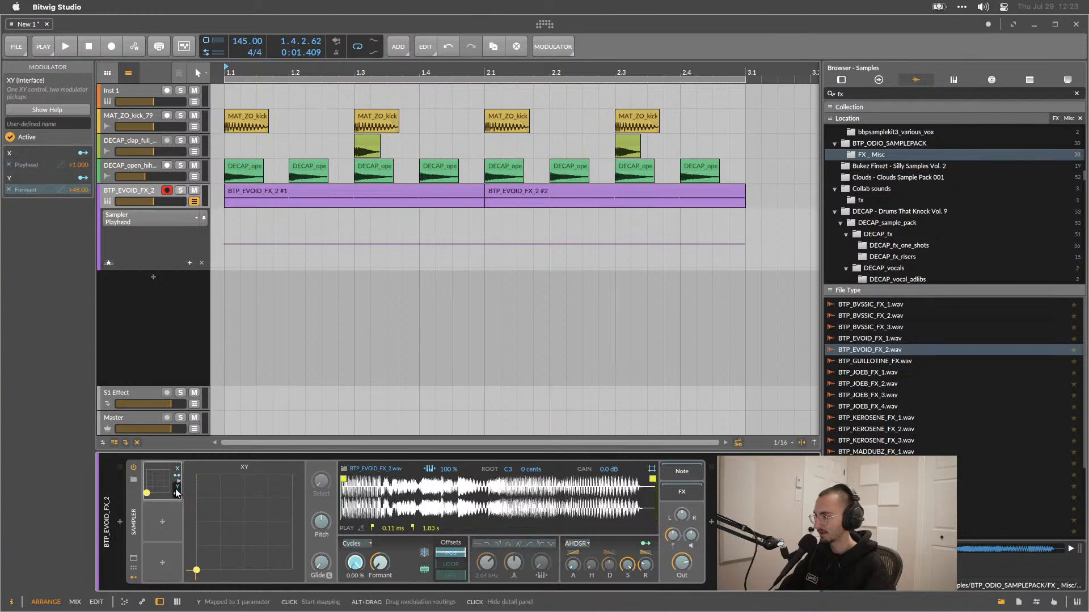
left_click(373, 563)
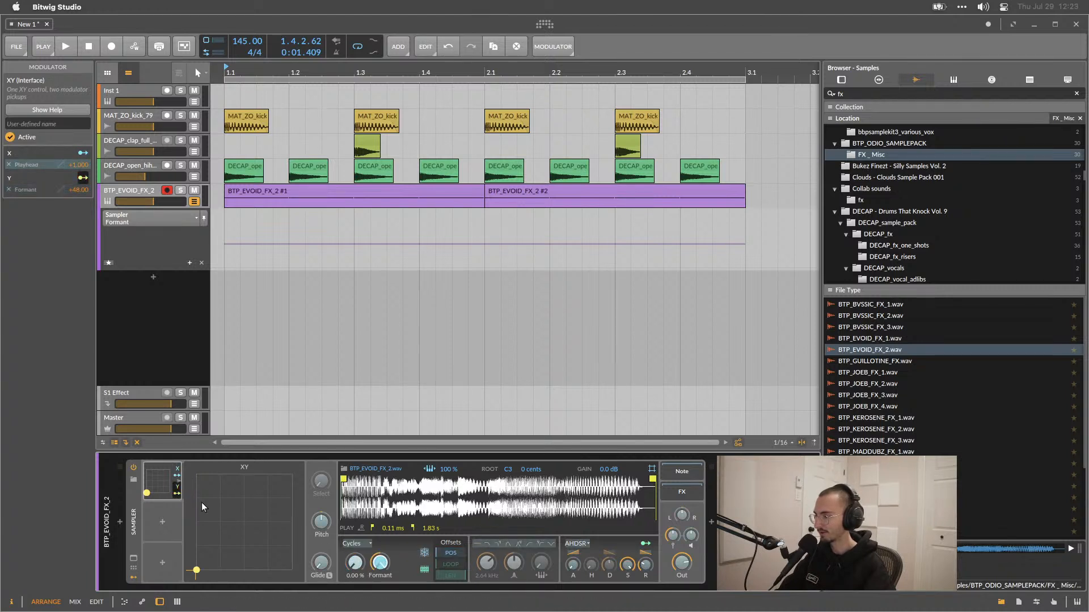
left_click(177, 476)
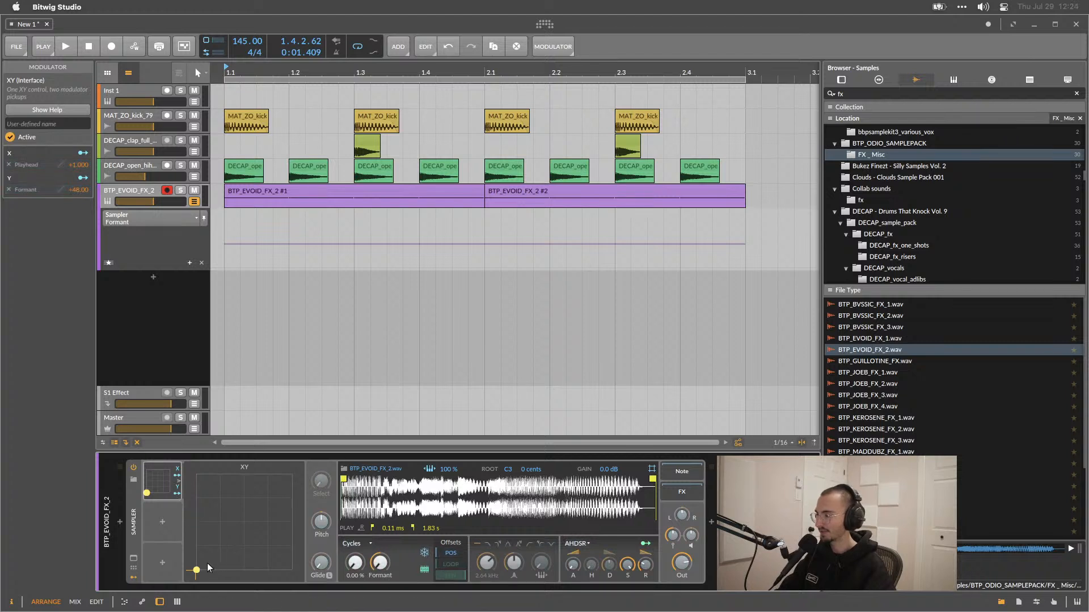
Move the XY pad's point around while playing back the beat.
left_click_drag(197, 570, 262, 538)
key("space")
key("space")
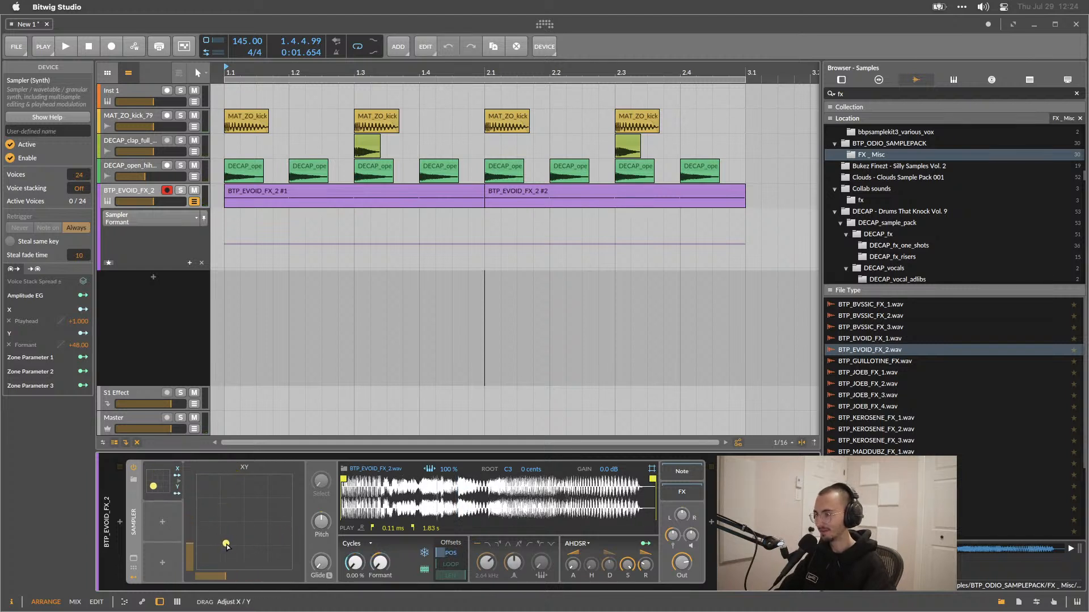
key("space")
left_click_drag(271, 545, 264, 483)
key("space")
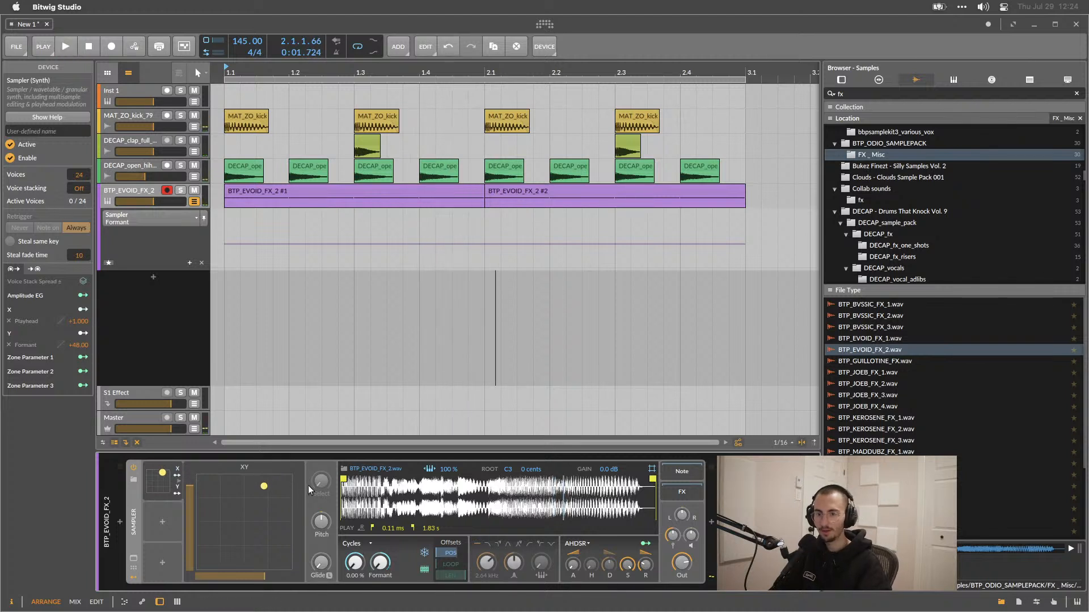
key("space")
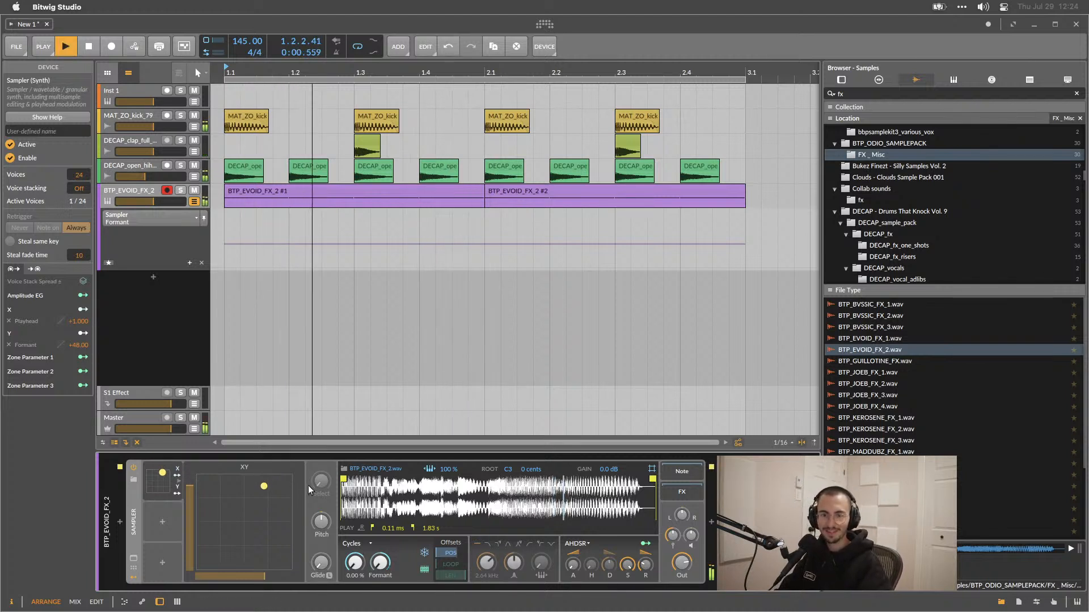
key("space")
left_click_drag(260, 492, 268, 502)
key("space")
left_click_drag(275, 543, 218, 516)
key("space")
Solo the Sampler track and reposition the XY pad's point while playing.
left_click(181, 191)
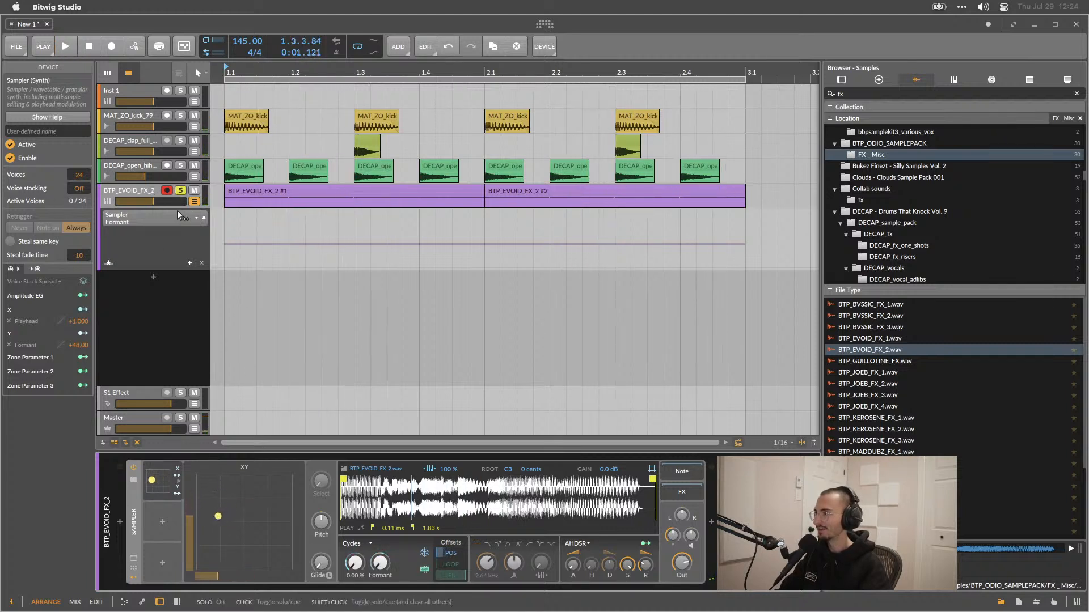
left_click_drag(218, 517, 255, 501)
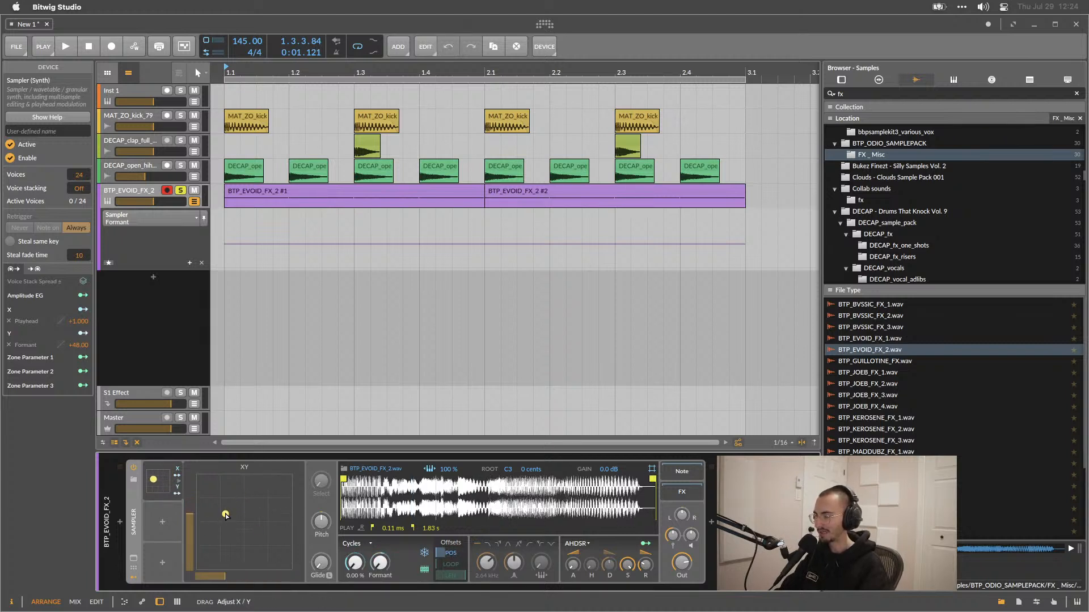
left_click_drag(238, 512, 217, 502)
key("space")
key("space")
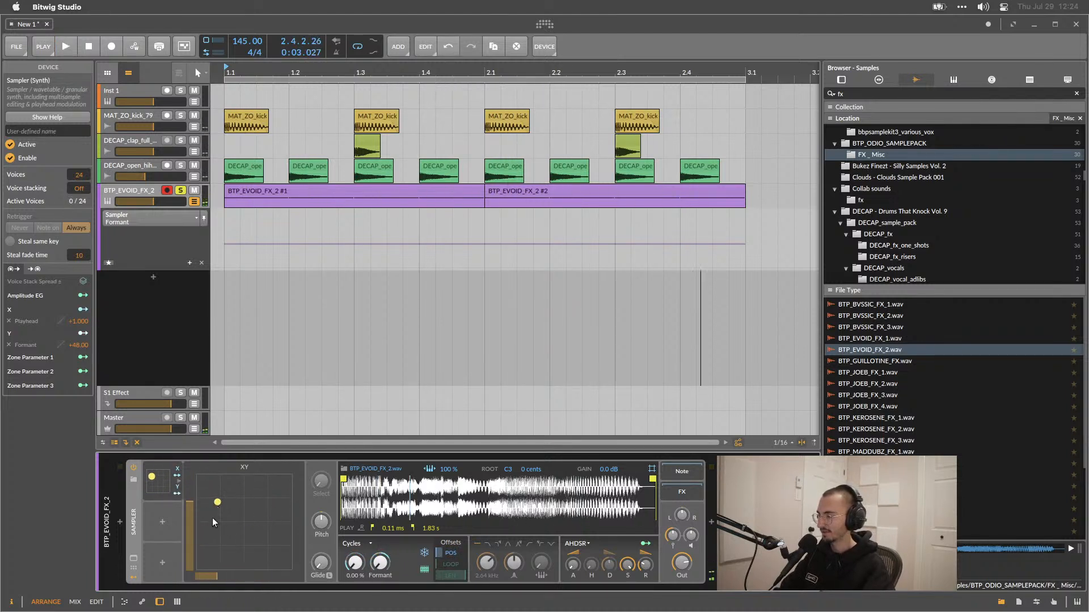
Add a new audio track below the Sampler track.
left_click(153, 278)
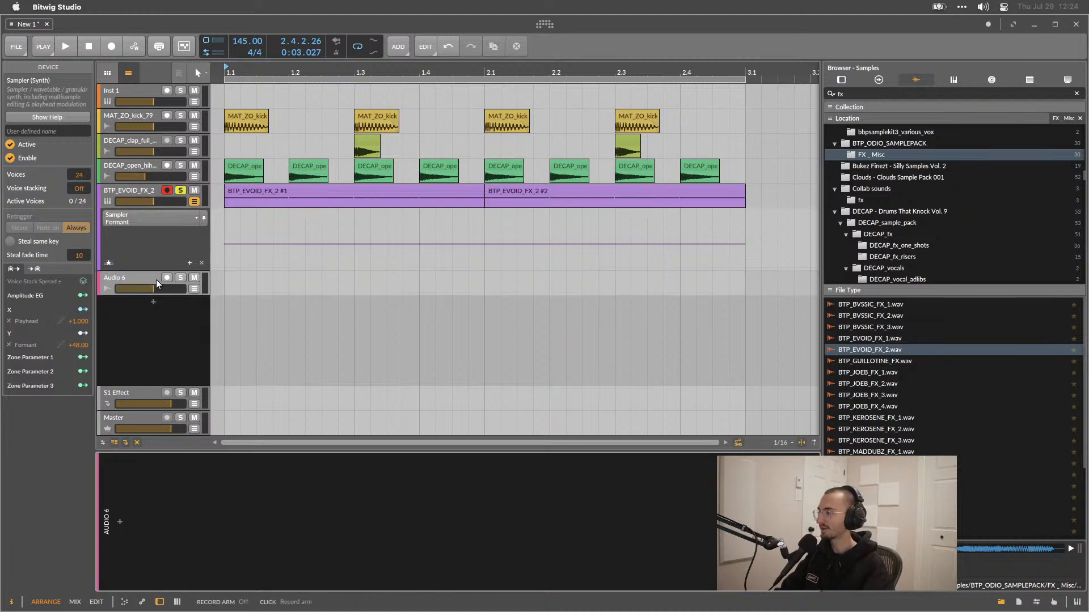
Show the tracks' I/O routing and set Audio 6's input to BTP_EVOID_FX_2 (POST).
left_click(104, 442)
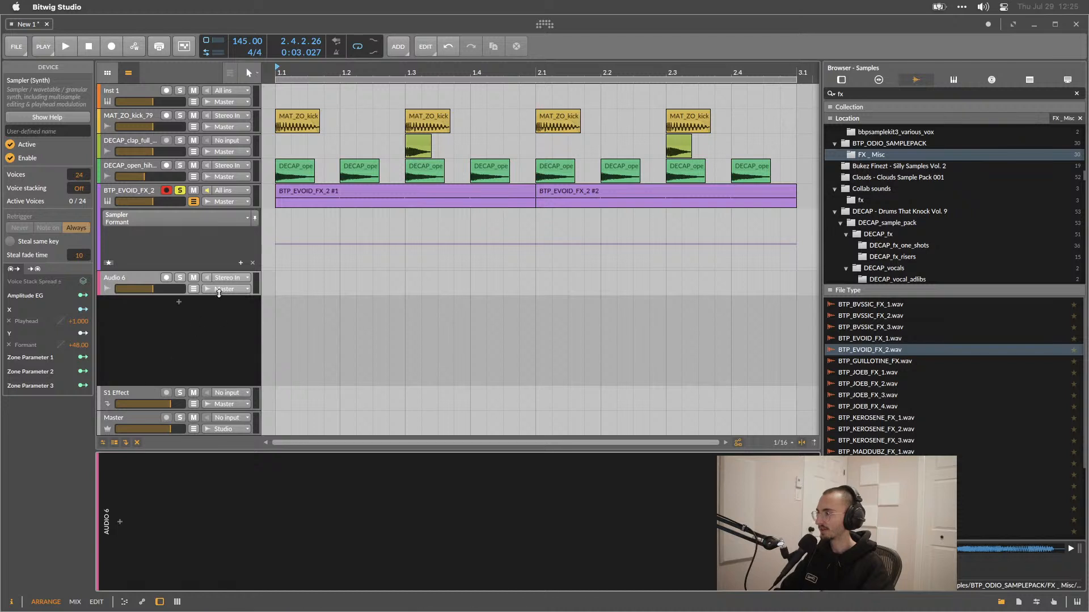
left_click(229, 278)
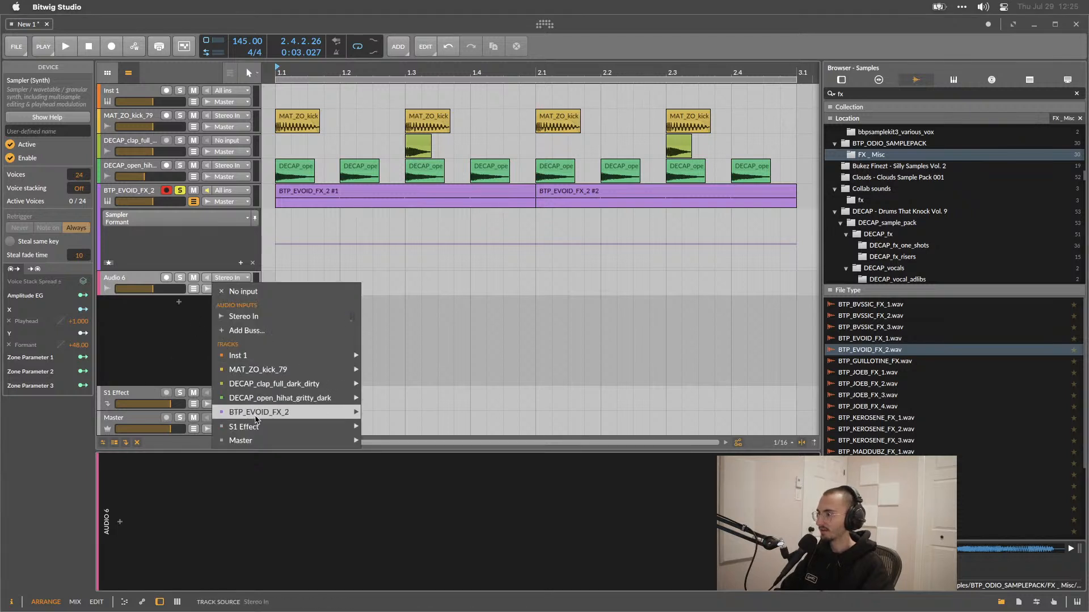
mouse_move(256, 418)
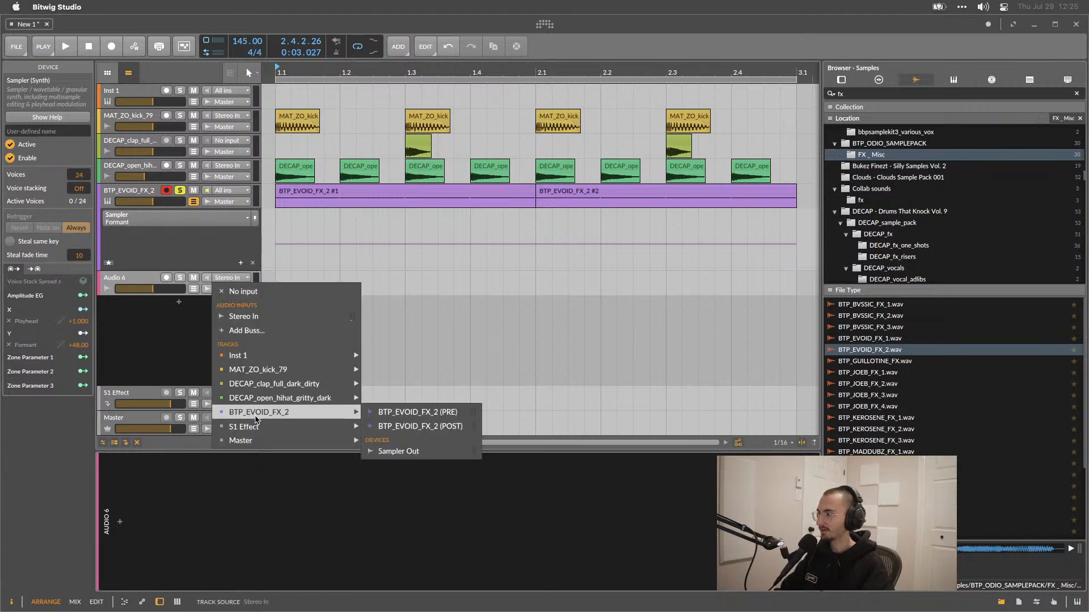
left_click(396, 427)
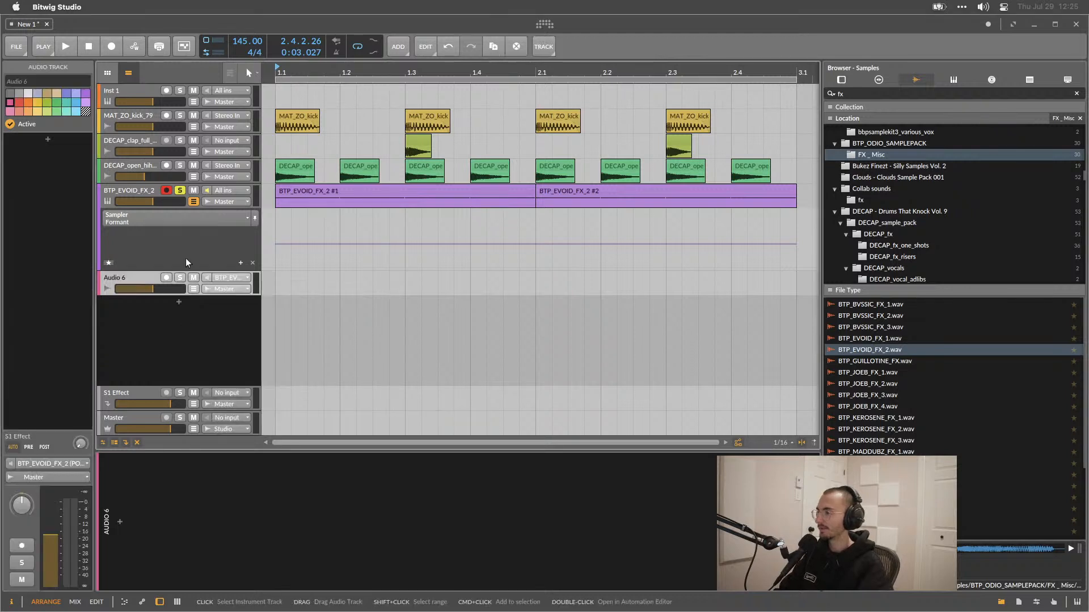
Arm Audio 6 and record the Sampler track's output into it while moving the XY pad's point.
left_click(166, 278)
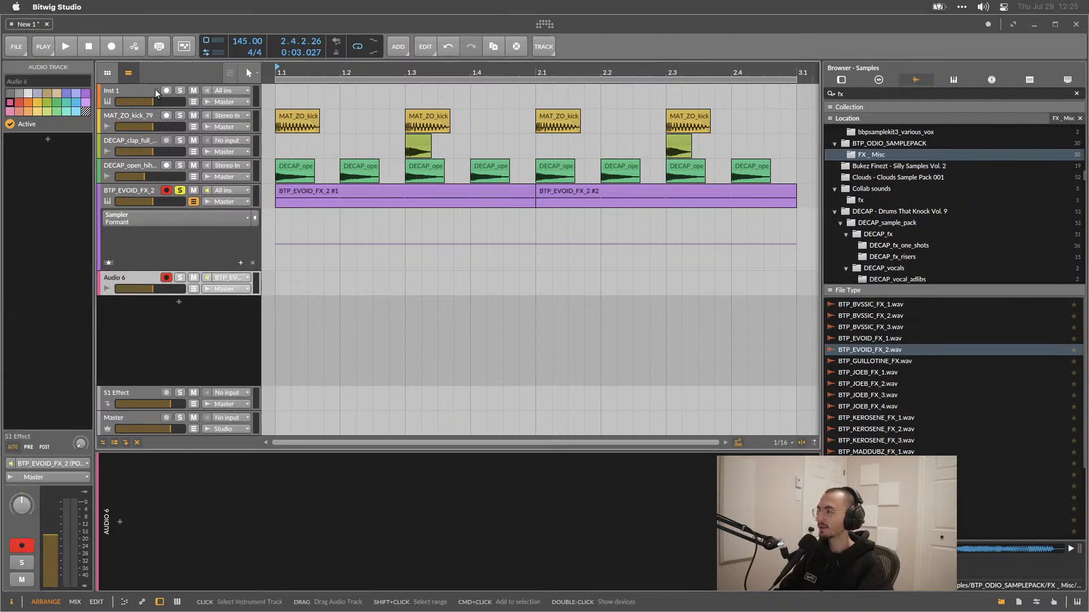
left_click(109, 49)
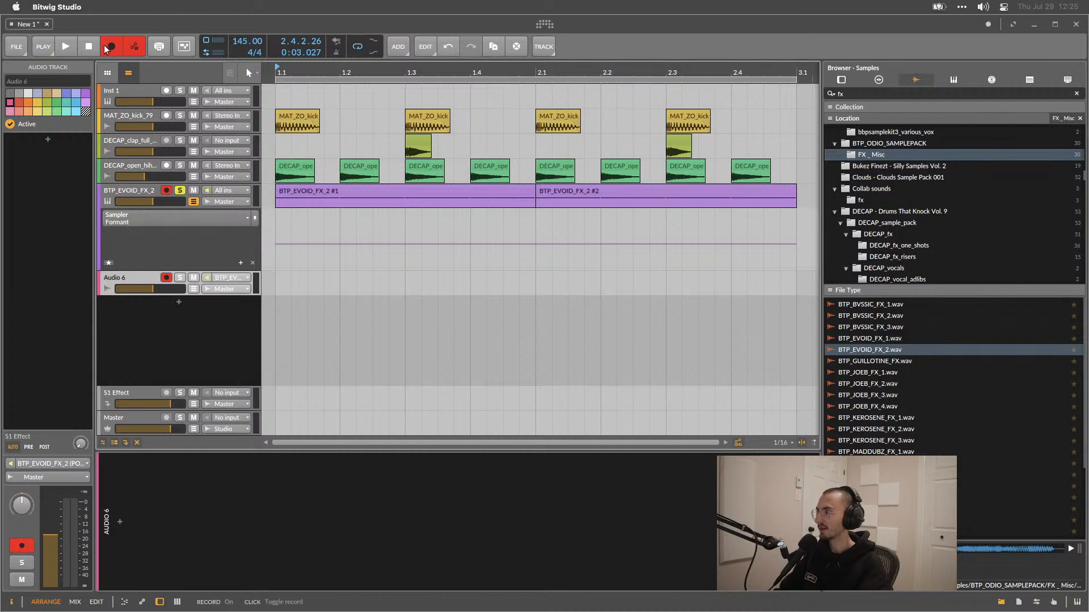
left_click(69, 46)
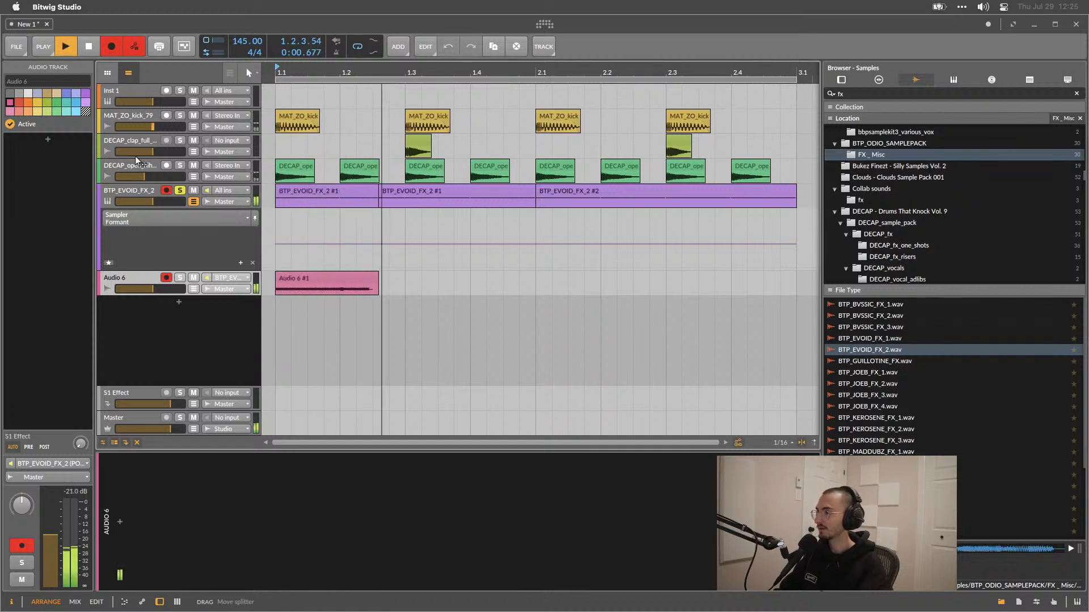
left_click(145, 192)
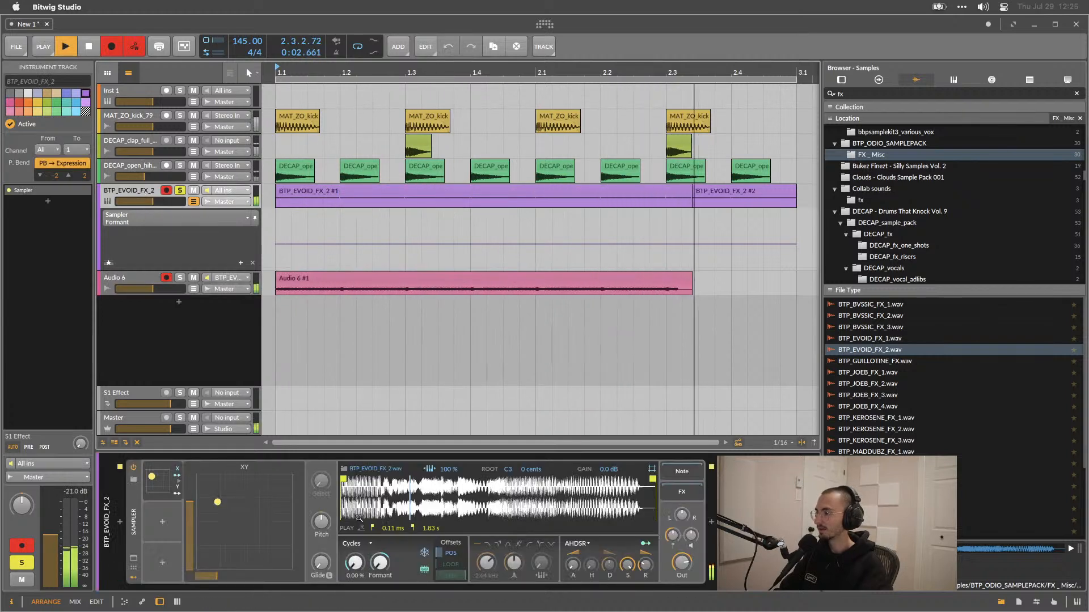
left_click_drag(217, 502, 259, 546)
key("space")
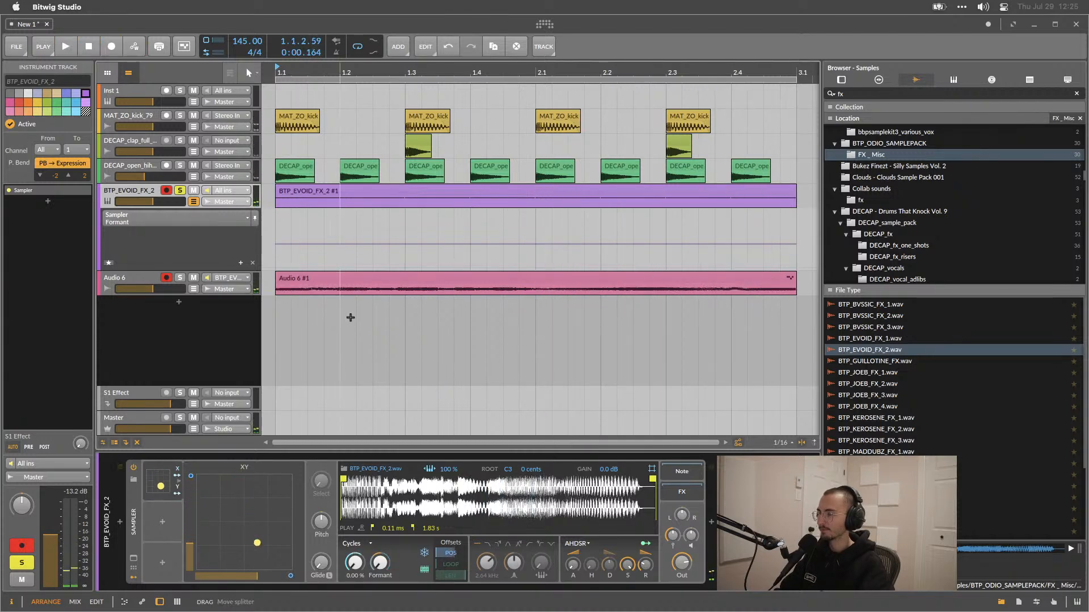
Open the recorded Audio 6 clip in the detail editor and make its full recorded audio visible.
double_click(353, 277)
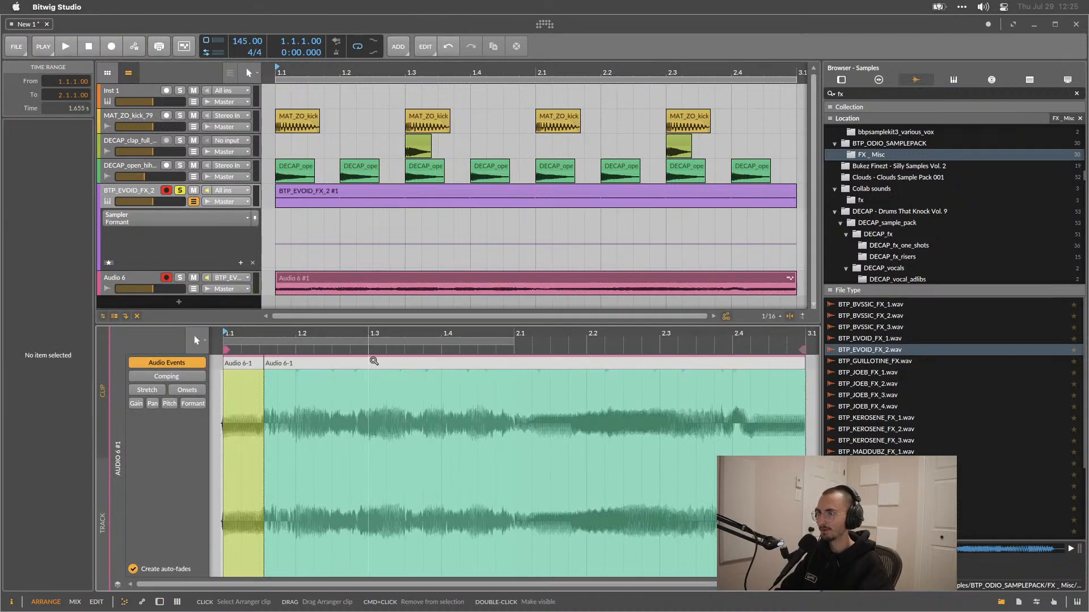
scroll(364, 439, "right", 2)
scroll(364, 439, "left", 8)
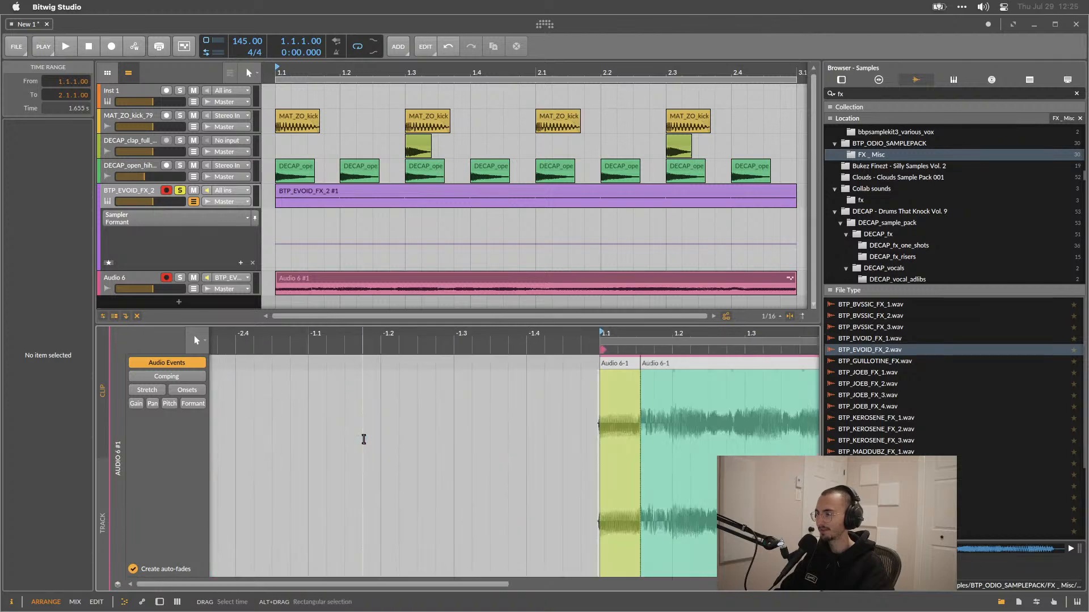
scroll(478, 421, "right", 8)
scroll(478, 421, "left", 3)
double_click(319, 363)
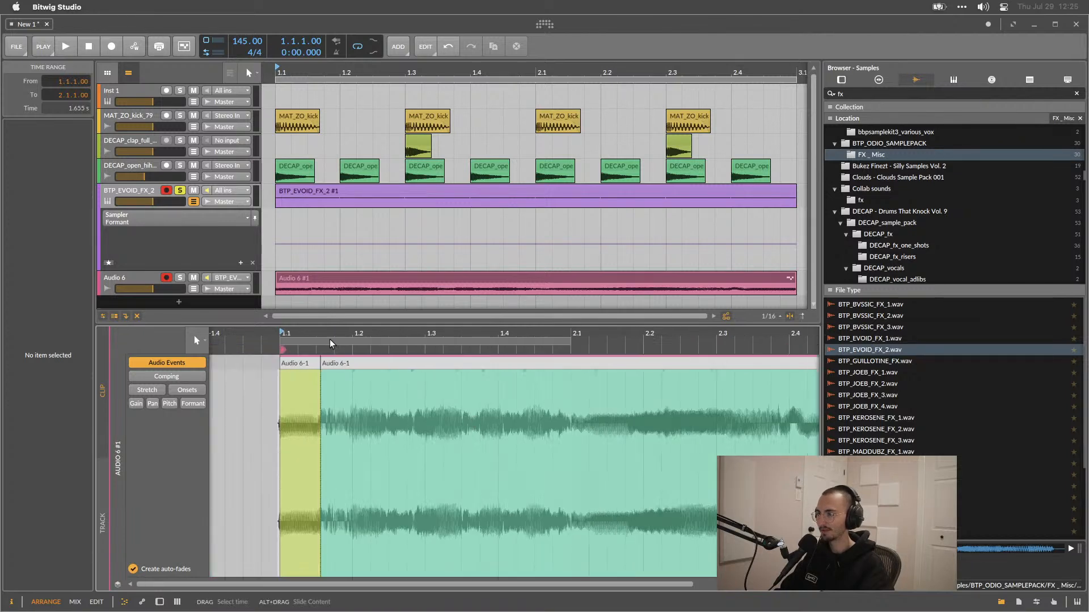
left_click_drag(319, 363, 479, 413)
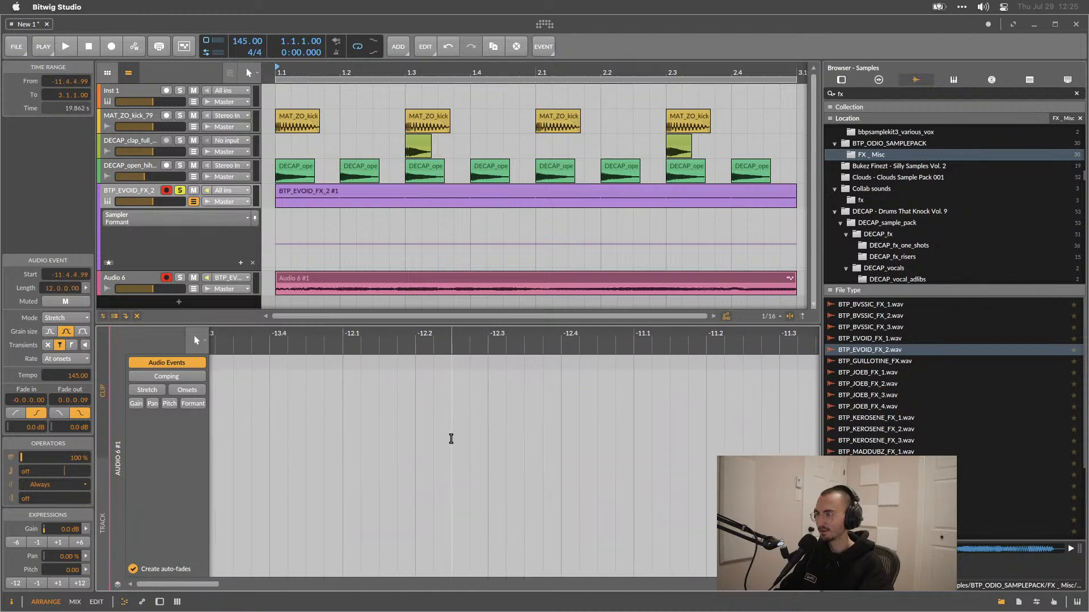
Browse through the recorded audio event in the detail editor while playing it back.
scroll(455, 437, "right", 10)
scroll(433, 450, "left", 4)
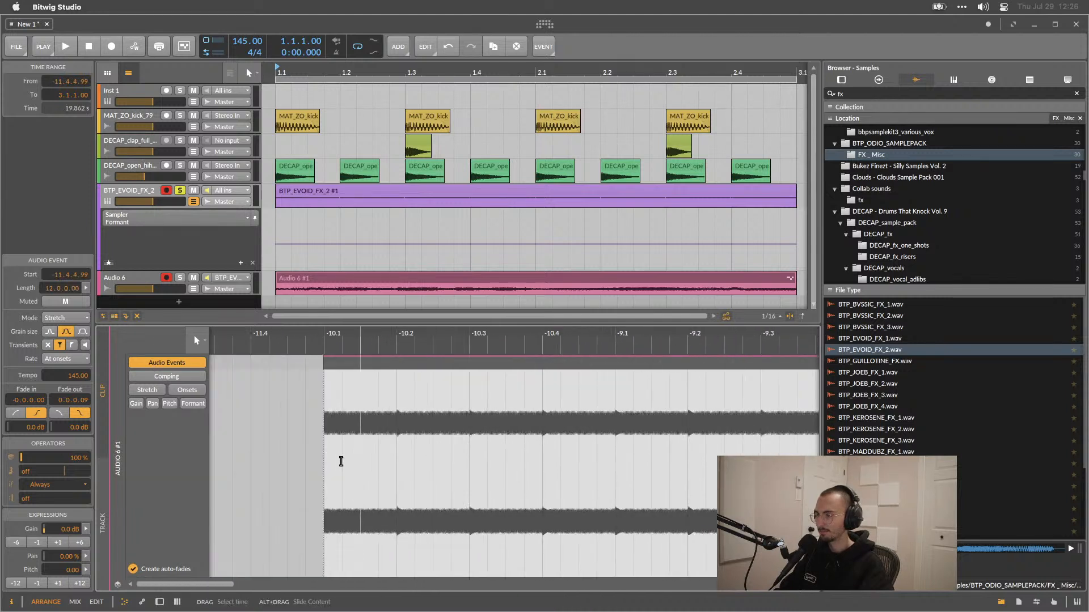
left_click_drag(230, 586, 382, 585)
scroll(401, 443, "down", 5)
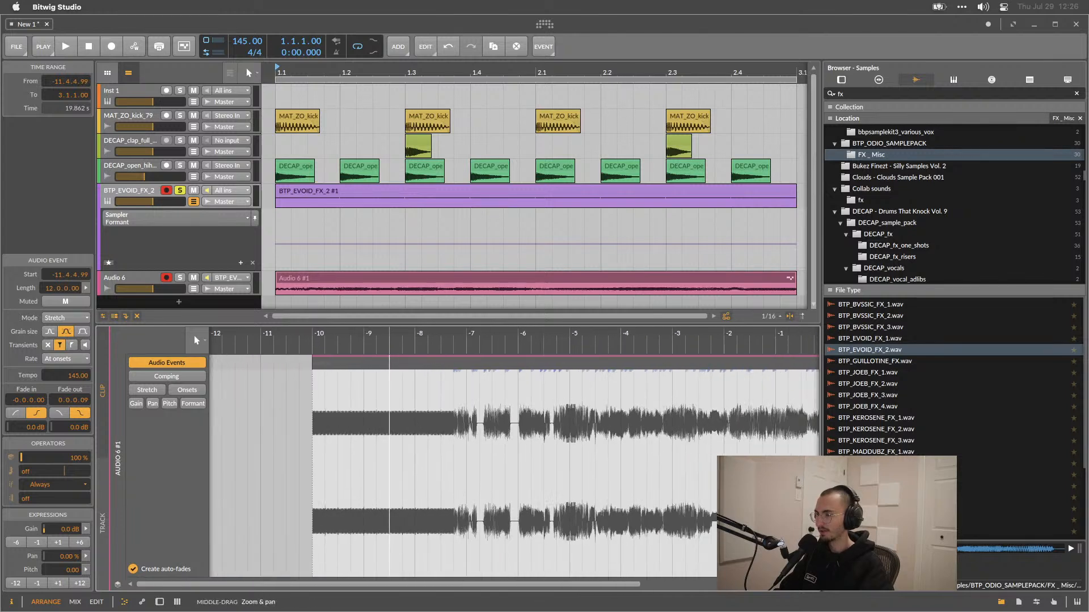
scroll(401, 442, "down", 3)
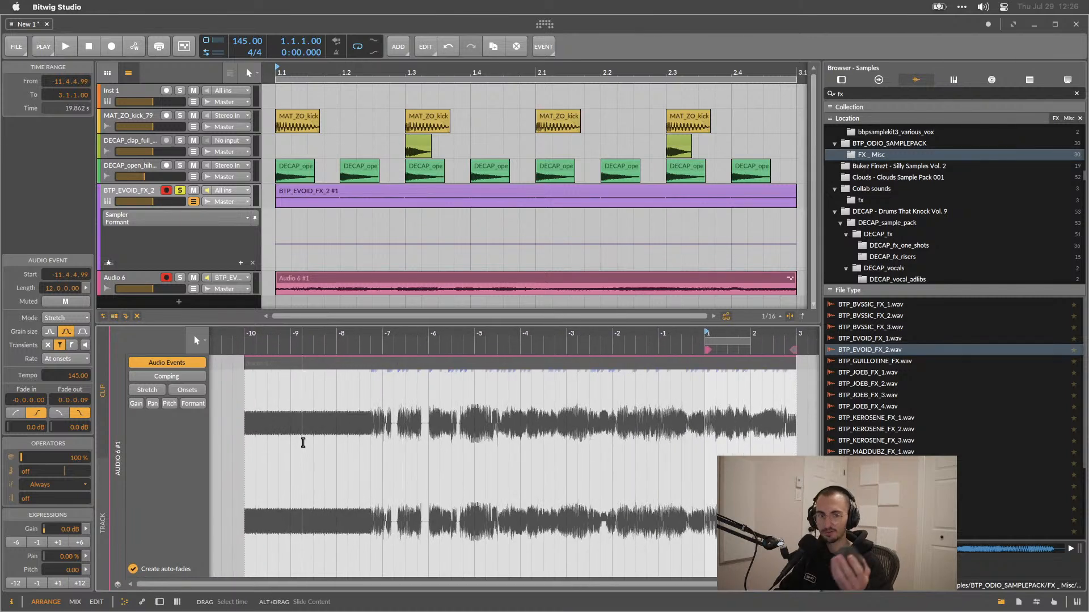
scroll(300, 447, "right", 2)
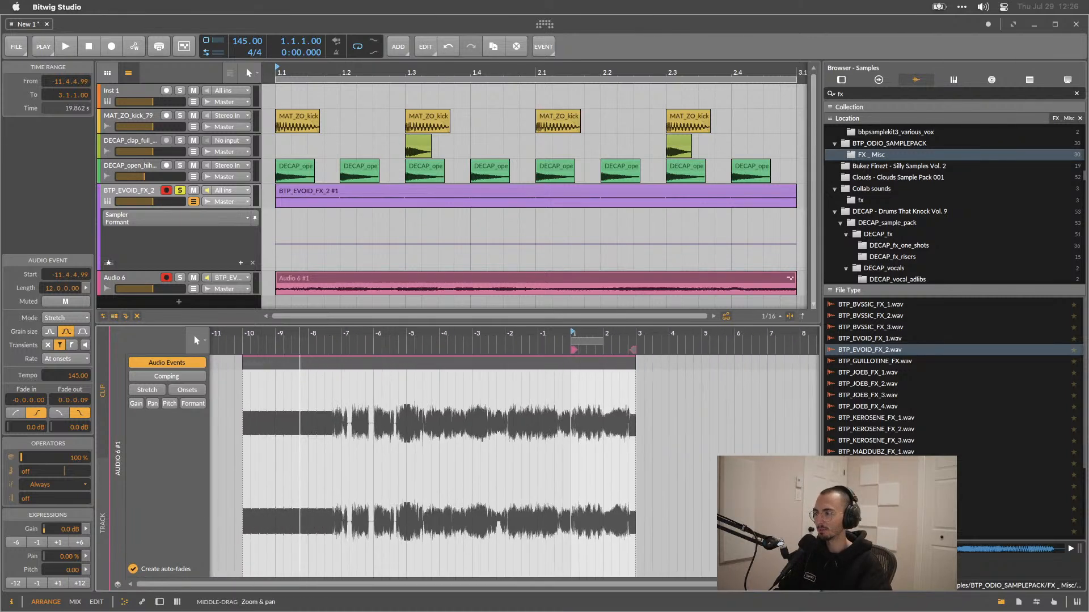
left_click_drag(294, 464, 314, 492)
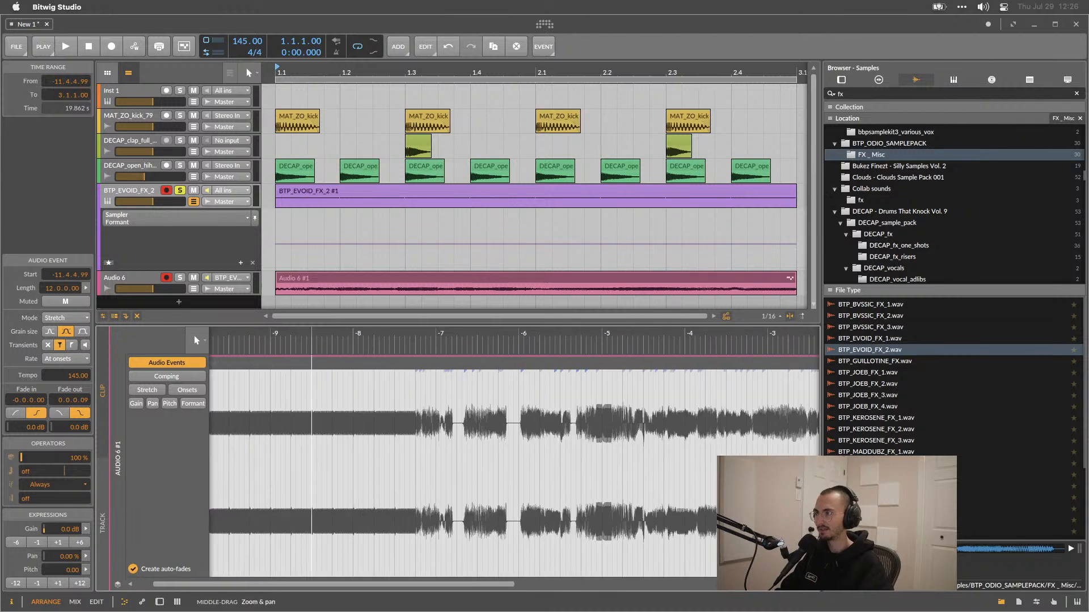
mouse_move(462, 138)
left_mouse_down()
mouse_move(436, 134)
mouse_move(443, 140)
left_mouse_up()
mouse_move(351, 430)
left_mouse_down()
mouse_move(371, 453)
mouse_move(359, 404)
mouse_move(399, 468)
mouse_move(309, 485)
mouse_move(215, 462)
mouse_move(340, 476)
mouse_move(244, 465)
mouse_move(369, 422)
left_mouse_up()
scroll(371, 251, "down", 3)
key("space")
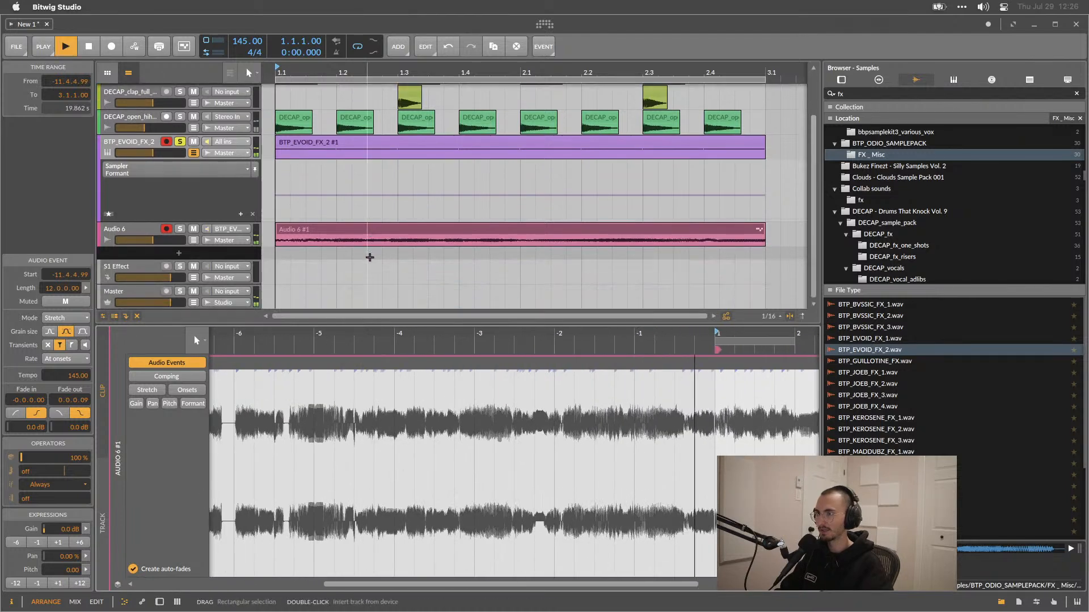
left_click_drag(526, 482, 650, 468)
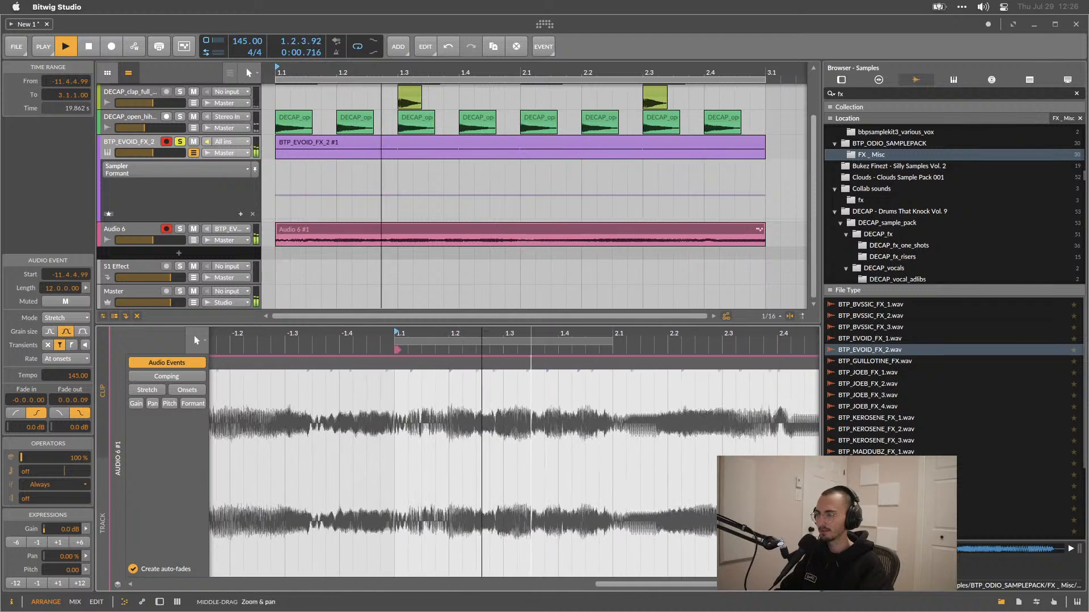
left_click_drag(529, 473, 523, 482)
key("space")
left_click(376, 515)
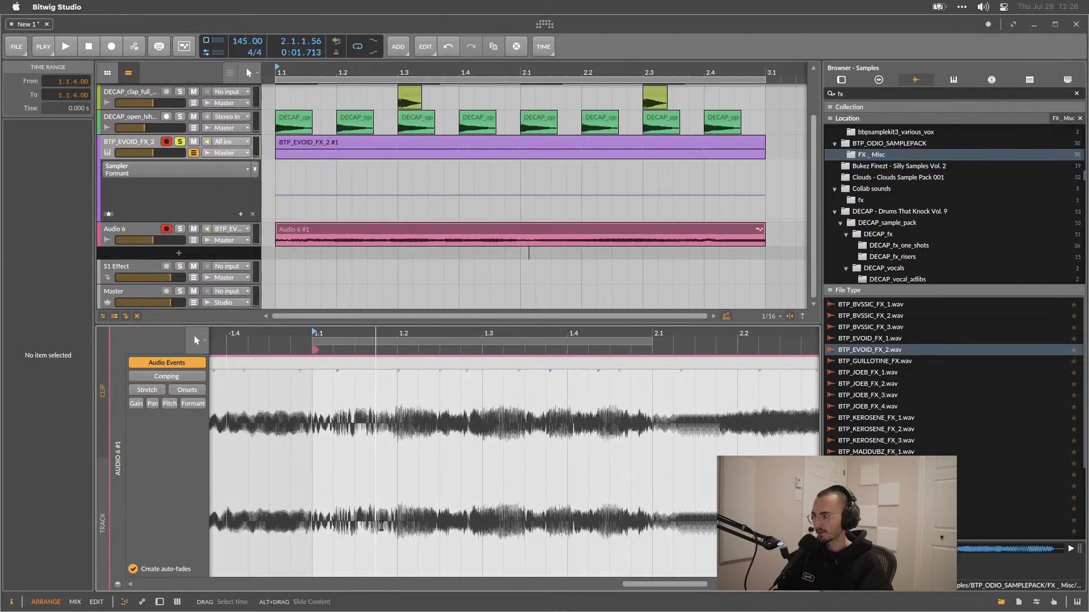
In the Stretch layer, move a beat marker to stretch the recorded audio and audition it.
left_click(147, 389)
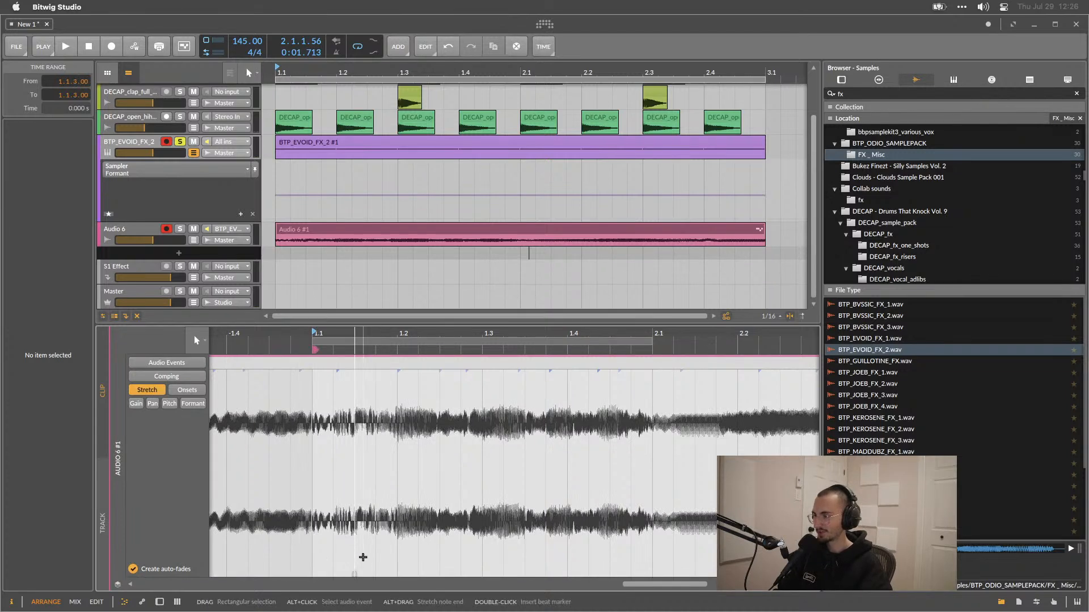
left_click_drag(391, 566, 688, 546)
key("space")
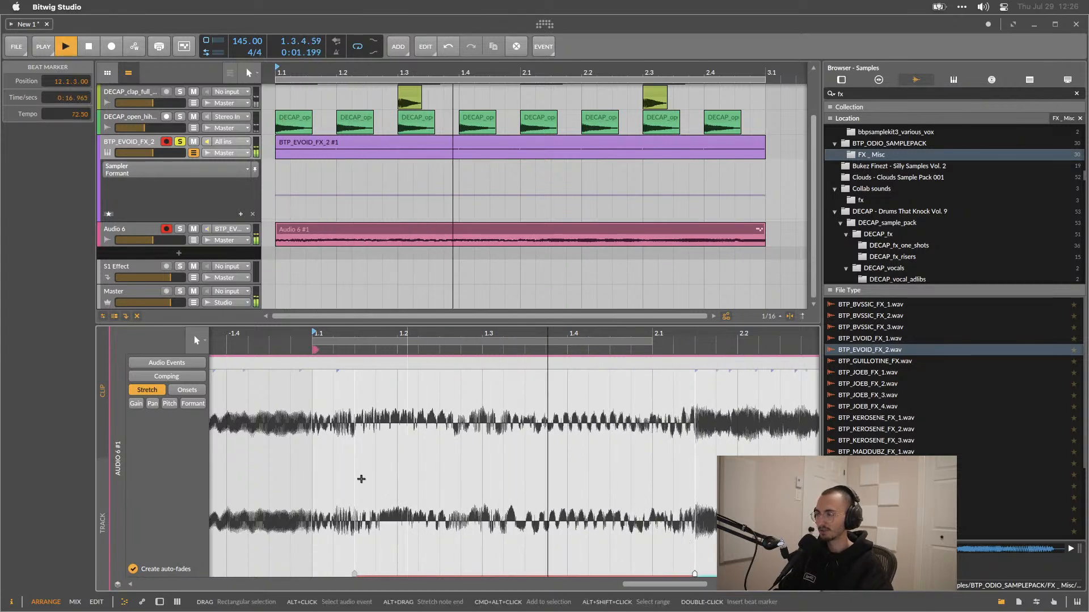
key("space")
Set the audio event's stretch mode to Elastique and audition the result.
left_click(342, 369)
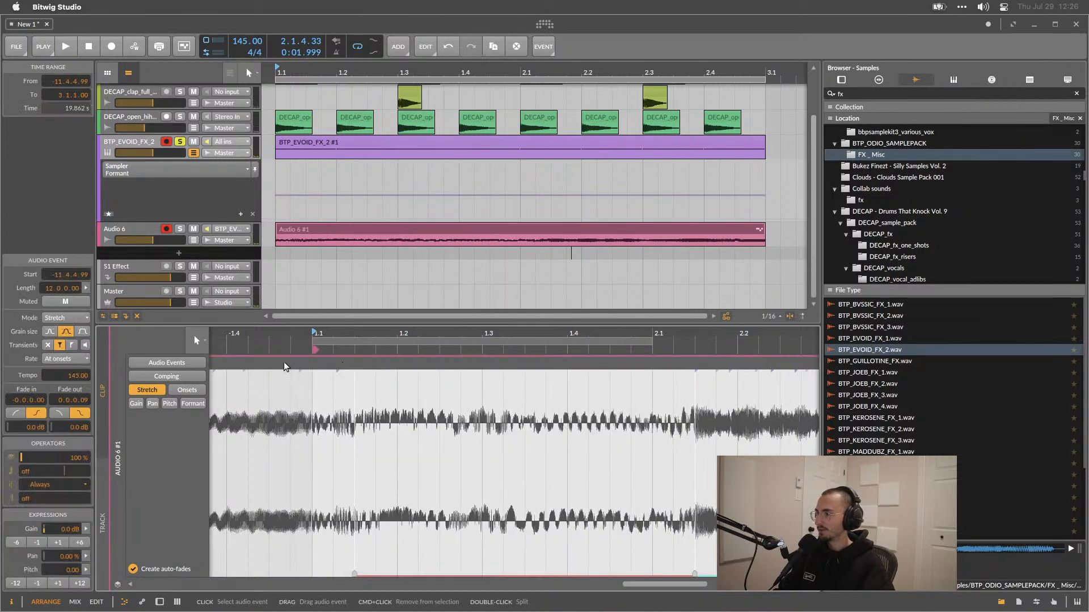
left_click(48, 320)
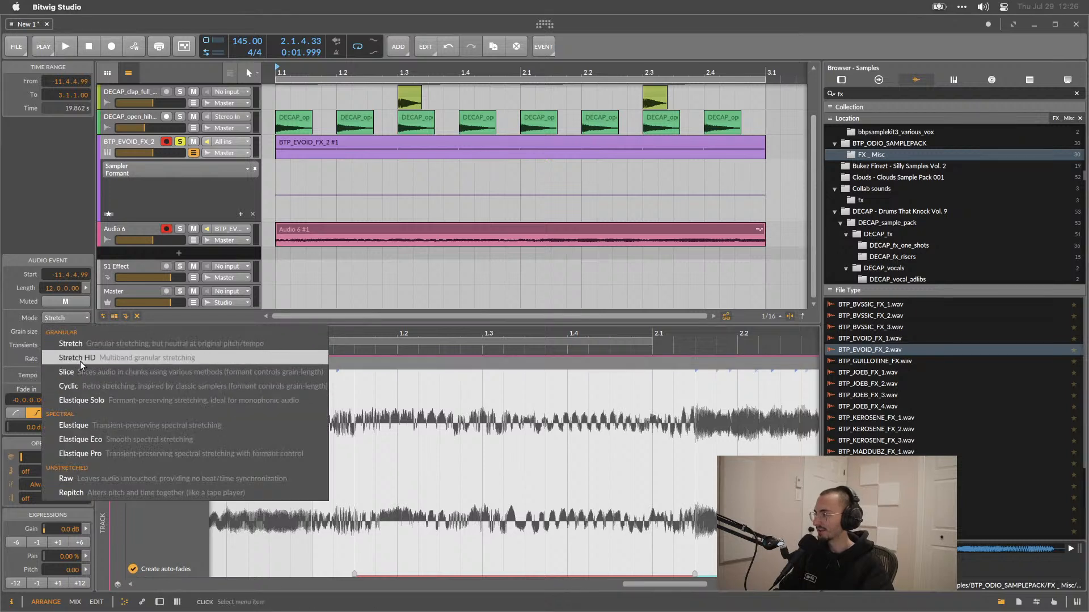
left_click(85, 426)
key("space")
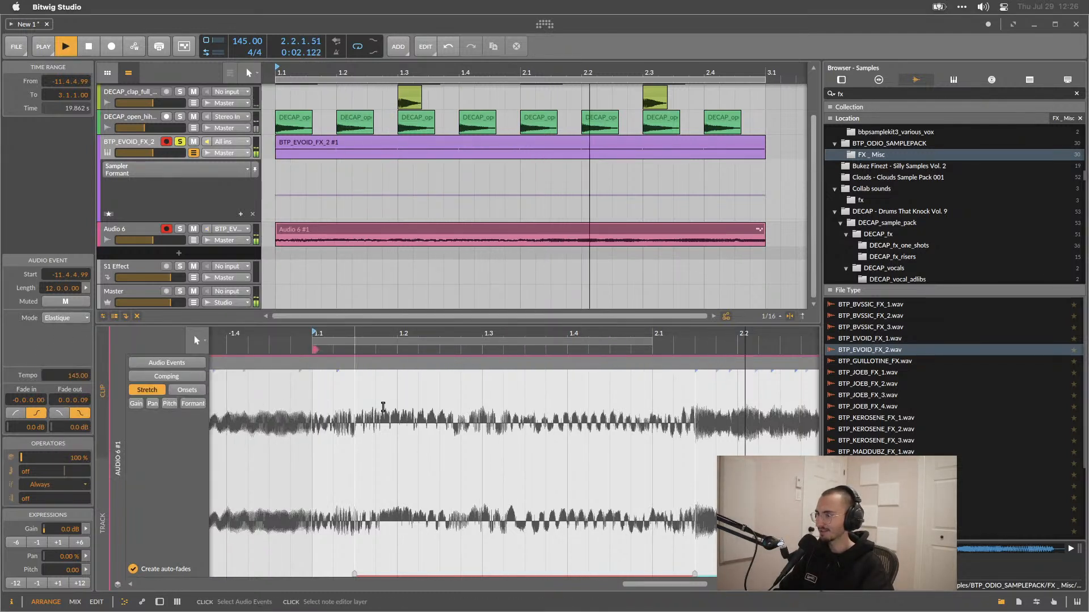
mouse_move(696, 574)
left_mouse_down()
mouse_move(816, 547)
mouse_move(1, 519)
left_mouse_up()
key("space")
left_click_drag(437, 585, 715, 586)
left_click_drag(102, 358, 373, 320)
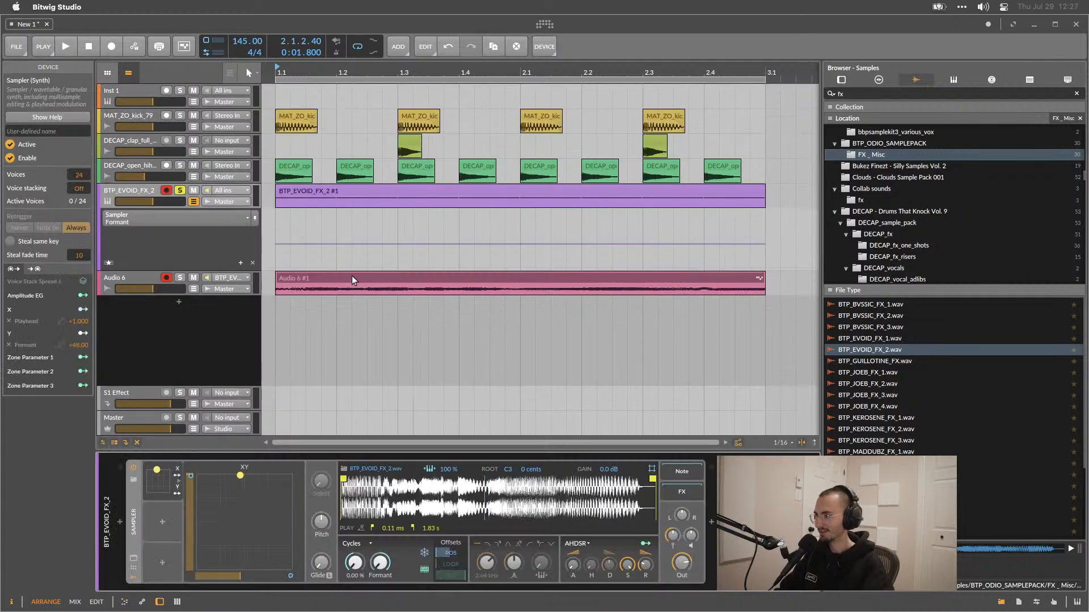
Delete the recorded Audio 6 clip and then the Audio 6 track itself.
left_click(352, 280)
key("Delete")
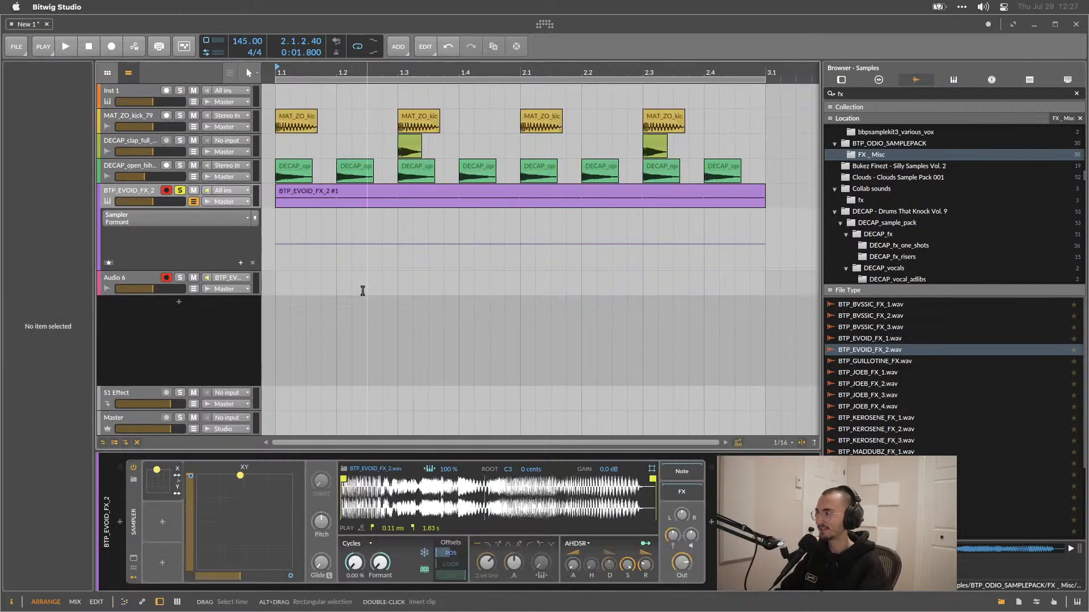
left_click(130, 278)
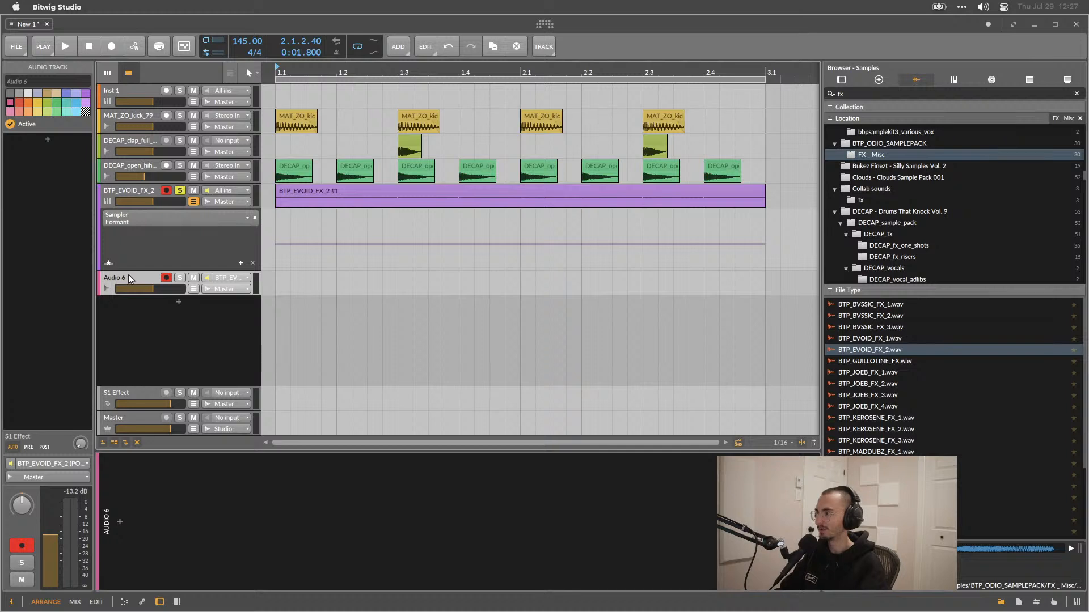
key("Delete")
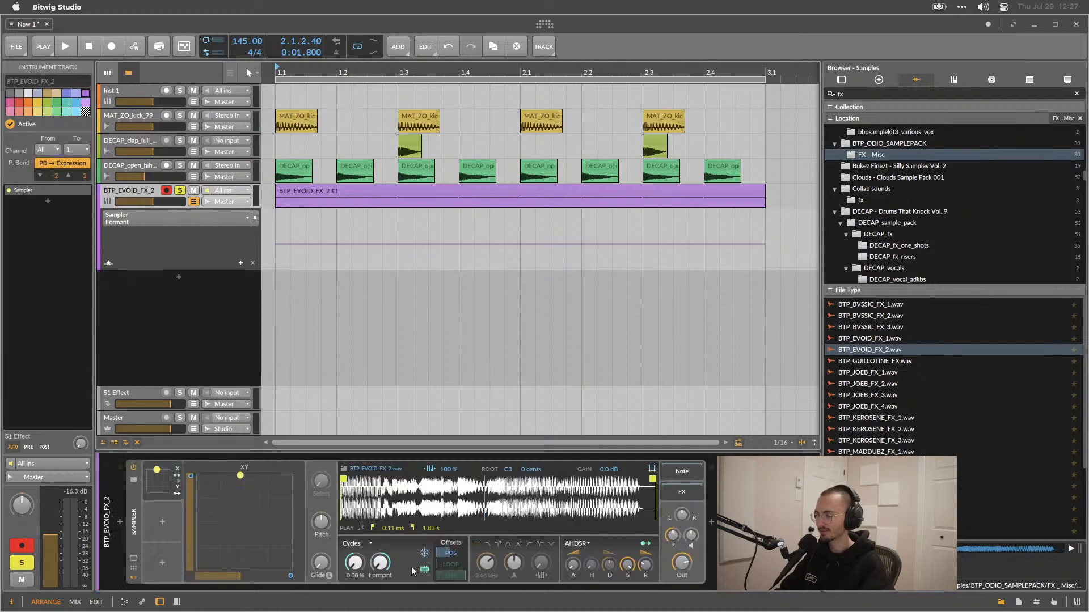
Delete the Sampler's XY modulator and insert a fresh XY modulator in its place.
left_click(169, 472)
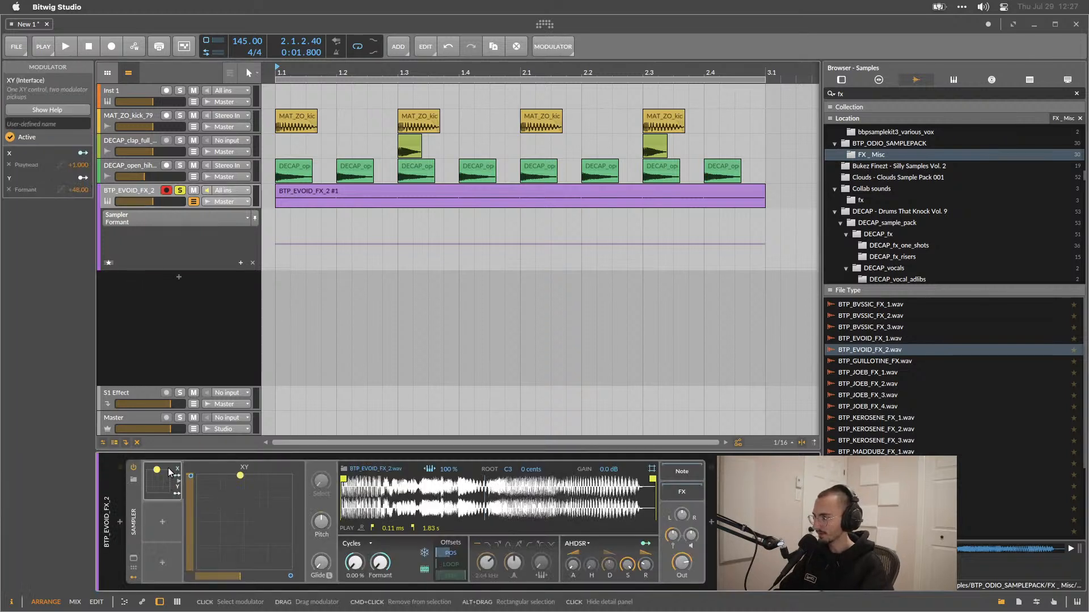
key("Delete")
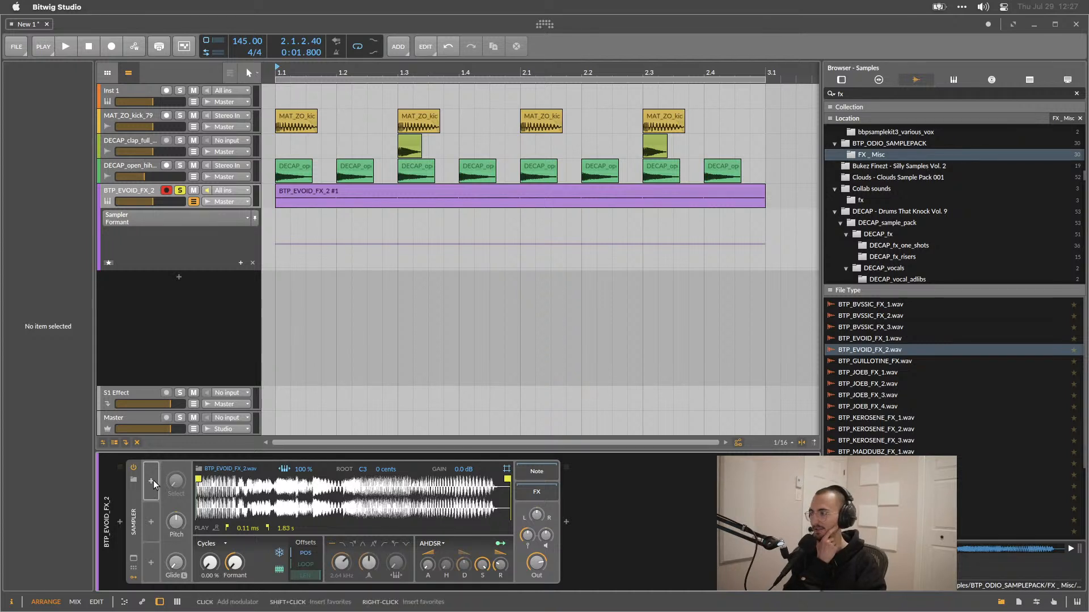
left_click(152, 481)
scroll(168, 355, "down", 5)
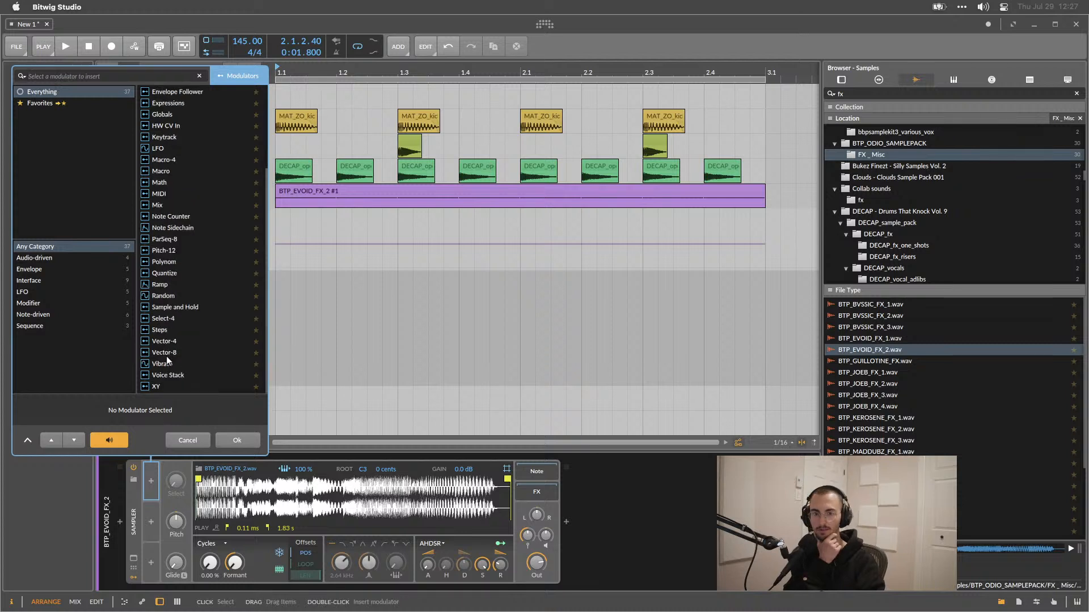
left_click(157, 387)
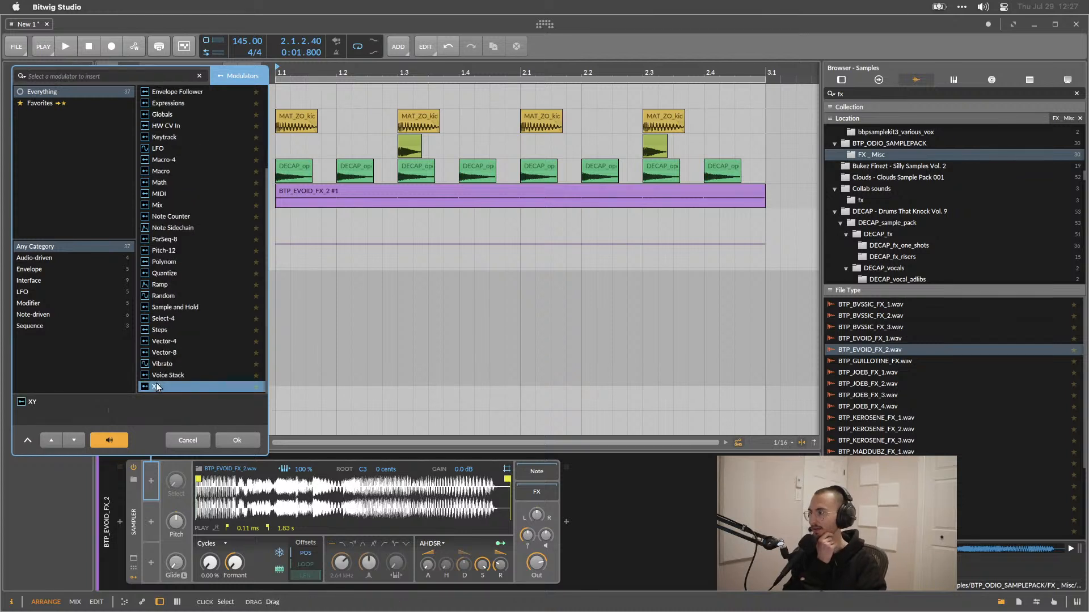
double_click(157, 387)
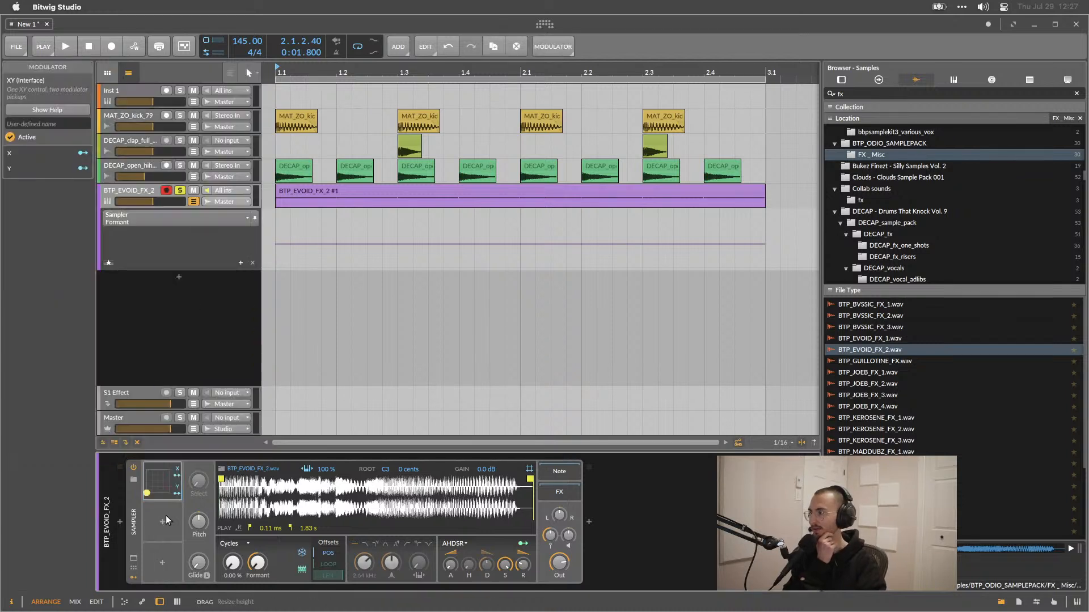
Expand the Sampler's new XY modulator to show its XY pad.
left_click(177, 483)
left_click_drag(195, 571, 222, 514)
mouse_move(153, 490)
left_mouse_down()
mouse_move(154, 504)
mouse_move(135, 479)
mouse_move(173, 477)
mouse_move(152, 482)
left_mouse_up()
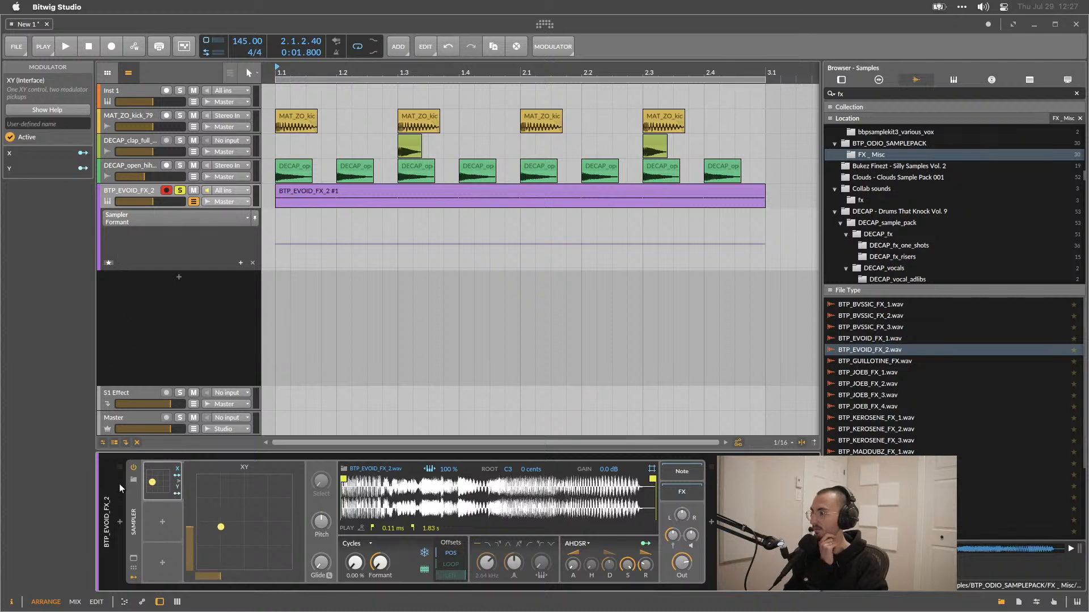
Show the Sampler's remote controls and page through them to the XY preset page with X and Y controls.
left_click(134, 569)
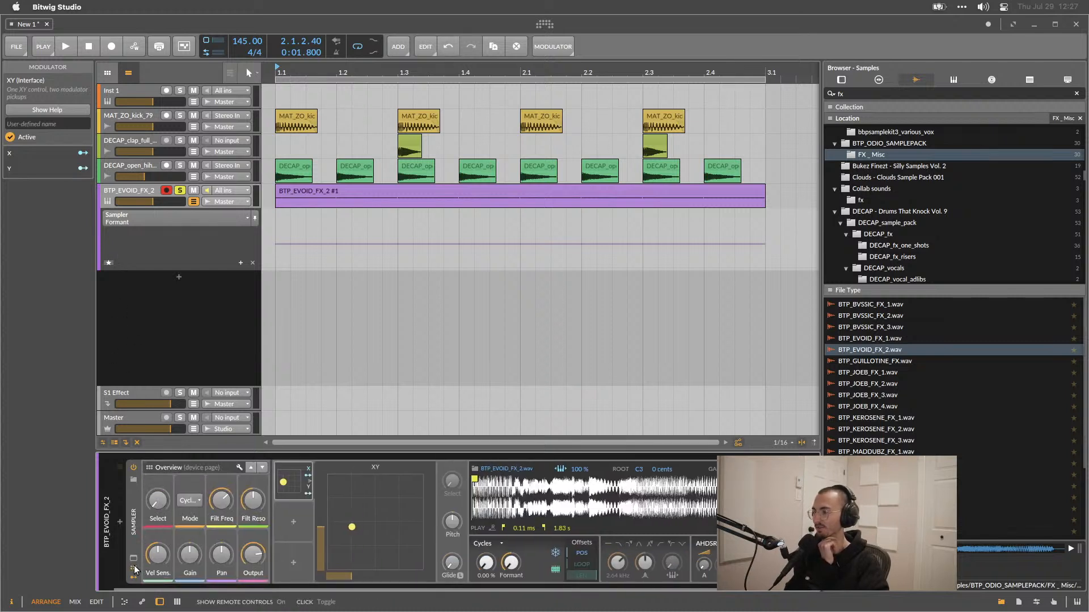
mouse_move(351, 526)
left_mouse_down()
mouse_move(364, 533)
mouse_move(358, 522)
left_mouse_up()
left_click(259, 470)
left_click(260, 469)
left_click(260, 469)
left_click(261, 469)
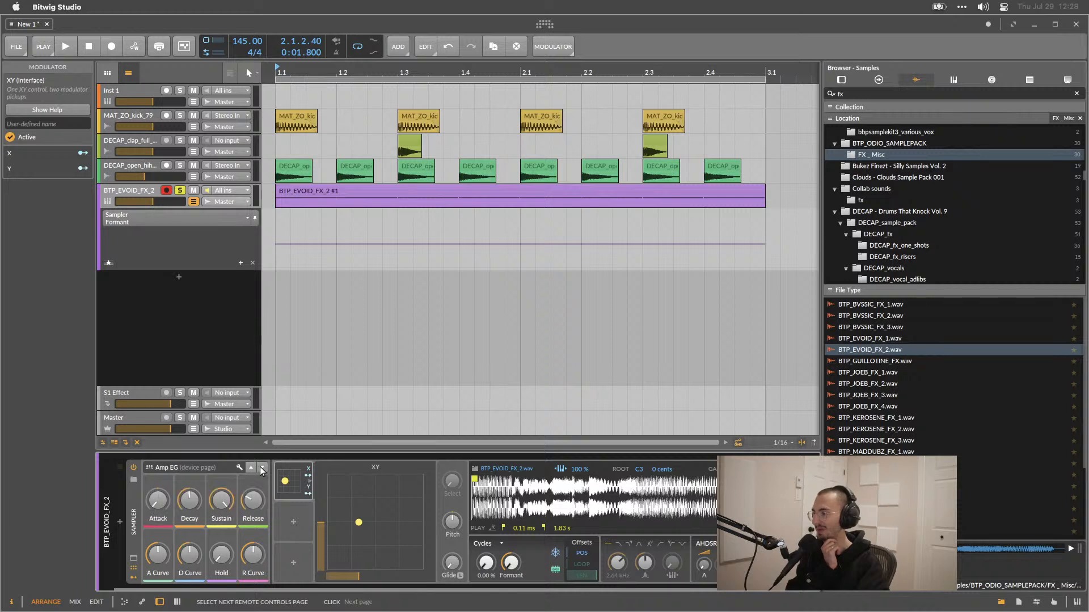
left_click(262, 469)
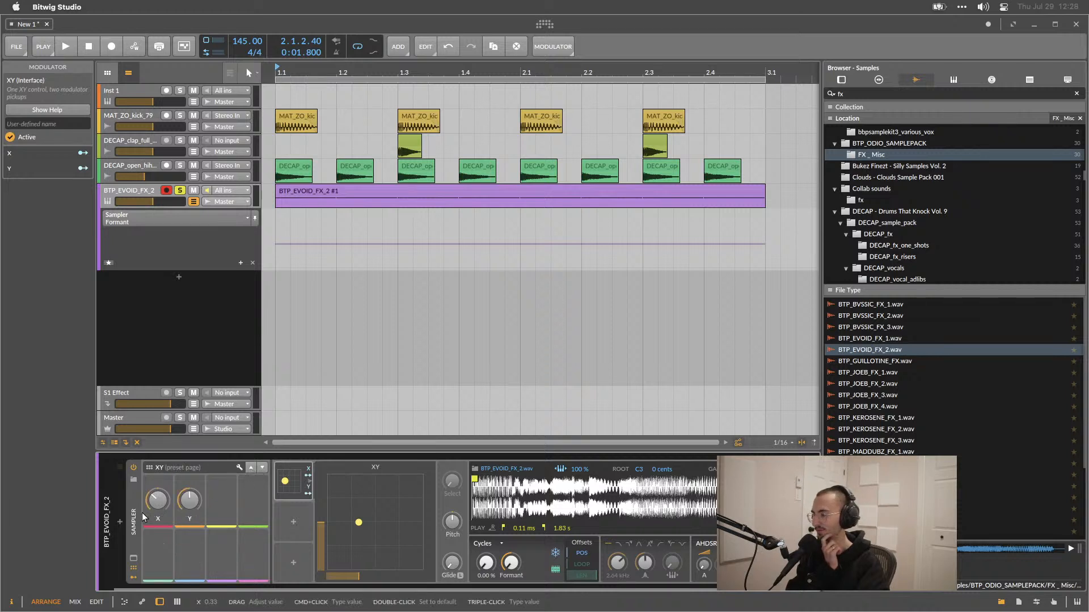
Try to add automation points for the XY modulator's X control in the track's automation lane.
mouse_move(158, 500)
left_mouse_down()
mouse_move(158, 478)
mouse_move(158, 523)
mouse_move(157, 501)
left_mouse_up()
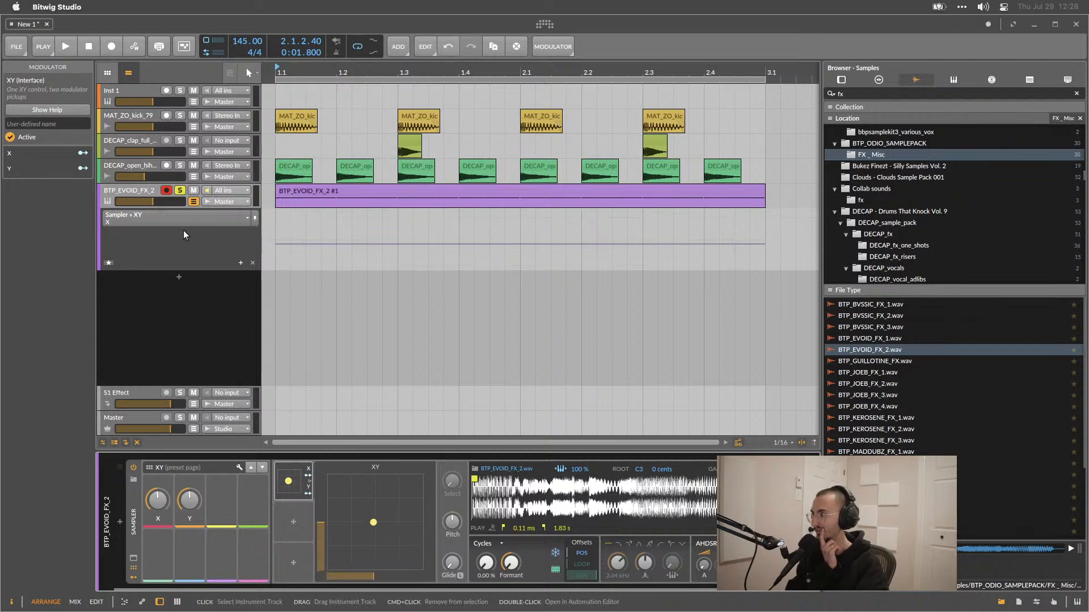
double_click(279, 242)
left_click_drag(279, 243, 397, 218)
left_click(322, 260)
double_click(397, 219)
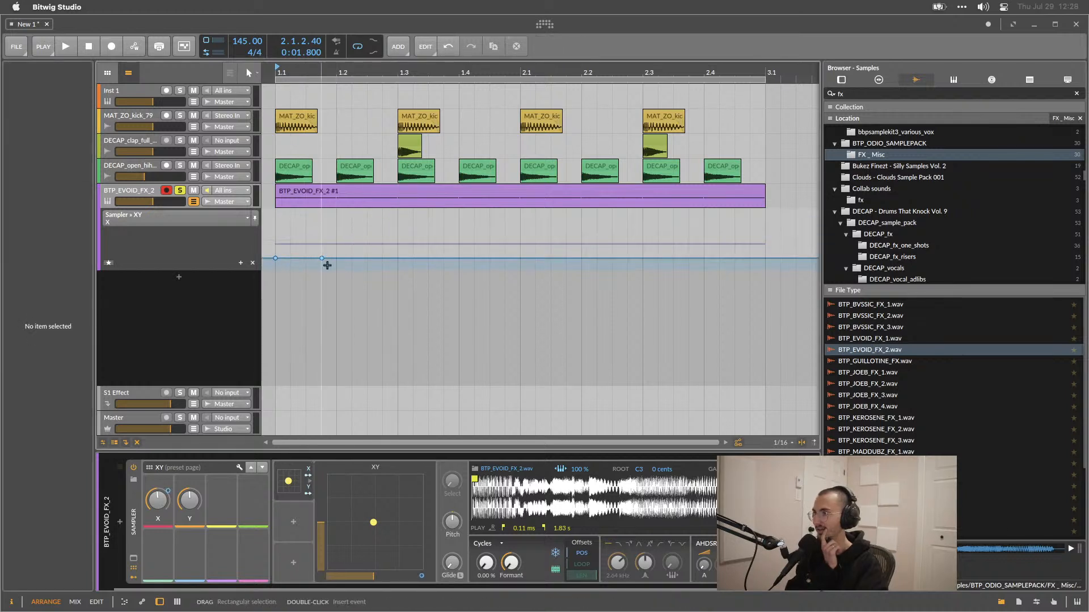
double_click(275, 258)
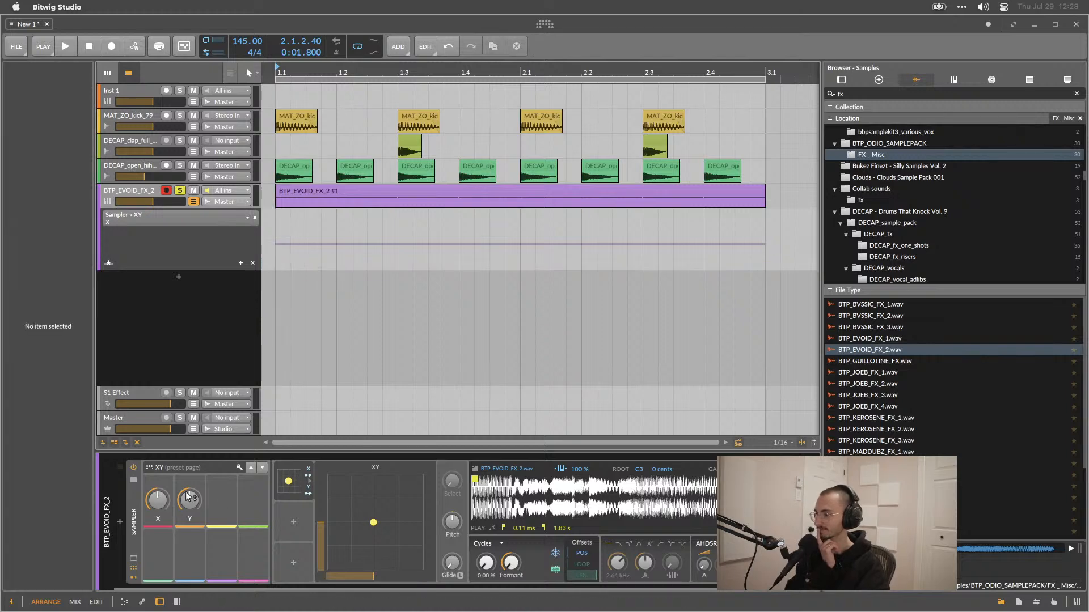
In the Remote Controls Editor, add a new preset page and map its first control to the Sampler's playhead position.
left_click(241, 468)
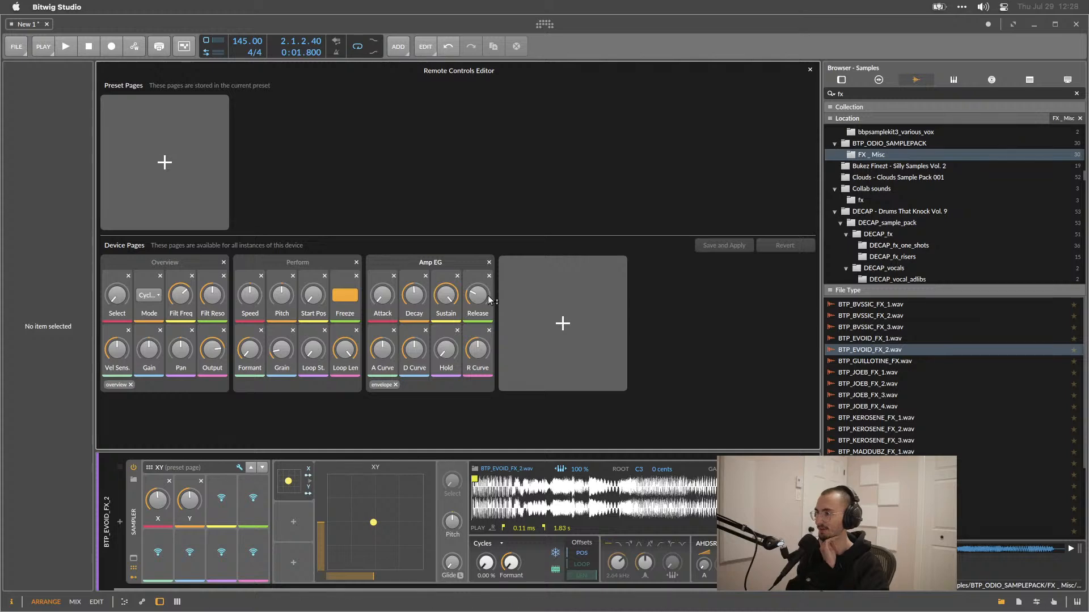
left_click(241, 468)
left_click(240, 468)
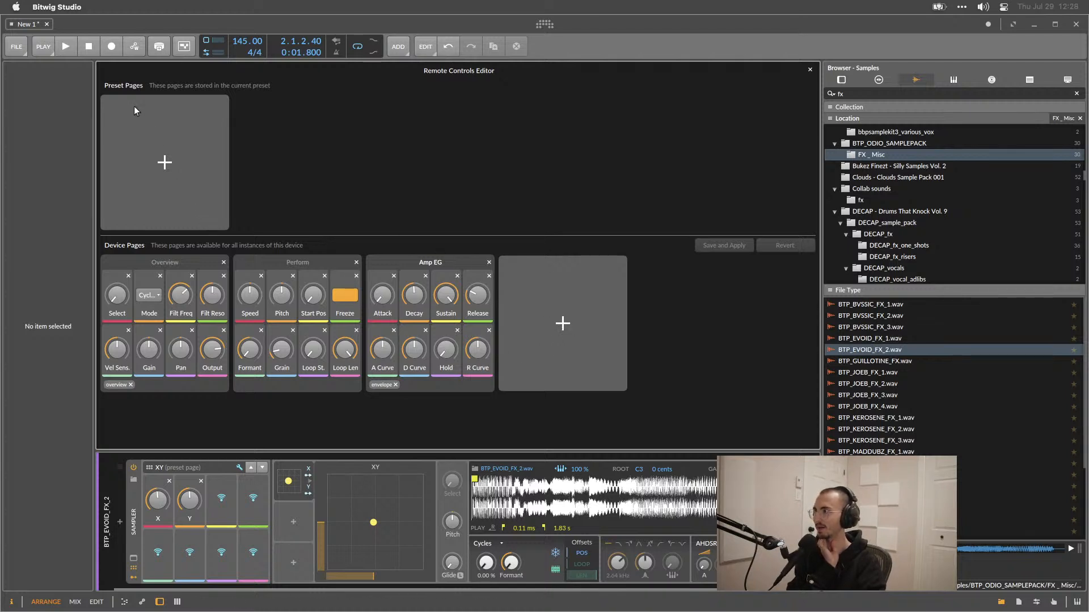
left_click(163, 164)
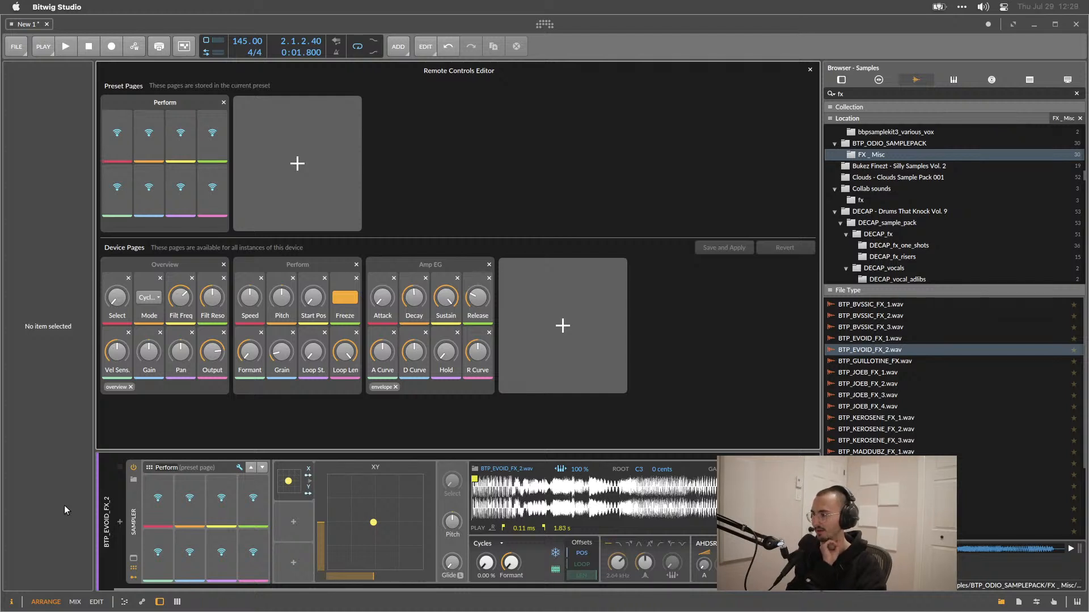
left_click(146, 501)
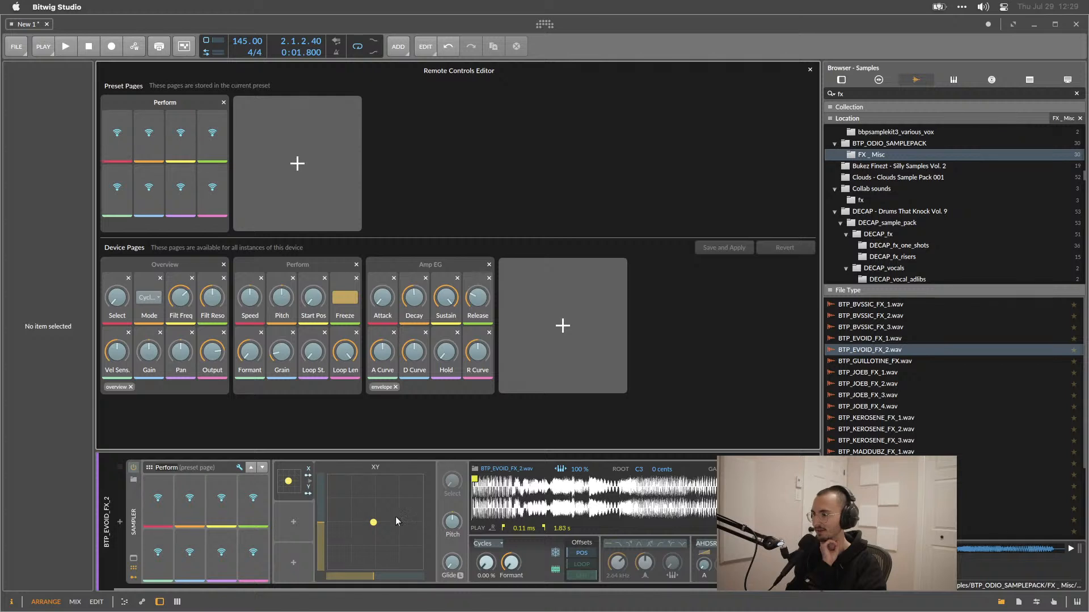
left_click(486, 564)
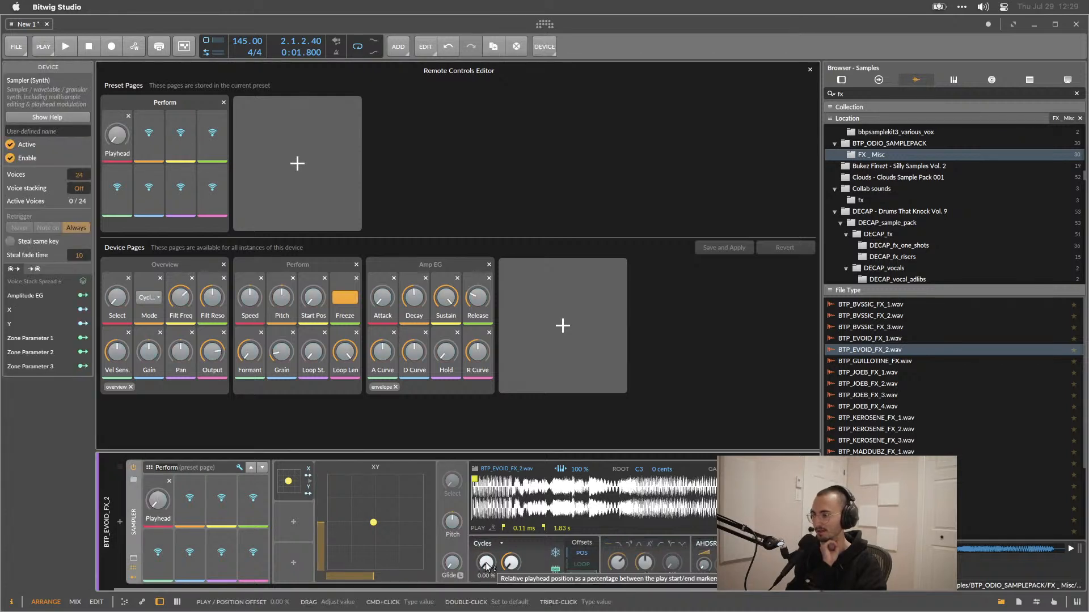
Turn the Playhead control to about 30% while playing the project to audition the change.
left_click_drag(486, 564, 486, 533)
left_click_drag(158, 499, 159, 506)
key("space")
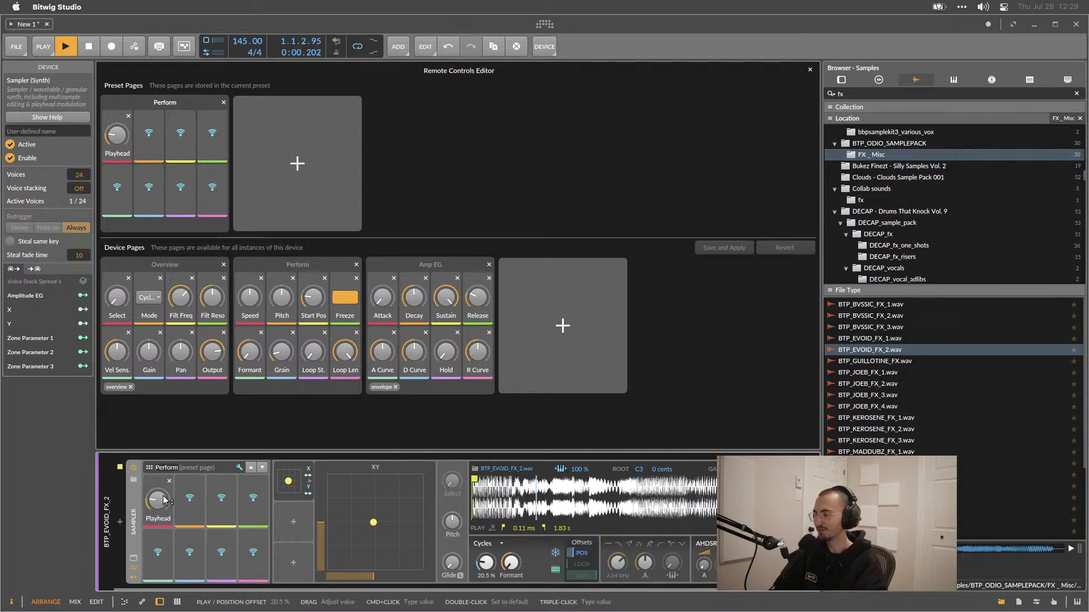
left_click(159, 506)
left_click_drag(158, 507, 161, 506)
key("space")
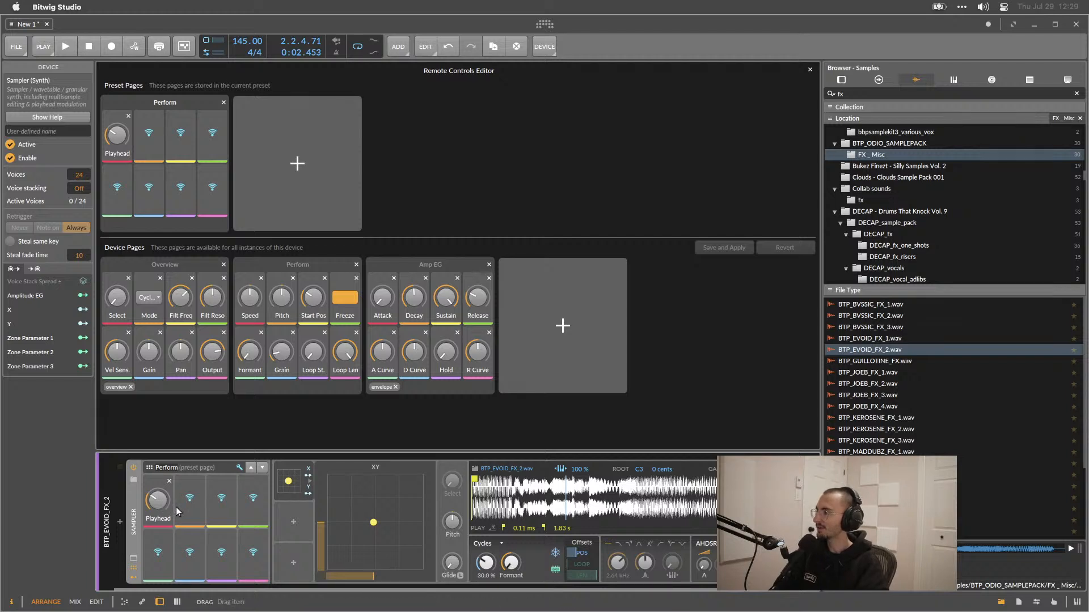
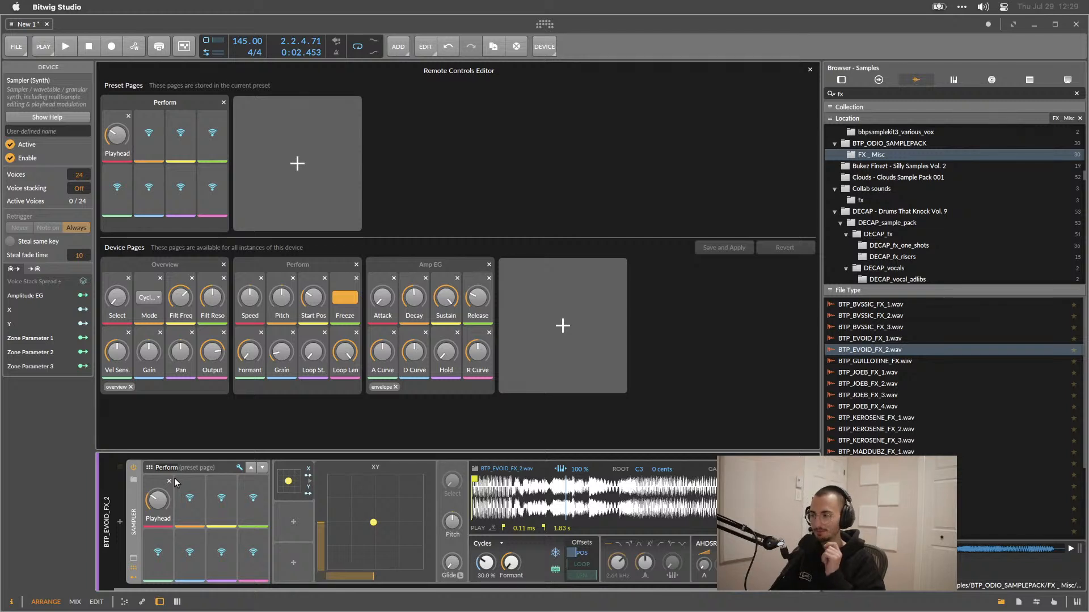
Close the Remote Controls Editor and delete the XY modulator from the Sampler.
left_click(240, 467)
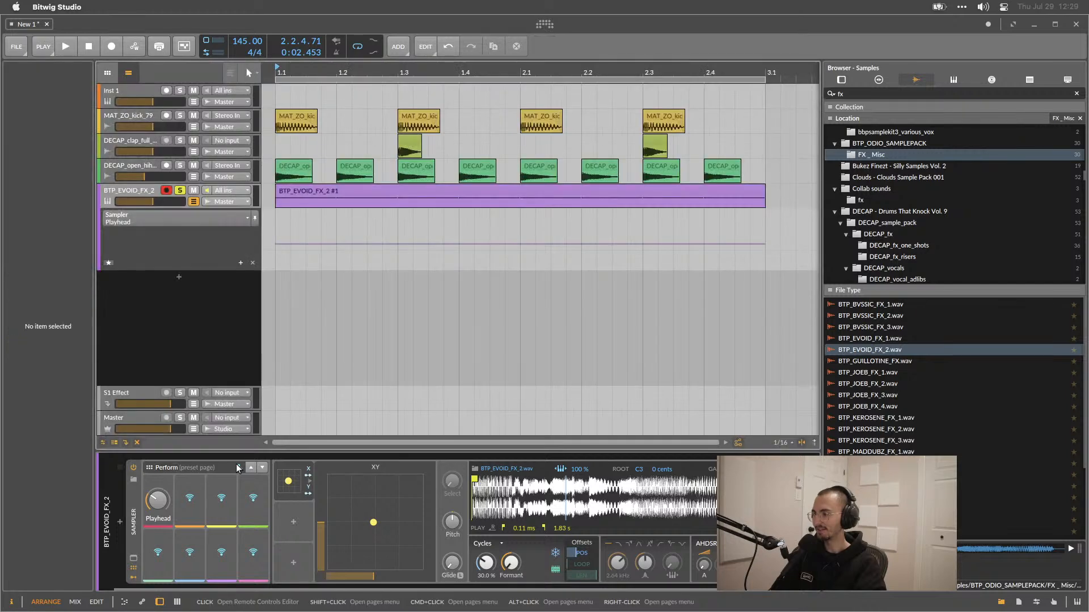
left_click(282, 465)
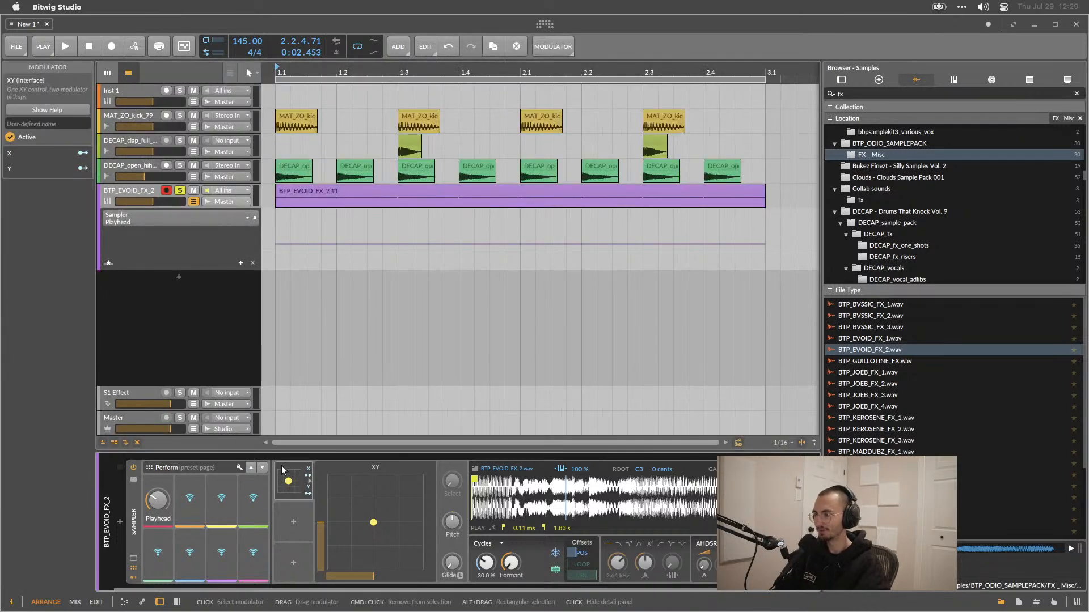
key("Delete")
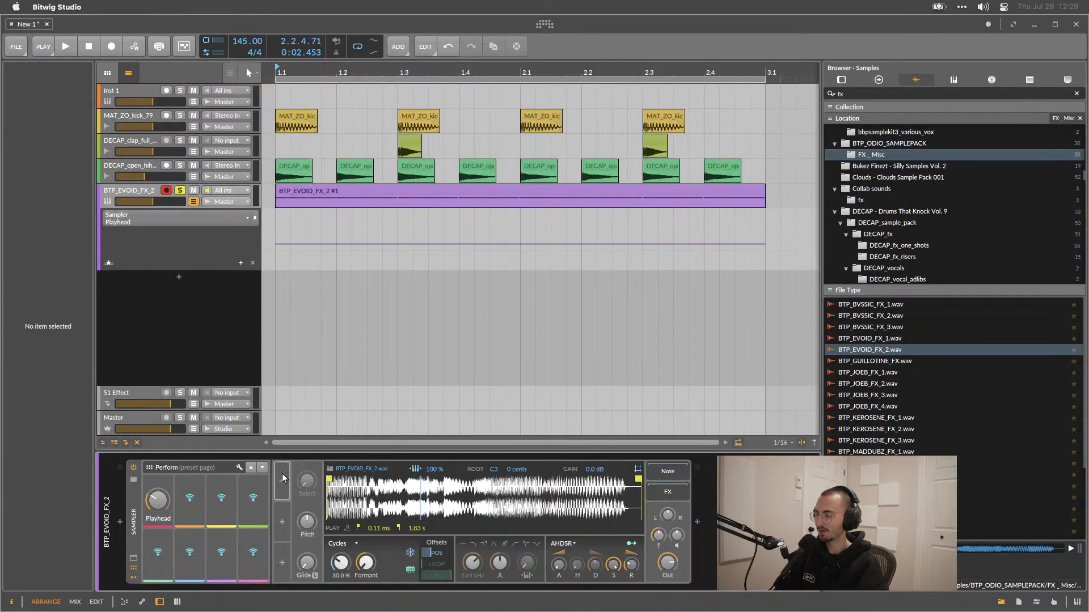
Add a Steps modulator from the Sequence category to the Sampler.
left_click(282, 479)
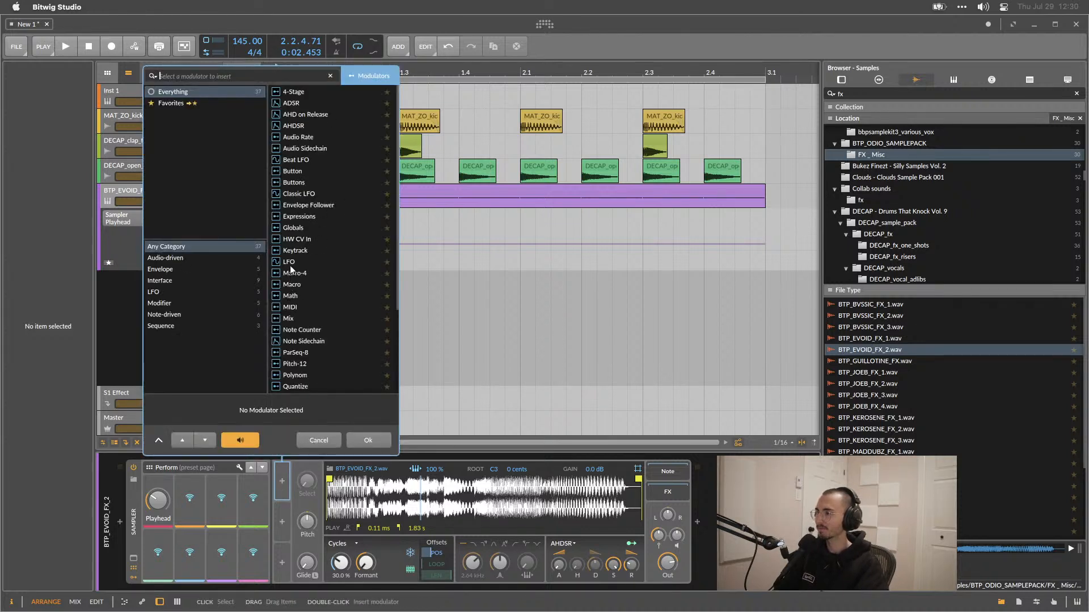
scroll(291, 270, "down", 5)
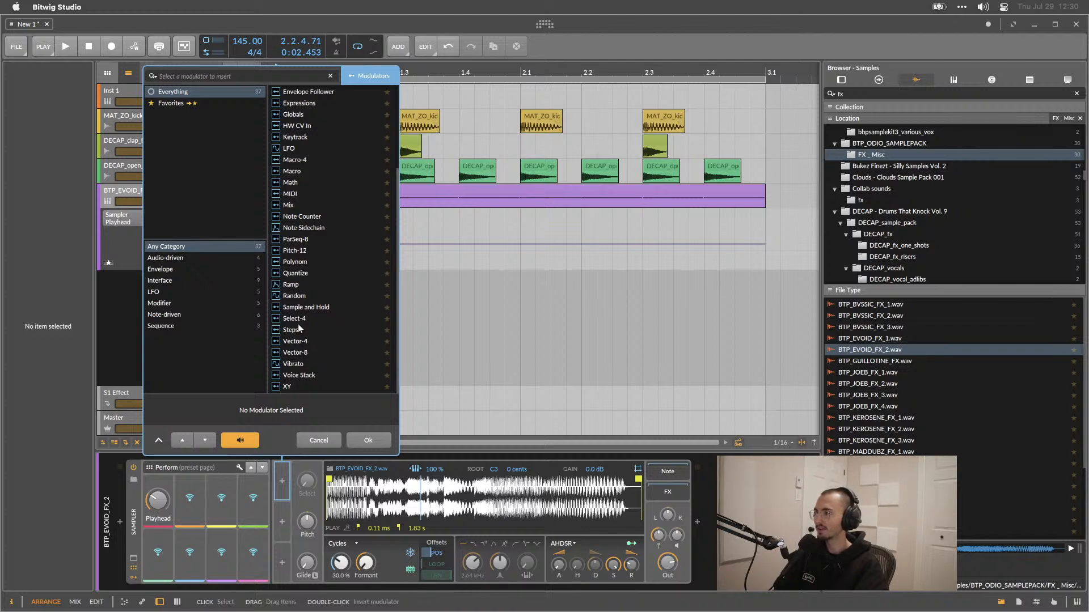
left_click(171, 323)
double_click(292, 113)
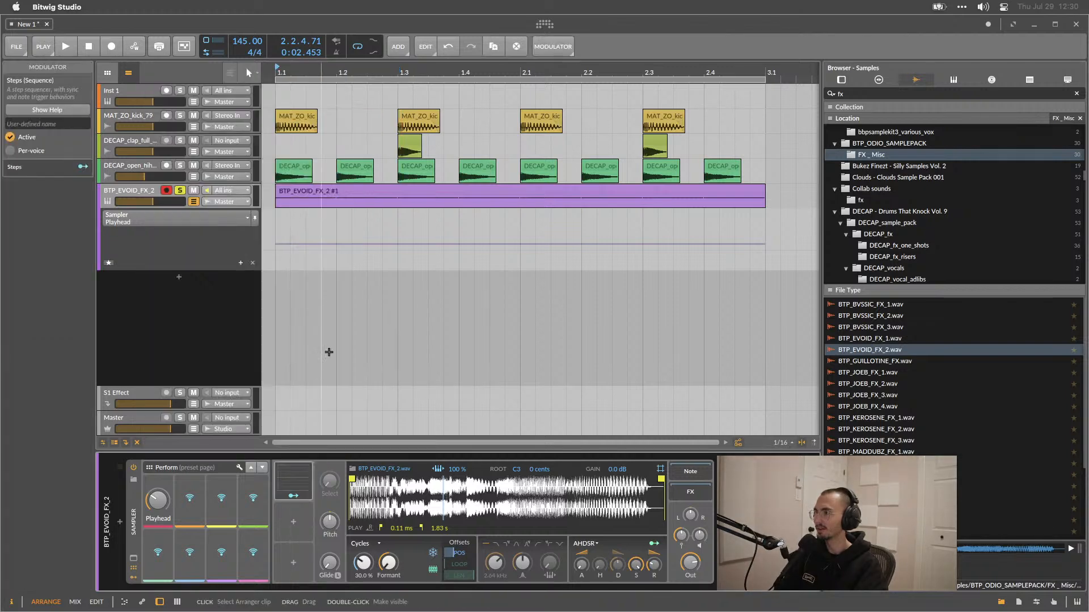
Expand the Steps modulator's step editor and scroll along the device chain.
left_click(305, 479)
scroll(406, 533, "right", 5)
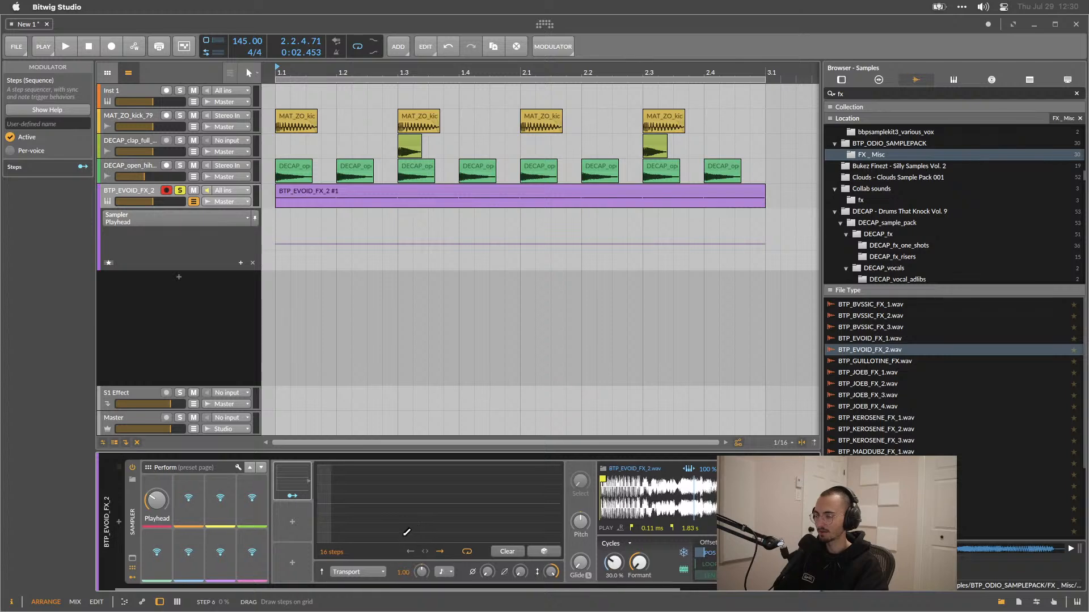
scroll(292, 538, "left", 1)
scroll(292, 538, "left", 1)
mouse_move(218, 552)
left_mouse_down()
mouse_move(217, 482)
mouse_move(218, 552)
left_mouse_up()
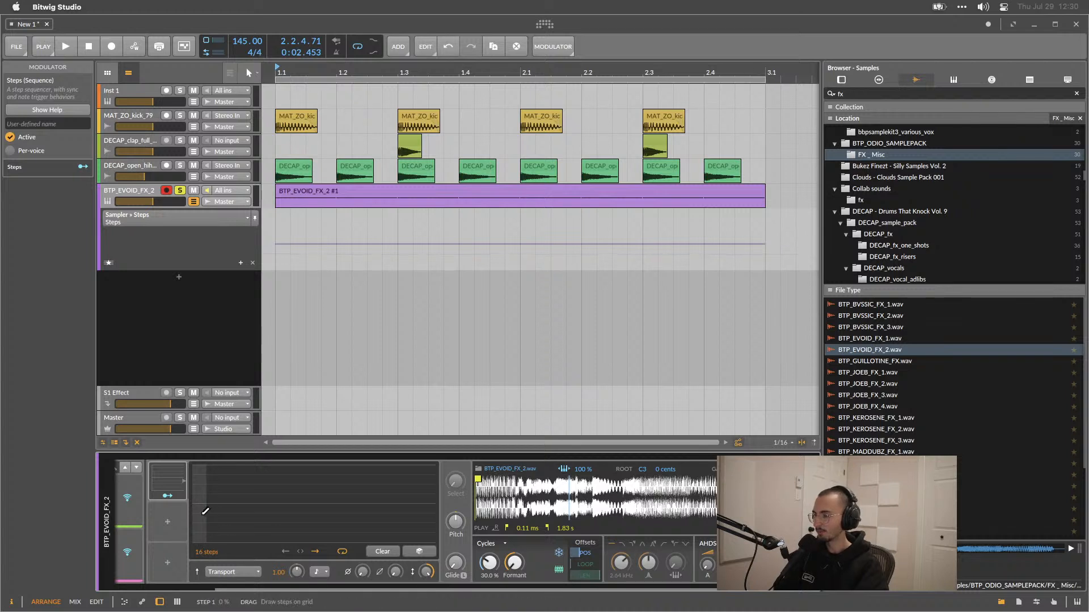
left_click(168, 522)
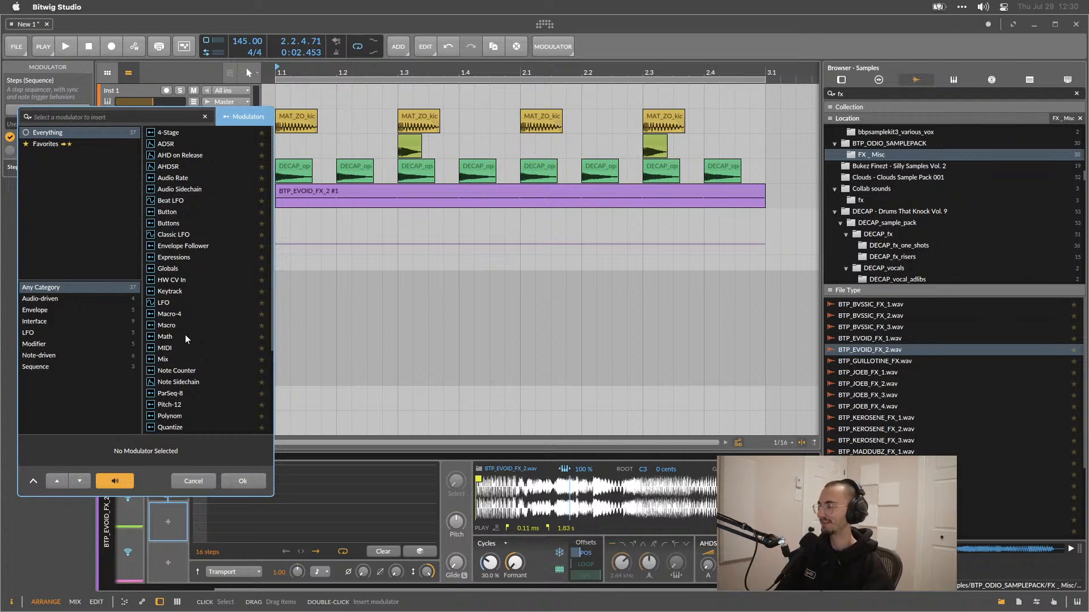
scroll(193, 309, "down", 4)
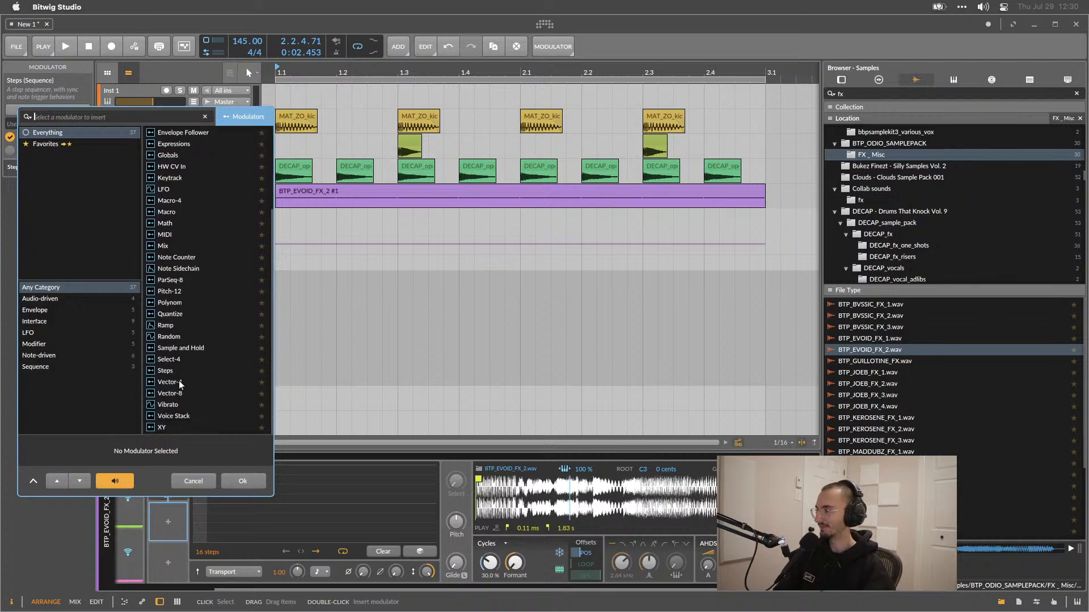
left_click(189, 480)
left_click(169, 468)
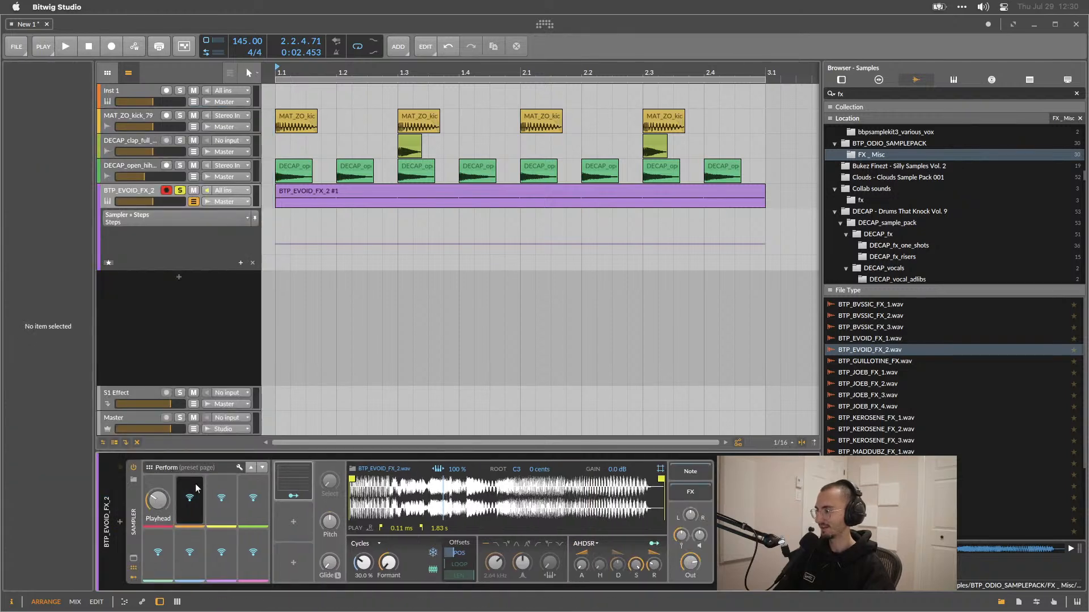
Open the Steps modulator's step editor again.
left_click(283, 477)
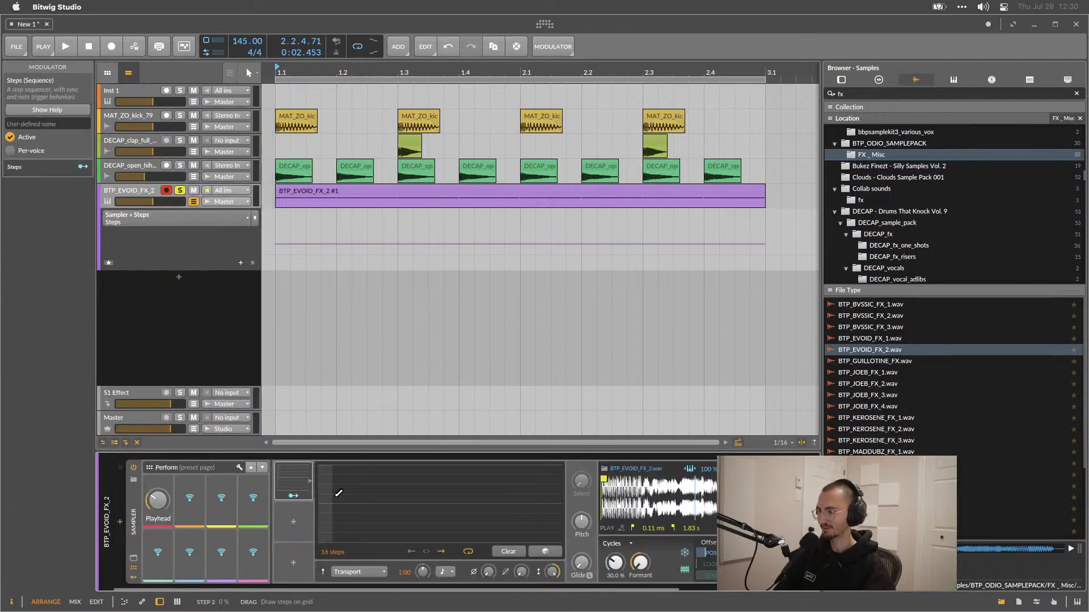
scroll(335, 496, "right", 3)
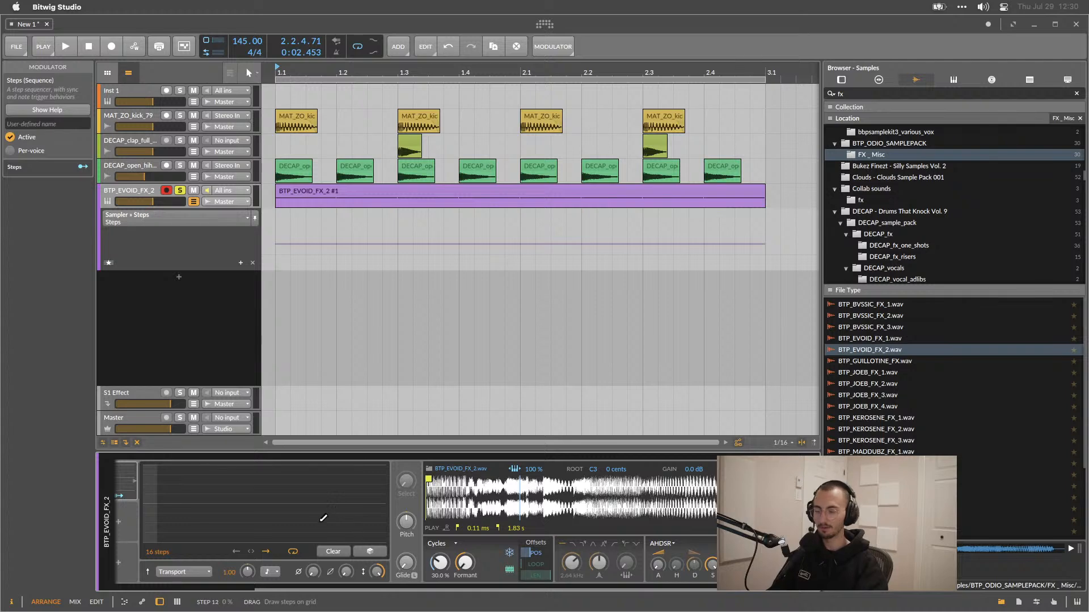
scroll(131, 515, "left", 4)
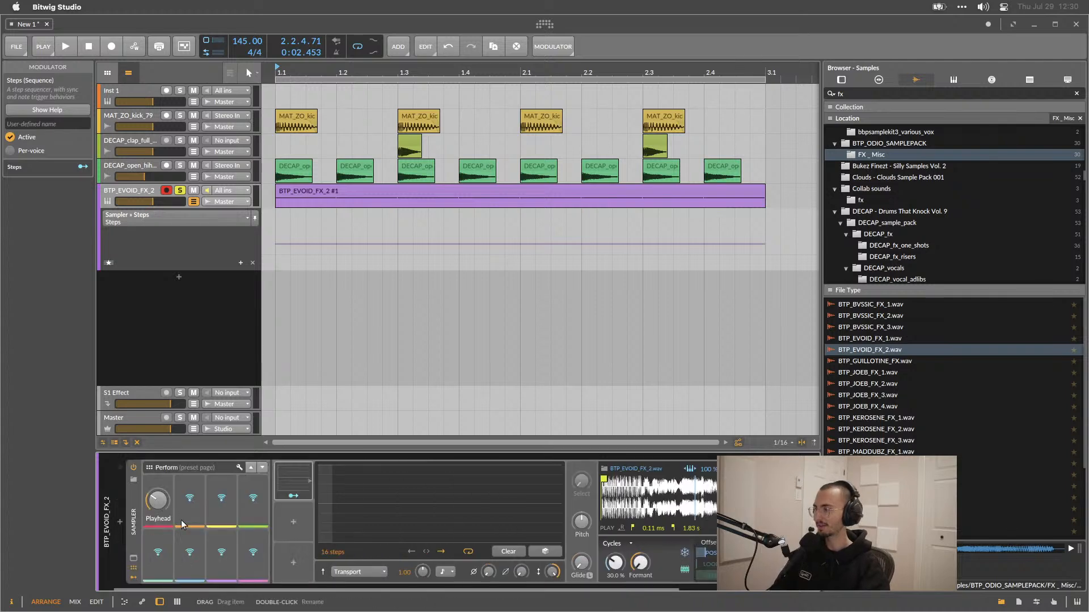
Add a Macro modulator to the Sampler, then delete it.
left_click(294, 522)
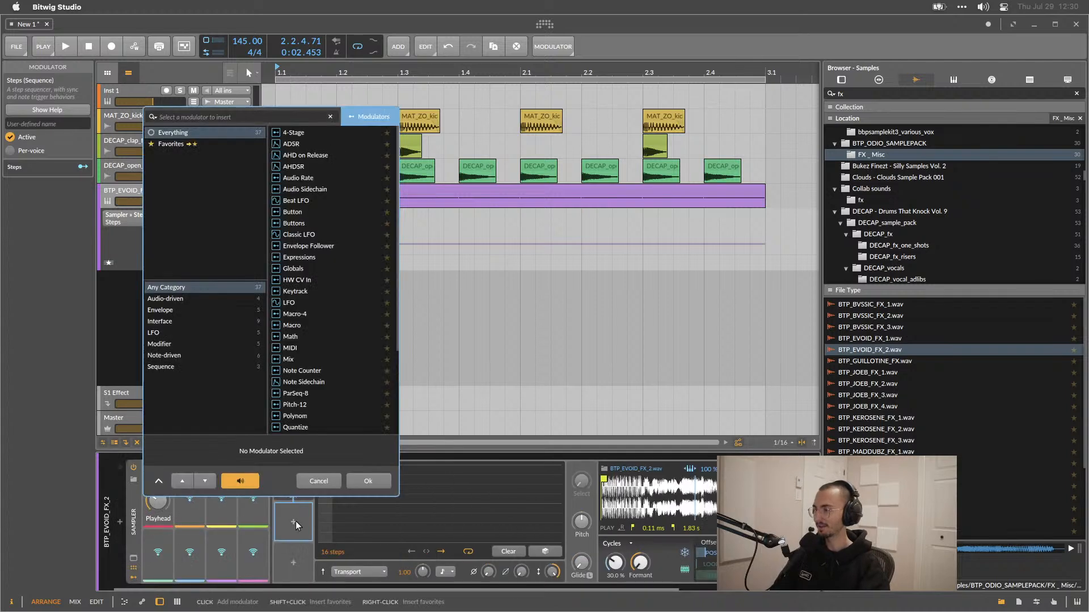
double_click(292, 326)
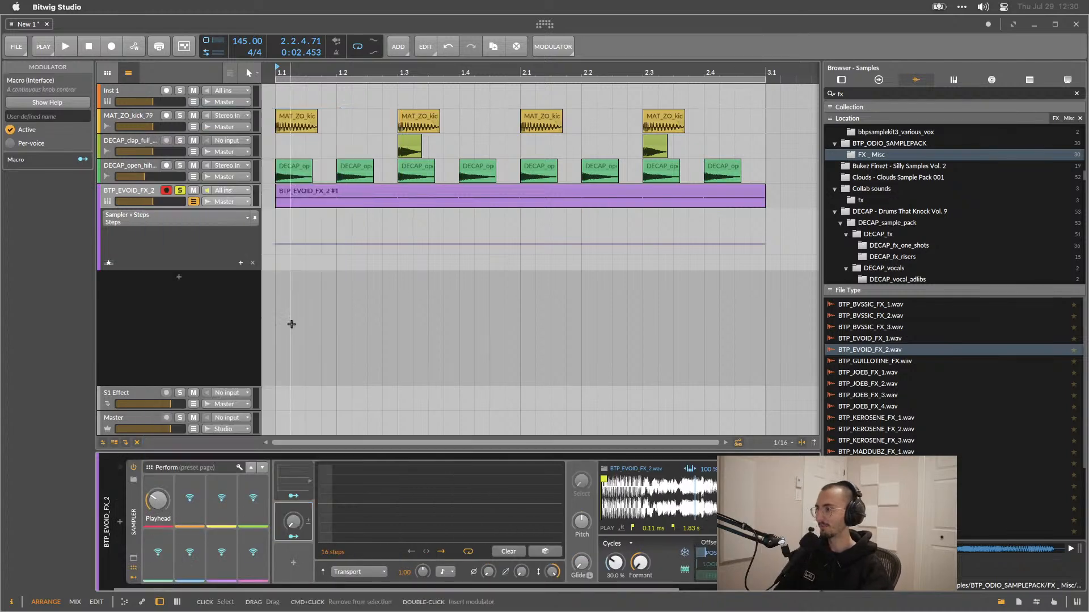
left_click(279, 510)
left_click(275, 525)
key("Delete")
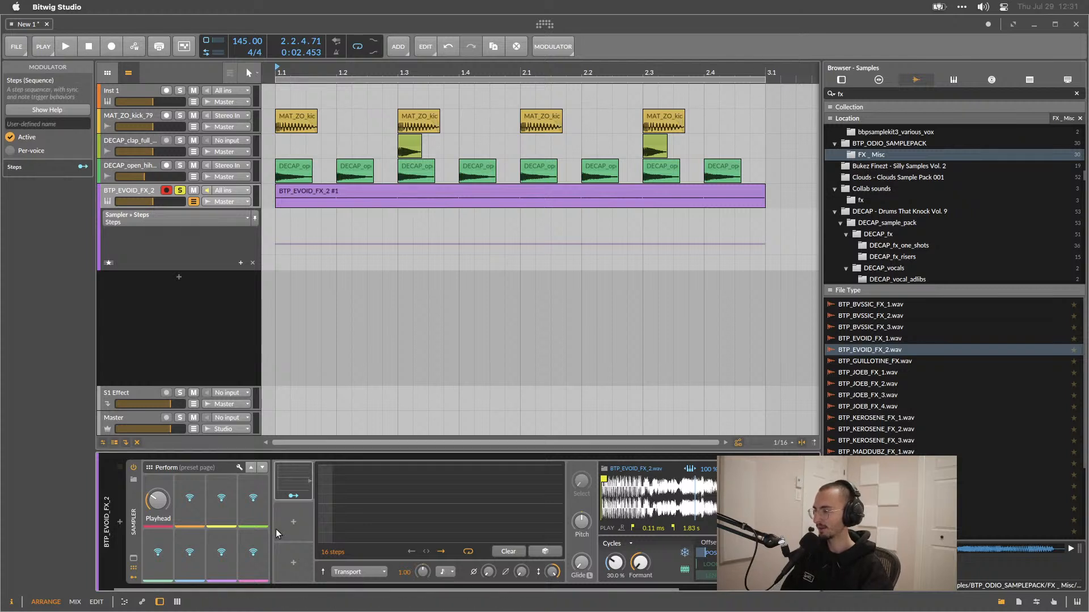
Collapse the Sampler device and insert a Multiband FX-2 after it.
double_click(136, 507)
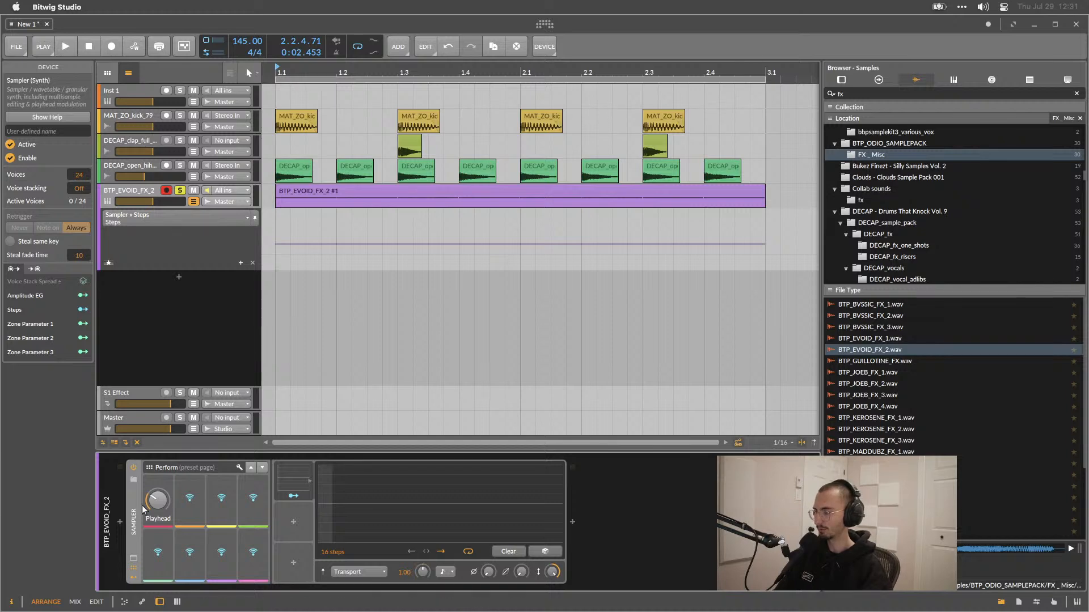
left_click(572, 520)
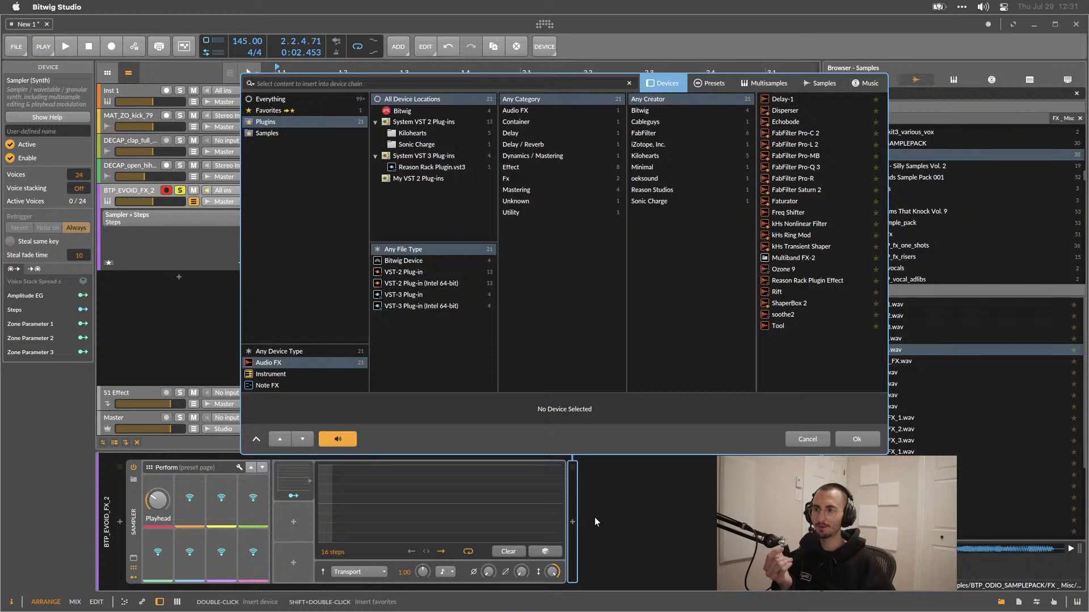
double_click(785, 256)
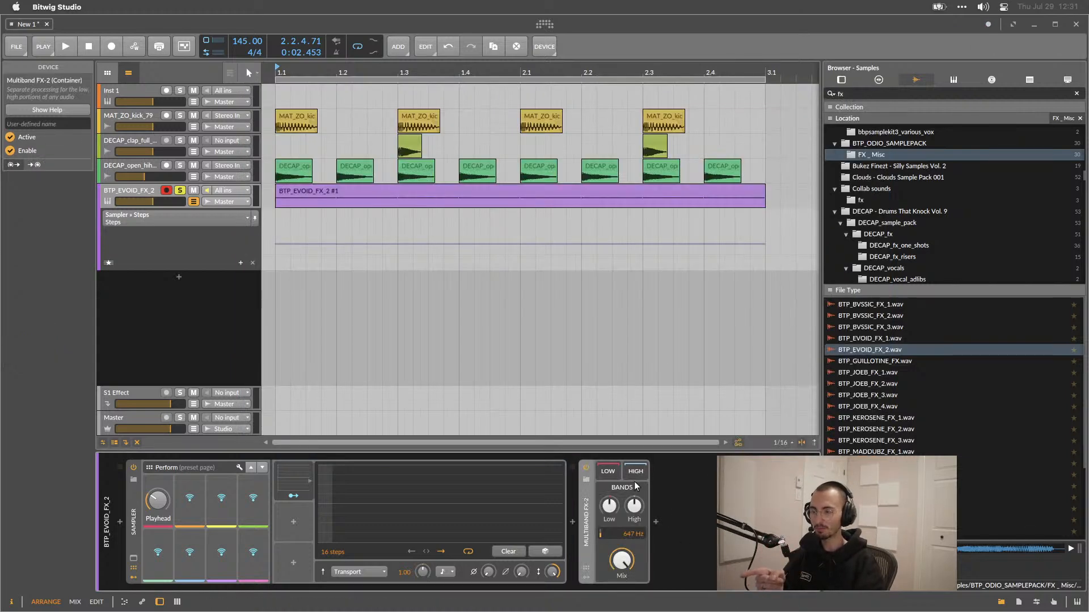
Switch between the Multiband FX-2's Low and High bands and set the crossover frequency to about 406 Hz.
left_click(607, 472)
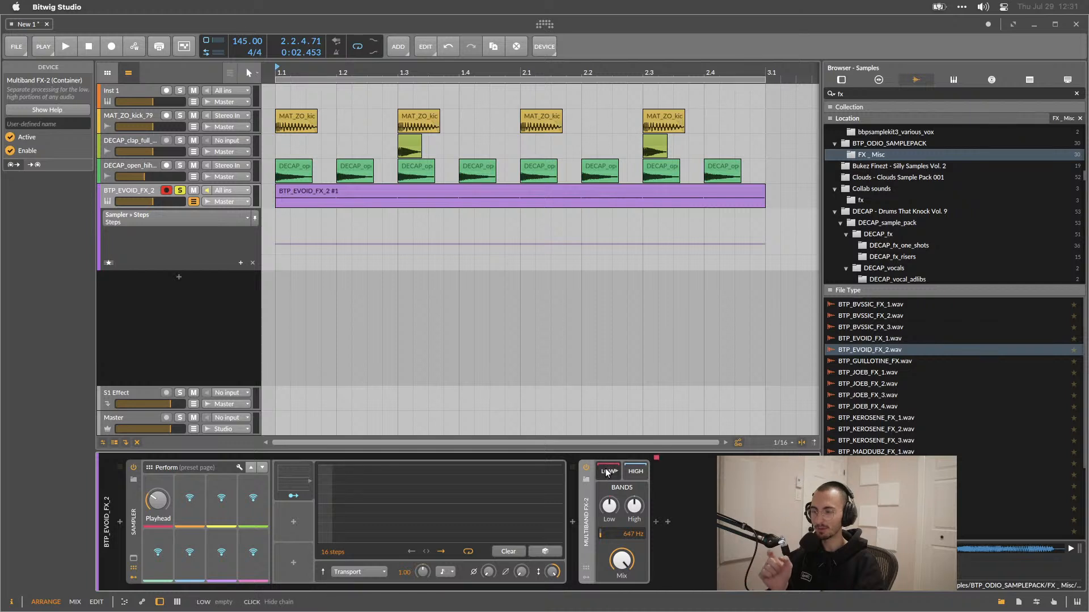
left_click(638, 471)
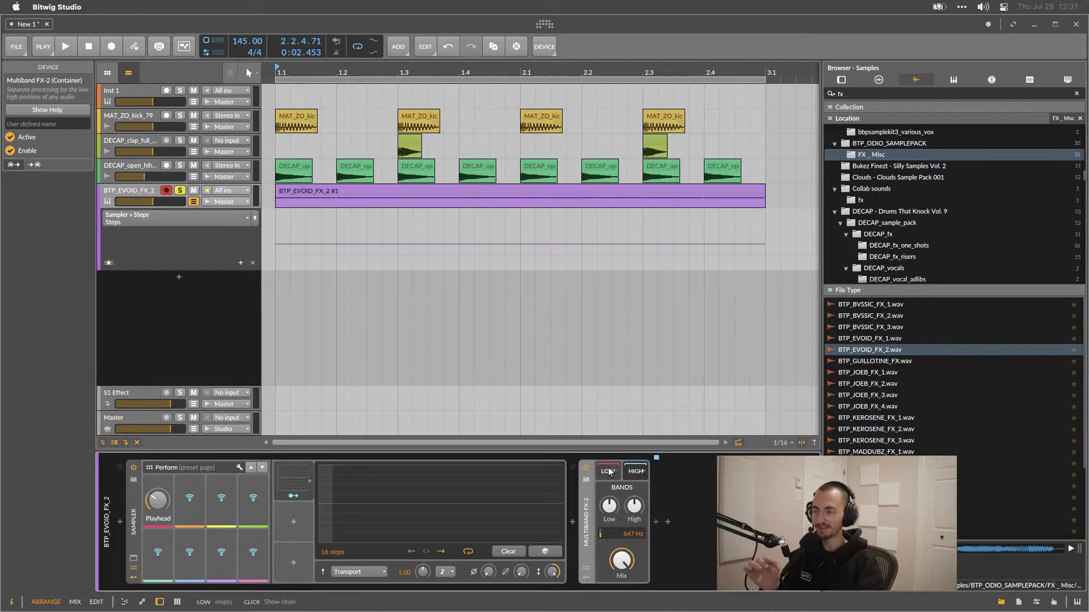
left_click(608, 472)
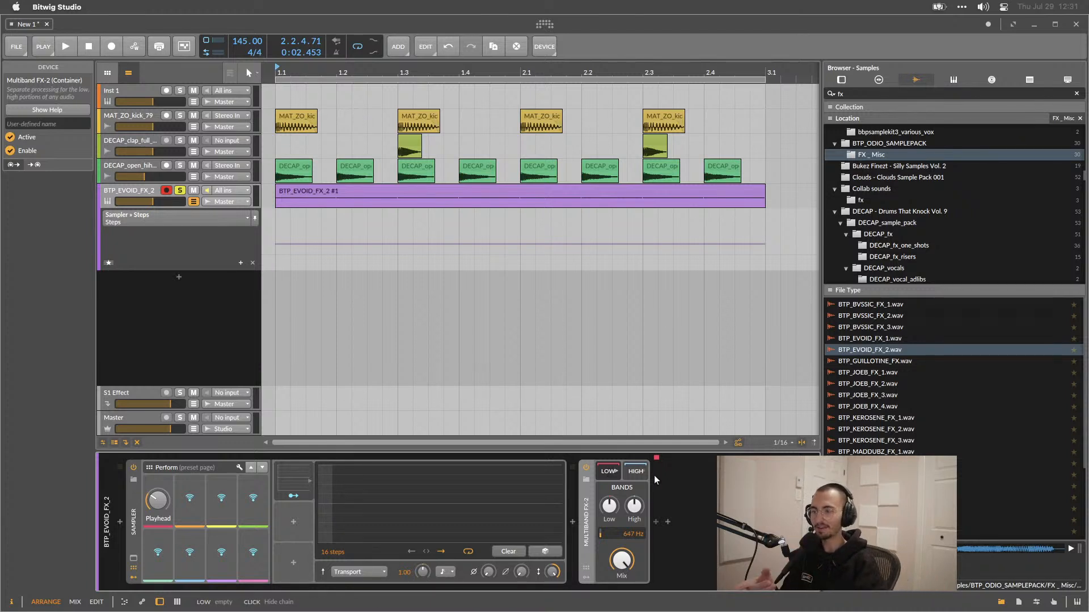
left_click(635, 473)
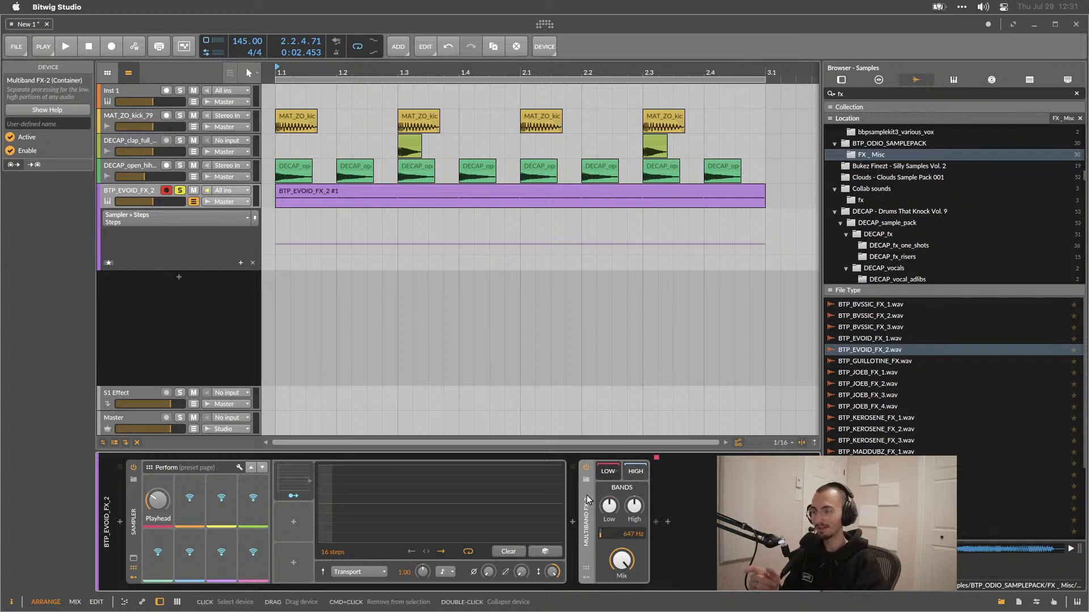
left_click(622, 561)
left_click_drag(628, 533, 627, 545)
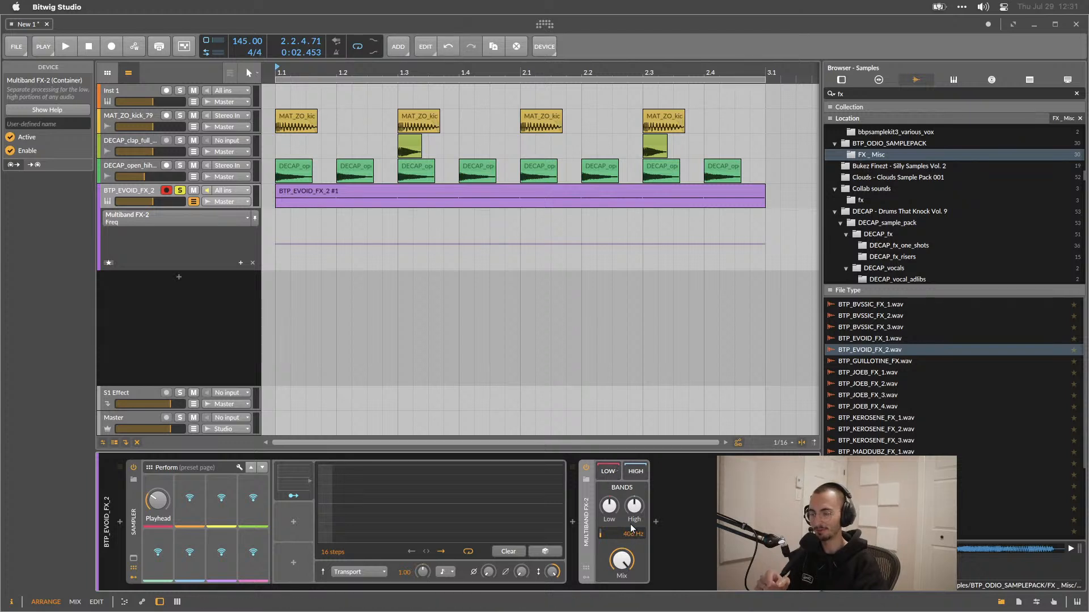
left_click(636, 473)
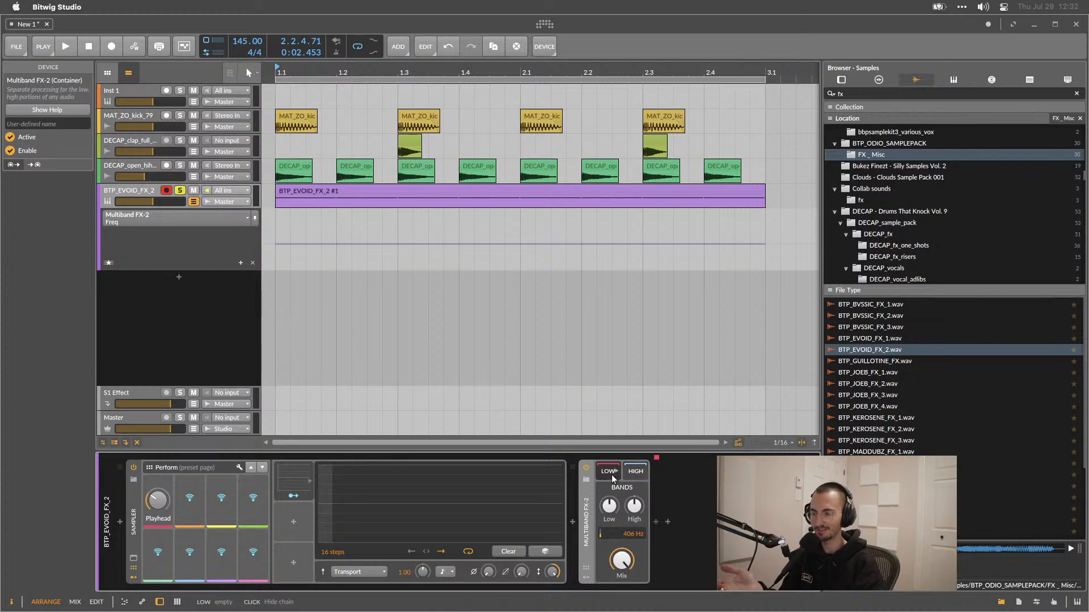
Insert the Faturator plug-in into the Multiband FX-2's Low band.
left_click(655, 508)
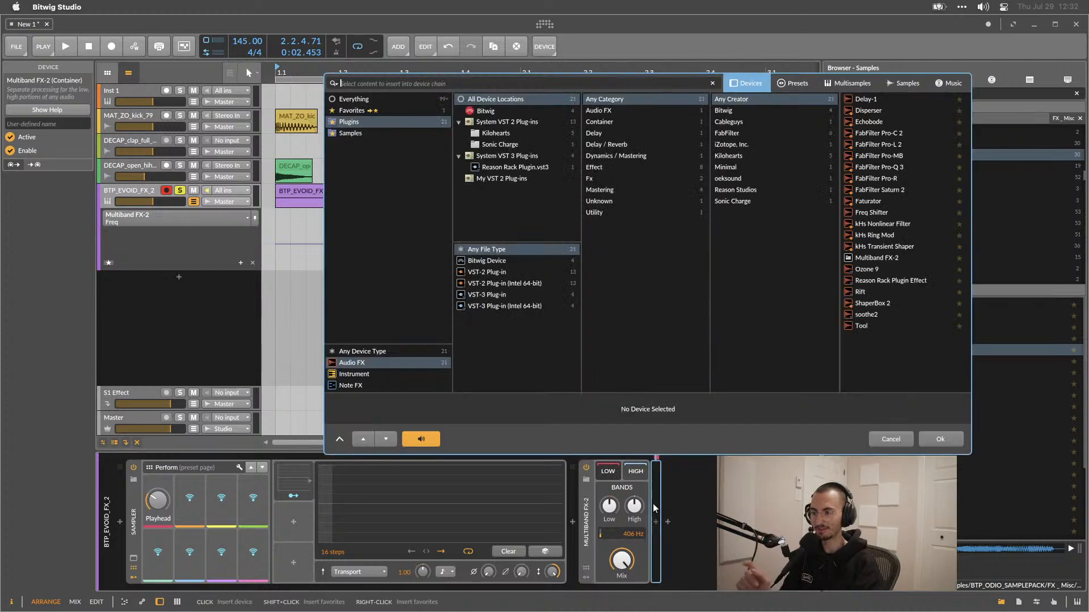
double_click(859, 201)
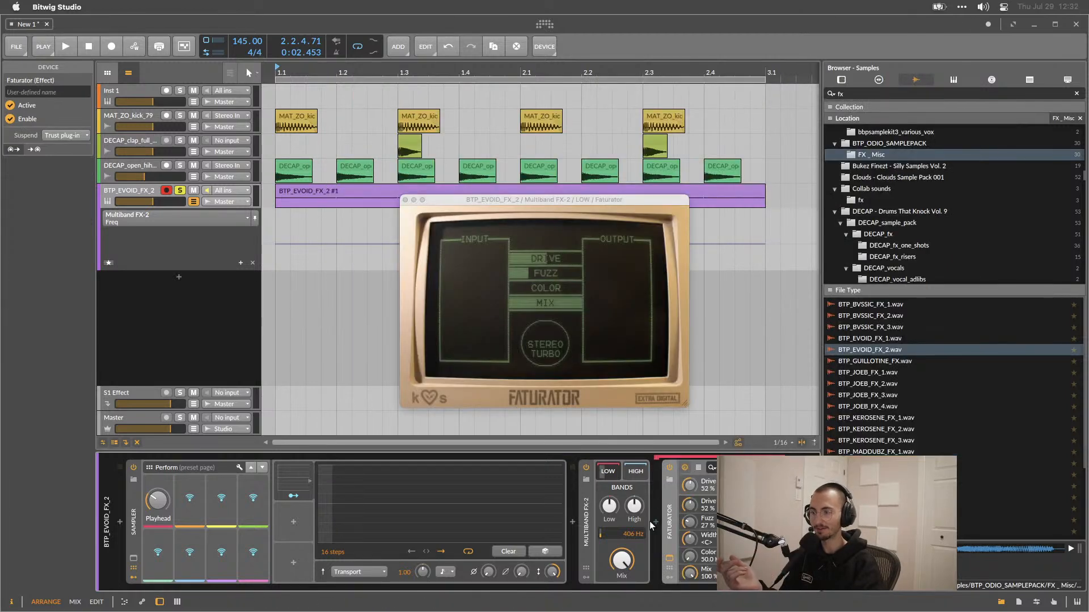
left_click(607, 474)
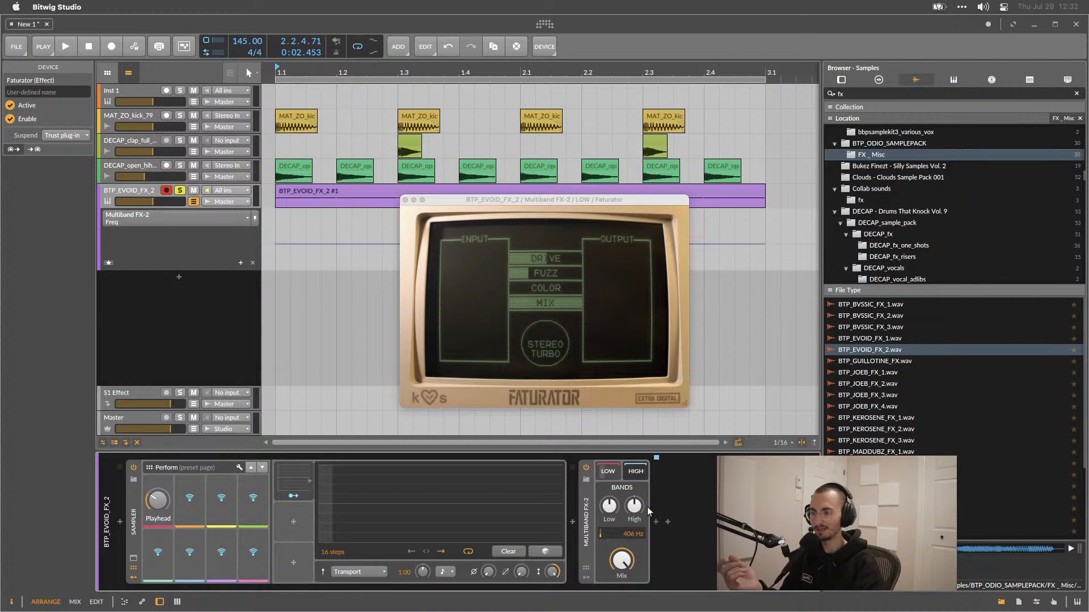
Insert a Freq Shifter into the band chain, then delete it.
left_click(655, 522)
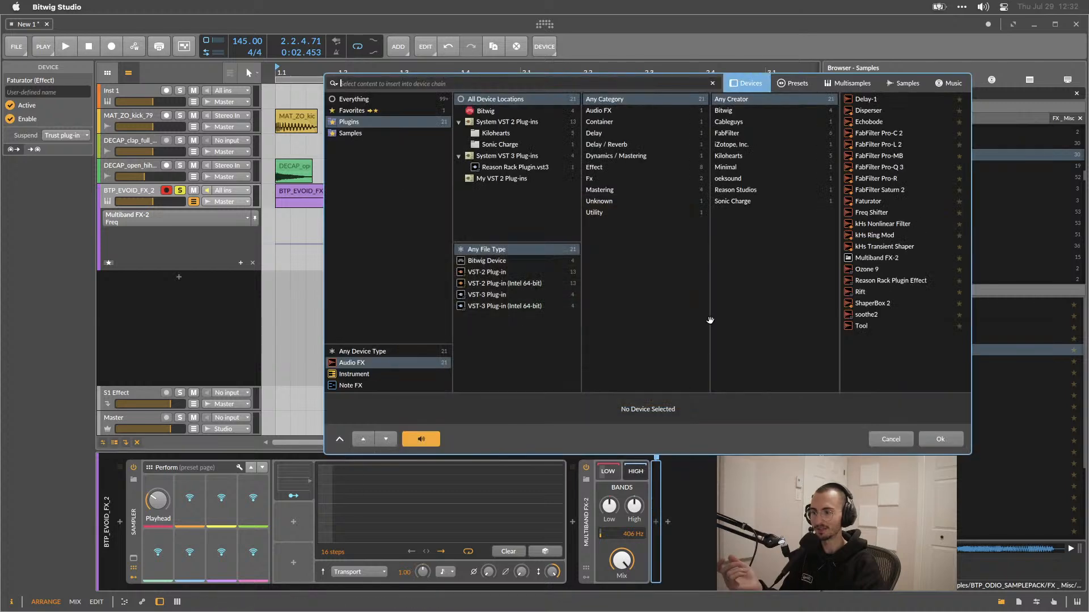
double_click(873, 212)
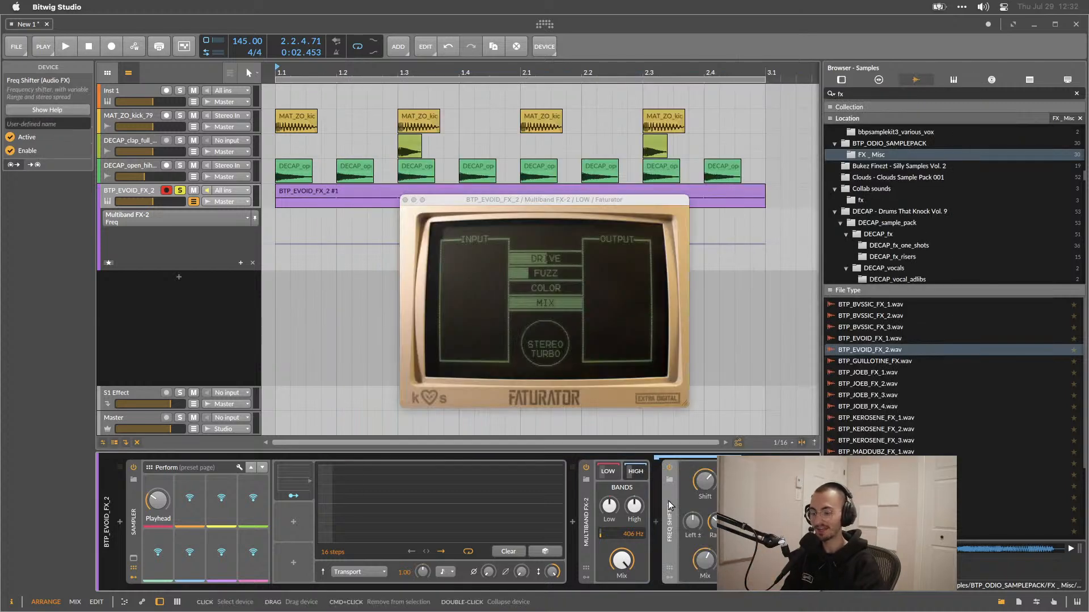
key("Delete")
Delete the Faturator from the Multiband FX-2's Low band.
left_click(605, 473)
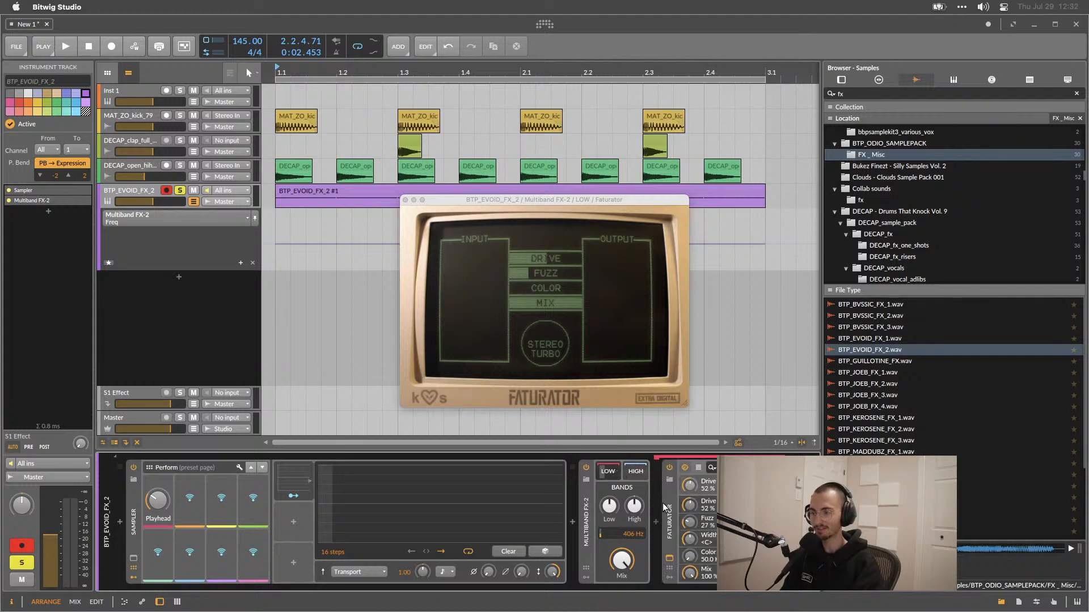
left_click(665, 503)
key("Delete")
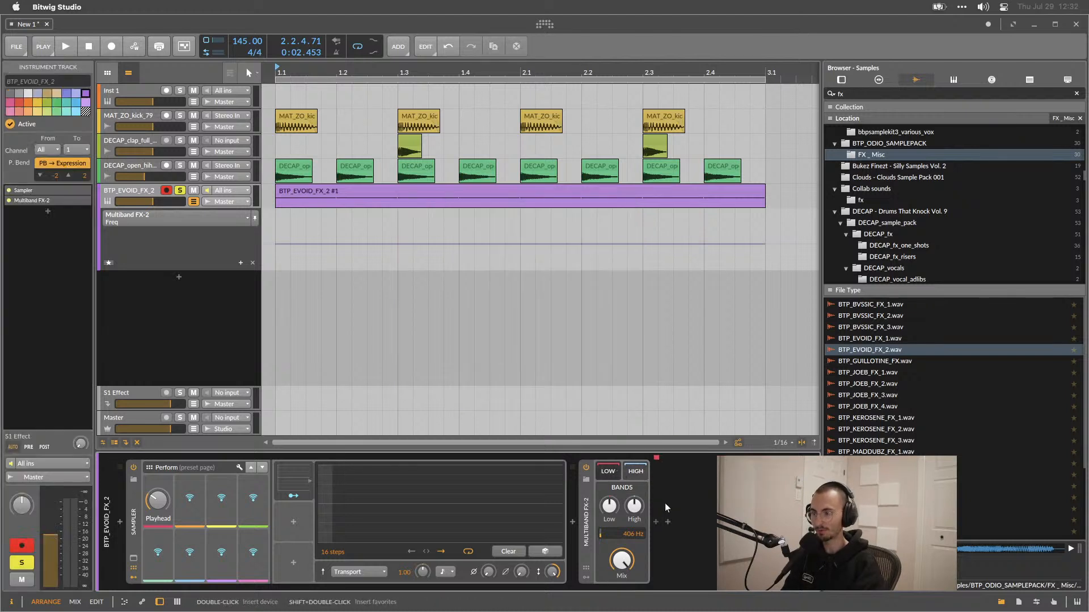
Select the Multiband FX-2 device and narrow the browser panel.
left_click(590, 491)
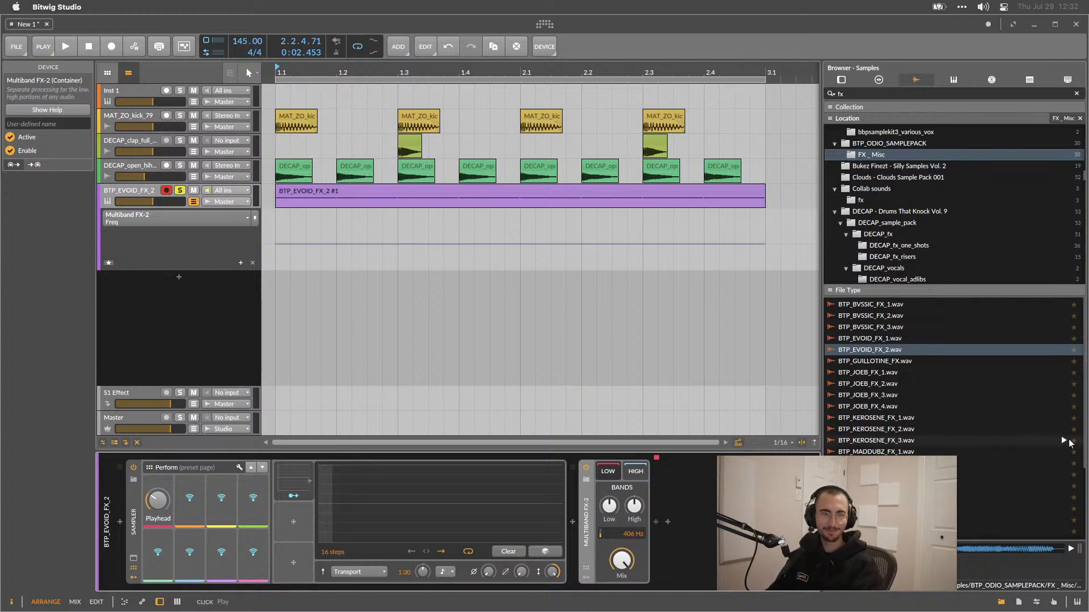
left_click_drag(822, 408, 957, 412)
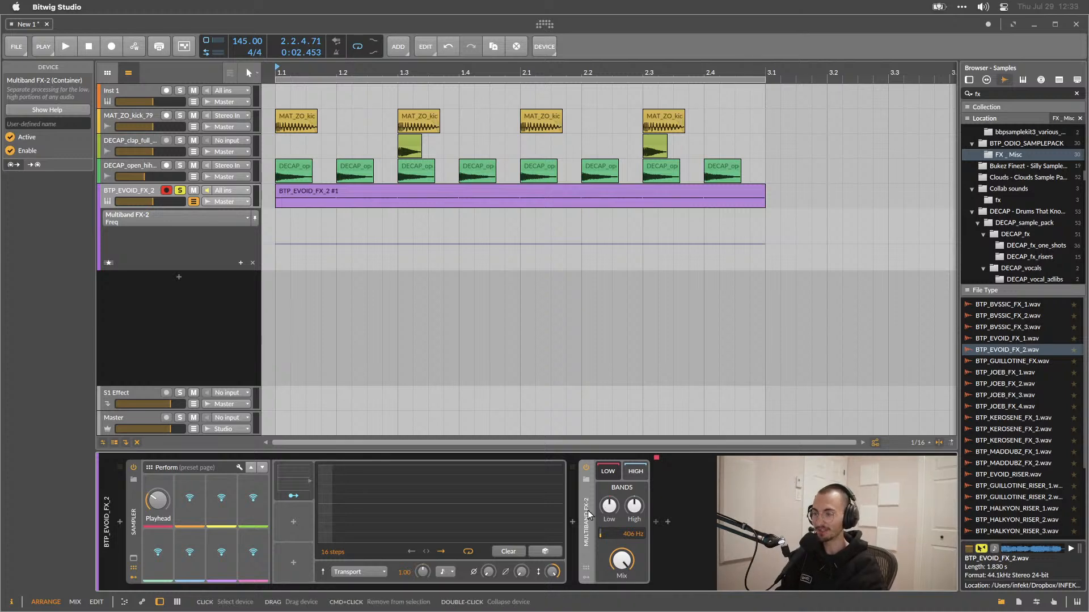
Delete the Multiband FX-2 device from the track's device chain.
key("Delete")
left_click(574, 521)
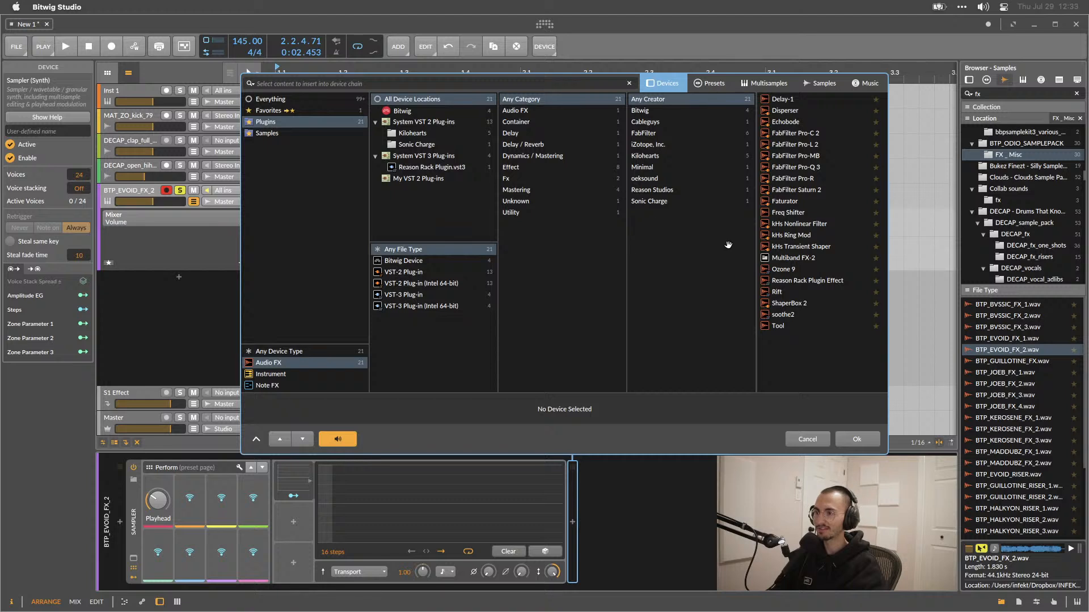
left_click(822, 438)
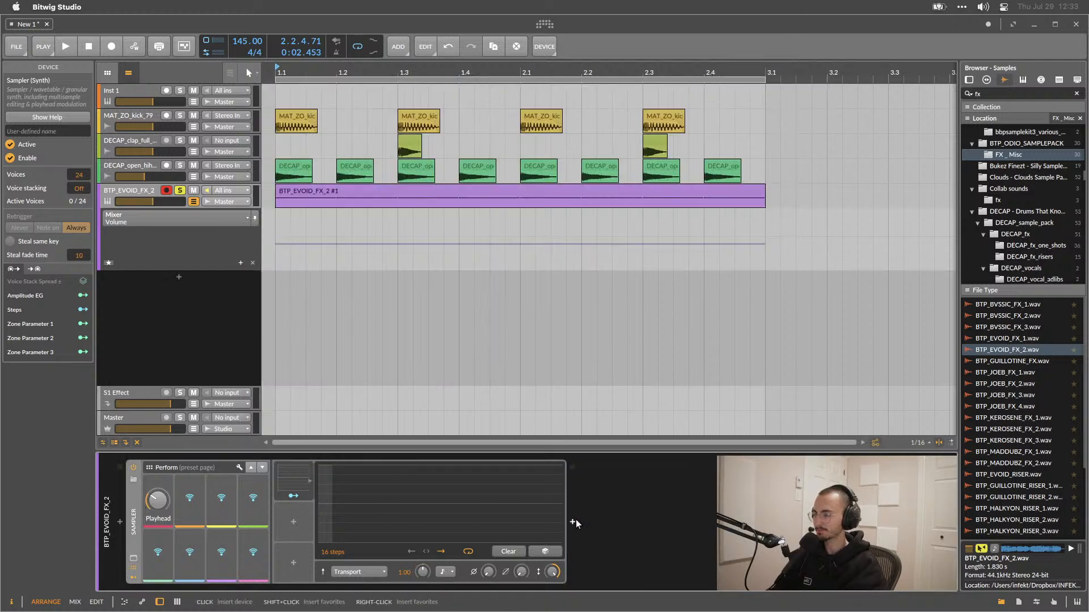
Play the beat while slightly nudging the Sampler's Playhead knob.
key("space")
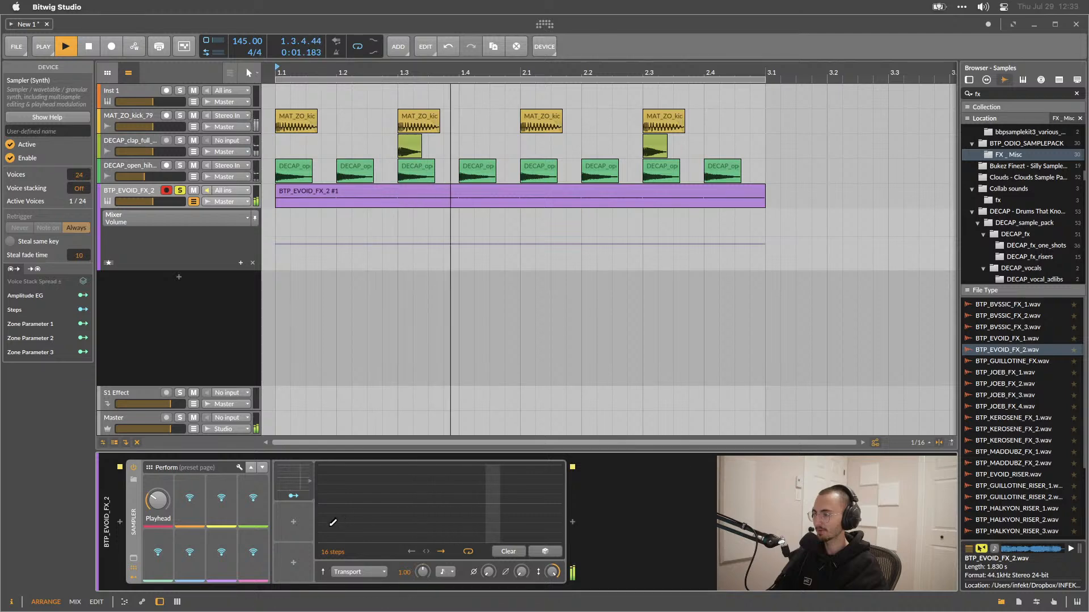
key("space")
left_click_drag(159, 500, 159, 492)
key("space")
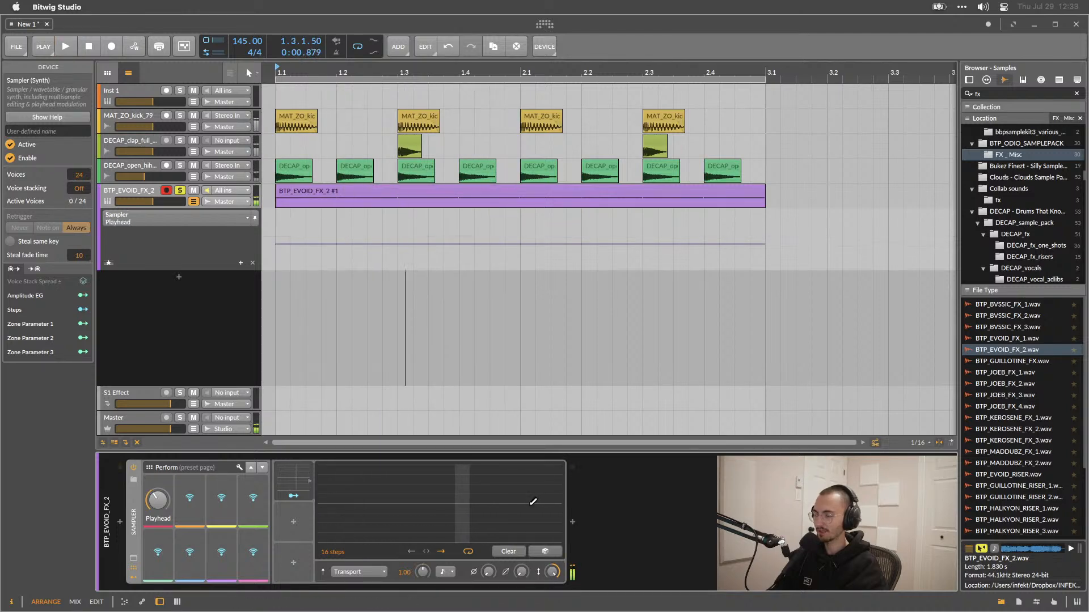
Insert a new Multiband FX-2 after the Sampler and wrap it in an FX Layer container.
left_click(576, 519)
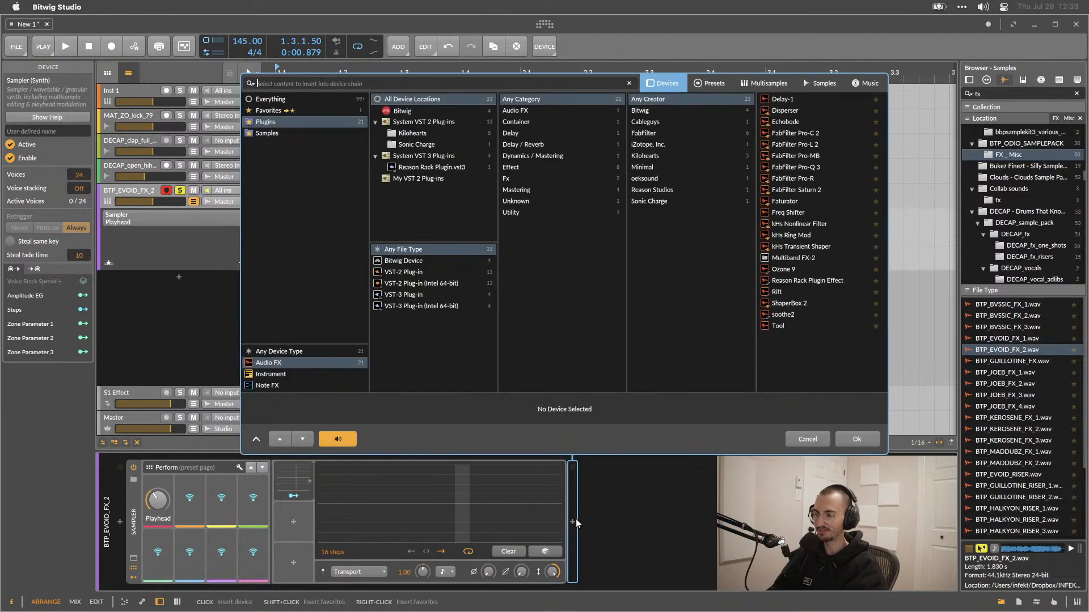
double_click(799, 258)
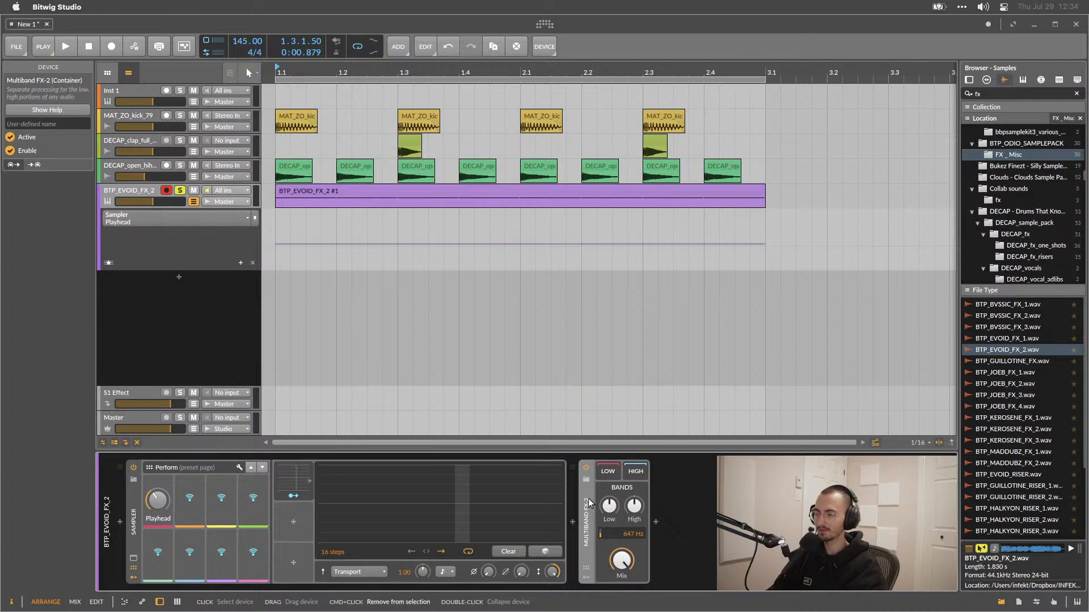
key("super+g")
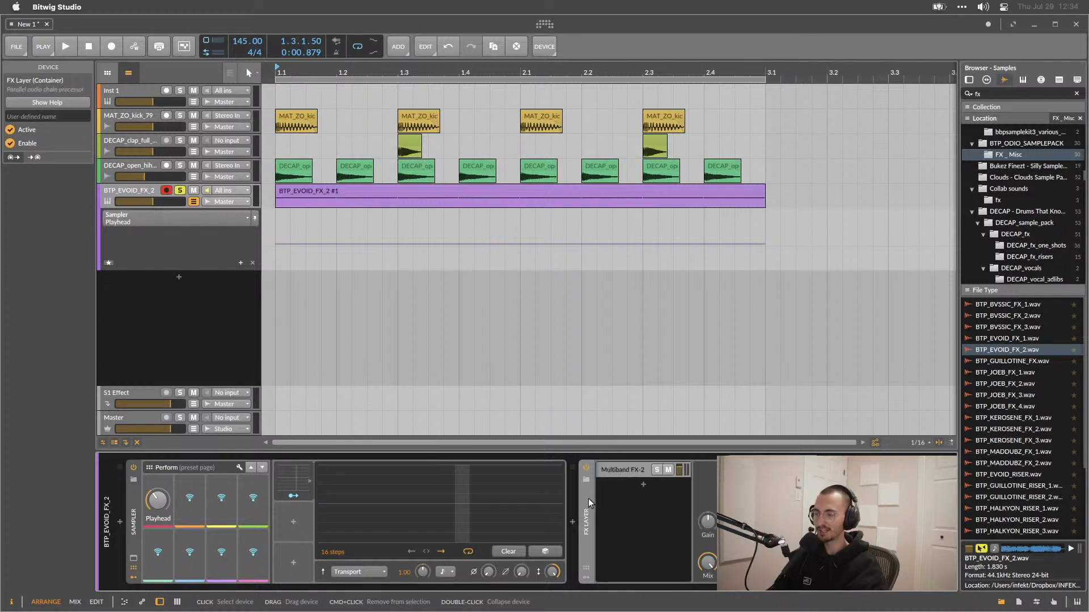
Duplicate the Multiband FX-2 layer inside the FX Layer.
left_click(742, 500)
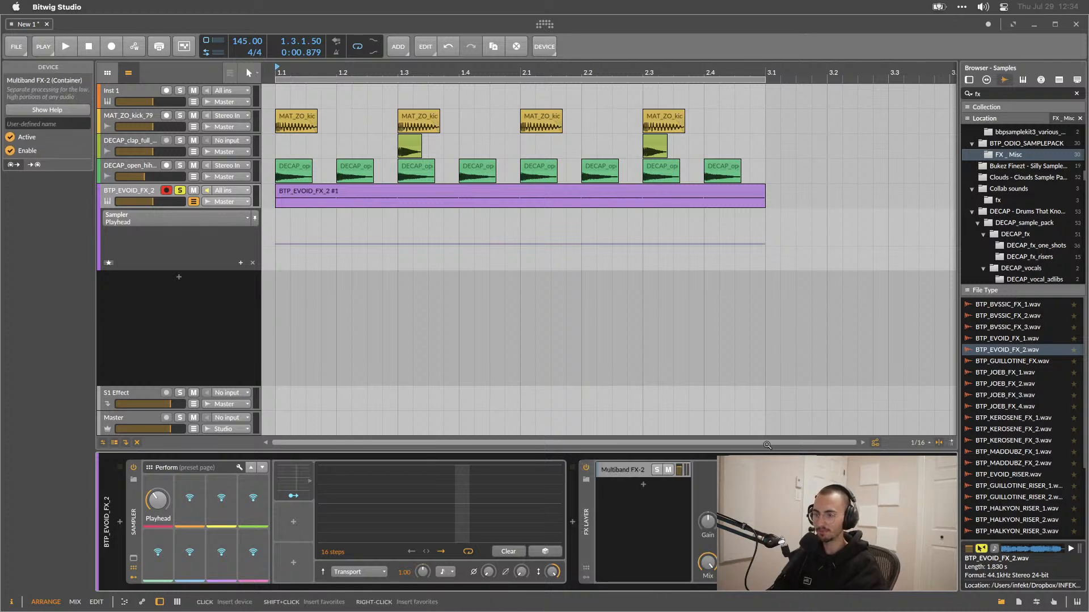
left_click(586, 505)
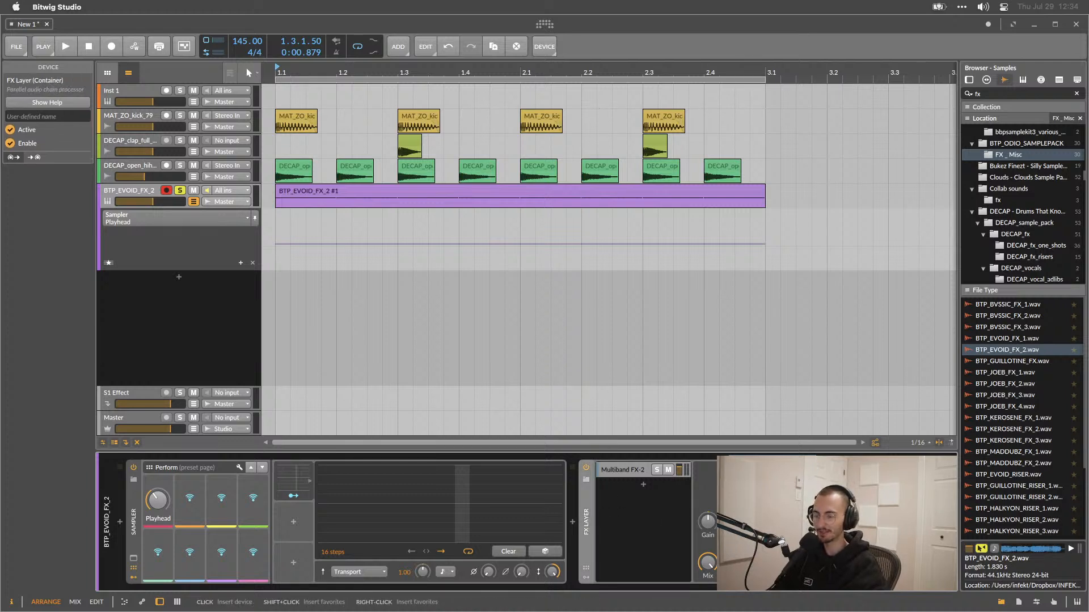
left_click(630, 482)
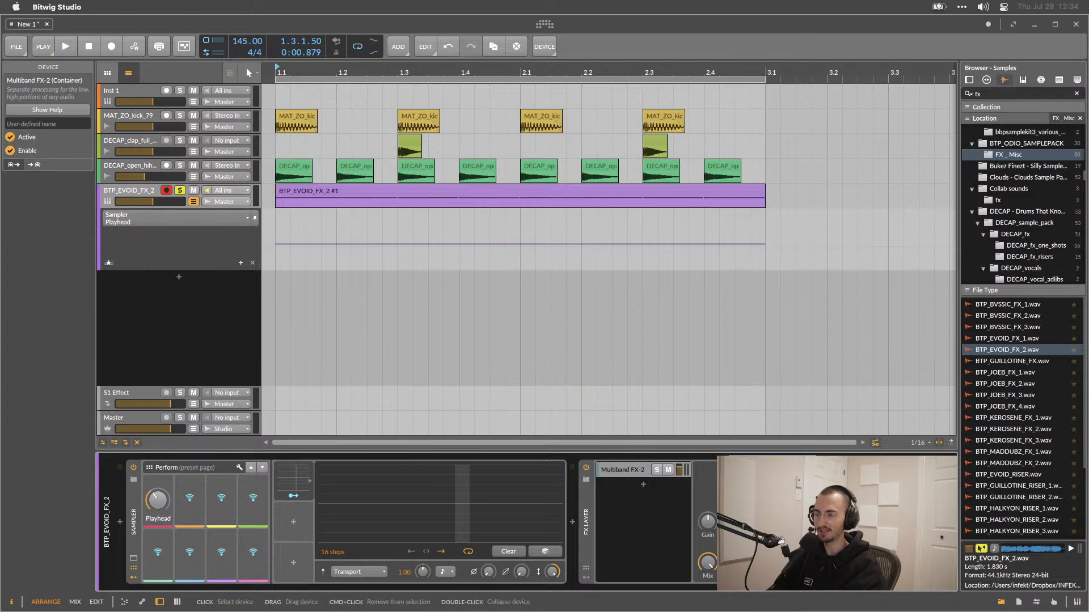
left_click_drag(617, 490, 620, 488)
left_click(622, 472)
left_click(622, 486)
left_click(622, 472)
left_click(622, 486)
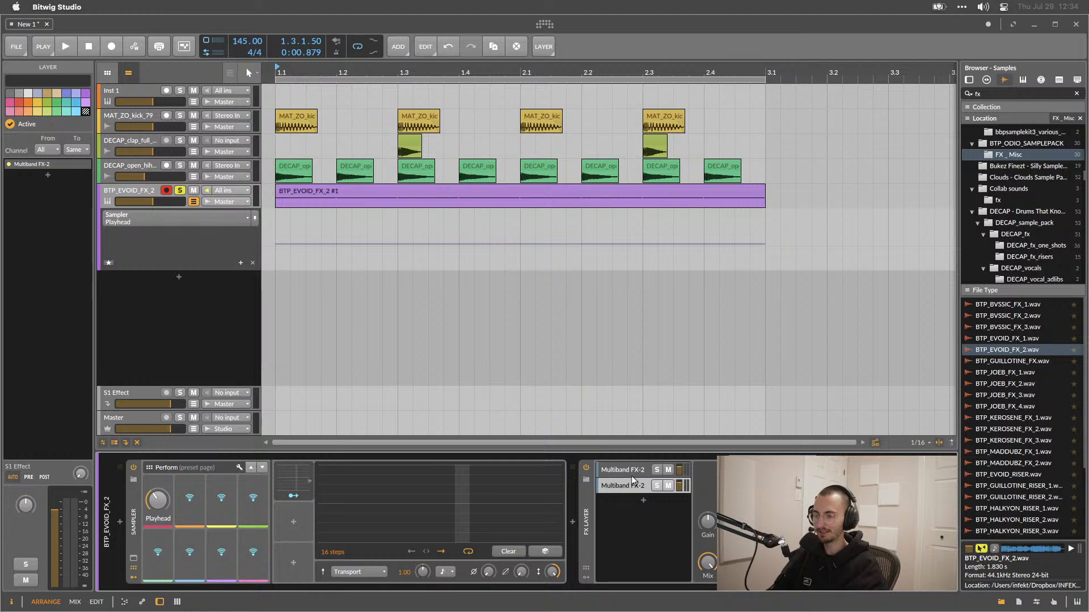
Rename the two FX Layer layers High and Low.
left_click(609, 471)
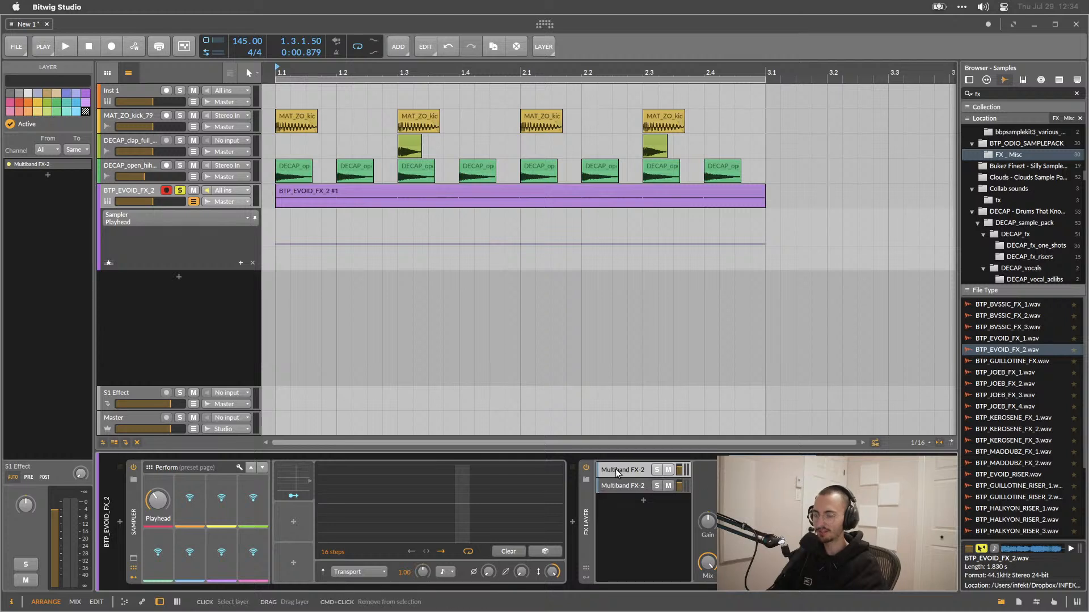
double_click(615, 470)
type("Hi")
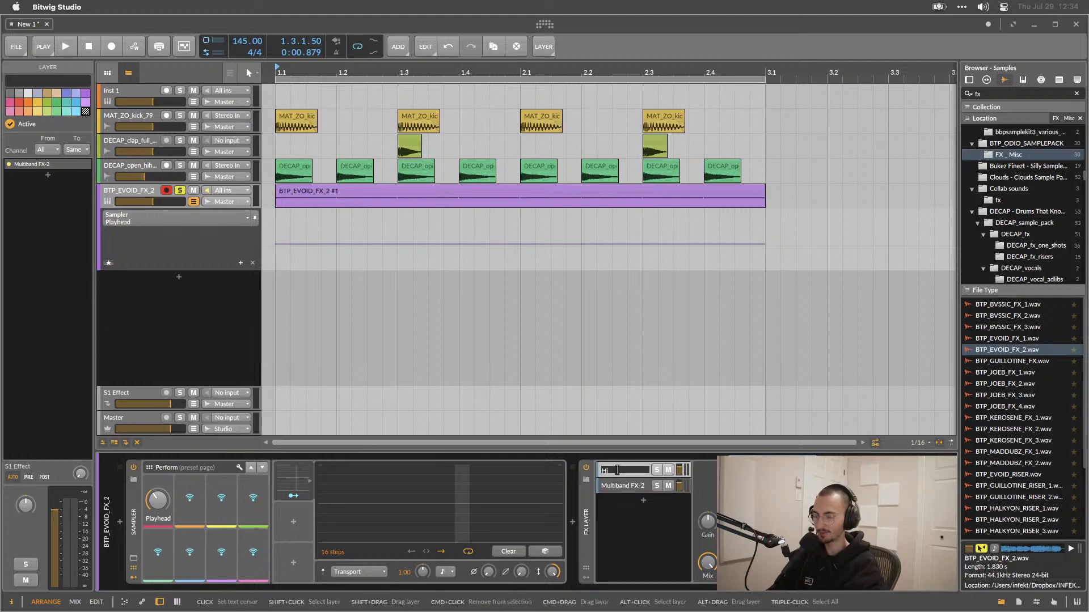
type("gh")
double_click(611, 487)
type("Low")
key("Return")
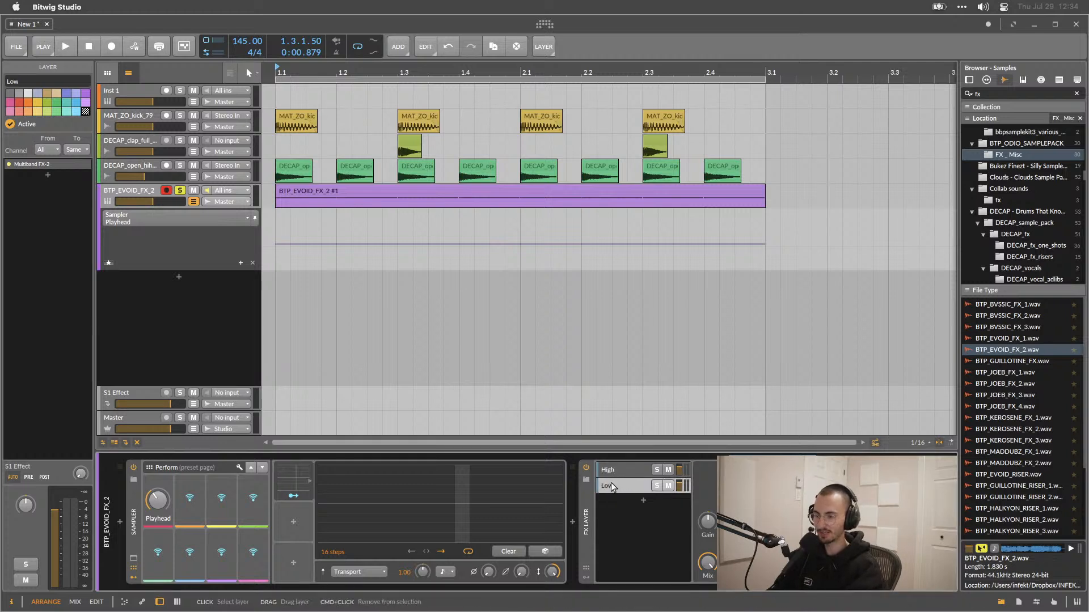
Turn down the low band gain in the Low layer's Multiband FX-2 and the high band gain in the High layer's.
left_click_drag(779, 559, 780, 570)
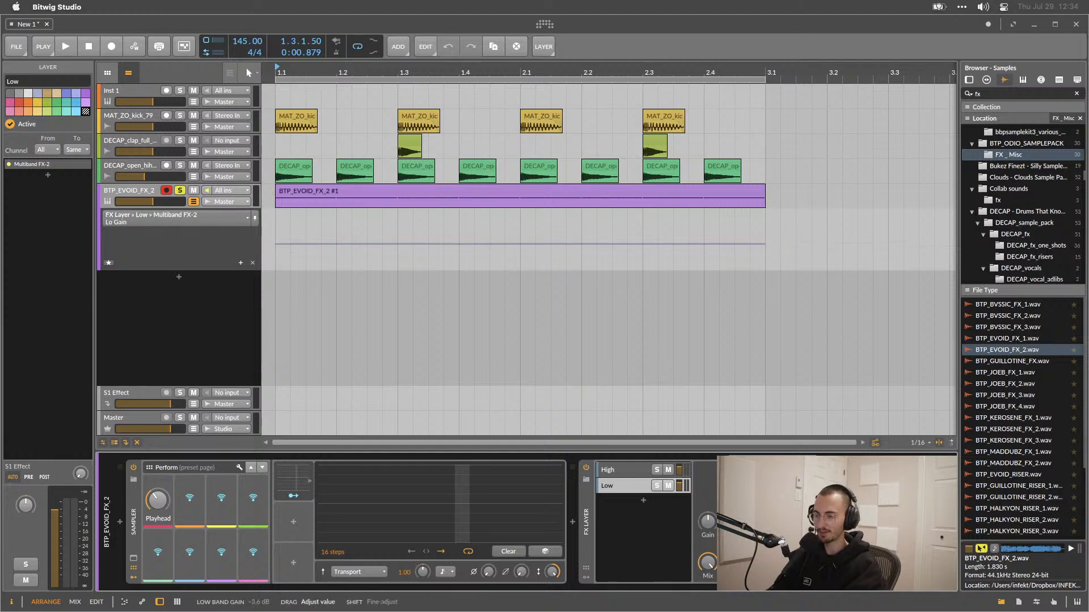
left_click(619, 470)
left_click_drag(780, 497, 780, 519)
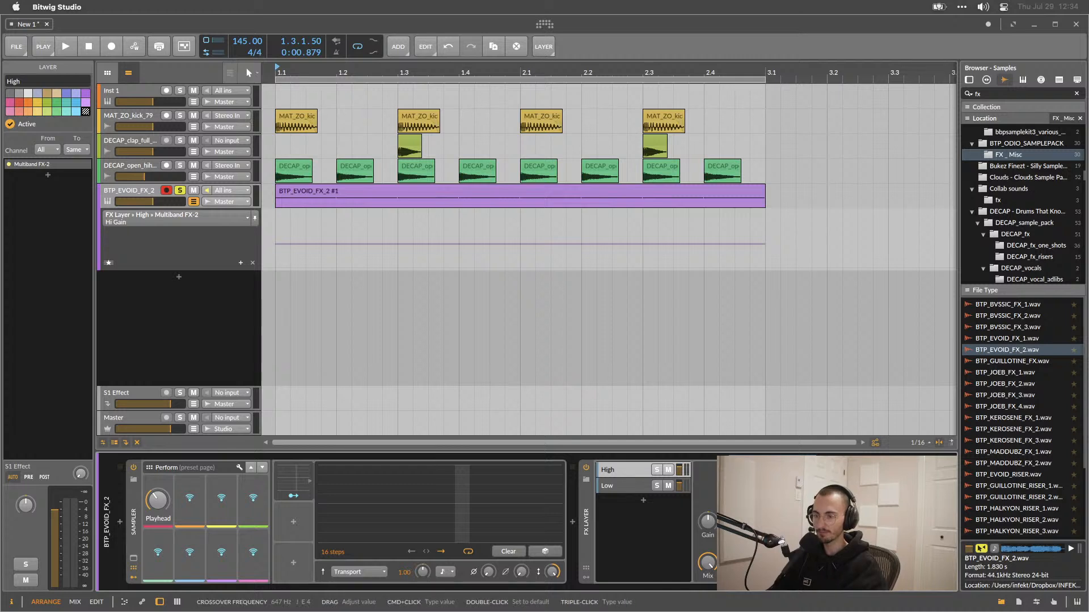
Adjust the crossover frequency of the Low layer's Multiband FX-2.
left_click(624, 489)
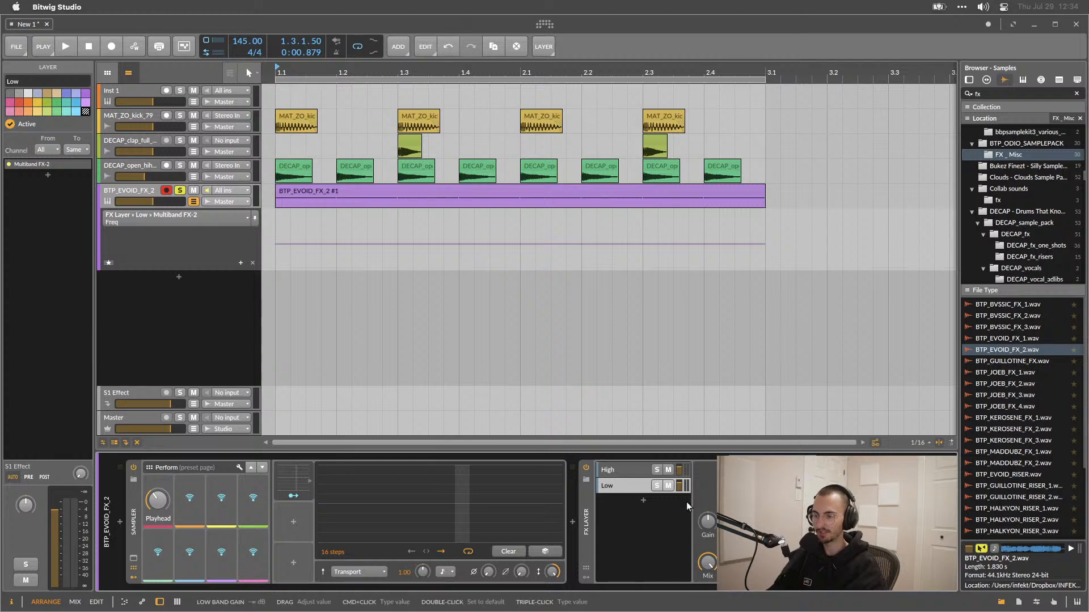
left_click(633, 474)
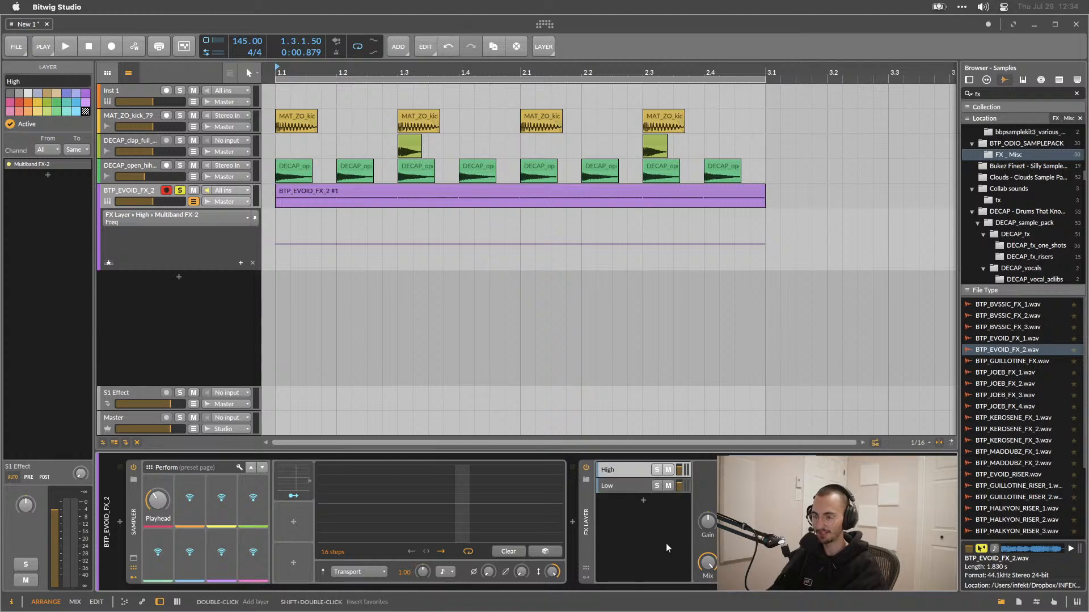
left_click(647, 488)
left_click(757, 510)
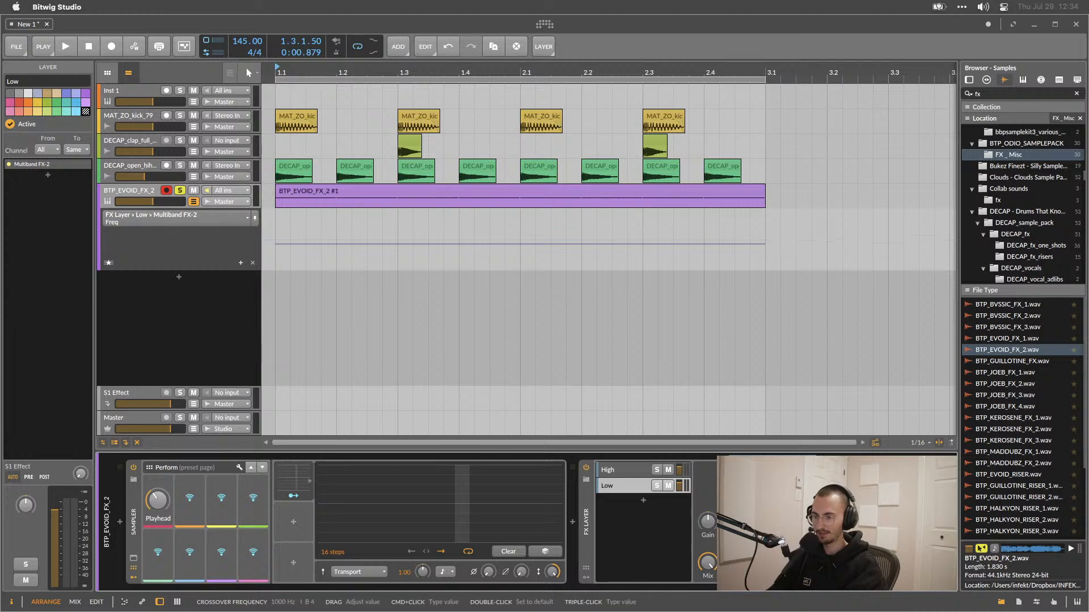
left_click_drag(757, 510, 688, 510)
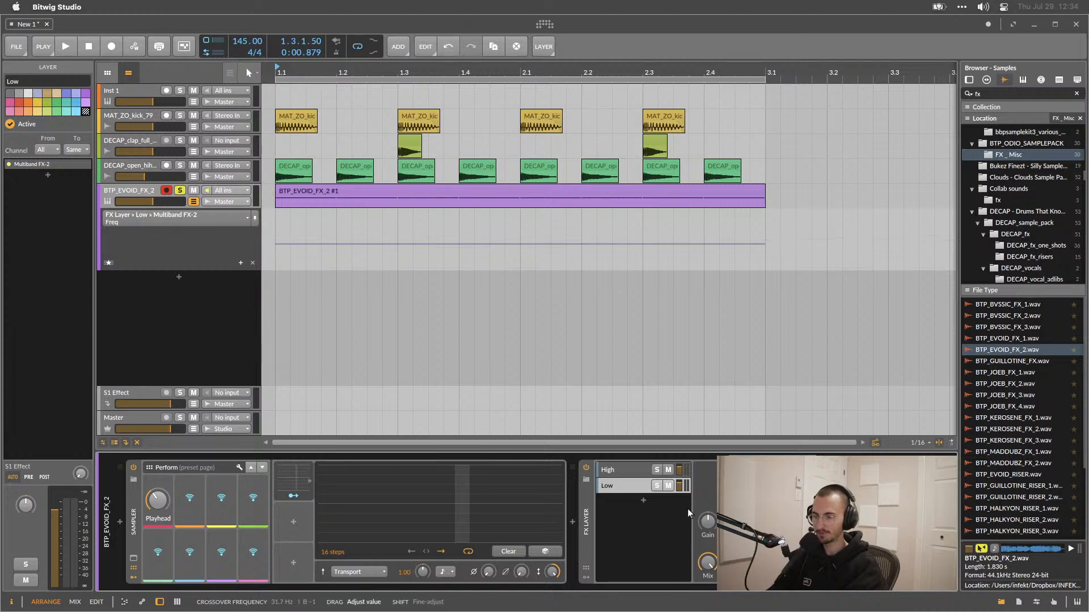
left_click(622, 468)
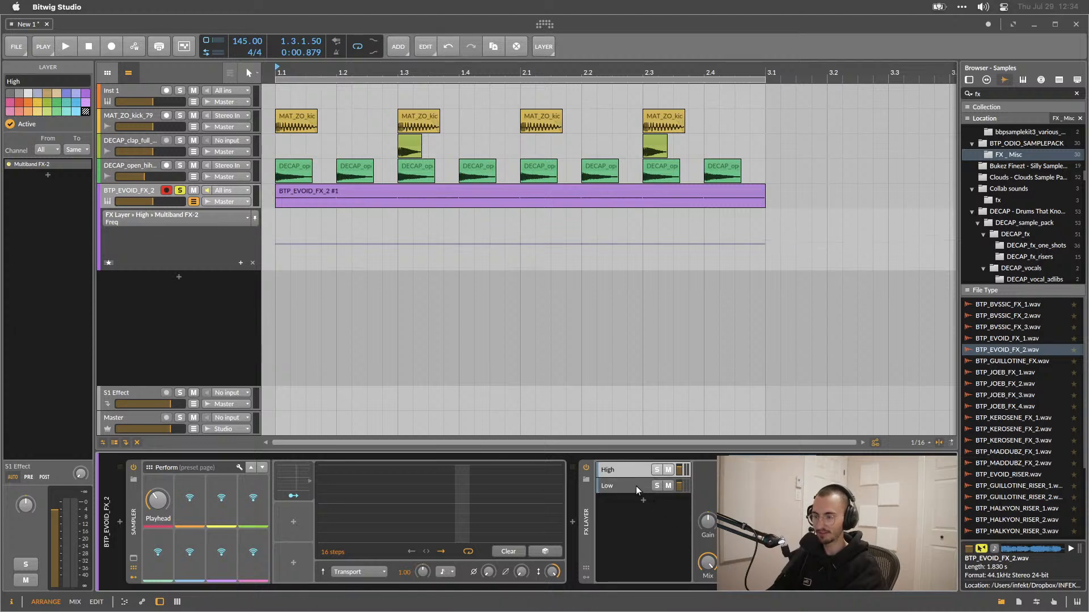
Add a Macro modulator to the FX Layer and map it to the crossover frequency of both layers.
left_click(586, 577)
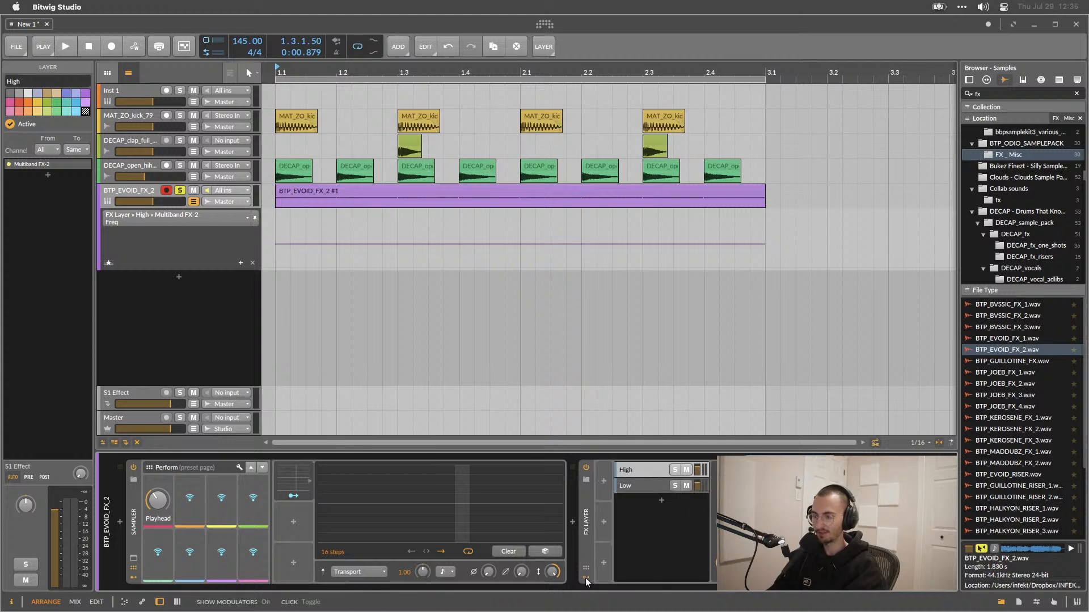
left_click(604, 481)
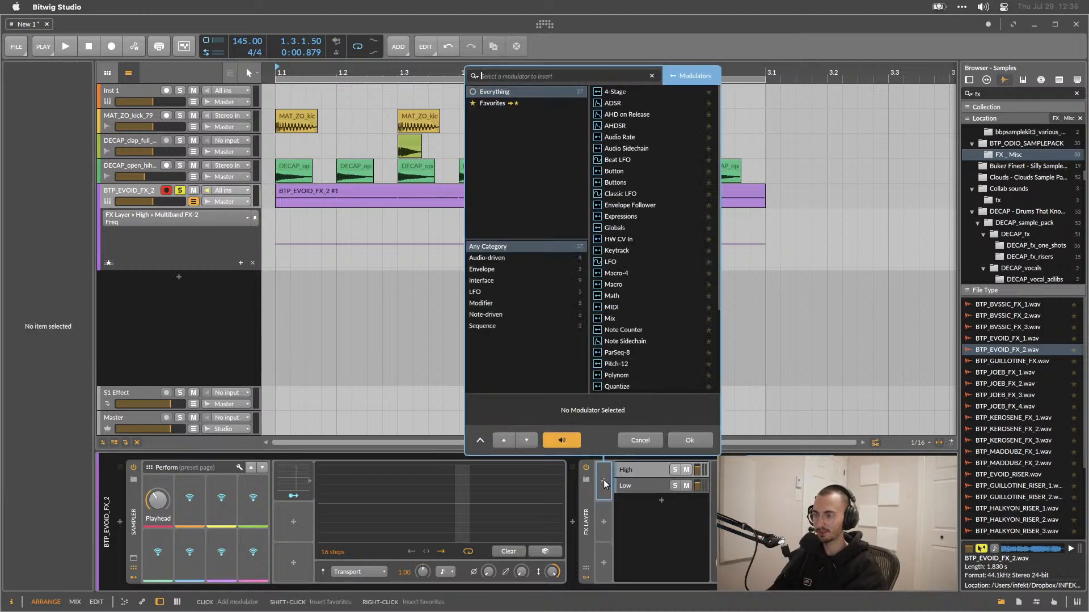
double_click(611, 285)
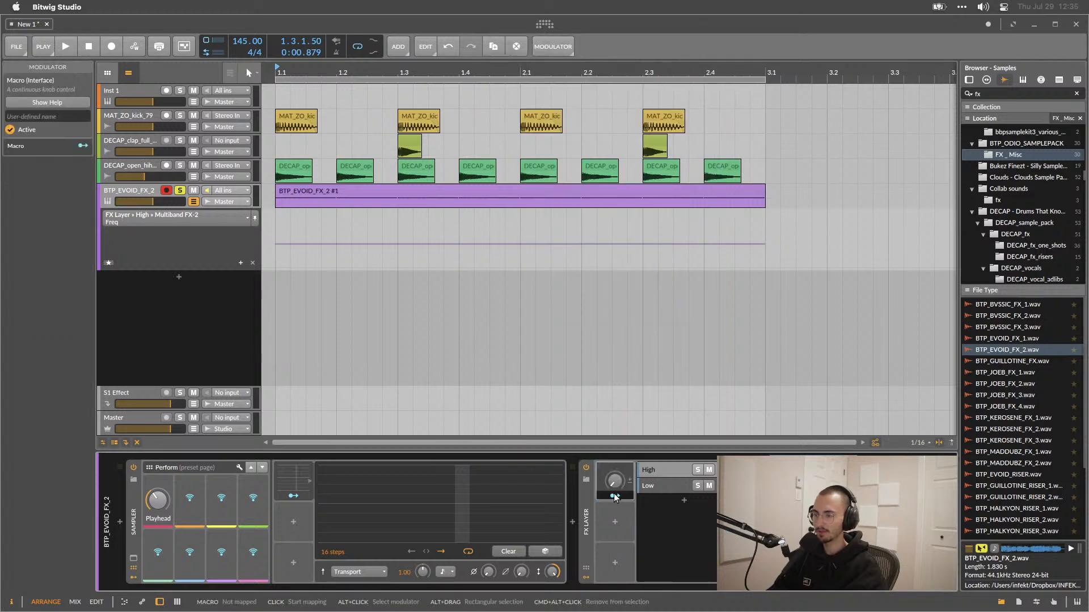
left_click_drag(817, 522, 817, 488)
left_click(652, 486)
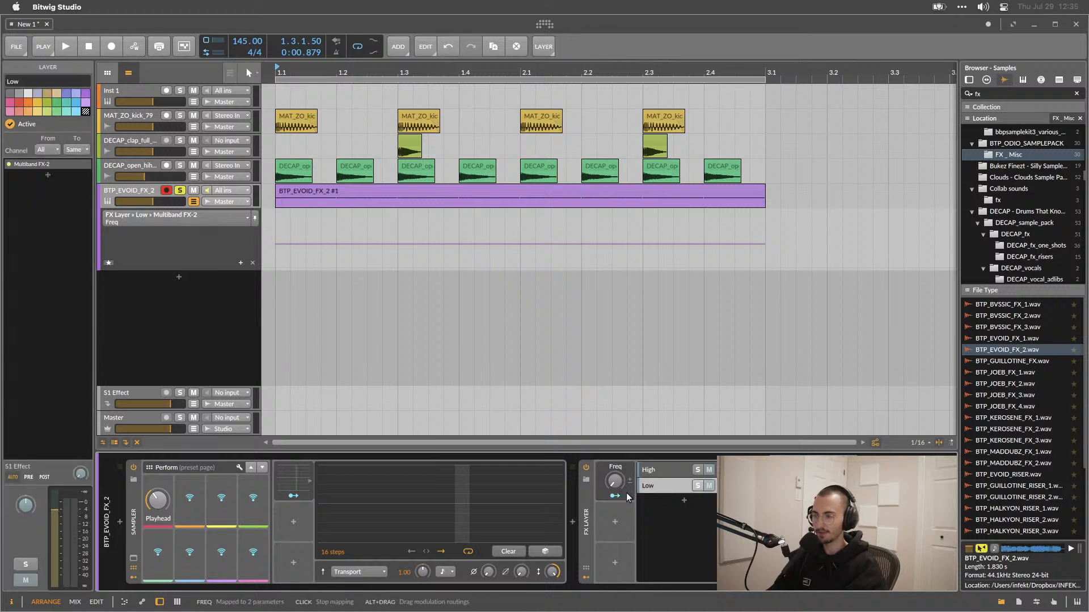
Adjust the Freq macro's modulation amount and turn the macro knob.
mouse_move(617, 492)
left_mouse_down()
mouse_move(622, 471)
mouse_move(622, 489)
left_mouse_up()
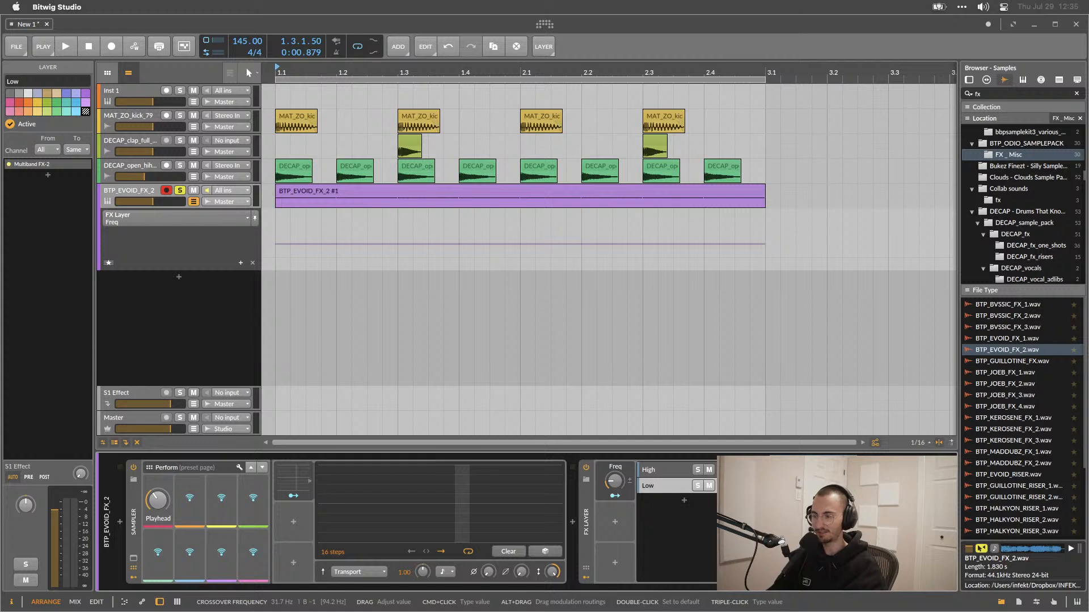
left_click_drag(613, 481, 613, 478)
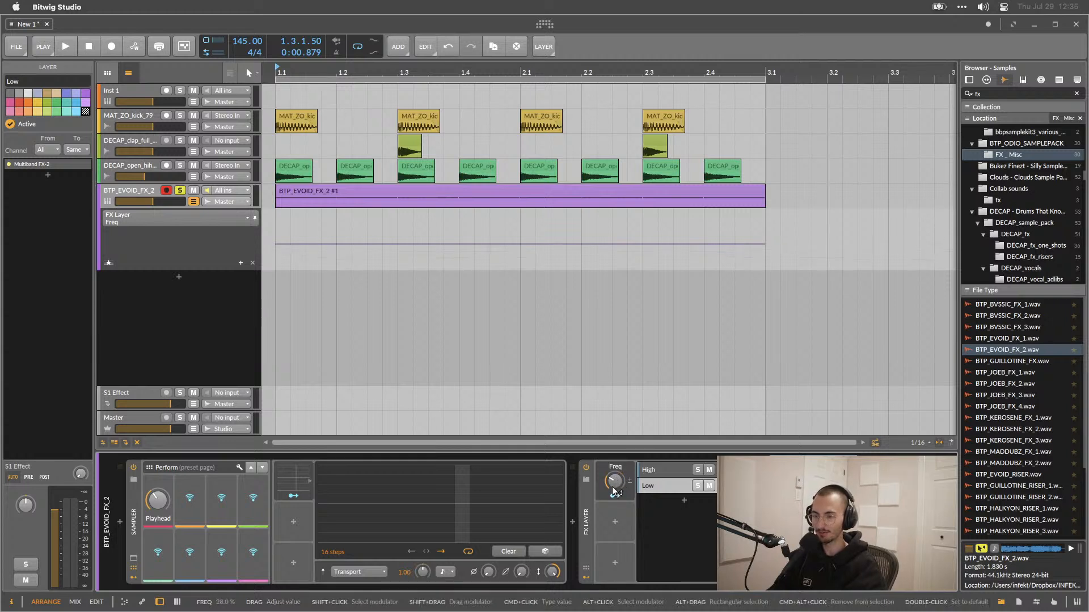
left_click(588, 511)
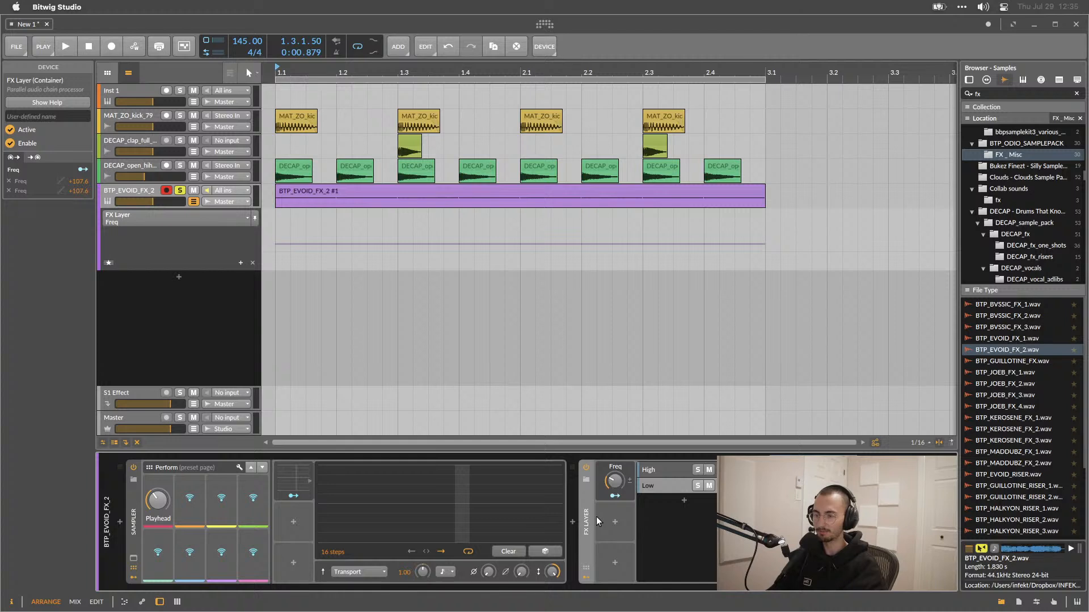
left_click_drag(613, 480, 614, 480)
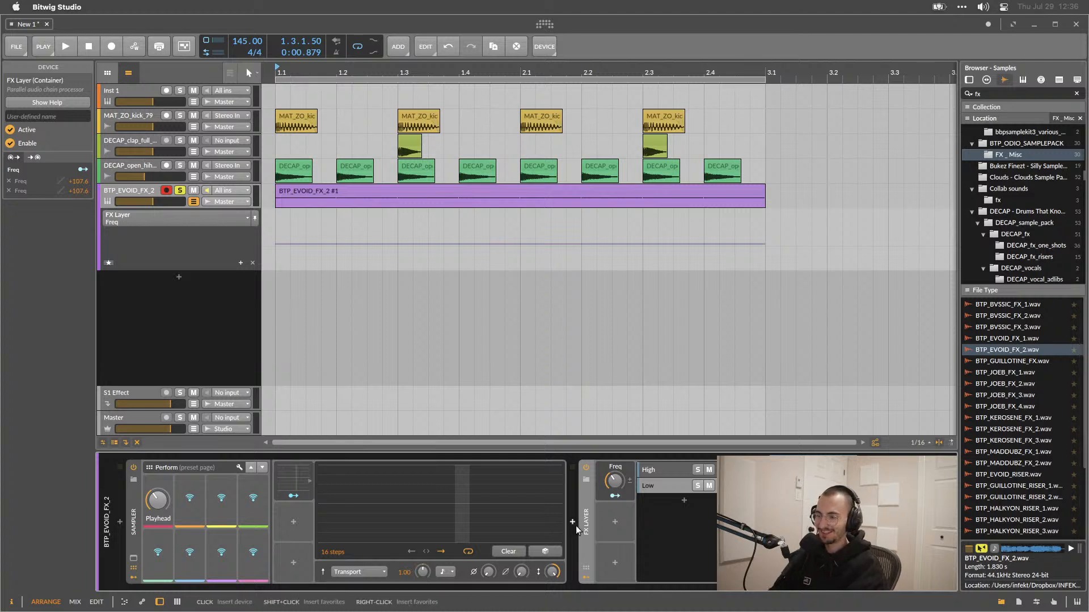
Replace the FX Layer with an FX Grid device and open its grid editor.
key("Delete")
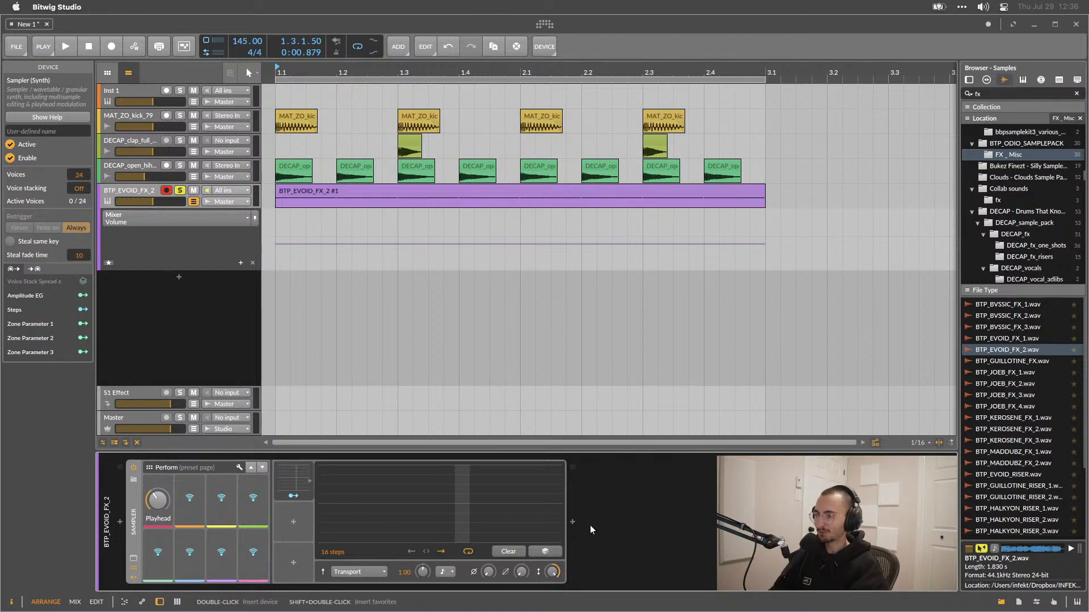
left_click(574, 522)
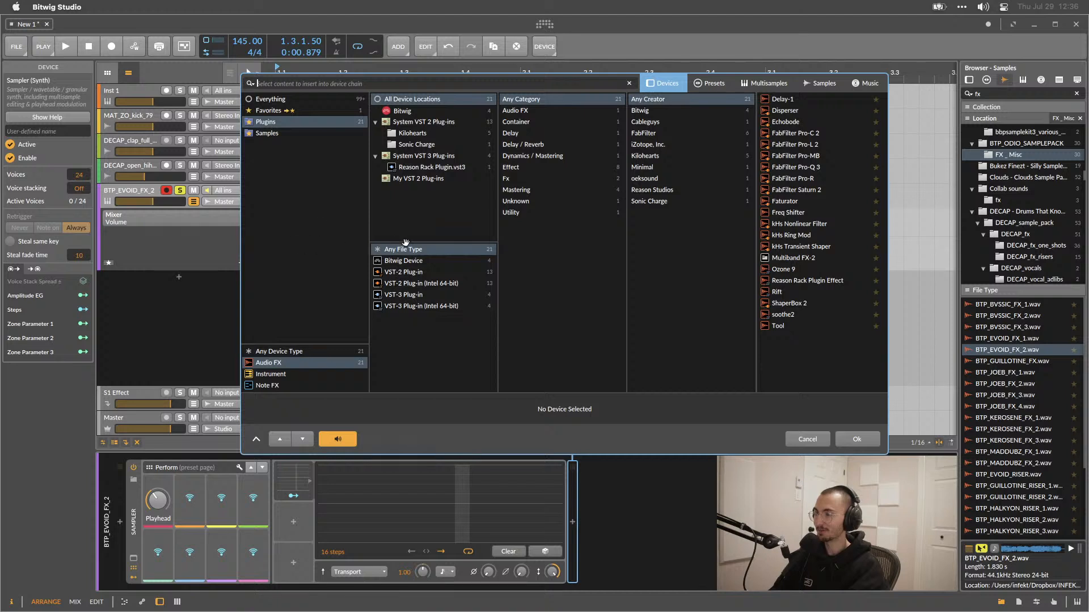
left_click(409, 260)
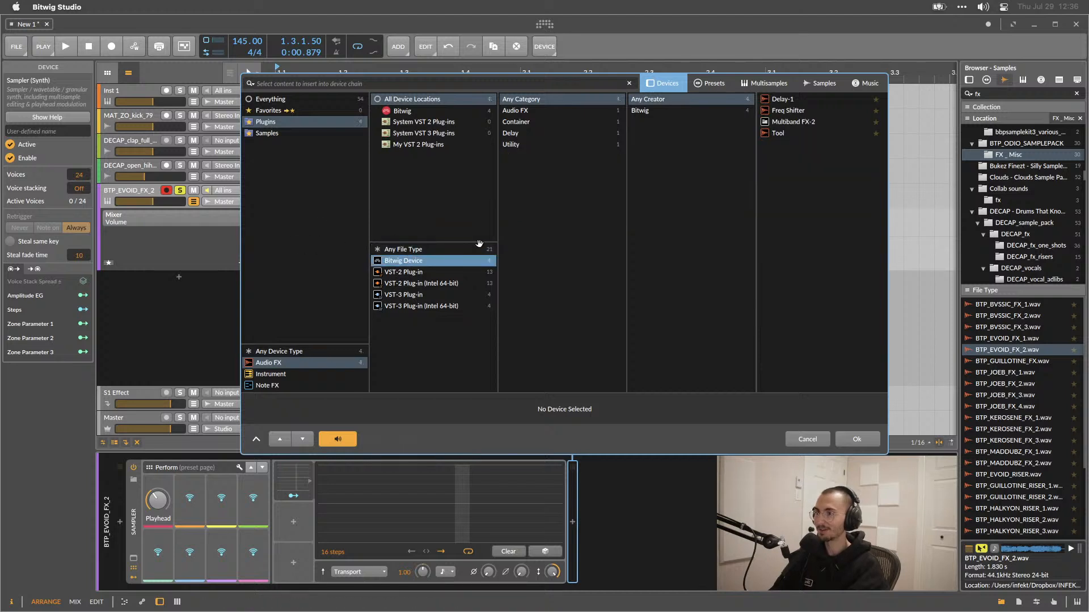
left_click(255, 100)
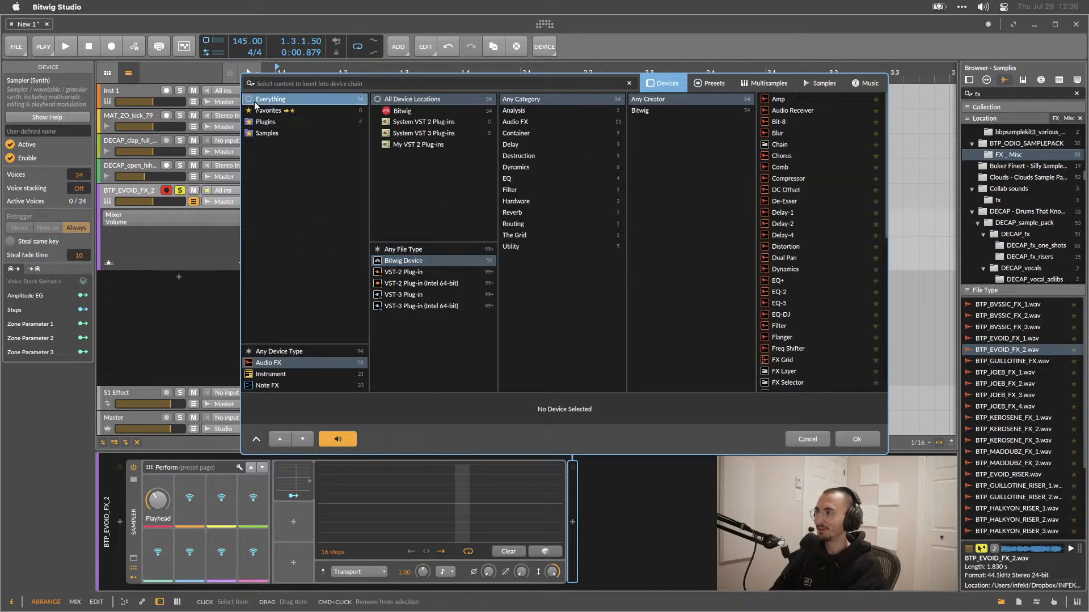
double_click(781, 363)
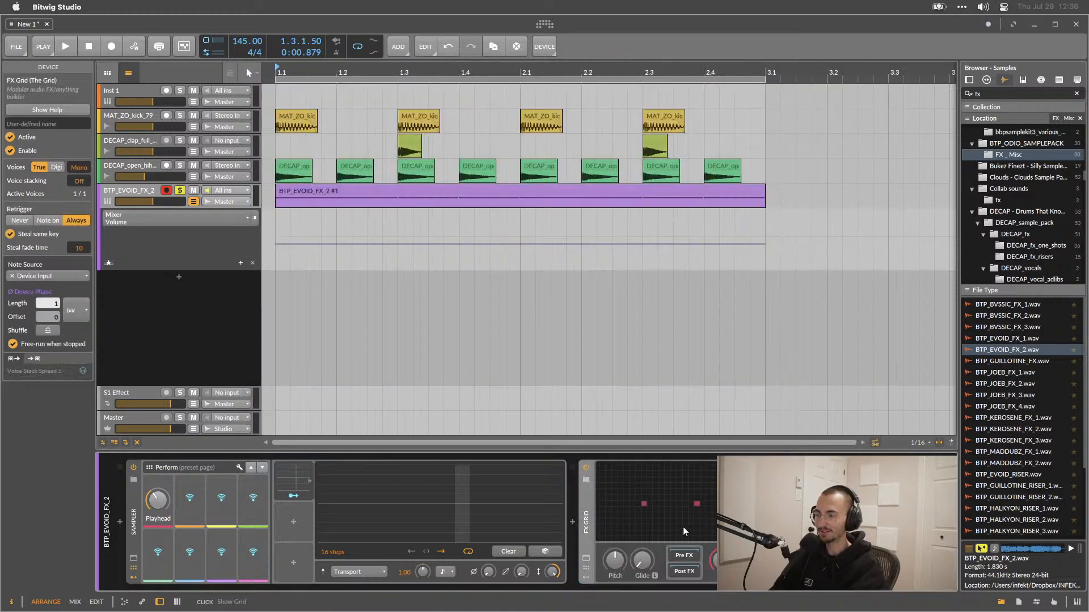
double_click(680, 521)
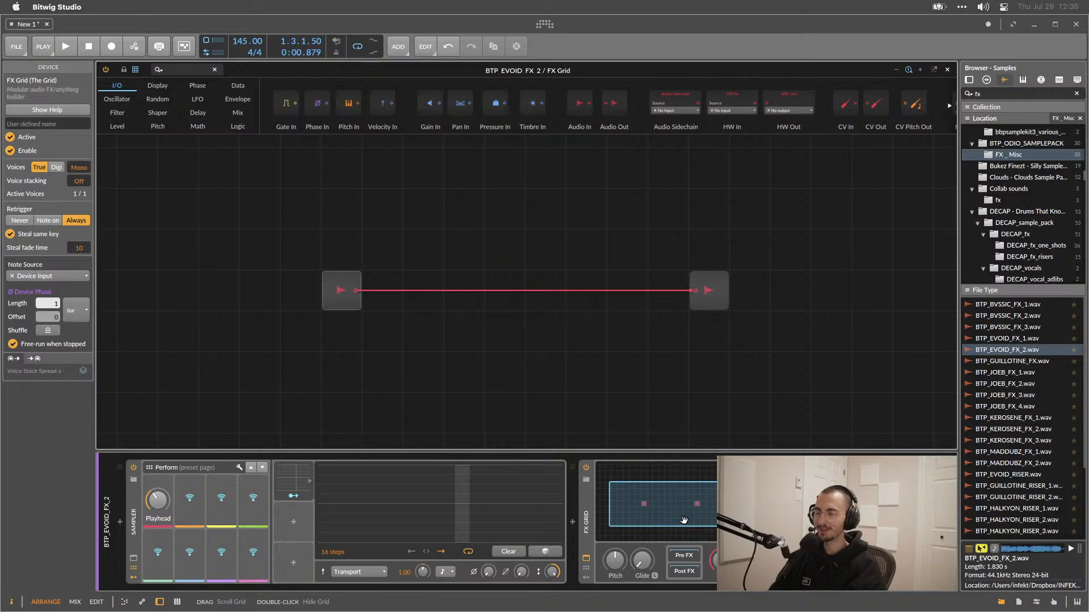
left_click(748, 521)
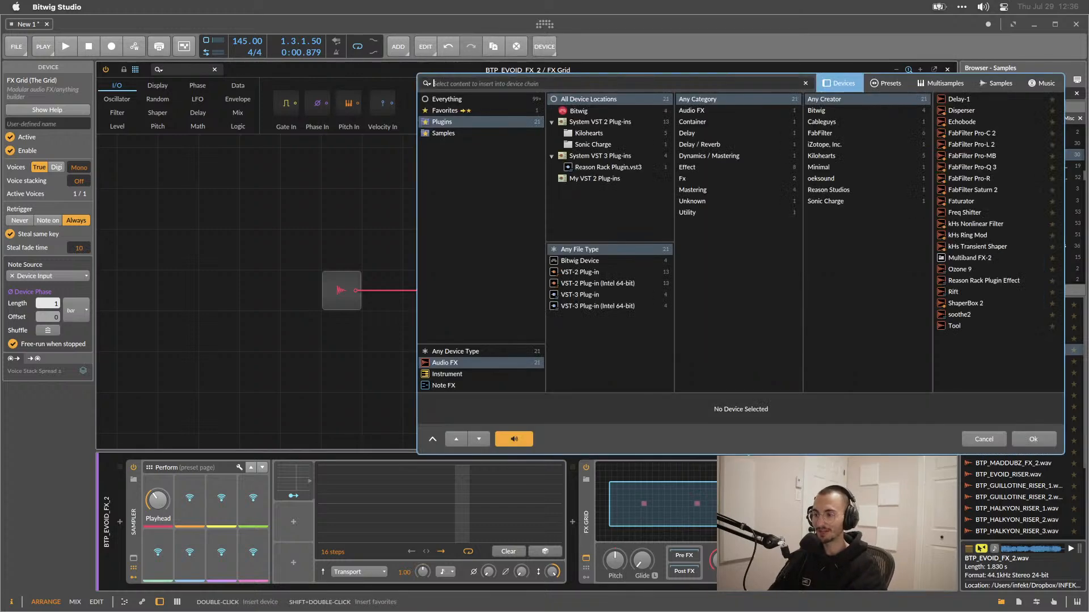
left_click(984, 439)
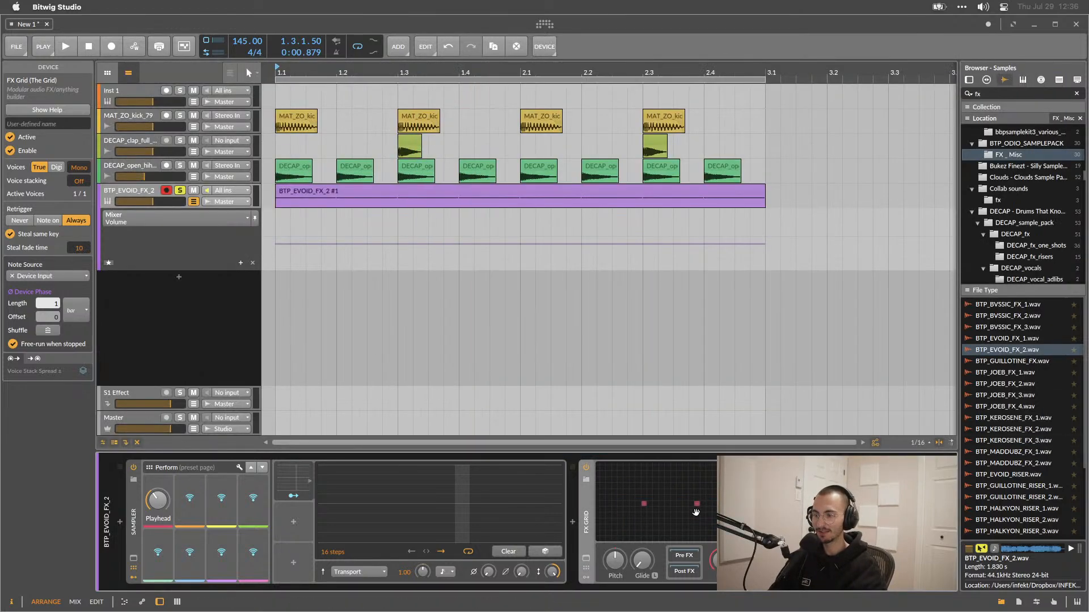
double_click(683, 515)
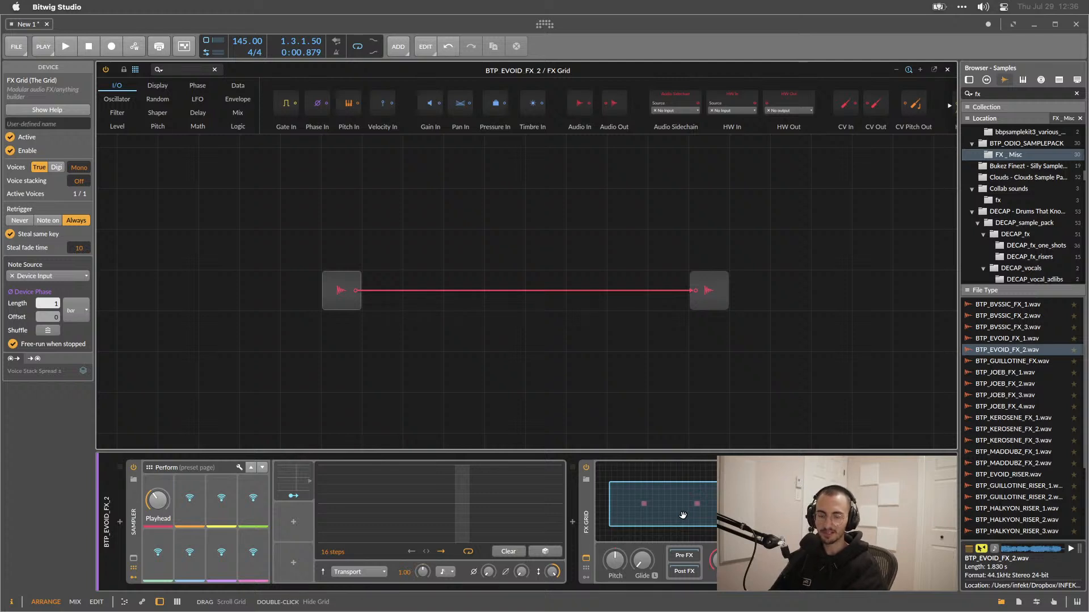
Spread the audio input and output modules apart and insert a High-pass filter module on the grid cable.
left_click_drag(719, 290, 798, 298)
left_click_drag(356, 278, 331, 284)
right_click(459, 265)
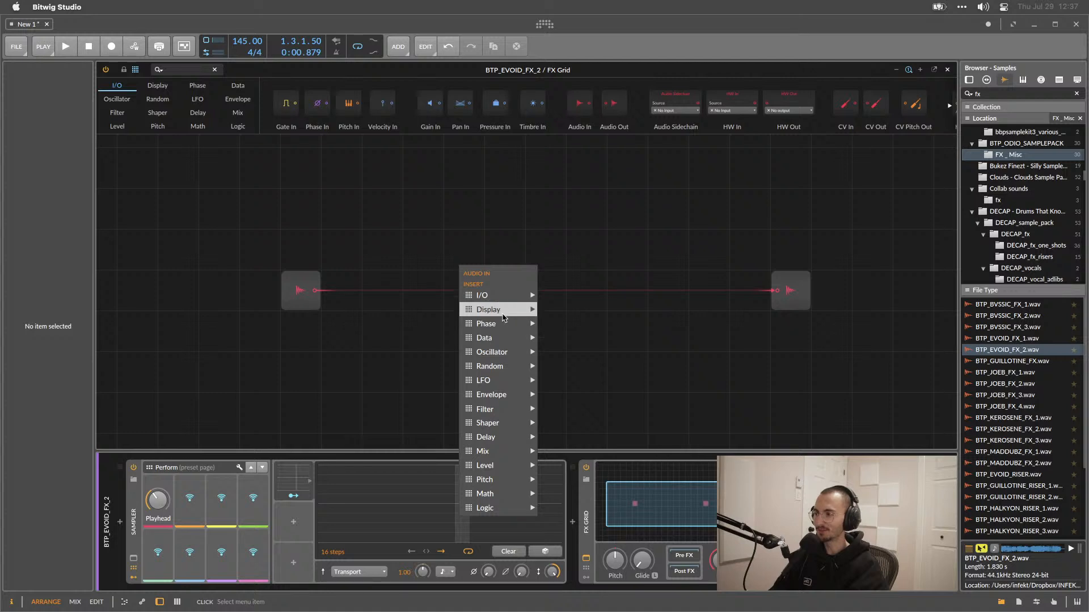
mouse_move(503, 315)
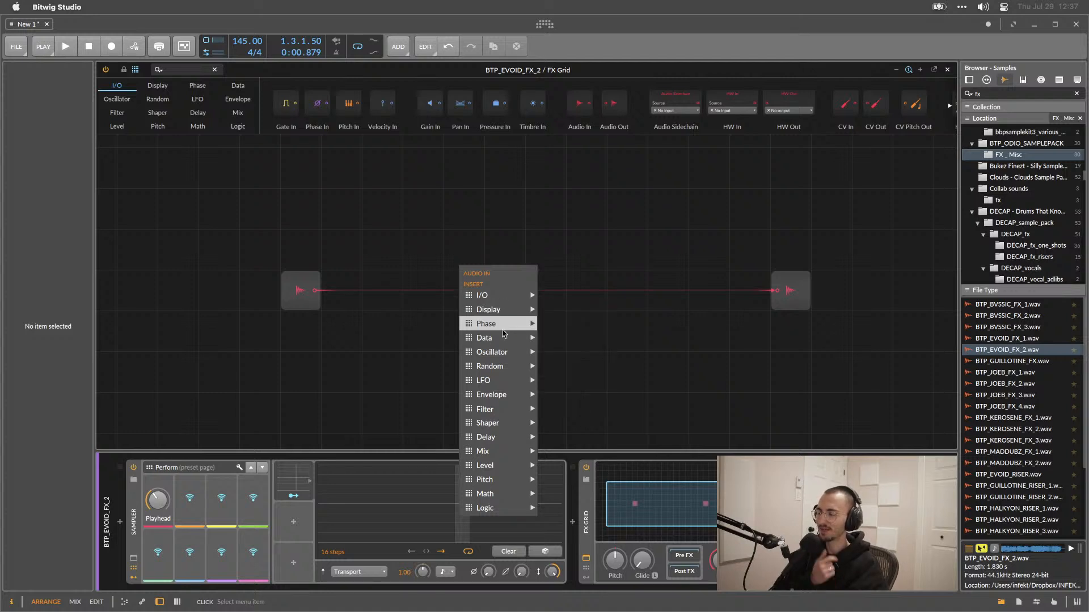
mouse_move(501, 406)
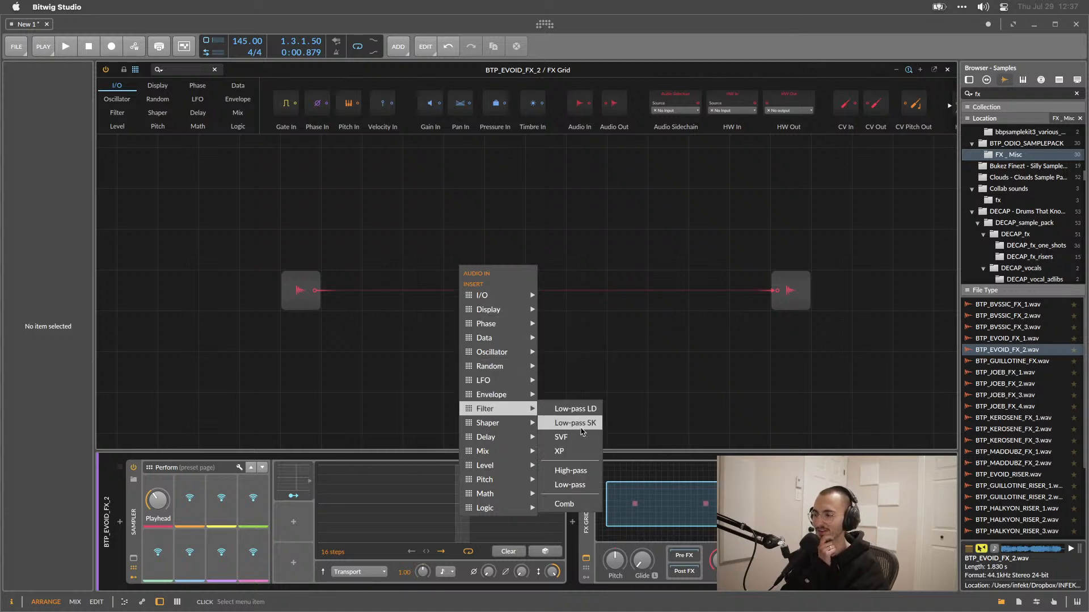
left_click(570, 470)
Insert a Low-pass filter module on the grid below the High-pass module.
right_click(467, 315)
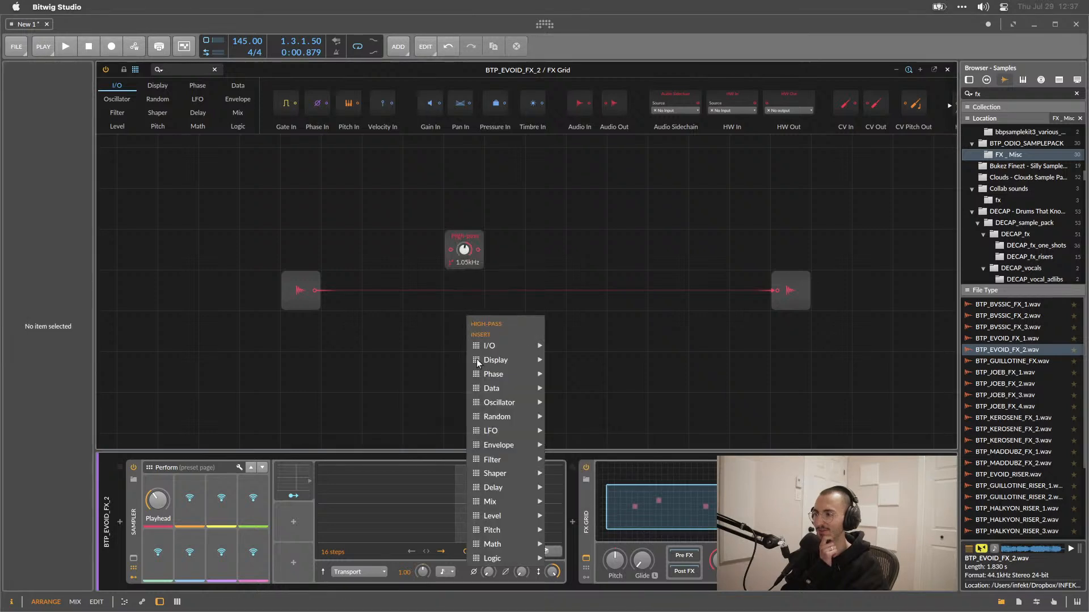
mouse_move(507, 516)
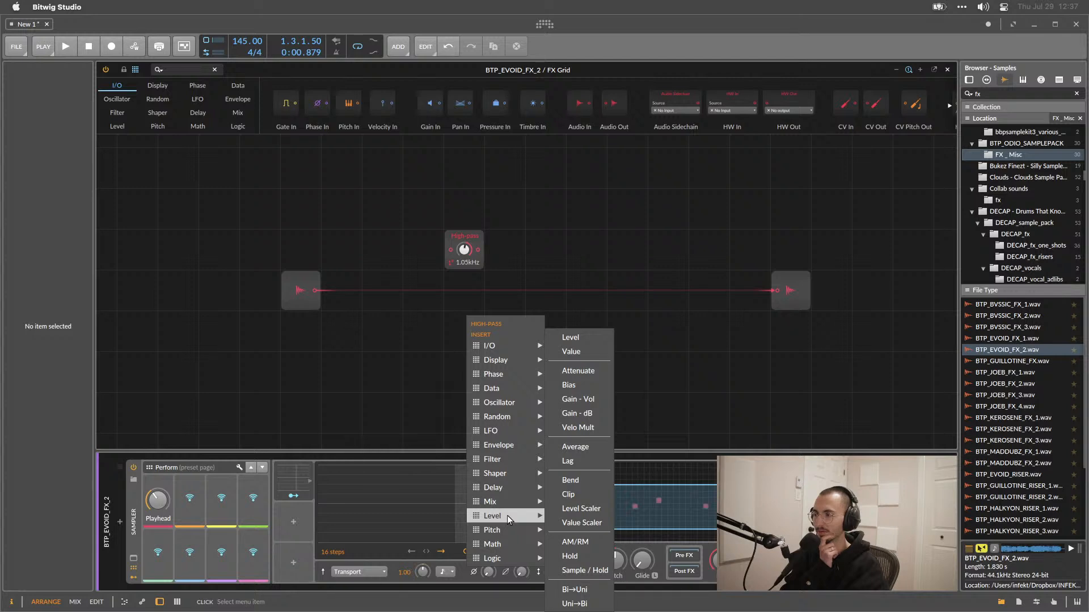
mouse_move(509, 534)
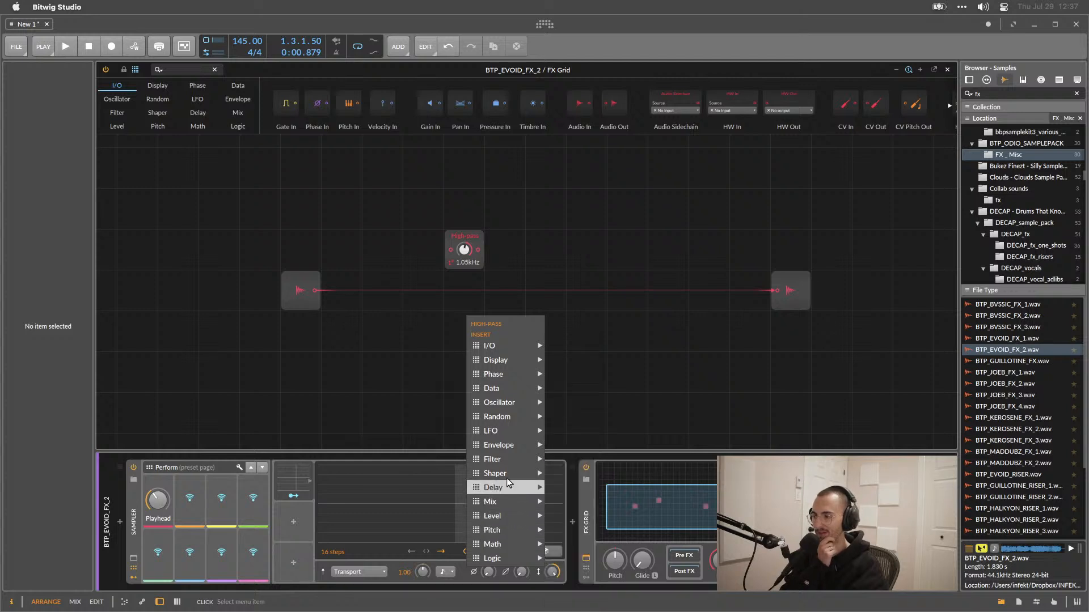
mouse_move(526, 461)
left_click(577, 534)
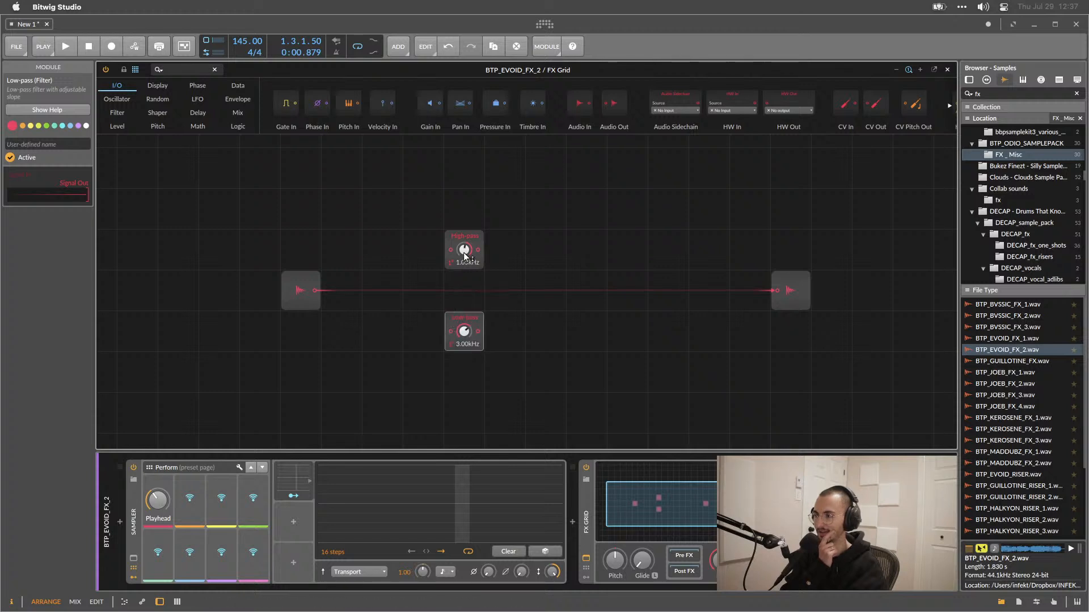
Cable the audio input into both filter modules and both filter outputs into the audio output.
left_click_drag(316, 291, 464, 249)
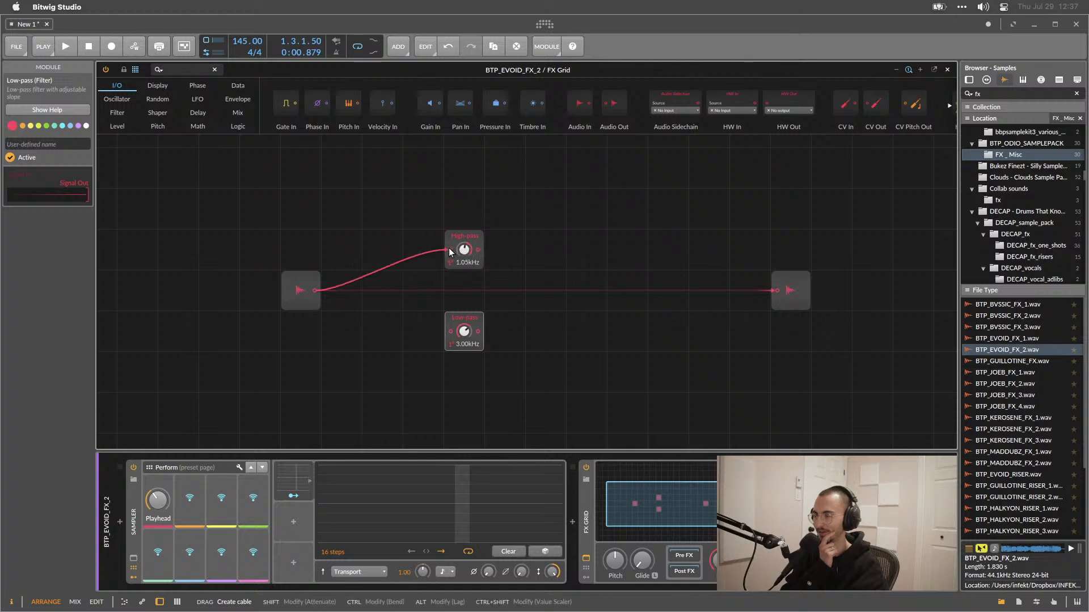
left_click_drag(316, 291, 449, 334)
mouse_move(776, 290)
left_mouse_down()
mouse_move(591, 288)
mouse_move(461, 254)
mouse_move(784, 288)
left_mouse_up()
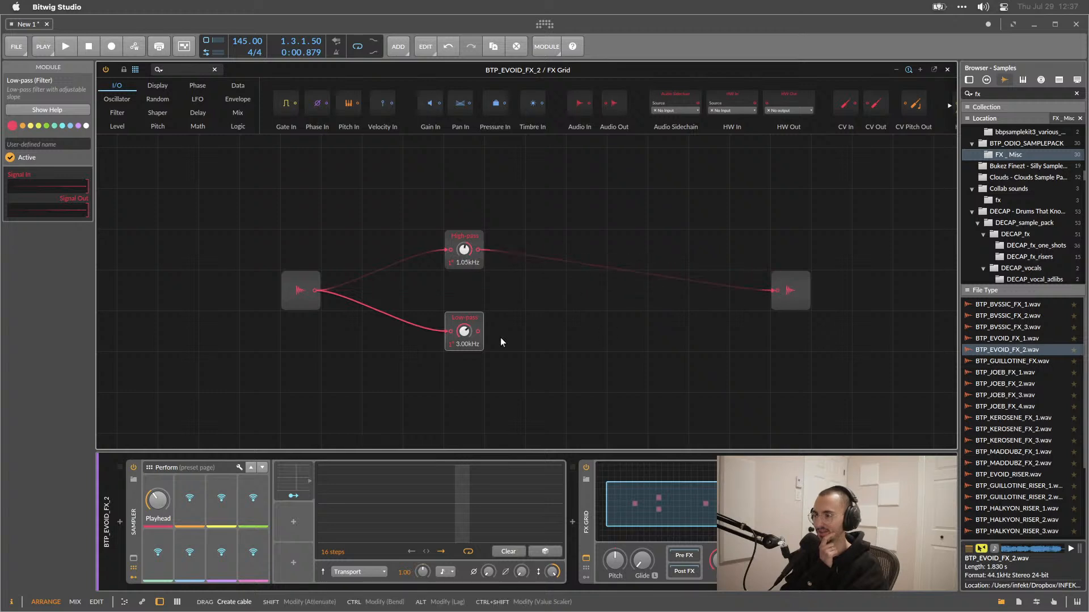
left_click_drag(479, 331, 780, 290)
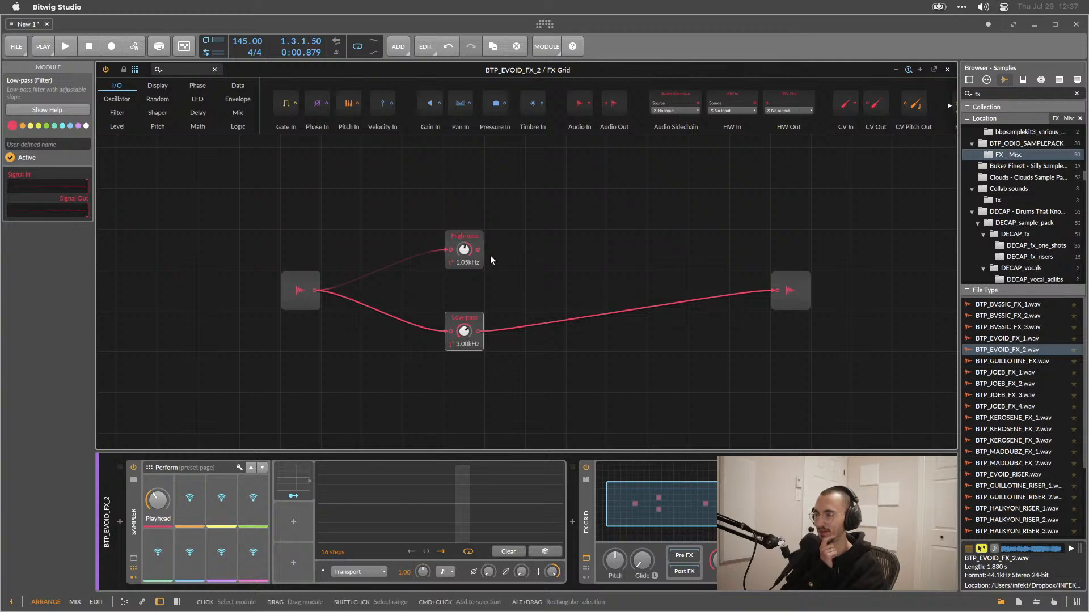
left_click_drag(479, 250, 777, 291)
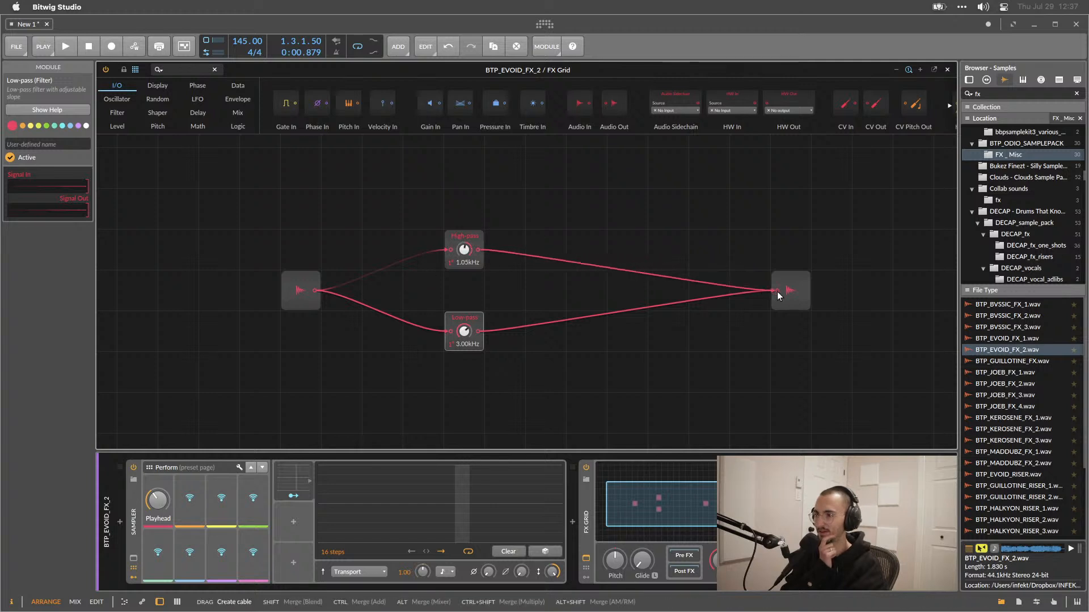
right_click(635, 314)
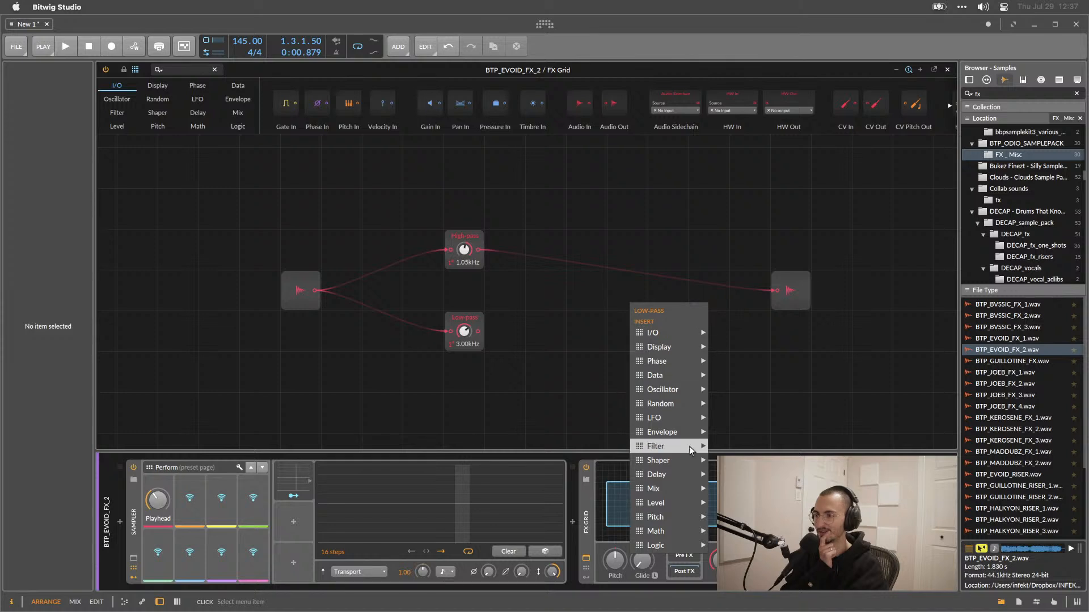
mouse_move(669, 488)
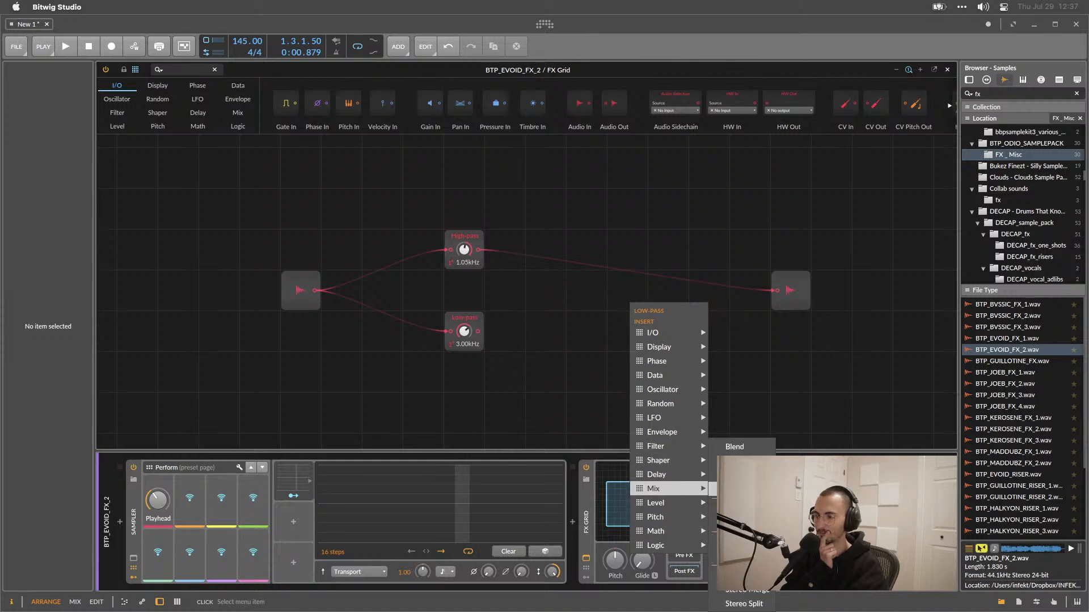
left_click(738, 461)
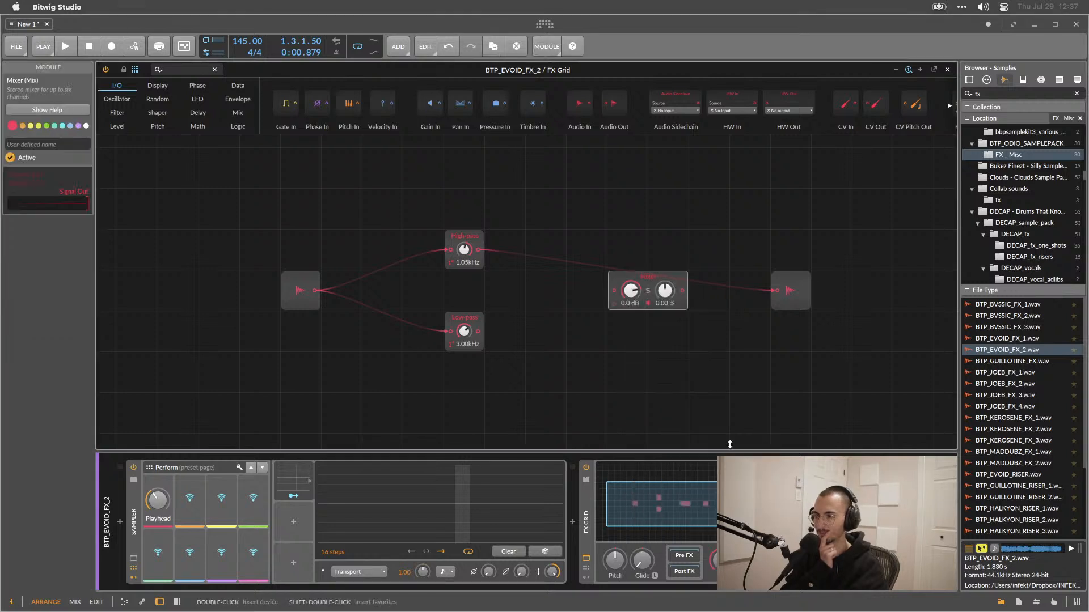
left_click_drag(621, 285, 664, 287)
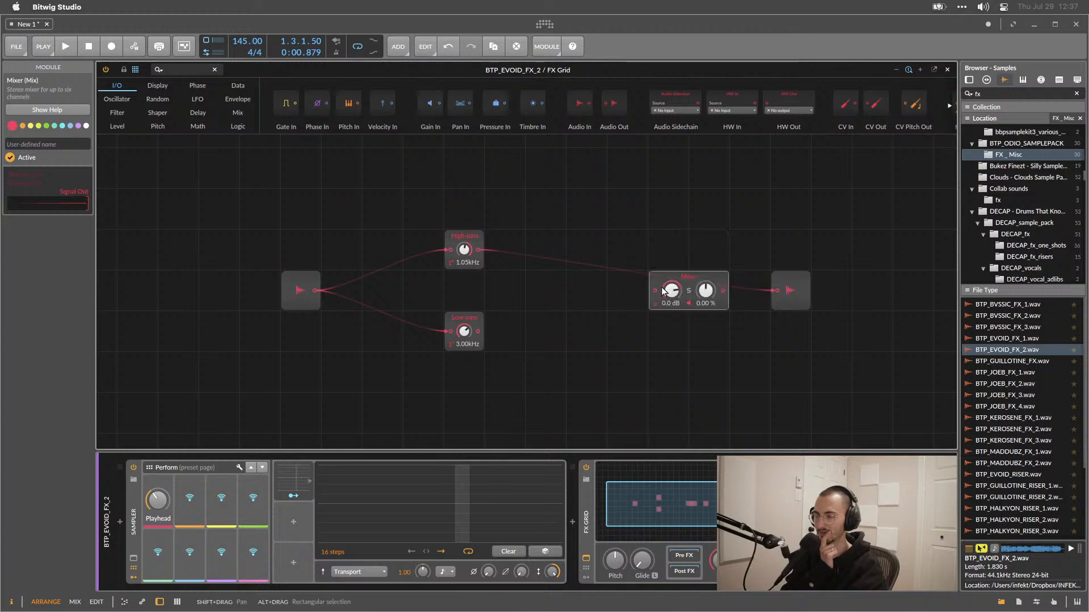
left_click_drag(477, 249, 676, 260)
right_click(688, 245)
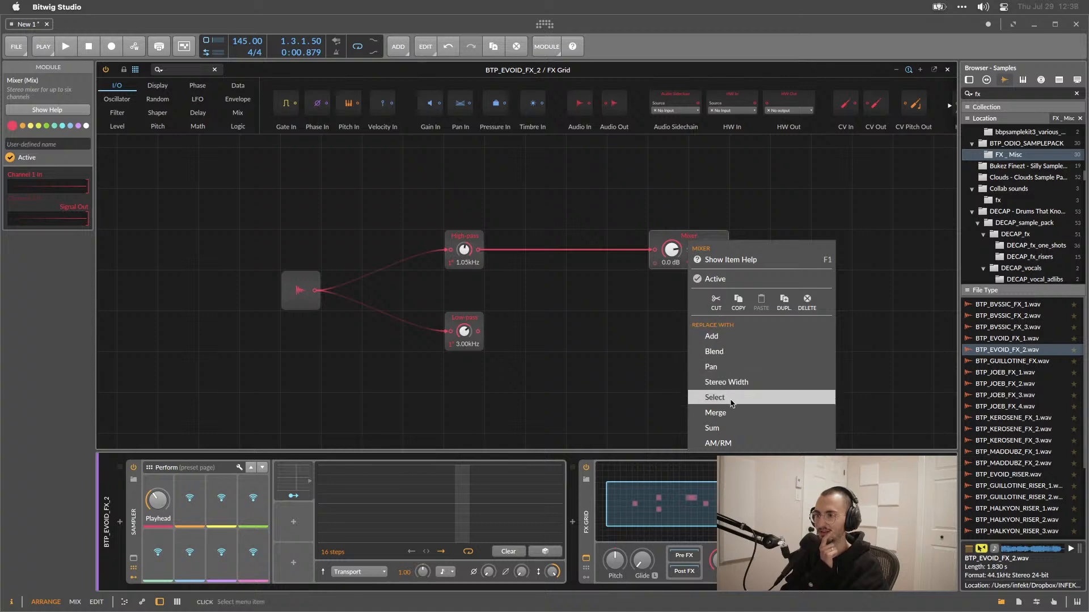
left_click(801, 313)
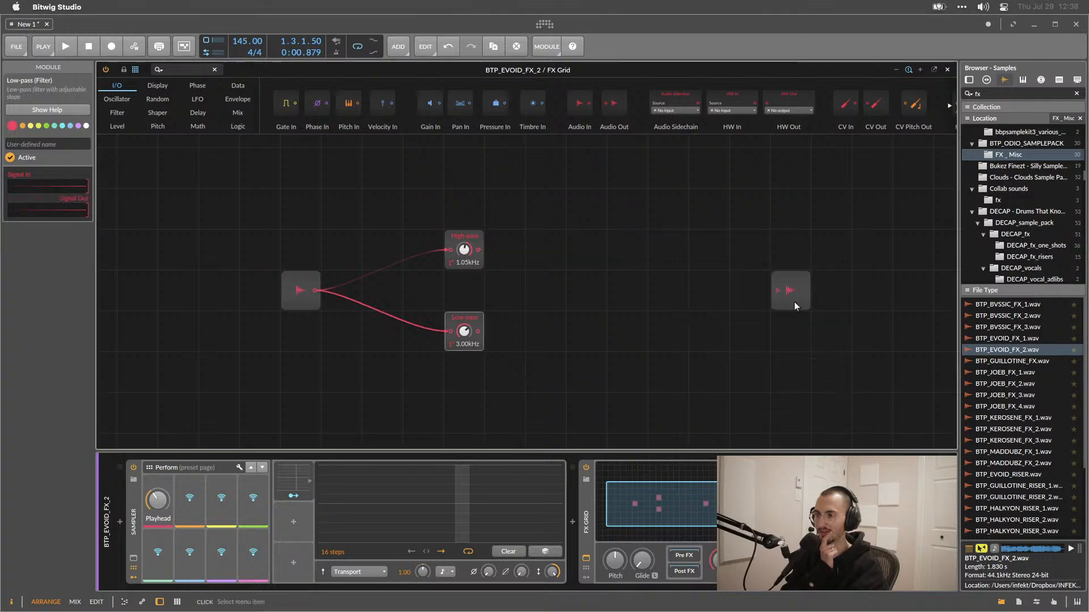
Insert a Merge module and place it between the filters and the audio output.
right_click(640, 304)
mouse_move(673, 506)
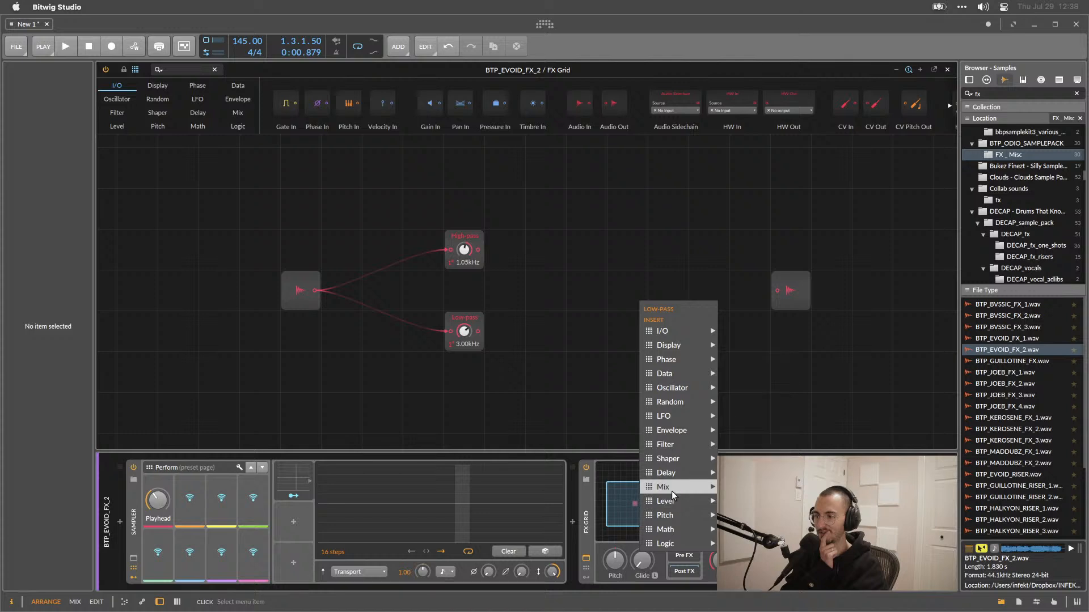
mouse_move(699, 489)
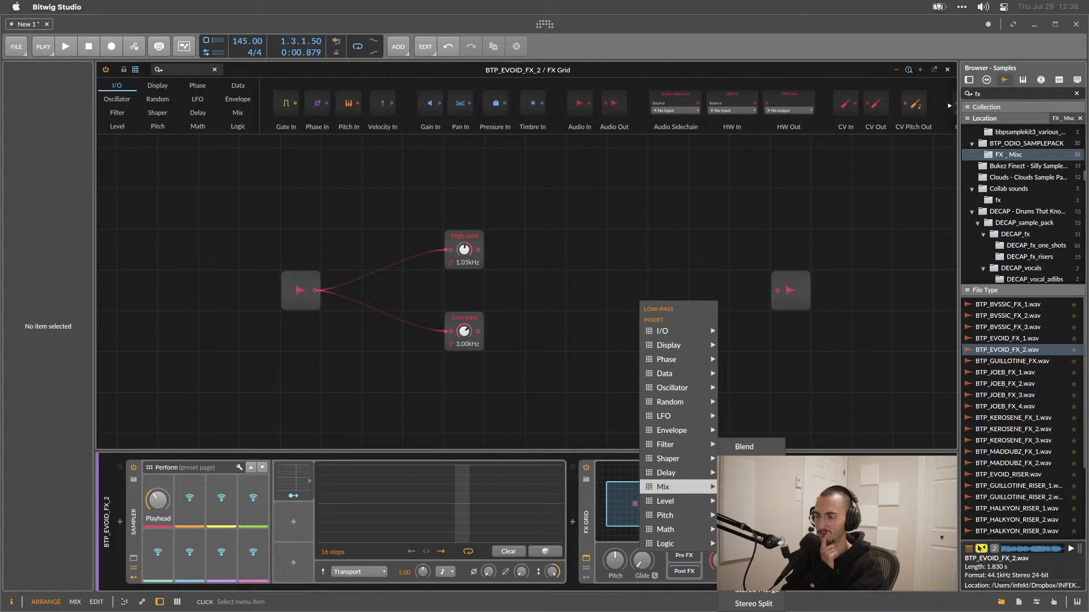
left_click(744, 531)
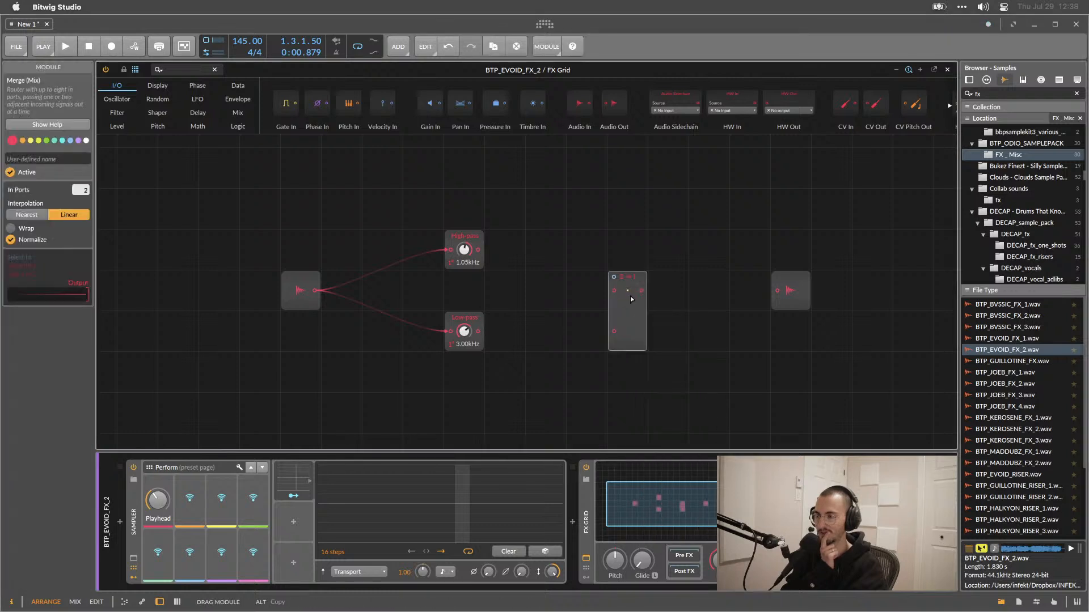
left_click_drag(631, 300, 666, 265)
Cable the High-pass and Low-pass outputs into the Merge inputs and the Merge output into the audio output.
left_click_drag(478, 250, 655, 250)
left_click_drag(478, 332, 655, 290)
left_click_drag(683, 249, 777, 290)
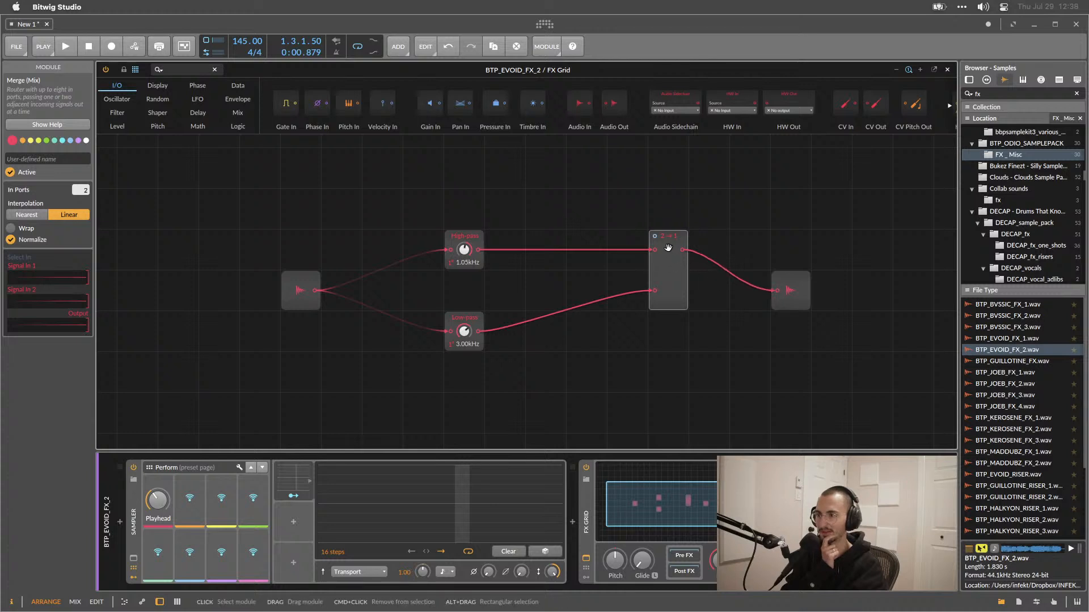
mouse_move(668, 252)
left_mouse_down()
mouse_move(665, 271)
mouse_move(668, 253)
left_mouse_up()
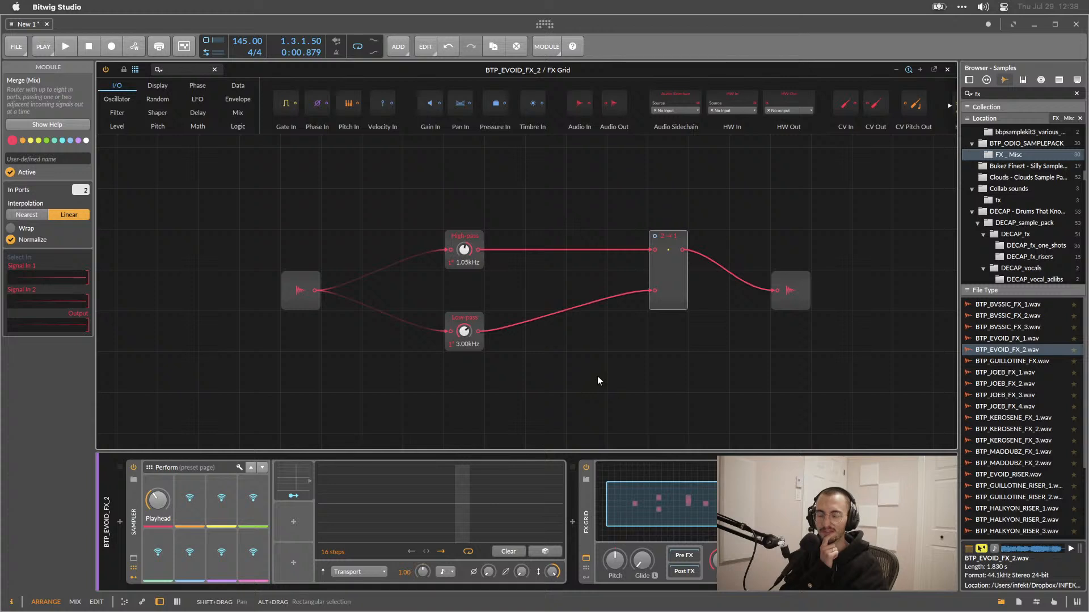
mouse_move(463, 249)
left_mouse_down()
mouse_move(463, 233)
mouse_move(464, 249)
left_mouse_up()
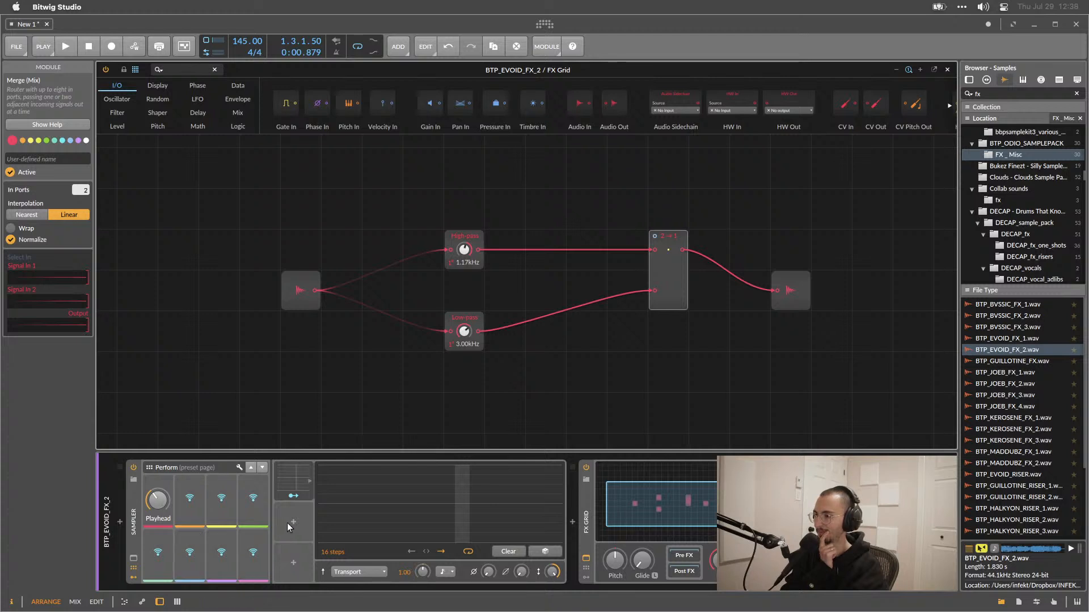
left_click(586, 576)
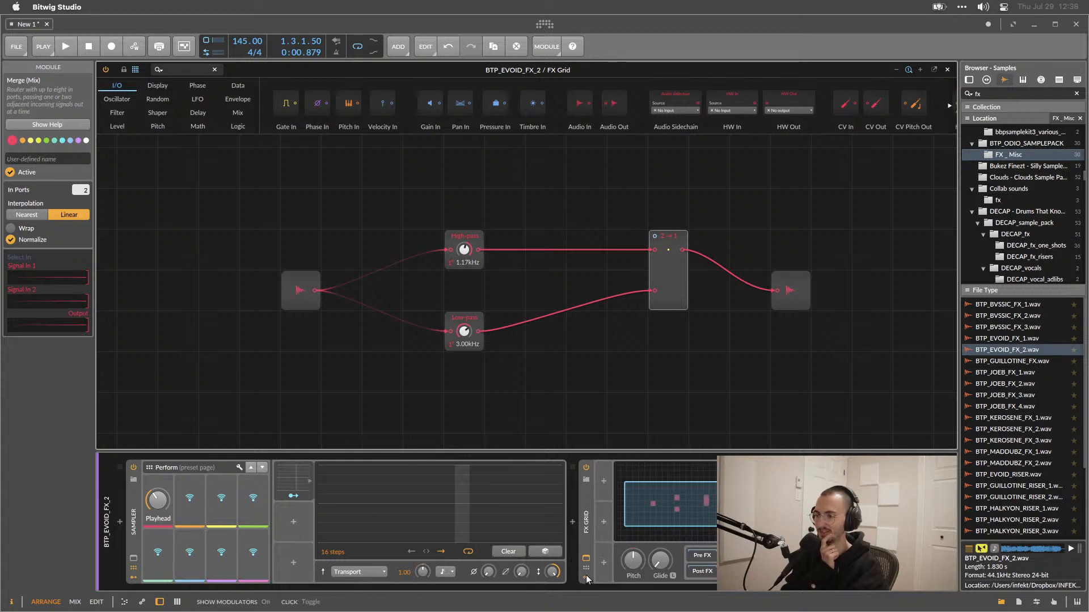
left_click(602, 479)
scroll(628, 353, "down", 3)
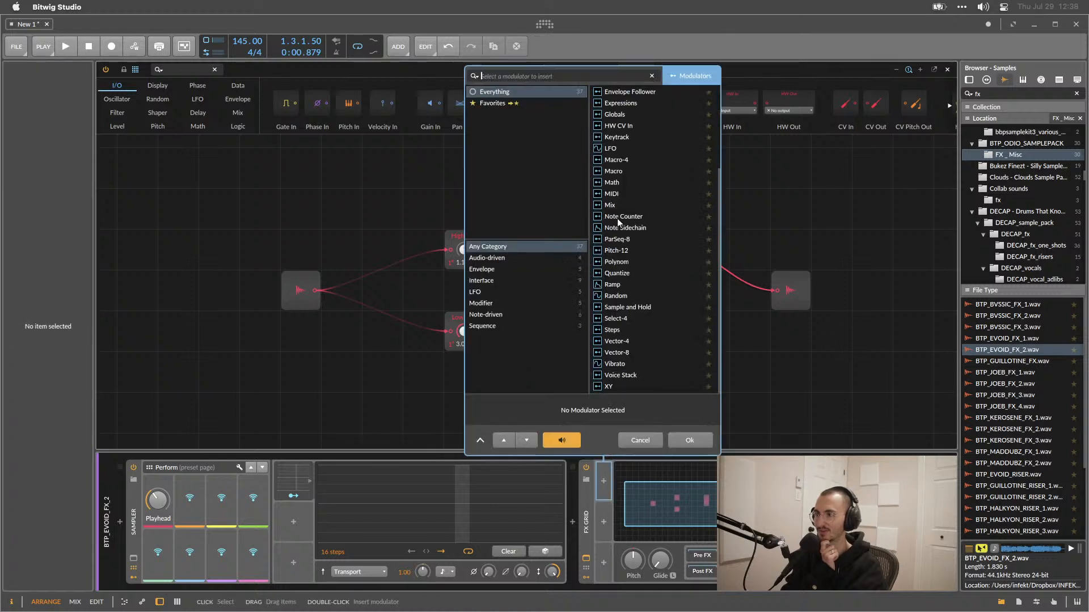
double_click(621, 160)
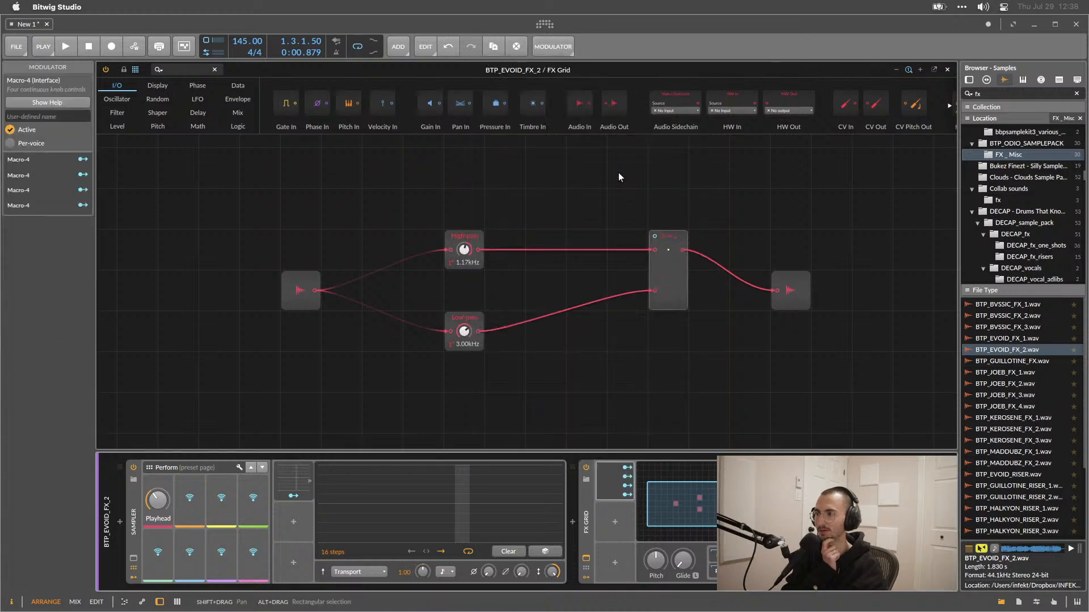
left_click(612, 486)
key("Delete")
Add a Macro modulator to the FX Grid device.
left_click(604, 482)
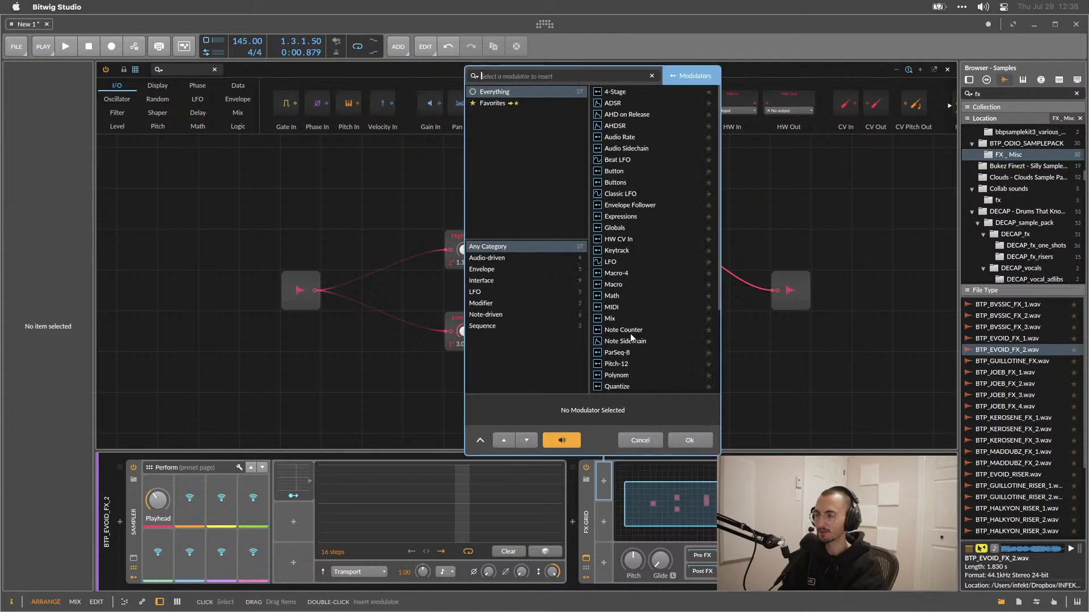
double_click(621, 284)
left_click(617, 496)
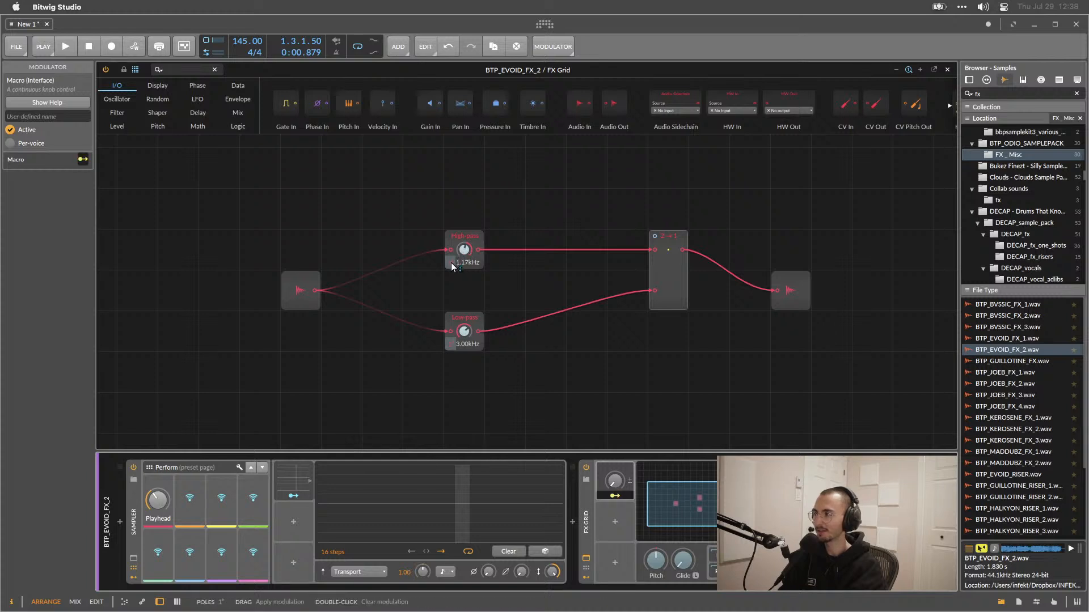
key("Escape")
left_click_drag(450, 263, 451, 260)
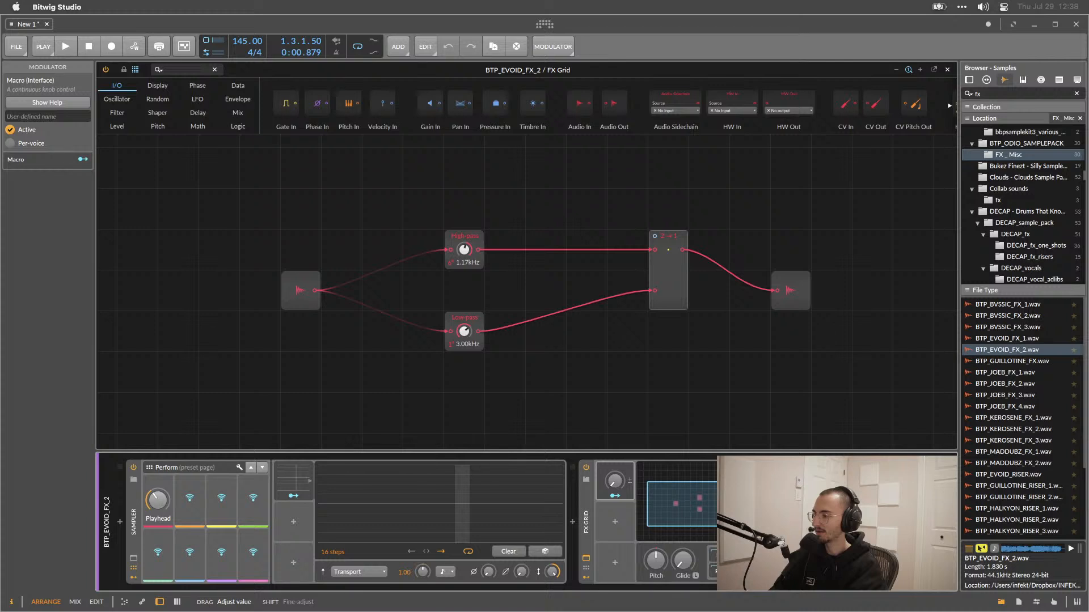
left_click_drag(451, 263, 451, 280)
left_click(451, 262)
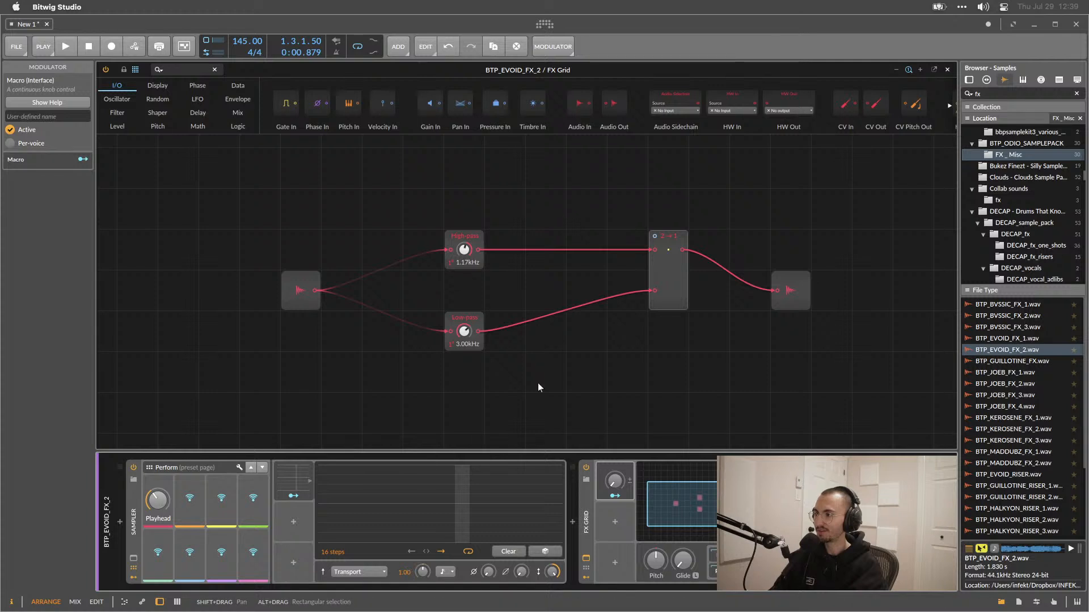
Map the macro to both the High-pass and Low-pass cutoffs with +129.0 modulation amounts.
left_click(615, 495)
left_click_drag(457, 249, 457, 213)
left_click_drag(464, 250, 465, 215)
left_click(614, 496)
left_click_drag(464, 332, 464, 300)
left_click(533, 427)
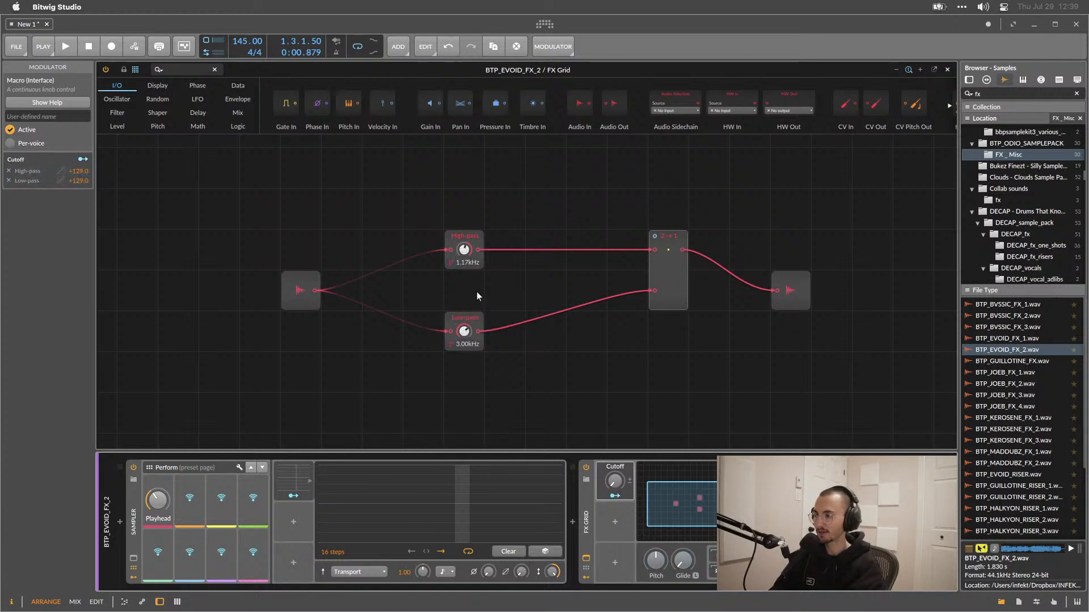
Turn the filter cutoffs down to 19.4 Hz and raise the macro knob to sweep them.
left_click_drag(464, 250, 464, 409)
left_click_drag(616, 483, 616, 402)
mouse_move(614, 481)
left_mouse_down()
mouse_move(614, 492)
mouse_move(615, 448)
mouse_move(614, 478)
left_mouse_up()
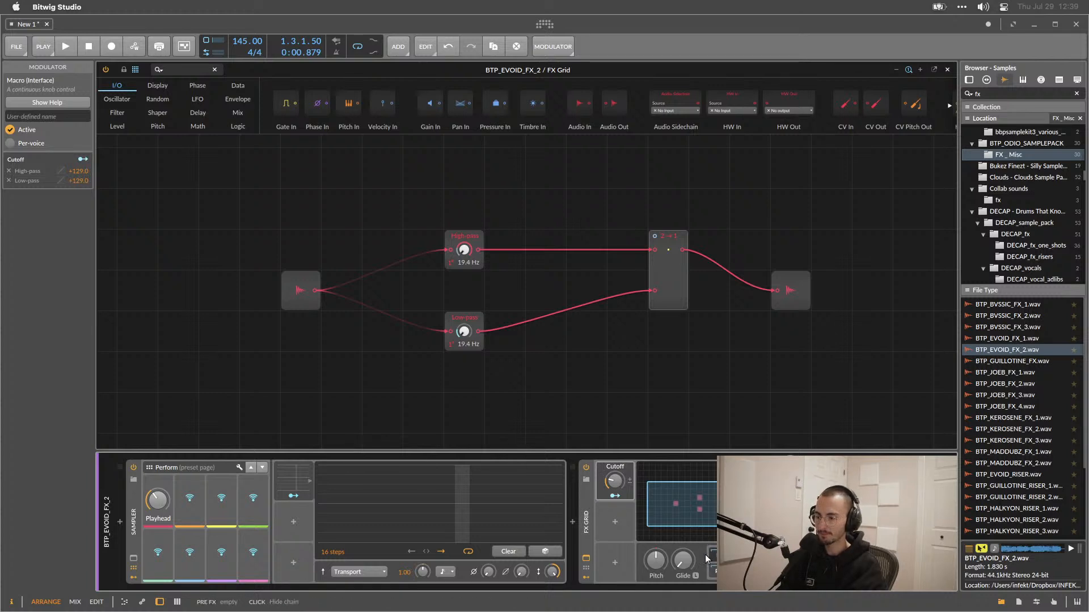
Delete the FX Grid device from the sampler track's device chain.
left_click(587, 533)
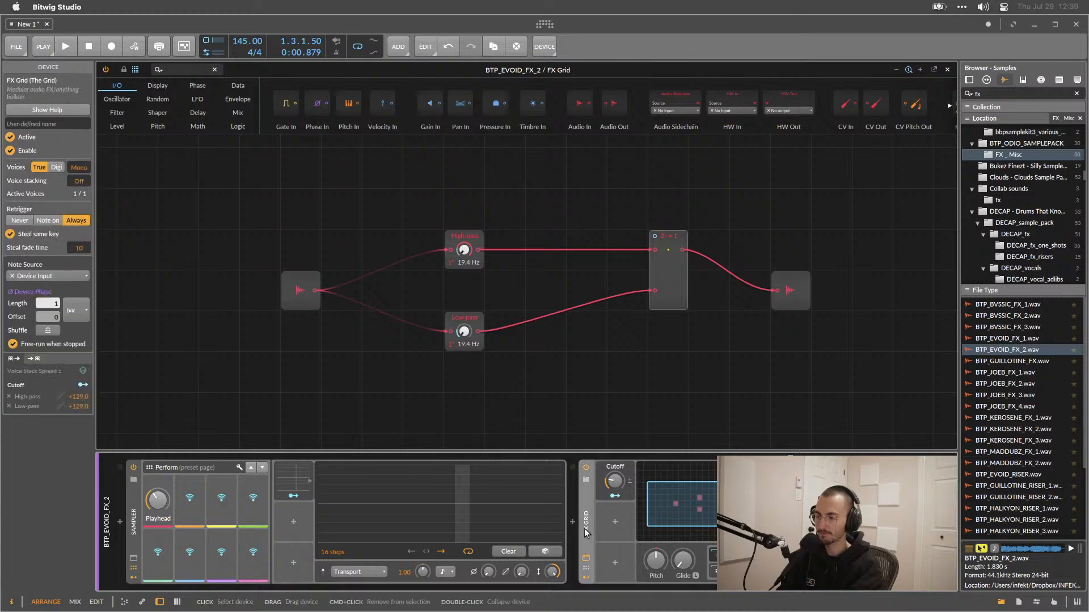
key("Delete")
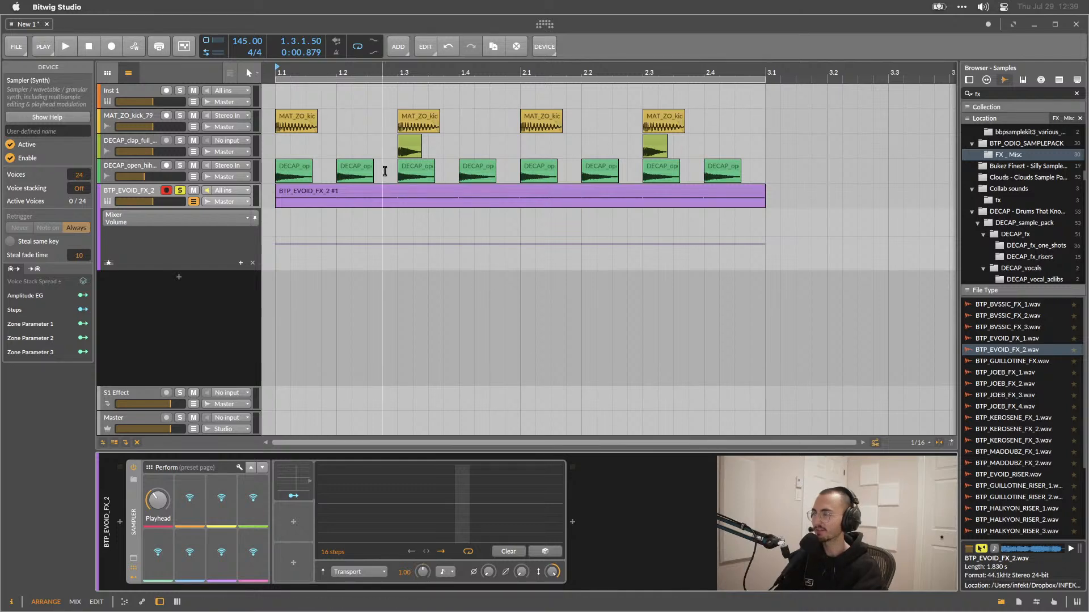
Open the sampler track's clip in the note editor and switch between its clip and track views.
double_click(373, 191)
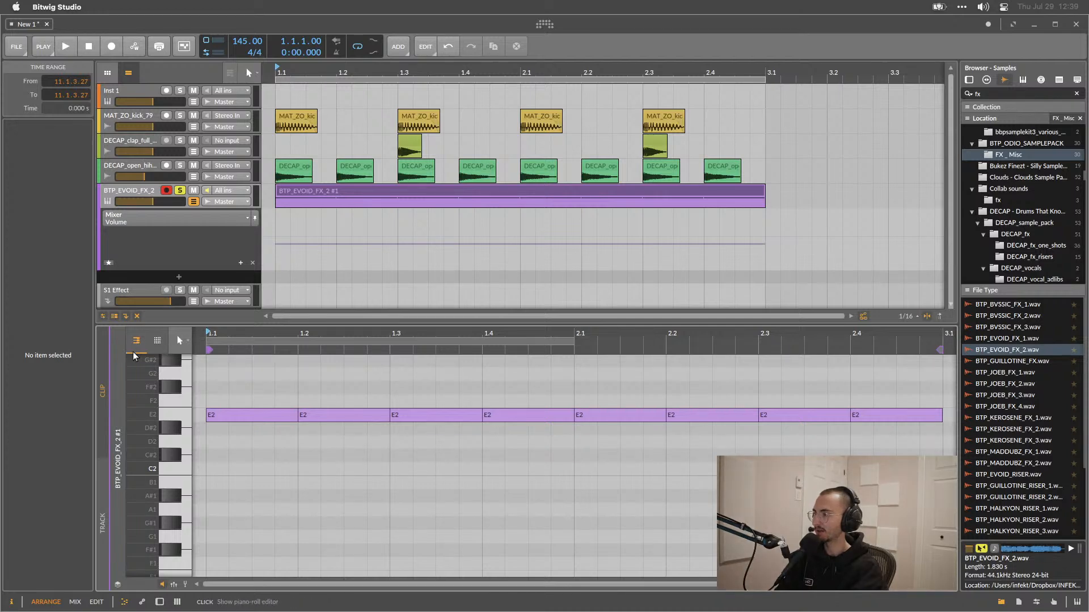
left_click(103, 521)
left_click(102, 396)
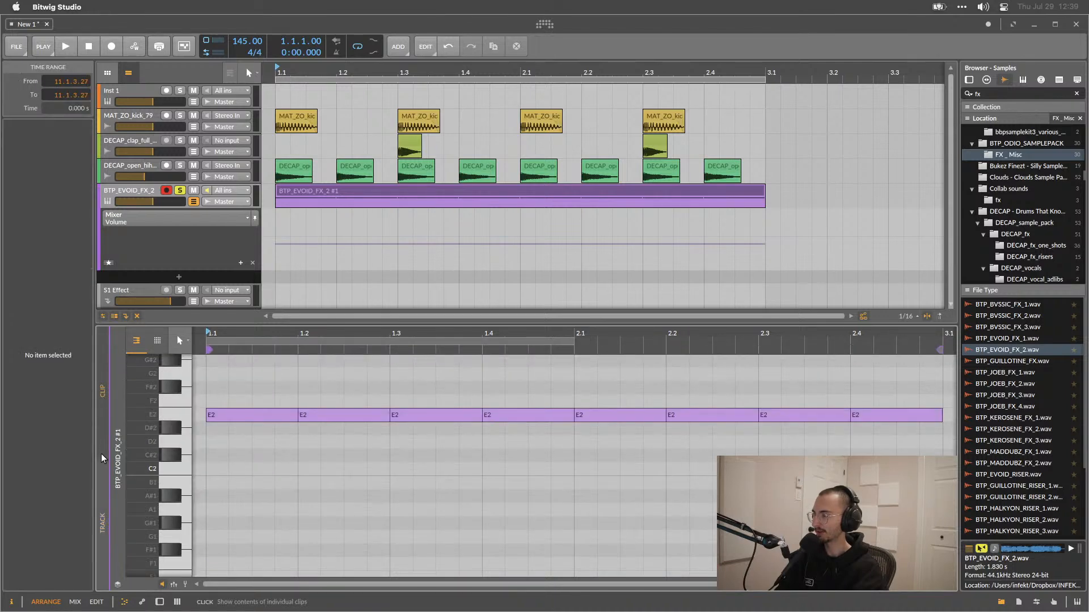
left_click(99, 505)
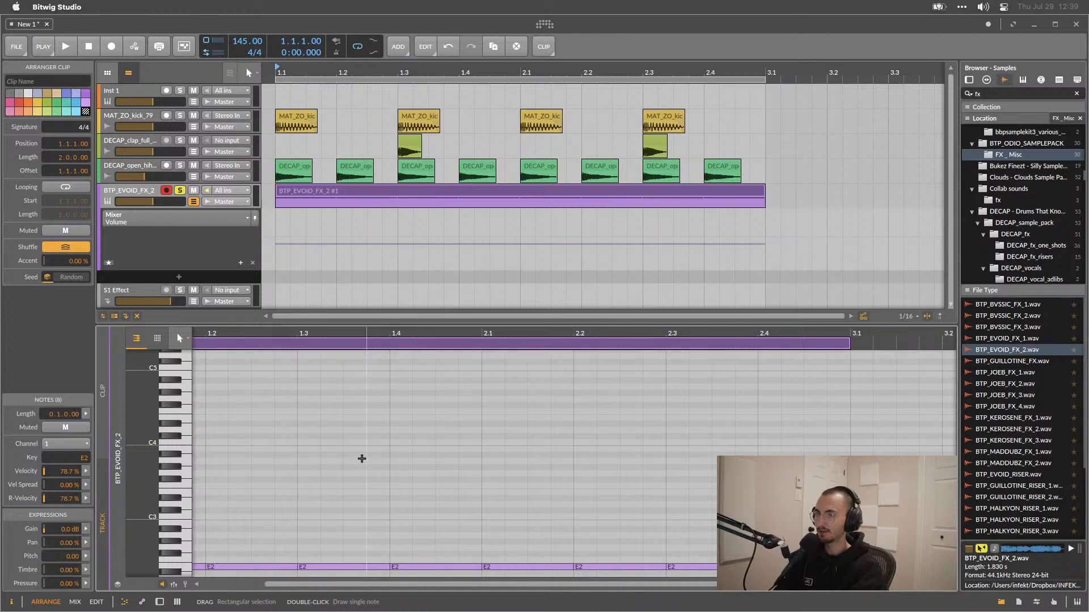
scroll(362, 458, "down", 5)
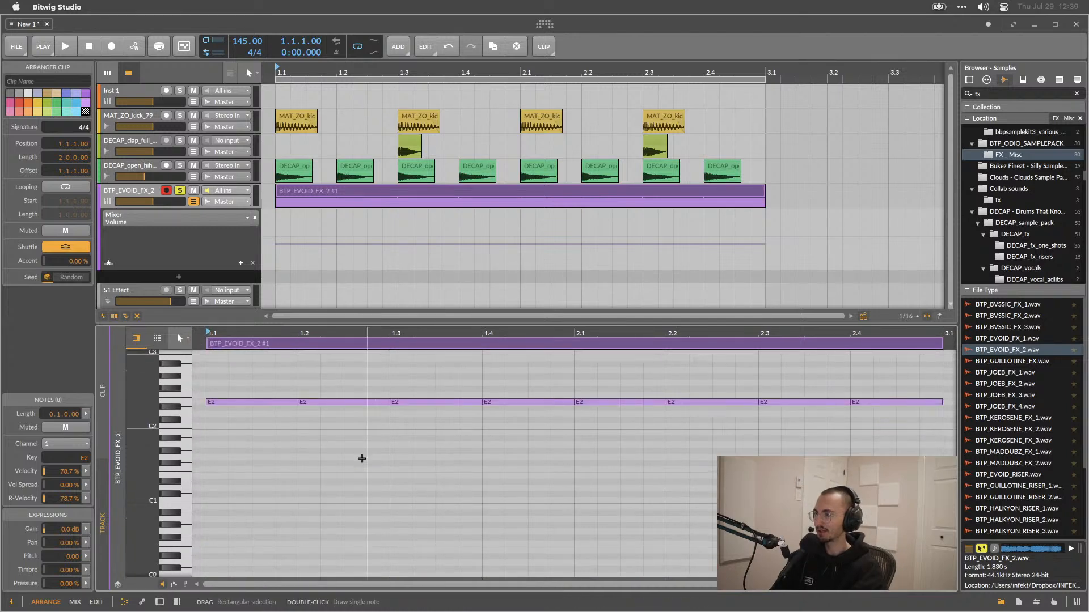
mouse_move(362, 453)
left_mouse_down()
mouse_move(362, 397)
mouse_move(331, 459)
mouse_move(331, 448)
mouse_move(340, 420)
mouse_move(354, 456)
left_mouse_up()
left_click(103, 394)
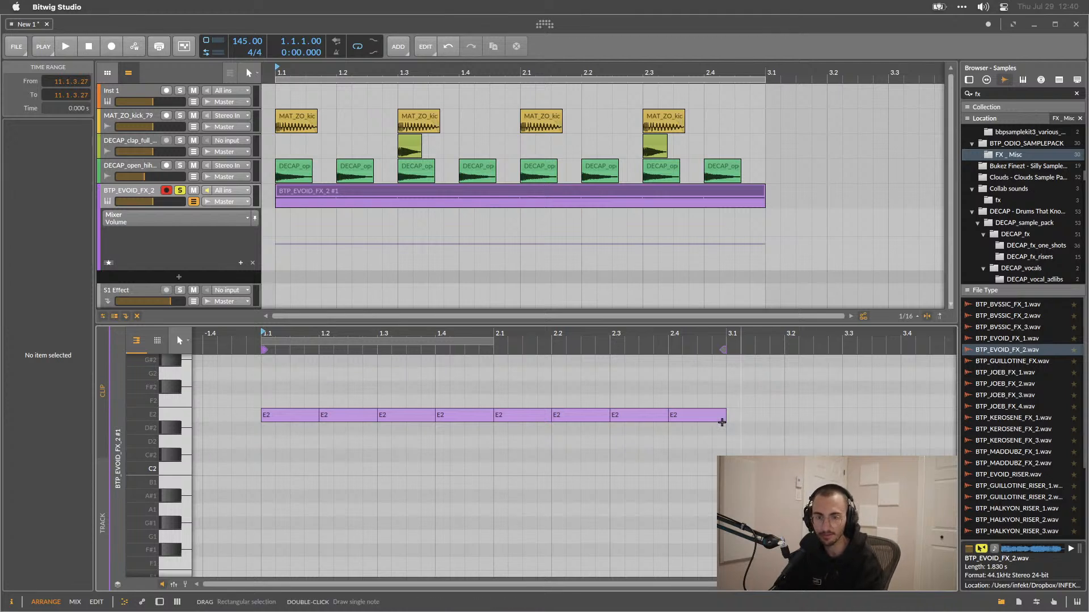
Enable chance on the last E2 note, set it to 77.0%, and play the clip back.
left_click(678, 416)
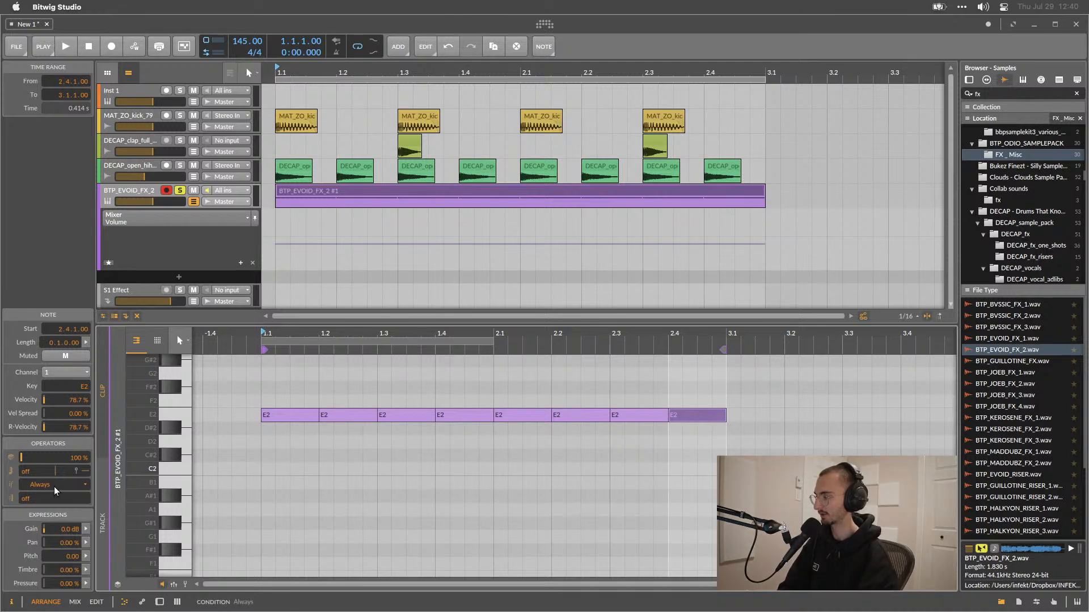
left_click(12, 604)
left_click(12, 604)
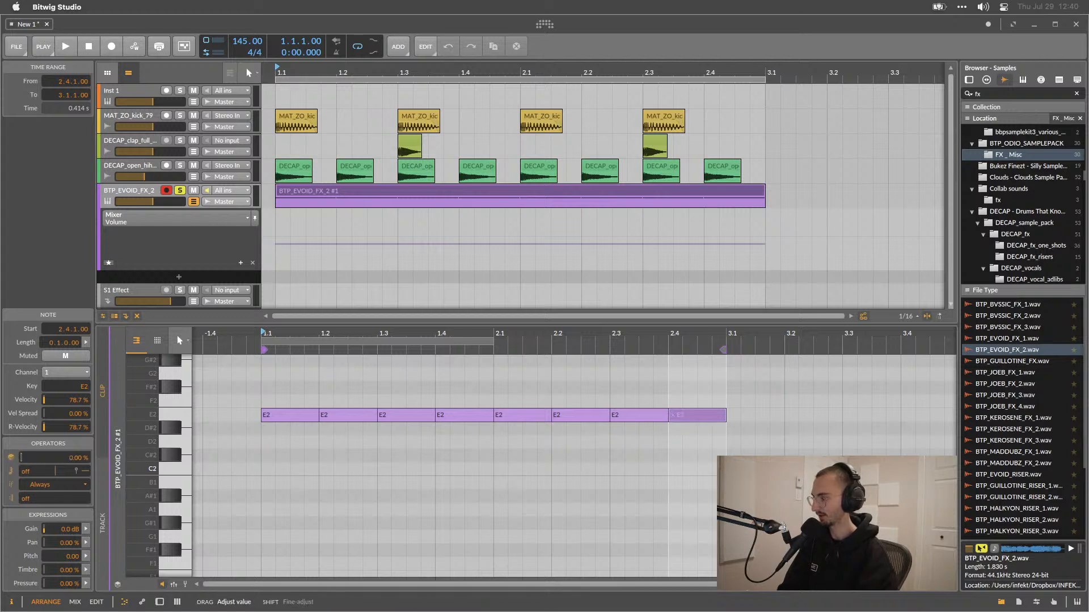
left_click_drag(22, 460, 21, 435)
key("space")
key("space")
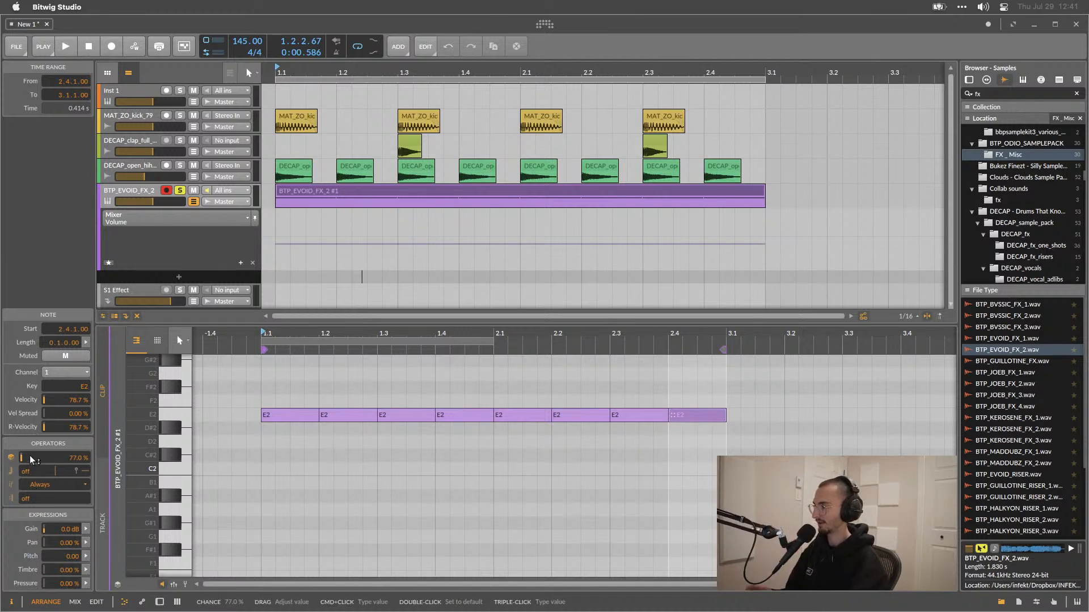
Set the second E2 note's occurrence condition to never First.
left_click(40, 485)
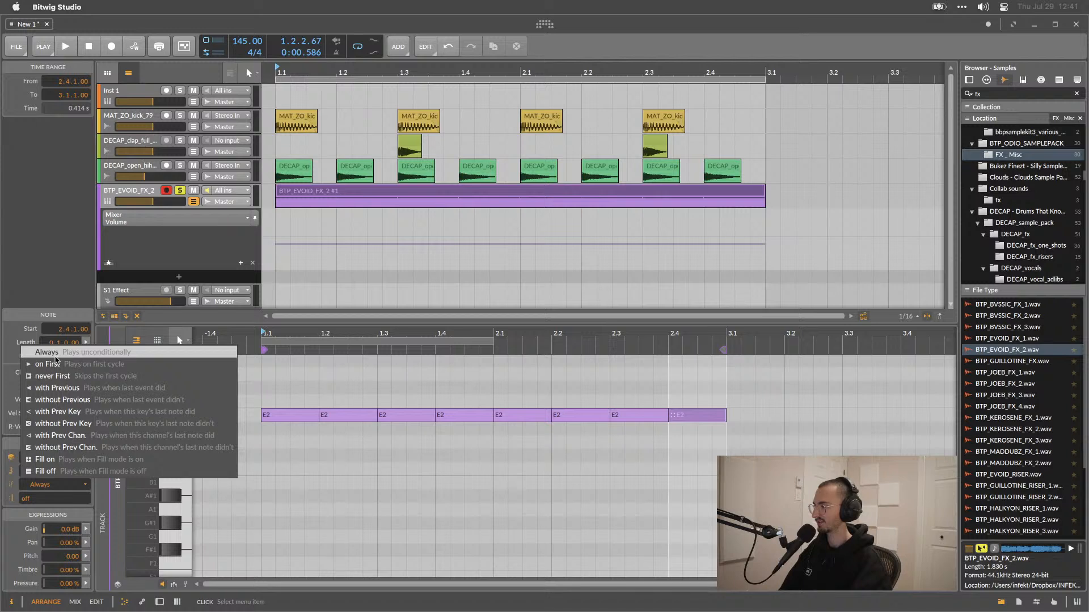
left_click(10, 387)
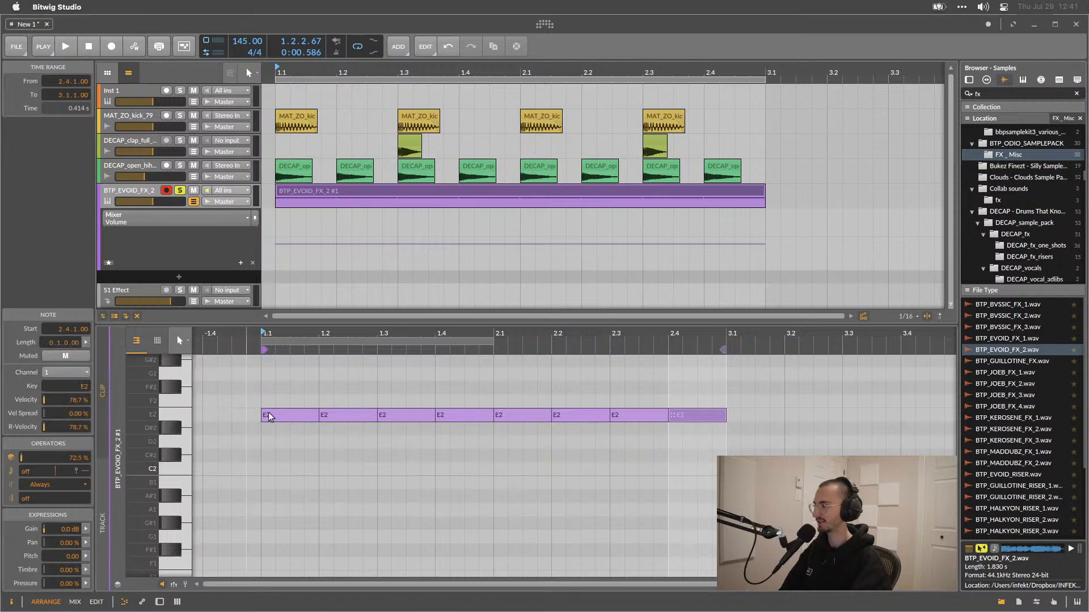
left_click(299, 417)
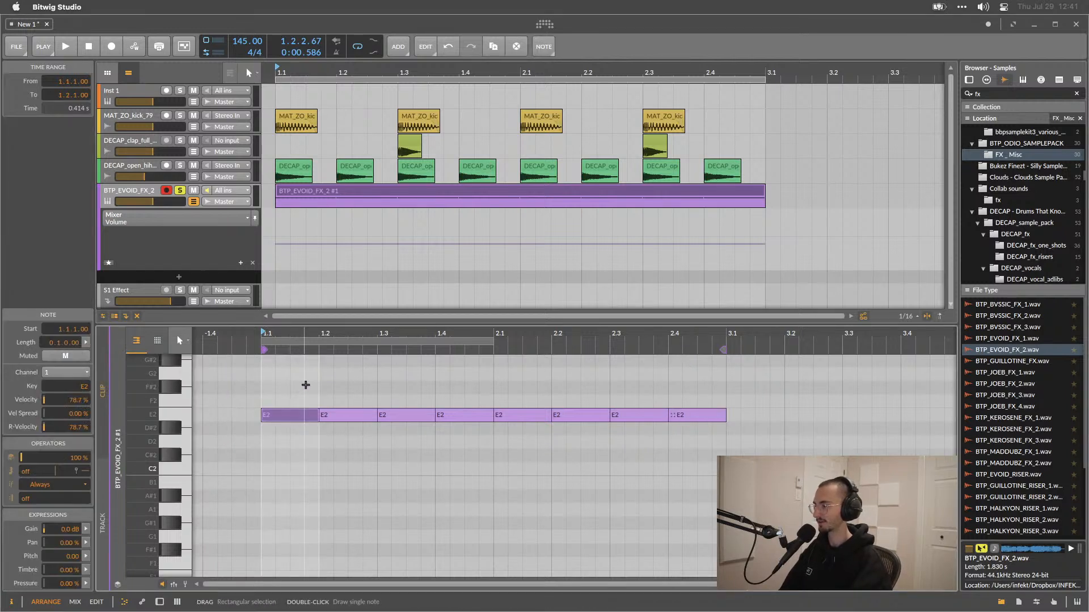
left_click(339, 416)
left_click(56, 485)
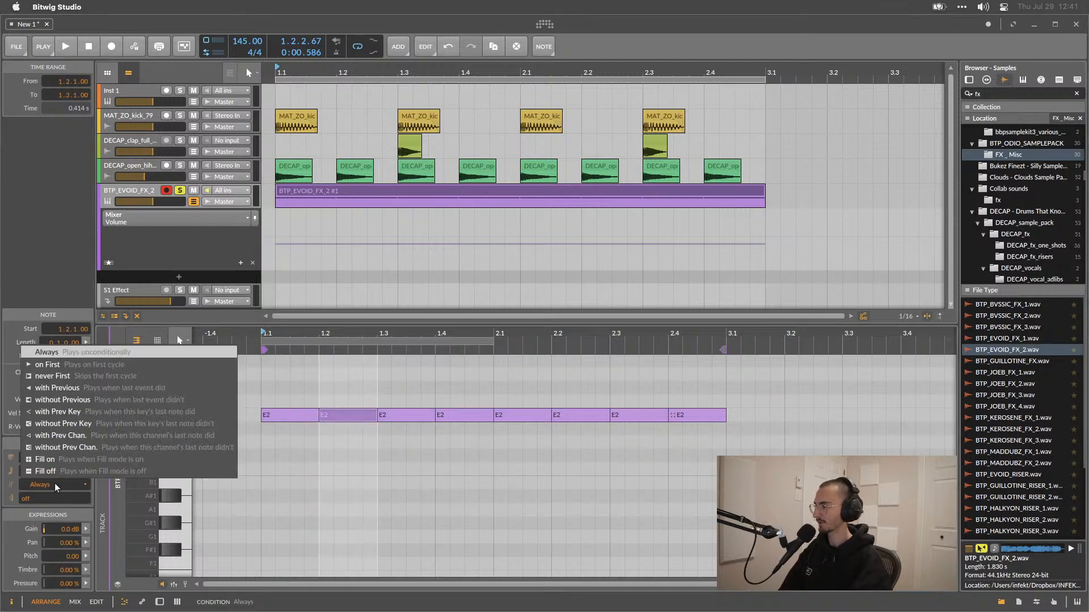
left_click(54, 483)
left_click(51, 483)
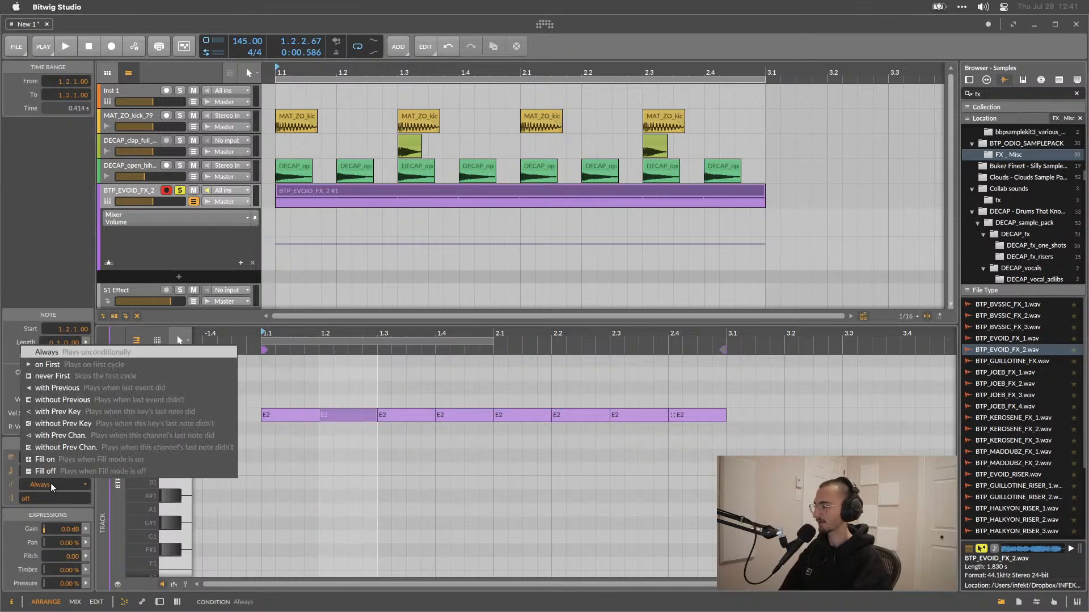
left_click(59, 377)
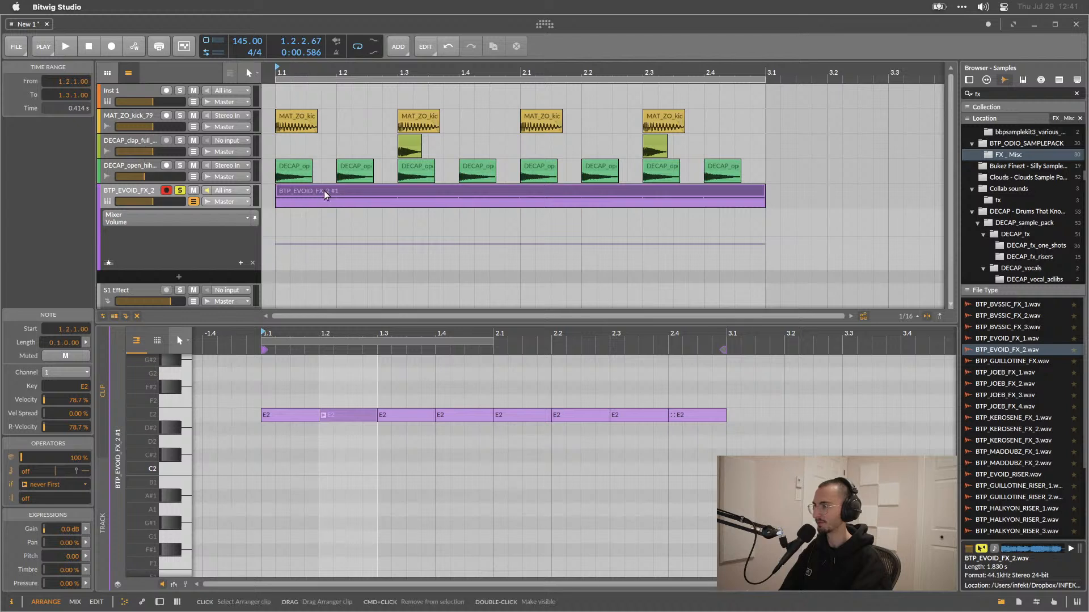
Play the pattern, then duplicate the sampler clip right after itself.
key("space")
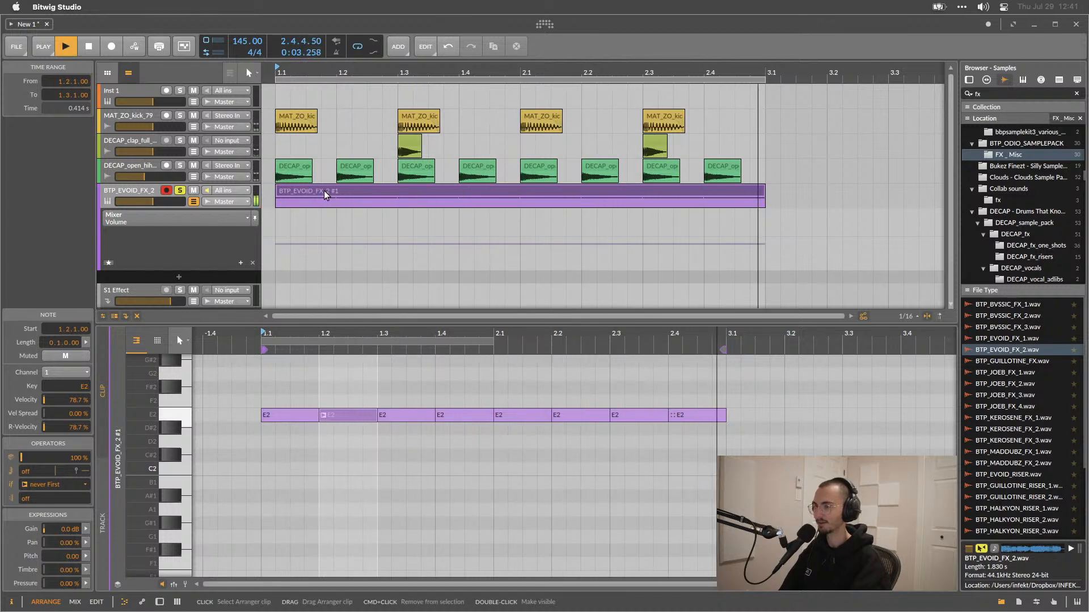
key("space")
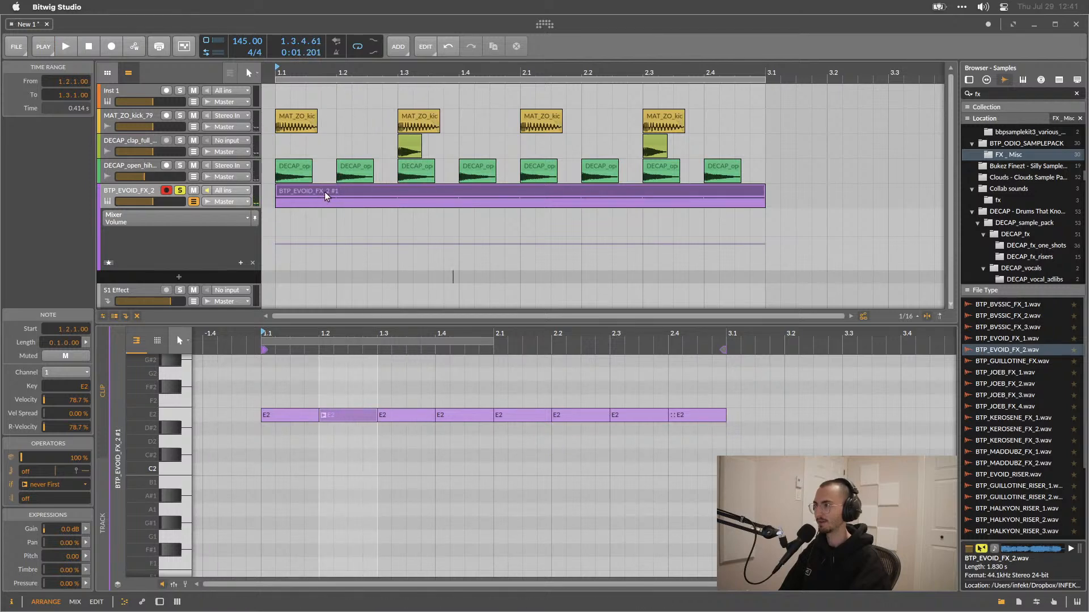
left_click(324, 192)
key("super+d")
Zoom out the arrangement and extend the loop region to cover four bars.
scroll(396, 209, "right", 2)
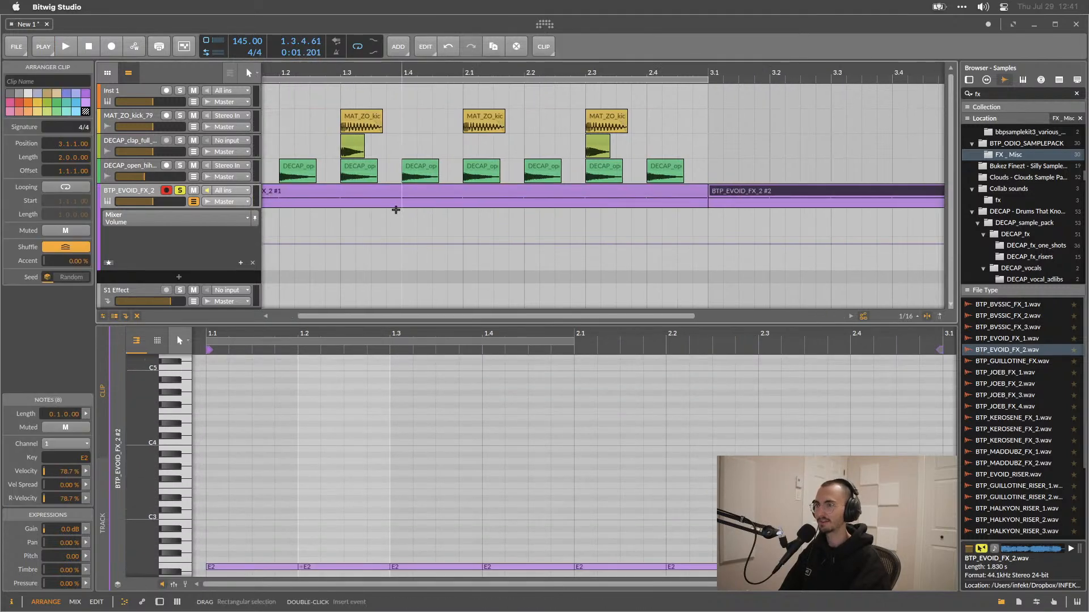
scroll(396, 210, "down", 1)
left_click_drag(397, 209, 397, 253)
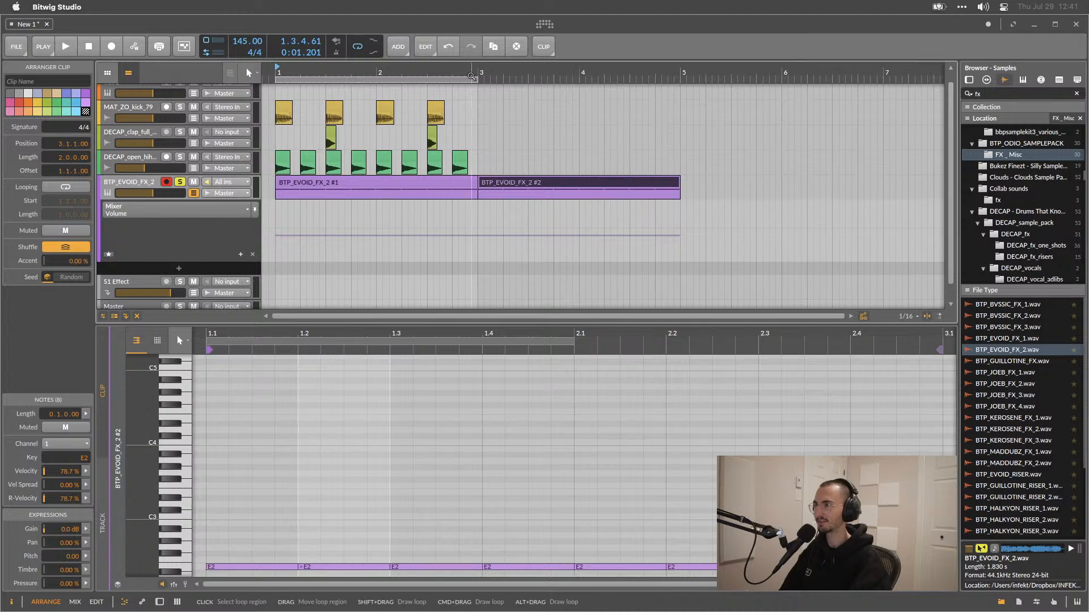
left_click_drag(478, 81, 684, 90)
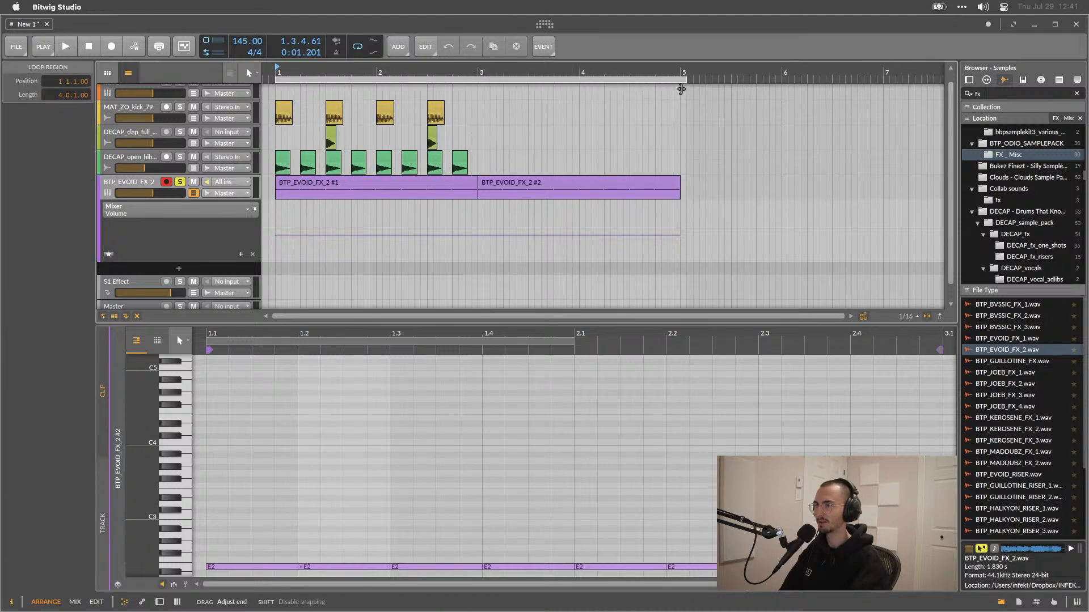
Play the loop and delete the duplicated second sampler clip.
left_click(544, 182)
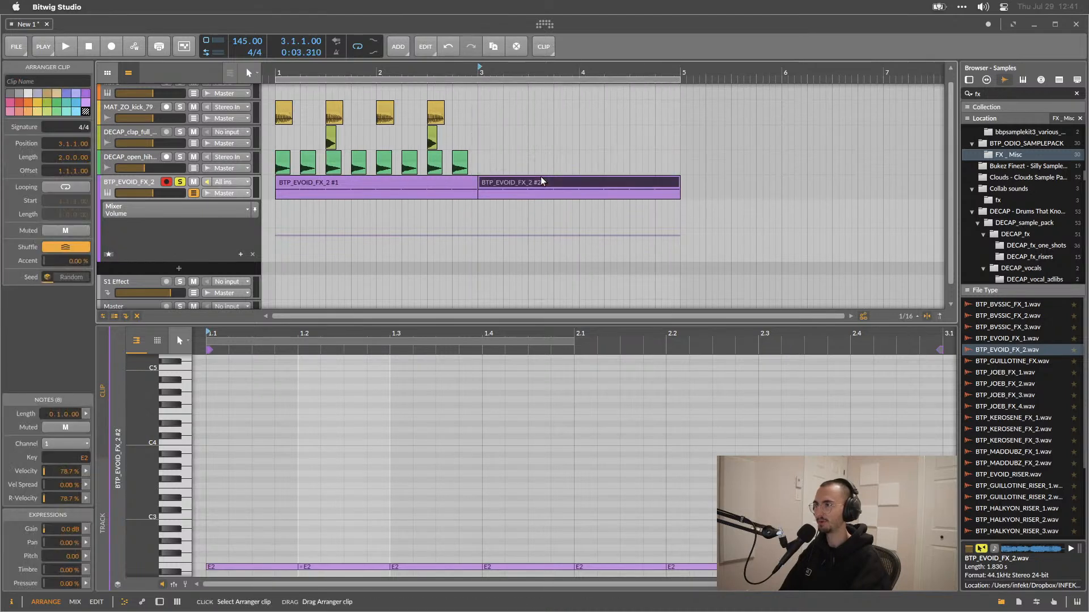
left_click(434, 183)
key("space")
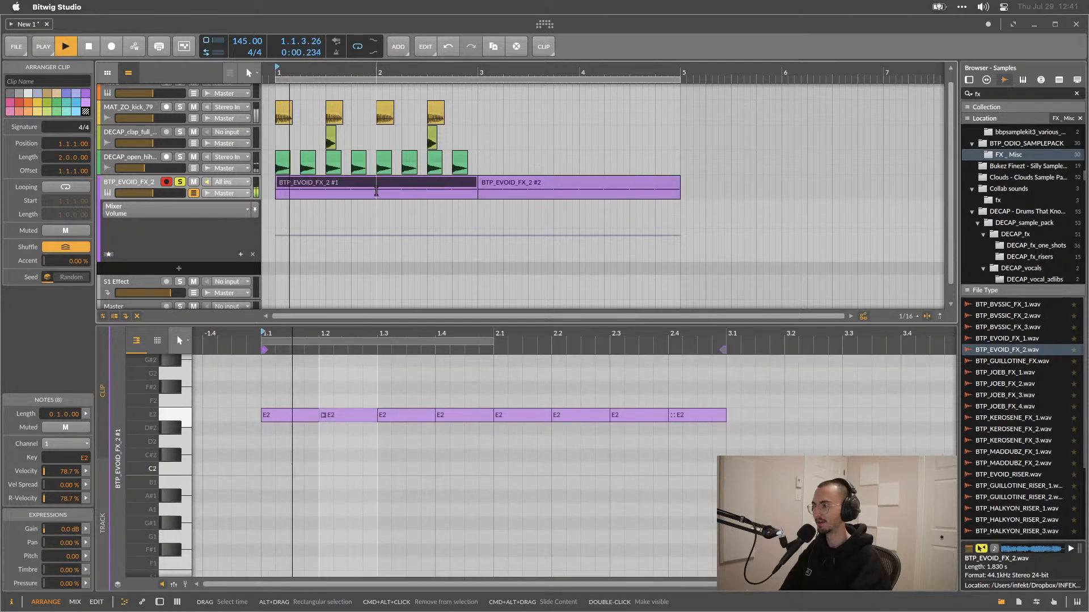
left_click(503, 179)
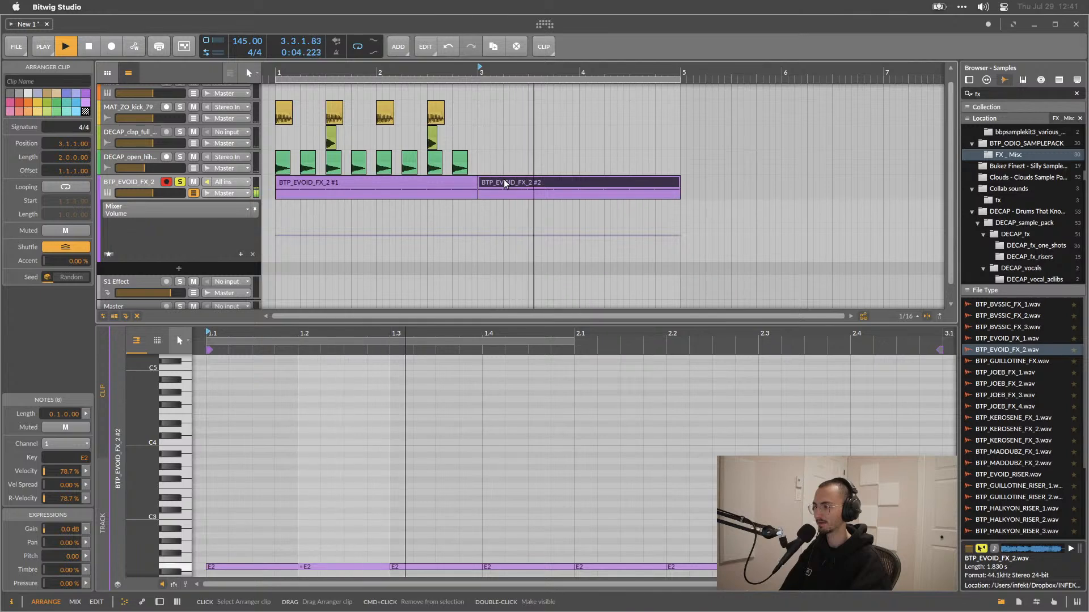
key("space")
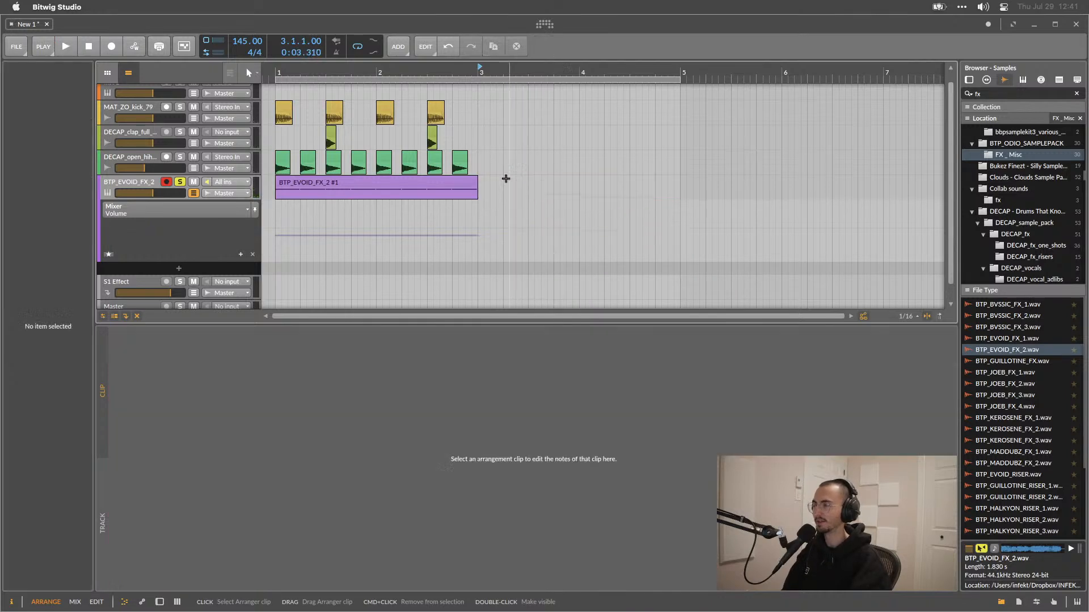
key("Delete")
Duplicate the sampler clip again and delete the copy.
left_click(457, 182)
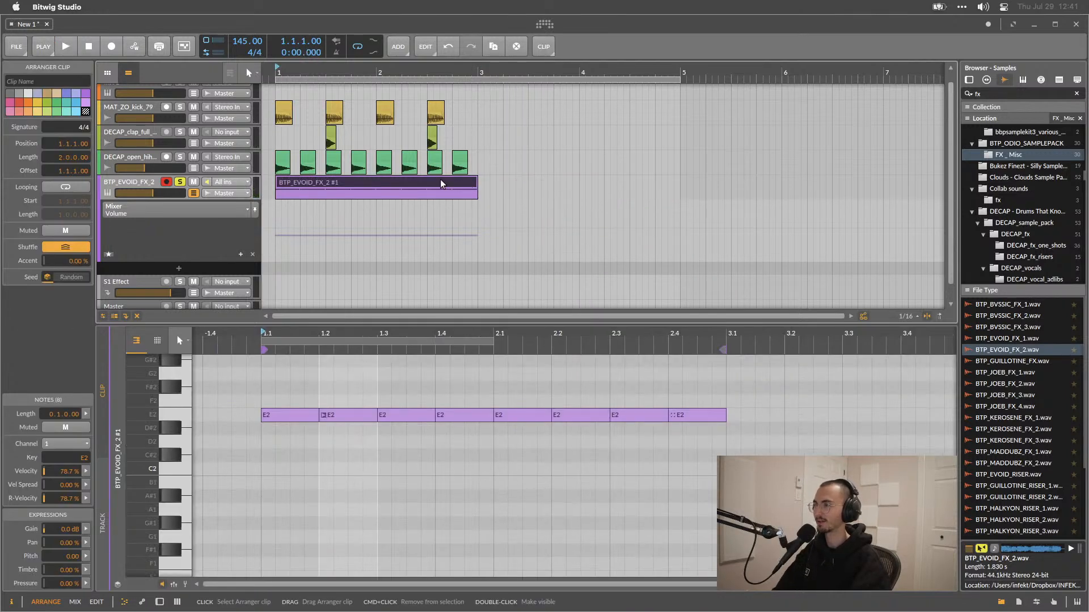
key("super+d")
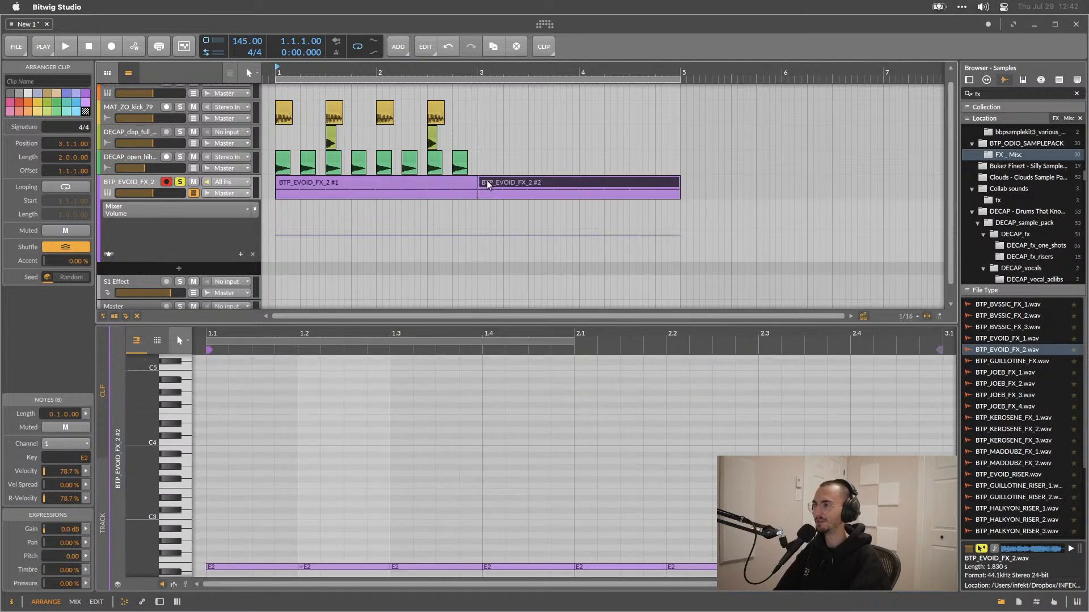
key("Delete")
left_click(443, 185)
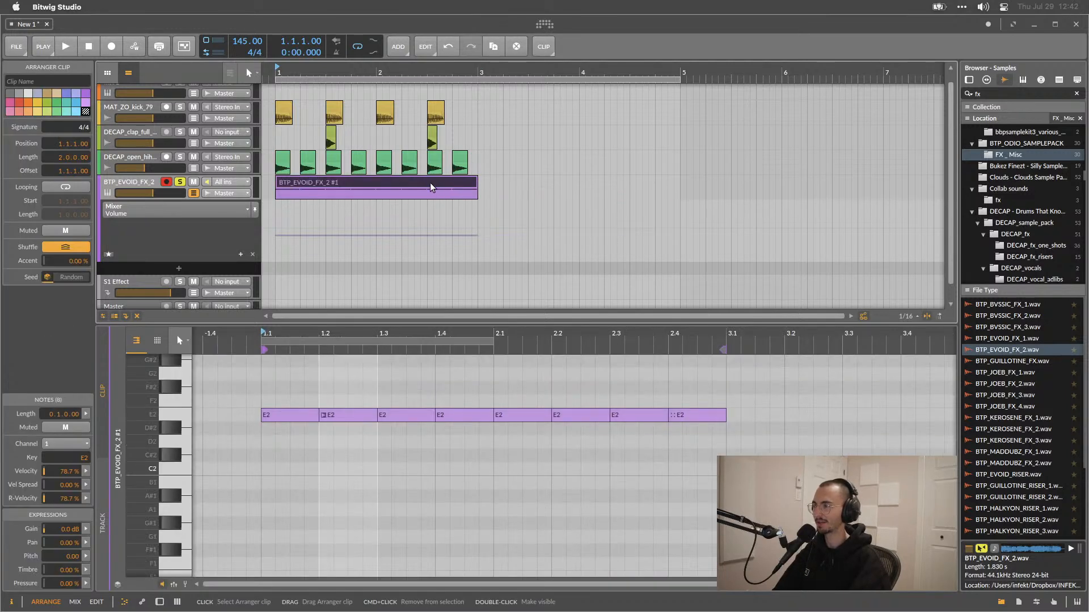
Turn on looping for the sampler clip, stretch it to four bars, and play it.
right_click(429, 183)
left_click(460, 238)
left_click_drag(478, 182, 684, 181)
key("space")
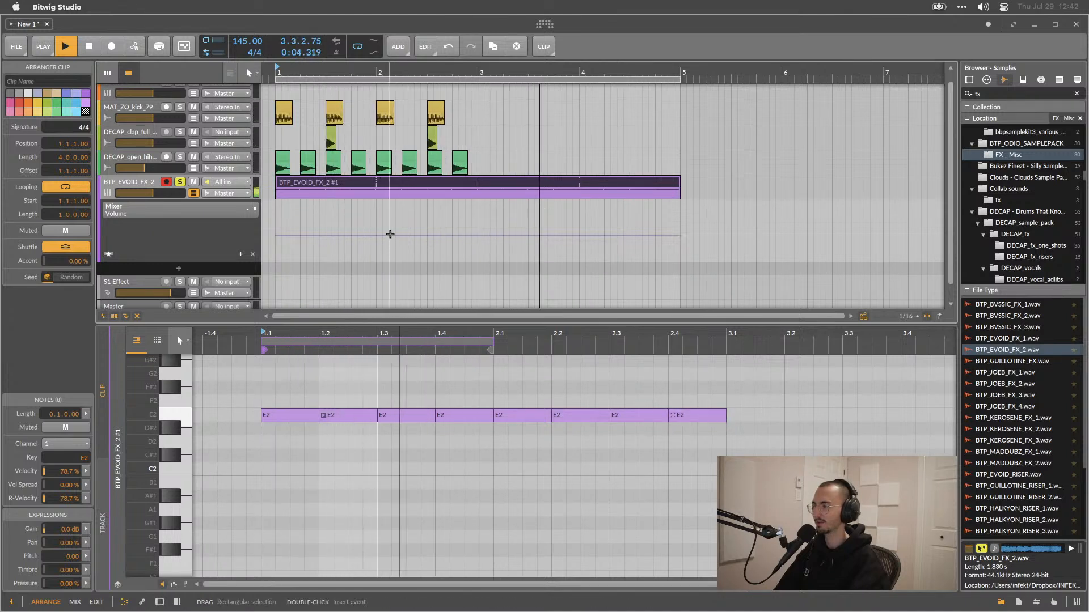
key("space")
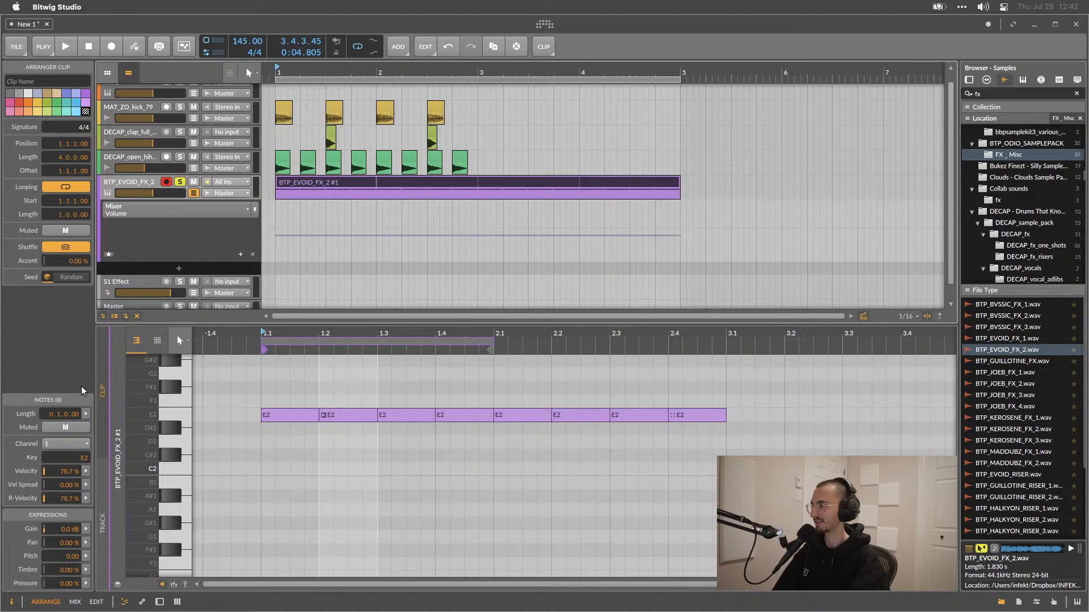
Enable repeats on the first E2 note with a count of 8 and play the clip.
left_click(311, 182)
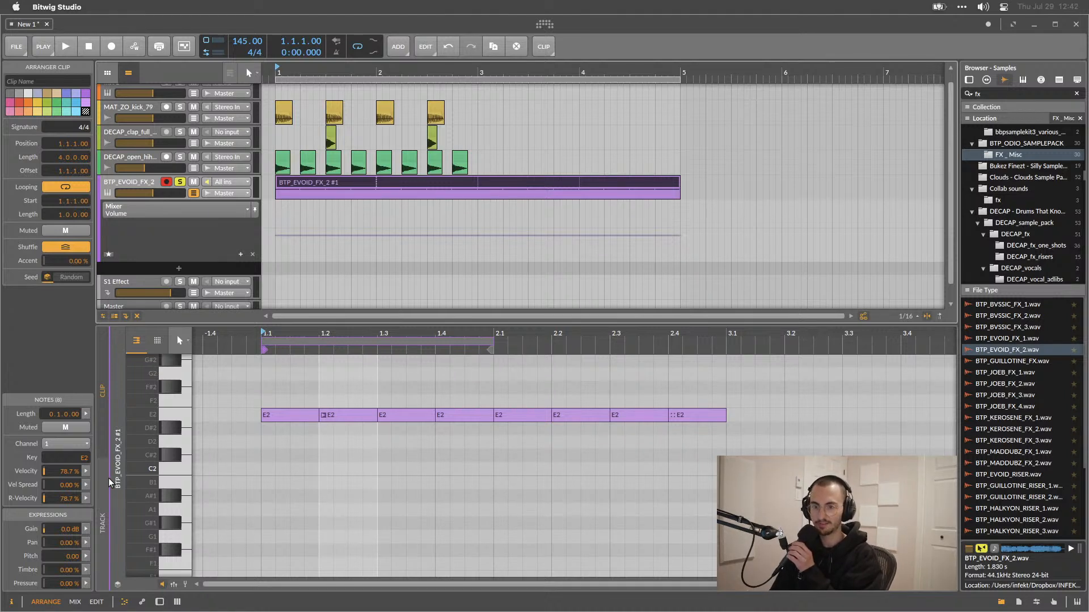
left_click(298, 412)
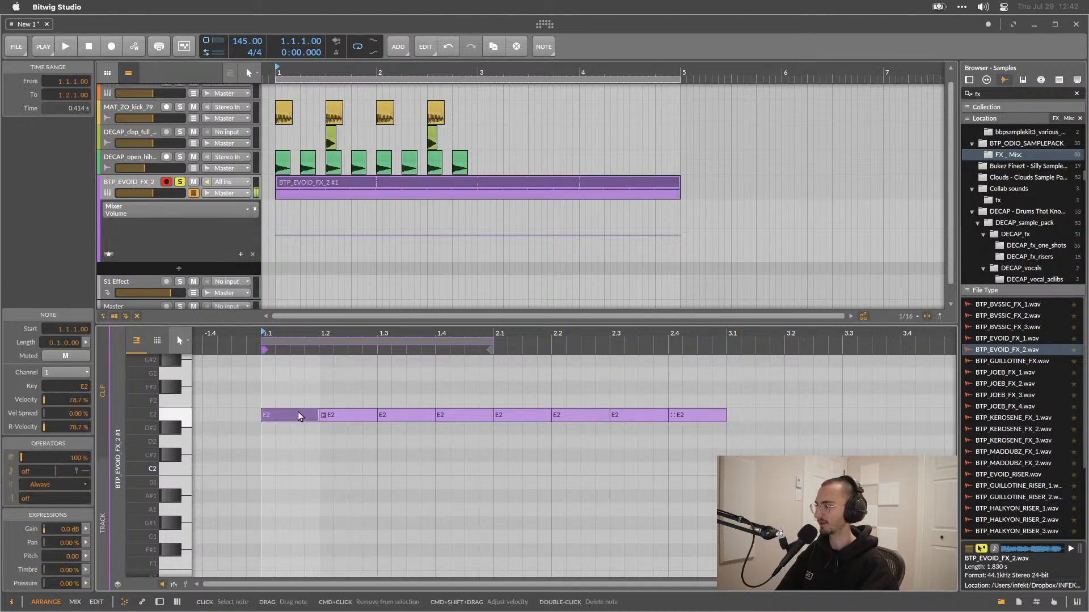
left_click(9, 462)
left_click(11, 458)
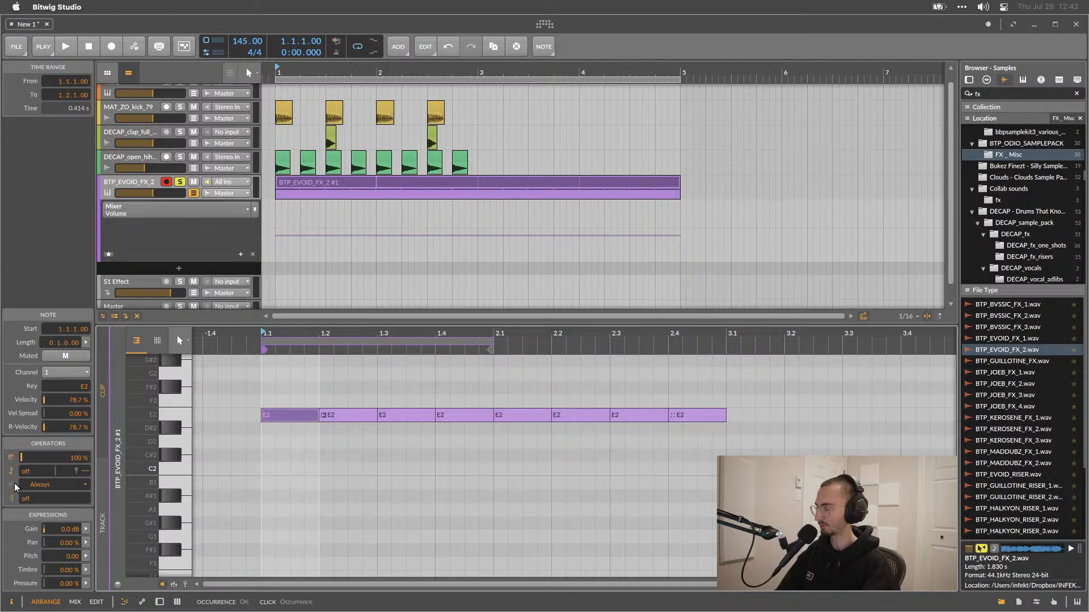
left_click_drag(53, 458, 41, 457)
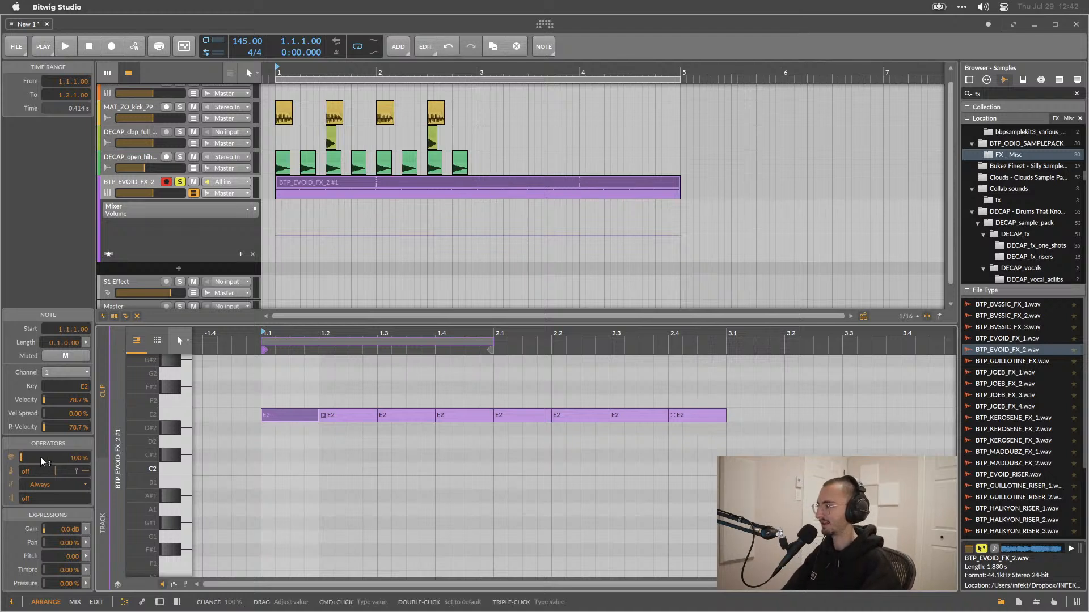
left_click(10, 473)
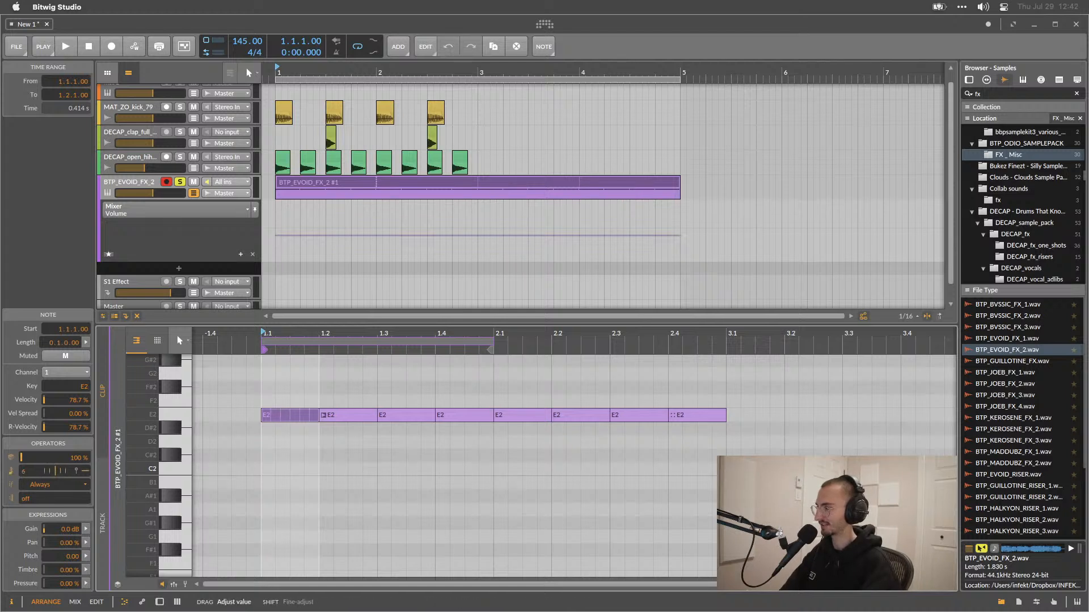
key("space")
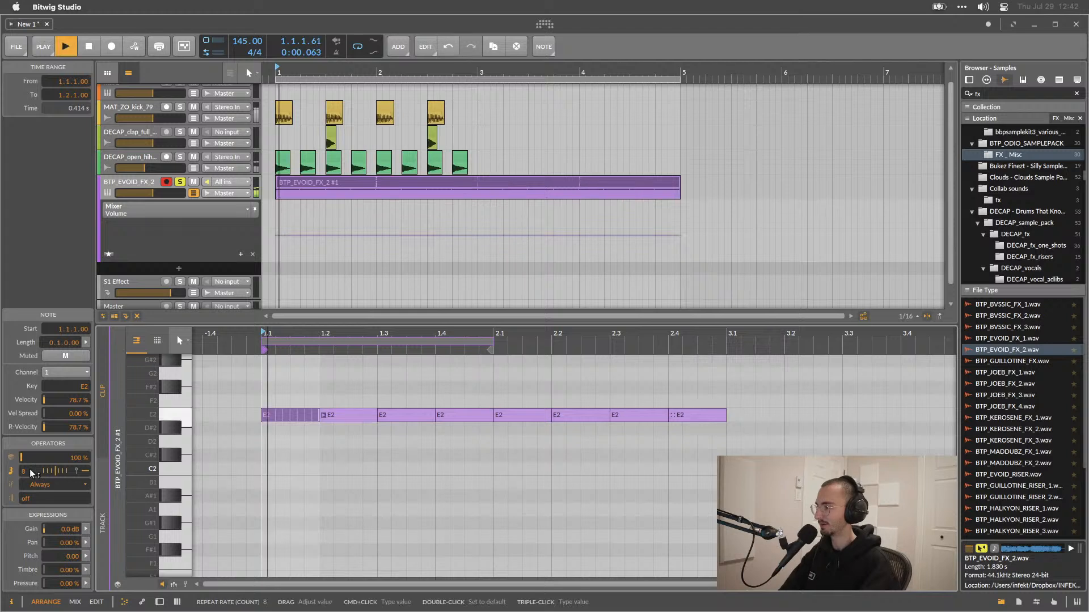
Set the note's repeat count to 7 and adjust the repeat velocity end, playing the clip to listen.
key("space")
left_click_drag(29, 469, 71, 466)
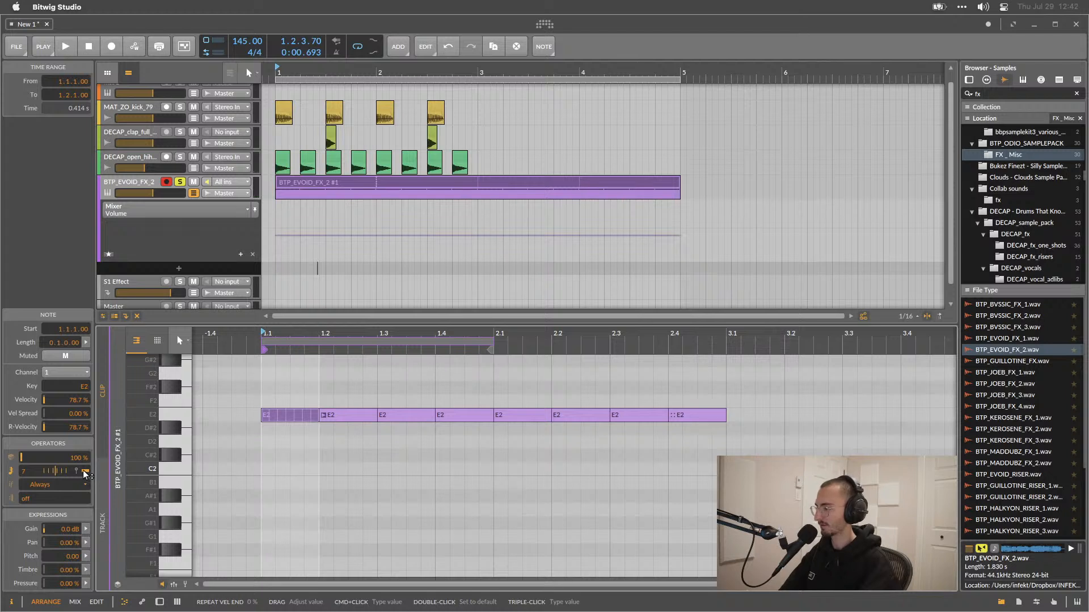
mouse_move(83, 471)
left_mouse_down()
mouse_move(83, 457)
mouse_move(85, 467)
left_mouse_up()
key("space")
left_click_drag(85, 468, 86, 475)
key("space")
key("space")
key("space")
key("space")
key("space")
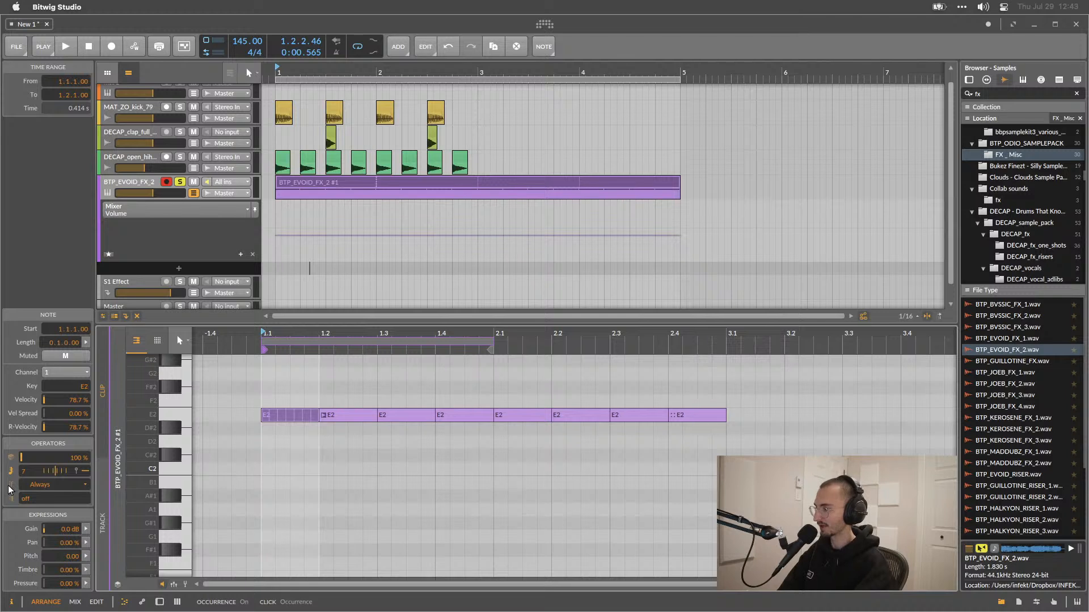
Try a recurrence pattern on the note while playing, then reduce the recurrence length back to 1.
left_click(42, 486)
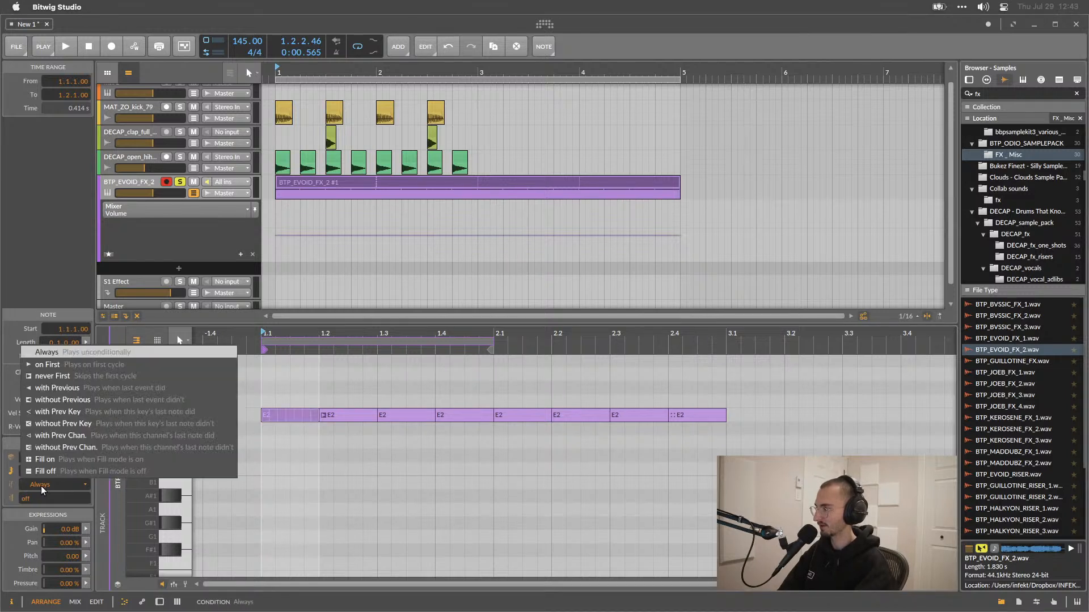
left_click(40, 490)
left_click(12, 499)
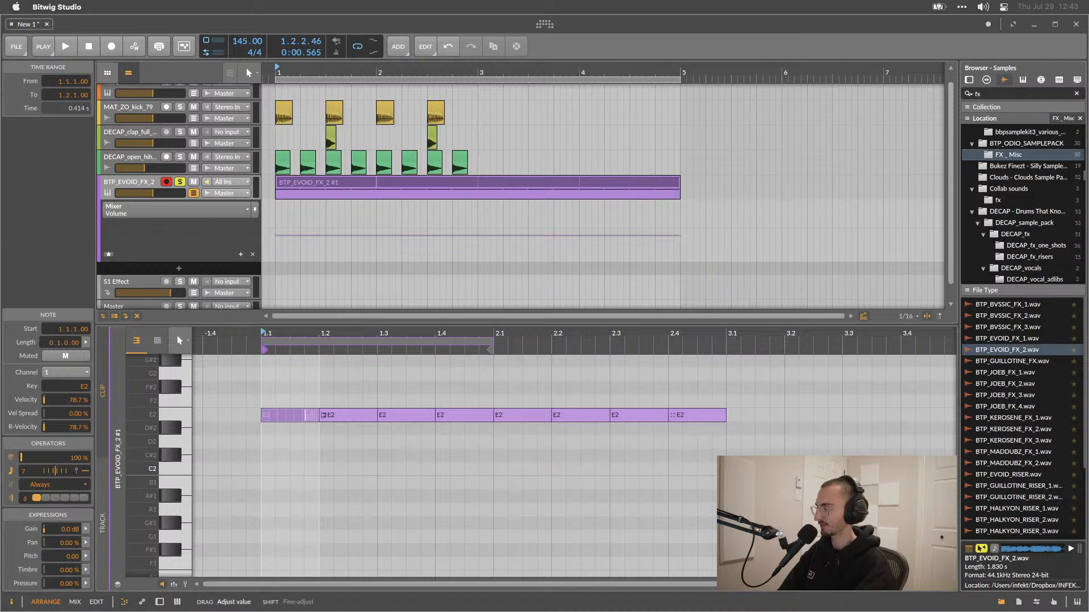
left_click_drag(25, 499, 26, 497)
key("space")
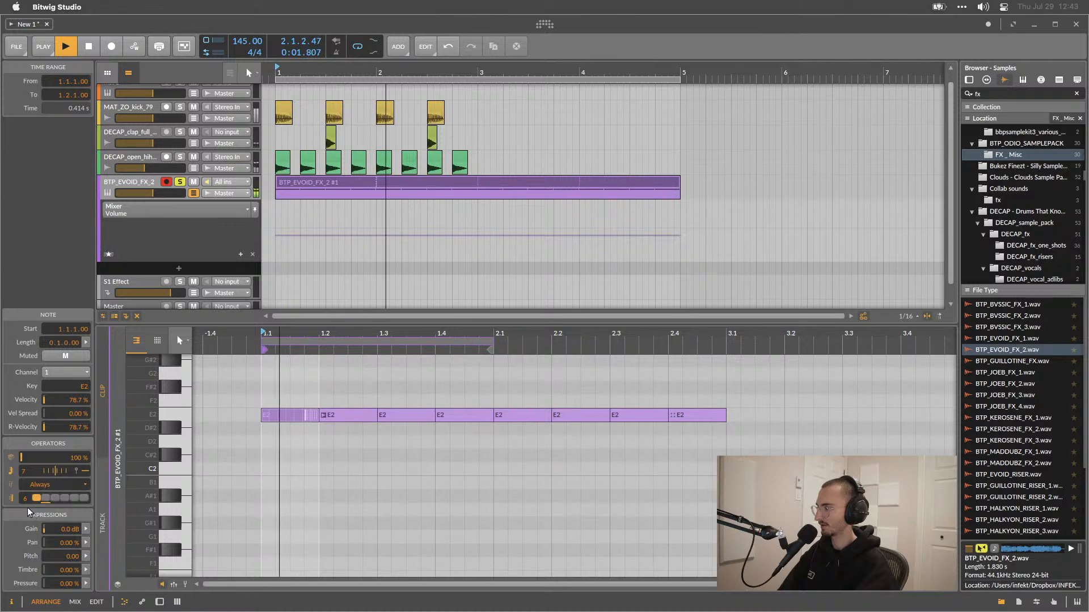
mouse_move(25, 499)
left_mouse_down()
mouse_move(25, 514)
mouse_move(26, 489)
mouse_move(24, 511)
left_mouse_up()
key("space")
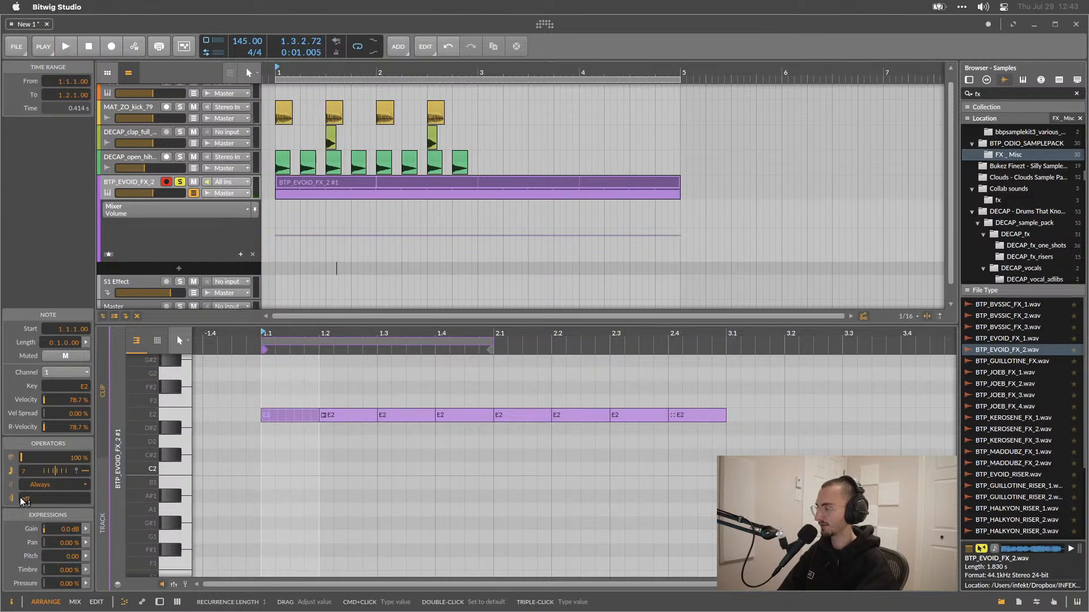
mouse_move(25, 501)
left_mouse_down()
mouse_move(25, 491)
mouse_move(25, 510)
left_mouse_up()
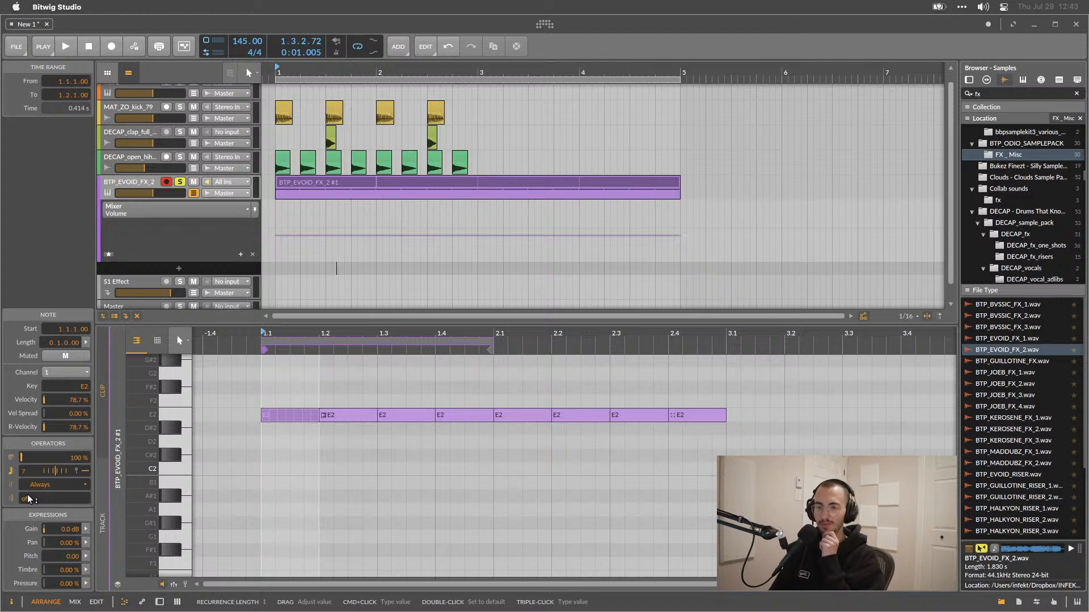
Select the fourth E2 note, then select the sampler clip in the arrangement and play it.
left_click(460, 395)
left_click(462, 415)
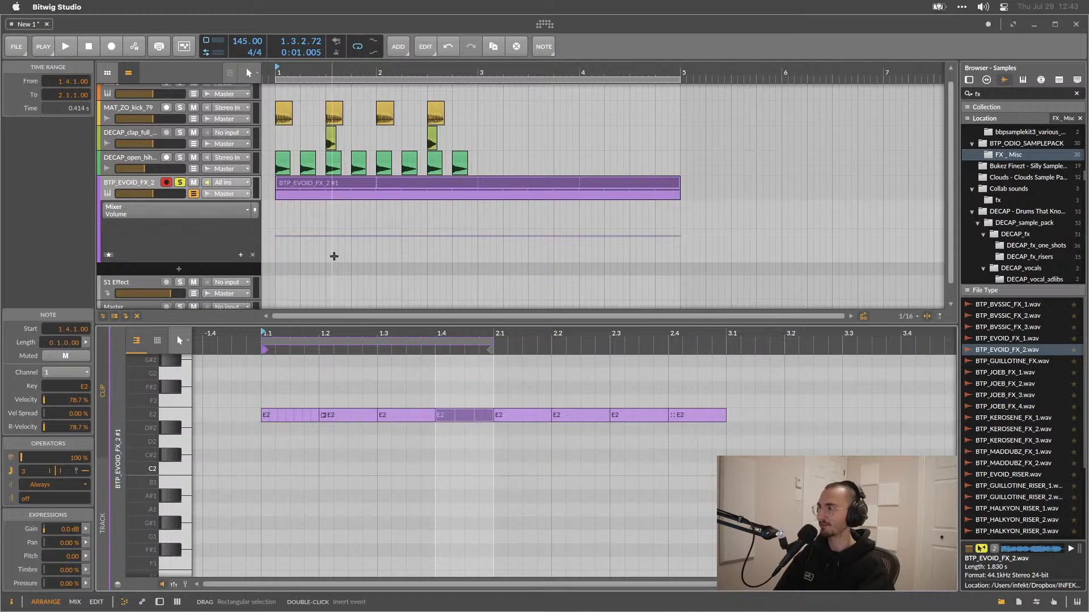
scroll(333, 257, "up", 1)
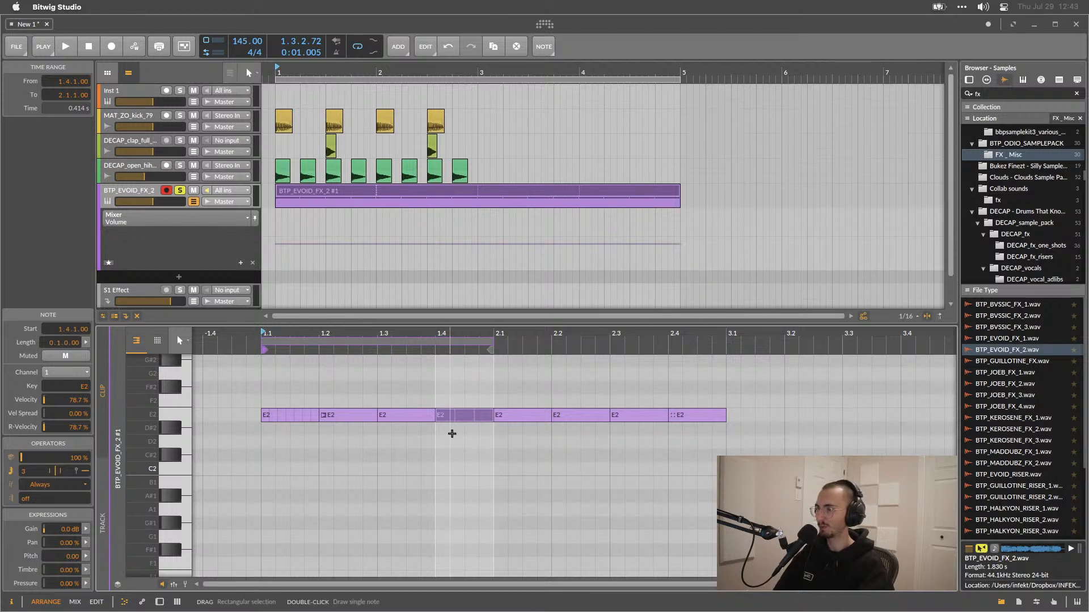
left_click(306, 169)
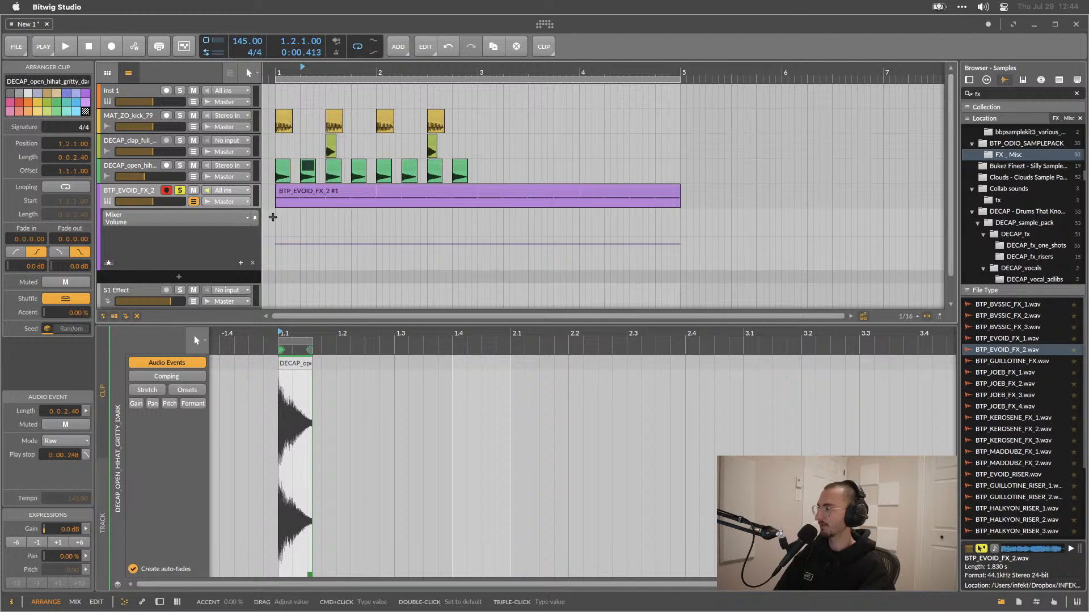
left_click(332, 189)
key("space")
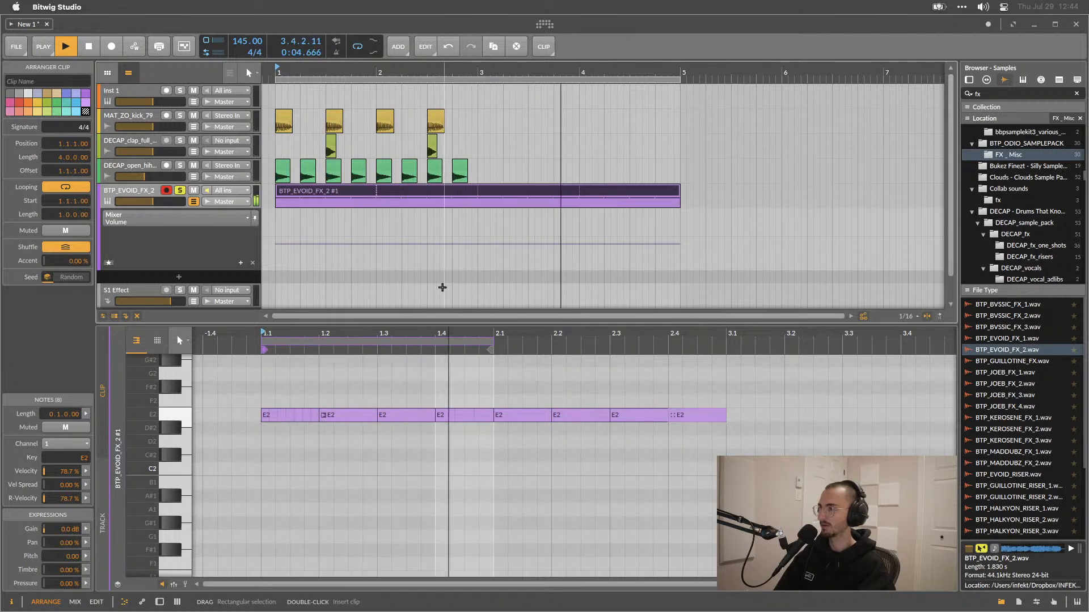
key("space")
Open the device panel and raise the Sampler's Playhead knob while playing the loop.
left_click(159, 602)
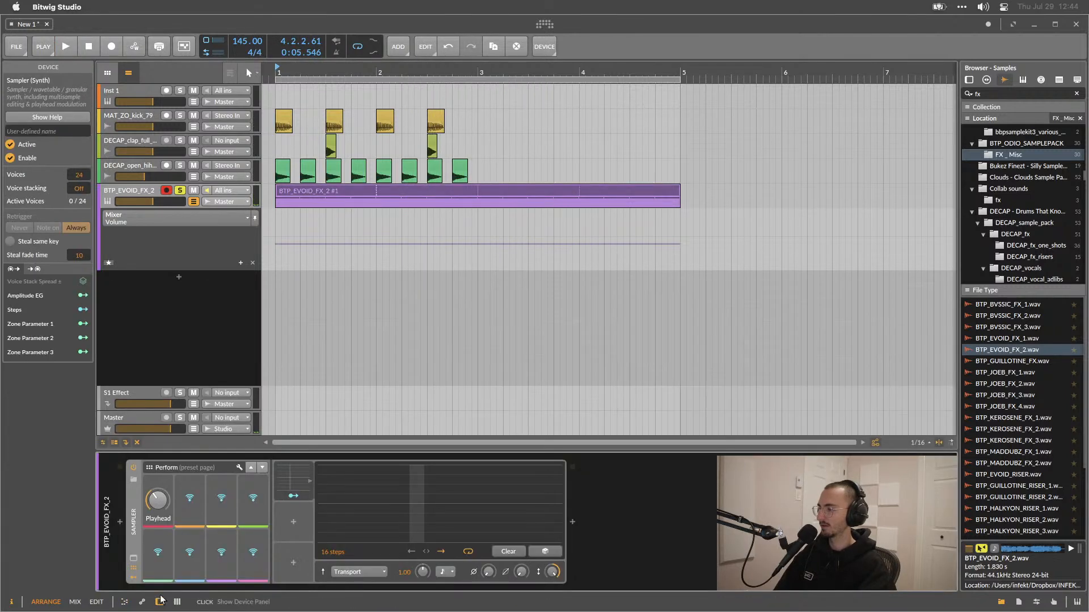
left_click(158, 500)
key("space")
left_click_drag(156, 501, 157, 465)
key("space")
Delete the Sampler's Steps modulator and undo the deletion.
left_click(290, 470)
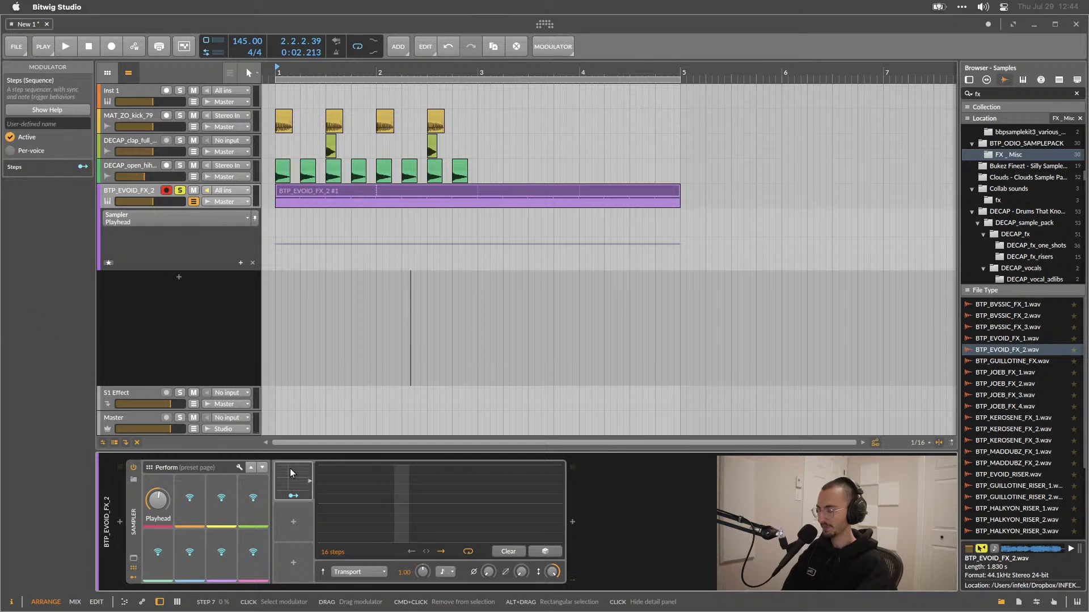
key("Delete")
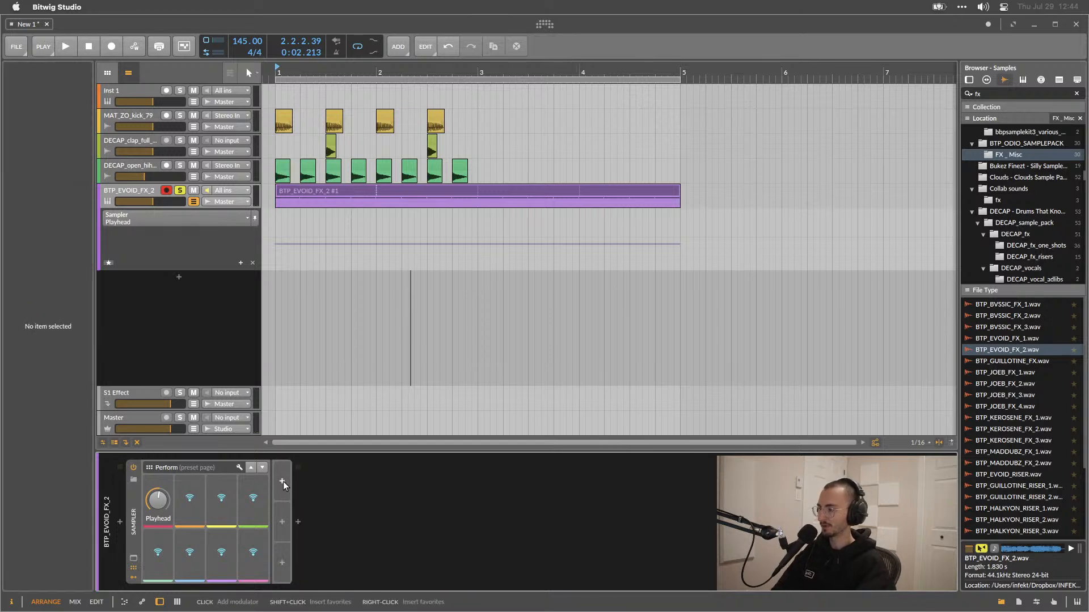
key("super+z")
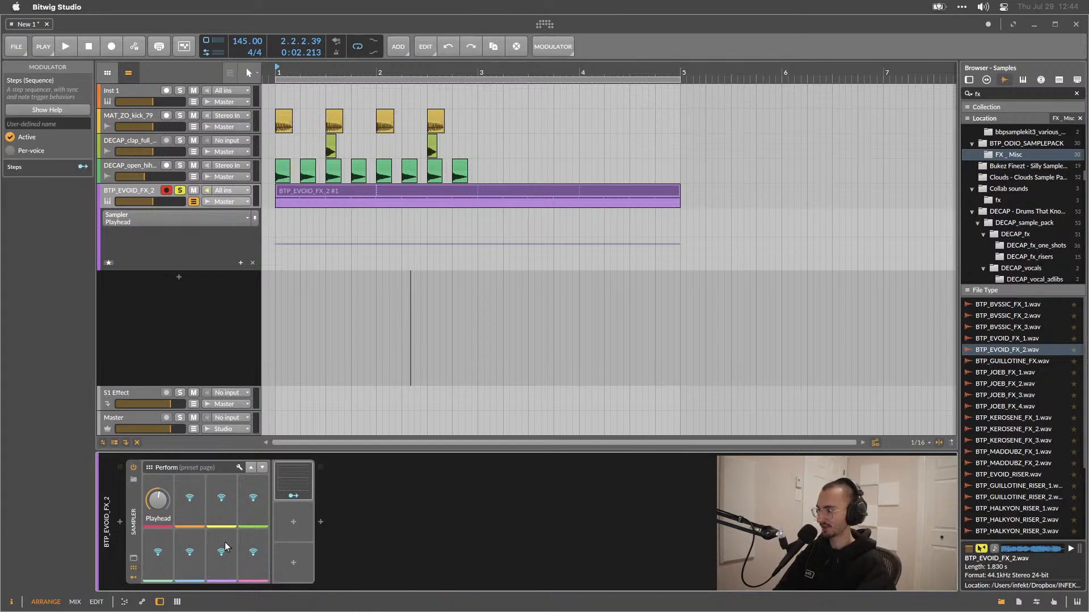
Expand the Sampler's sample waveform view and open the content replacement browser, then close it.
left_click(133, 559)
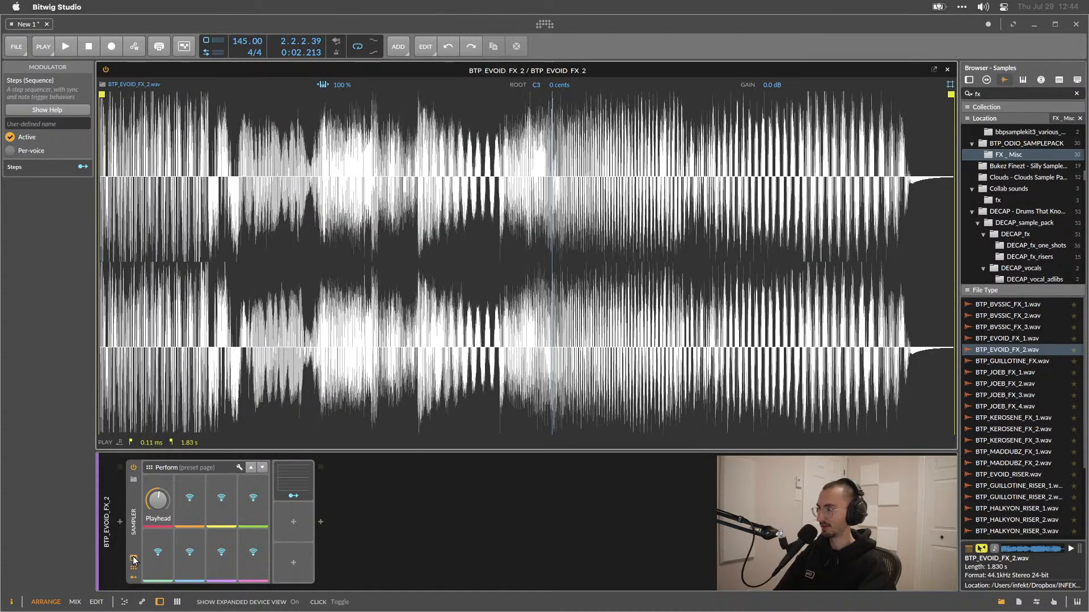
left_click_drag(454, 255, 372, 310)
left_click_drag(305, 292, 496, 278)
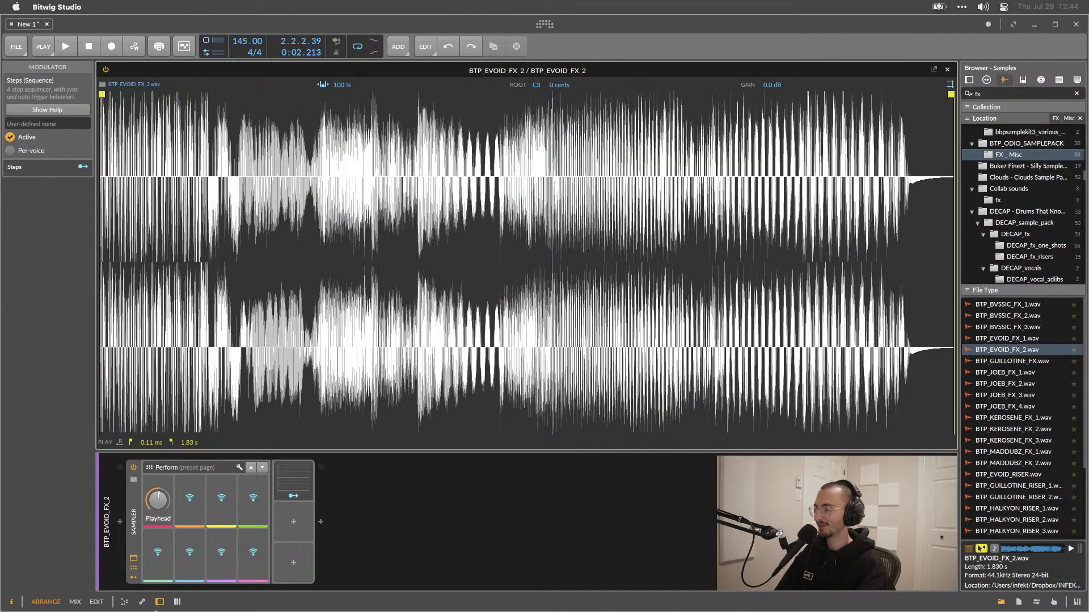
left_click(294, 477)
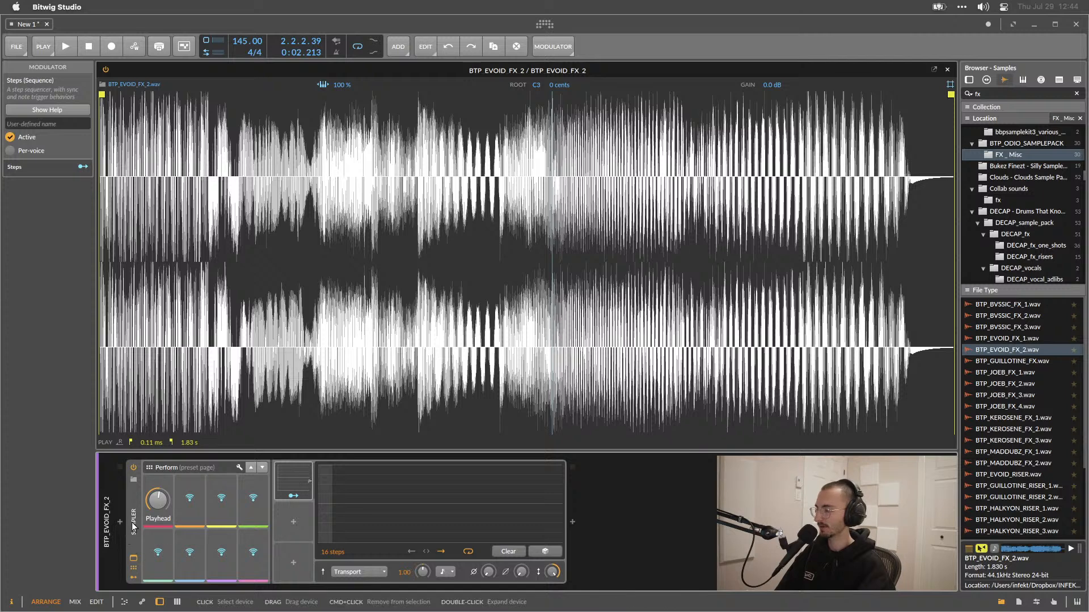
left_click(132, 480)
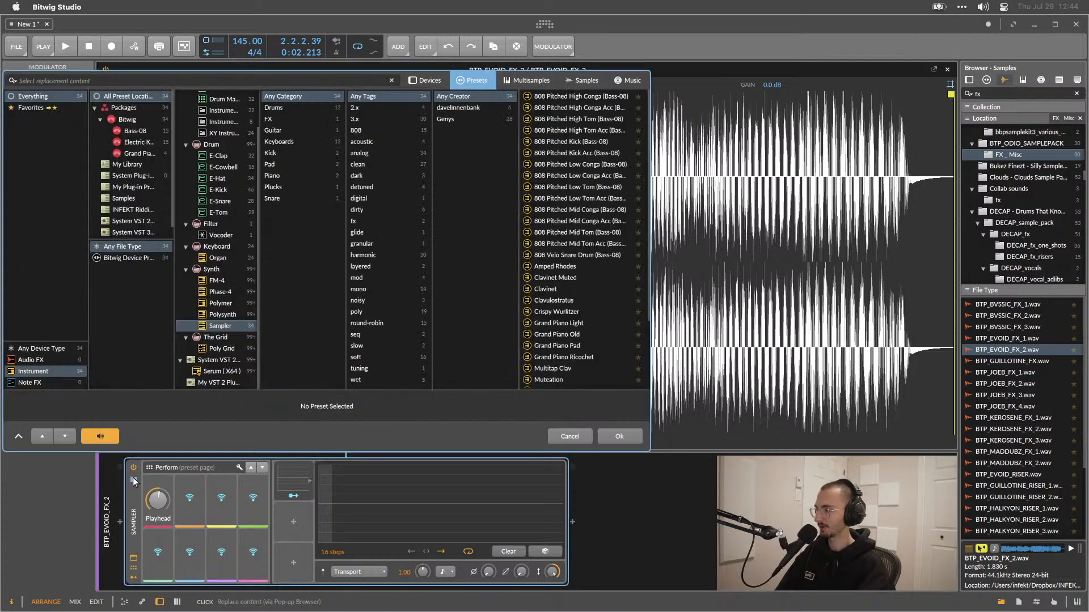
left_click(132, 480)
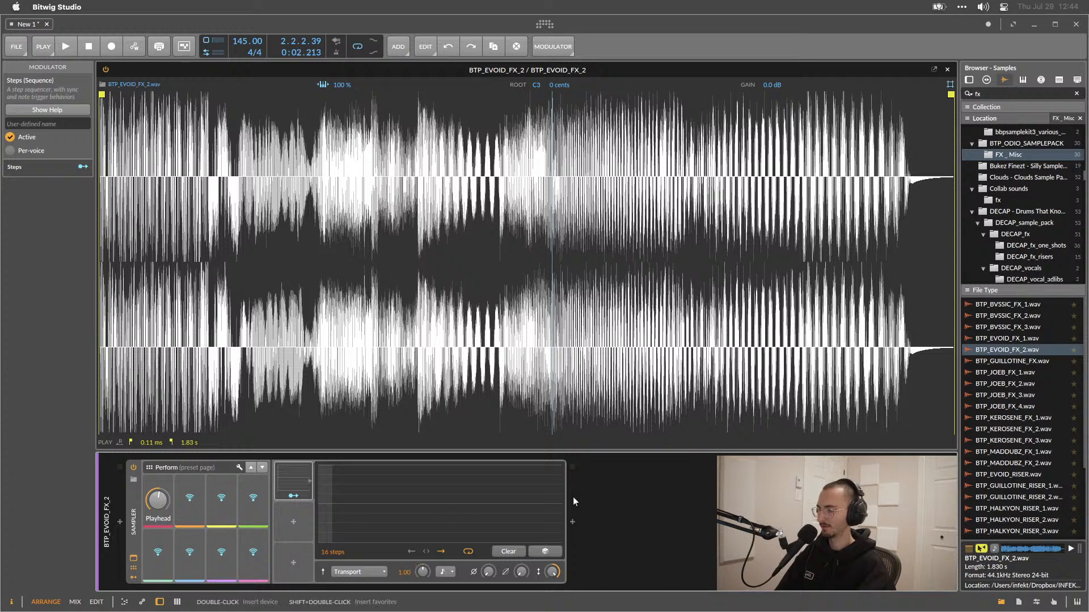
Select the Steps modulator and toggle the Sampler's expanded and remote-control display options, playing briefly.
left_click(264, 502)
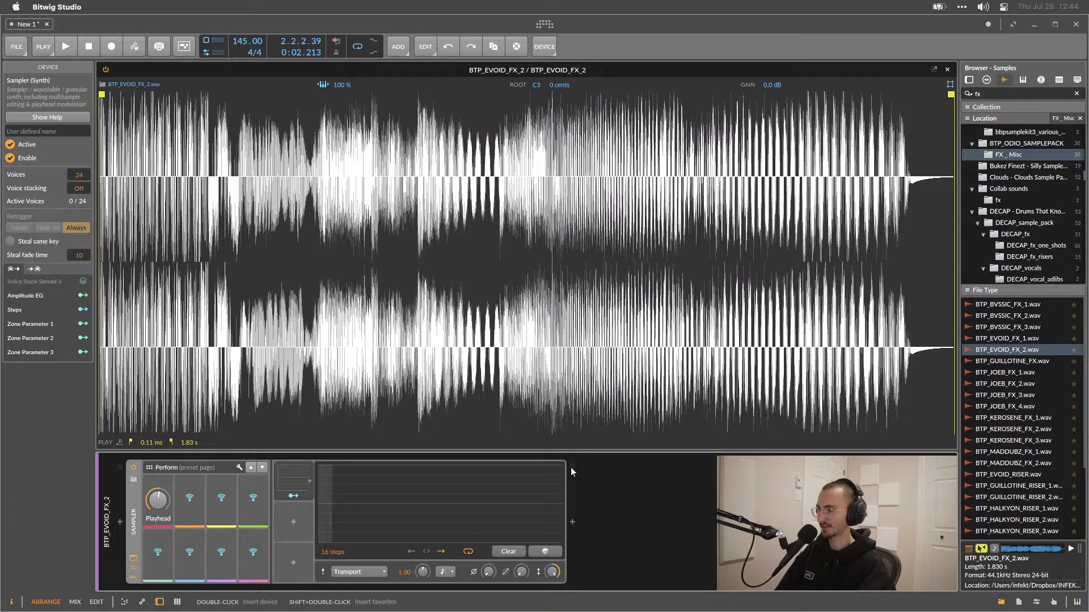
left_click(284, 475)
left_click(134, 562)
left_click(133, 562)
left_click(133, 561)
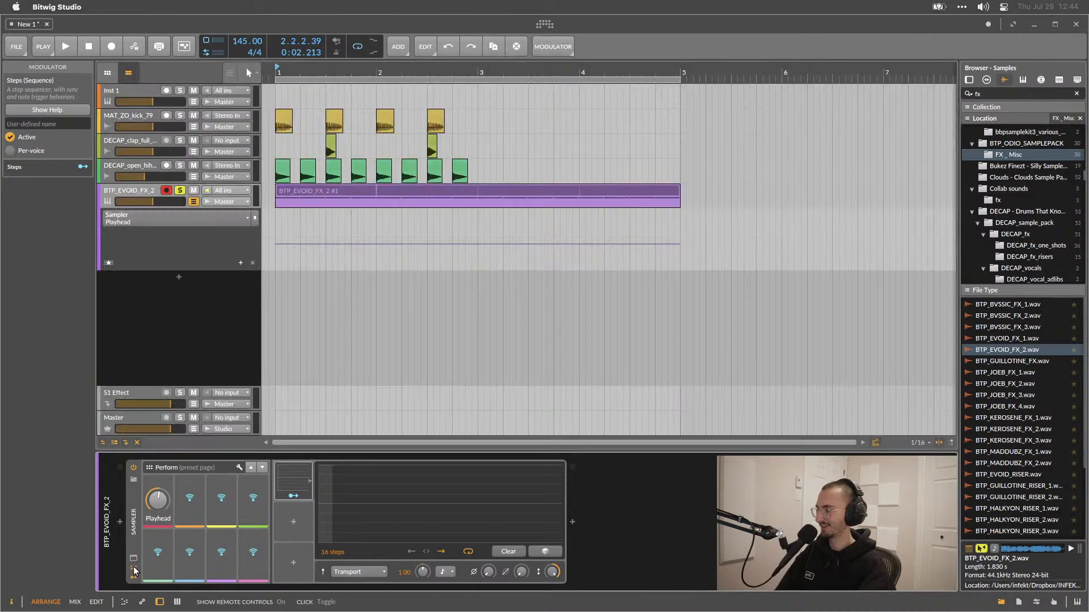
left_click(134, 568)
left_click(134, 568)
left_click(134, 578)
left_click(133, 577)
left_click(131, 479)
key("Escape")
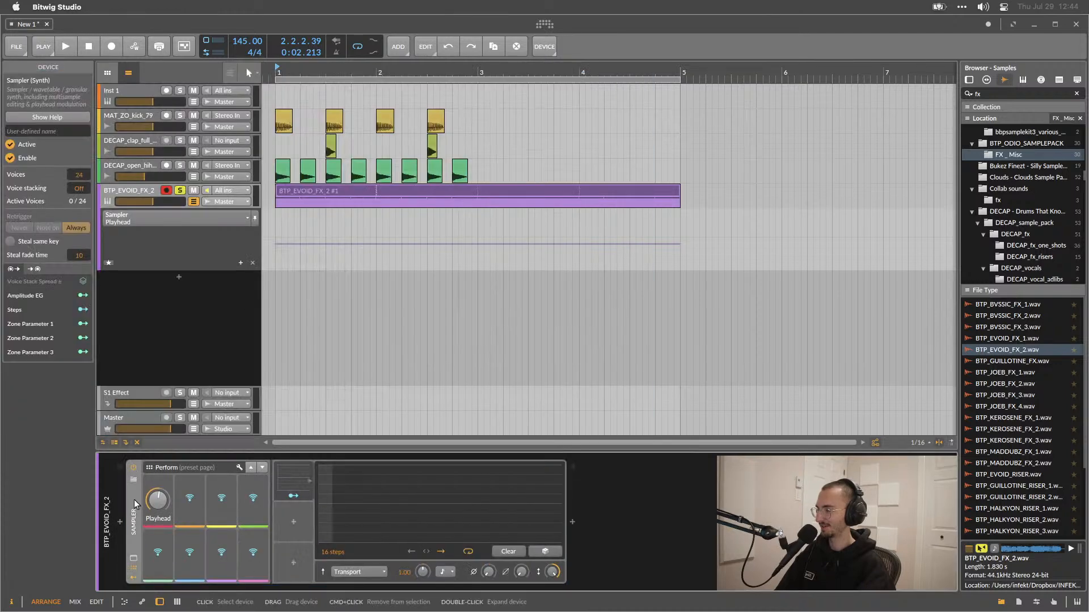
left_click(134, 499)
key("space")
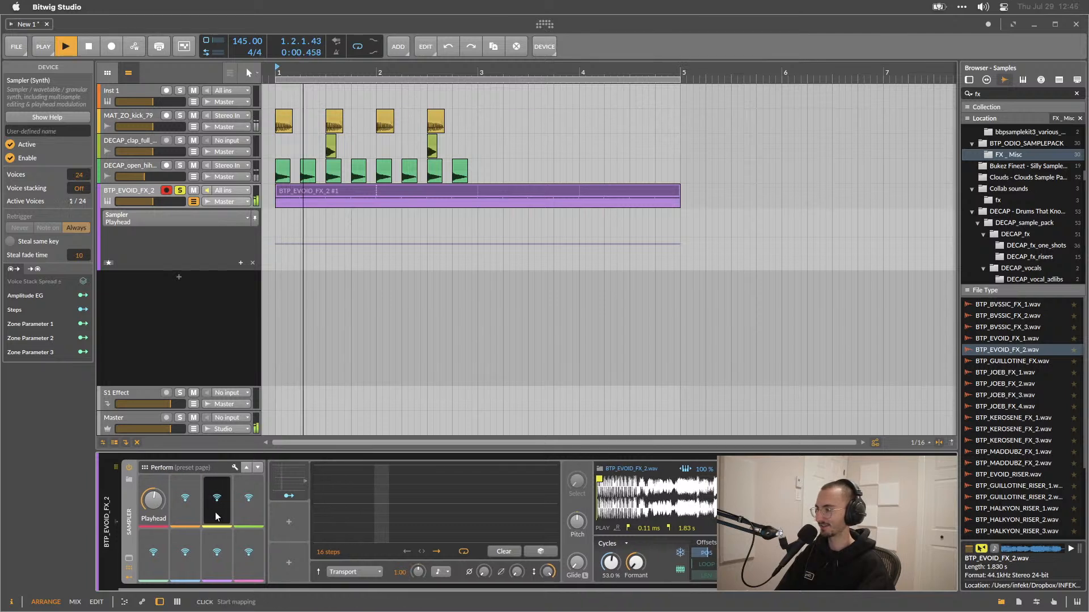
key("space")
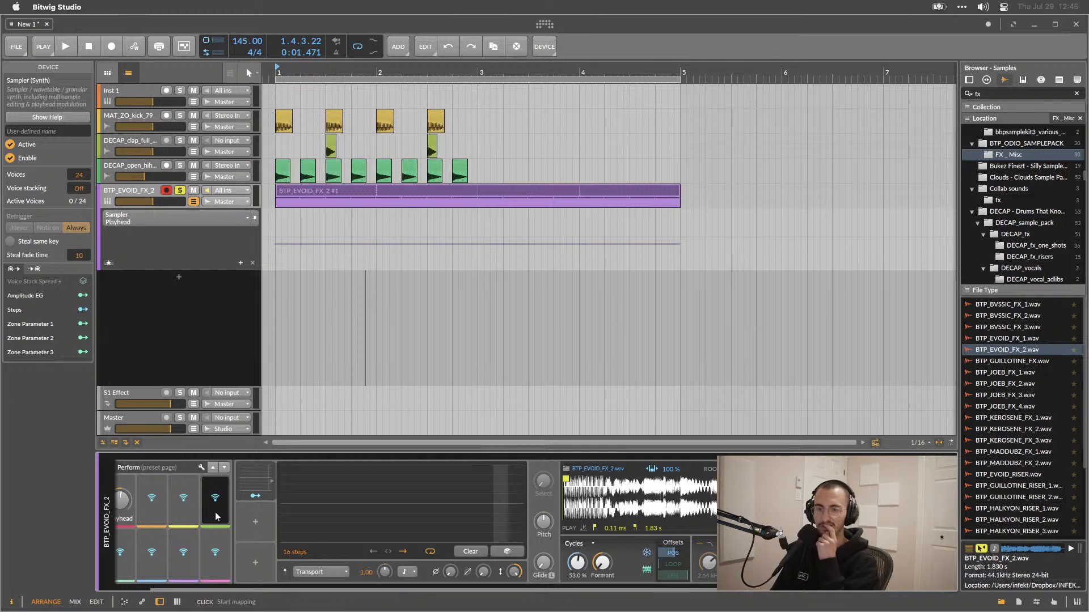
Open the sampler clip, select the fourth E2 note and set its repeat curve to about 24%, playing to listen.
double_click(394, 192)
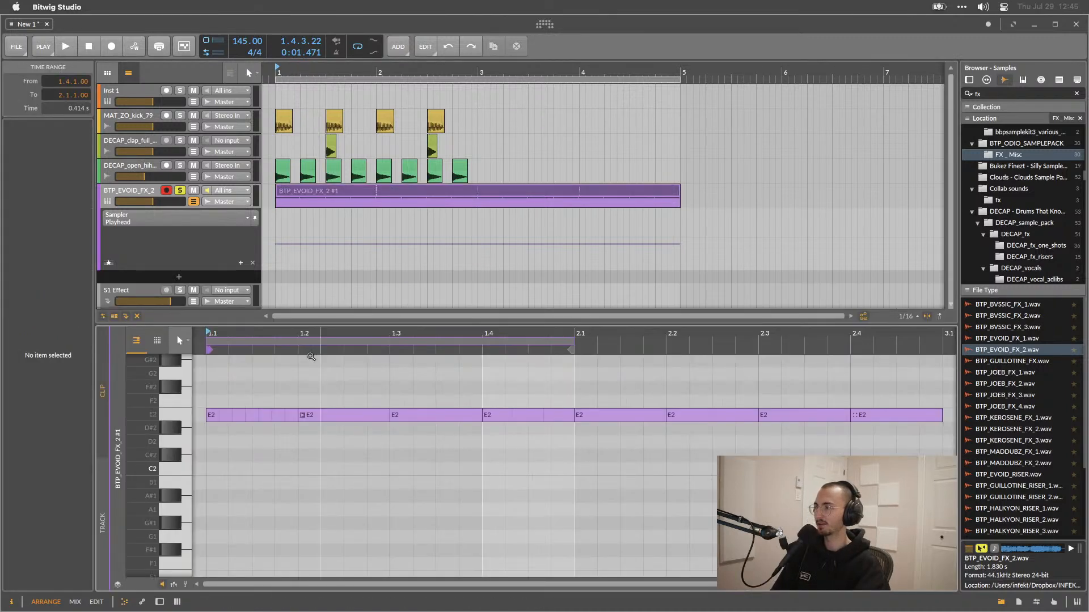
left_click(537, 415)
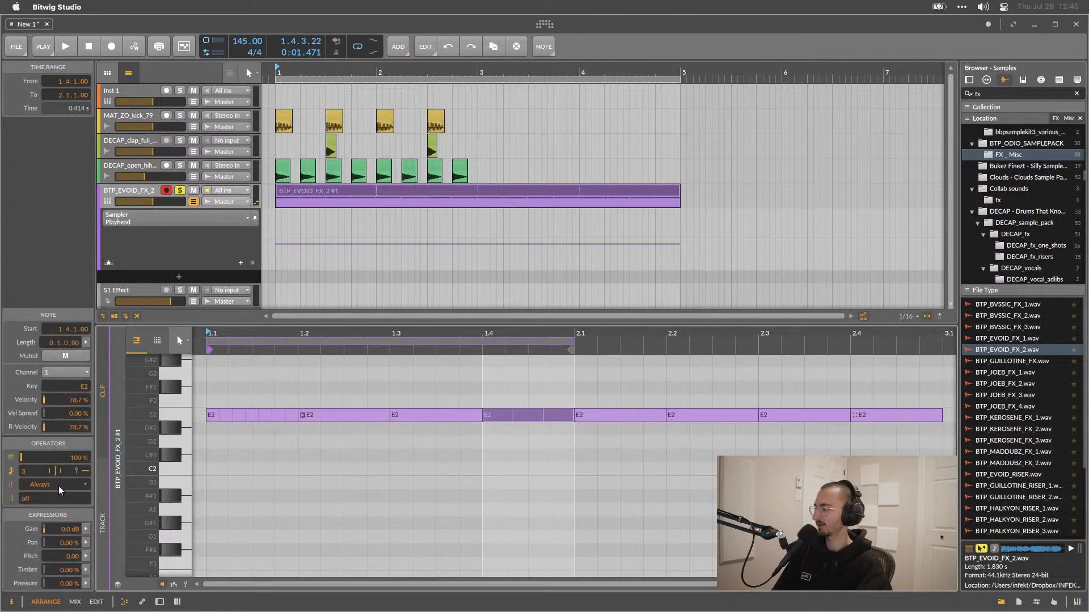
left_click_drag(68, 471, 52, 473)
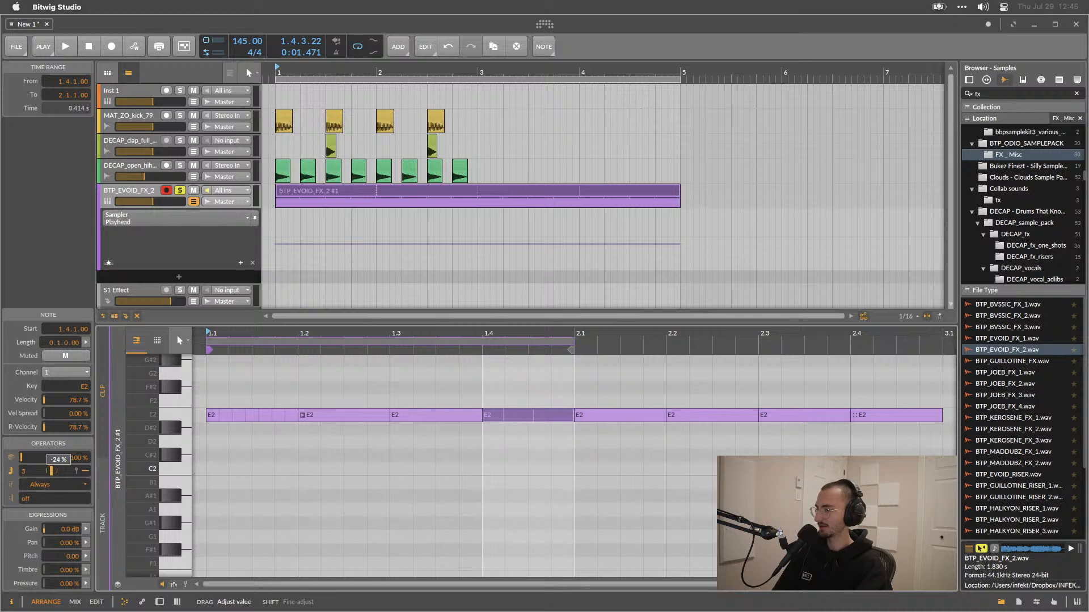
left_click_drag(51, 473, 58, 471)
key("space")
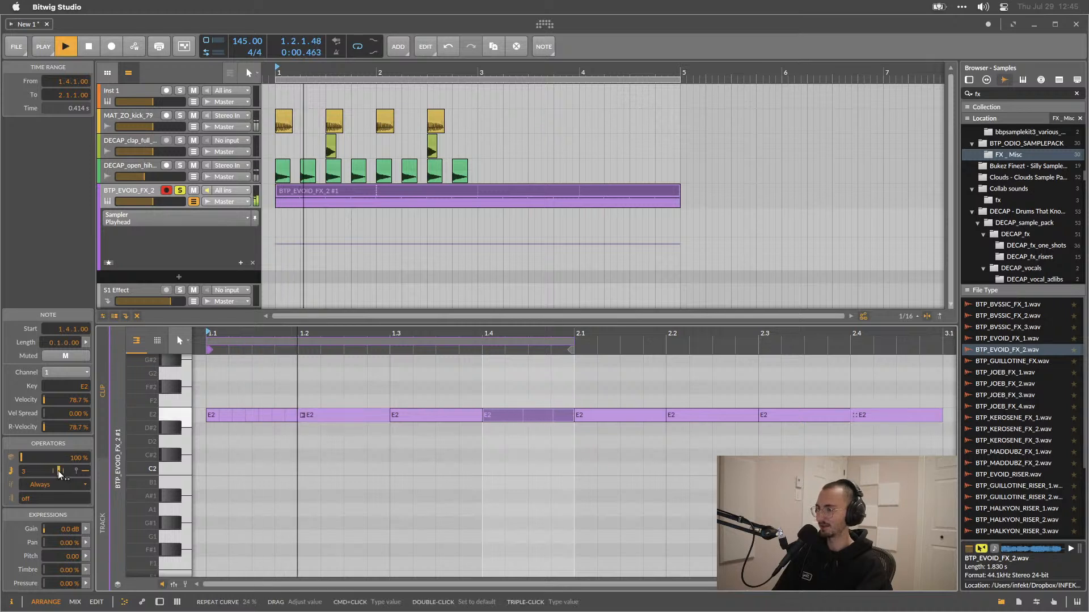
key("space")
left_click_drag(58, 471, 59, 474)
key("space")
key("space")
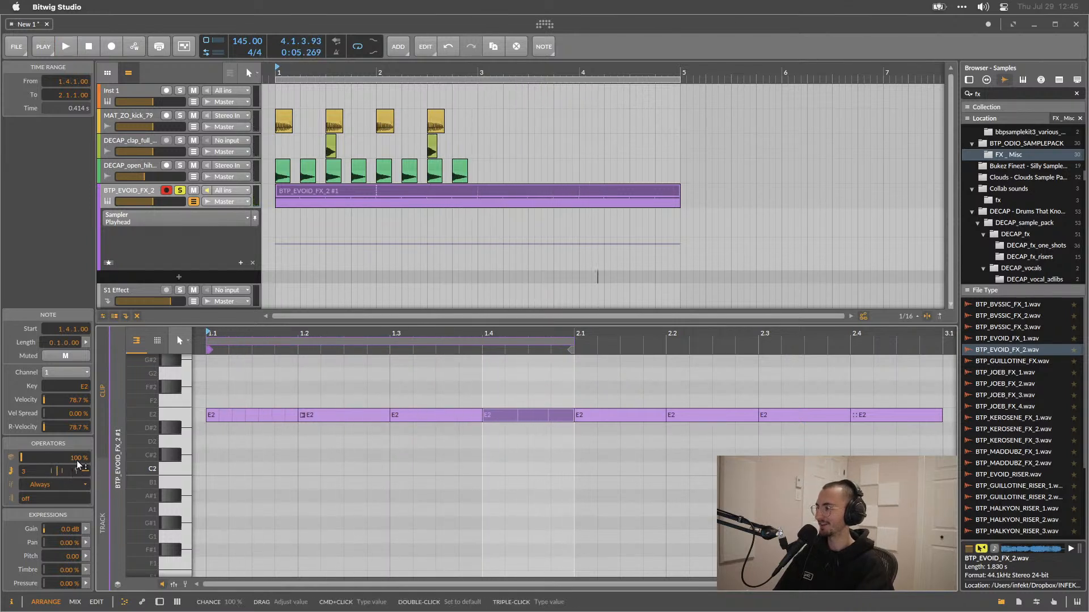
Map the Steps modulator to the Sampler's play position offset at +1.00, then set 64 steps and draw a step pattern.
left_click(158, 602)
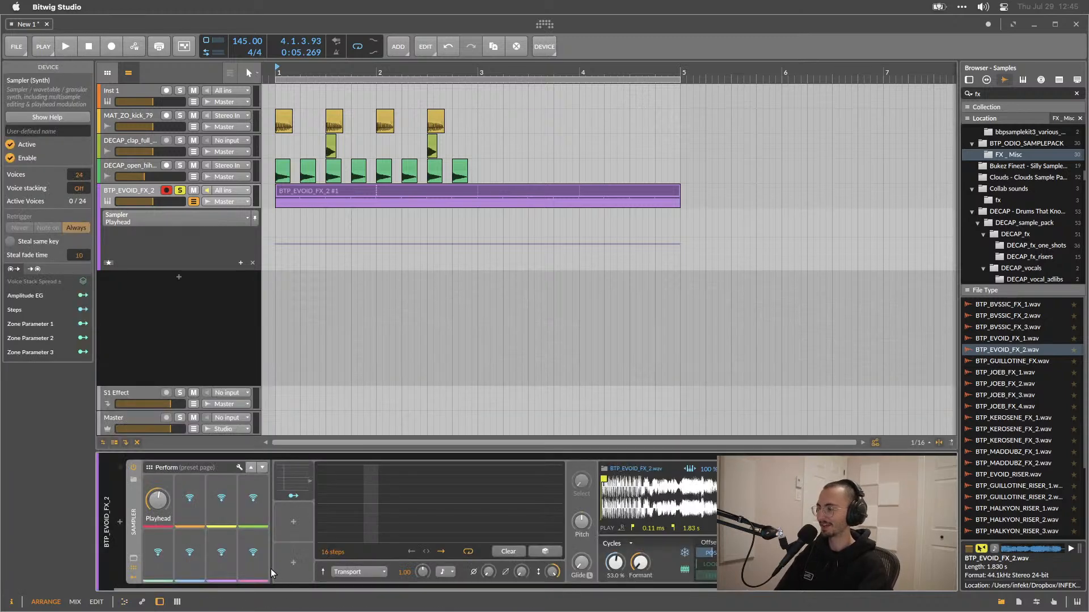
scroll(448, 537, "right", 2)
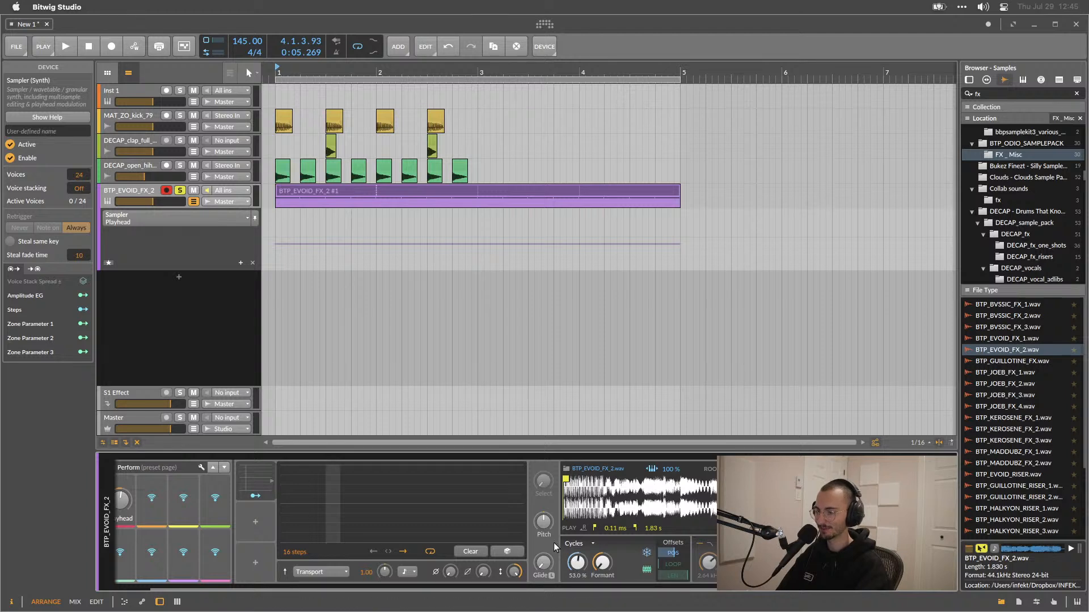
mouse_move(285, 514)
left_mouse_down()
mouse_move(434, 489)
mouse_move(521, 504)
left_mouse_up()
left_click(254, 497)
left_click_drag(577, 567, 576, 545)
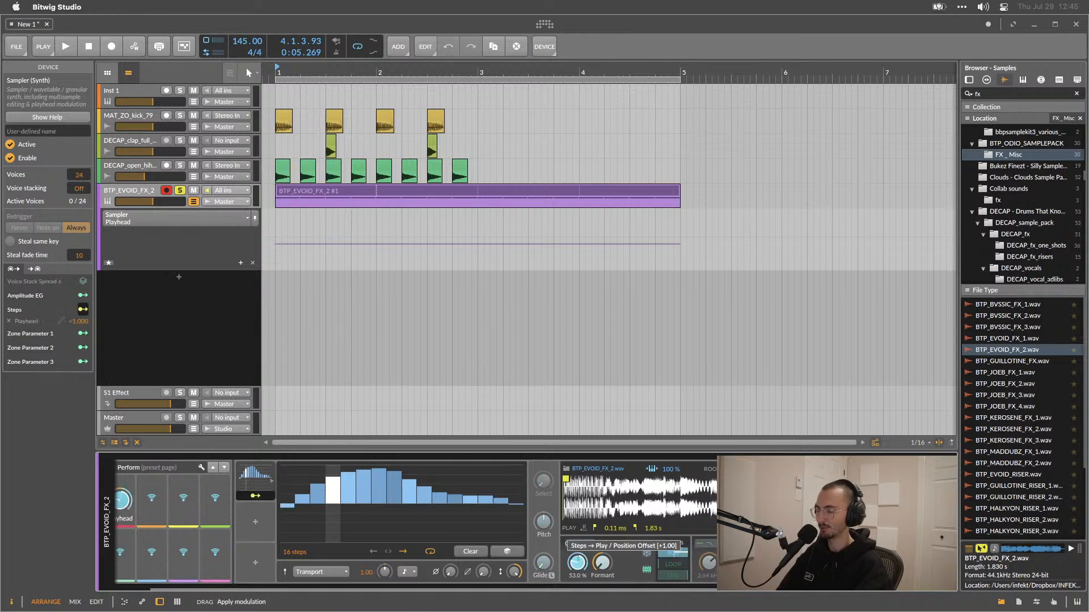
key("space")
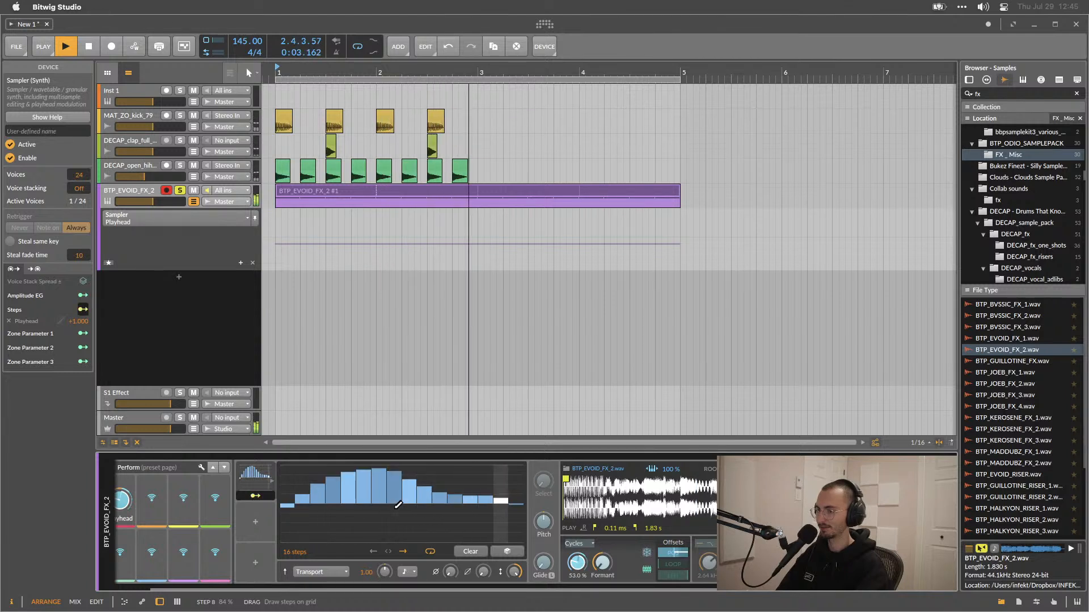
left_click_drag(294, 551, 295, 454)
mouse_move(282, 532)
left_mouse_down()
mouse_move(375, 466)
mouse_move(520, 531)
mouse_move(360, 493)
mouse_move(287, 539)
left_mouse_up()
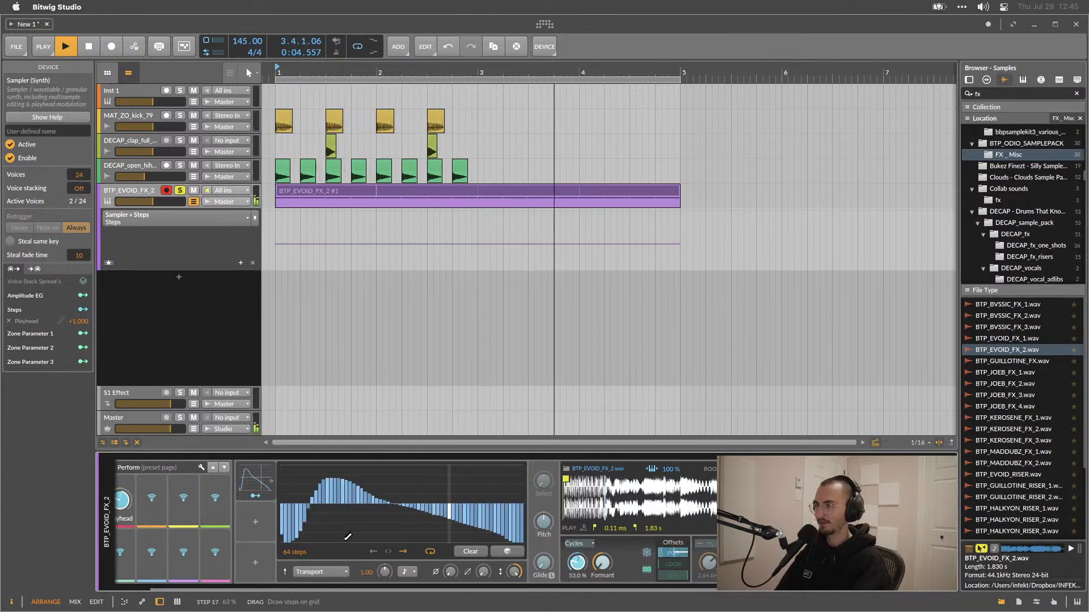
Stop playback and open the sampler clip's notes to inspect the repeated fourth E2 note.
key("space")
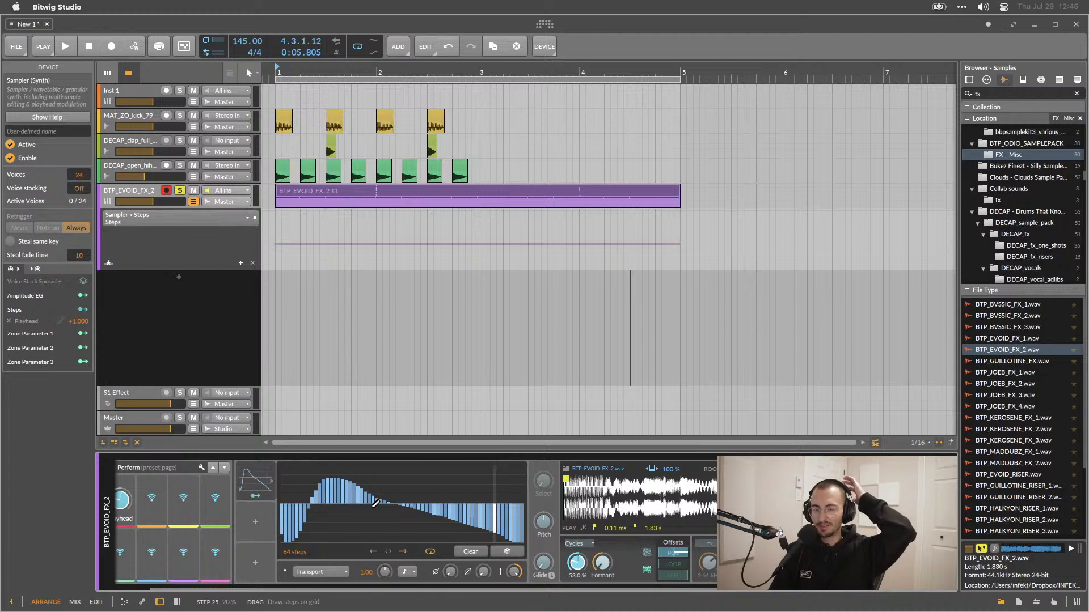
left_click(418, 192)
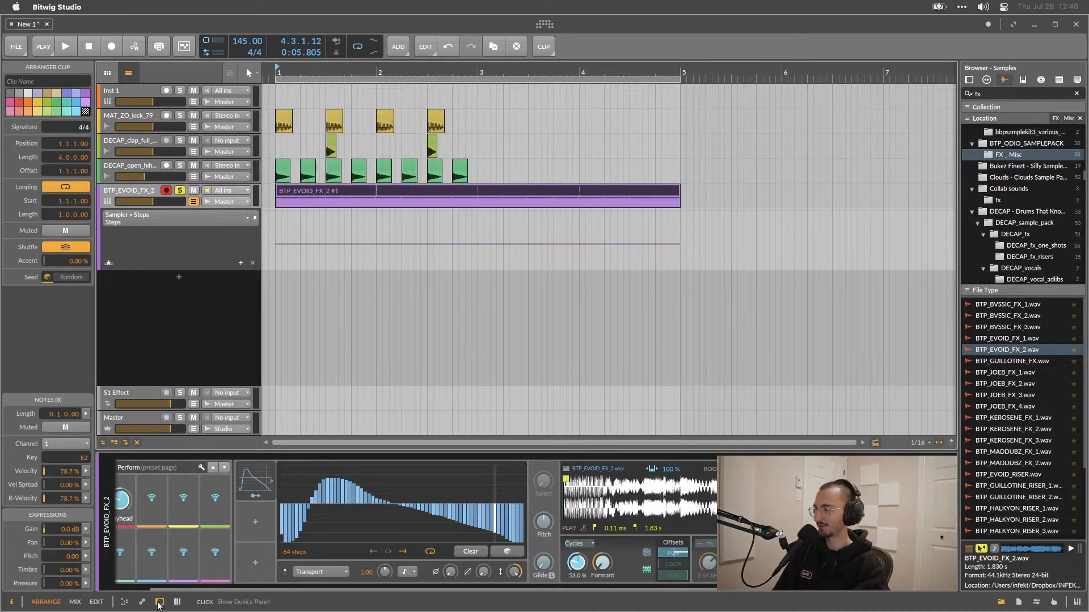
double_click(406, 188)
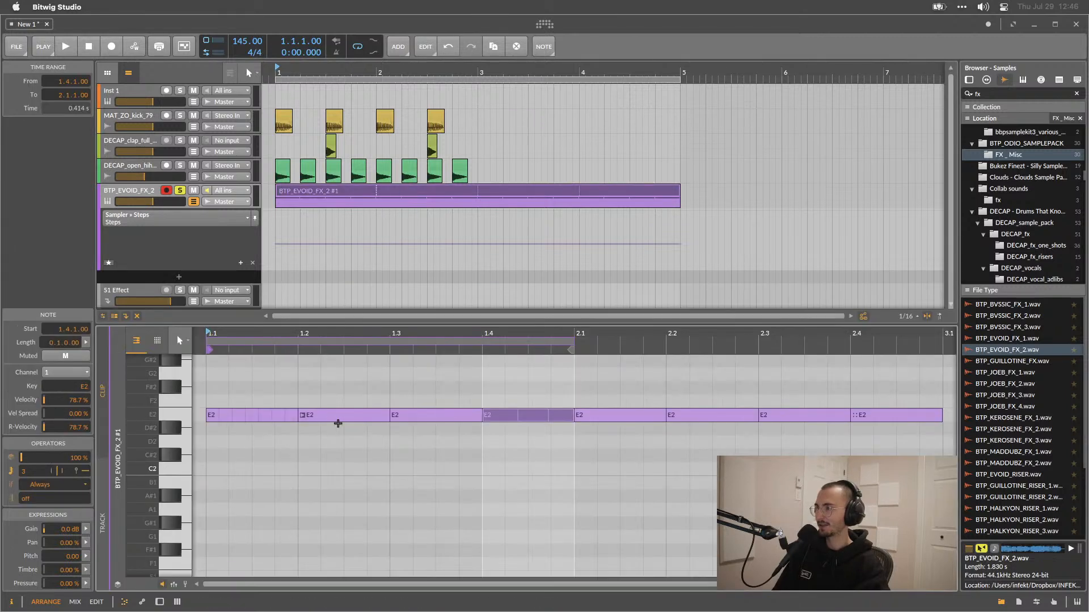
left_click(554, 416)
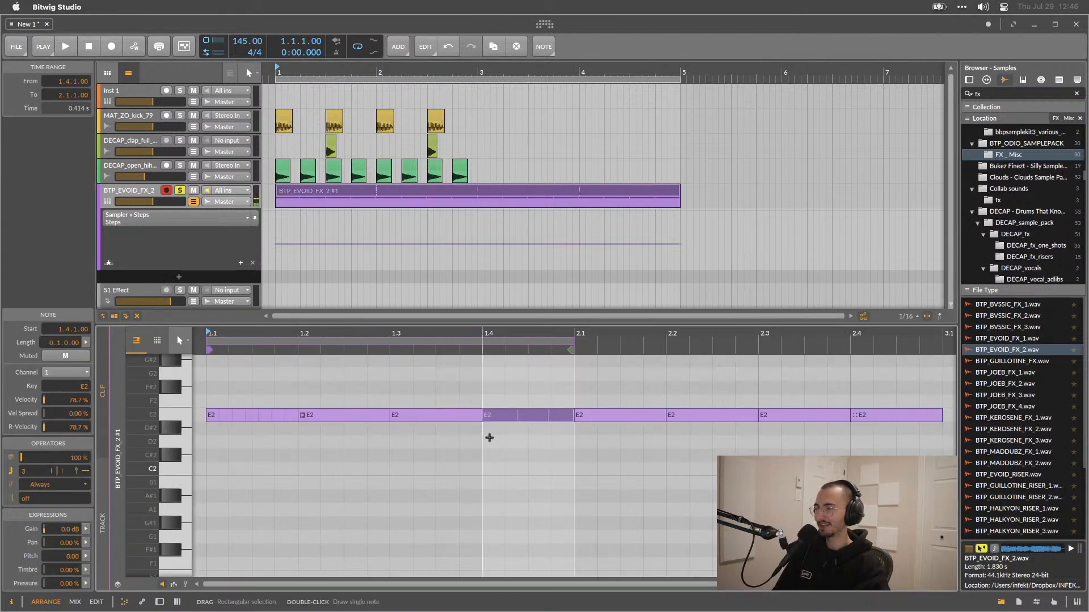
left_click_drag(539, 451, 539, 451)
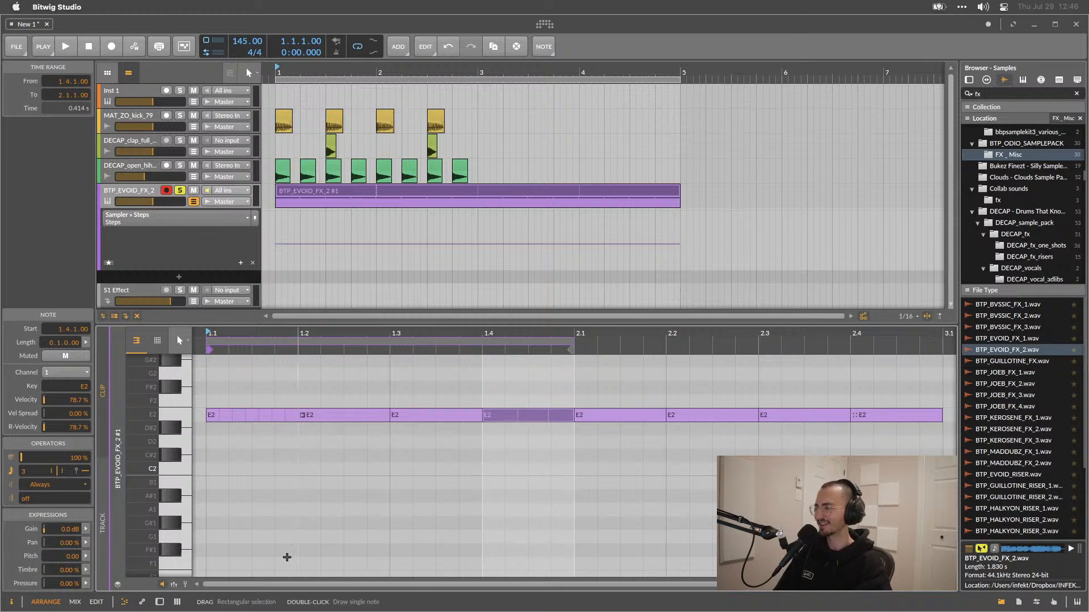
left_click(159, 602)
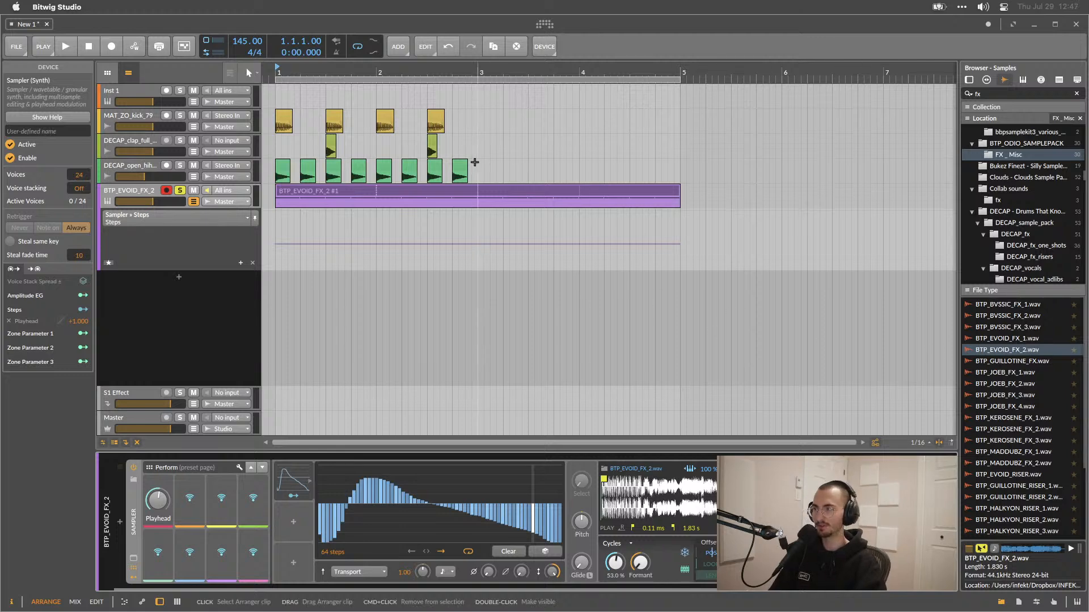
double_click(445, 186)
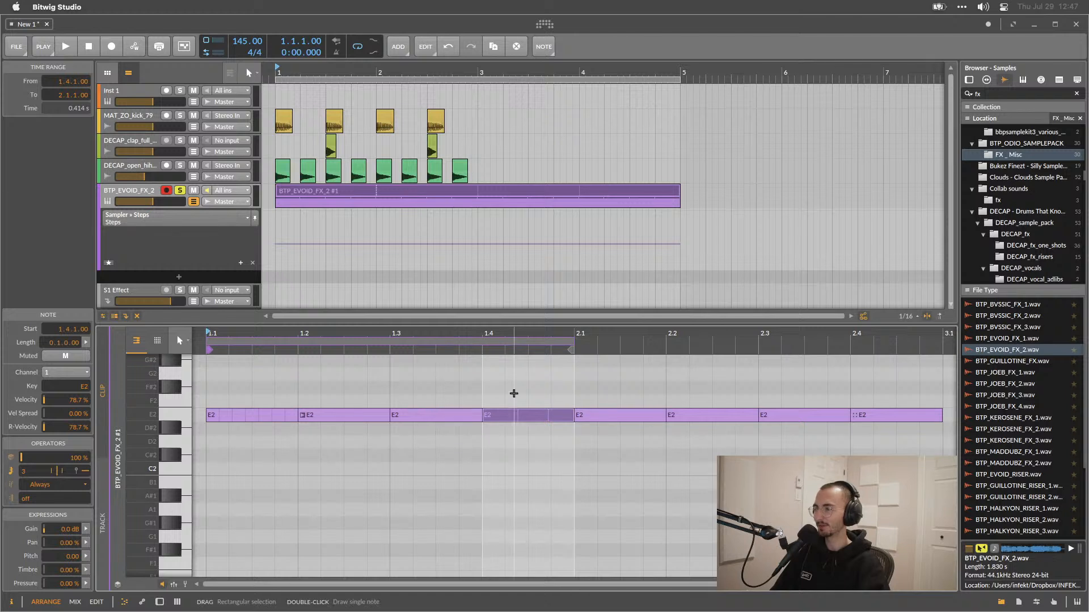
right_click(506, 410)
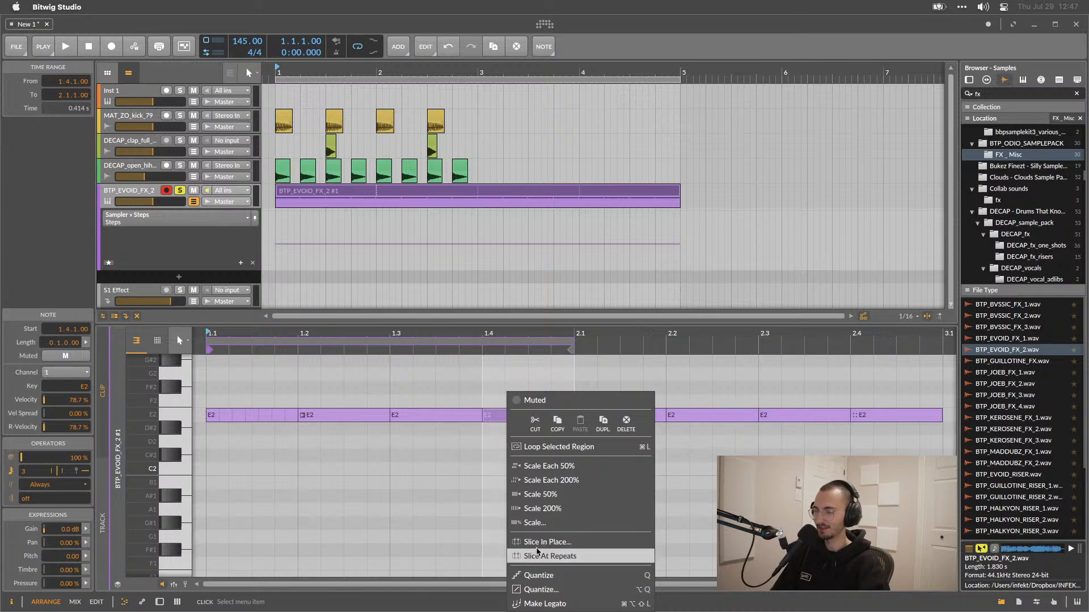
left_click(539, 543)
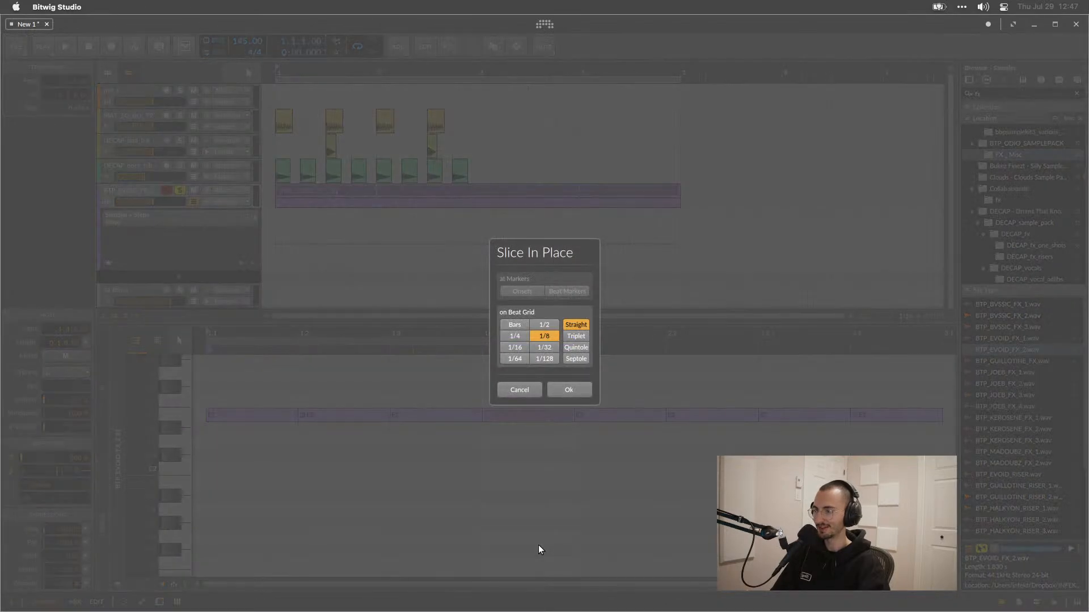
left_click(532, 390)
Slice the repeated E2 note at its repeats, then select one of the slices and play to listen.
right_click(505, 417)
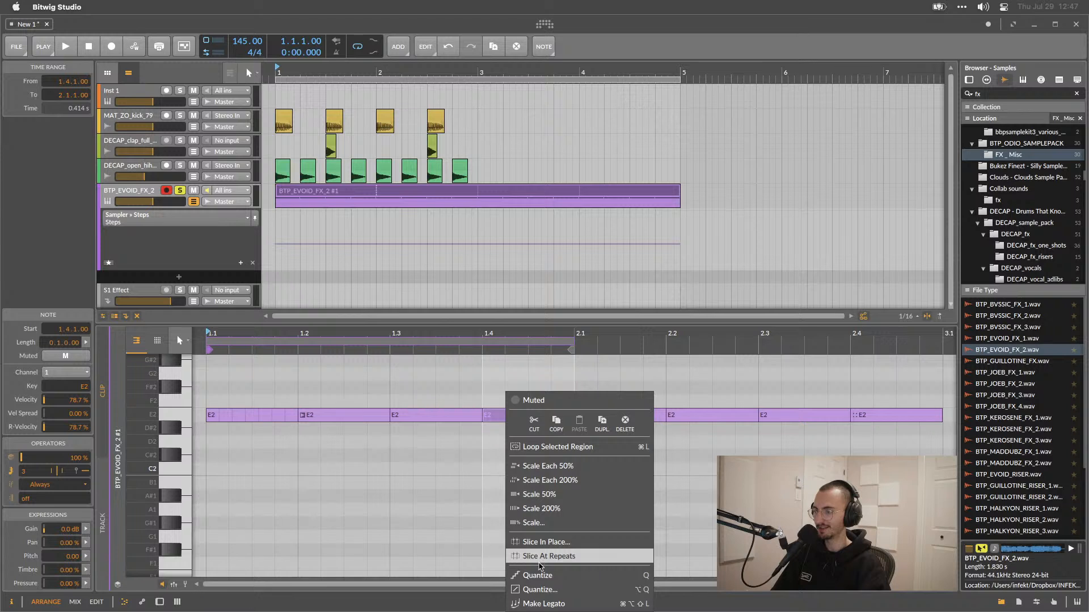
left_click(541, 556)
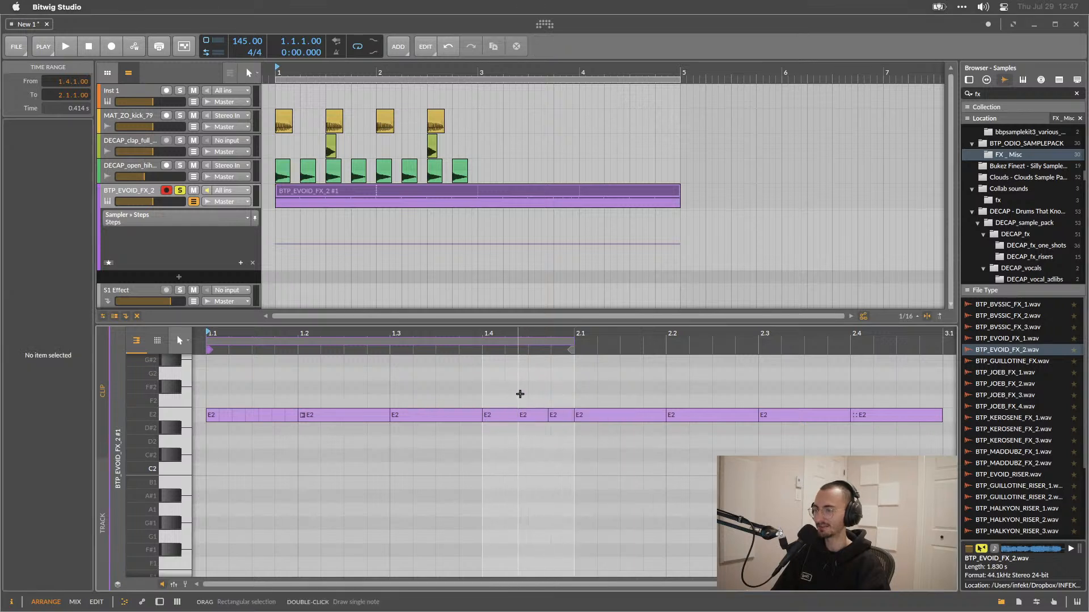
left_click(532, 415)
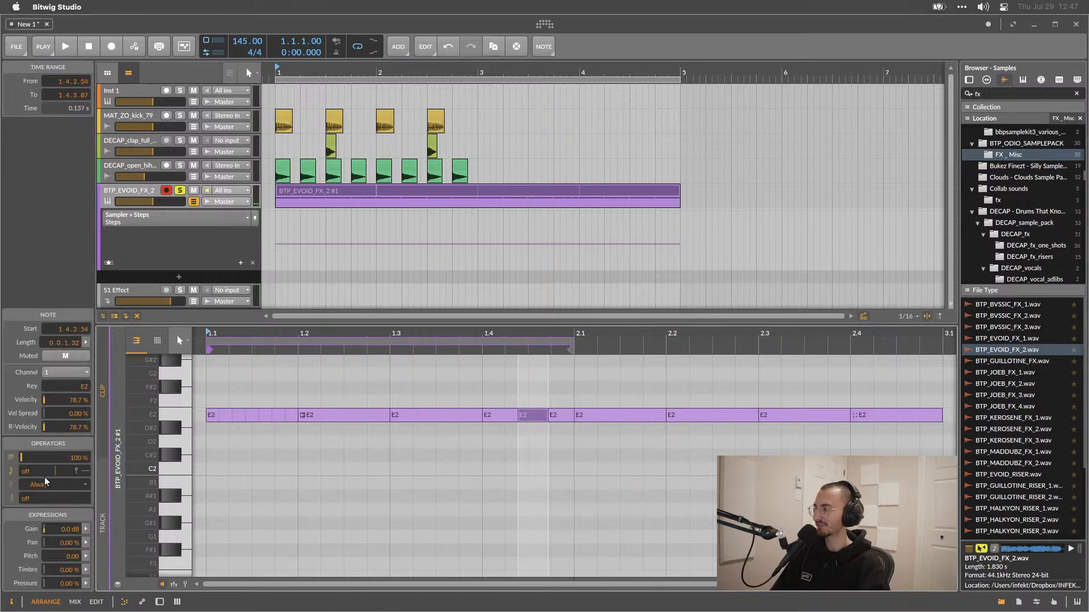
key("space")
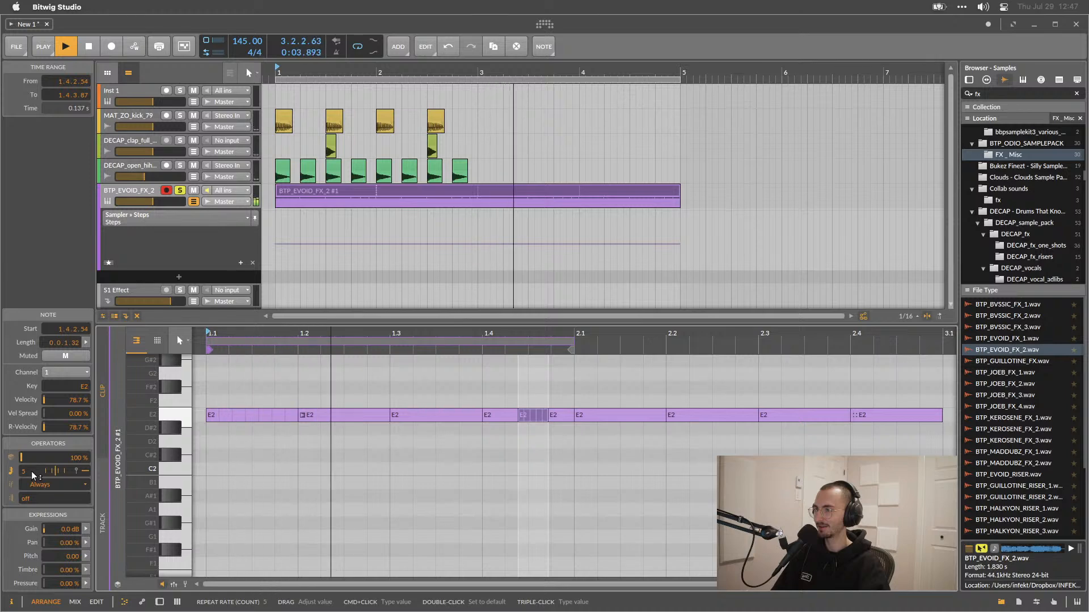
key("space")
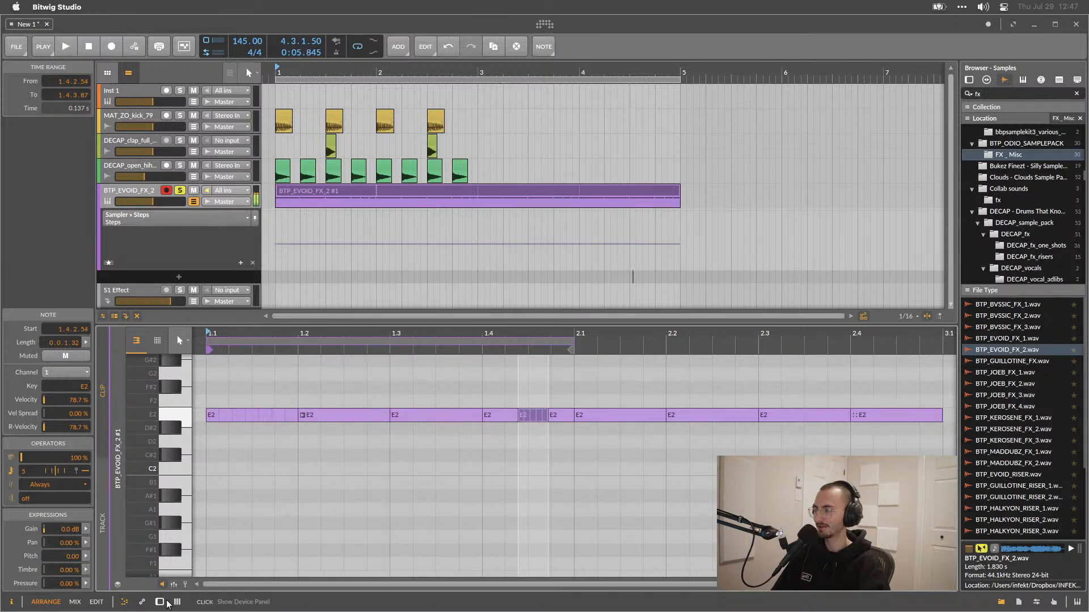
Replace the Sampler's Steps modulator with a newly inserted LFO modulator.
left_click(160, 602)
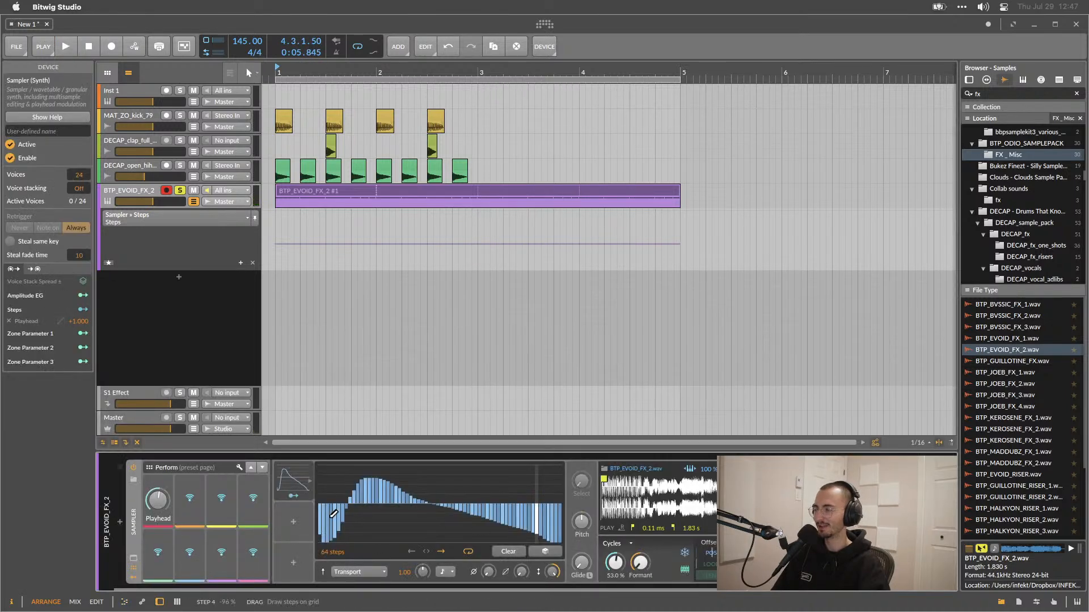
left_click(299, 471)
key("Delete")
left_click(282, 483)
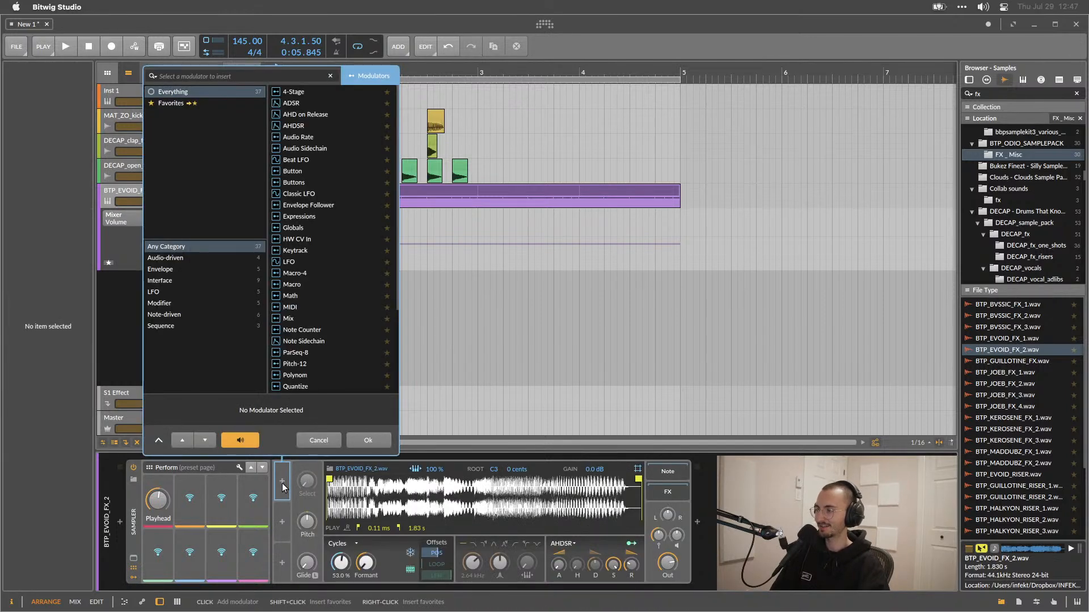
scroll(340, 278, "down", 5)
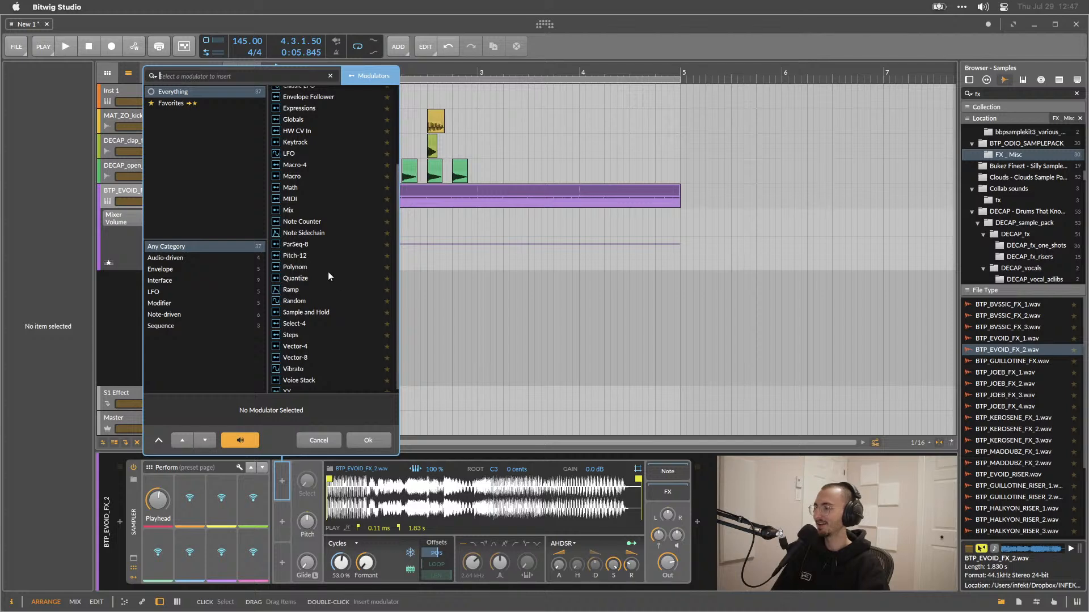
double_click(287, 153)
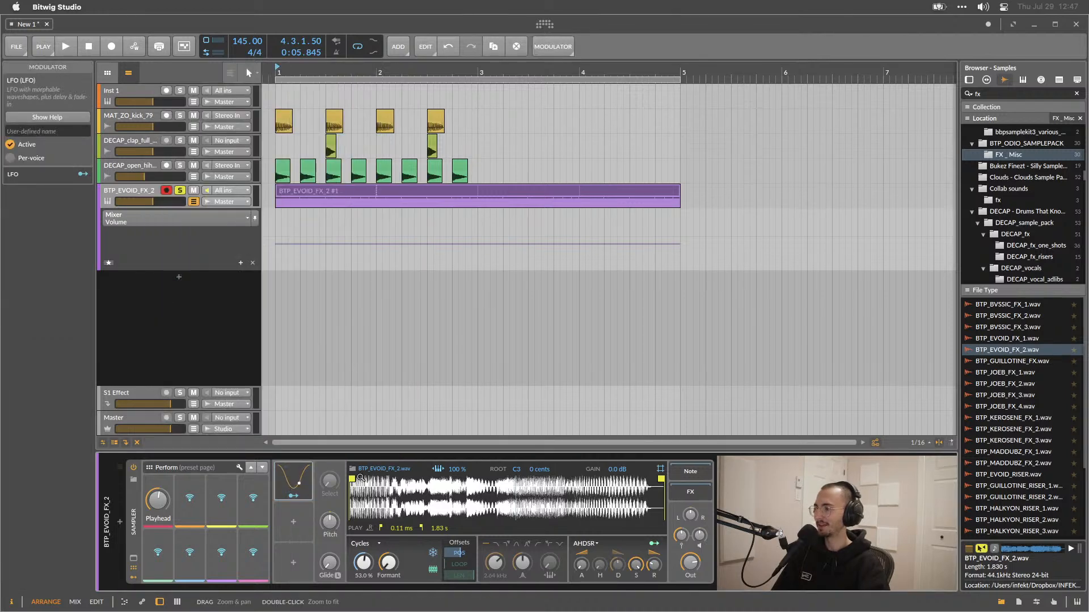
Map the LFO to the Sampler's Playhead position at +1.00 and start playback.
left_click(296, 495)
left_click_drag(361, 564, 361, 482)
key("space")
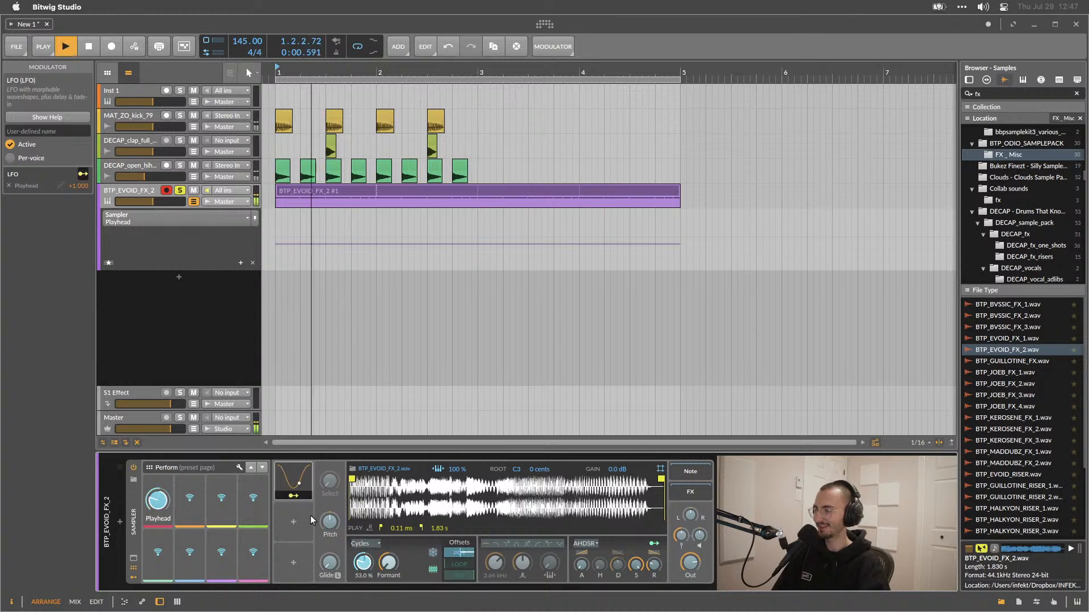
Open the LFO's settings and set its timebase to Quarter note.
left_click(295, 496)
left_click(301, 482)
left_click(380, 484)
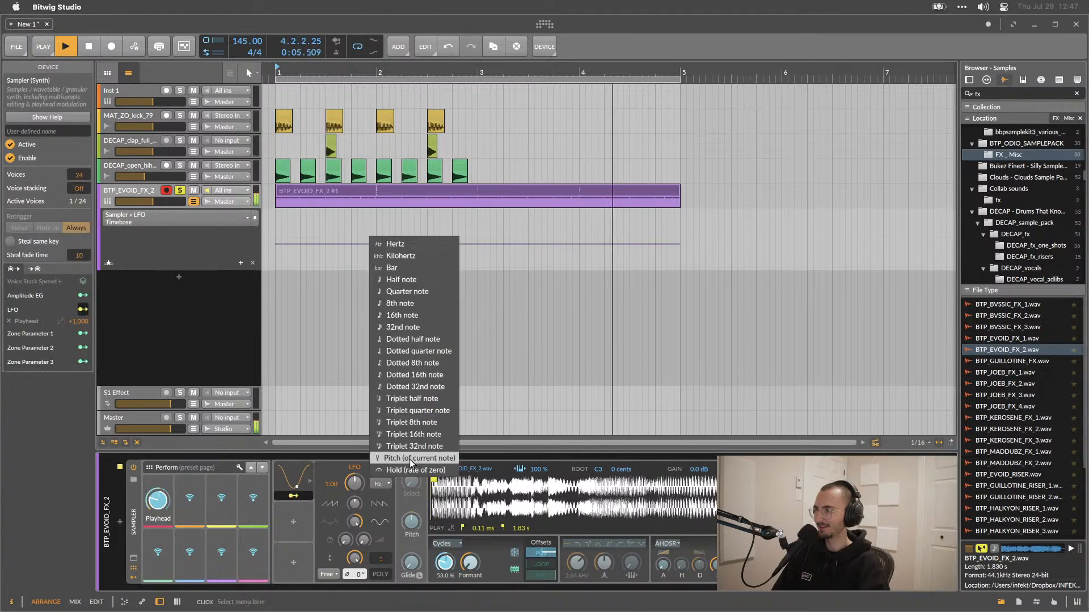
left_click(410, 290)
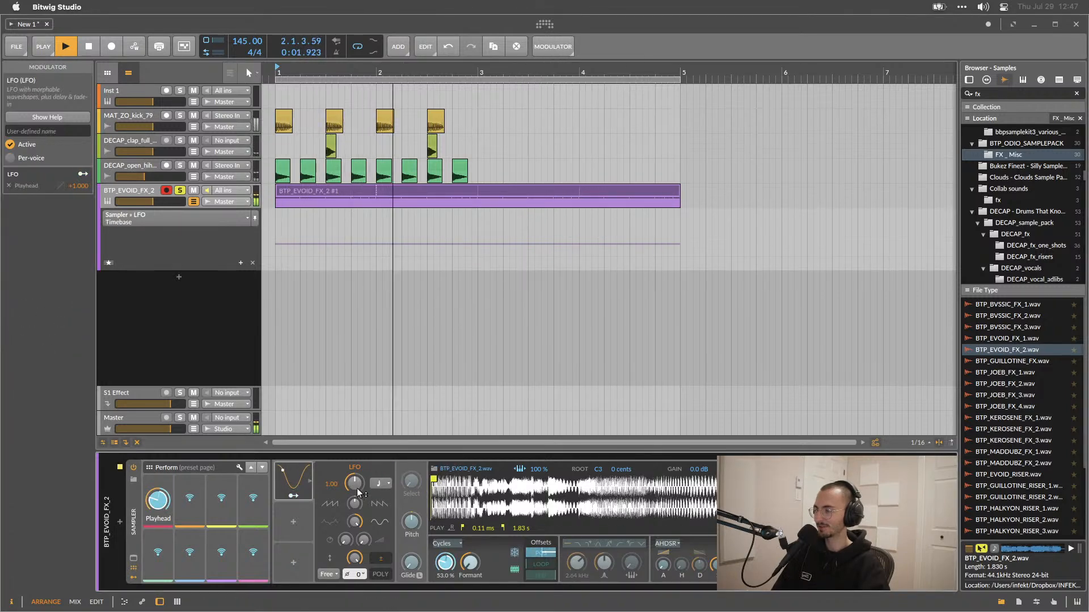
key("space")
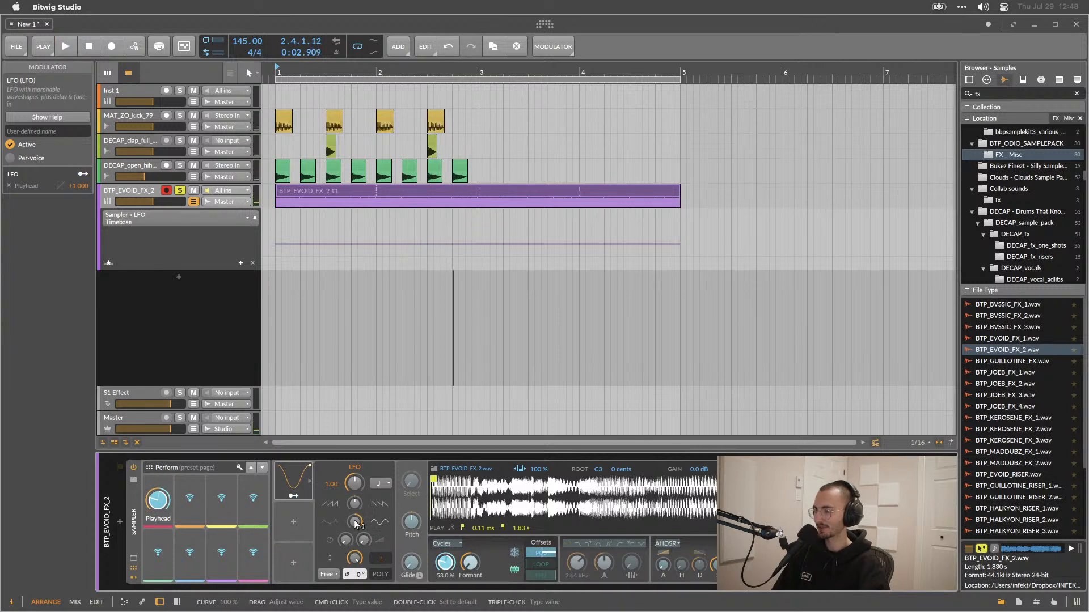
Adjust the LFO's amount and set its phase to 90°, playing to listen.
left_click_drag(356, 558, 356, 570)
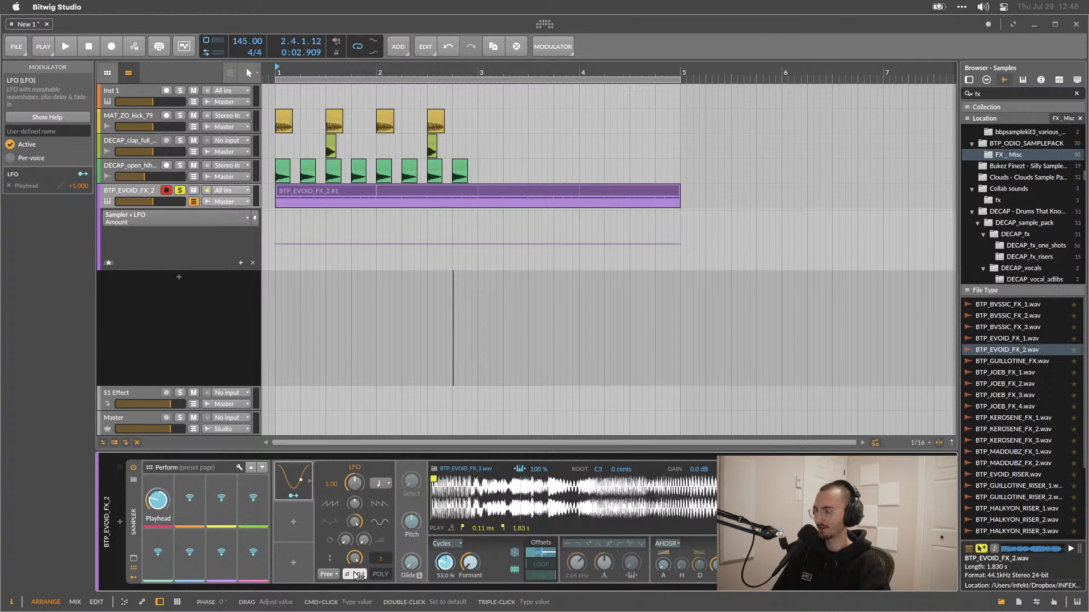
mouse_move(355, 574)
left_mouse_down()
mouse_move(356, 562)
mouse_move(355, 571)
left_mouse_up()
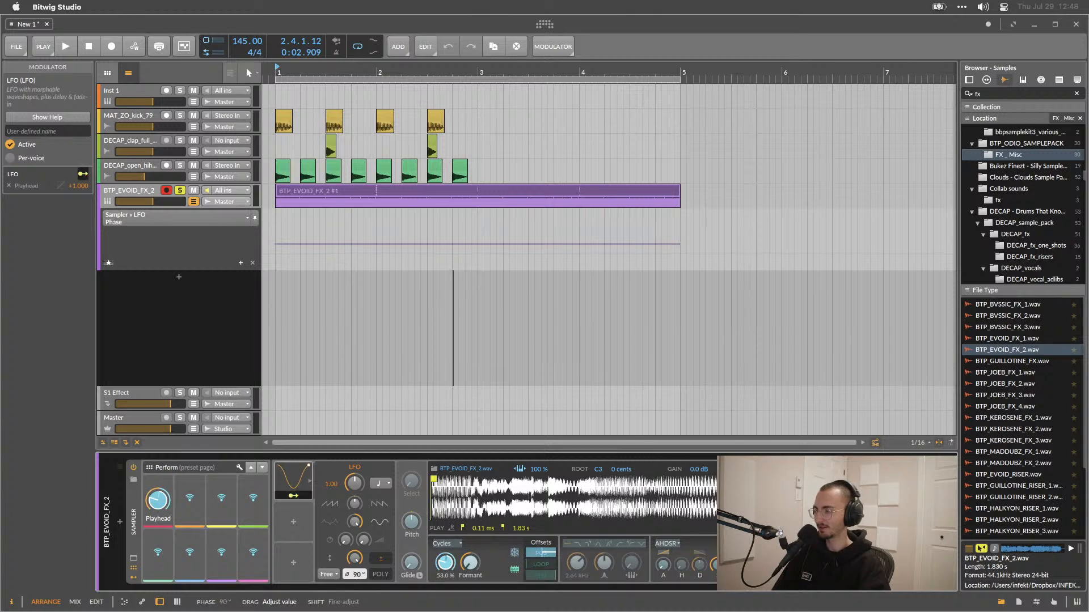
key("space")
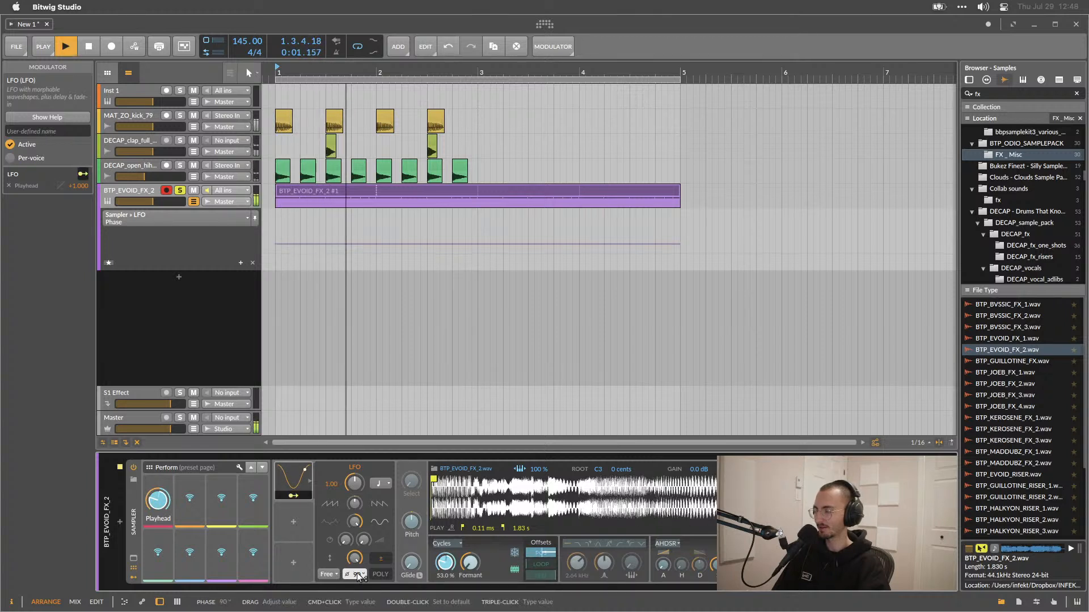
key("space")
key("space")
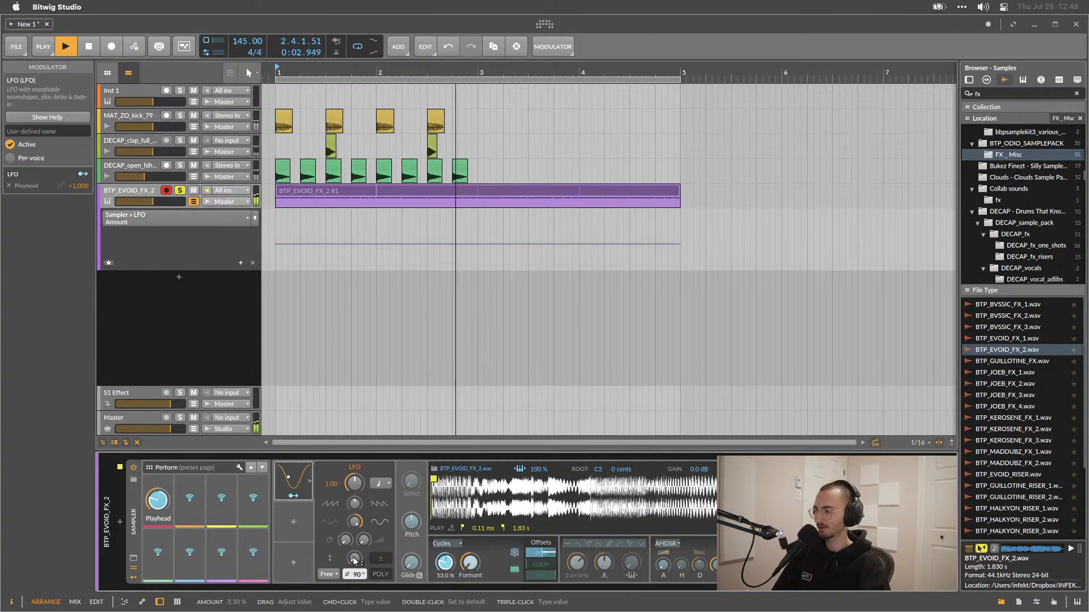
Try changing the LFO's rate and timebase, then reset the rate to its default.
left_click(355, 484)
mouse_move(354, 485)
left_mouse_down()
mouse_move(355, 515)
mouse_move(355, 501)
left_mouse_up()
left_click(376, 482)
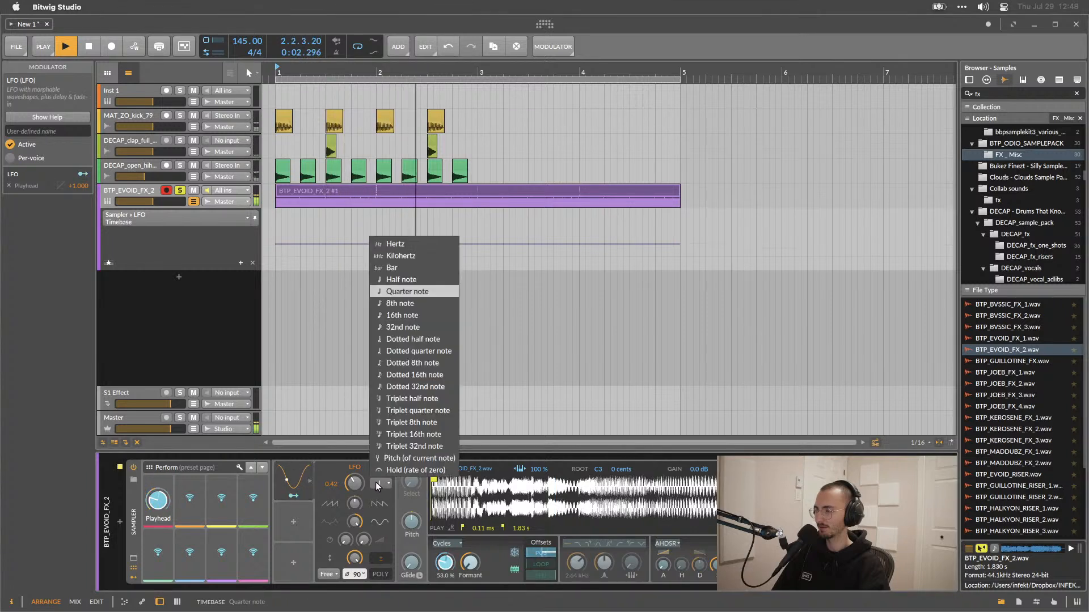
left_click(376, 482)
double_click(356, 485)
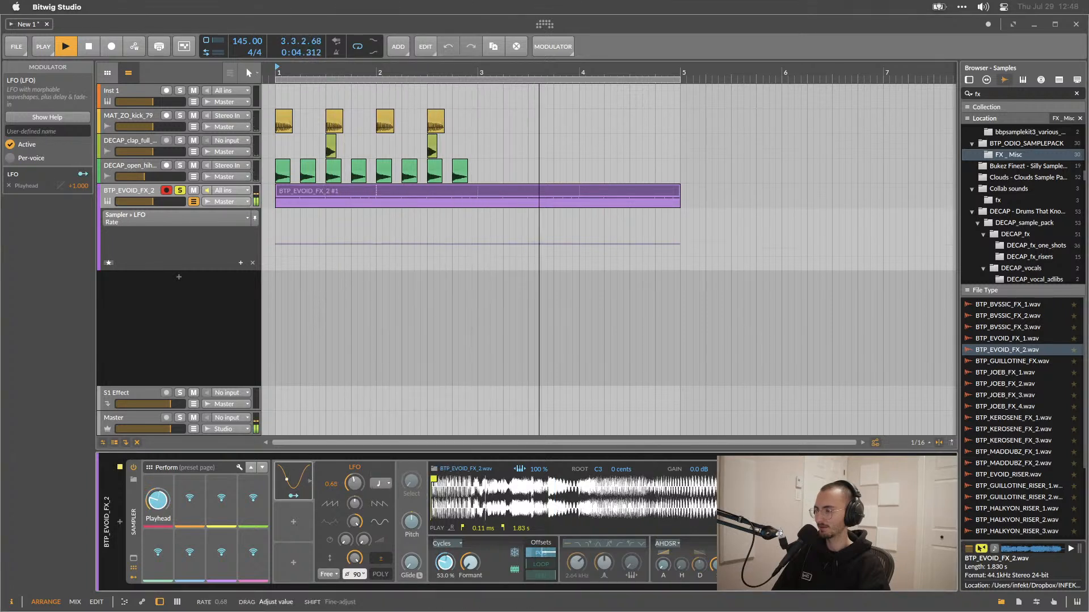
Try adjusting the LFO's tilt while playing.
left_click_drag(354, 505, 354, 465)
left_click_drag(356, 507, 355, 547)
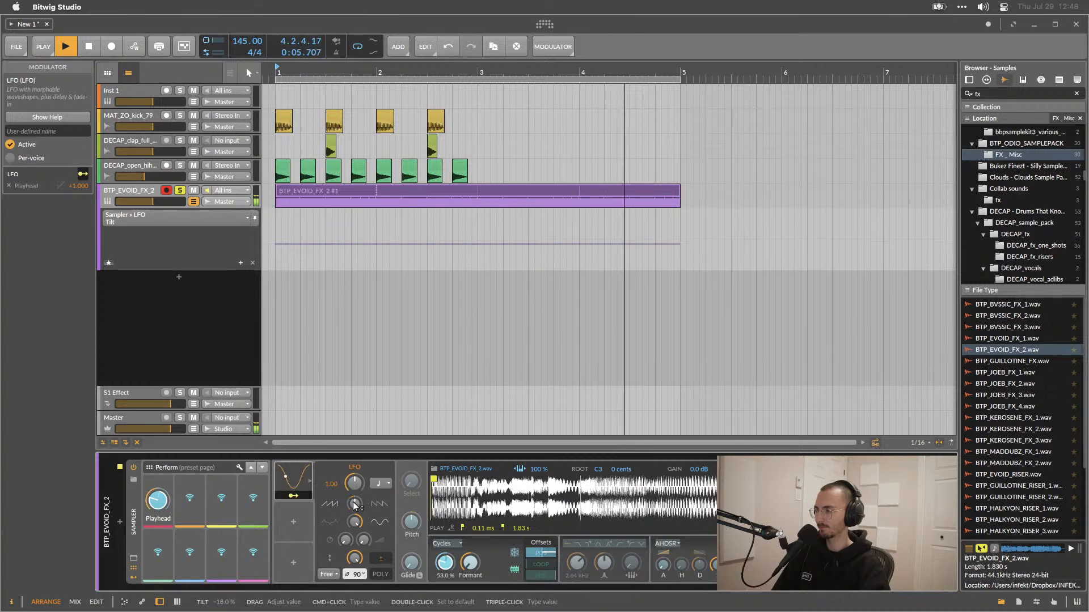
key("space")
key("space")
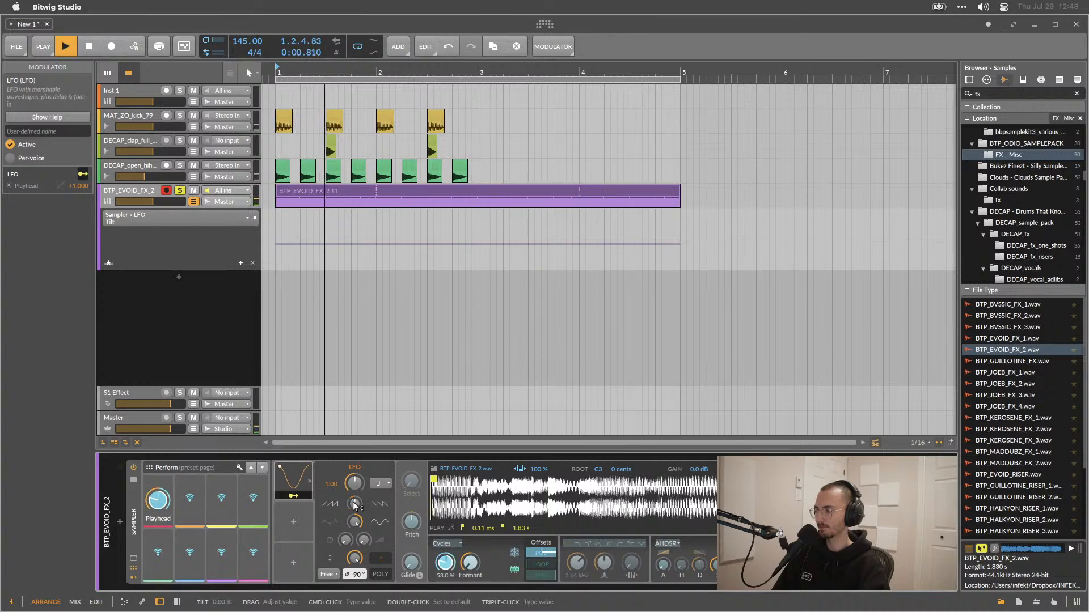
Set the LFO's phase to 173° and its reset mode to Note, playing to listen.
left_click_drag(357, 574, 357, 541)
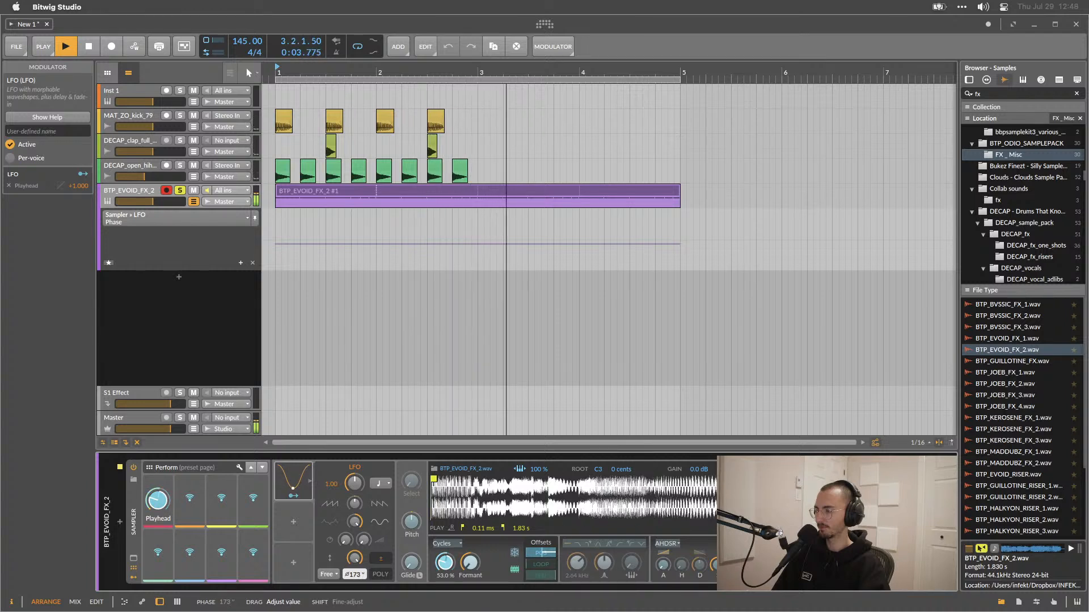
left_click(332, 574)
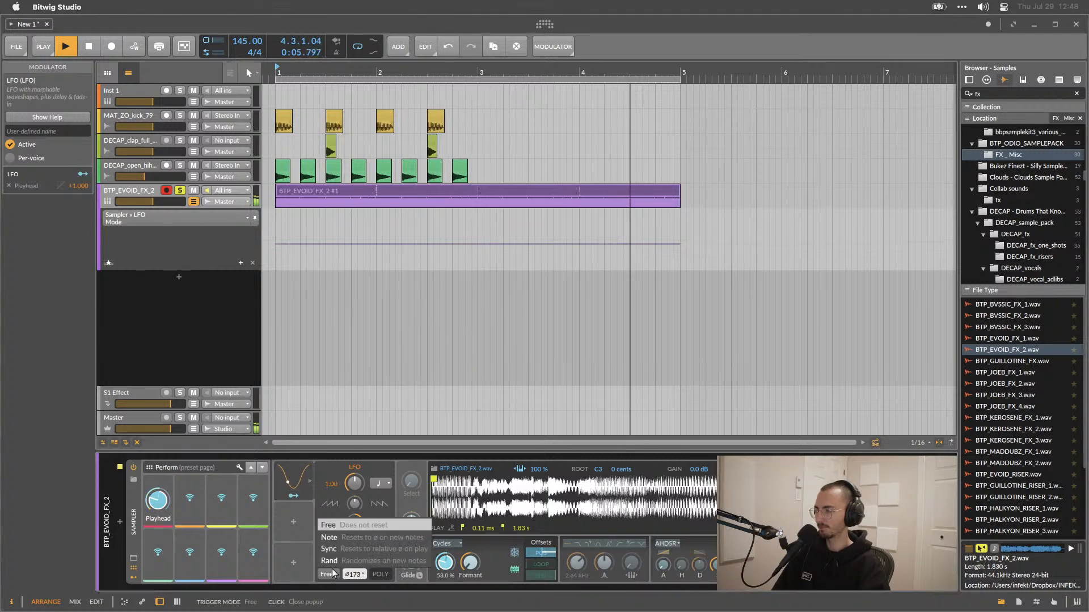
left_click(334, 539)
key("space")
left_click(327, 574)
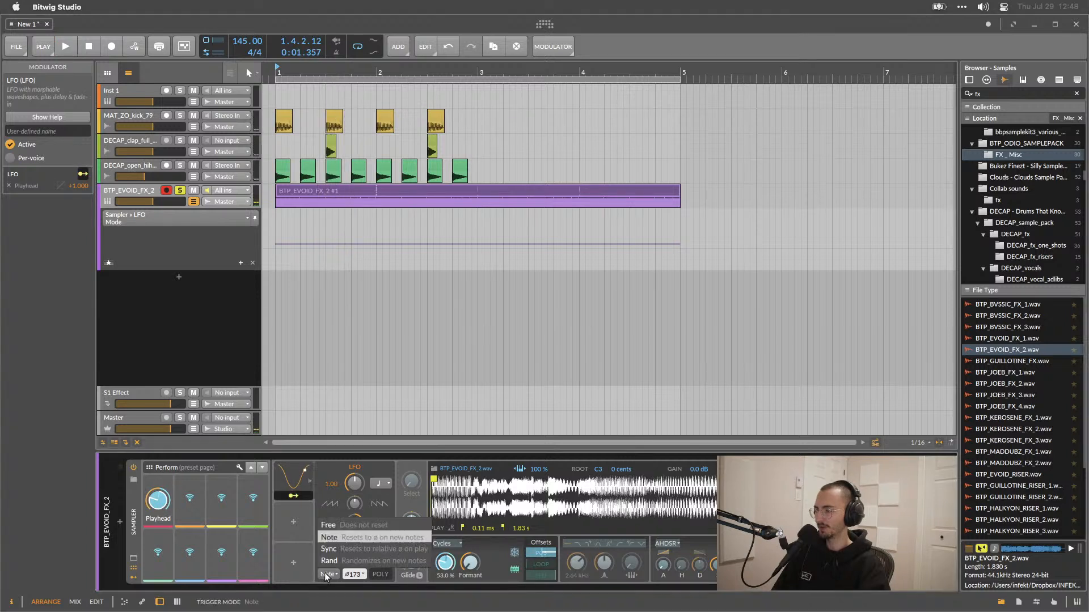
left_click(334, 538)
key("space")
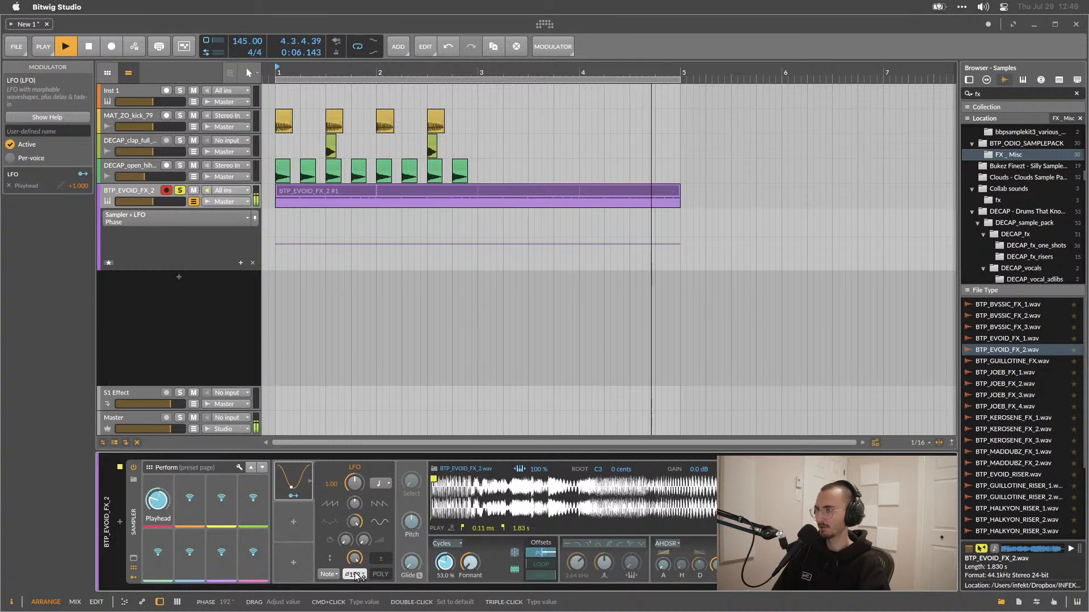
Stop playback and reset the LFO's phase to 0°.
key("space")
double_click(355, 575)
left_click(355, 575, "super")
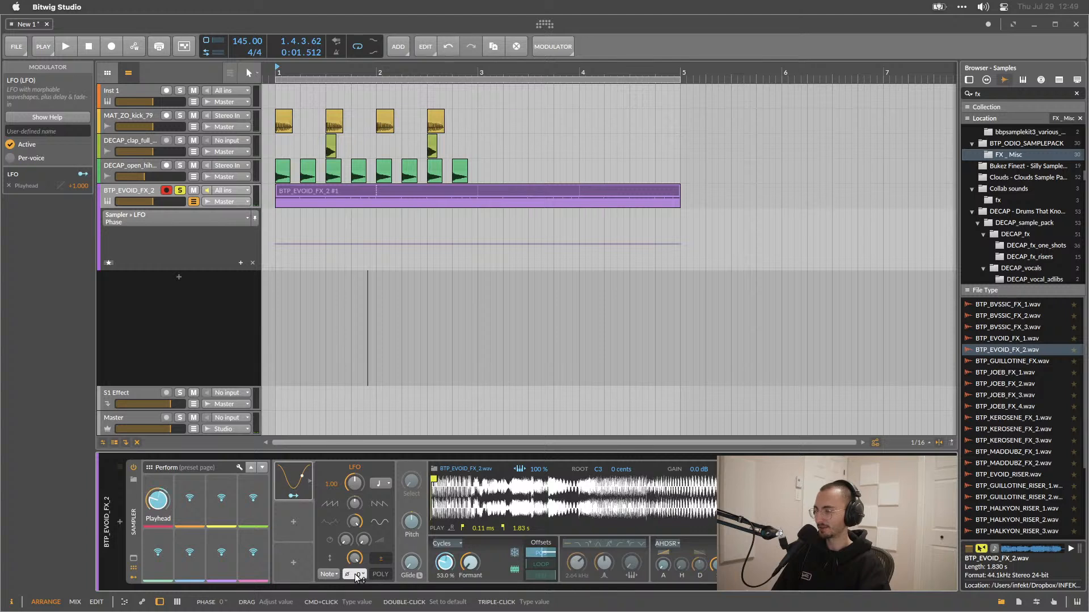
Set the LFO's phase to 180°.
type("180")
key("Return")
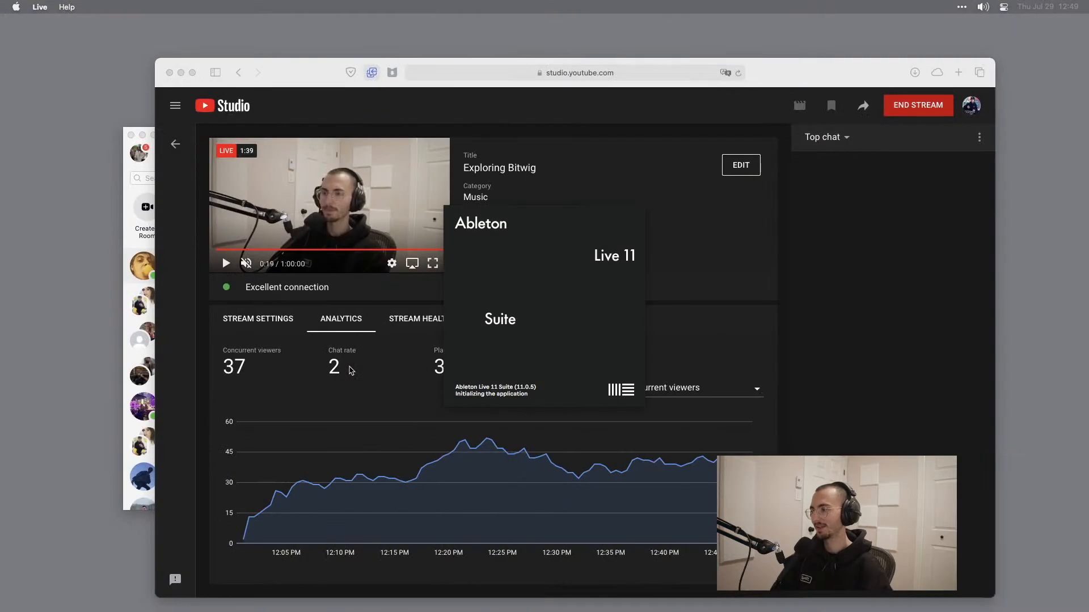
Switch to Ableton Live and draw a half-bar C4 note in a new MIDI clip on the 8 MIDI track.
key("ctrl+Up")
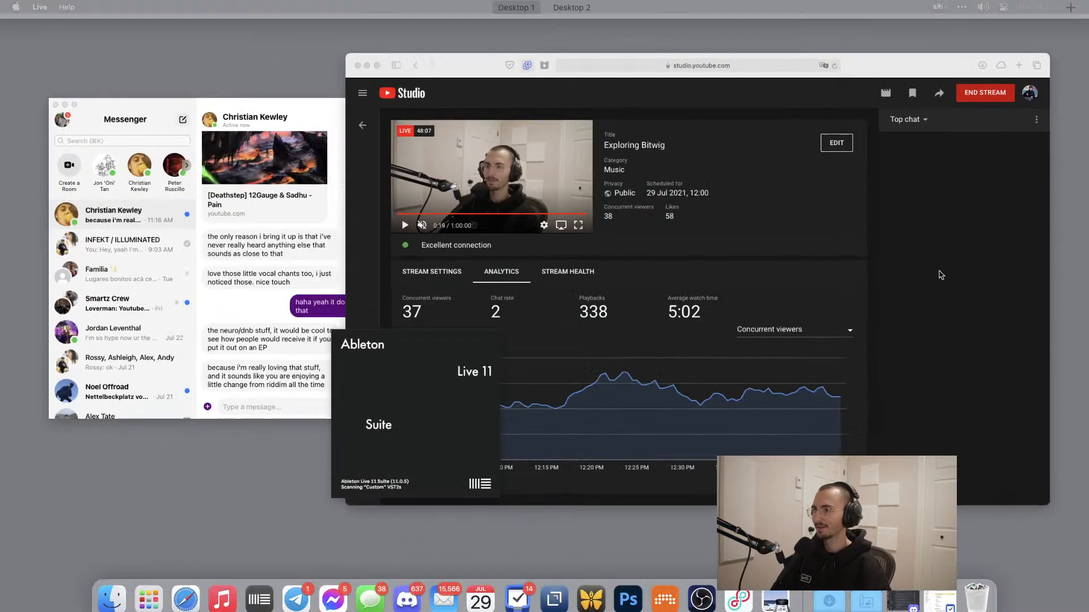
left_click(838, 285)
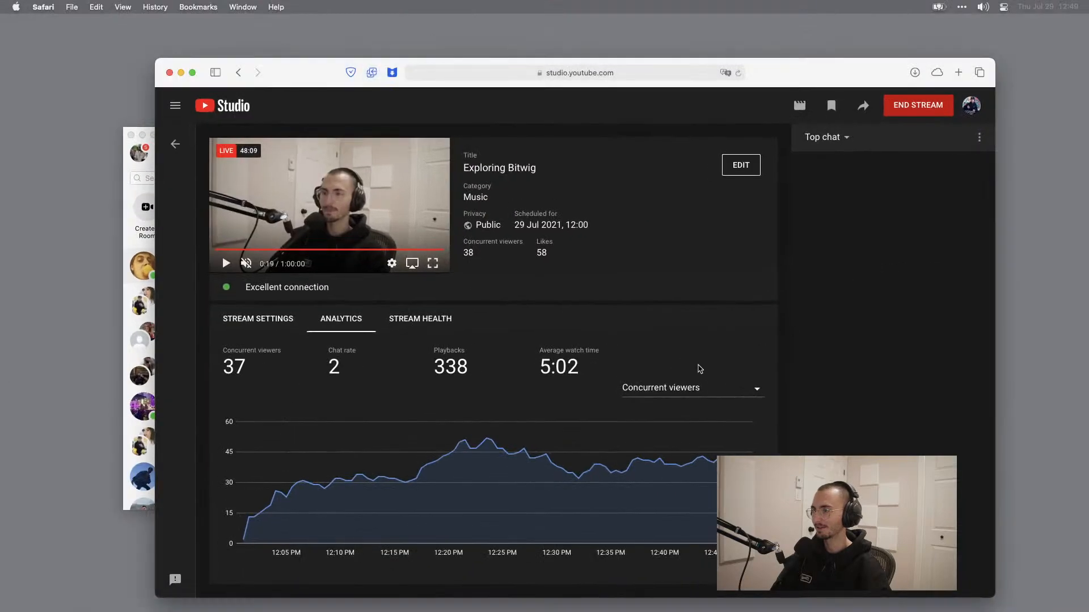
key("ctrl+Right")
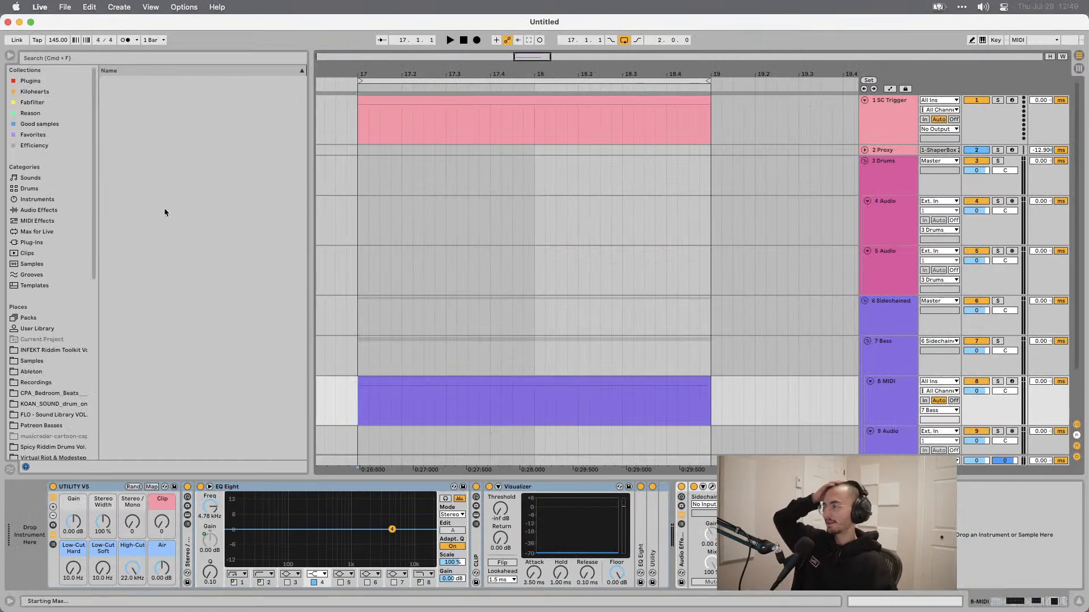
double_click(455, 384)
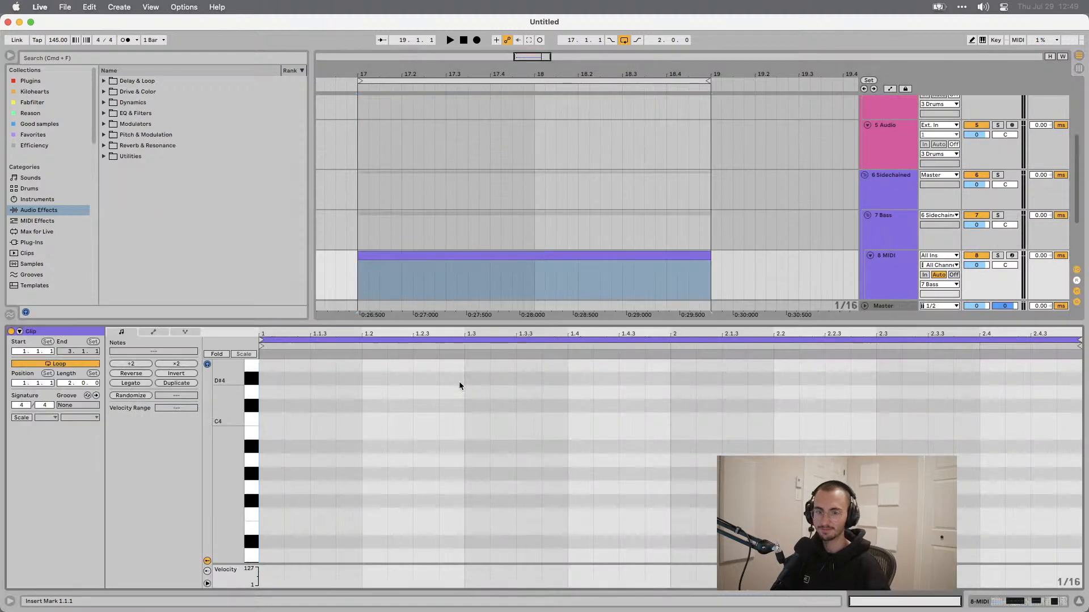
double_click(274, 419)
left_click_drag(283, 419, 464, 418)
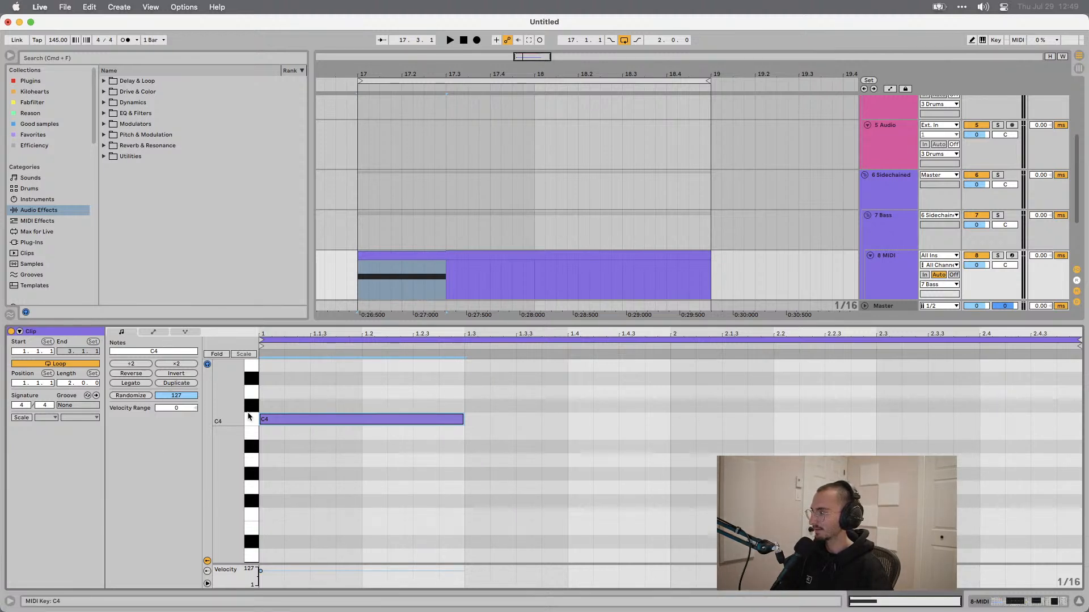
Browse the Live clip's note, envelope and MPE views and its velocity and chance lanes for comparison.
left_click_drag(317, 400, 325, 436)
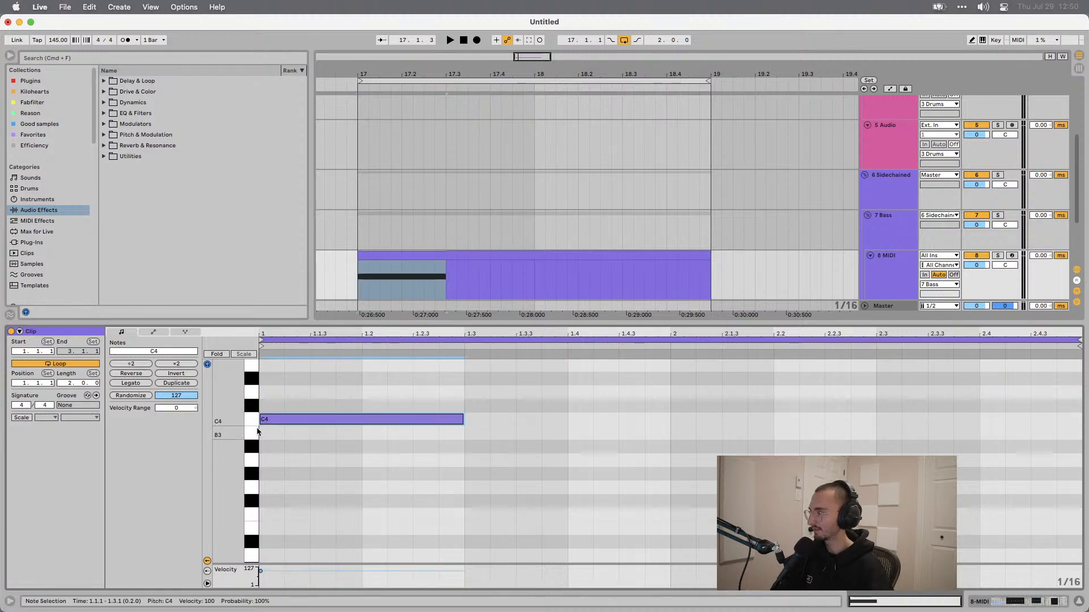
left_click(153, 332)
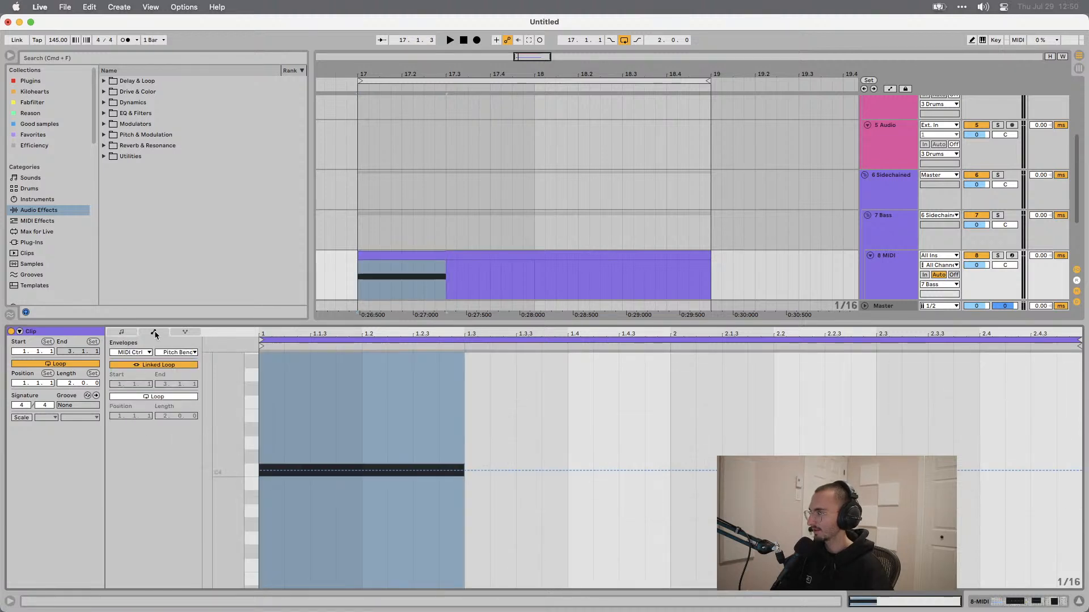
left_click(180, 333)
left_click(123, 332)
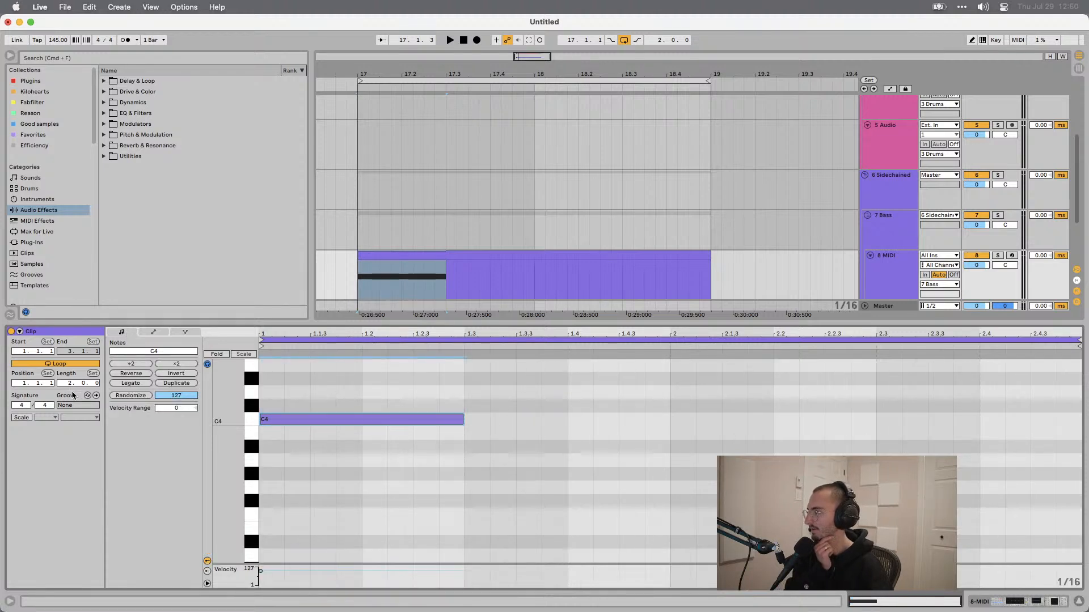
right_click(369, 426)
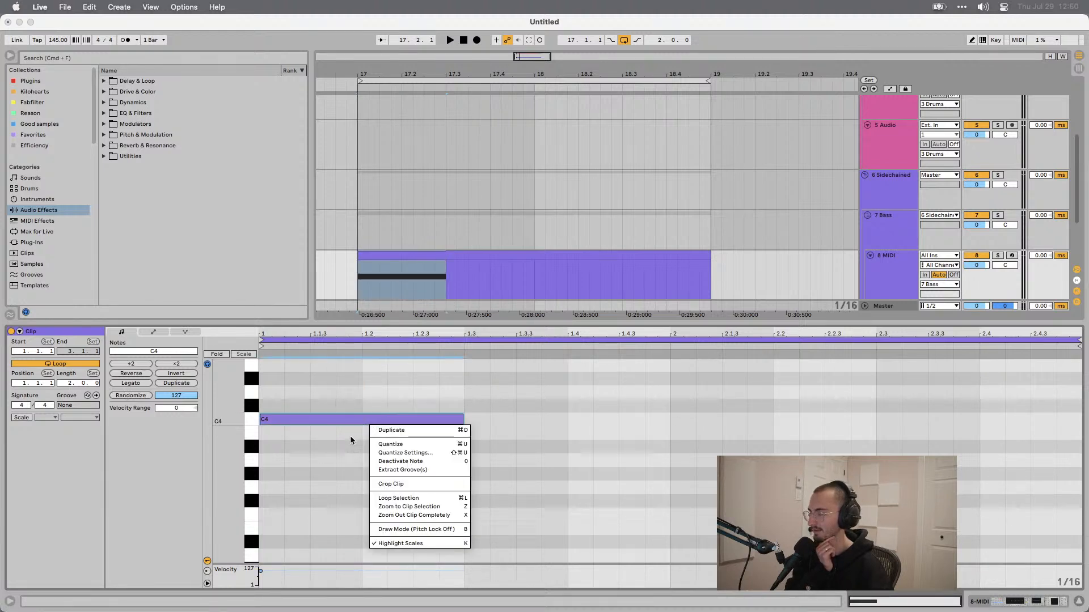
key("Escape")
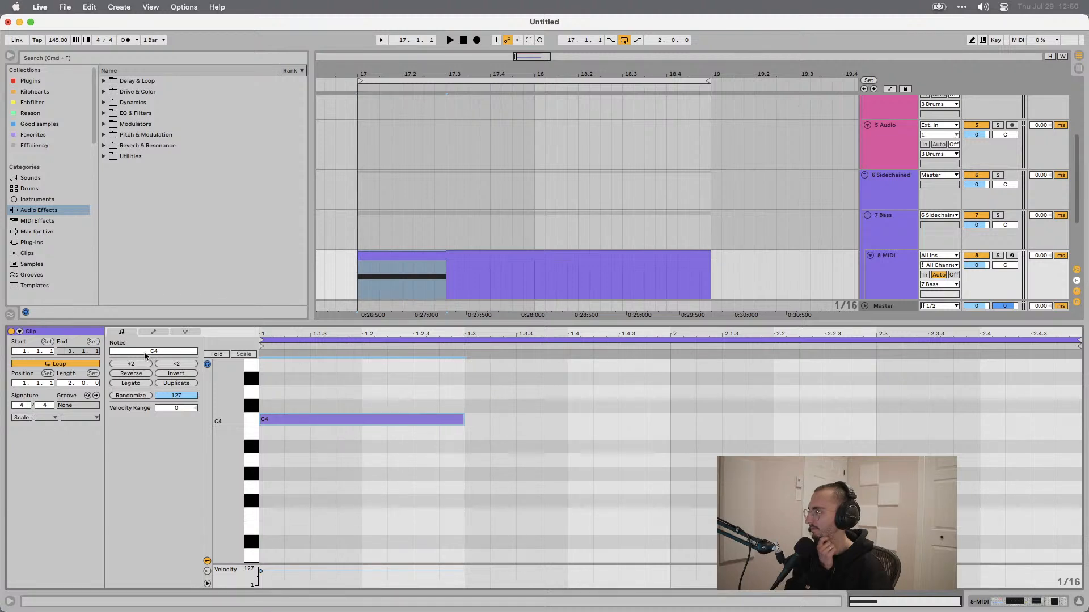
left_click(162, 331)
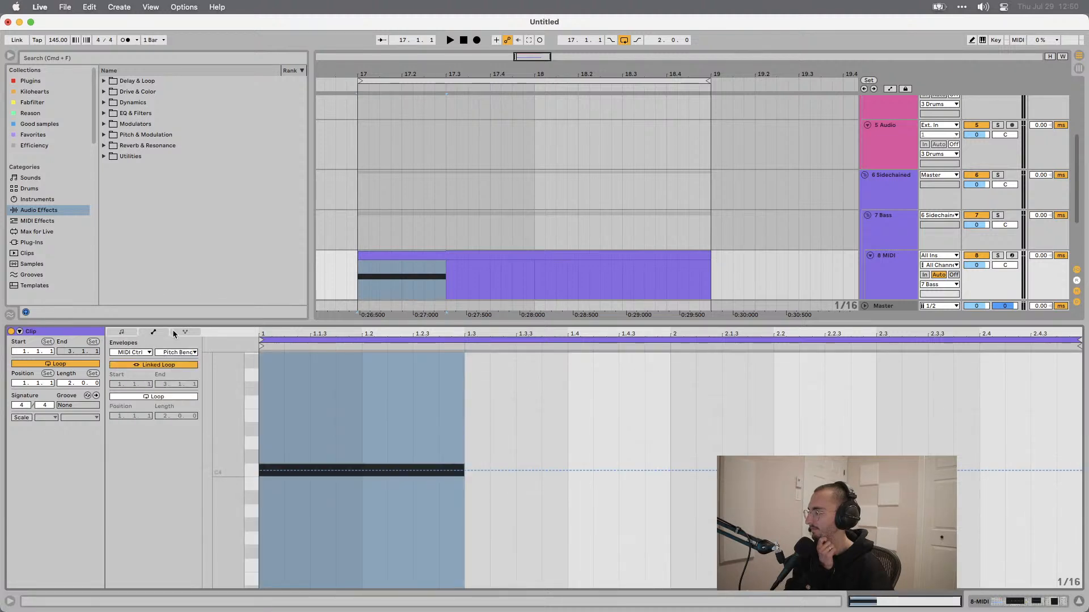
left_click(125, 333)
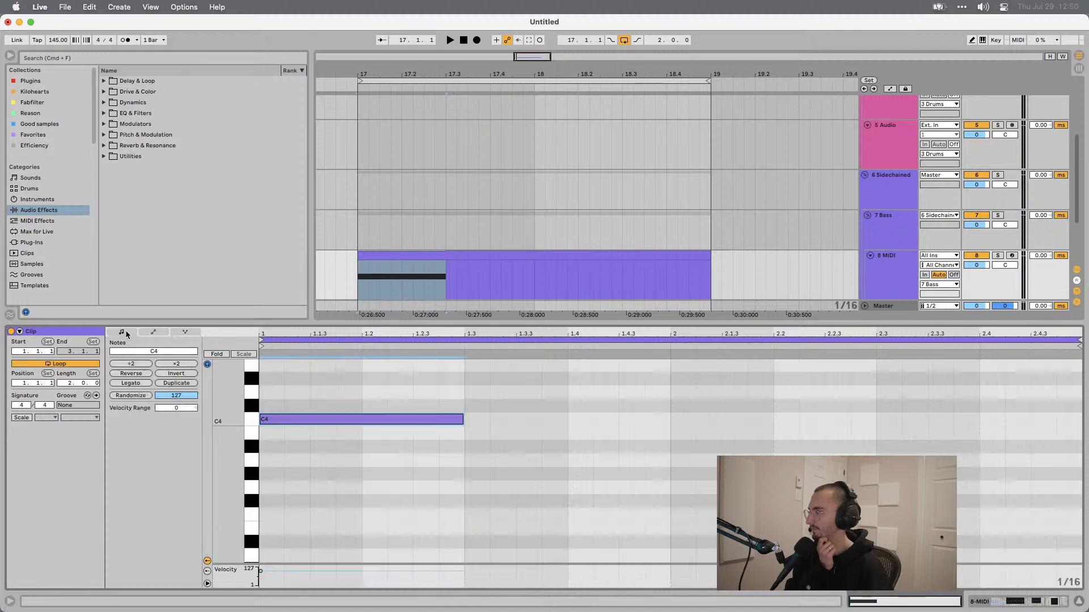
left_click(141, 332)
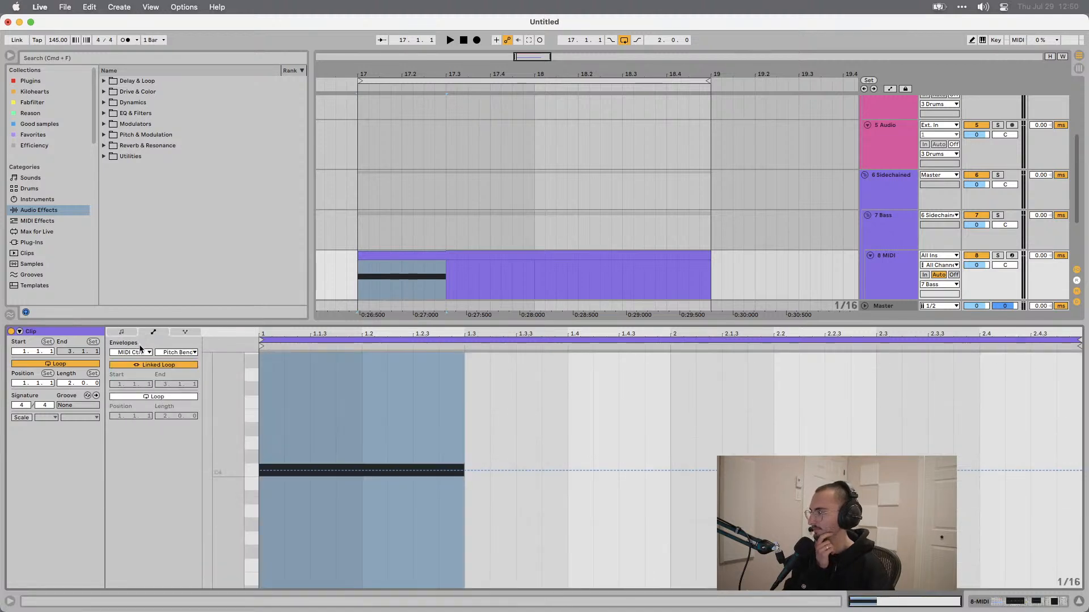
left_click(184, 333)
left_click(122, 332)
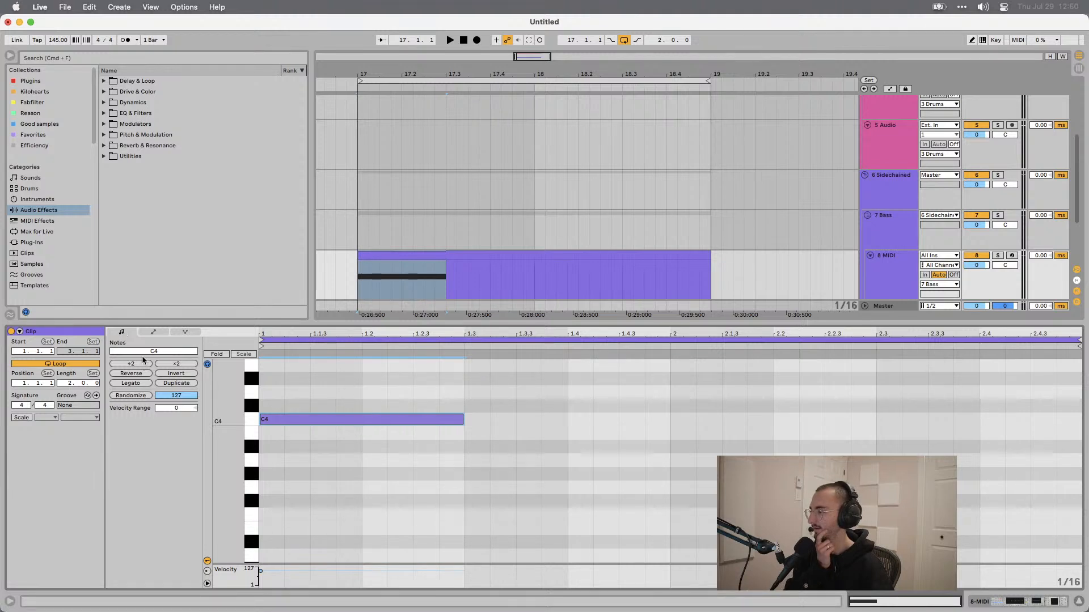
left_click(207, 572)
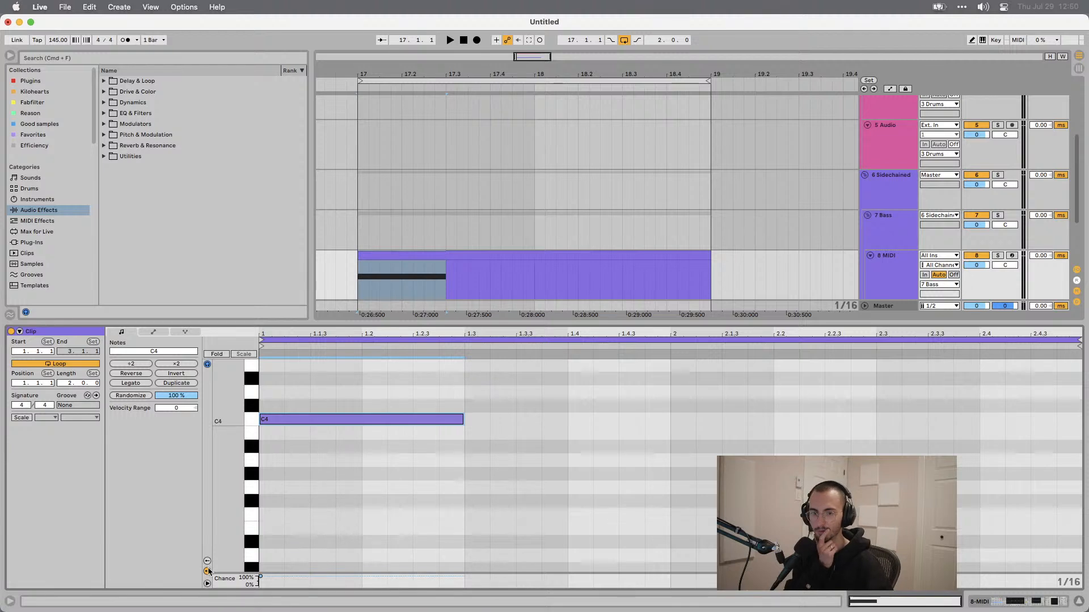
left_click(207, 572)
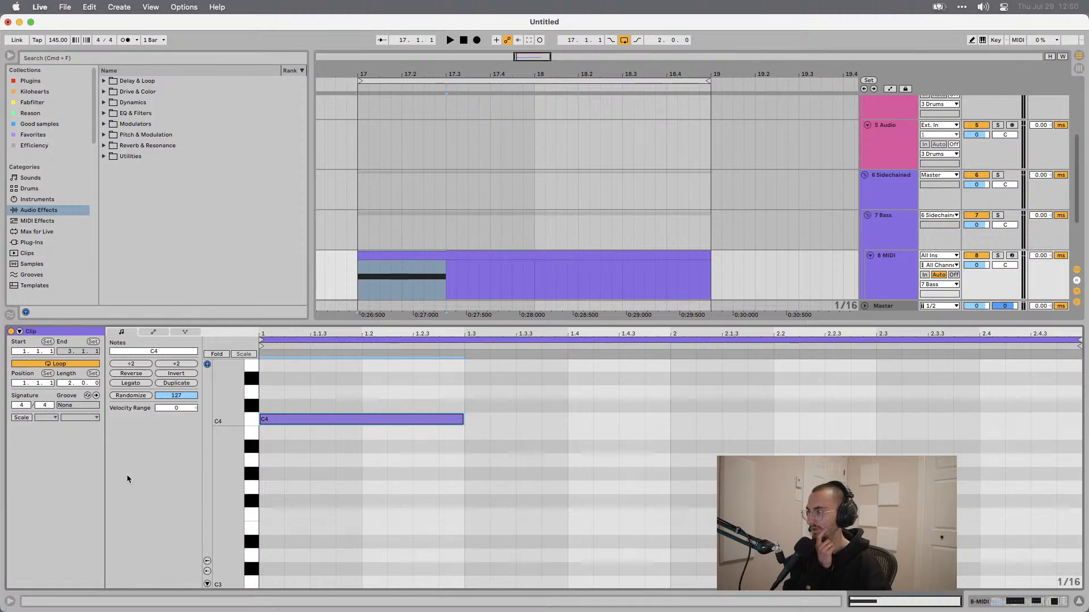
Return to Bitwig Studio and play the arrangement to listen.
key("ctrl+Right")
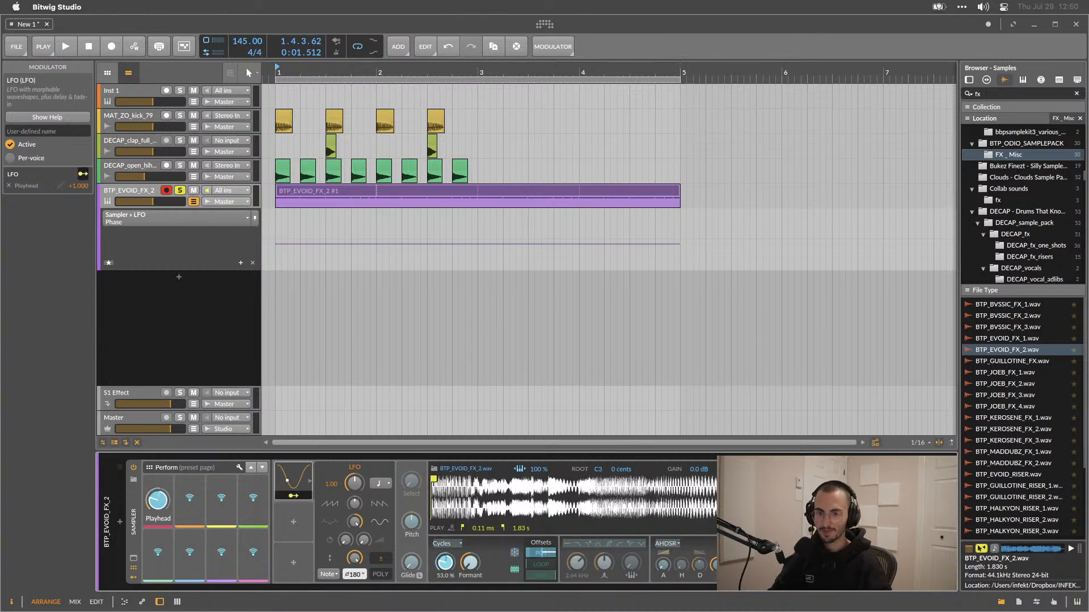
left_click(679, 449)
key("space")
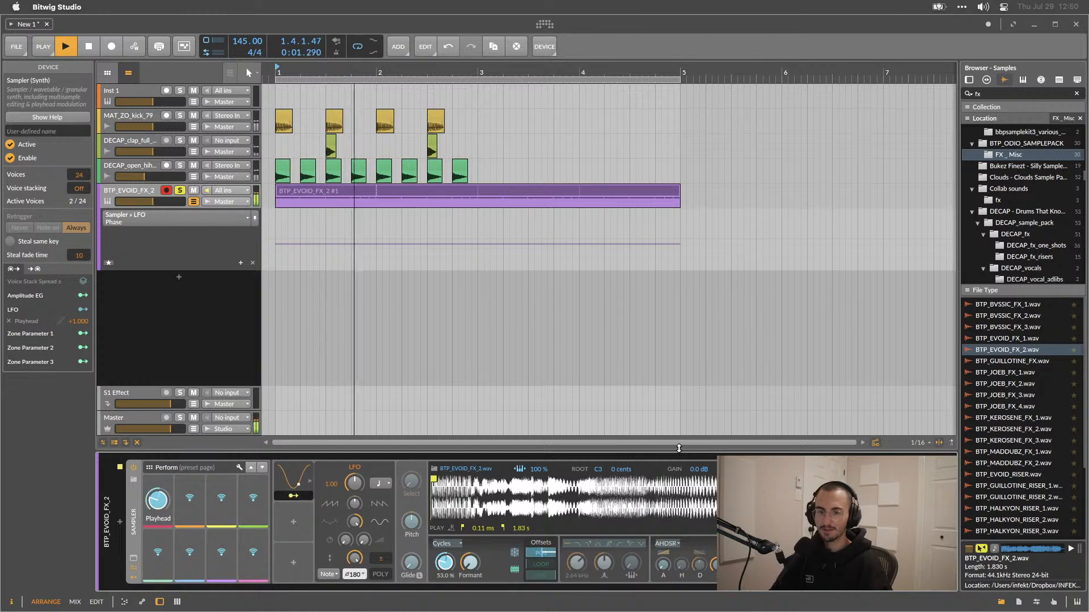
key("space")
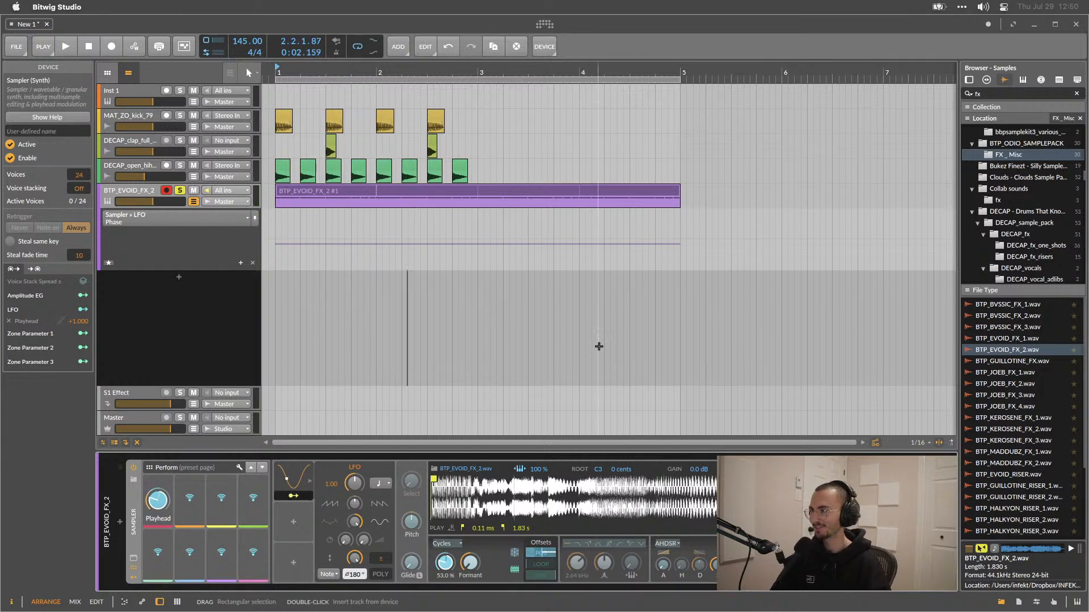
key("super+Tab")
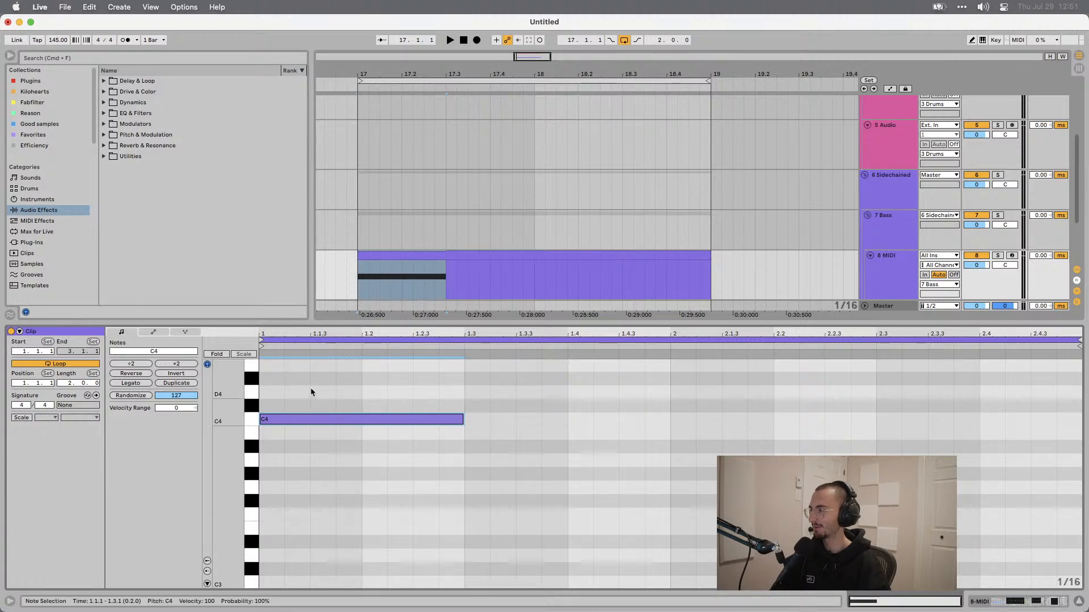
key("super+Tab")
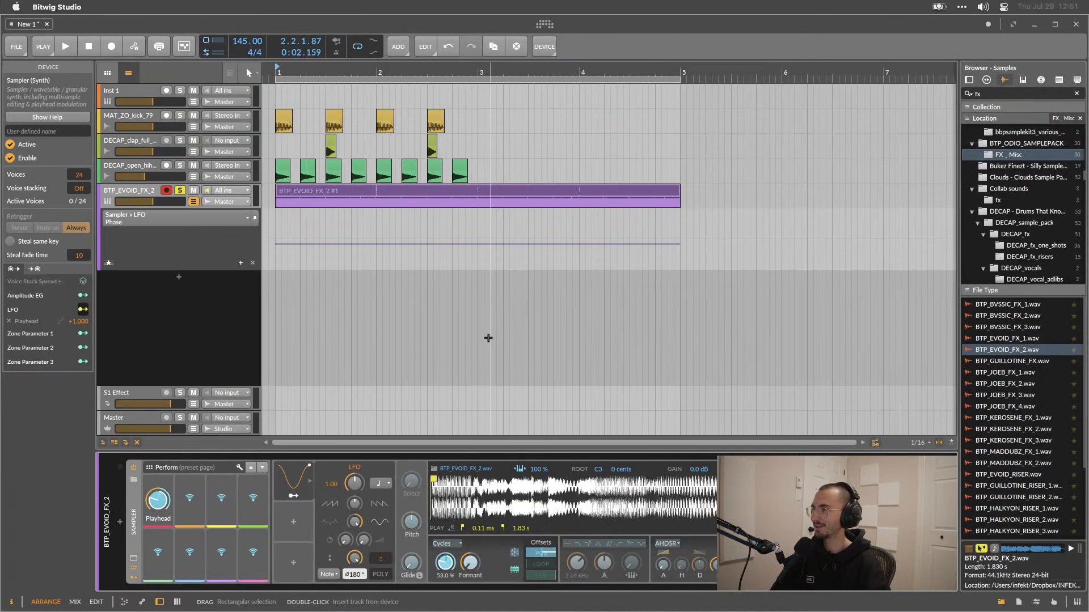
key("space")
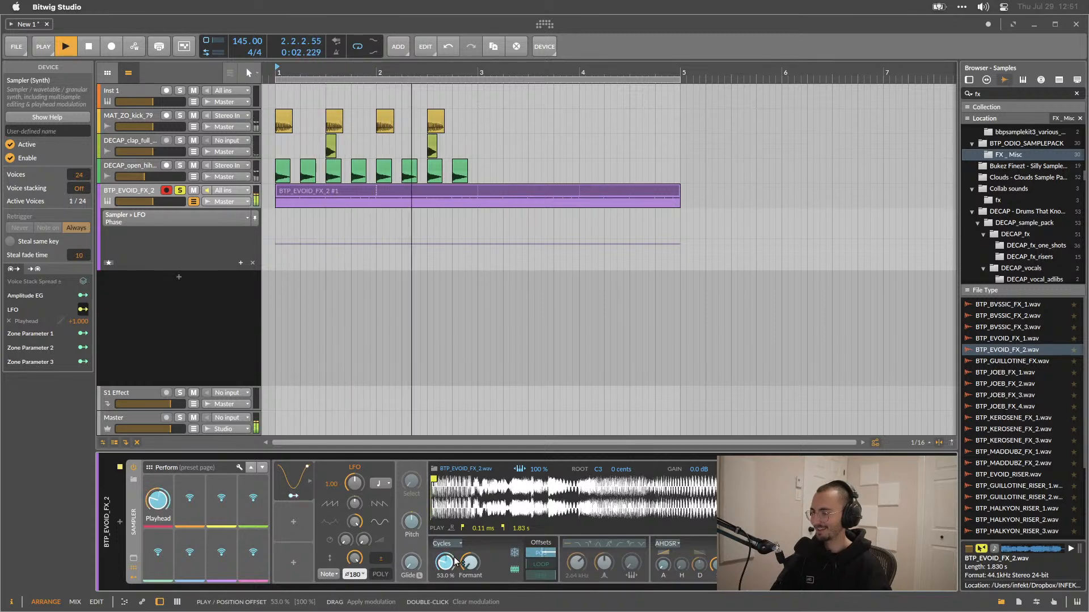
key("space")
Open the FX clip's notes, select the first two notes and reset their condition to Always, playing to listen.
double_click(326, 195)
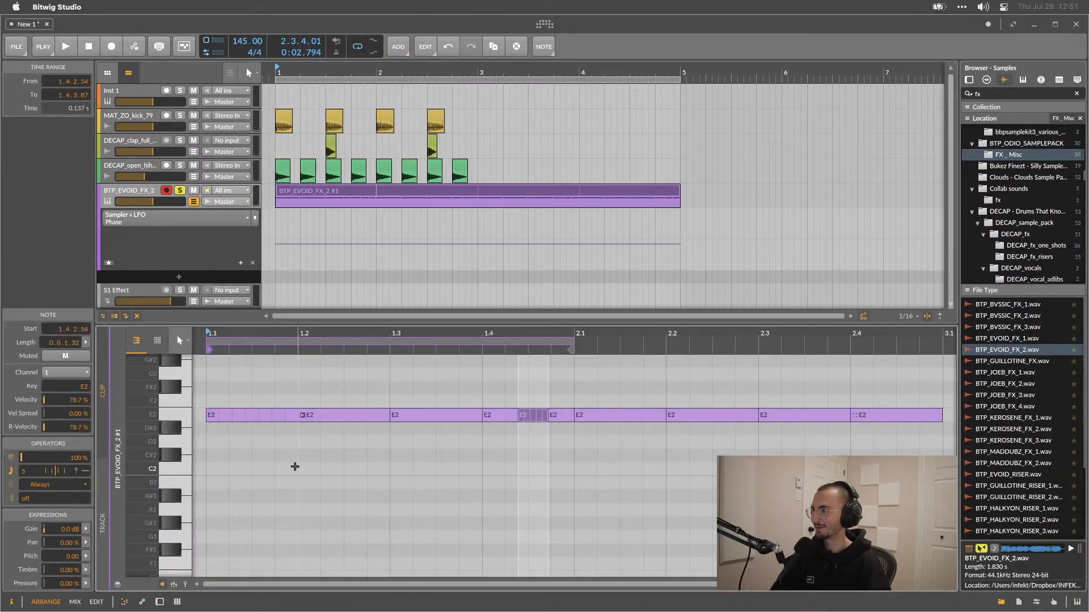
left_click(226, 410)
left_click_drag(325, 414, 219, 418)
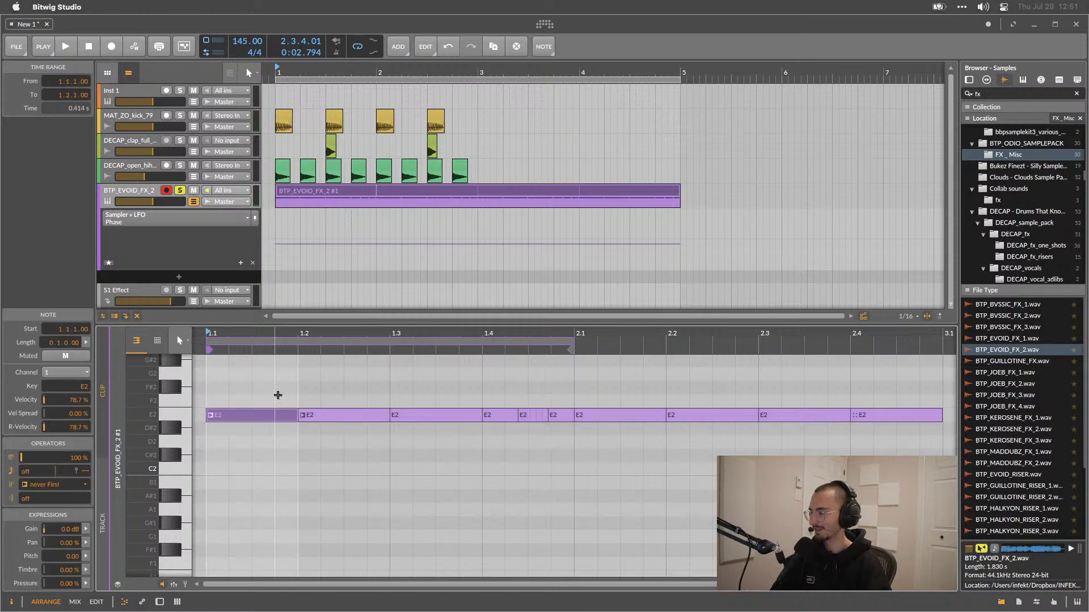
left_click_drag(278, 395, 300, 450)
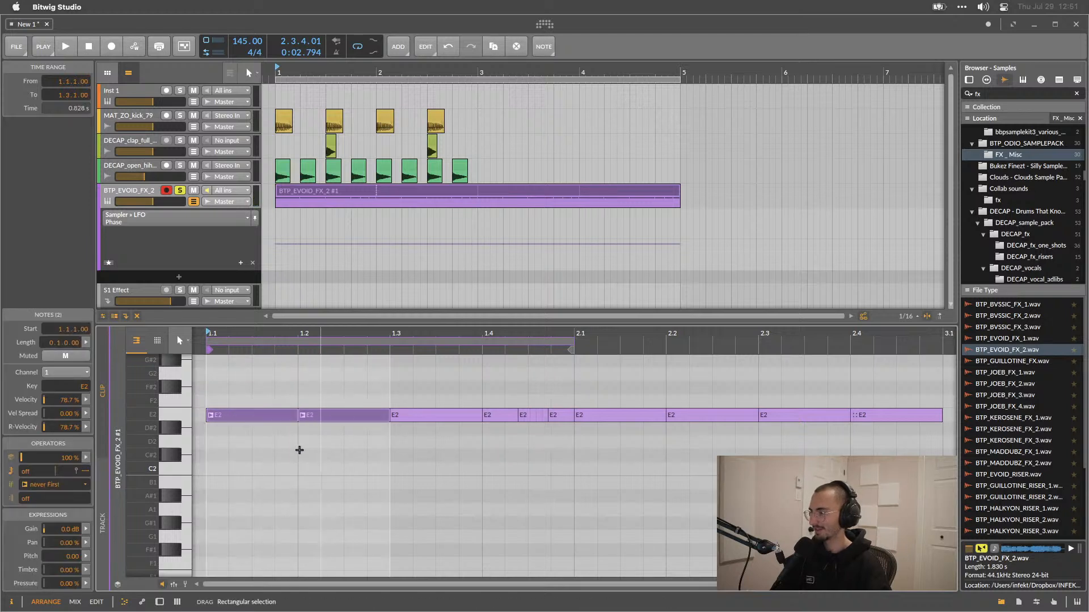
left_click(33, 486)
left_click(66, 352)
key("space")
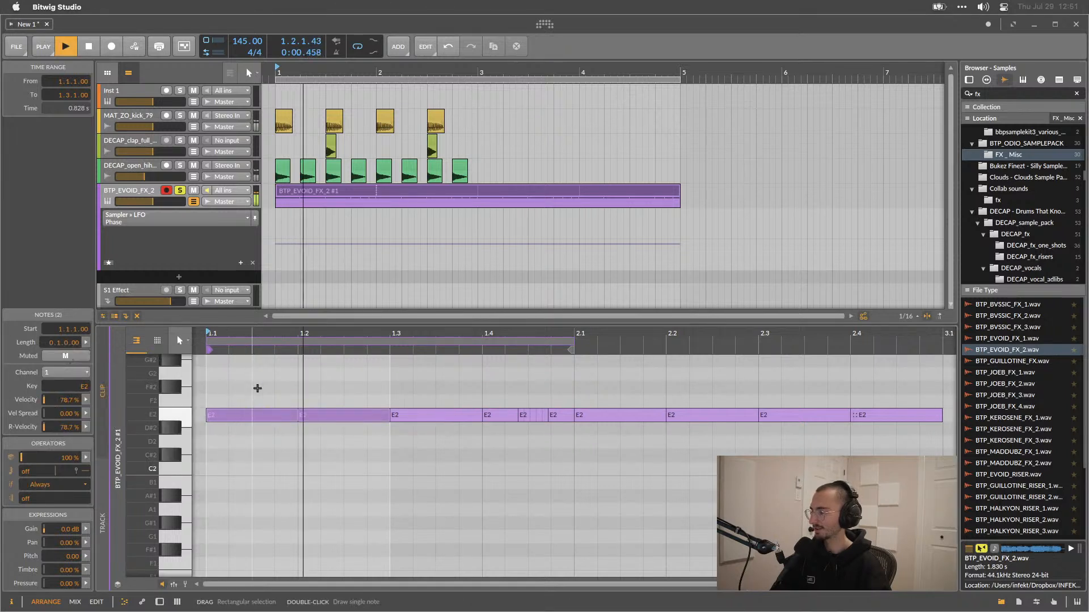
Duplicate the note on beat 3 onto beat 4 and play the clip to listen.
left_click(435, 415)
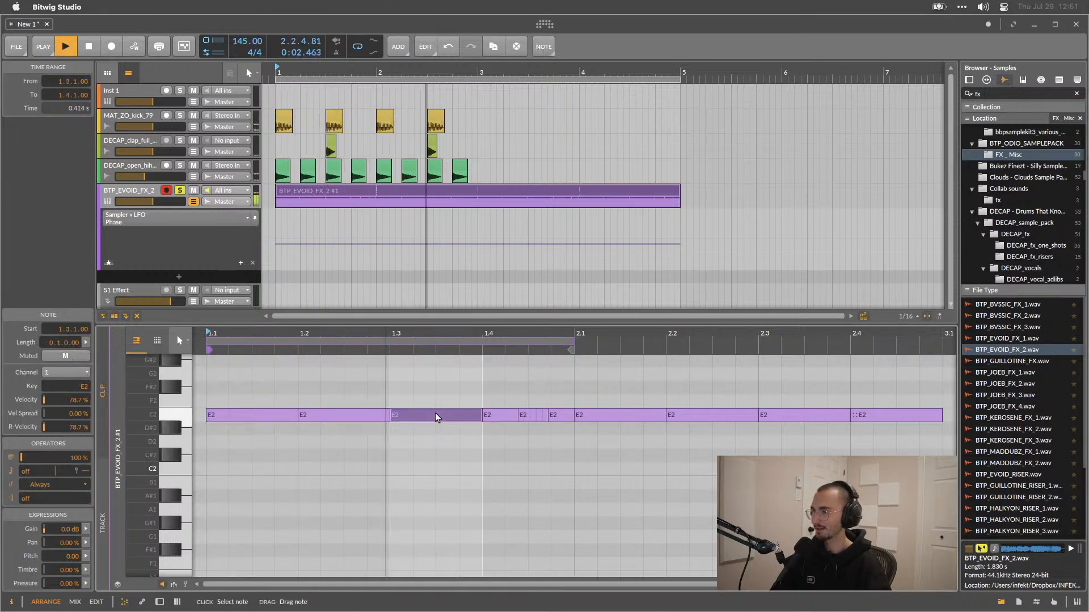
key("super+d")
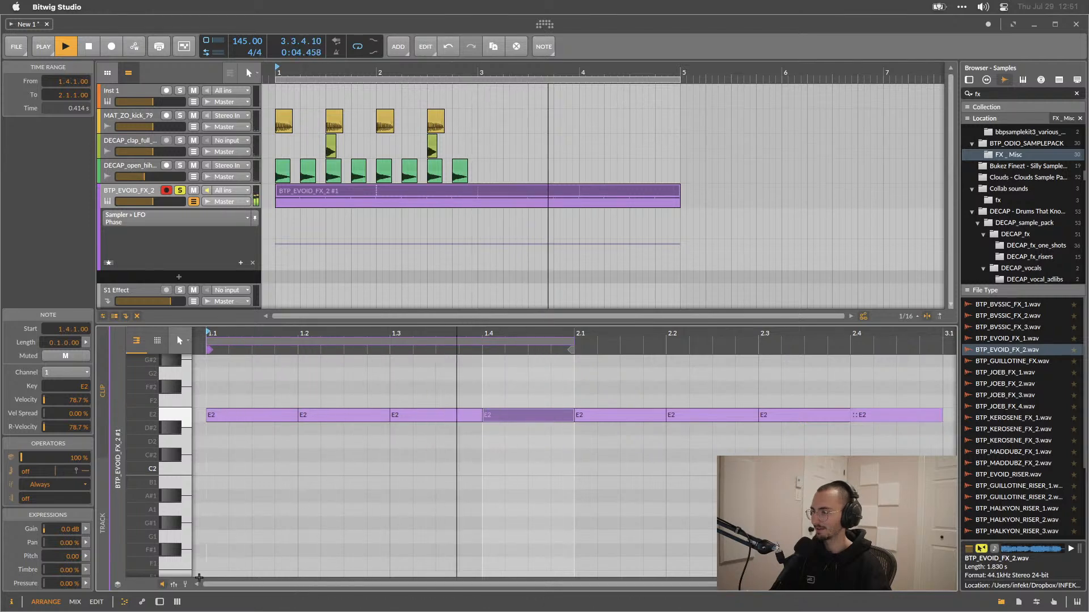
key("d")
key("space")
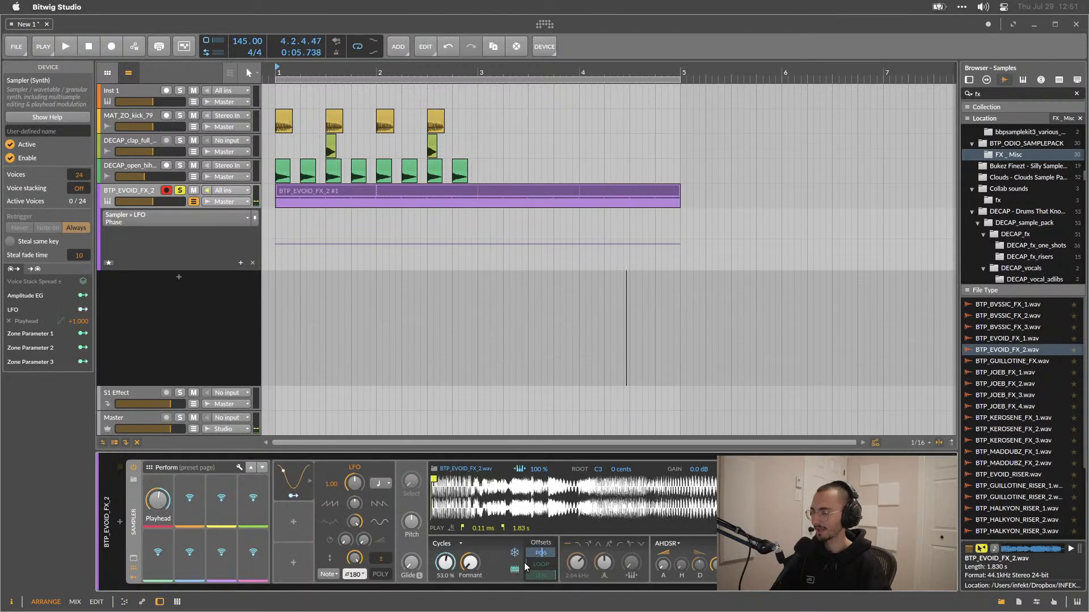
key("space")
Set the LFO's modulation amount on the Sampler's Playhead to about -0.345.
left_click(294, 498)
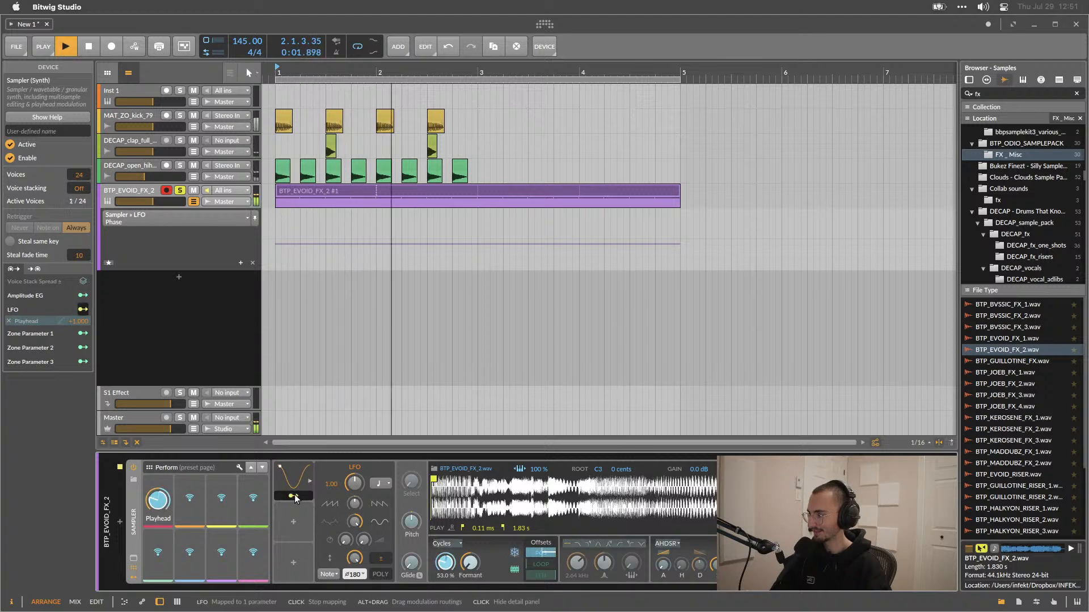
left_click_drag(161, 500, 161, 593)
left_click_drag(158, 498, 158, 492)
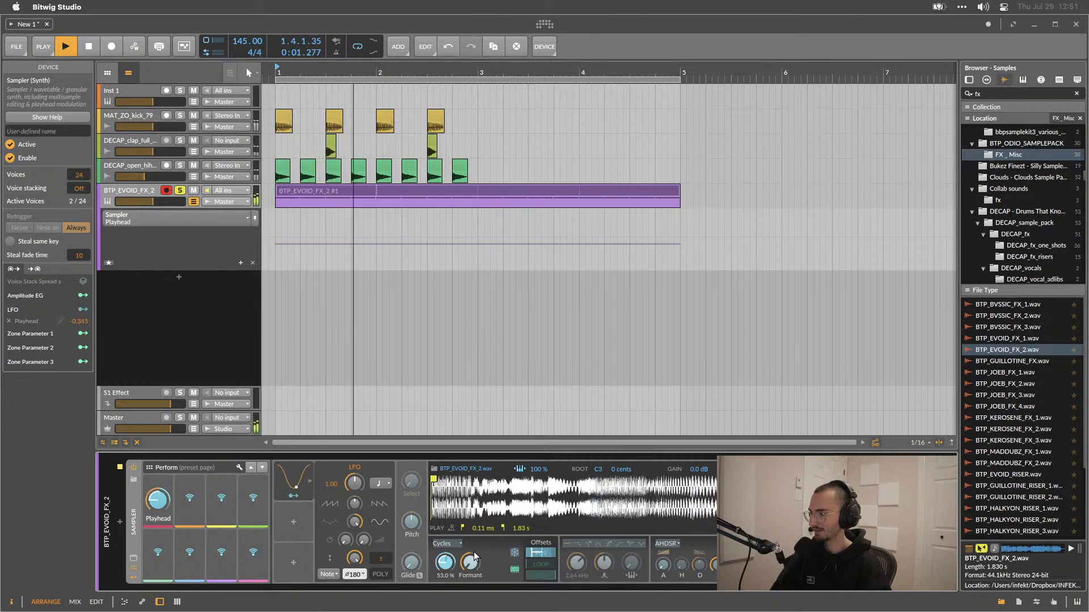
Open the clip and transpose all its notes up an octave and back down.
double_click(351, 194)
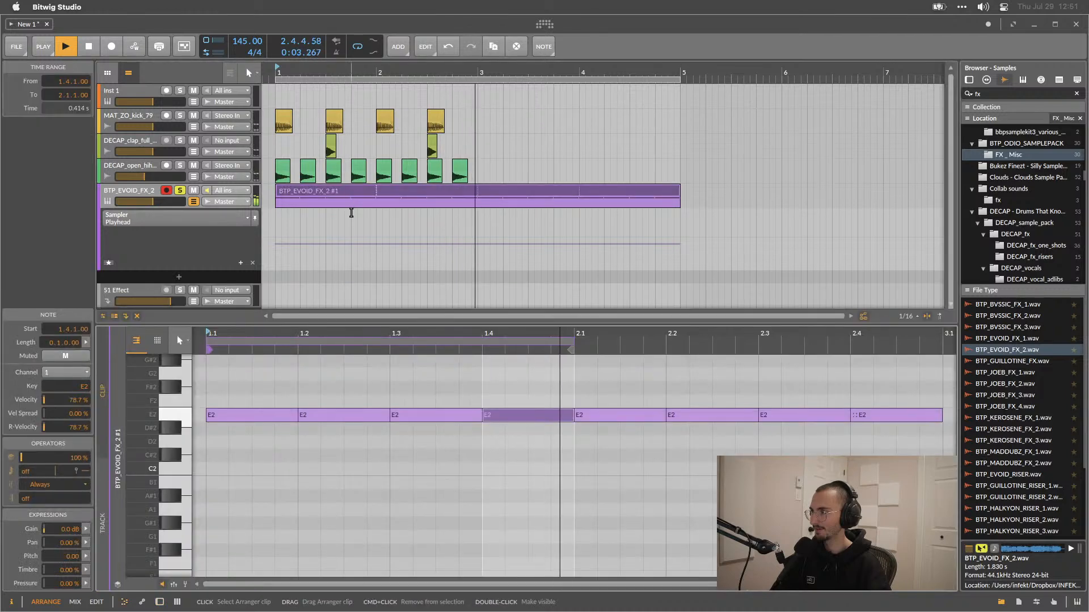
key("shift+Up")
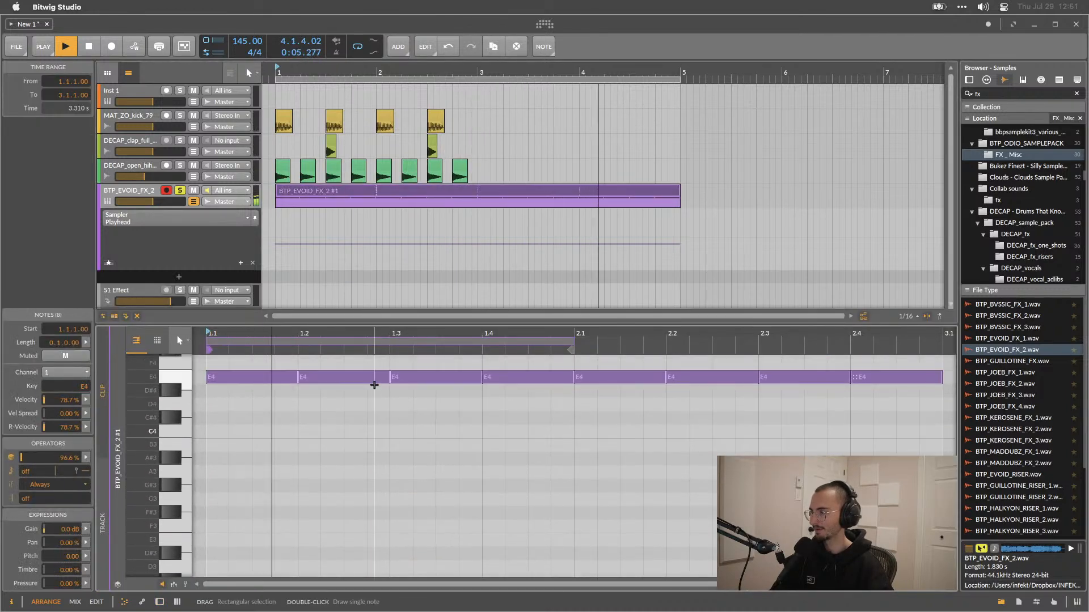
key("shift+Down")
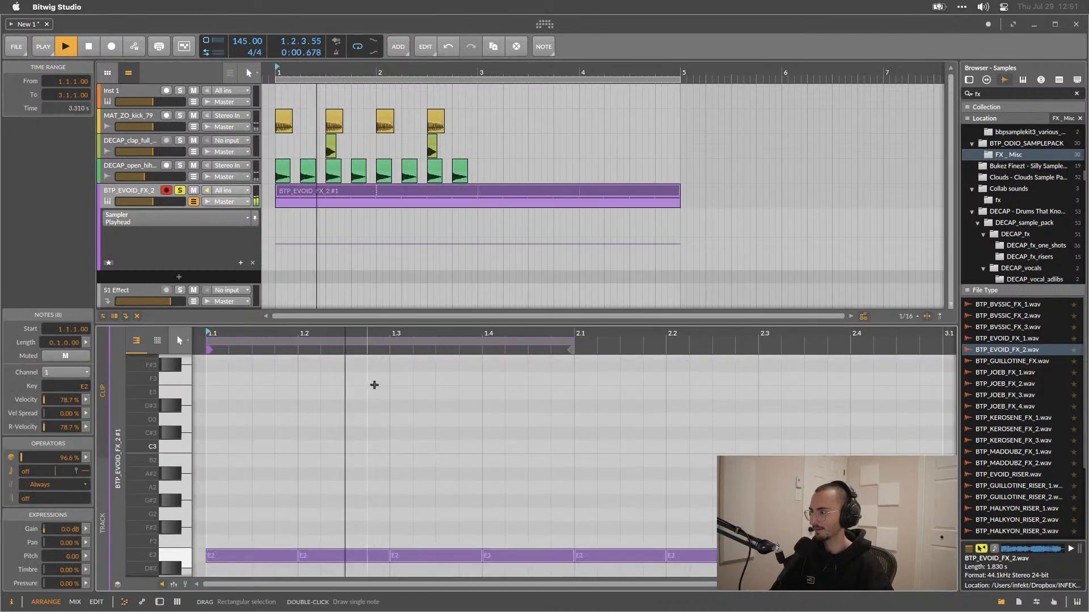
Open the Sampler device and adjust its Formant control, then play the clip to listen.
key("shift+Down")
key("alt+3")
mouse_move(445, 563)
left_mouse_down()
mouse_move(445, 598)
mouse_move(445, 569)
left_mouse_up()
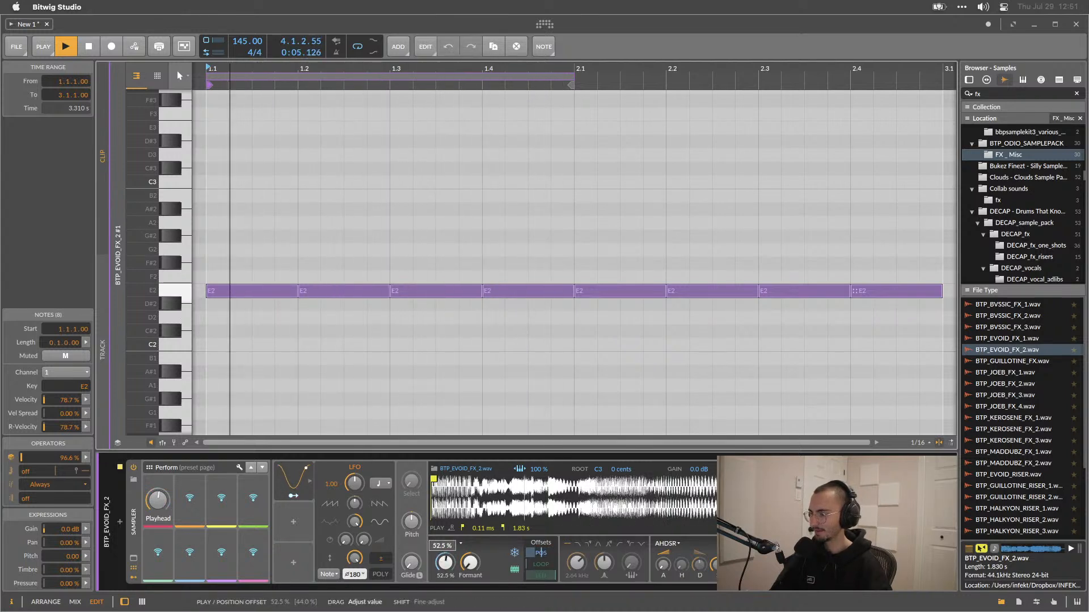
left_click(473, 563)
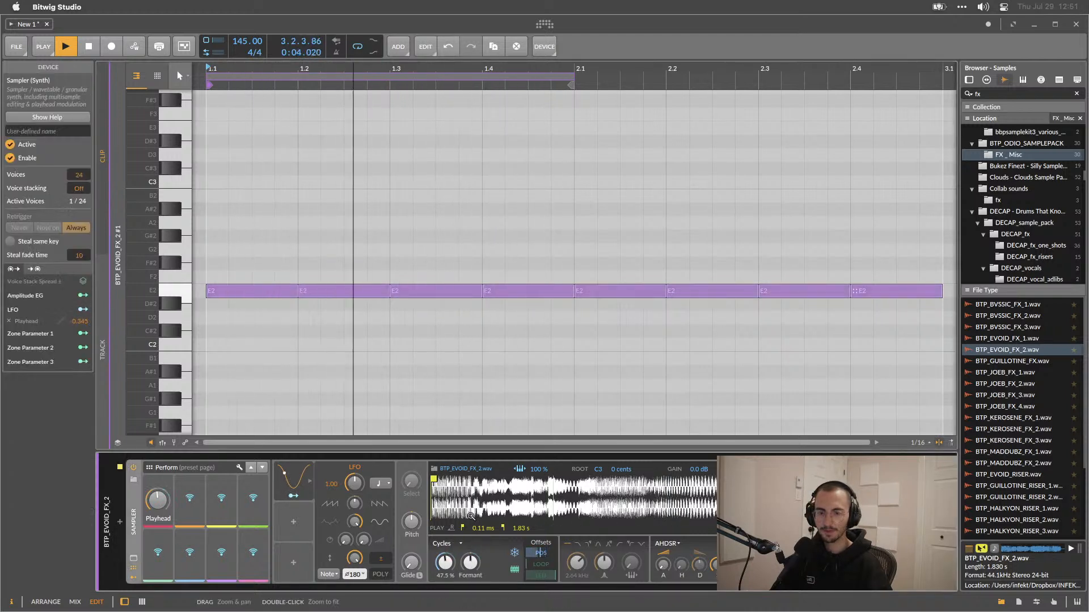
left_click_drag(470, 563, 470, 516)
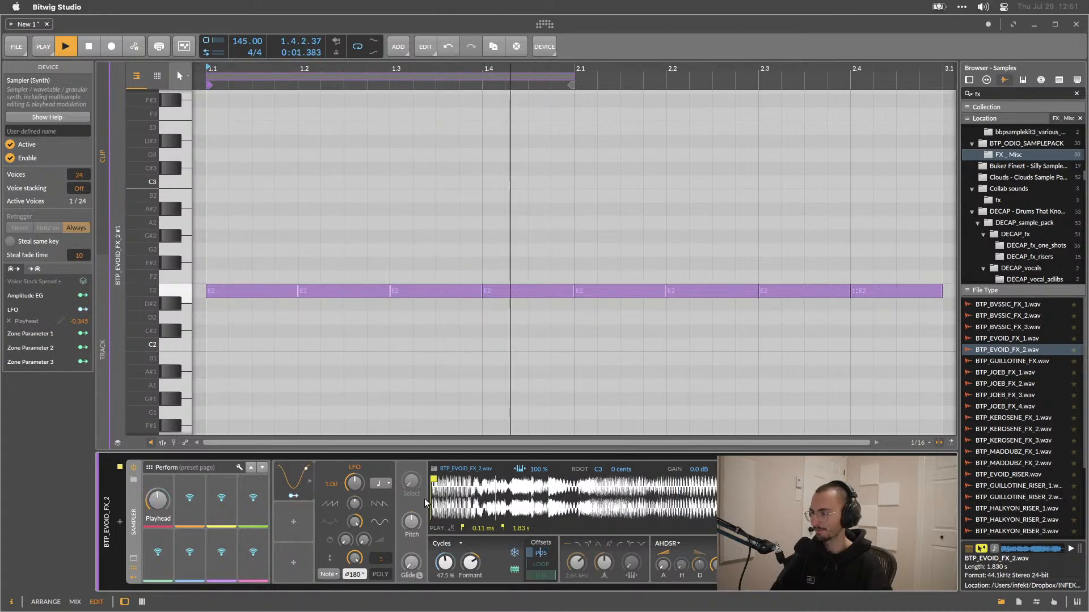
key("space")
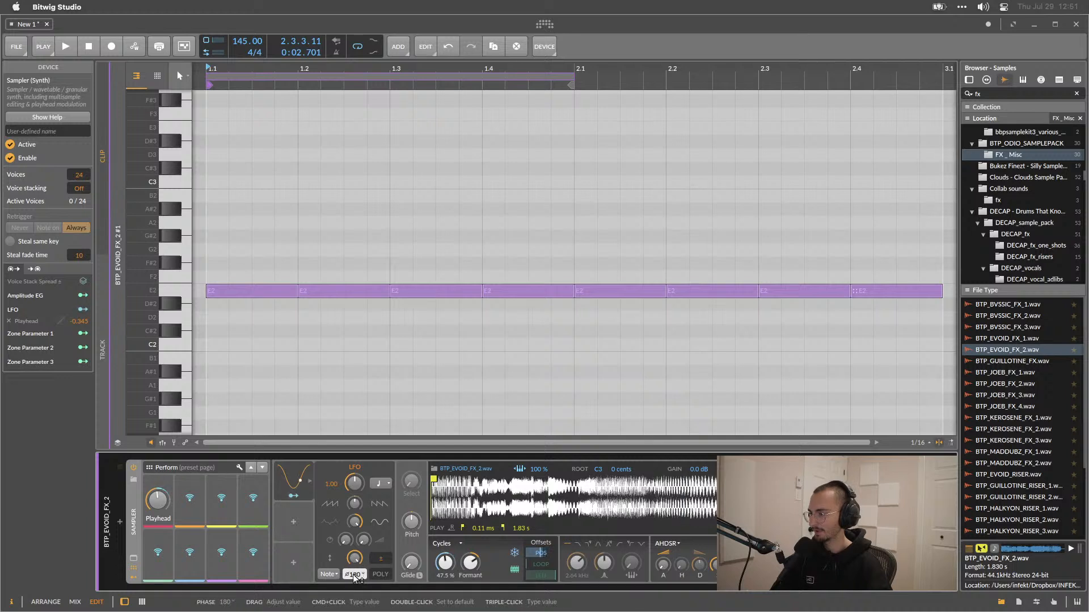
Adjust the LFO's phase to about 310° while playing the clip to listen.
left_click_drag(356, 576, 364, 575)
key("space")
key("space")
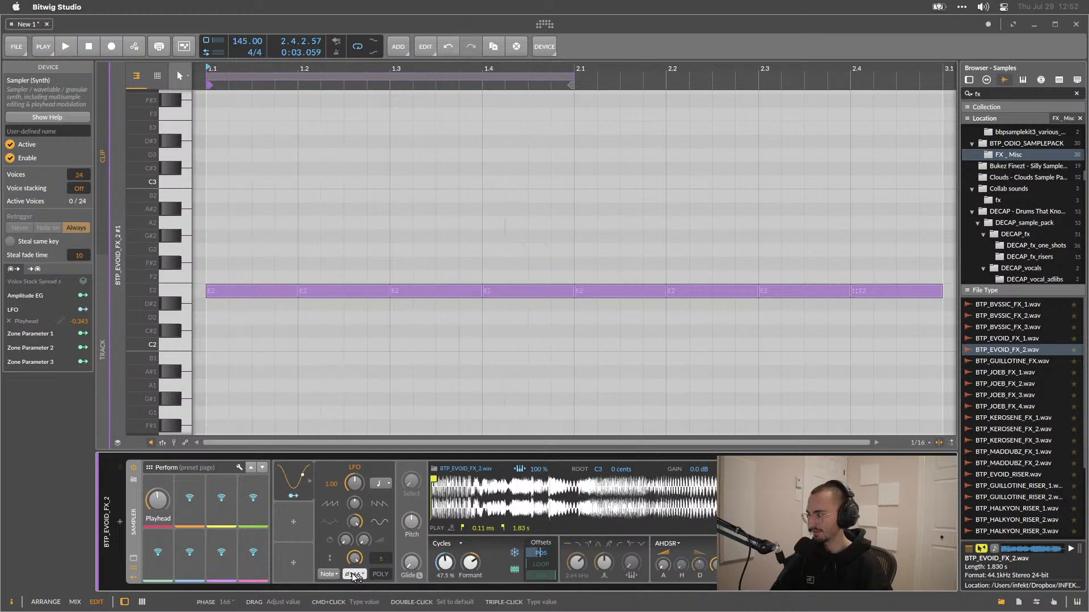
left_click_drag(354, 576, 354, 576)
key("space")
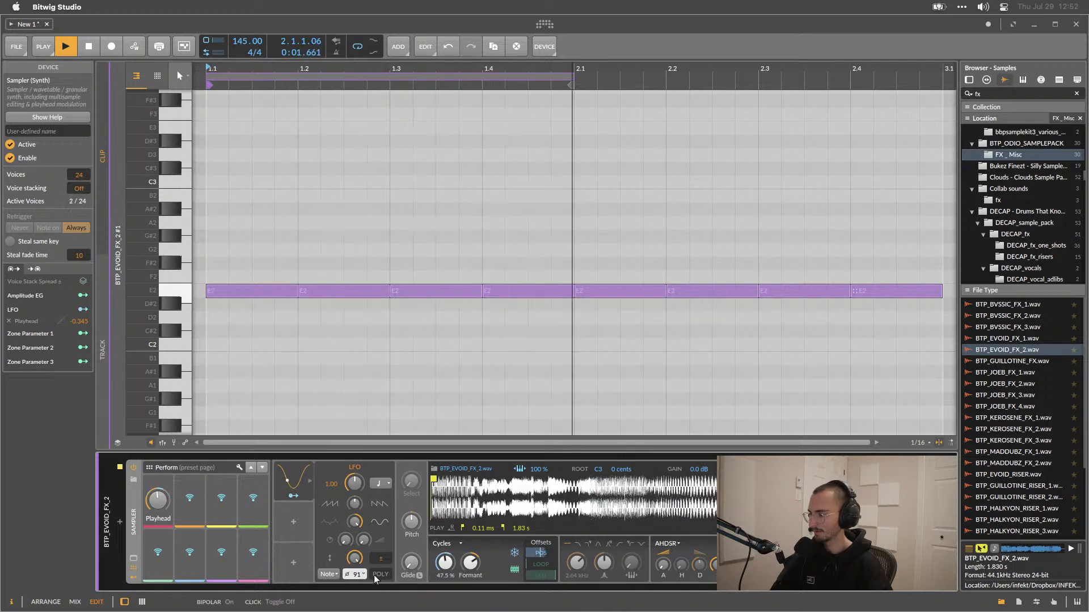
left_click_drag(347, 576, 351, 578)
key("space")
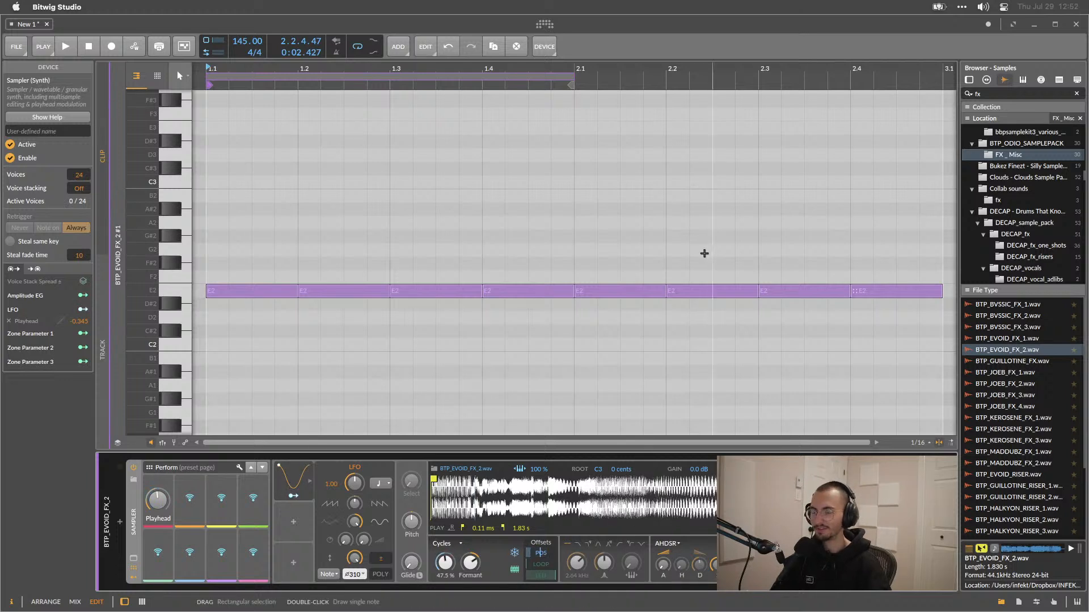
Switch to the Arrange view with the device panel shown and play the arrangement.
left_click(124, 602)
left_click(123, 602)
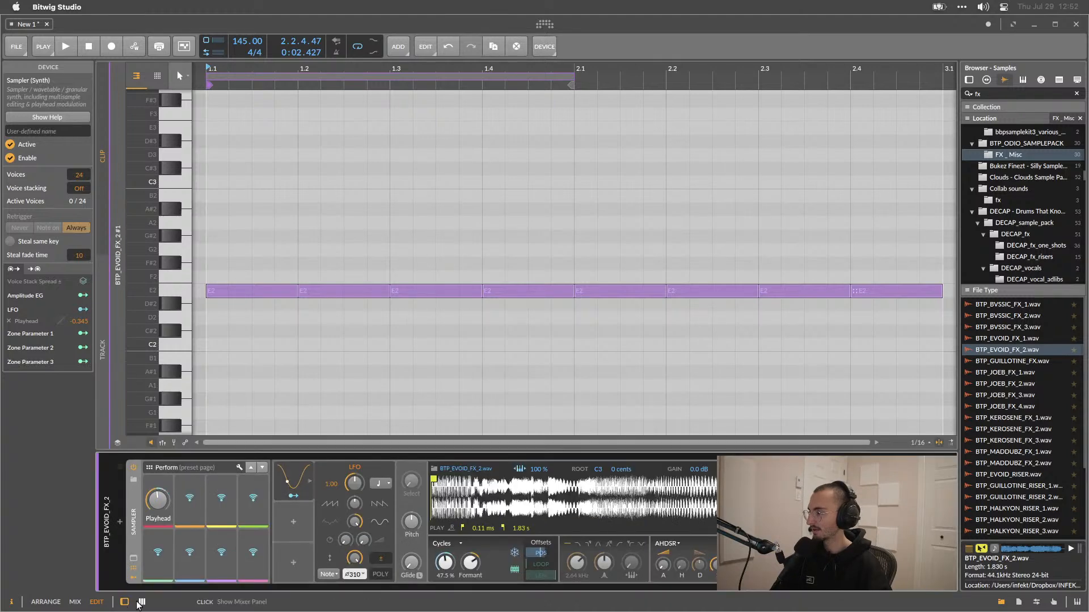
left_click(46, 602)
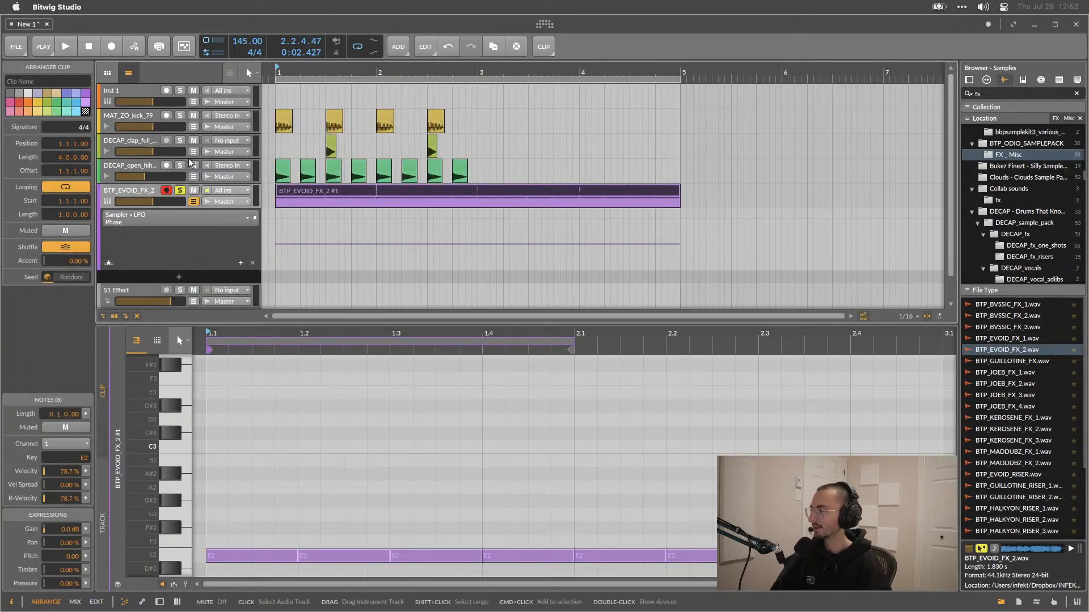
key("space")
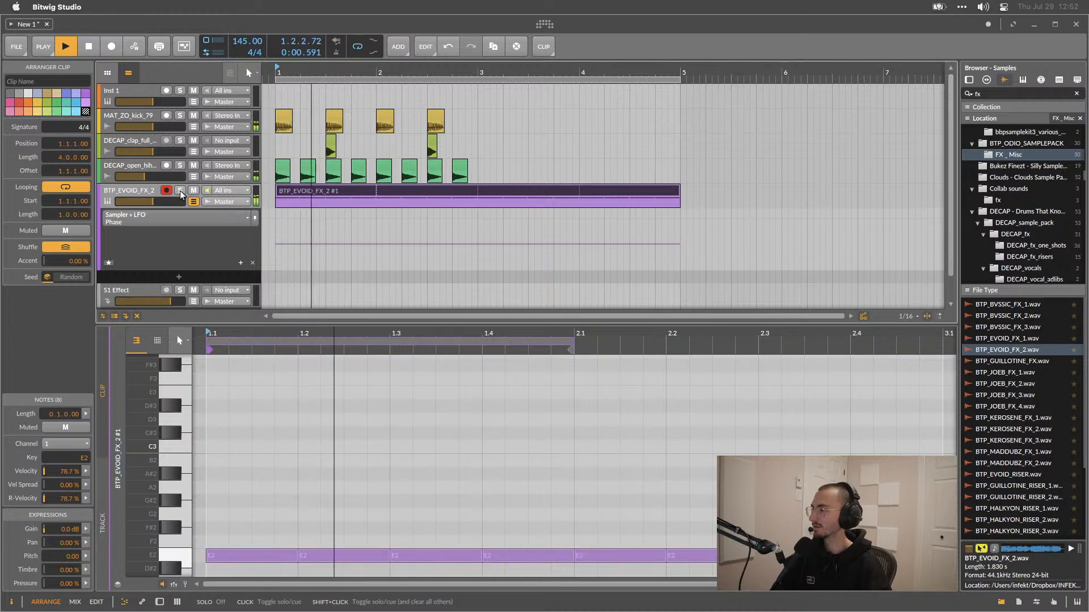
left_click(159, 602)
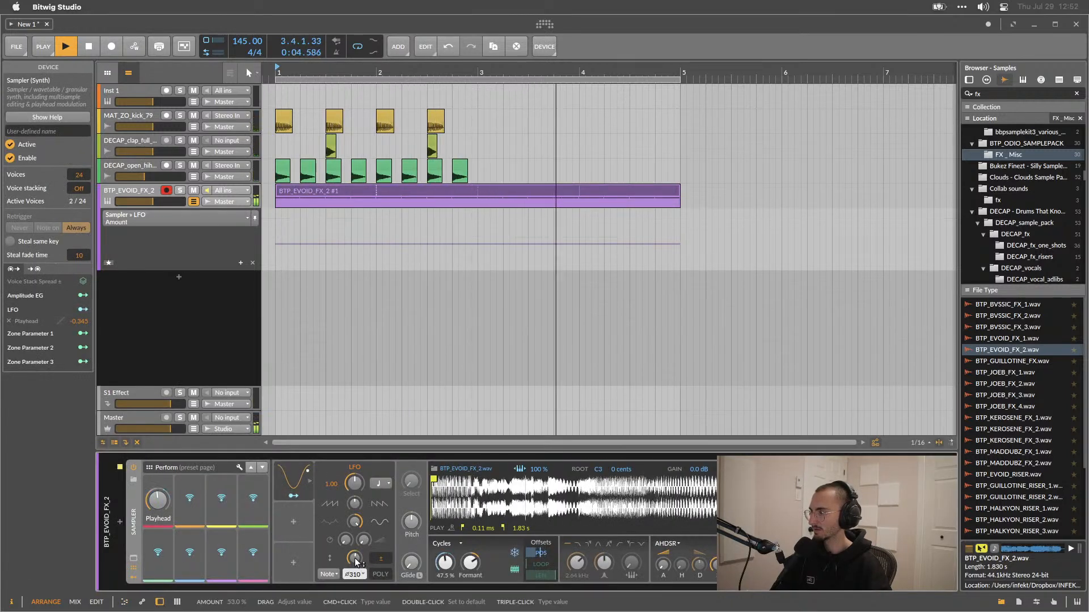
Shorten the loop region to two bars and set the LFO's phase to about 30°, playing to listen.
left_click_drag(680, 80, 474, 85)
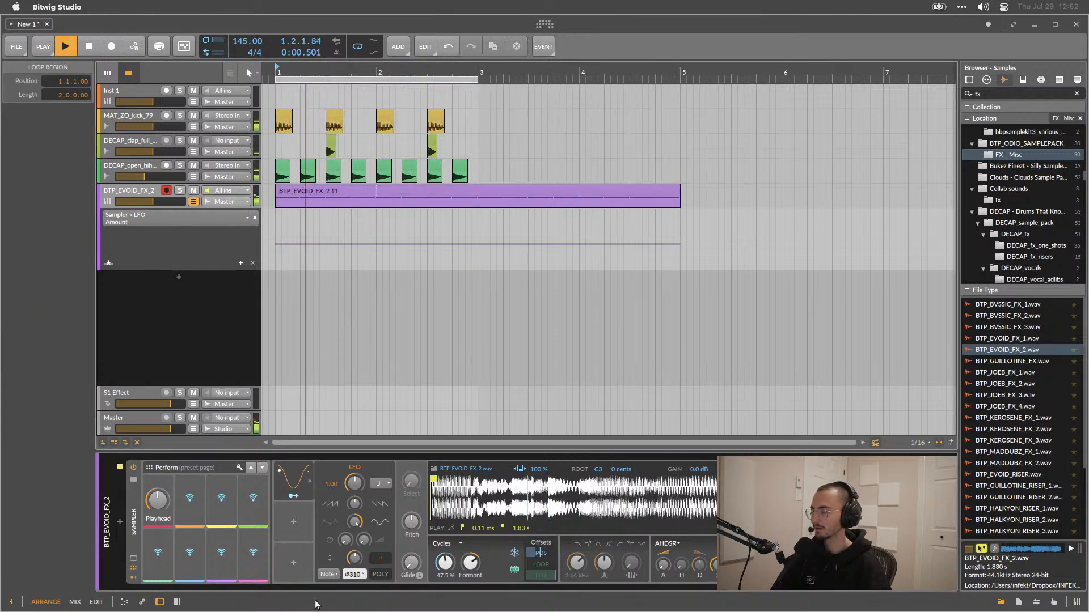
mouse_move(357, 575)
left_mouse_down()
mouse_move(356, 565)
mouse_move(356, 610)
mouse_move(357, 576)
left_mouse_up()
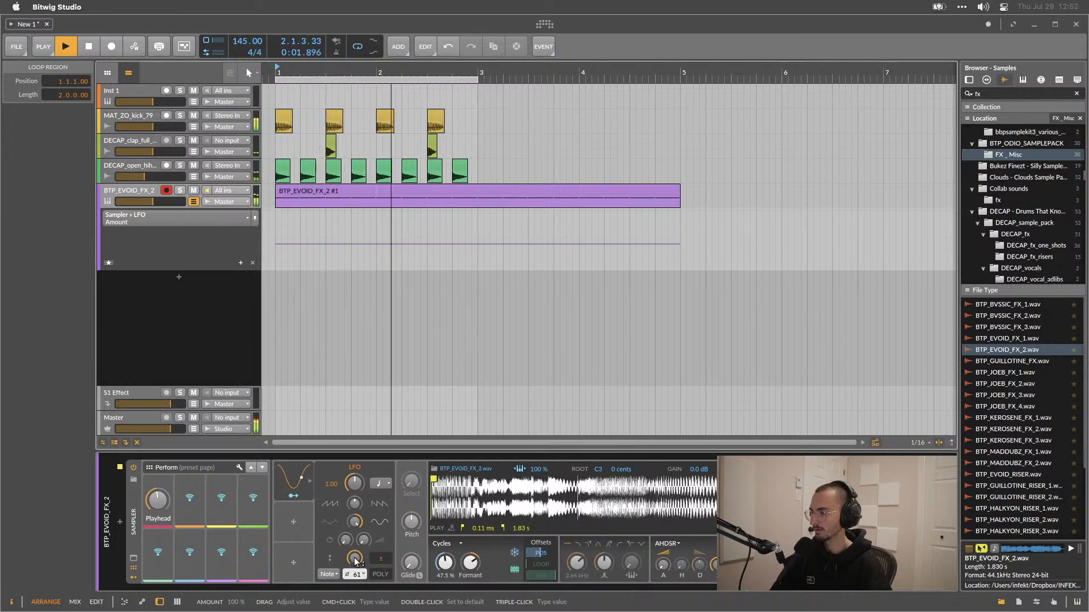
left_click_drag(356, 576, 357, 576)
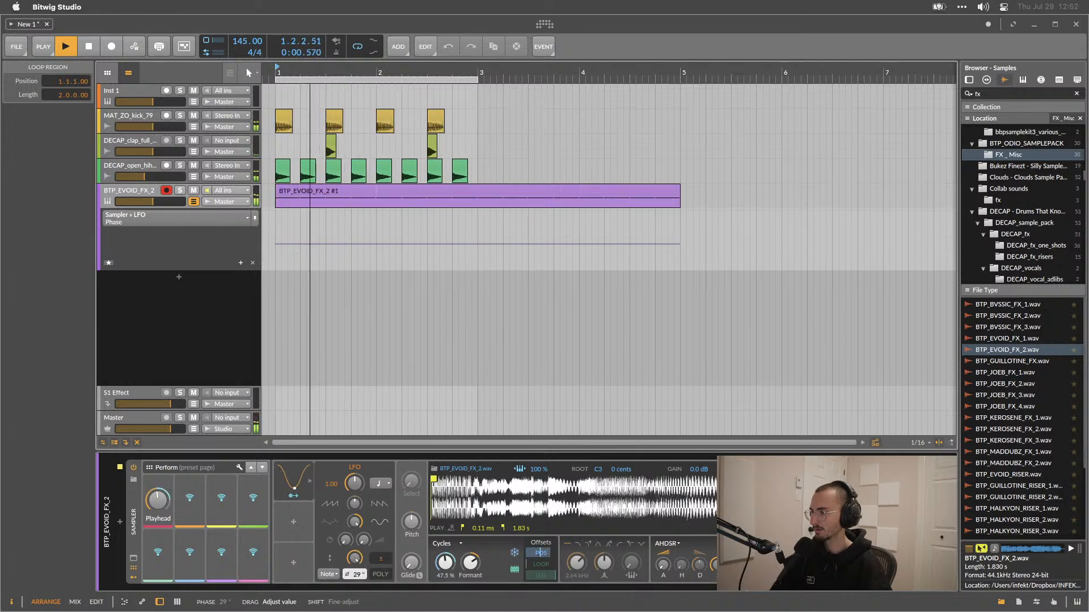
left_click_drag(354, 575, 354, 569)
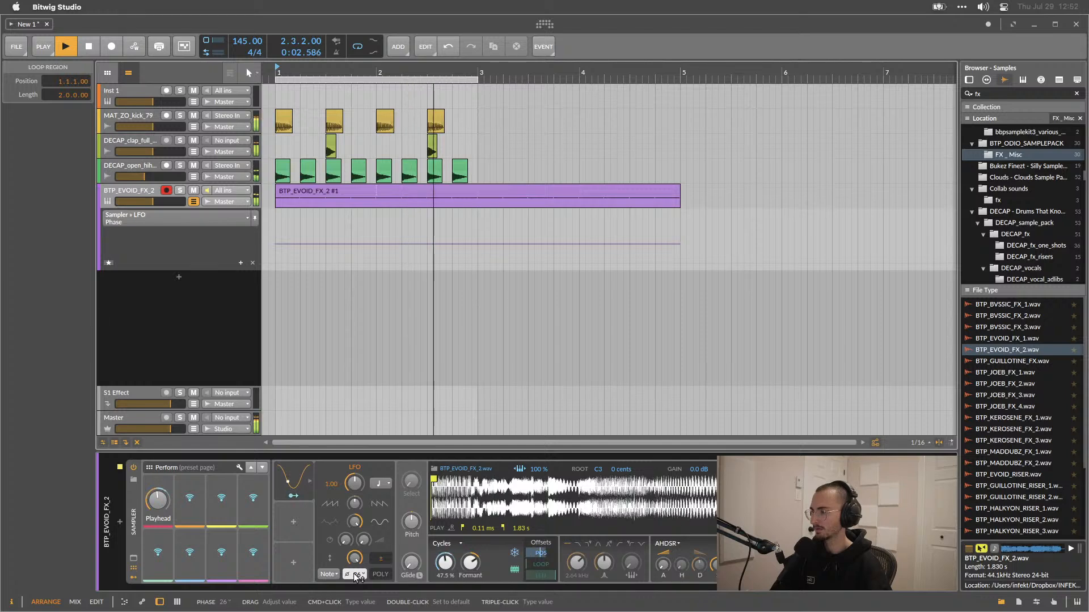
key("space")
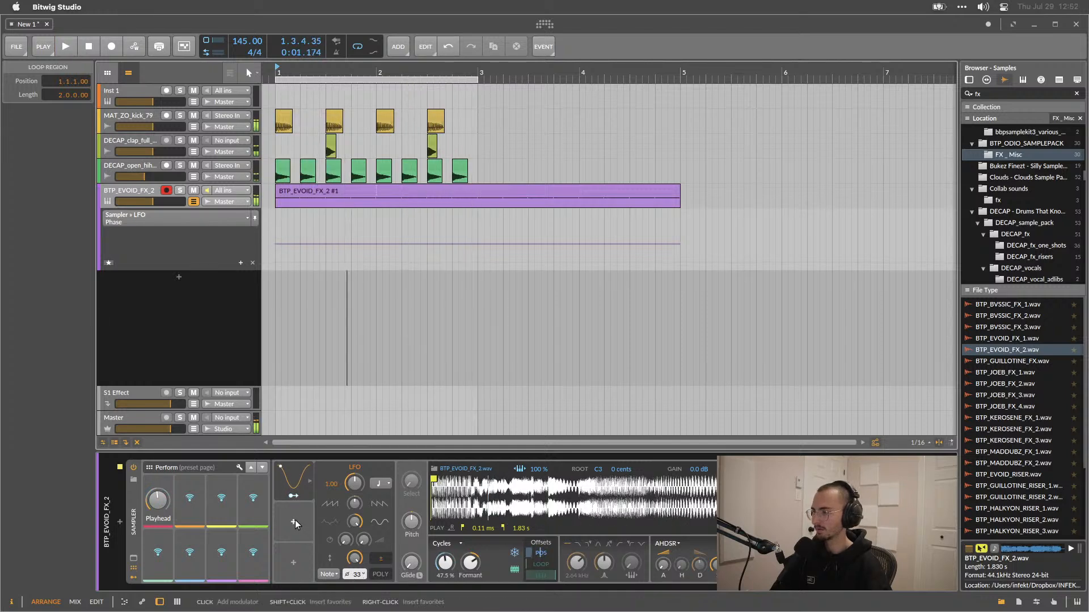
Modulate the Sampler's Output with the LFO by about +1.259 and play to listen.
left_click(295, 519)
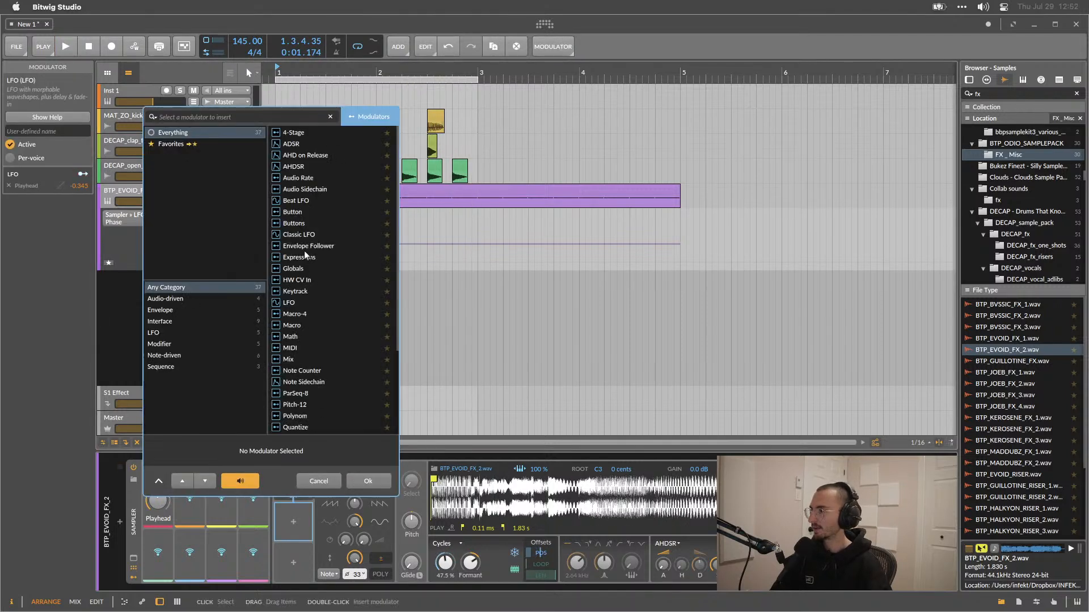
left_click(338, 482)
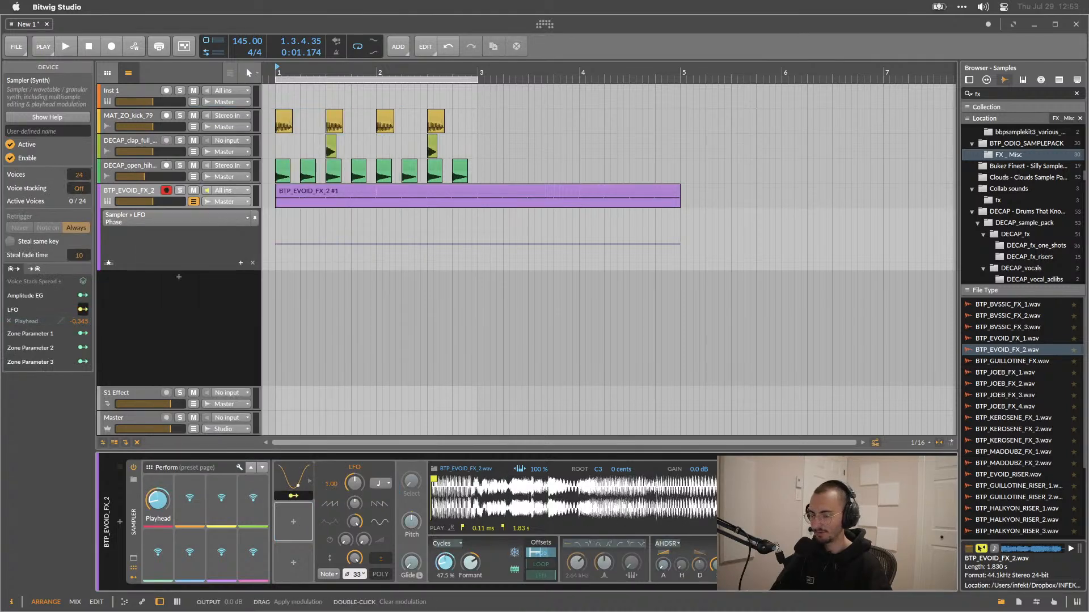
left_click_drag(778, 562, 778, 513)
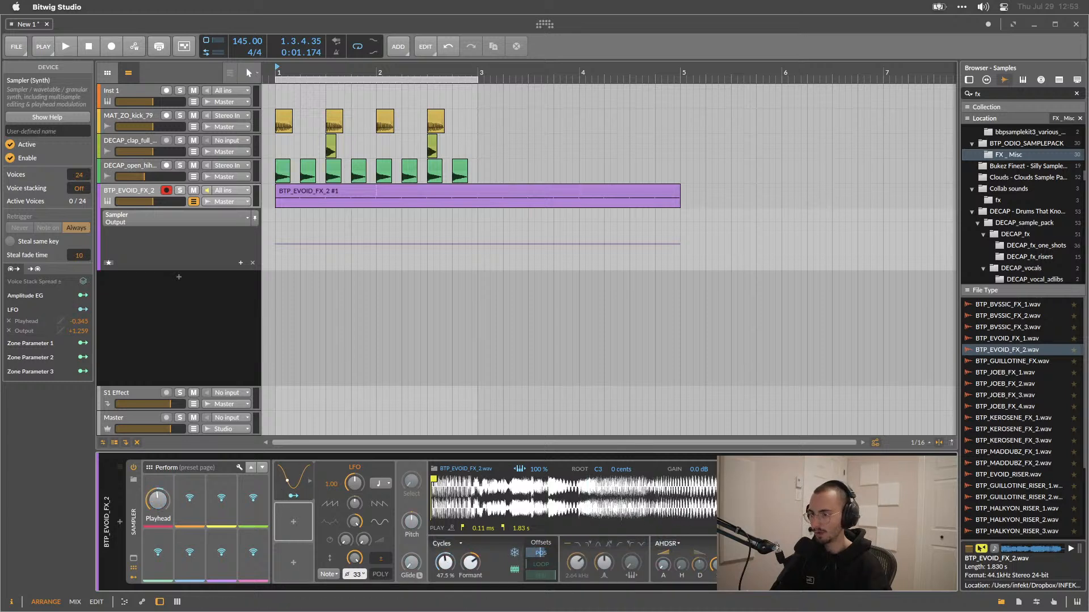
key("space")
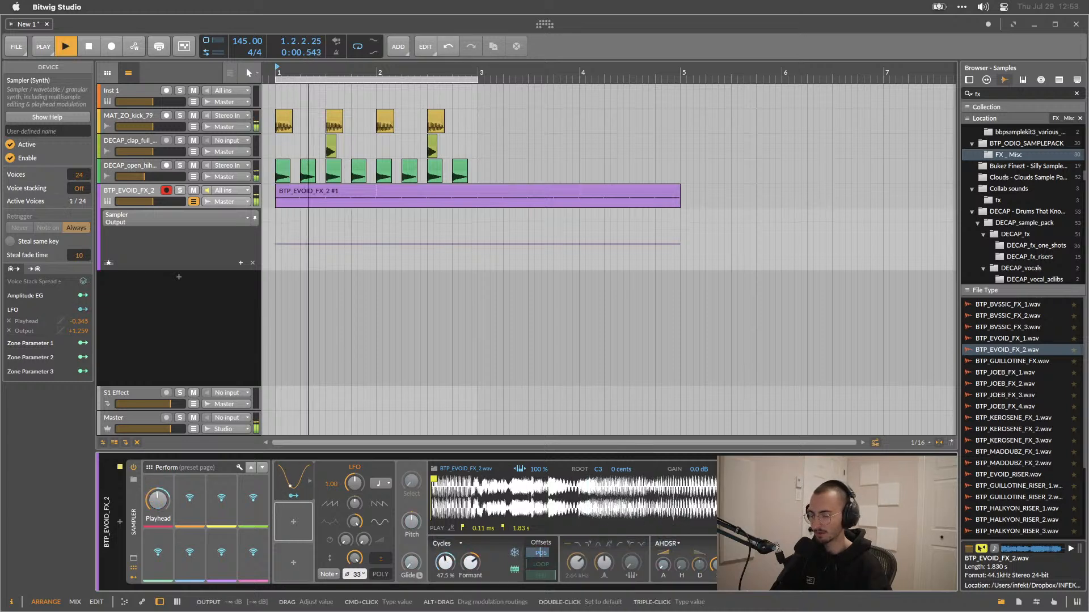
key("space")
Toggle the LFO's bipolar mode and set its phase to about 204°, playing to listen.
left_click(381, 557)
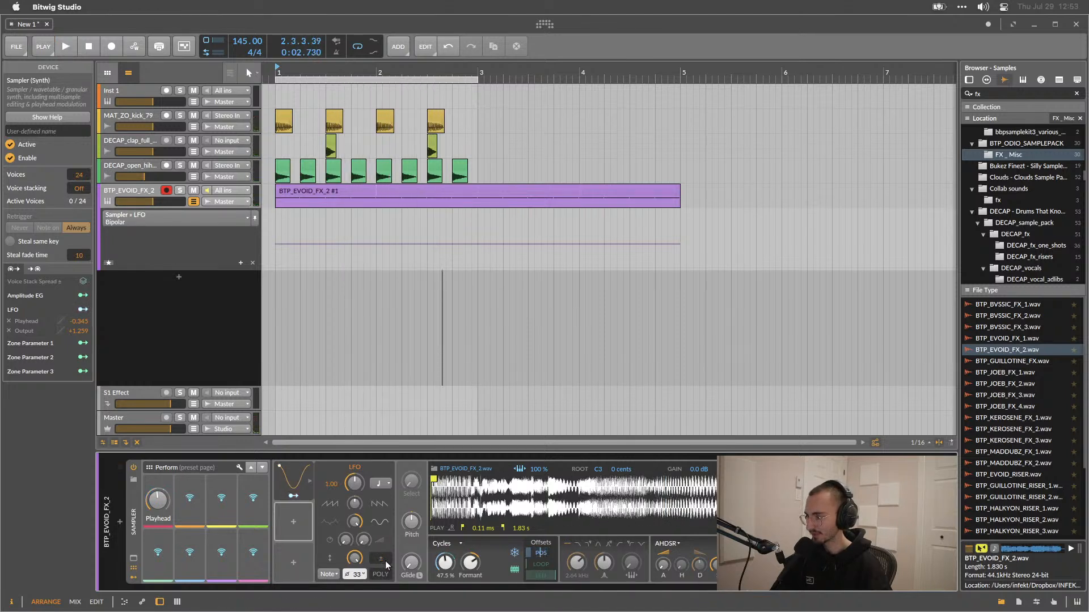
left_click(381, 560)
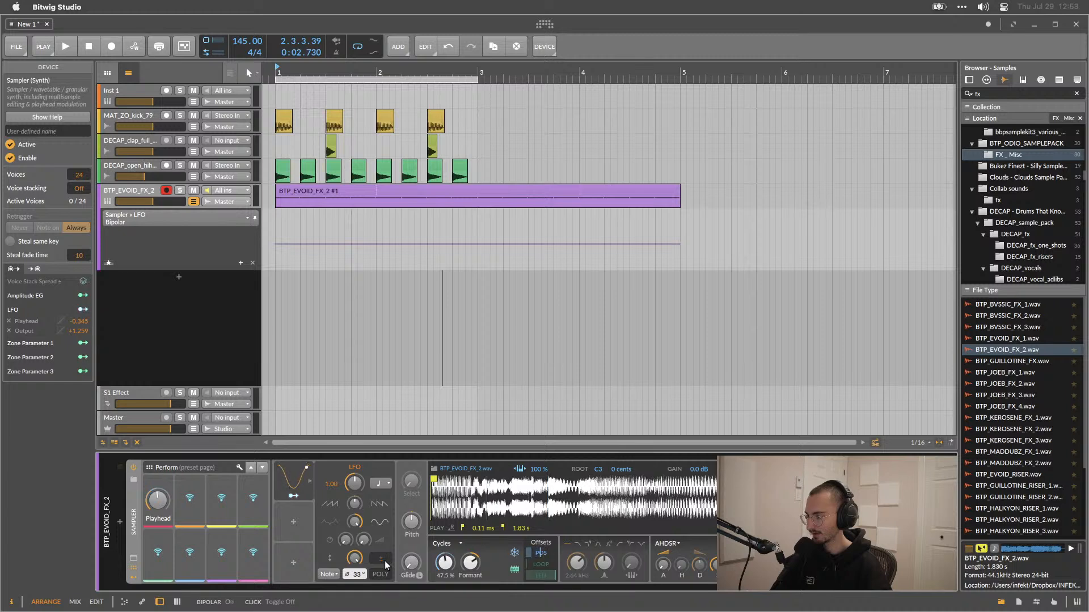
key("space")
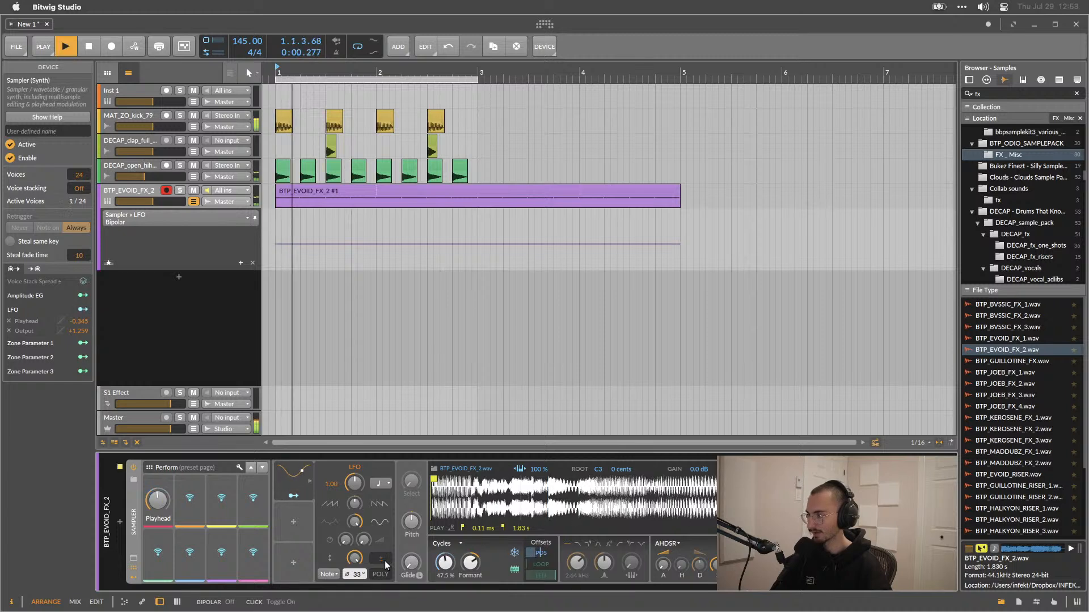
double_click(357, 575)
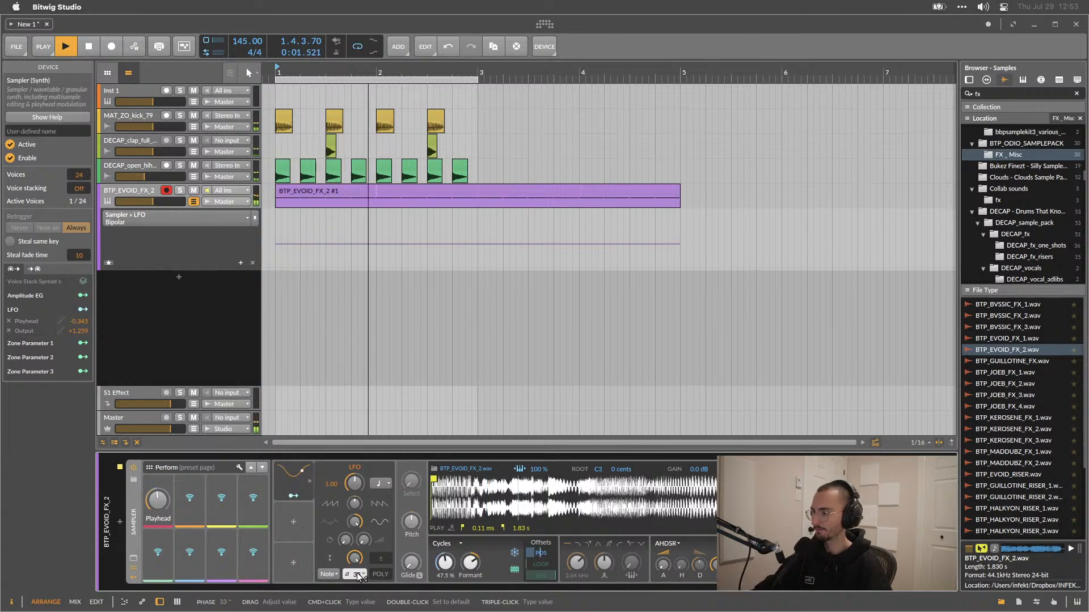
left_click_drag(356, 574, 356, 573)
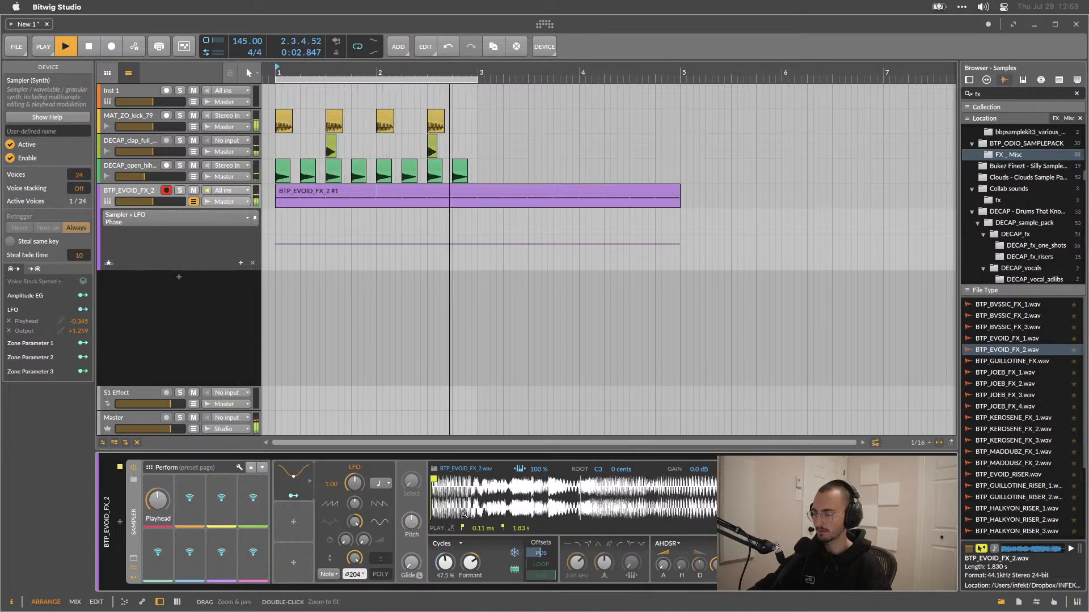
key("space")
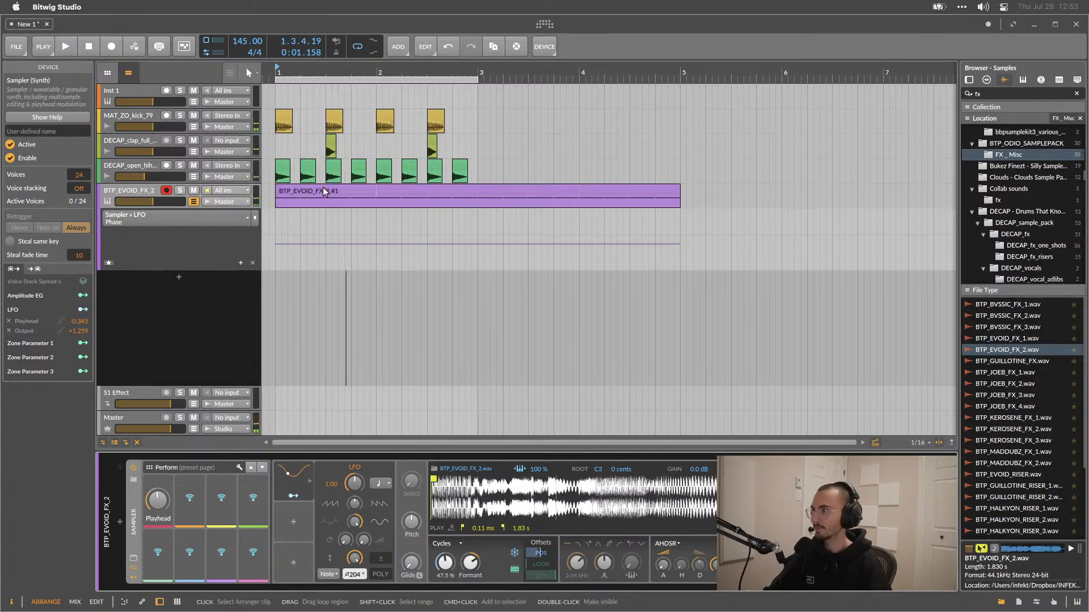
Open the FX clip and give its second note a repeat operator of 2 repeats, playing to listen.
double_click(322, 190)
left_click(334, 414)
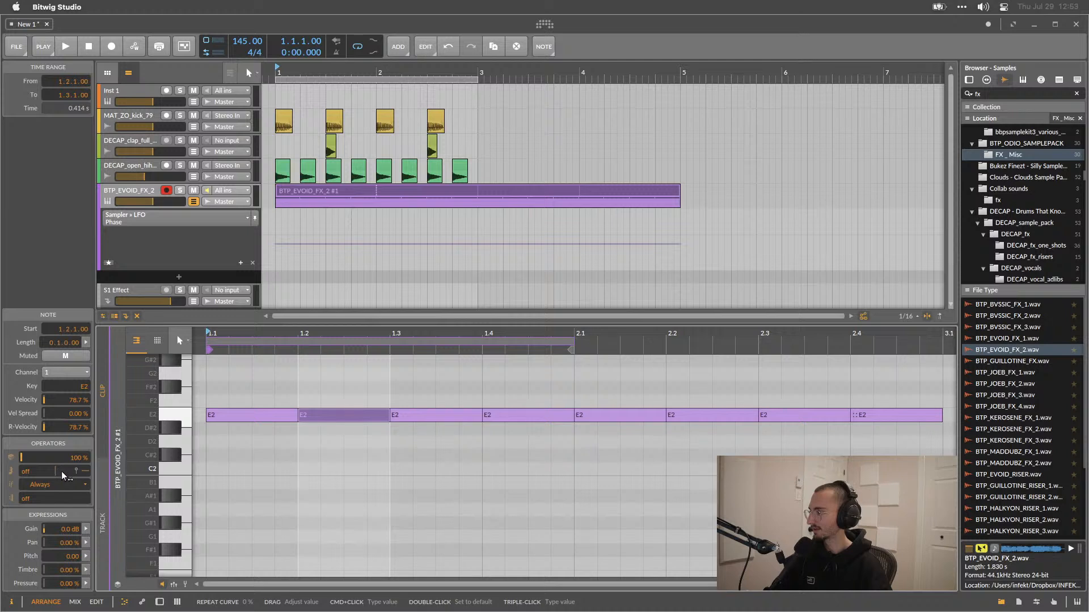
left_click_drag(24, 470, 24, 454)
key("space")
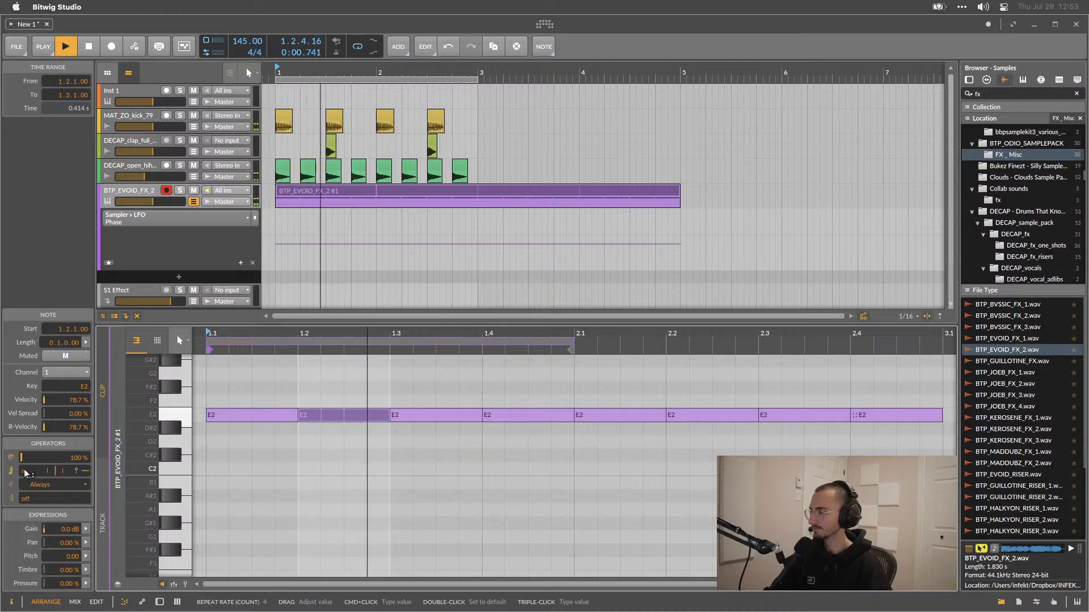
scroll(23, 472, "down", 1)
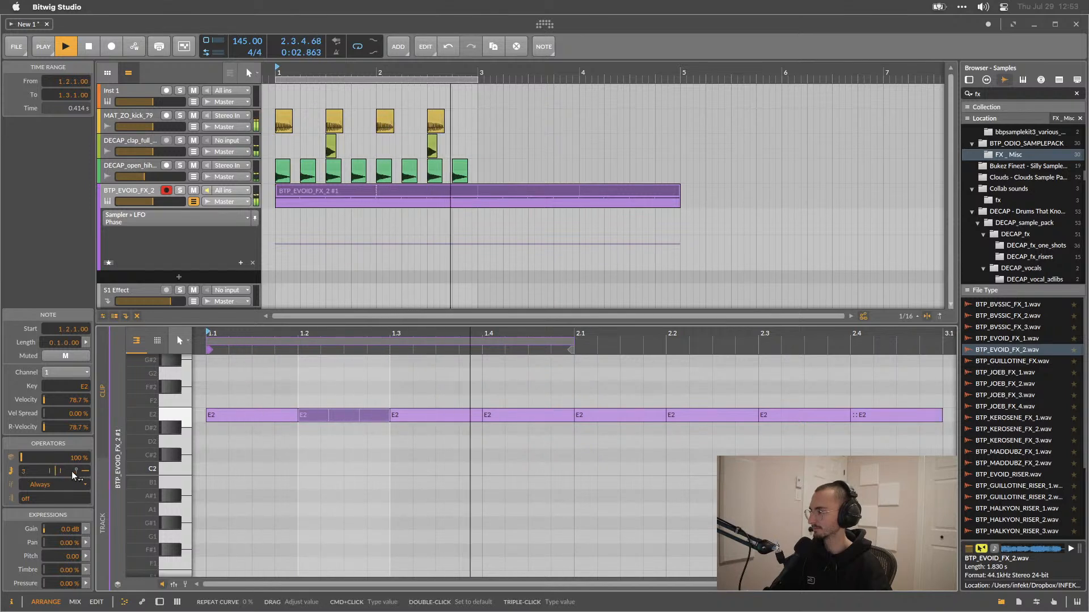
left_click_drag(85, 470, 59, 471)
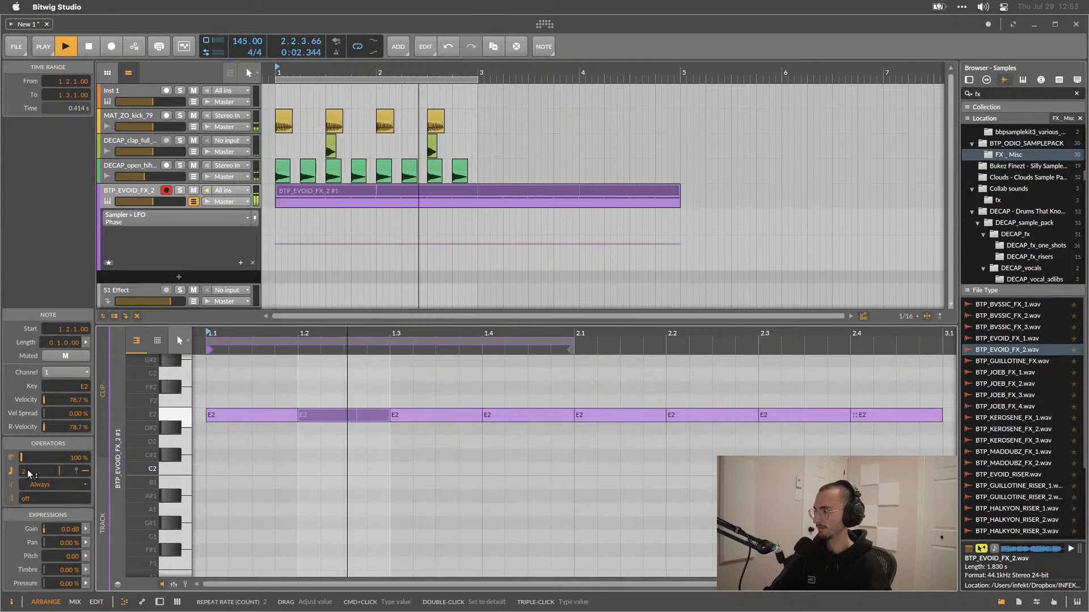
Select the third and fourth notes and give them 2 repeats with a repeat curve of about -33%.
left_click_drag(449, 370, 531, 455)
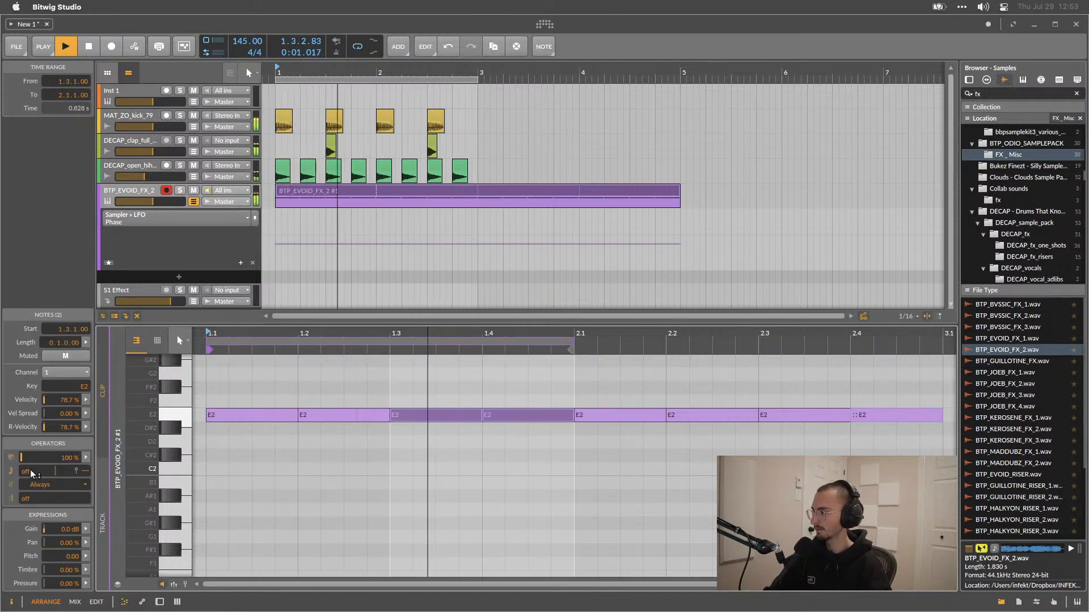
left_click_drag(32, 475, 29, 480)
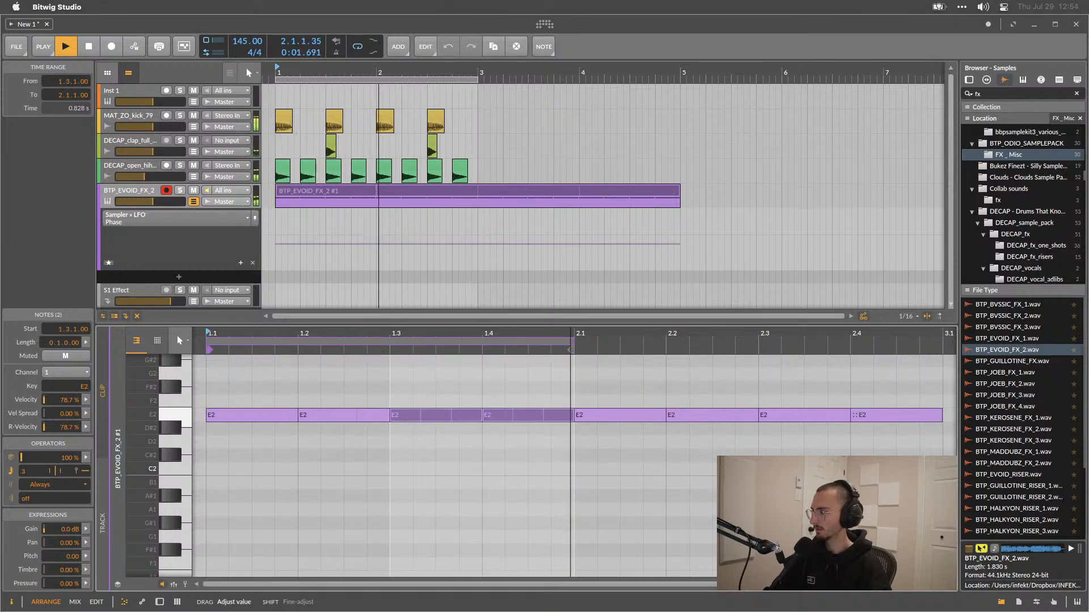
mouse_move(56, 471)
left_mouse_down()
mouse_move(24, 481)
mouse_move(24, 467)
mouse_move(49, 471)
left_mouse_up()
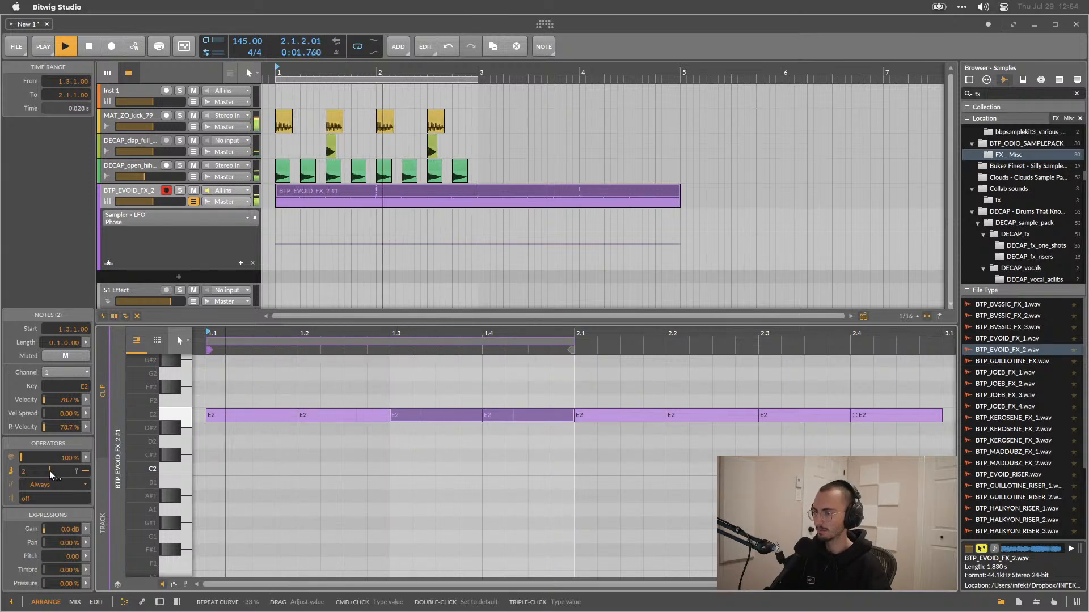
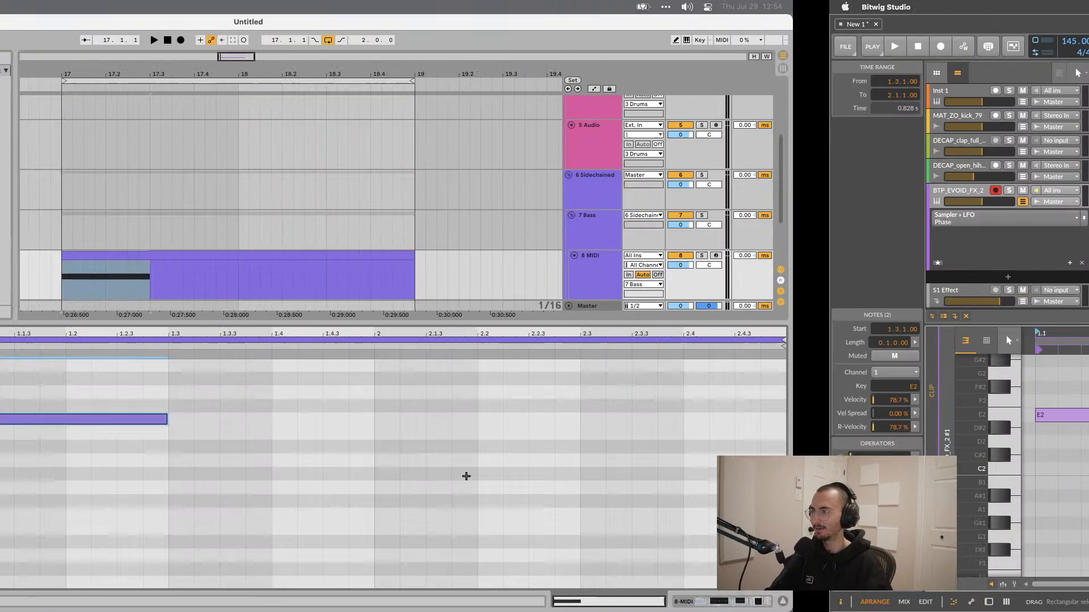
Switch to Ableton Live and examine the 8 MIDI clip's options for note repeats and follow actions.
key("Tab")
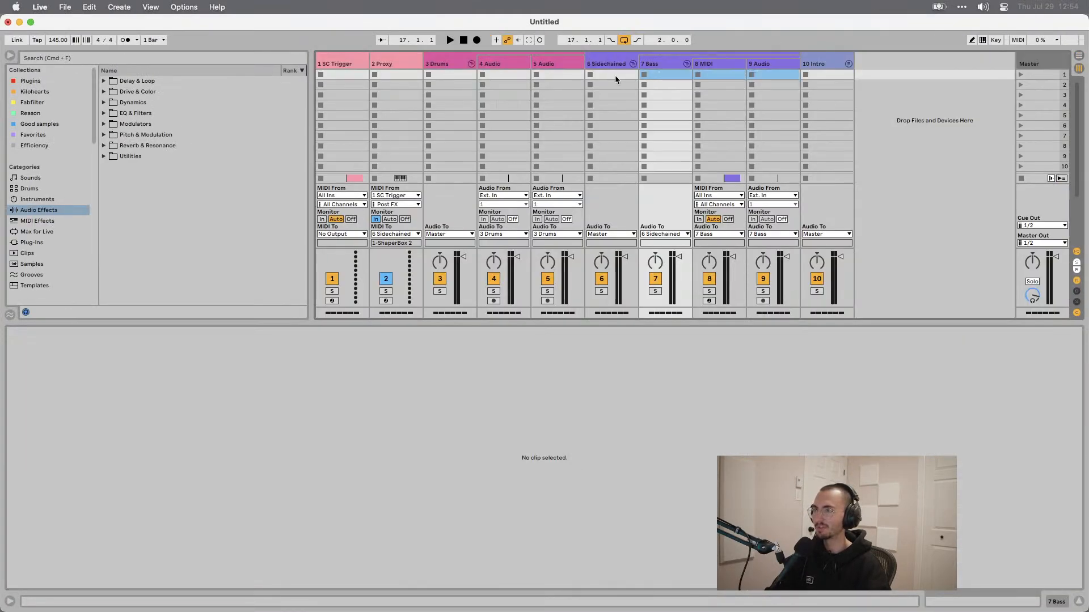
double_click(717, 74)
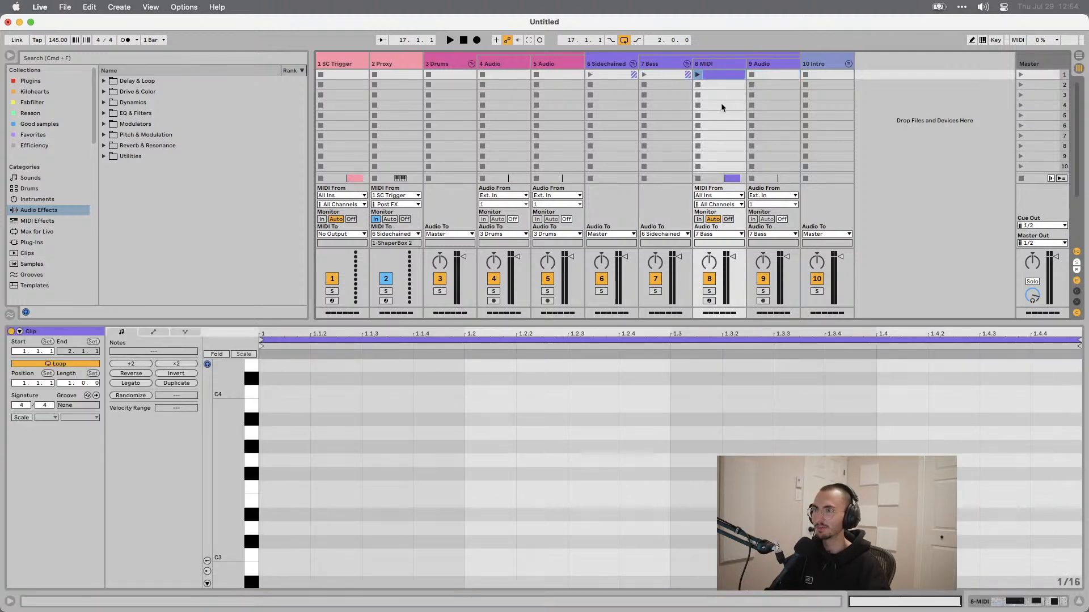
right_click(718, 79)
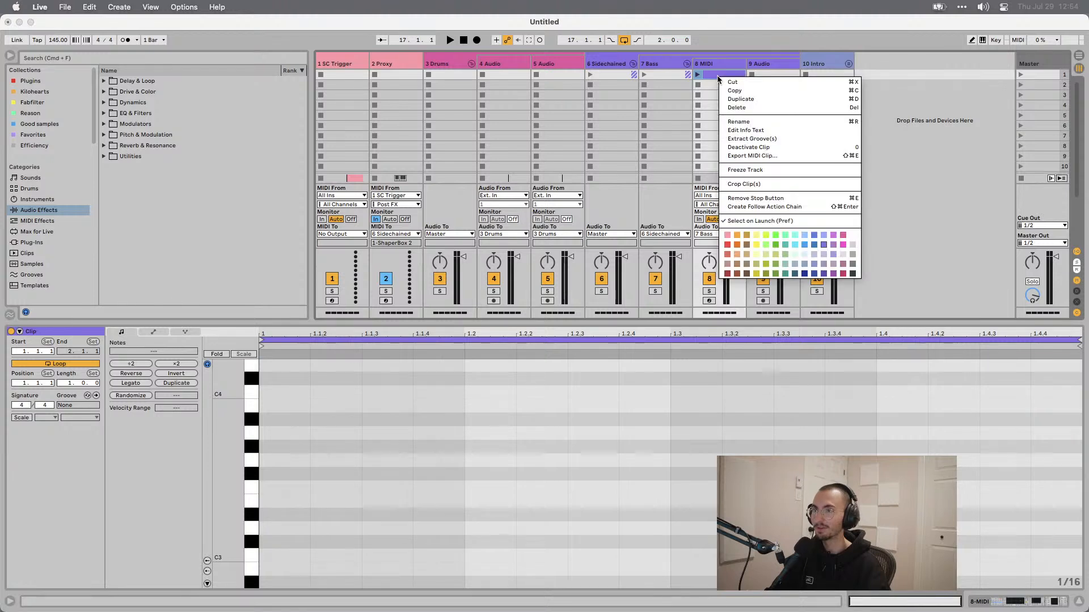
left_click(714, 76)
right_click(713, 76)
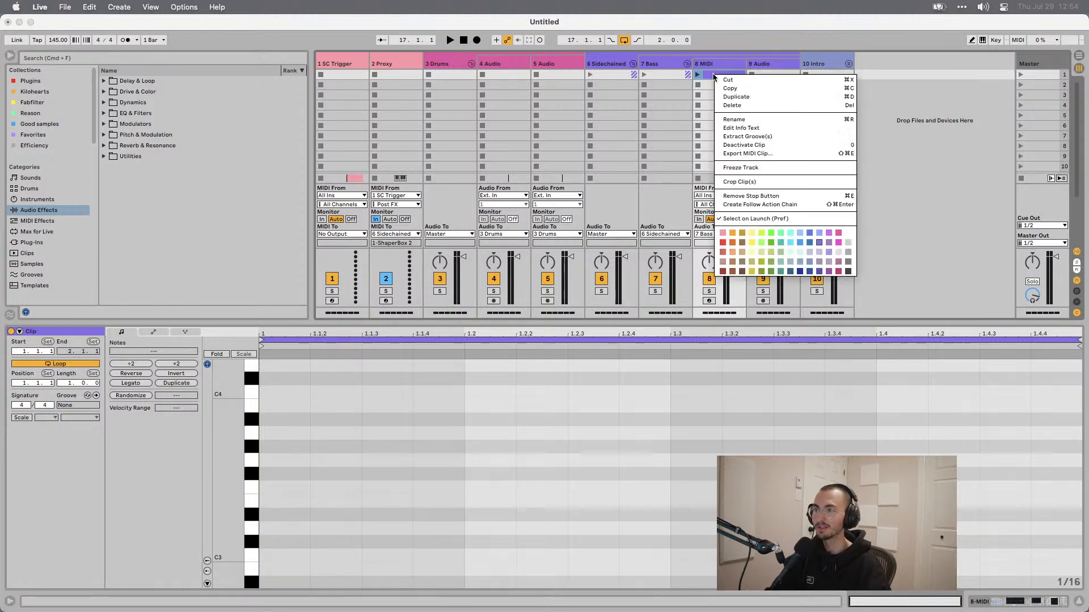
left_click(748, 205)
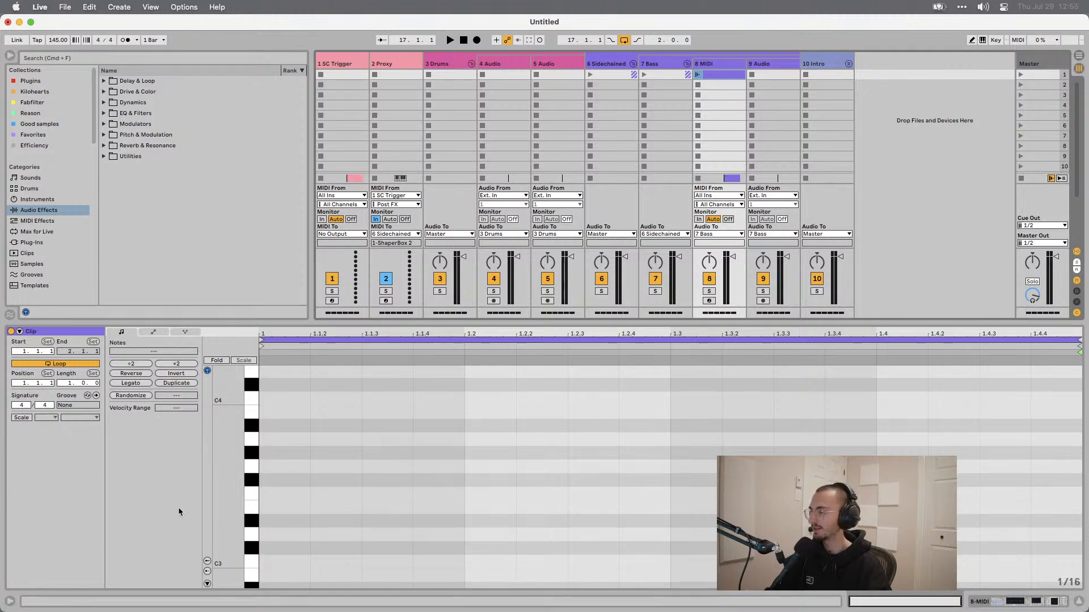
key("shift+Tab")
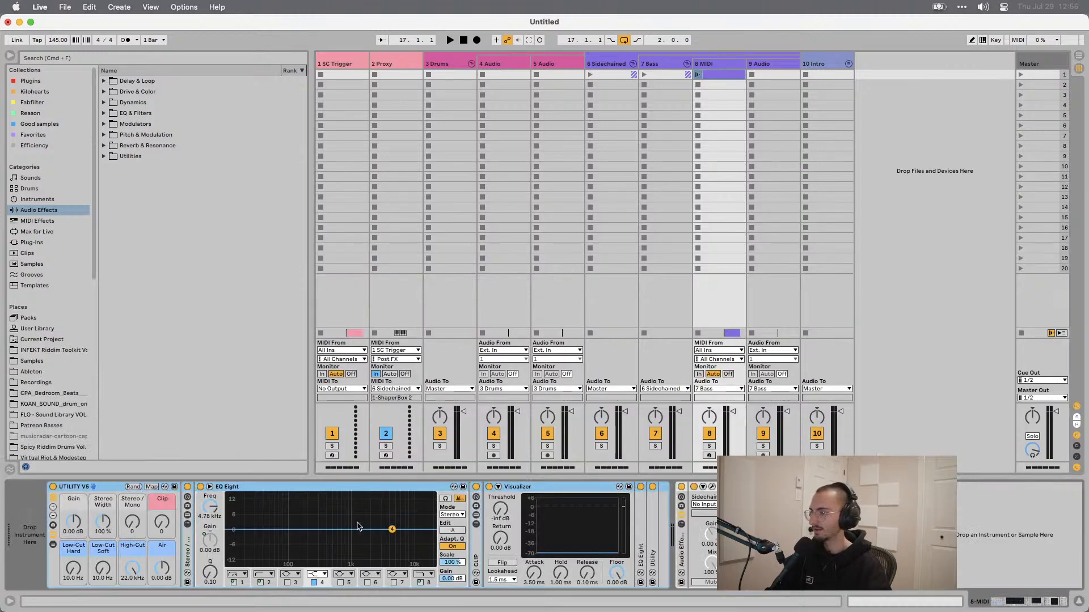
key("shift+Tab")
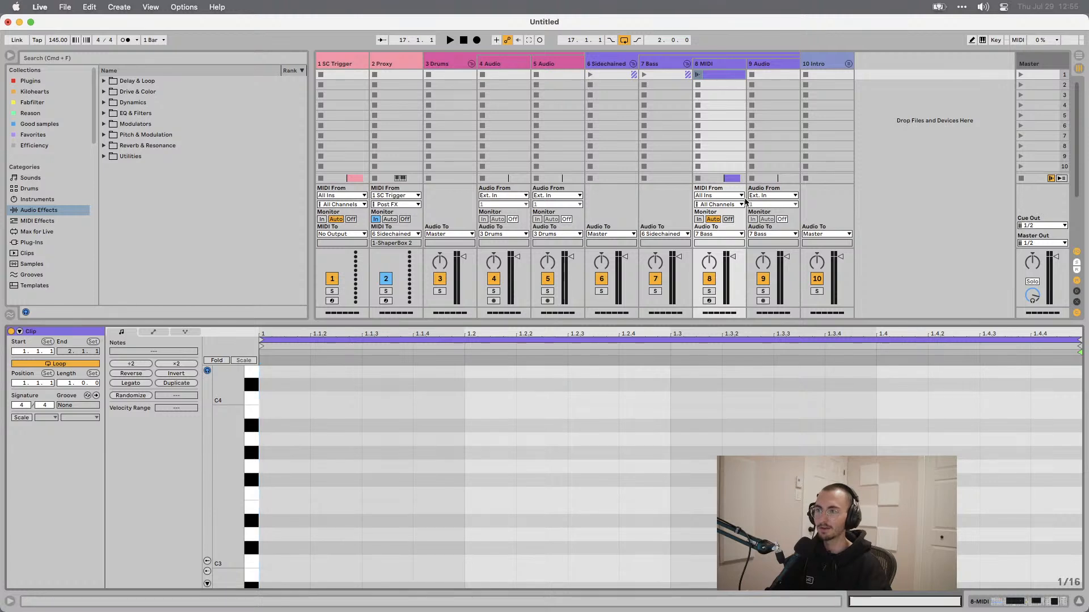
right_click(717, 80)
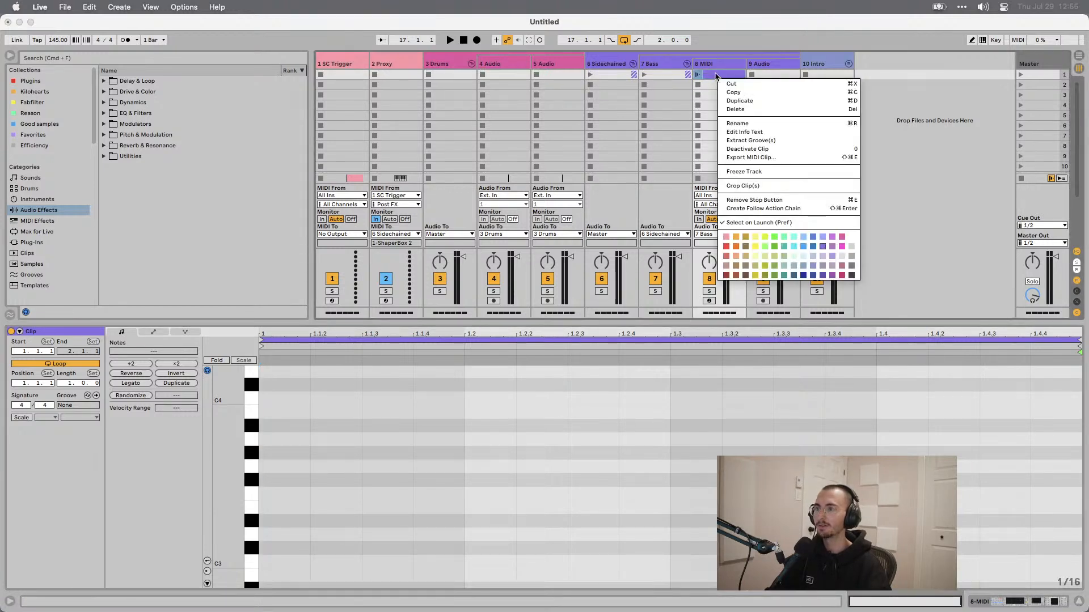
left_click(716, 76)
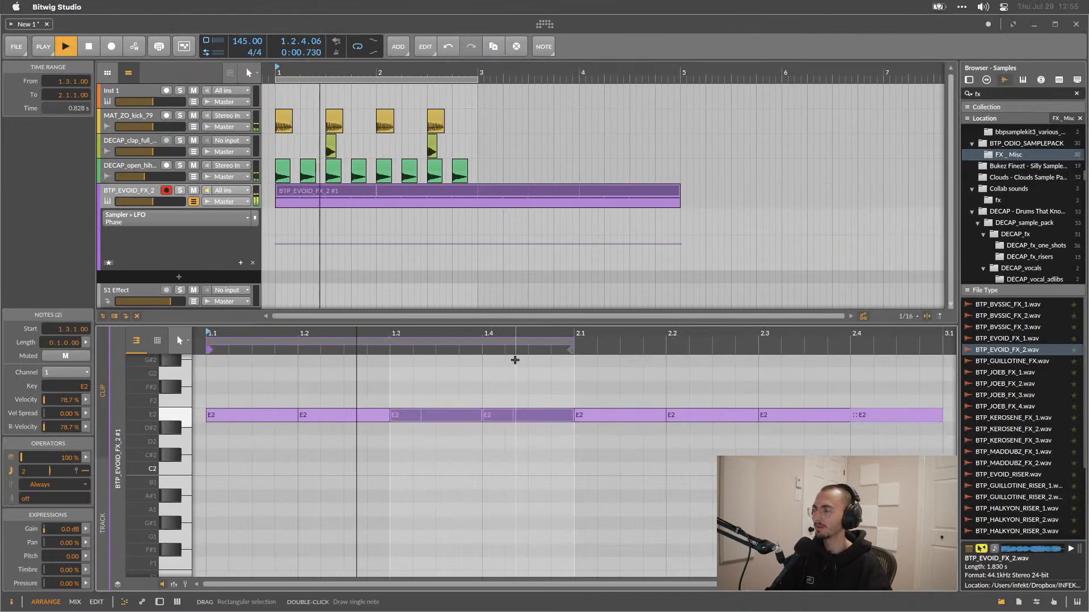
Back in Bitwig, insert a Comb audio effect after the Sampler on the FX track.
left_click(159, 602)
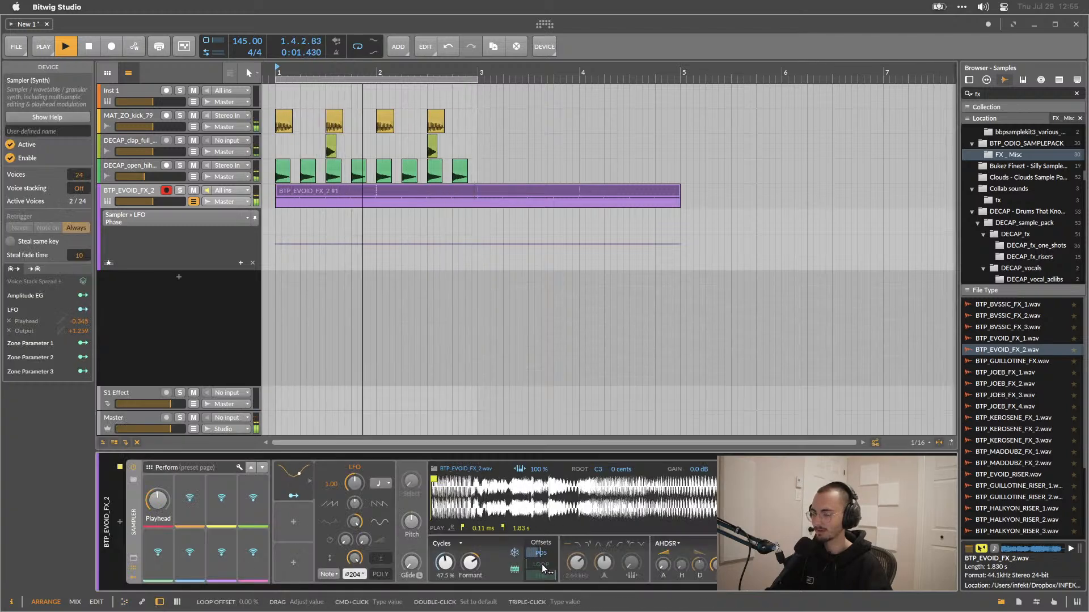
key("space")
left_click(801, 522)
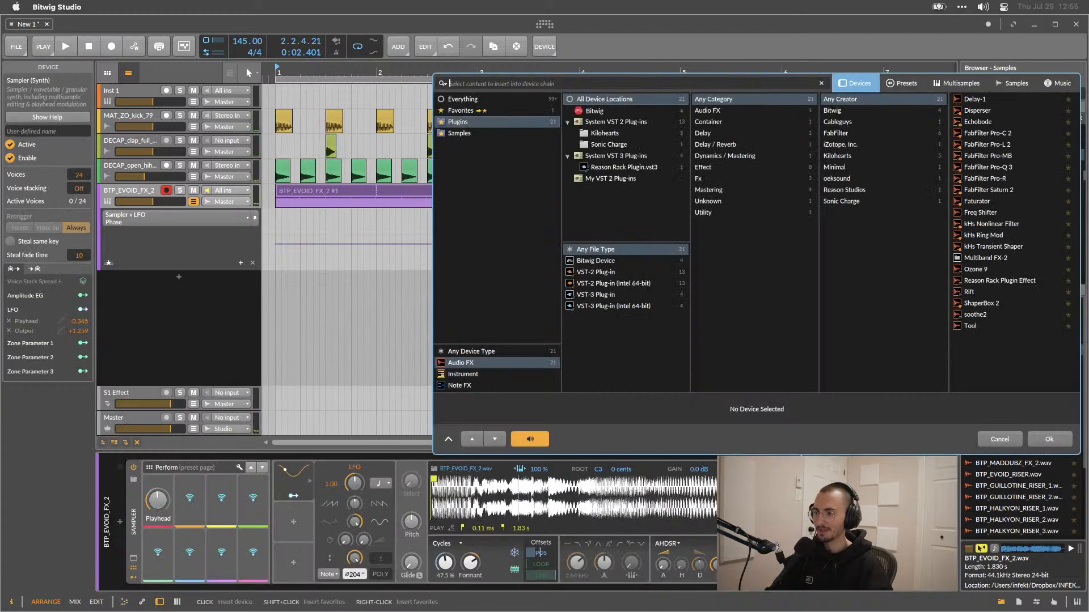
left_click(601, 260)
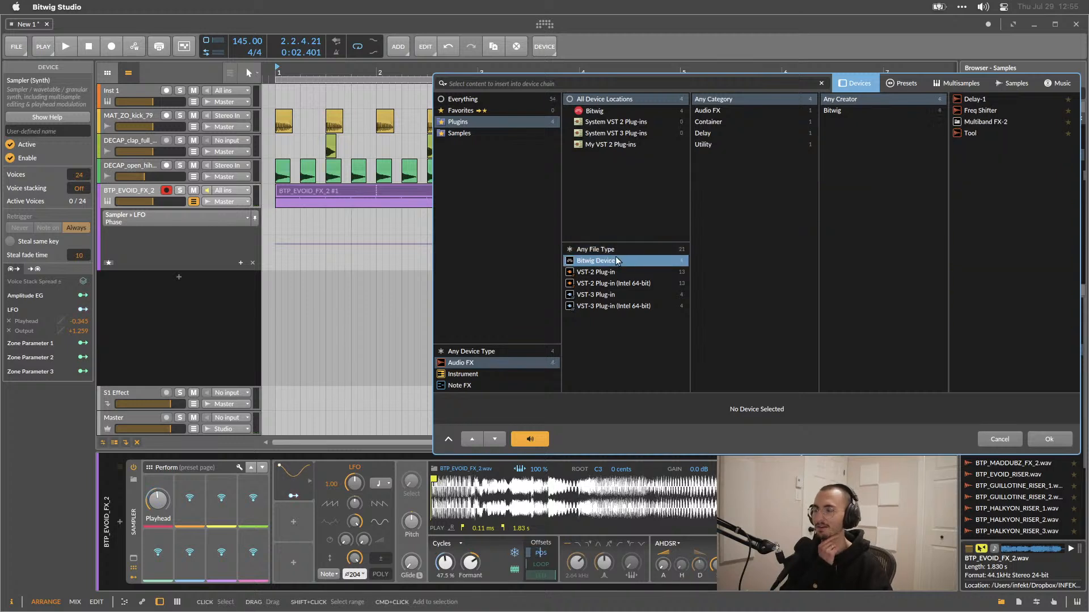
left_click(464, 100)
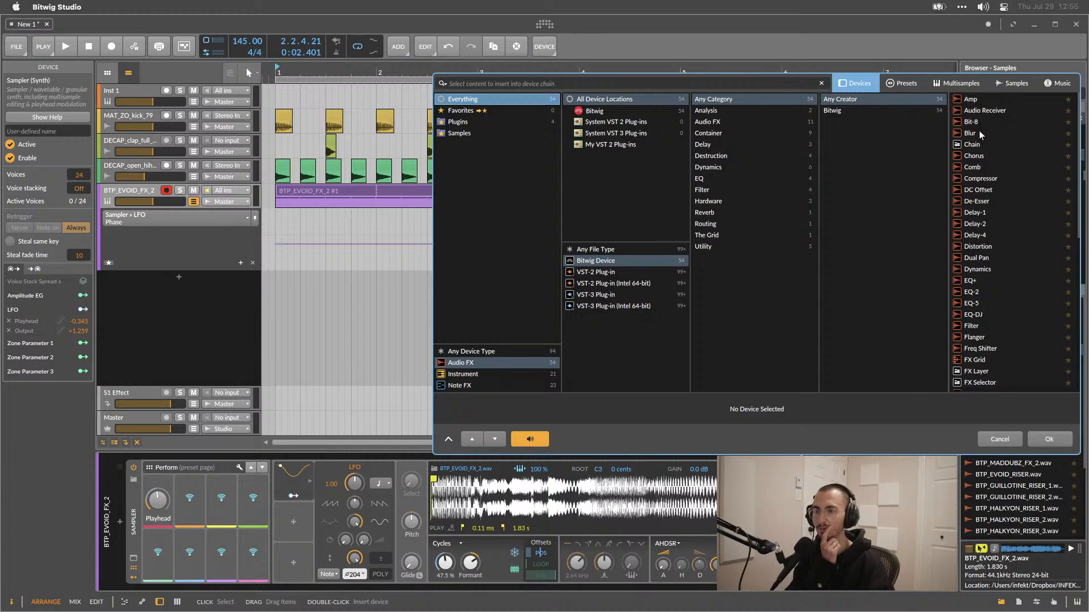
double_click(981, 164)
Set the Comb's feedback to about -83% and play the clip to listen.
key("space")
left_click_drag(867, 552, 907, 576)
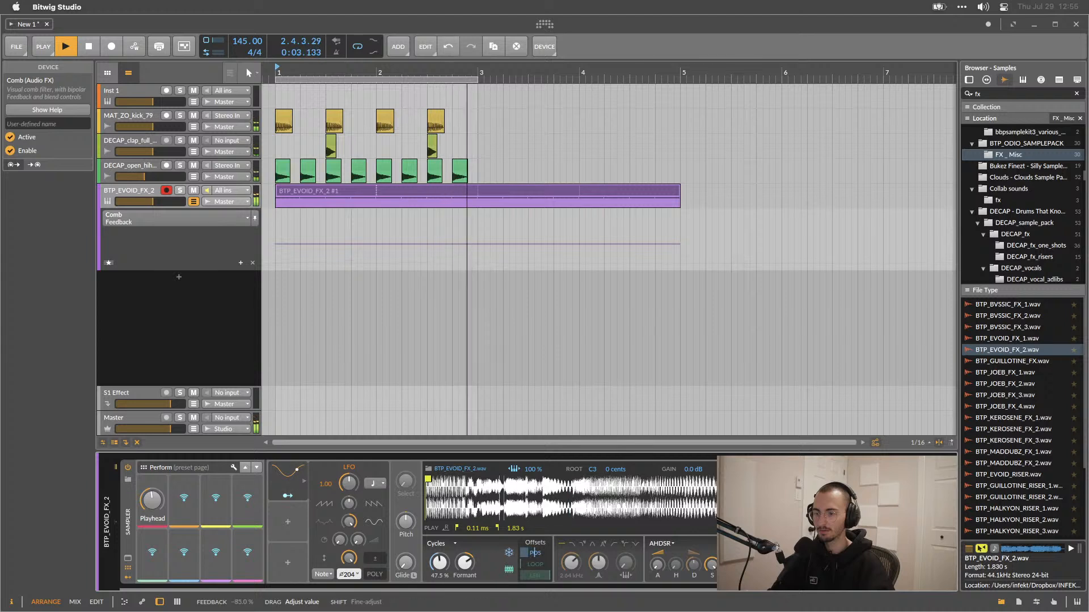
mouse_move(874, 553)
left_mouse_down()
mouse_move(873, 570)
mouse_move(907, 539)
mouse_move(873, 550)
mouse_move(874, 568)
left_mouse_up()
key("space")
left_click(288, 521)
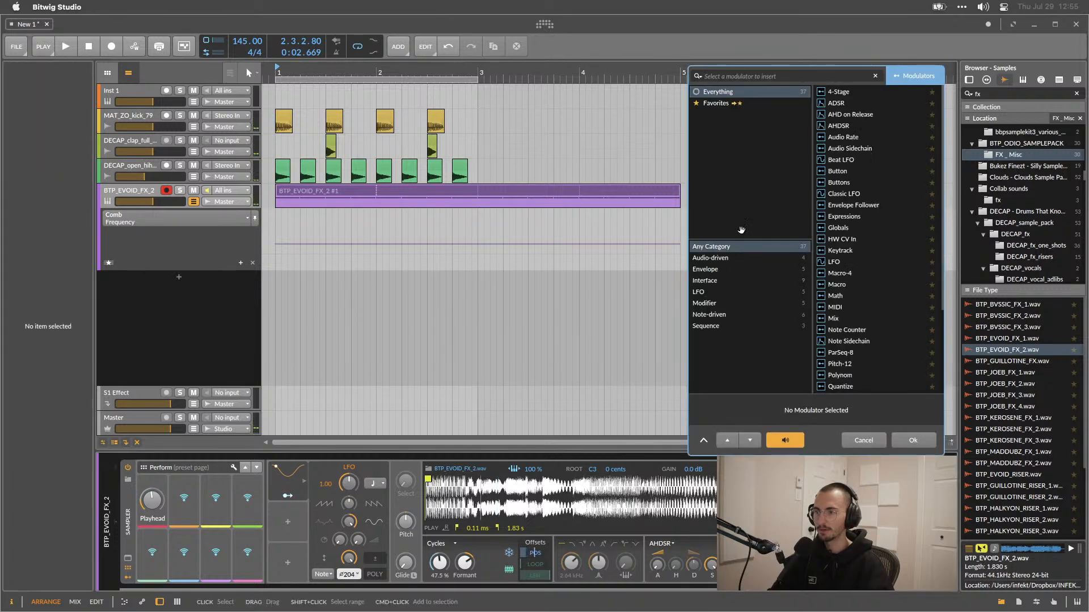
left_click(862, 440)
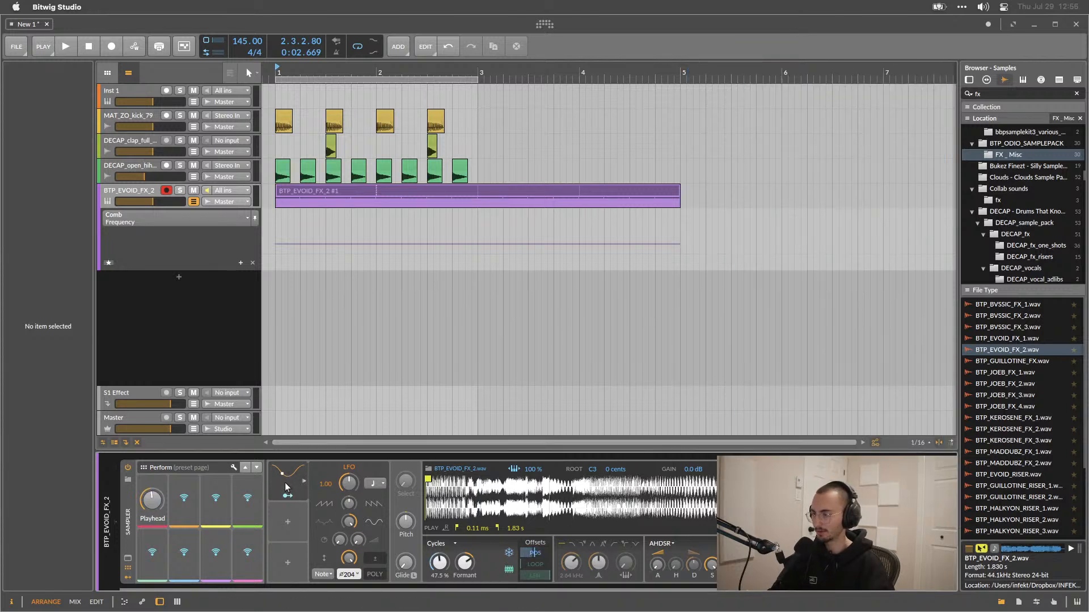
left_click(287, 497)
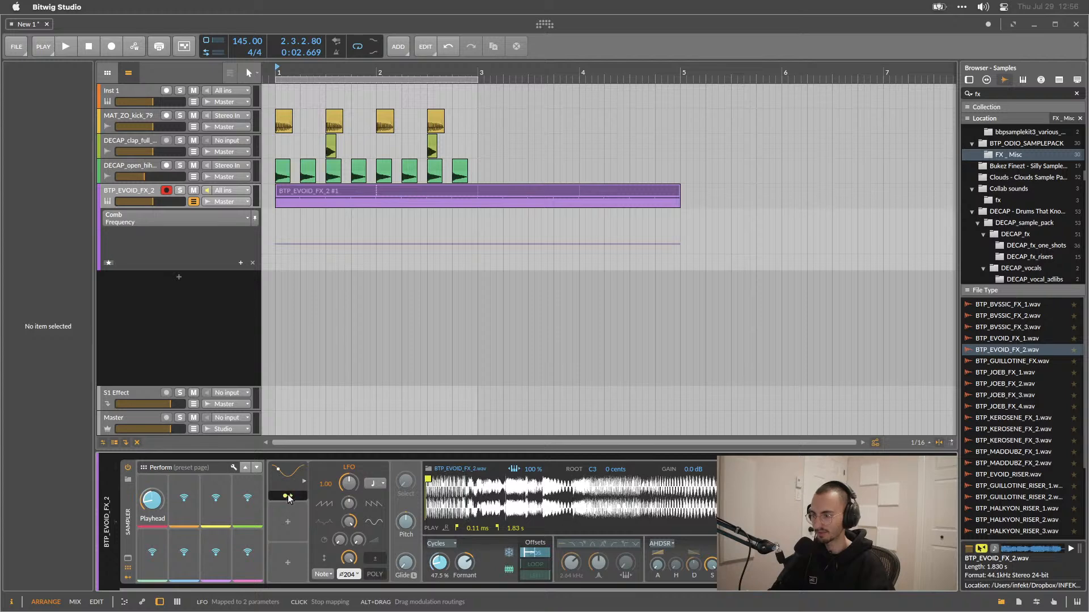
left_click(287, 497)
Group the Sampler and Comb devices into an Instrument Layer container.
left_click(124, 485)
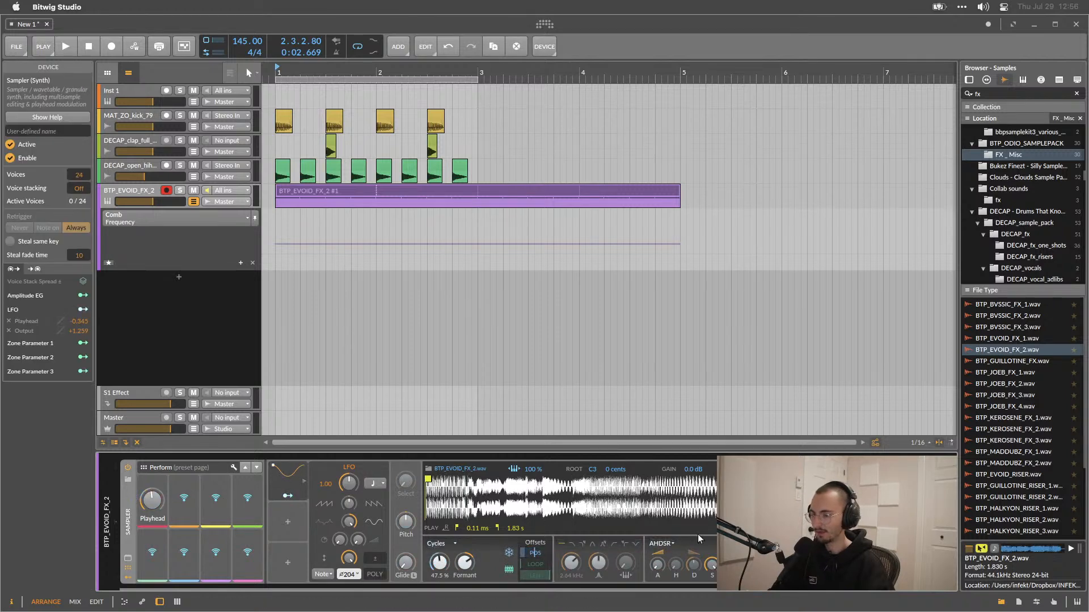
key("super+a")
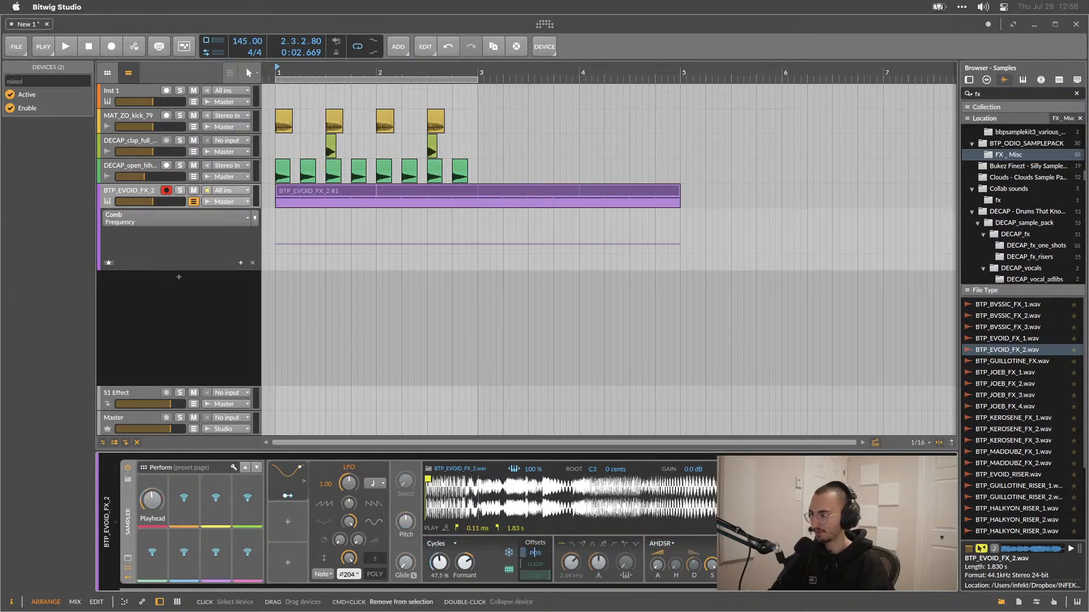
key("super+g")
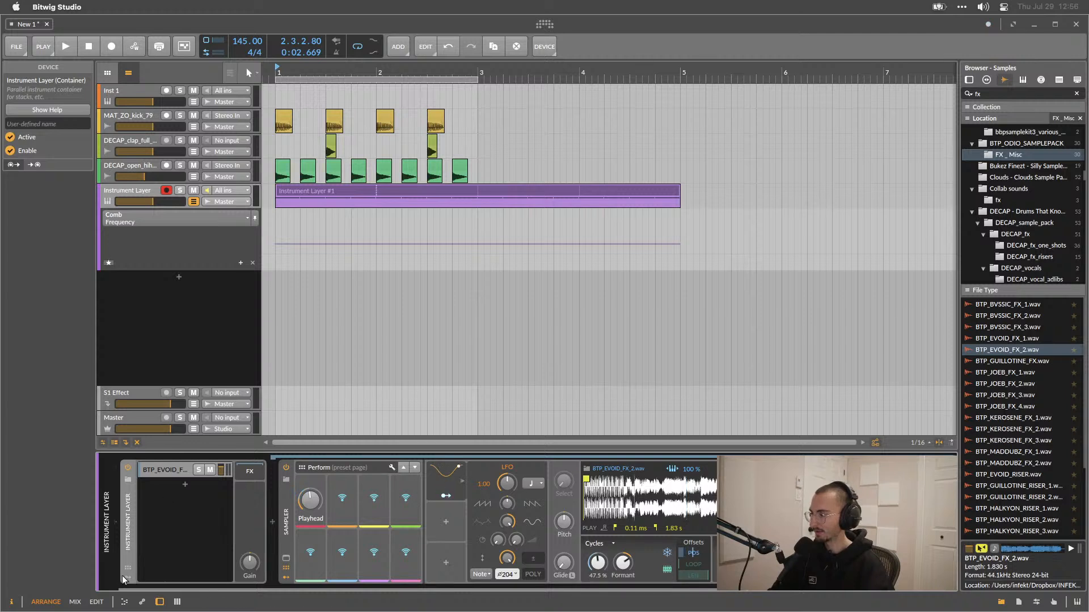
Move the LFO into the Instrument Layer and modulate the Comb's frequency by about +0.526, playing to listen.
left_click(125, 577)
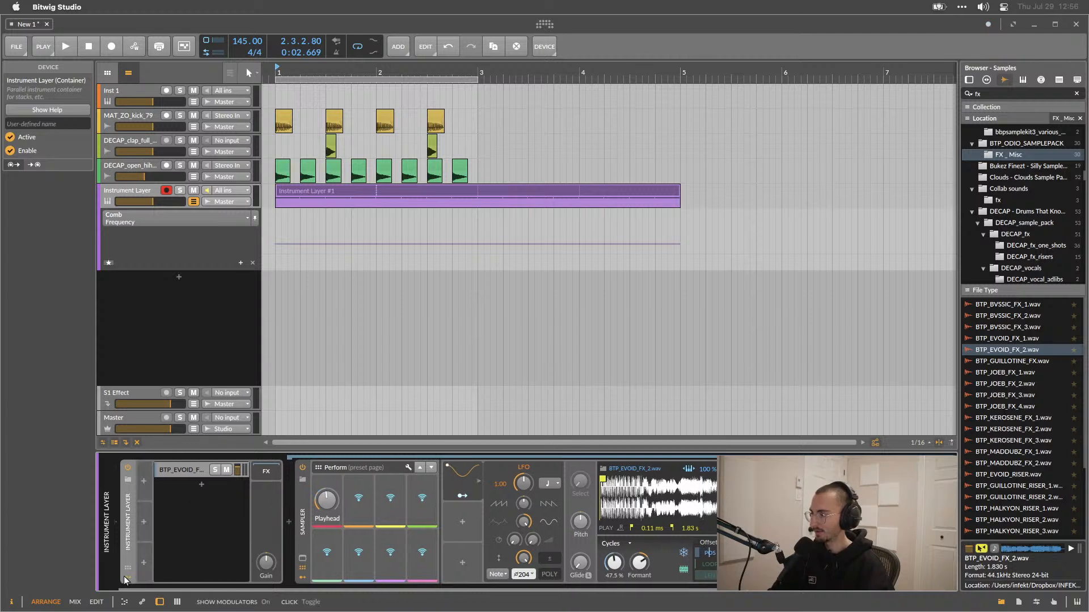
left_click(448, 482)
left_click_drag(120, 508, 158, 486)
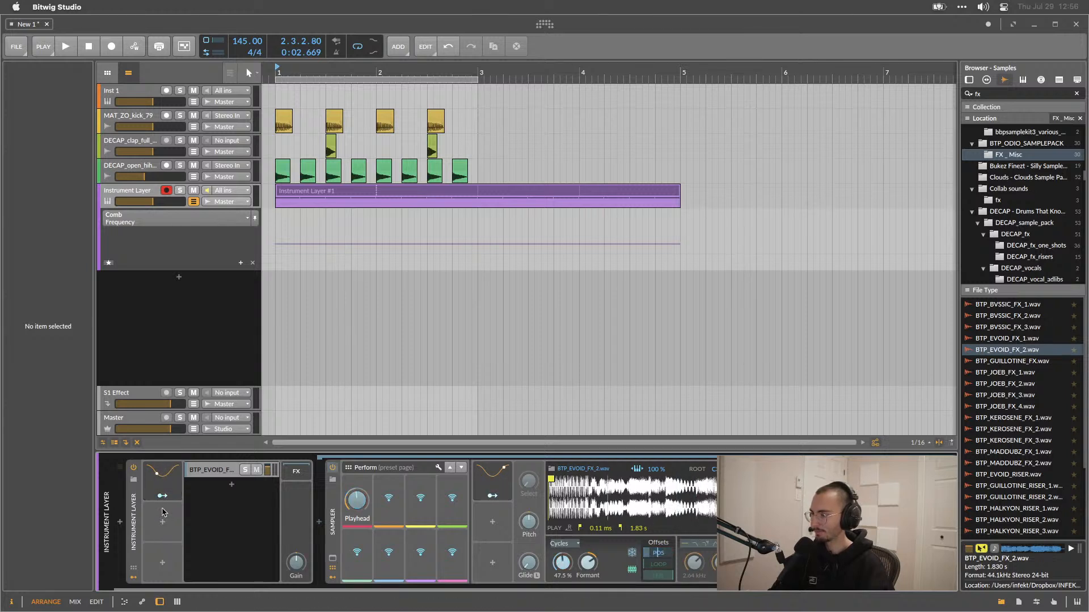
scroll(658, 553, "right", 3)
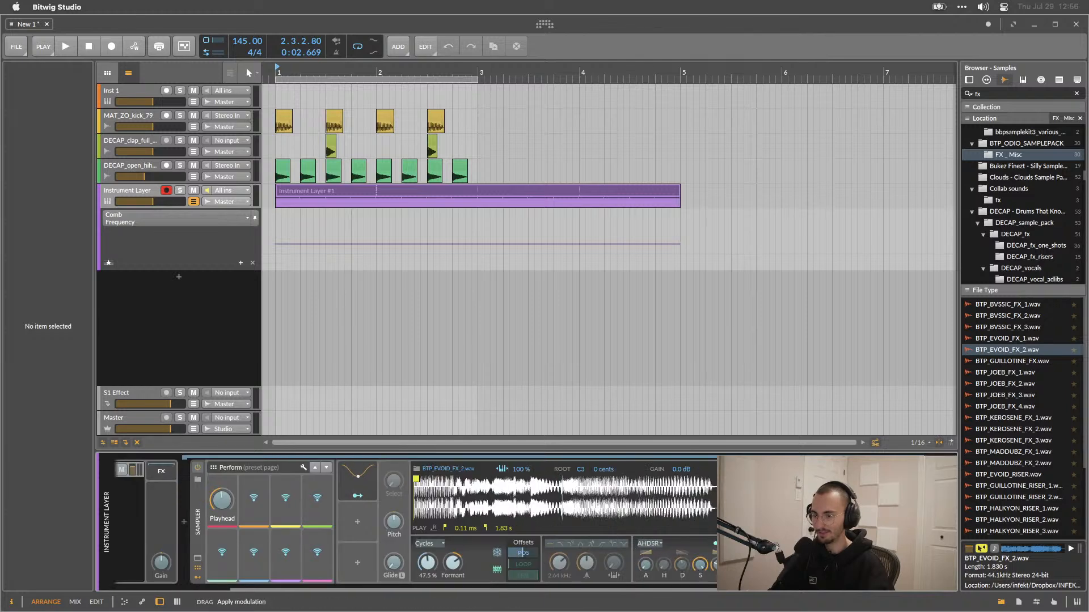
key("space")
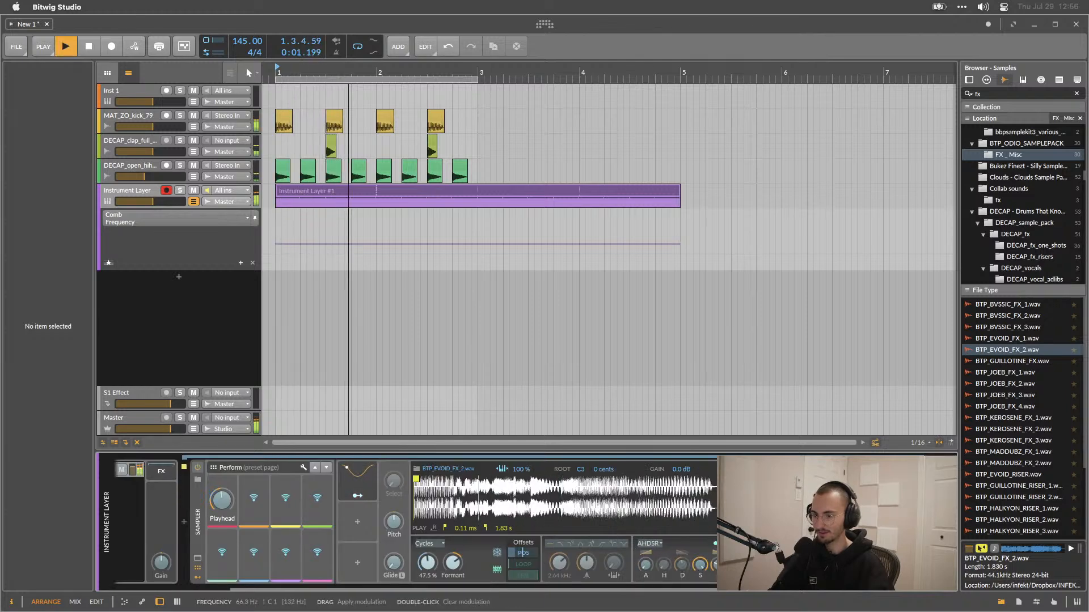
scroll(218, 487, "left", 3)
left_click(157, 482)
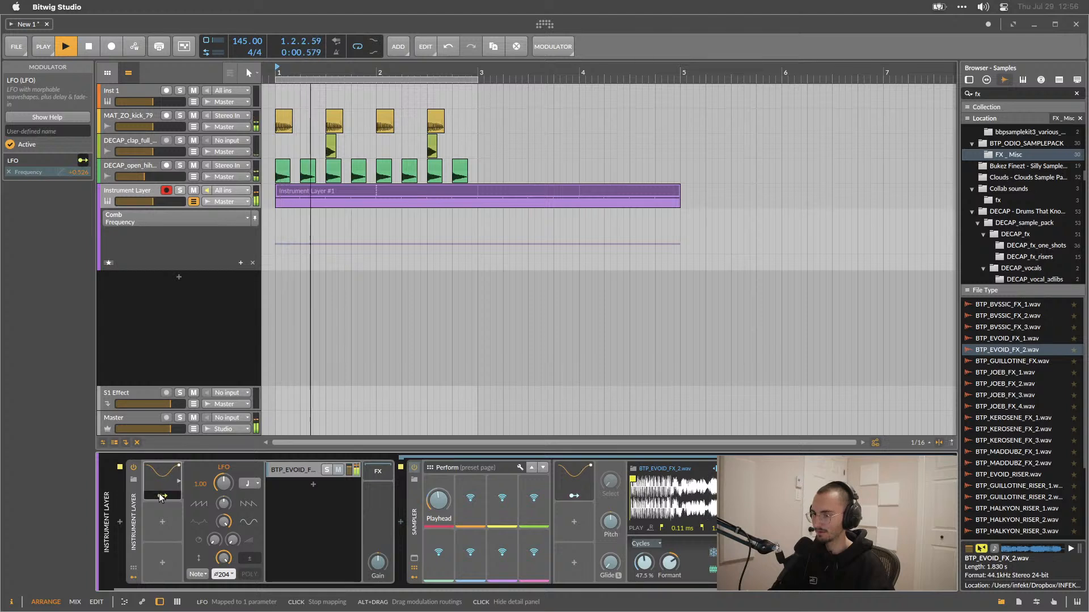
Lower the layer LFO's rate to about 0.32, then reset it to its default.
key("space")
left_click(161, 497)
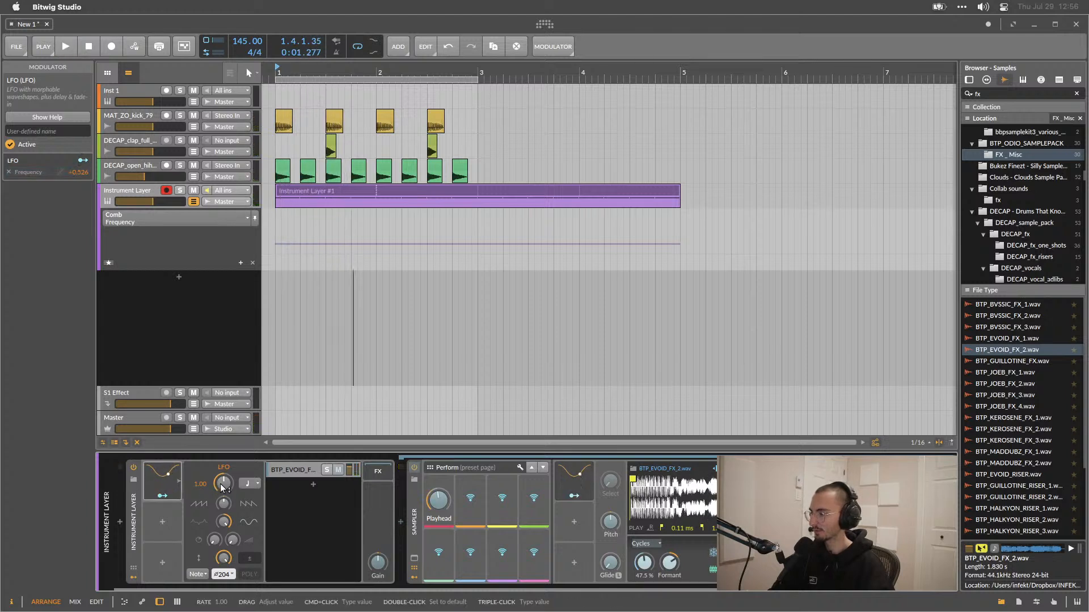
key("space")
mouse_move(222, 483)
left_mouse_down()
mouse_move(222, 454)
mouse_move(222, 496)
left_mouse_up()
left_click(247, 218)
left_click(277, 281)
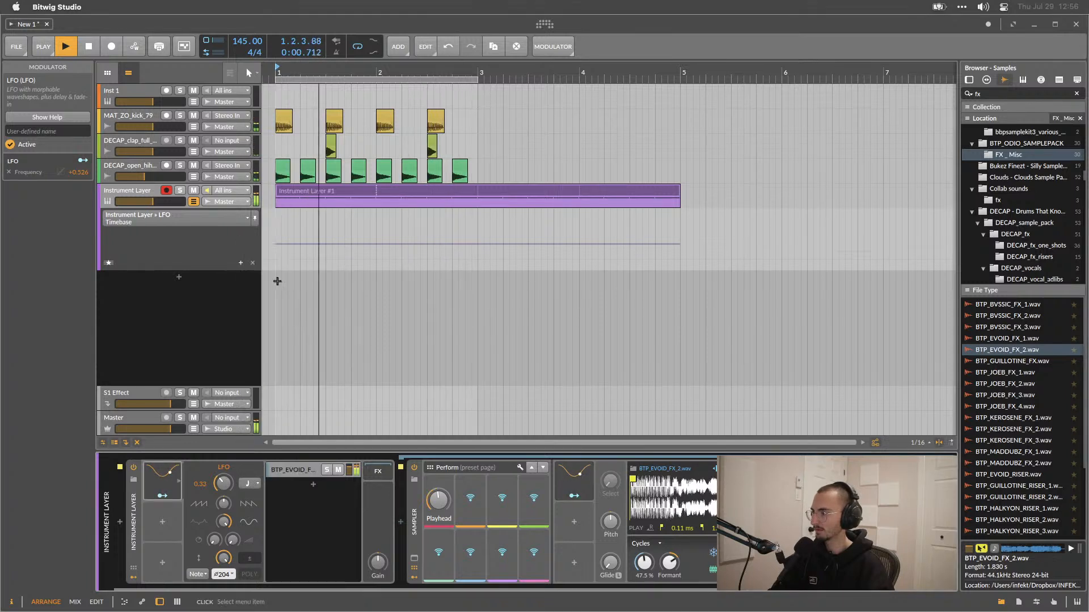
double_click(226, 480)
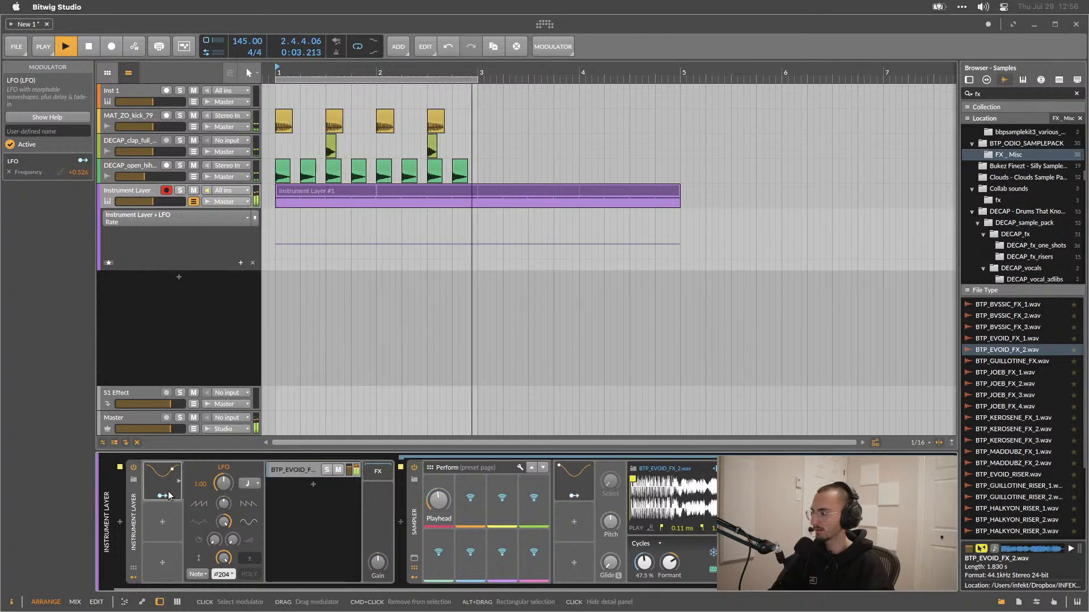
Set the Comb's feedback to about -77% and play to listen.
scroll(308, 521, "right", 5)
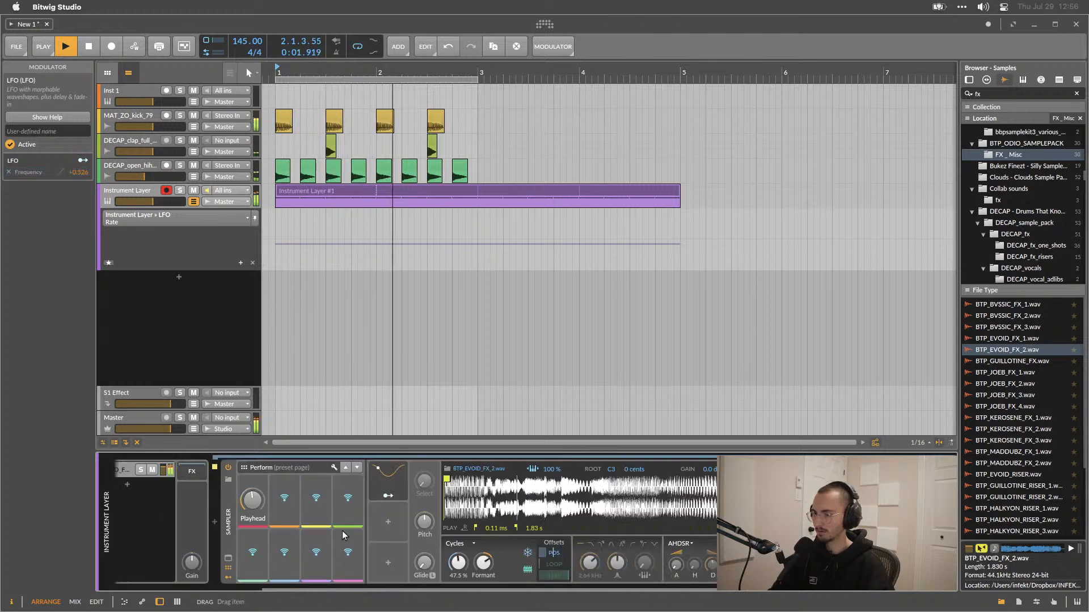
left_click(834, 495)
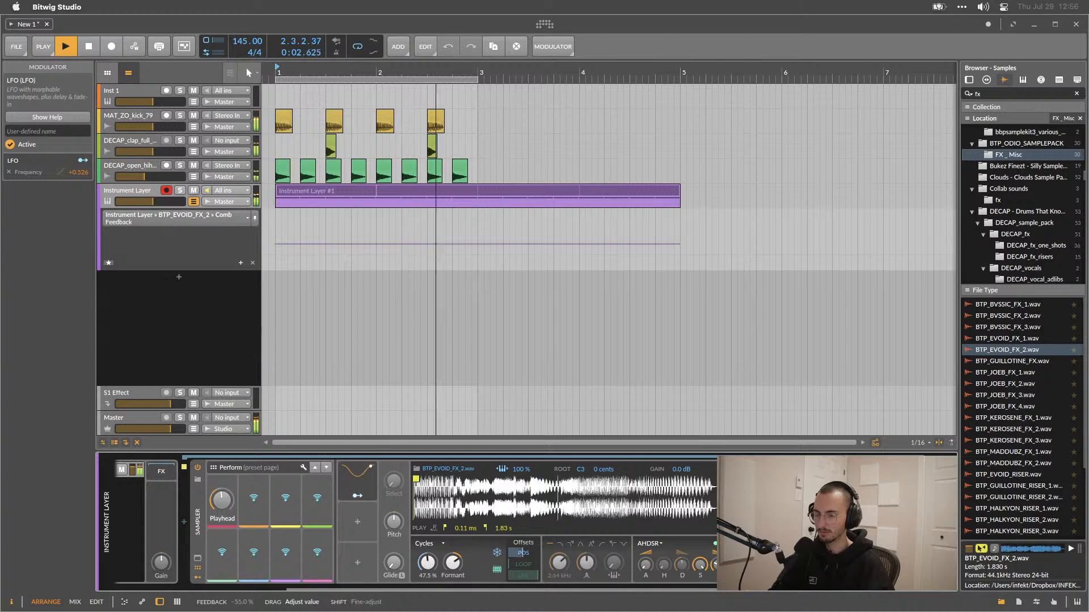
left_click_drag(834, 522, 834, 544)
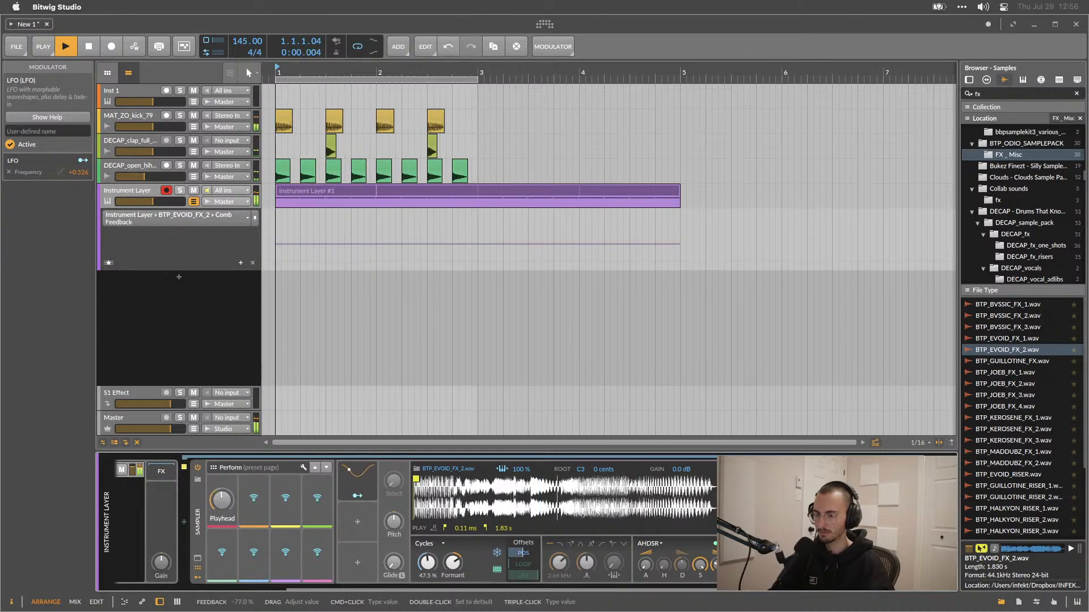
scroll(533, 521, "left", 5)
key("space")
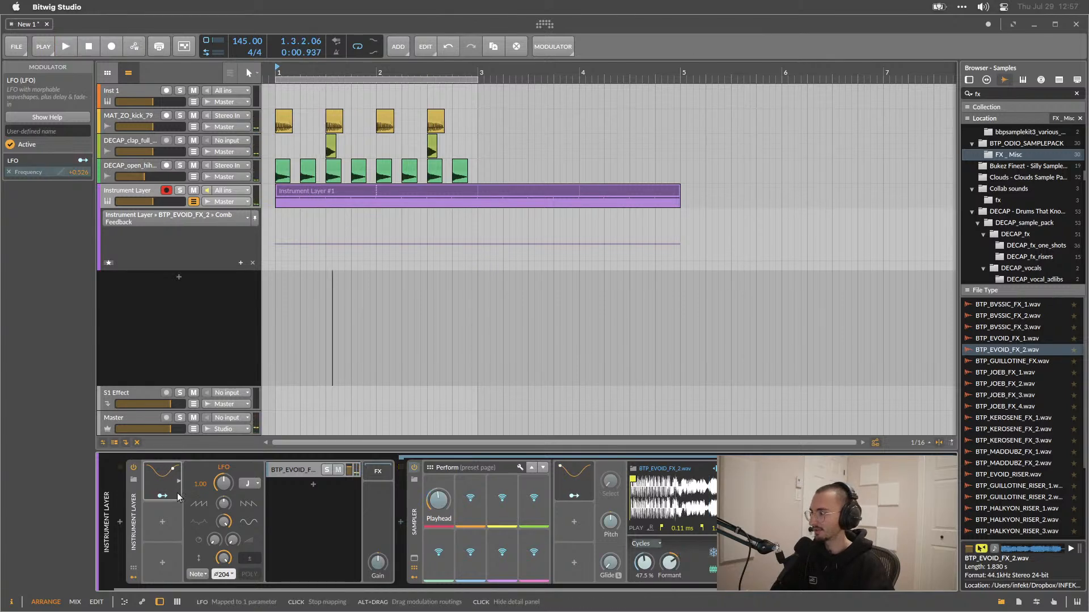
Delete the LFO modulator from the Instrument Layer.
left_click(162, 487)
left_click(161, 480)
key("Delete")
Add an ADSR envelope modulator to the Instrument Layer from the Envelope category.
left_click(152, 481)
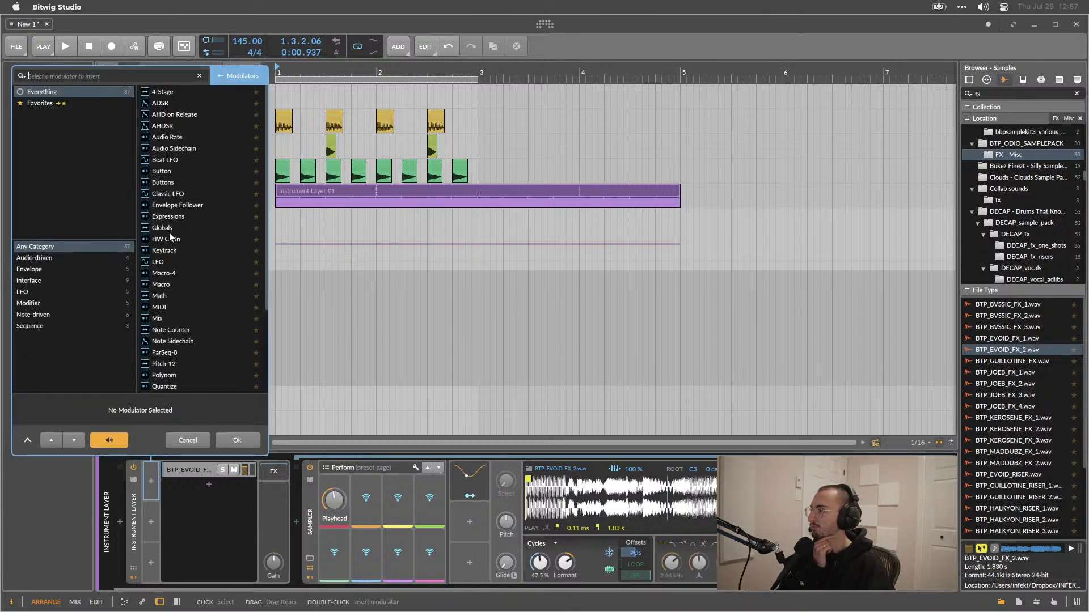
scroll(169, 232, "down", 1)
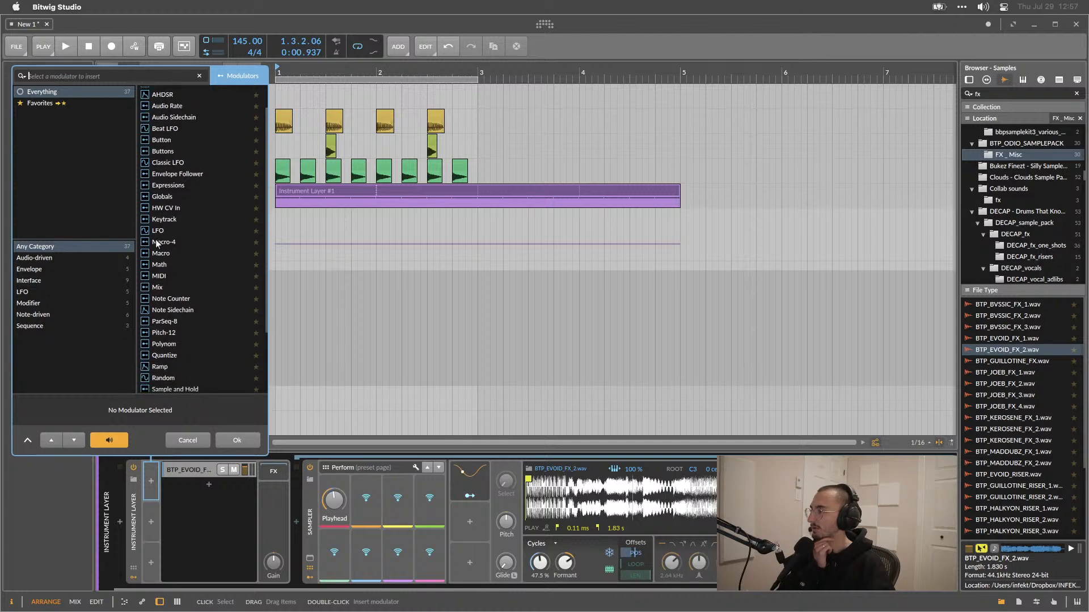
left_click(30, 269)
double_click(185, 93)
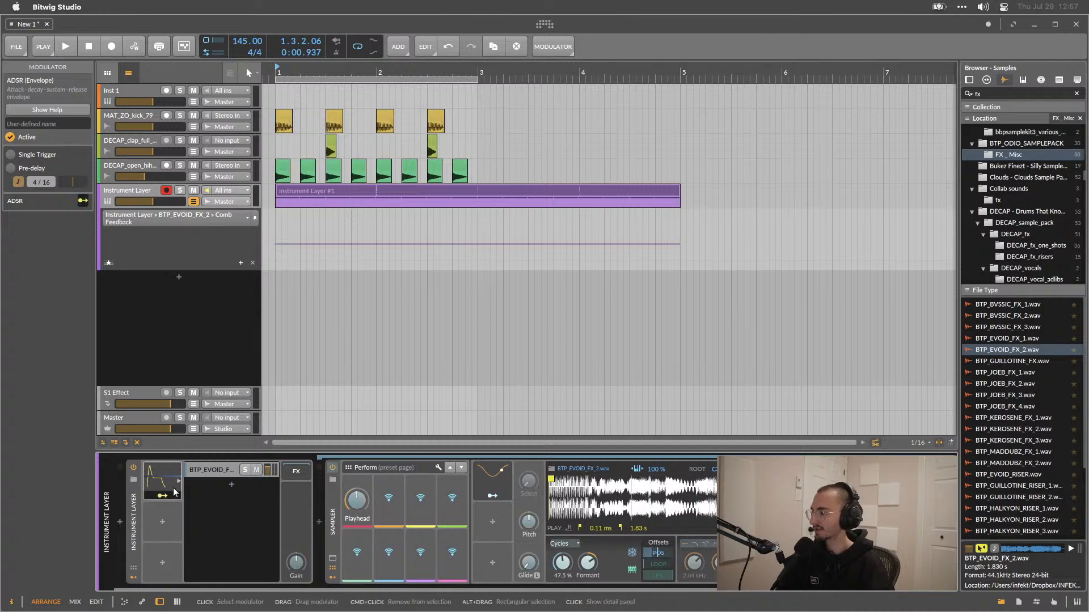
Replace the Instrument Layer's ADSR modulator with a Ramp modulator.
key("Delete")
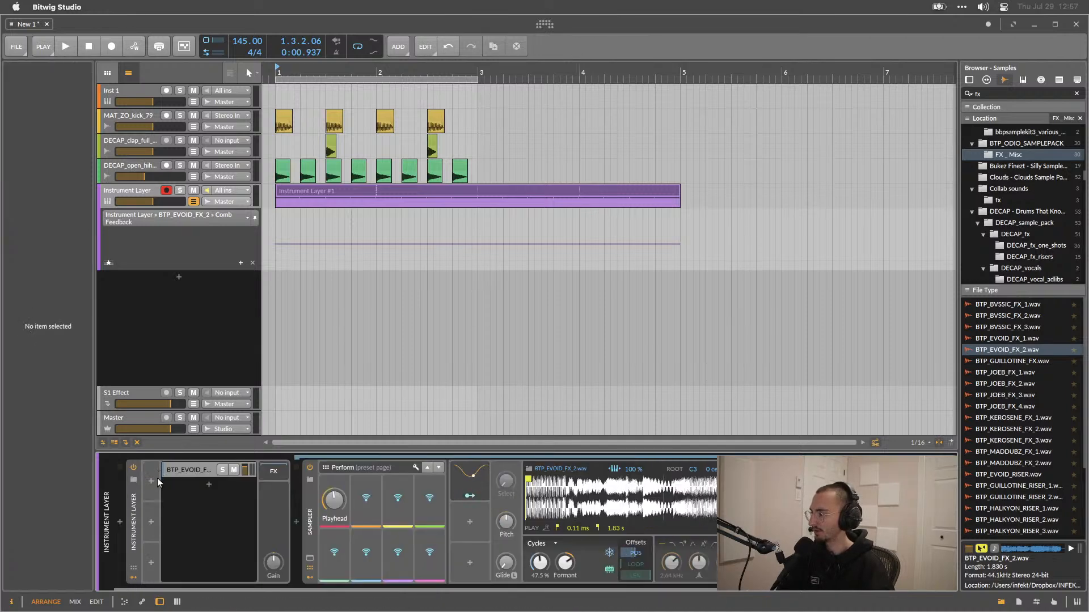
left_click(152, 479)
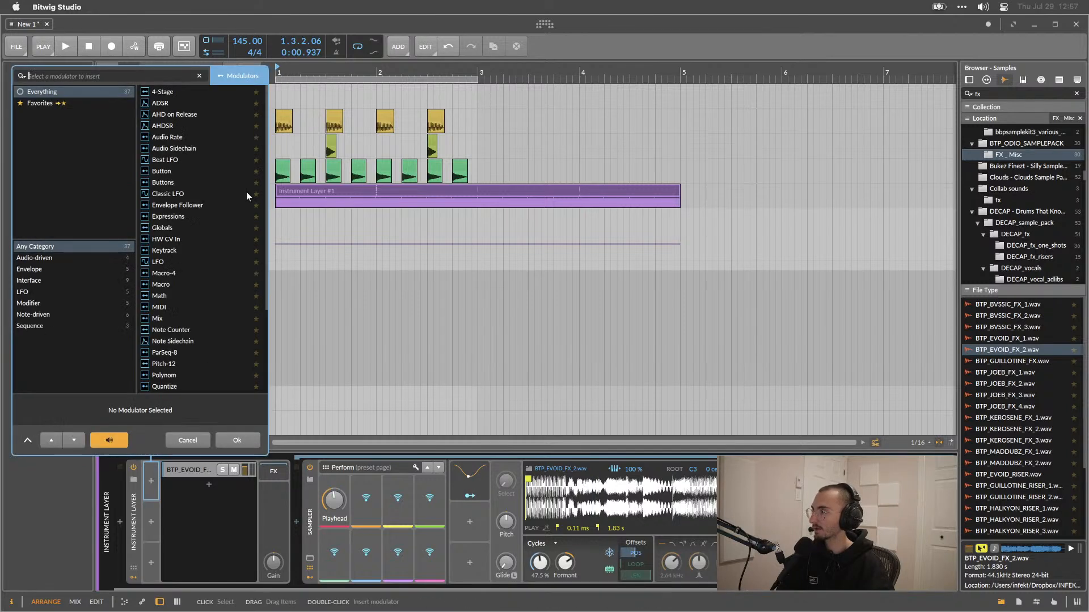
scroll(177, 212, "down", 5)
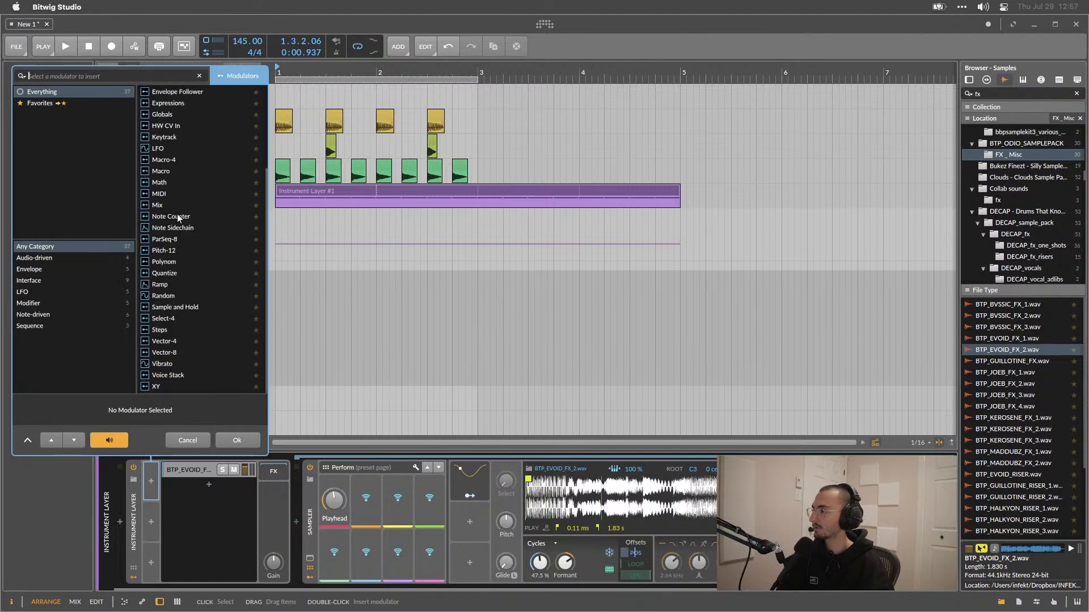
double_click(172, 285)
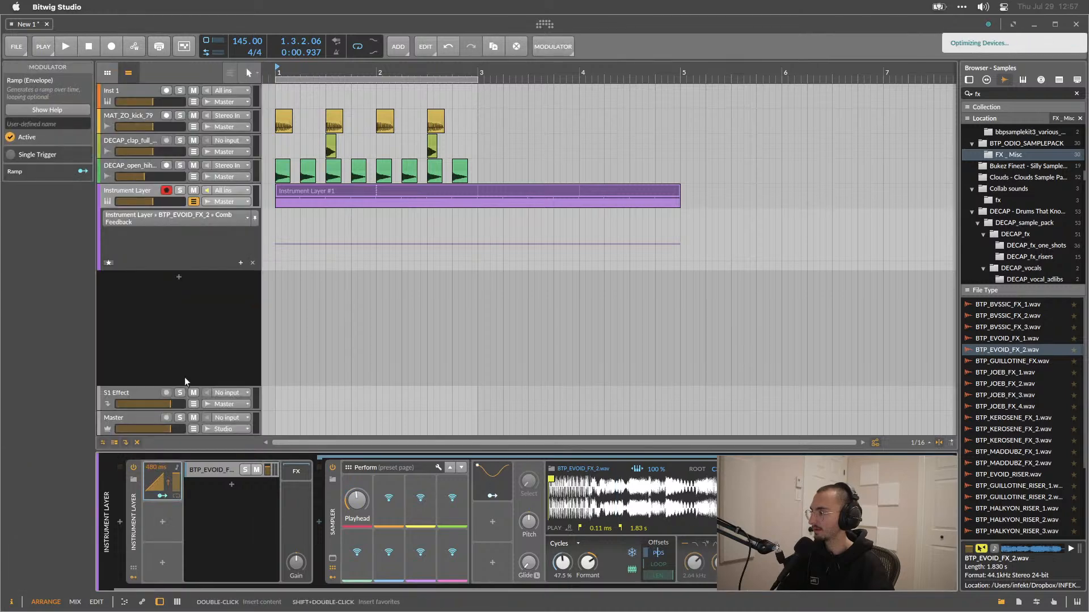
Assign the Ramp to modulate the Comb's frequency by about +0.71 and start playback.
scroll(230, 519, "right", 3)
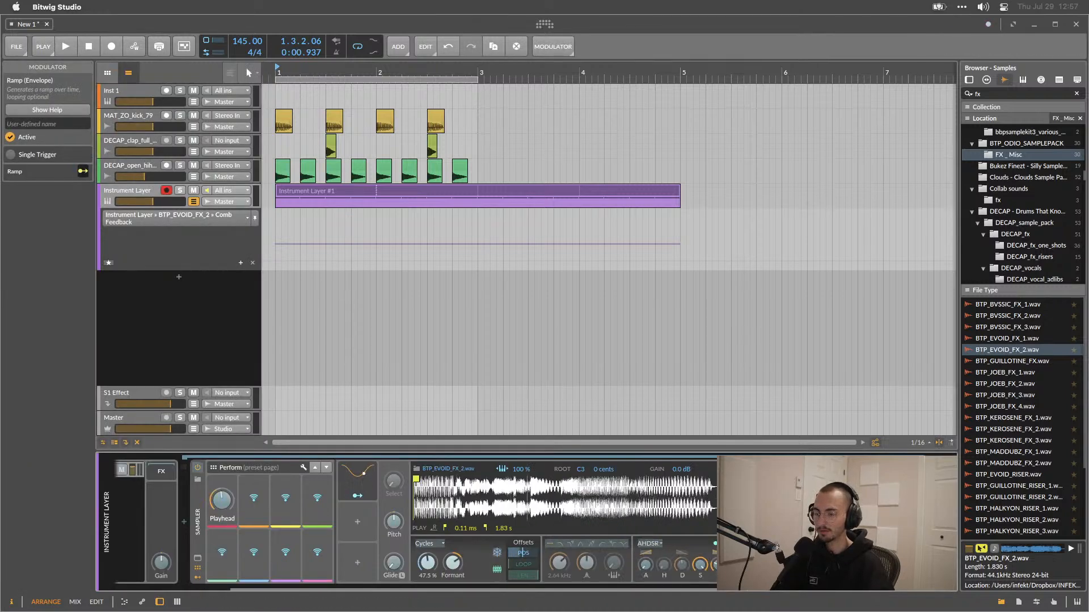
left_click_drag(817, 505, 816, 468)
key("space")
Set the Ramp's curve to about -31%.
scroll(835, 559, "left", 3)
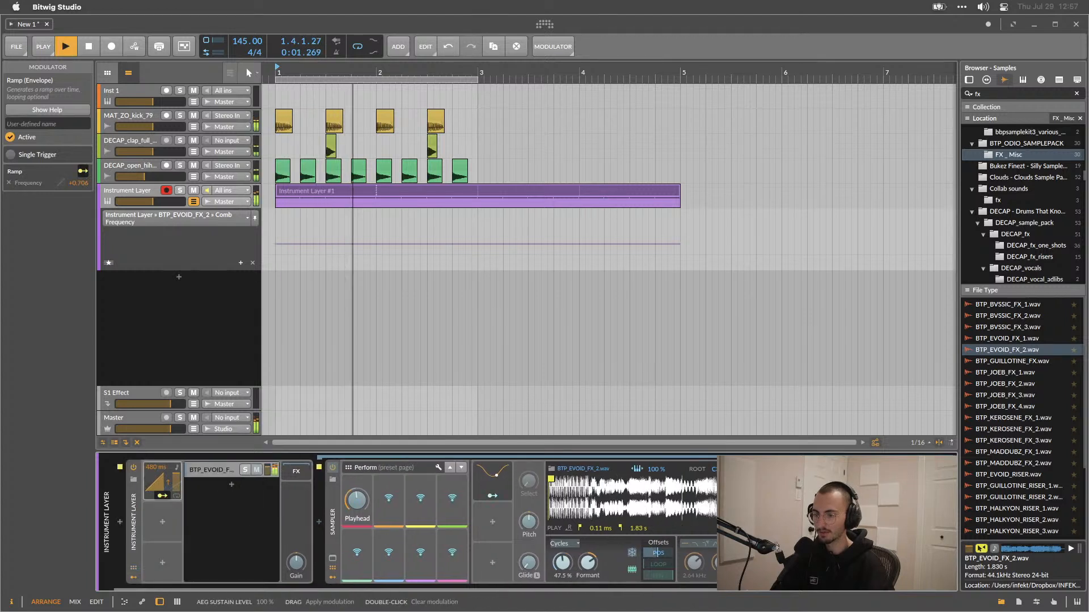
left_click_drag(161, 491, 161, 514)
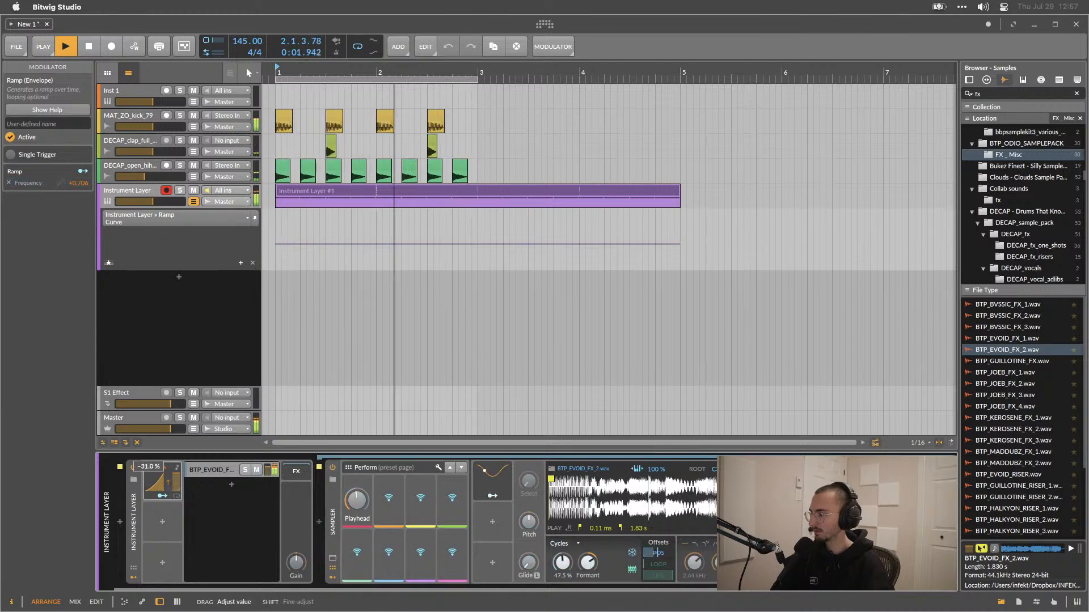
Lower the Comb's frequency to about 181 Hz.
scroll(169, 523, "right", 3)
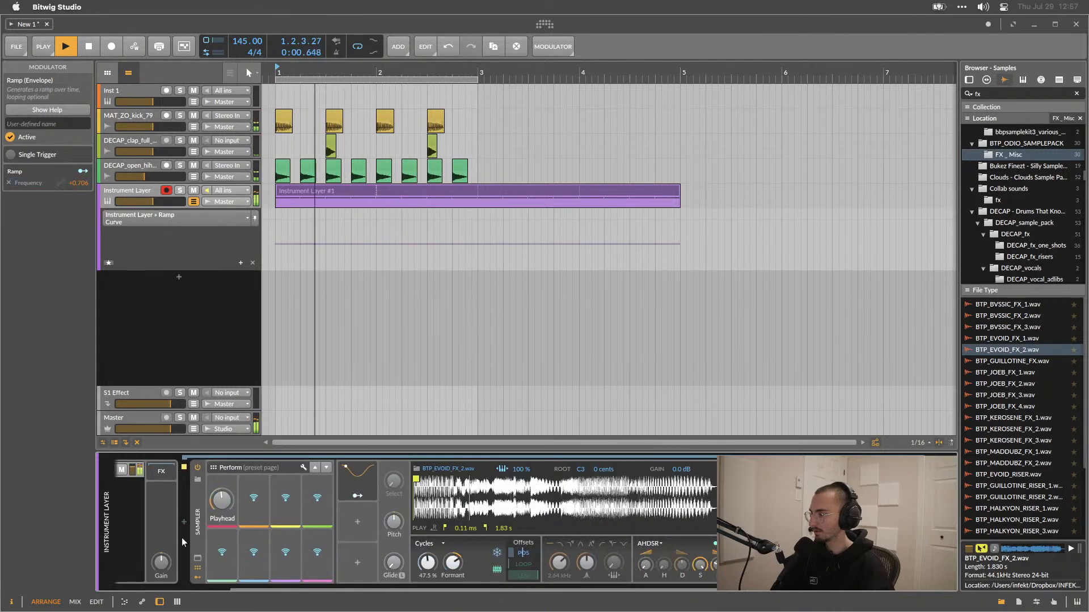
left_click_drag(840, 502, 839, 516)
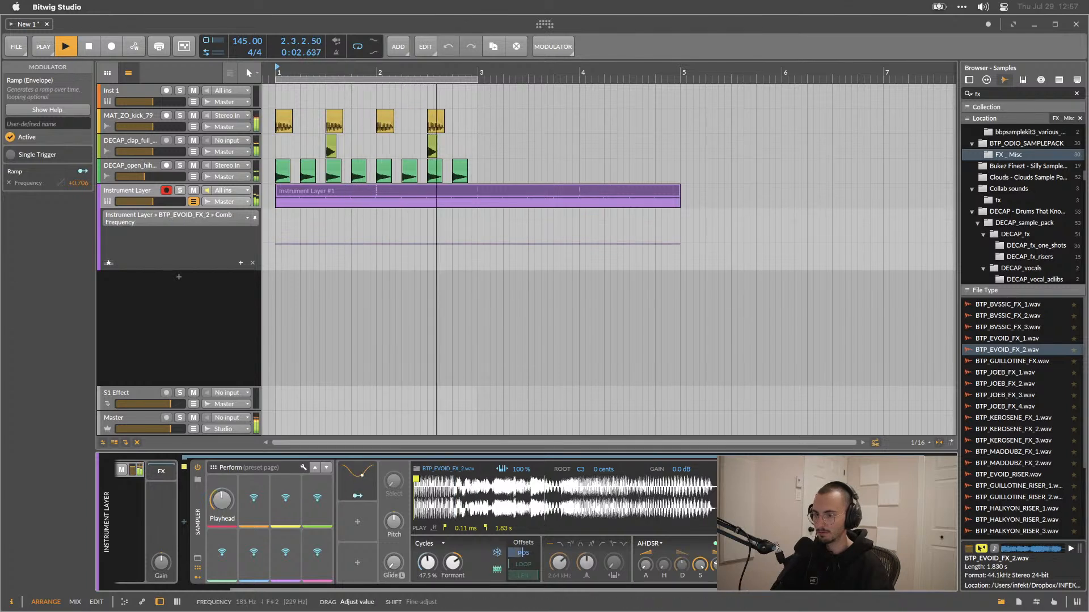
Set the Ramp's modulation depth on the Comb frequency to about -0.57, then remove that modulation and stop playback.
right_click(840, 504)
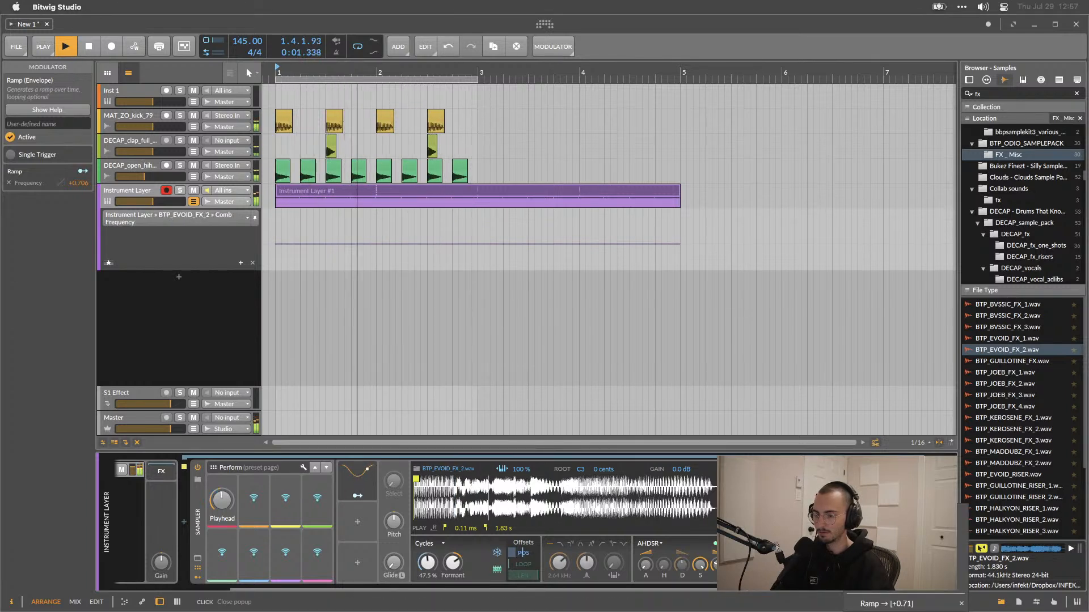
left_click(840, 505)
right_click(841, 505)
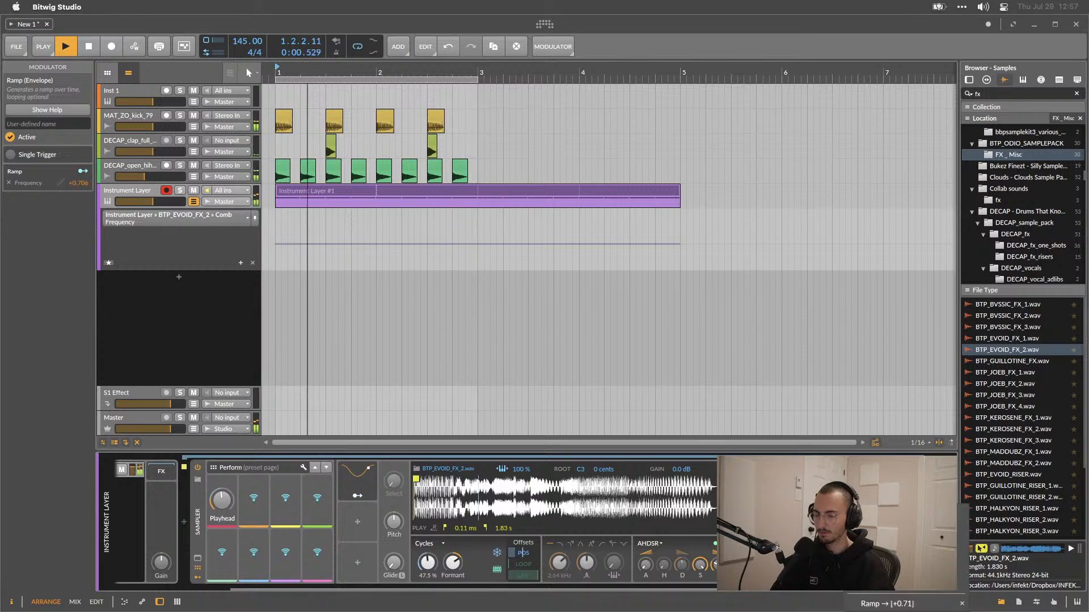
left_click(868, 604)
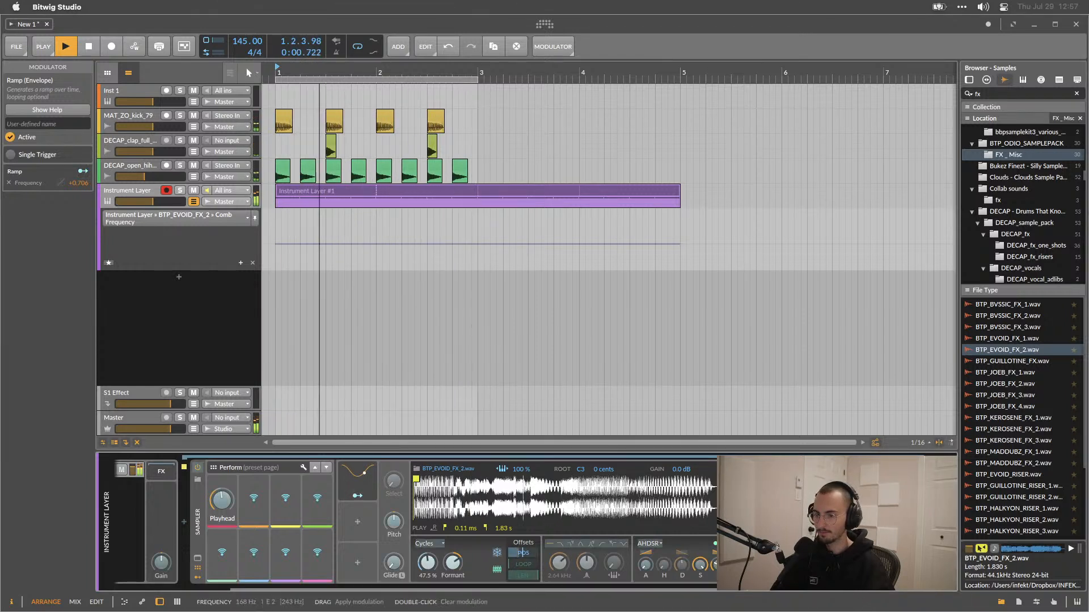
left_click_drag(841, 504, 840, 520)
right_click(840, 505)
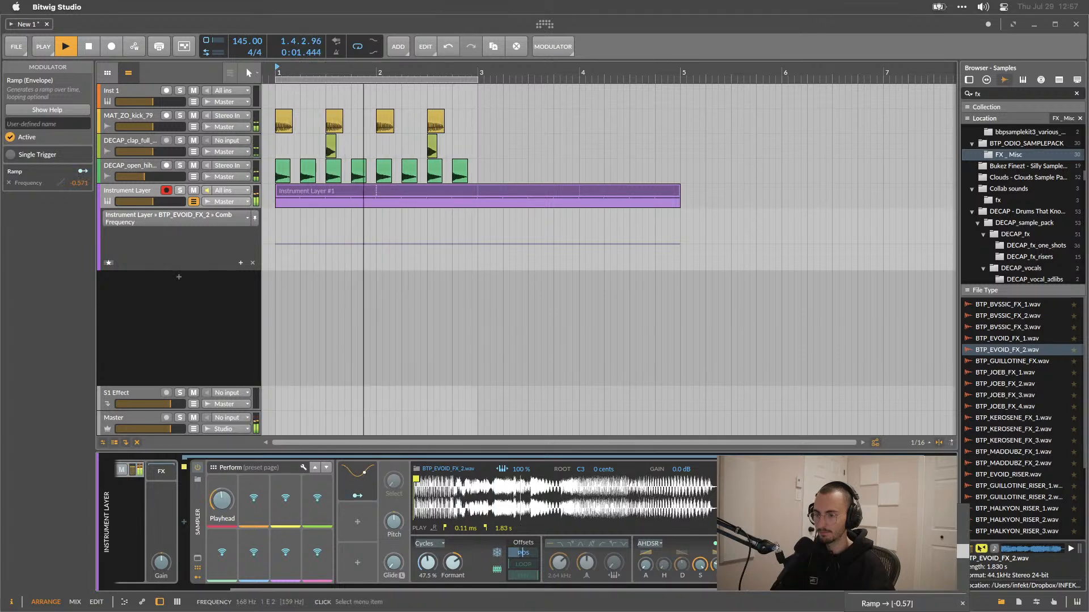
left_click(961, 606)
key("space")
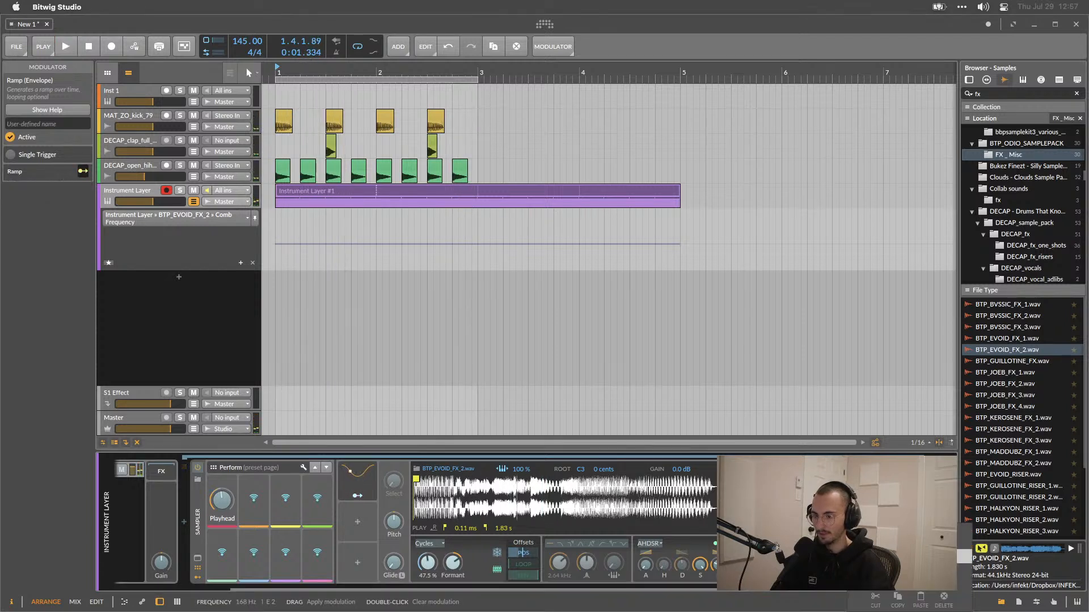
Re-map the Ramp to the Comb's frequency with an amount of about -0.43 and play the loop to listen.
left_click(836, 541)
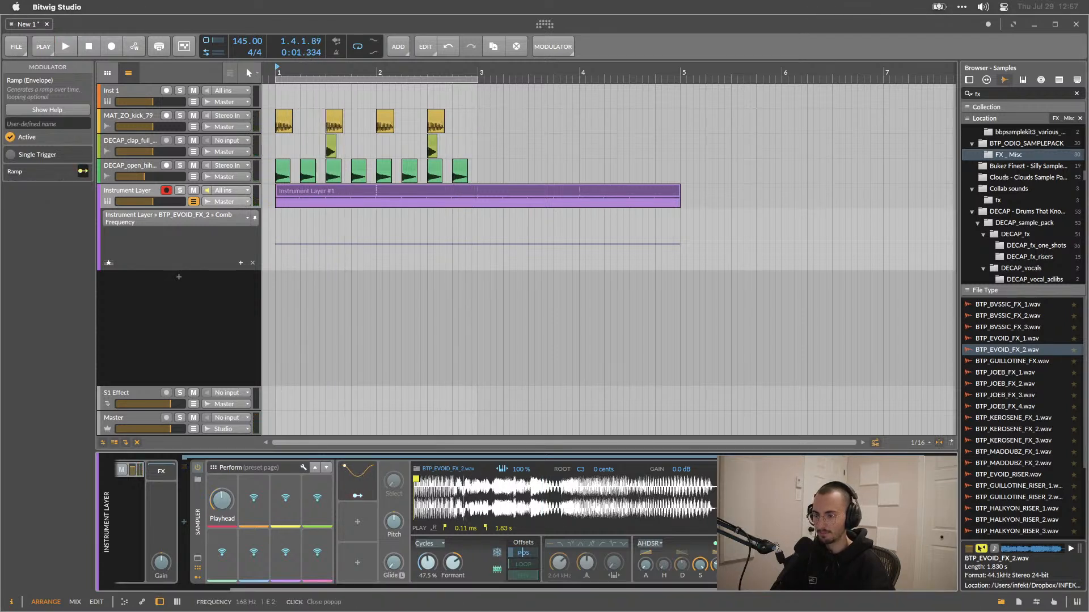
scroll(397, 533, "left", 4)
left_click(162, 496)
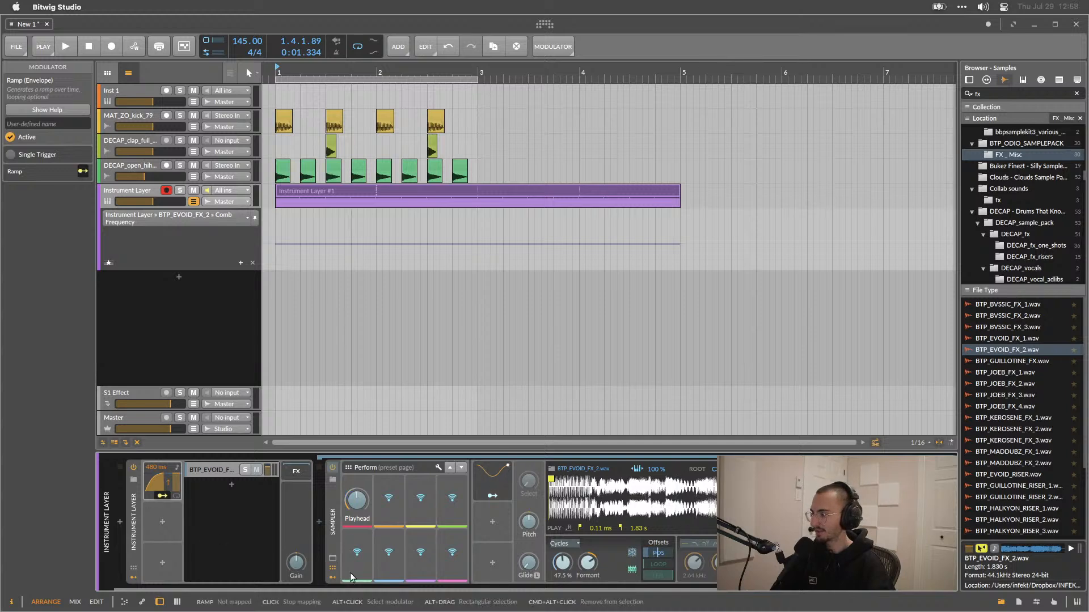
scroll(311, 563, "right", 4)
left_click_drag(837, 533, 837, 502)
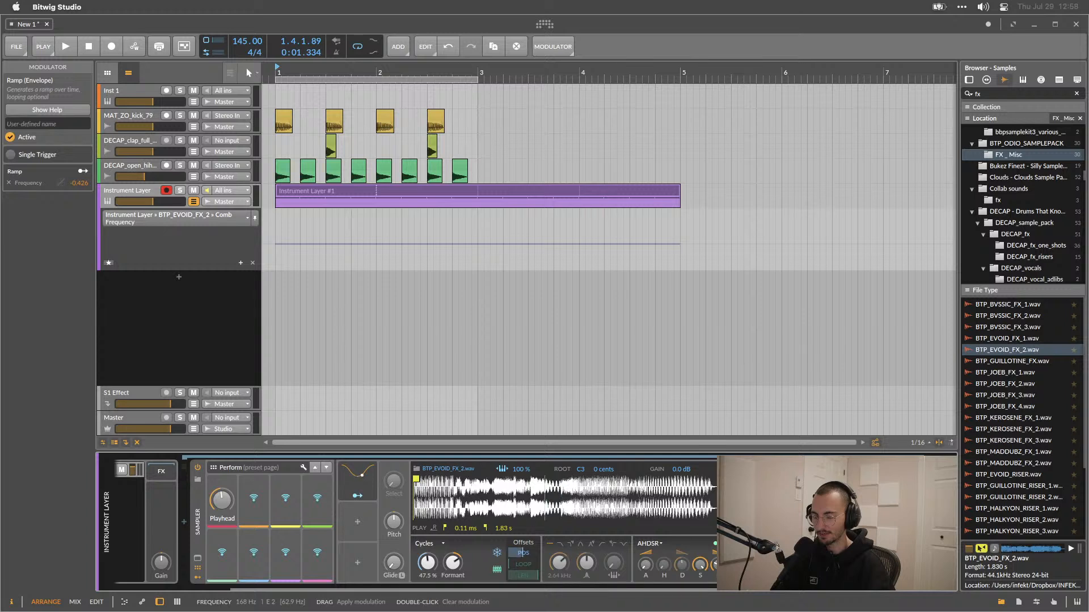
key("space")
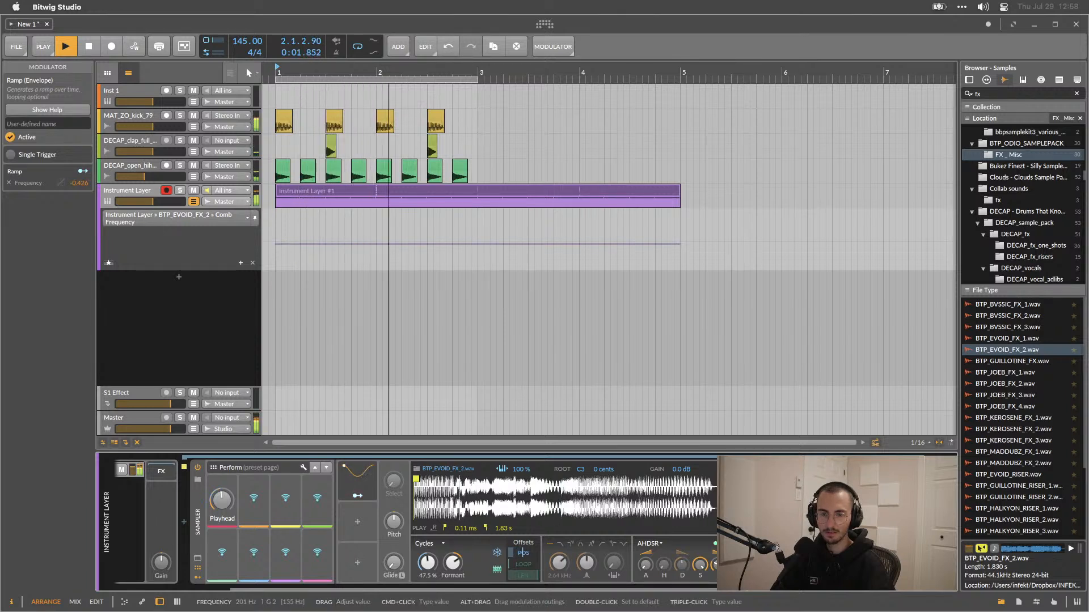
key("space")
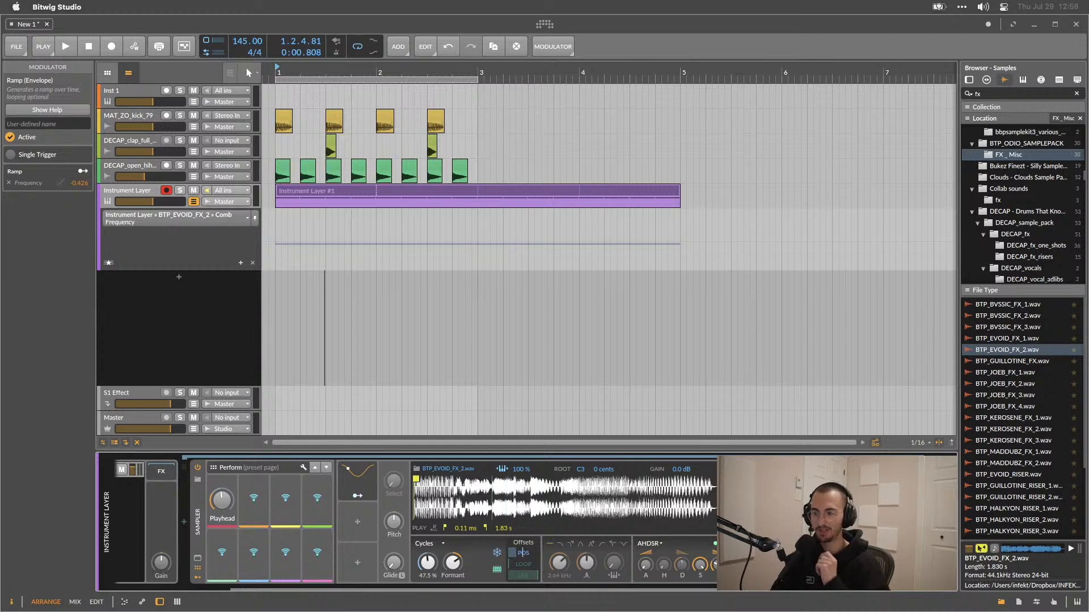
Switch to Ableton Live and examine the devices on a MIDI track's chain for comparison, then return to Bitwig.
key("ctrl+Left")
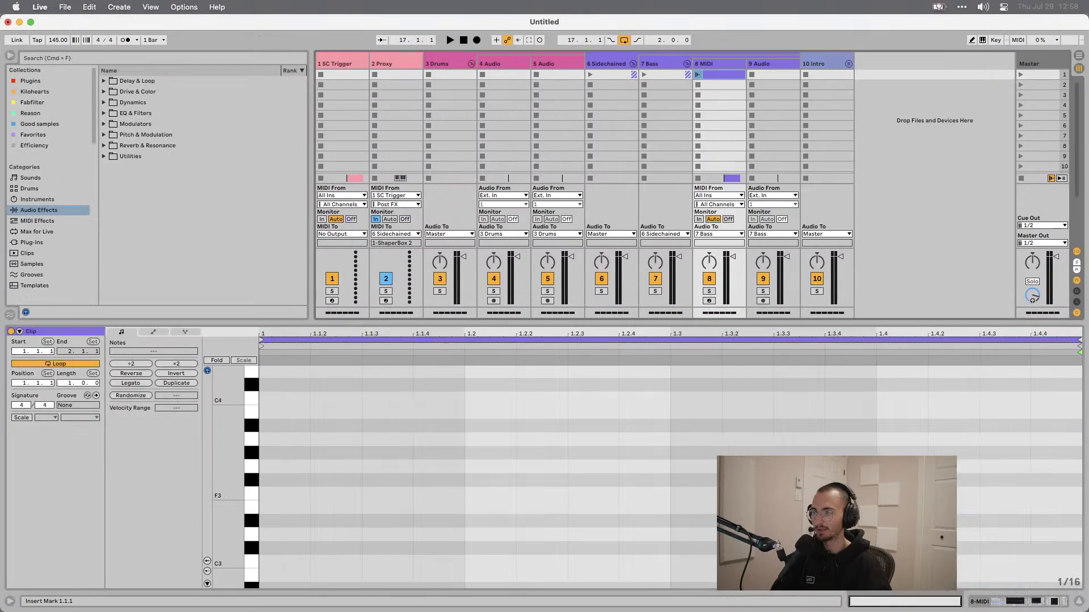
key("Tab")
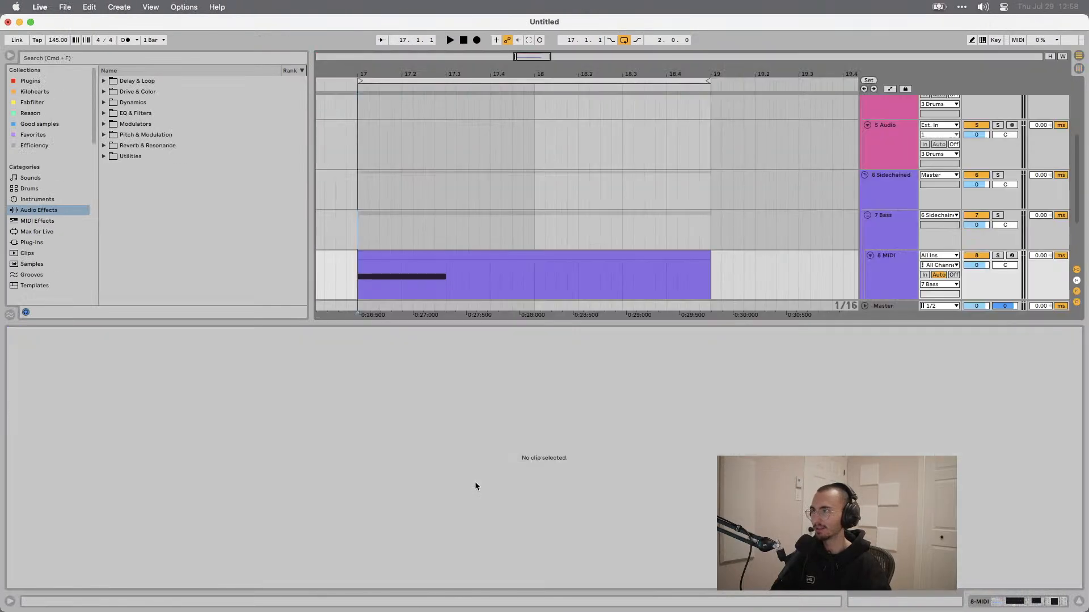
key("shift+Tab")
left_click(904, 353)
scroll(649, 424, "up", 2)
scroll(649, 423, "down", 2)
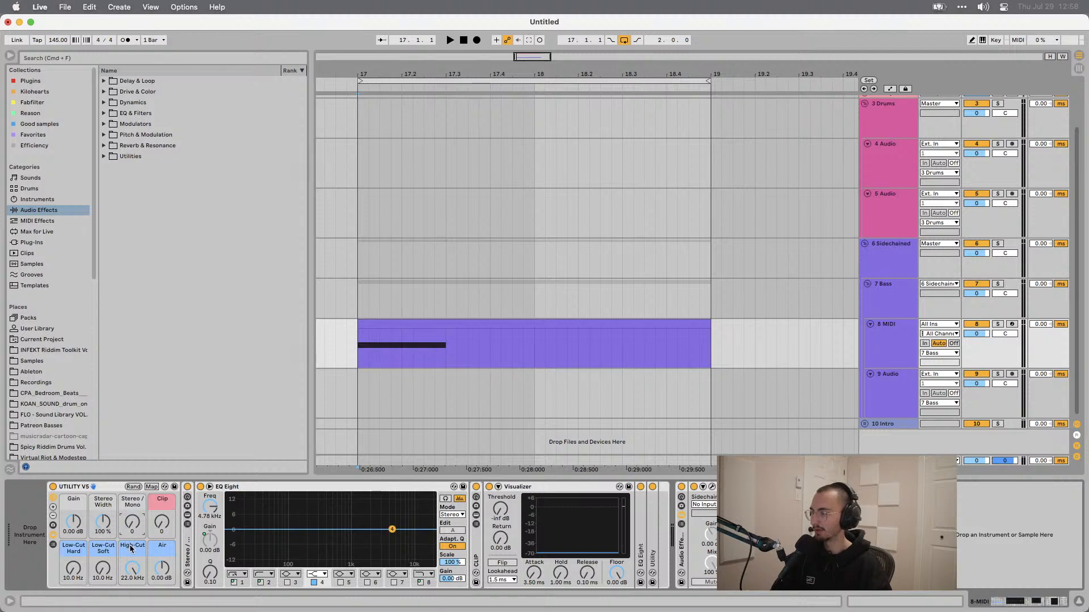
left_click_drag(392, 496, 392, 540)
left_click_drag(160, 568, 161, 532)
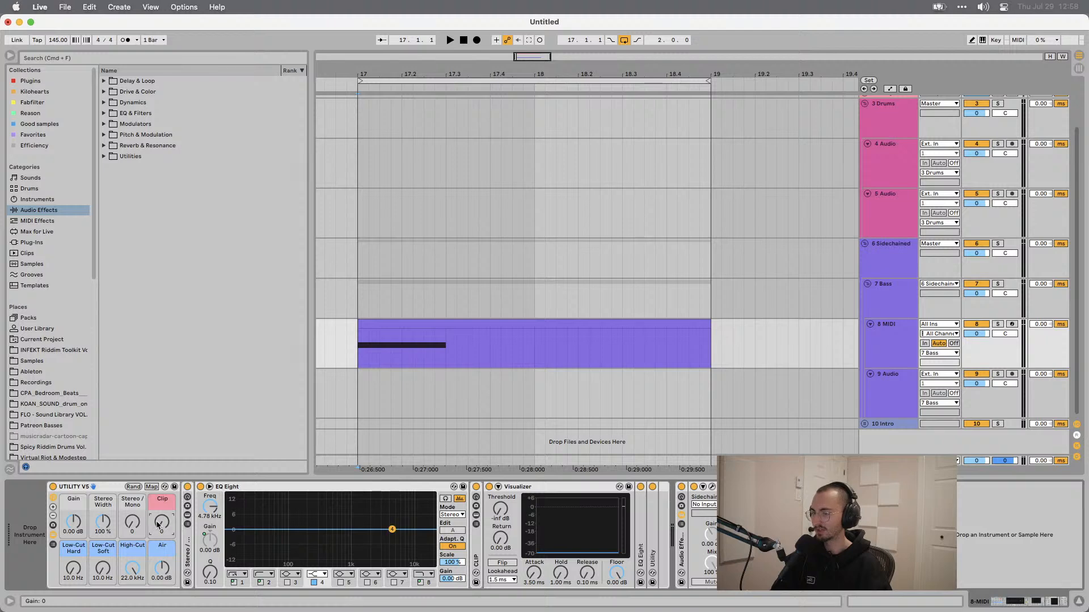
double_click(65, 488)
left_click(102, 487)
left_click(102, 487)
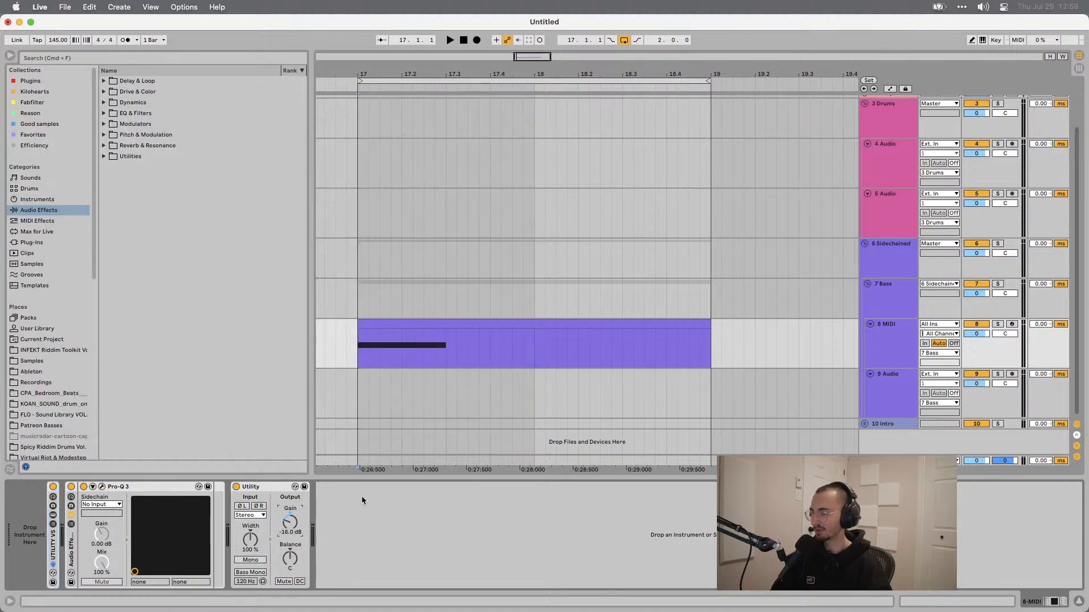
key("ctrl+Right")
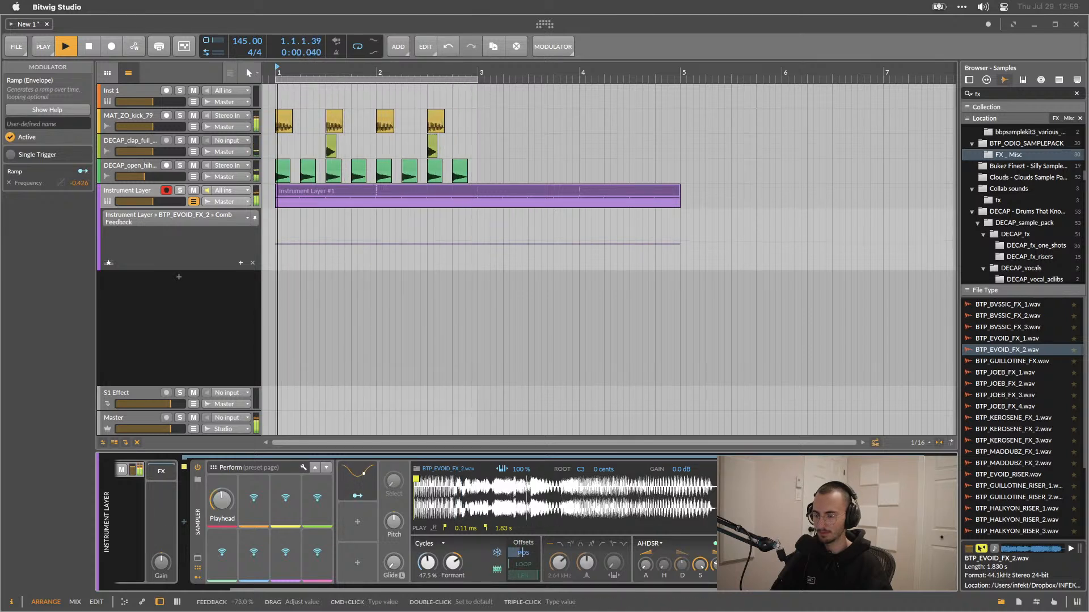
key("space")
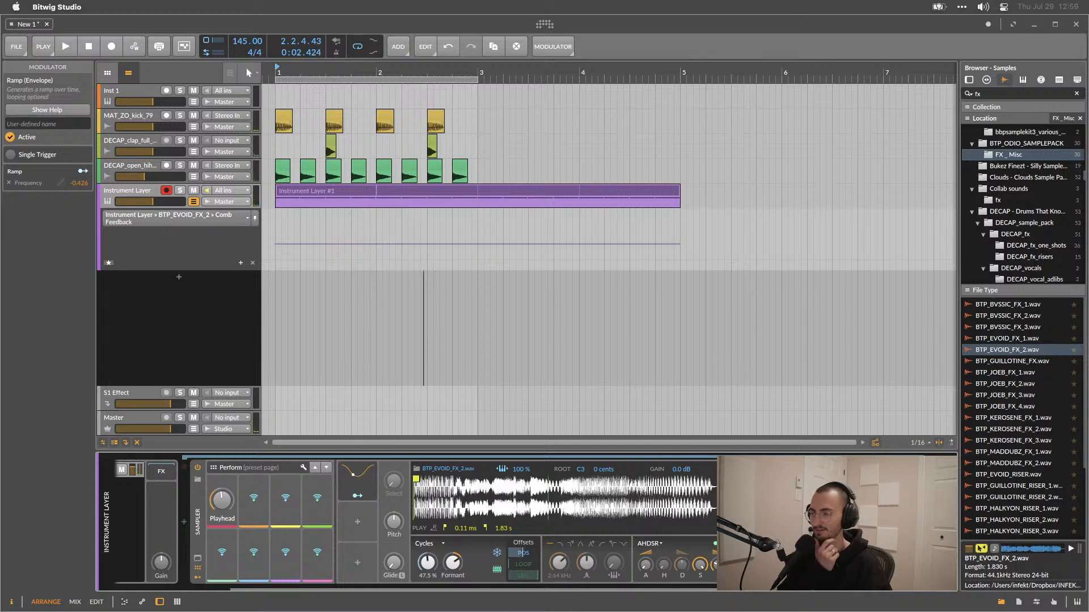
left_click(136, 469)
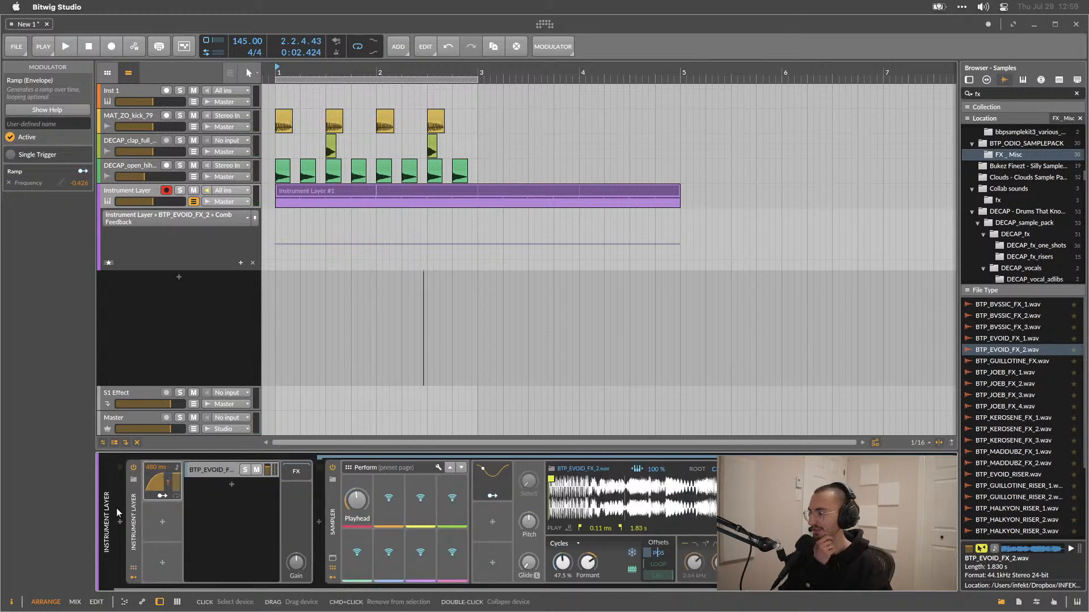
scroll(185, 524, "right", 5)
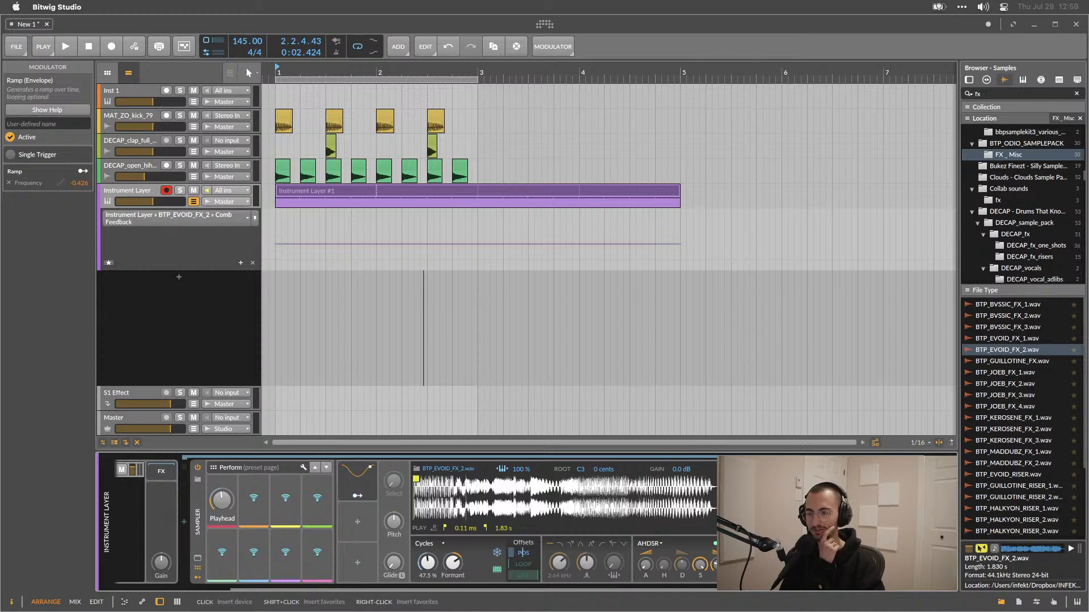
left_click(949, 522)
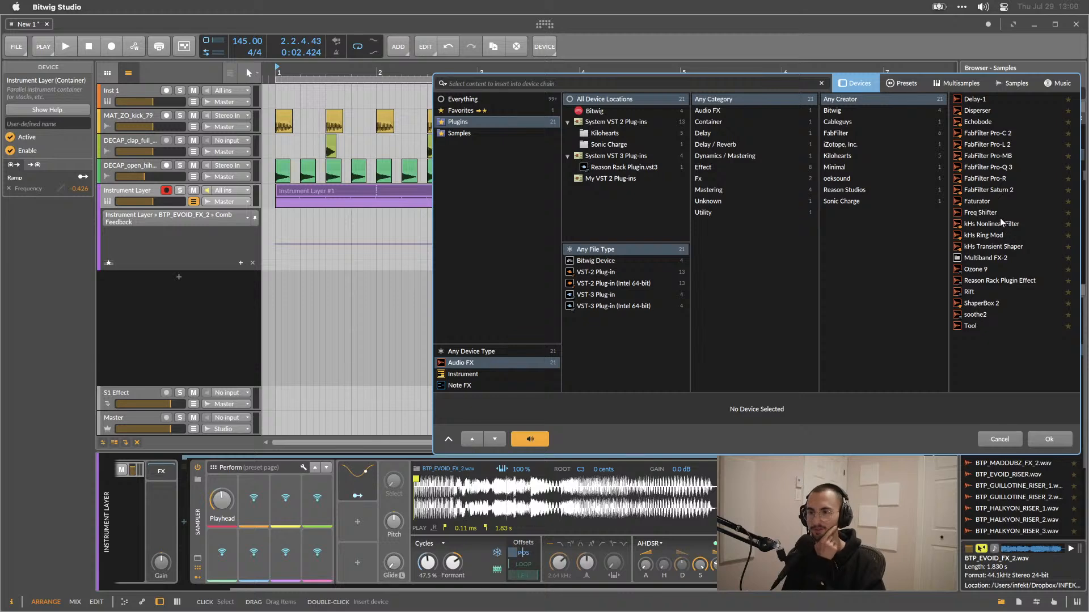
left_click(457, 99)
left_click(594, 260)
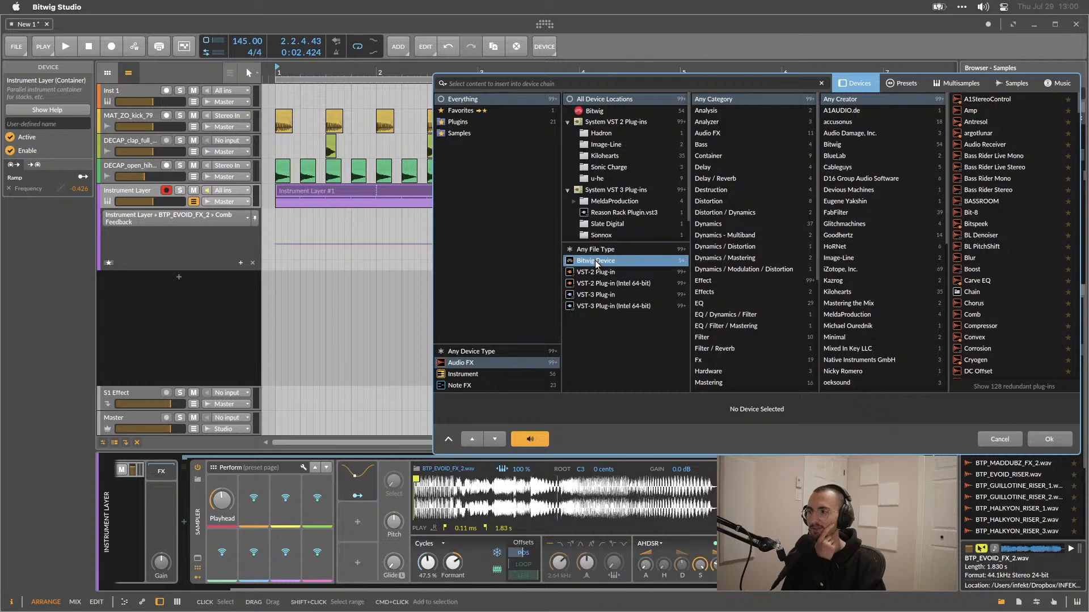
scroll(978, 226, "down", 1)
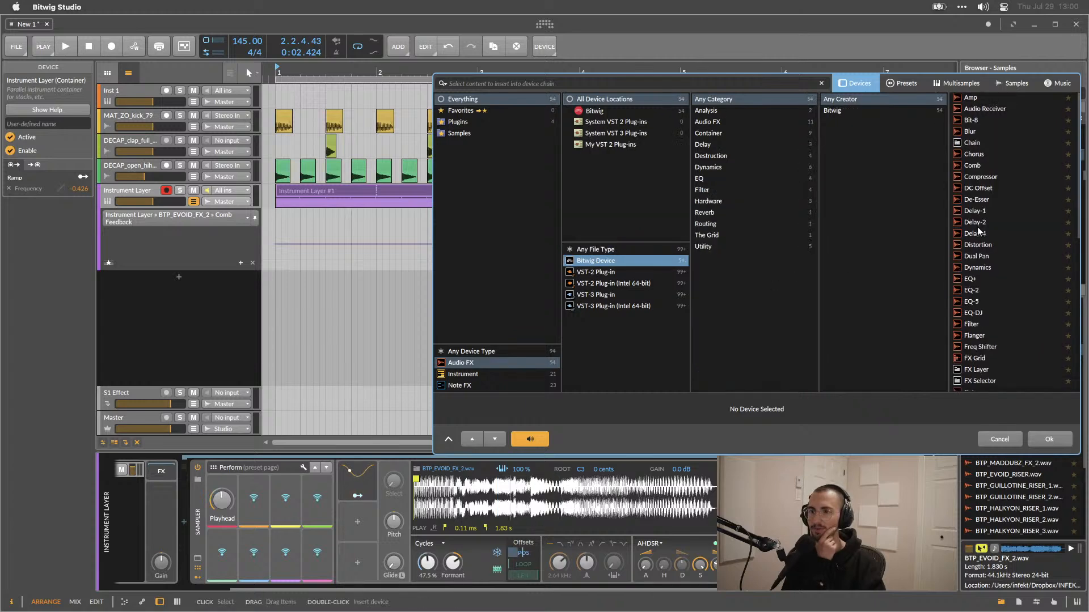
scroll(993, 207, "down", 3)
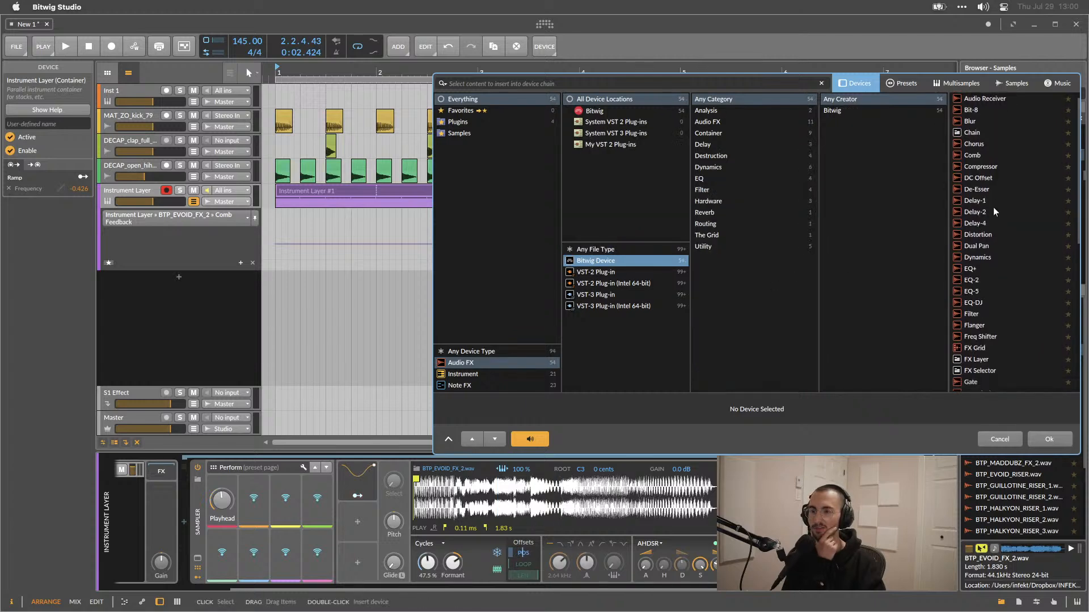
left_click(999, 180)
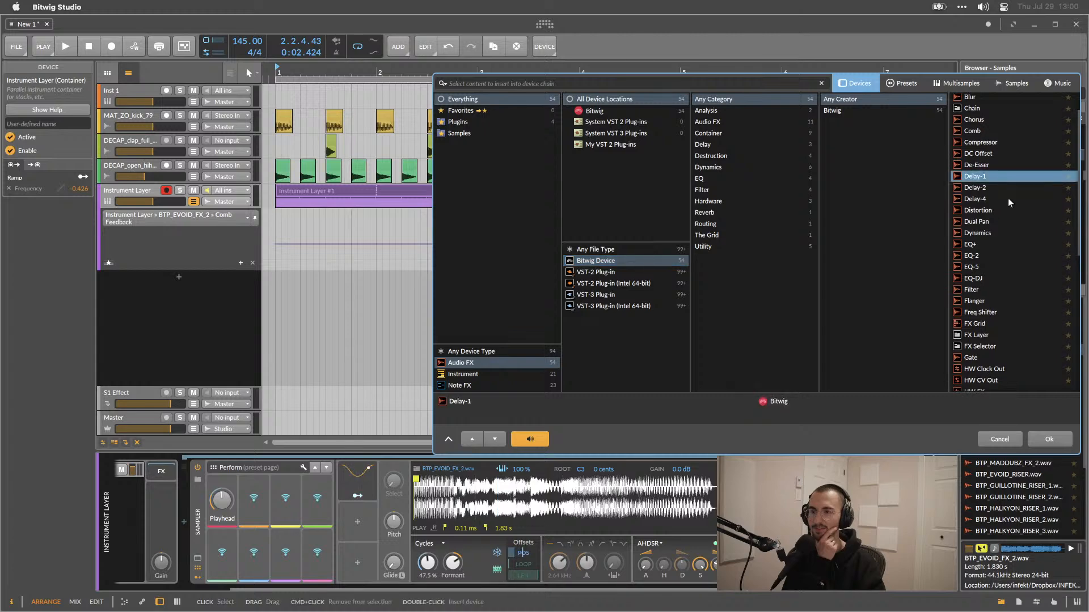
left_click(1008, 206)
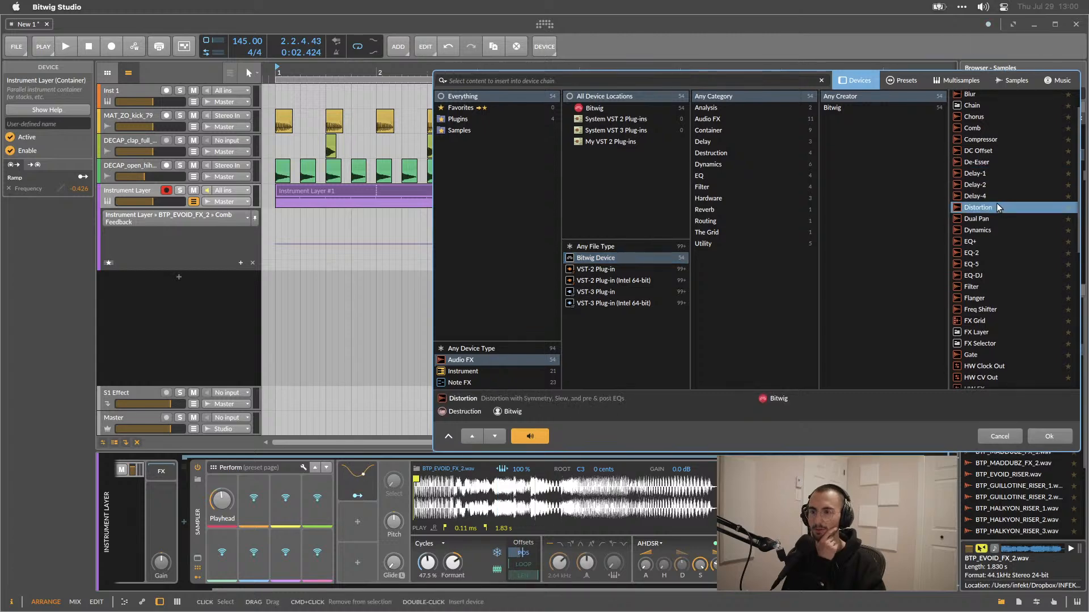
double_click(997, 205)
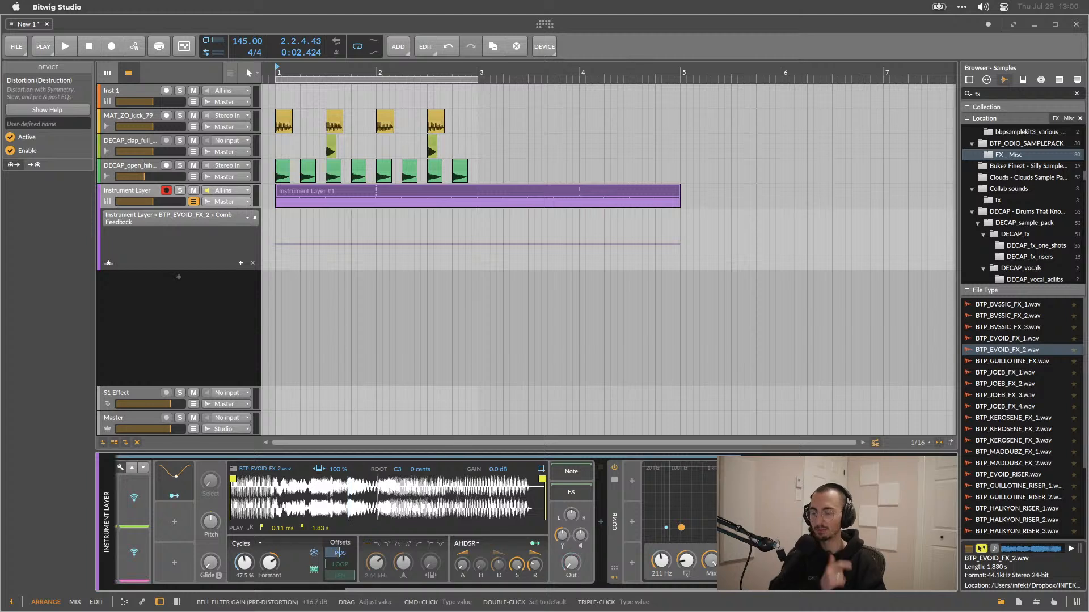
Play the loop while adjusting the Distortion's drive, gain, high cut and width settings.
key("space")
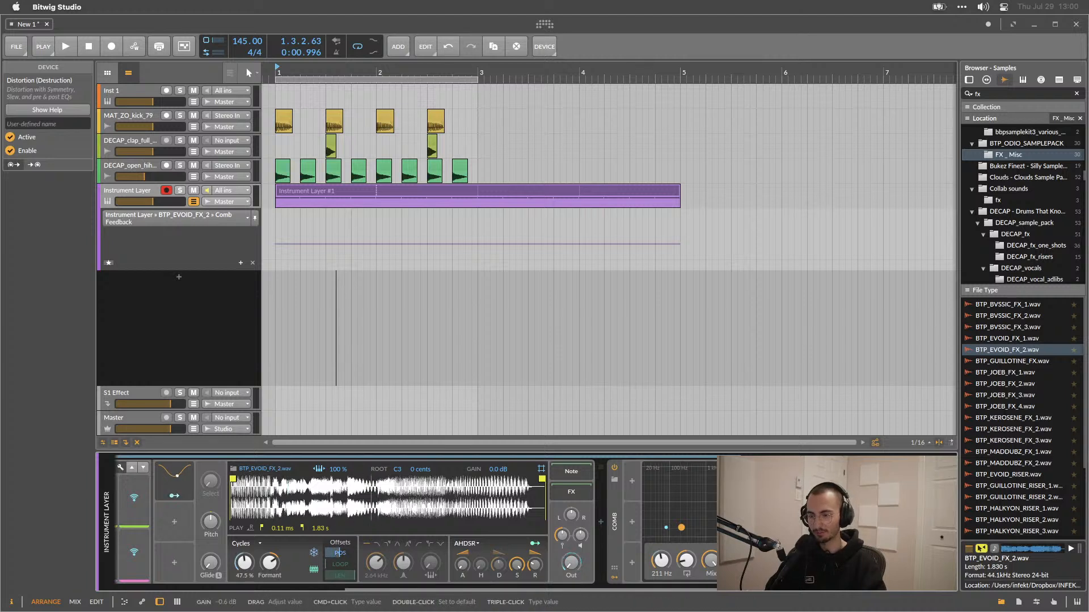
left_click_drag(838, 561, 839, 558)
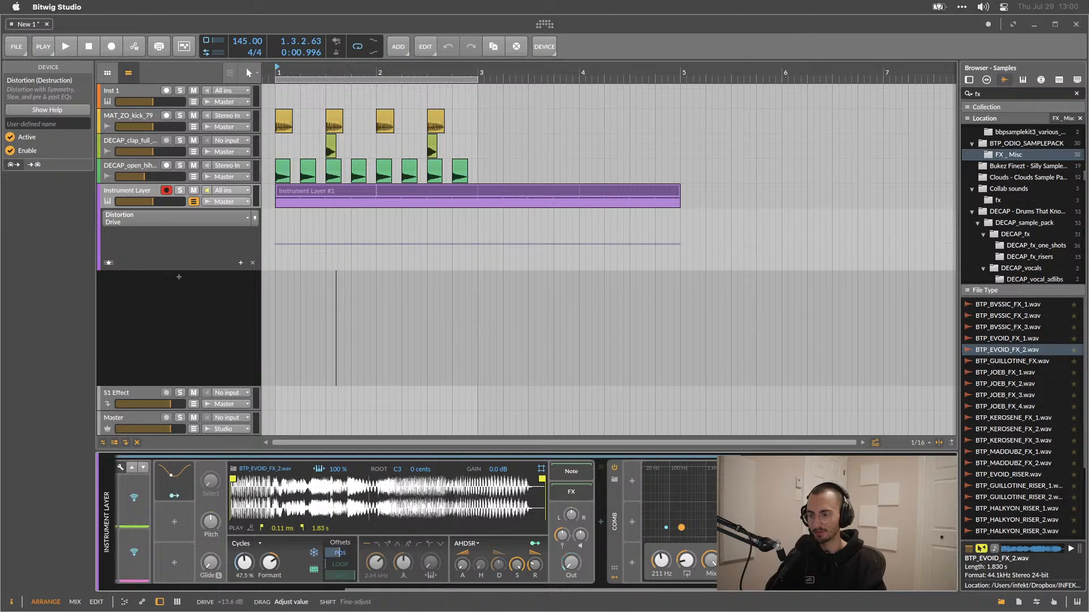
key("space")
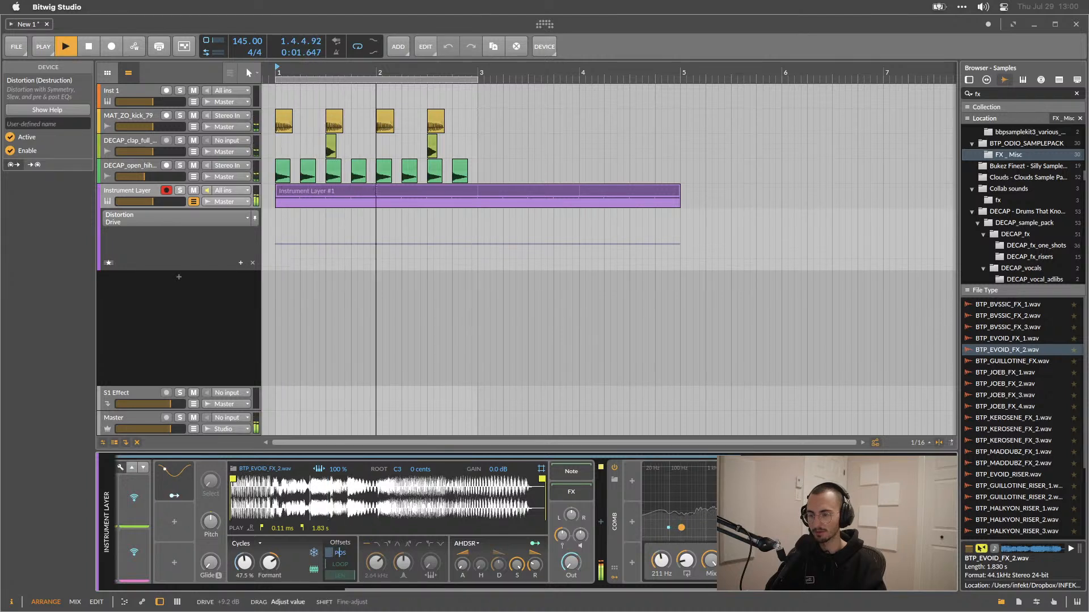
left_click_drag(863, 561, 815, 539)
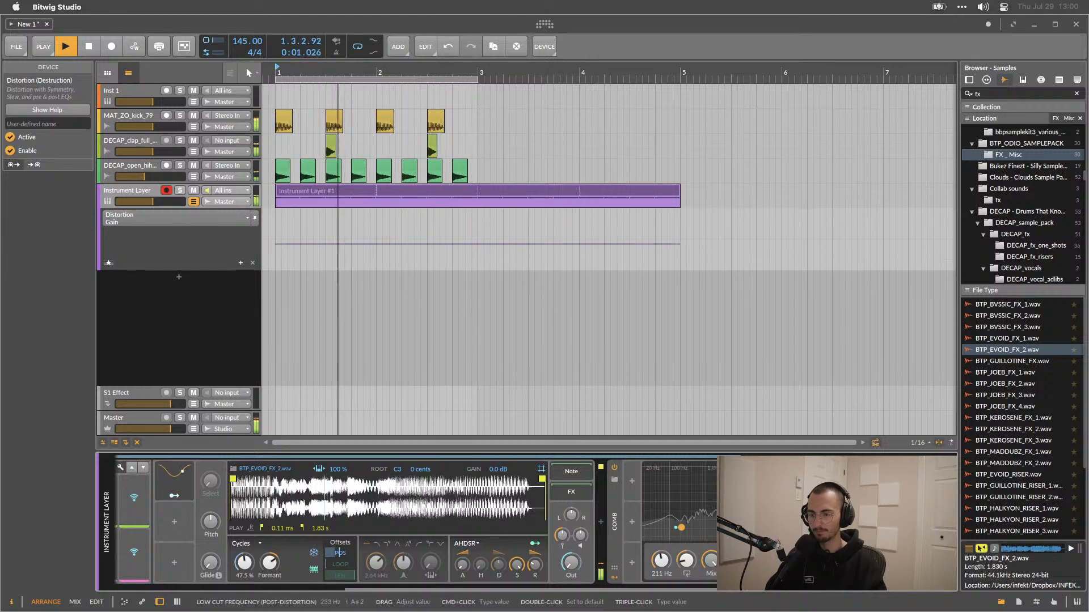
left_click_drag(908, 562, 907, 578)
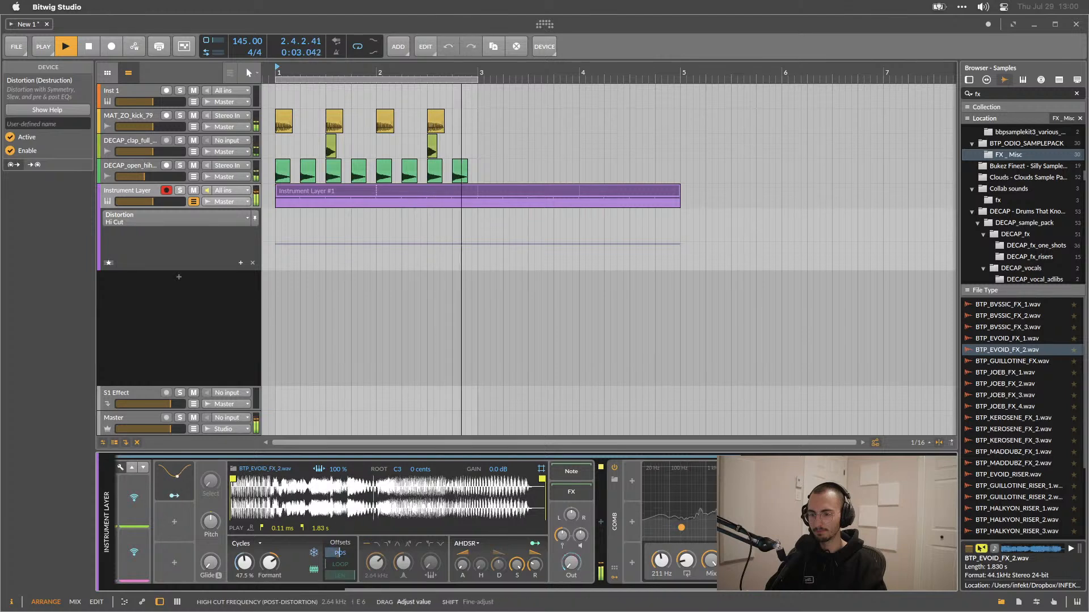
mouse_move(851, 527)
left_mouse_down()
mouse_move(882, 528)
mouse_move(871, 527)
left_mouse_up()
key("space")
left_click_drag(908, 561, 930, 575)
key("space")
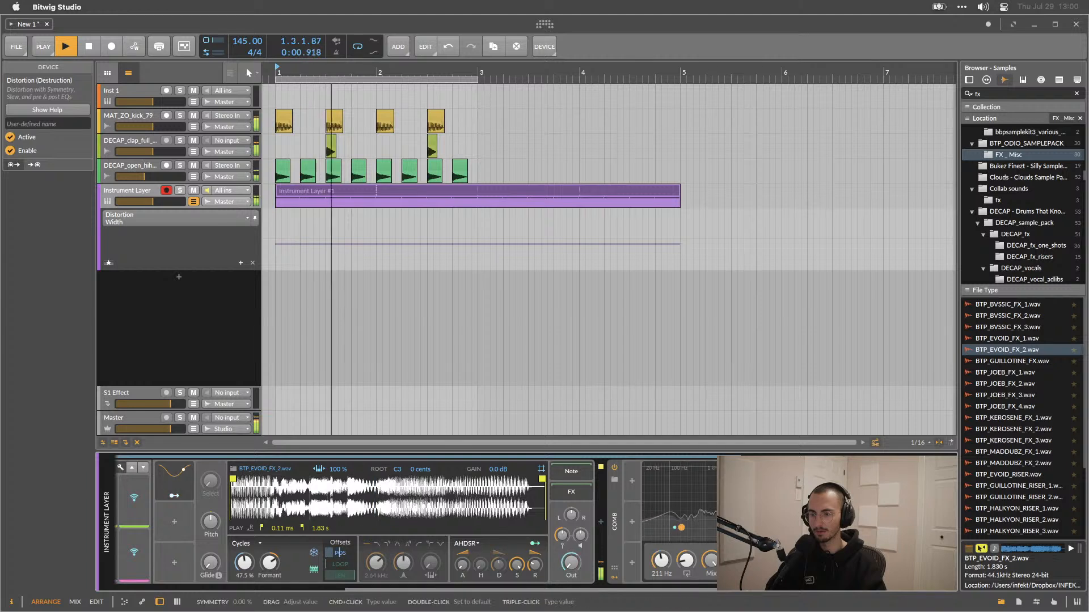
Adjust the Distortion's symmetry and switch the device off and back on to compare.
left_click(839, 528)
left_click(10, 150)
left_click(10, 150)
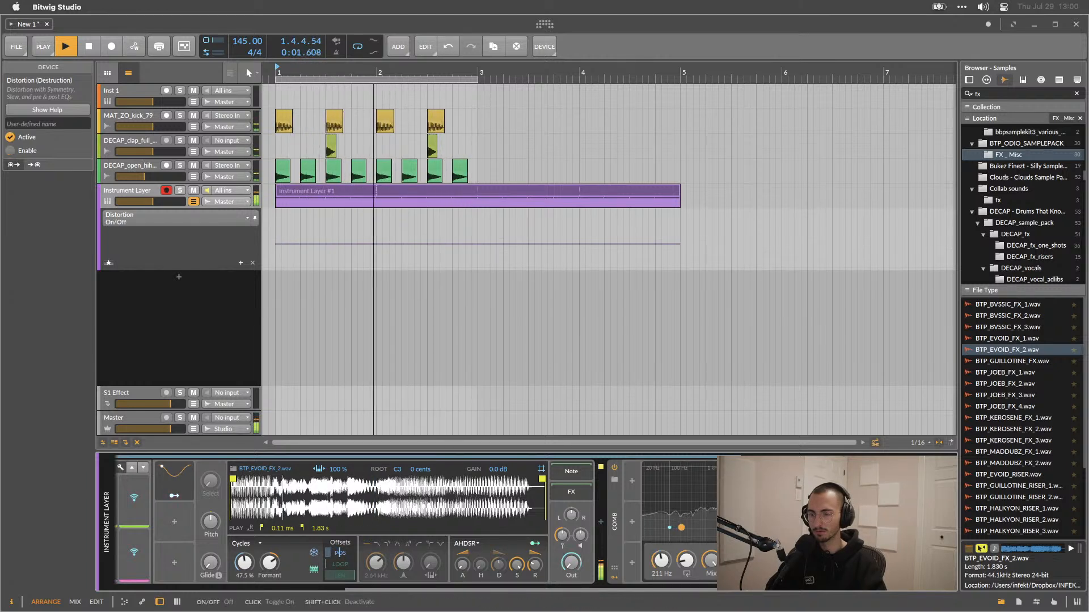
Shape the Distortion's pre-distortion bell filter gain, Q and frequency during playback.
left_click_drag(890, 562, 891, 550)
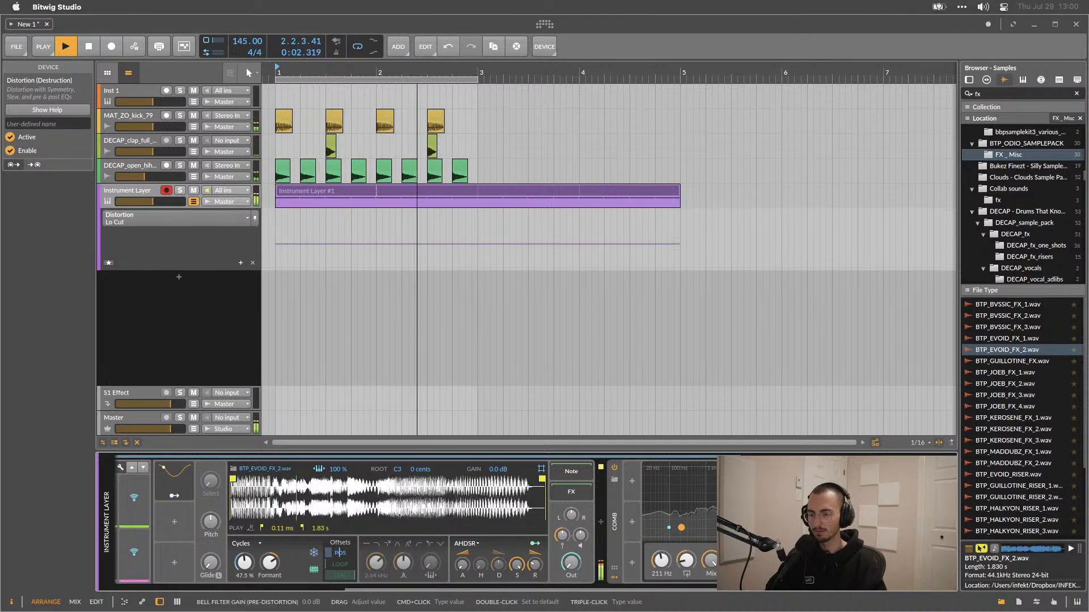
left_click_drag(890, 553, 891, 544)
key("space")
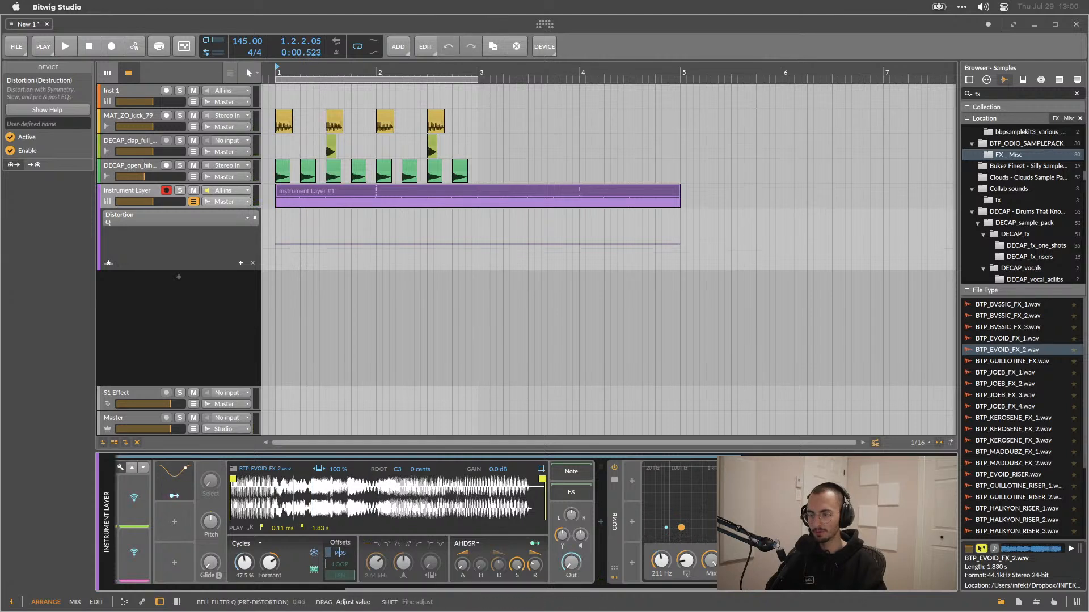
left_click_drag(891, 544, 868, 516)
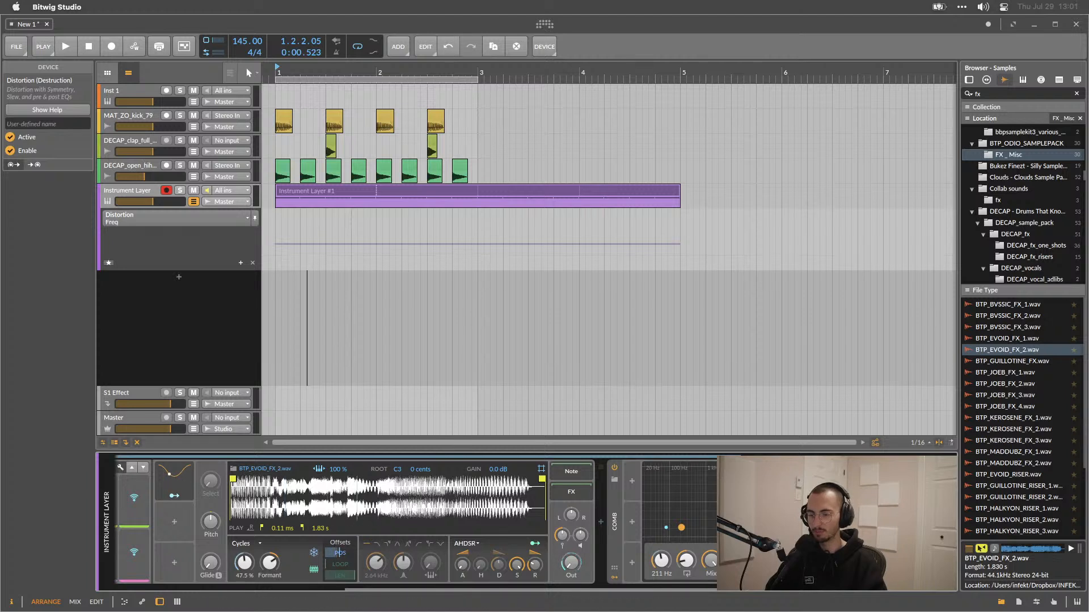
Try raising the Distortion's low cut frequency during playback and undo that change.
key("space")
left_click_drag(902, 524, 902, 551)
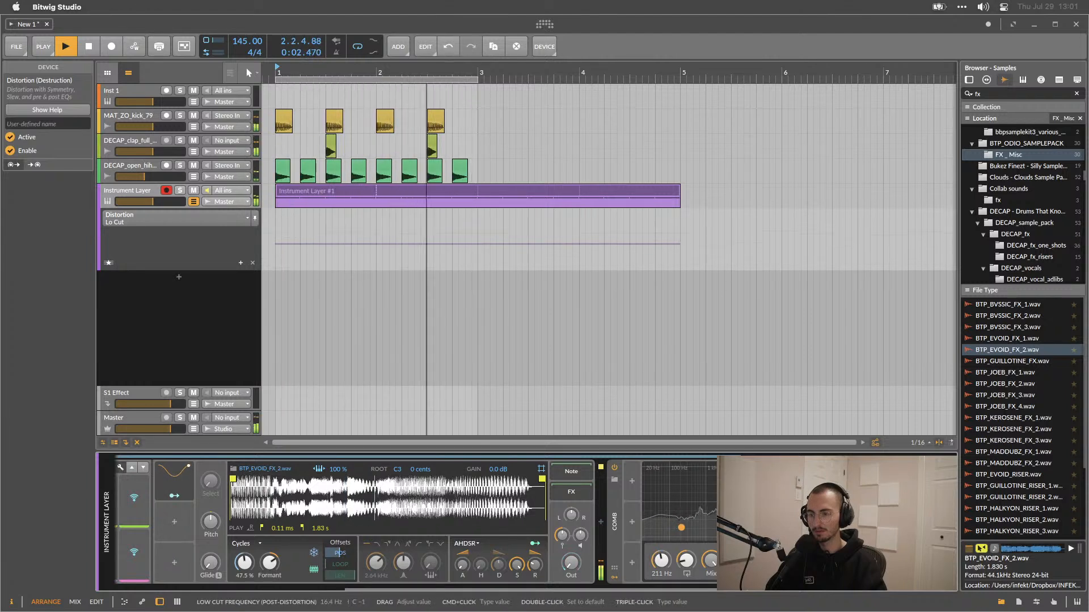
key("space")
key("super+z")
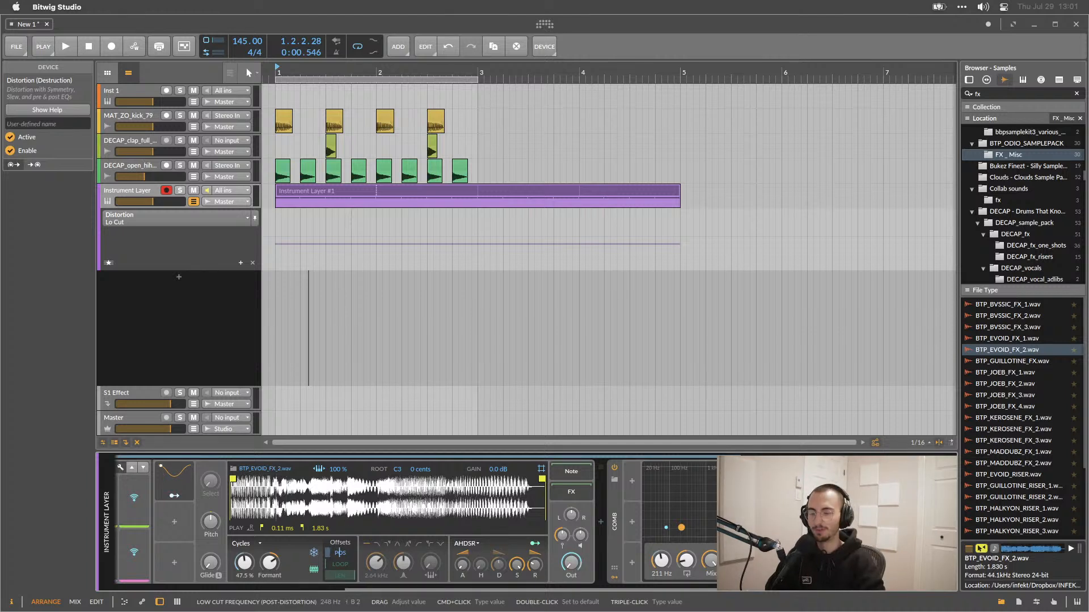
Raise the Distortion's drive to about +31.6 dB and play the loop to compare.
left_click_drag(851, 522, 851, 523)
key("space")
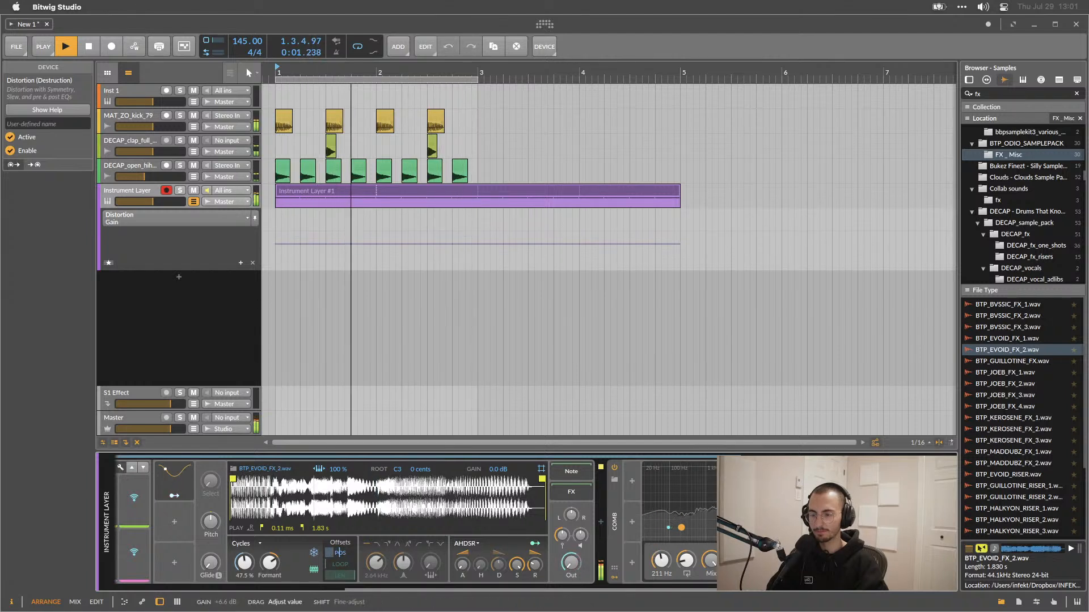
key("space")
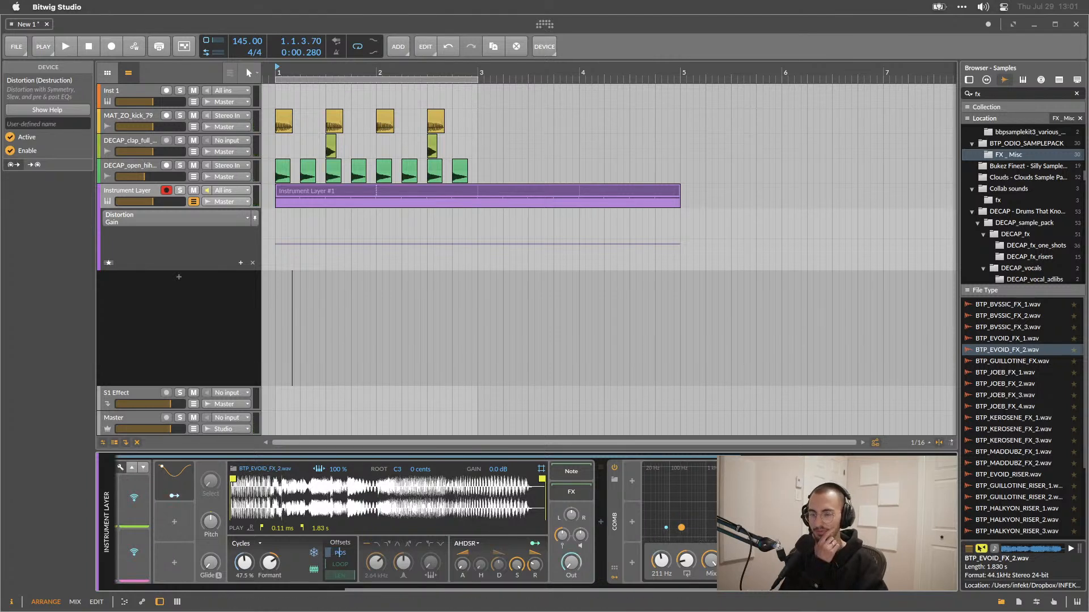
left_click_drag(785, 533, 785, 522)
key("space")
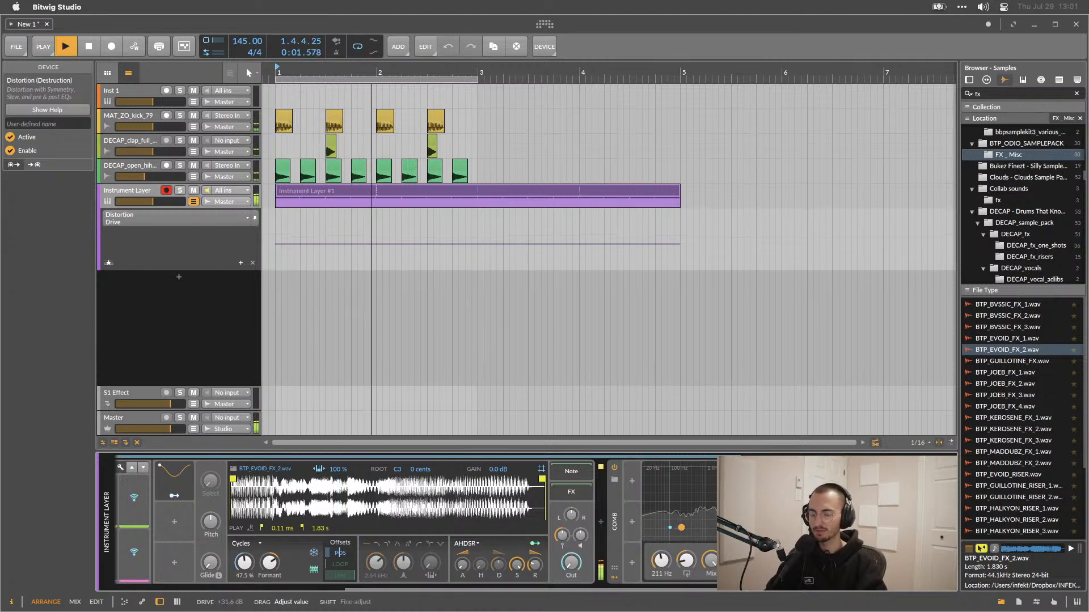
key("space")
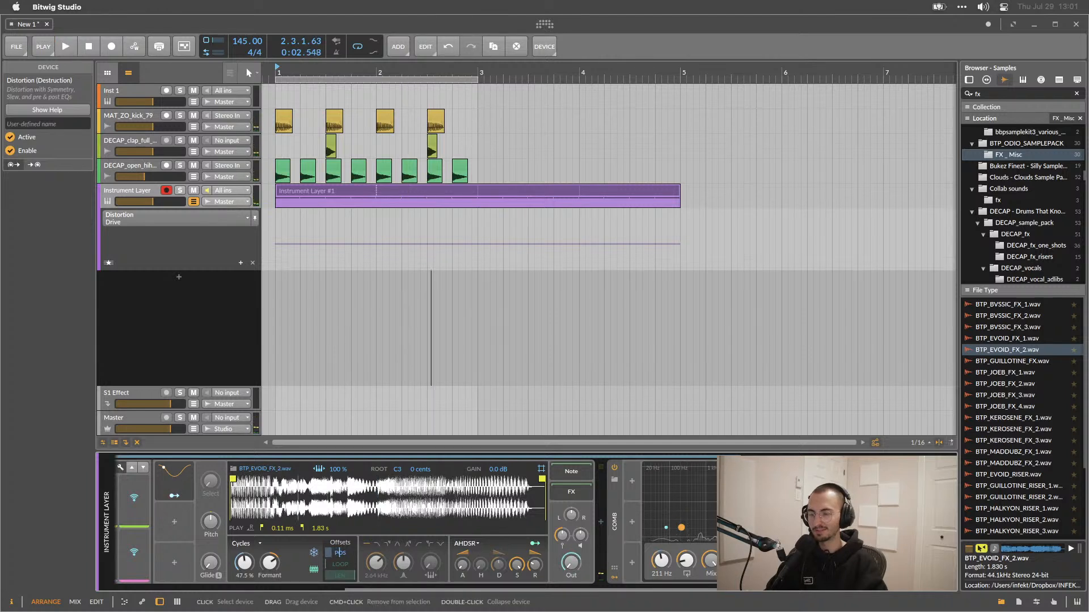
right_click(761, 522)
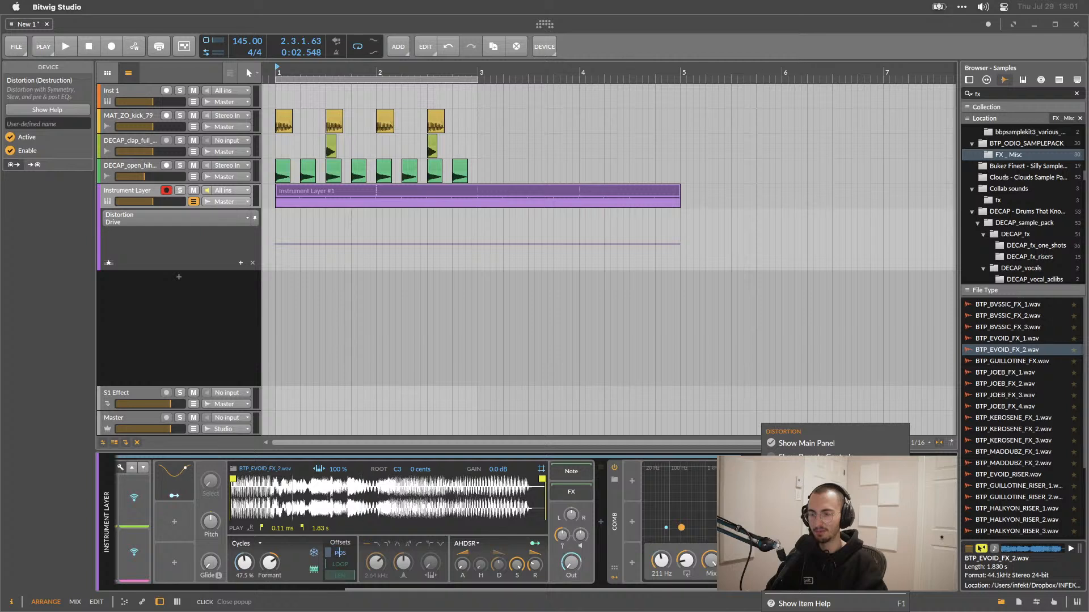
left_click(757, 522)
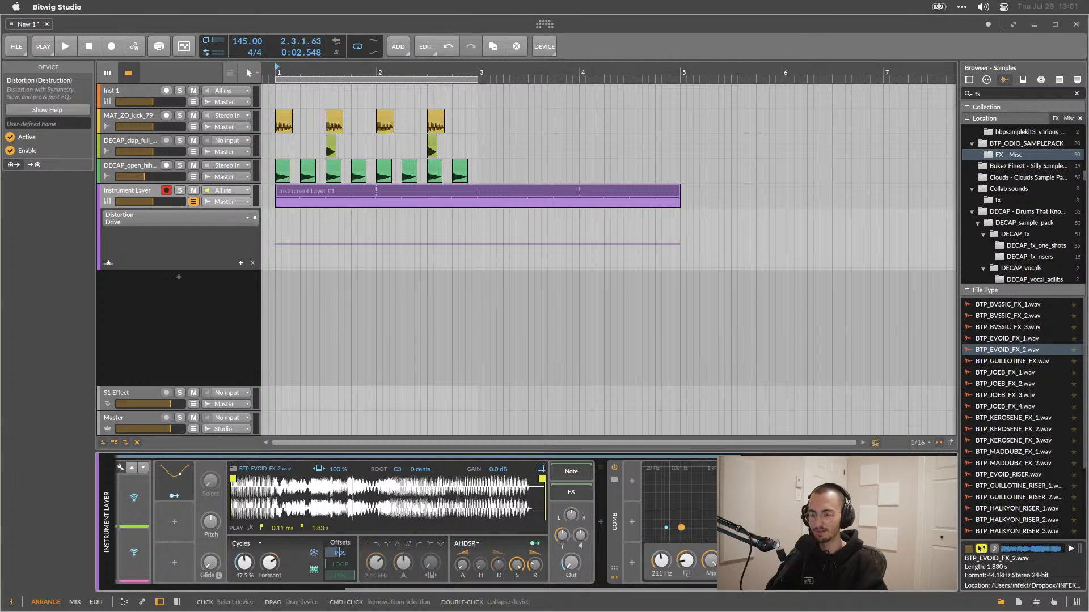
left_click_drag(794, 524, 793, 522)
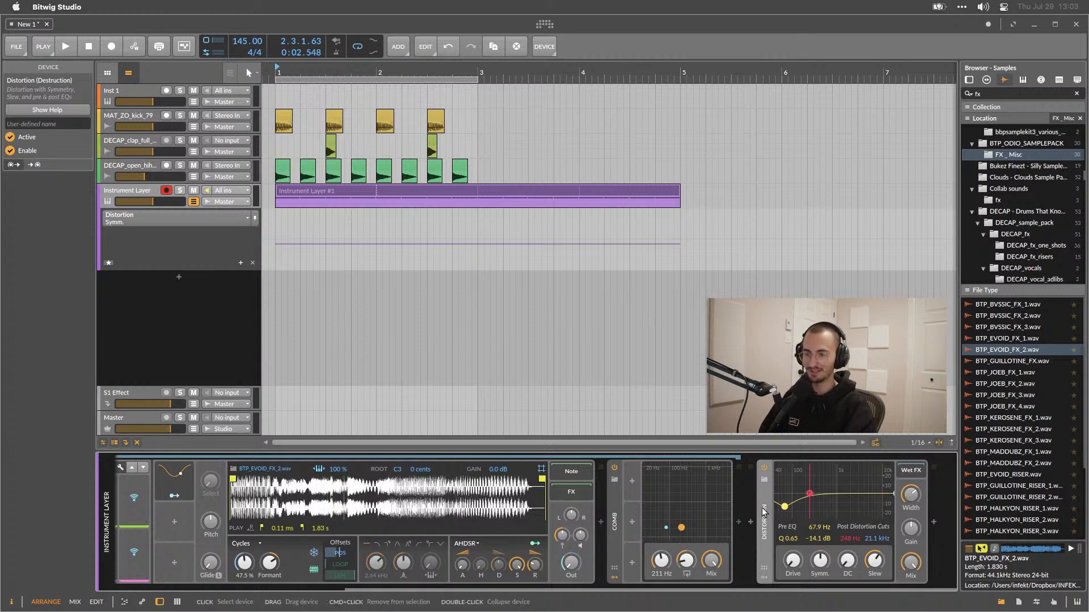
Bypass the Distortion and insert a Bitwig Flanger device after it from the device browser.
left_click(764, 469)
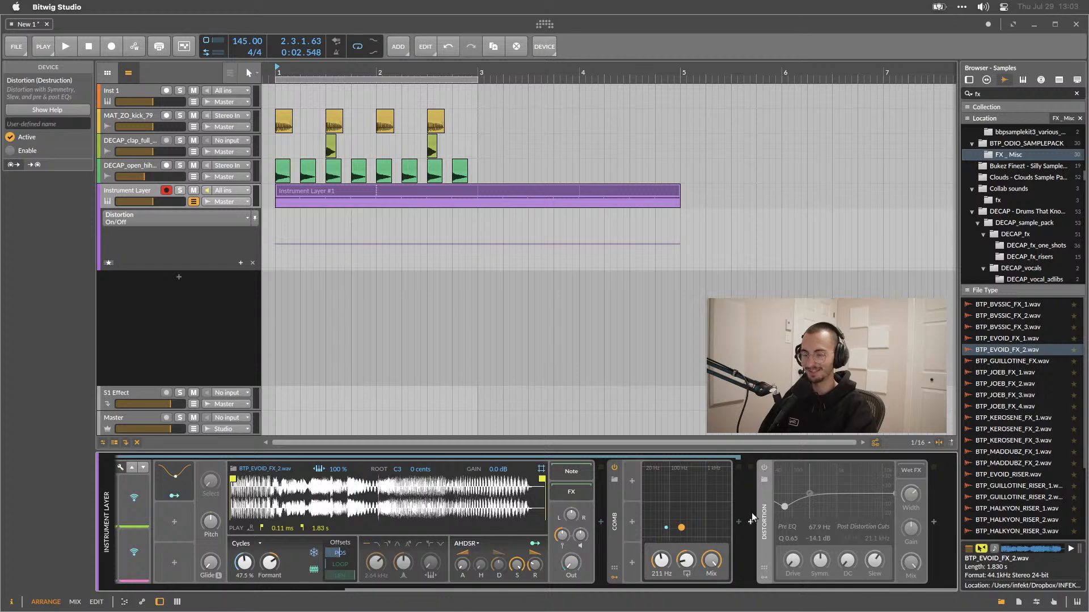
left_click(930, 520)
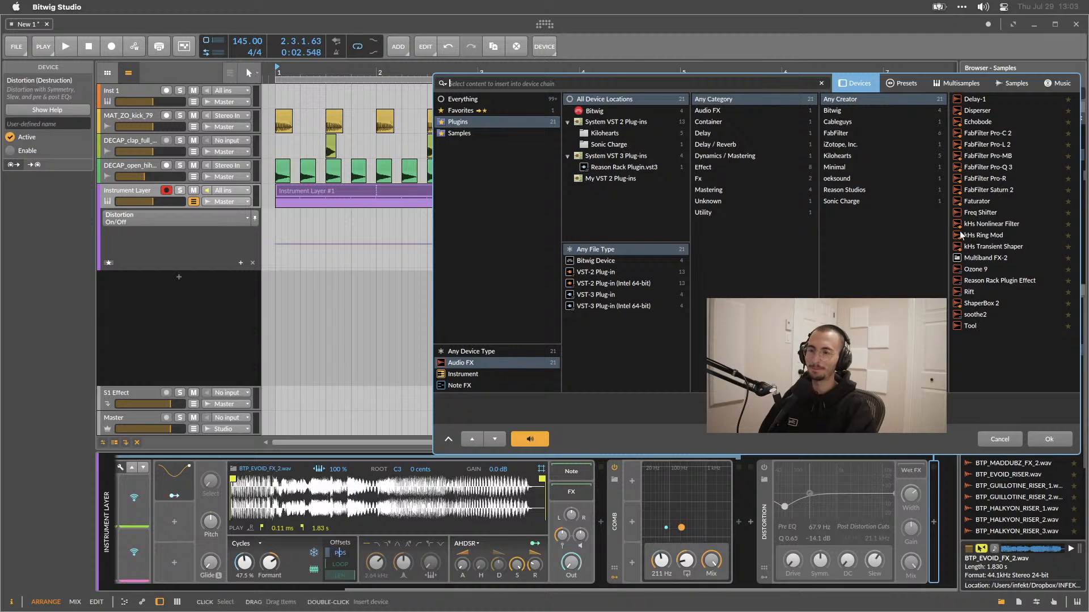
left_click(457, 100)
left_click(595, 260)
scroll(998, 261, "down", 4)
scroll(998, 260, "down", 1)
double_click(991, 254)
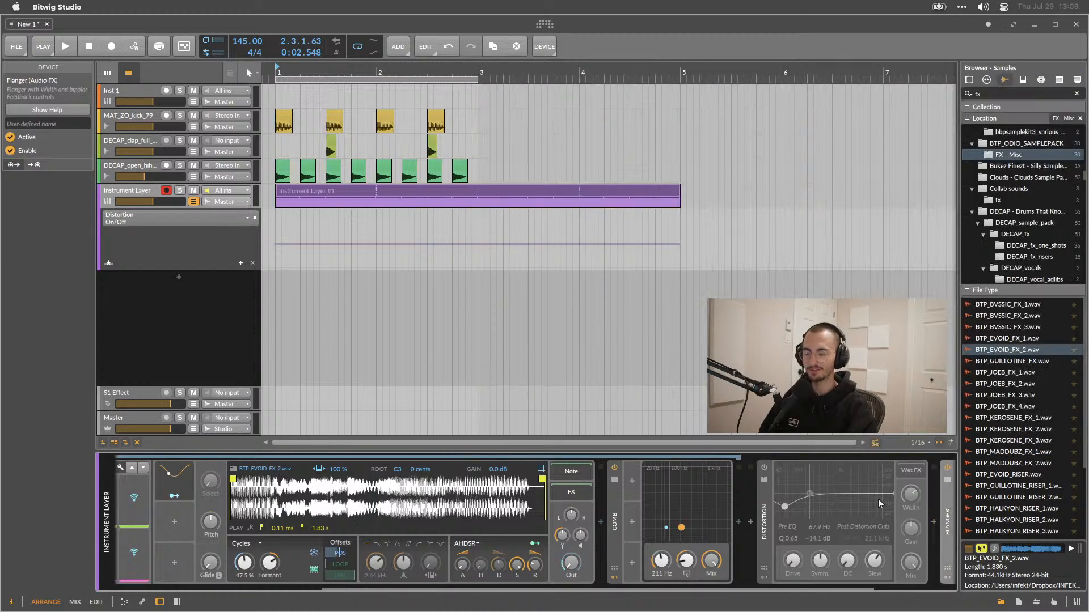
Play the loop while raising the Flanger's feedback and changing its LFO waveform and amount.
key("space")
left_click_drag(858, 529, 865, 554)
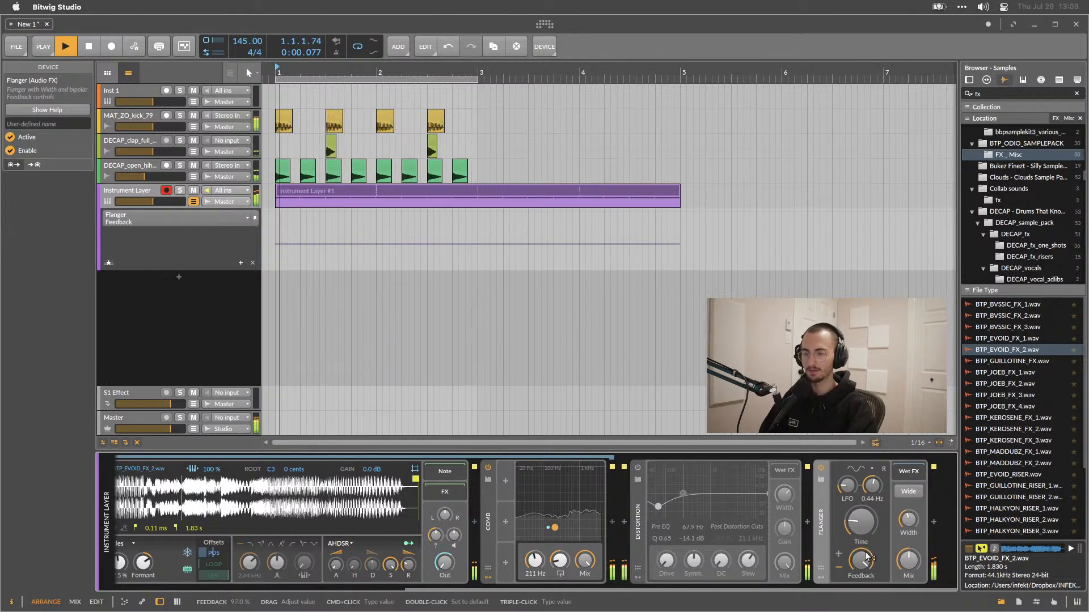
left_click_drag(847, 486, 847, 482)
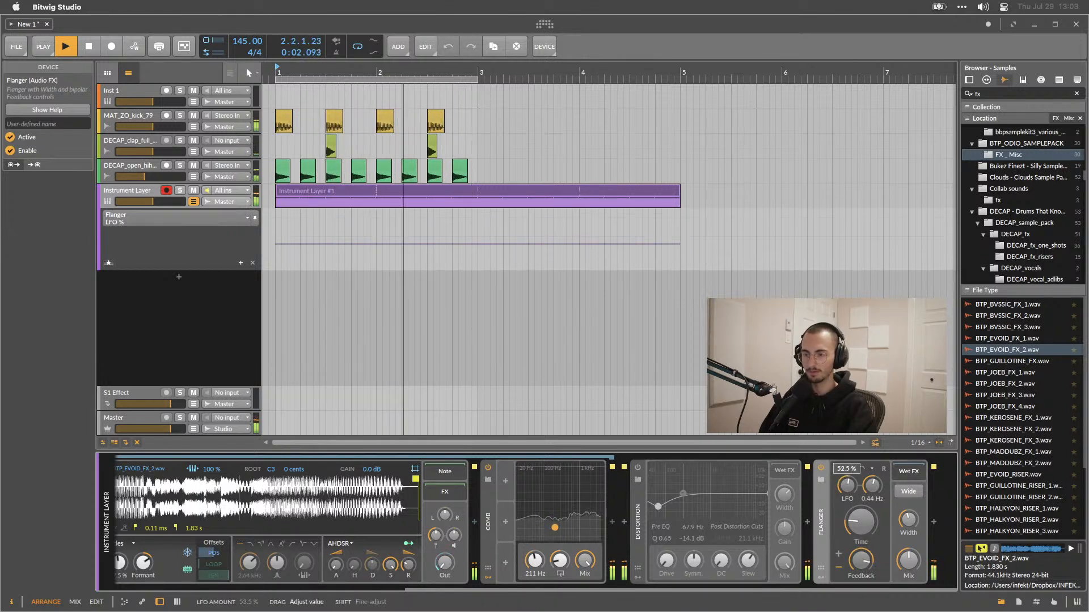
left_click(862, 468)
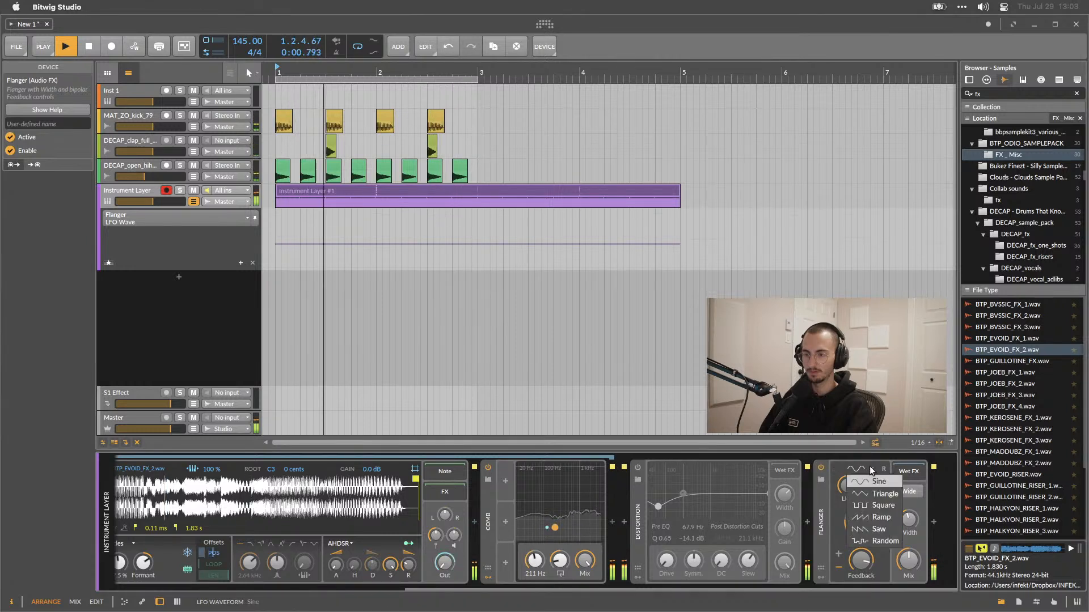
left_click(870, 467)
left_click(885, 470)
left_click_drag(847, 486, 851, 507)
key("space")
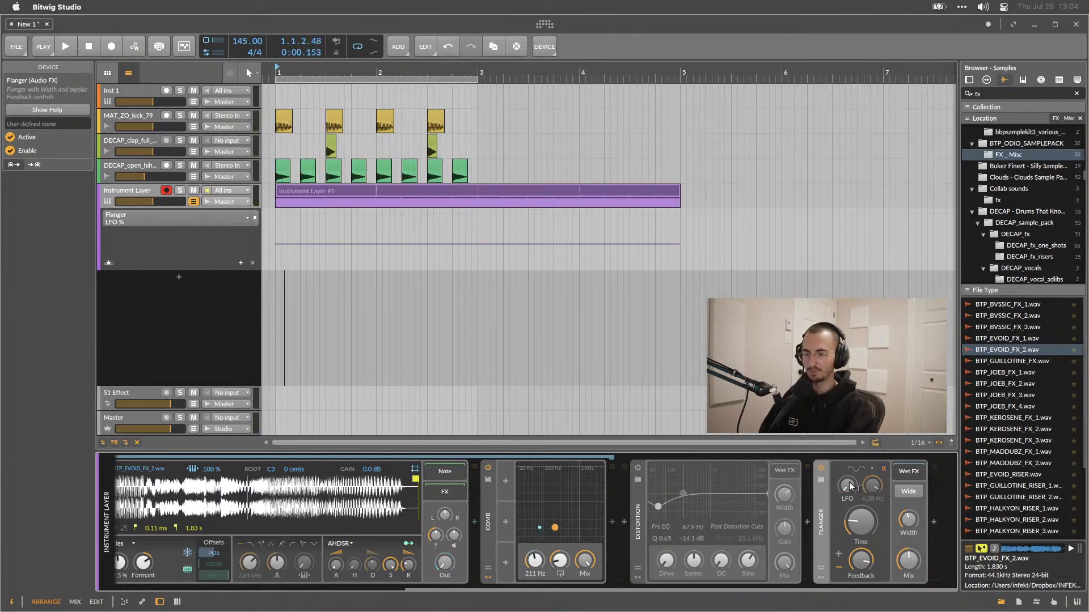
Add an LFO modulator to the Flanger and map it to the delay time with about +0.52 depth.
left_click(821, 577)
left_click(839, 480)
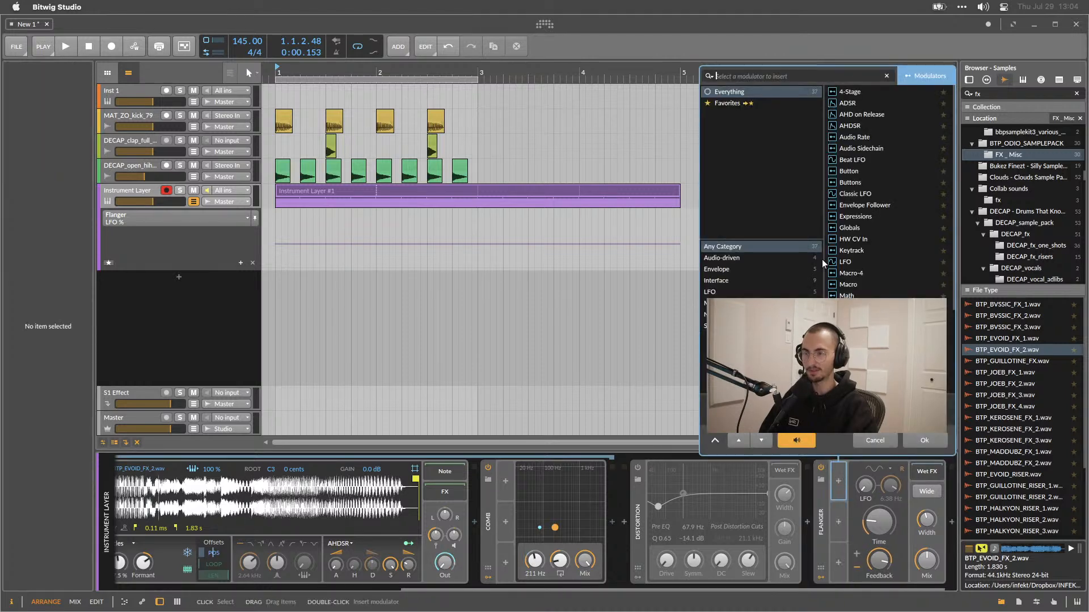
double_click(853, 262)
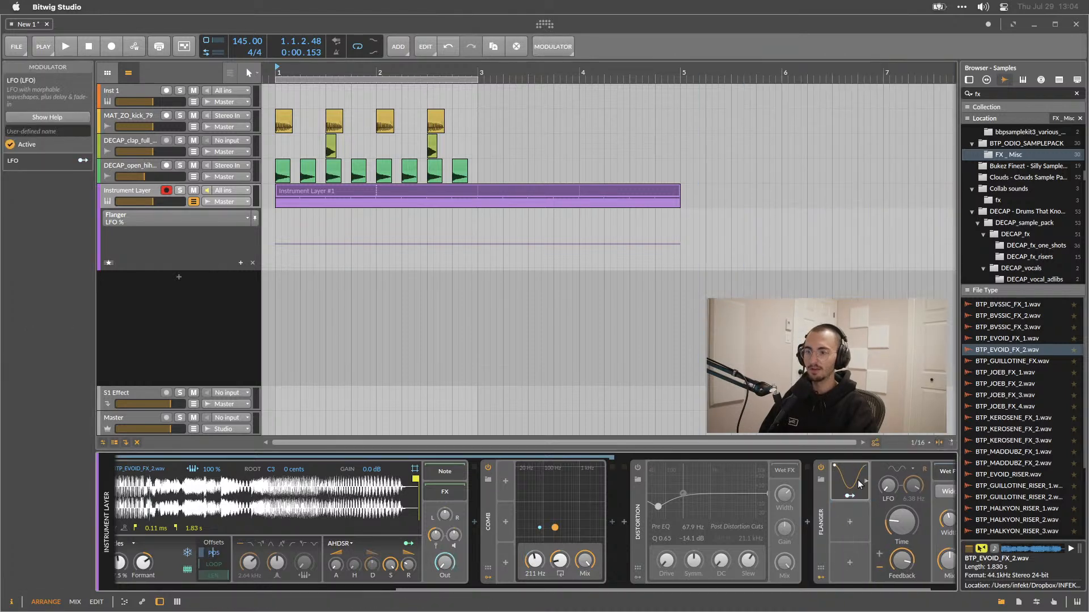
left_click(809, 496)
left_click_drag(861, 522, 861, 479)
key("space")
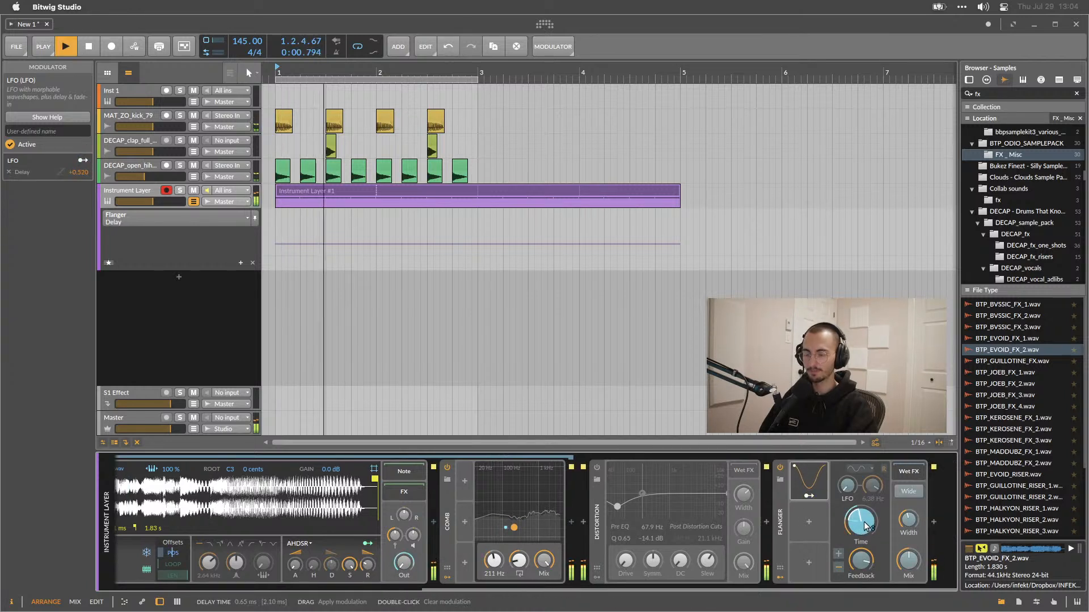
Adjust the Flanger's feedback, stop playback and delete the Flanger device.
left_click(809, 497)
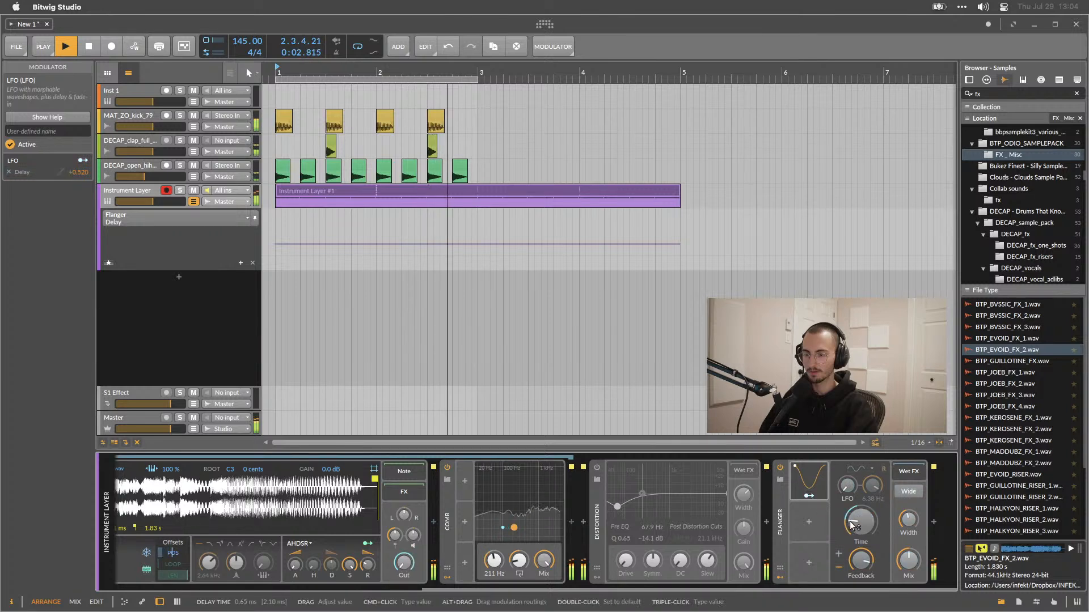
left_click_drag(859, 520, 861, 547)
key("space")
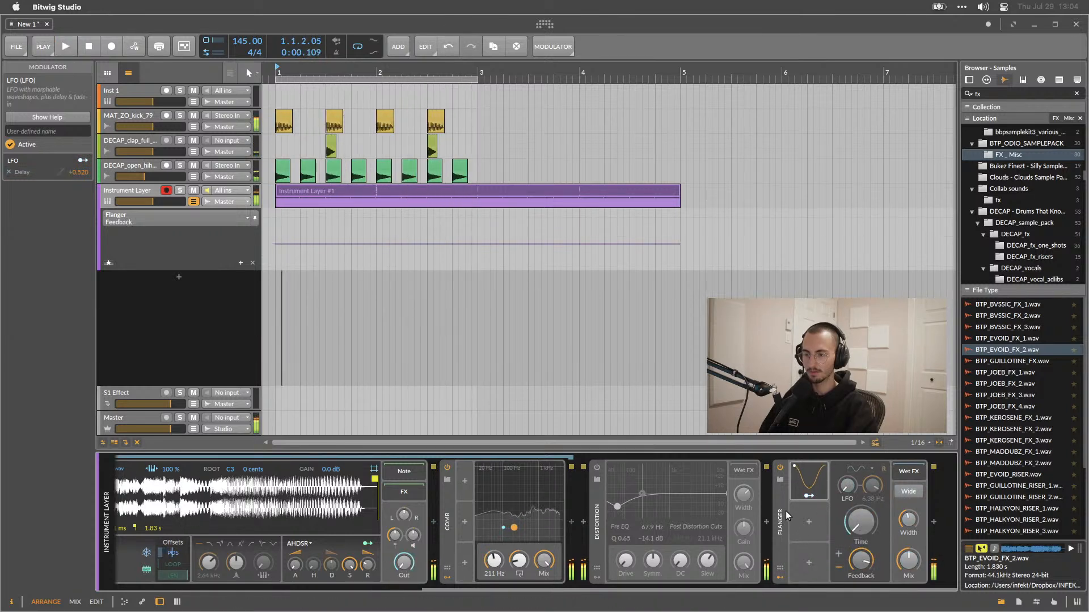
left_click(783, 509)
key("Delete")
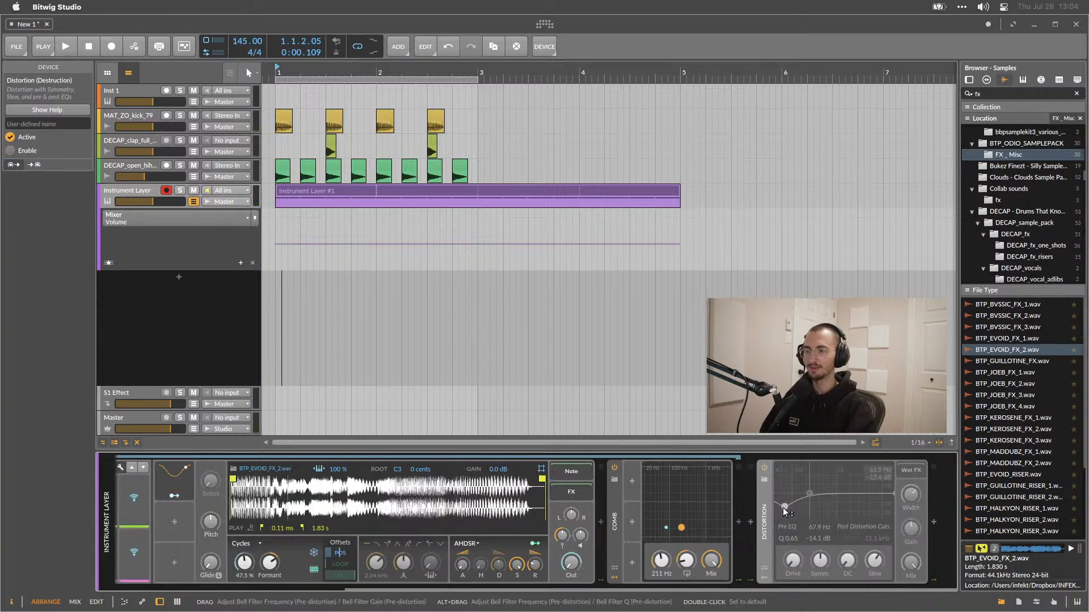
Insert an HW FX device after the Distortion, filtering the device browser to Bitwig devices.
left_click(934, 520)
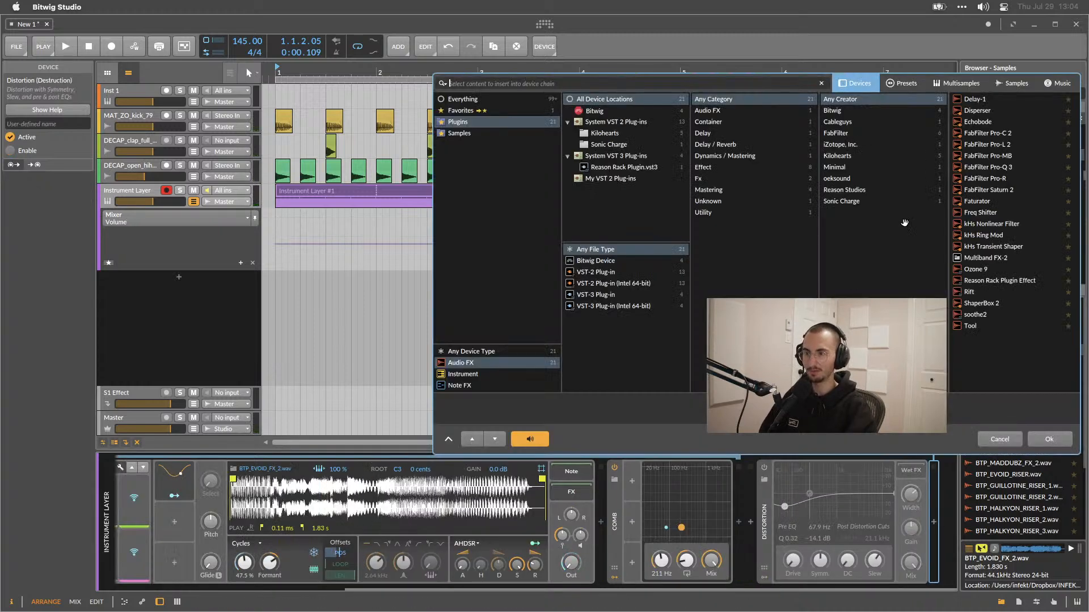
left_click(470, 99)
scroll(988, 245, "down", 3)
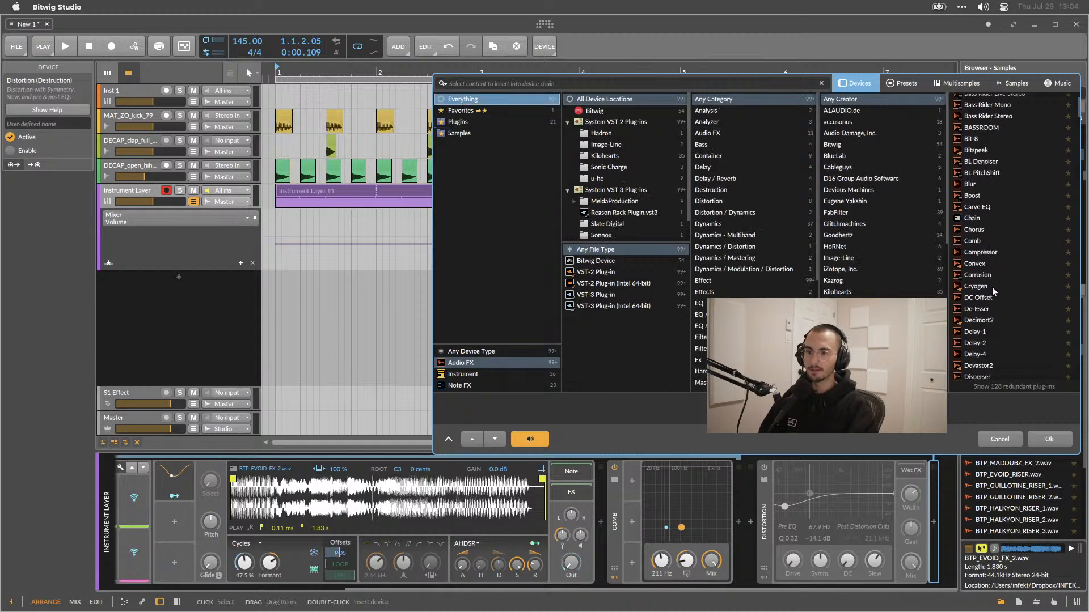
left_click(592, 261)
scroll(1006, 231, "down", 5)
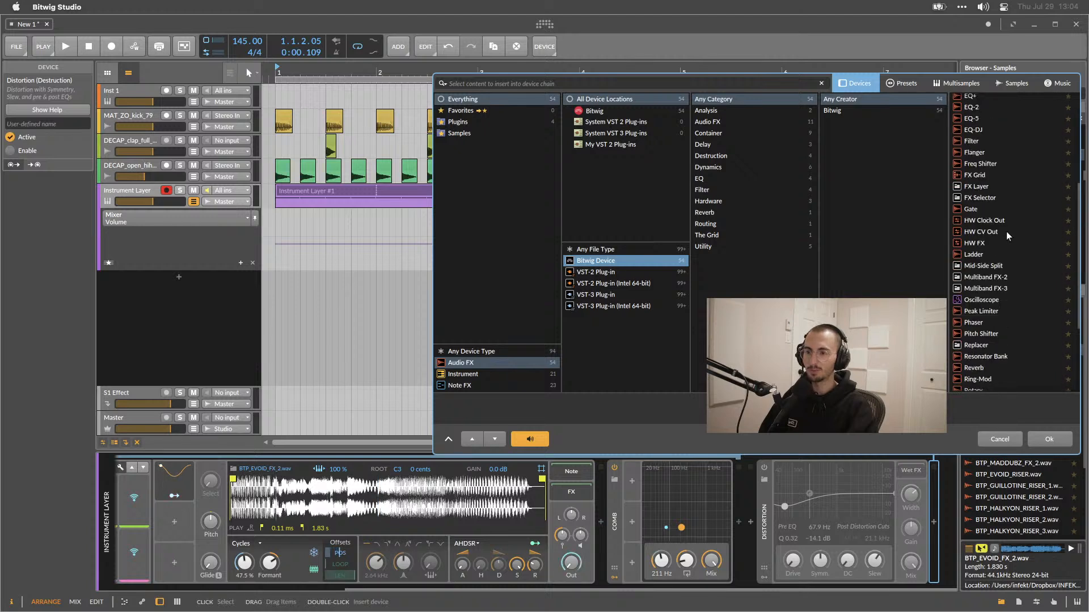
scroll(1006, 231, "down", 2)
scroll(1003, 274, "down", 1)
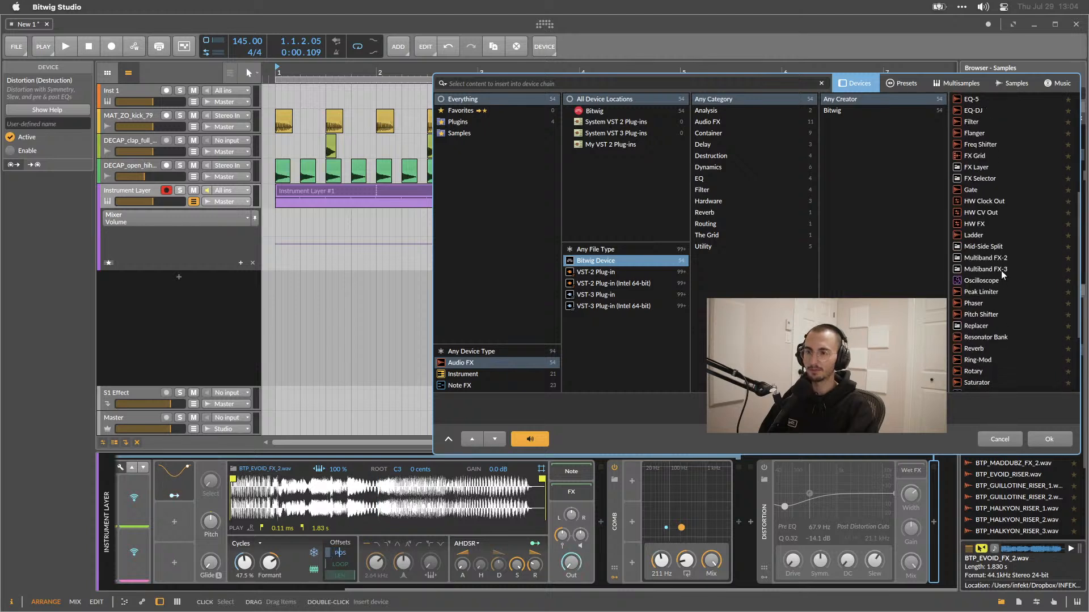
double_click(985, 225)
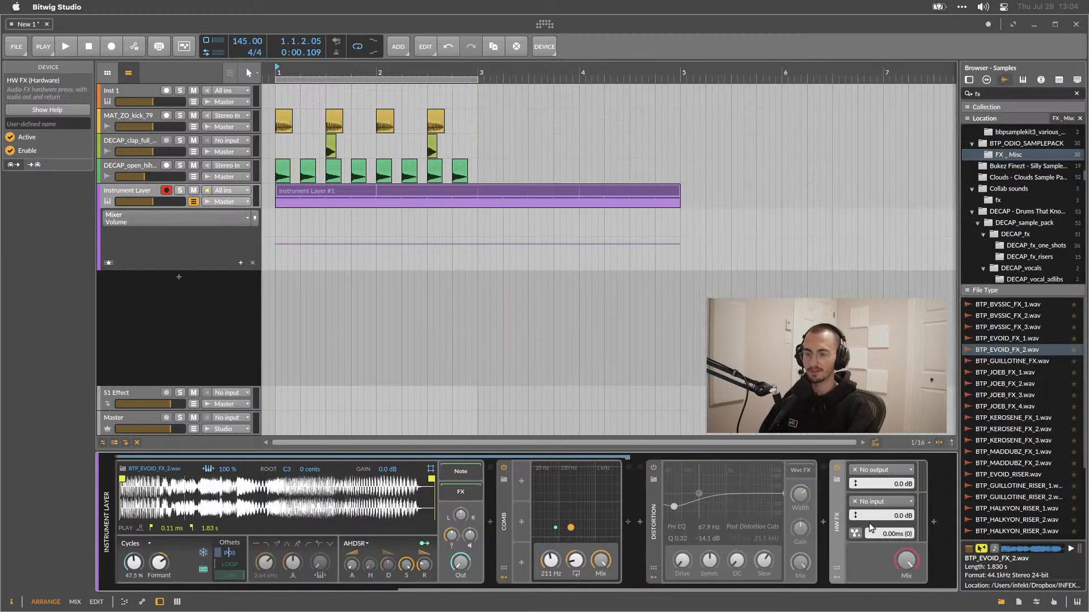
Open the HW FX device's audio output options, then delete the HW FX device.
left_click(859, 468)
left_click(859, 467)
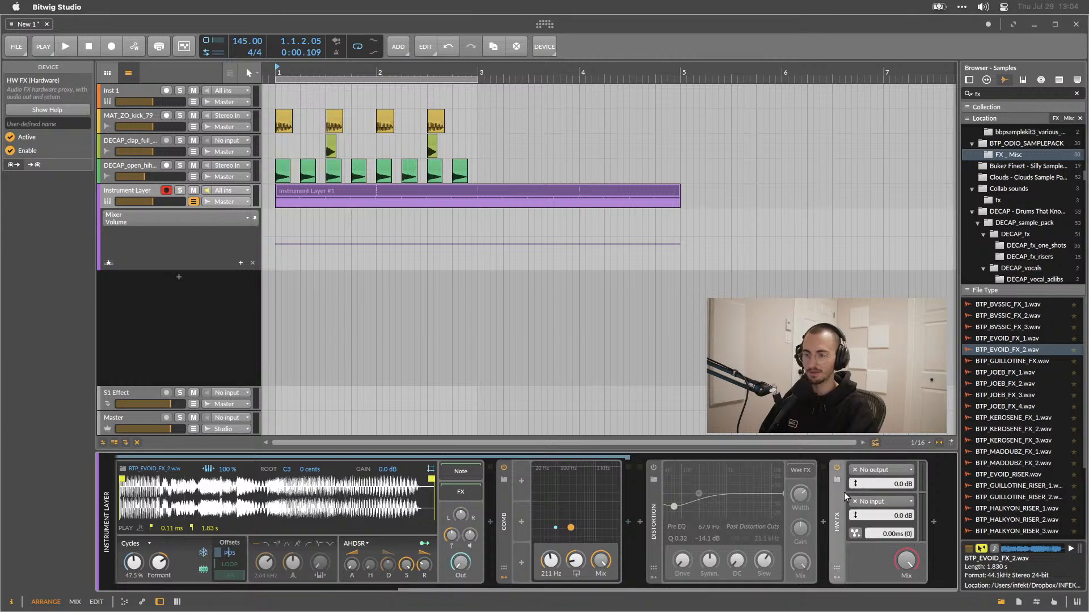
left_click(872, 465)
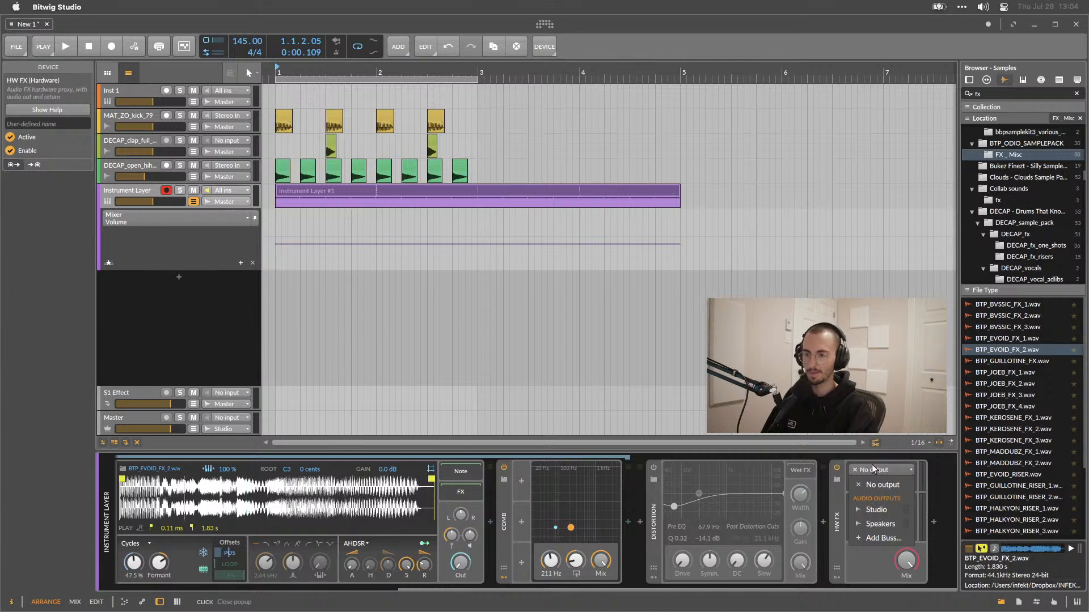
left_click(848, 491)
key("Delete")
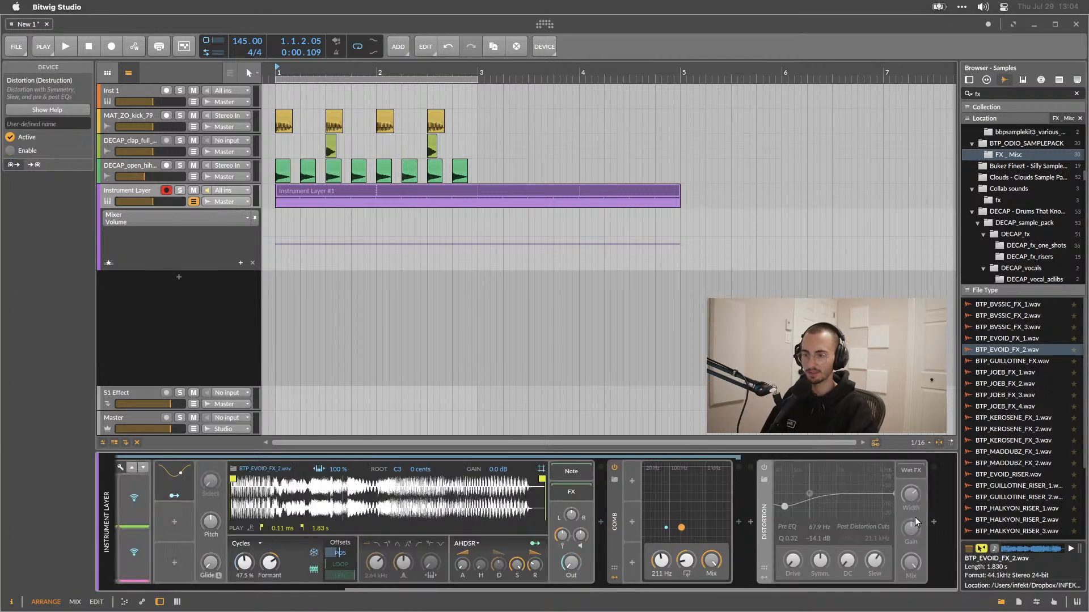
Insert a Time Shift device after the Distortion and set its shift to about -63 samples.
left_click(933, 520)
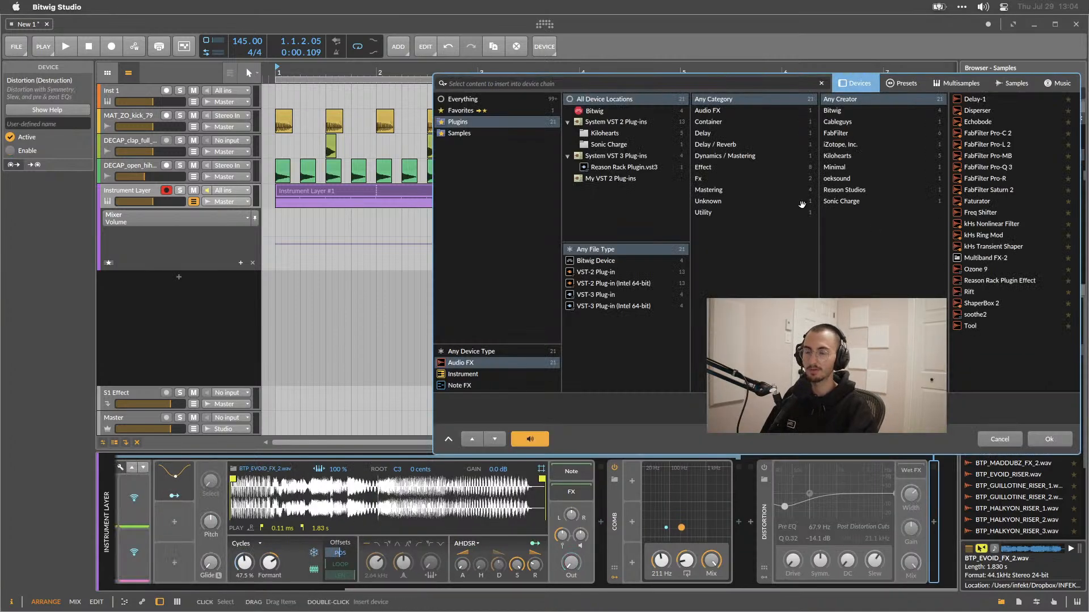
left_click(456, 96)
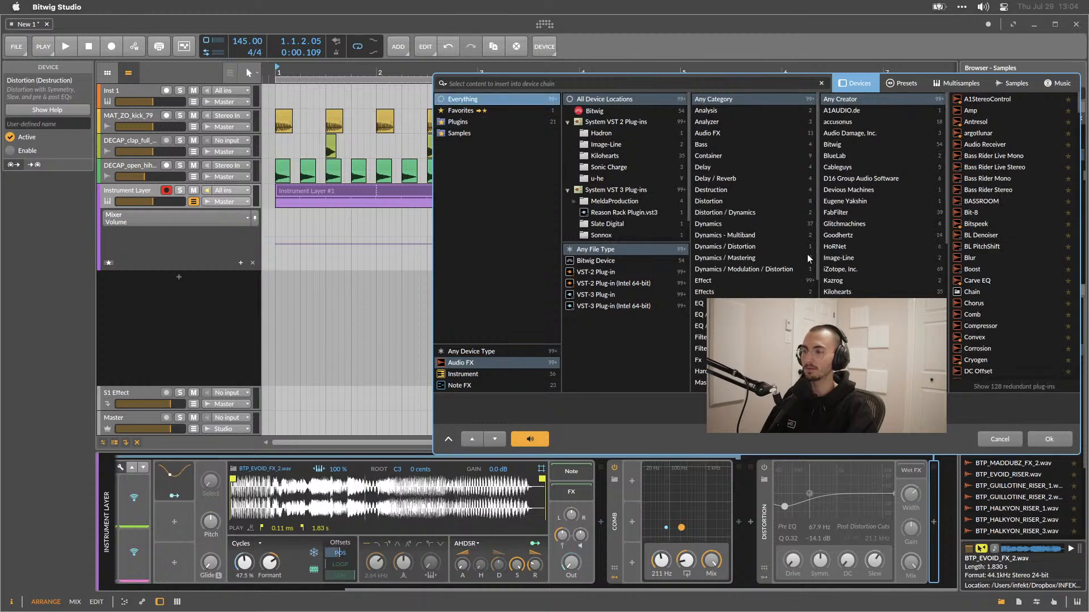
scroll(981, 276, "down", 5)
scroll(981, 276, "down", 3)
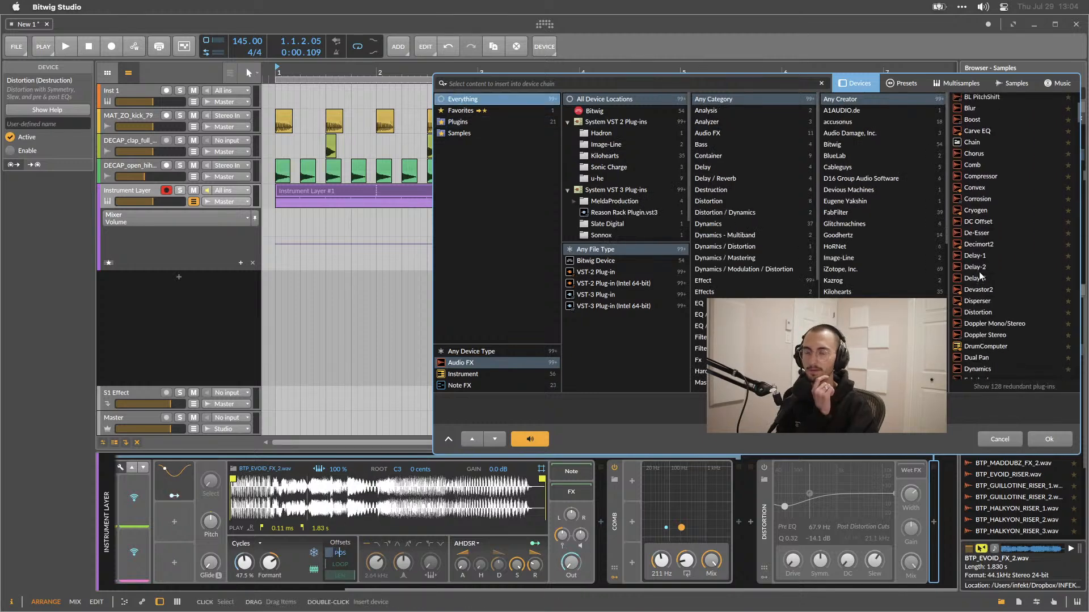
left_click(590, 262)
scroll(1038, 223, "down", 10)
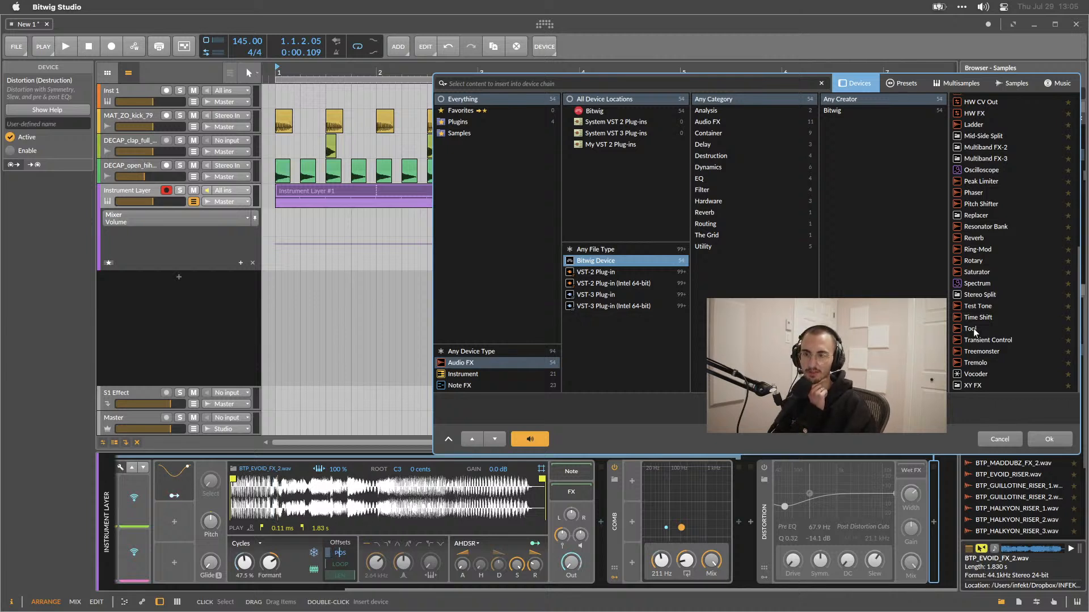
double_click(975, 318)
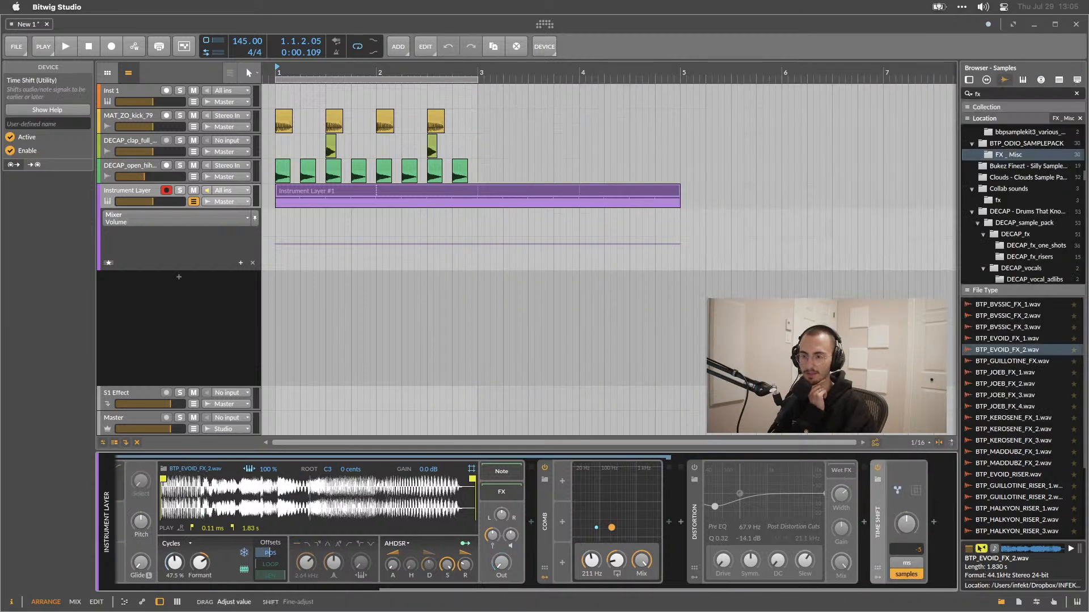
left_click_drag(914, 521, 912, 527)
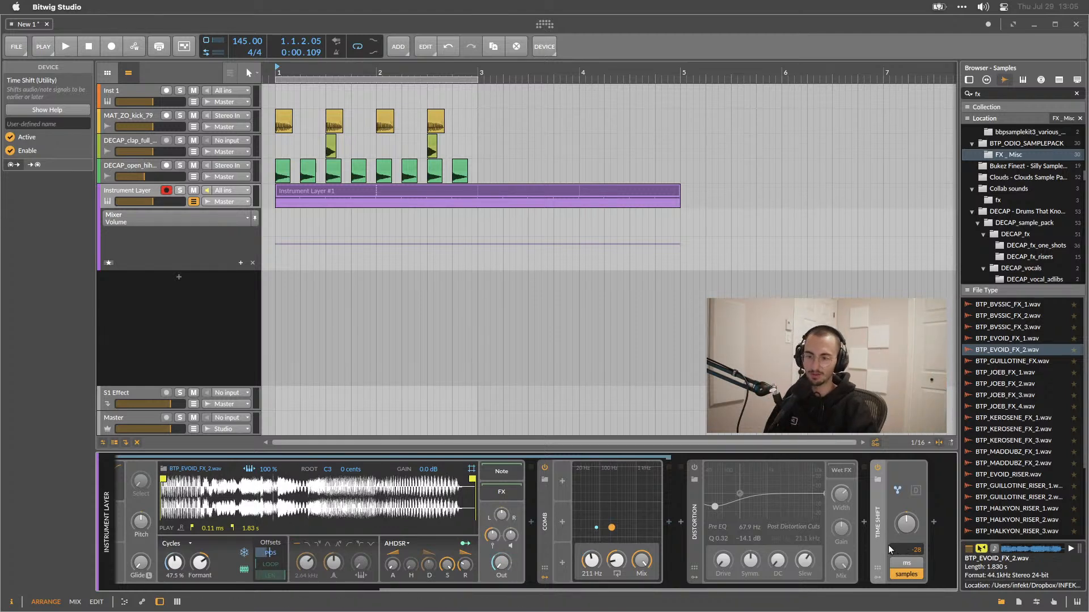
mouse_move(914, 527)
left_mouse_down()
mouse_move(914, 543)
mouse_move(914, 530)
left_mouse_up()
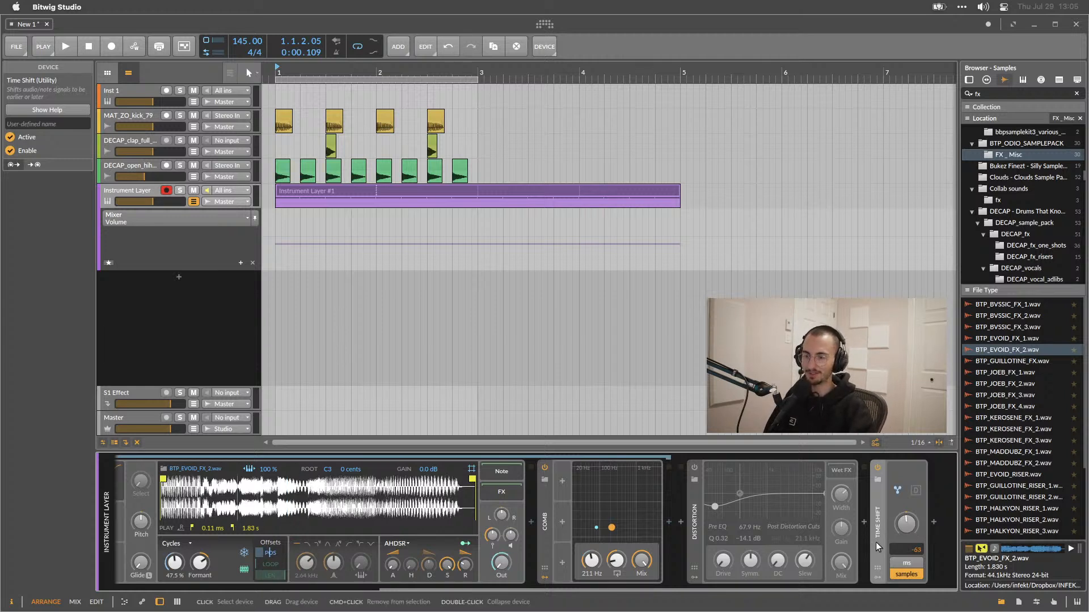
Search the device browser for disp and insert the Disperser plug-in after the Time Shift.
left_click(934, 521)
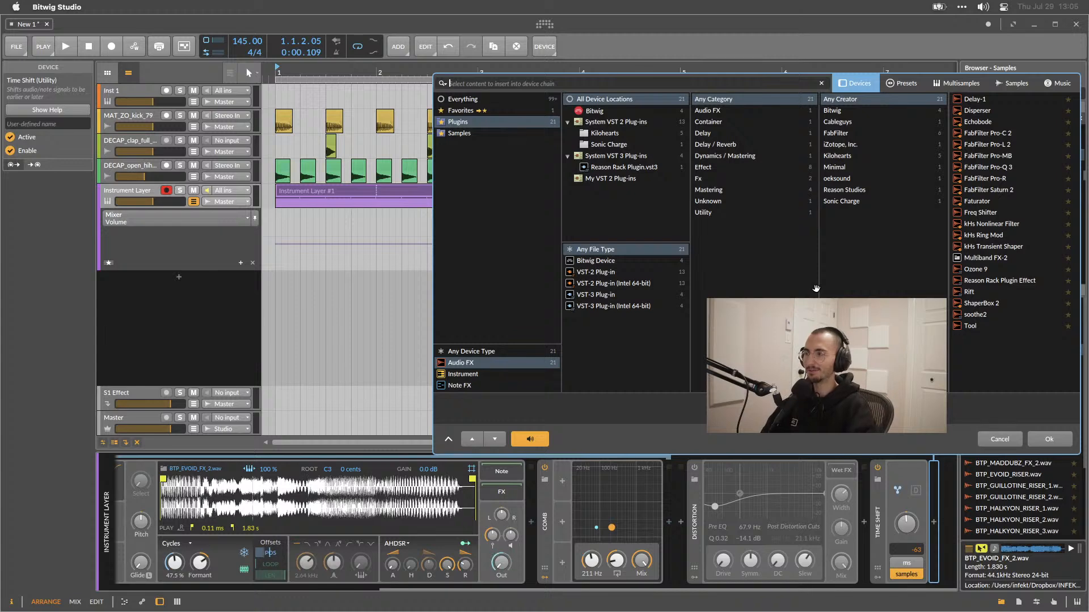
left_click(471, 100)
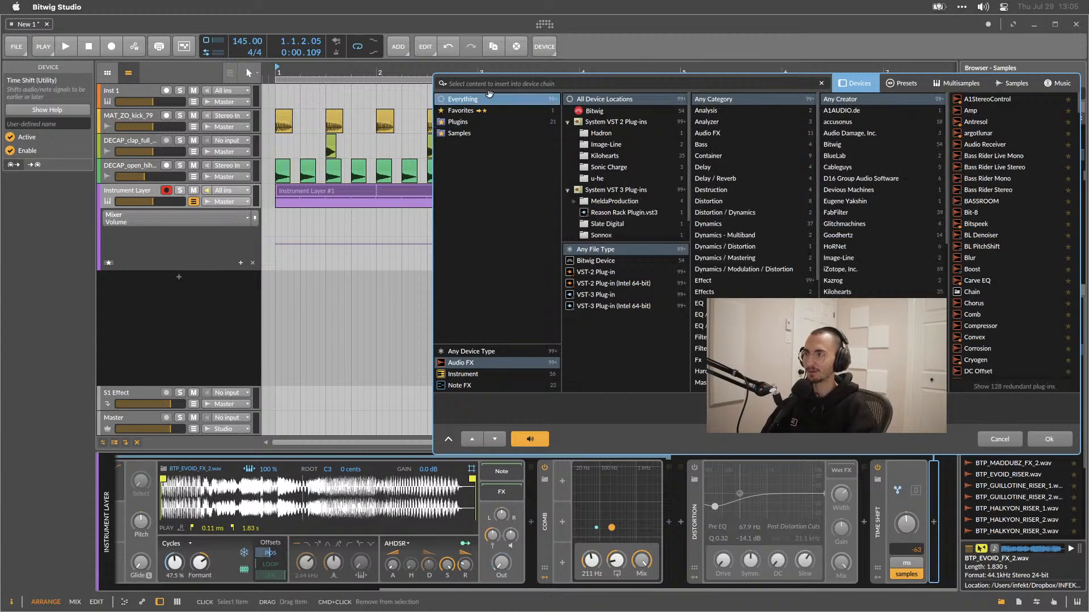
type("disp")
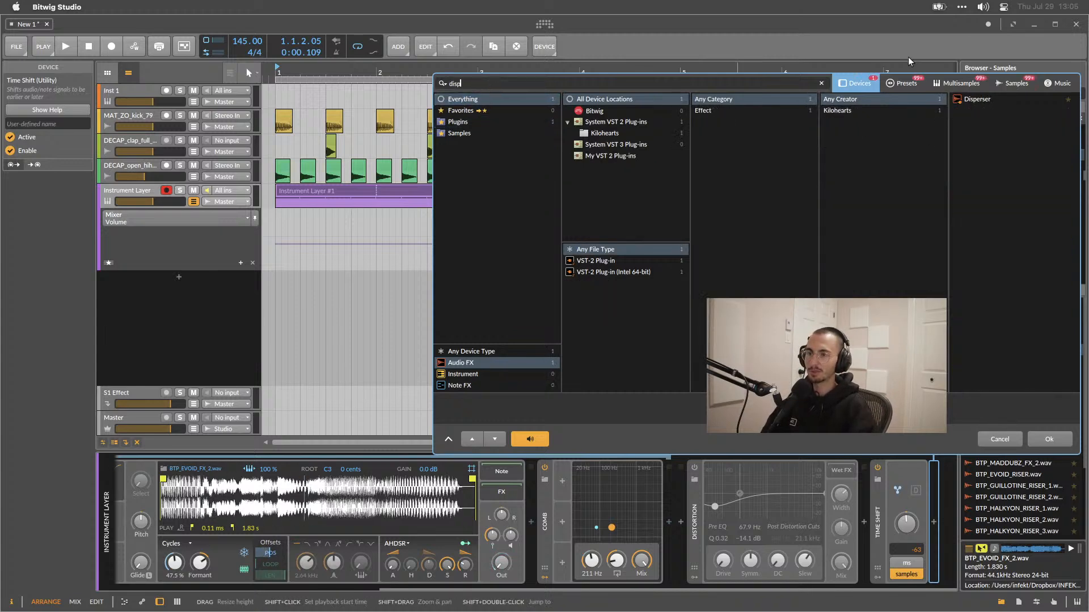
double_click(995, 97)
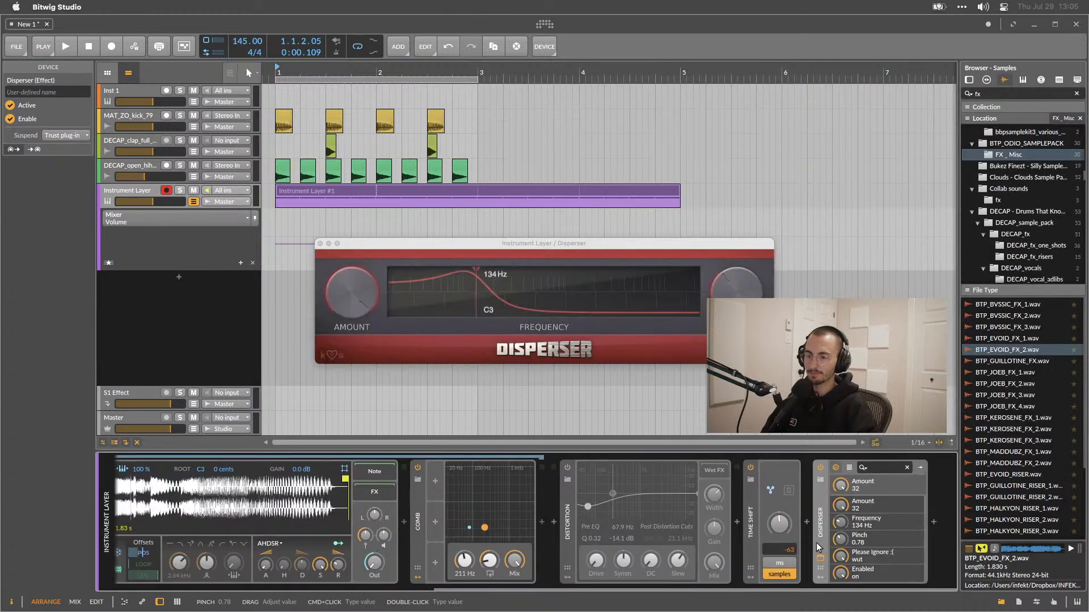
Wrap the Disperser in an FX Layer and duplicate the Disperser three times.
key("super+g")
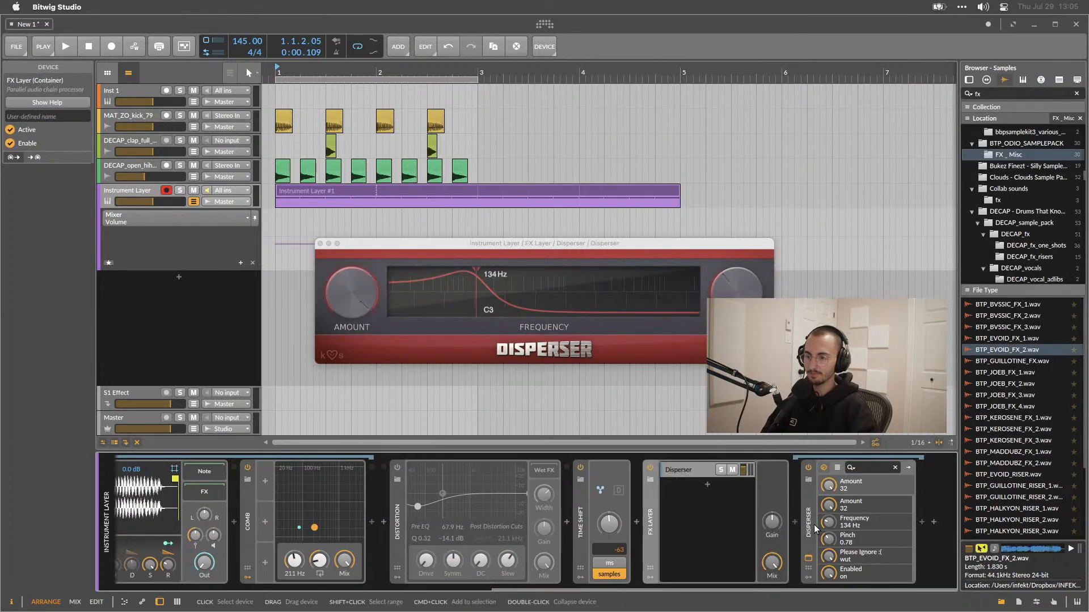
left_click(812, 525)
key("super+d")
key("super+d")
key("super+d")
key("super+d")
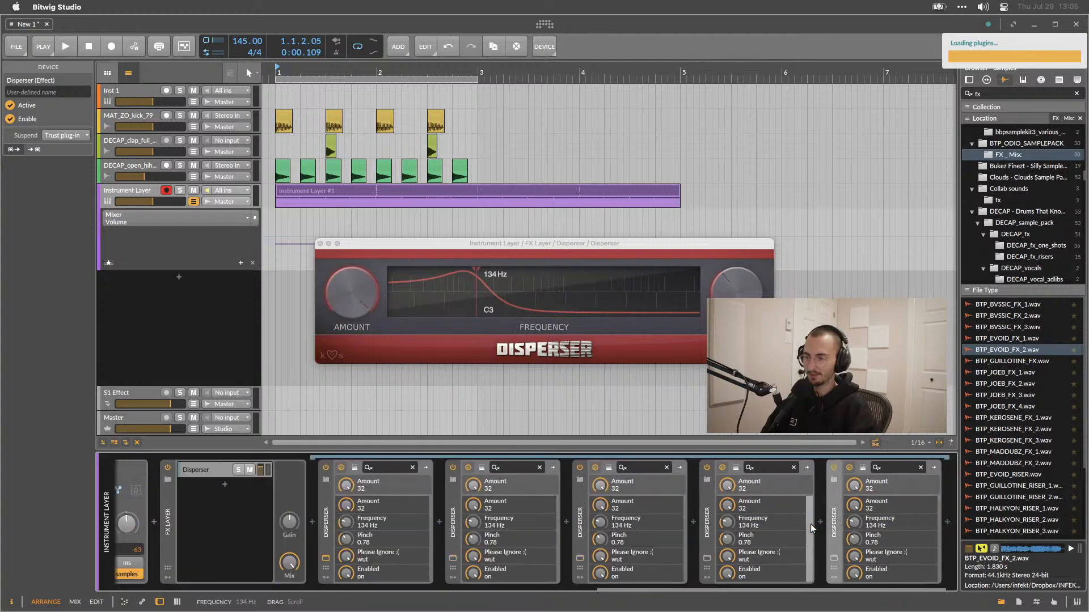
Play the loop, then delete the Time Shift, FX Layer and Disperser devices and stop playback.
scroll(765, 540, "left", 5)
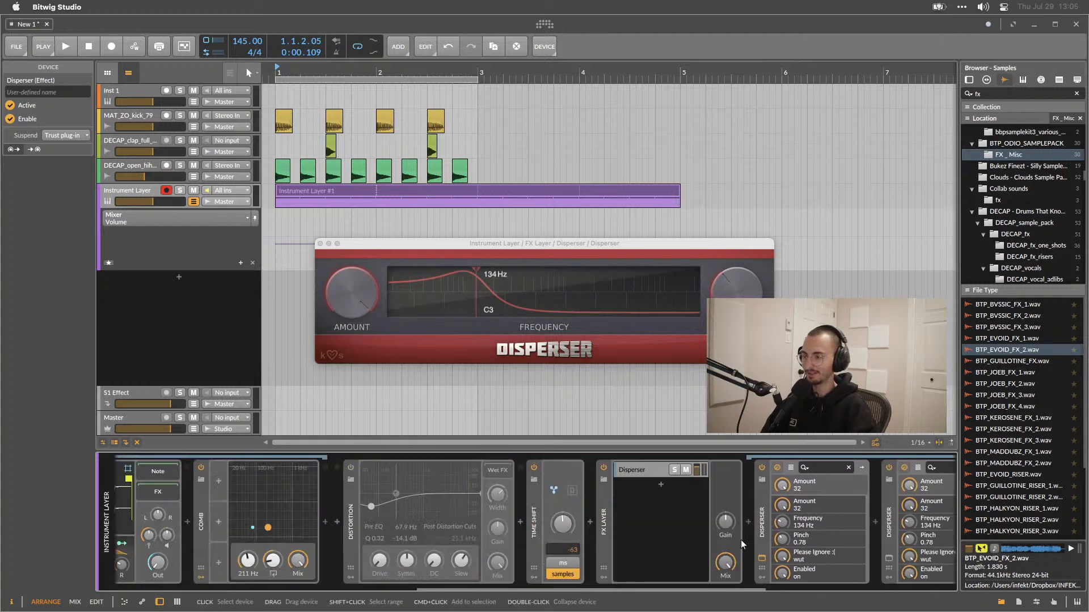
scroll(662, 543, "right", 5)
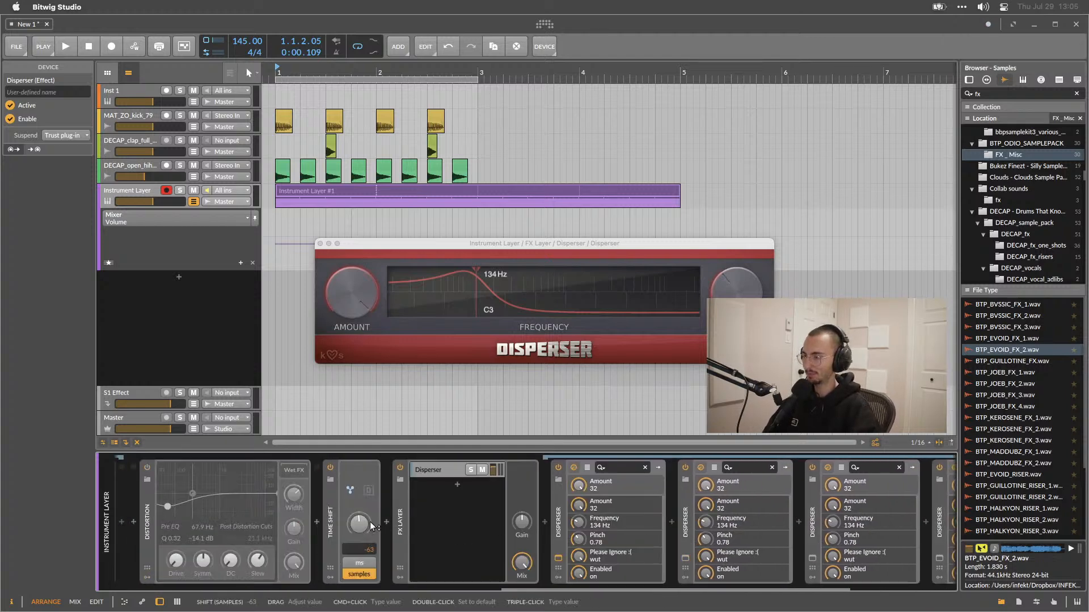
key("space")
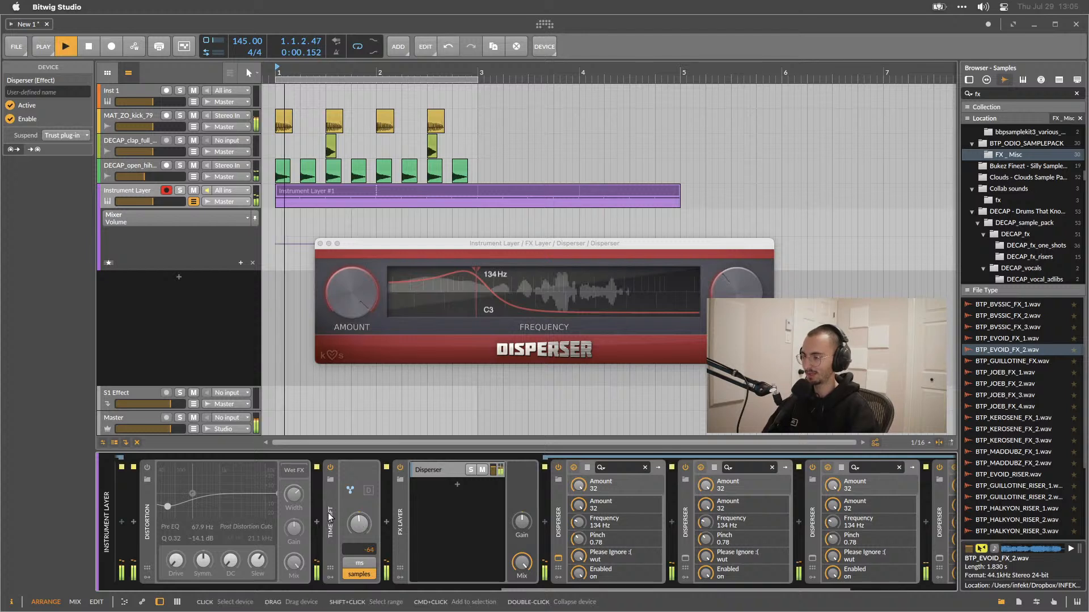
scroll(358, 526, "down", 4)
scroll(359, 526, "down", 2)
left_click(329, 504)
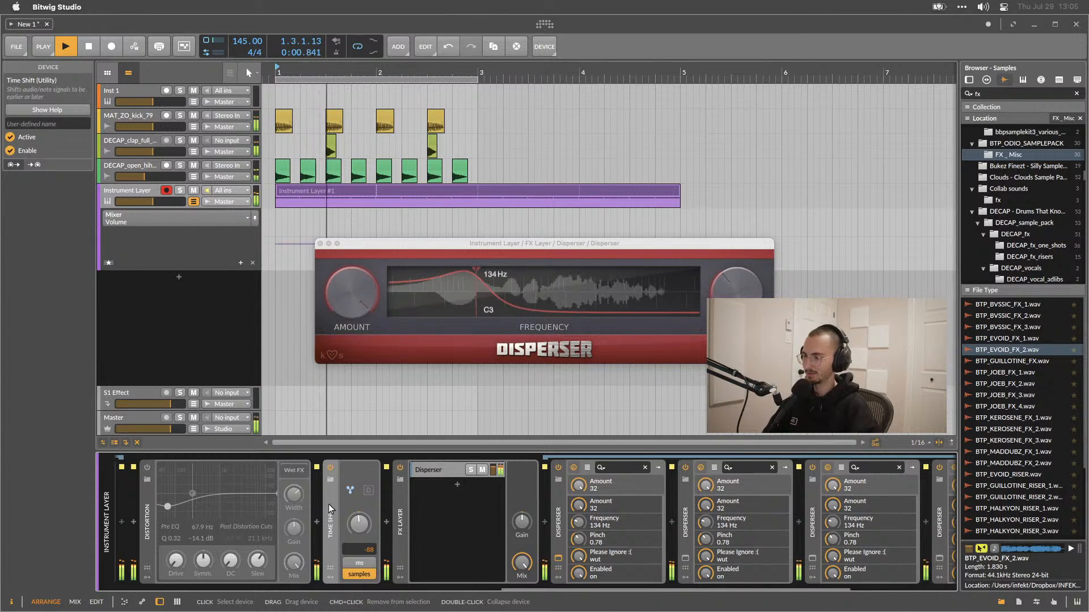
key("Delete")
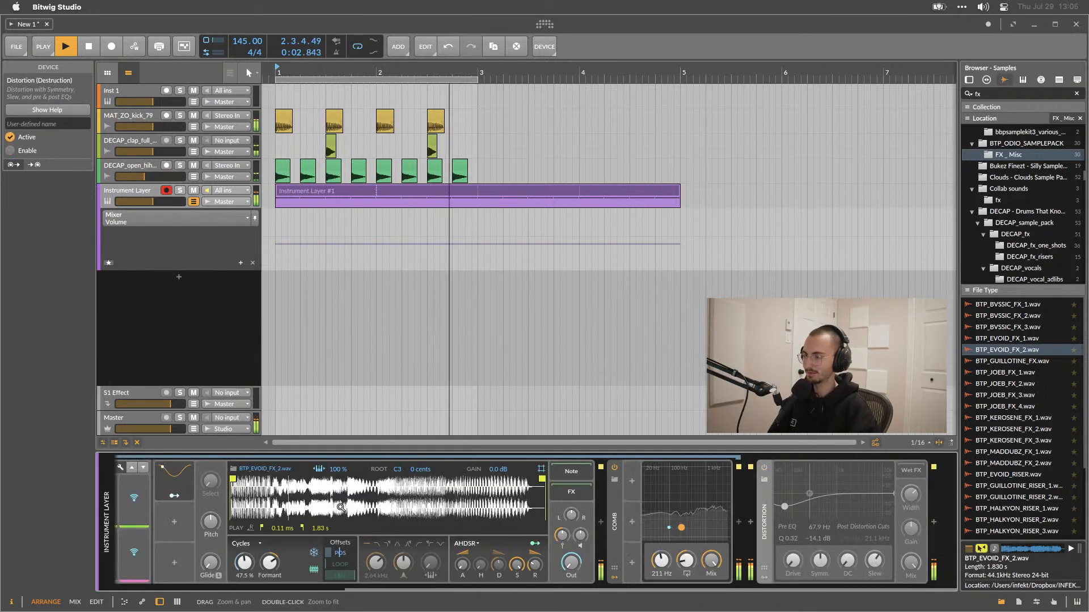
key("space")
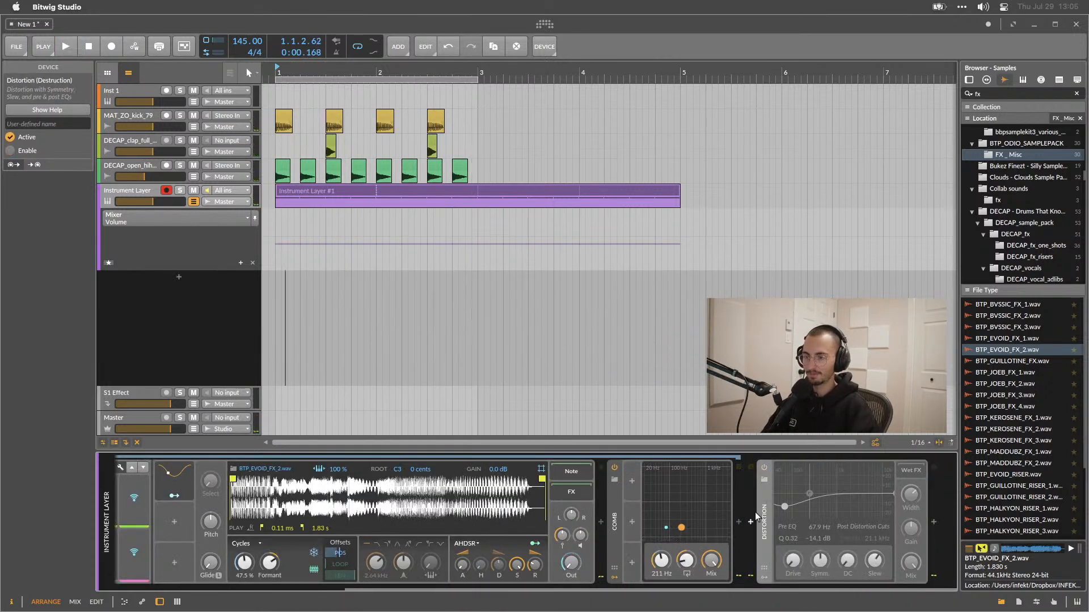
Delete the Distortion device from the chain.
left_click(754, 512)
left_click(759, 512)
key("Delete")
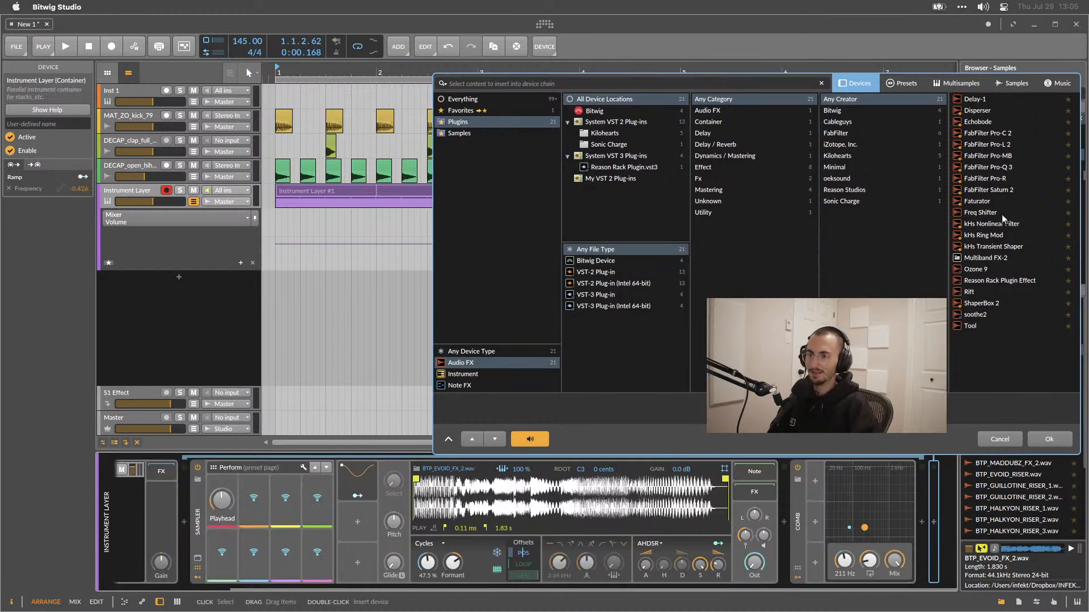
Insert a Bitwig Vocoder device after the Comb from the device browser's Bitwig devices.
left_click(457, 99)
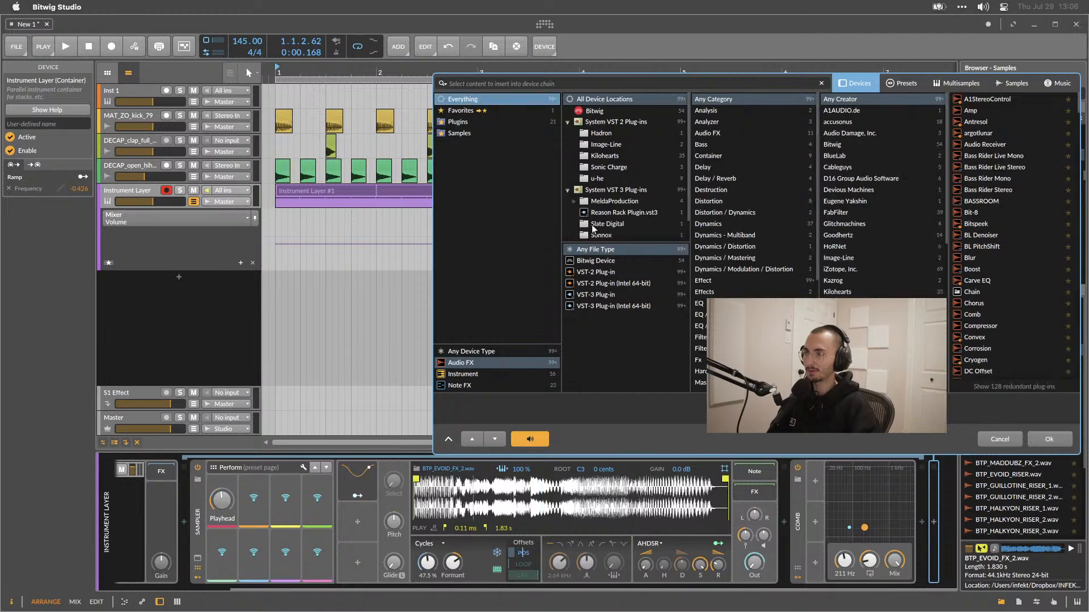
left_click(598, 260)
scroll(1025, 257, "down", 5)
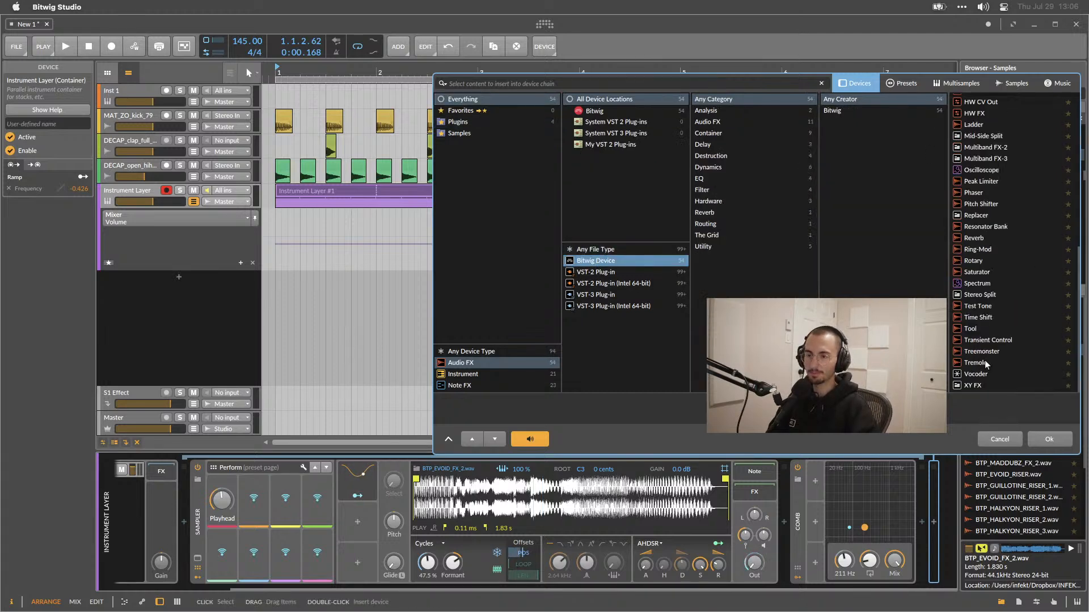
double_click(976, 376)
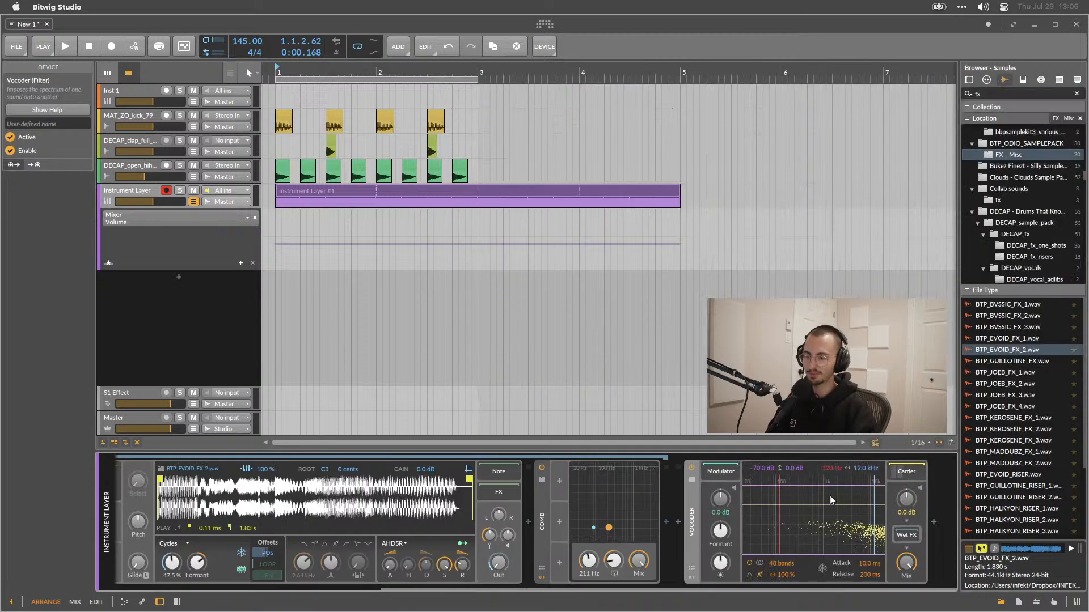
Play the loop briefly and inspect the Vocoder's carrier and modulator chains.
key("space")
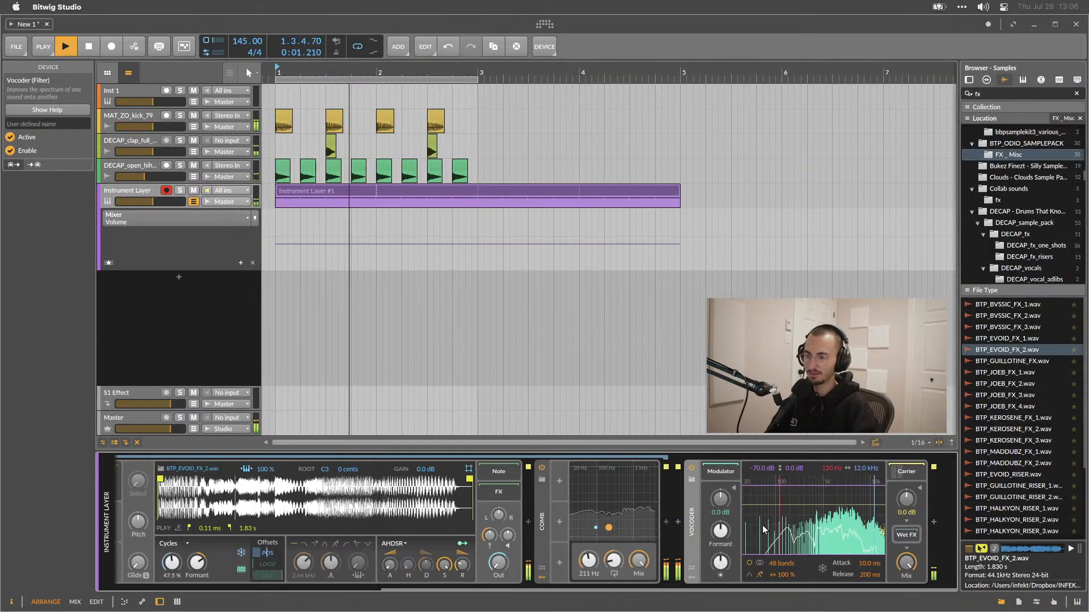
key("space")
left_click(906, 472)
scroll(824, 529, "right", 5)
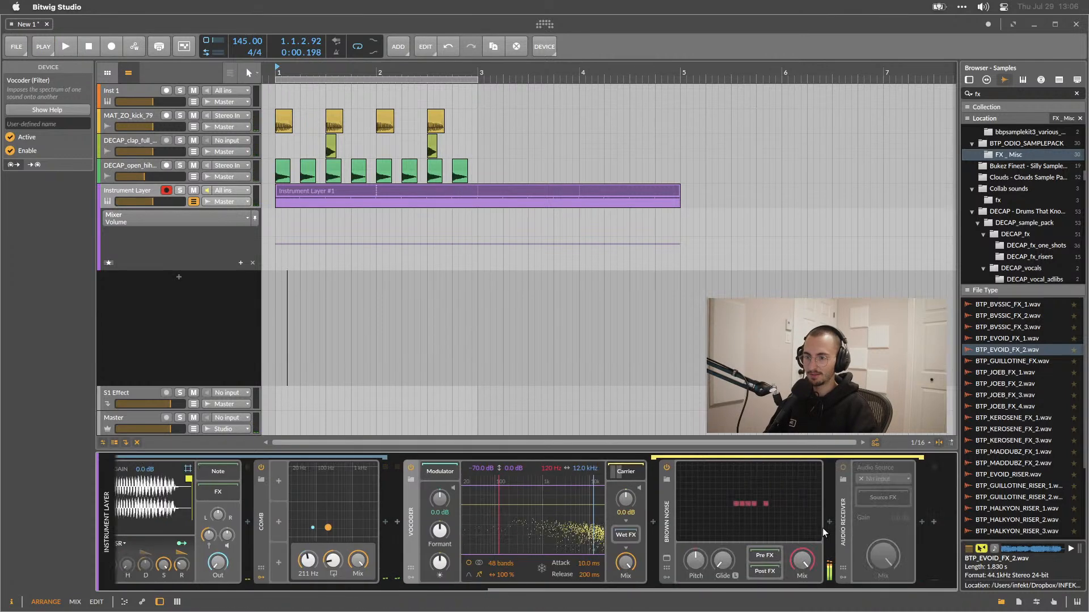
left_click(441, 472)
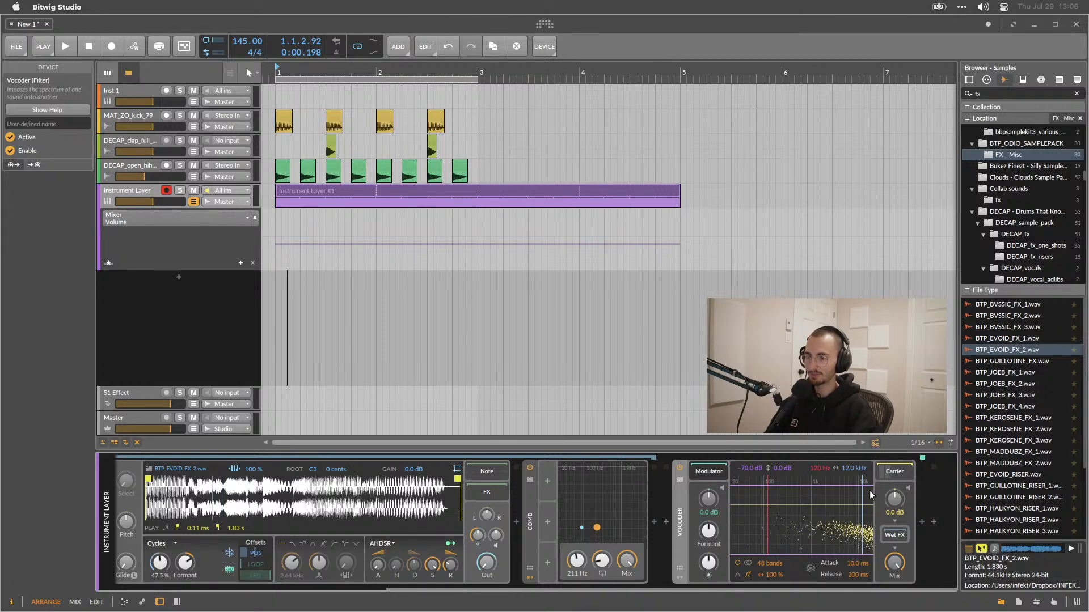
left_click(886, 473)
scroll(874, 494, "right", 5)
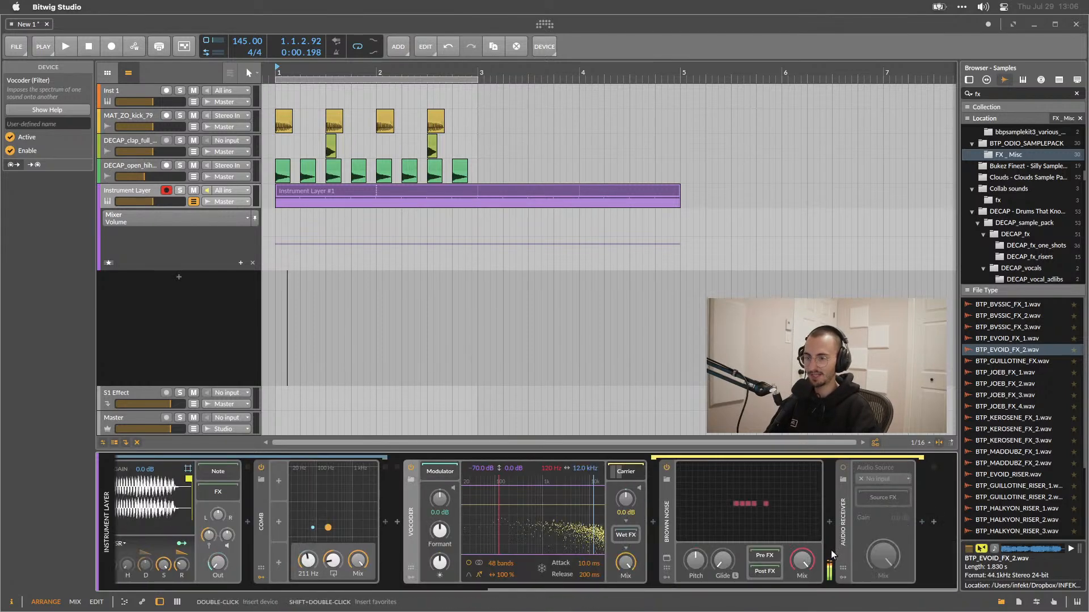
Disable the Audio Receiver and Brown Noise devices in the Vocoder's carrier chain.
left_click(662, 507)
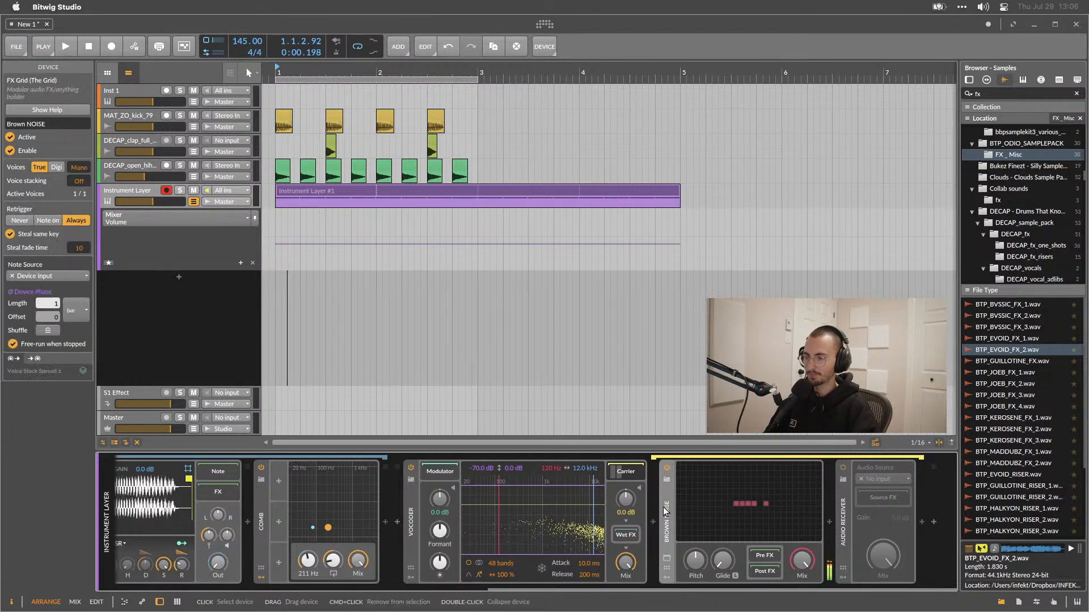
left_click(843, 505)
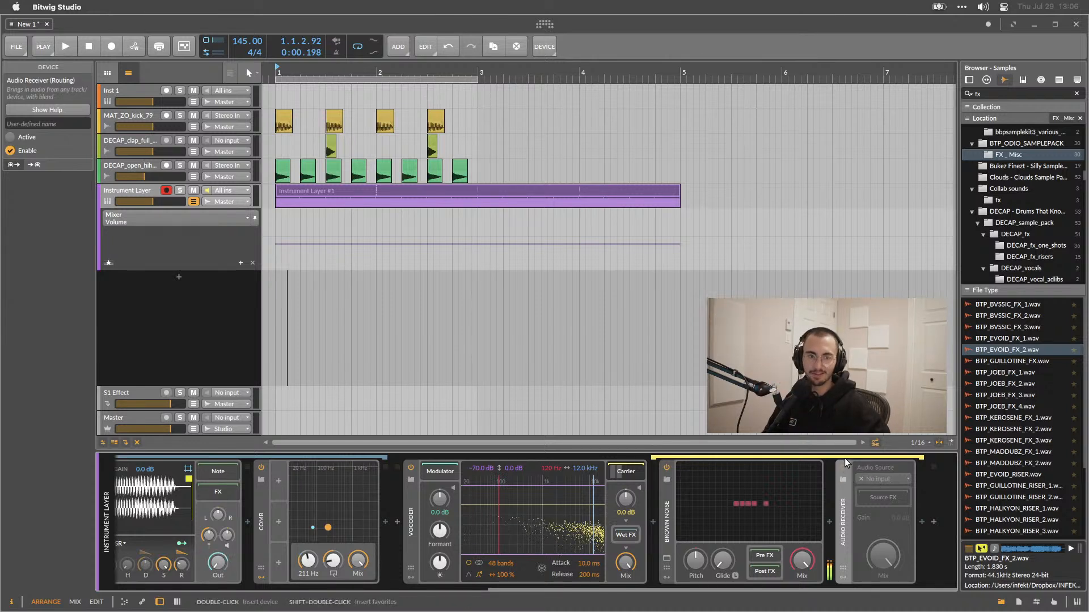
left_click(880, 474)
left_click(873, 475)
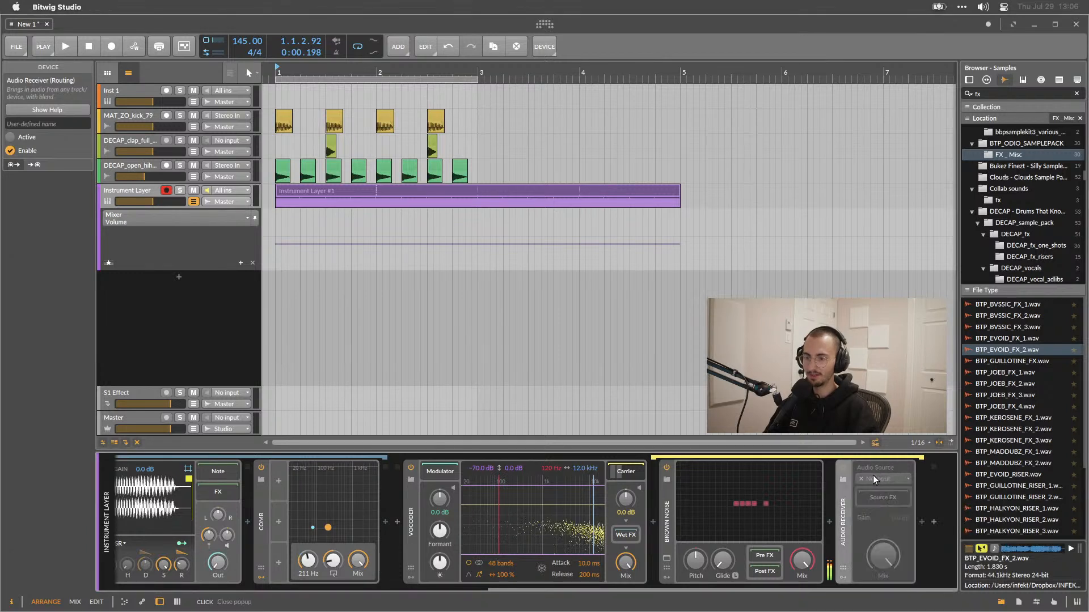
left_click(845, 465)
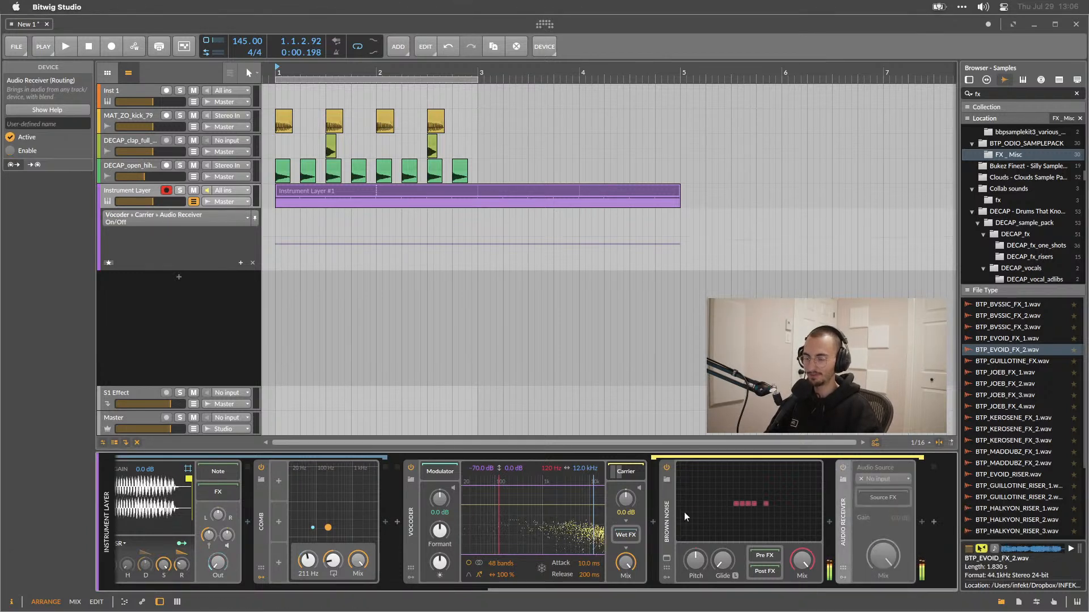
left_click(667, 469)
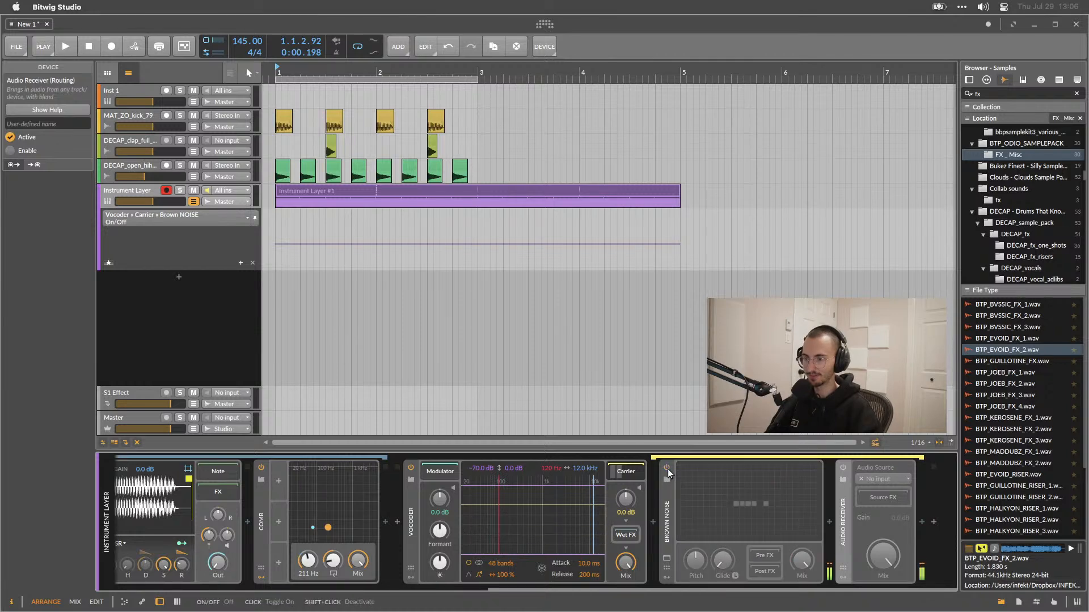
Insert a Bitwig Test Tone device into the Vocoder's carrier chain from the device browser.
left_click(829, 521)
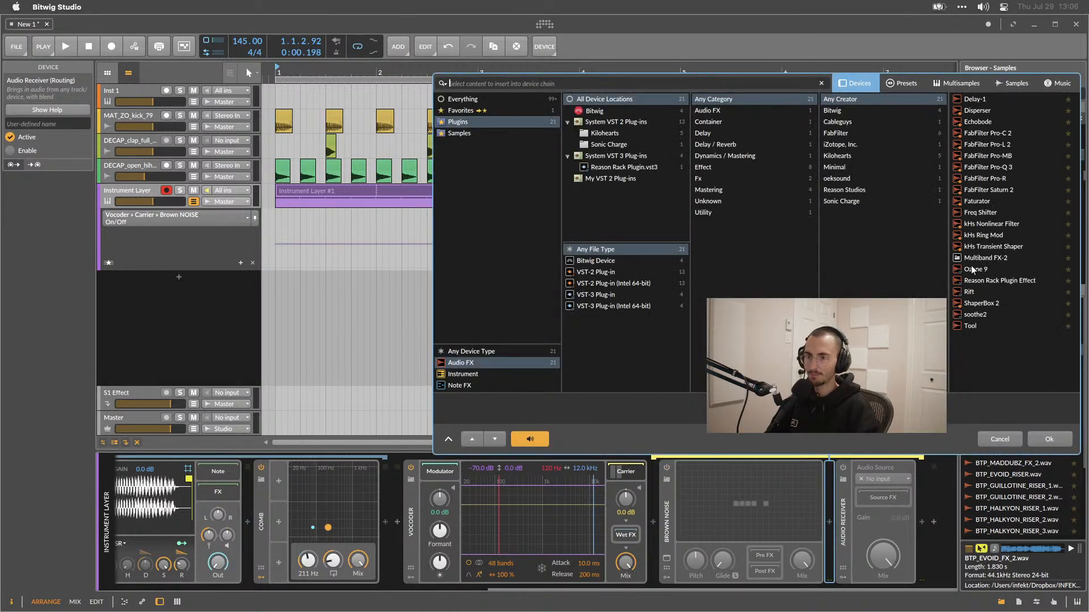
left_click(468, 100)
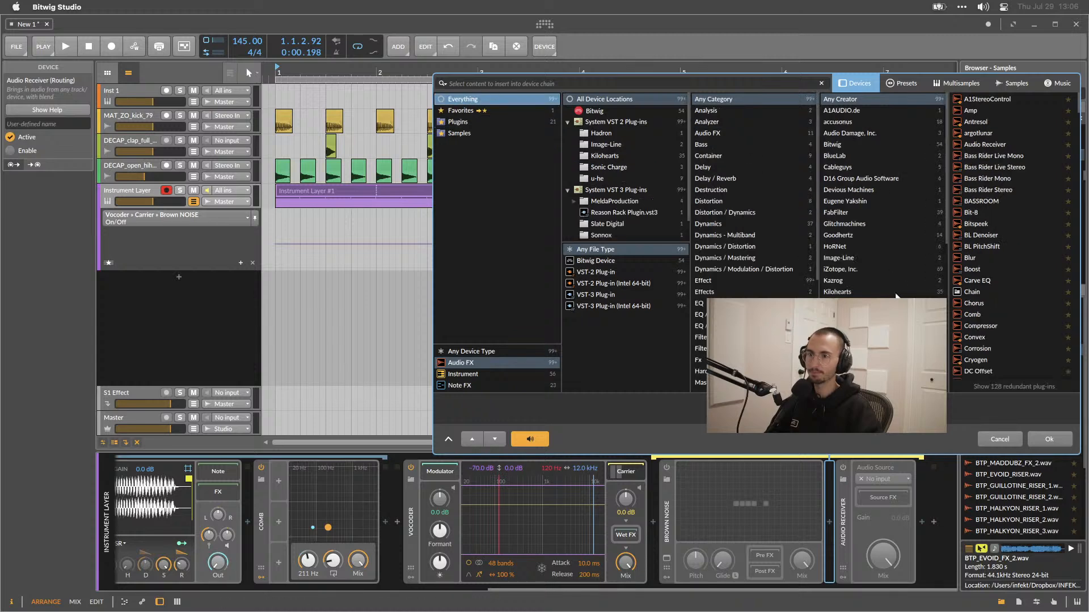
scroll(996, 298, "down", 15)
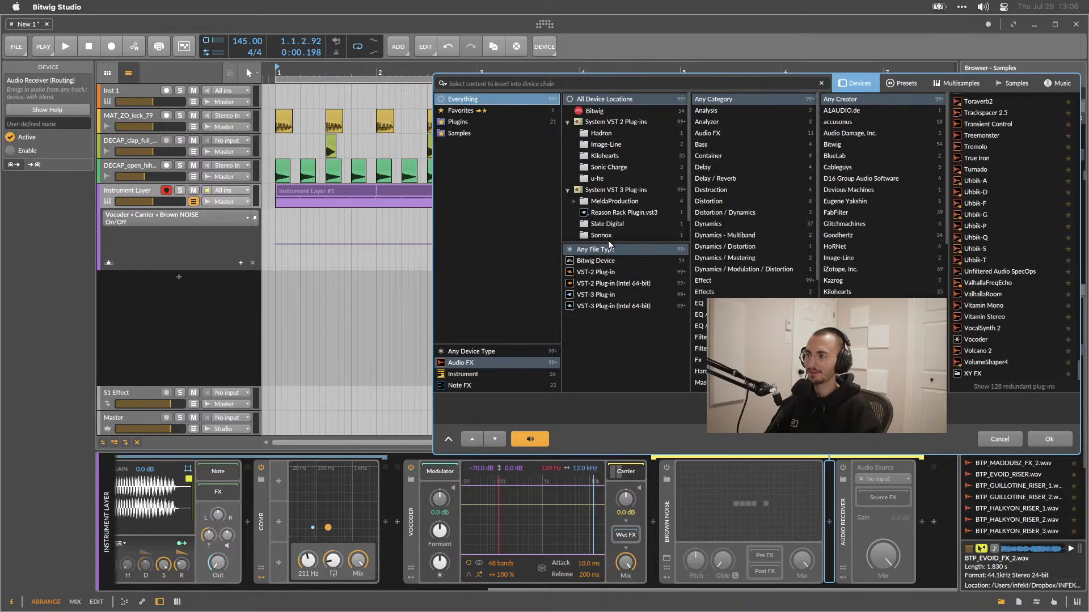
left_click(606, 261)
scroll(1006, 263, "down", 5)
left_click(981, 306)
double_click(981, 306)
Play the loop and set the Test Tone frequency to 322 Hz.
key("space")
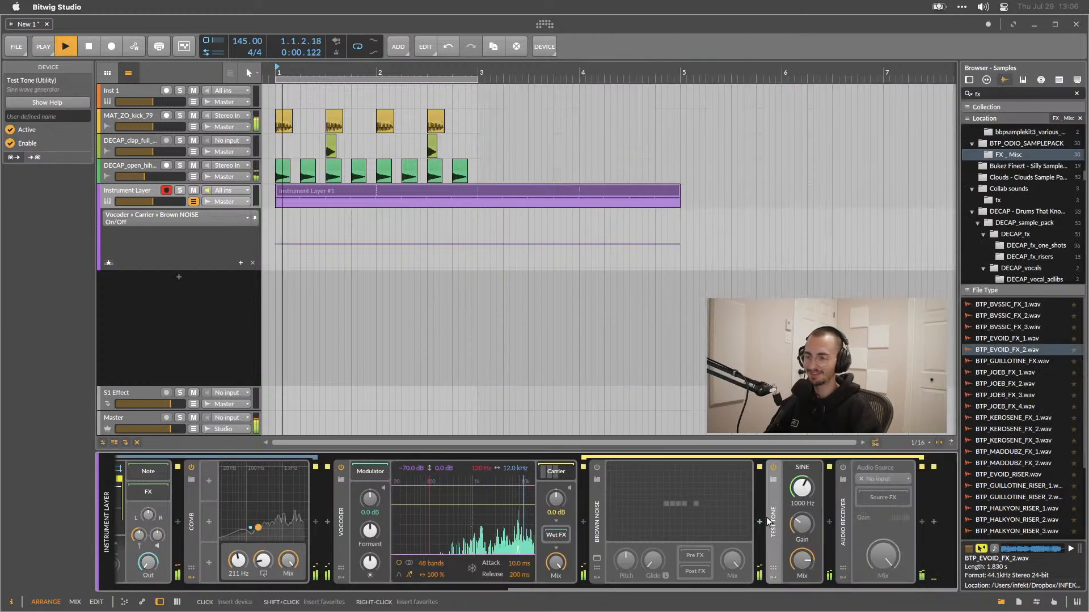
left_click_drag(801, 524, 802, 491)
key("space")
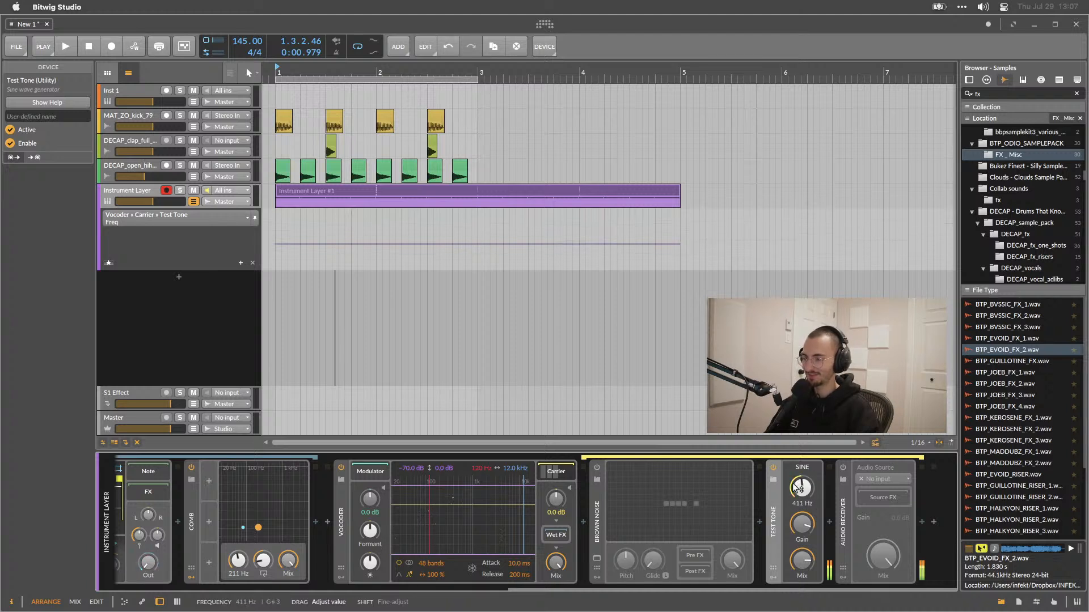
key("space")
mouse_move(797, 487)
left_mouse_down()
mouse_move(797, 471)
mouse_move(797, 492)
left_mouse_up()
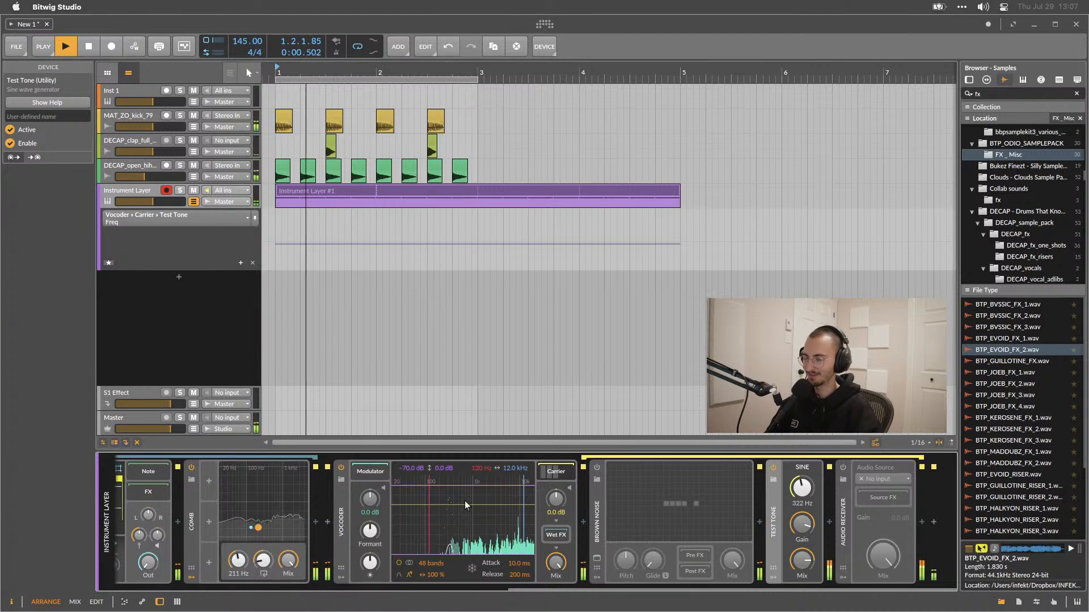
key("space")
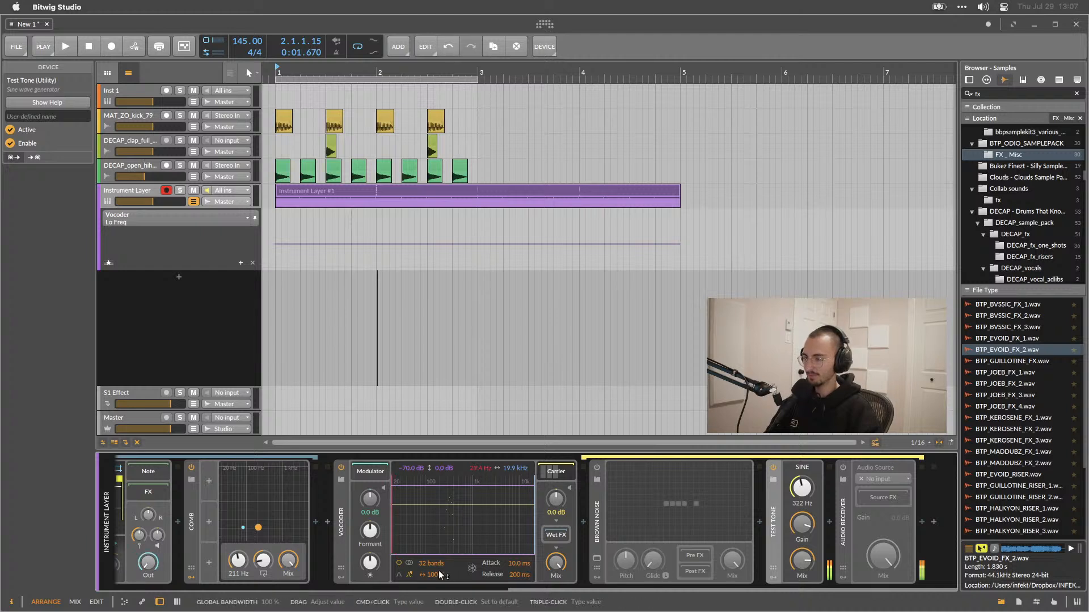
Set the Vocoder to 32 bands, bandwidth 10.0%, attack 1.00 s and release 2.31 s while playing.
left_click_drag(436, 577, 436, 534)
key("space")
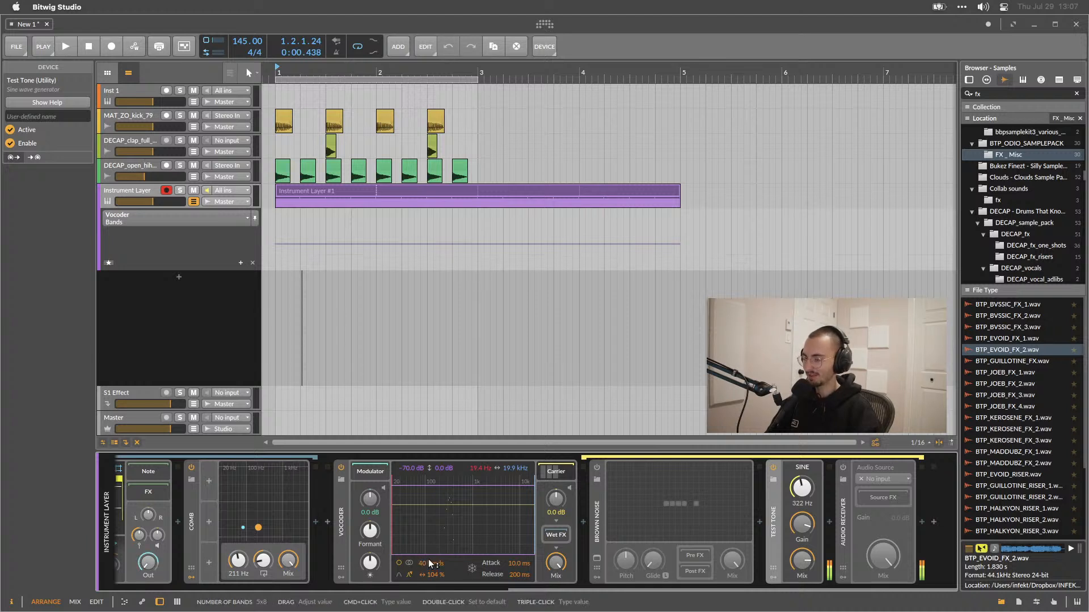
key("space")
mouse_move(433, 575)
left_mouse_down()
mouse_move(434, 595)
mouse_move(428, 570)
left_mouse_up()
mouse_move(517, 574)
left_mouse_down()
mouse_move(517, 553)
mouse_move(515, 582)
left_mouse_up()
Raise the Vocoder's carrier gain to about +13.6 dB and modulator gain to +17.8 dB.
left_click_drag(549, 506, 548, 488)
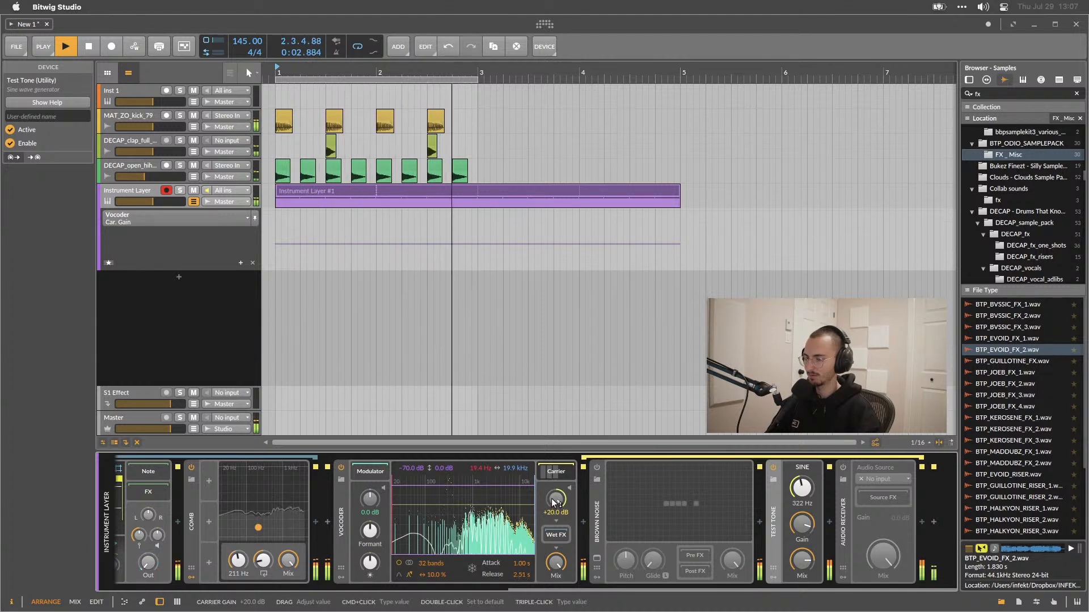
left_click_drag(365, 499, 366, 479)
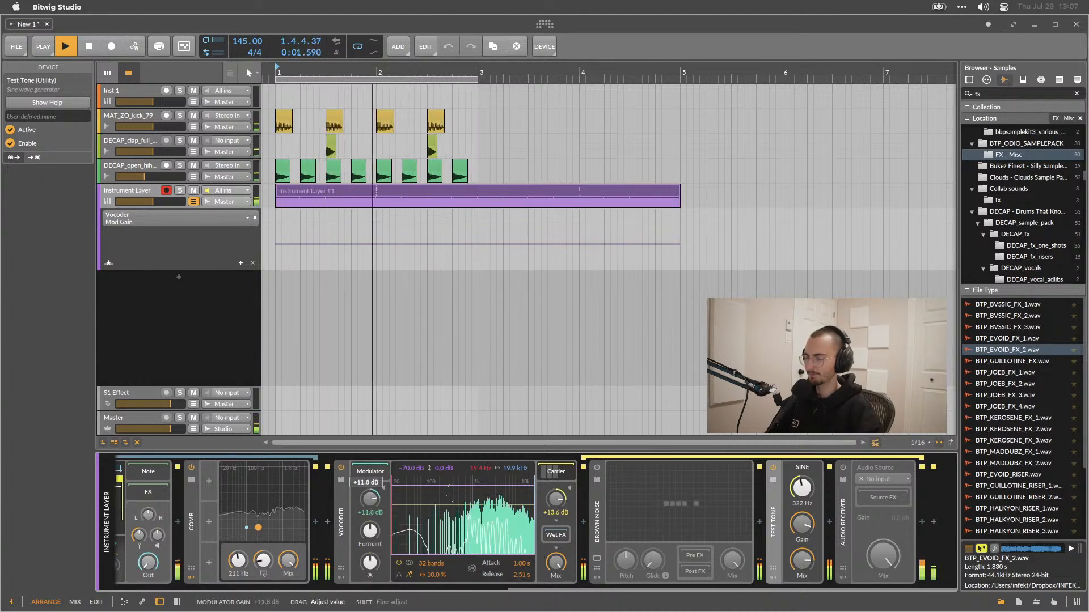
Disable the Test Tone device and toggle playback.
key("space")
left_click(773, 467)
left_click(773, 467)
key("space")
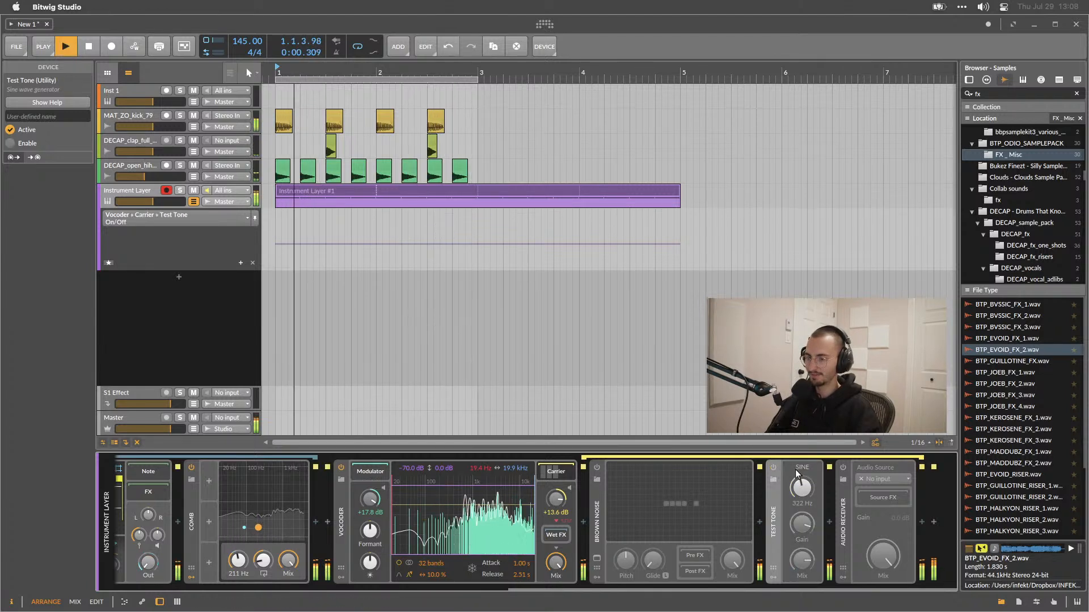
Set the Vocoder's bandwidth to 57.7% and reset its carrier and modulator gains to 0 dB.
key("space")
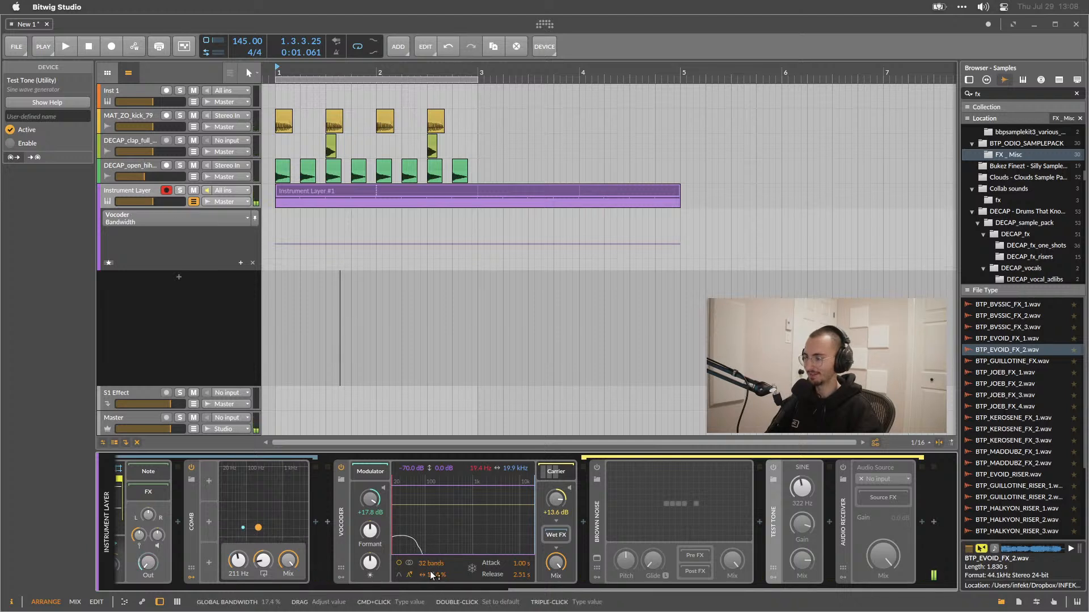
key("space")
left_click_drag(433, 577, 563, 499)
key("space")
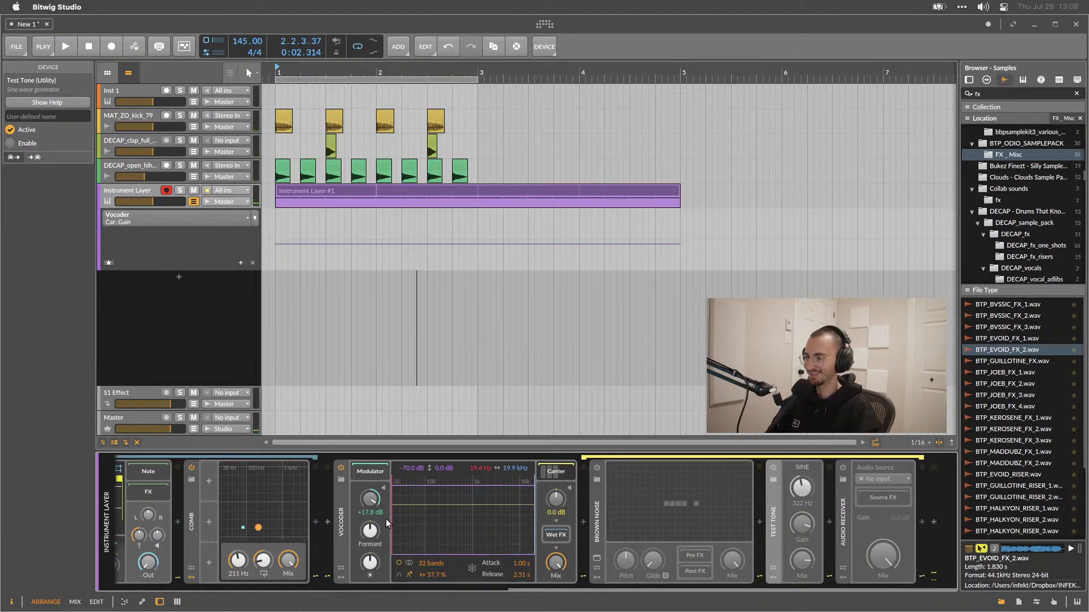
key("space")
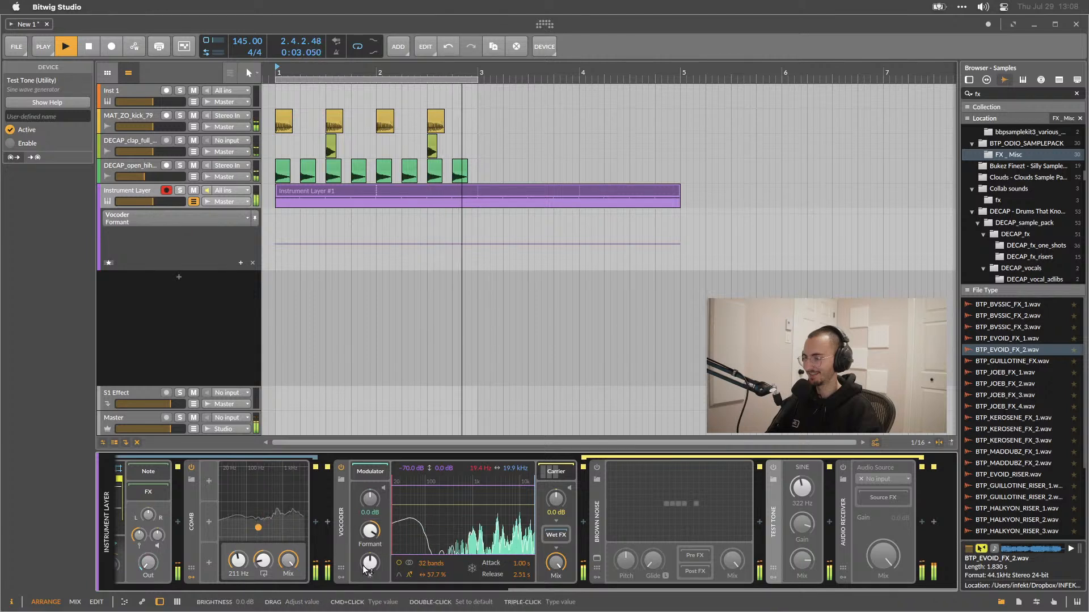
Set the Vocoder to 80 bands and 46.2% bandwidth, adjusting its brightness and mix.
left_click_drag(369, 562, 422, 565)
left_click(411, 564)
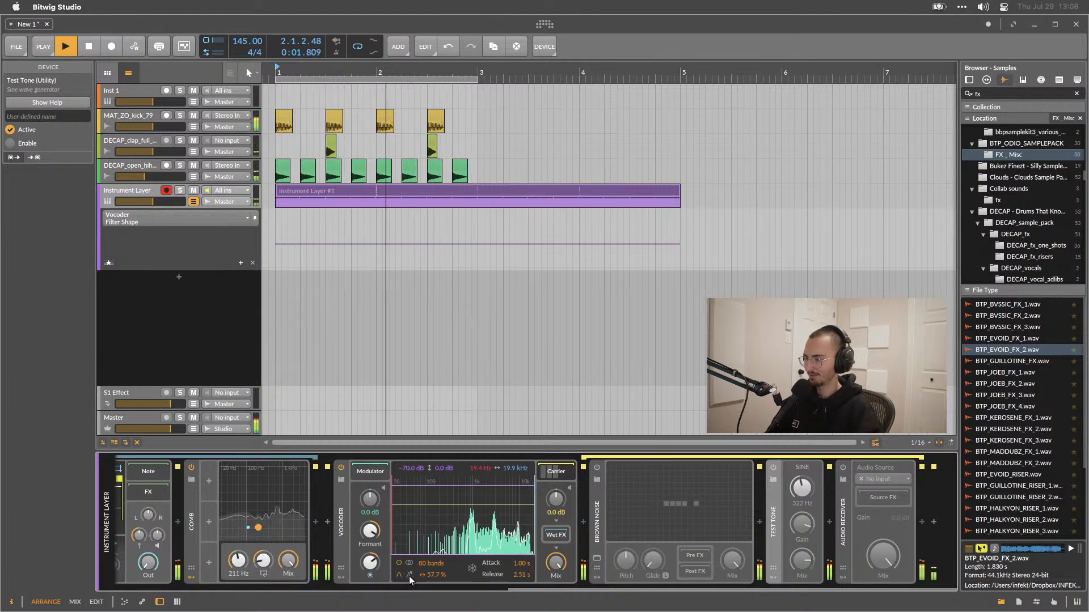
left_click_drag(432, 574, 432, 587)
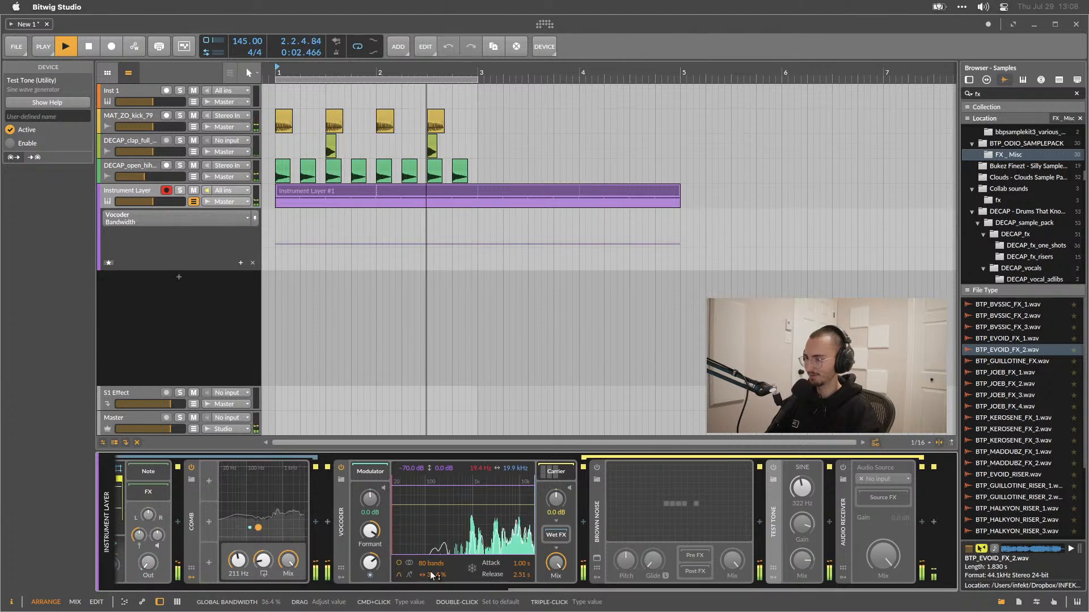
left_click_drag(554, 563, 554, 587)
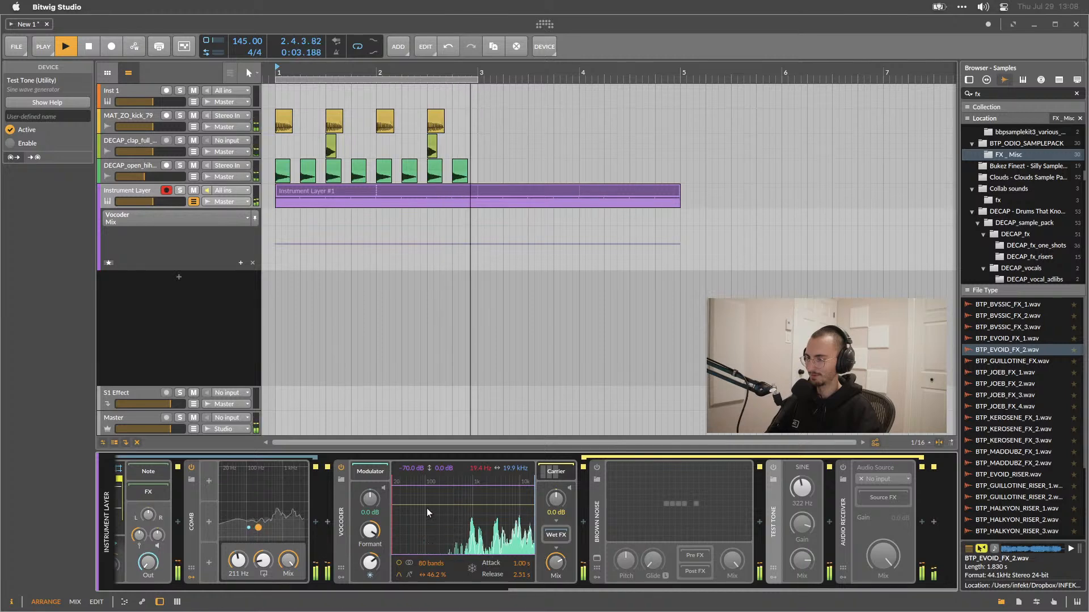
Delete the Brown Noise, Test Tone and Audio Receiver devices from the carrier chain.
left_click(598, 514)
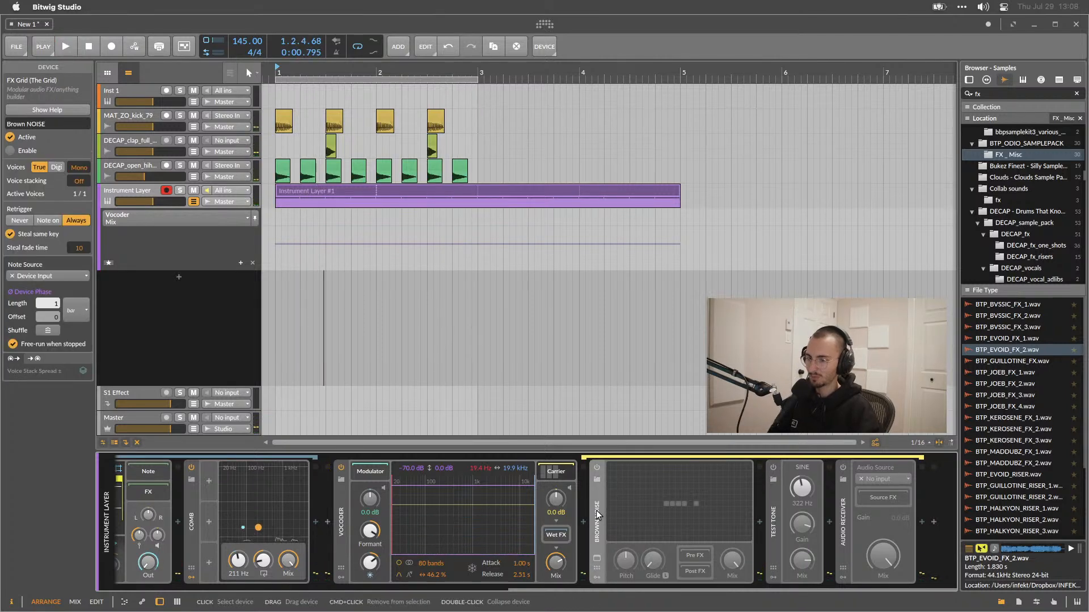
key("Delete")
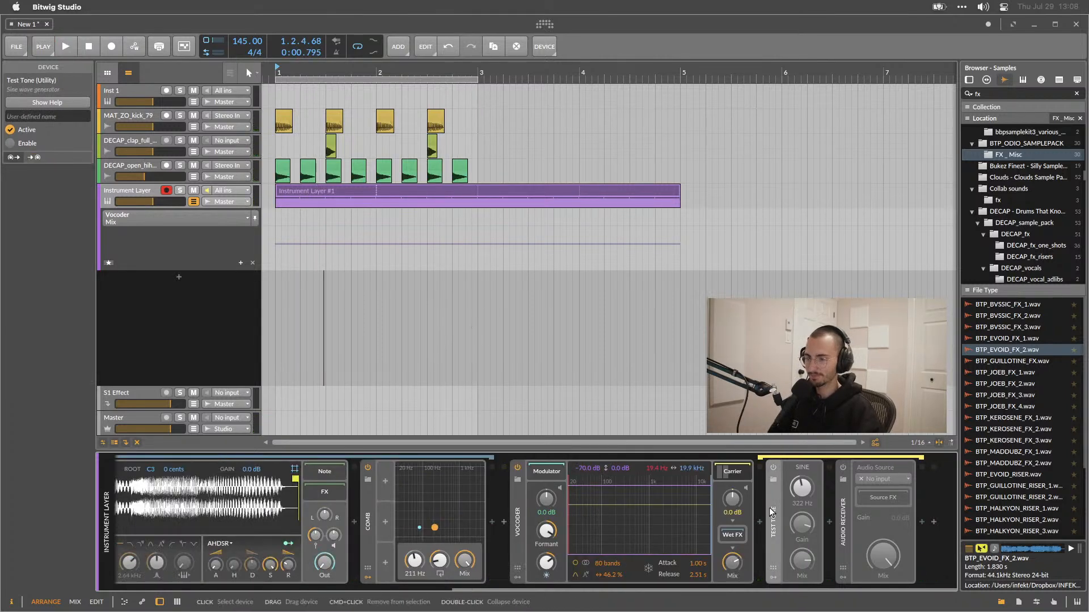
key("Delete")
key("Delete")
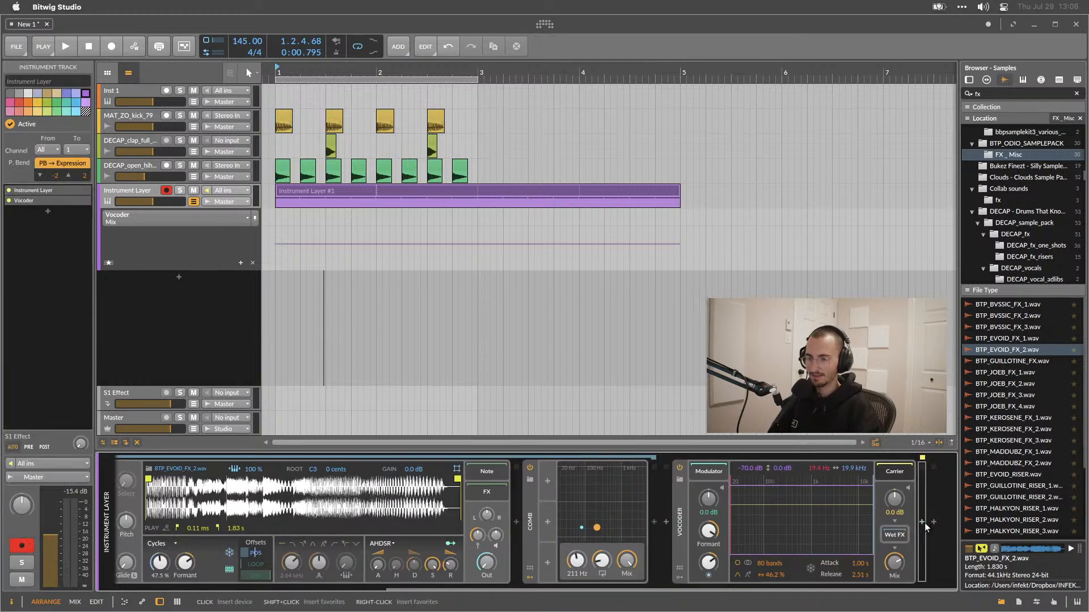
Insert a Bitwig Compressor after the Vocoder from the device browser.
left_click(934, 522)
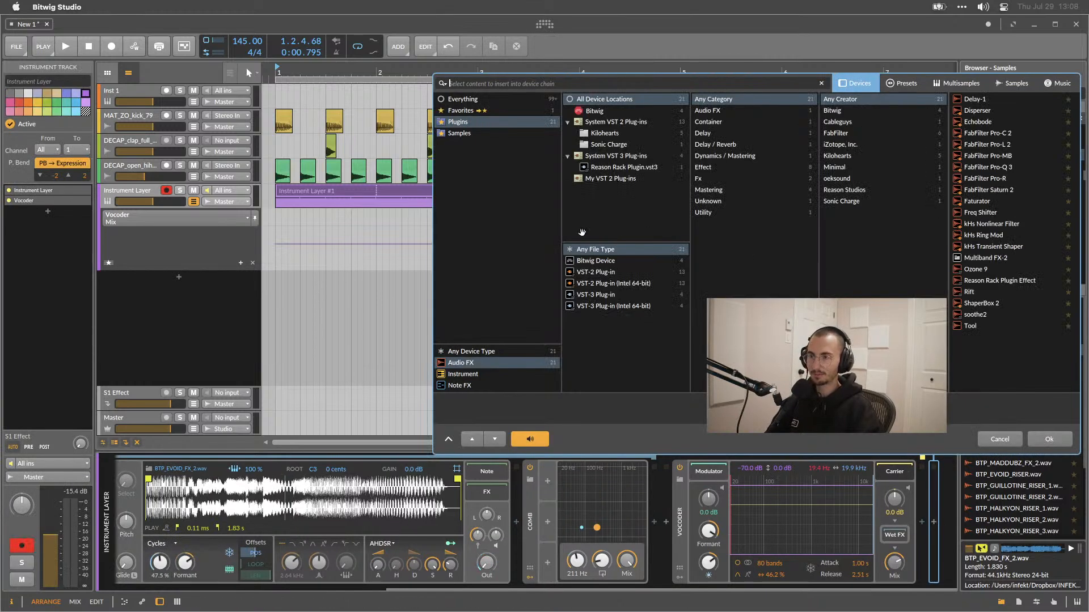
left_click(603, 263)
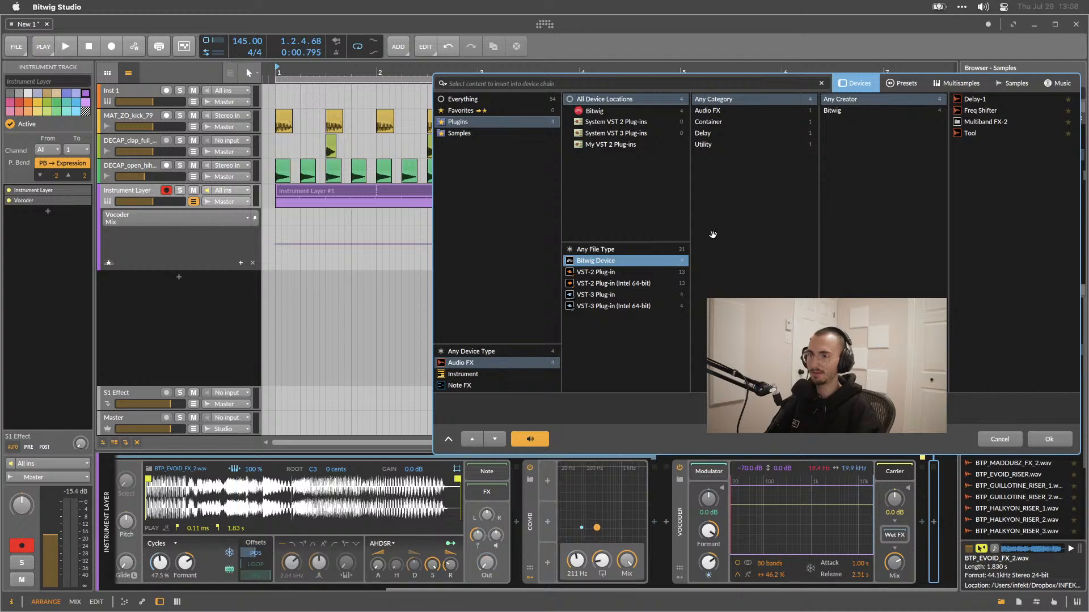
left_click(464, 100)
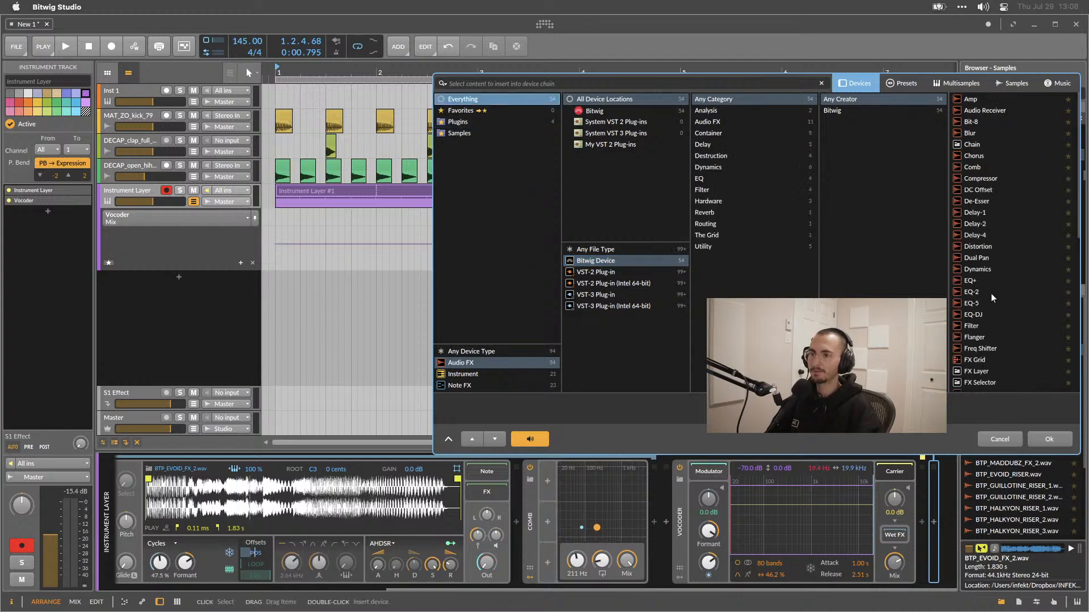
double_click(982, 178)
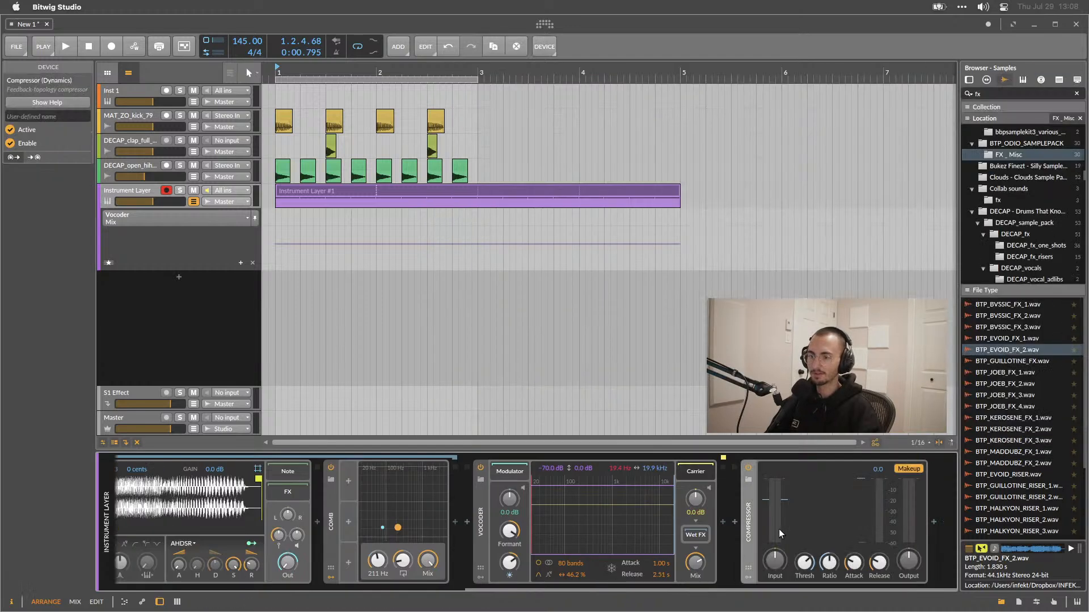
Play the loop and set the Compressor threshold to -41.9 dB, release to 108 ms and output gain to about +7 dB.
key("space")
left_click_drag(804, 561, 829, 542)
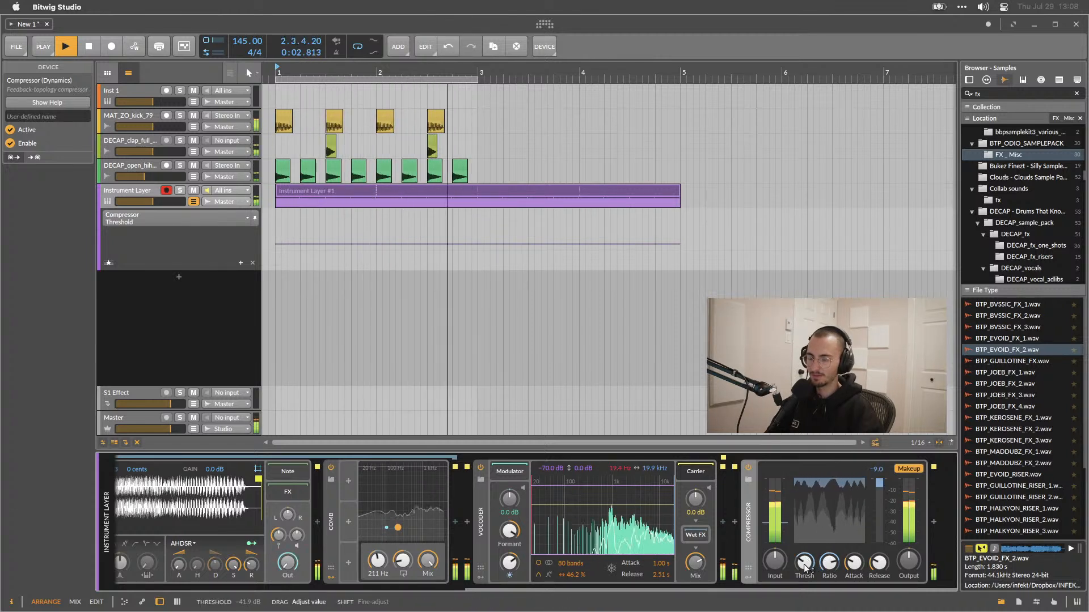
left_click_drag(908, 561, 908, 556)
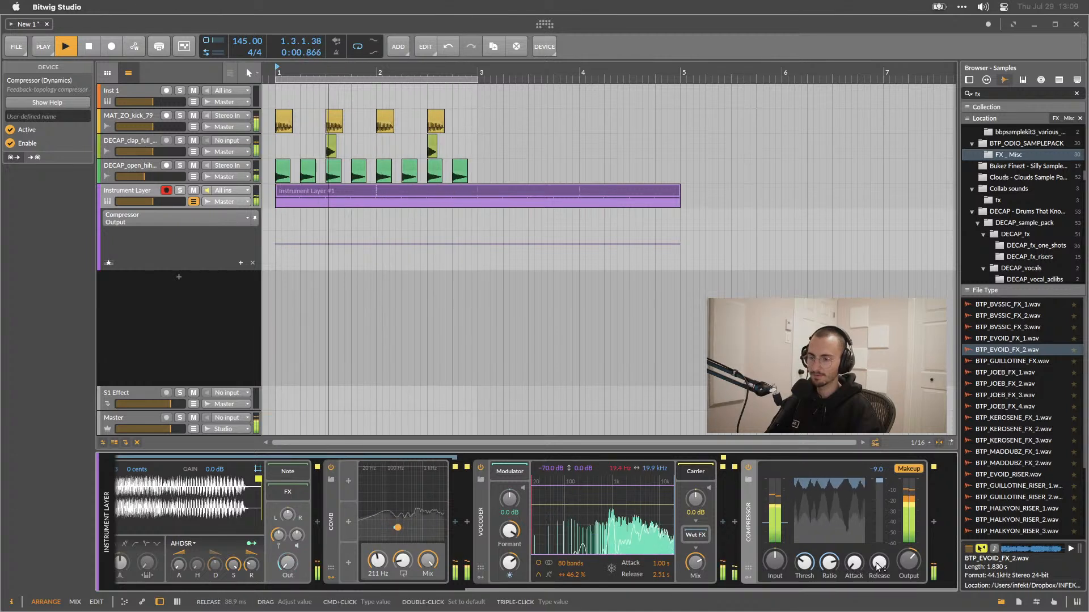
left_click_drag(878, 569, 878, 567)
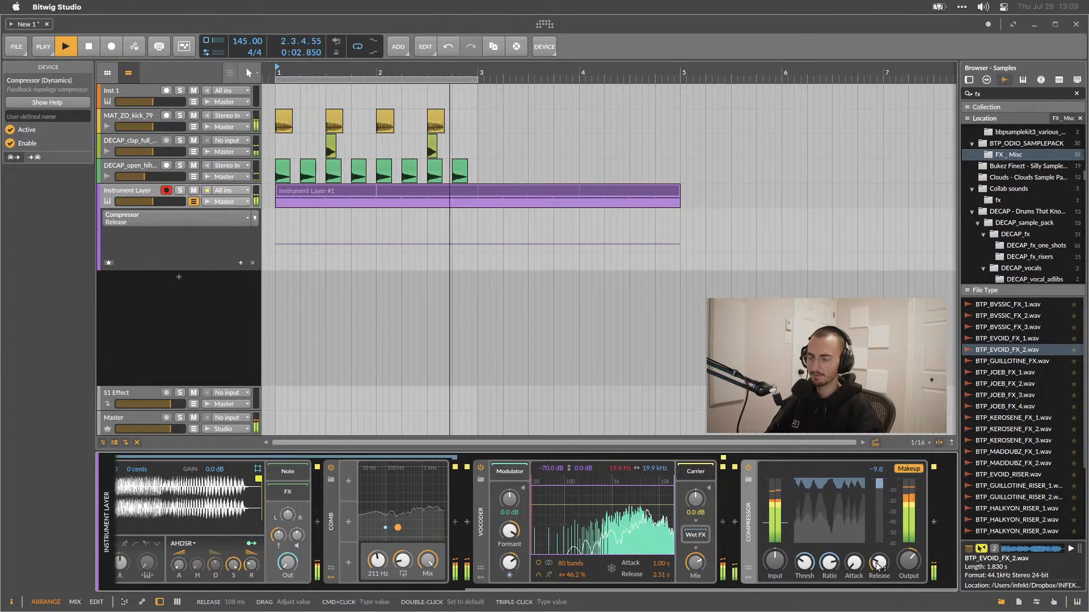
left_click_drag(810, 563, 810, 563)
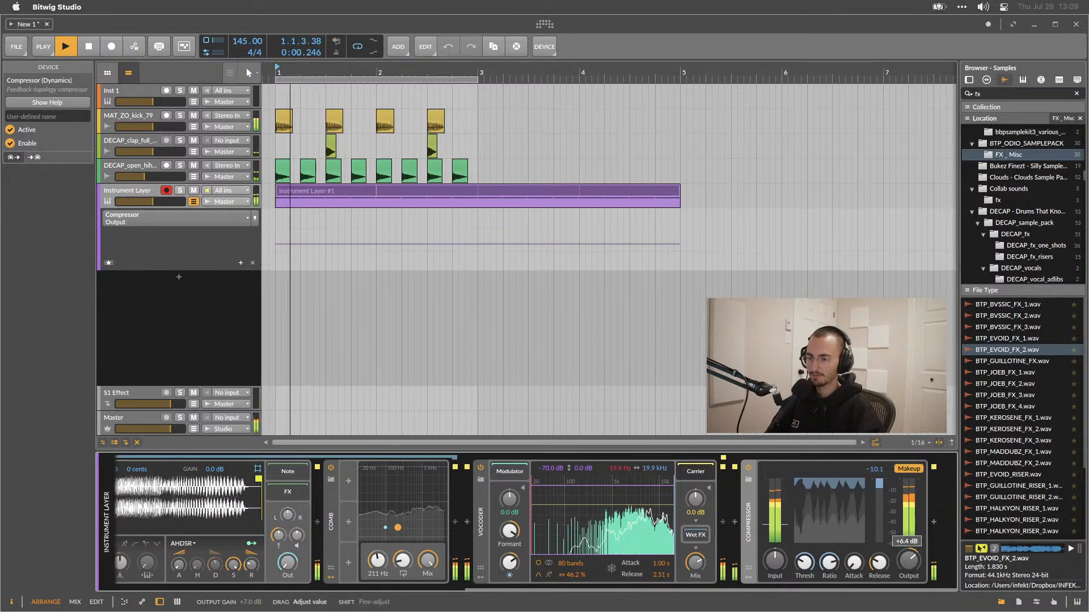
key("space")
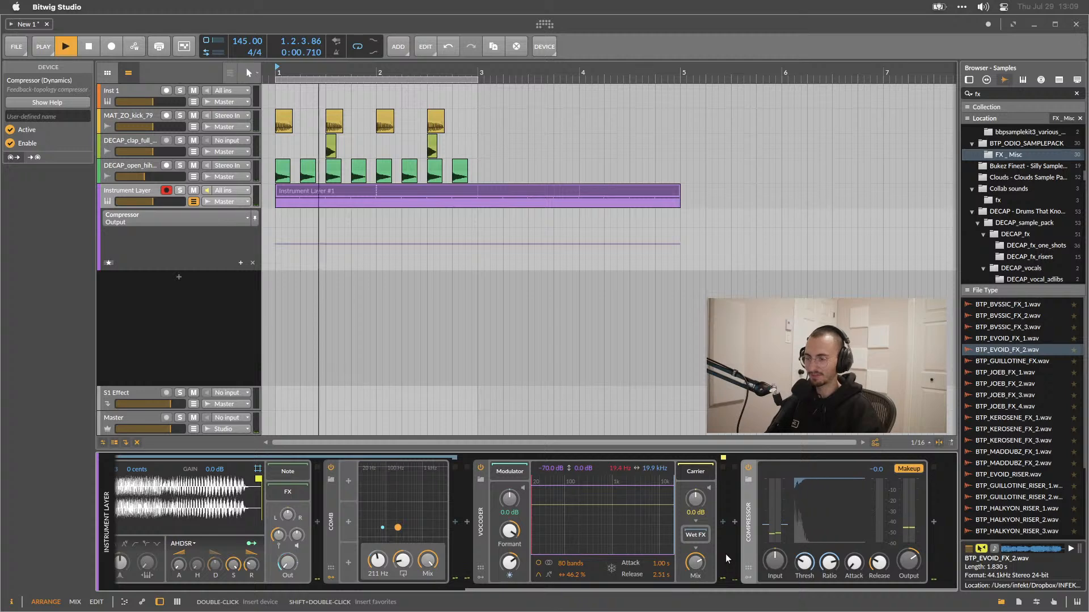
Play the loop and review the device chain from its start.
key("space")
scroll(745, 500, "left", 3)
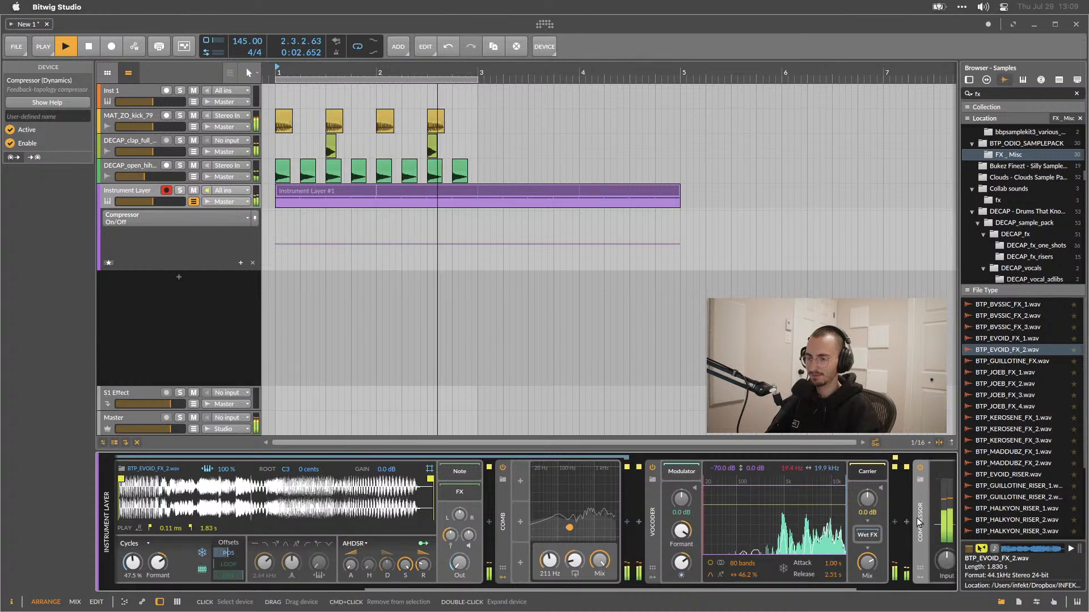
Lower the Compressor threshold to about -23.3 dB, adjust its output gain slightly, and play the loop.
scroll(934, 527, "right", 3)
left_click_drag(815, 575, 806, 566)
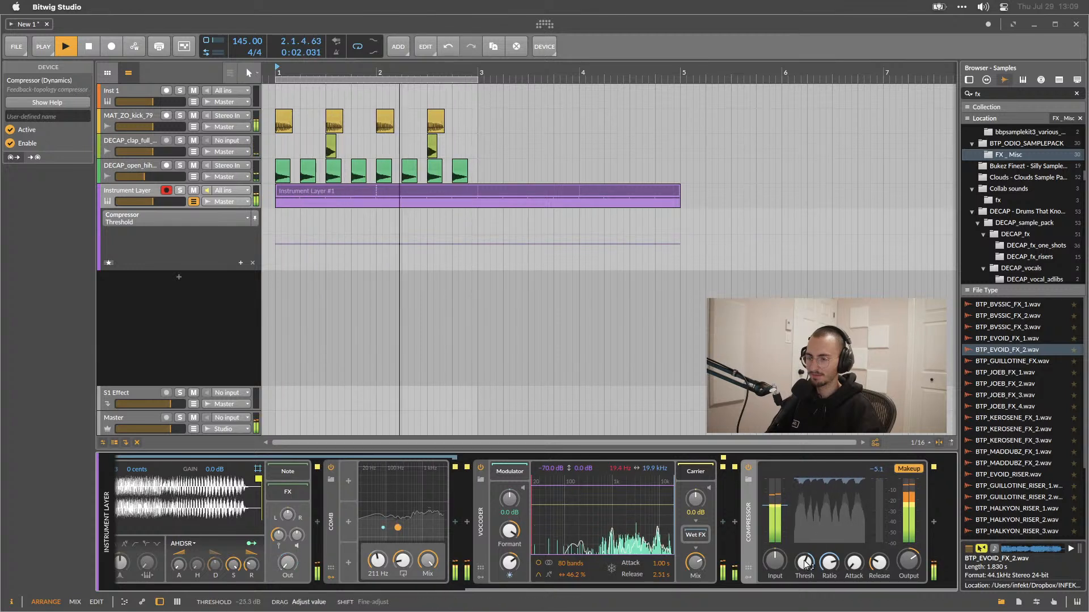
left_click_drag(908, 562, 909, 558)
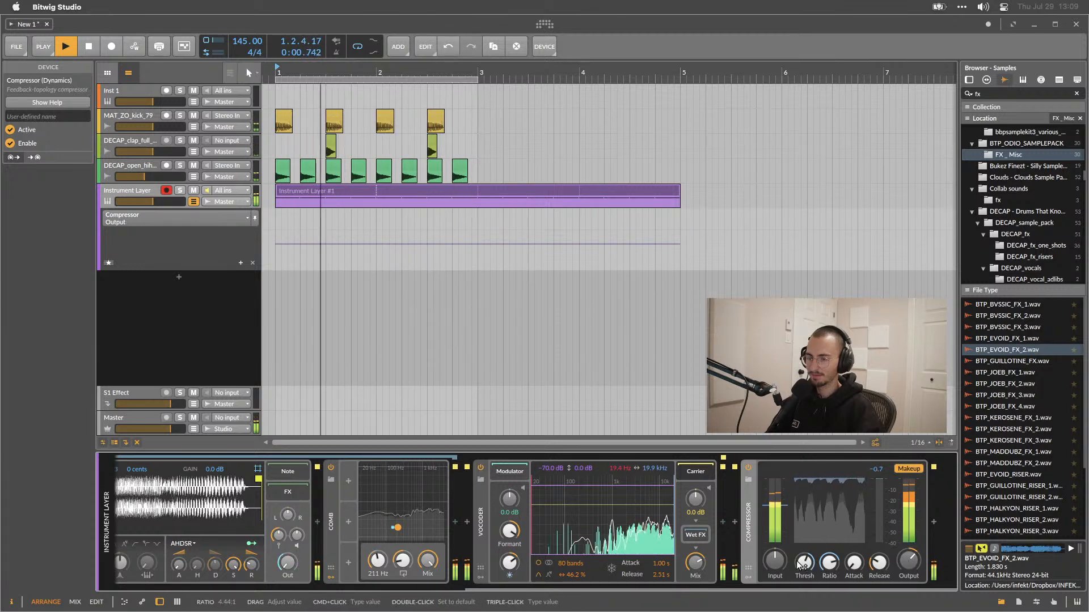
key("space")
Collapse the Compressor and Vocoder devices in the instrument layer's chain.
double_click(750, 509)
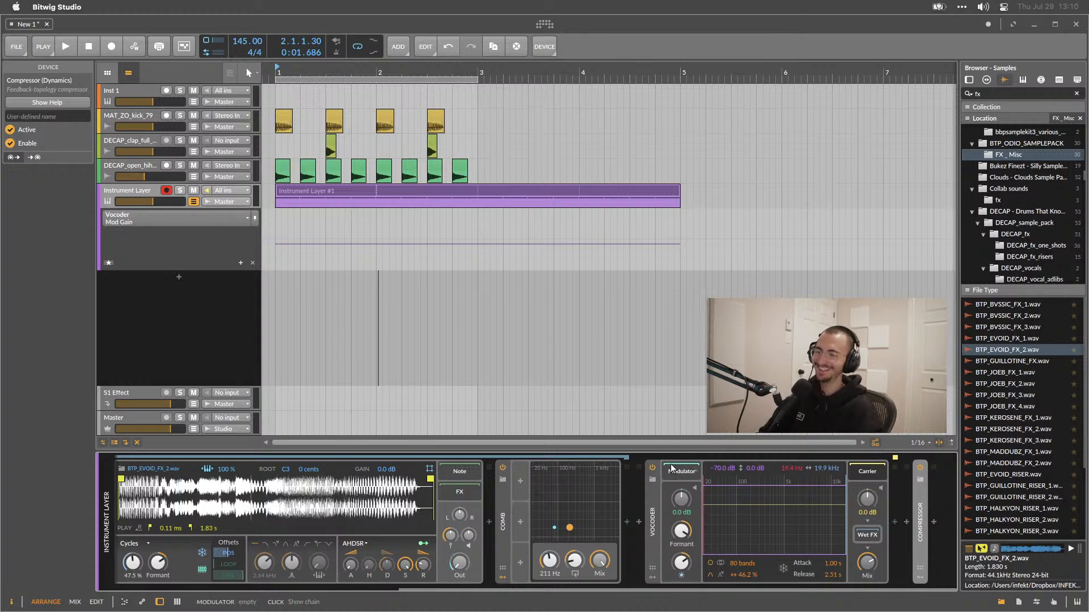
double_click(651, 520)
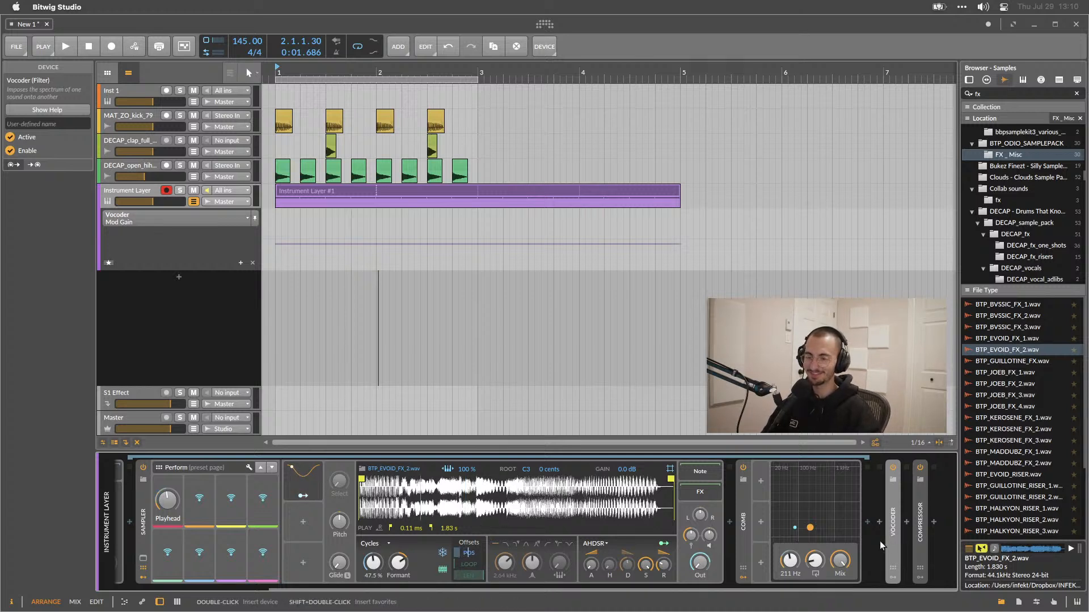
Play the loop, expand the Sampler, and move its sample start marker to about 279 ms.
key("space")
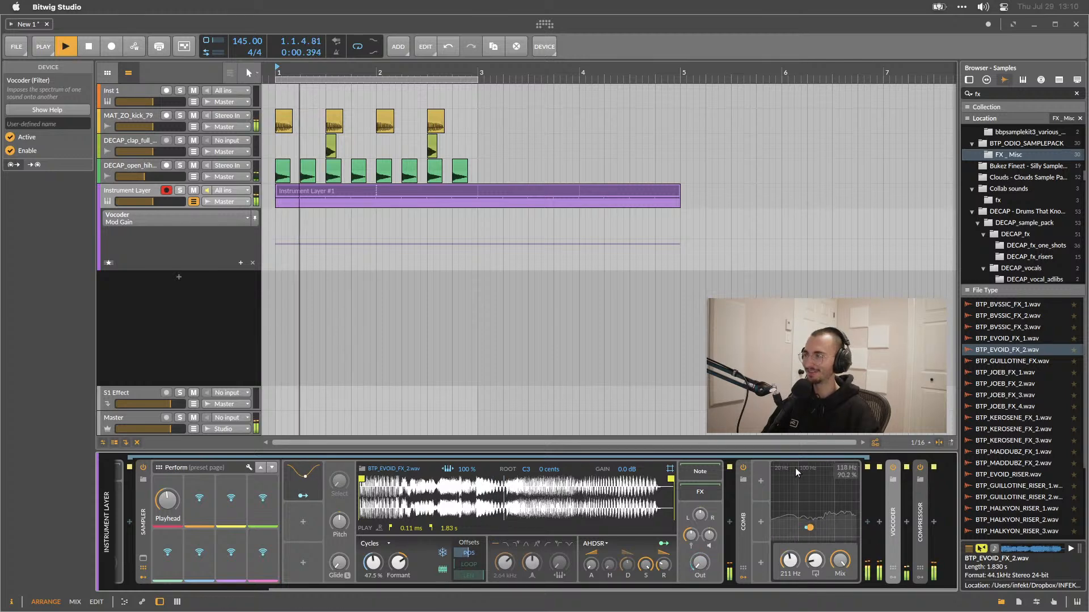
left_click(145, 505)
double_click(145, 505)
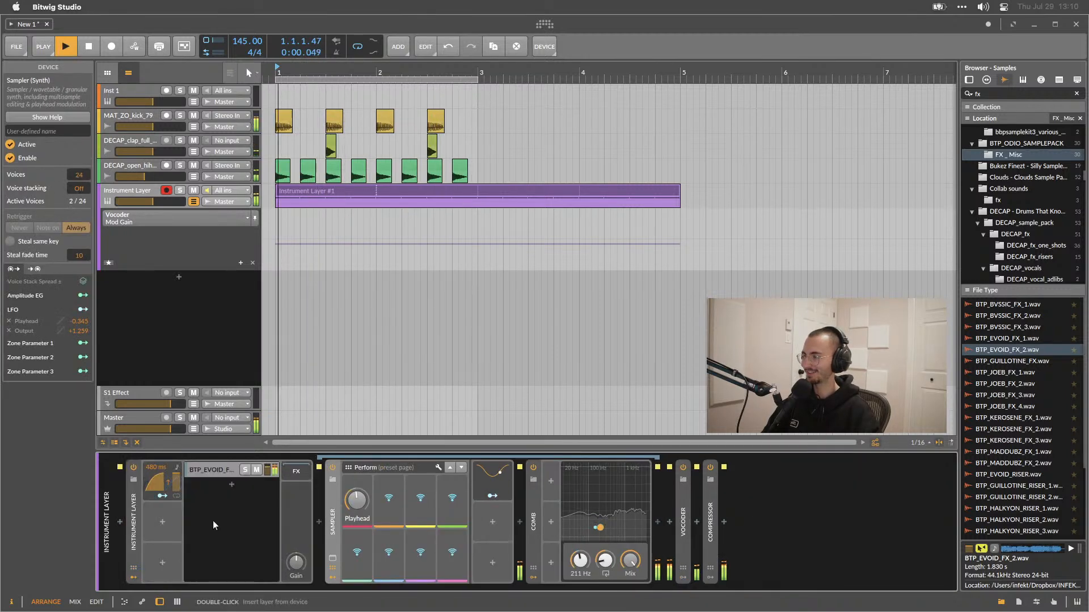
double_click(335, 527)
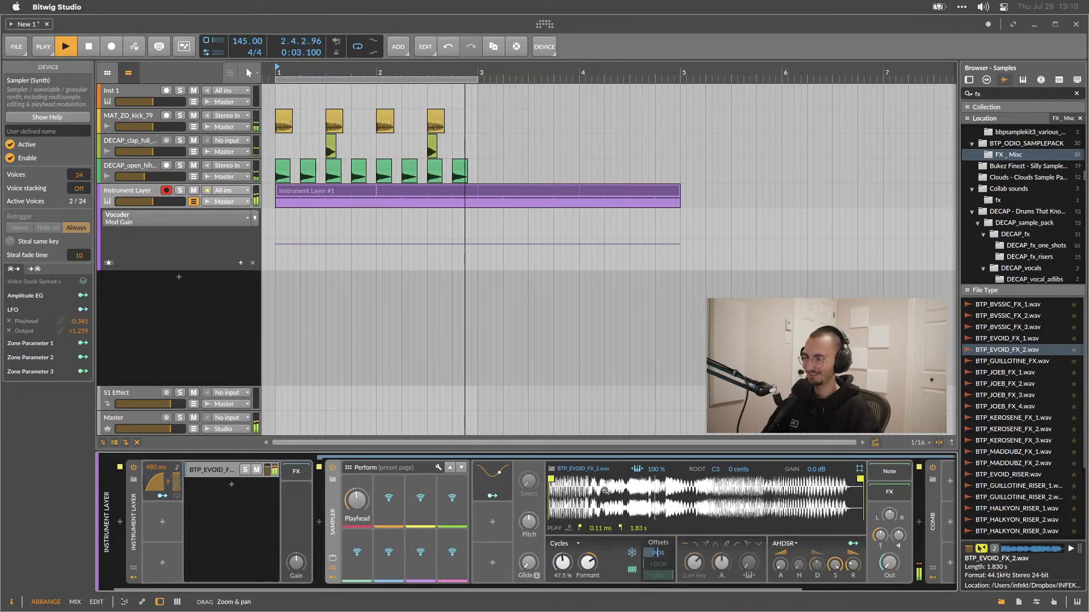
mouse_move(551, 480)
left_mouse_down()
mouse_move(779, 481)
mouse_move(598, 488)
left_mouse_up()
Play the loop and switch the Sampler play mode to Textures, then to Repitch.
key("space")
left_click(567, 544)
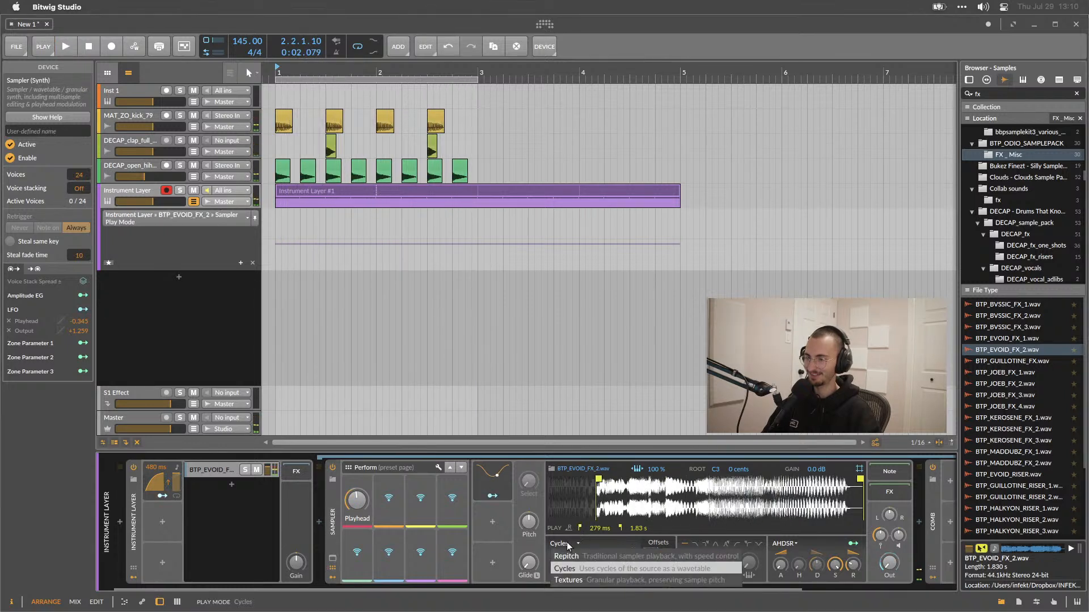
left_click(569, 578)
key("space")
left_click(567, 544)
left_click(570, 550)
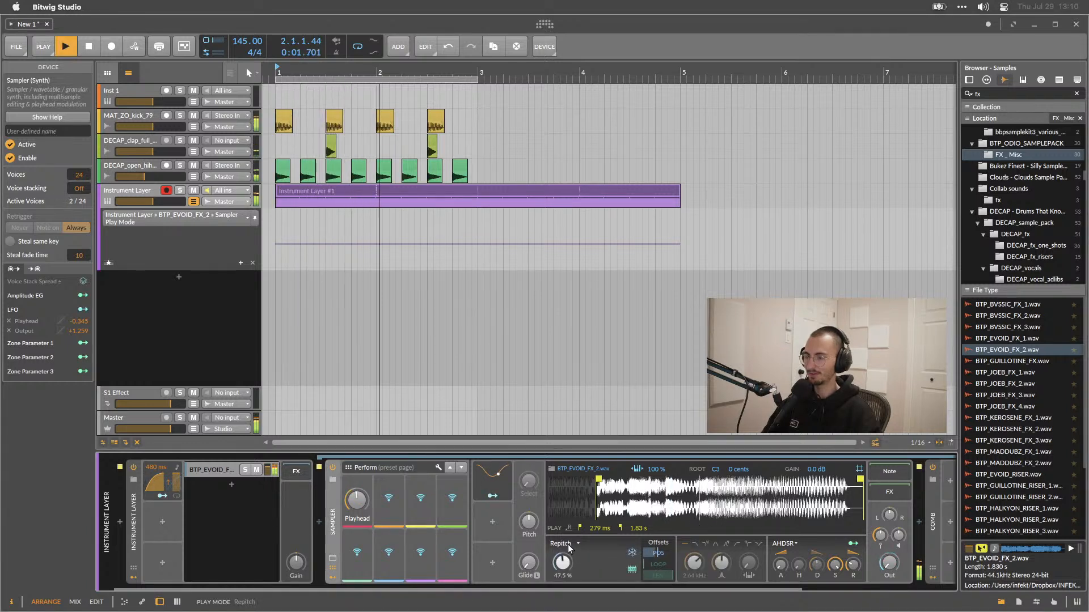
Raise the Sampler's first play-mode knob to 59.5% and switch the play mode back to Cycles.
left_click_drag(563, 559, 565, 573)
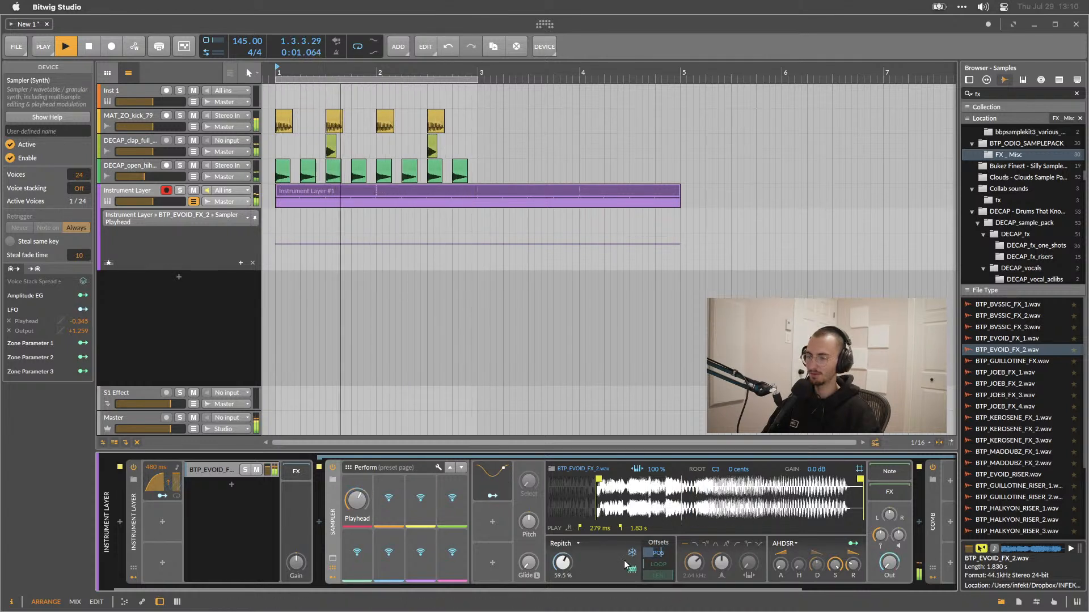
left_click(560, 543)
left_click(563, 552)
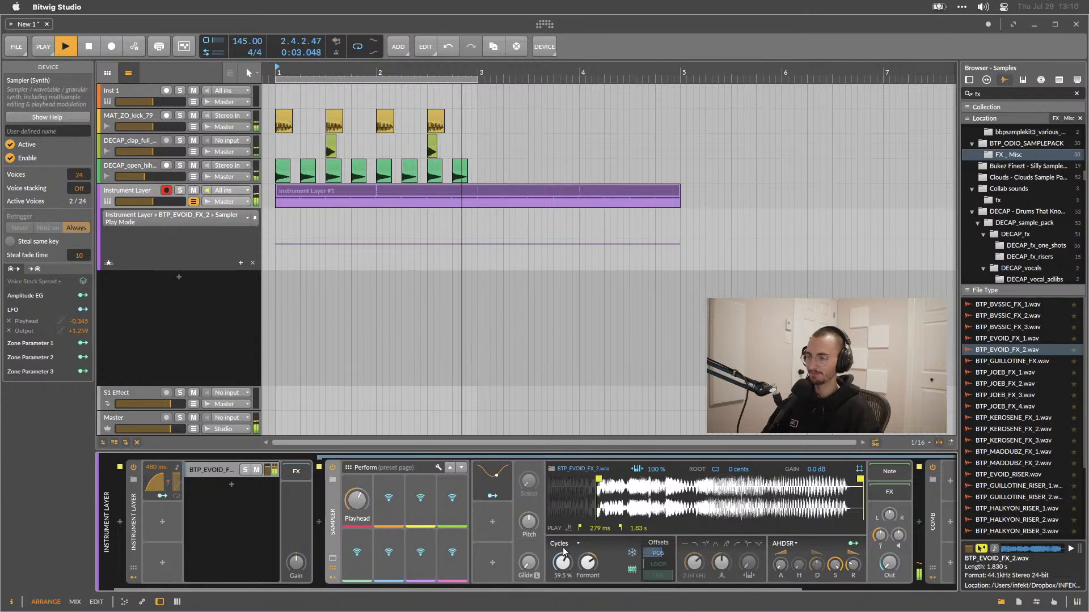
Open the Sampler's LFO modulator and set its amount to 95%.
left_click(499, 489)
left_click(508, 481)
double_click(554, 483)
left_click_drag(556, 567, 553, 539)
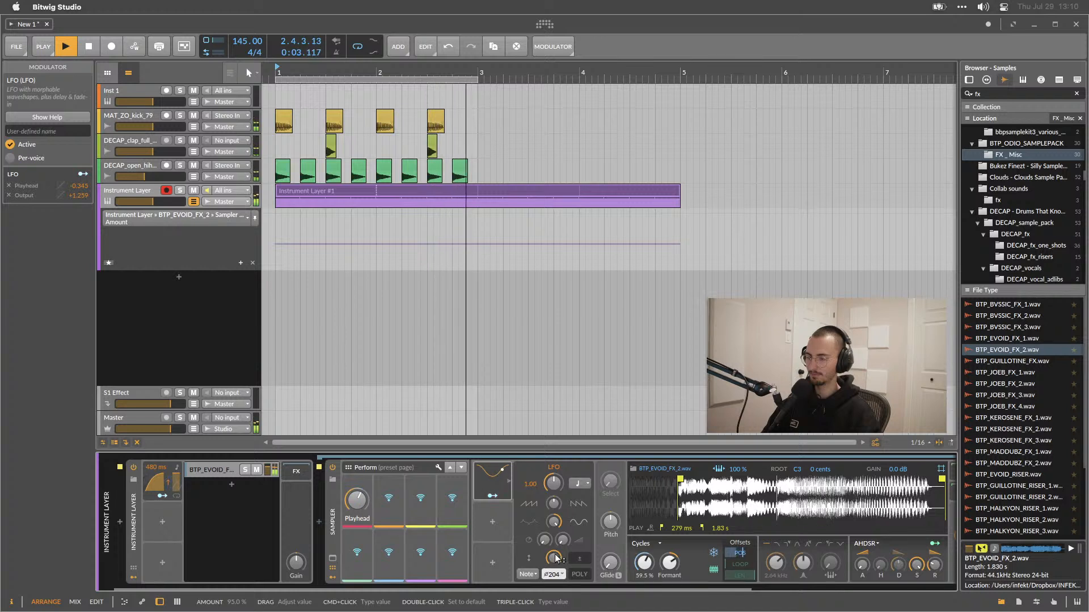
Raise the Sampler's Cycles knob to about 90.5% and adjust its Formant knob.
left_click_drag(645, 566, 647, 542)
double_click(645, 563)
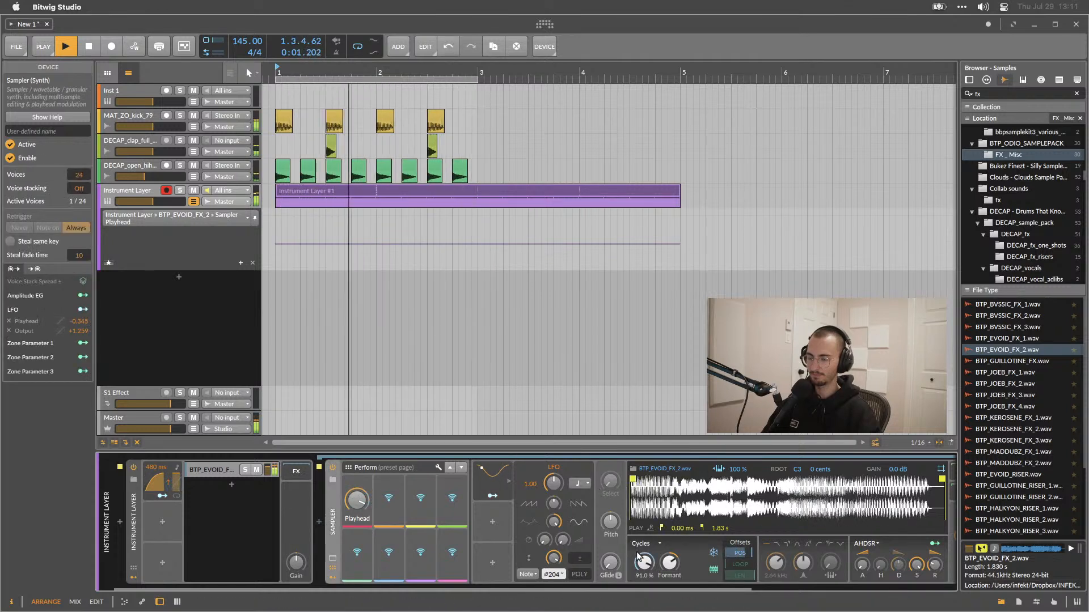
left_click_drag(644, 563, 676, 565)
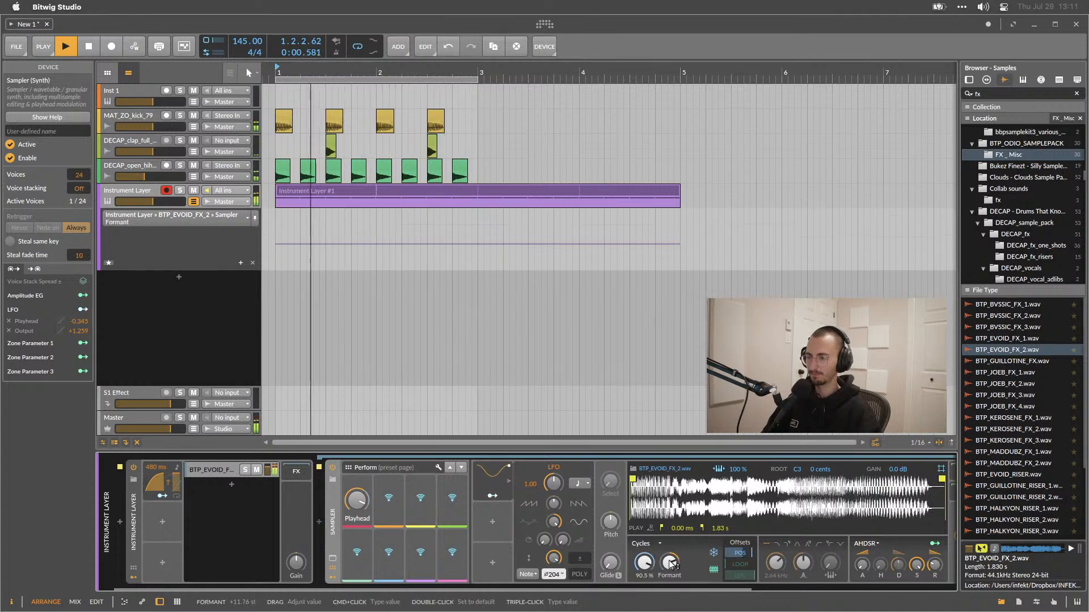
Insert a Bitwig Dynamics device after the Compressor from the device browser.
scroll(675, 564, "right", 5)
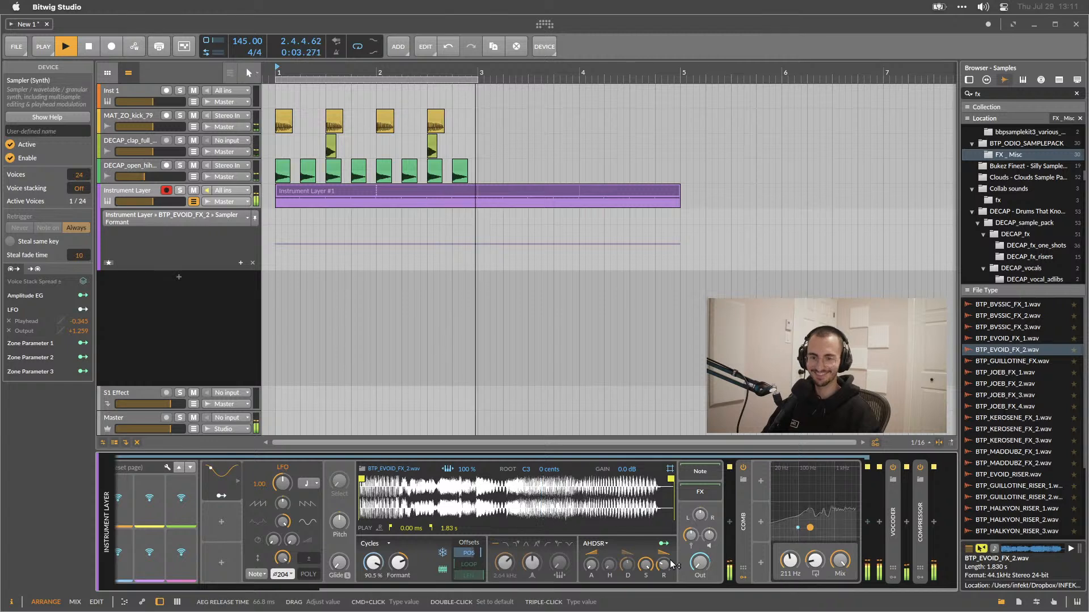
scroll(672, 564, "left", 1)
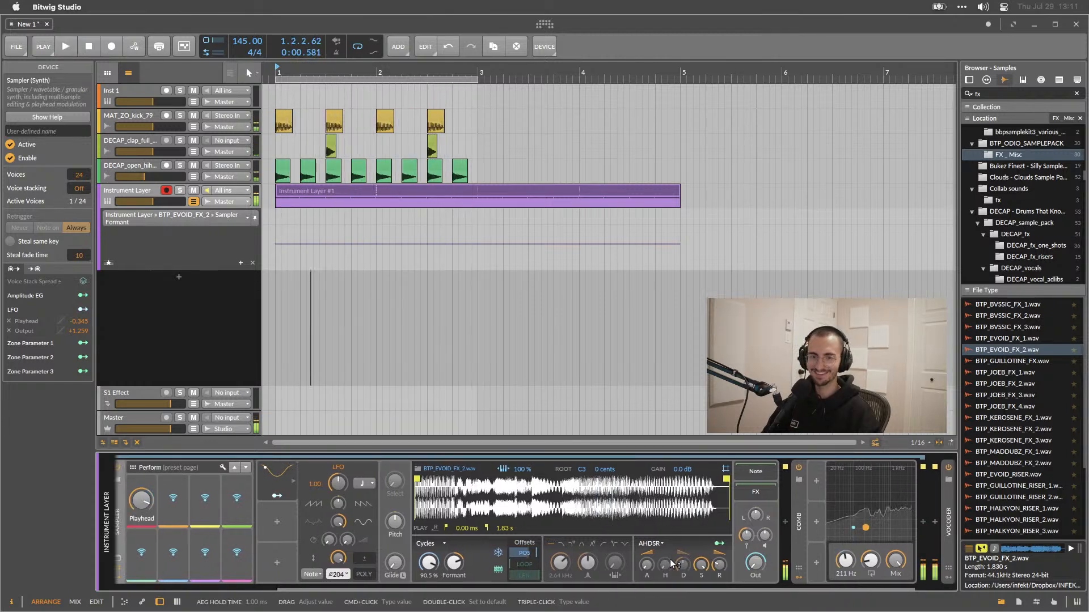
key("space")
scroll(672, 564, "right", 1)
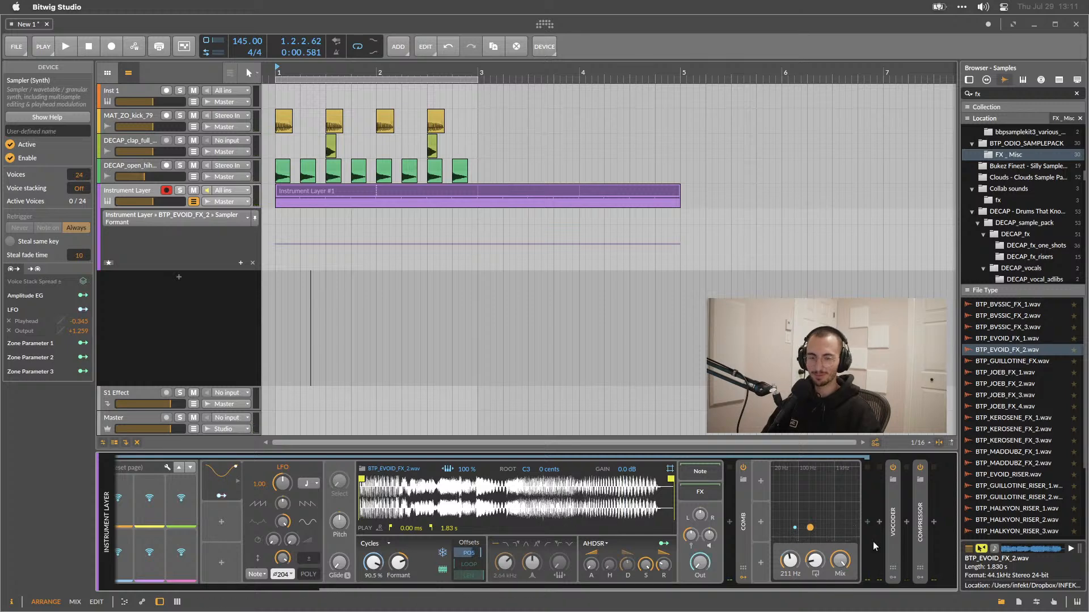
left_click(934, 522)
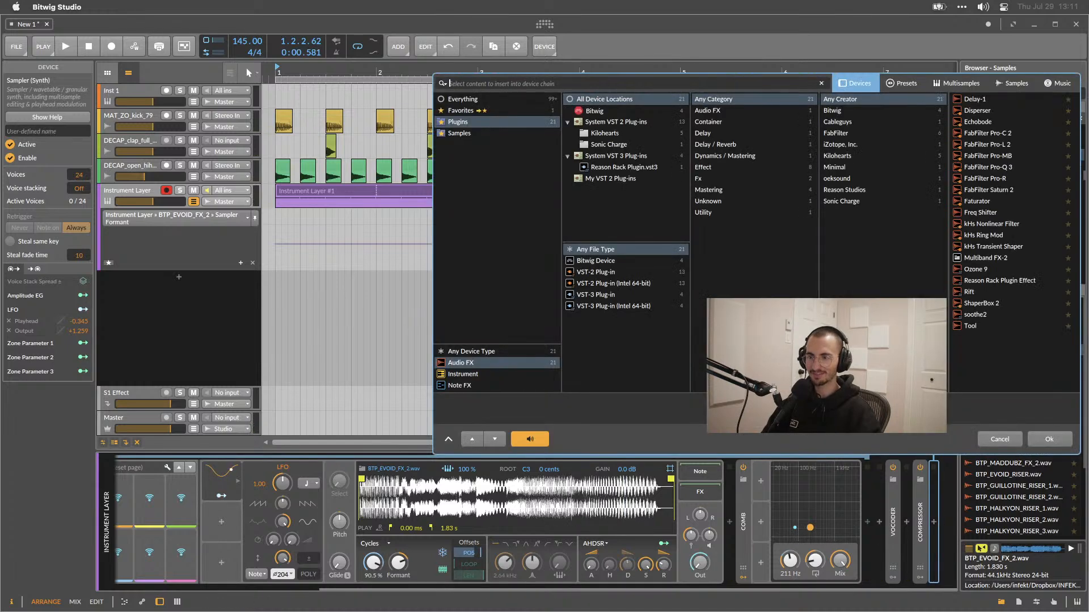
left_click(588, 260)
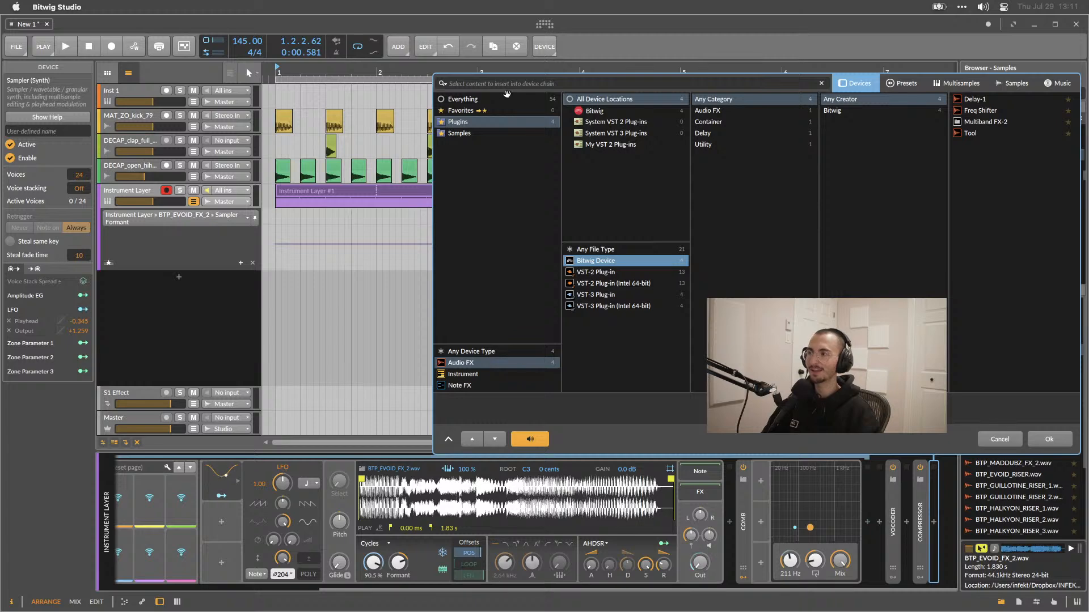
left_click(480, 100)
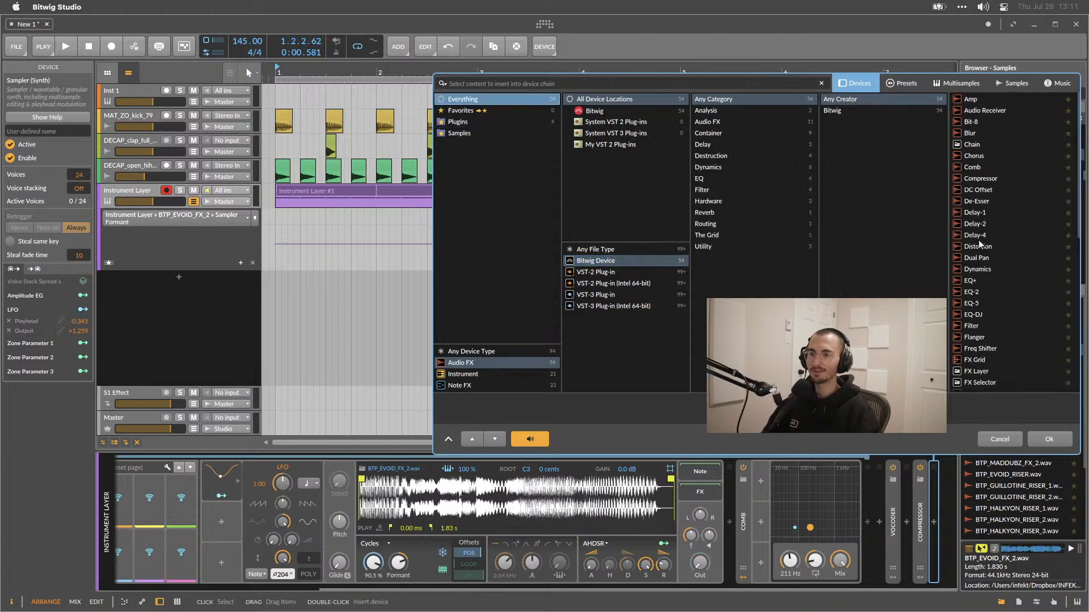
double_click(981, 267)
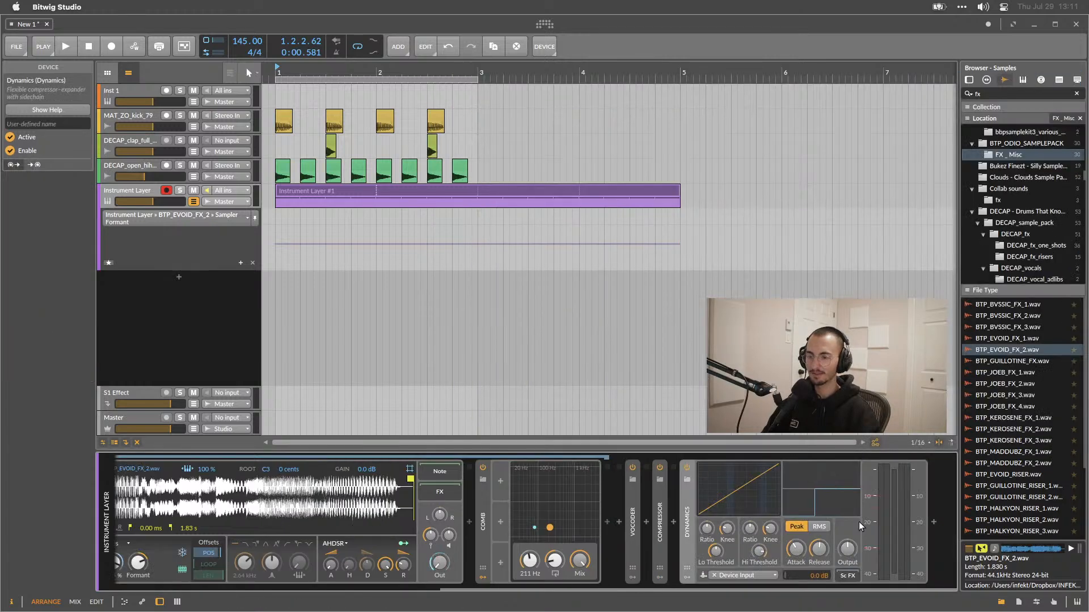
Play the loop, raise the Dynamics high threshold to -7.5 dB, and reset it to its default.
key("space")
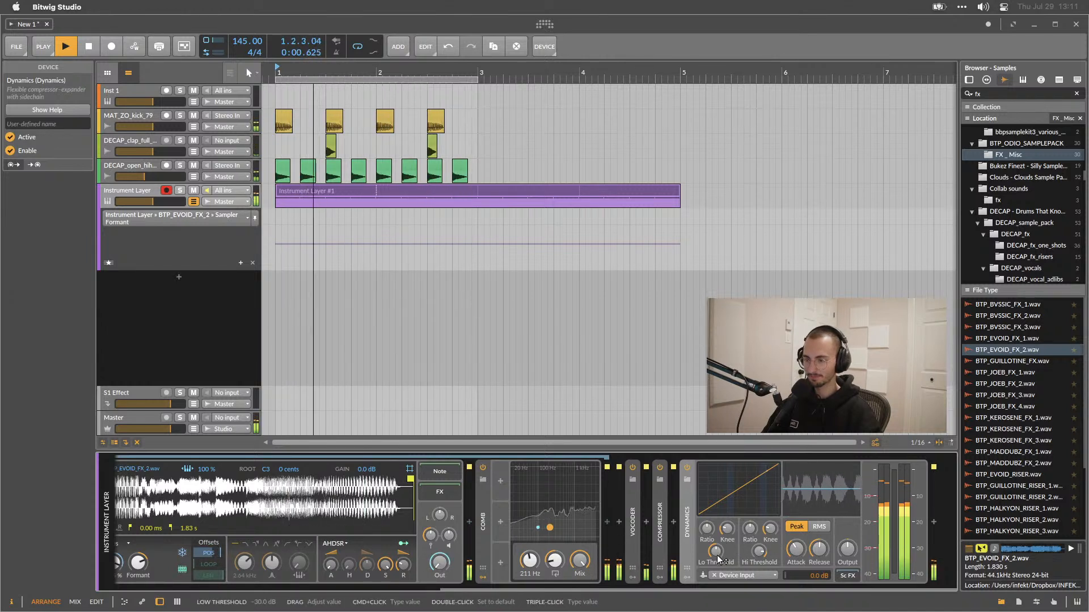
key("space")
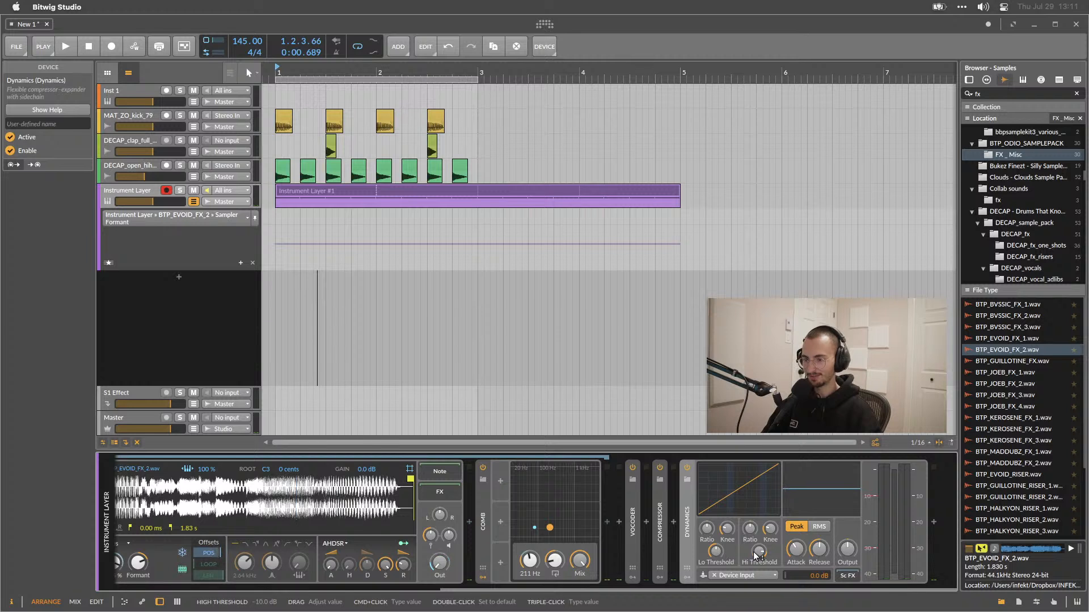
left_click_drag(709, 555, 759, 552)
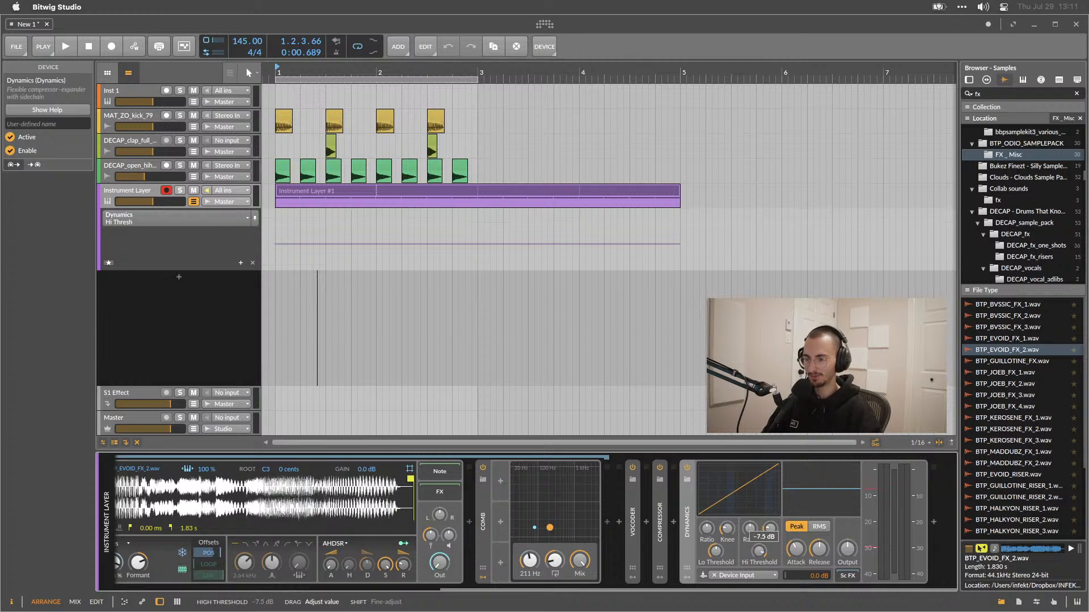
left_click_drag(758, 551, 759, 551)
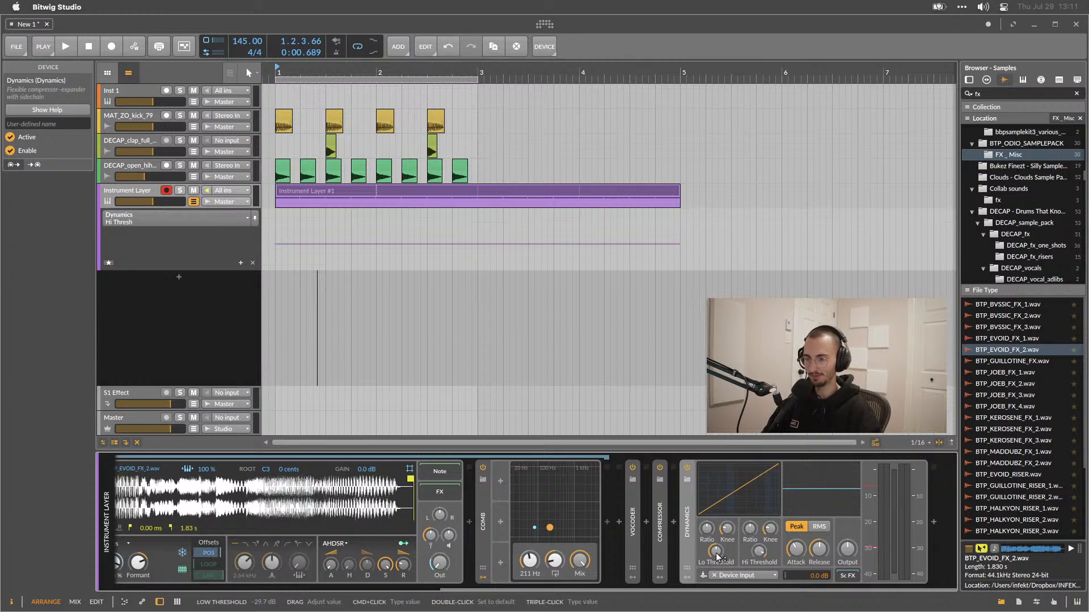
double_click(758, 552)
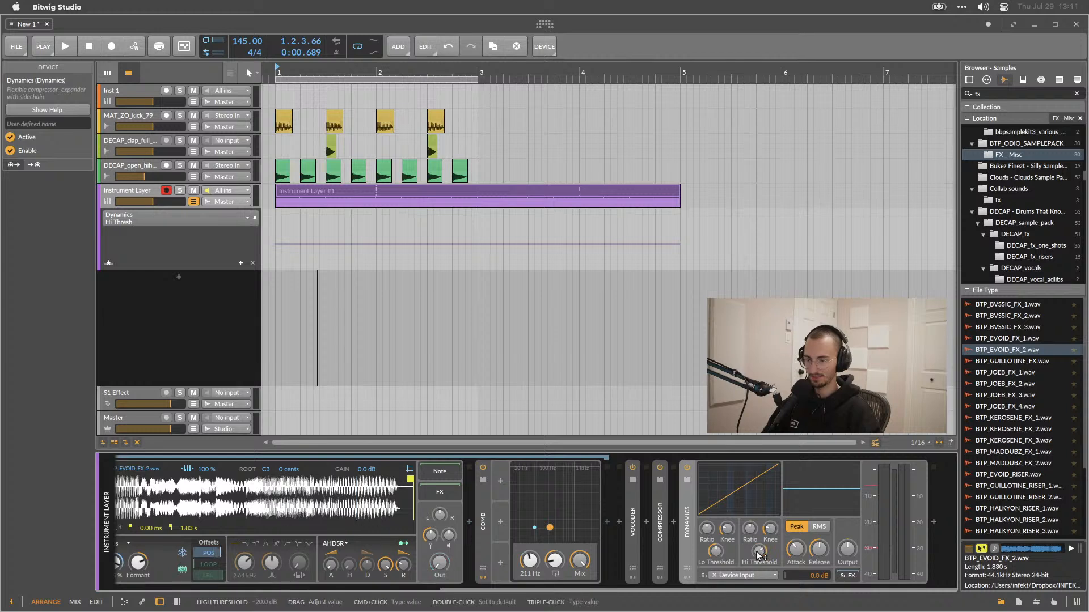
Play the loop, set the Dynamics low ratio to 1:5.26, and lower its low threshold.
key("space")
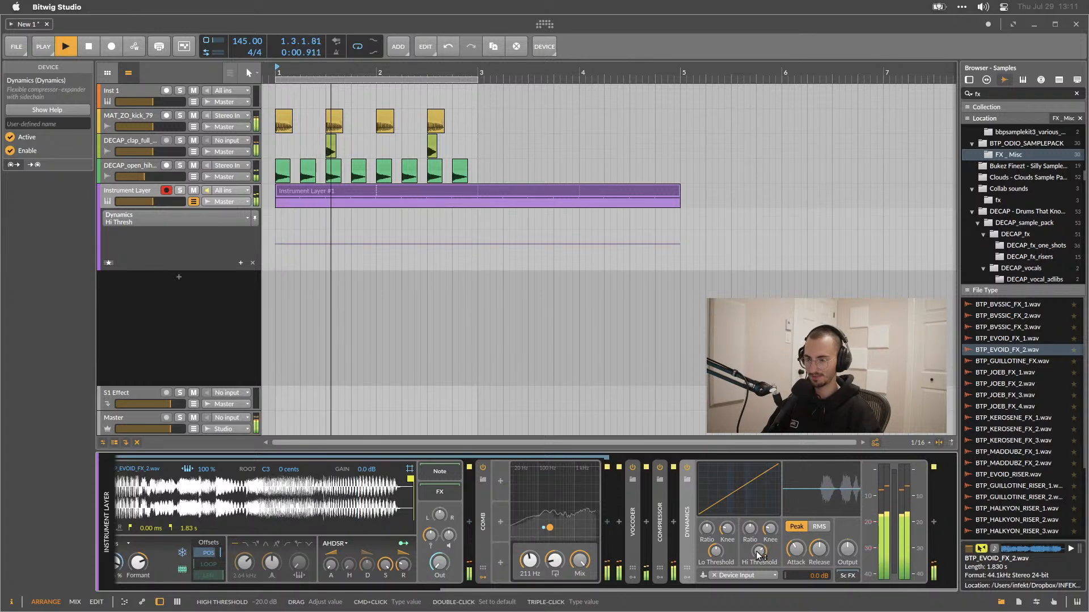
key("space")
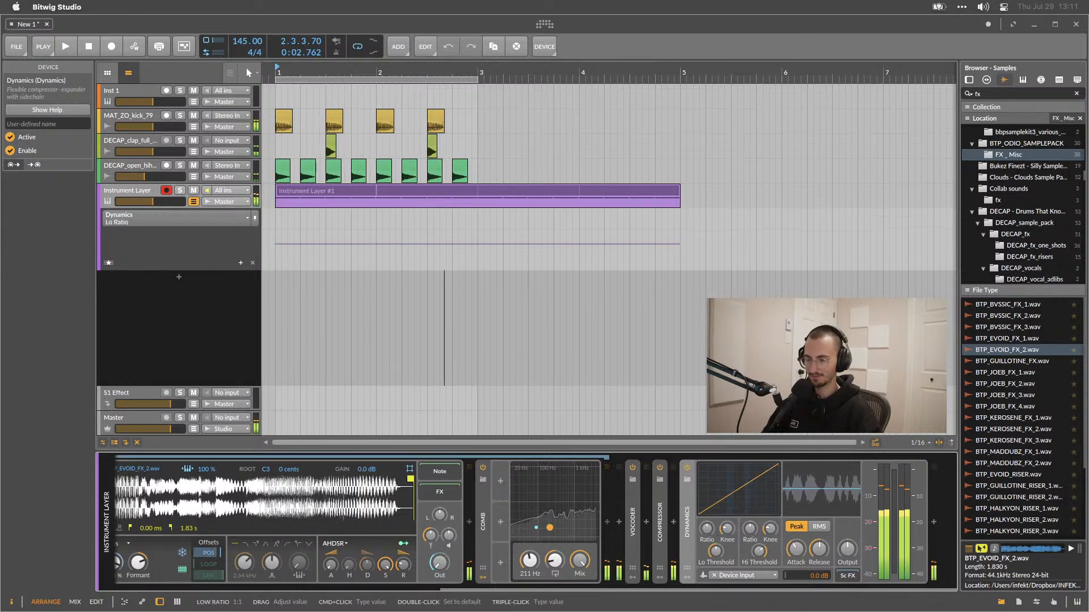
left_click_drag(707, 529, 712, 513)
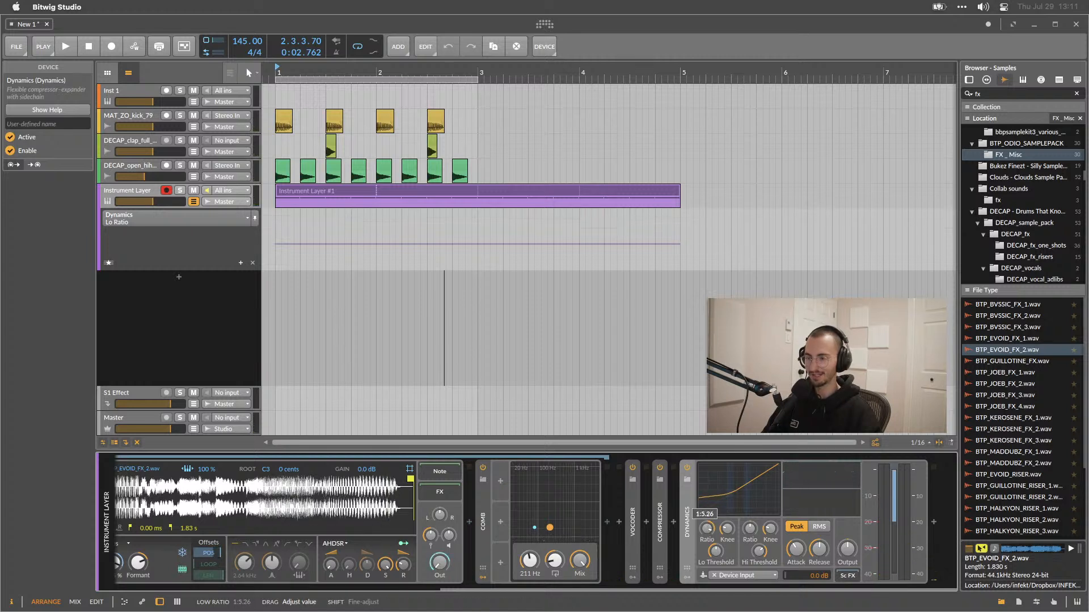
key("space")
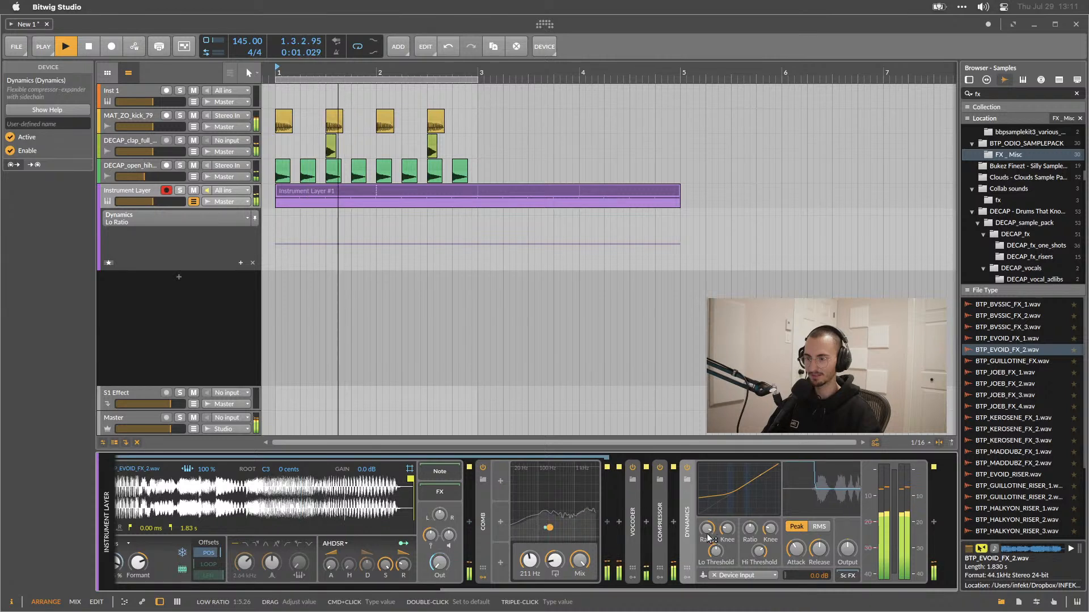
mouse_move(716, 551)
left_mouse_down()
mouse_move(759, 561)
mouse_move(759, 545)
mouse_move(716, 566)
left_mouse_up()
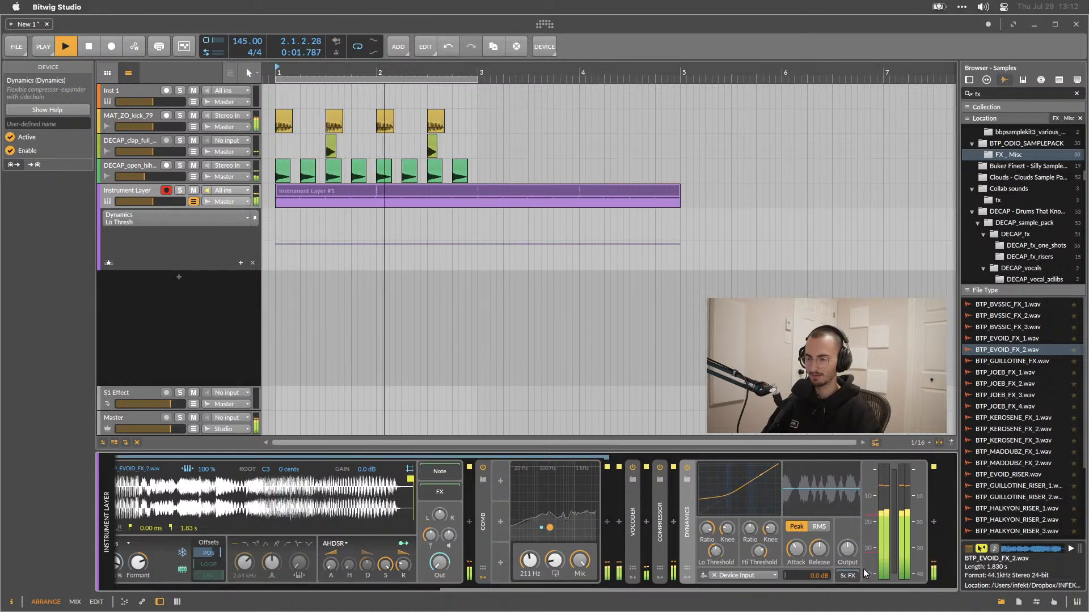
Stop playback and delete the Dynamics device from the chain.
left_click_drag(852, 551, 852, 550)
key("space")
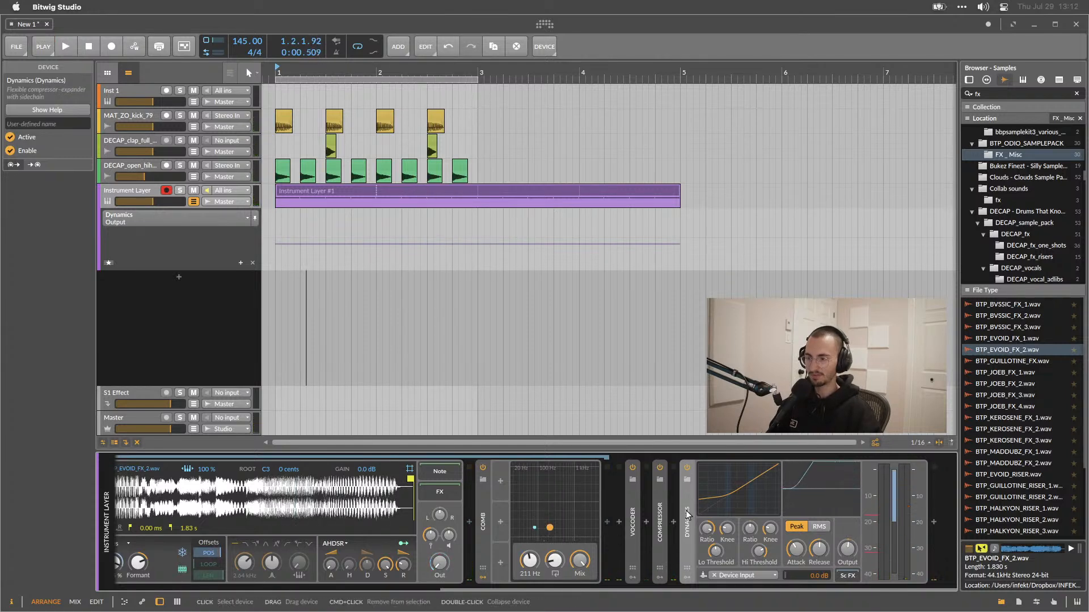
key("Delete")
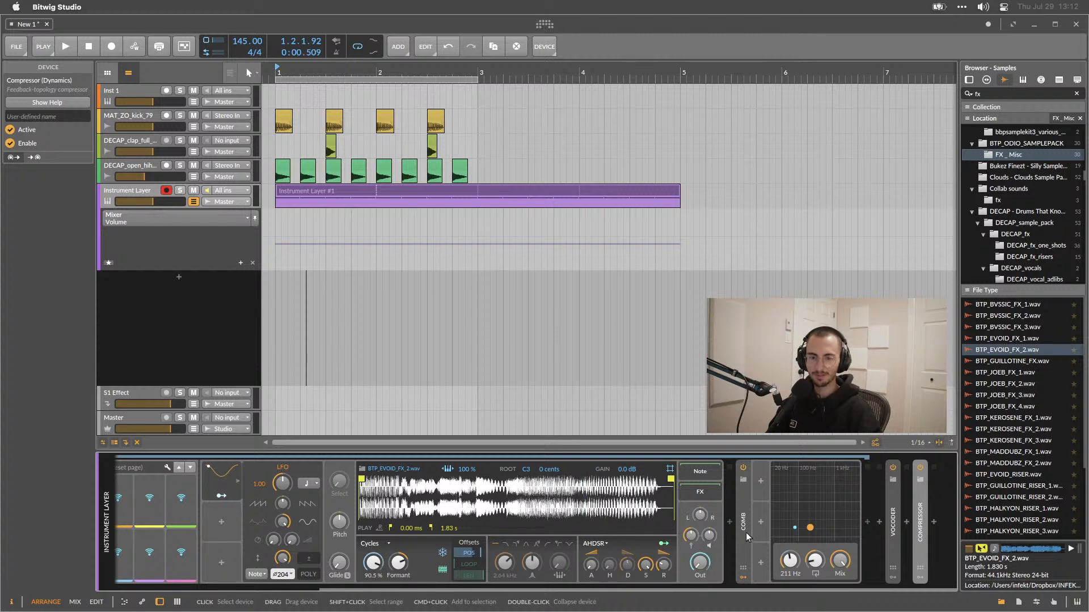
Insert a Bitwig Freq Shifter device after the Compressor from the device browser.
double_click(938, 521)
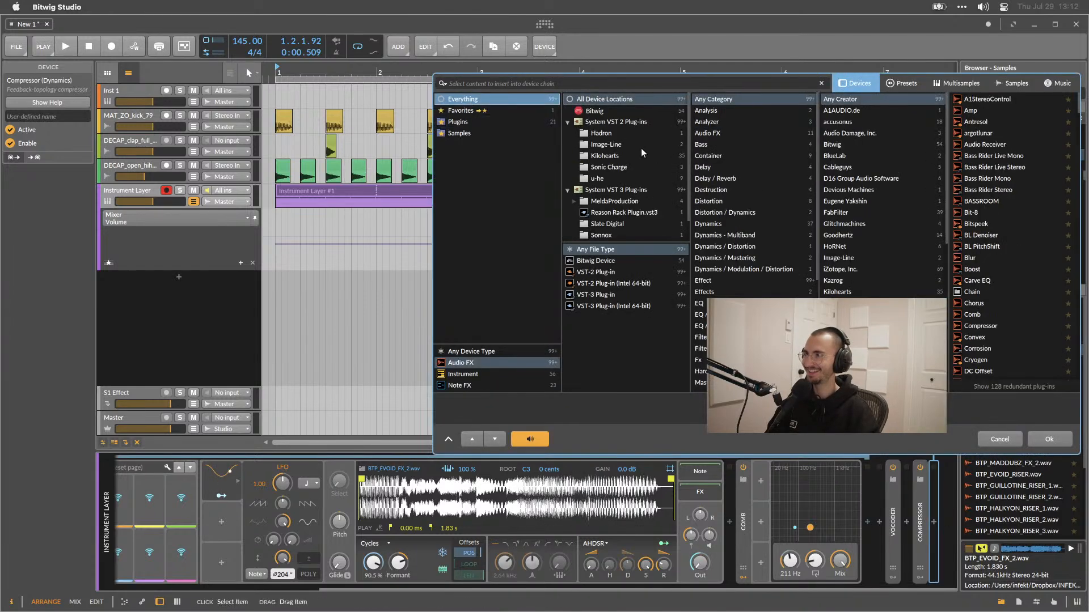
scroll(1021, 230, "down", 1)
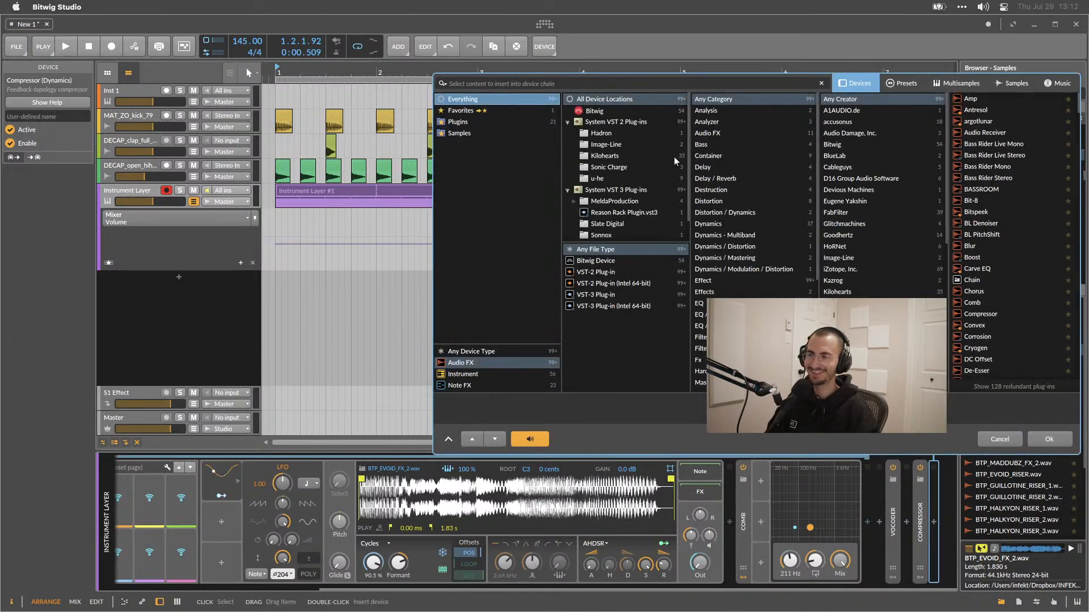
left_click(597, 263)
scroll(972, 250, "down", 5)
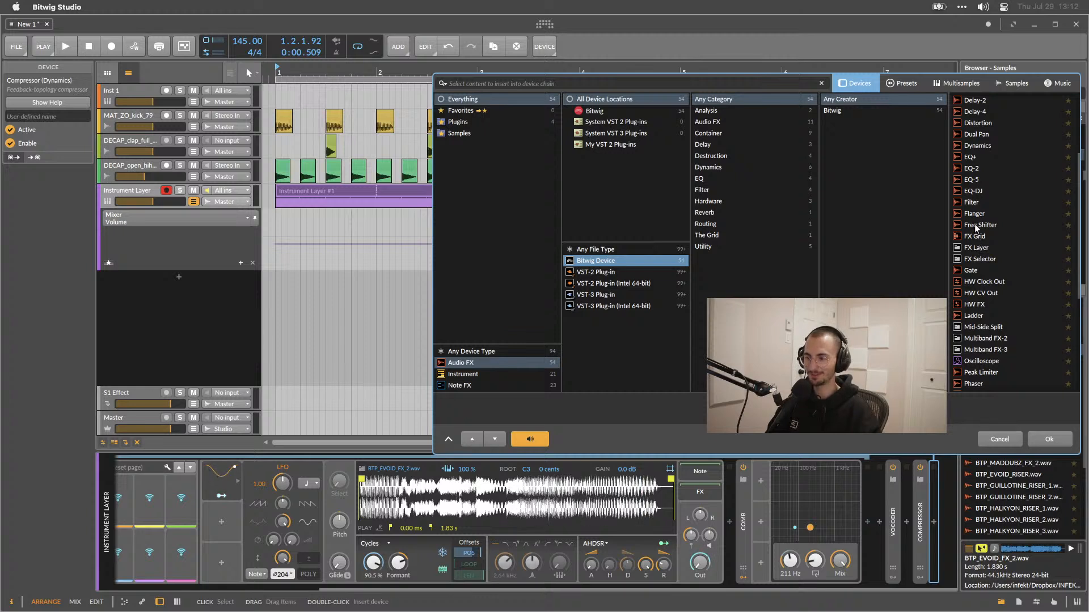
double_click(974, 223)
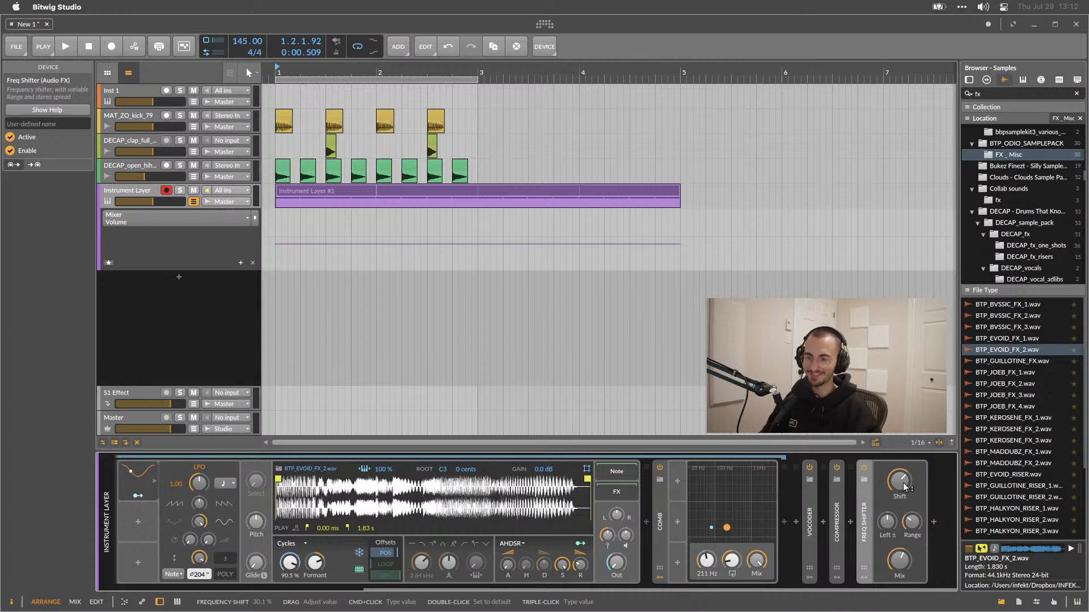
Play the loop, sweep the Freq Shifter's shift amount up and down, then delete the device and stop playback.
key("space")
left_click_drag(897, 484, 897, 462)
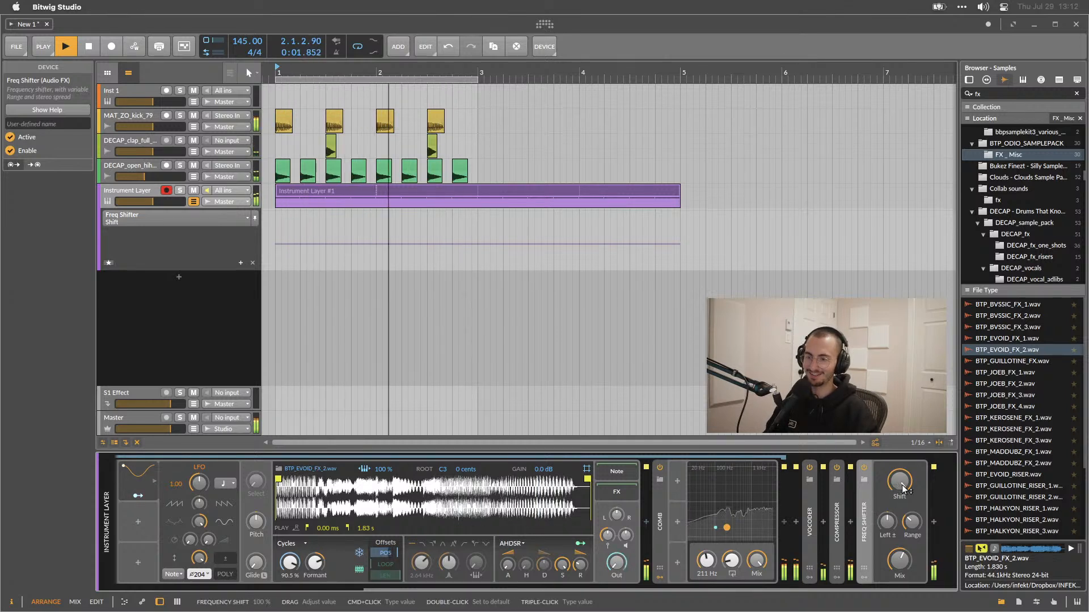
left_click_drag(903, 491, 903, 545)
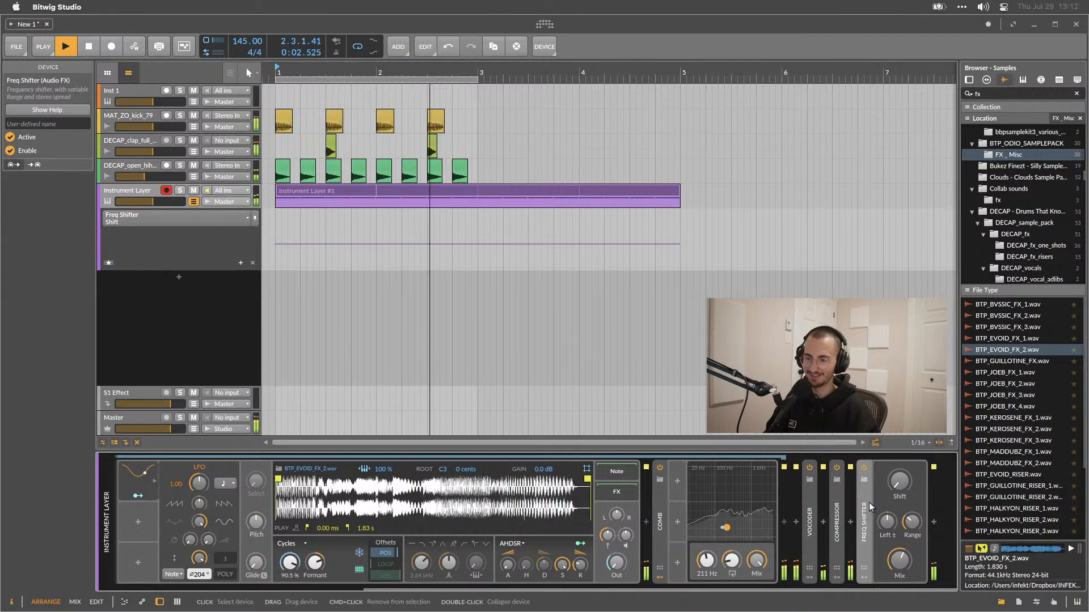
key("Delete")
key("space")
left_click(930, 517)
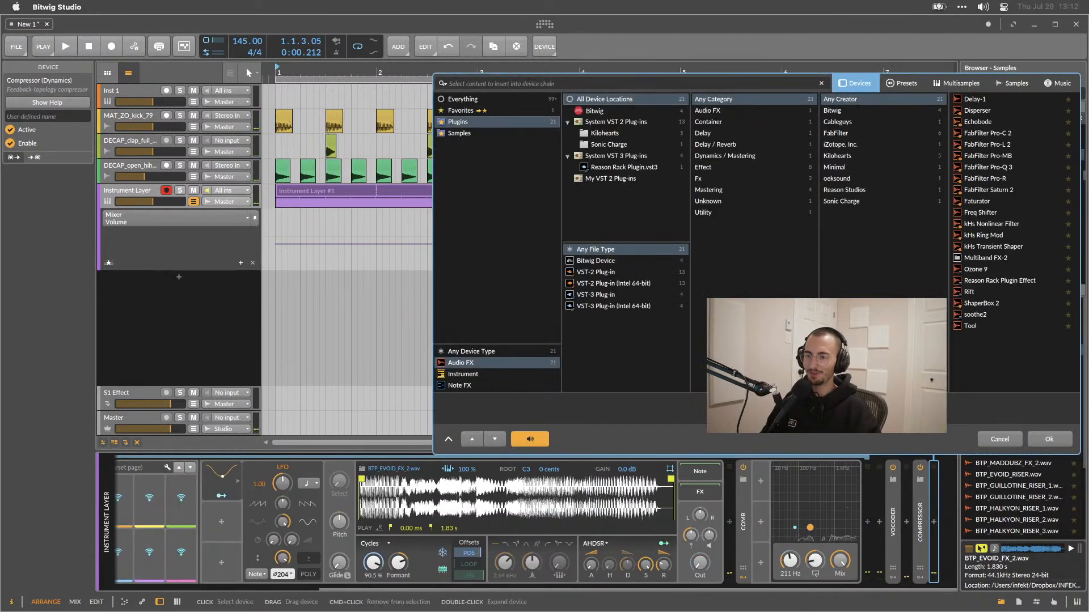
key("Return")
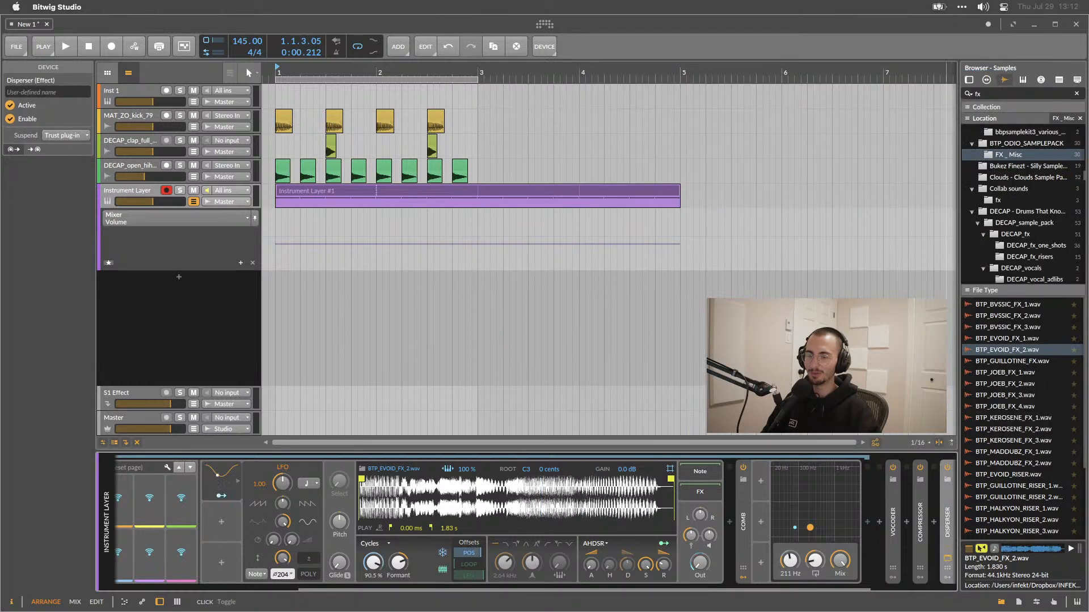
key("Delete")
Insert the Echobode plugin after the Compressor and briefly play the loop through it.
double_click(945, 512)
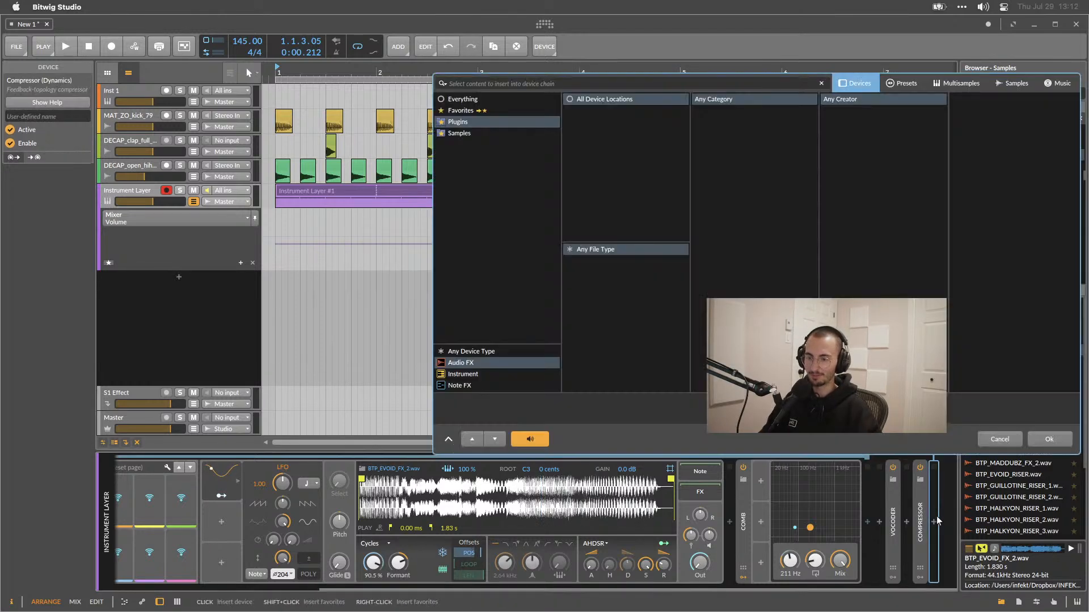
double_click(991, 121)
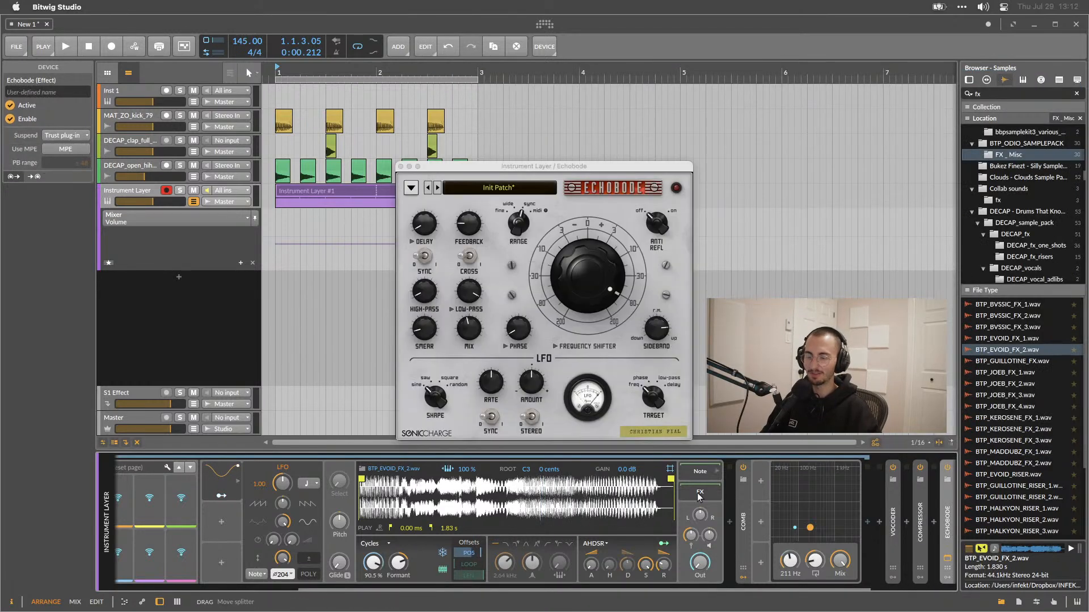
key("space")
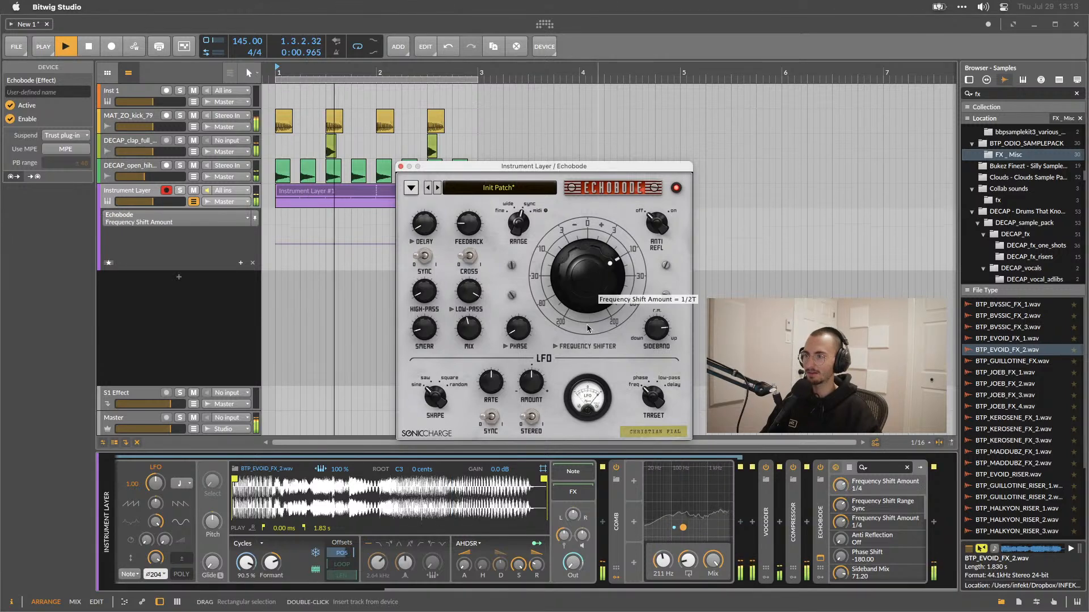
key("space")
Group the Echobode device into an FX Layer container, dismissing the device browser for the new layer.
left_click(818, 502)
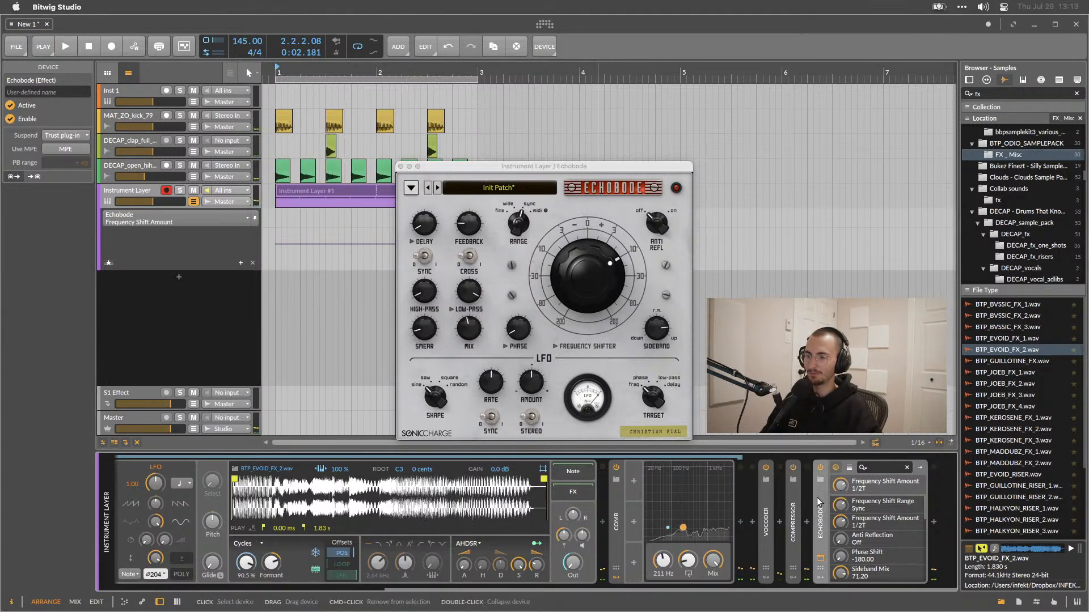
key("super+g")
double_click(876, 486)
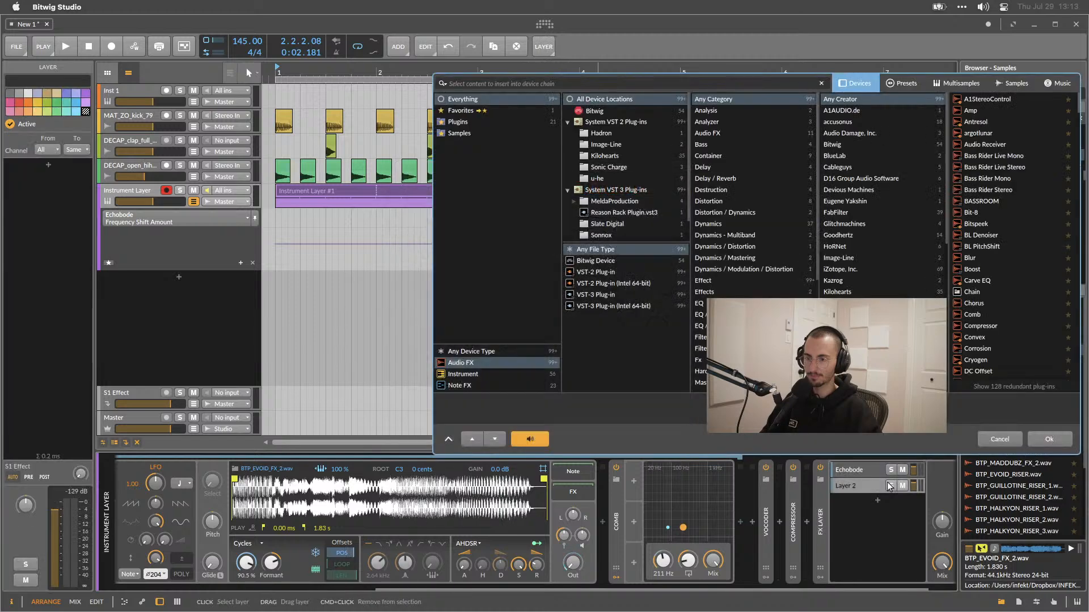
key("Escape")
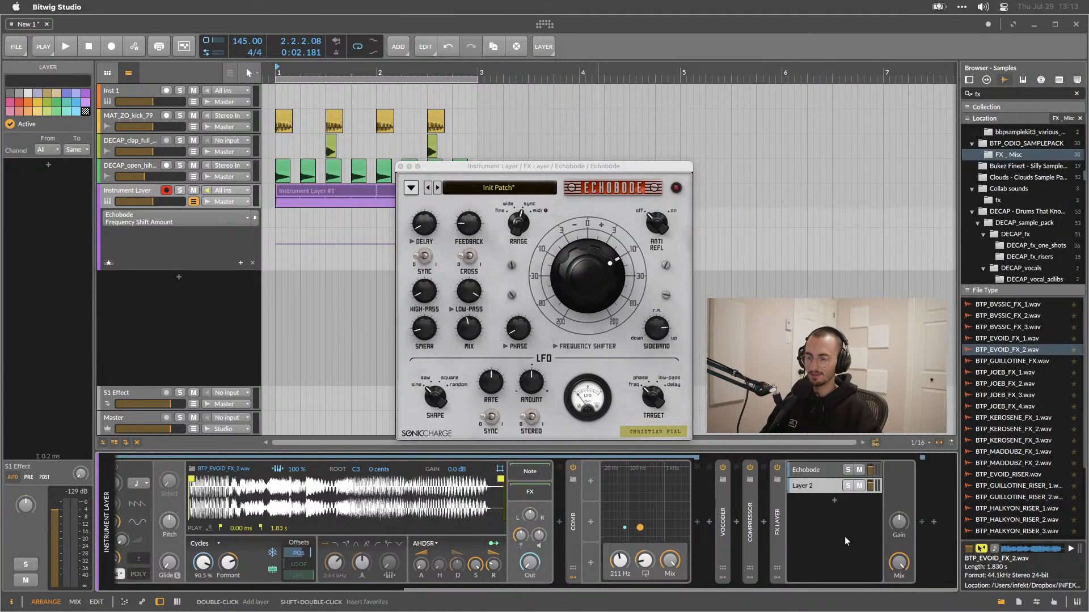
Select the Echobode layer and, while playing, adjust Echobode's frequency shift and phase knobs and set sideband mix to 100.
left_click(809, 474)
left_click(462, 328)
key("space")
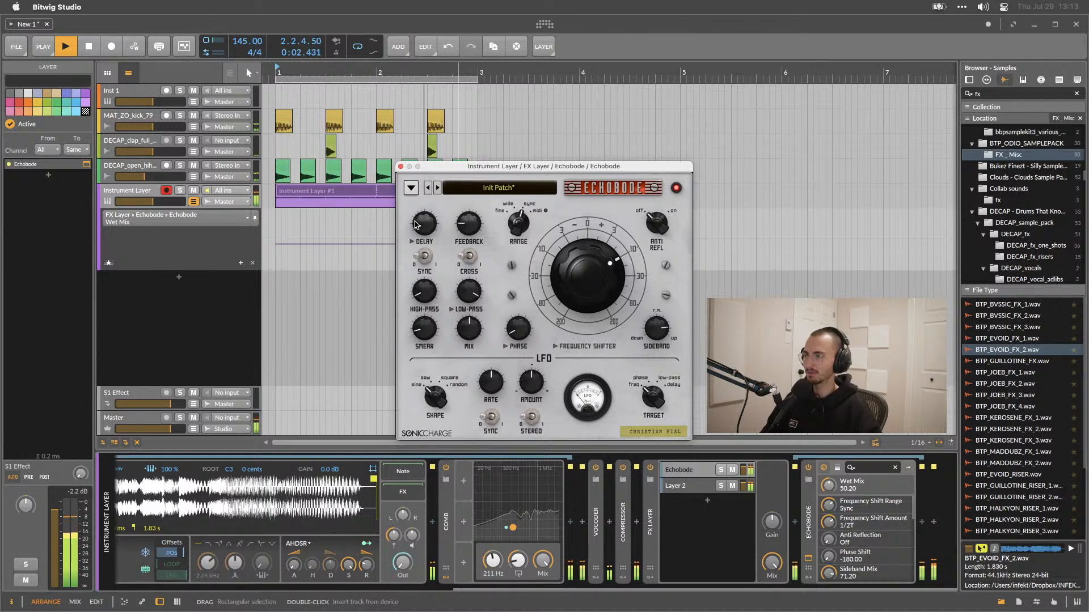
left_click(428, 327)
mouse_move(601, 278)
left_mouse_down()
mouse_move(595, 291)
mouse_move(593, 260)
left_mouse_up()
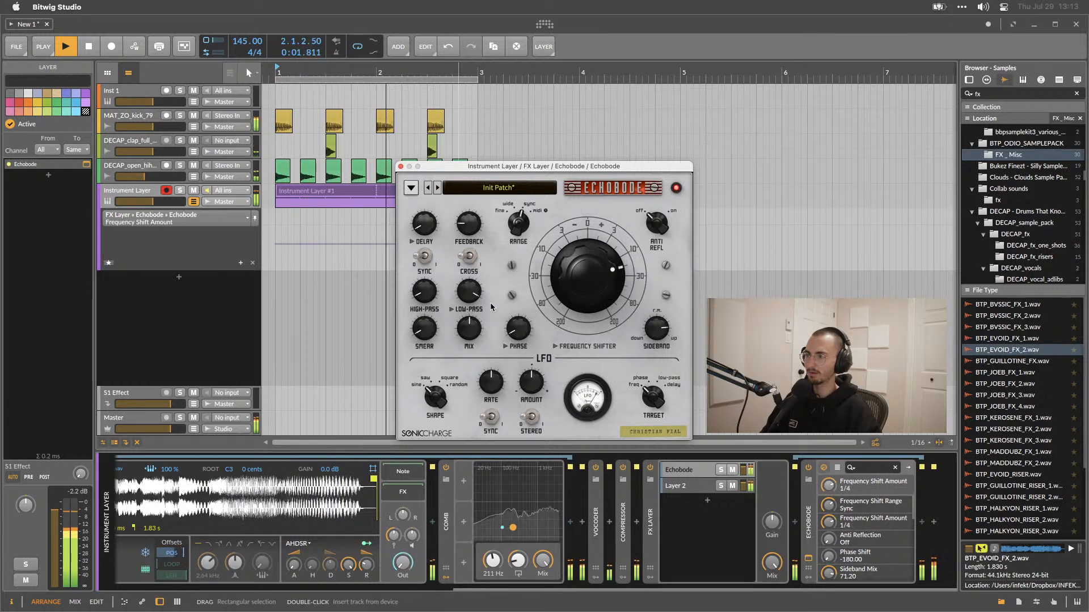
left_click_drag(508, 335, 507, 318)
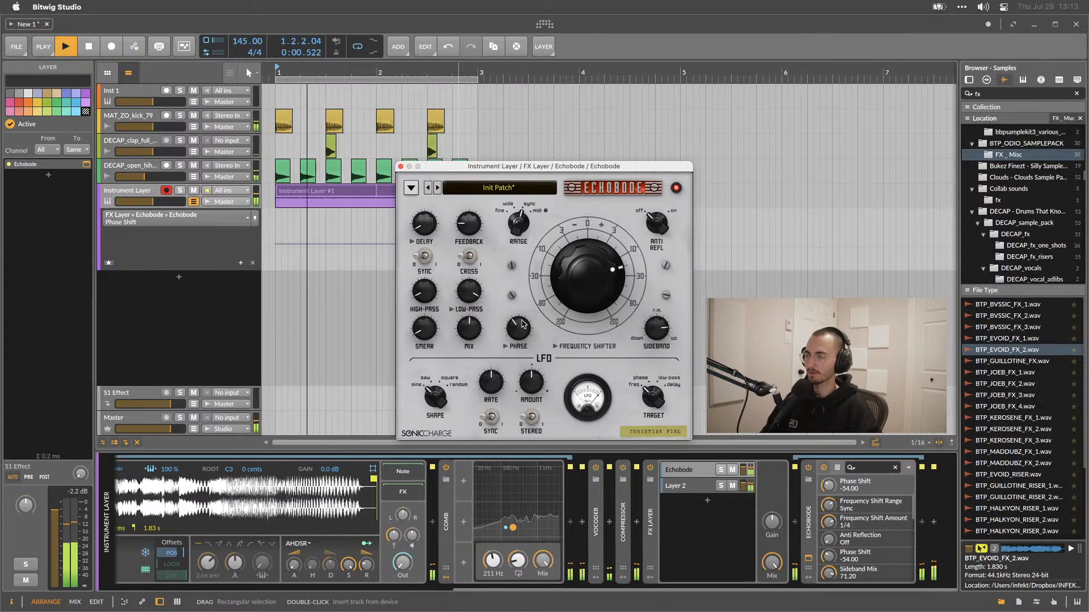
left_click_drag(660, 335, 672, 265)
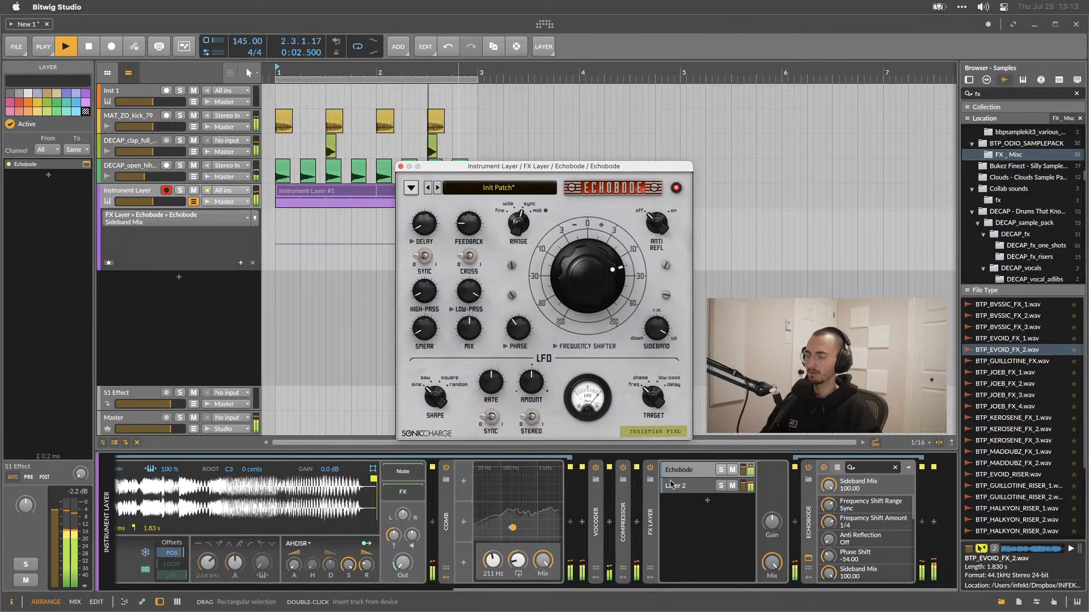
key("space")
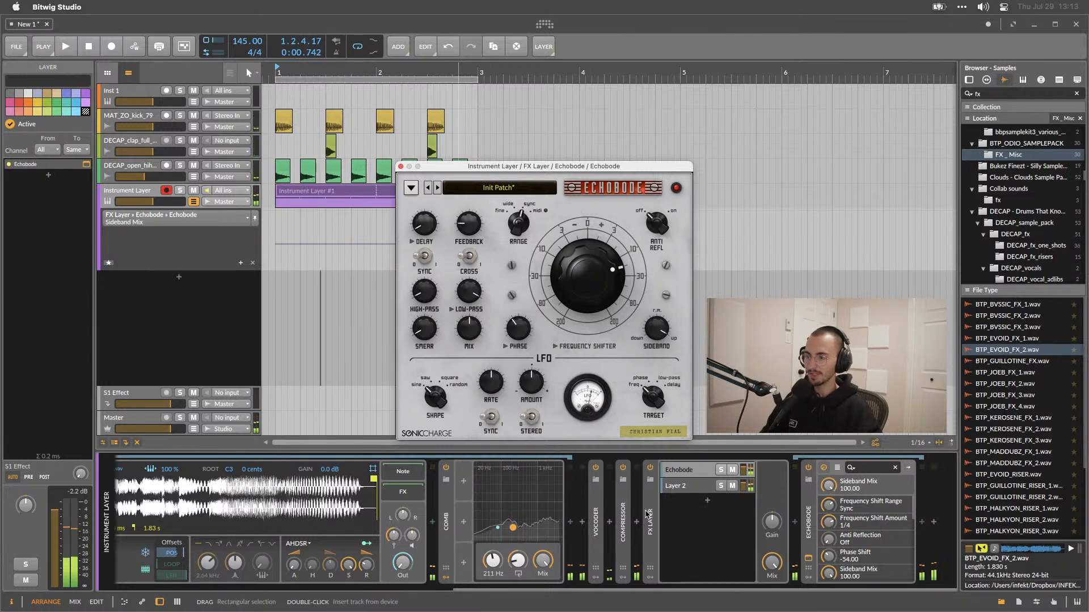
key("space")
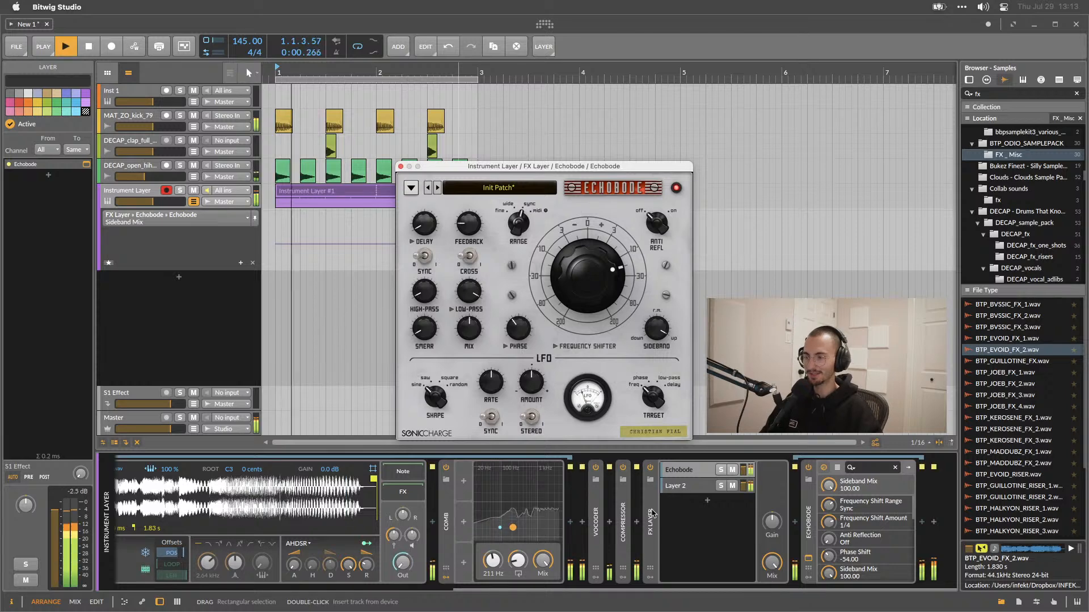
Insert a Bitwig Phaser device after the FX Layer from the device browser.
left_click(684, 510)
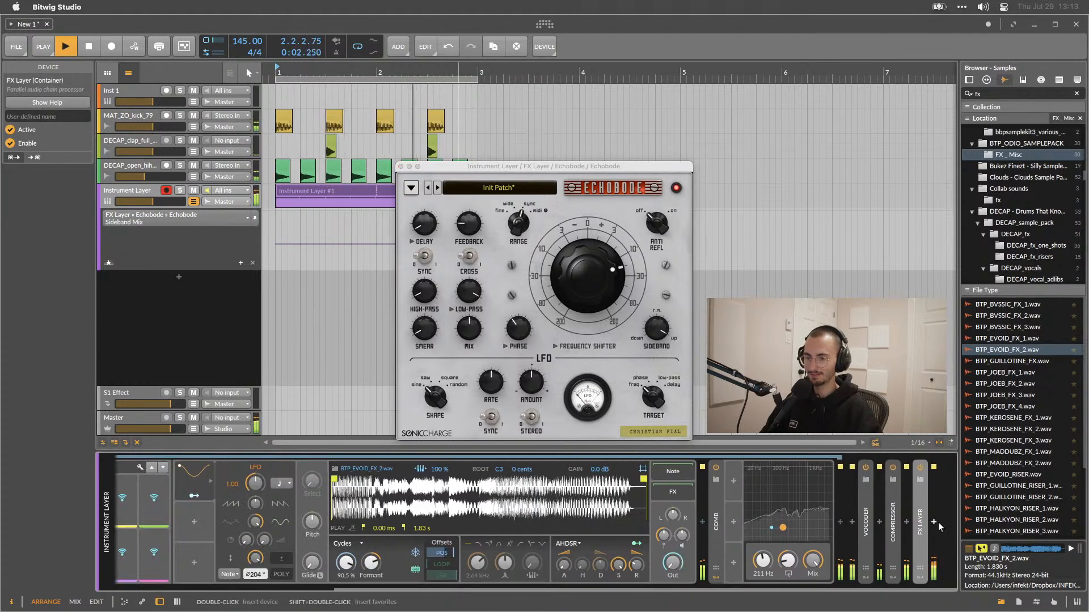
key("space")
left_click(934, 522)
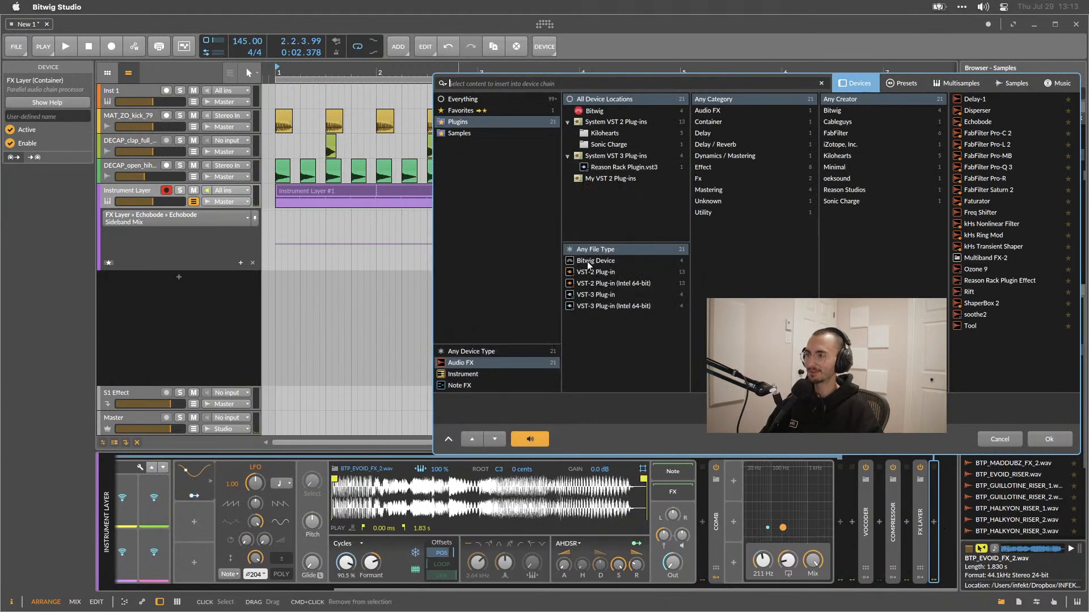
left_click(586, 259)
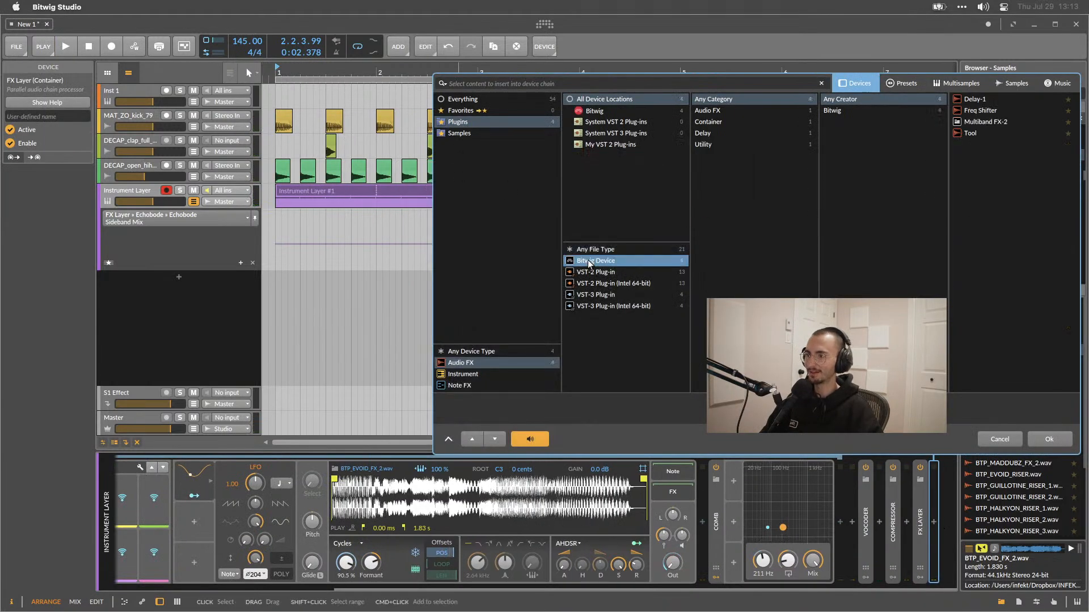
left_click(490, 100)
scroll(970, 278, "down", 5)
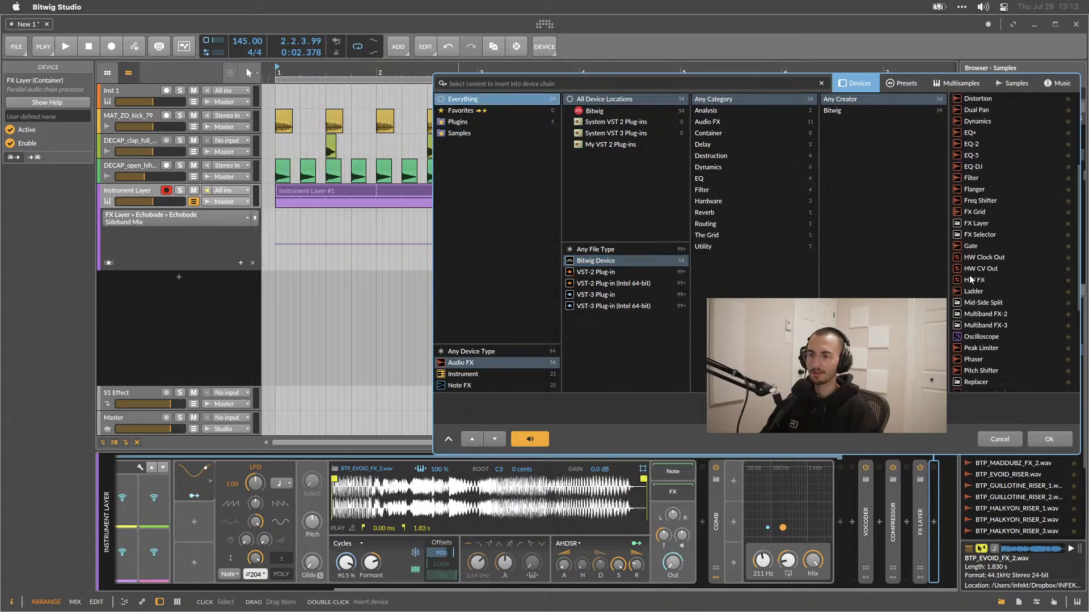
scroll(971, 279, "down", 1)
double_click(975, 331)
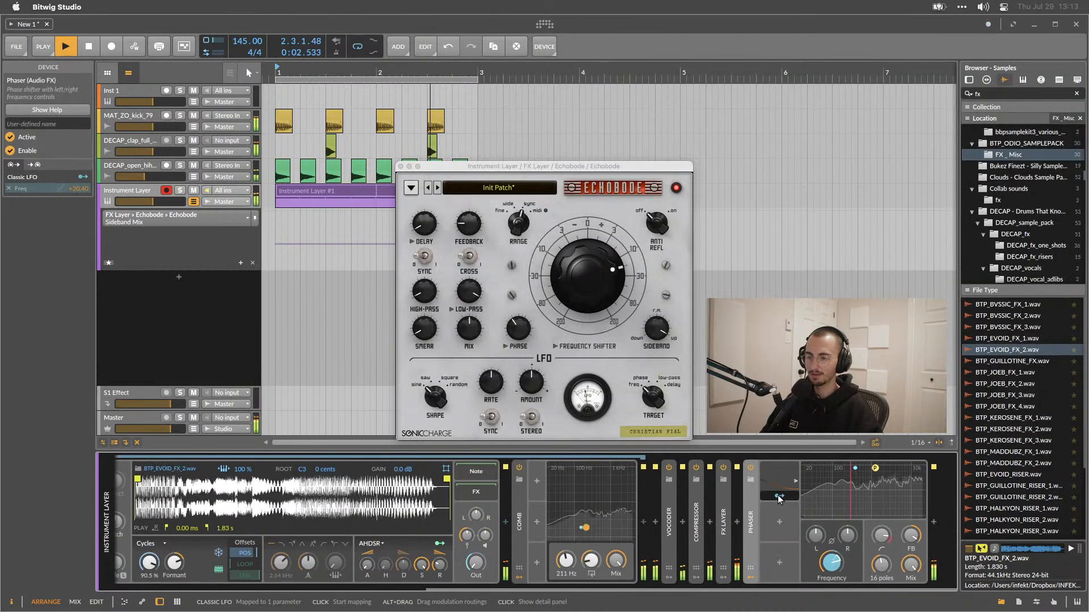
Play the loop, inspect the Phaser's built-in LFO modulator, and lower the Phaser frequency.
key("space")
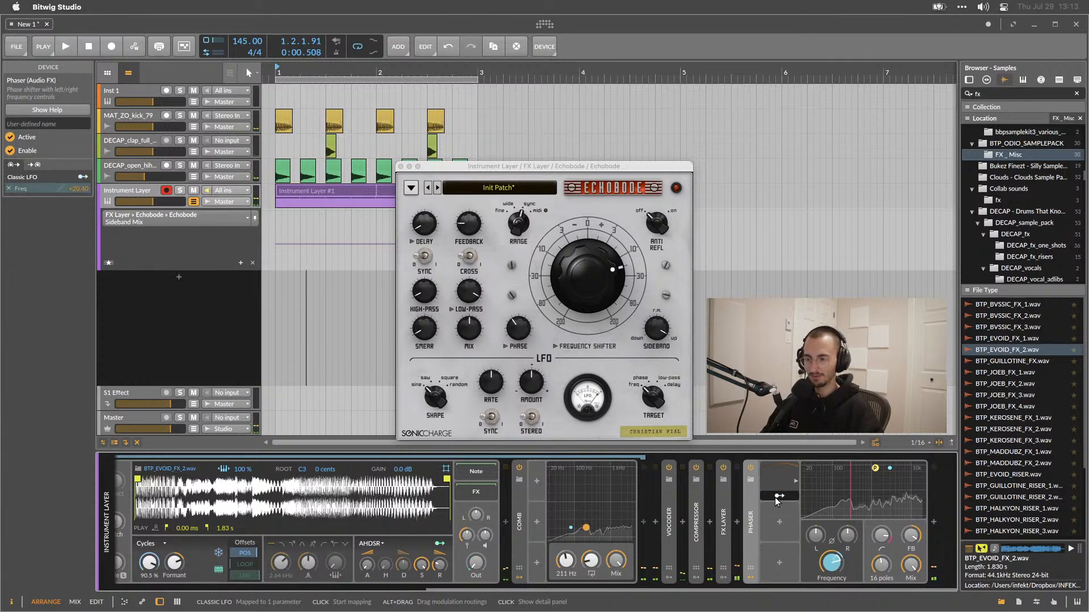
left_click(774, 498)
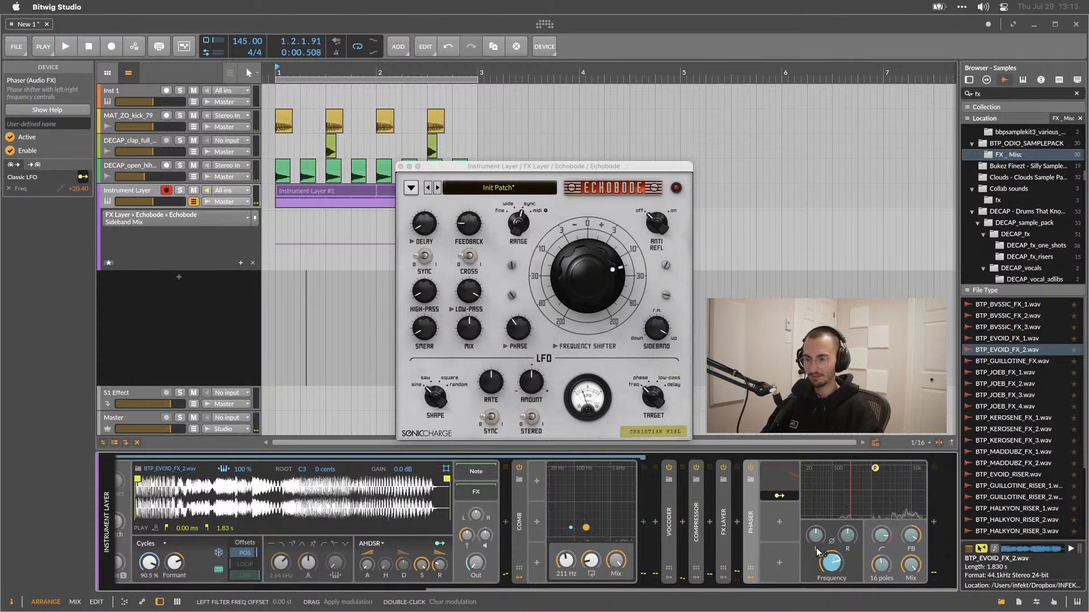
left_click(781, 484)
left_click(778, 479)
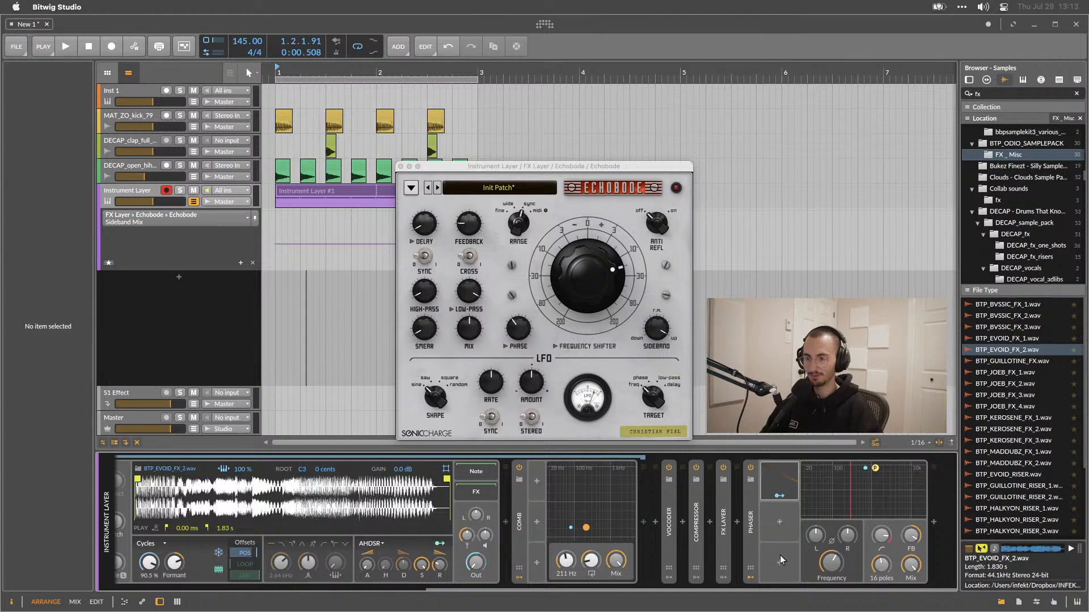
key("space")
left_click_drag(830, 563, 829, 604)
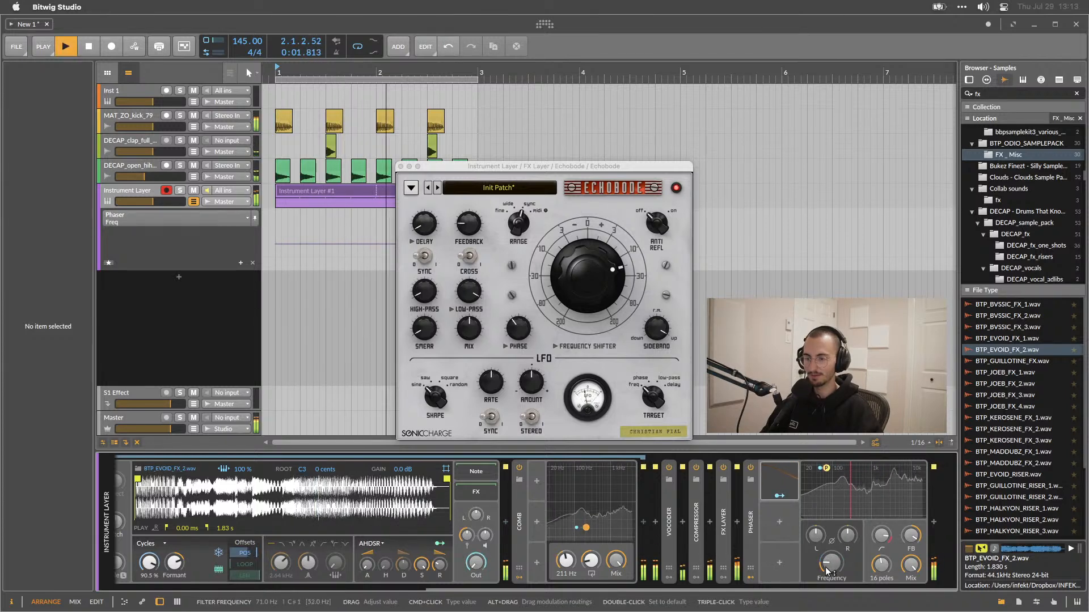
Move the Phaser's frequency and feedback point in its graph and set the poles to 12.
left_click_drag(879, 482, 818, 490)
left_click_drag(882, 533, 882, 575)
key("space")
key("space")
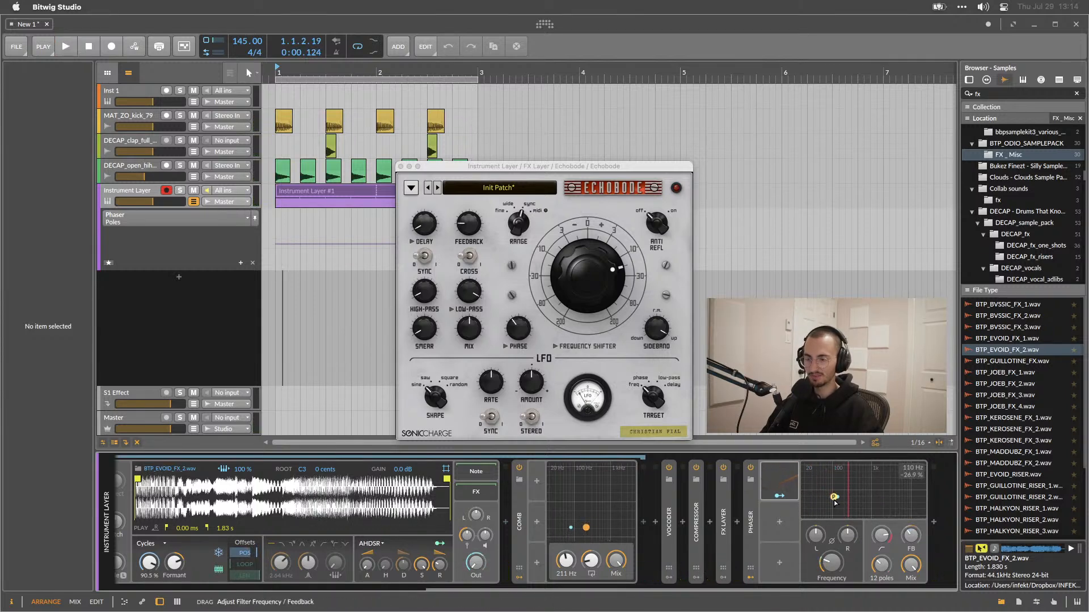
Play the loop, nudge the Phaser mix, raise the Phaser frequency, and select the Phaser device.
mouse_move(909, 535)
left_mouse_down()
mouse_move(909, 488)
mouse_move(910, 536)
left_mouse_up()
key("space")
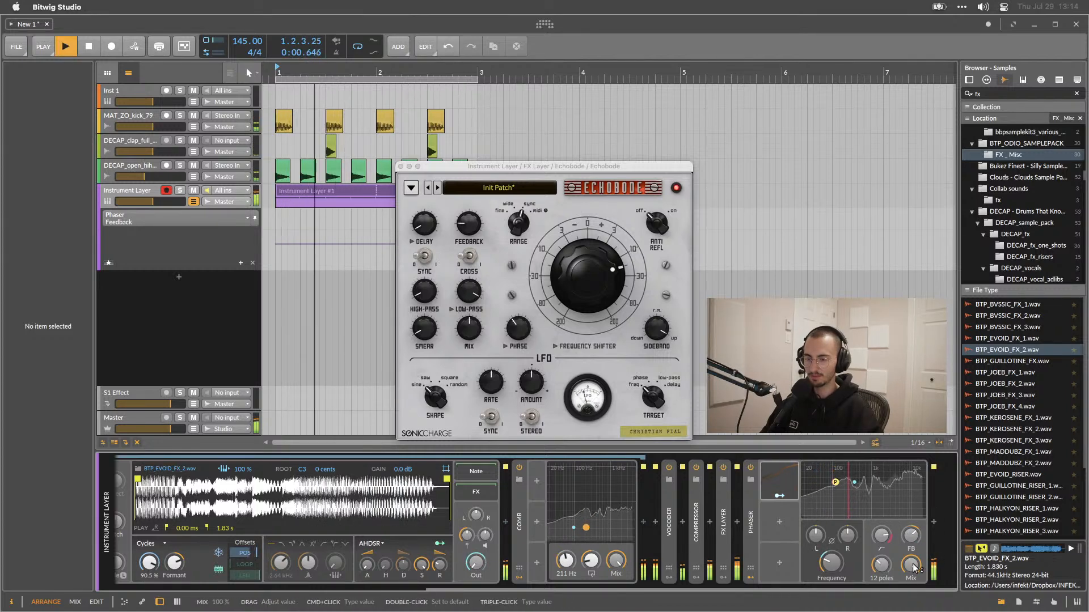
left_click_drag(835, 569, 835, 544)
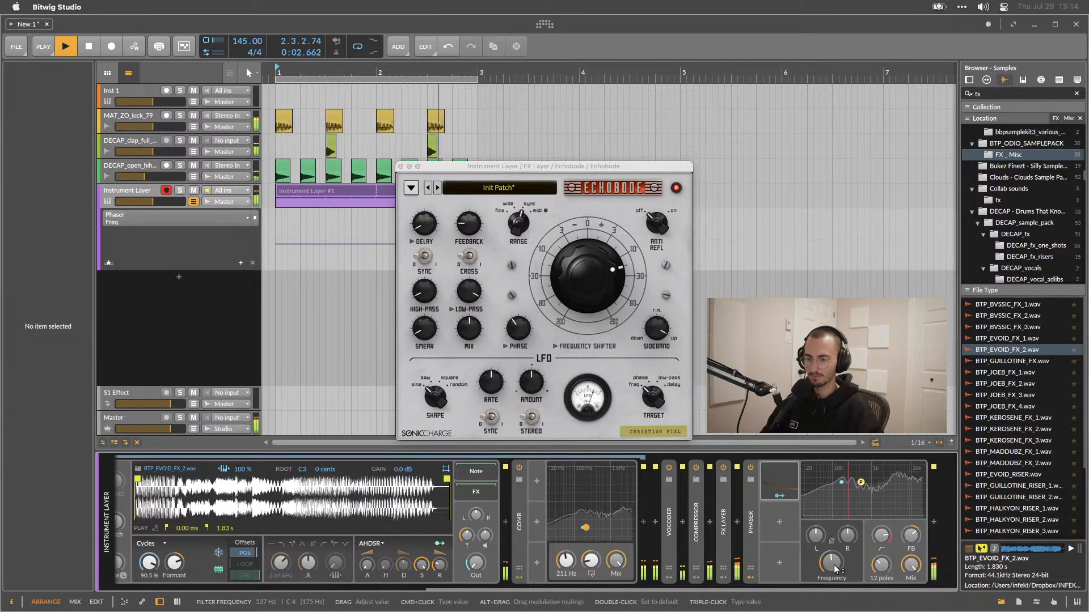
left_click(750, 502)
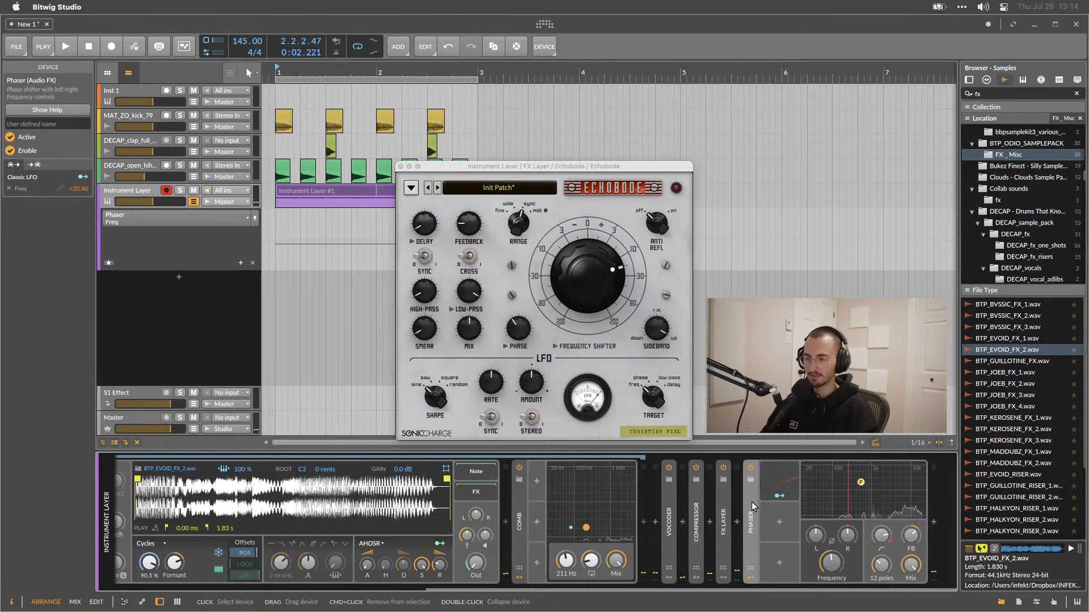
Toggle playback and set the Sampler's play position offset to 86.0%.
key("space")
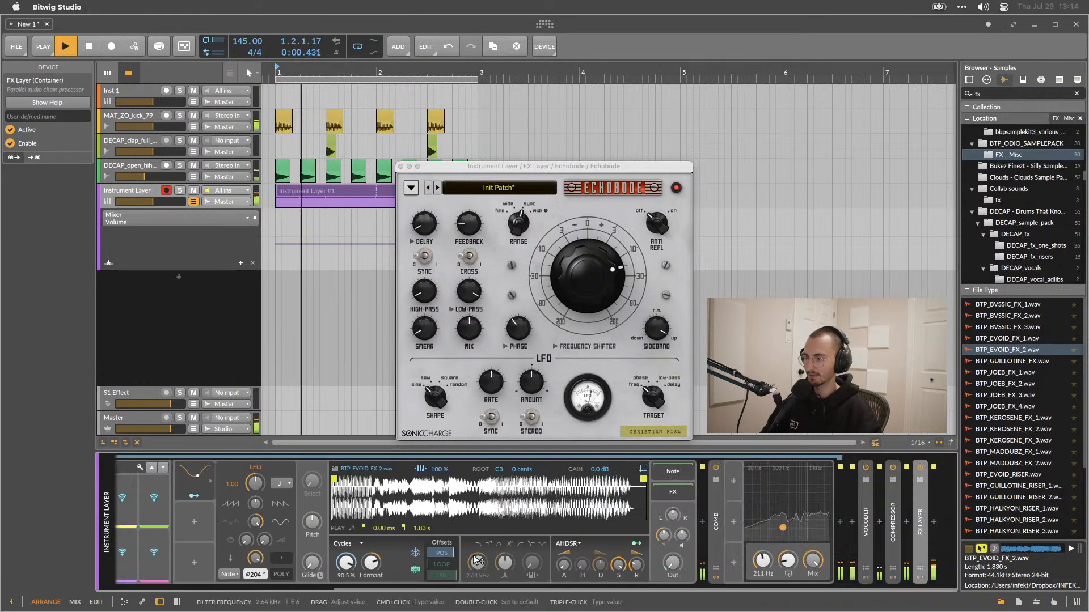
left_click_drag(346, 566, 346, 567)
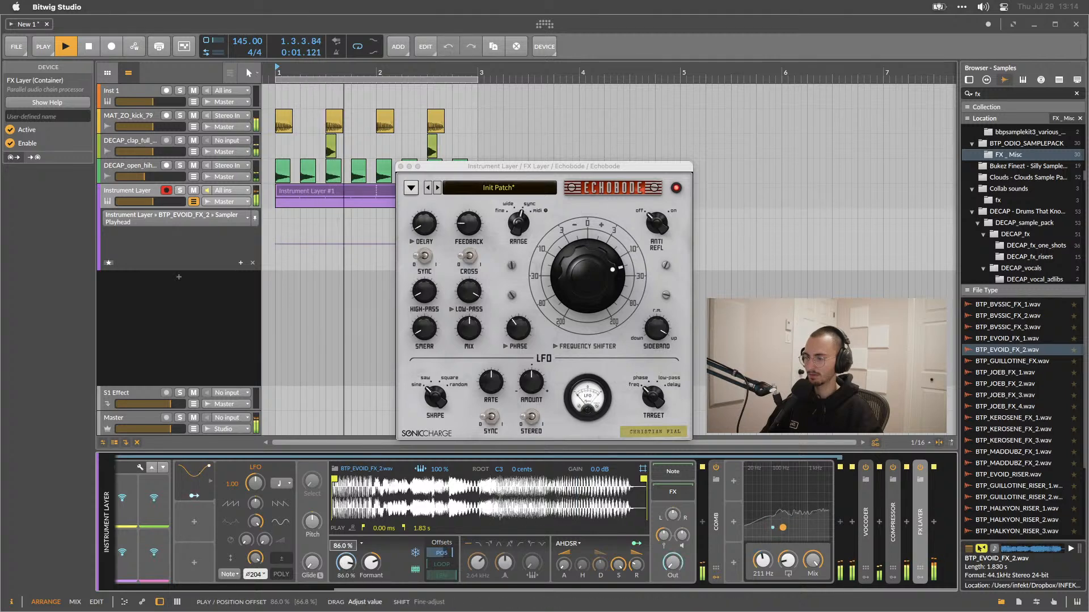
Set the Sampler's play position offset to 95.0% and stop playback.
scroll(346, 564, "up", 5)
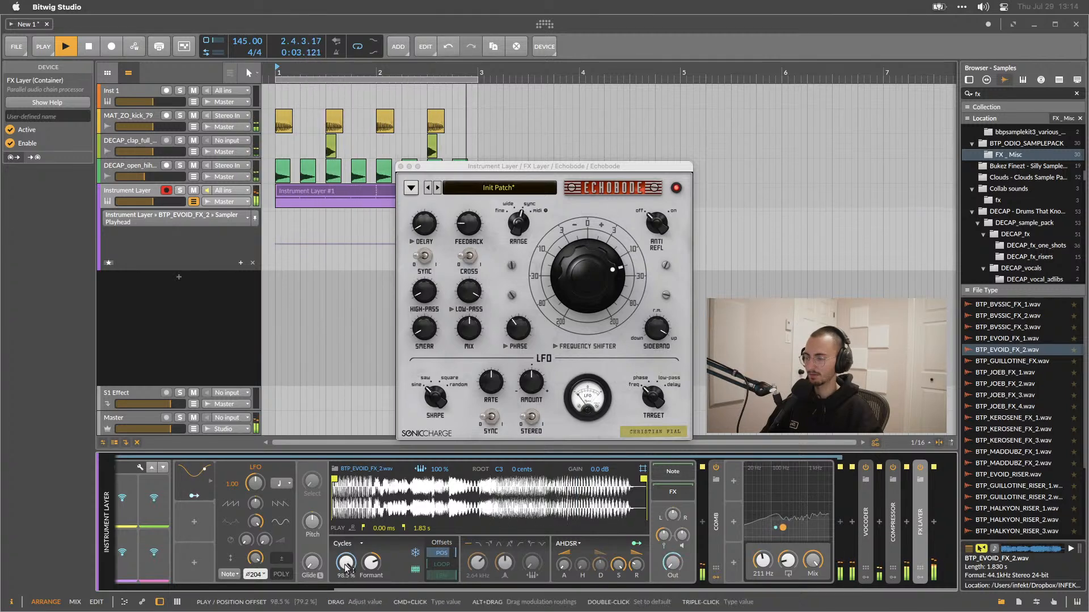
left_click_drag(347, 564, 347, 568)
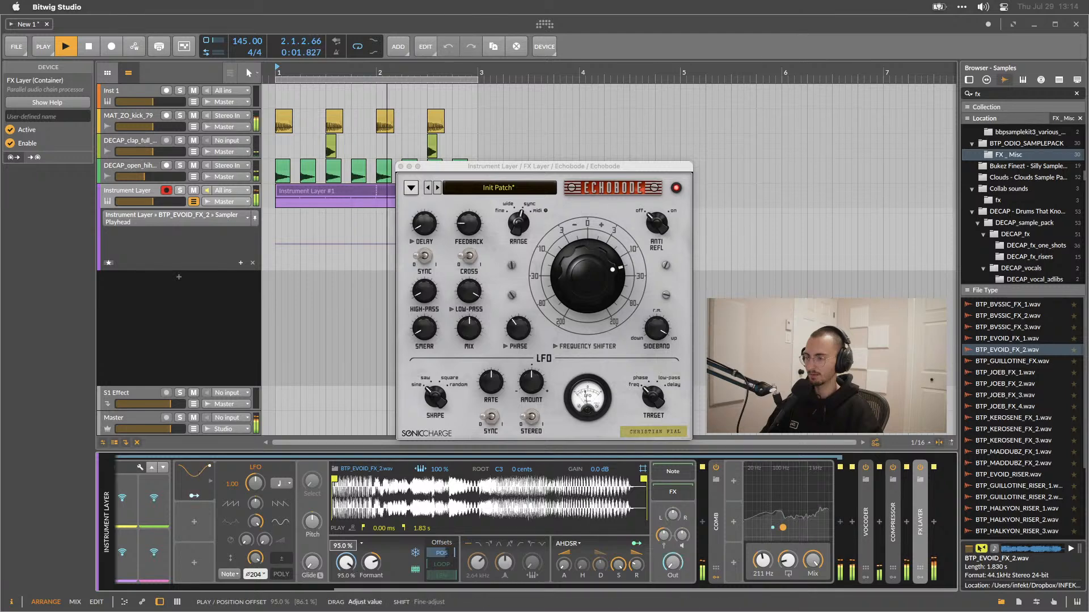
key("space")
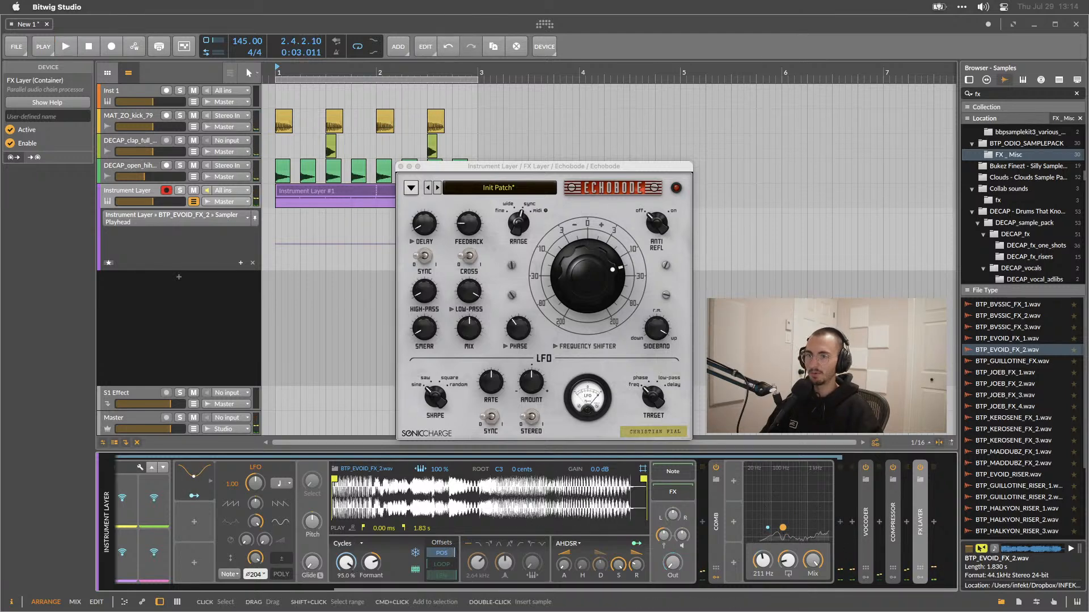
Replace the Sampler's sample with BTP_EVOID_FX_1.wav from the browser and set the play position offset to 53.5%.
left_click(1016, 339)
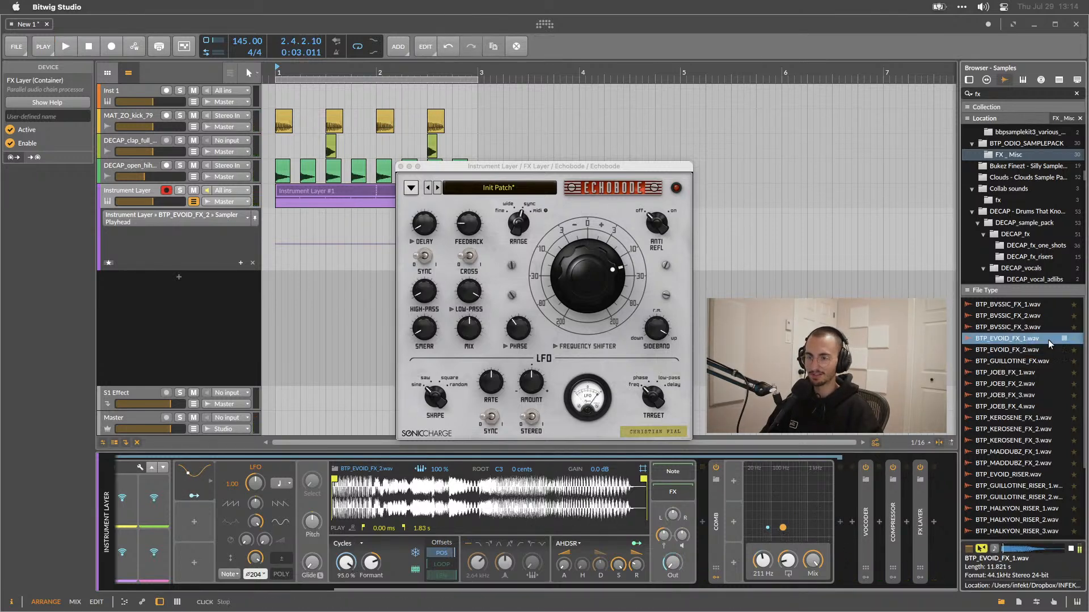
left_click_drag(1015, 339, 452, 519)
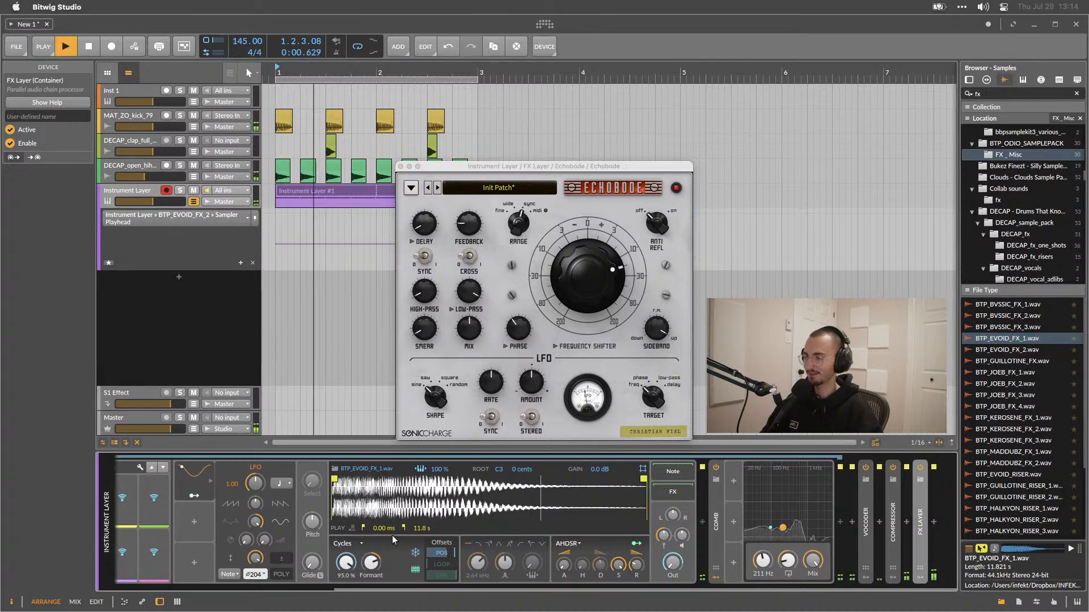
left_click_drag(345, 563, 346, 603)
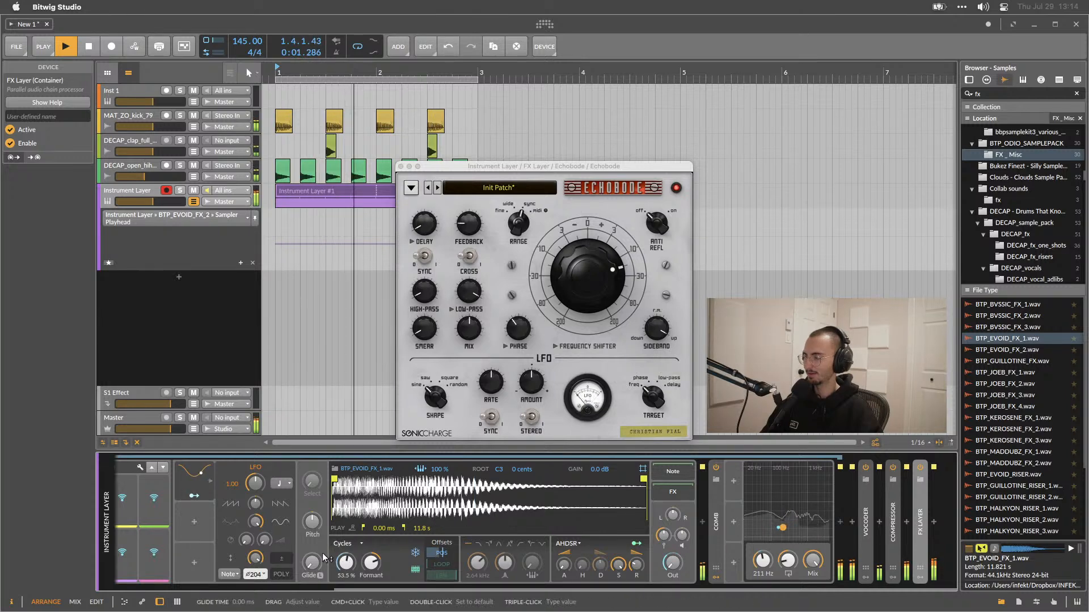
key("space")
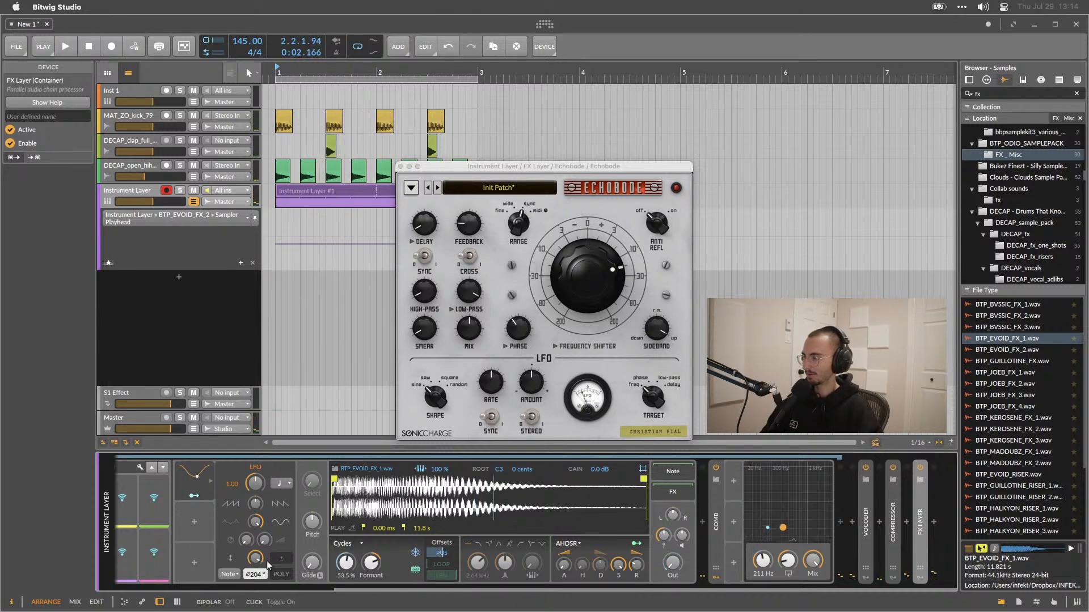
Toggle the LFO modulator's bipolar option on and start playback.
left_click(233, 537)
left_click(229, 557)
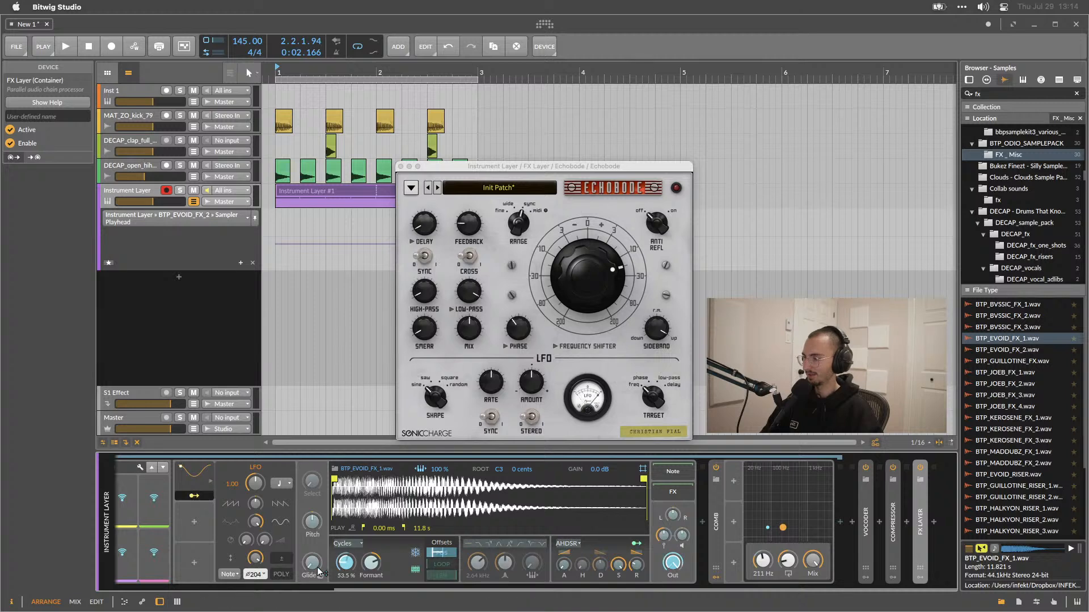
key("space")
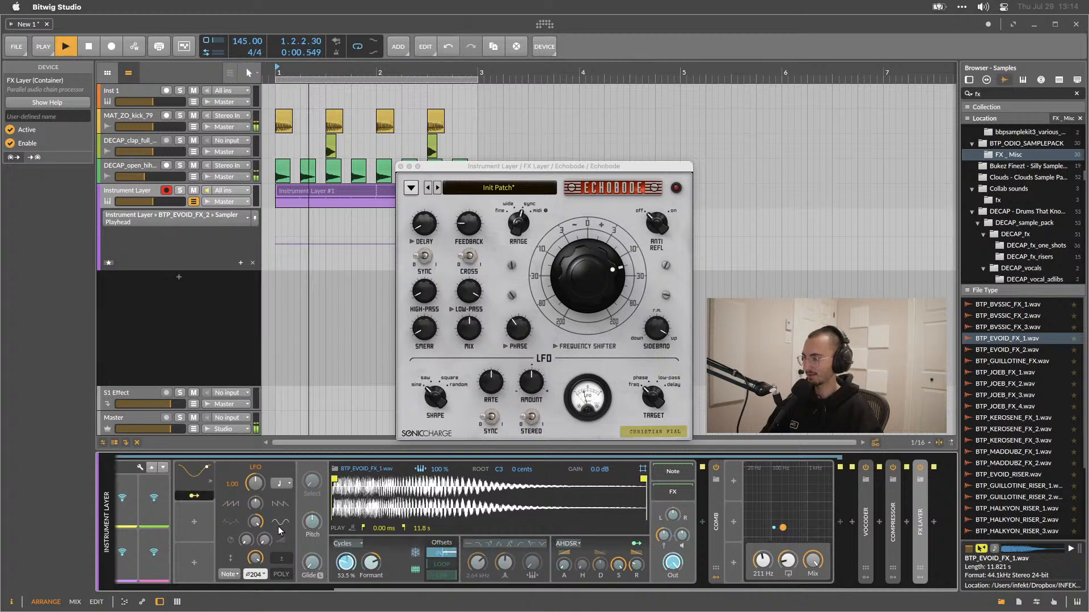
Set the Sampler's play position offset to 0.00% and delete its LFO modulation routing.
left_click(190, 498)
left_click_drag(345, 562, 345, 593)
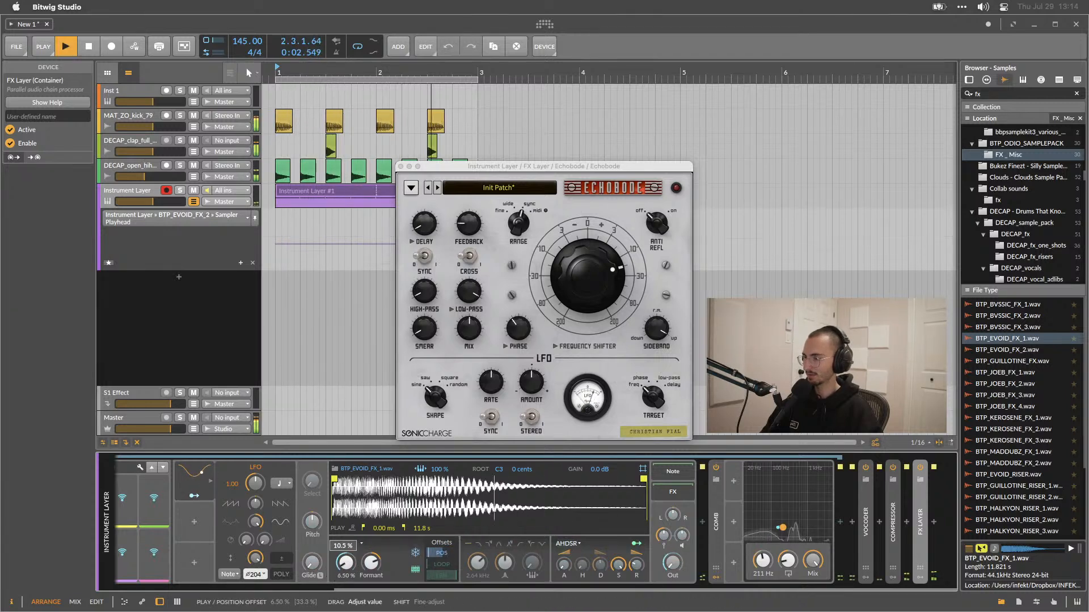
right_click(346, 562)
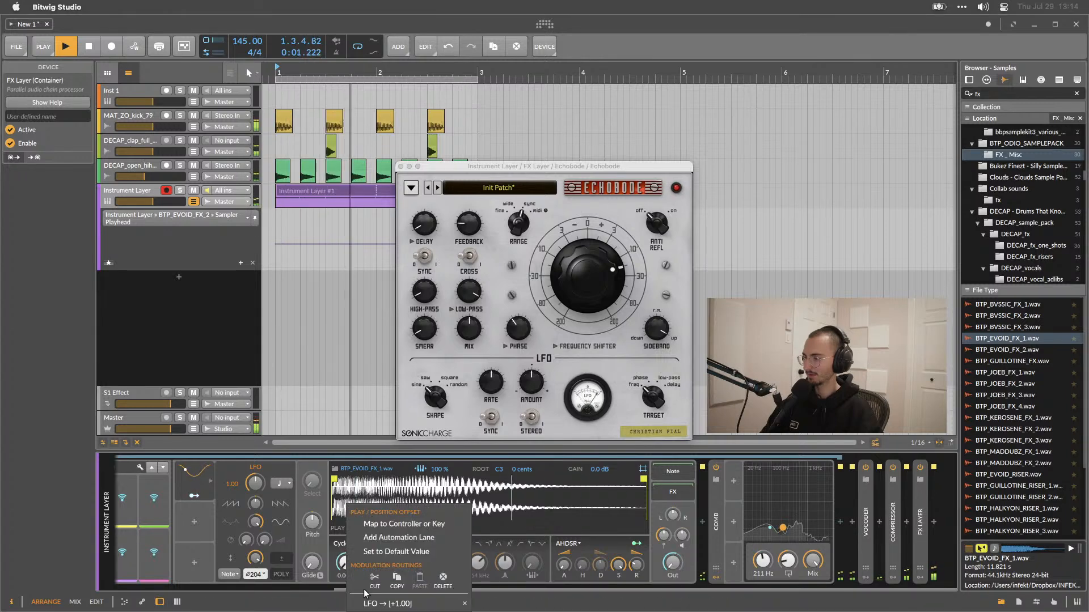
left_click_drag(368, 605, 369, 611)
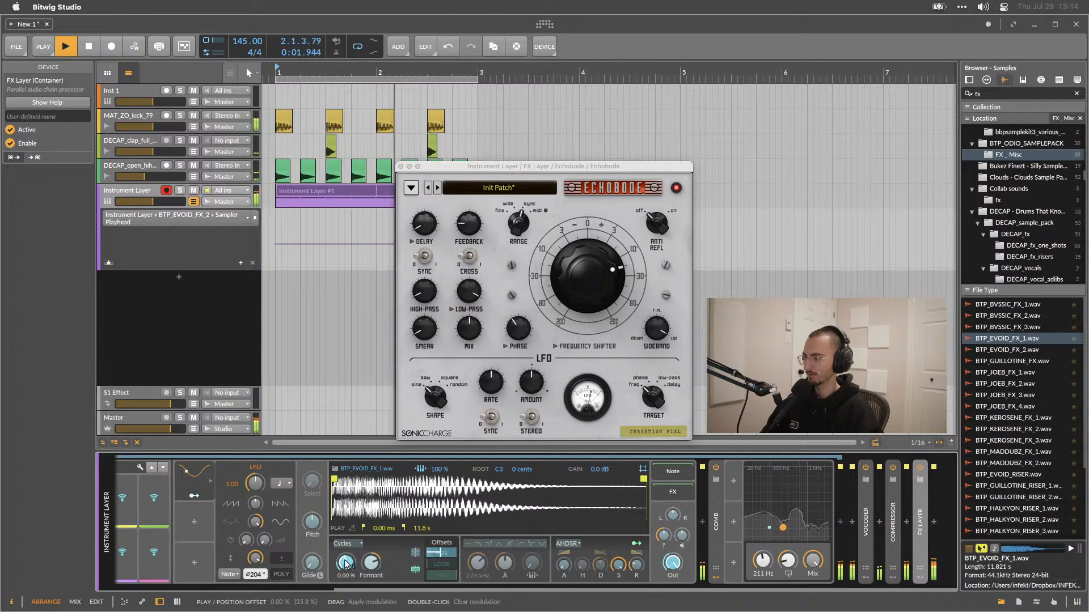
left_click_drag(355, 560, 356, 564)
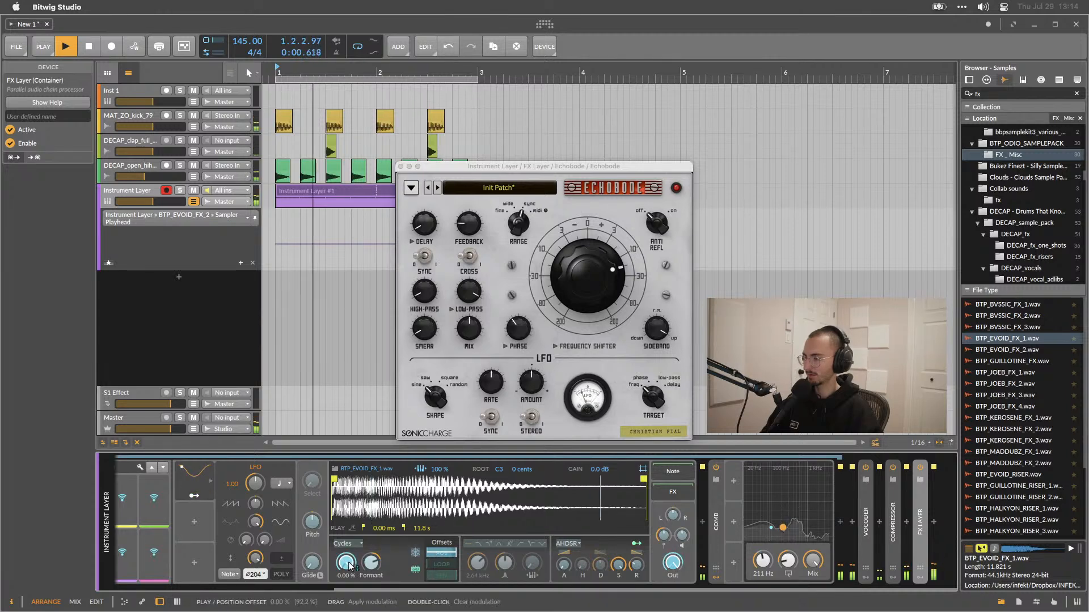
right_click(356, 564)
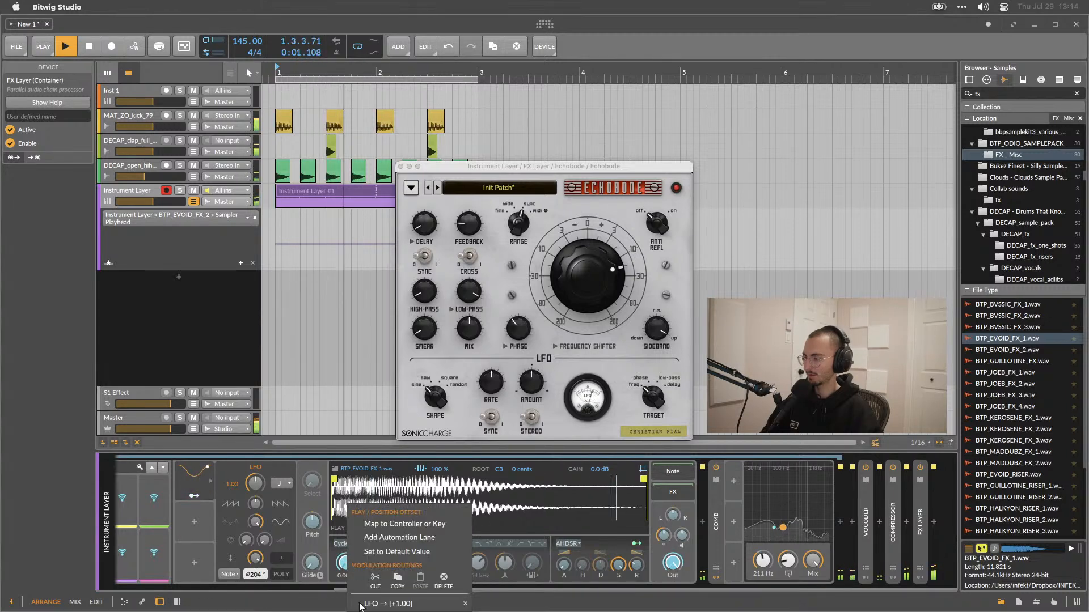
left_click(465, 604)
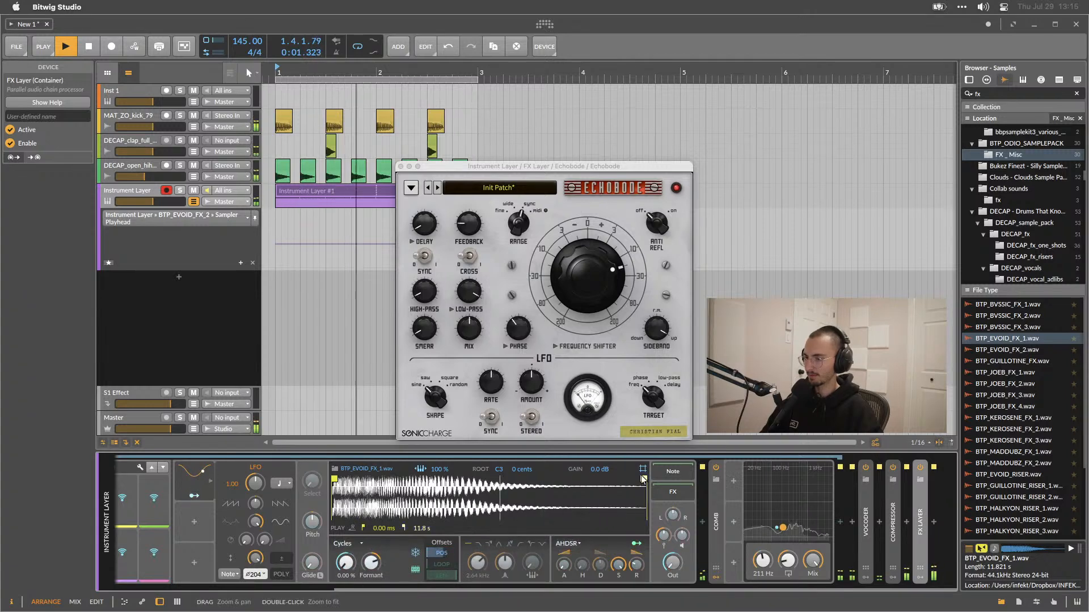
Move the sample end marker to about 4.45 s and tweak the LFO settings.
left_click_drag(643, 479, 450, 488)
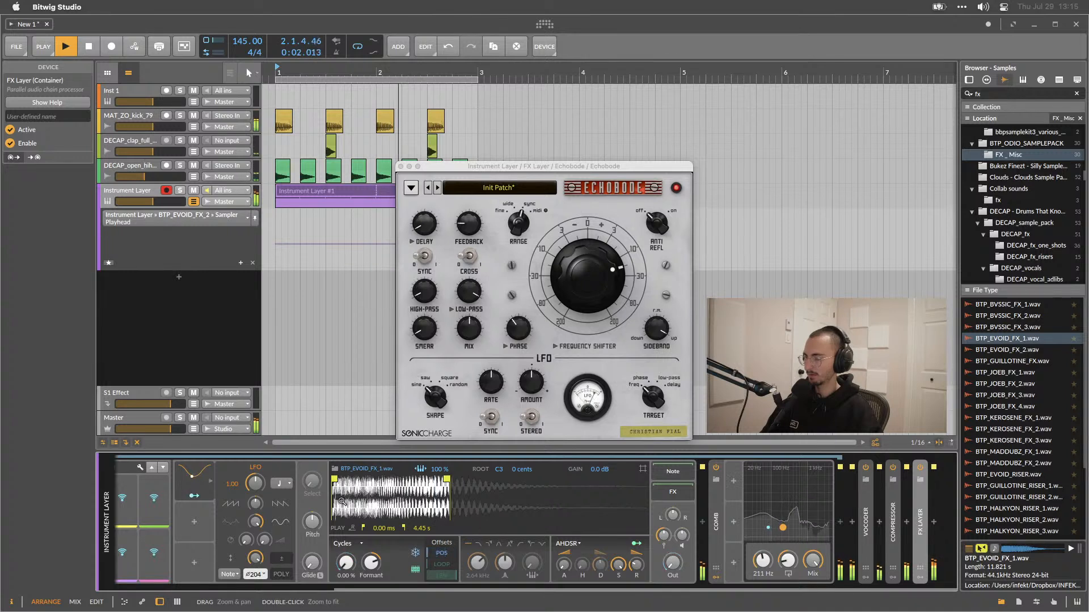
left_click_drag(254, 503, 256, 547)
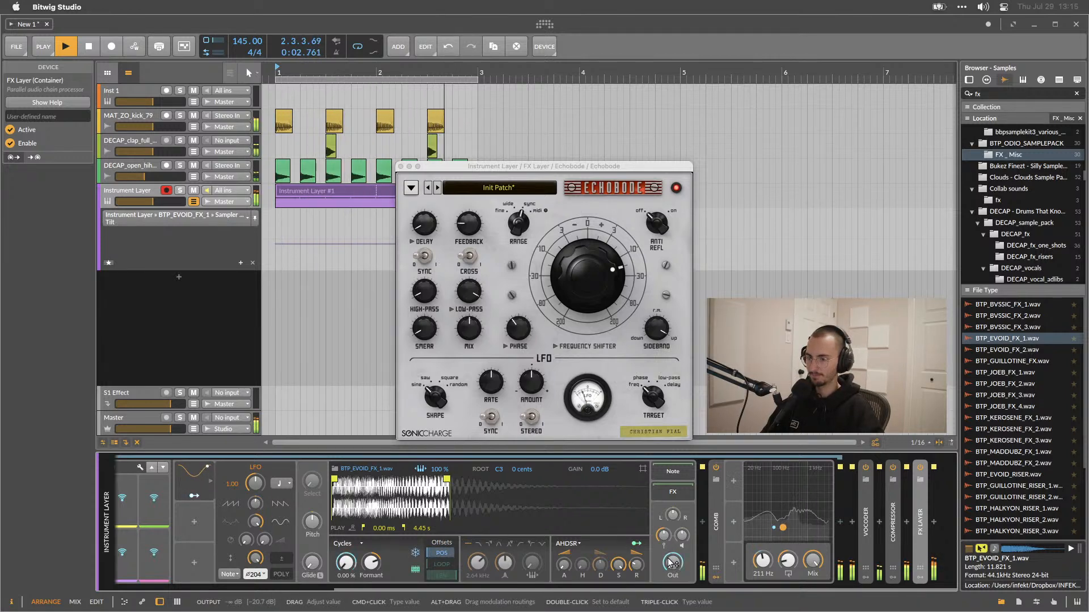
Insert an ADSR modulator, map it to the Sampler's output level, and restart playback.
left_click(195, 520)
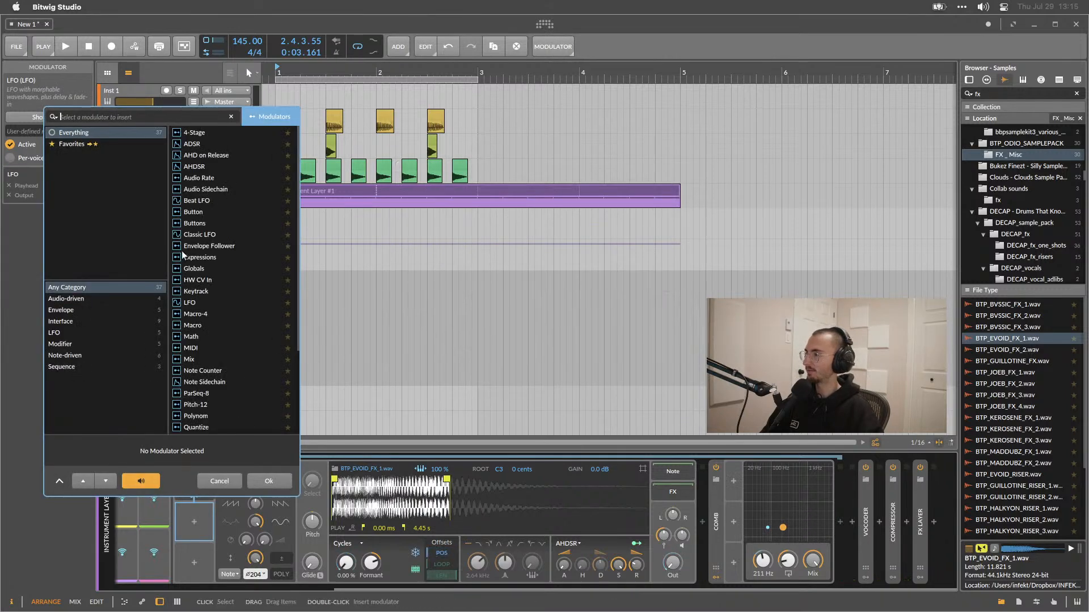
double_click(192, 145)
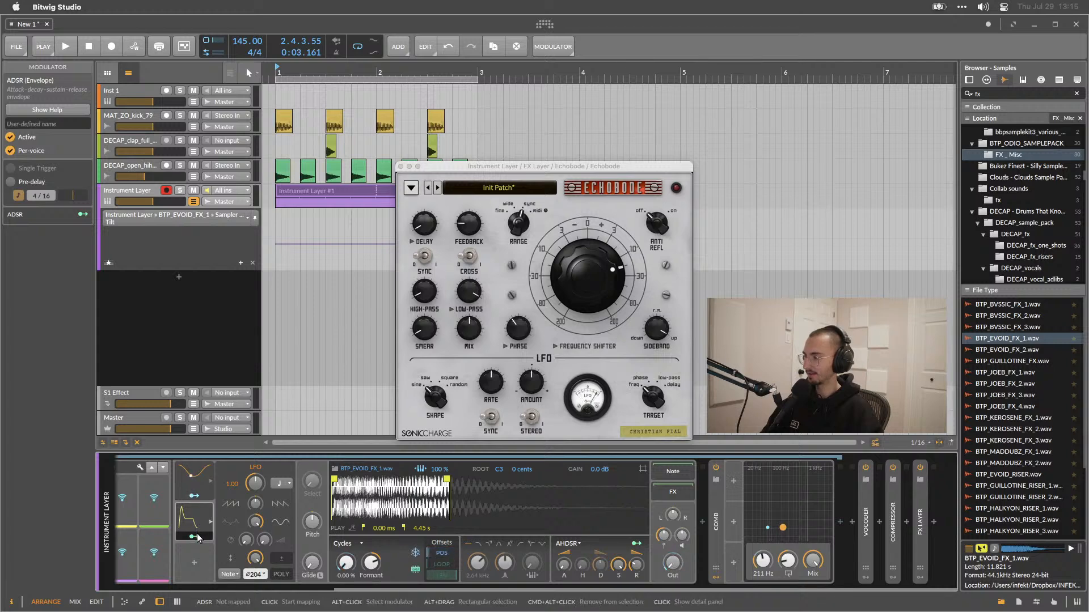
left_click_drag(675, 565, 674, 541)
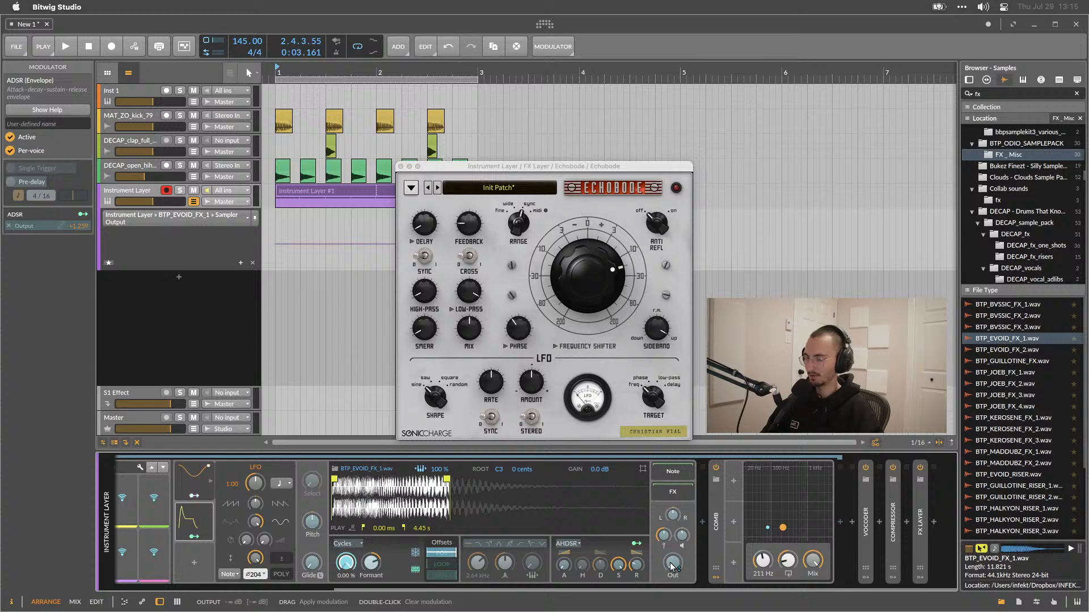
key("space")
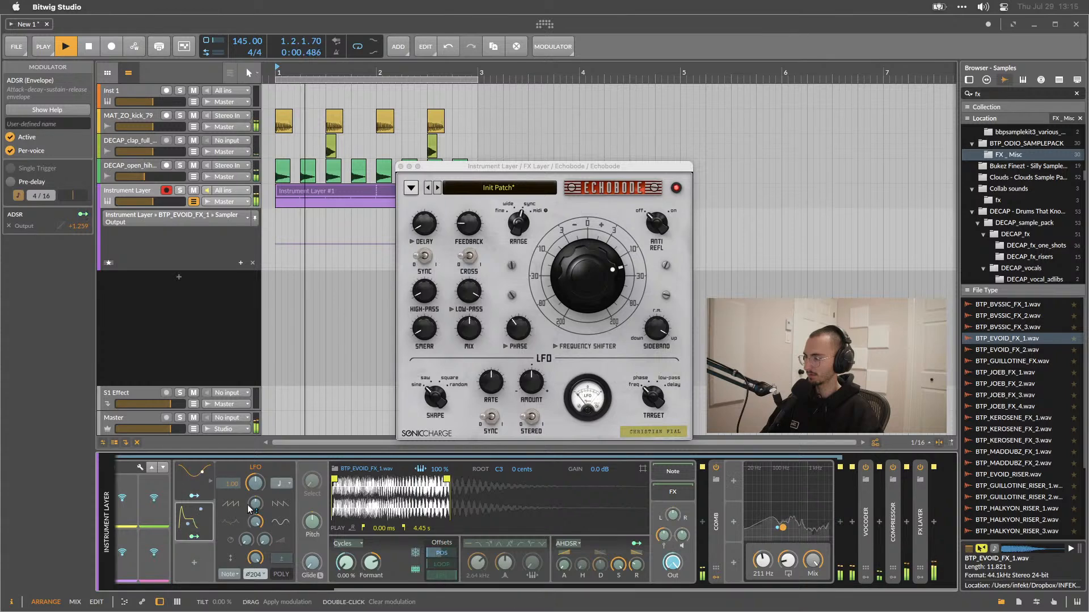
Open the ADSR modulator, adjust its attack, and set its release to 17.0%.
left_click(194, 518)
left_click_drag(234, 562, 299, 573)
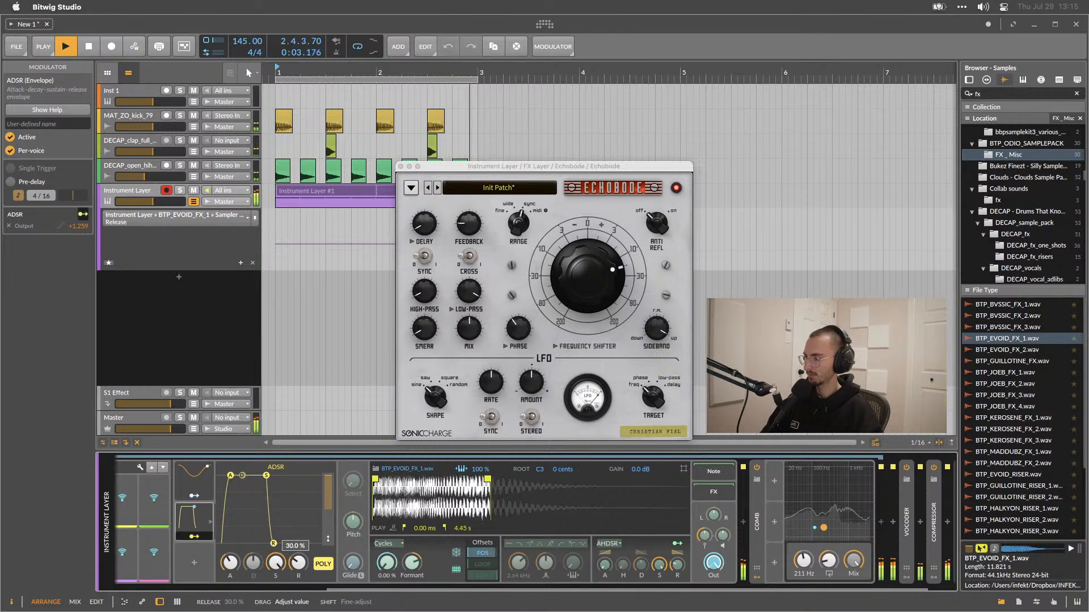
mouse_move(229, 563)
left_mouse_down()
mouse_move(229, 574)
mouse_move(229, 559)
left_mouse_up()
mouse_move(328, 479)
left_mouse_down()
mouse_move(329, 514)
mouse_move(329, 479)
left_mouse_up()
left_click_drag(298, 563, 298, 567)
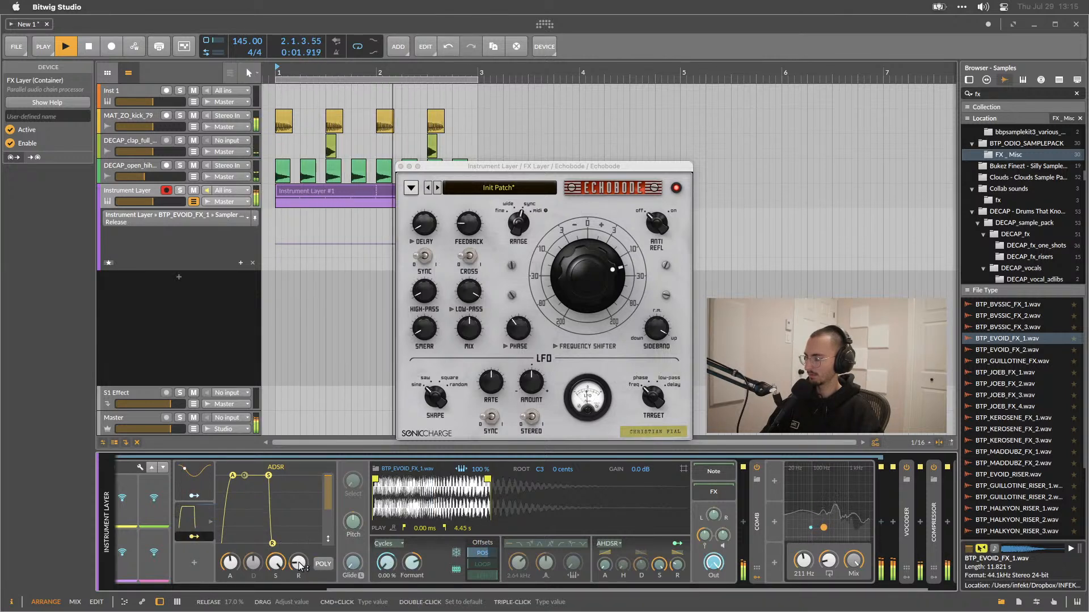
Set the ADSR attack to 33.5%.
left_click_drag(232, 565, 232, 561)
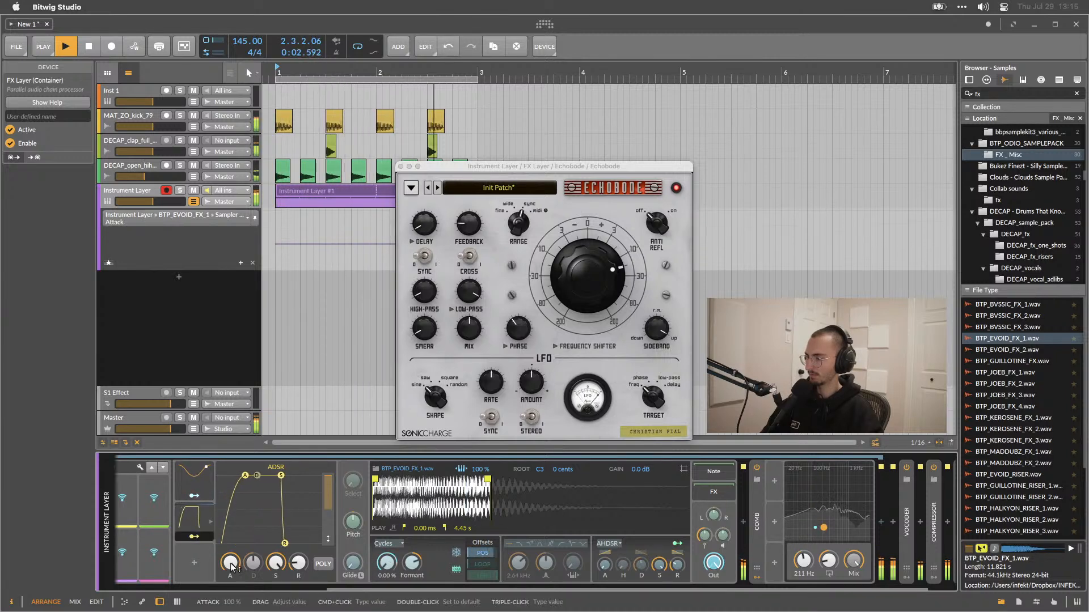
left_click_drag(229, 563, 230, 575)
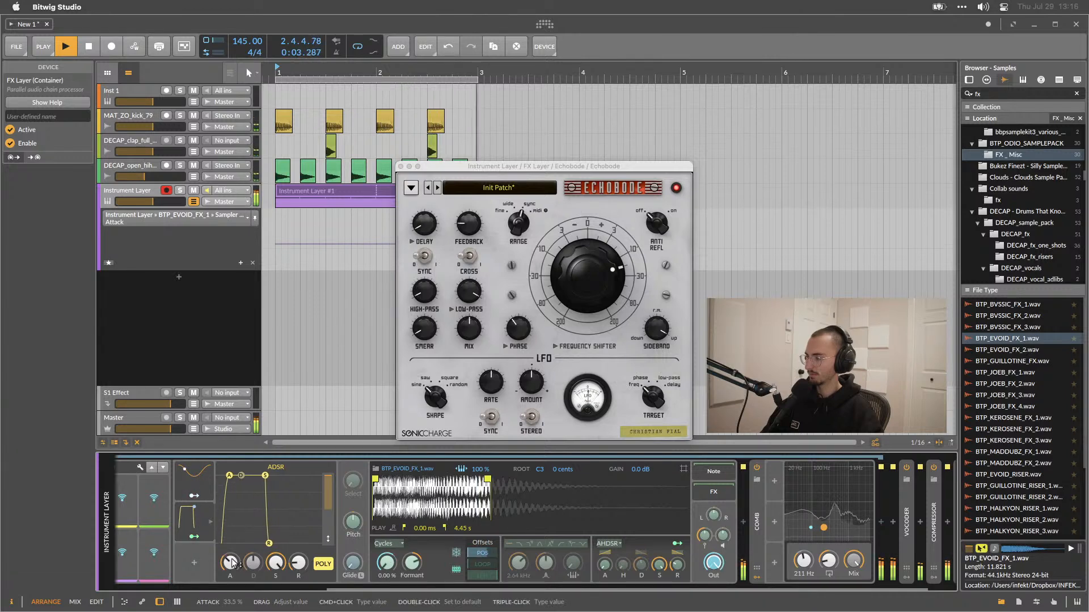
Select the LFO, adjust its modulation depth on the play position offset, and stop playback.
left_click(183, 474)
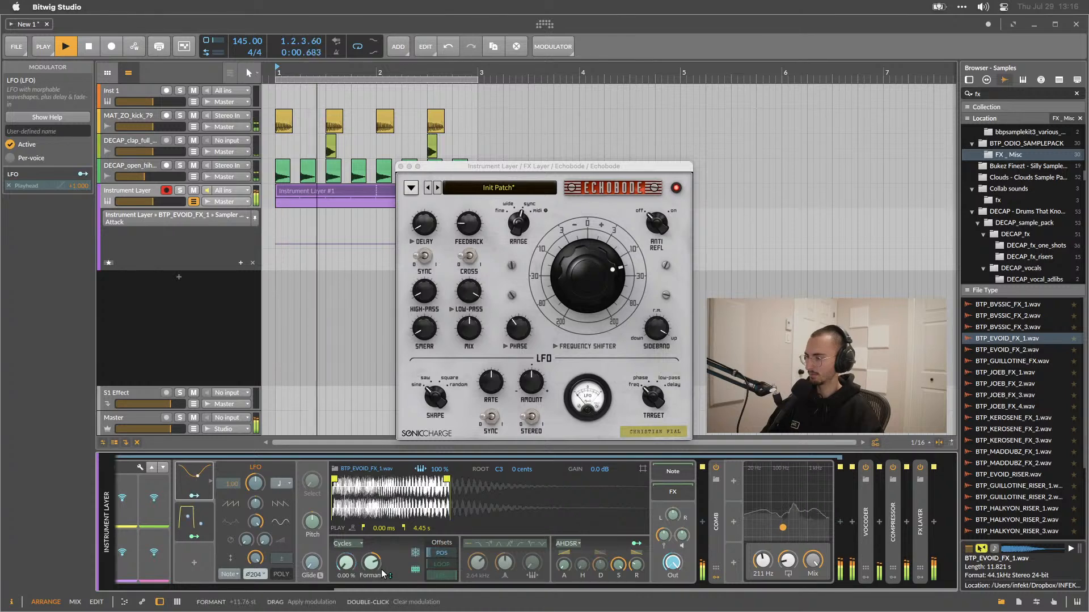
left_click_drag(344, 559, 347, 566)
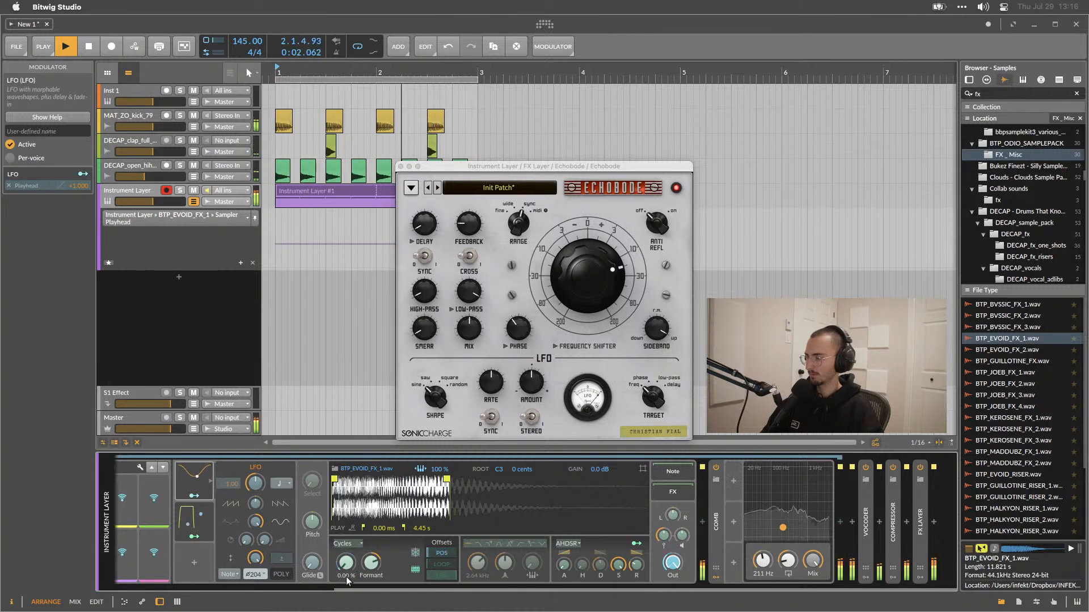
left_click(193, 537)
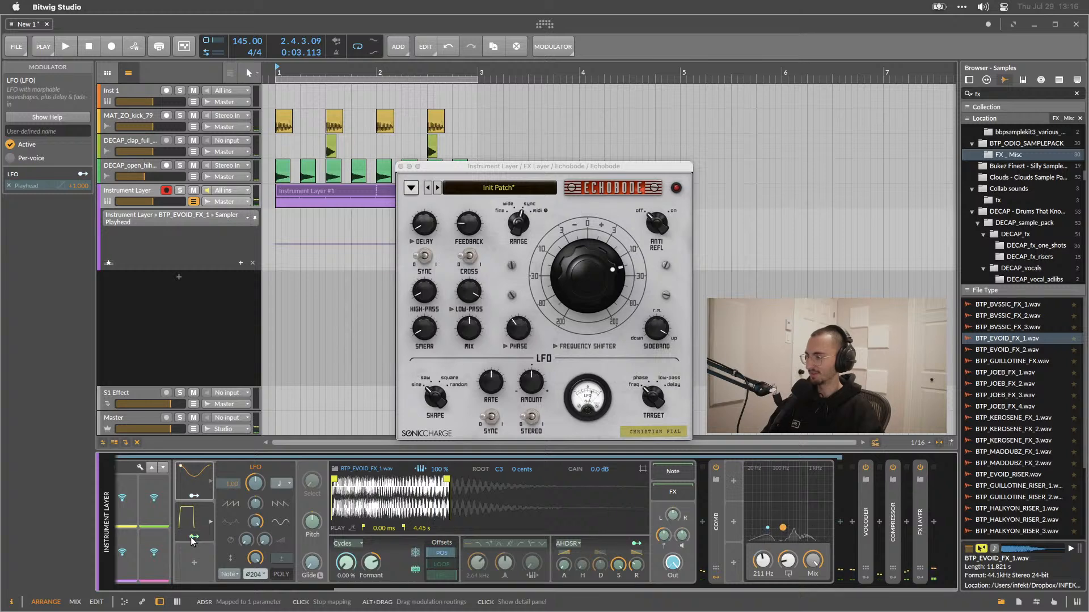
key("space")
Show the Instrument Layer's remote controls page with the Playhead control, restart playback, and reselect the LFO modulator.
left_click(189, 484)
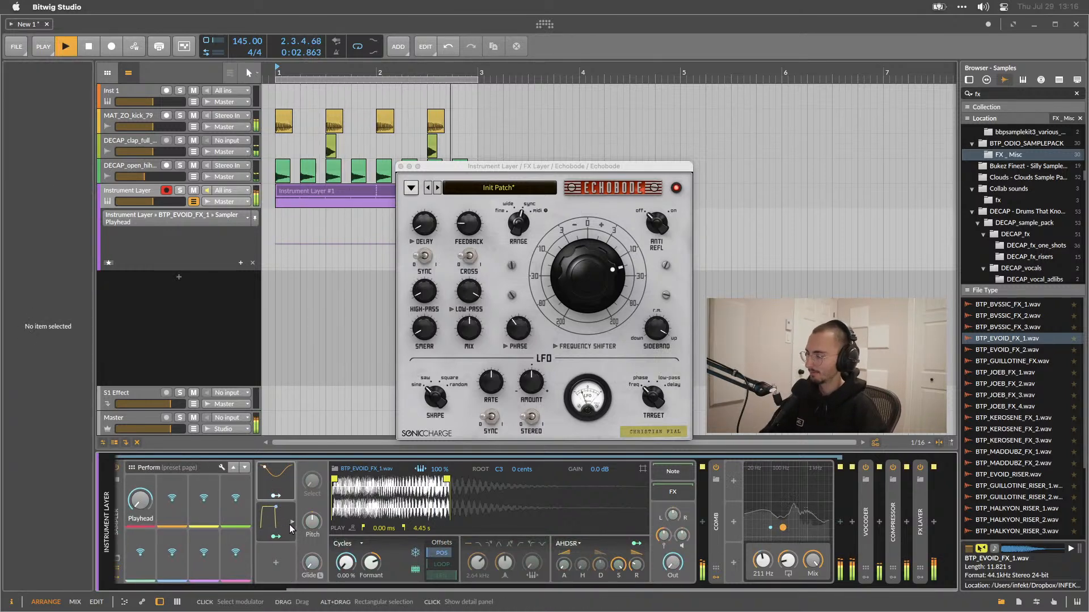
key("space")
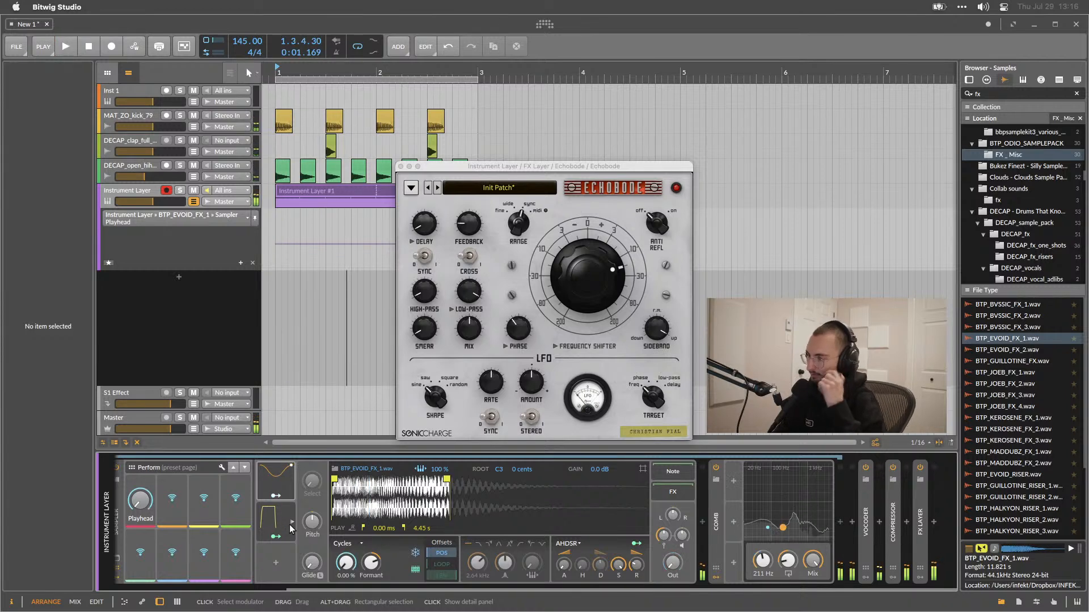
left_click(290, 527)
left_click(273, 487)
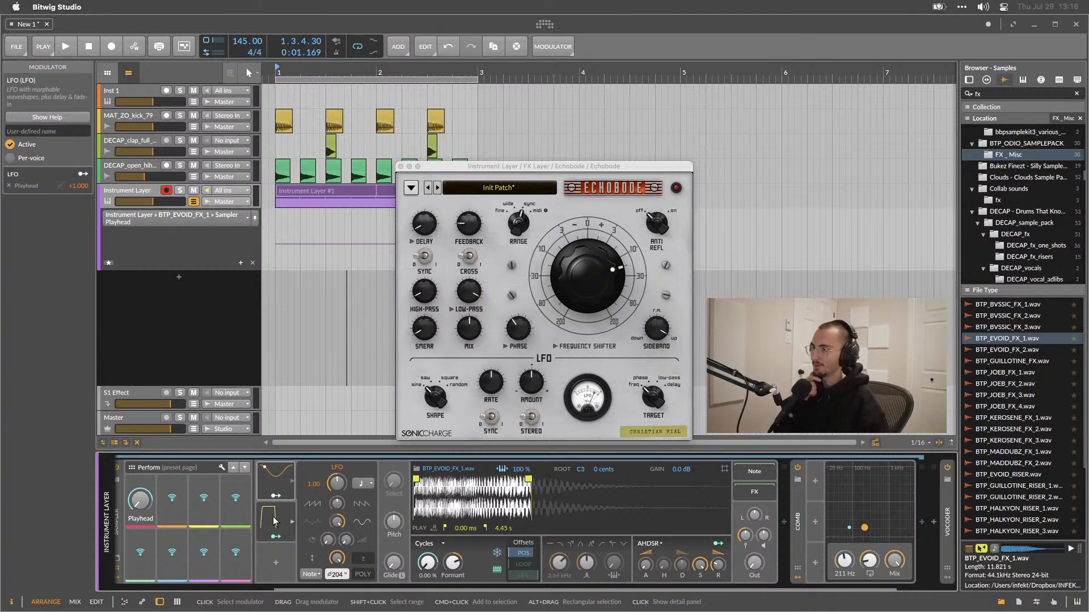
scroll(296, 515, "left", 5)
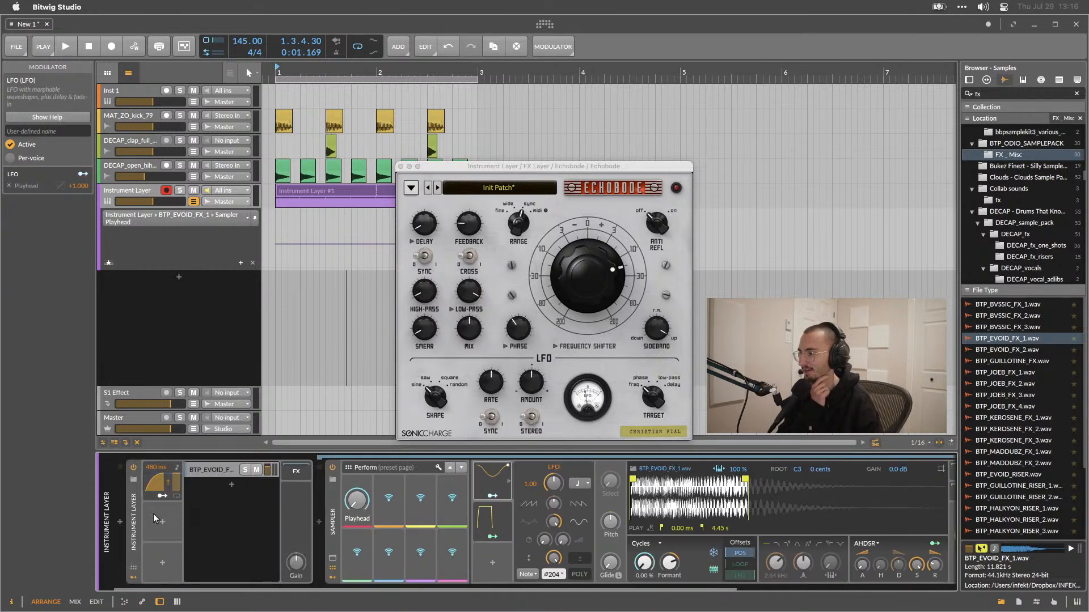
left_click(119, 522)
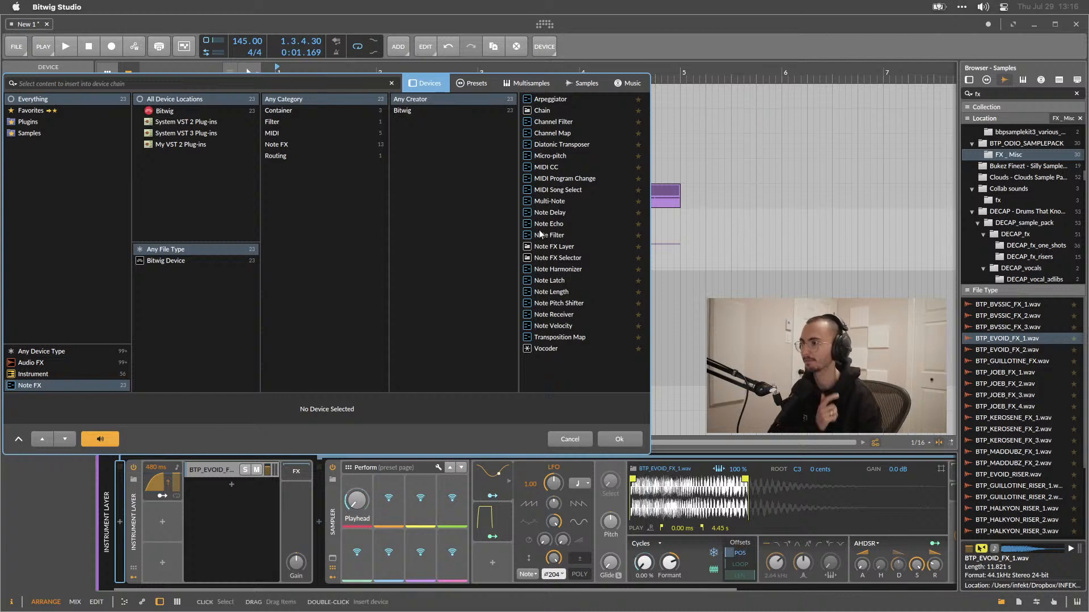
type("lfo")
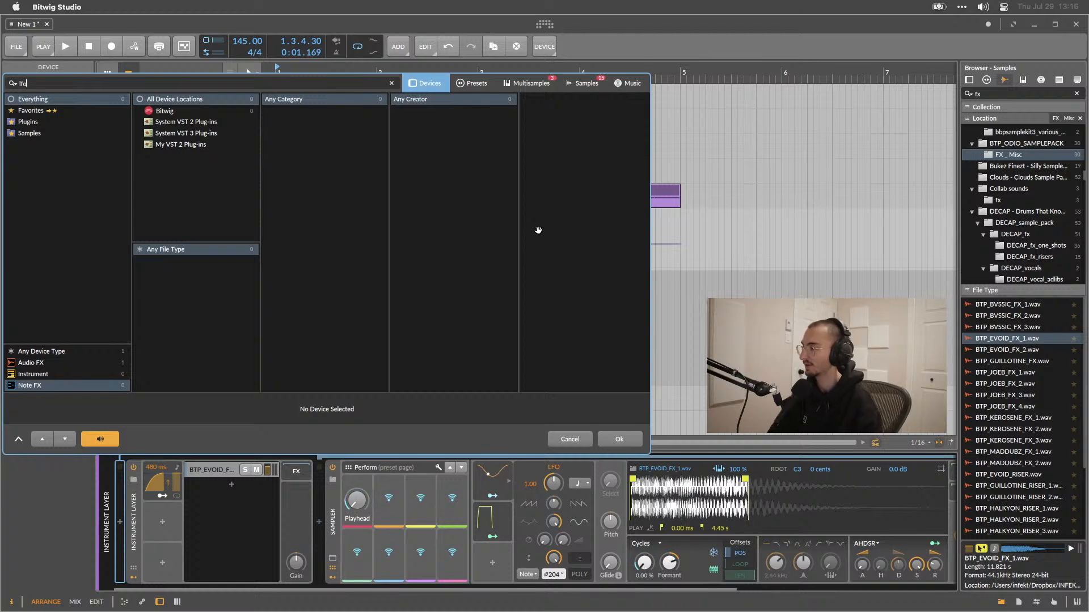
key("Escape")
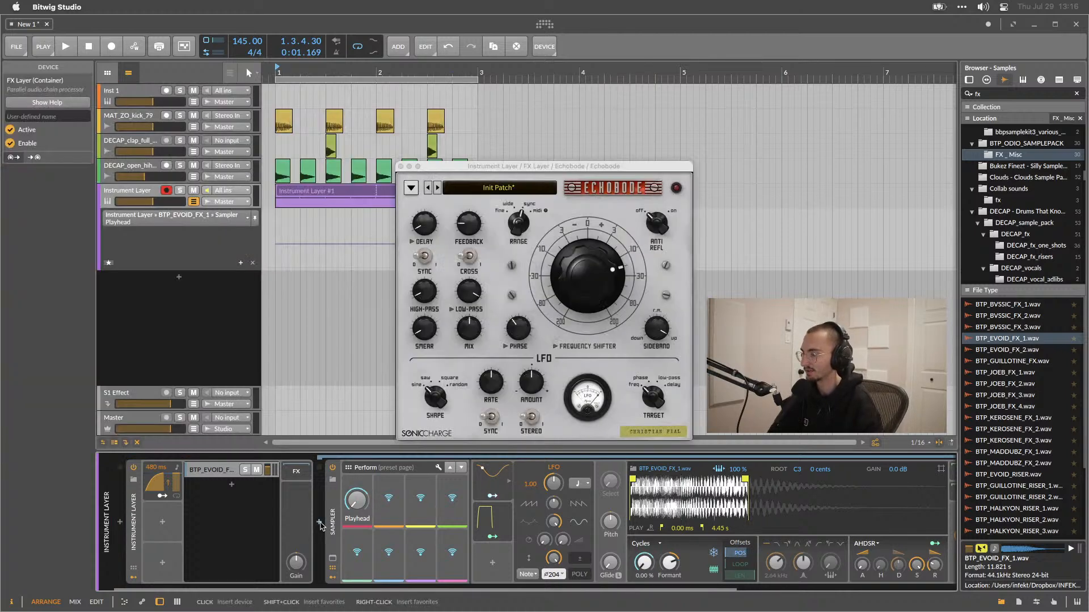
Insert the LFOTool plug-in into the instrument layer's device chain just before the Vocoder.
scroll(320, 526, "right", 3)
scroll(320, 526, "left", 1)
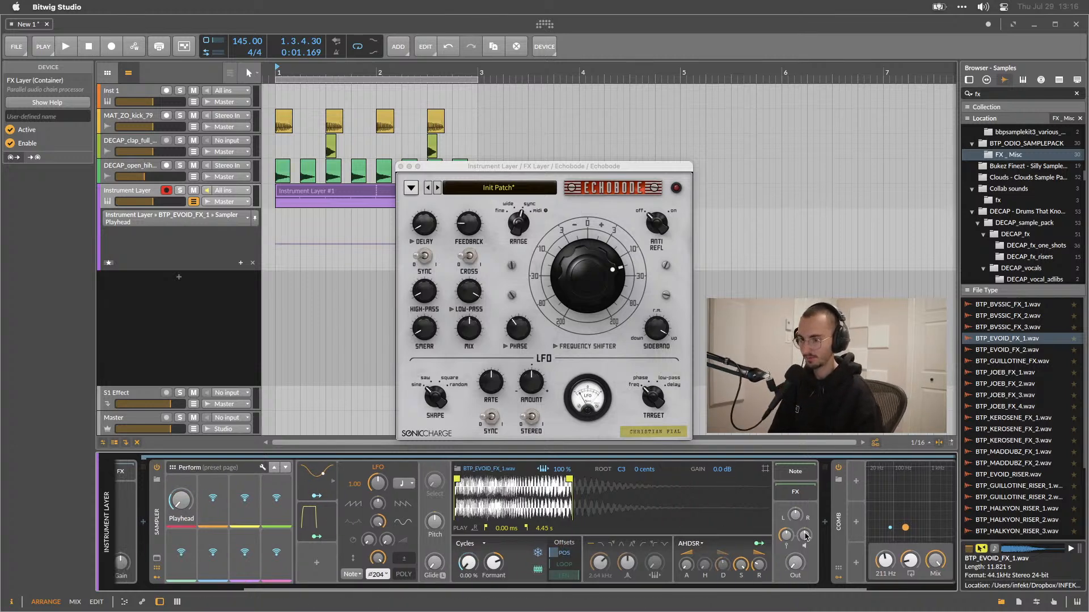
scroll(567, 539, "right", 2)
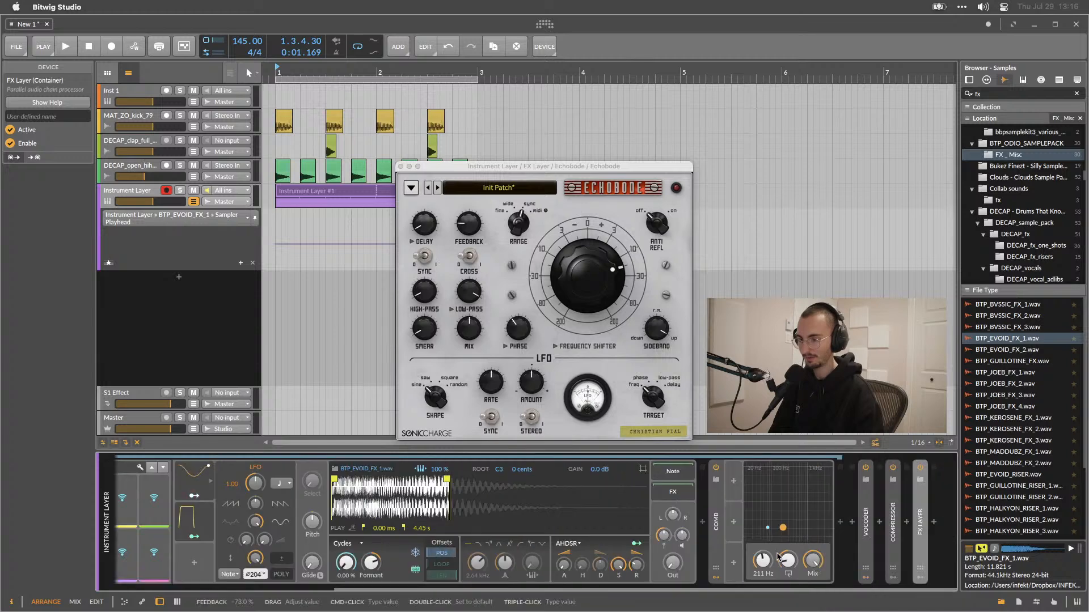
left_click(852, 522)
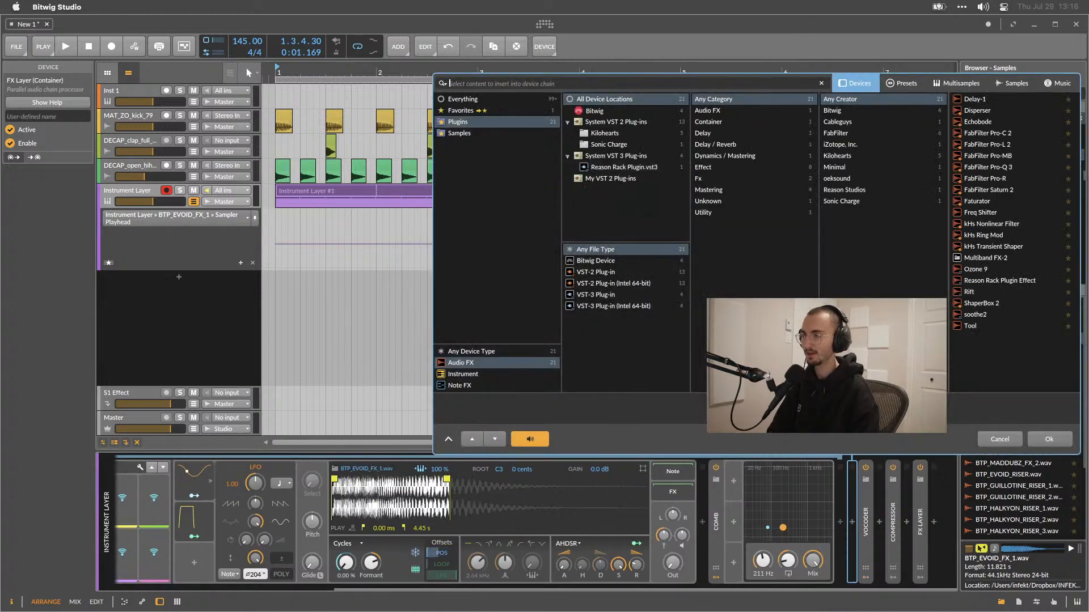
type("lfo")
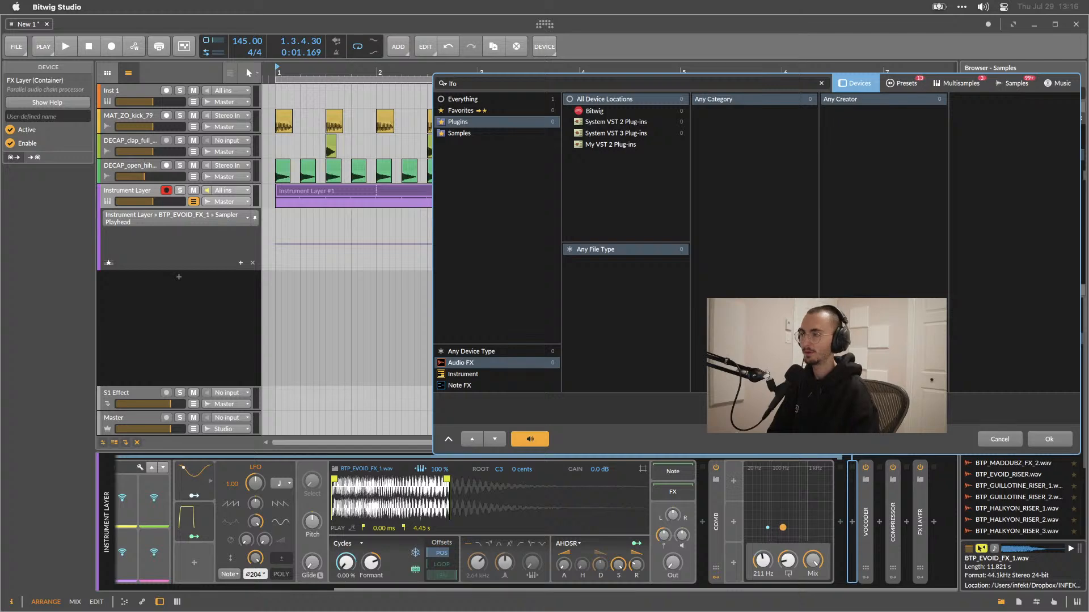
left_click(463, 99)
left_click(1003, 100)
double_click(1004, 100)
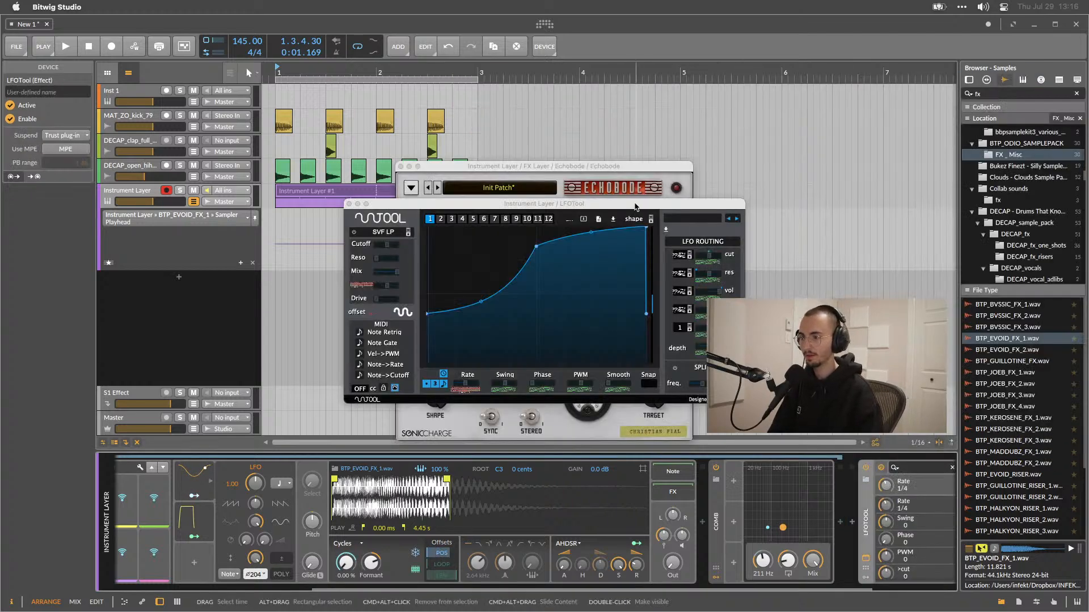
Move the LFOTool window aside and set its MIDI CC out number to 3.
left_click_drag(622, 202, 524, 116)
left_click_drag(645, 315, 688, 337)
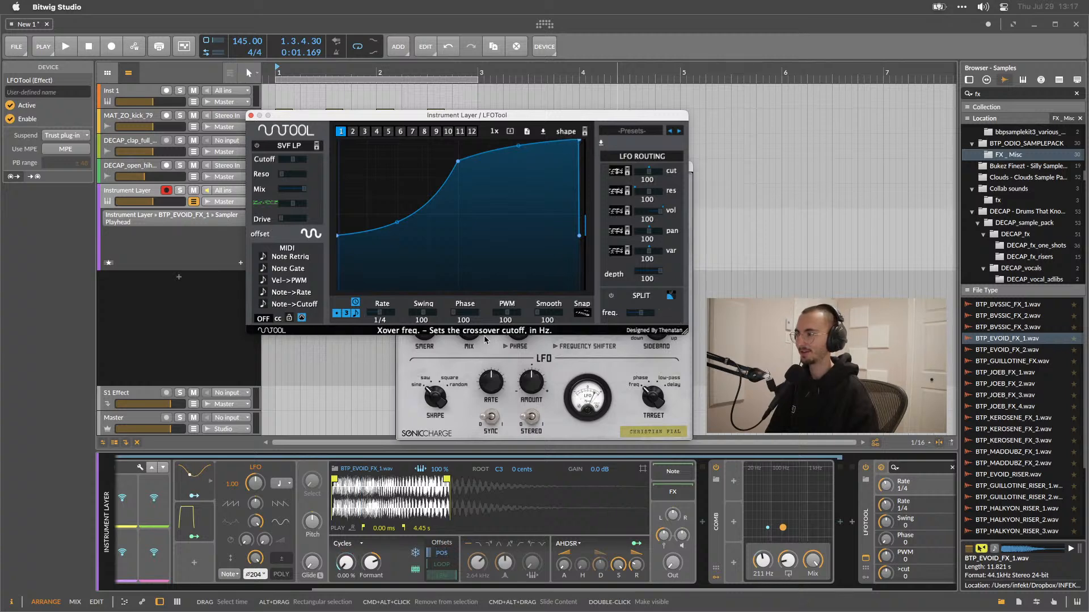
left_click_drag(262, 323, 264, 304)
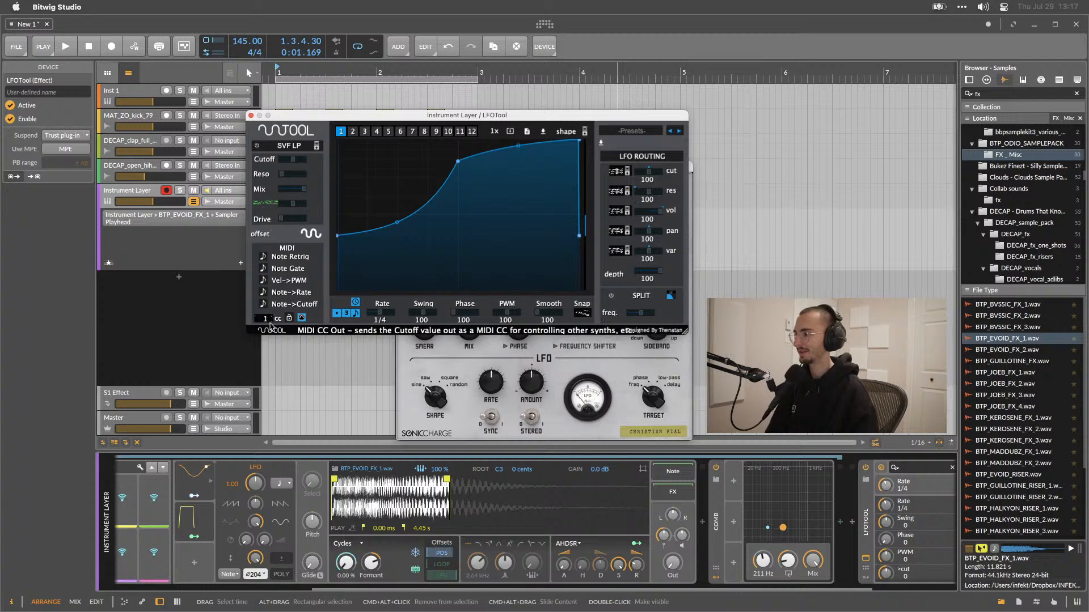
left_click_drag(269, 322, 270, 318)
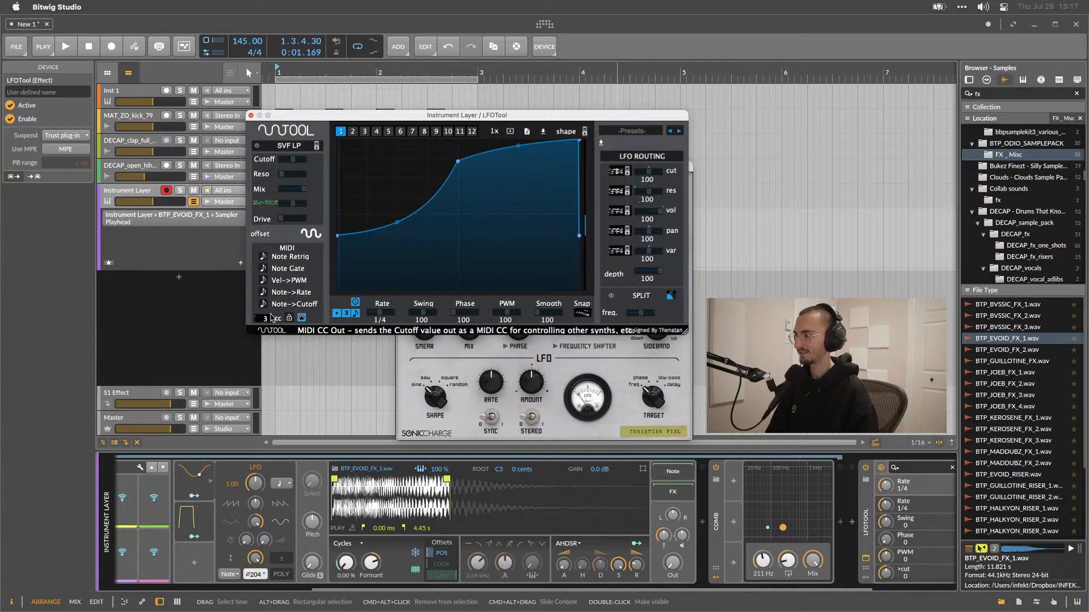
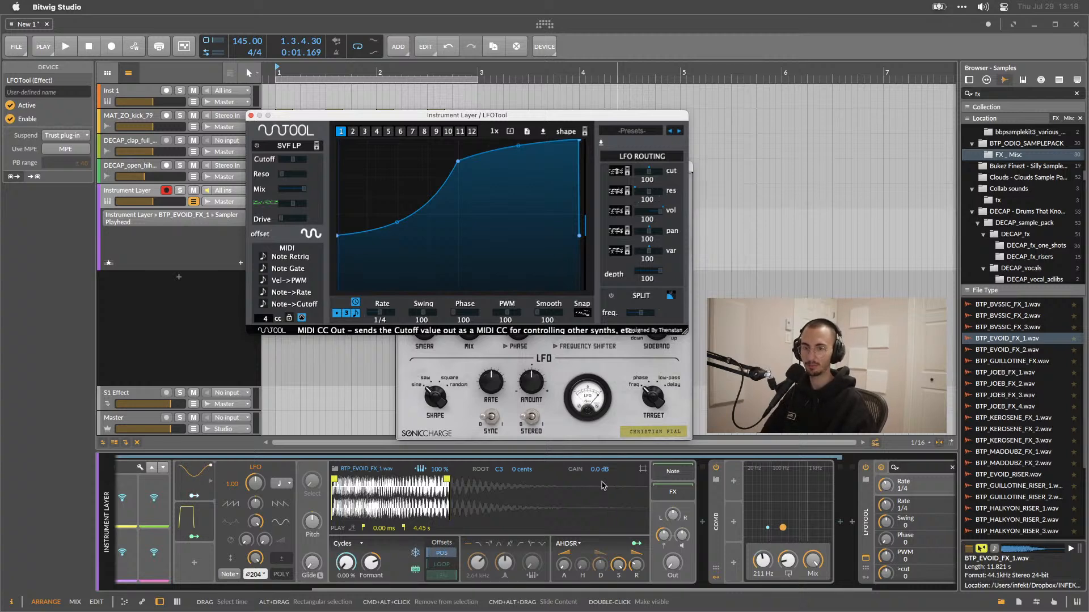
Select the instrument layer and play the project to audition its current sound.
left_click(526, 456)
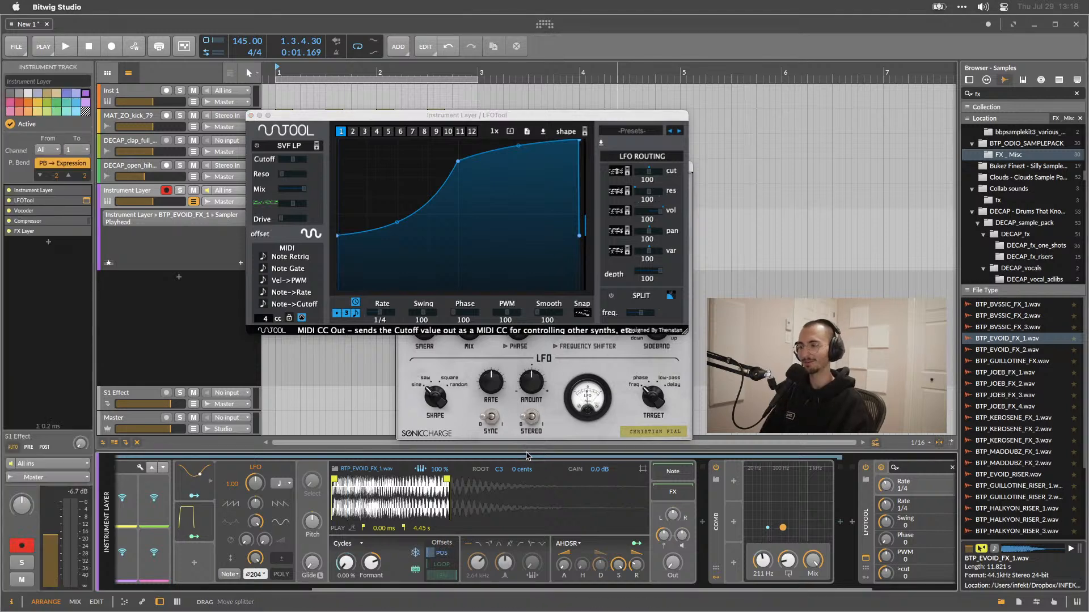
key("space")
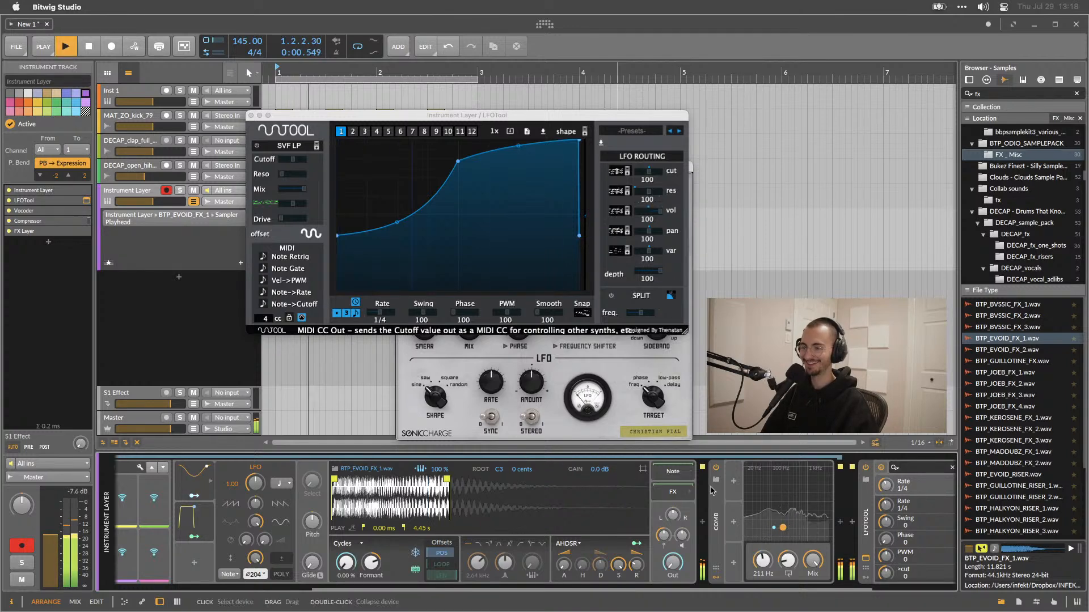
key("space")
scroll(702, 522, "right", 5)
key("space")
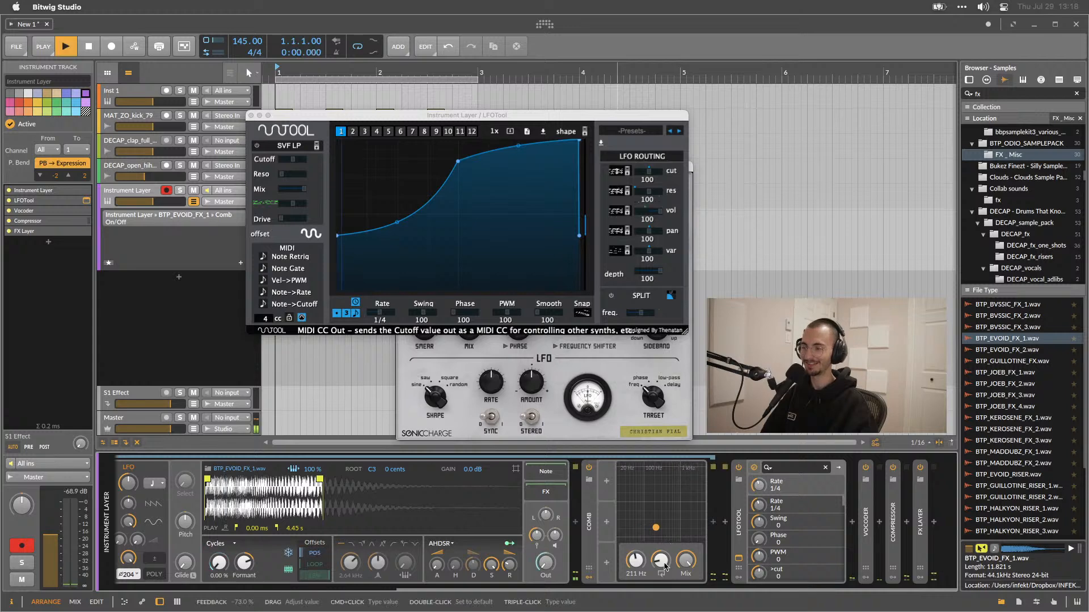
Set the Comb filter's frequency to about 1.39 kHz while auditioning playback.
left_click_drag(665, 566, 636, 534)
left_click(636, 561)
key("space")
key("space")
scroll(596, 571, "left", 5)
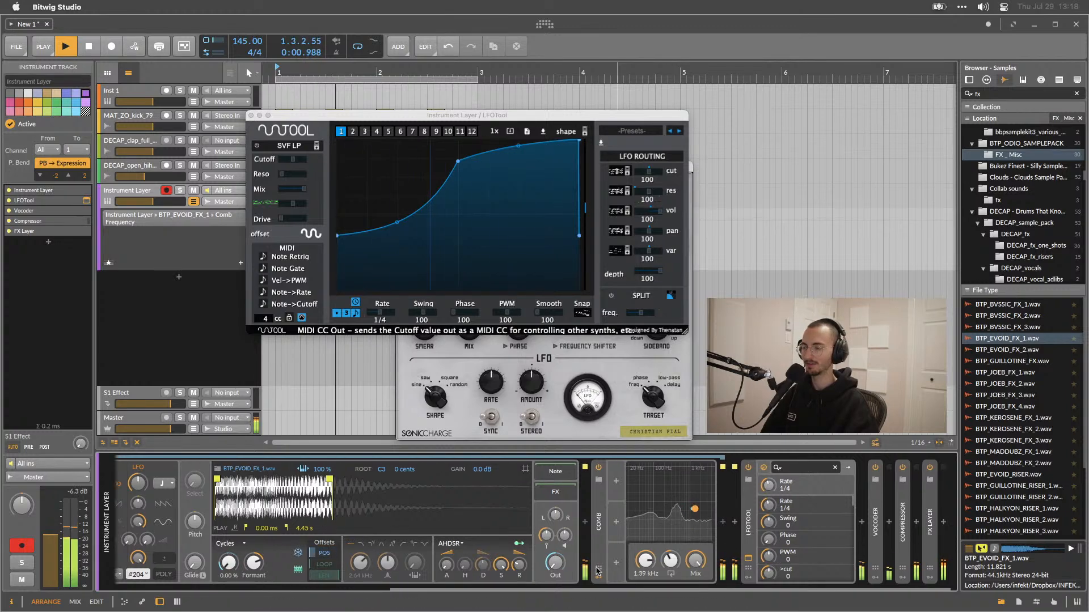
key("space")
scroll(596, 571, "right", 4)
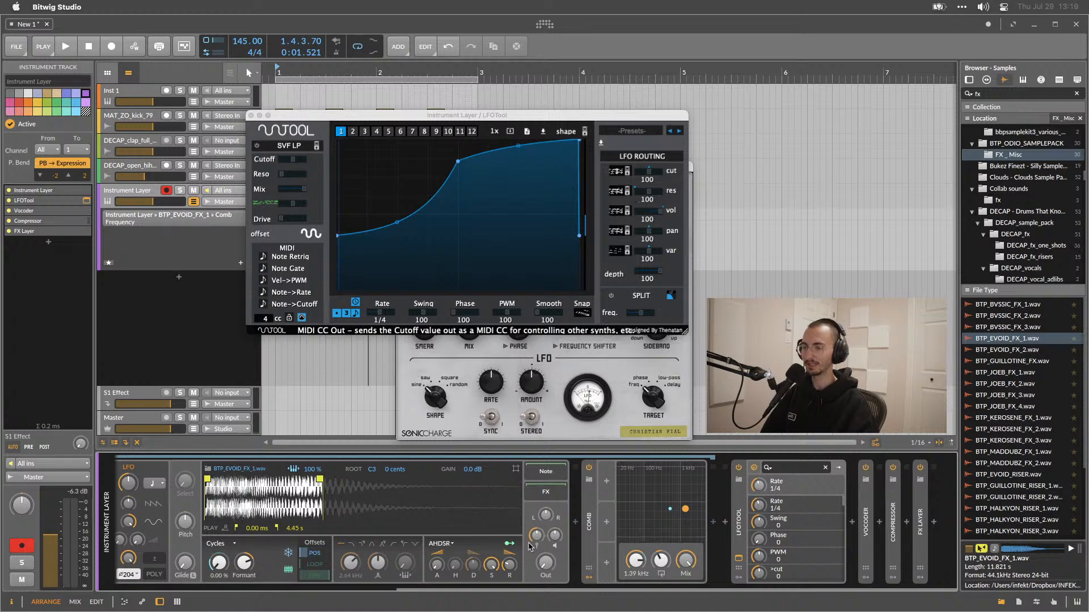
Add a Tool device at the end of the instrument layer's effect chain.
left_click(934, 522)
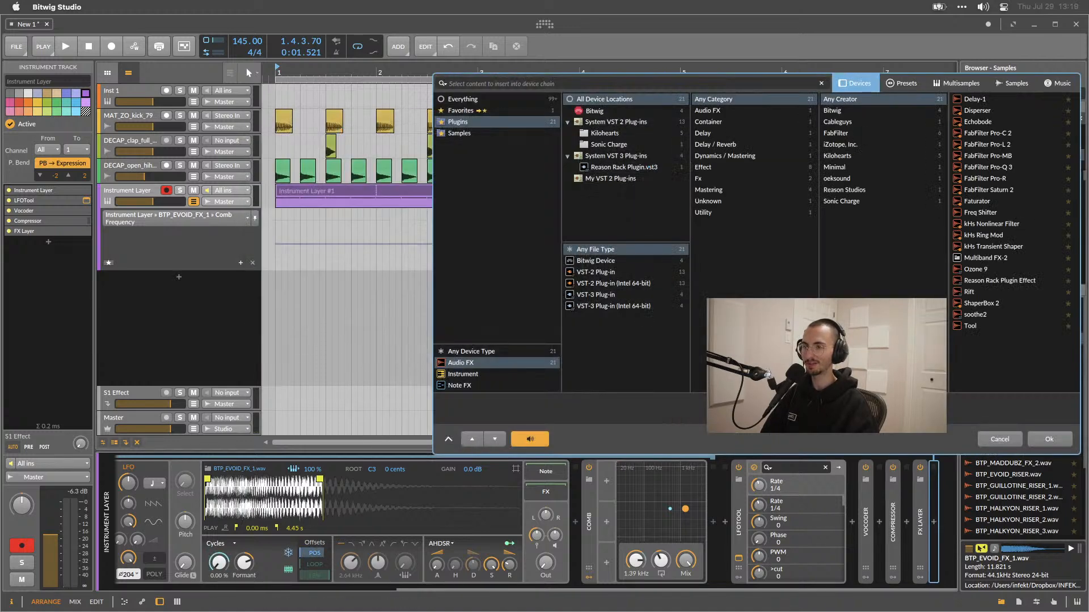
double_click(970, 326)
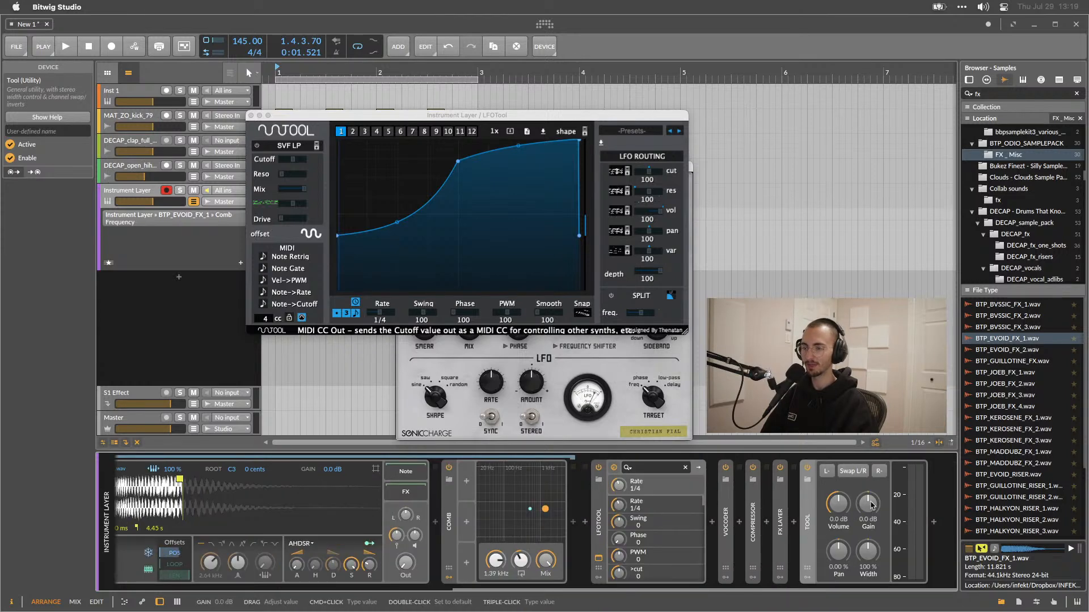
left_click(808, 577)
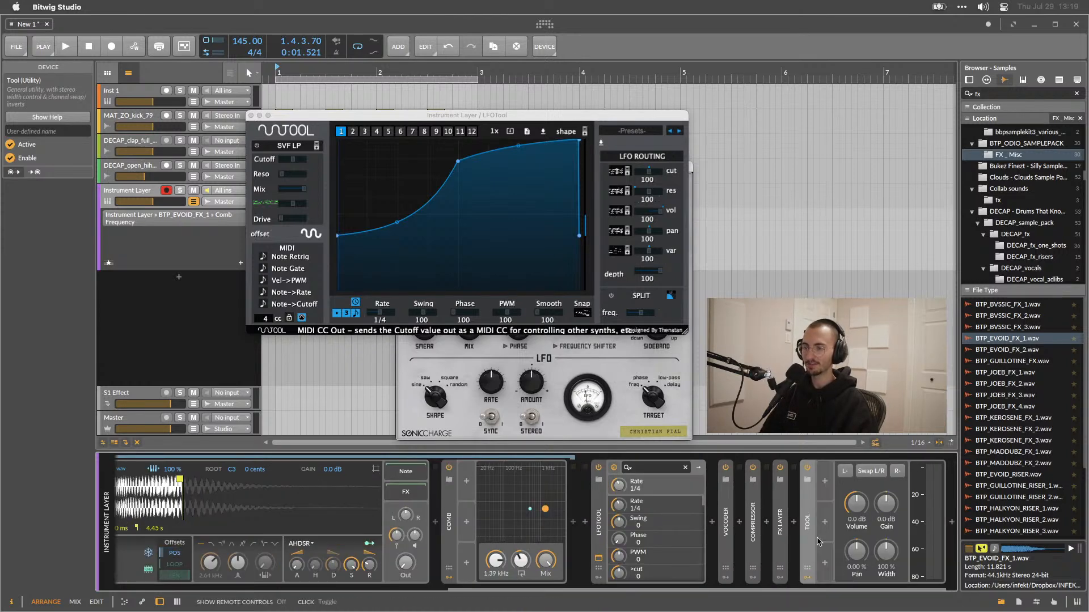
Add a MIDI modulator to the Tool device.
left_click(825, 481)
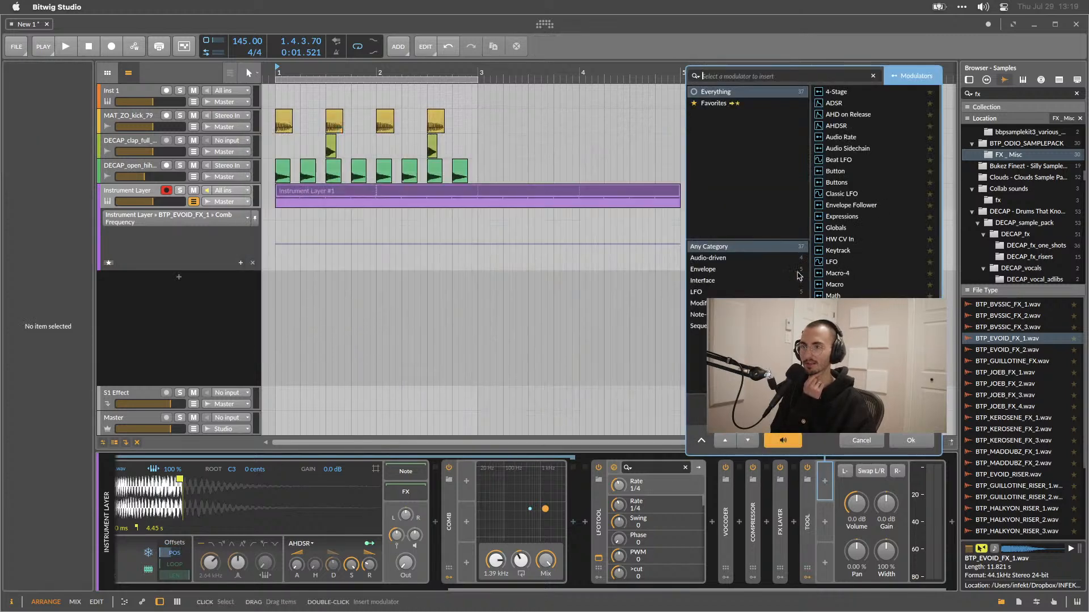
scroll(844, 263, "down", 3)
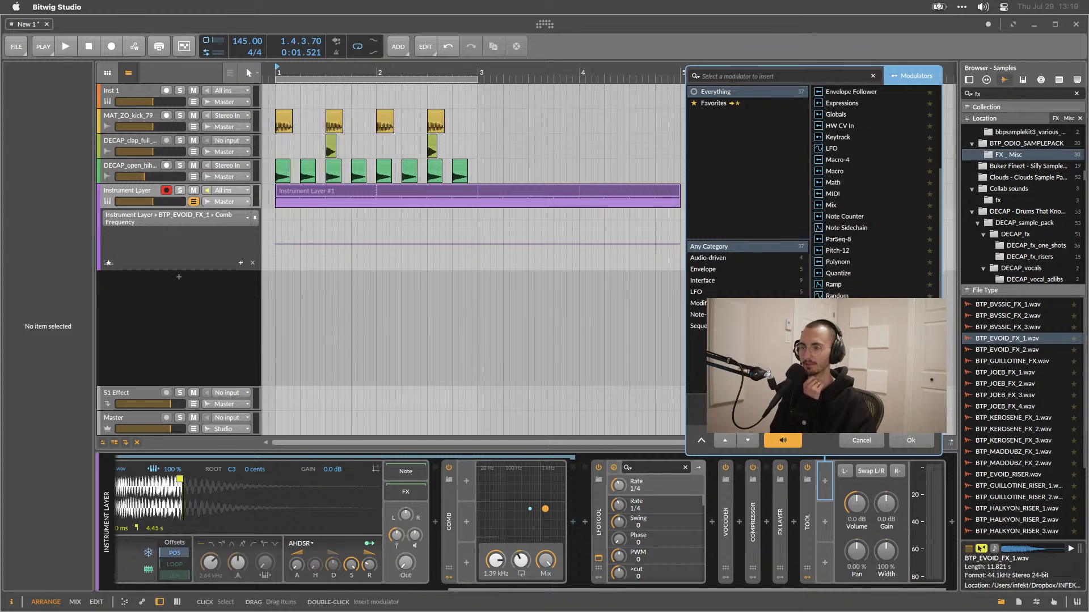
scroll(832, 212, "up", 2)
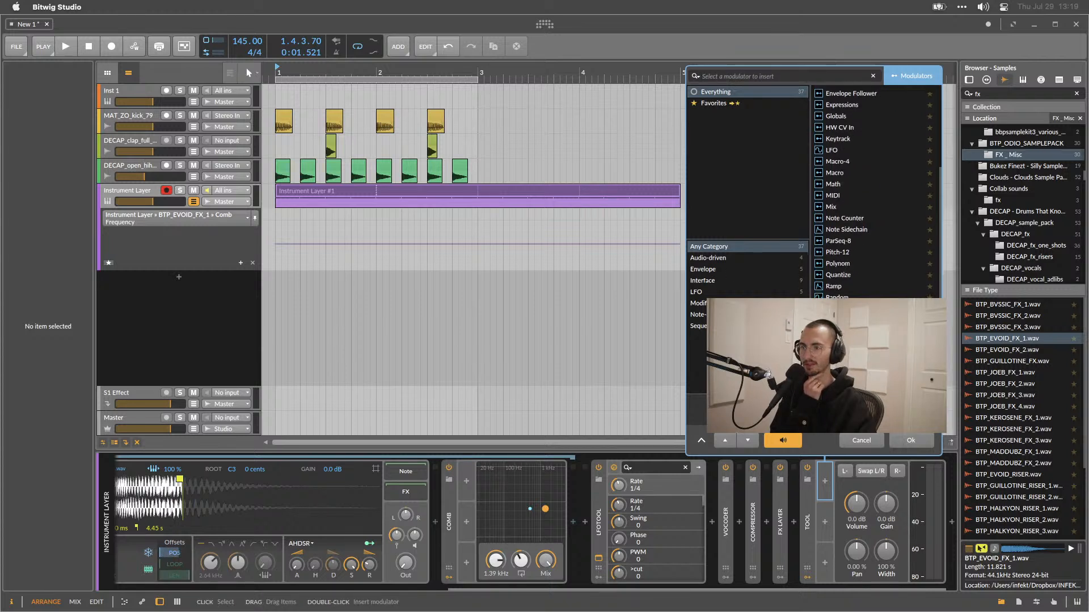
double_click(833, 212)
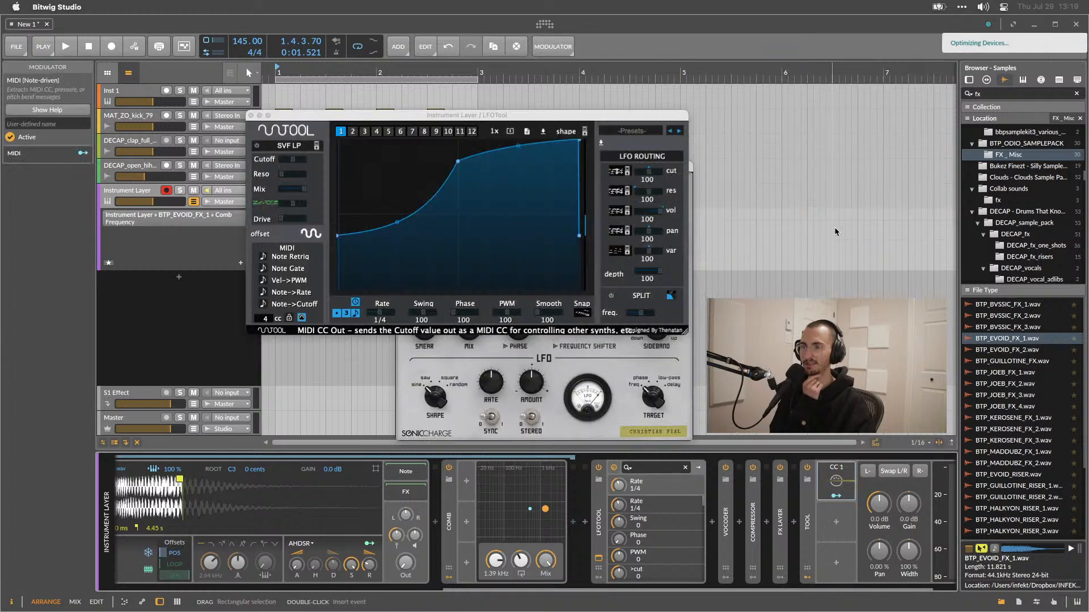
Set the MIDI modulator's controller to CC 4 and adjust its channel setting, auditioning playback.
left_click(843, 487)
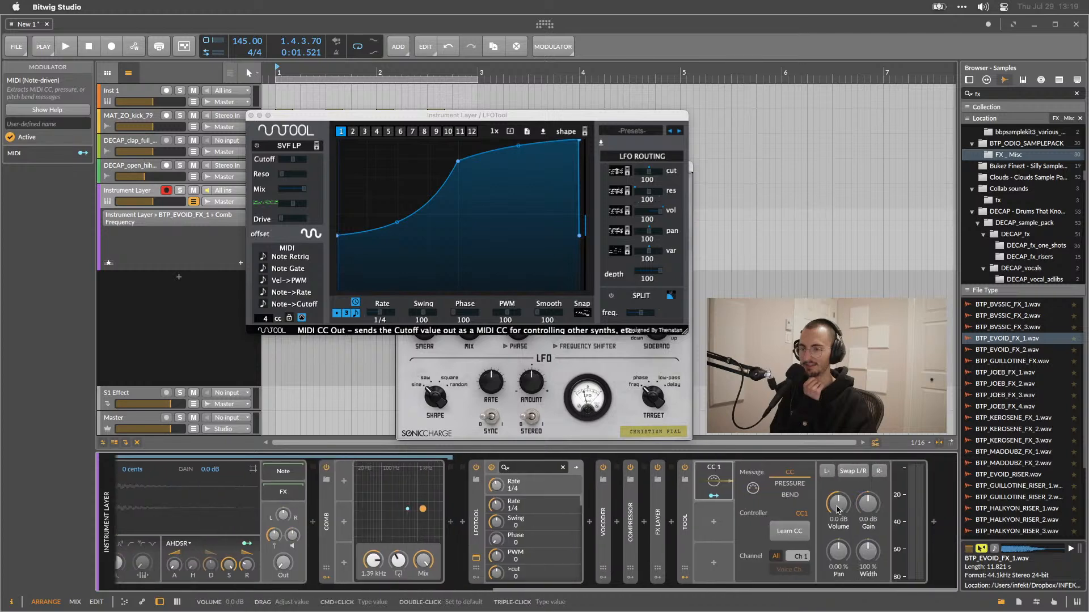
left_click_drag(802, 515, 802, 510)
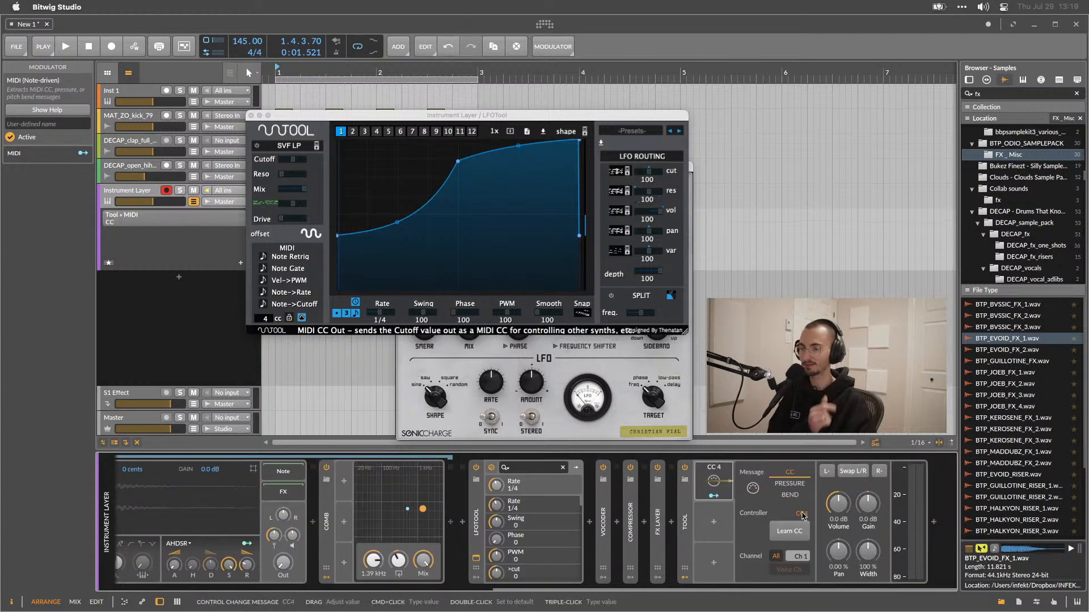
key("space")
key("space")
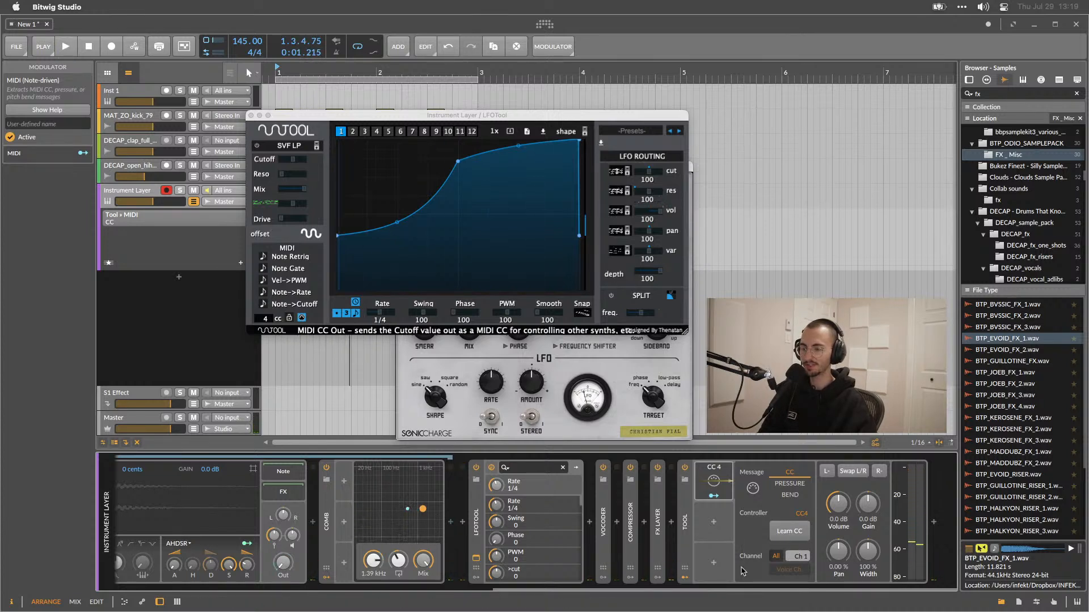
left_click(777, 558)
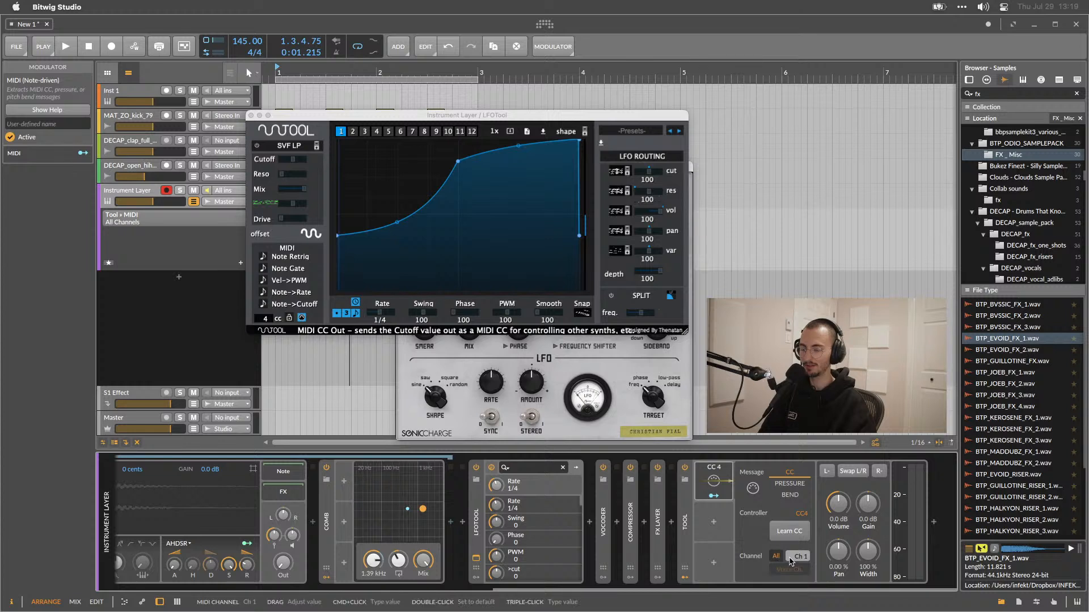
left_click(792, 558)
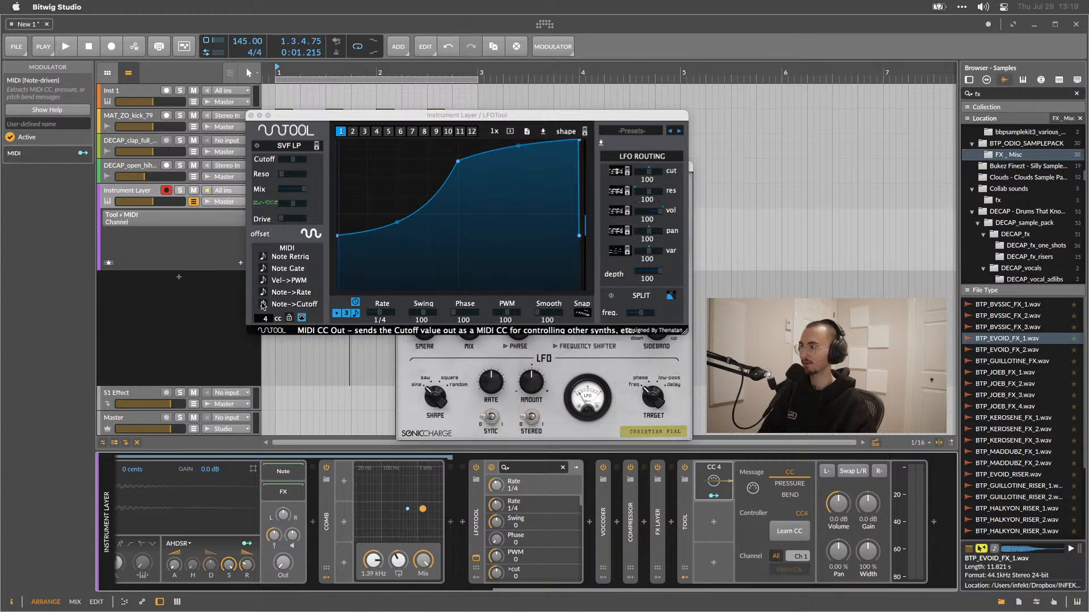
Enable LFOTool's MIDI CC output and route the MIDI modulator to the Tool's Volume at about +1.12.
left_click(302, 318)
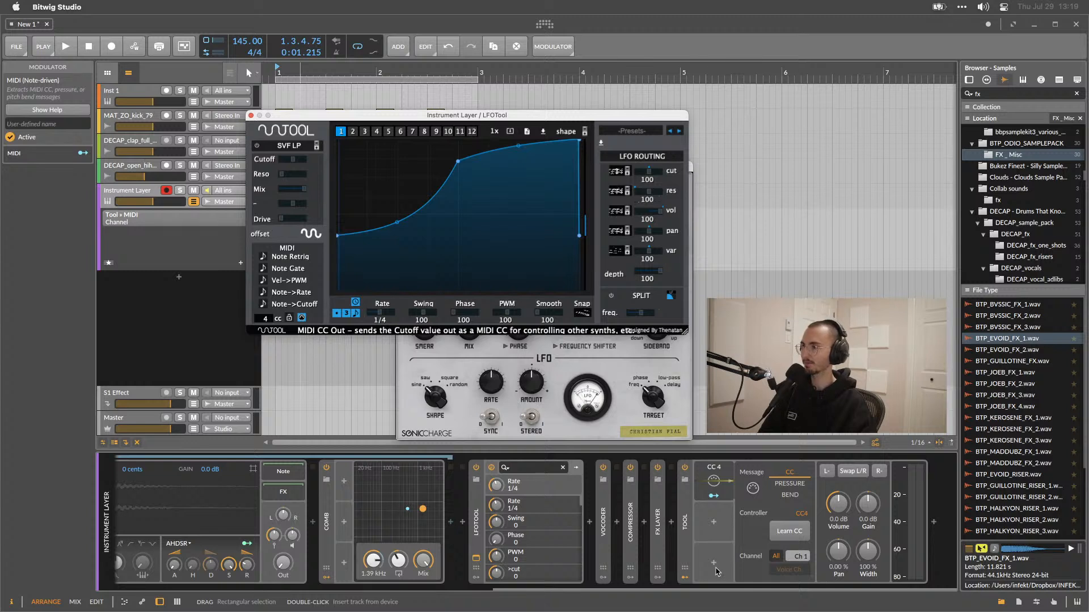
left_click(725, 586)
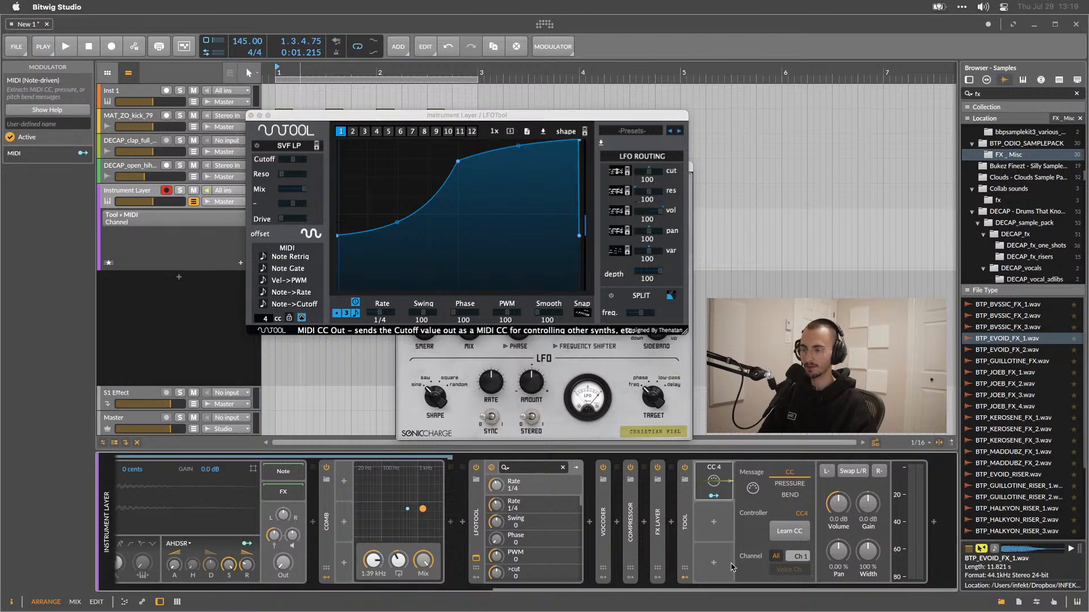
left_click(716, 497)
left_click_drag(838, 507, 842, 504)
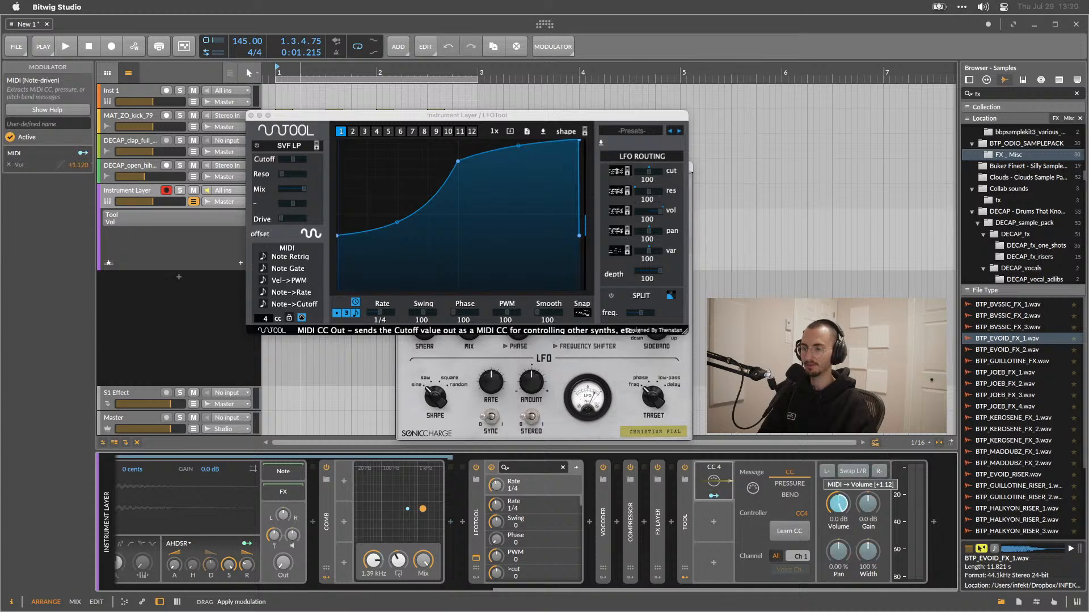
key("space")
Turn the Tool's base volume down to -inf dB and play back.
key("space")
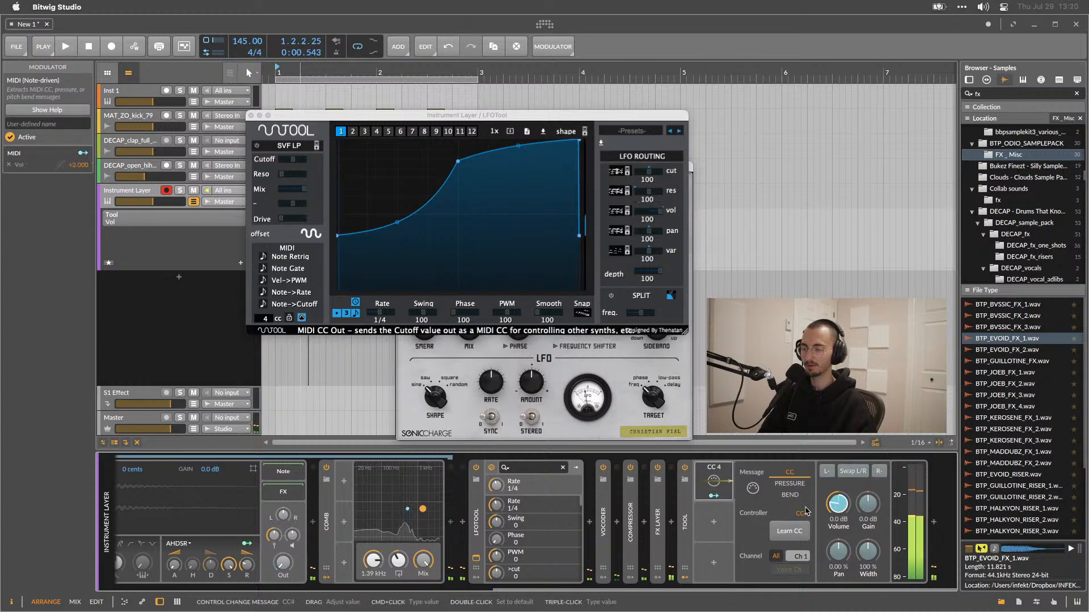
left_click(704, 498)
left_click_drag(839, 508, 839, 579)
key("space")
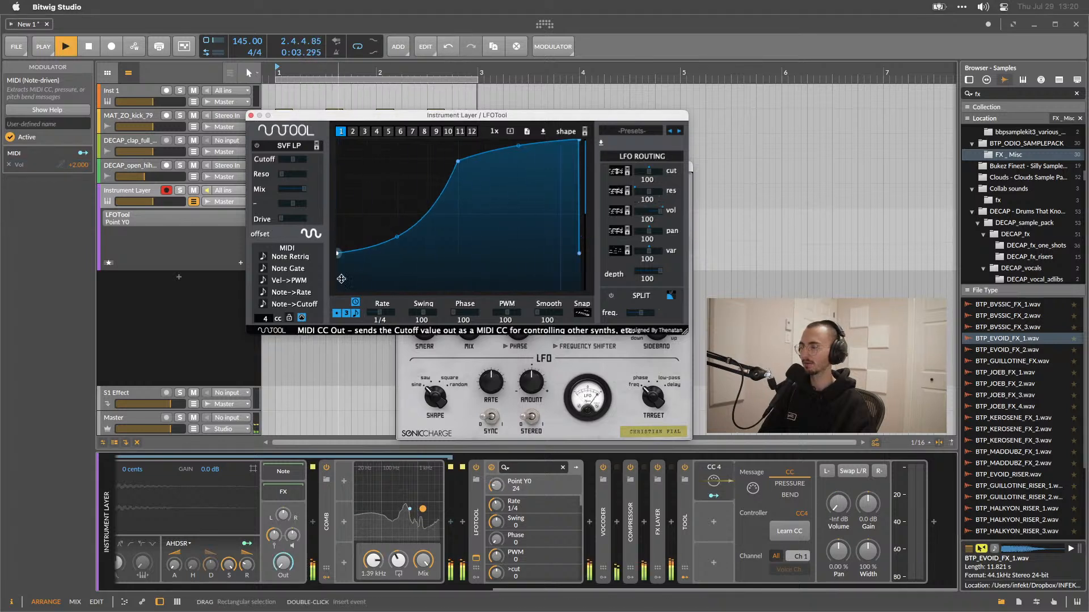
Reshape the LFOTool curve into a steep rise and falling tail by dragging its points and curve.
left_click_drag(337, 236, 337, 289)
left_click_drag(457, 163, 428, 138)
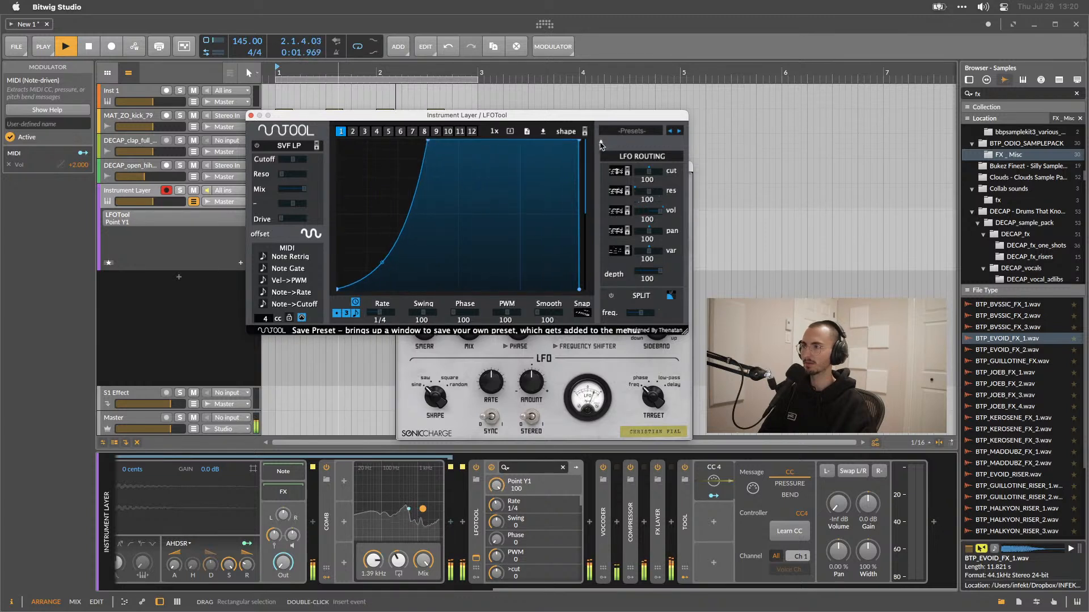
left_click_drag(579, 140, 588, 336)
left_click_drag(503, 244, 523, 195)
key("space")
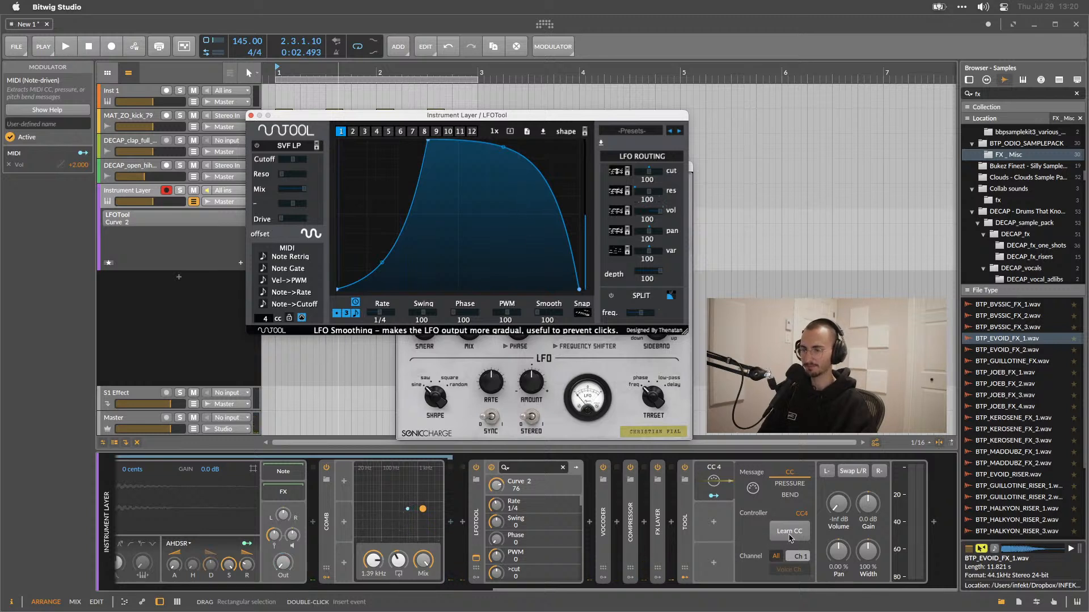
Toggle the MIDI modulator's All channels option and adjust its channel number, auditioning playback.
left_click(788, 555)
left_click(788, 555)
left_click(777, 555)
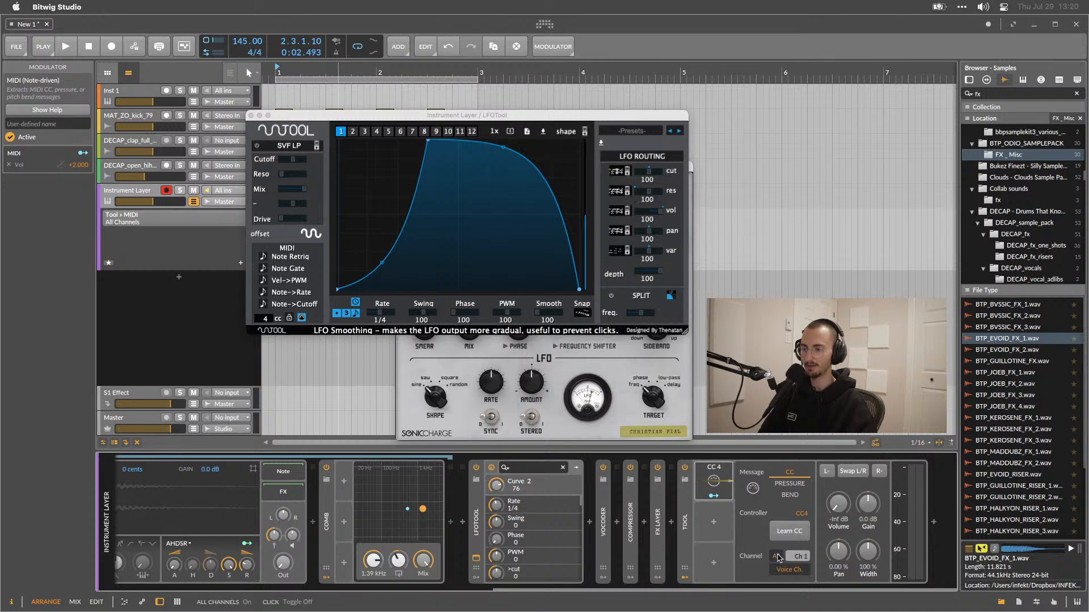
key("space")
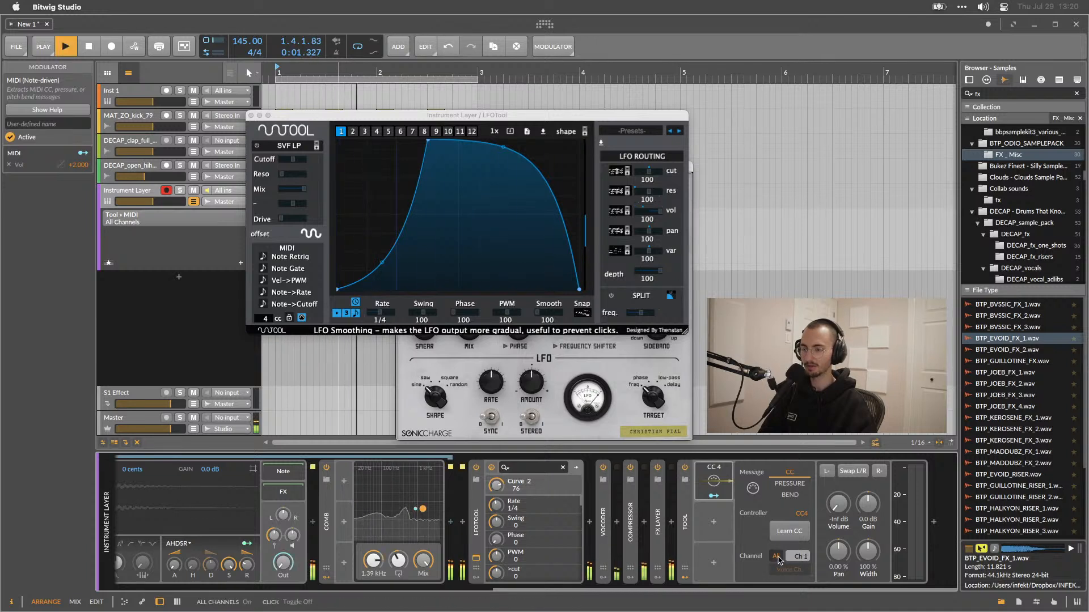
left_click(798, 558)
left_click_drag(798, 556, 799, 551)
left_click_drag(798, 556, 796, 571)
key("space")
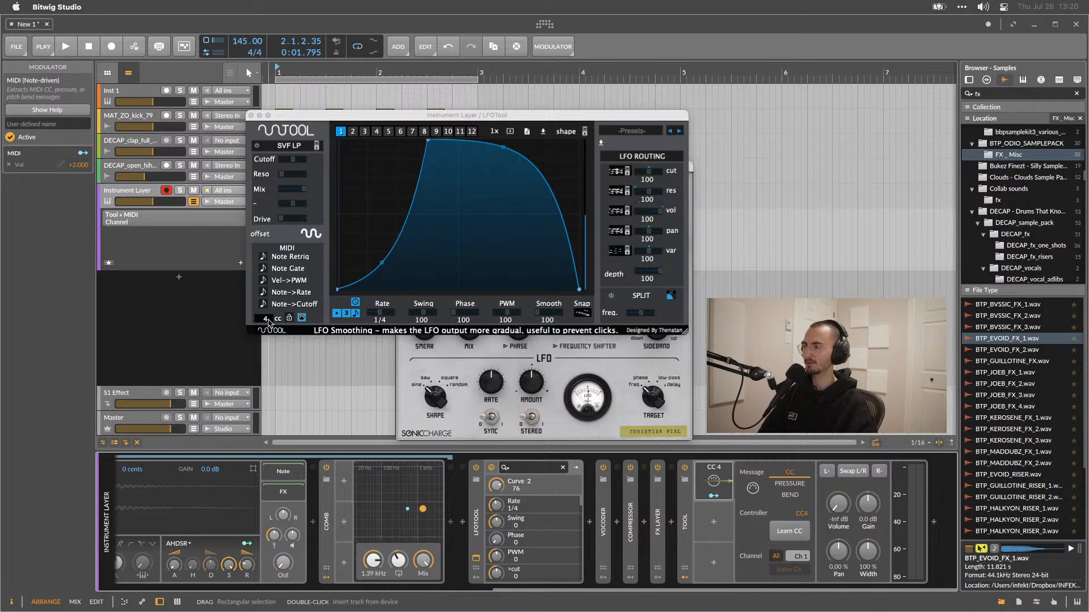
Adjust LFOTool's routing depth and set its vol amount to 90, then audition playback.
left_click(268, 320)
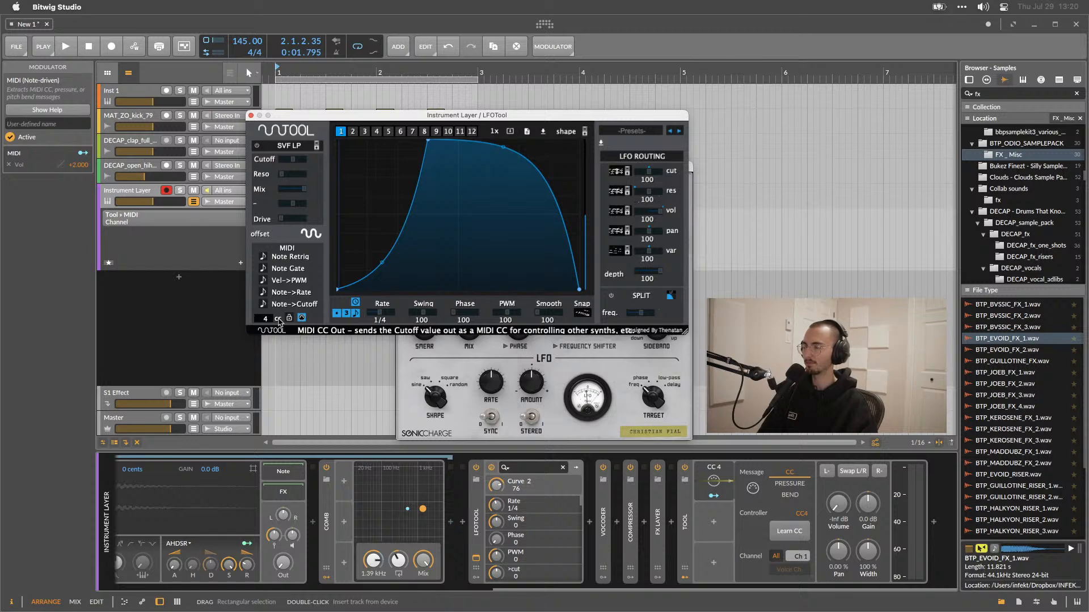
left_click(654, 271)
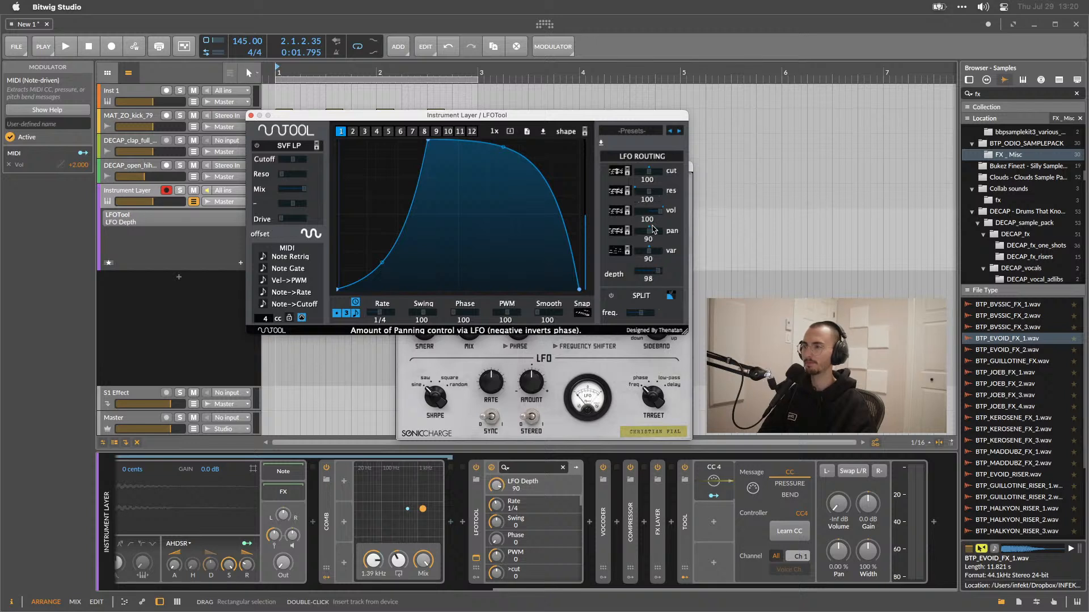
left_click(655, 212)
mouse_move(660, 216)
left_mouse_down()
mouse_move(619, 219)
mouse_move(606, 237)
mouse_move(645, 219)
left_mouse_up()
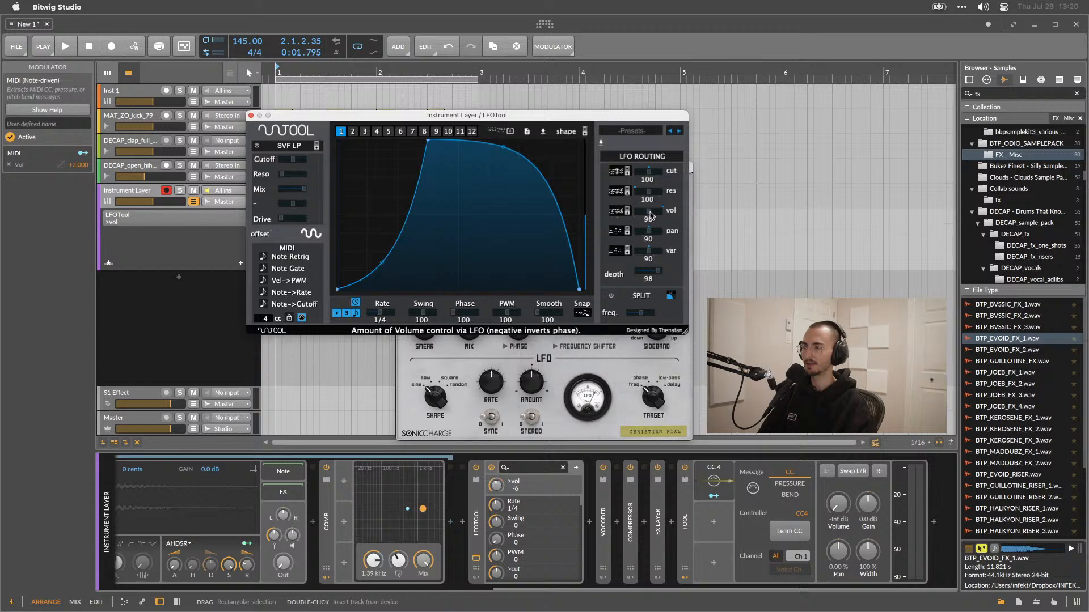
key("space")
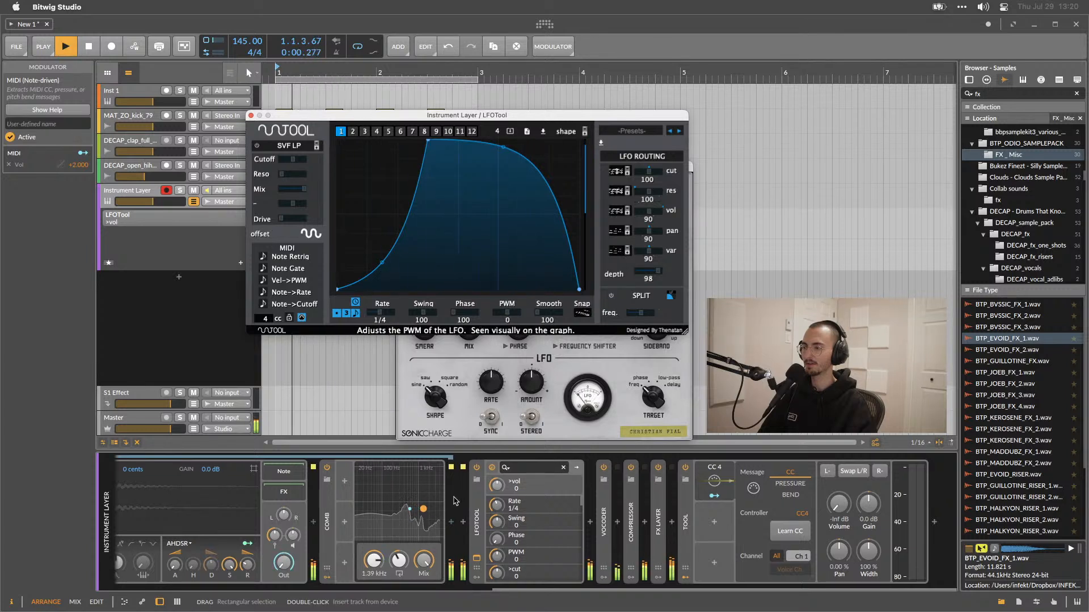
key("space")
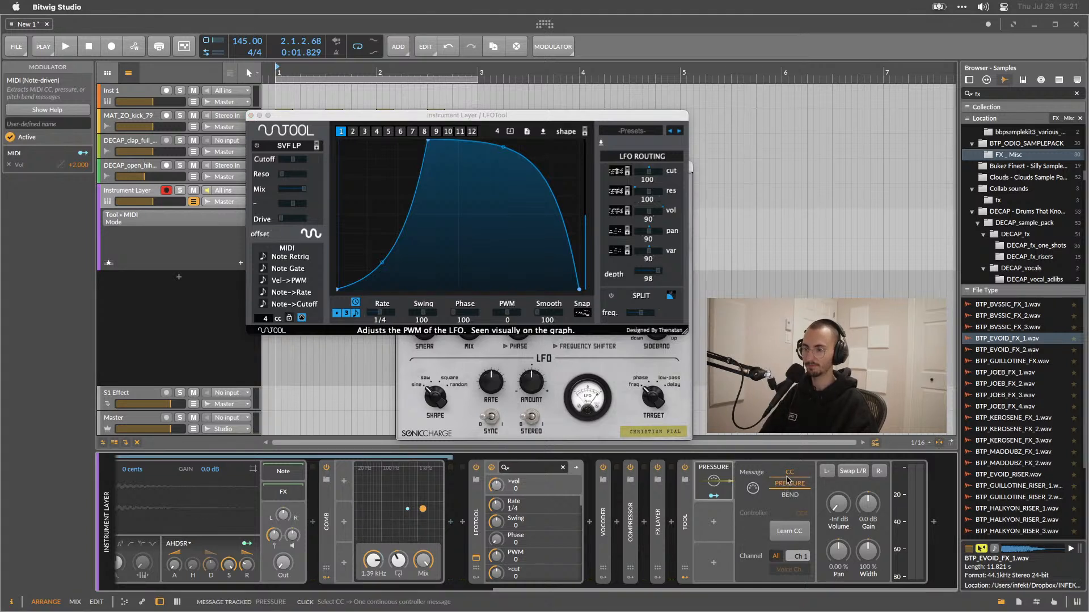
Learn the MIDI modulator's controller from LFOTool's CC 4 output by moving a curve point during playback, then stop learning.
left_click(780, 531)
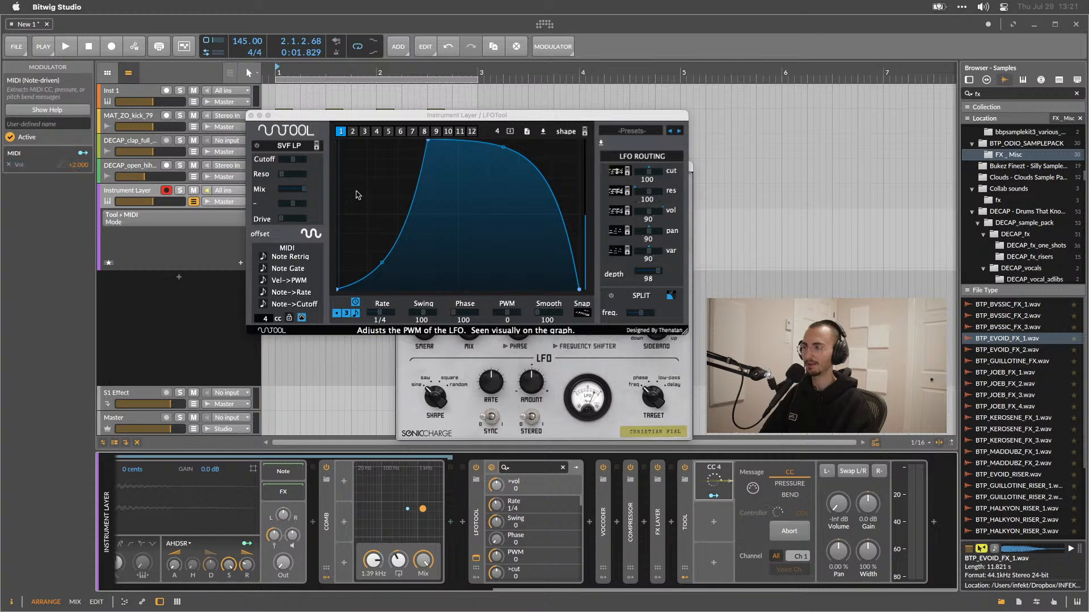
left_click(266, 318)
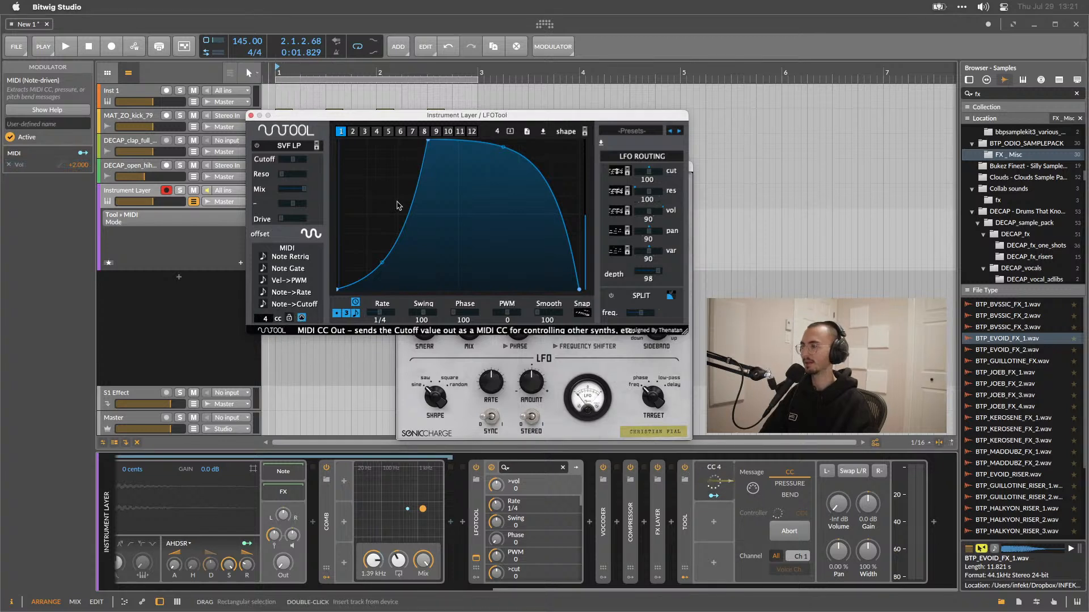
key("space")
left_click_drag(429, 146, 399, 105)
key("space")
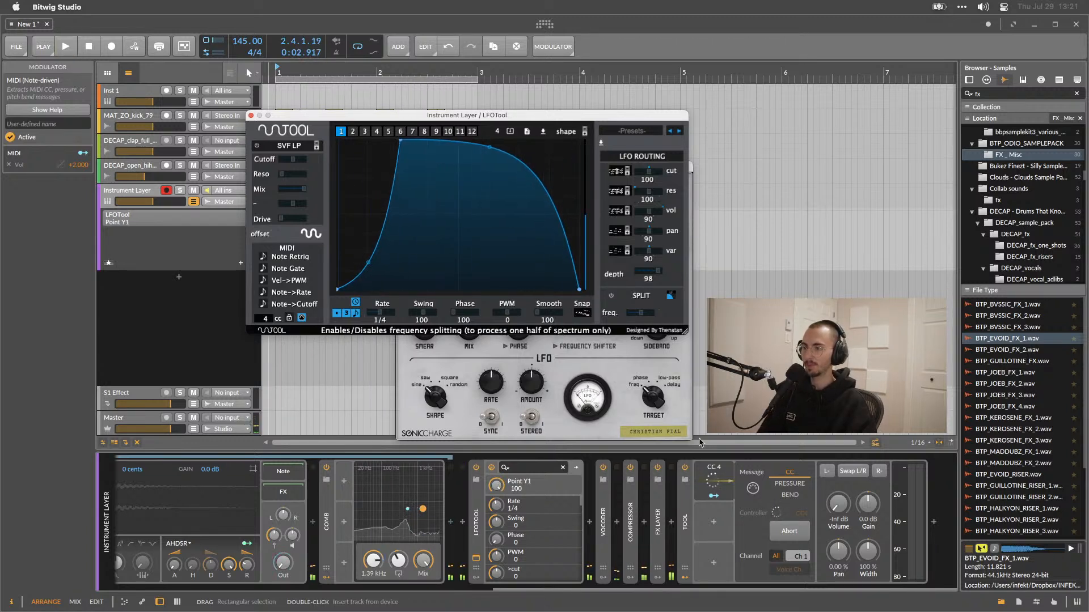
left_click(782, 532)
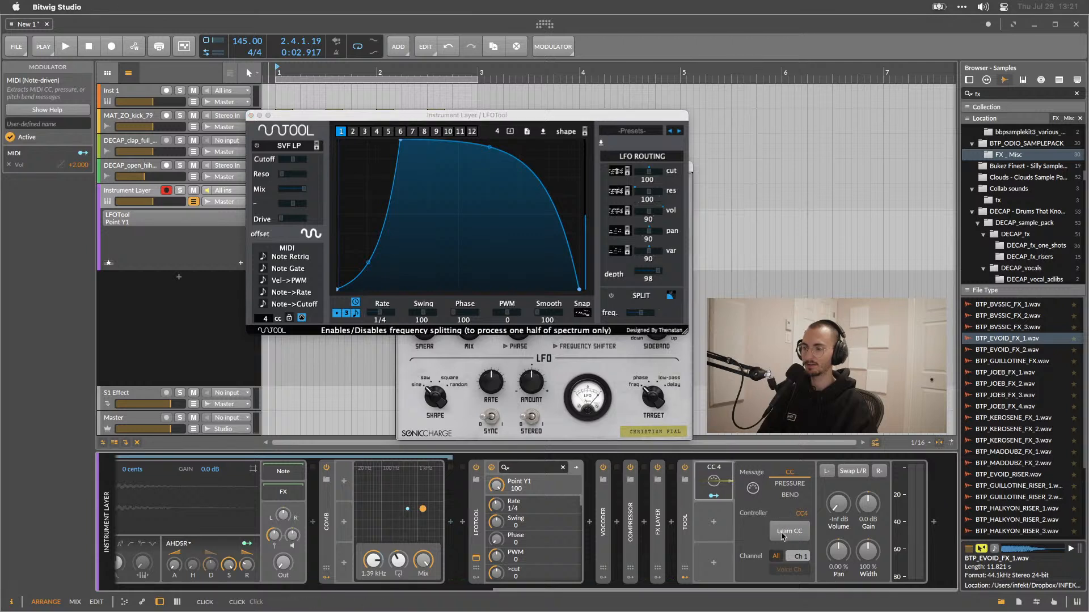
Reselect CC as the MIDI modulator's message type and audition playback.
left_click(789, 483)
left_click(788, 473)
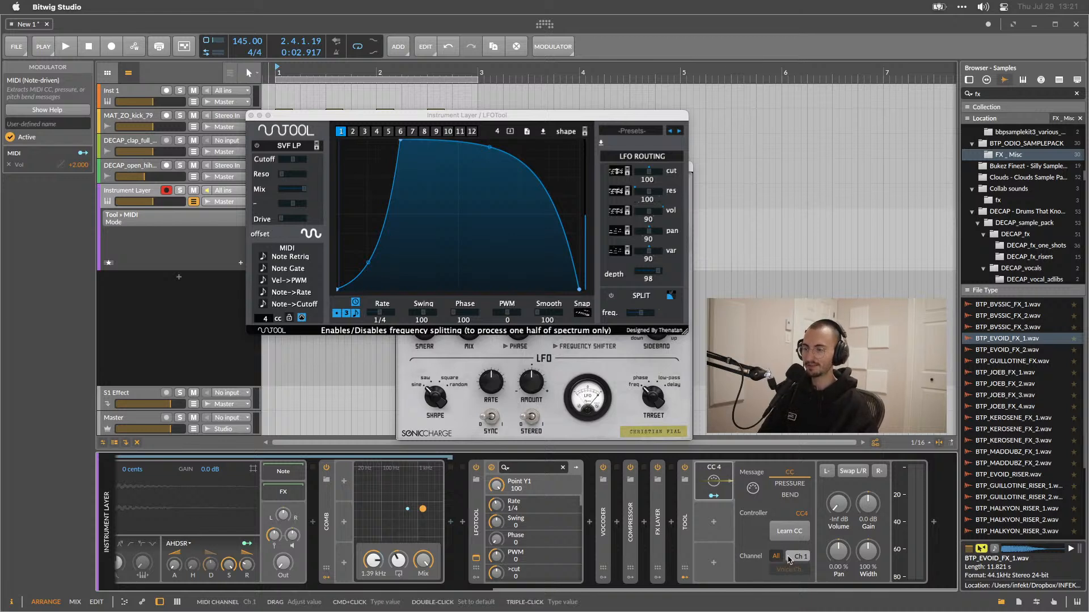
key("space")
key("space")
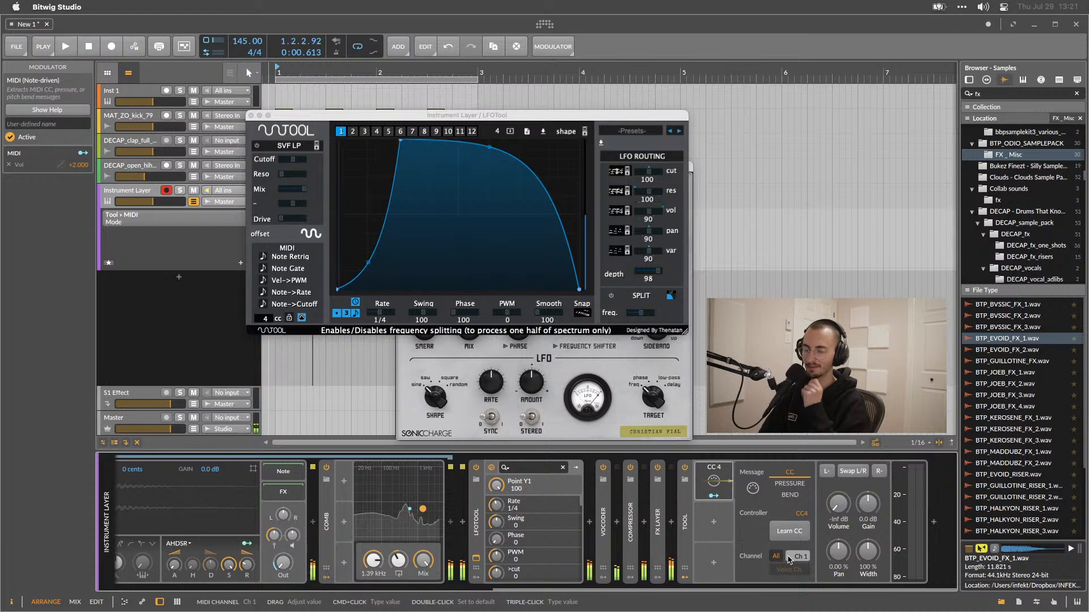
Try to map the Tool's Volume knob to a controller while auditioning playback.
right_click(838, 504)
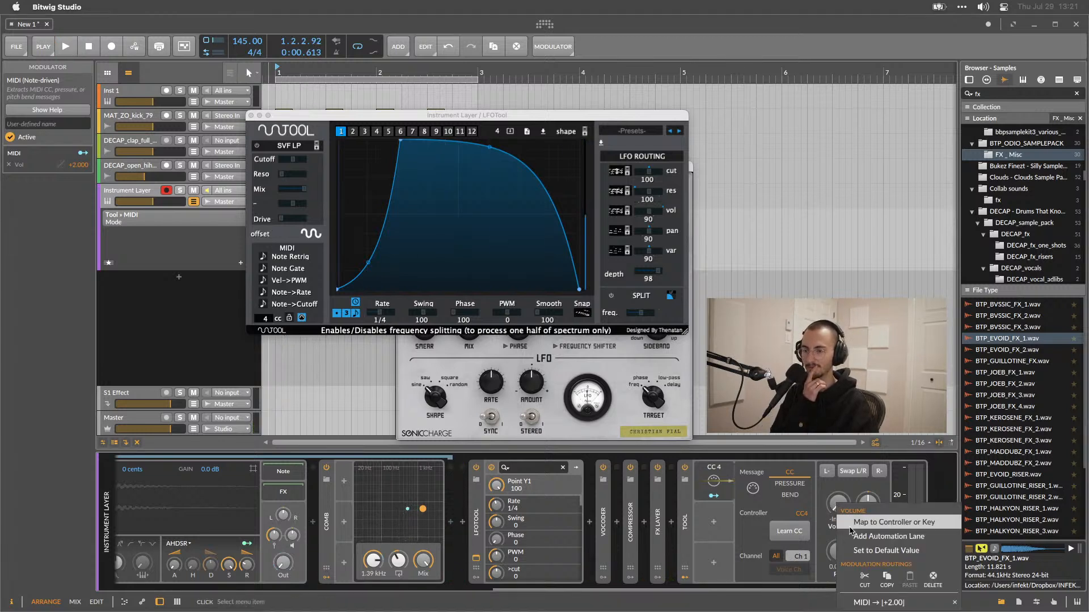
left_click(852, 525)
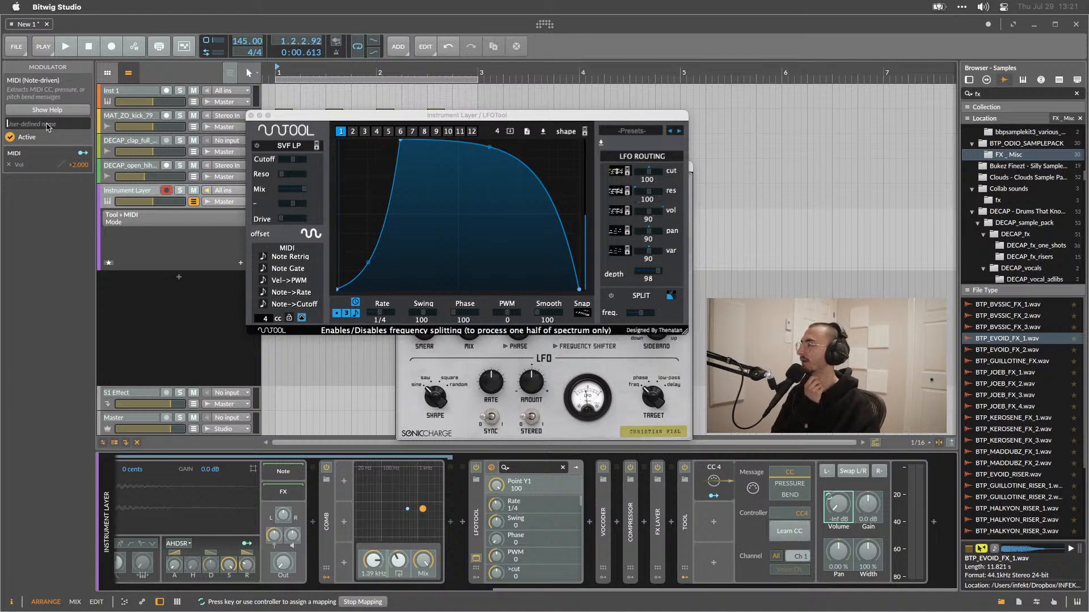
left_click(47, 124)
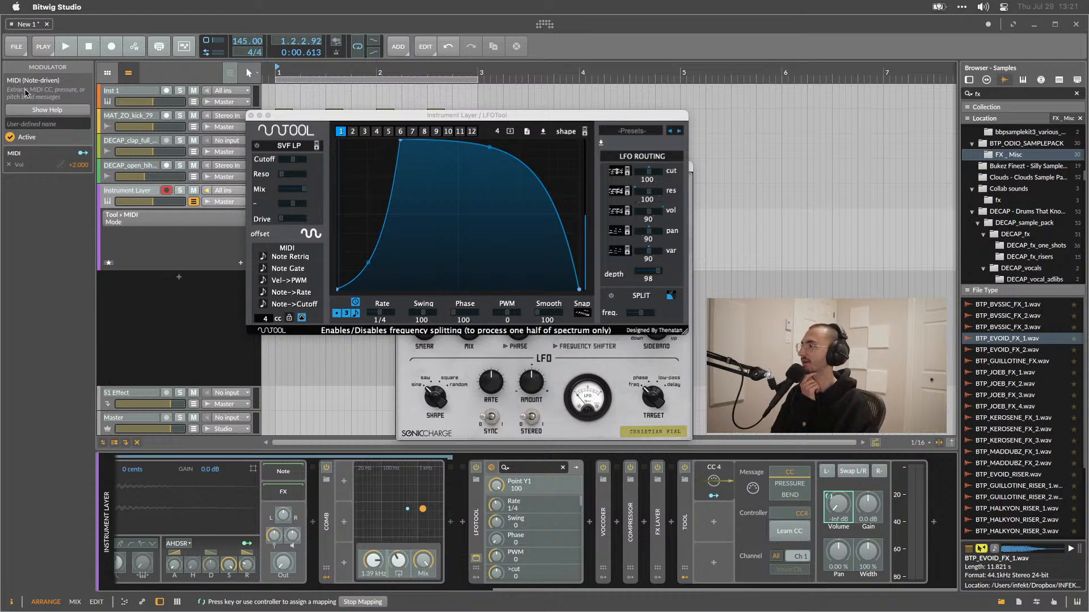
left_click(54, 124)
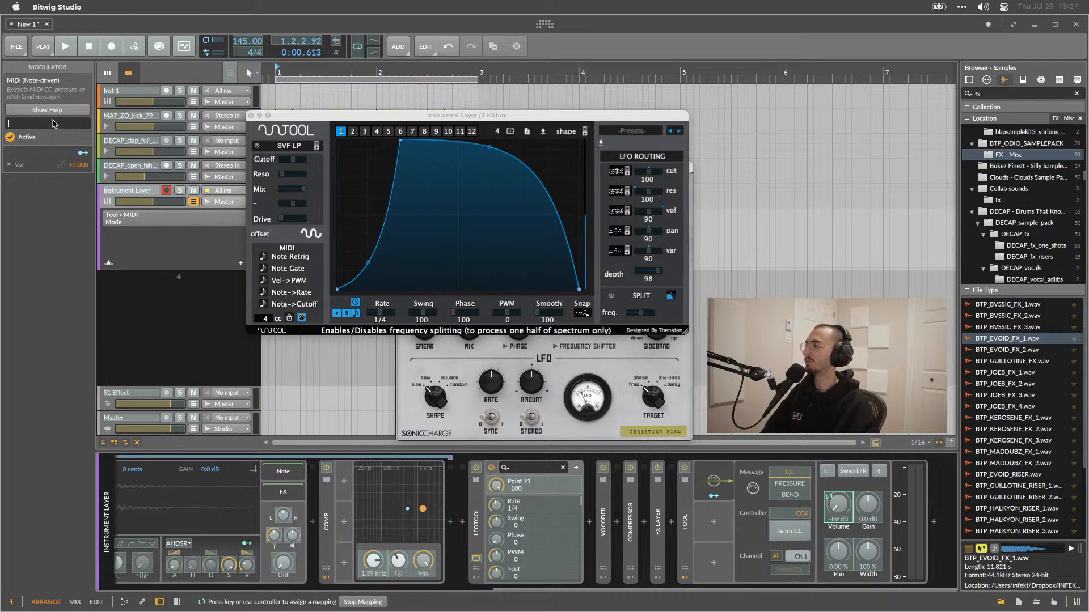
key("BackSpace")
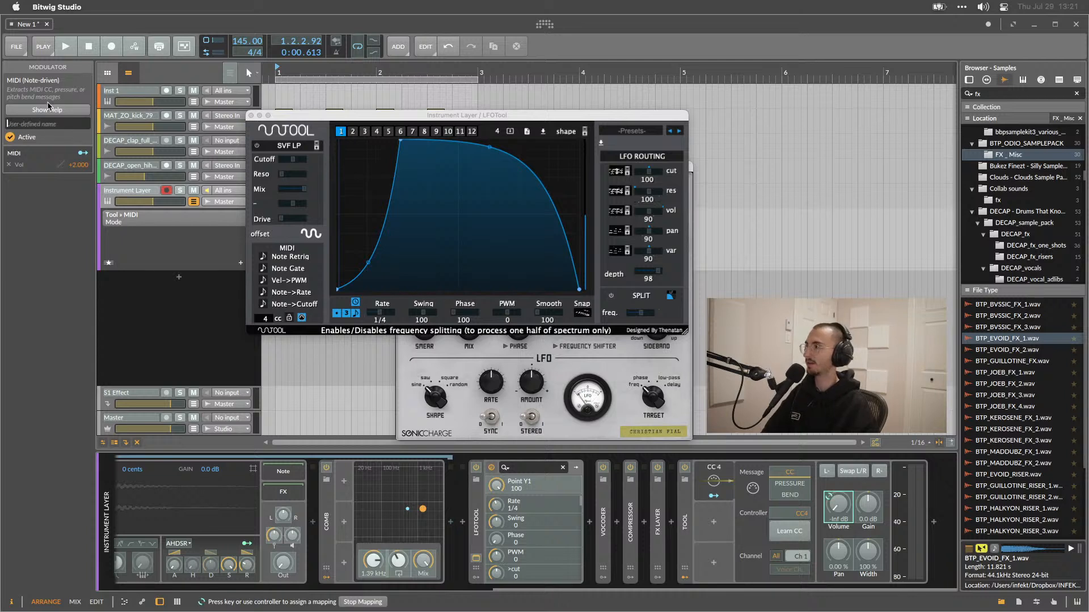
left_click(71, 51)
left_click(70, 51)
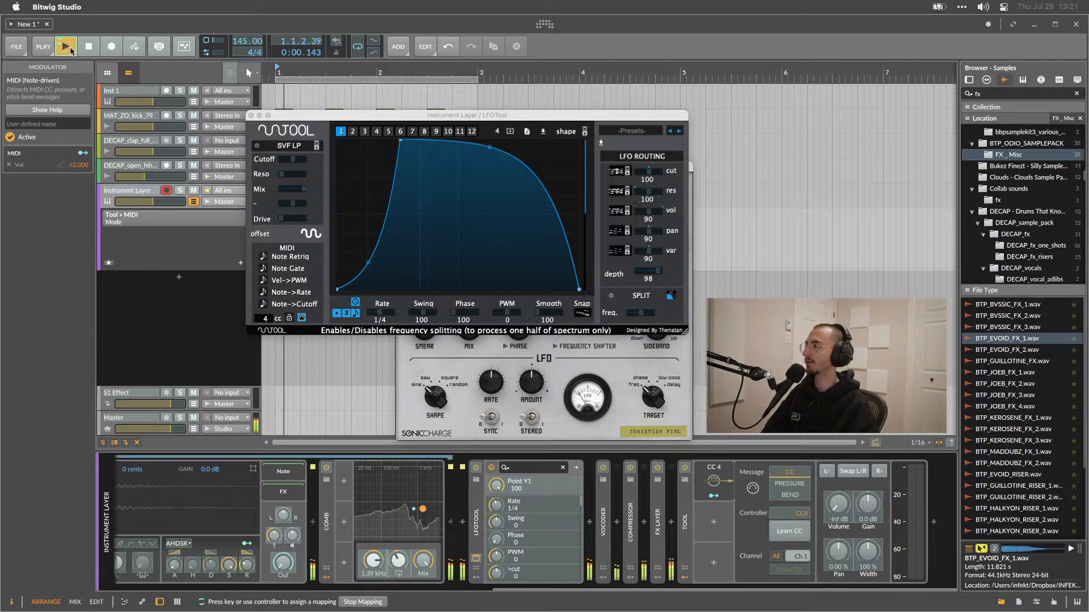
left_click(70, 50)
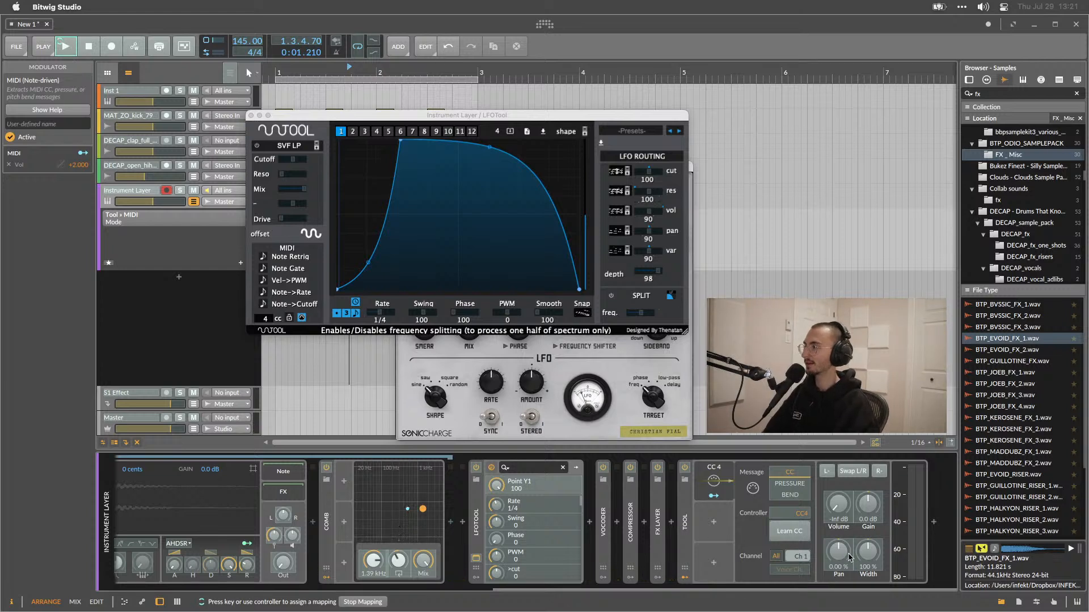
left_click(839, 504)
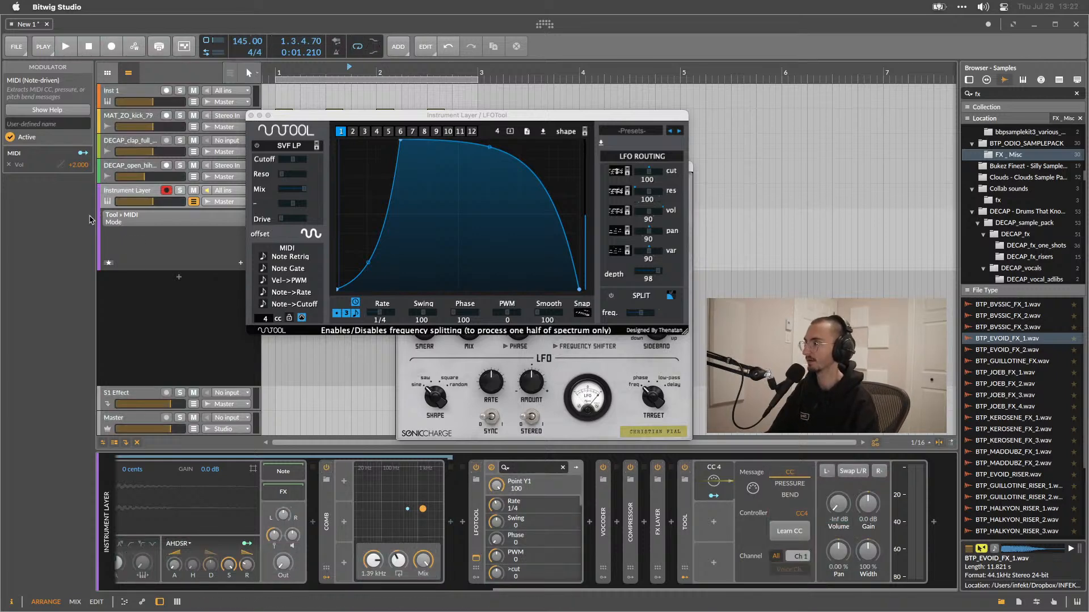
Insert the MidiShaper plug-in after the Tool device by searching the device browser for midi.
left_click(277, 94)
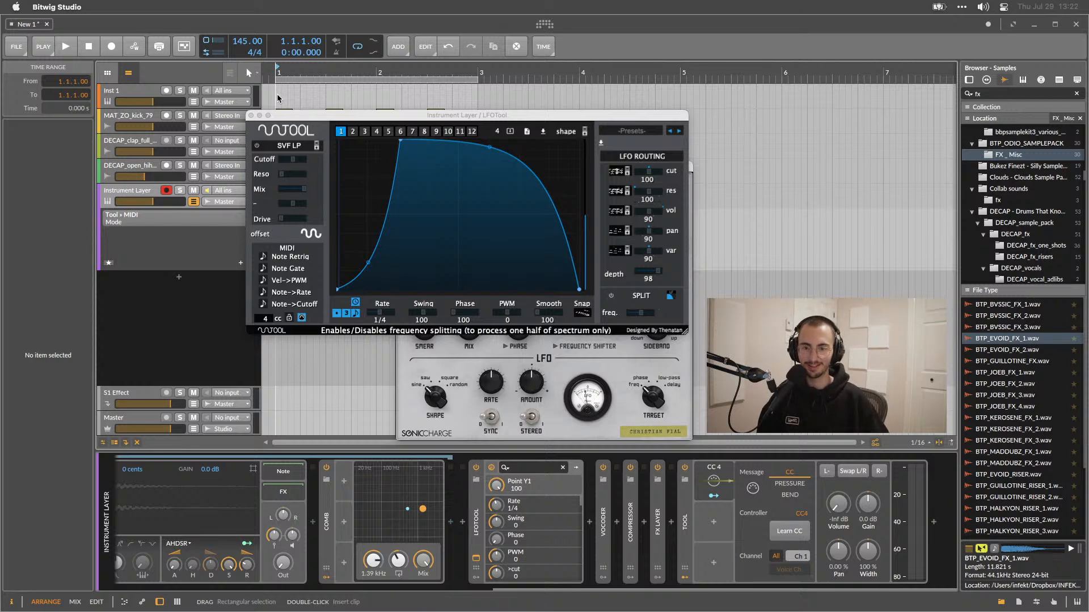
left_click_drag(401, 116, 499, 165)
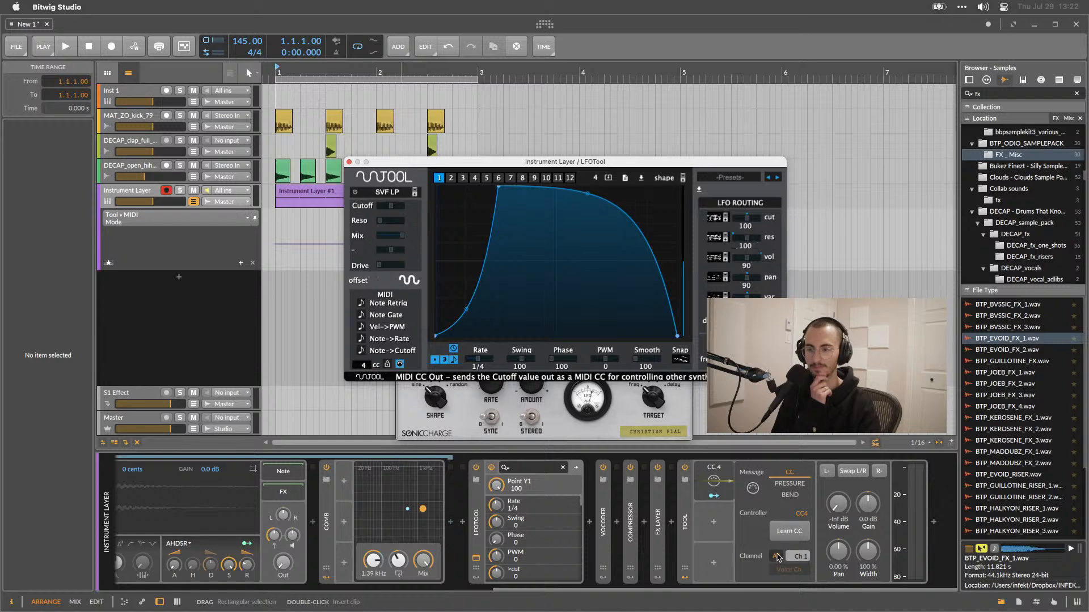
left_click(780, 533)
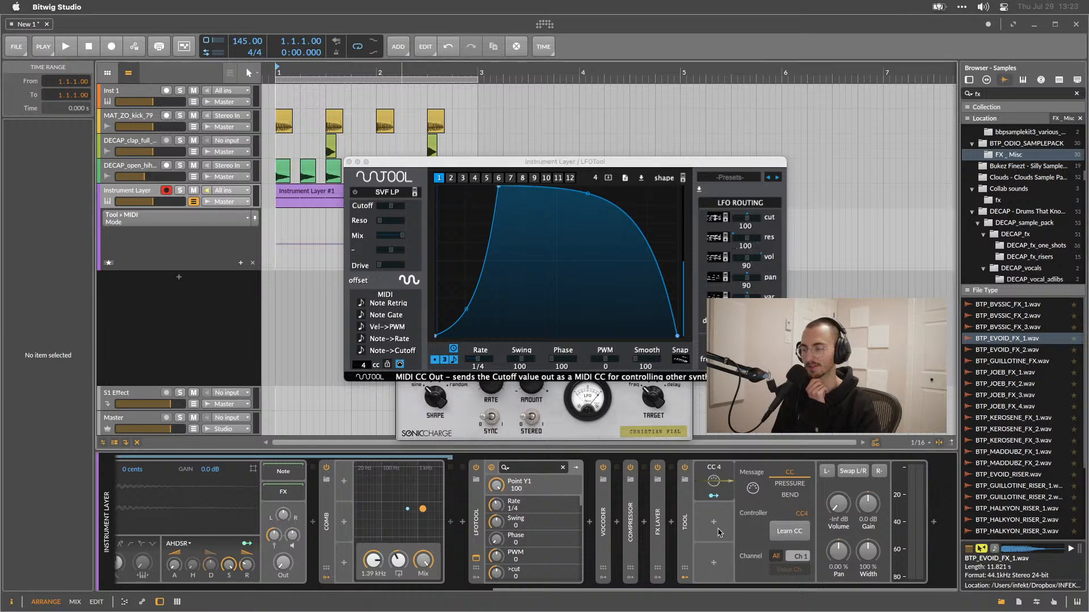
left_click(933, 522)
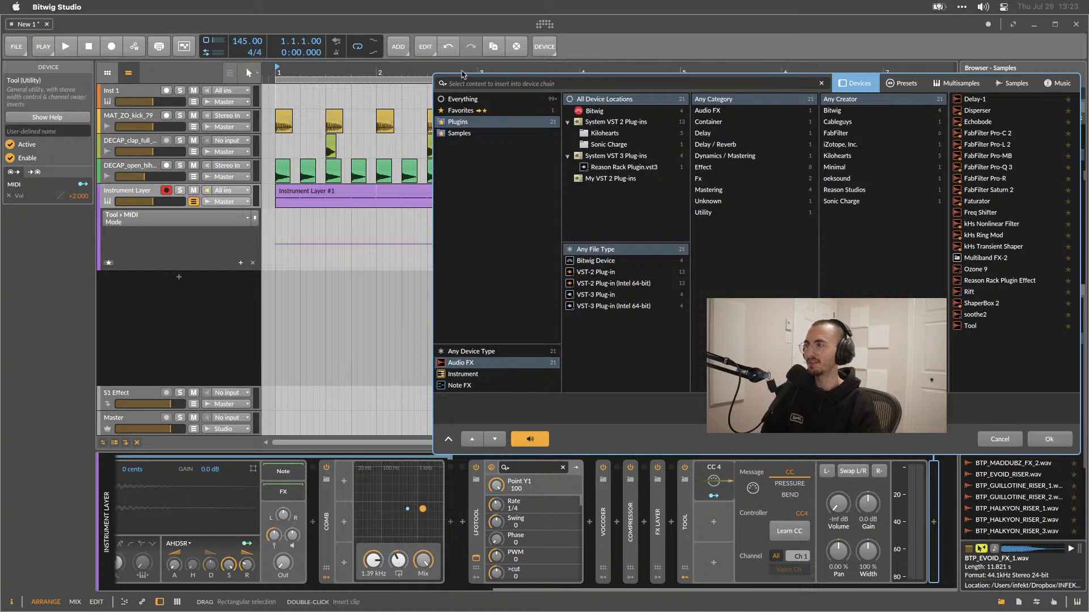
left_click(494, 98)
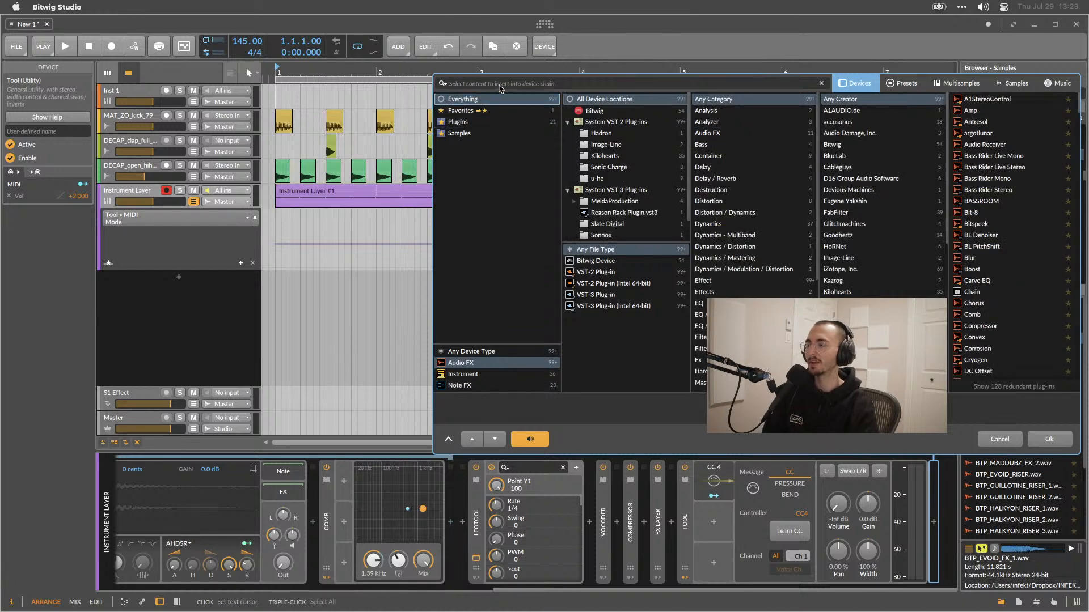
type("midi")
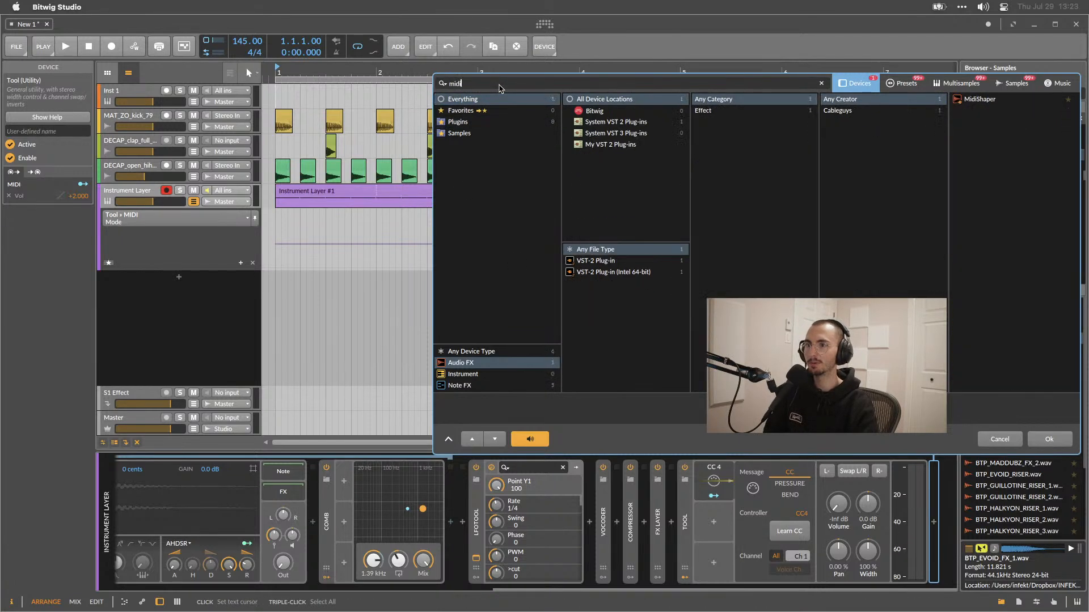
double_click(980, 99)
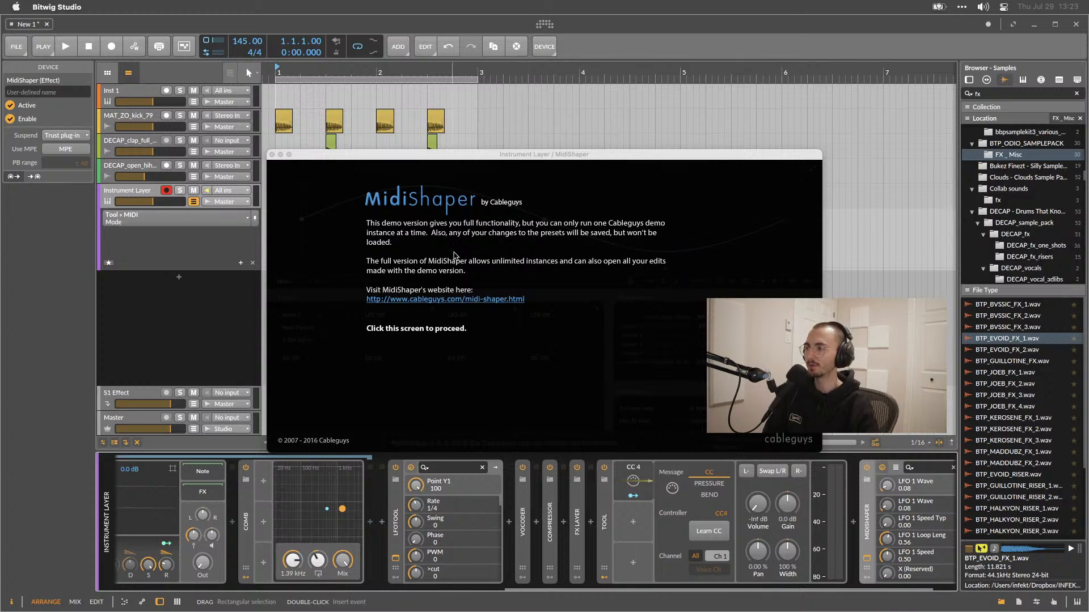
Dismiss MidiShaper's demo notice and try to move MidiShaper within the device chain.
left_click(576, 247)
scroll(749, 510, "right", 2)
left_click(561, 522)
double_click(535, 522)
left_click(599, 520)
left_click_drag(620, 524, 682, 528)
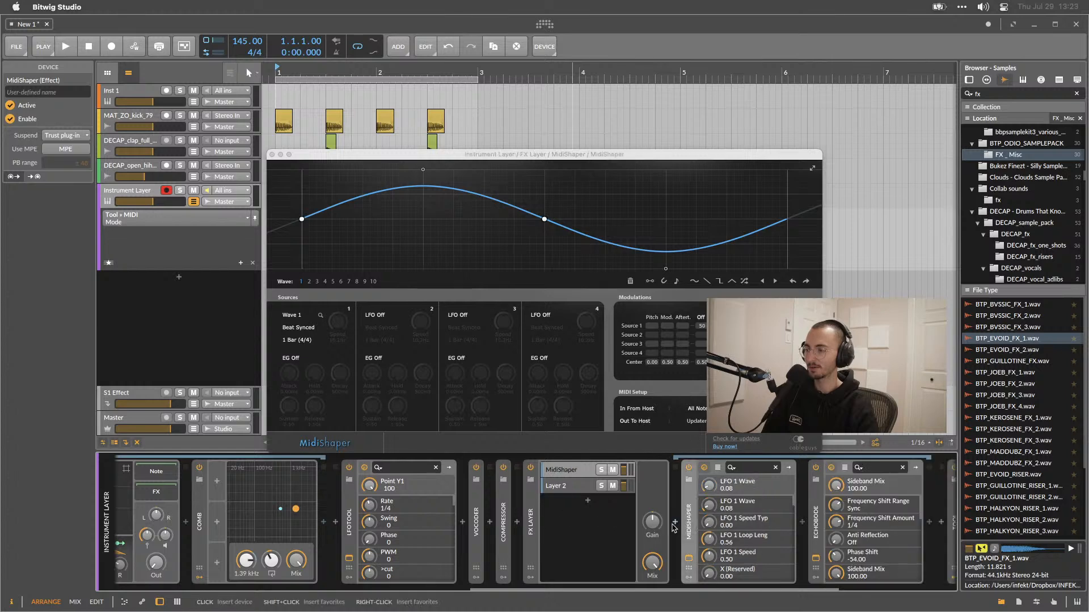
Collapse the LFOTool device and switch it off.
left_click(349, 513)
double_click(350, 513)
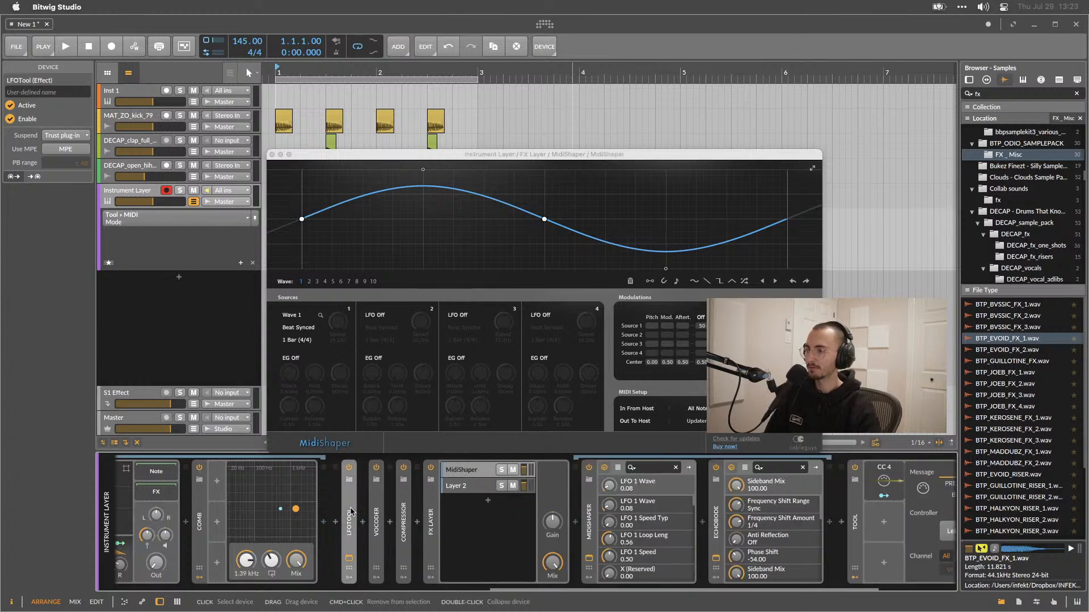
left_click(349, 468)
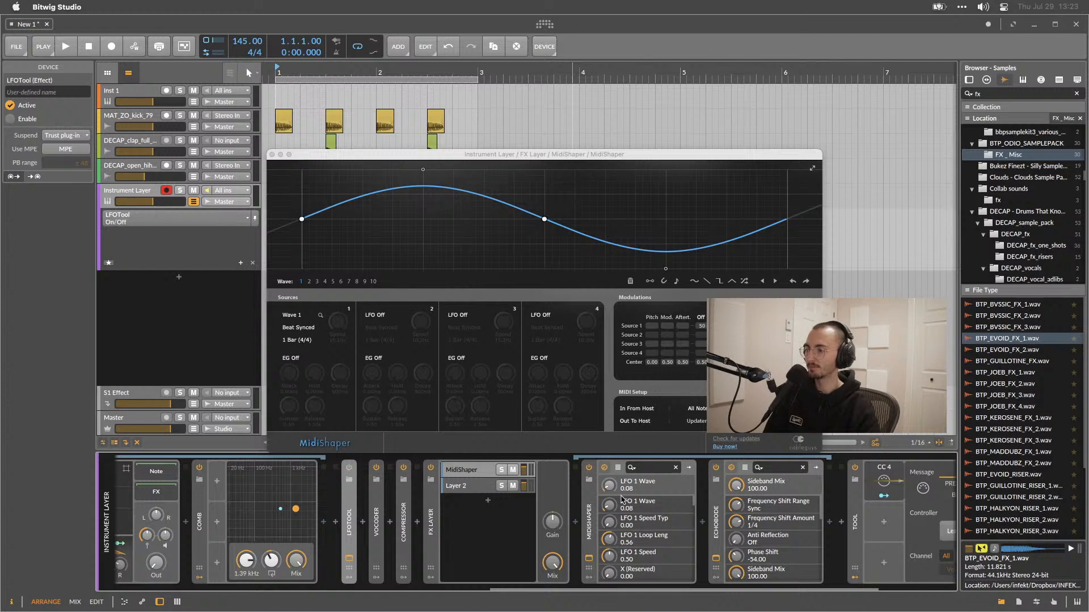
Move MidiShaper out of the FX Layer to sit directly before the Tool device, and audition playback.
scroll(622, 500, "right", 3)
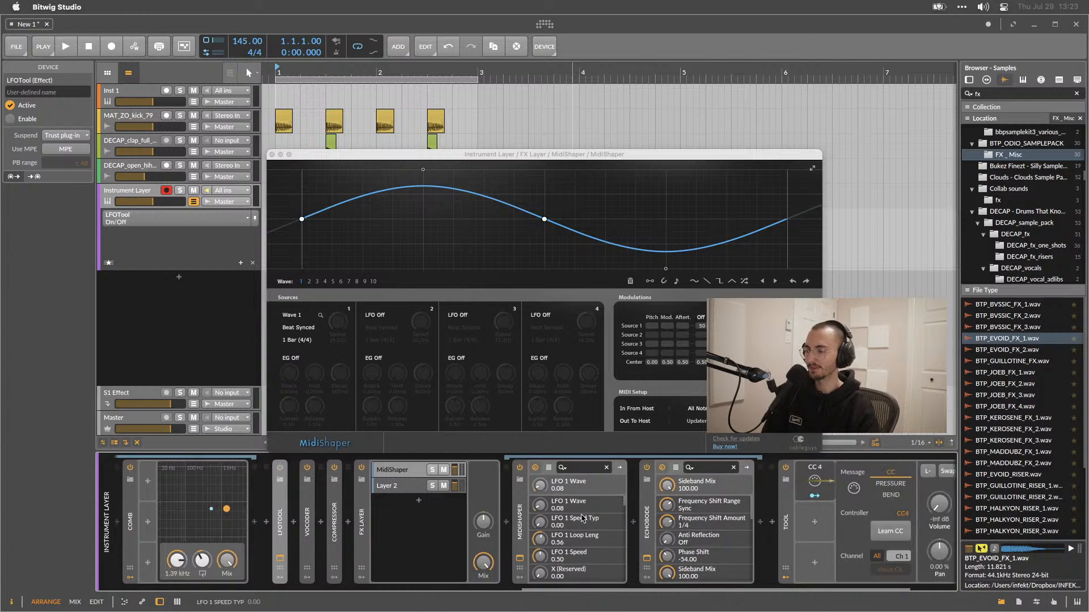
left_click(519, 516)
scroll(518, 514, "right", 3)
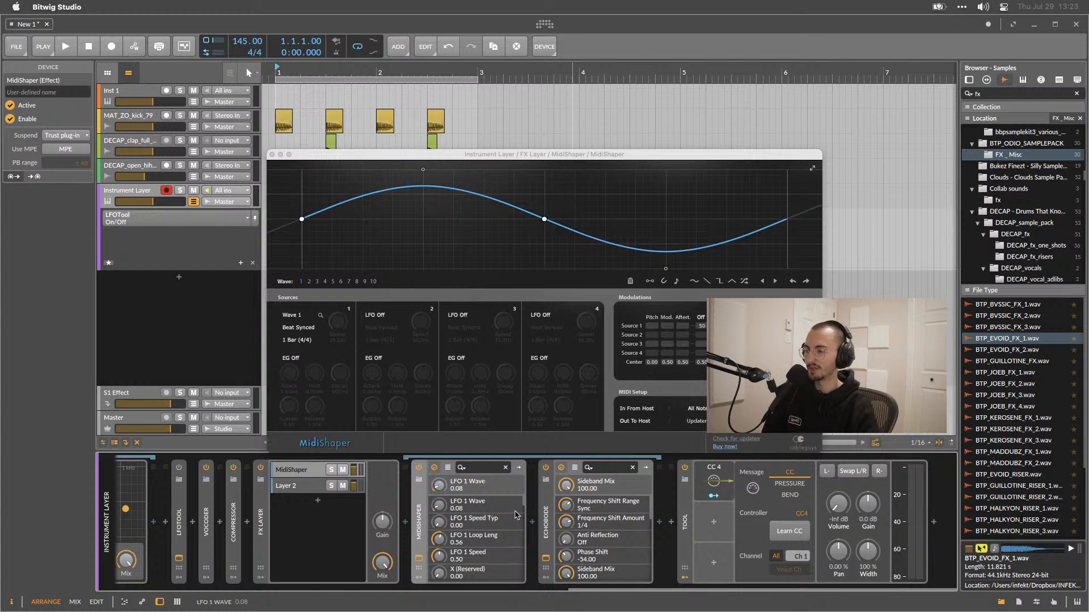
left_click_drag(421, 515, 672, 515)
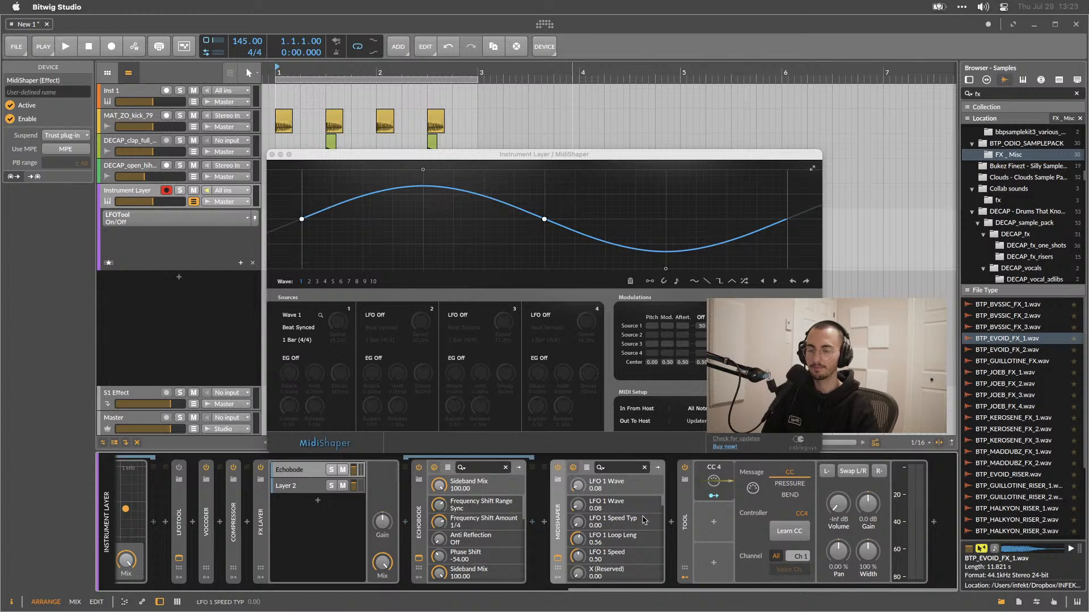
left_click(683, 520)
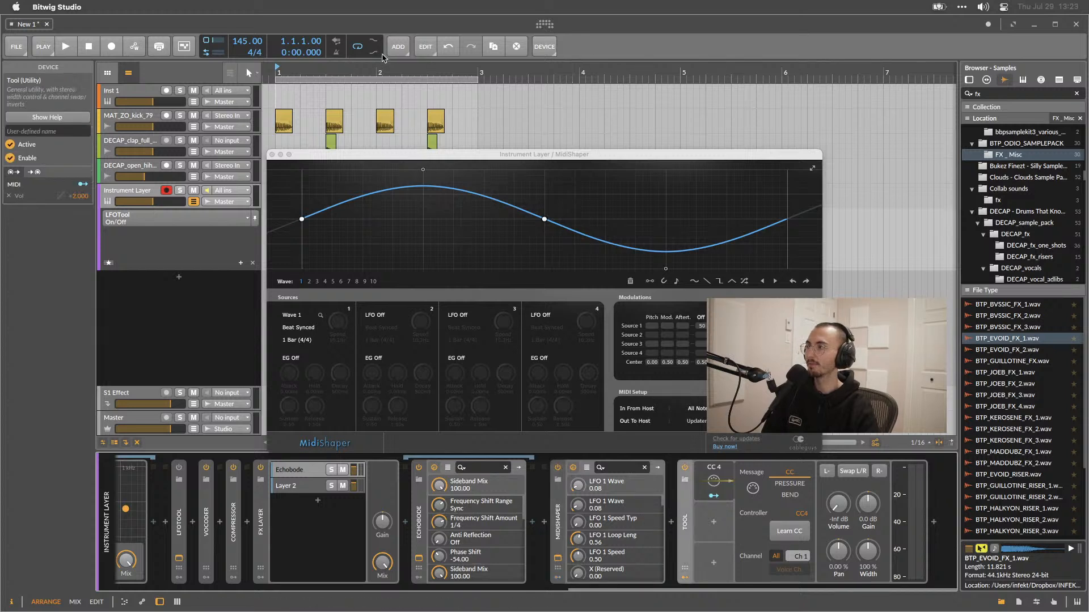
left_click(64, 46)
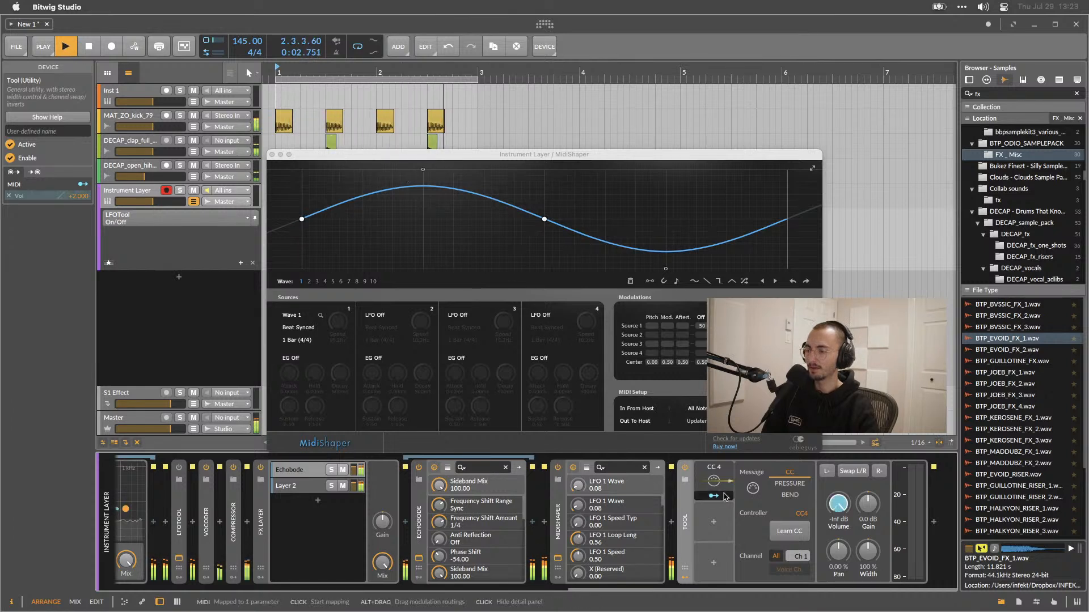
key("space")
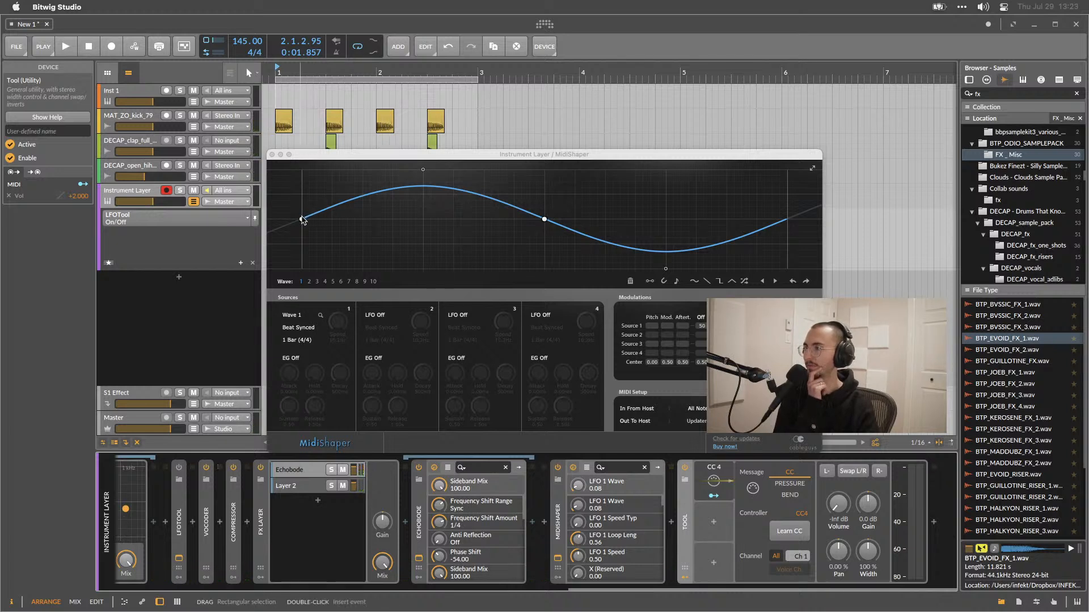
Reshape MidiShaper's wave into a rise from the bottom to a mid-cycle peak with a falling tail, and route LFO 1 to CC 2.
left_click_drag(302, 219, 308, 268)
left_click_drag(544, 219, 566, 170)
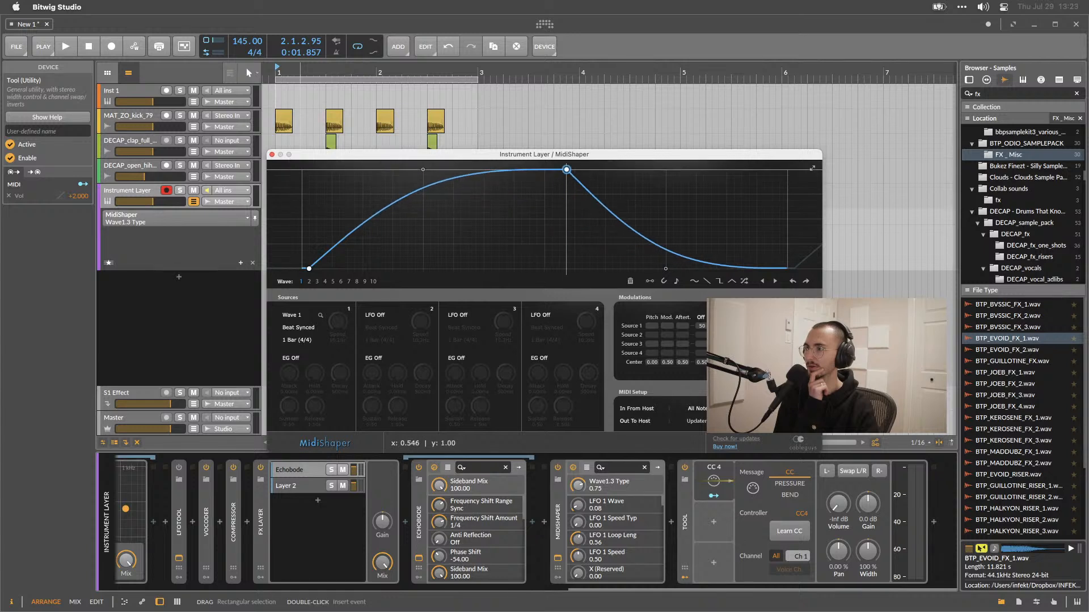
double_click(764, 258)
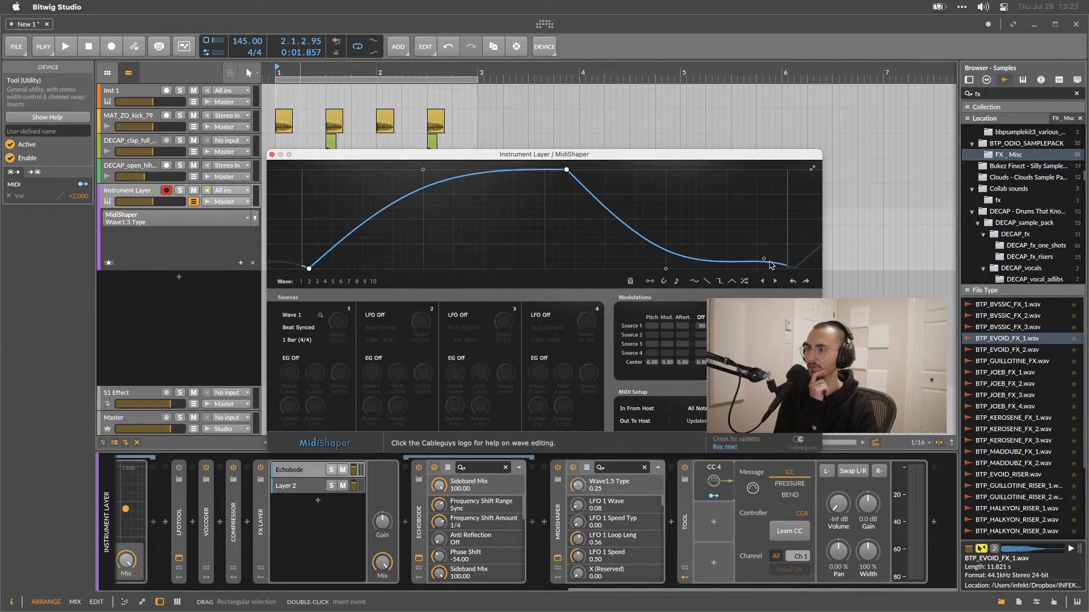
double_click(764, 258)
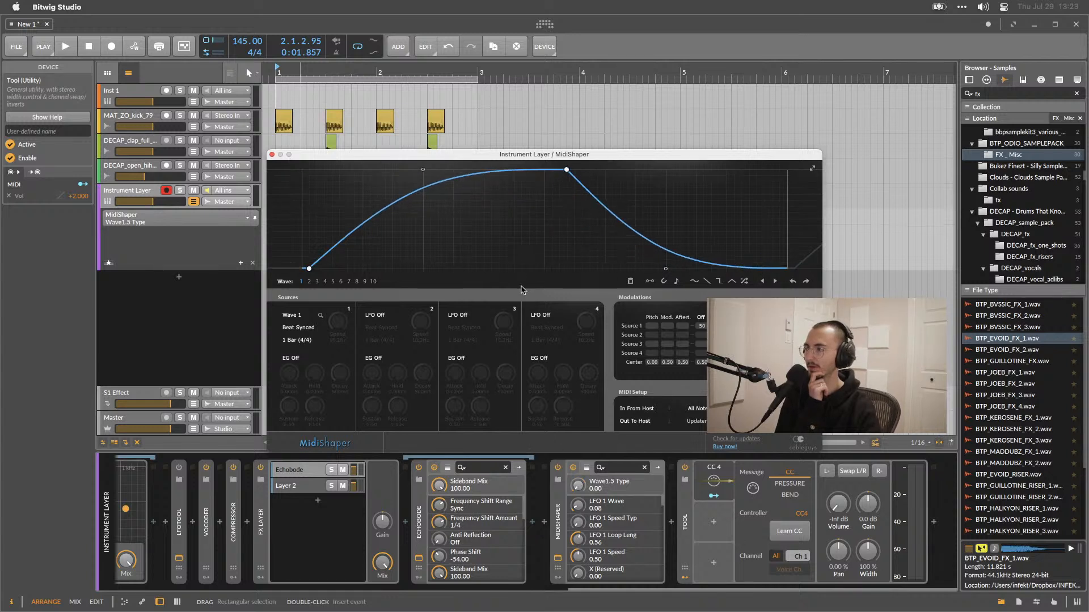
left_click_drag(309, 269, 302, 270)
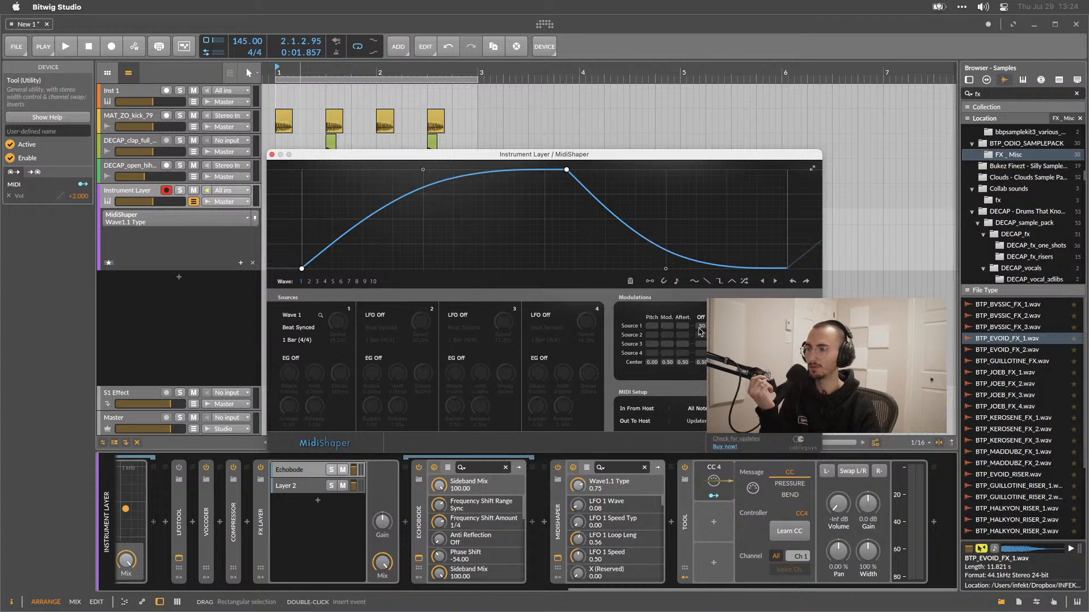
left_click_drag(718, 327, 718, 313)
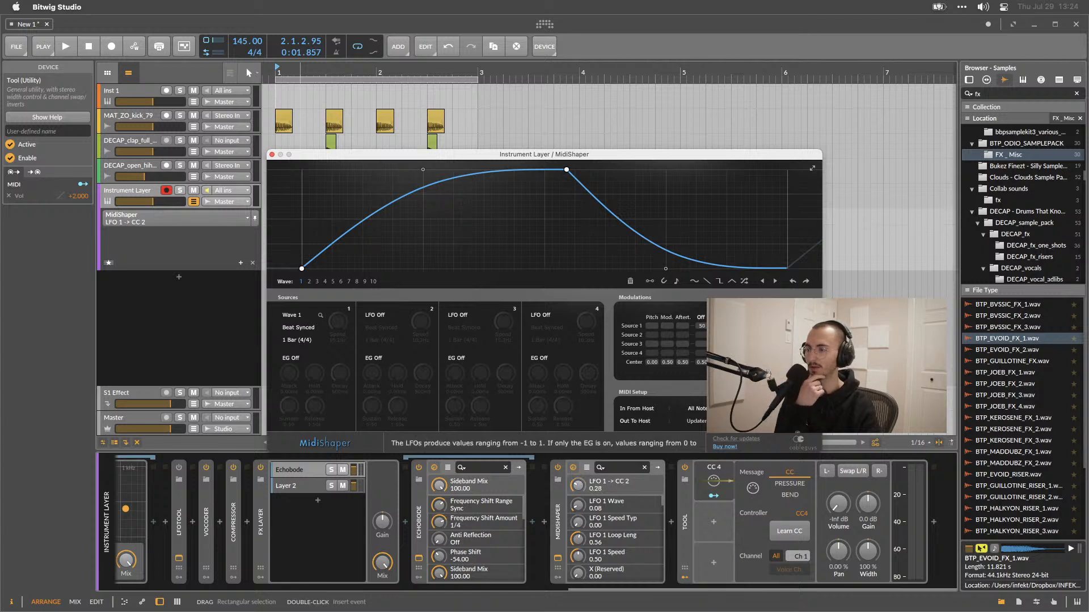
Set MidiShaper's MIDI output to host to IAC Driver Bus 1.
double_click(718, 327)
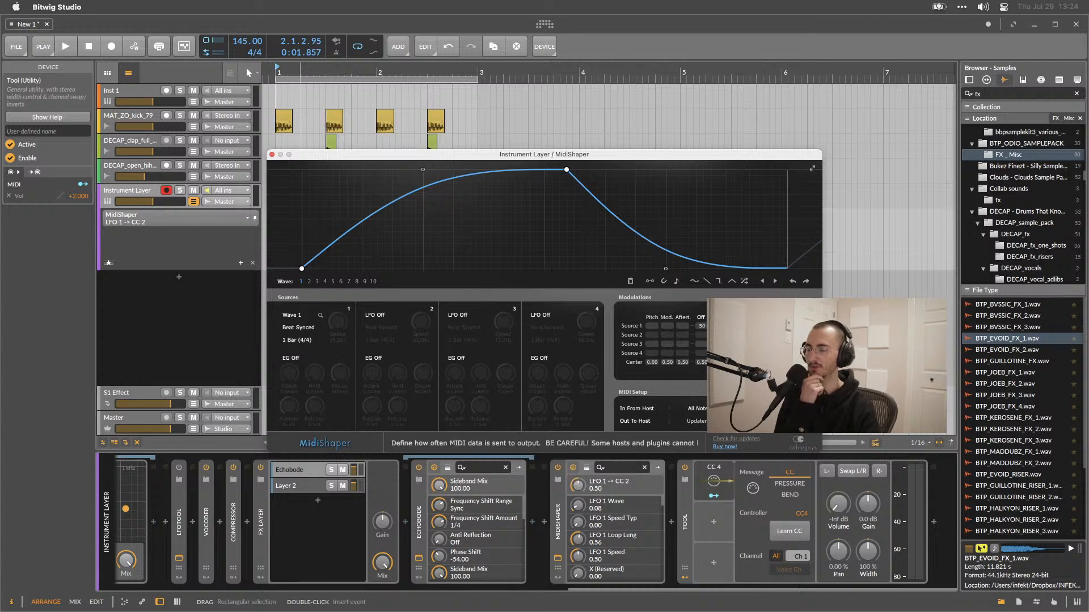
left_click(660, 422)
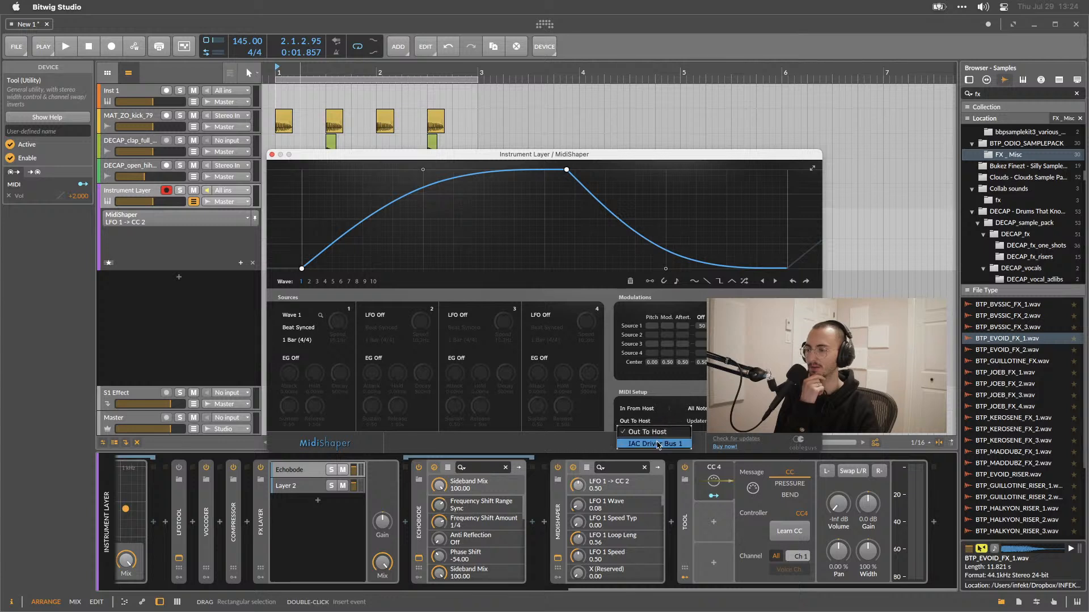
left_click(658, 444)
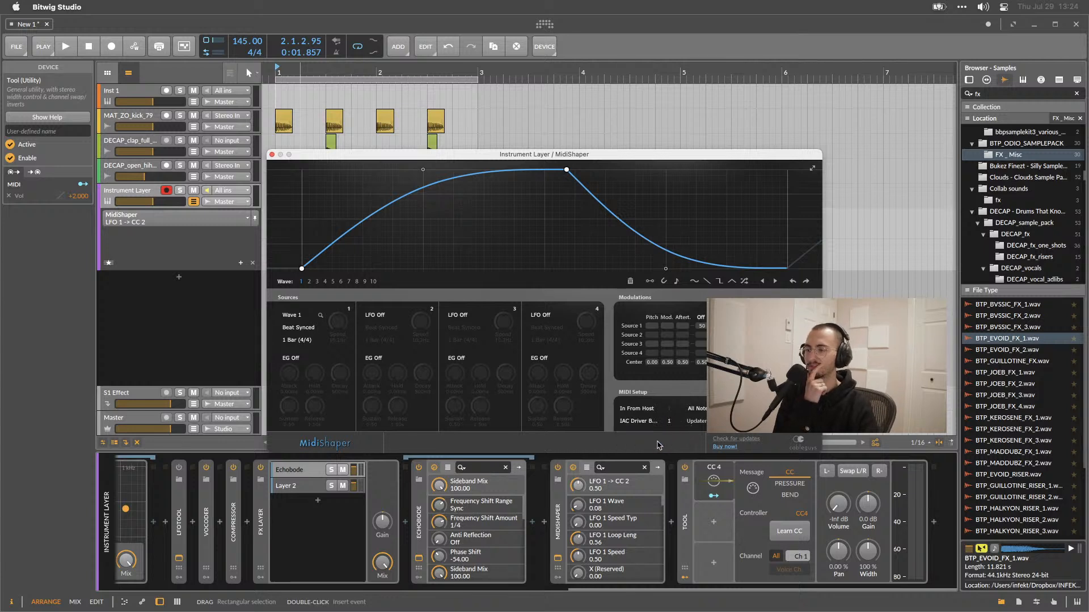
left_click(680, 422)
left_click(681, 424)
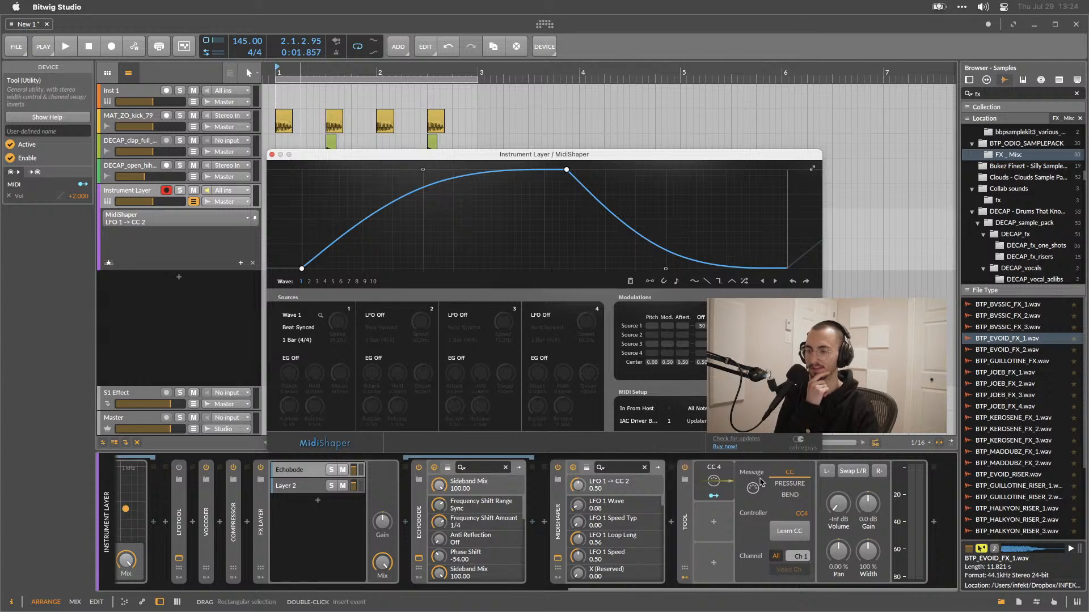
Switch the Tool's MIDI modulator message type to Pressure and back to CC.
left_click(716, 481)
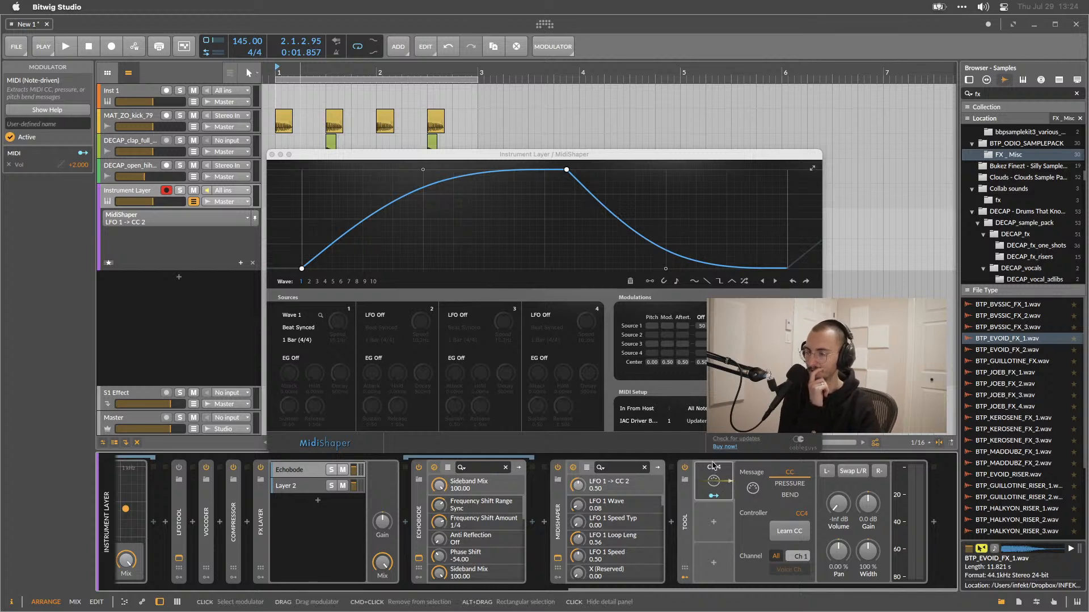
left_click(714, 472)
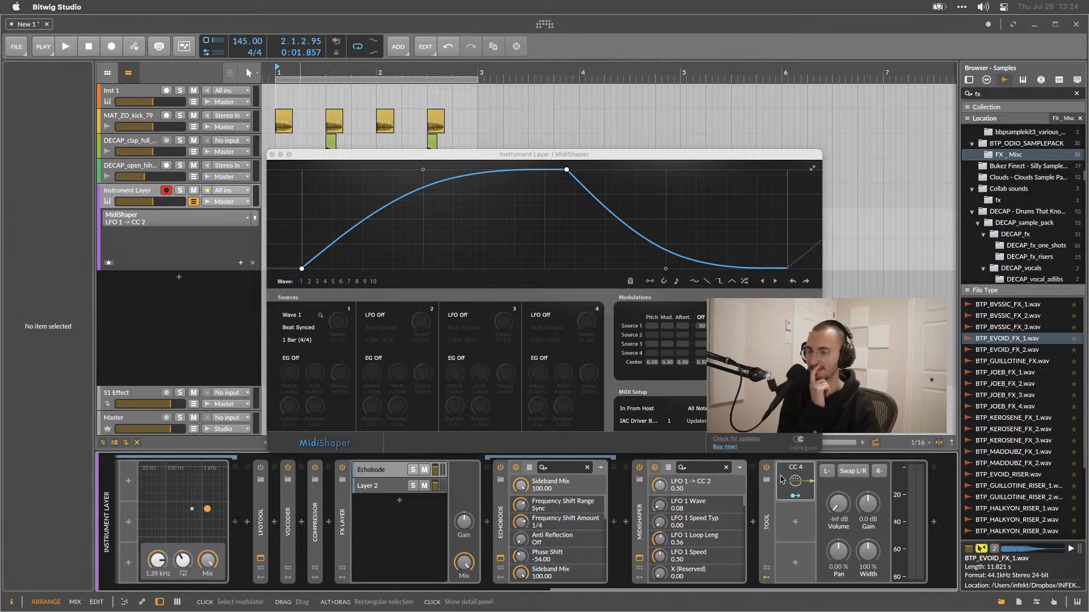
left_click(785, 475)
scroll(772, 503, "right", 3)
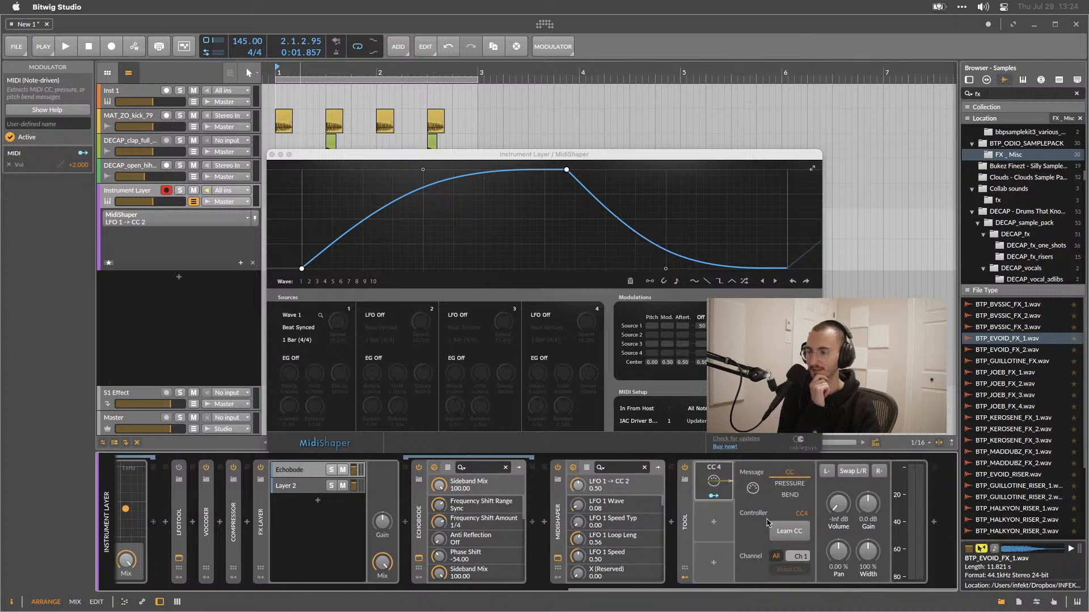
left_click(751, 488)
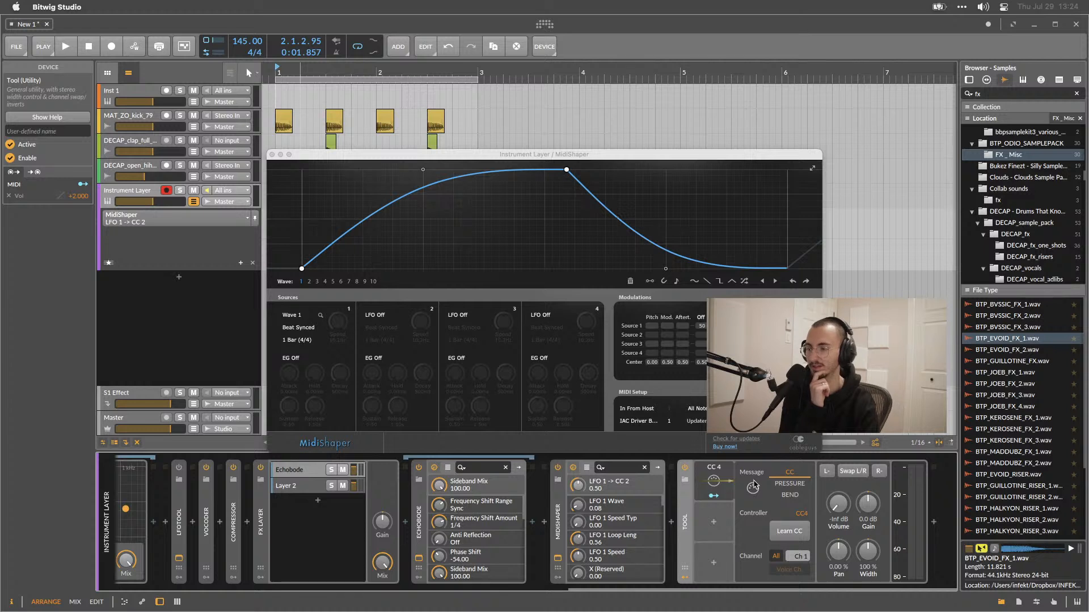
left_click(789, 484)
left_click(789, 473)
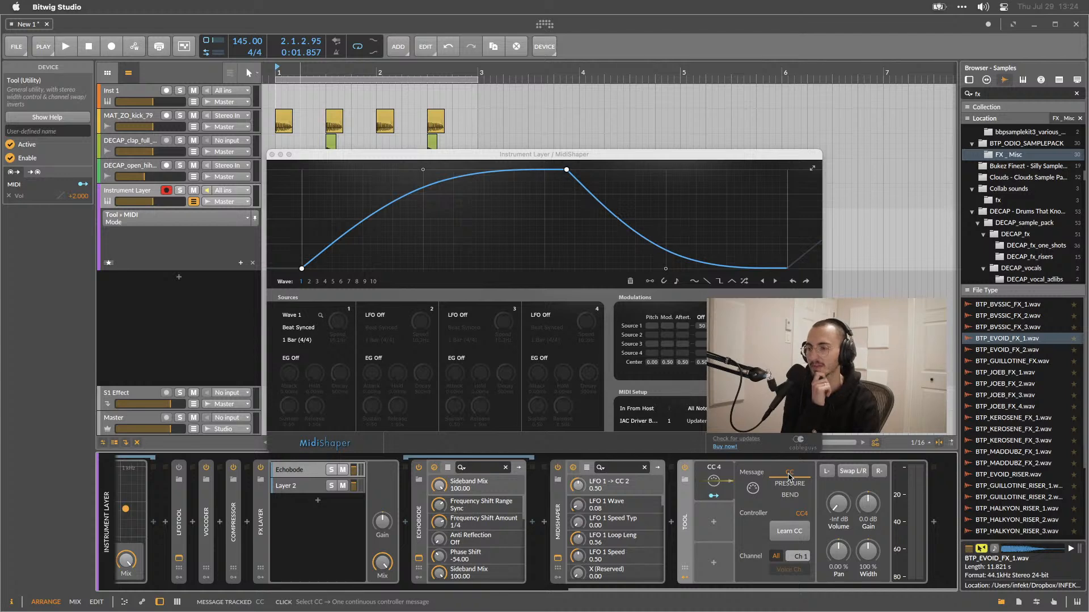
Browse the modulator categories for the Tool device without inserting one.
left_click(715, 523)
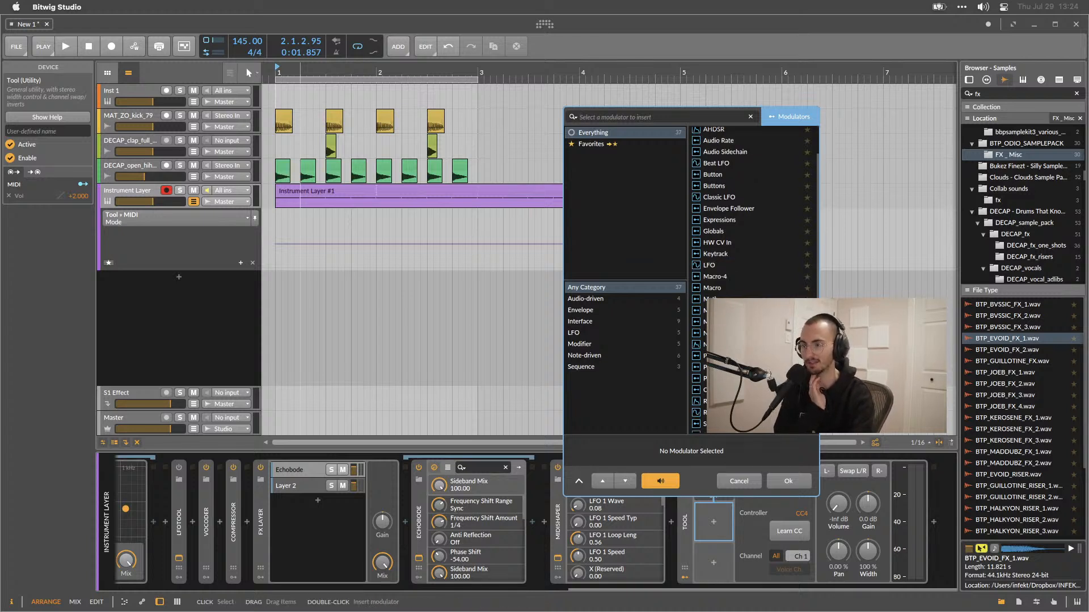
left_click(582, 368)
left_click(584, 356)
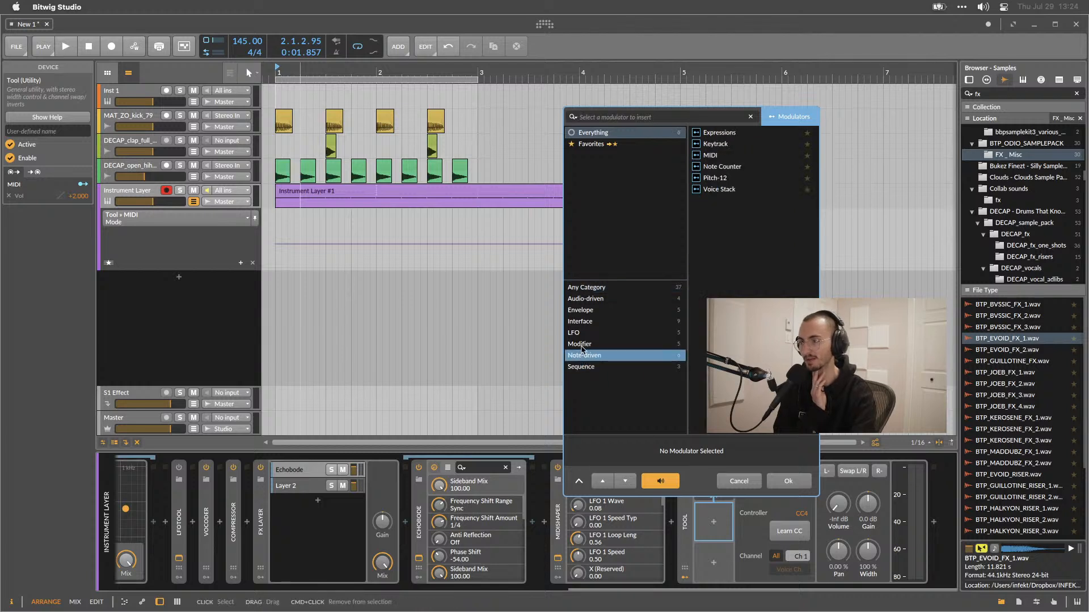
left_click(584, 344)
left_click(589, 356)
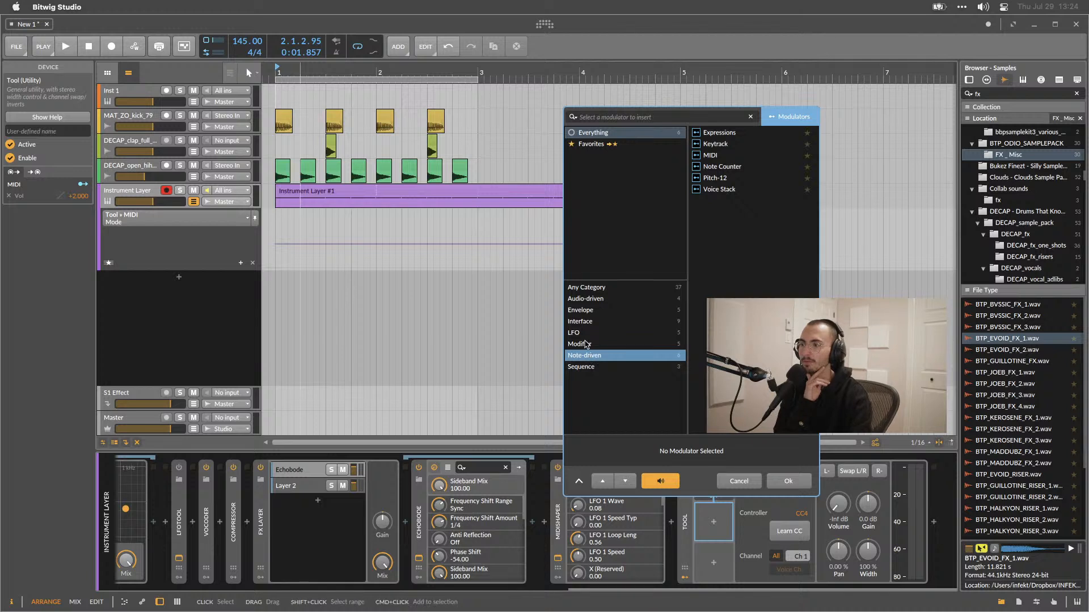
left_click(584, 344)
left_click(583, 333)
left_click(583, 322)
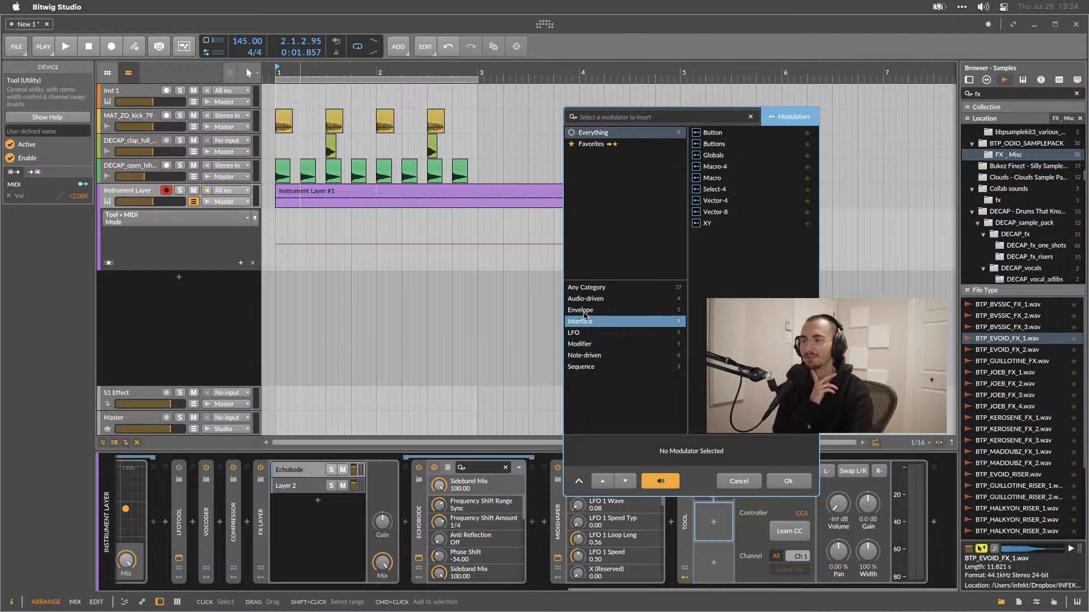
left_click(584, 313)
left_click(584, 299)
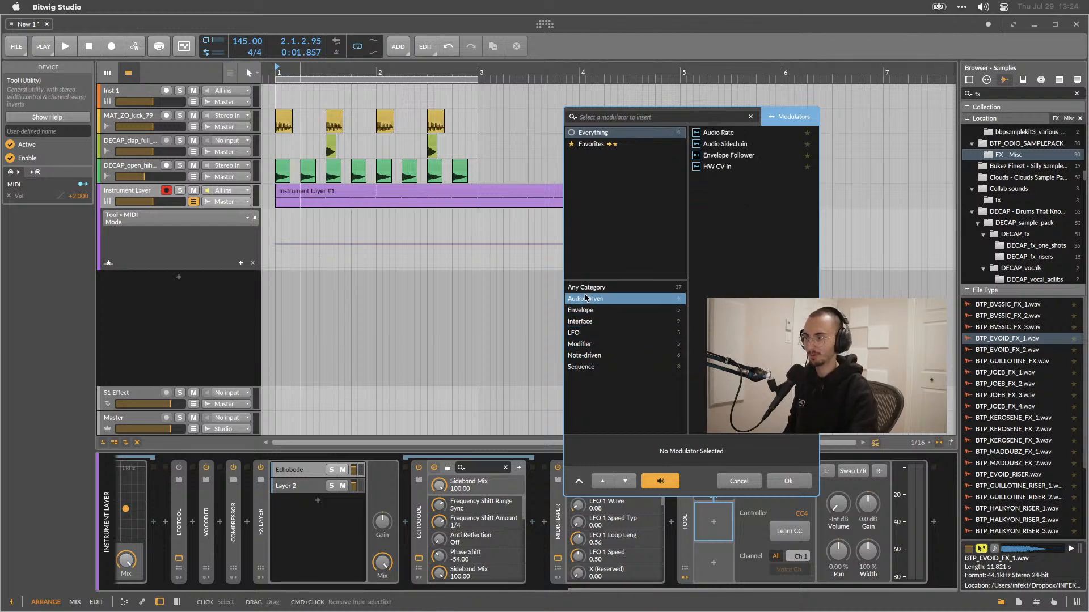
left_click(584, 289)
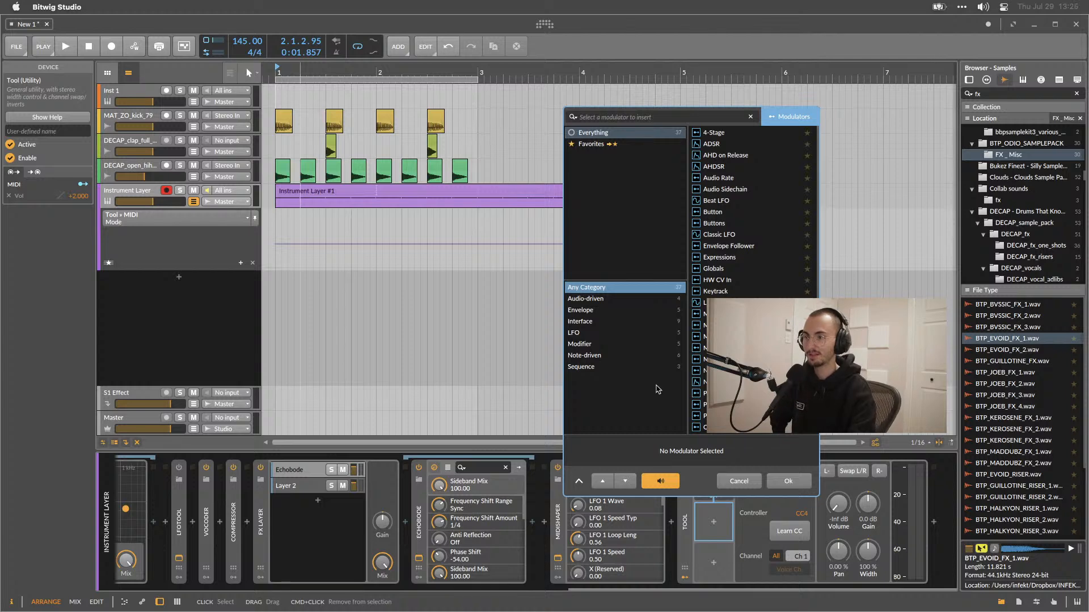
left_click(739, 481)
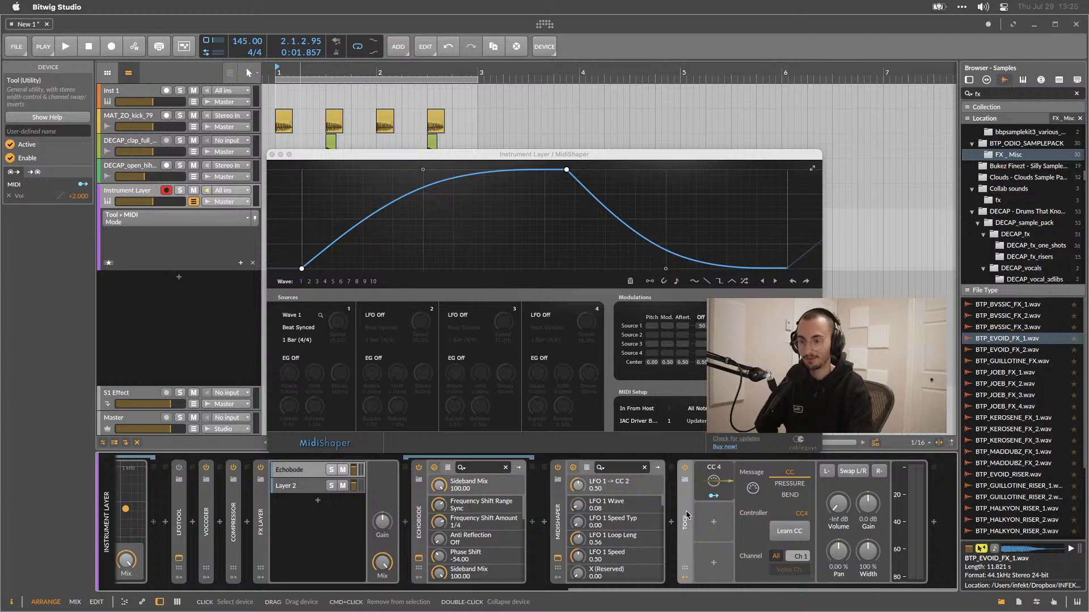
Delete the Tool device and the MidiShaper plug-in from the chain.
key("Delete")
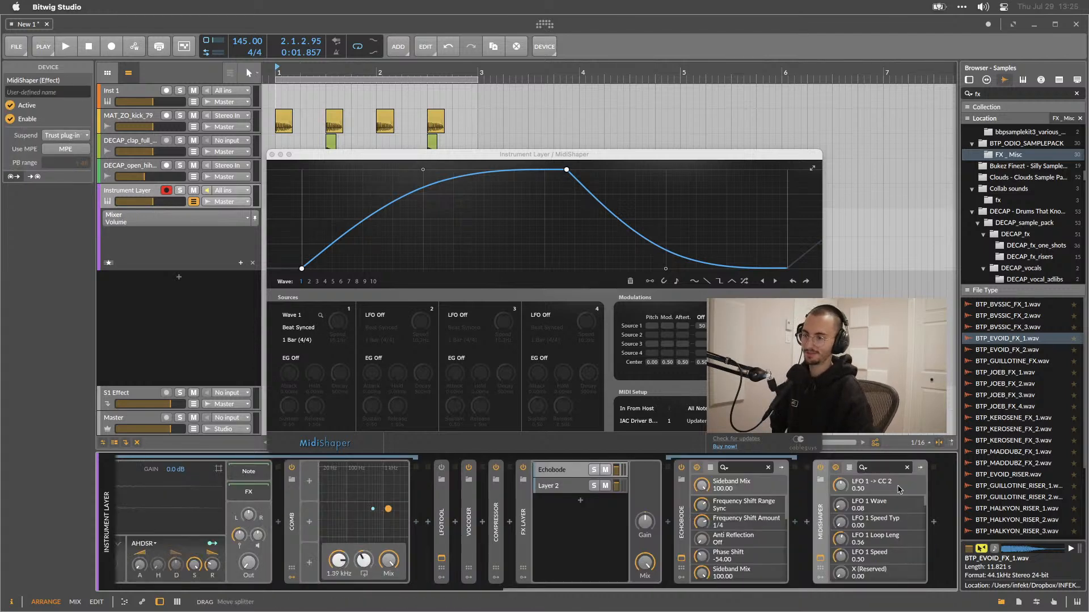
key("Delete")
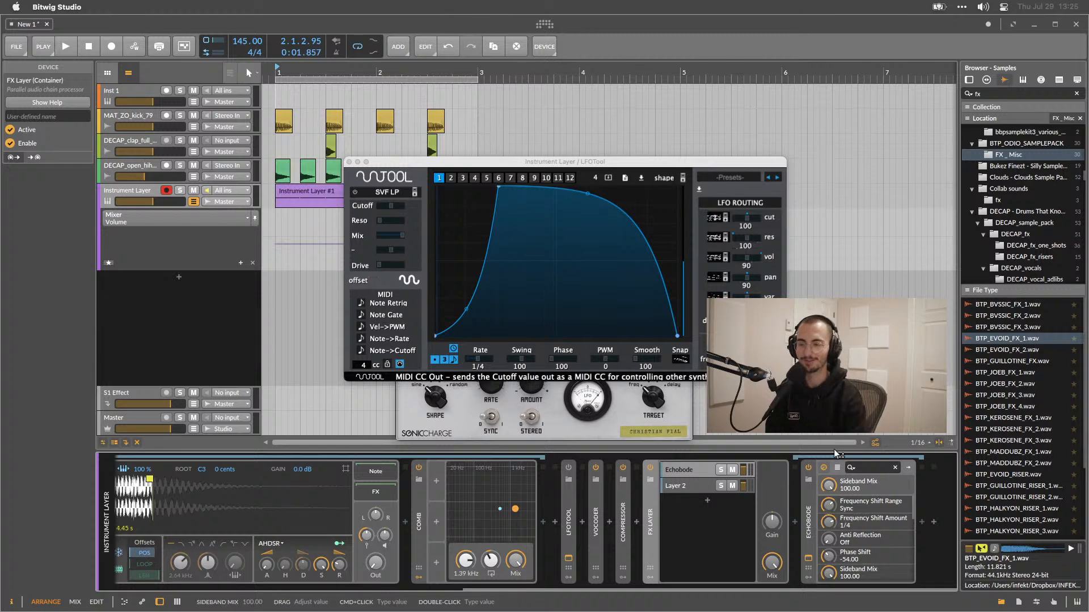
Group the BTP_EVOID_FX_1 sampler into a nested Instrument Layer.
left_click(93, 519)
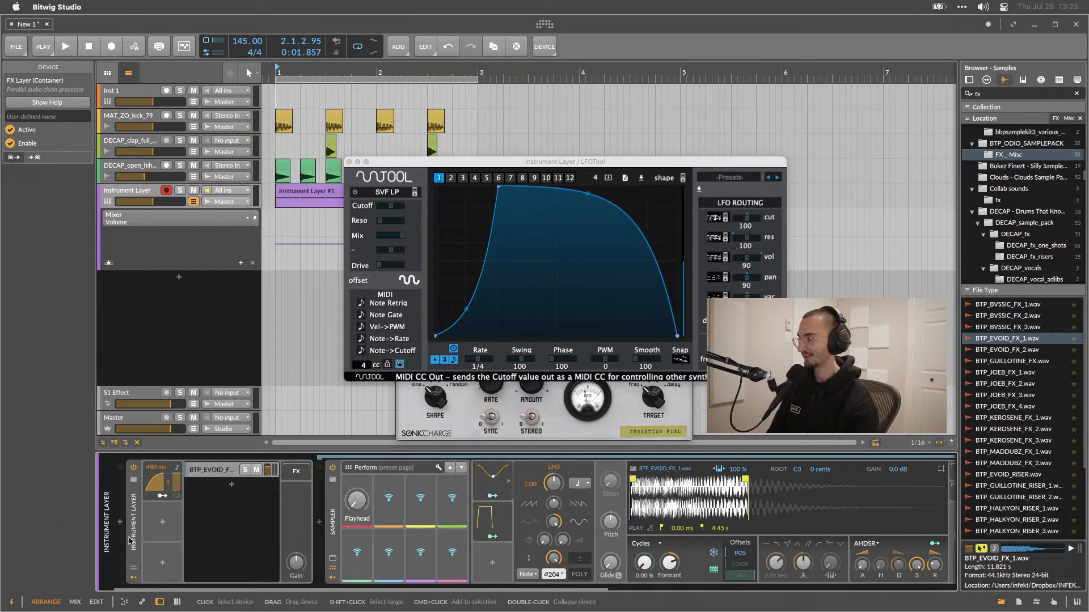
left_click(146, 532)
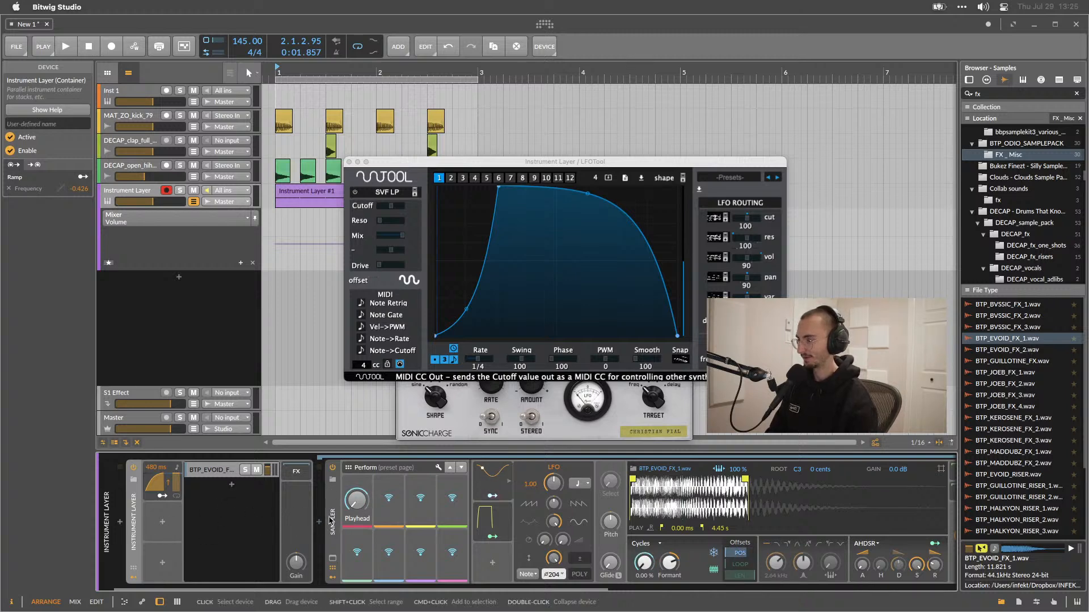
left_click(338, 536)
left_click(338, 537)
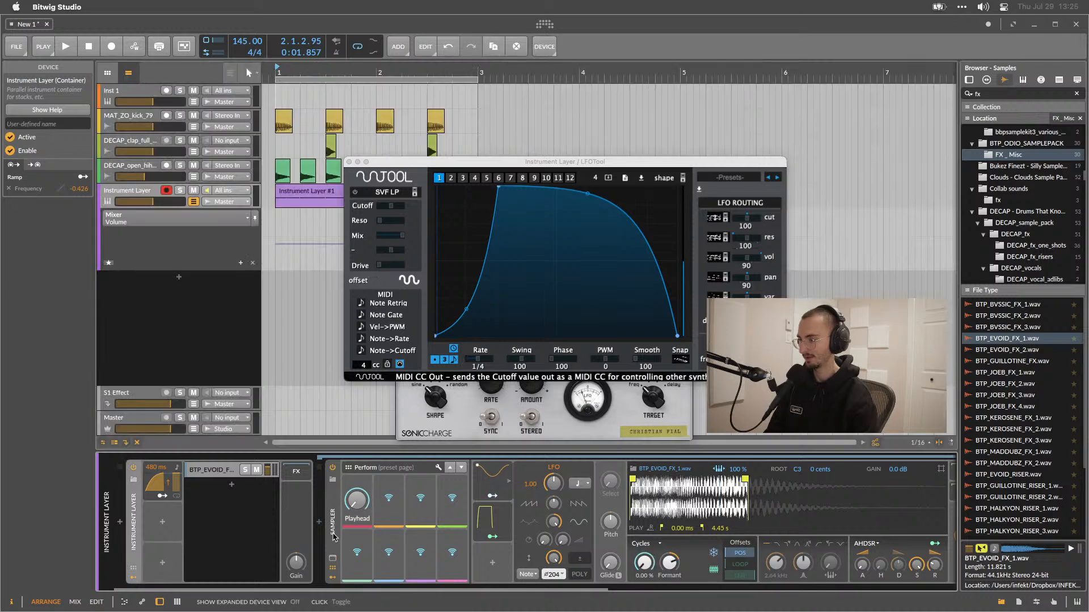
left_click(333, 497)
key("super+g")
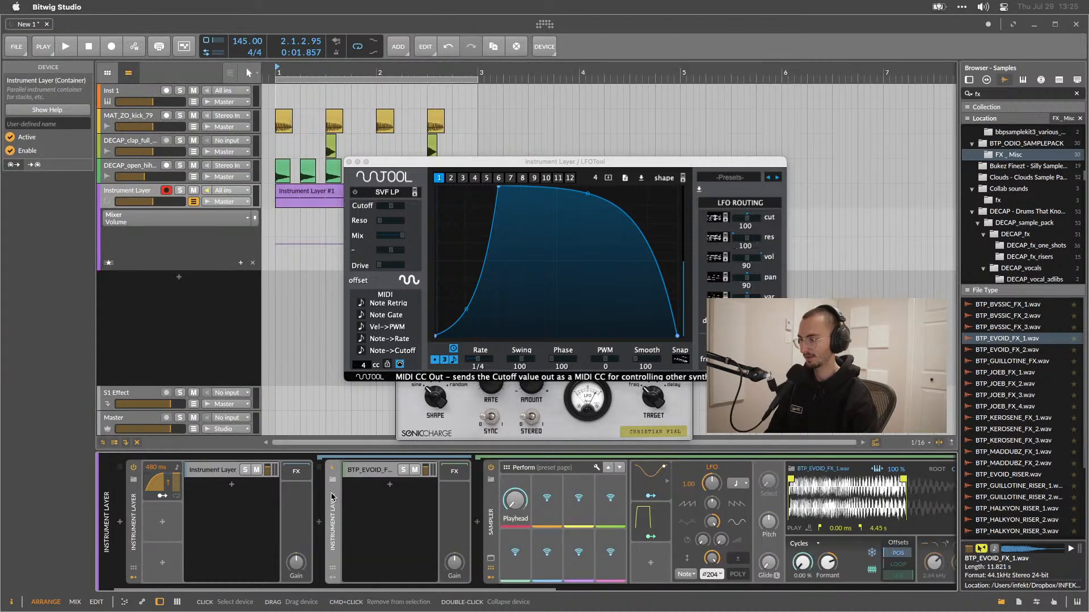
Add Vital as a new layer in the nested Instrument Layer.
double_click(386, 490)
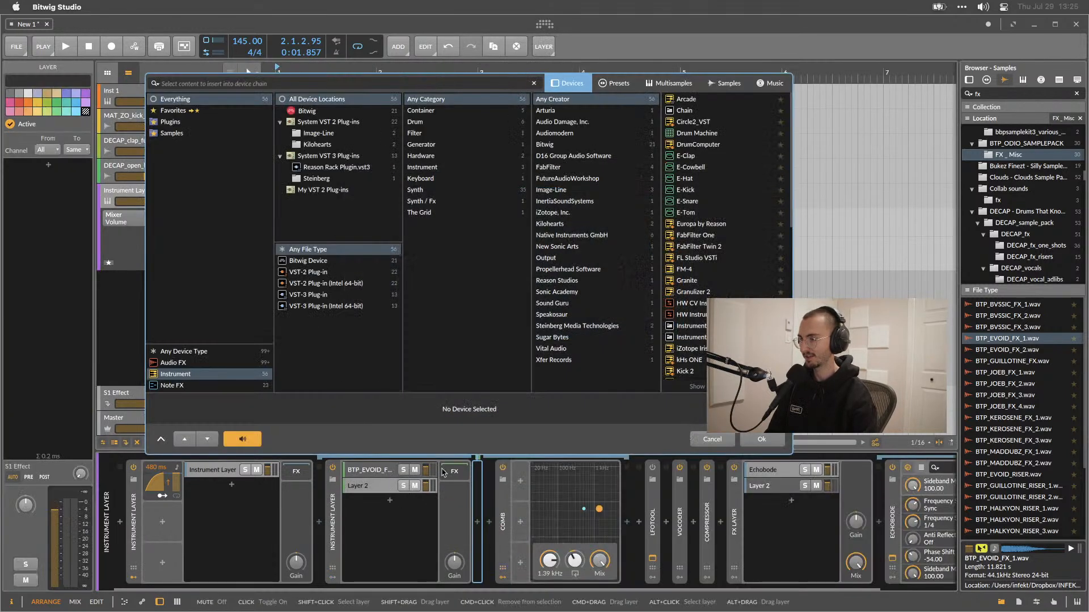
type("vital")
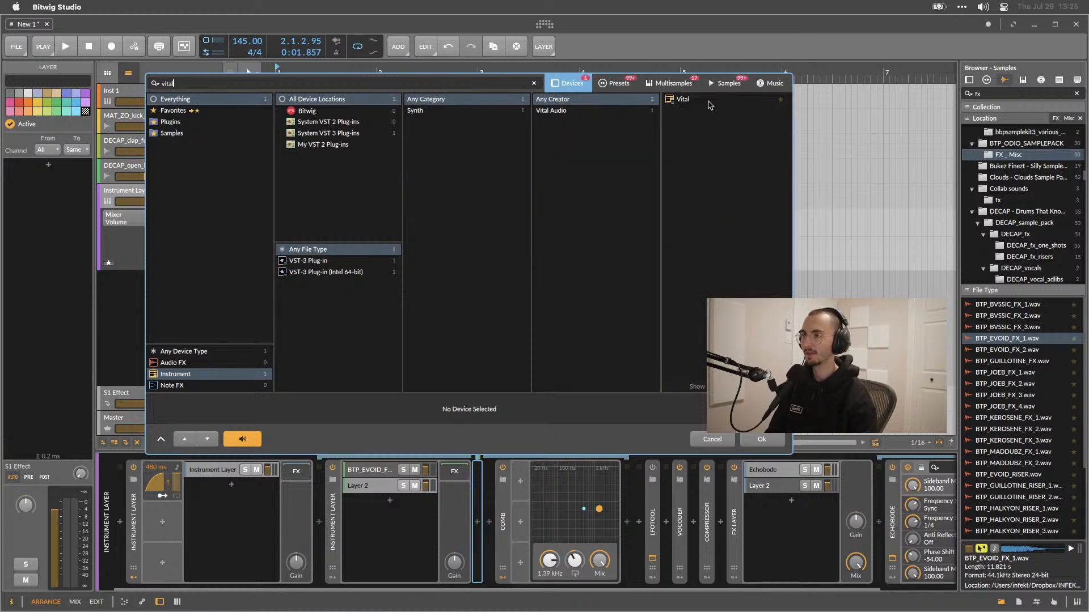
double_click(709, 106)
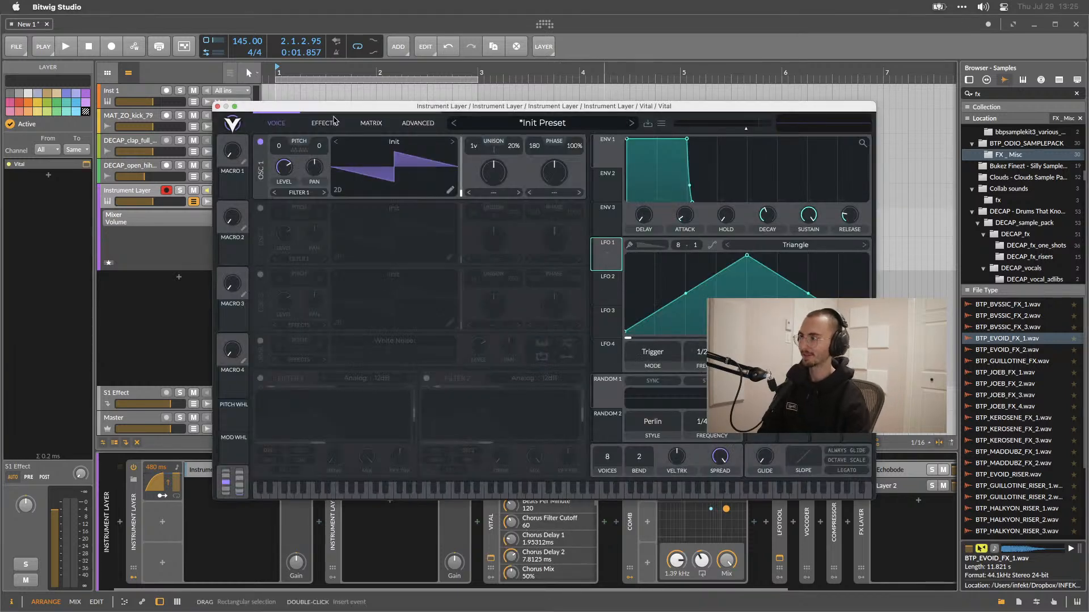
Open Vital's modulation matrix and set the first slot's source to Lfo 1.
left_click(371, 123)
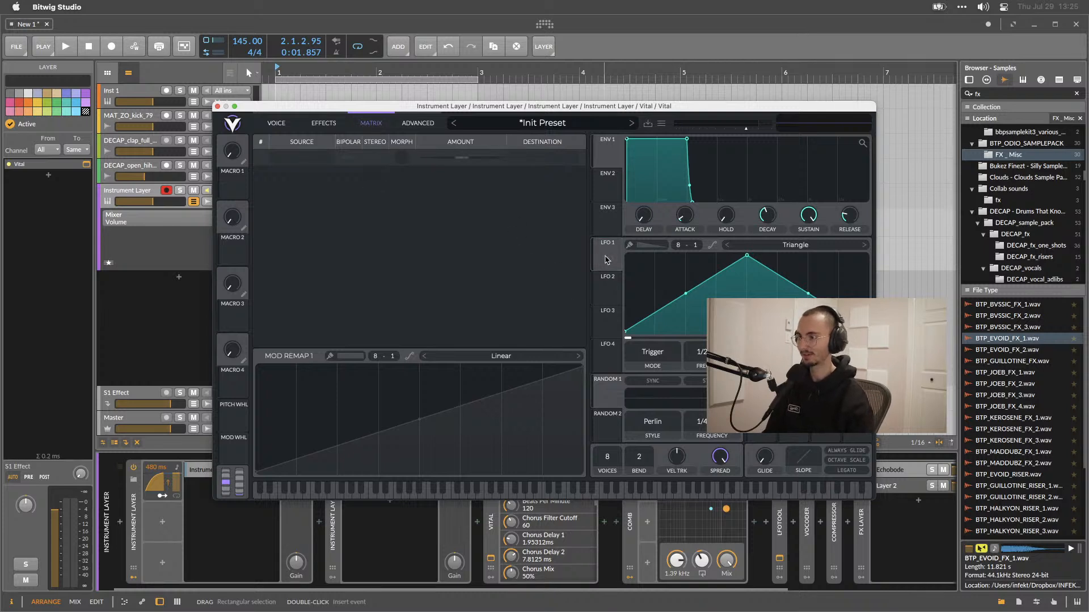
left_click(309, 164)
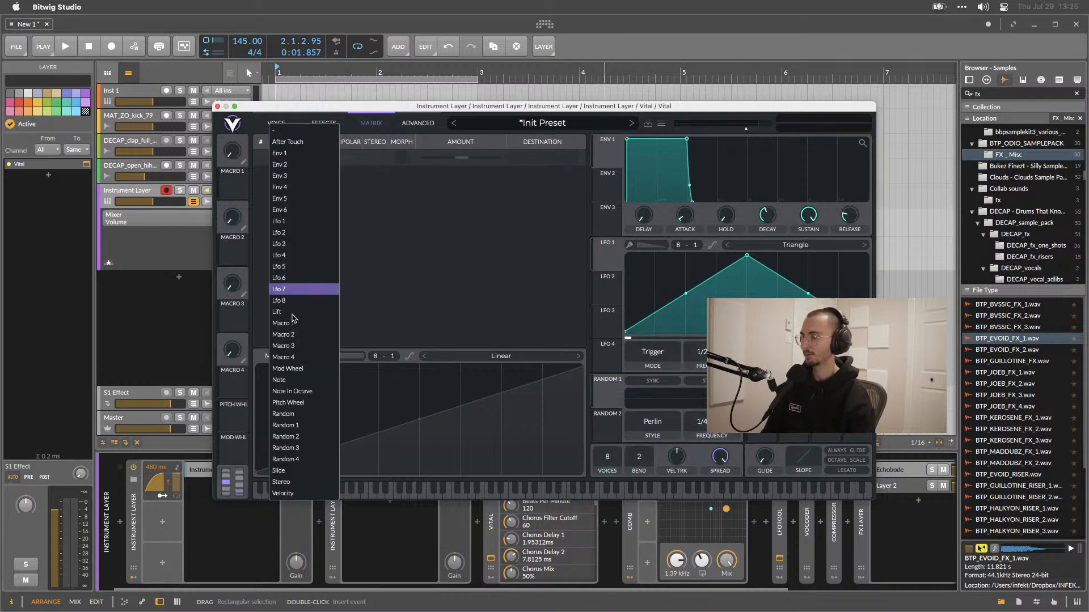
left_click(295, 221)
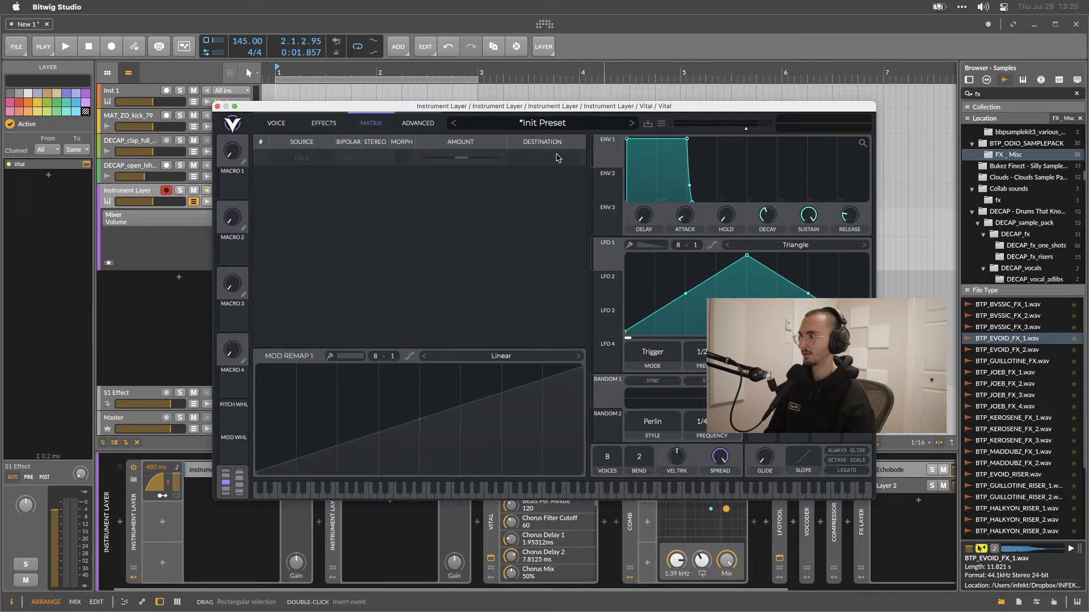
Choose a Global destination for the Lfo 1 matrix slot.
left_click(558, 158)
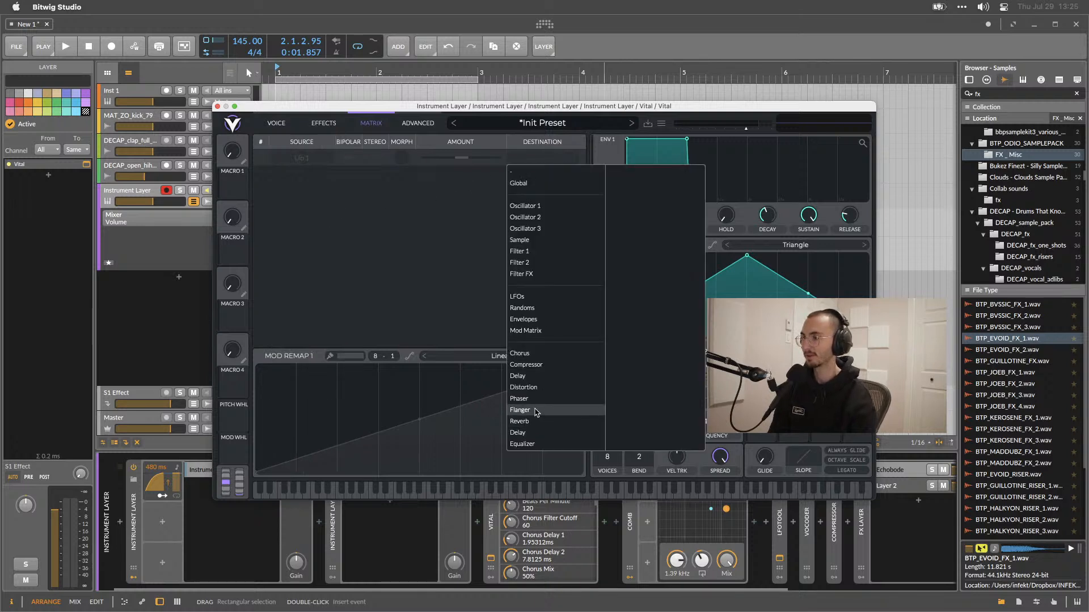
left_click(527, 188)
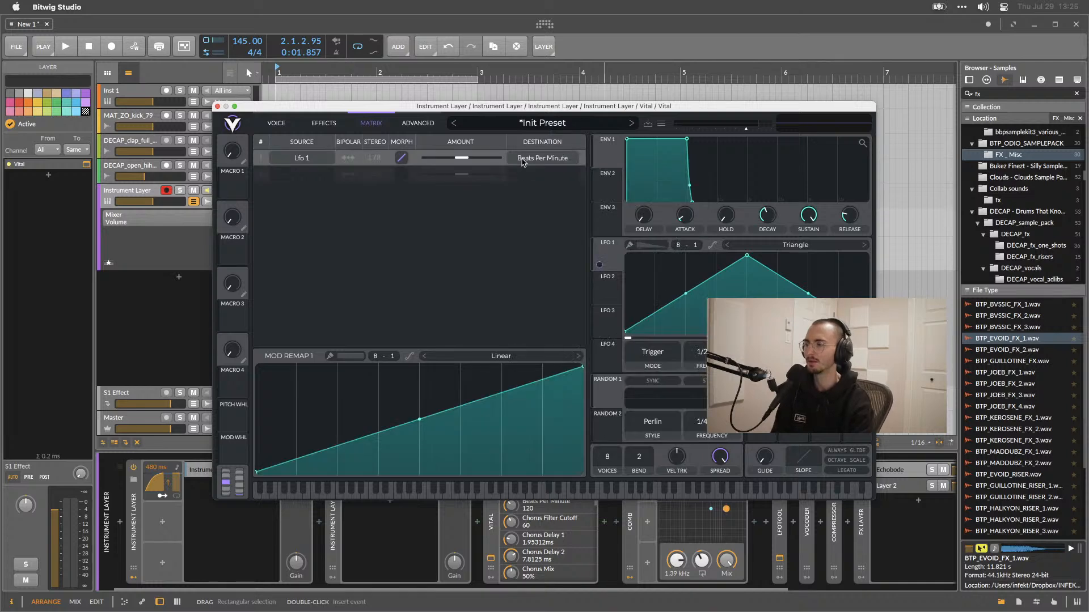
left_click(523, 161)
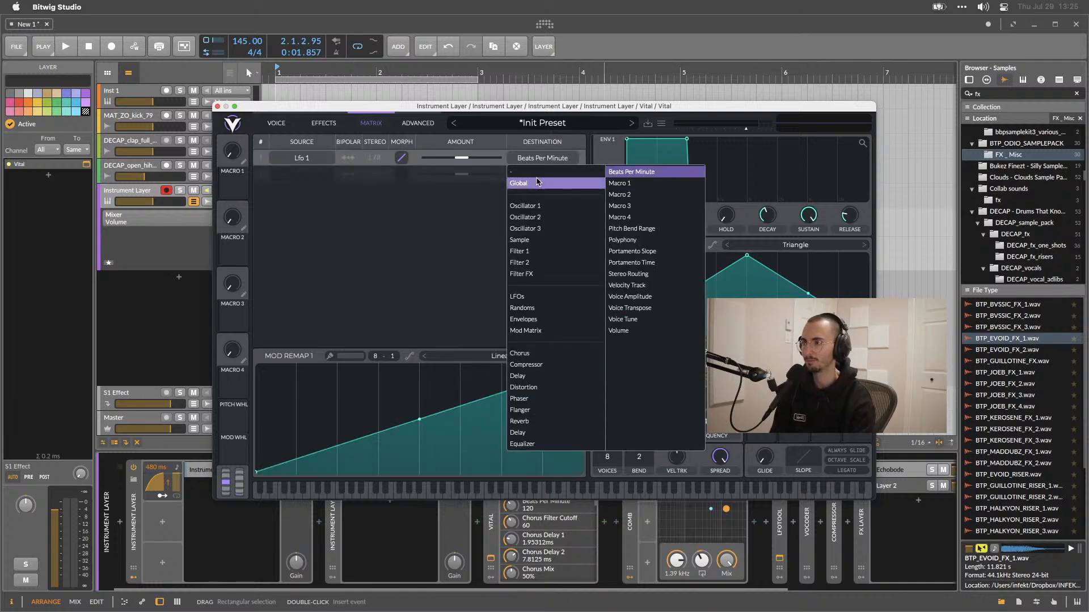
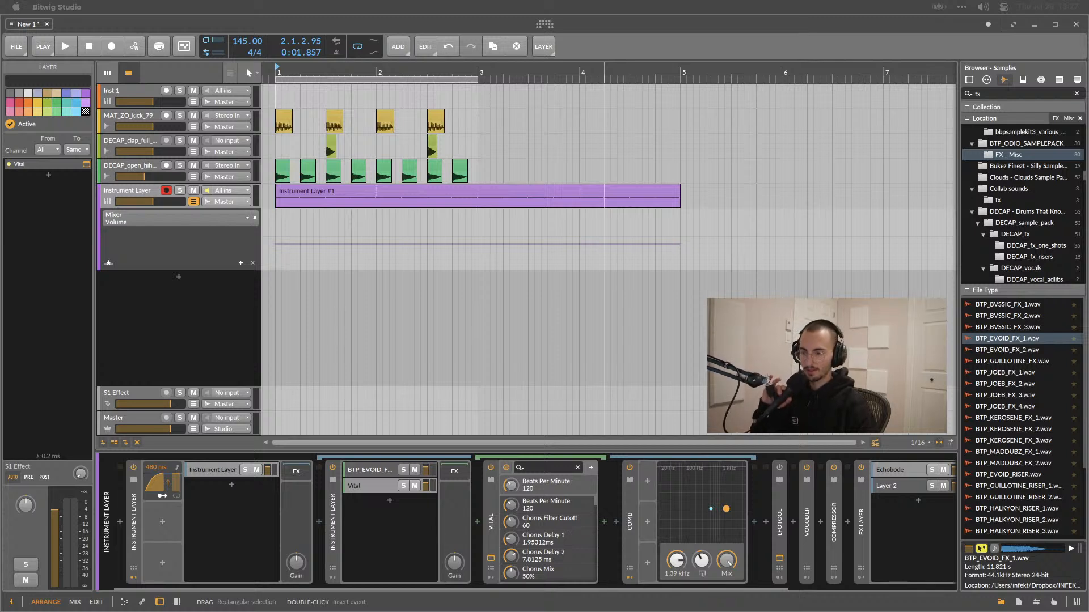
Add an Audio Rate modulator to the FX Layer device.
scroll(859, 563, "right", 5)
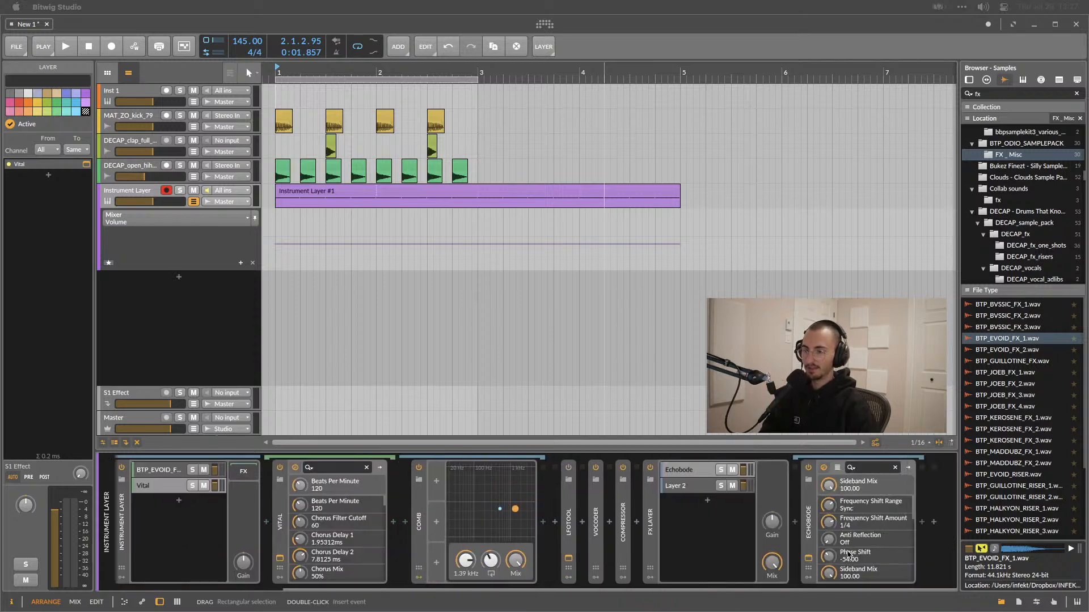
left_click(698, 557)
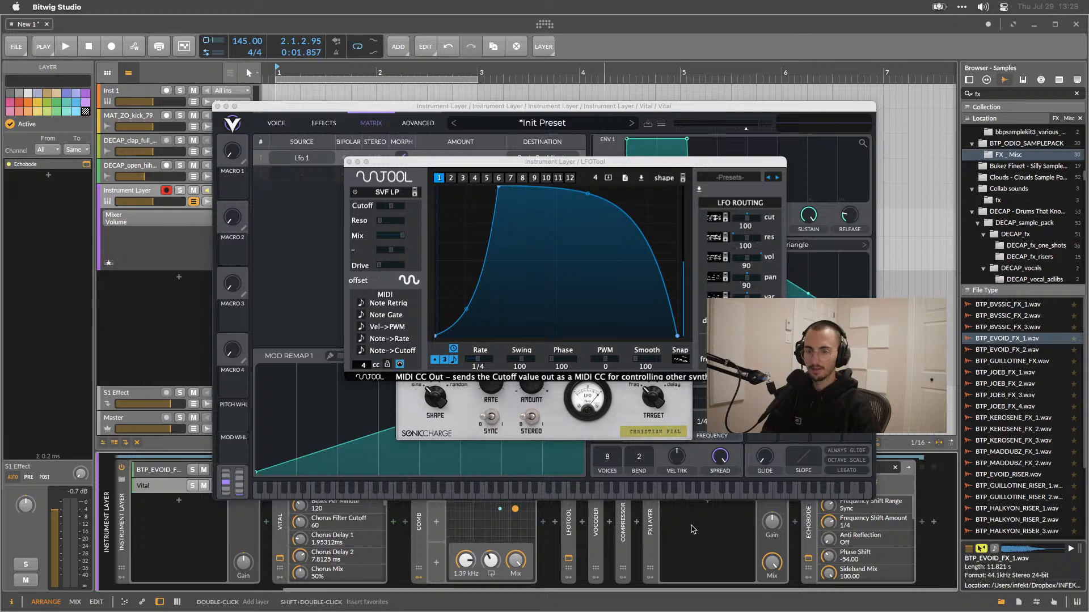
left_click(650, 582)
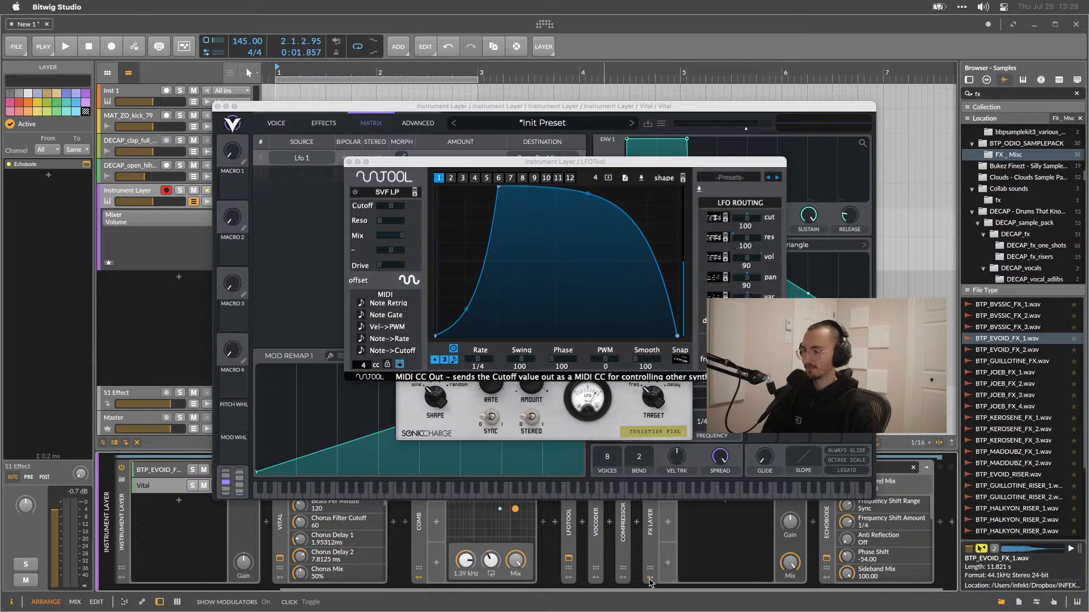
left_click(668, 523)
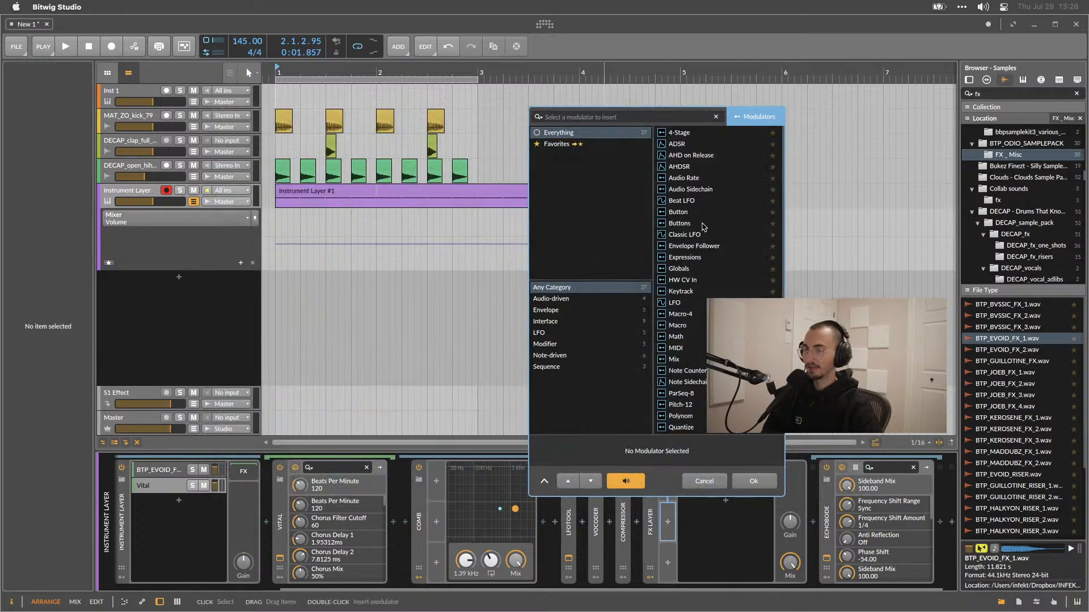
double_click(695, 181)
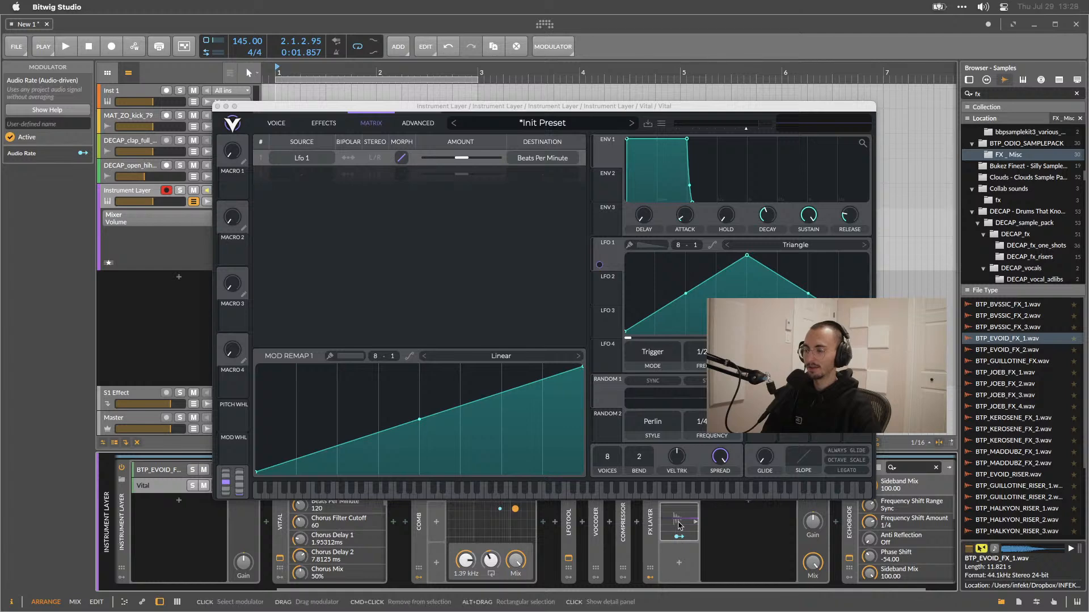
Close the Vital window and set the Audio Rate modulator's input to the Instrument Layer's LFOTool Out.
left_click(217, 106)
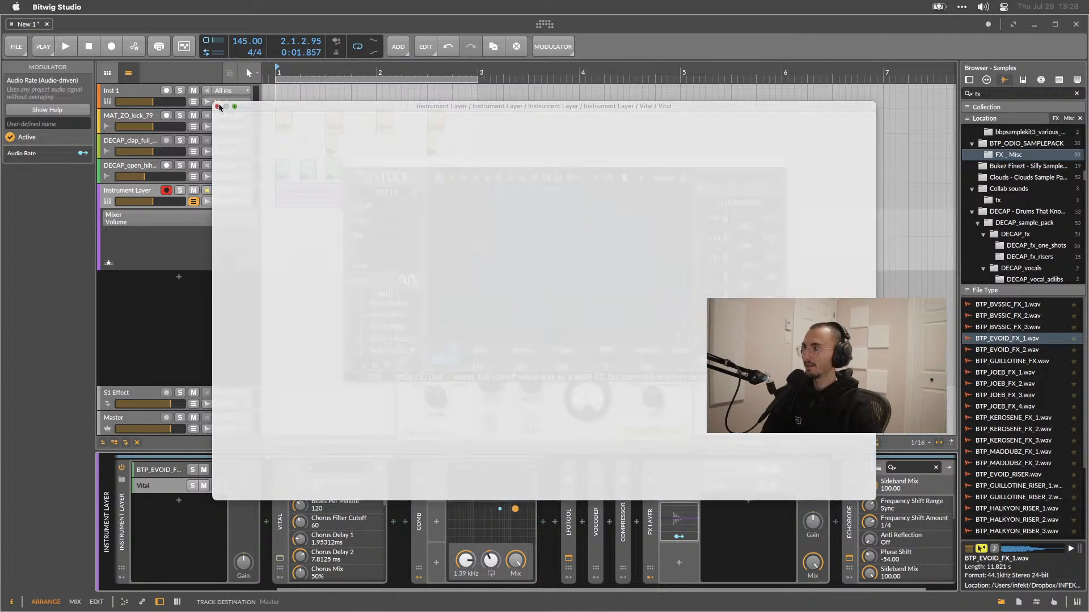
scroll(700, 553, "right", 1)
left_click(649, 518)
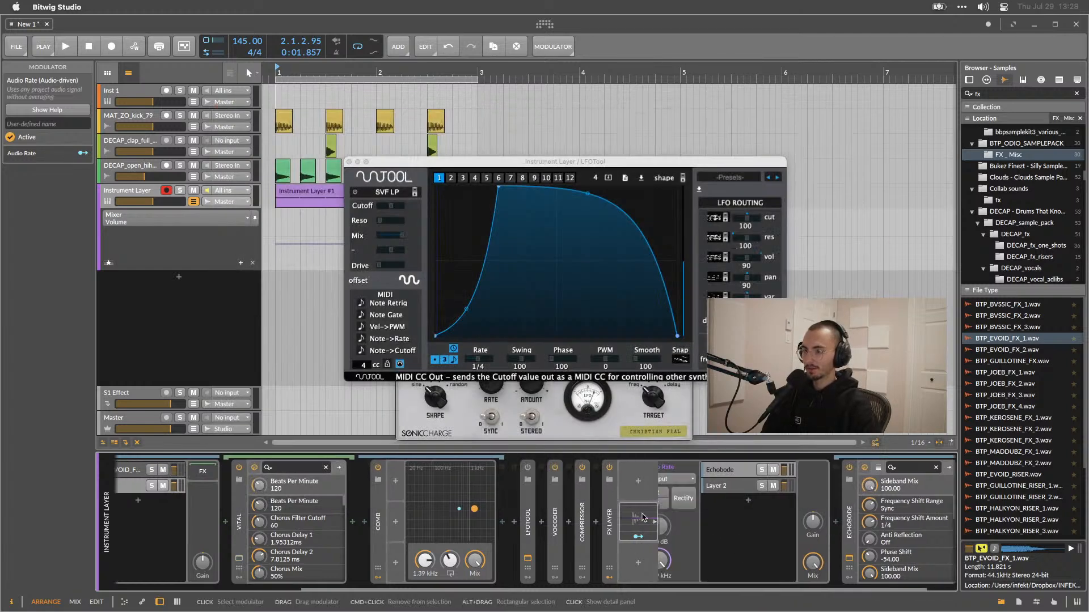
scroll(653, 518, "right", 2)
left_click(624, 481)
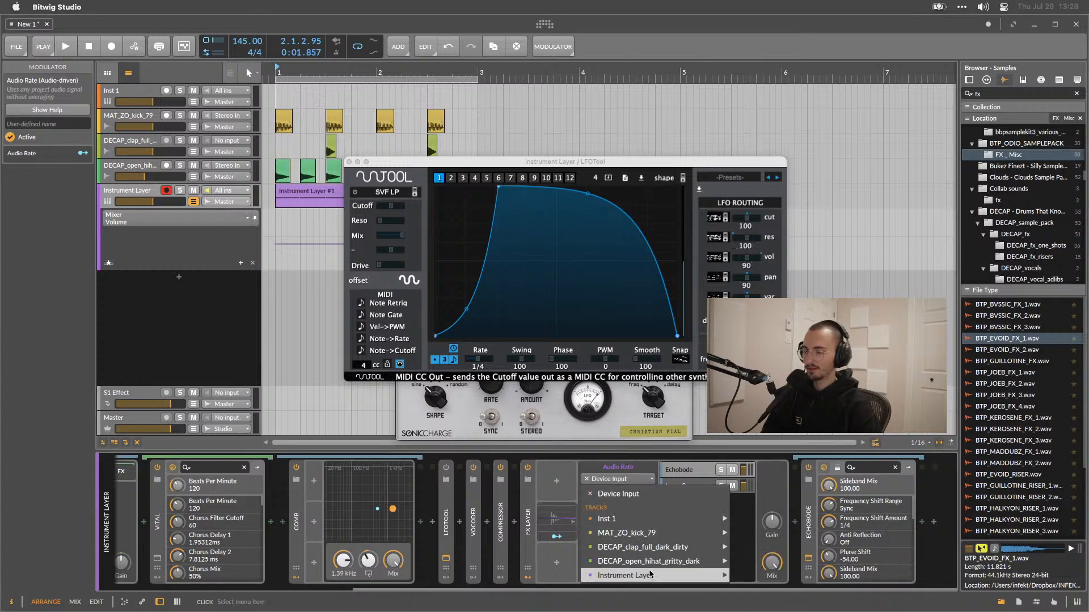
mouse_move(651, 576)
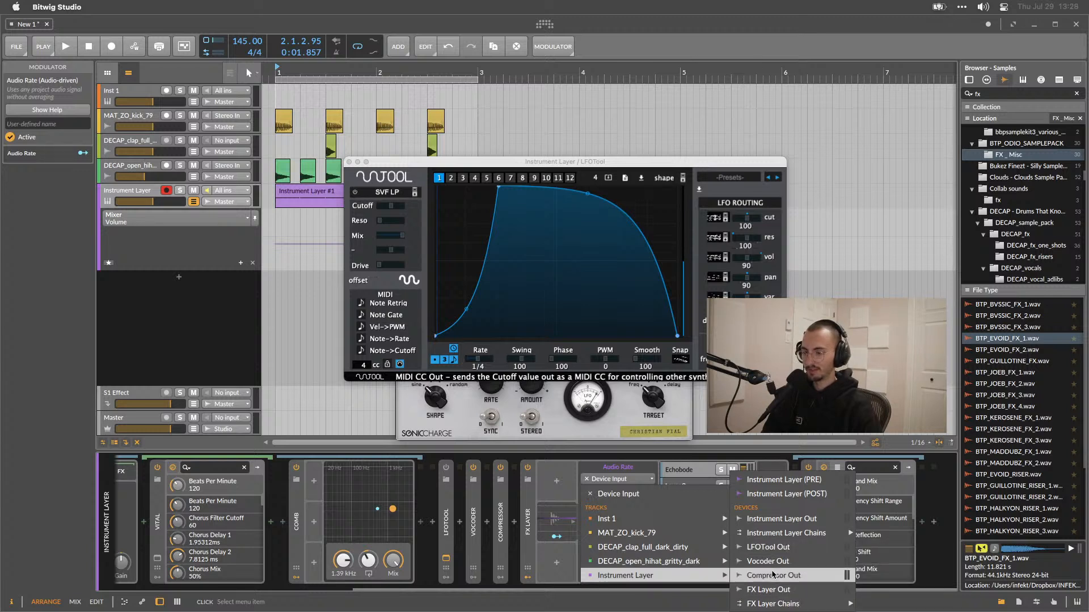
left_click(775, 548)
Play back the sequence to audition the Audio Rate modulation.
key("space")
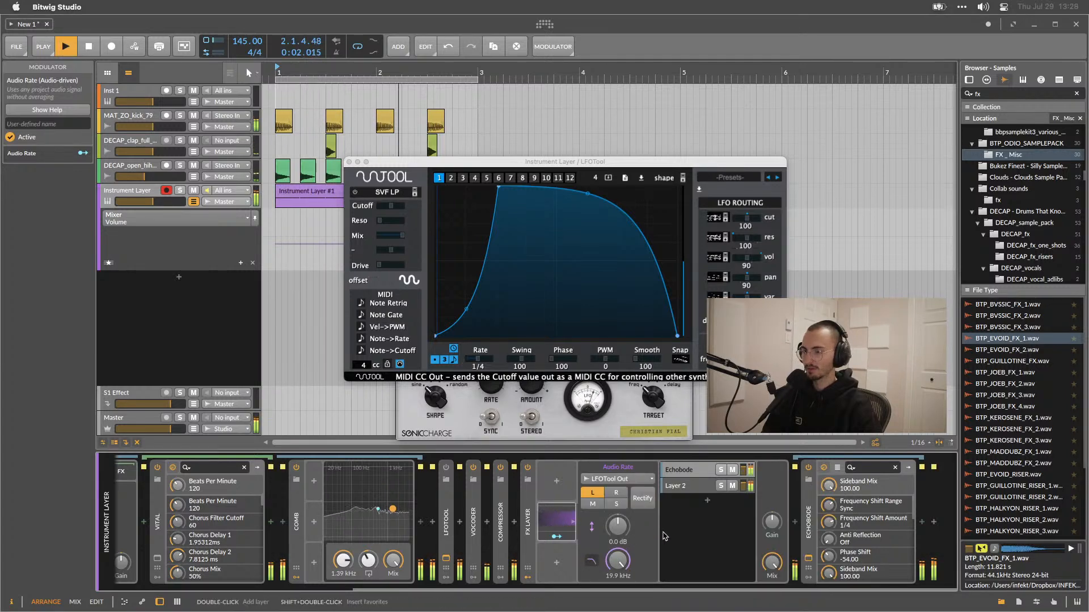
key("space")
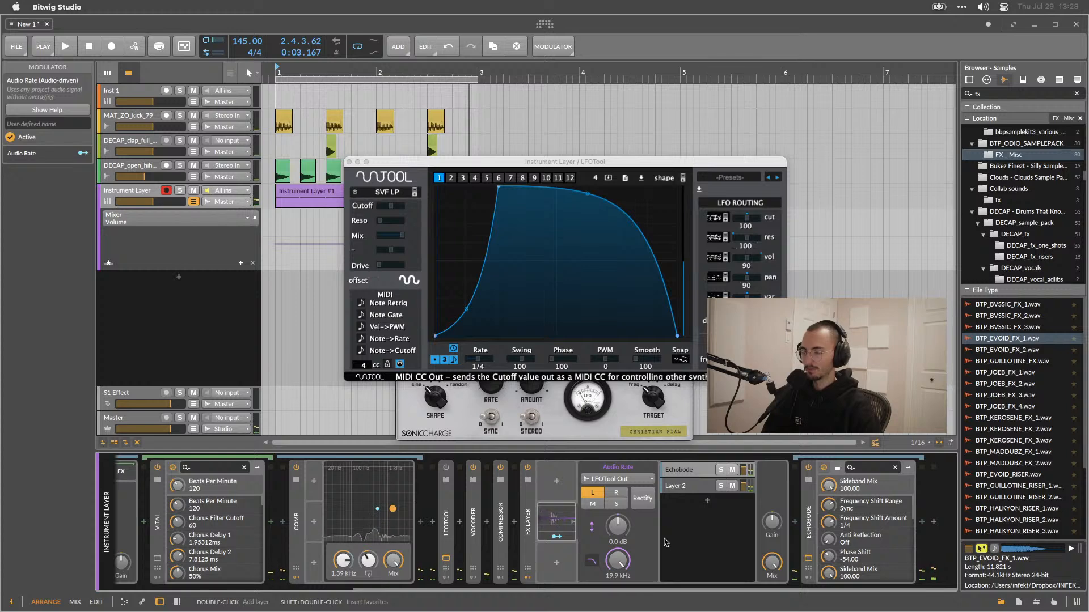
key("space")
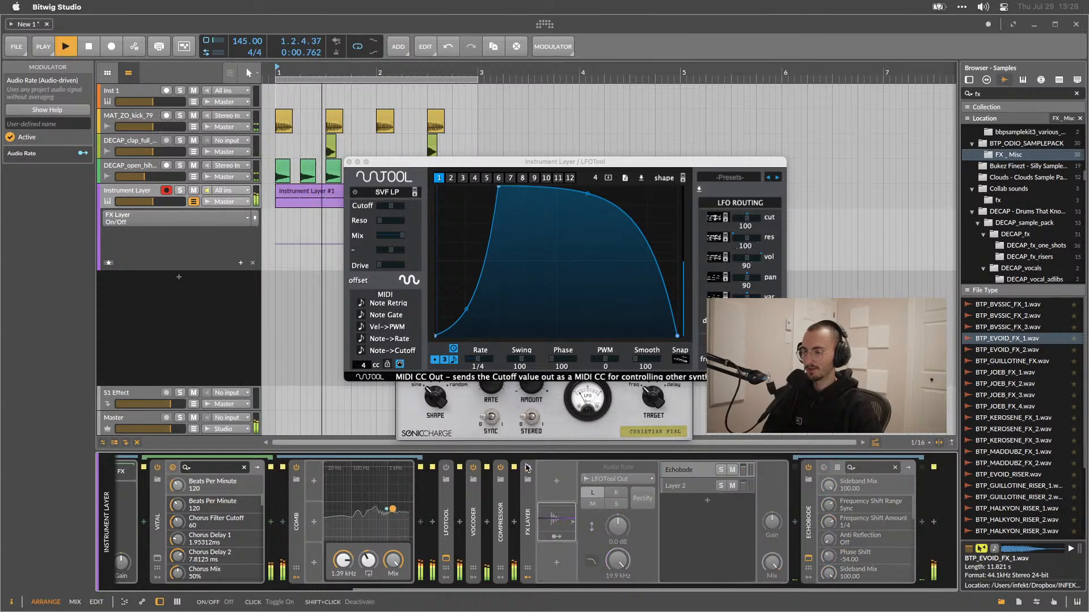
key("space")
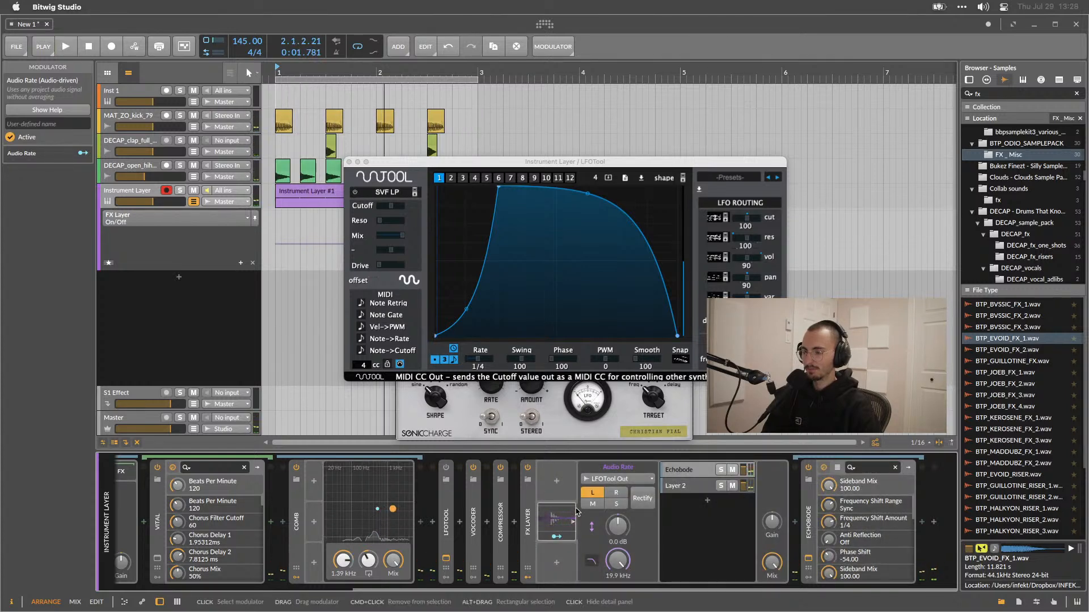
left_click(564, 513)
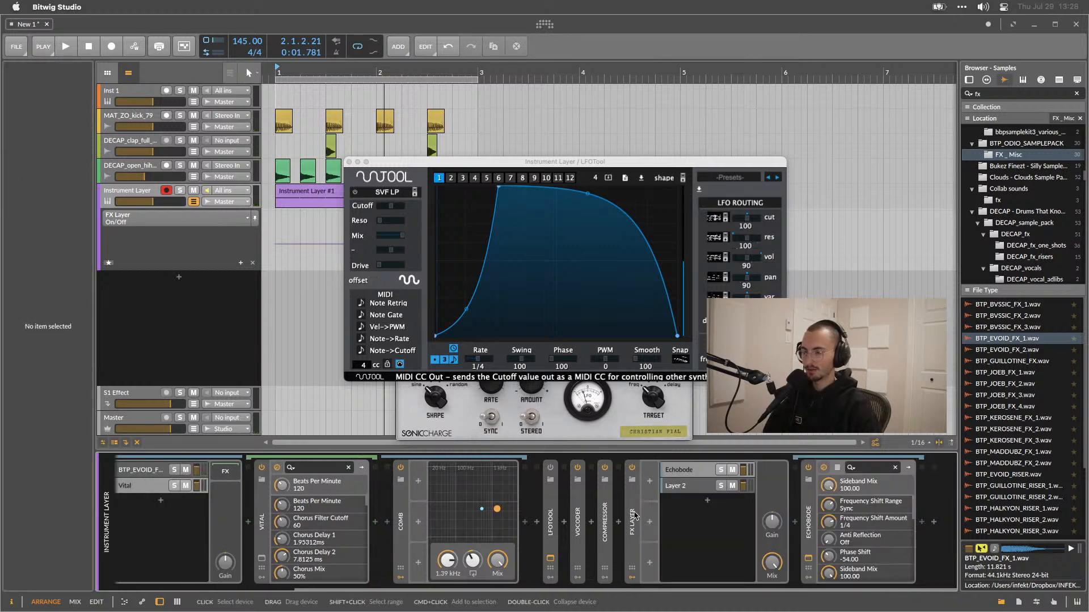
Inspect the FX Layer and LFOTool devices while playing back the sequence.
double_click(635, 516)
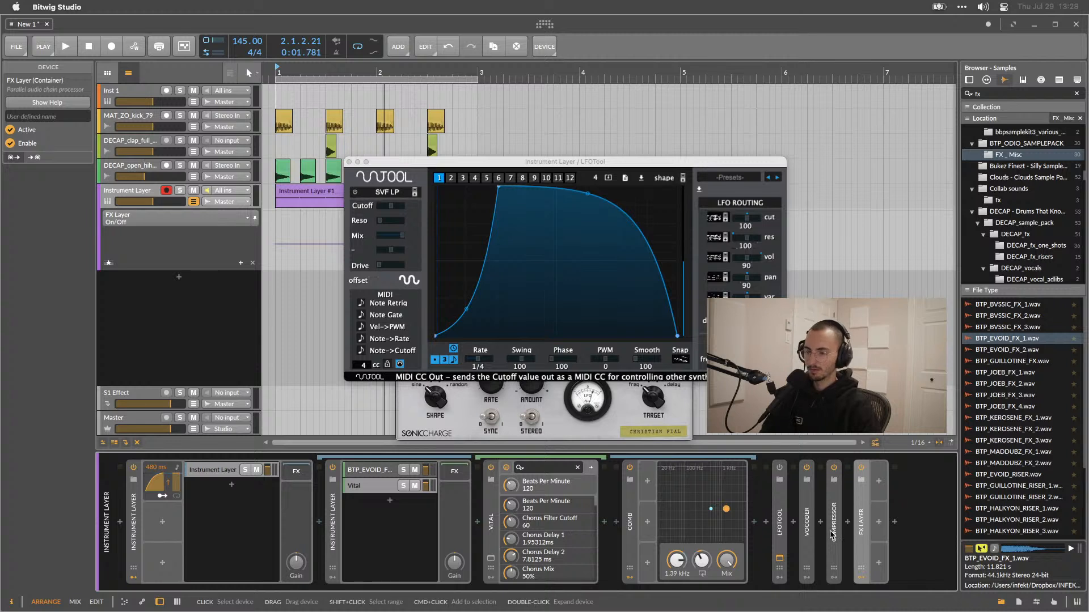
key("space")
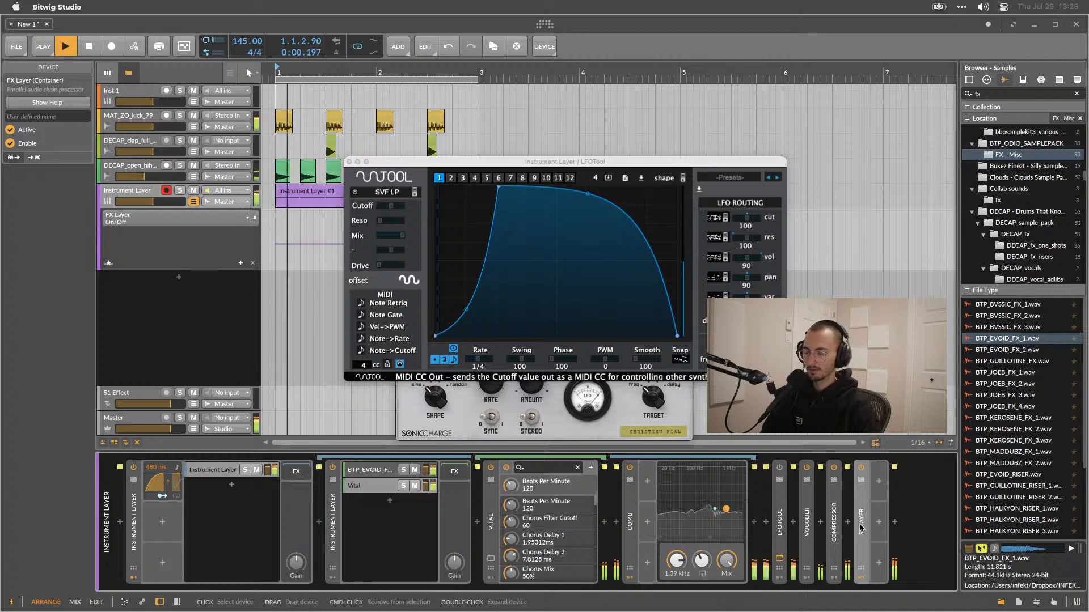
double_click(779, 527)
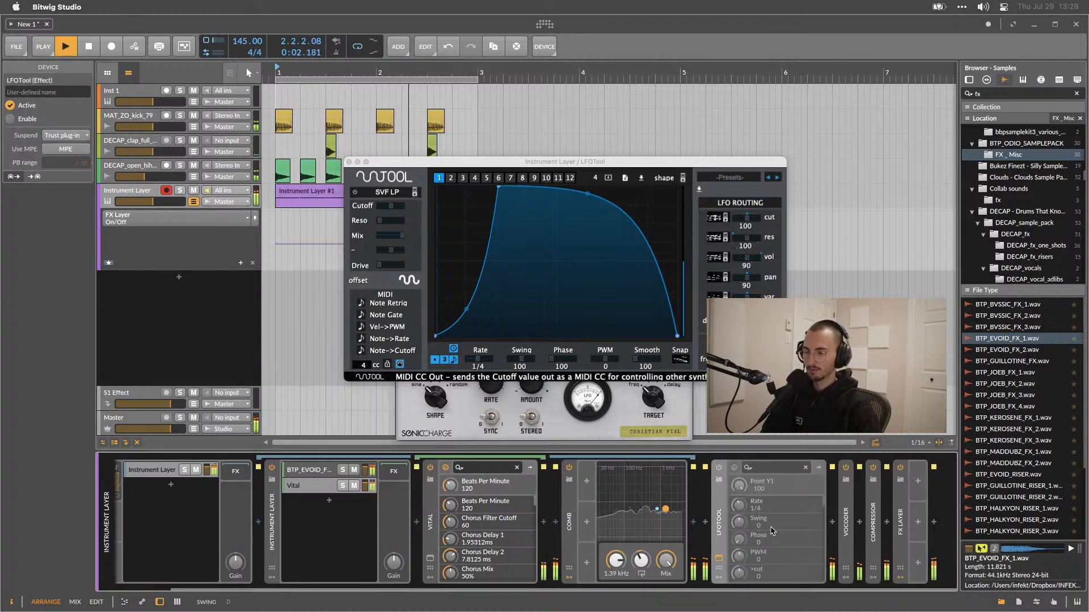
key("space")
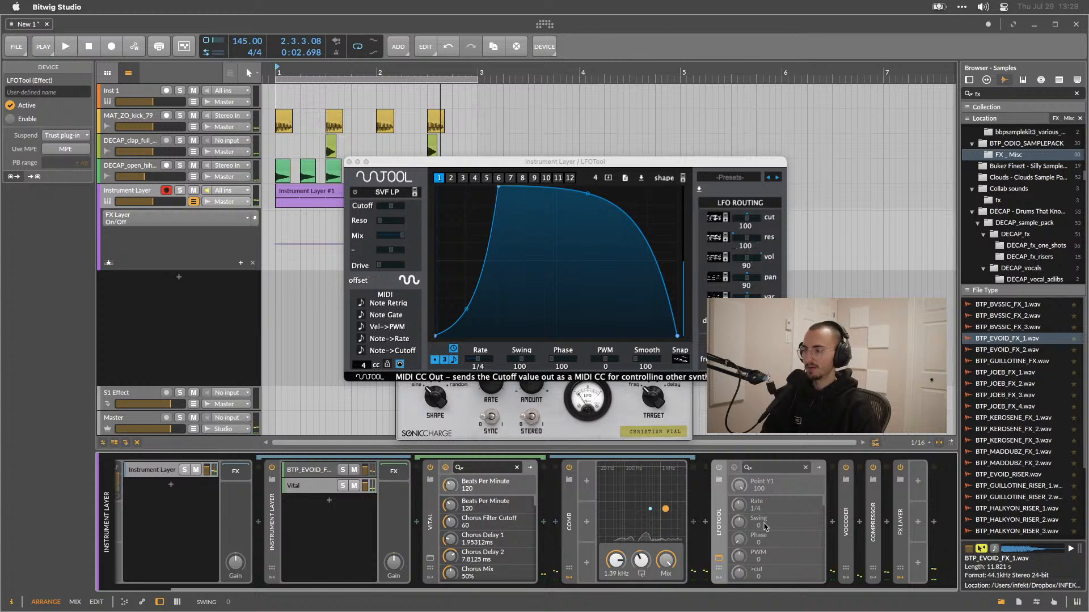
double_click(719, 531)
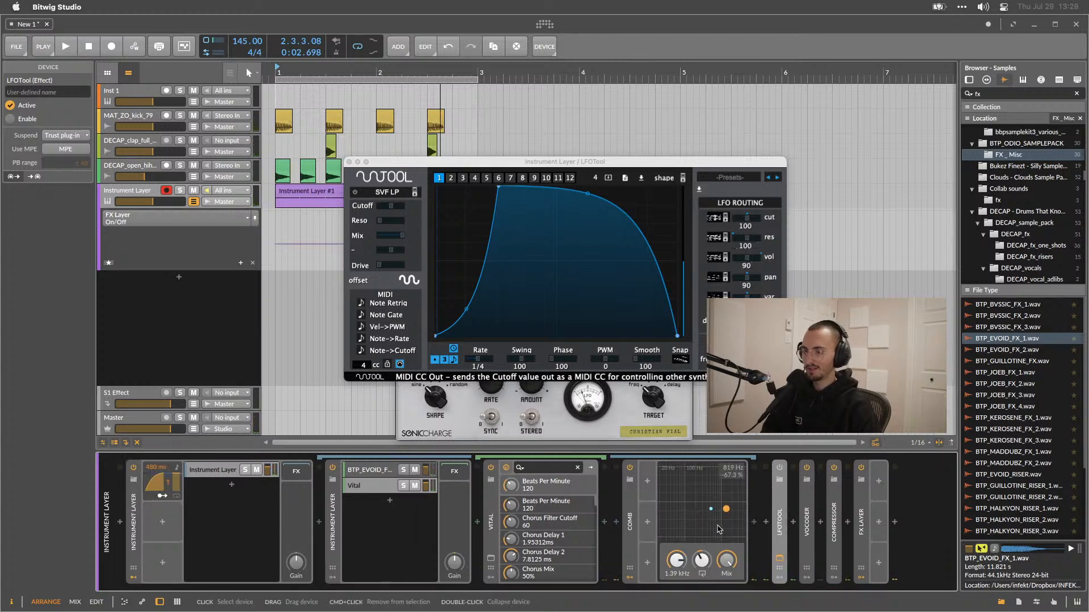
double_click(858, 523)
key("space")
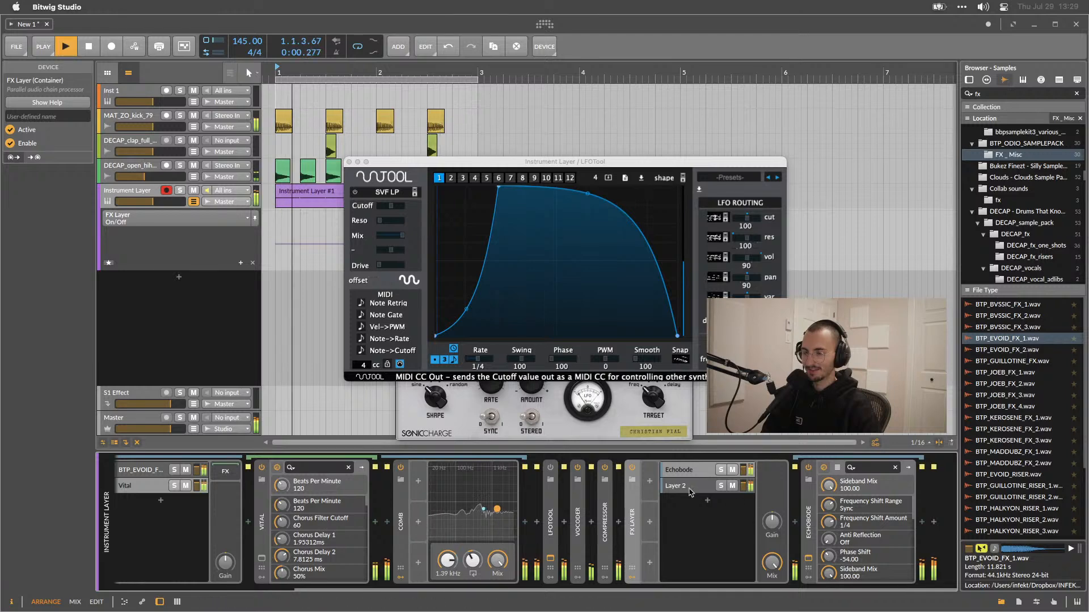
Toggle the FX Layer off and back on to compare the sound.
left_click(696, 483)
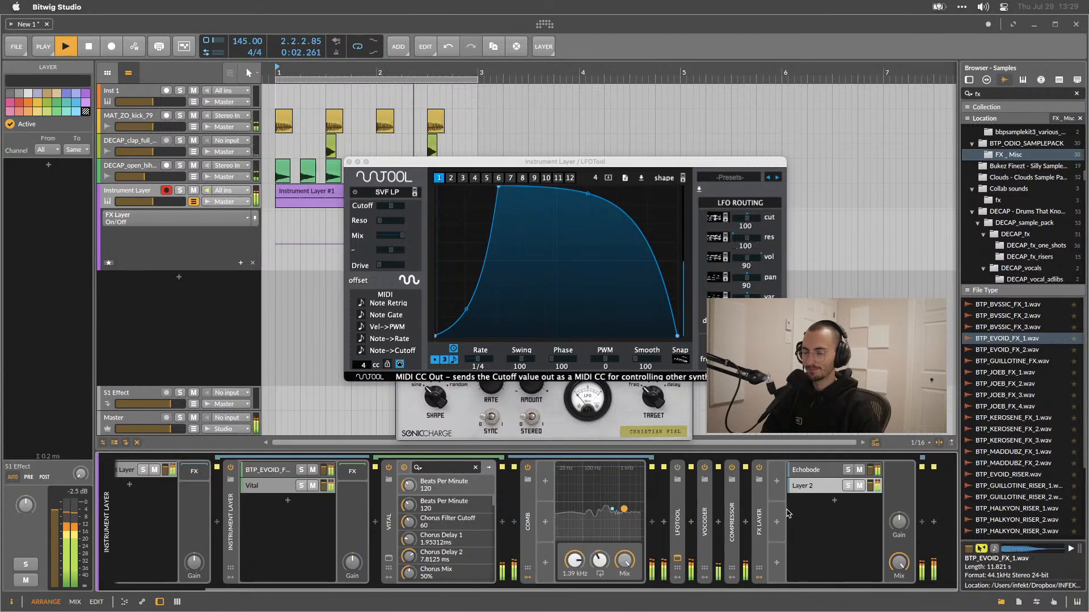
left_click(759, 467)
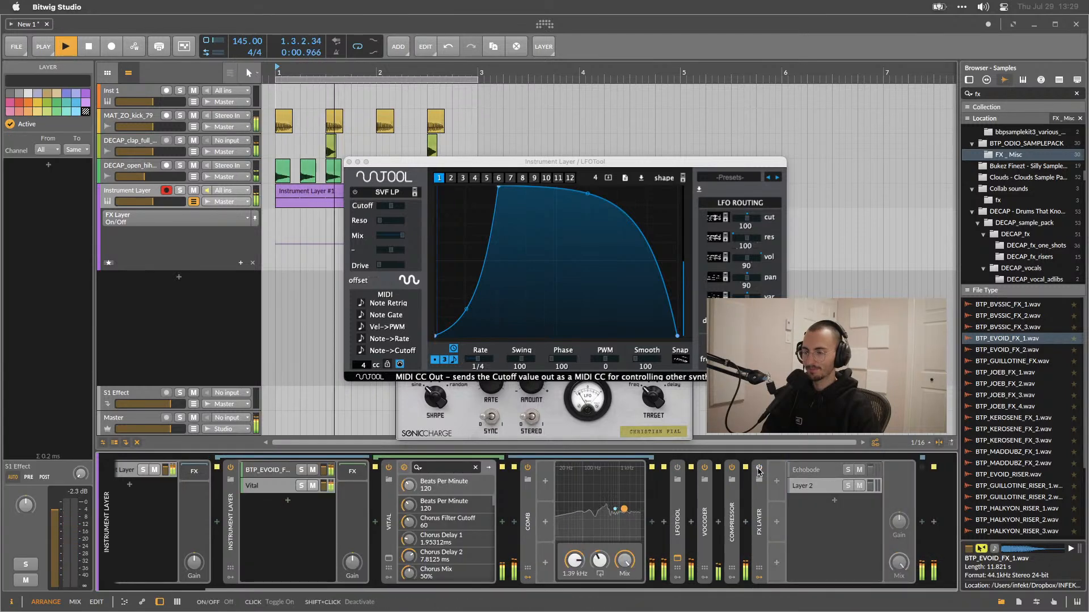
left_click(759, 468)
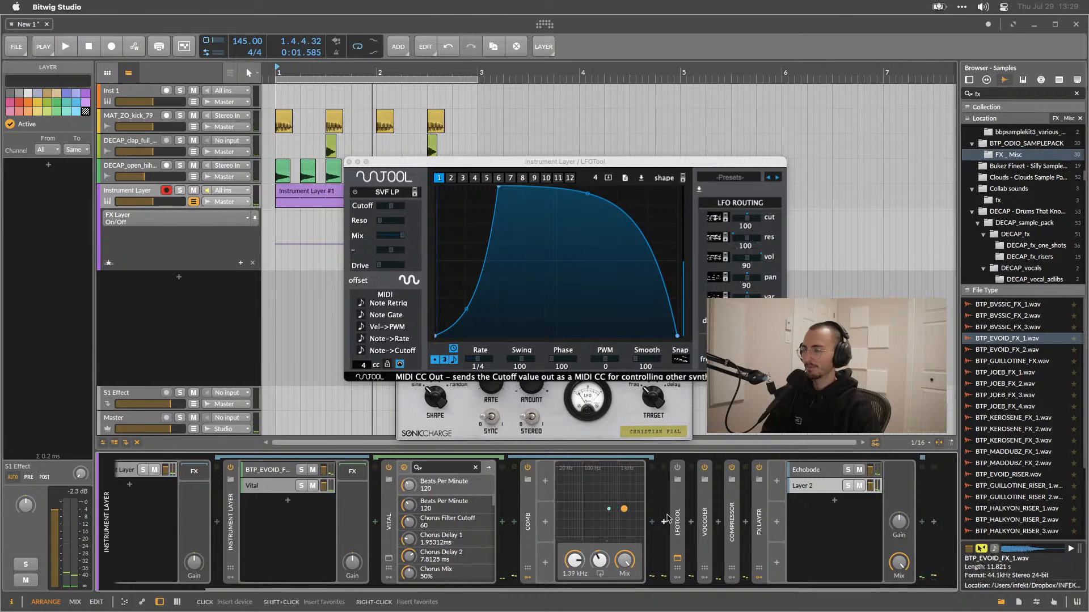
Open Vital's window and change the Lfo 1 slot's destination to Mod Matrix Modulation 1 Amount.
scroll(666, 518, "left", 4)
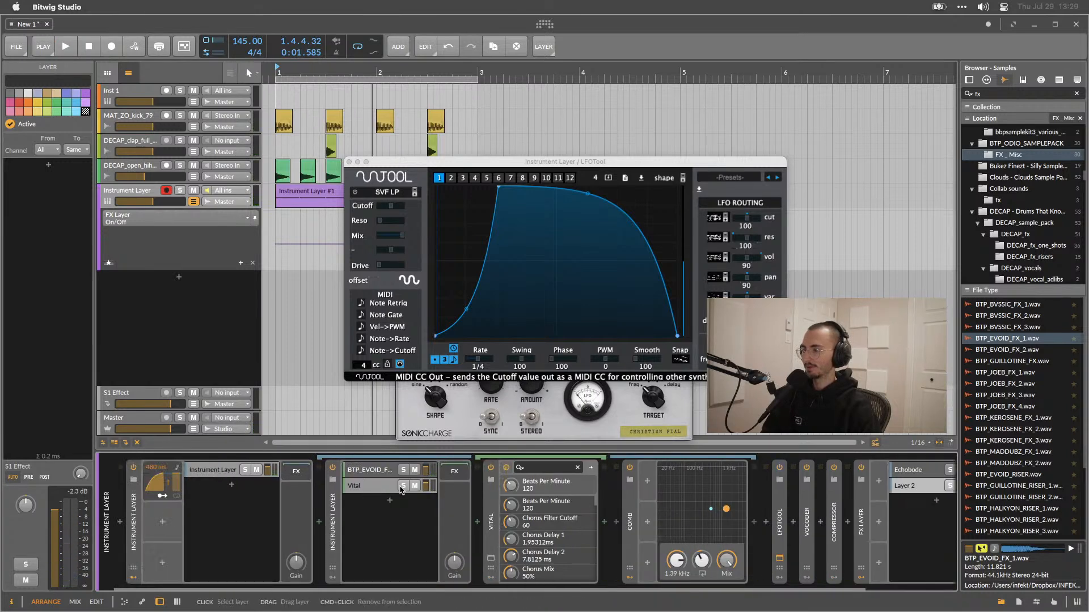
left_click(383, 489)
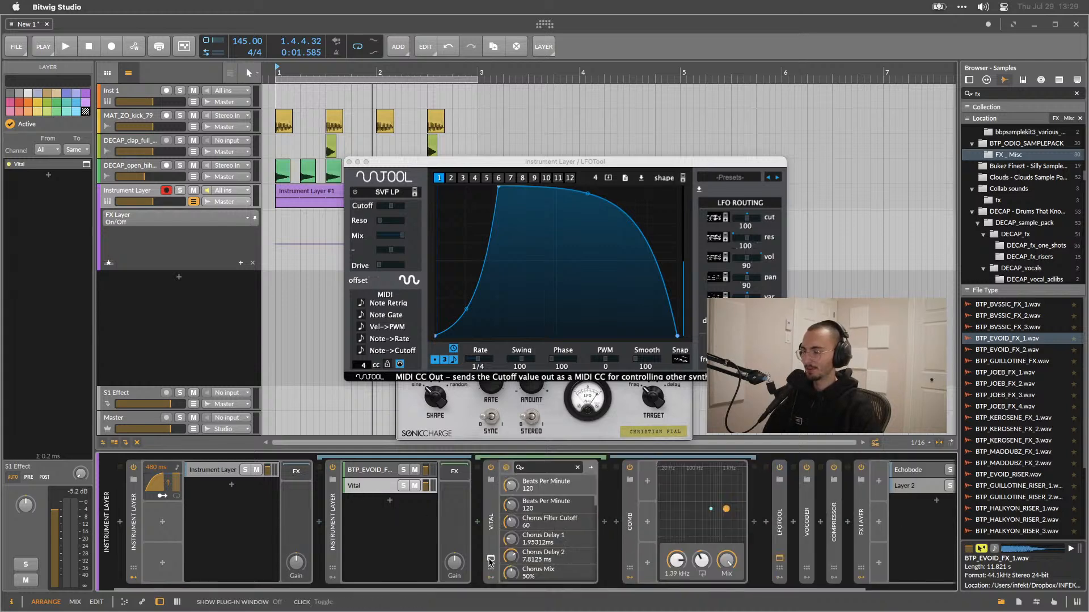
left_click(490, 560)
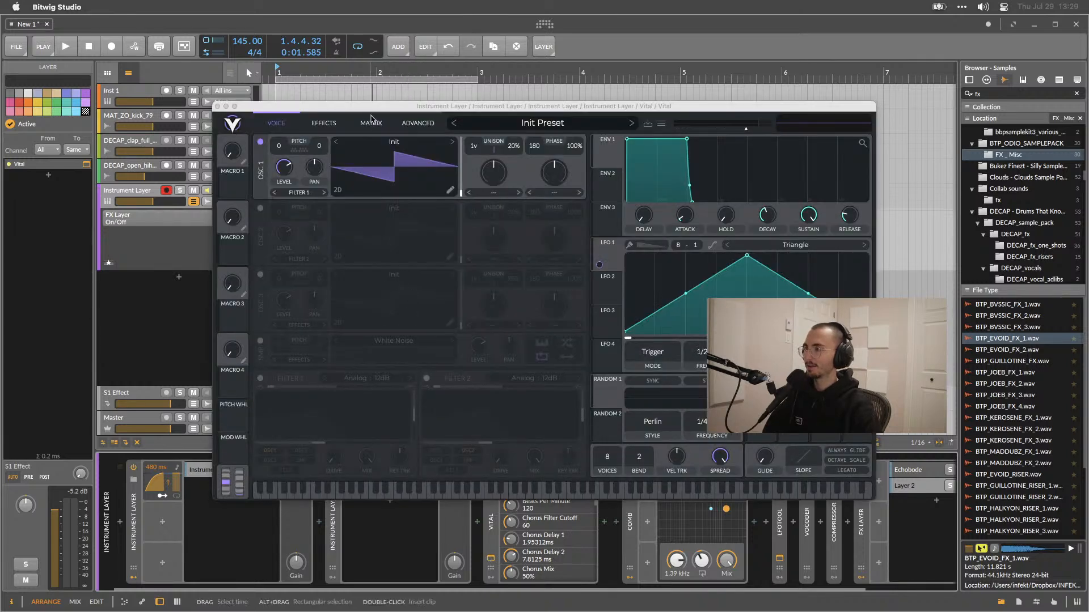
left_click(371, 123)
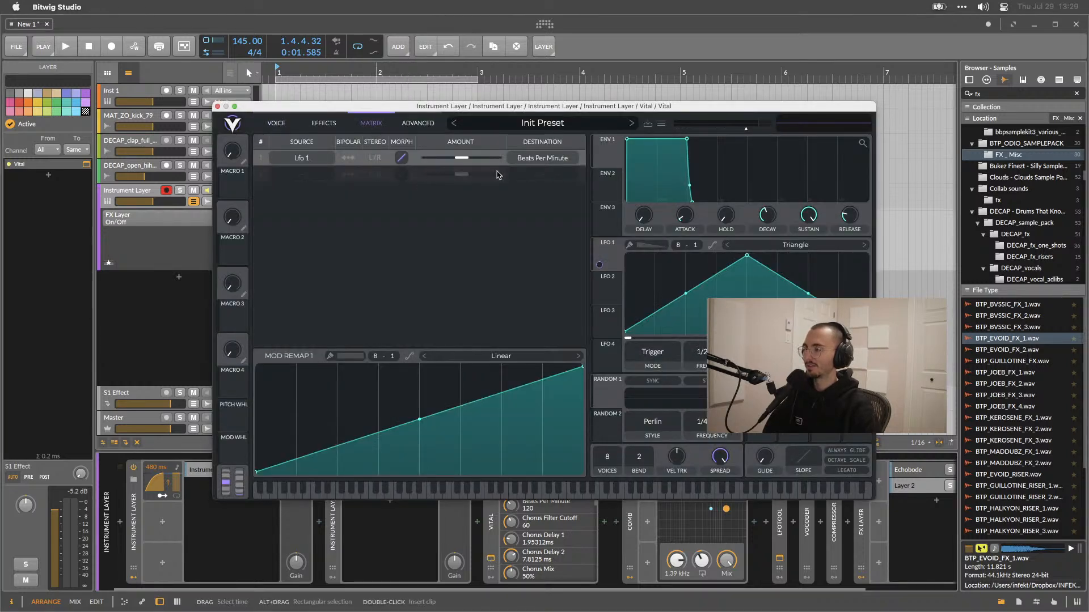
left_click(548, 165)
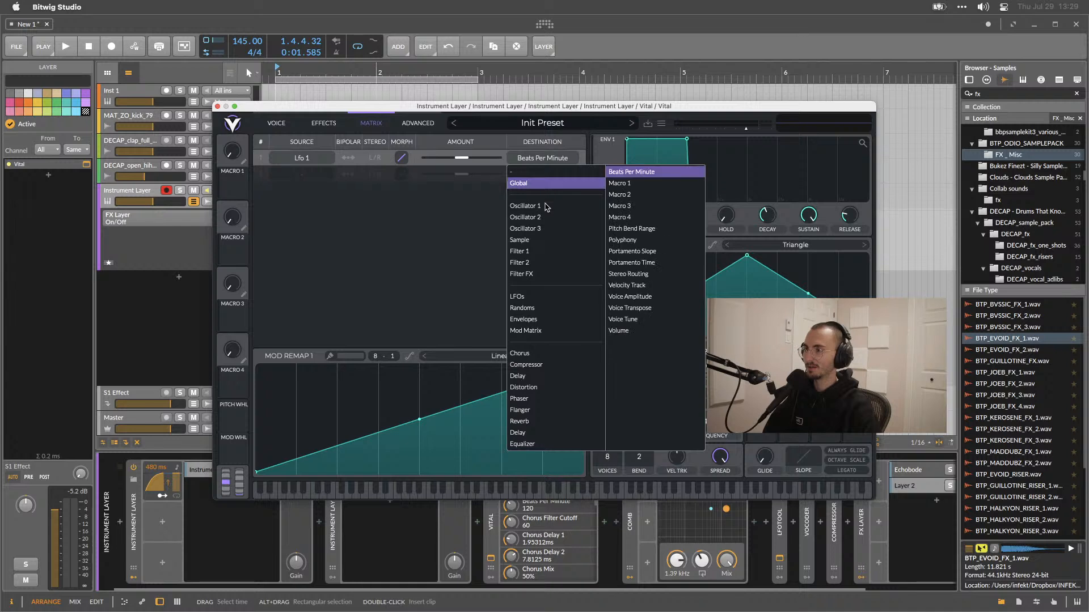
left_click(533, 334)
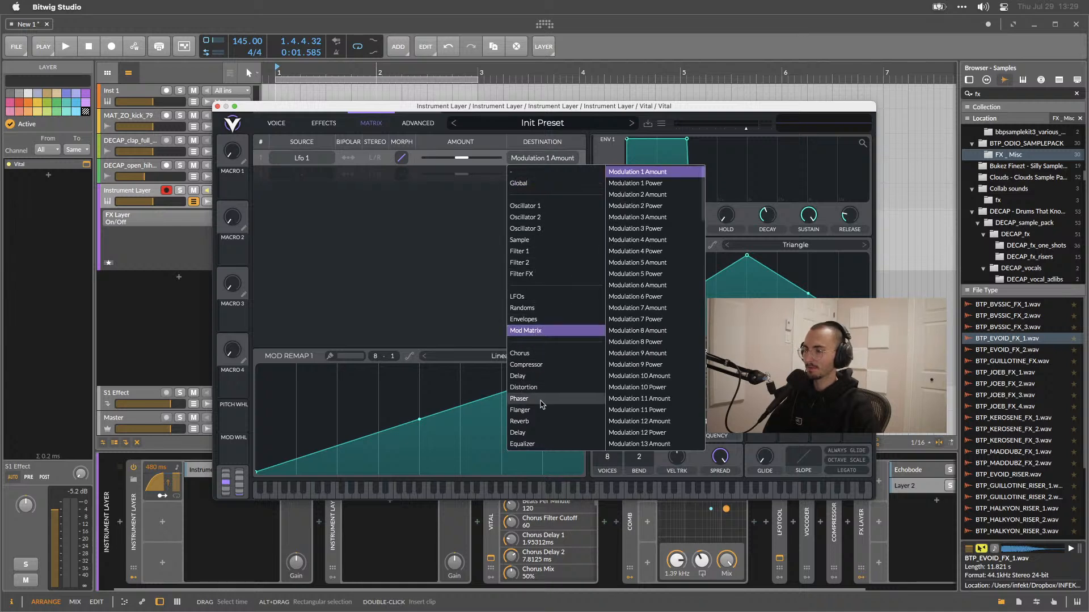
left_click(397, 267)
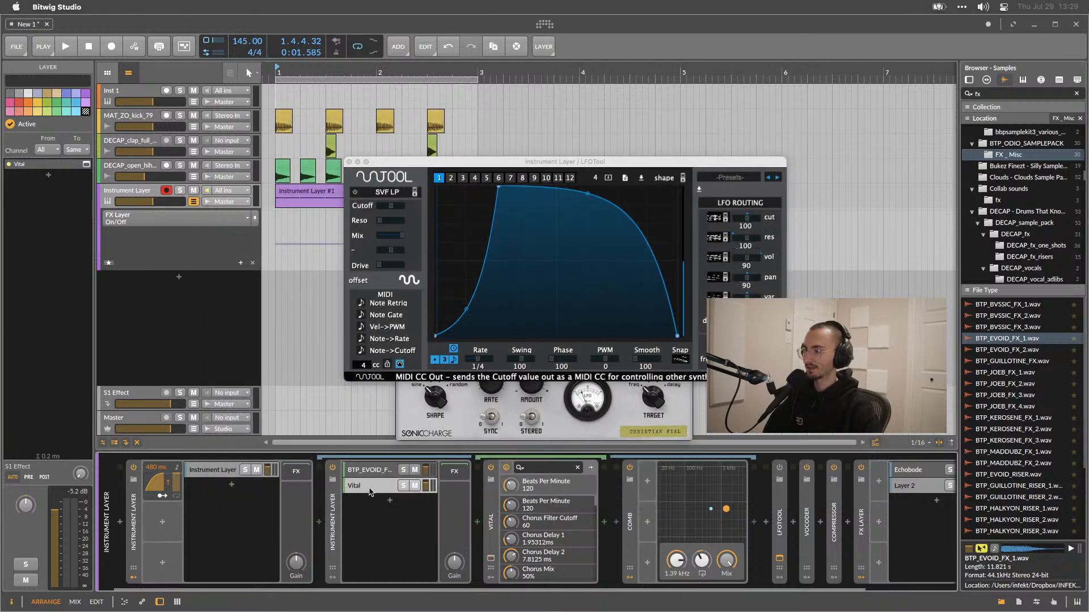
Delete the Vital layer from the nested Instrument Layer and play back the result.
key("Delete")
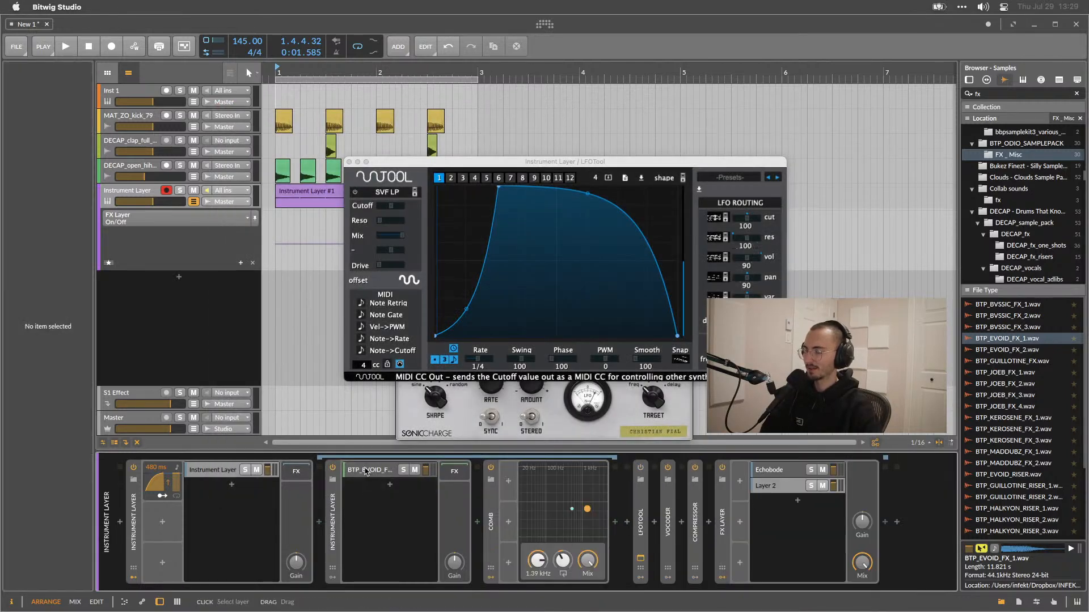
key("space")
scroll(367, 508, "right", 10)
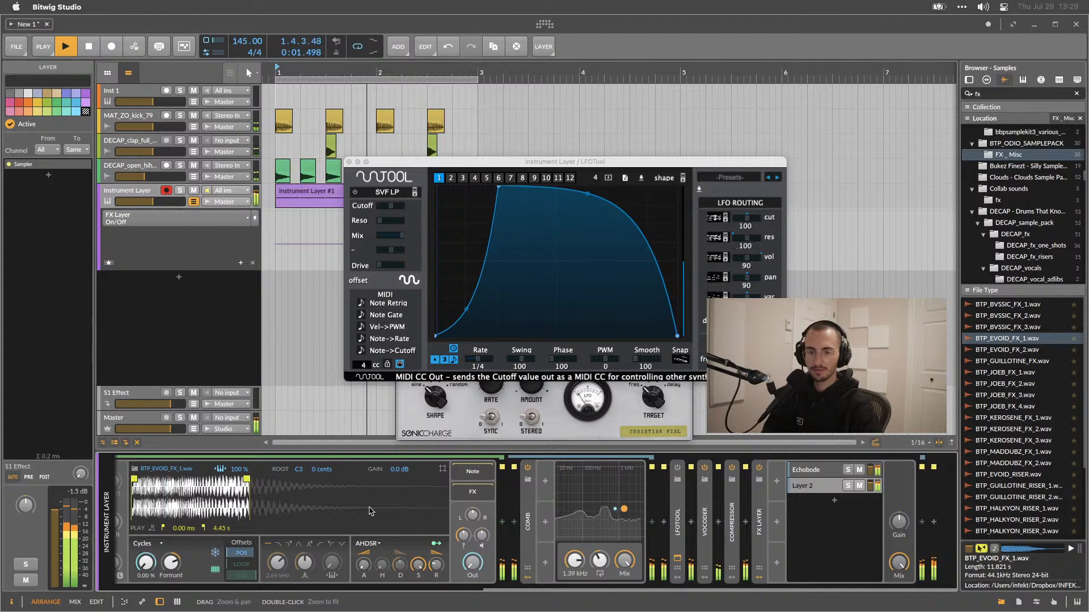
key("space")
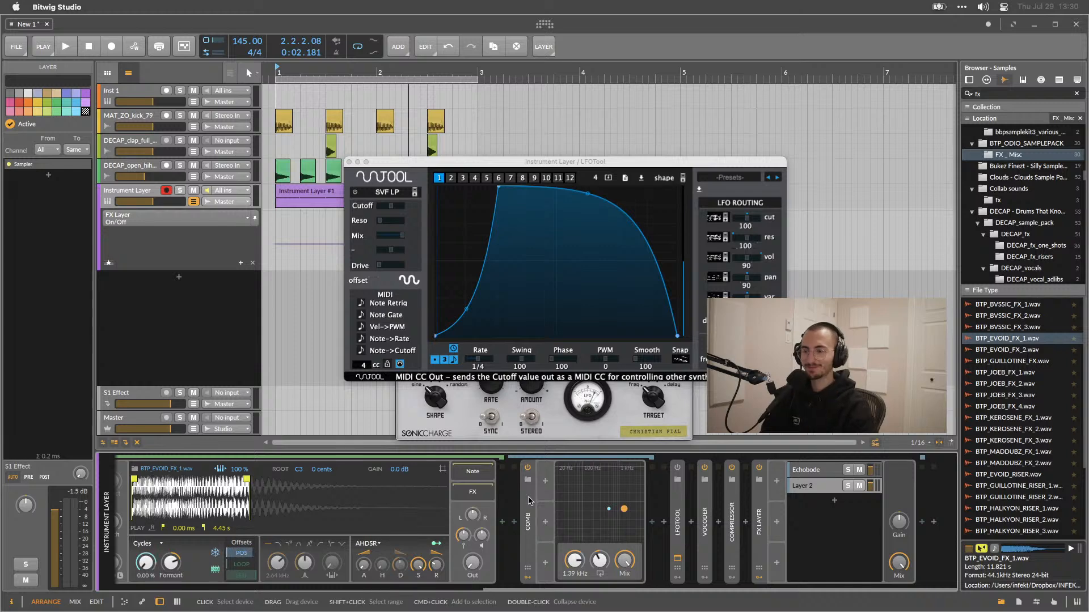
left_click(822, 534)
key("space")
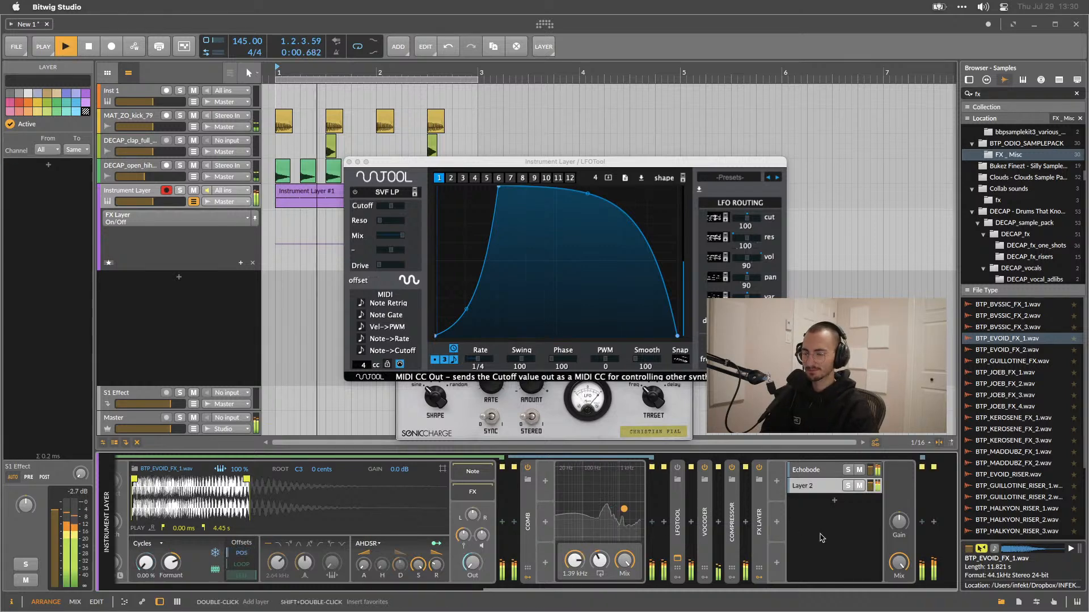
scroll(715, 513, "left", 5)
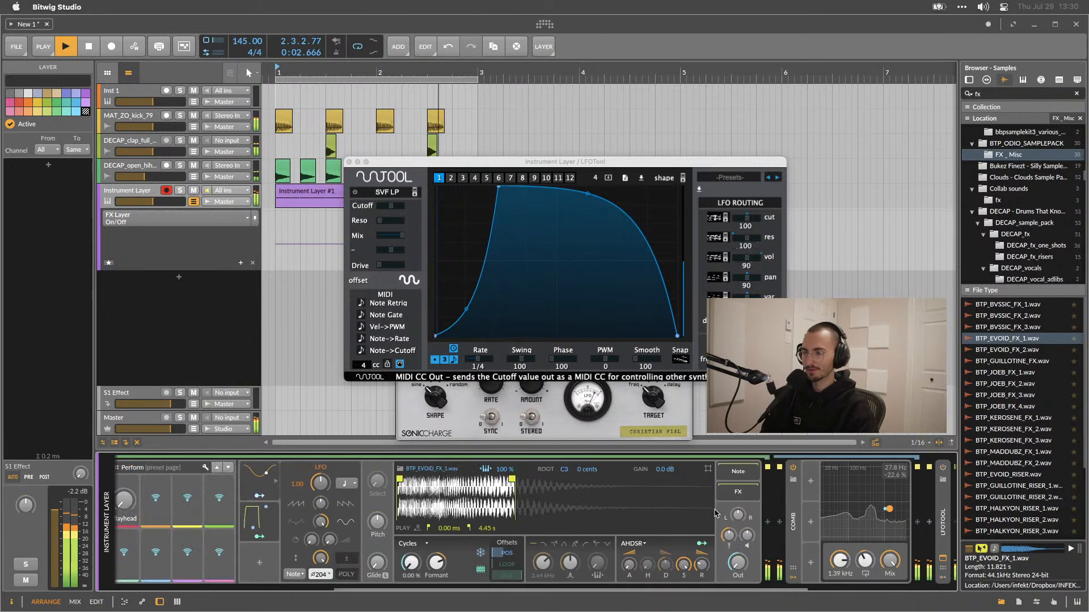
Play back the sequence while browsing through the nested Instrument Layer device chain.
scroll(716, 513, "right", 4)
key("space")
mouse_move(636, 562)
left_mouse_down()
mouse_move(636, 596)
mouse_move(635, 562)
left_mouse_up()
key("space")
scroll(634, 562, "left", 10)
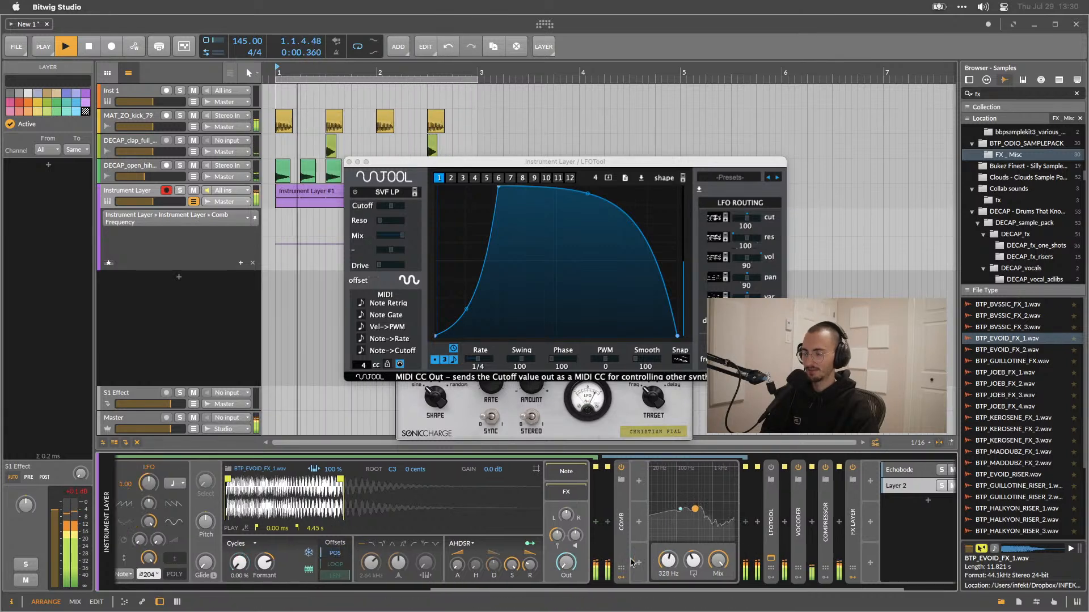
key("space")
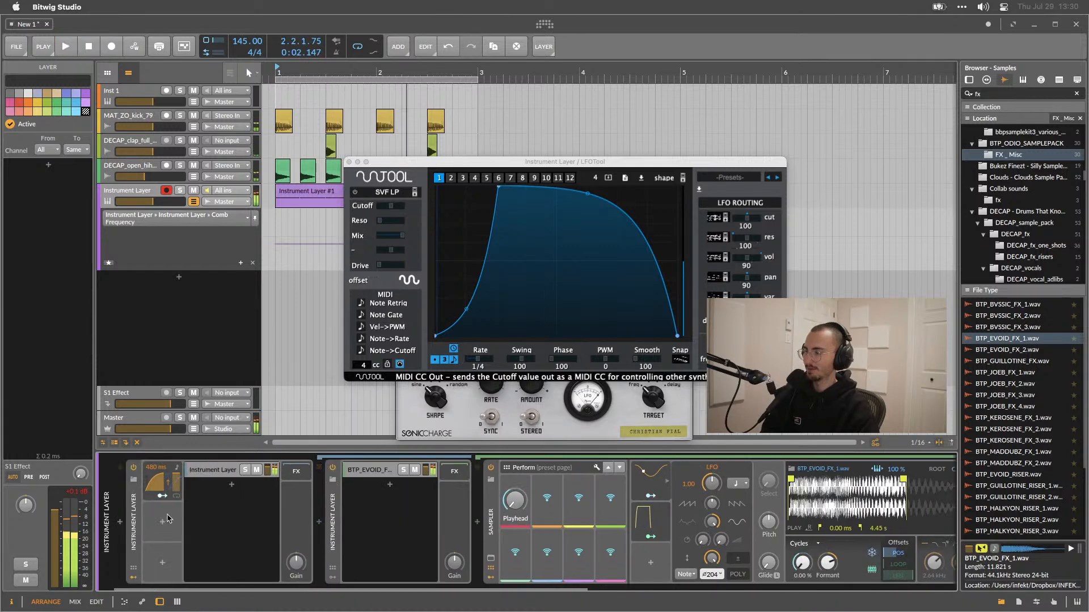
key("space")
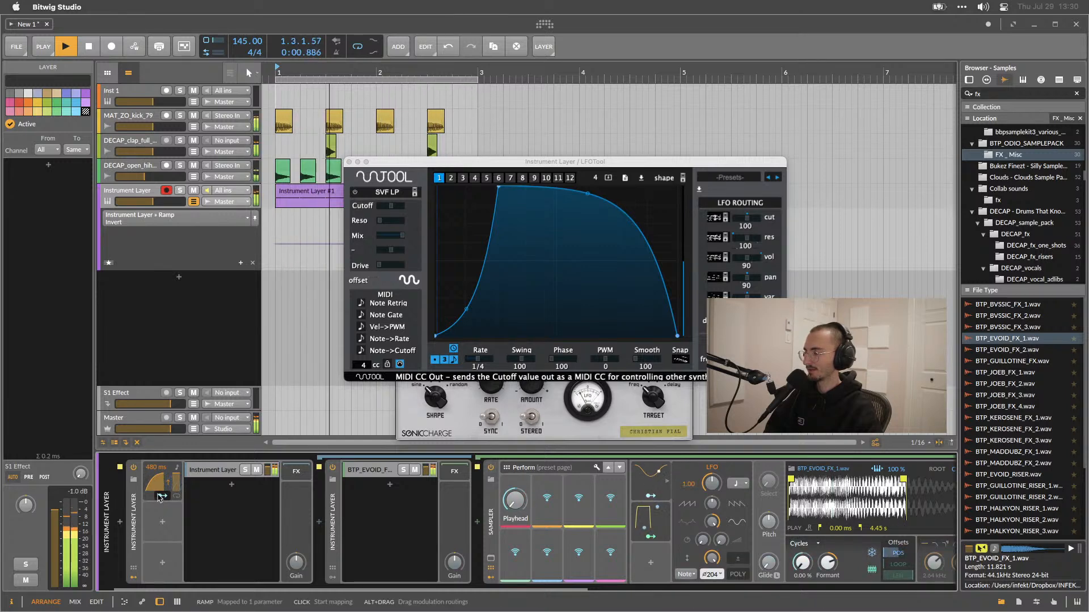
scroll(142, 511, "right", 3)
scroll(141, 508, "left", 3)
key("space")
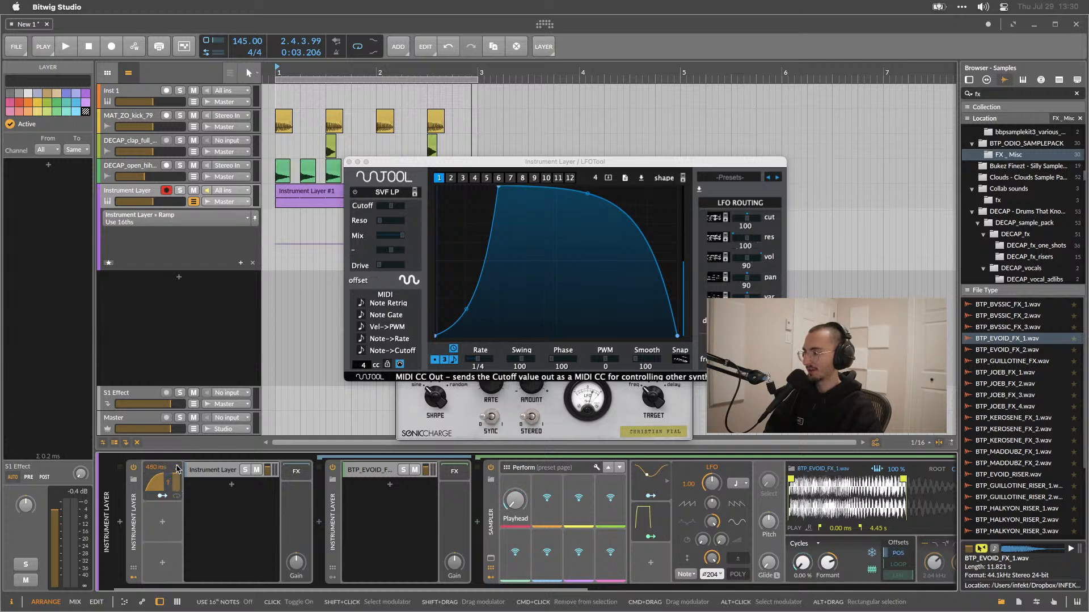
key("space")
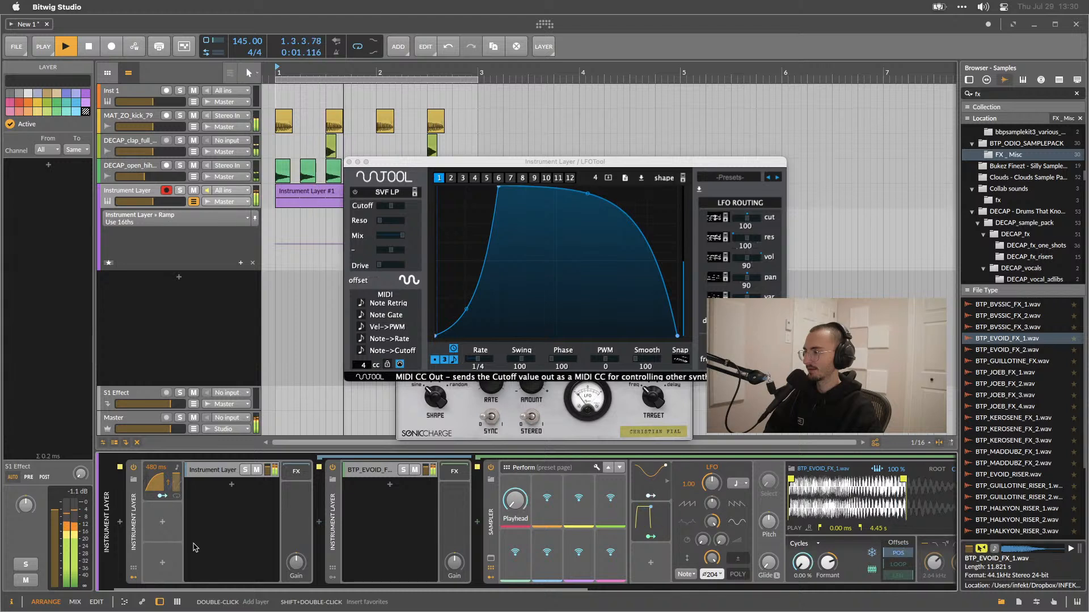
key("space")
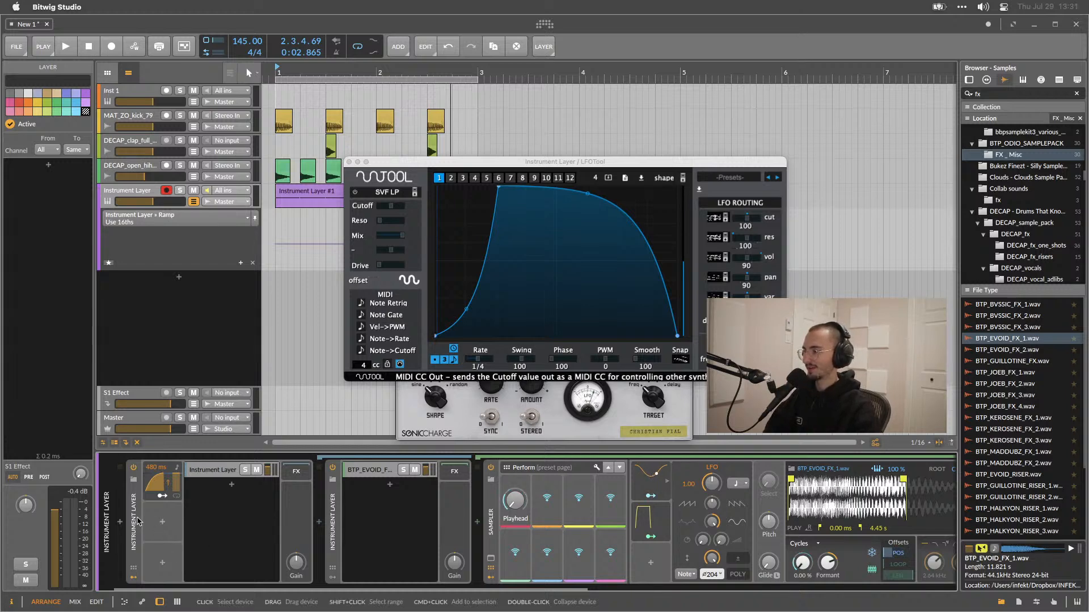
Collapse the nested Instrument Layer and insert a Bitwig Amp device after the FX Layer.
left_click(139, 522)
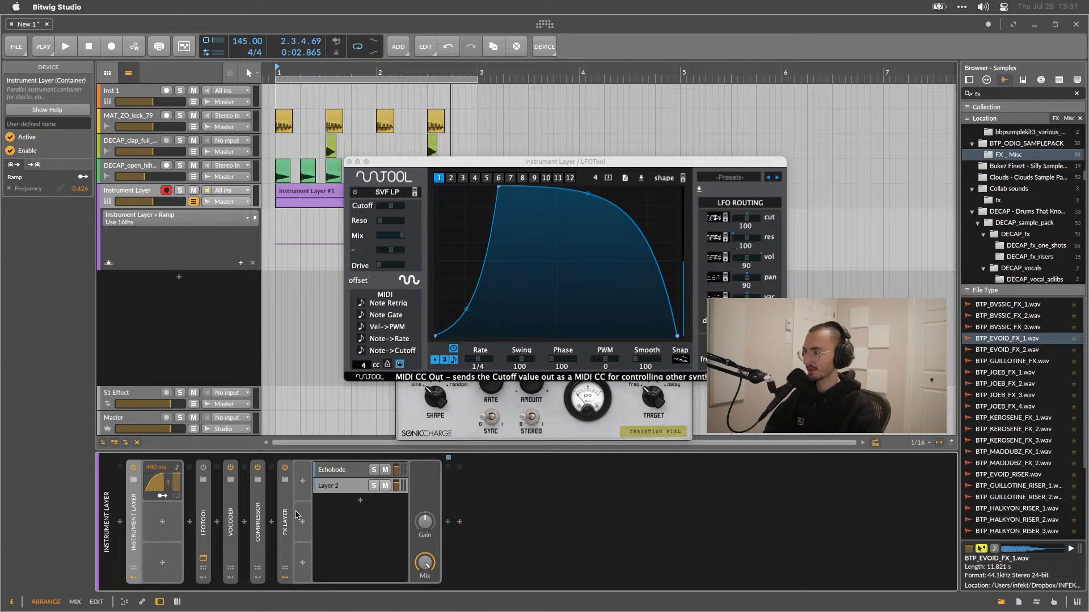
left_click(459, 523)
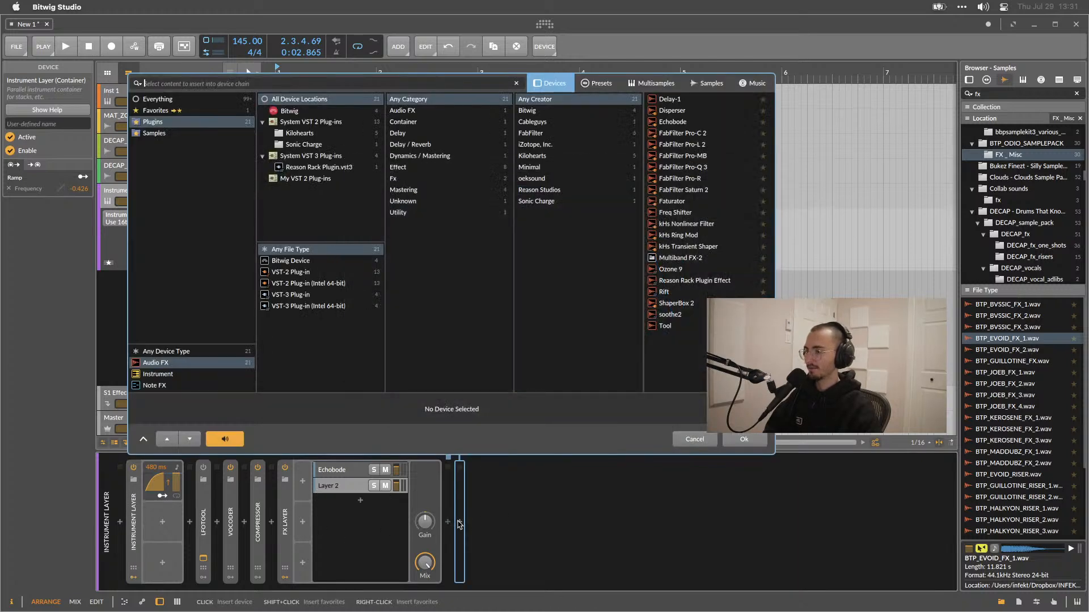
left_click(172, 100)
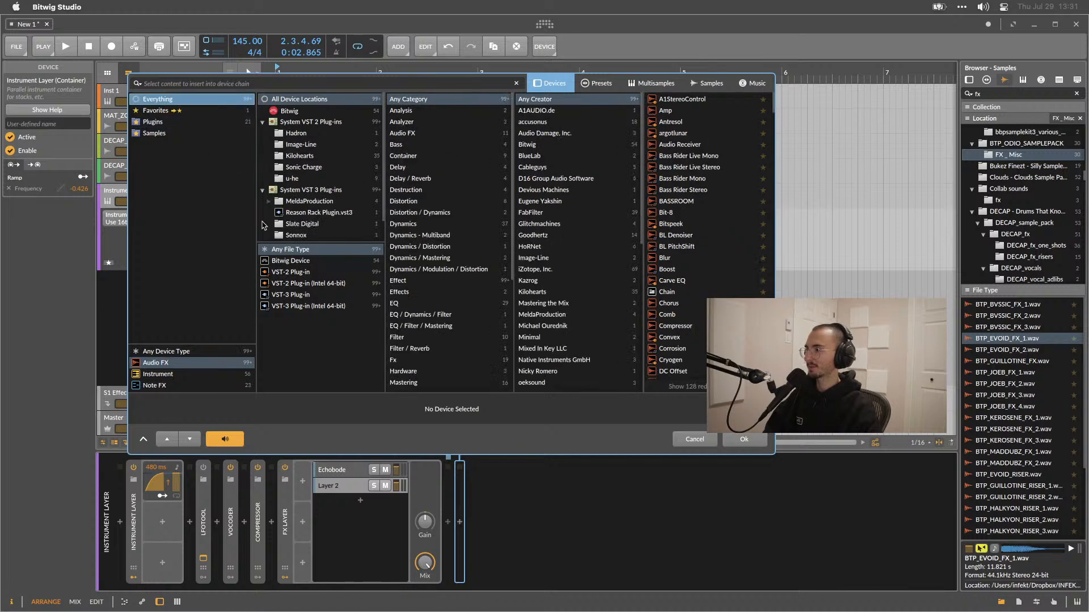
left_click(300, 260)
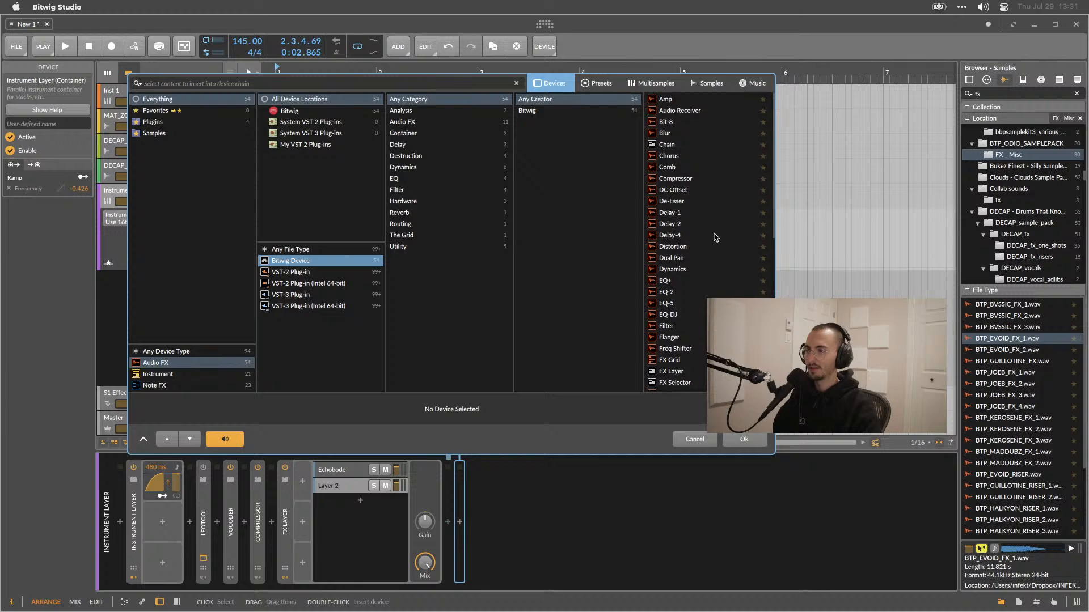
left_click(671, 101)
double_click(672, 101)
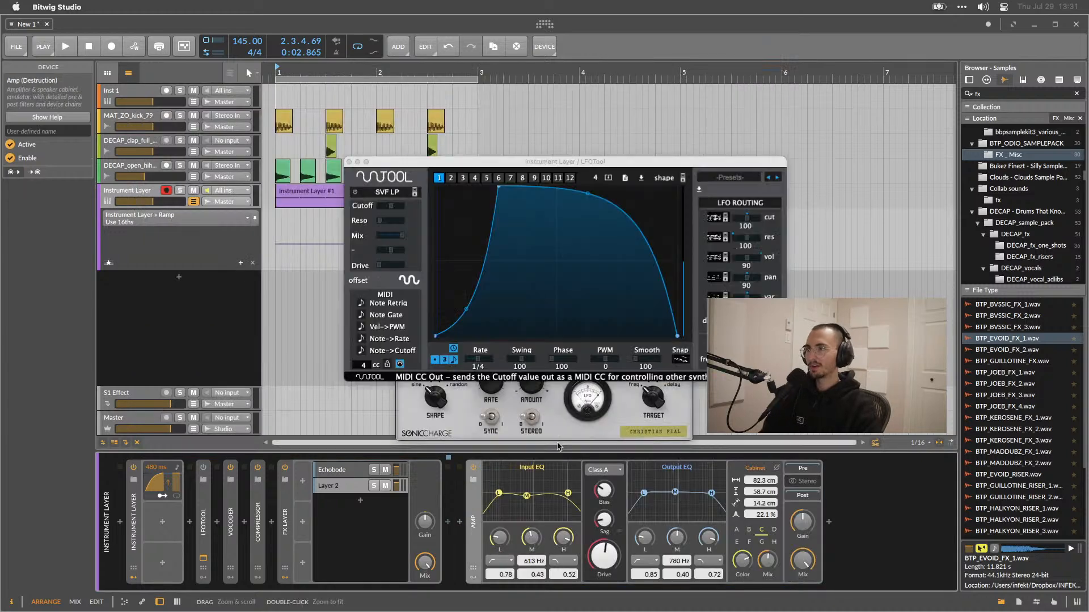
Lower the Amp's drive and change the input EQ's low and high band filter modes during playback.
left_click(602, 471)
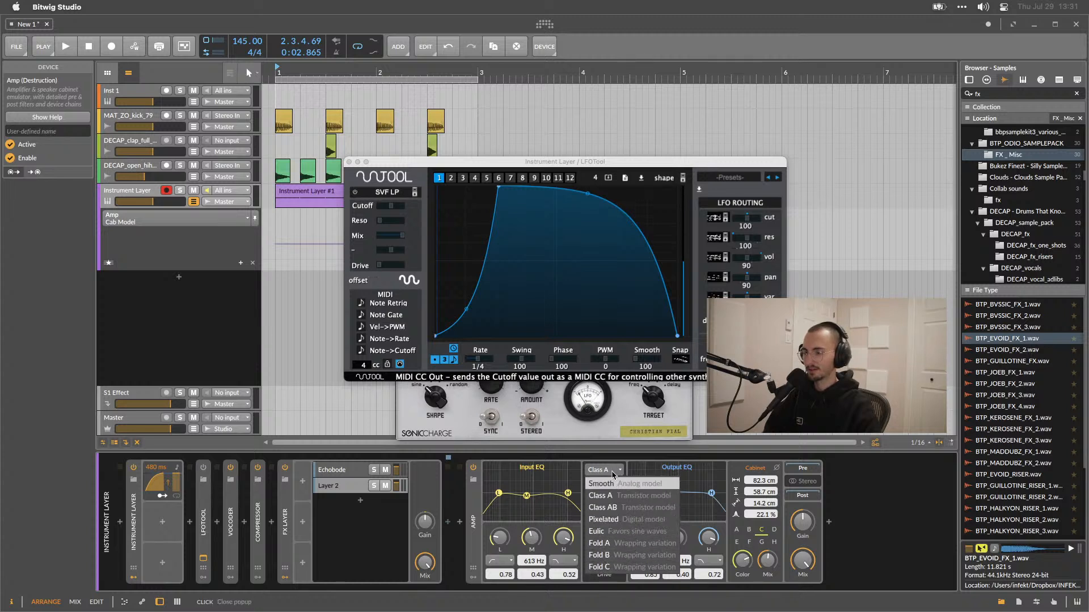
left_click(612, 475)
key("space")
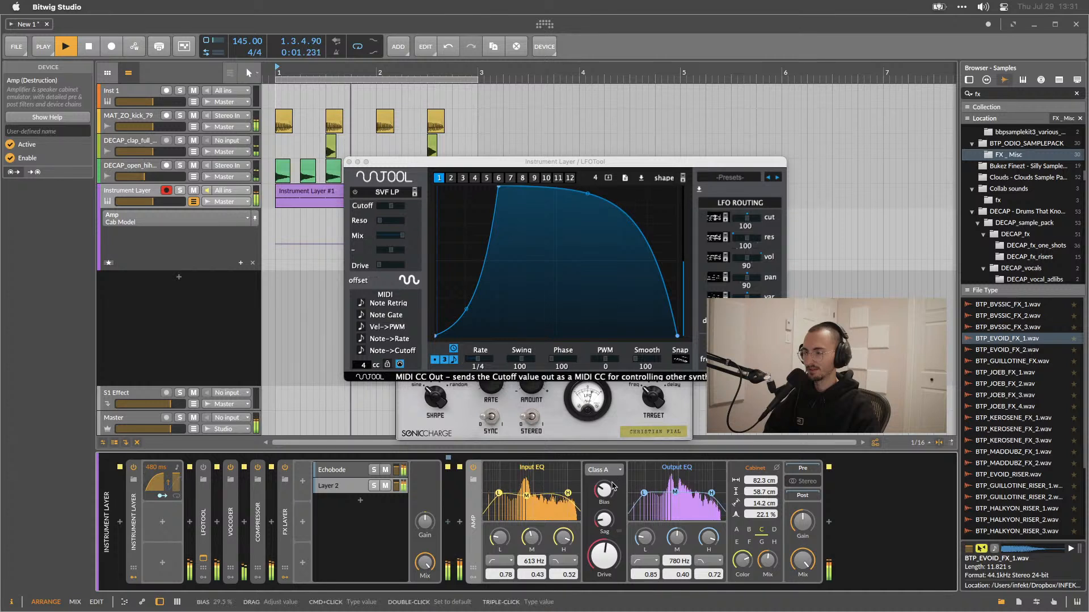
mouse_move(607, 563)
left_mouse_down()
mouse_move(608, 536)
mouse_move(607, 581)
left_mouse_up()
left_click_drag(500, 539, 557, 517)
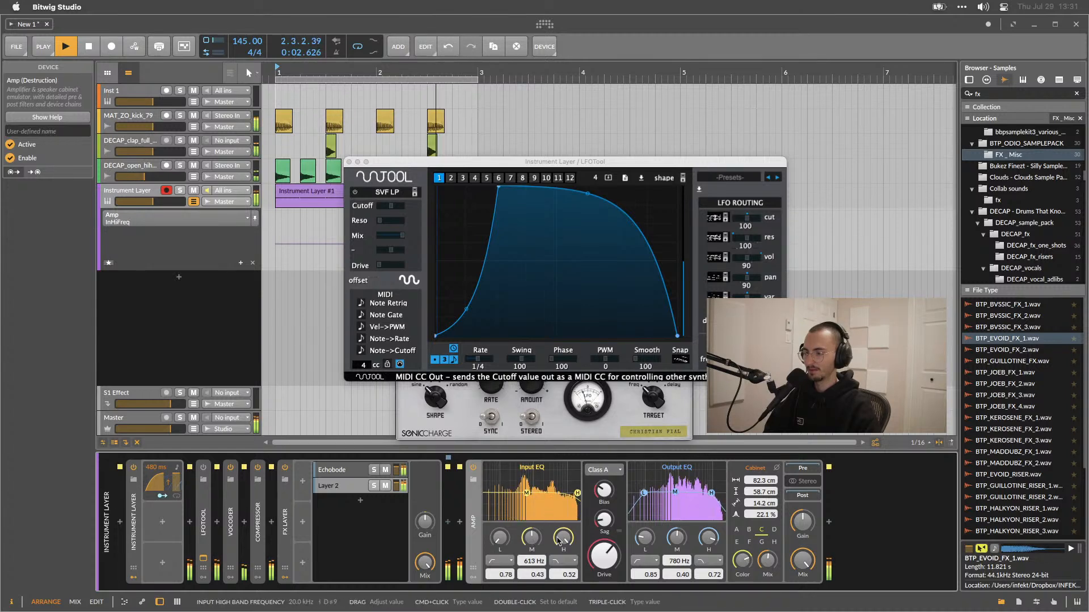
left_click(499, 561)
left_click(507, 574)
left_click(567, 561)
left_click(573, 574)
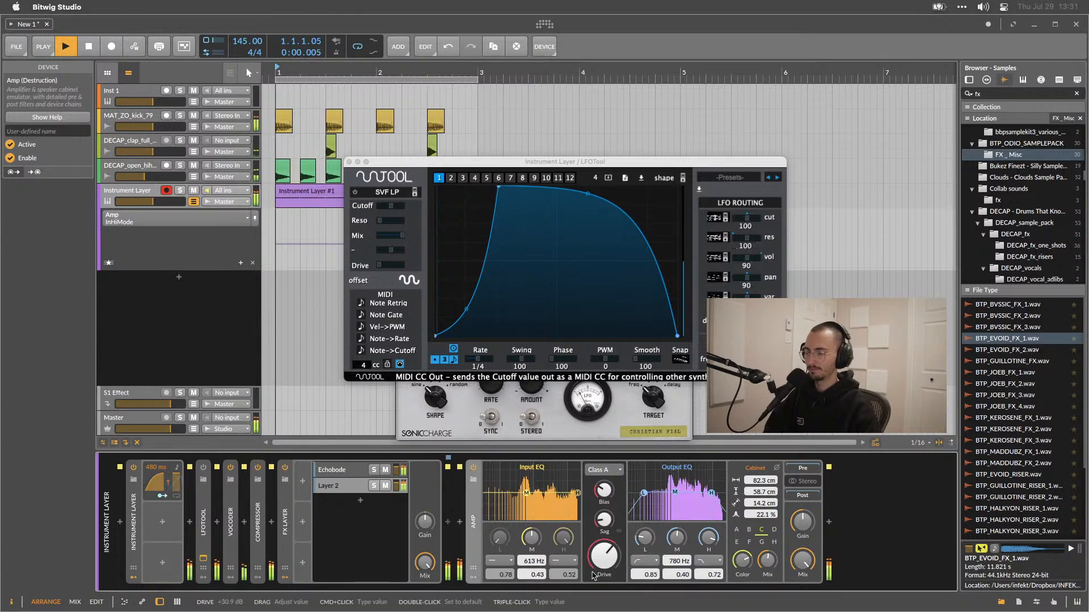
key("space")
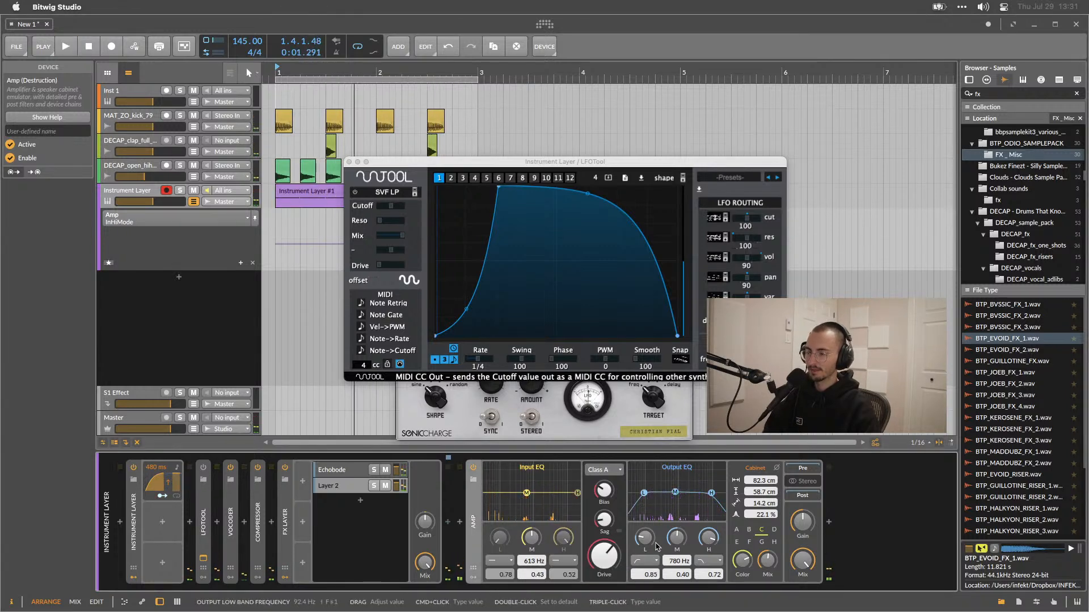
Raise the output EQ's low band frequency to about 614 Hz and change the output low and high band filter modes.
left_click_drag(657, 546, 657, 522)
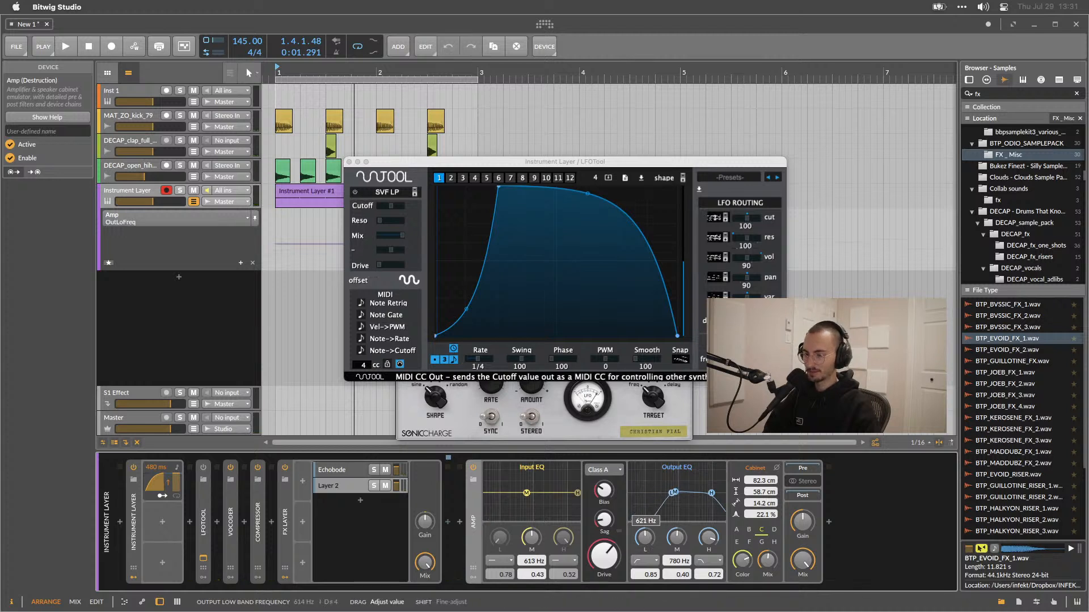
left_click(644, 561)
left_click(658, 584)
left_click(704, 560)
left_click(716, 584)
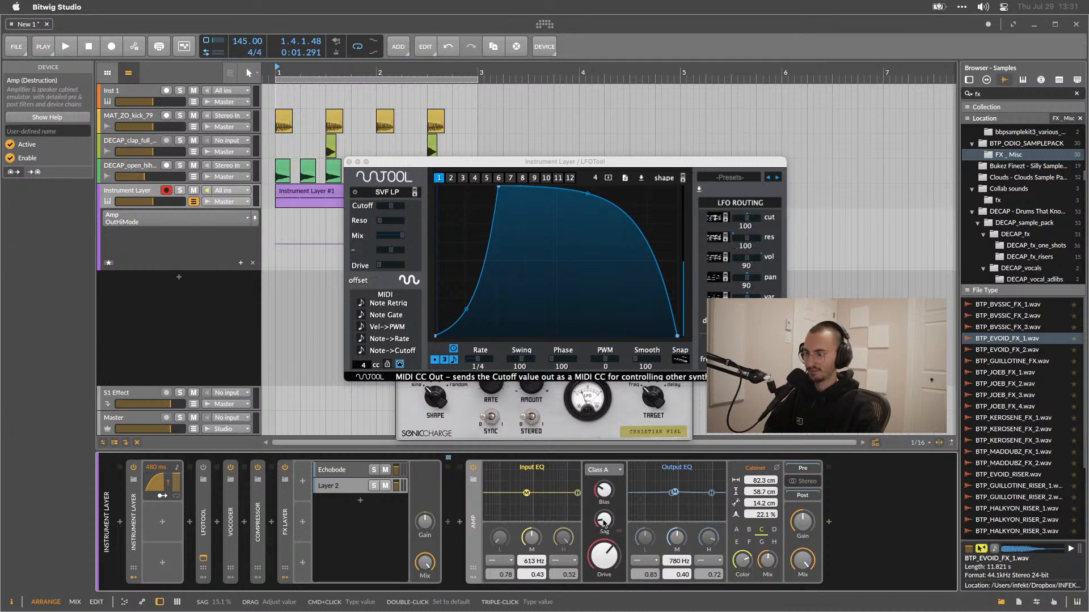
Adjust the Amp's sag and bias knobs while playing back the sequence.
mouse_move(605, 524)
left_mouse_down()
mouse_move(604, 485)
mouse_move(605, 523)
left_mouse_up()
key("space")
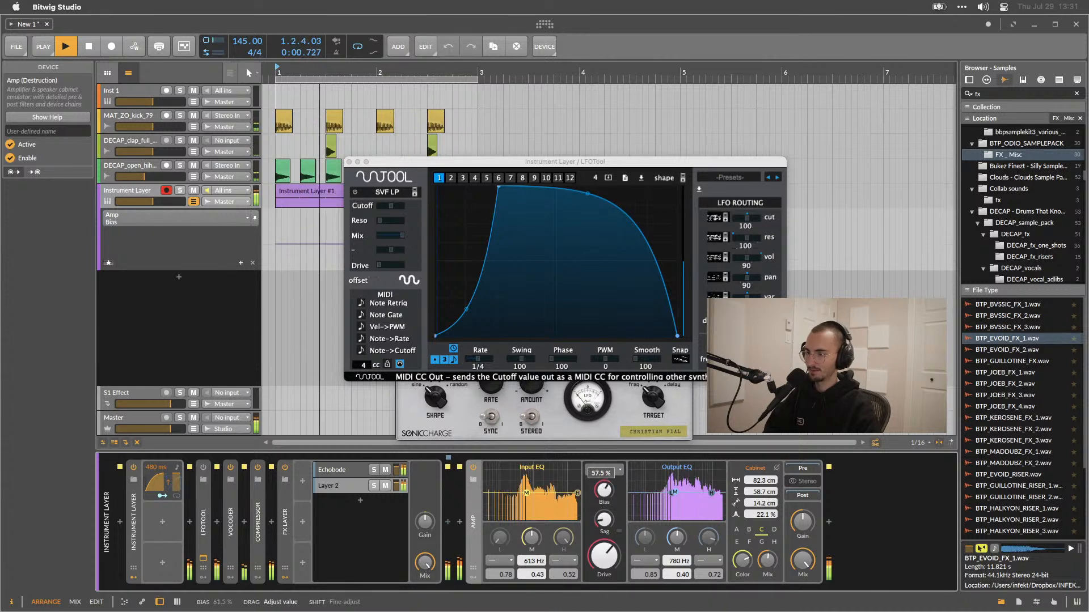
key("space")
left_click_drag(603, 499, 602, 511)
mouse_move(602, 493)
left_mouse_down()
mouse_move(602, 505)
mouse_move(602, 471)
mouse_move(604, 518)
mouse_move(604, 475)
left_mouse_up()
key("space")
key("space")
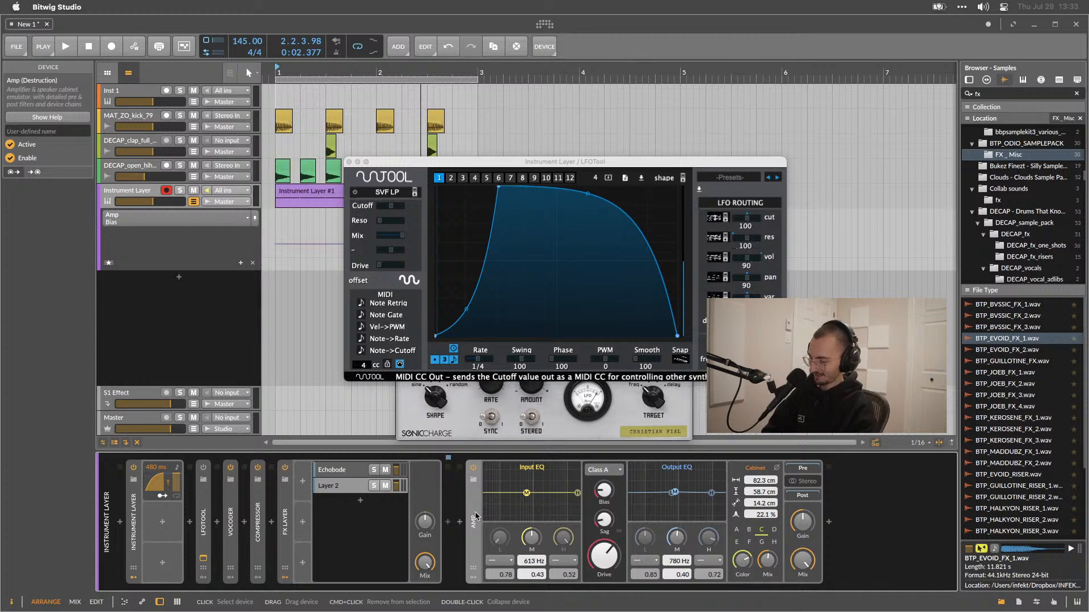
Open the Amp device's help overview, read it, and close it.
key("F1")
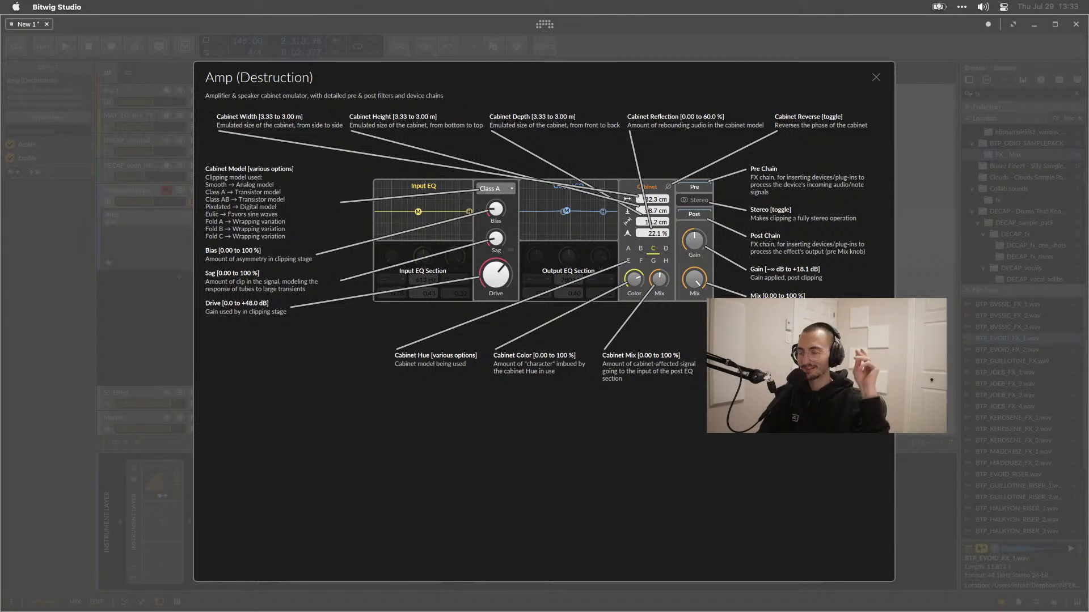
left_click(953, 332)
key("space")
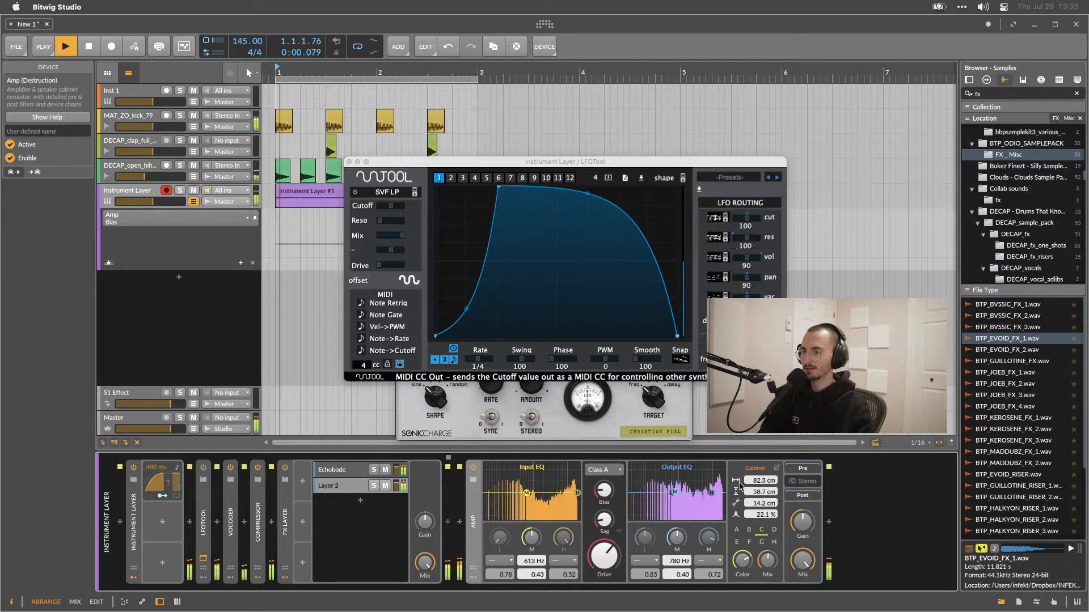
Set the cabinet hue to H, lower the cabinet color, and reduce the cabinet mix.
left_click(737, 531)
left_click(749, 542)
left_click_drag(742, 561, 743, 584)
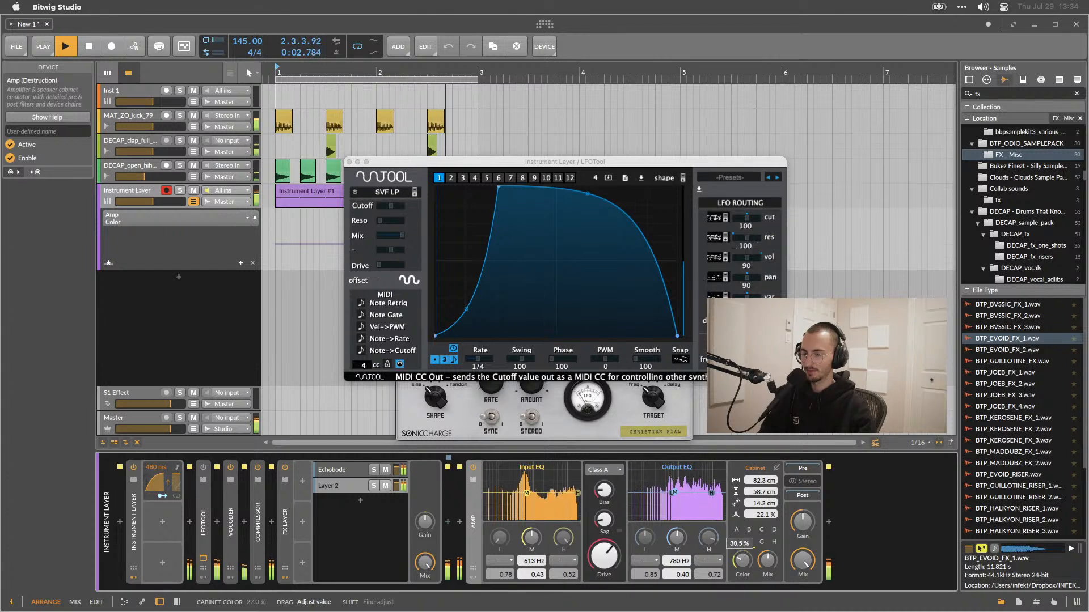
left_click(774, 543)
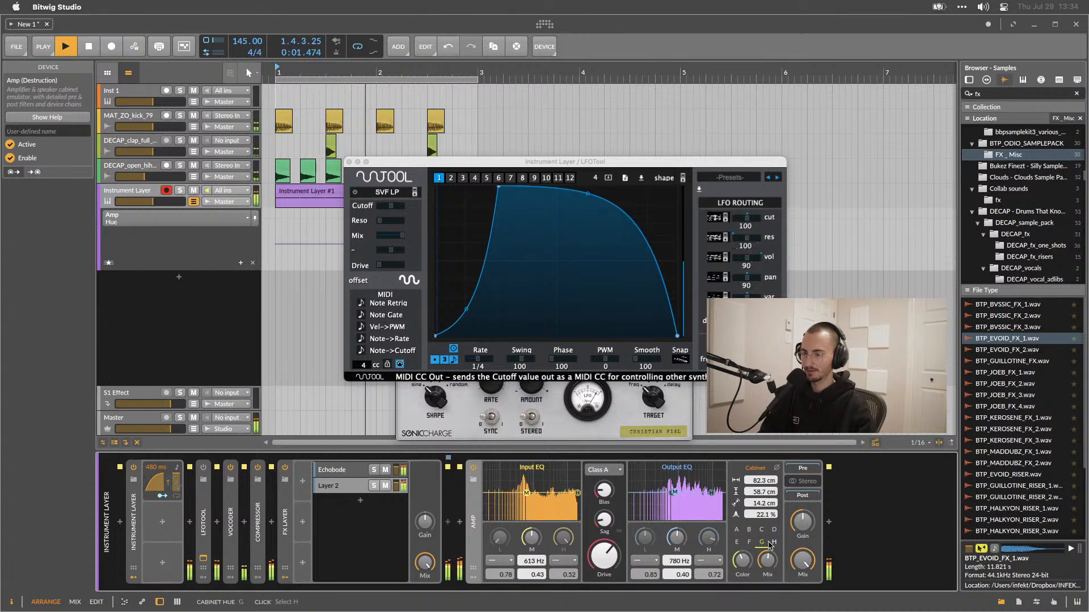
left_click(746, 559)
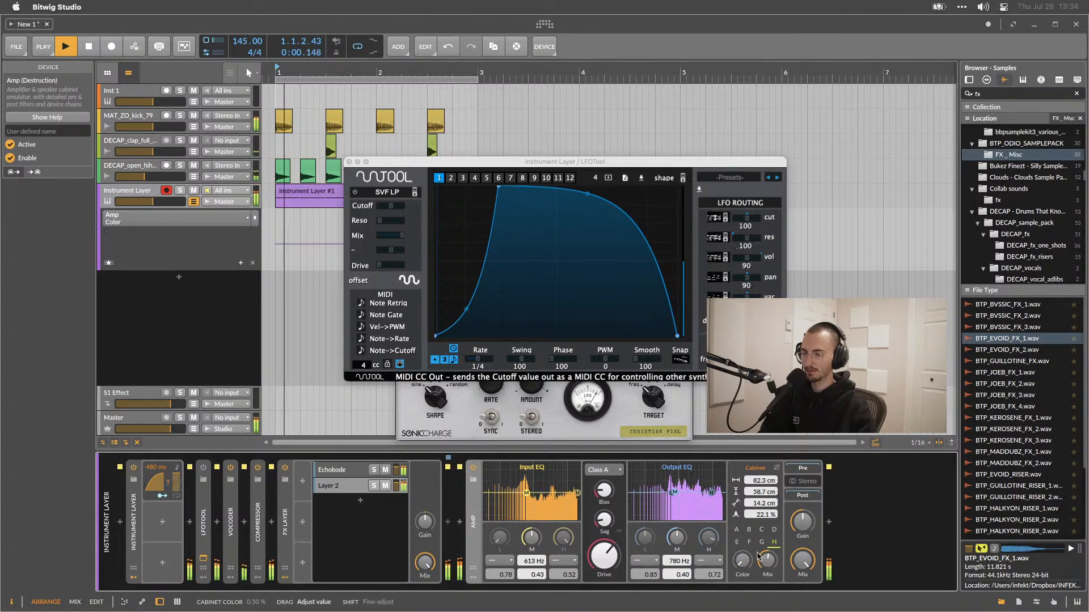
left_click_drag(768, 563, 768, 573)
key("space")
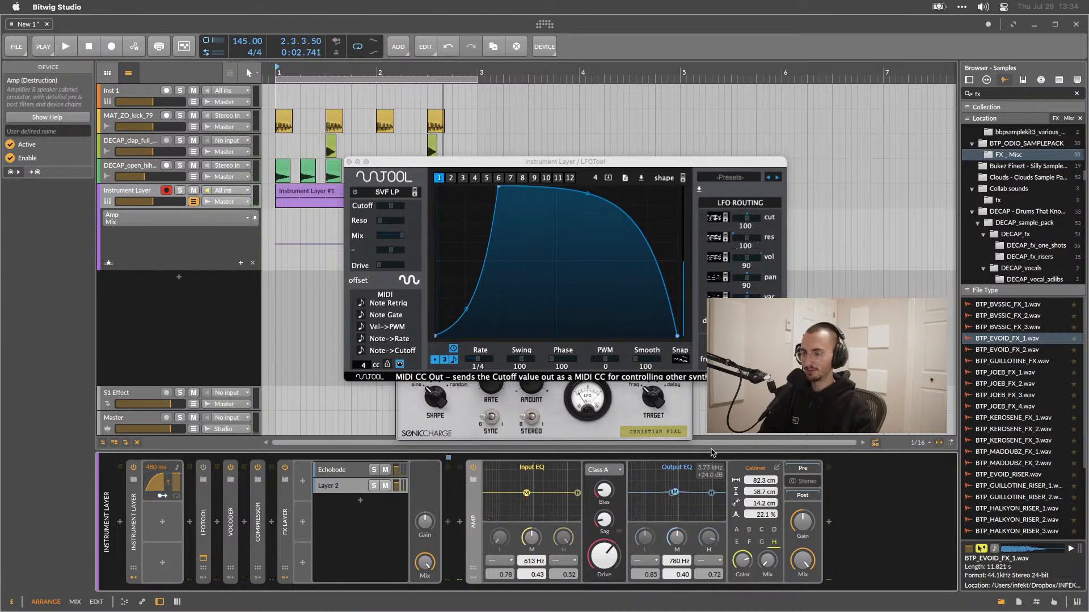
Try several cabinet models and set the Amp's clipping model to Eulic.
left_click(603, 470)
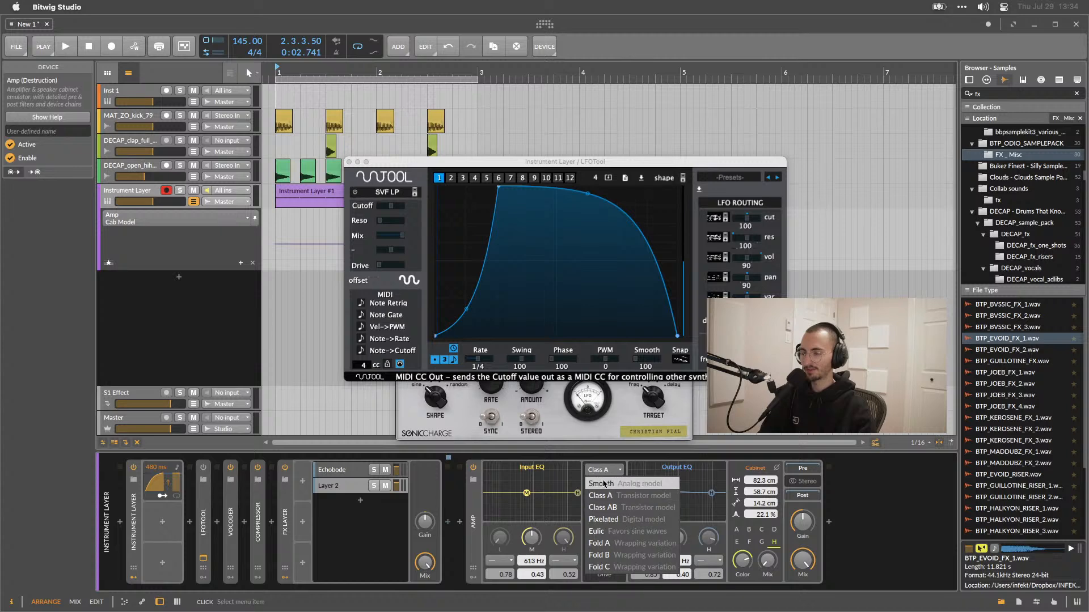
left_click(601, 477)
key("space")
left_click(601, 474)
left_click(602, 508)
left_click(602, 470)
left_click(597, 531)
left_click(602, 470)
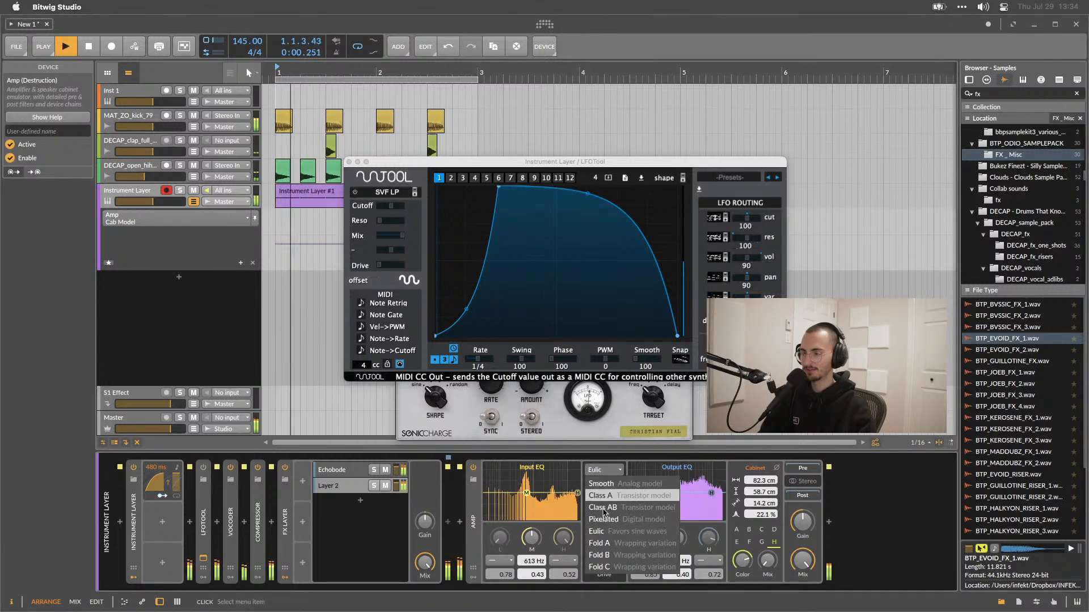
left_click(605, 543)
left_click(604, 470)
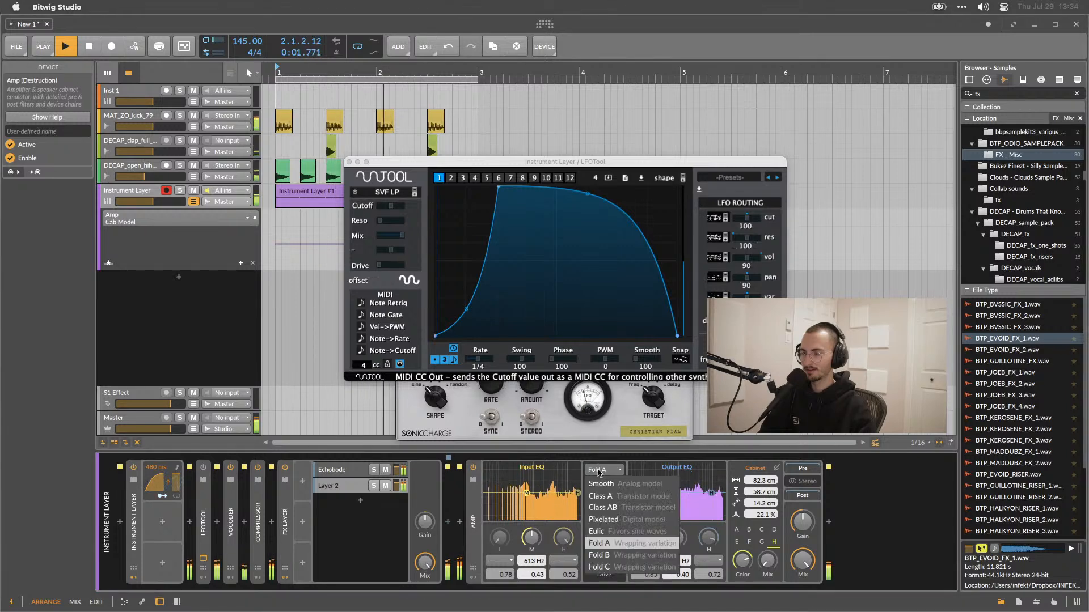
left_click(606, 533)
key("space")
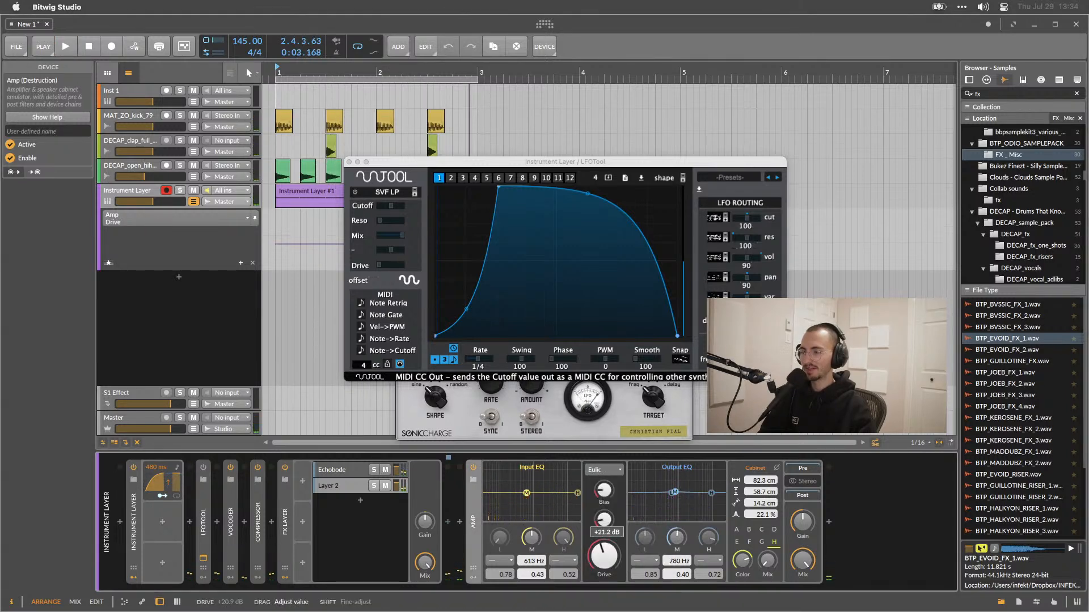
Lower the Amp's drive and raise its bias to about 88.5% during playback.
left_click_drag(602, 549, 602, 561)
key("space")
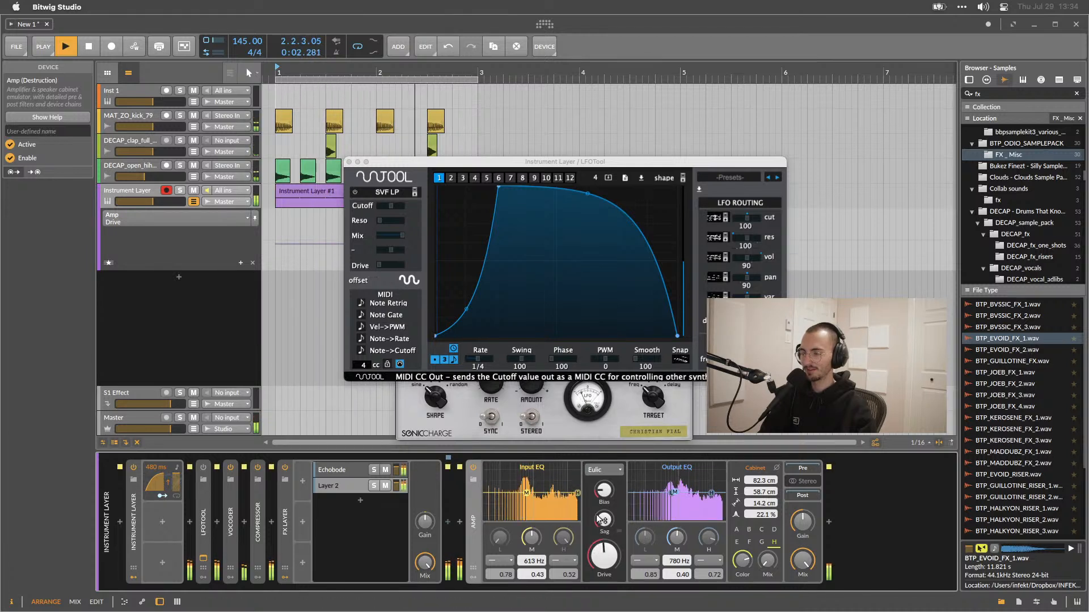
left_click_drag(604, 489, 604, 470)
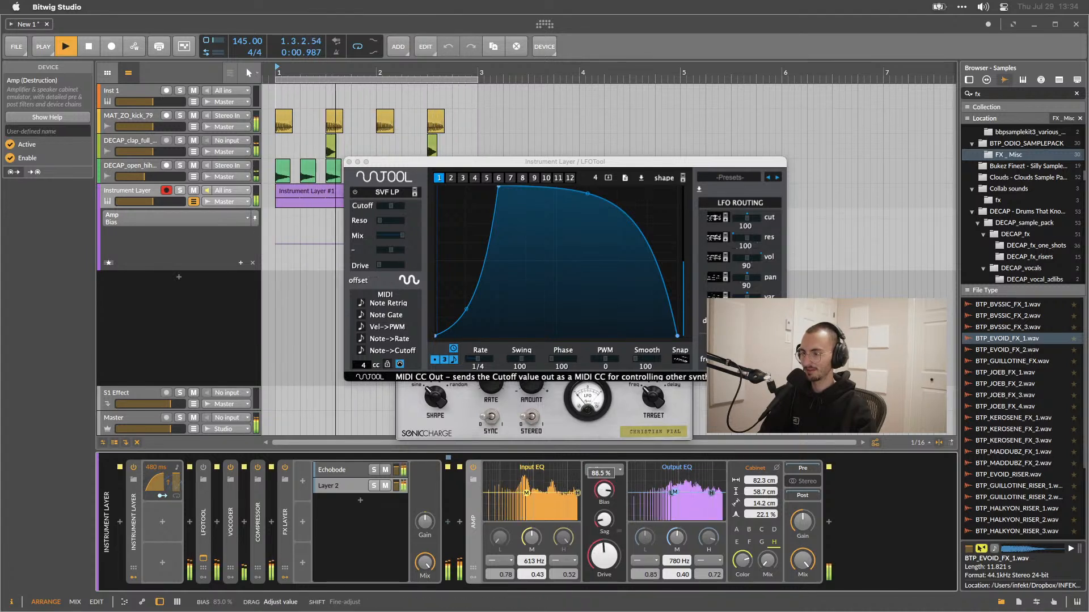
key("space")
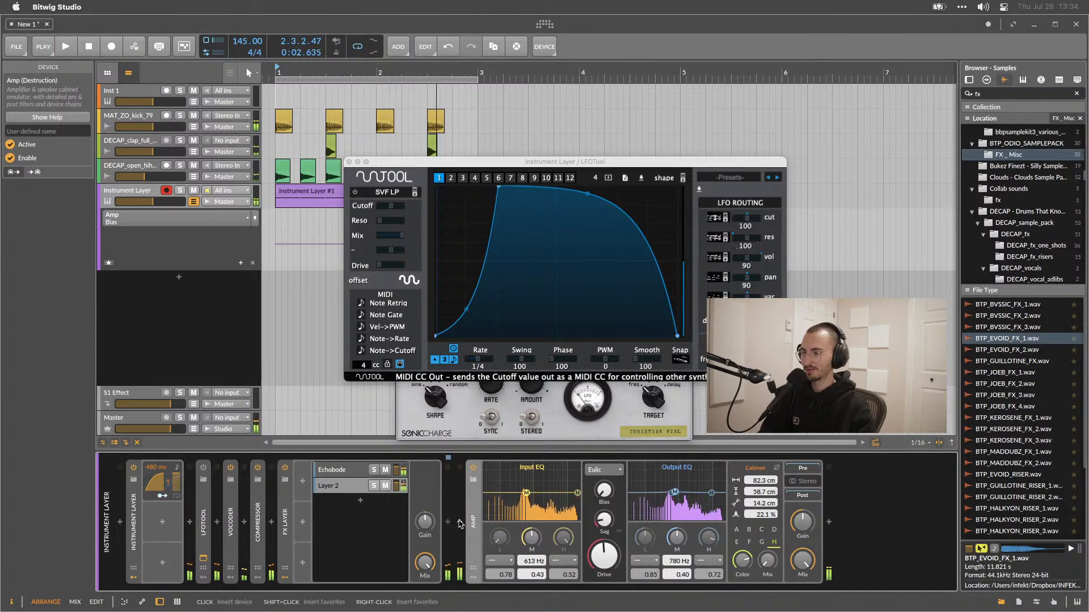
Insert a Filter device before the Amp and lower its frequency to about 1 kHz, auditioning playback.
left_click(460, 522)
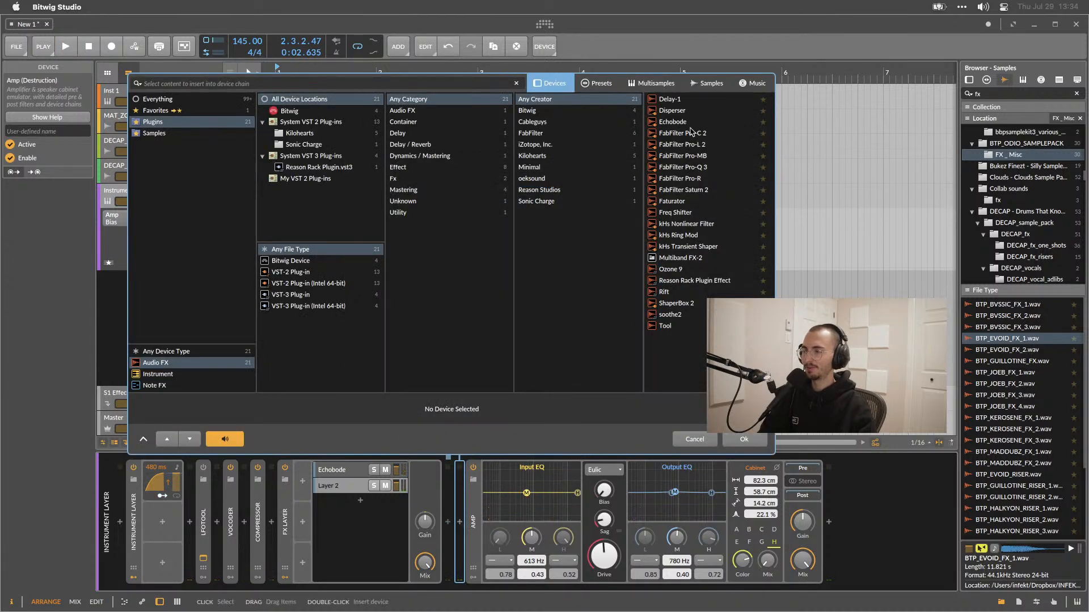
left_click(161, 99)
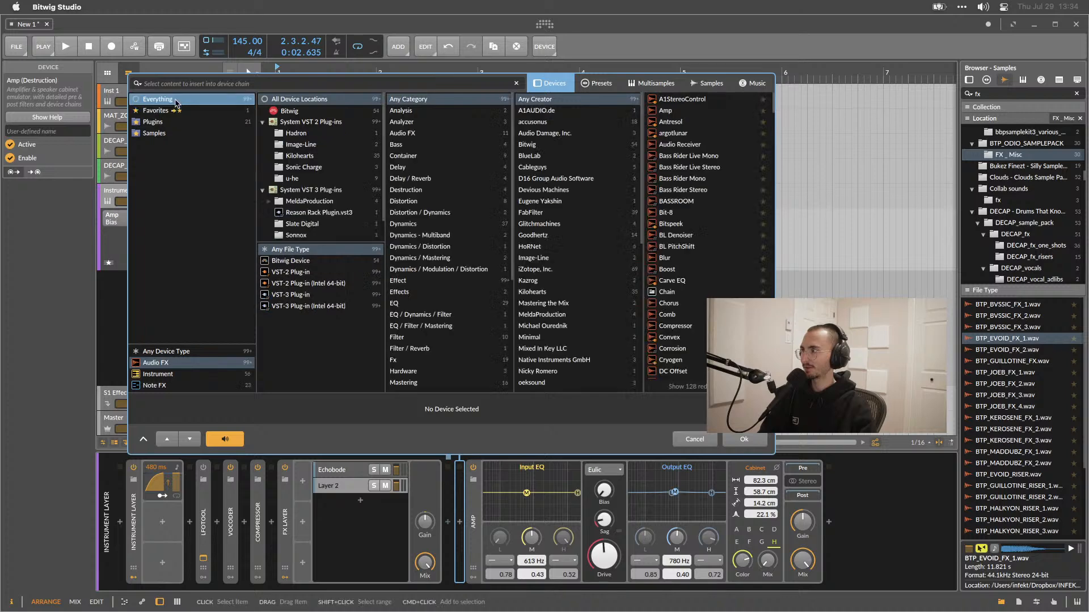
left_click(272, 261)
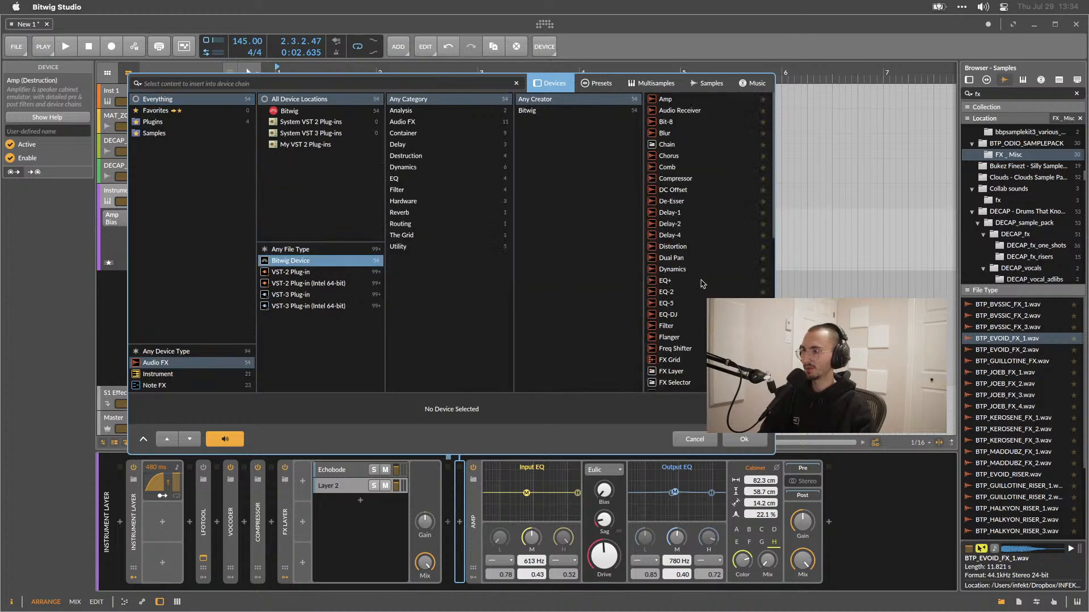
double_click(666, 326)
left_click_drag(533, 550, 521, 587)
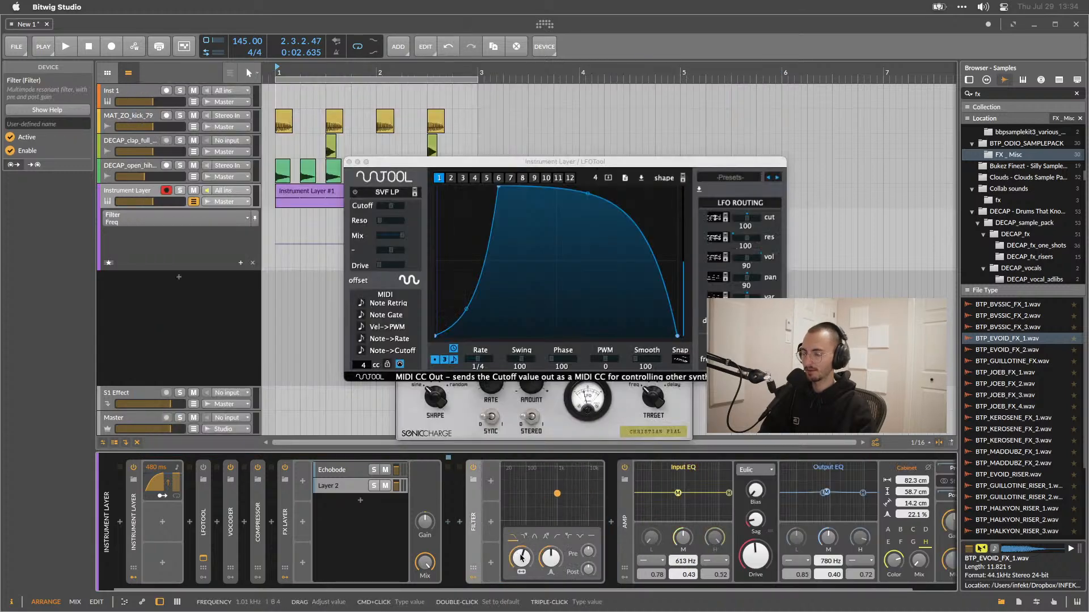
key("space")
key("space")
Insert an EQ+ before the Filter and add bell bands boosting about 776 Hz and 5.9 kHz.
left_click(460, 522)
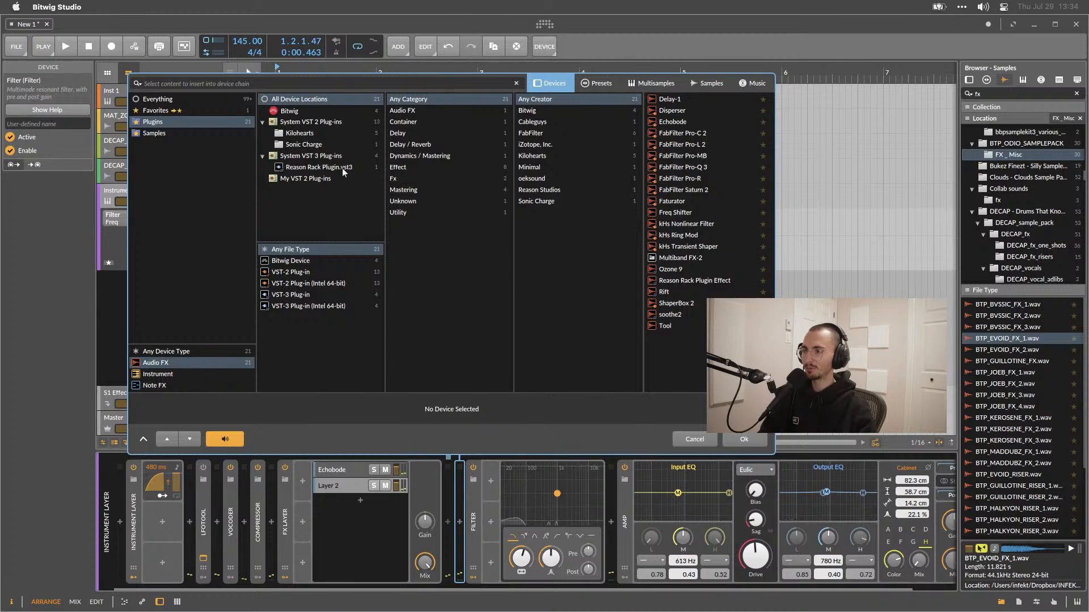
left_click(161, 100)
scroll(735, 280, "down", 6)
scroll(733, 280, "down", 2)
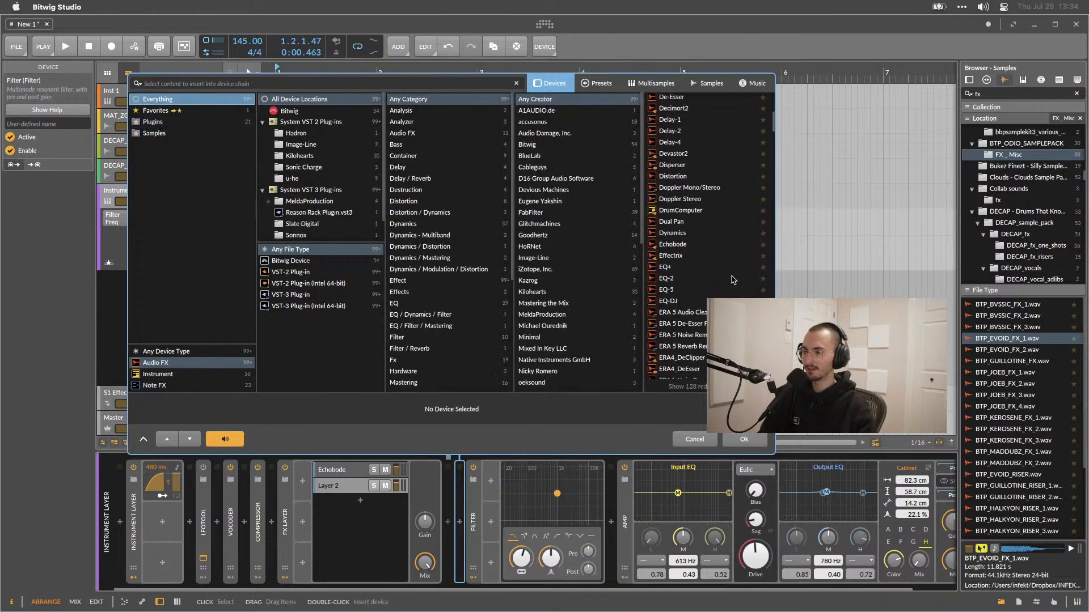
double_click(668, 268)
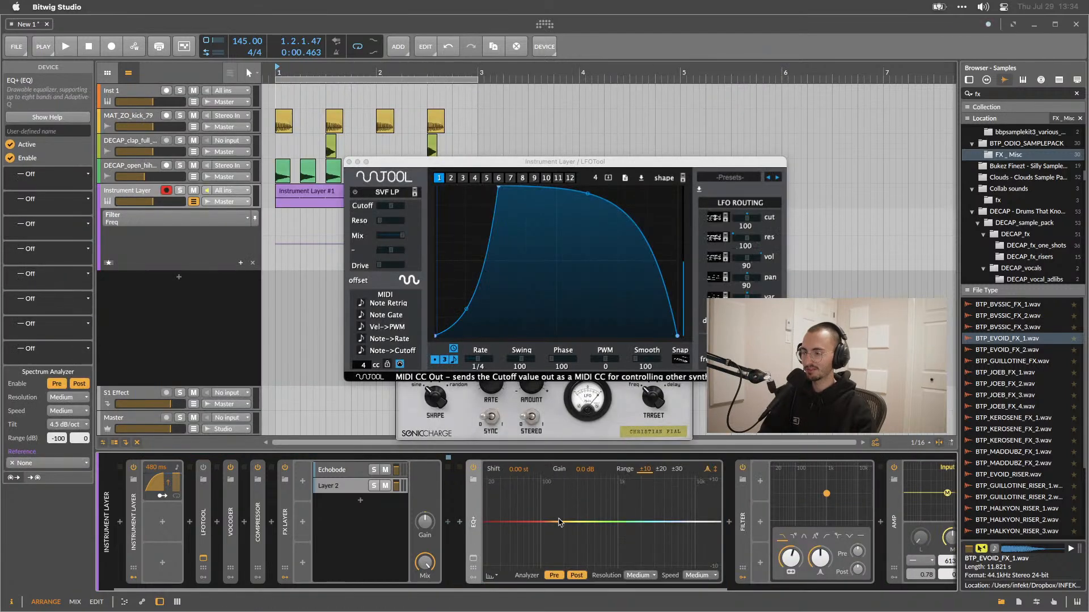
double_click(609, 517)
left_click_drag(630, 519, 677, 489)
left_click(648, 506)
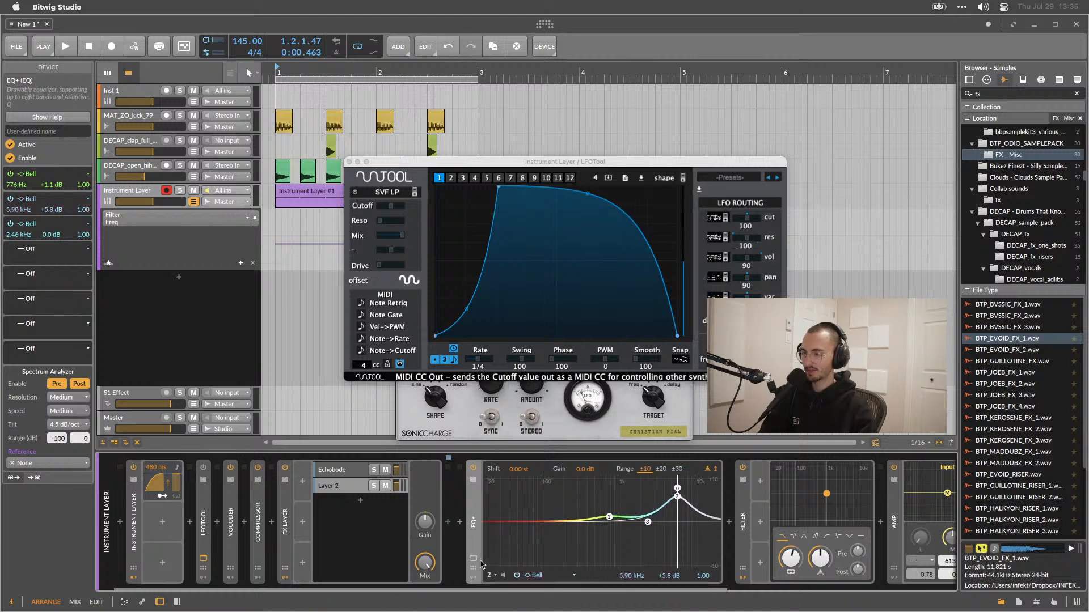
Add a fourth bell band to the EQ+ near 199 Hz.
key("alt+3")
key("alt+1")
left_click(475, 540)
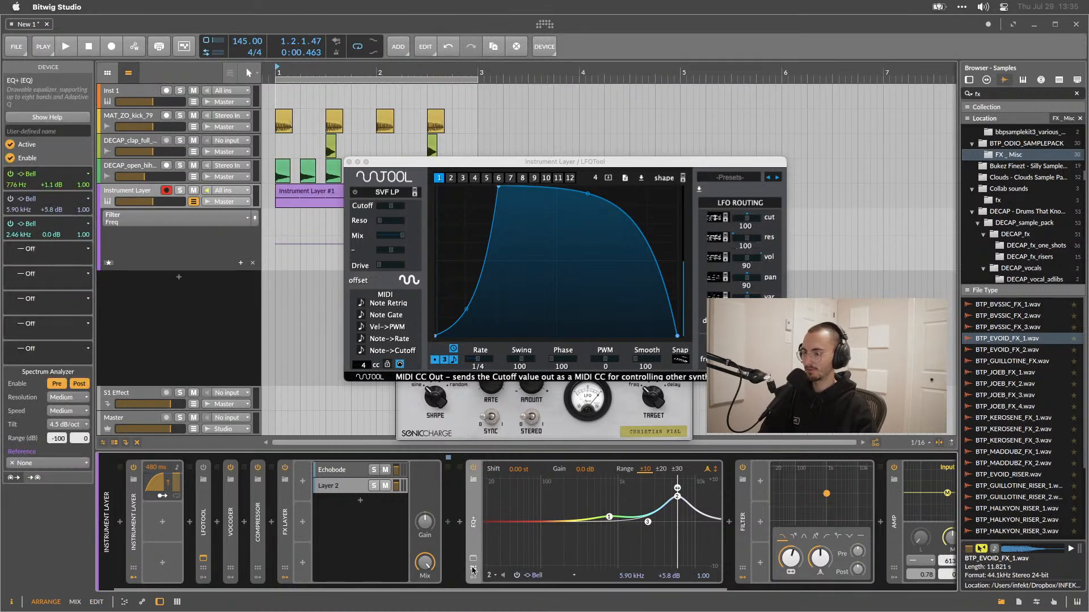
double_click(610, 490)
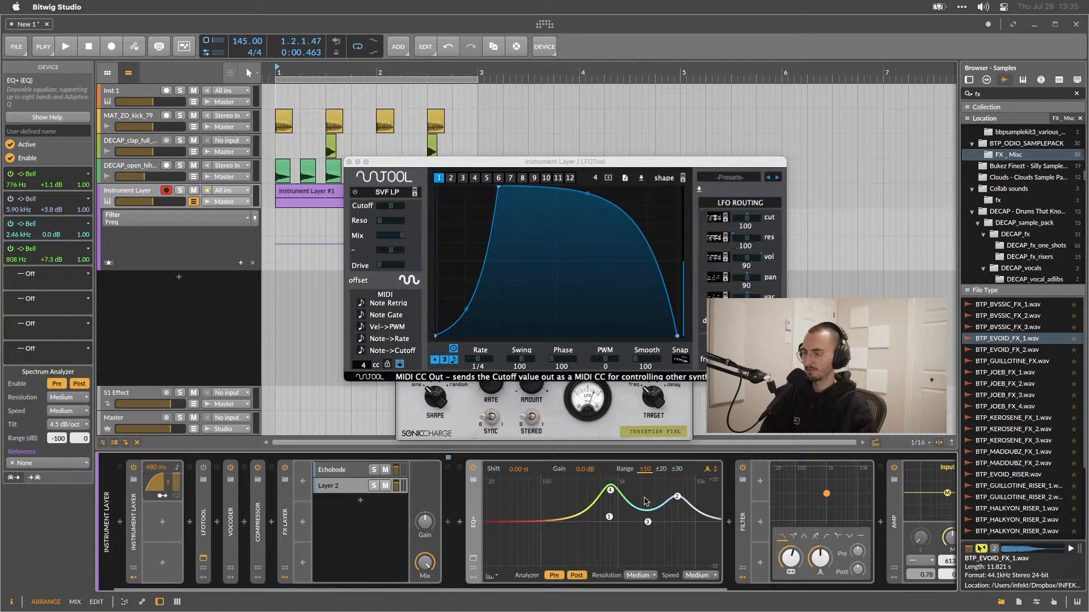
left_click_drag(610, 491, 564, 517)
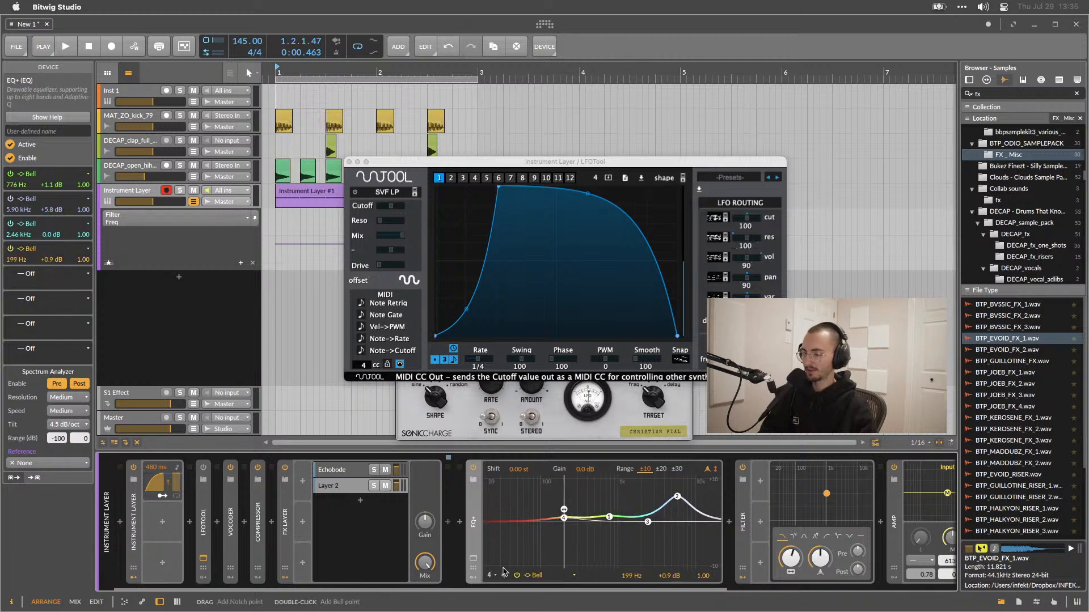
left_click(491, 576)
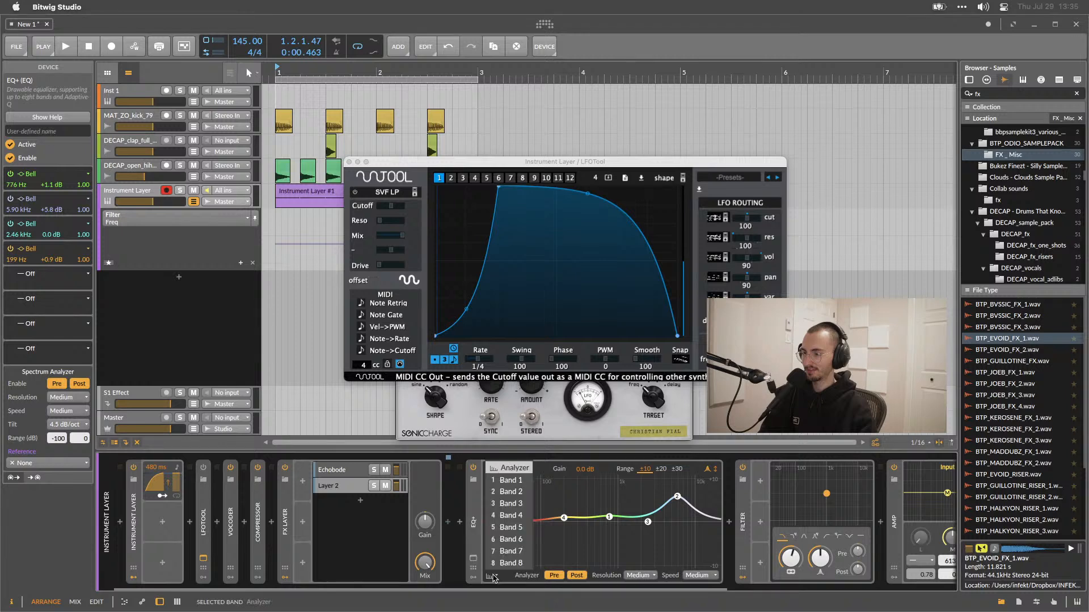
left_click(493, 577)
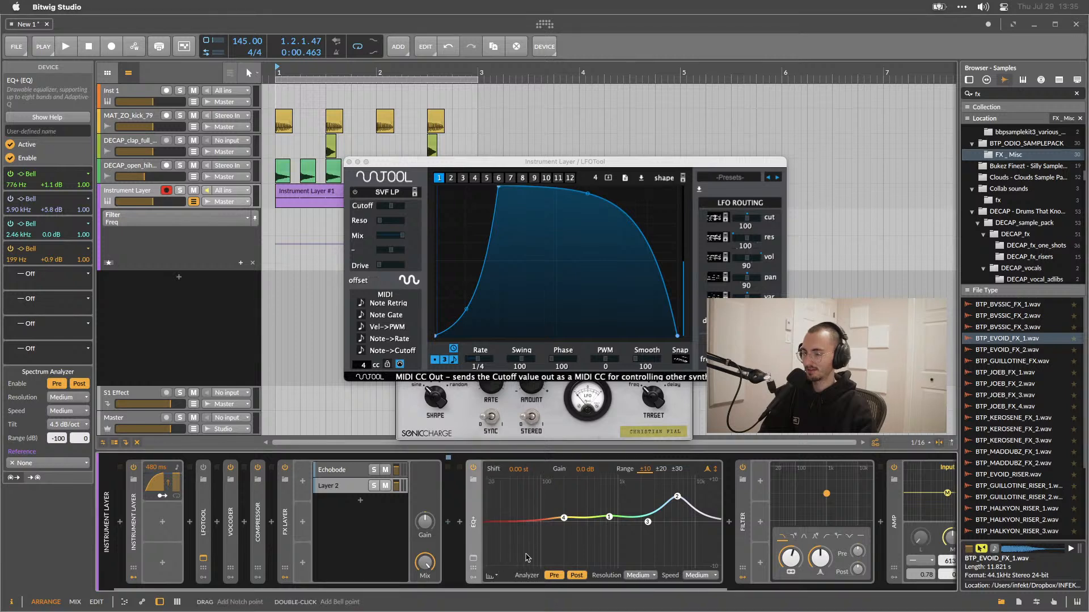
Set the EQ+ analyzer resolution to Large during playback.
left_click(639, 576)
left_click(635, 563)
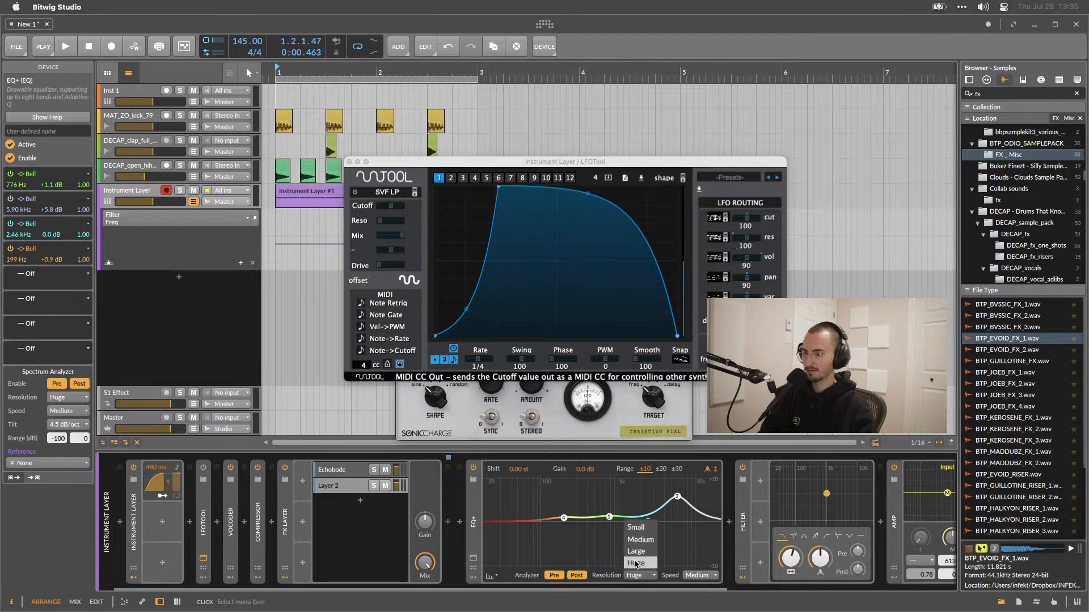
left_click(638, 540)
key("space")
left_click(639, 576)
left_click(636, 563)
left_click(639, 575)
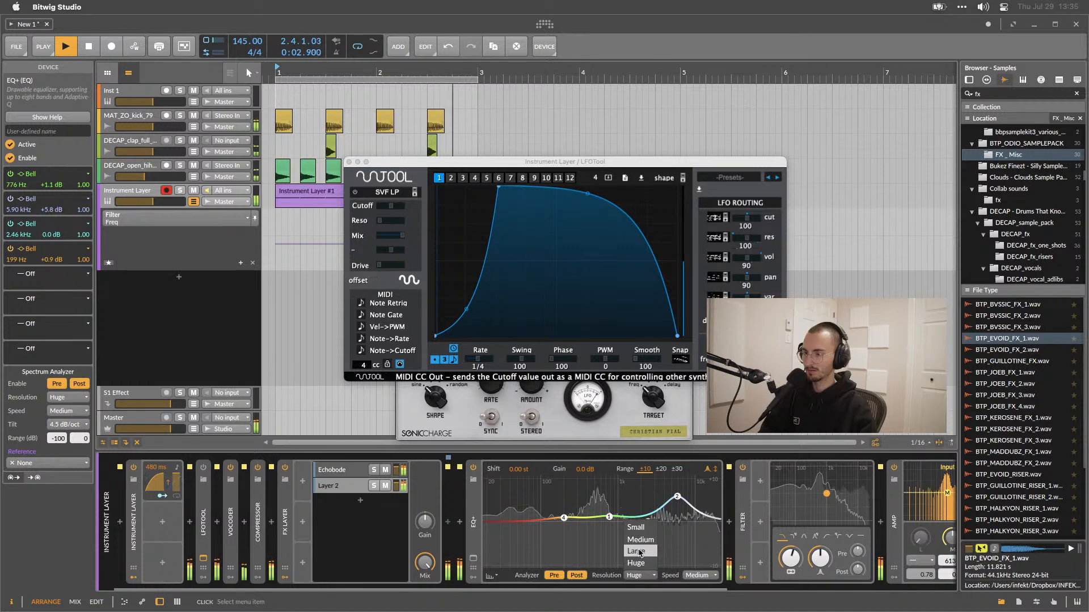
left_click(639, 552)
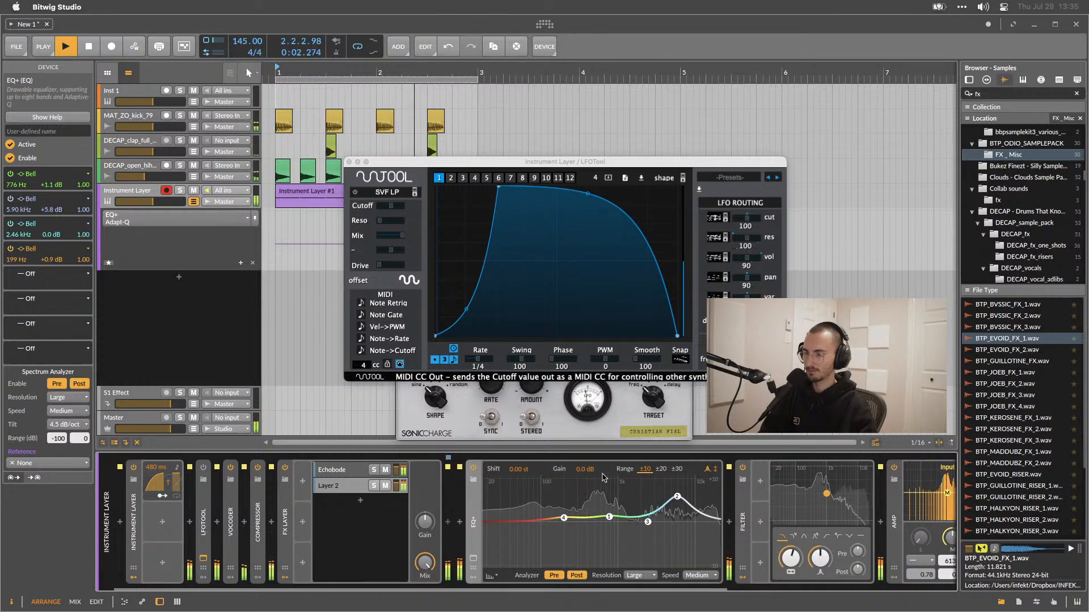
Raise the EQ+ global shift, then reset it to its default.
key("space")
left_click_drag(518, 470, 518, 397)
key("space")
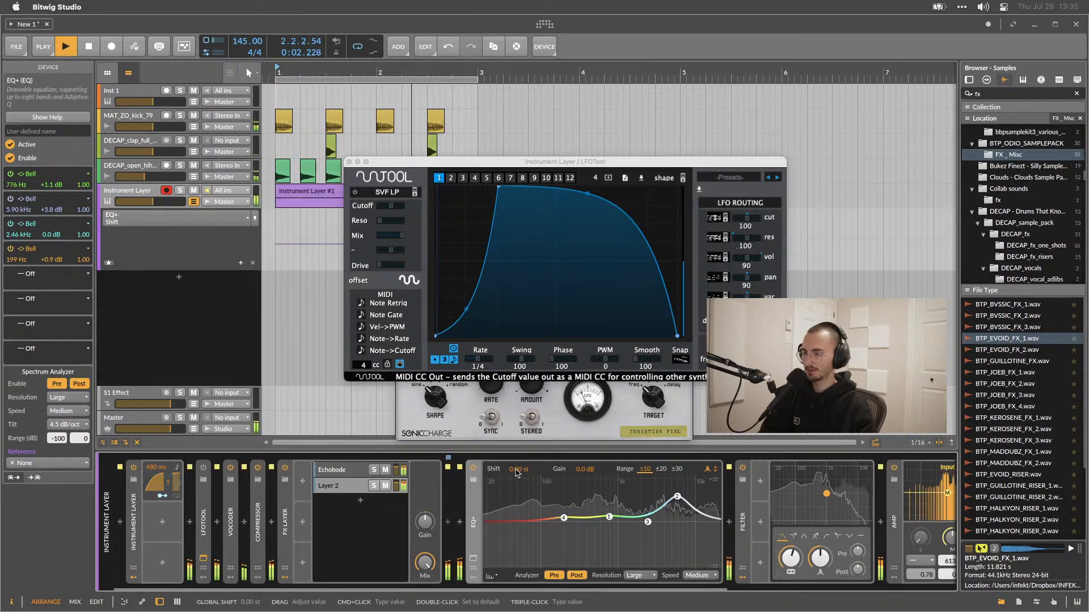
double_click(518, 470)
key("space")
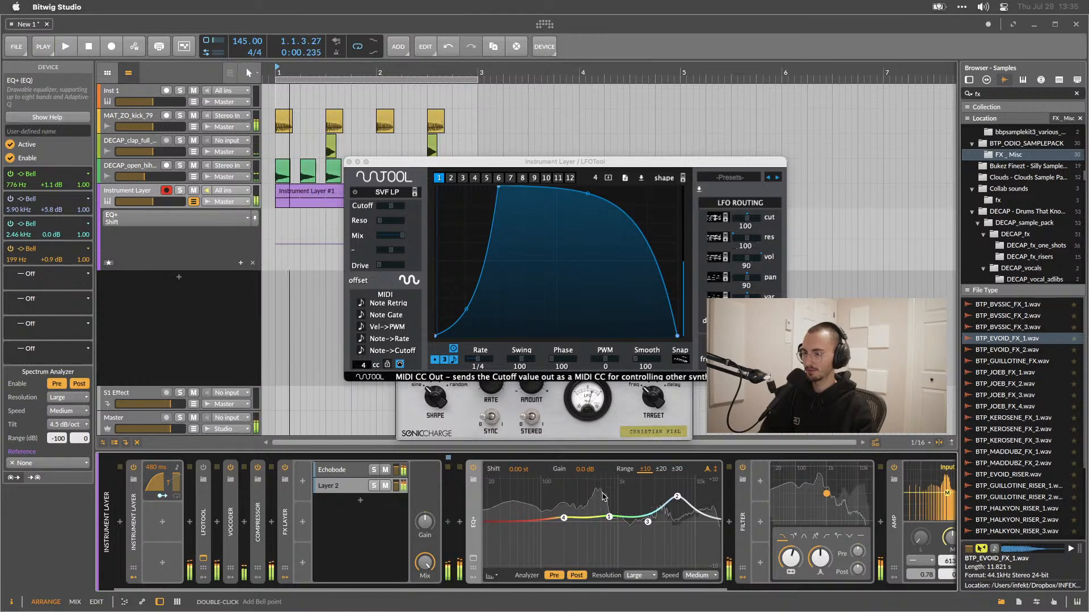
Boost the EQ+ fourth bell band to about 178 Hz and +4.8 dB.
double_click(549, 499)
double_click(549, 499)
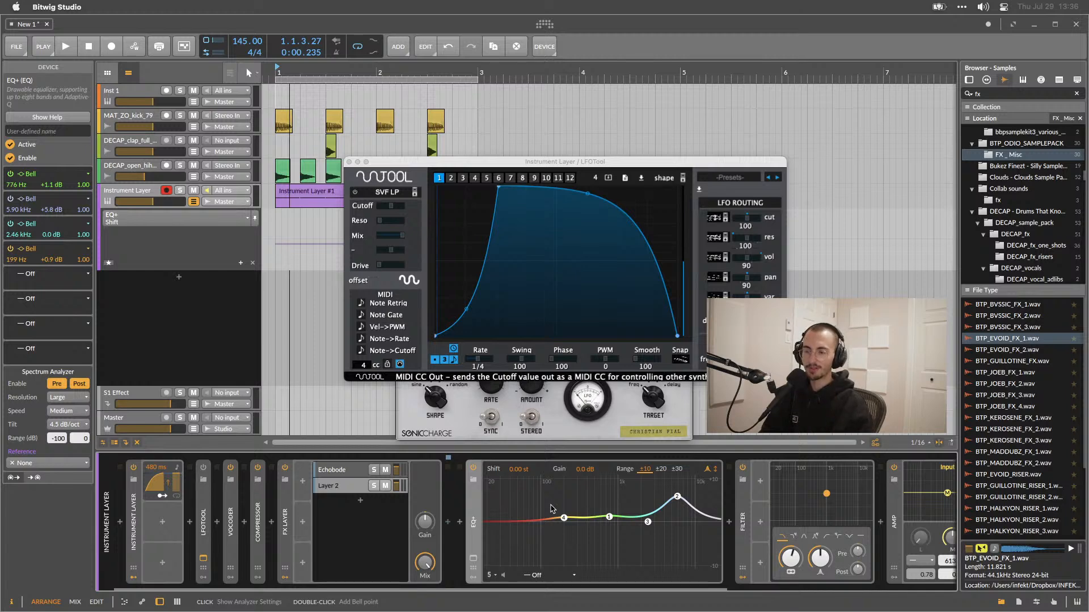
key("space")
mouse_move(564, 518)
left_mouse_down()
mouse_move(603, 497)
mouse_move(559, 505)
left_mouse_up()
left_click(503, 577)
left_click(503, 577)
key("space")
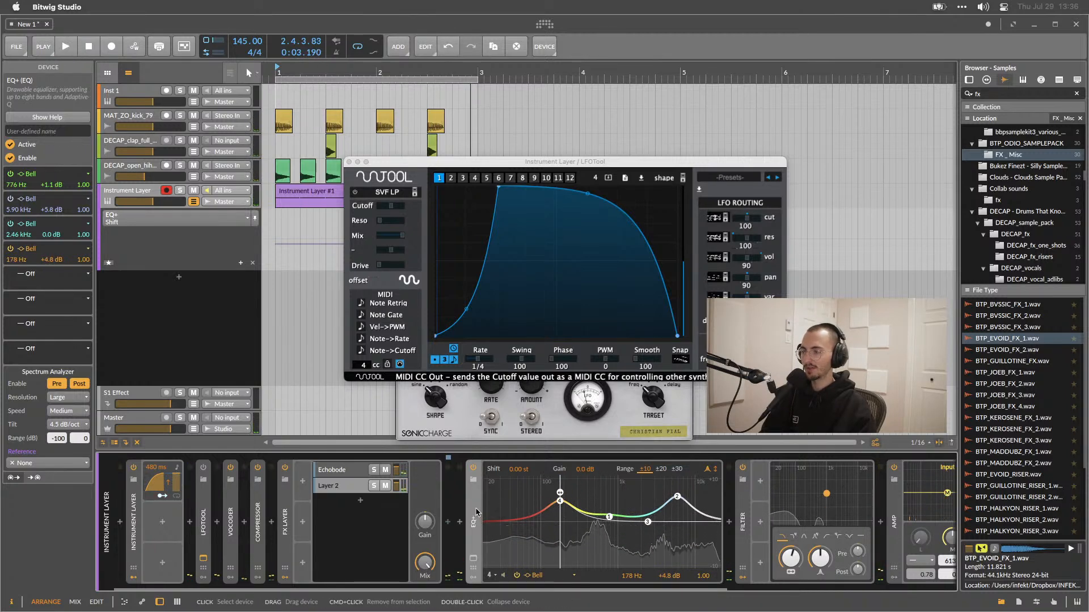
right_click(475, 509)
left_click(473, 498)
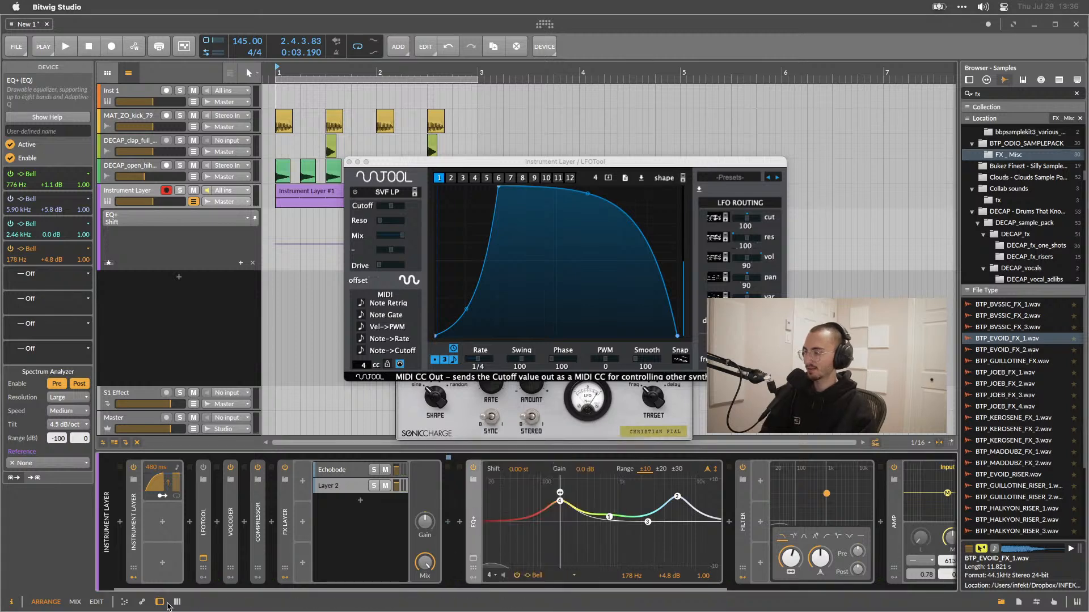
left_click(125, 602)
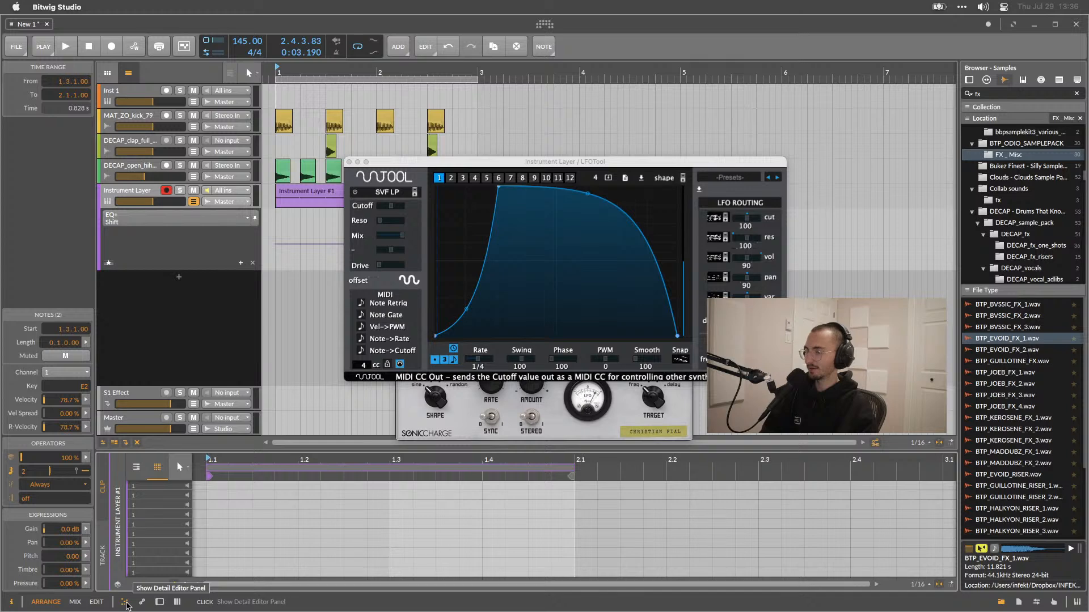
left_click(126, 603)
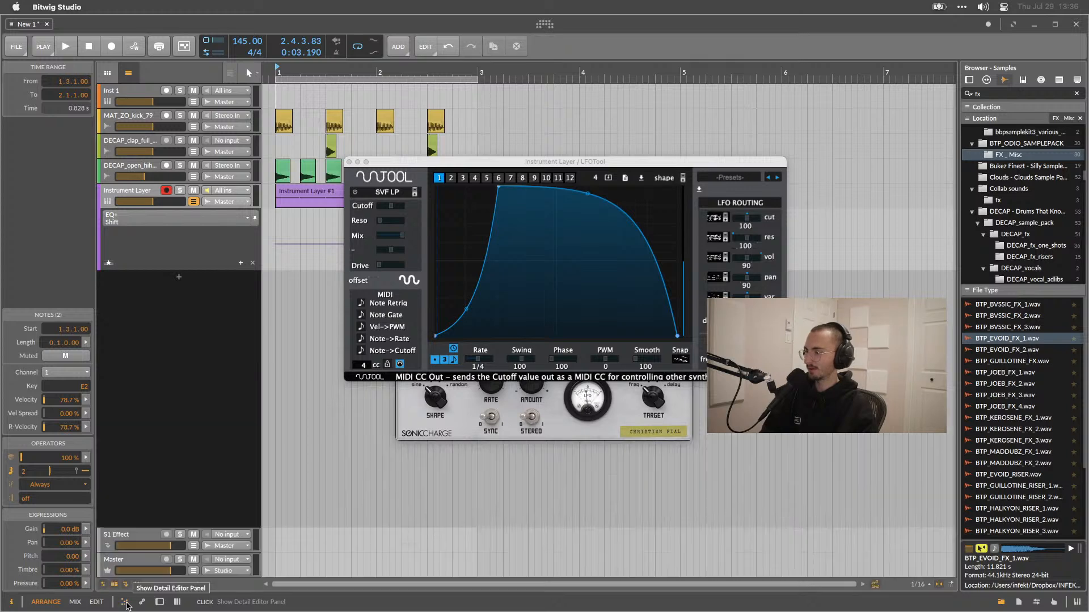
left_click(159, 602)
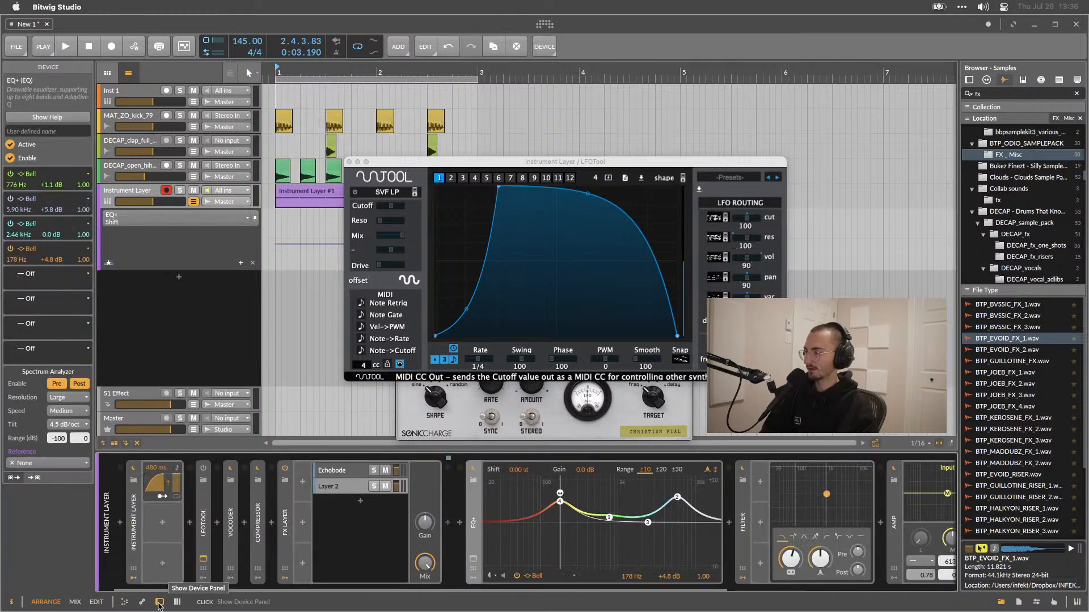
Open the EQ+ help overview, read it, and close it.
right_click(544, 483)
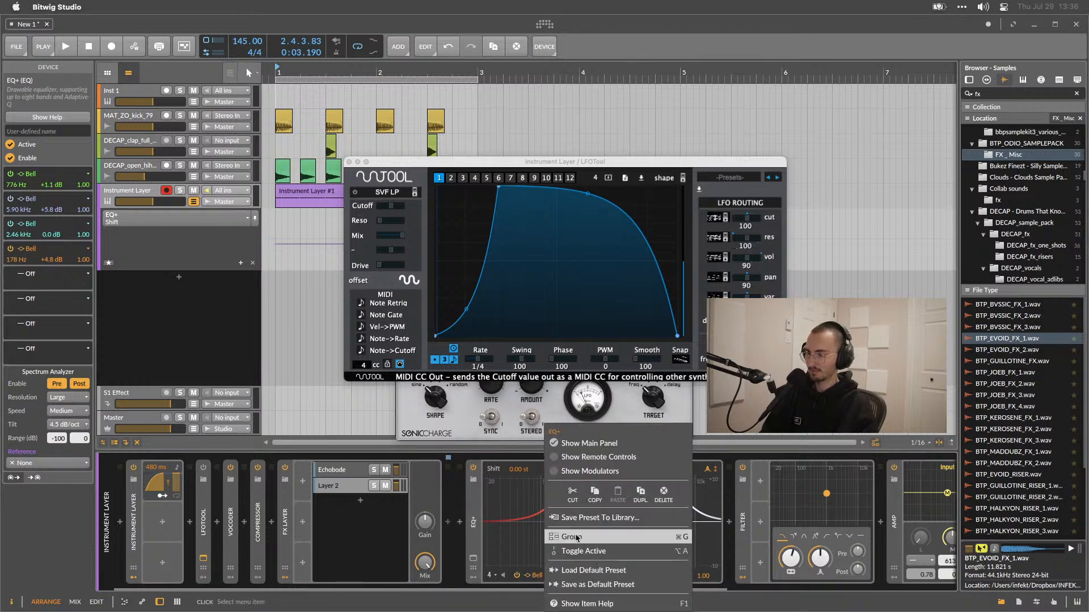
left_click(577, 604)
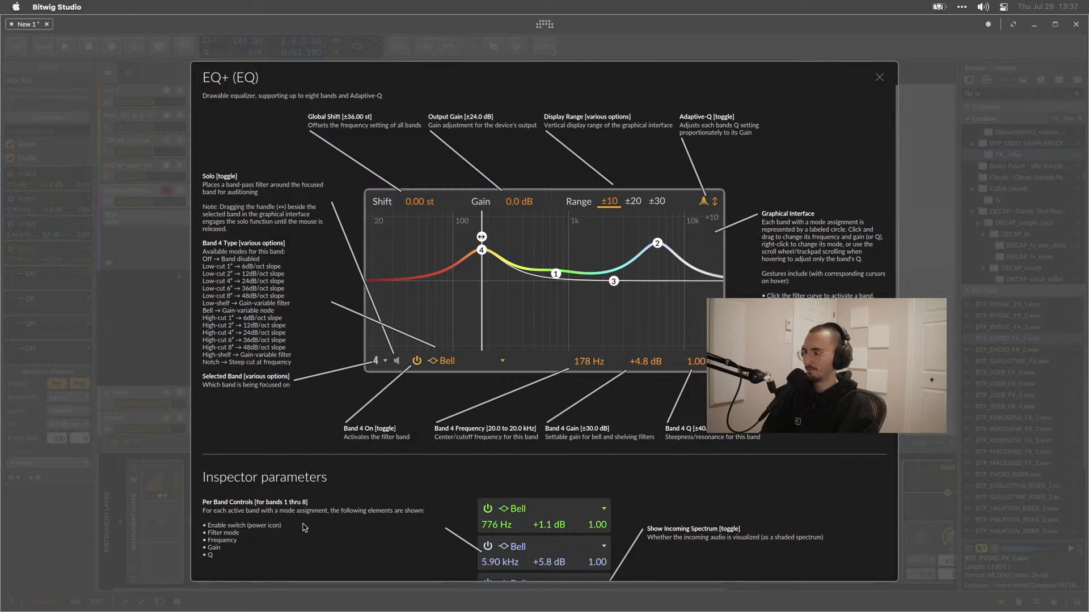
scroll(604, 524, "down", 10)
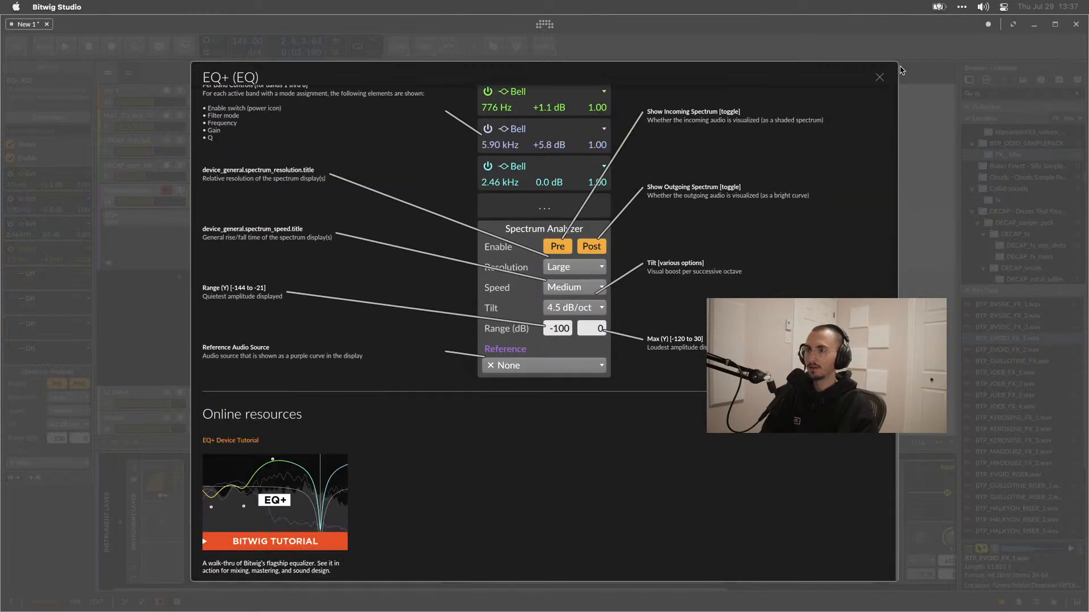
left_click(882, 77)
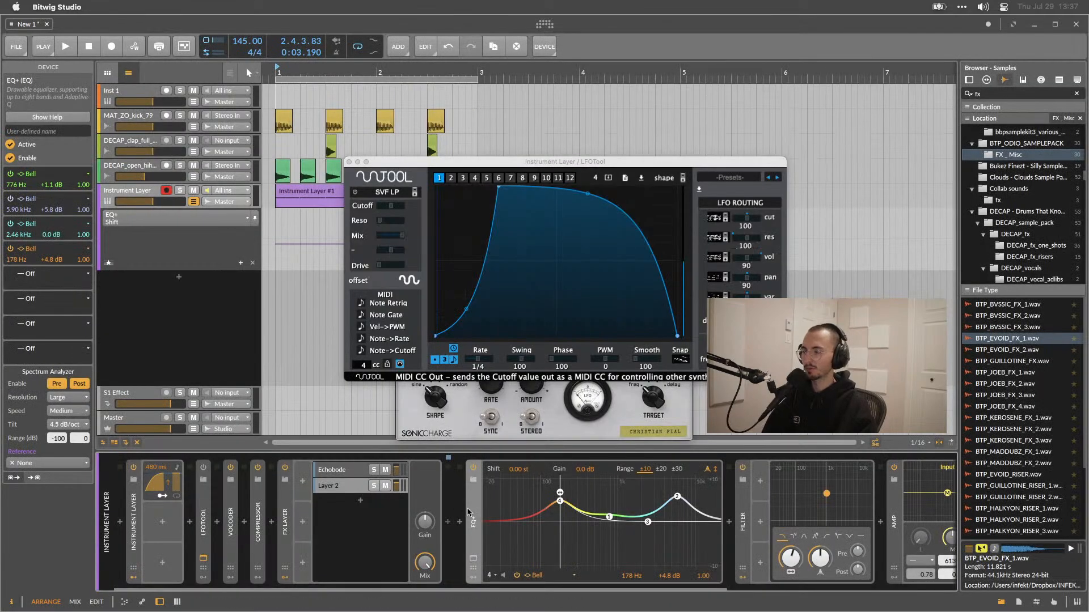
Delete the EQ+ device from the chain.
key("Delete")
key("space")
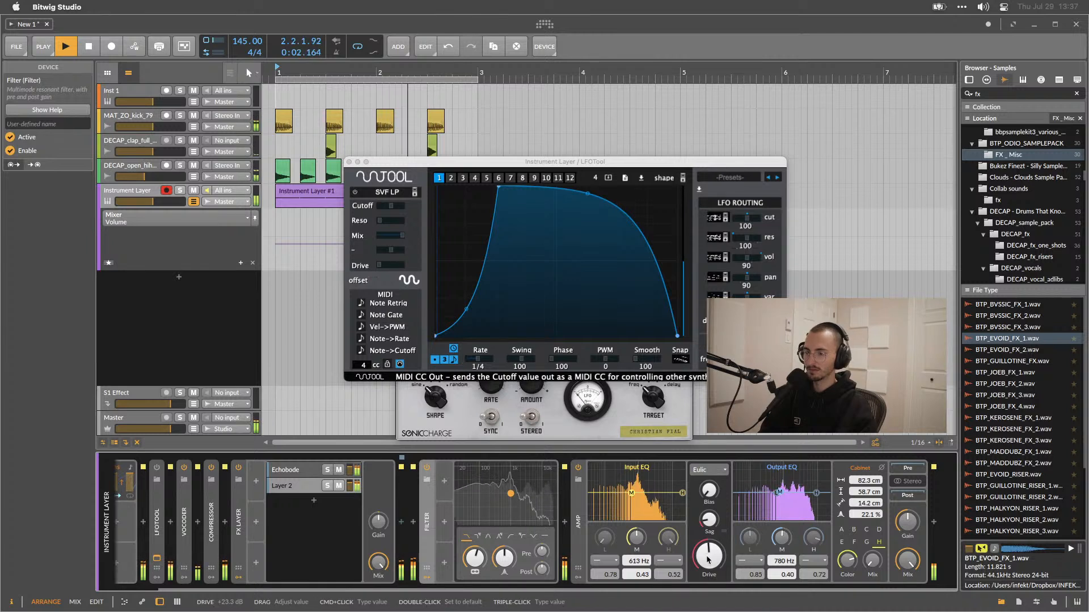
Nudge the Amp's drive and lower the Filter's frequency further during playback.
left_click_drag(708, 558, 709, 555)
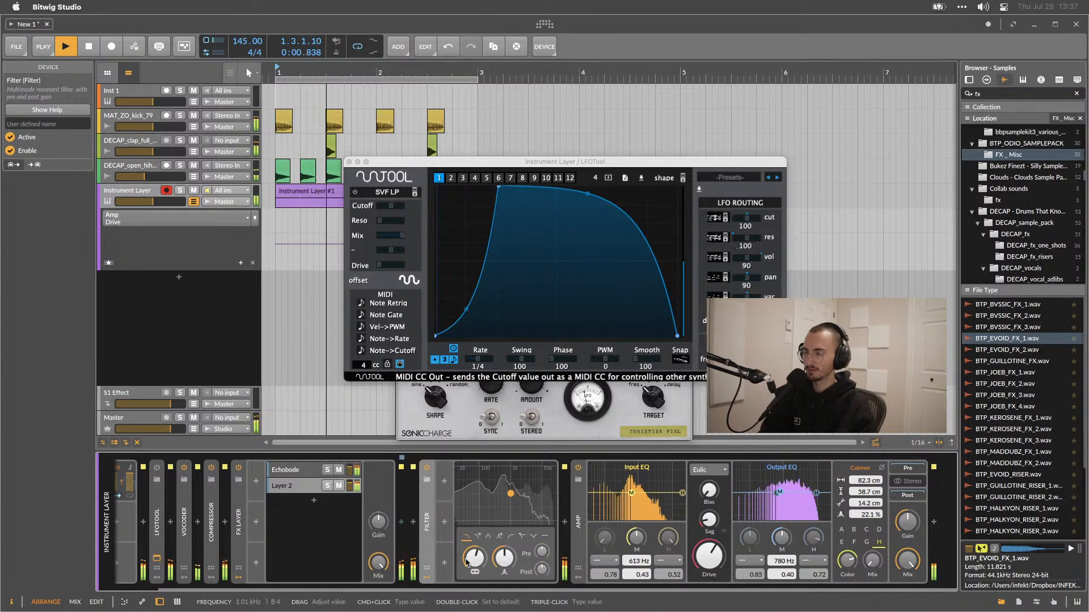
left_click_drag(473, 558, 482, 581)
key("space")
key("space")
key("space")
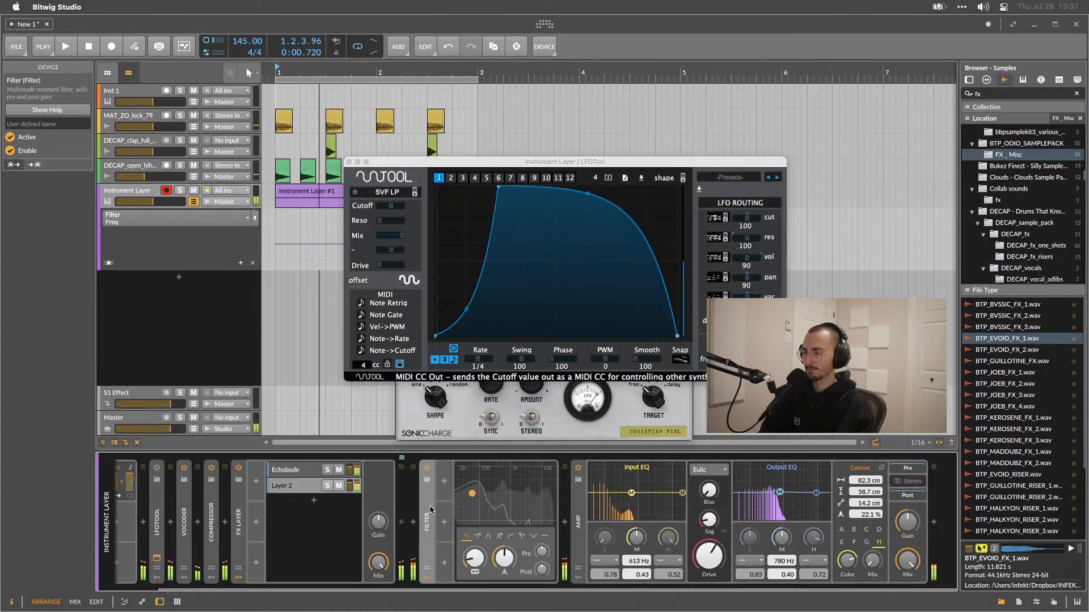
Add an LFO modulator to the Filter device.
left_click(444, 481)
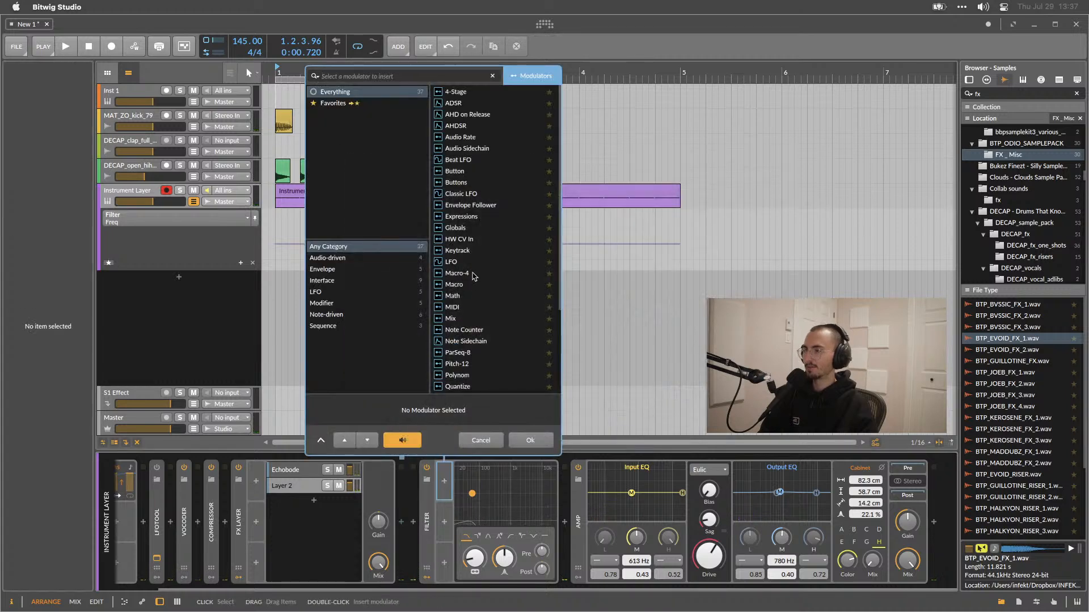
scroll(474, 276, "down", 1)
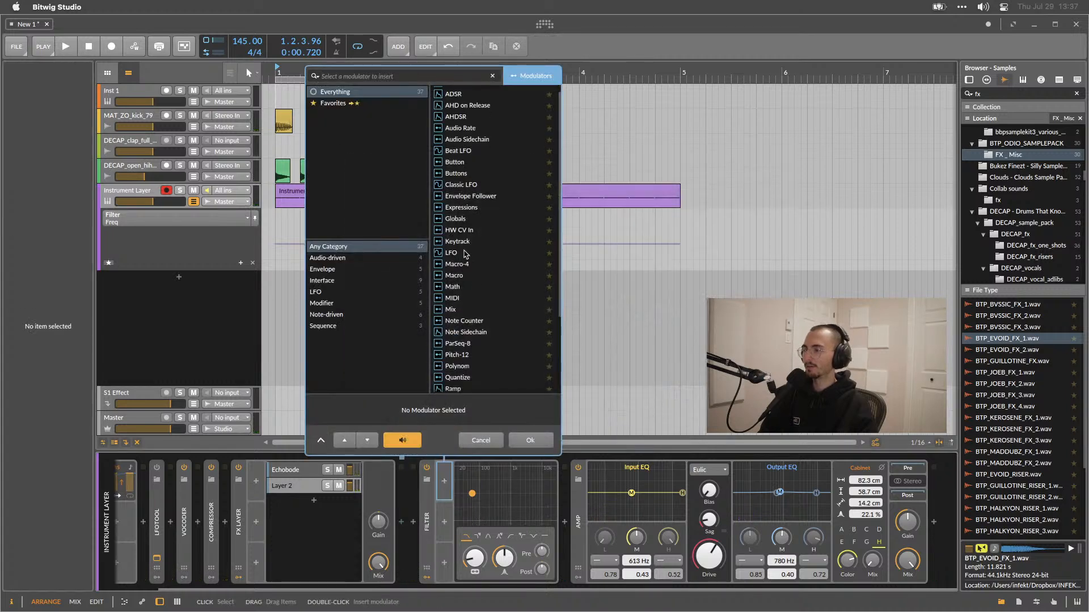
double_click(466, 254)
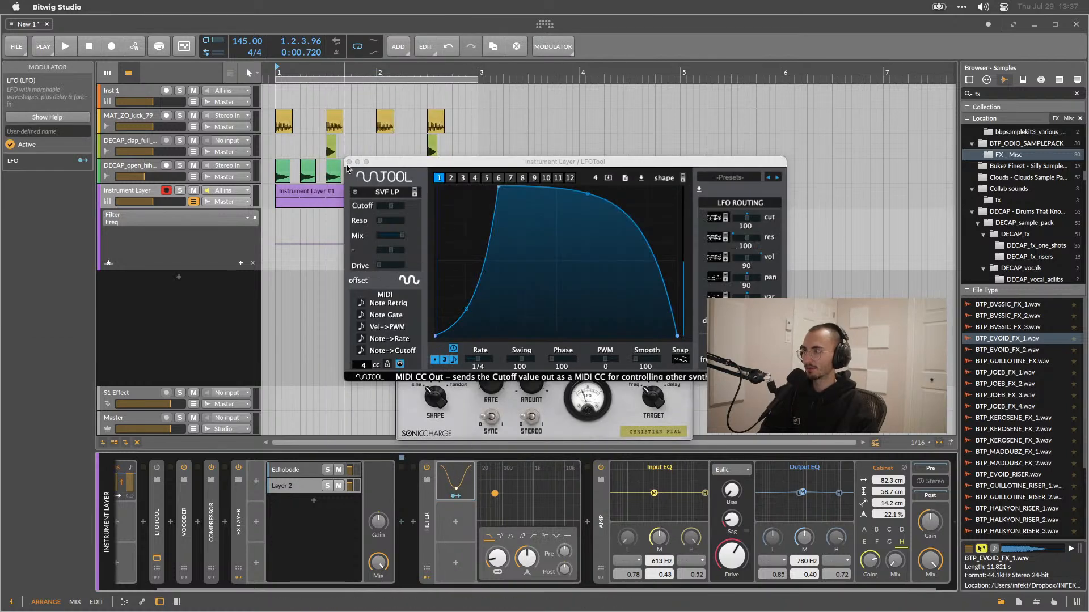
left_click(456, 420)
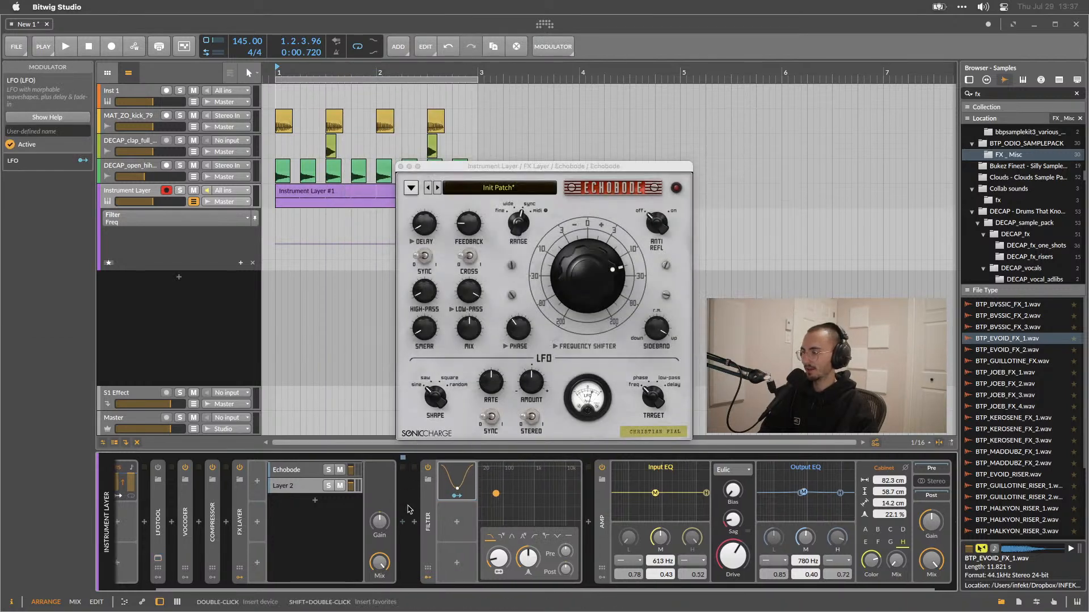
Map the LFO modulator to the Filter's frequency and start playback.
scroll(411, 509, "right", 2)
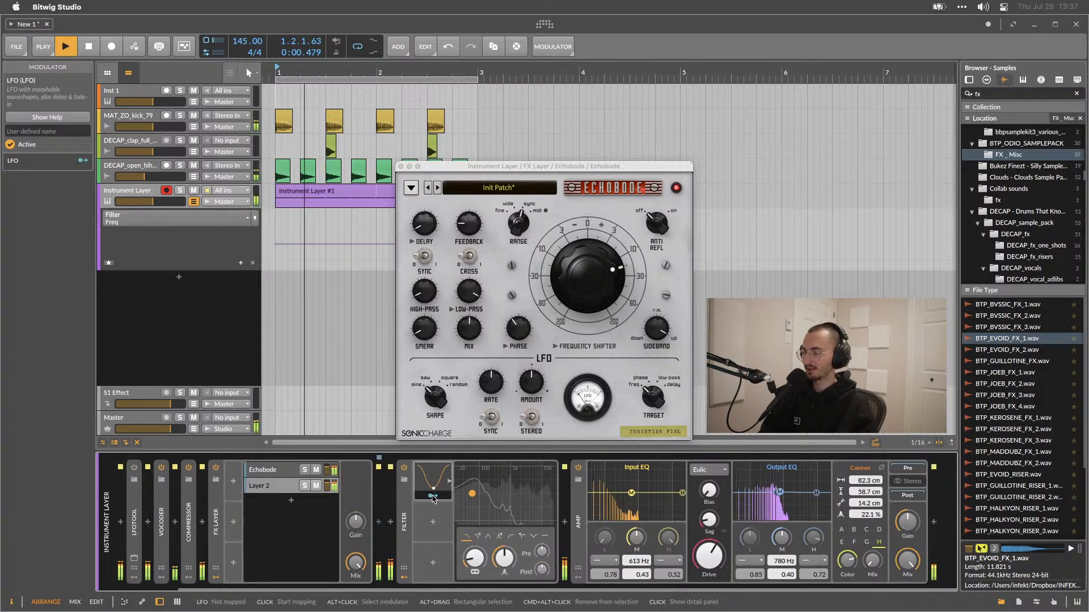
left_click(432, 495)
mouse_move(475, 562)
left_mouse_down()
mouse_move(475, 545)
mouse_move(475, 561)
left_mouse_up()
key("space")
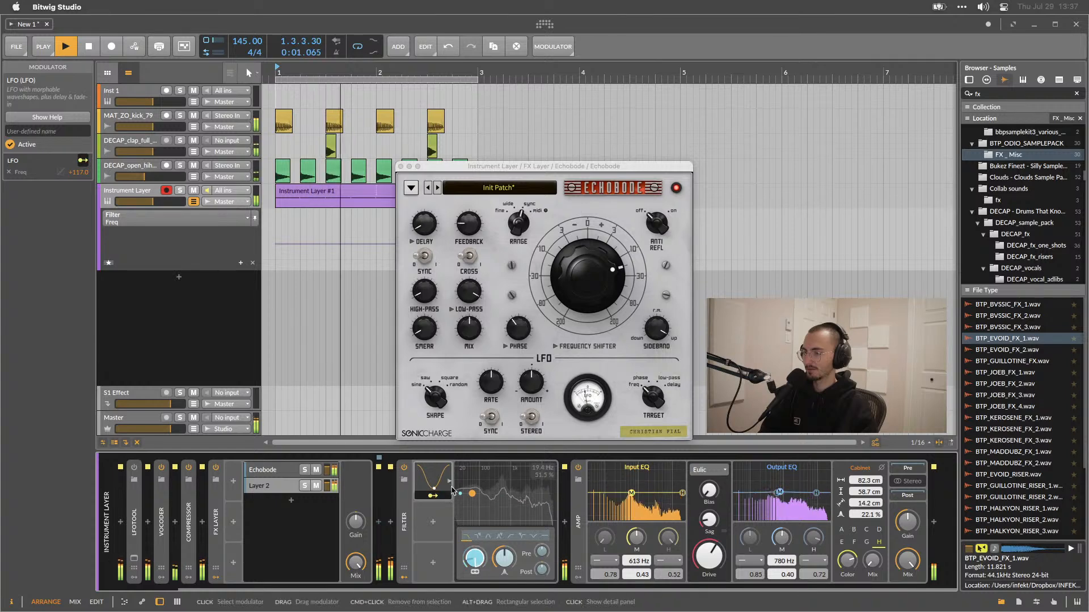
Expand the LFO and set its rate timebase to half note.
left_click(433, 479)
left_click(517, 483)
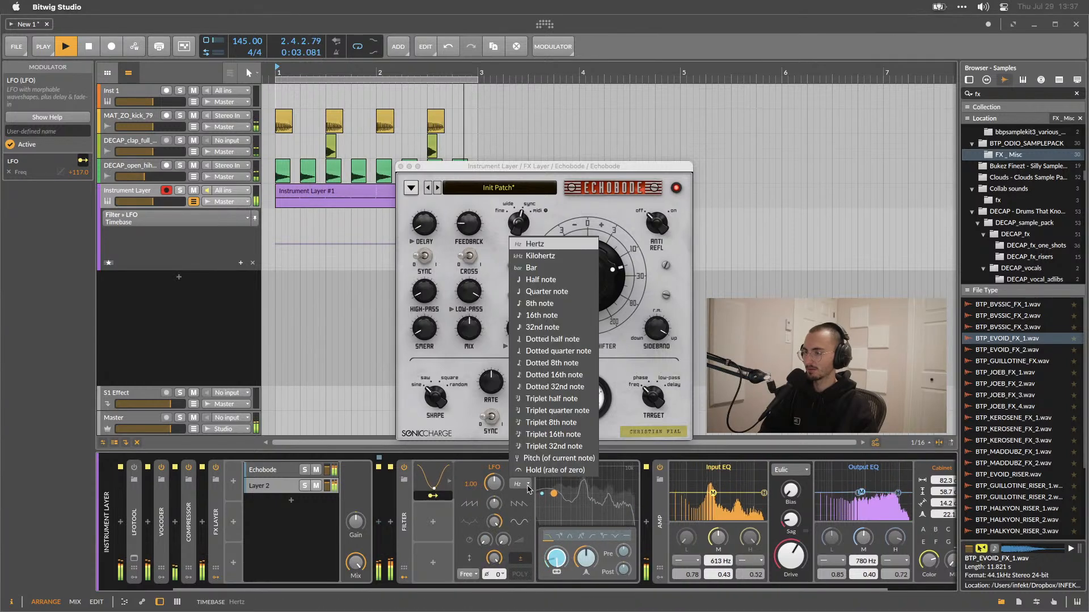
left_click(539, 294)
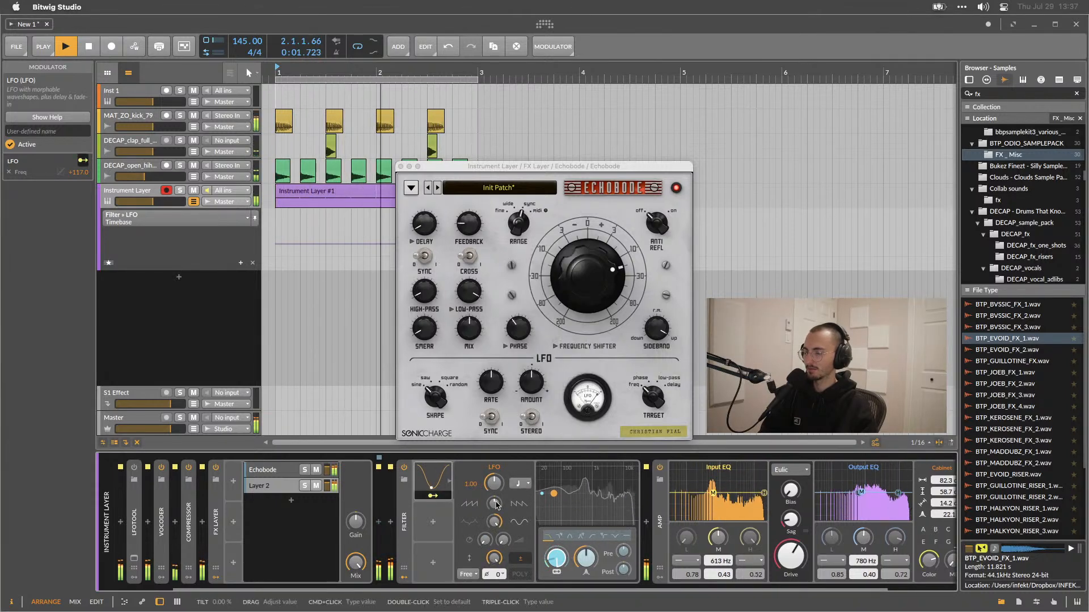
left_click_drag(494, 484, 494, 474)
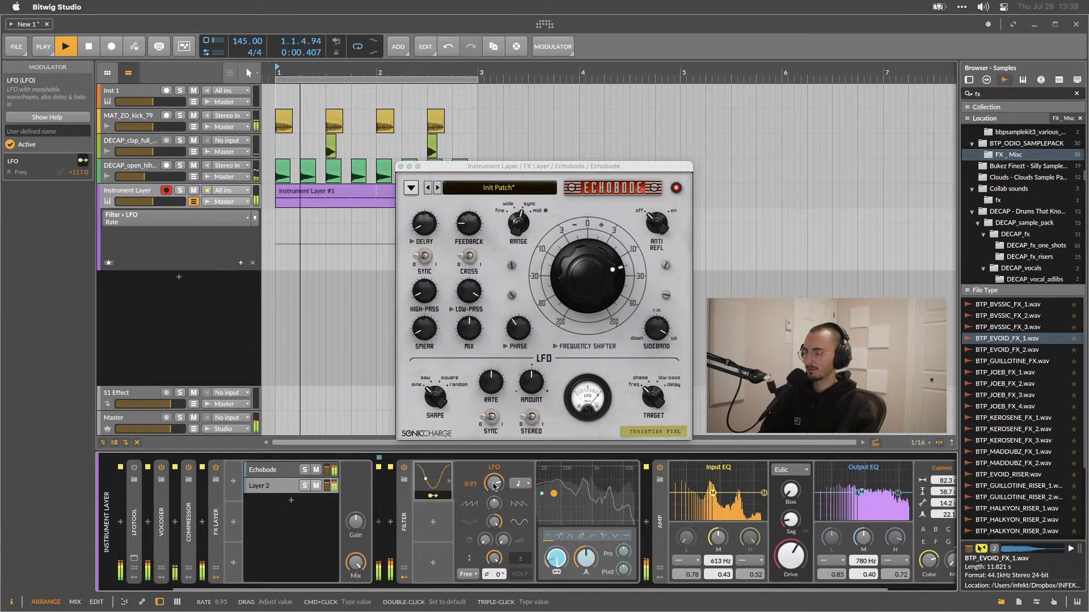
left_click(517, 484)
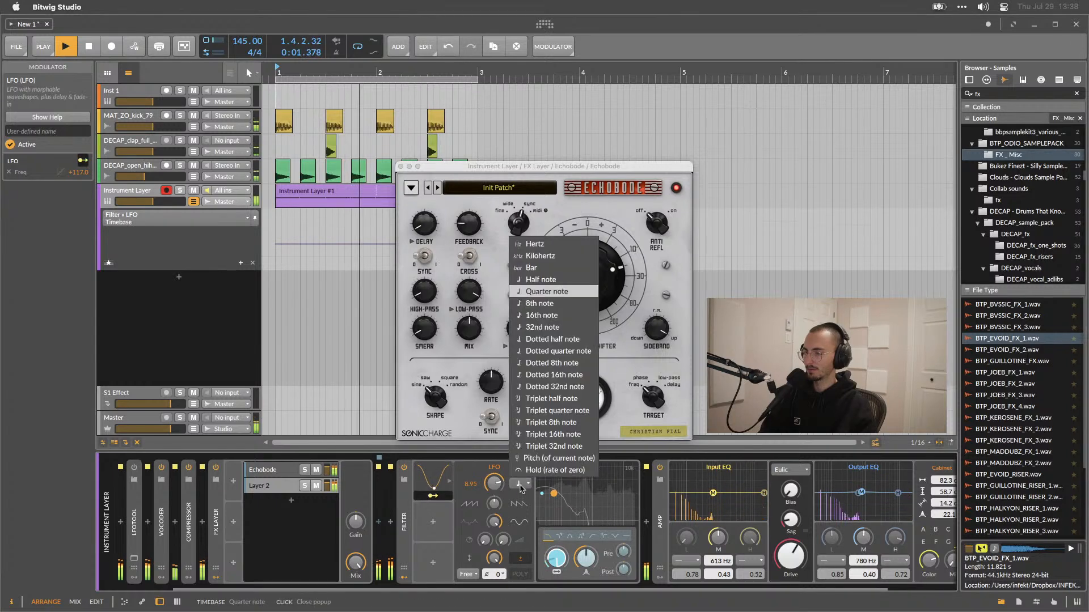
left_click(548, 280)
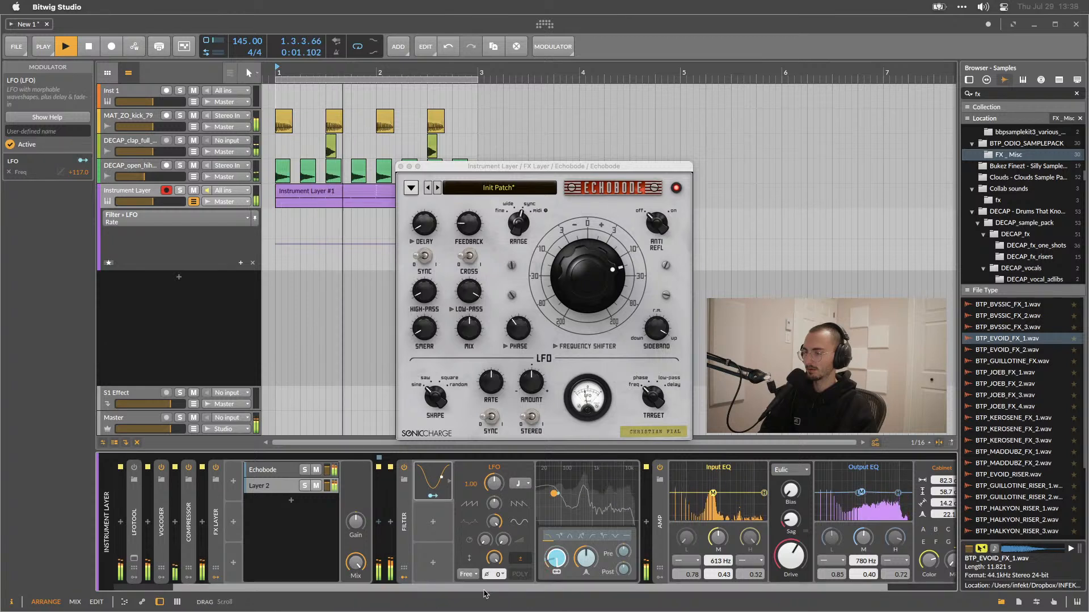
Set the LFO phase to 114° and lower the Filter's frequency to about 73.5 Hz.
left_click_drag(493, 573, 495, 512)
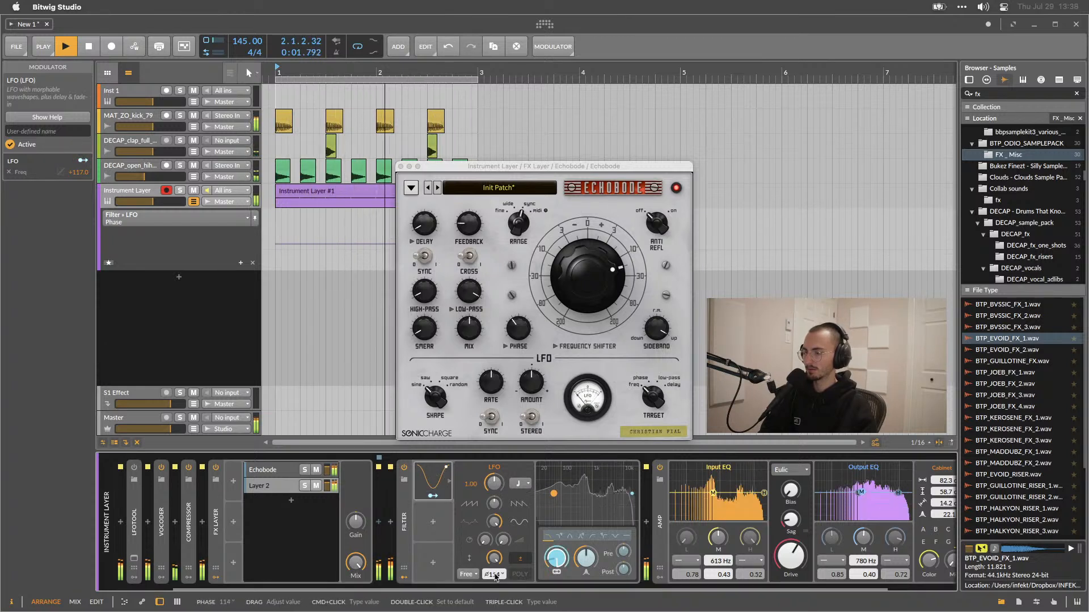
left_click_drag(562, 564, 557, 535)
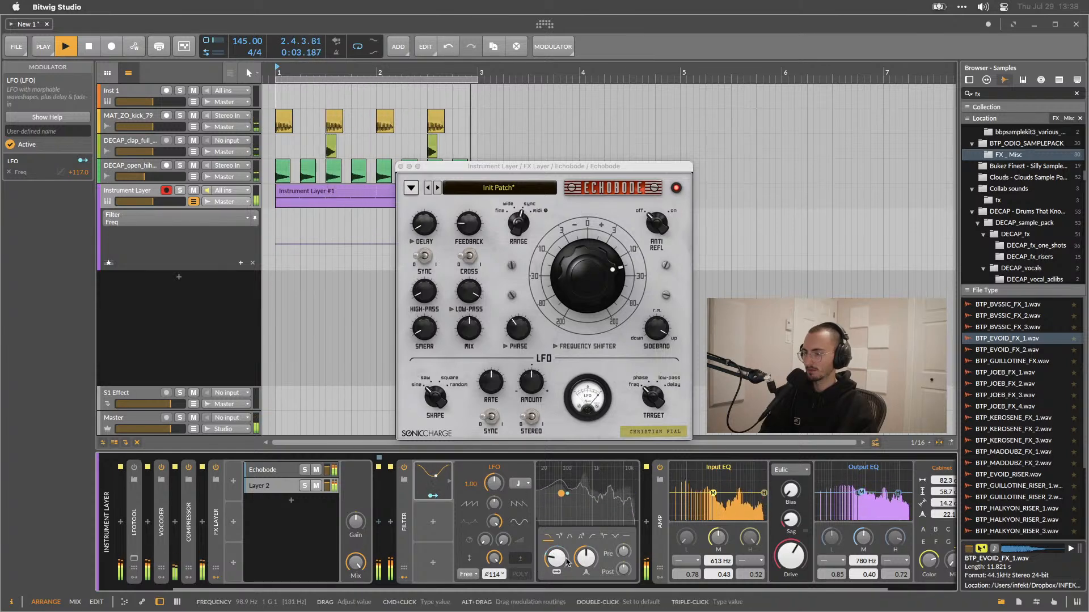
left_click_drag(561, 563, 555, 569)
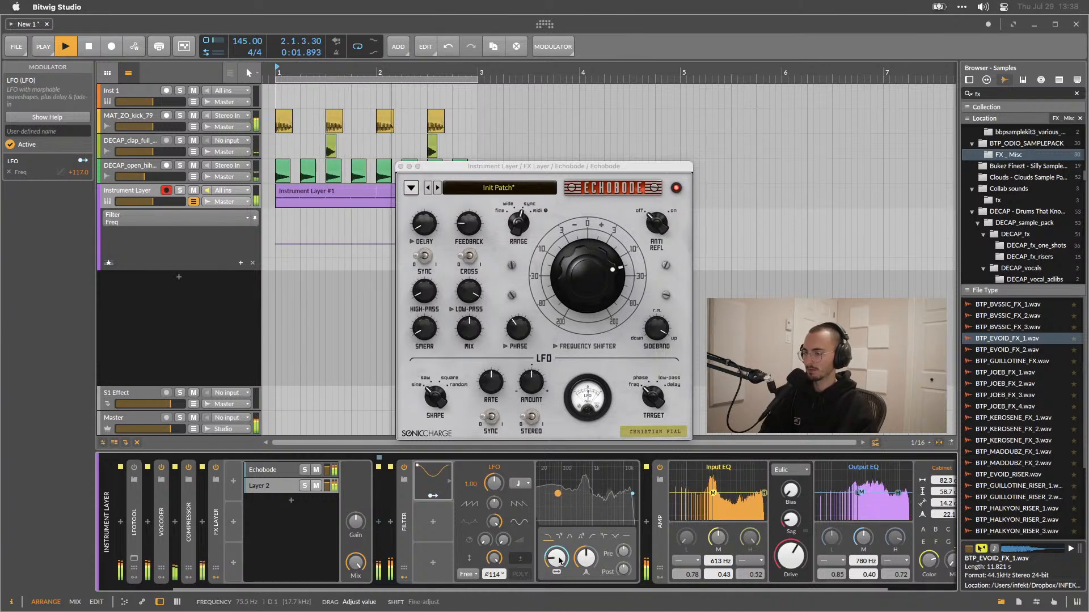
Reduce the LFO's modulation amount on the Filter frequency to +86.58.
left_click(433, 496)
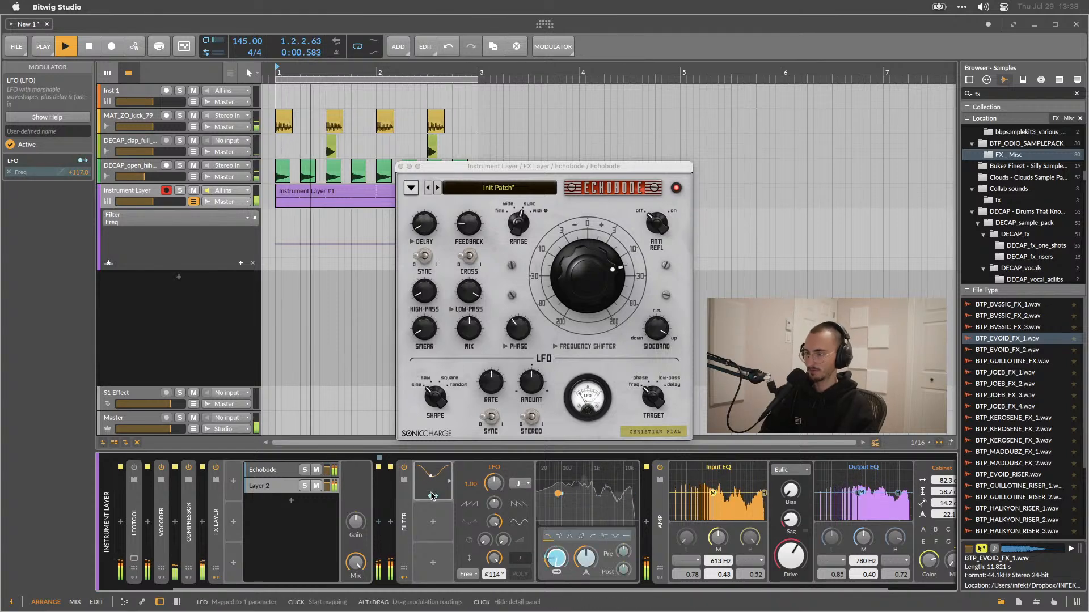
left_click_drag(563, 567, 558, 559)
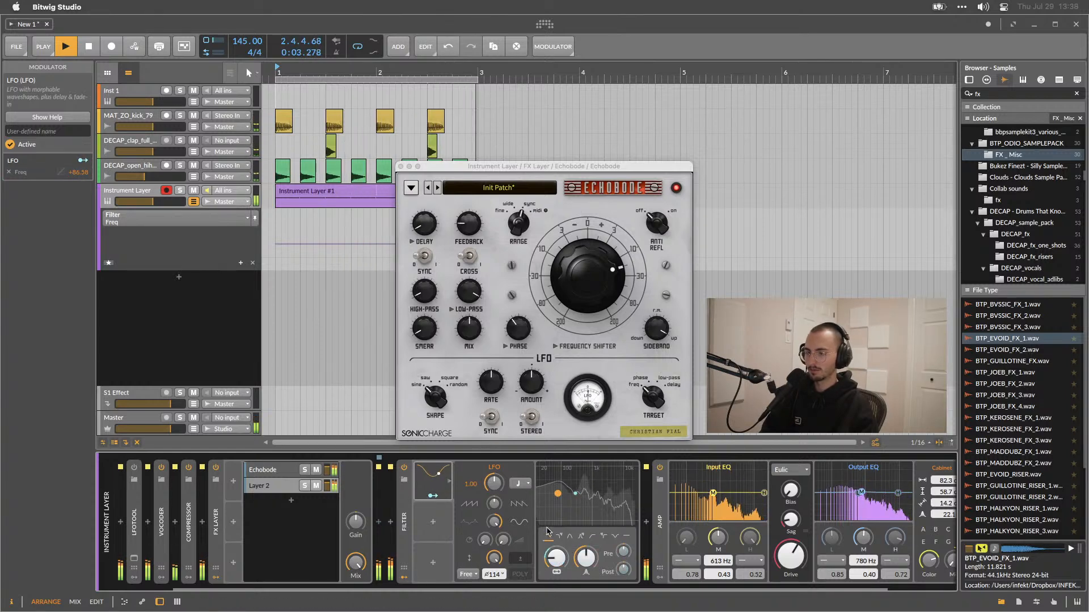
Switch the Amp's distortion mode to Fold A and adjust its output gain.
scroll(569, 537, "right", 3)
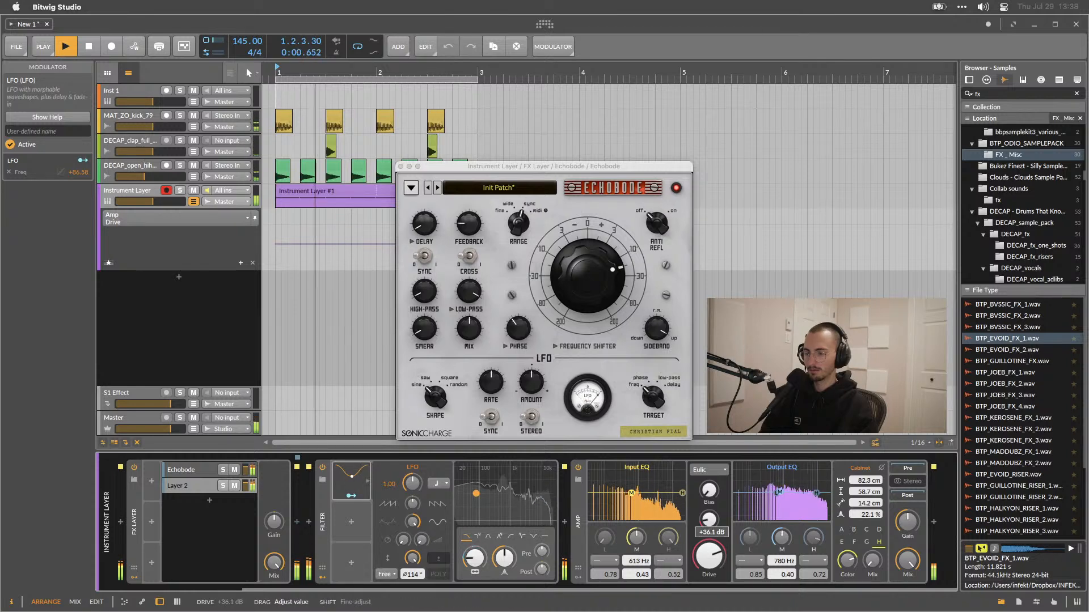
left_click(709, 470)
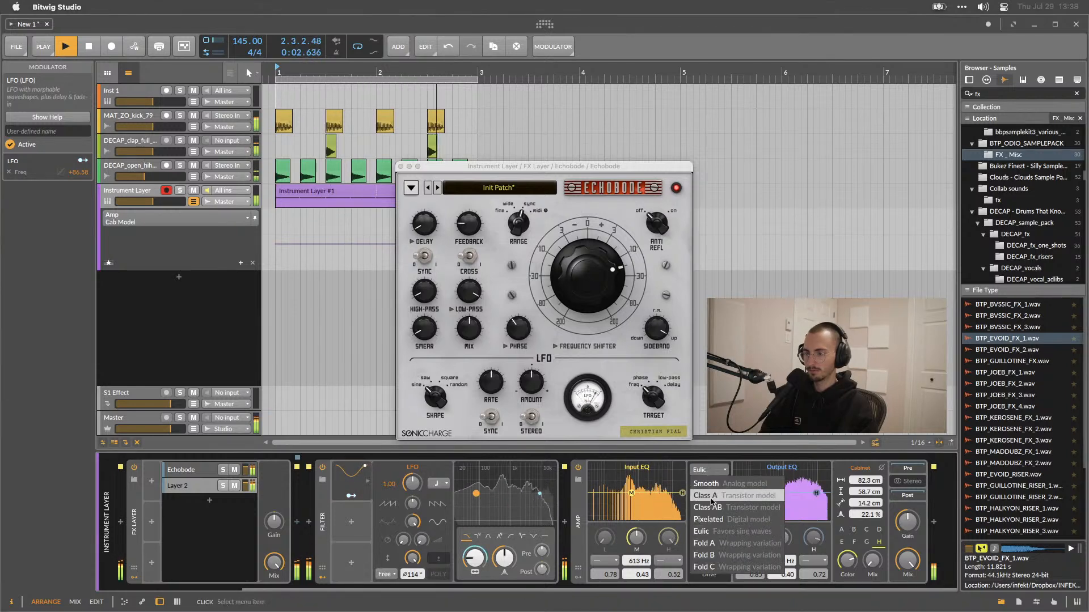
left_click(716, 543)
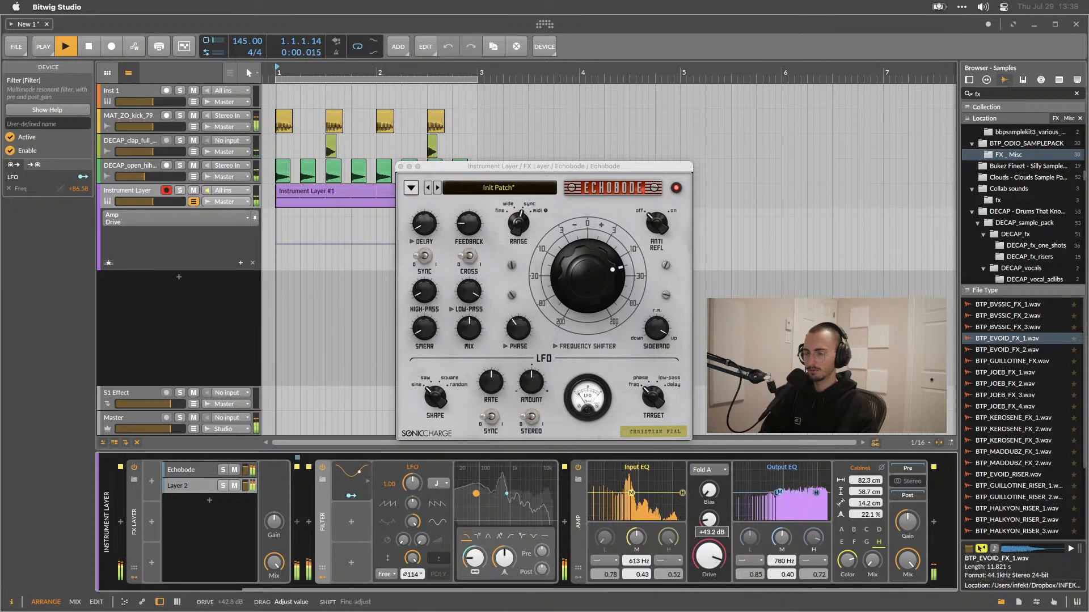
left_click_drag(912, 522, 912, 503)
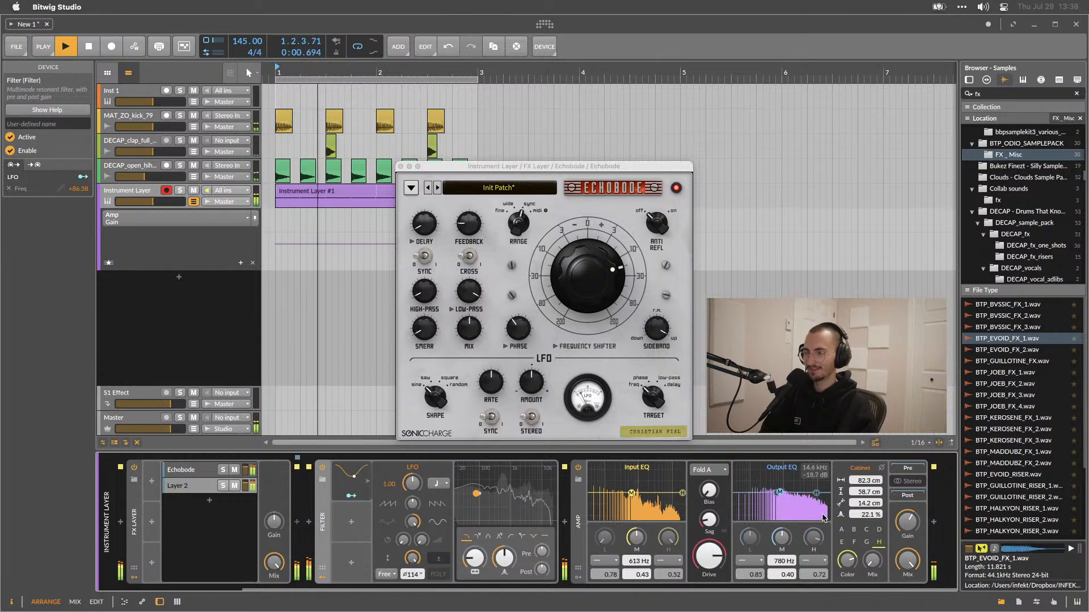
Stop playback and open the Sampler inside the nested instrument layer's sample layer.
key("space")
scroll(824, 518, "left", 5)
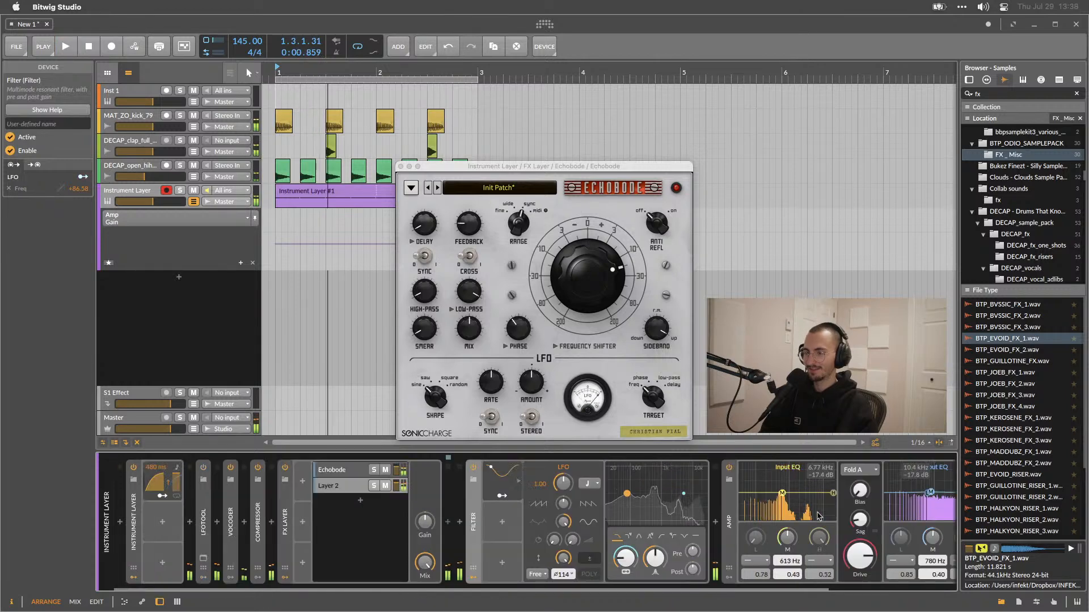
left_click(130, 515)
left_click(208, 472)
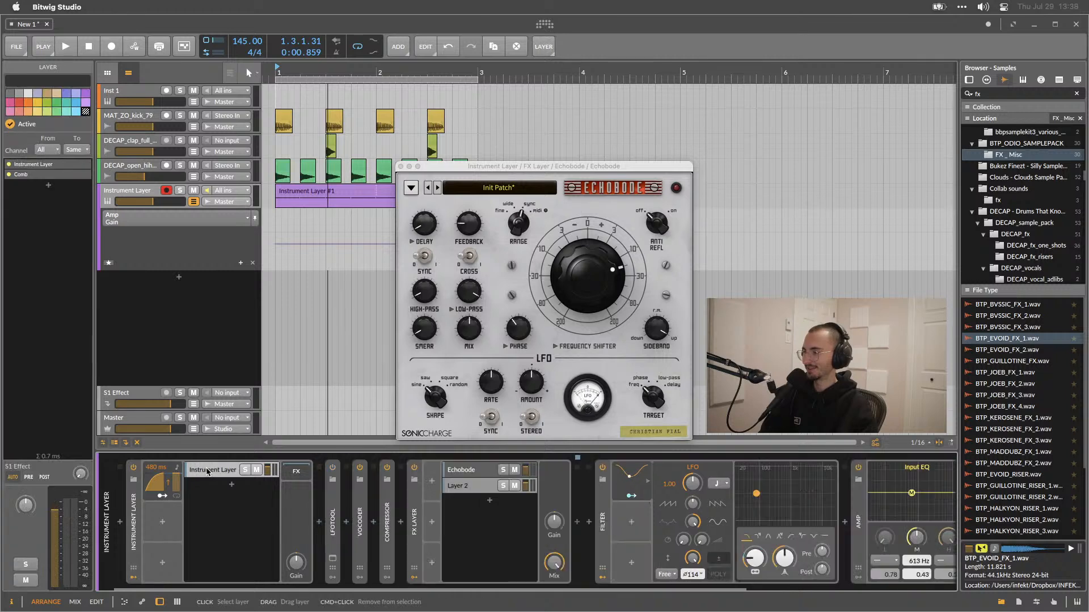
left_click(222, 475)
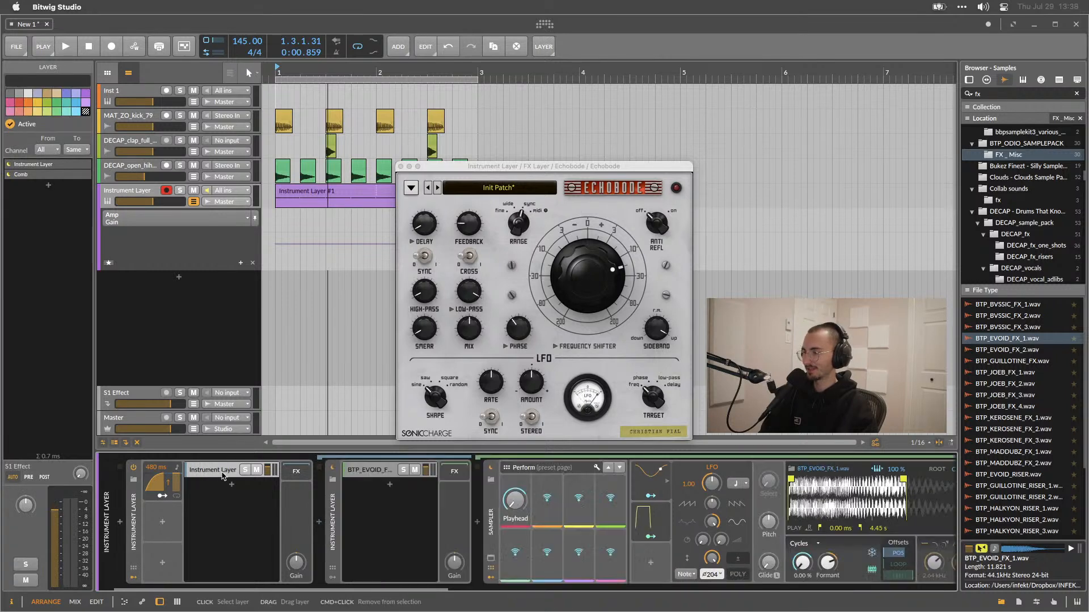
left_click(366, 471)
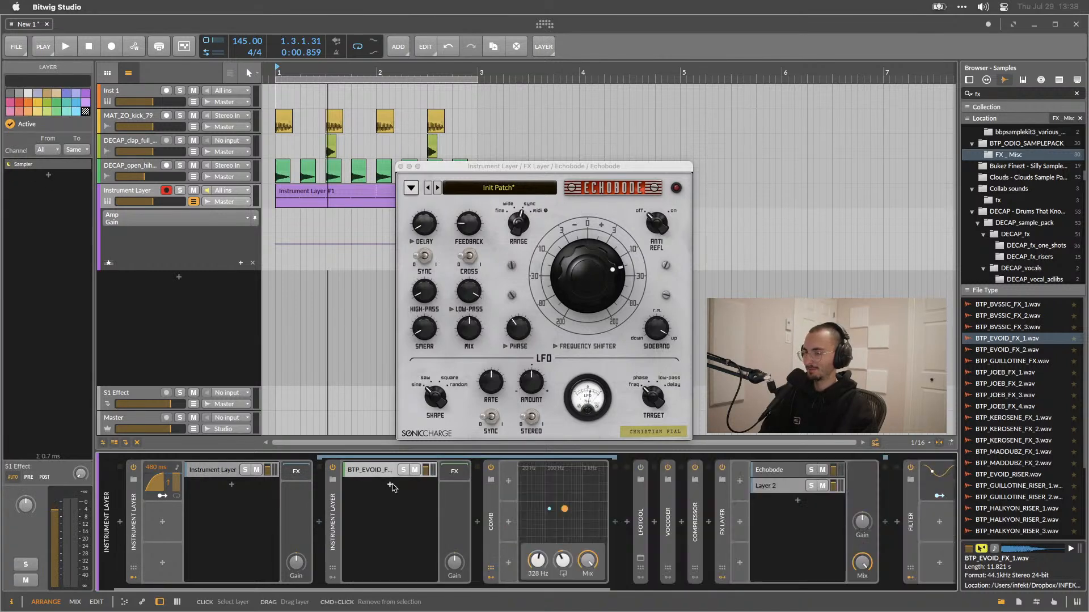
left_click(333, 506)
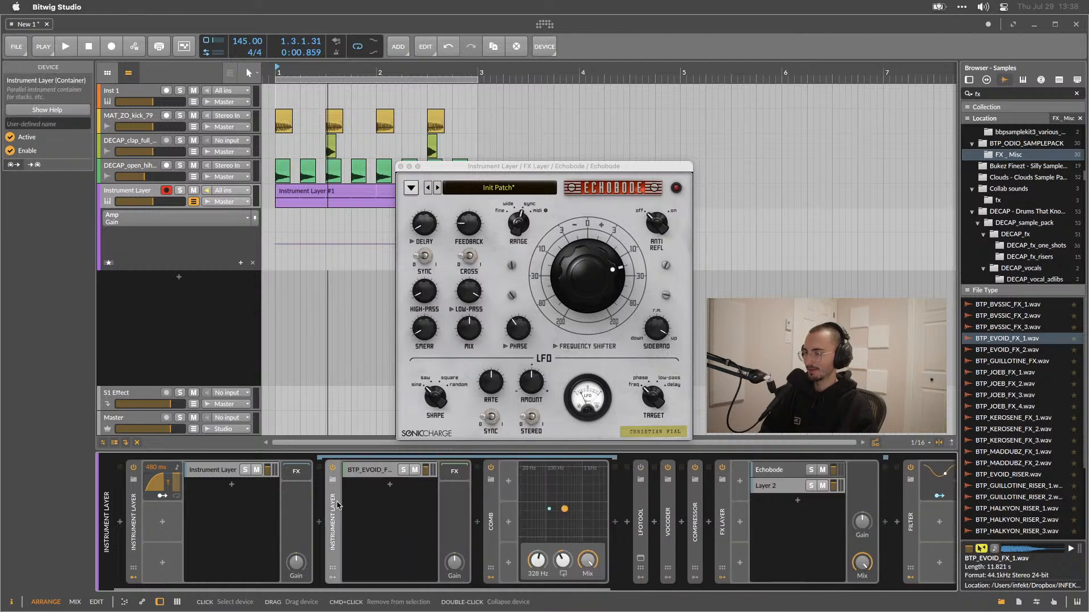
left_click(496, 502)
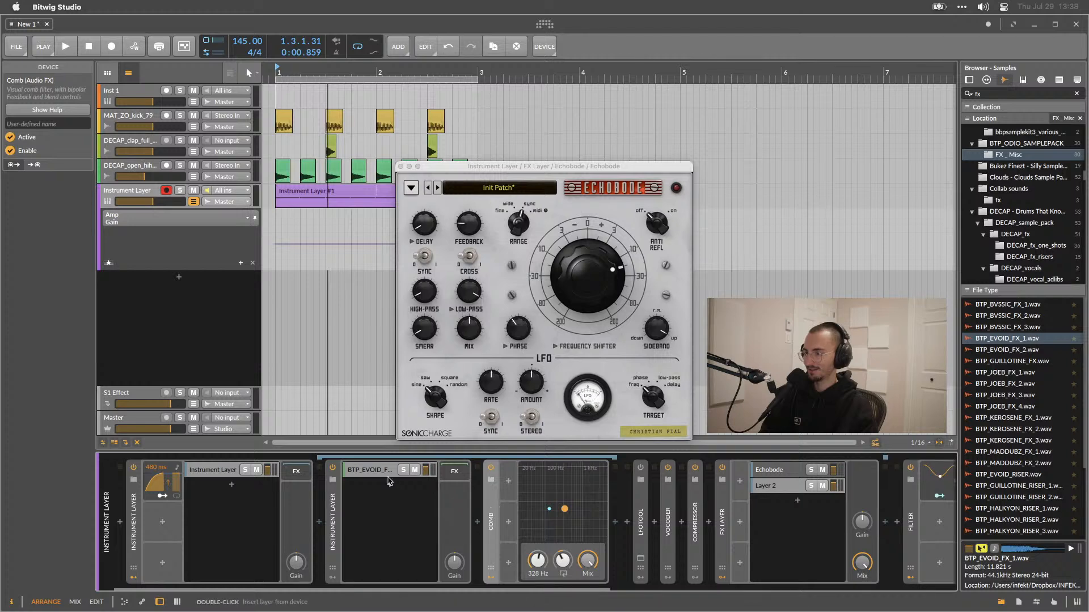
left_click(369, 472)
left_click(452, 476)
left_click(360, 473)
left_click(360, 473)
left_click(359, 473)
scroll(518, 512, "right", 10)
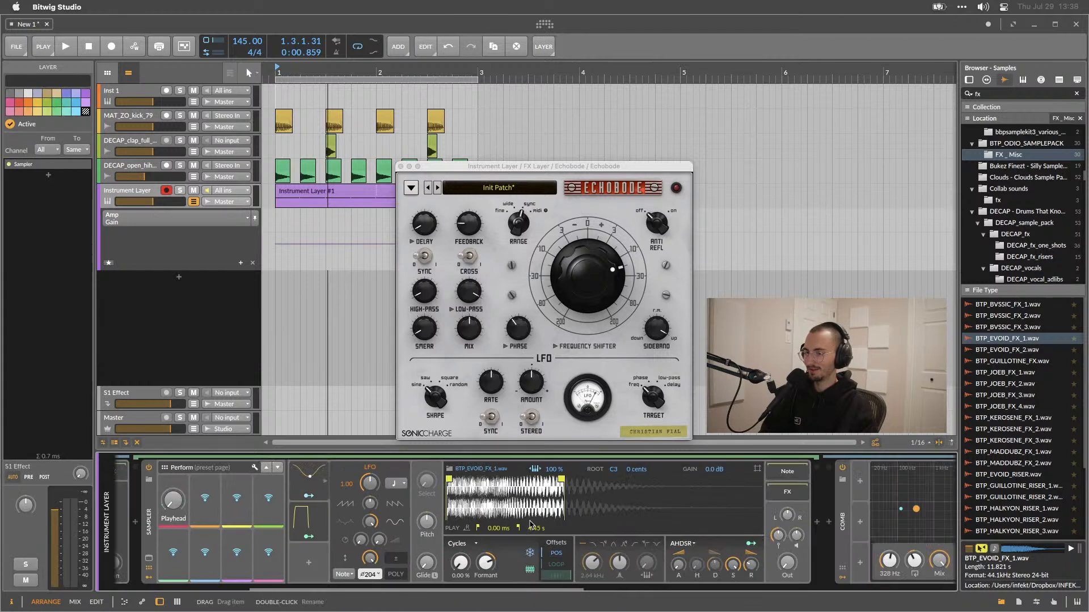
scroll(481, 508, "left", 3)
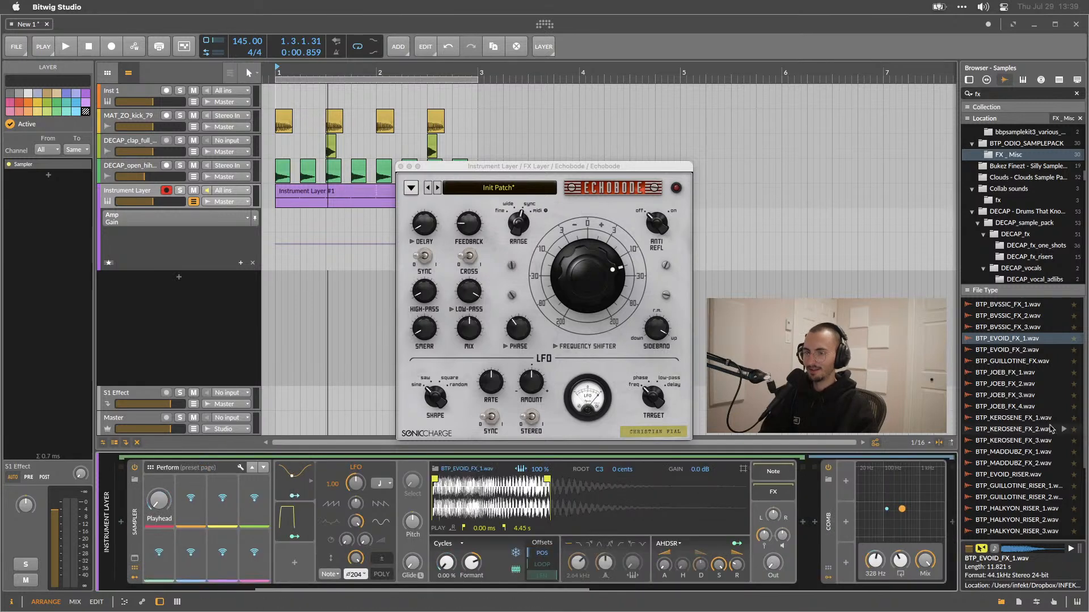
Load BTP_KEROSENE_FX_3.wav into the Sampler and set its formant to 13.0% during playback.
scroll(1027, 440, "down", 3)
left_click_drag(1015, 410, 506, 498)
key("space")
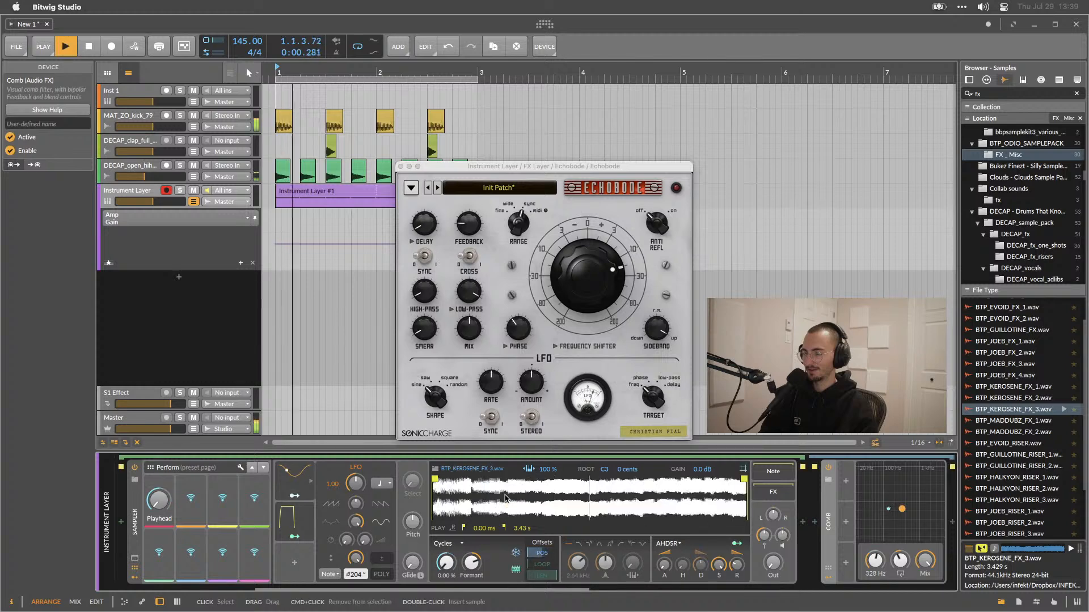
mouse_move(445, 567)
left_mouse_down()
mouse_move(446, 553)
mouse_move(469, 591)
mouse_move(446, 569)
mouse_move(446, 587)
left_mouse_up()
key("space")
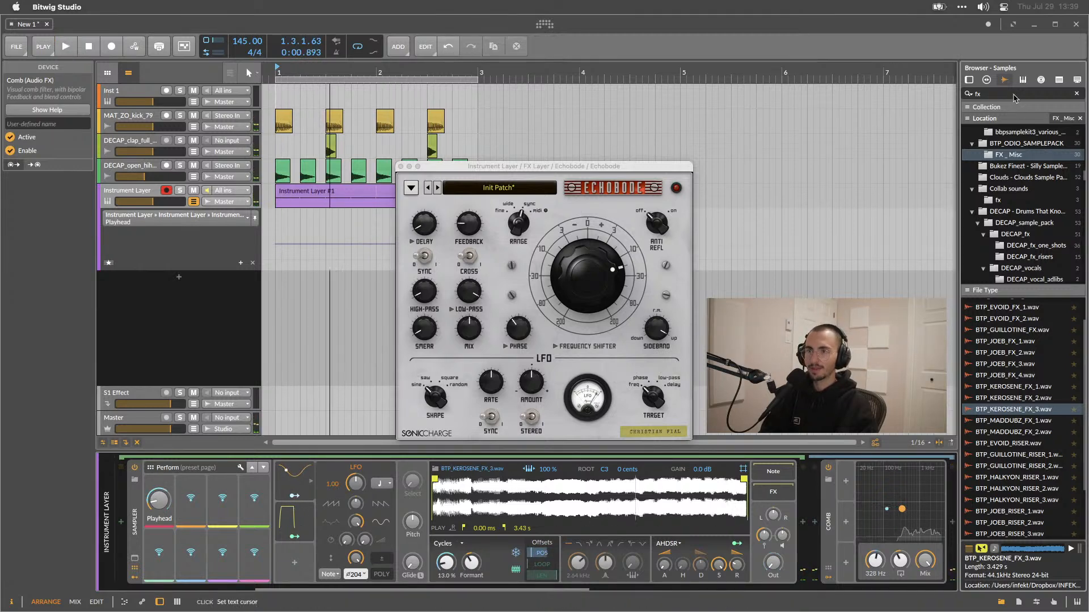
Search the browser for infekt bass and load Bass - Classic Triplets.wav from INFEKT Sample Pack into the Sampler.
type("infekt bass")
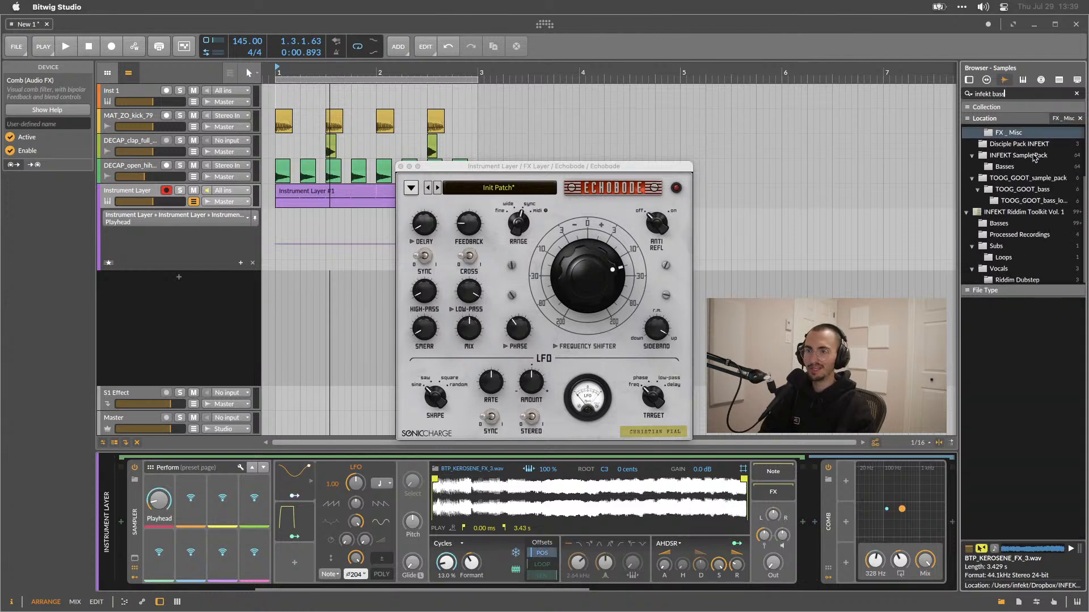
scroll(1034, 157, "up", 2)
left_click(1022, 193)
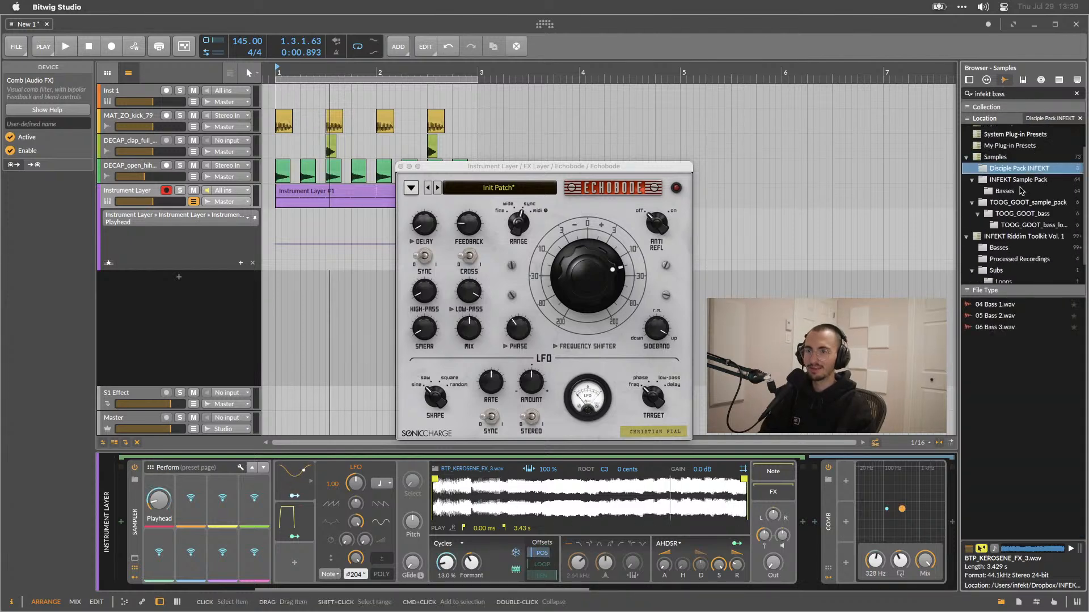
left_click(1017, 180)
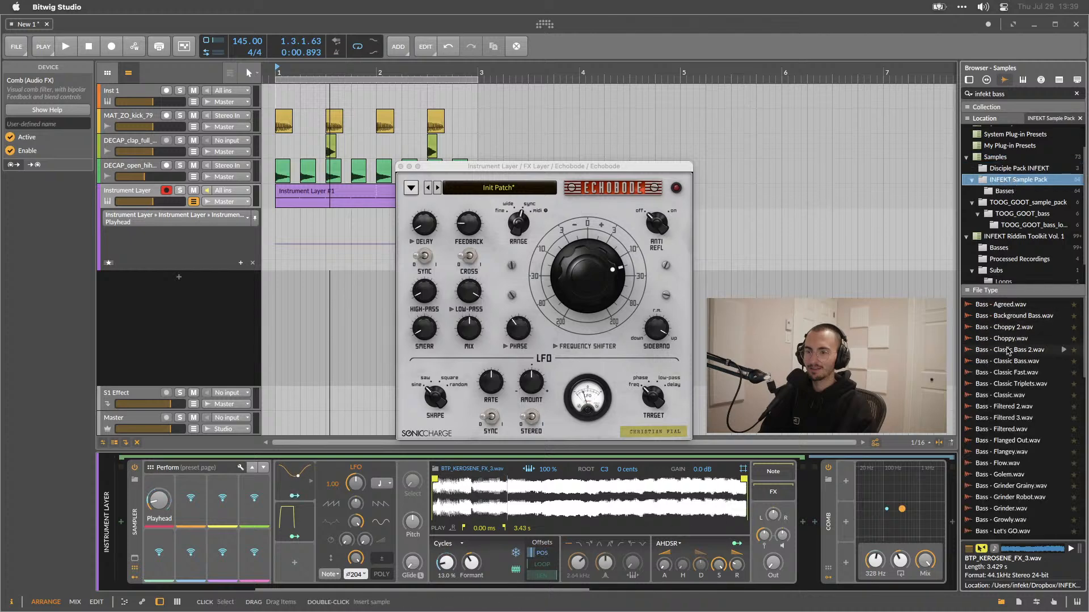
left_click(1009, 349)
scroll(1008, 351, "down", 3)
scroll(1004, 340, "up", 1)
left_click(1004, 333)
left_click_drag(1005, 336, 639, 488)
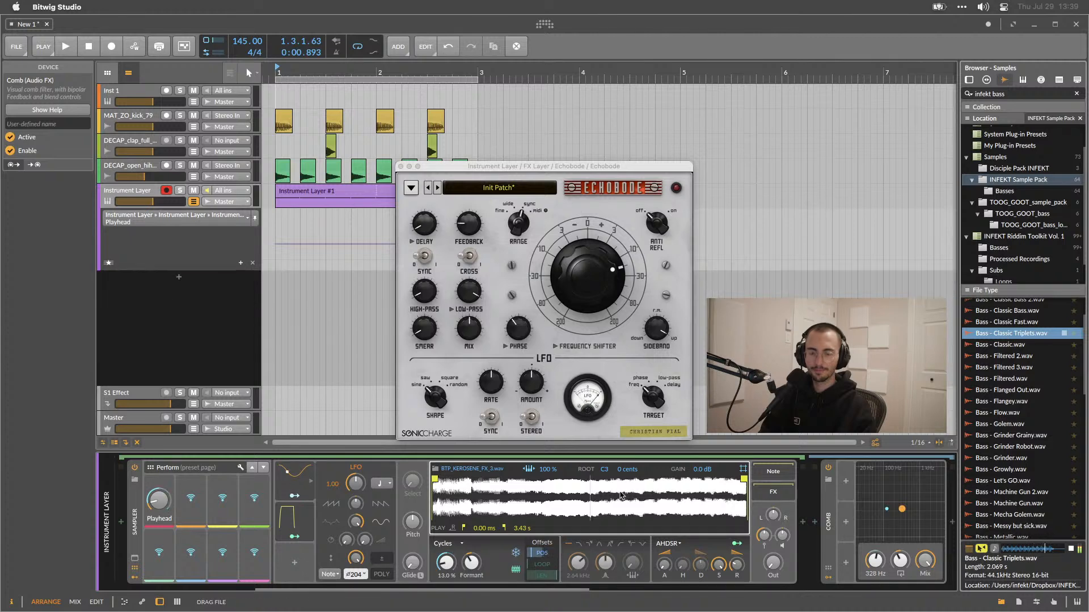
Scroll along the device chain to review the full layered setup.
left_click_drag(533, 509, 532, 510)
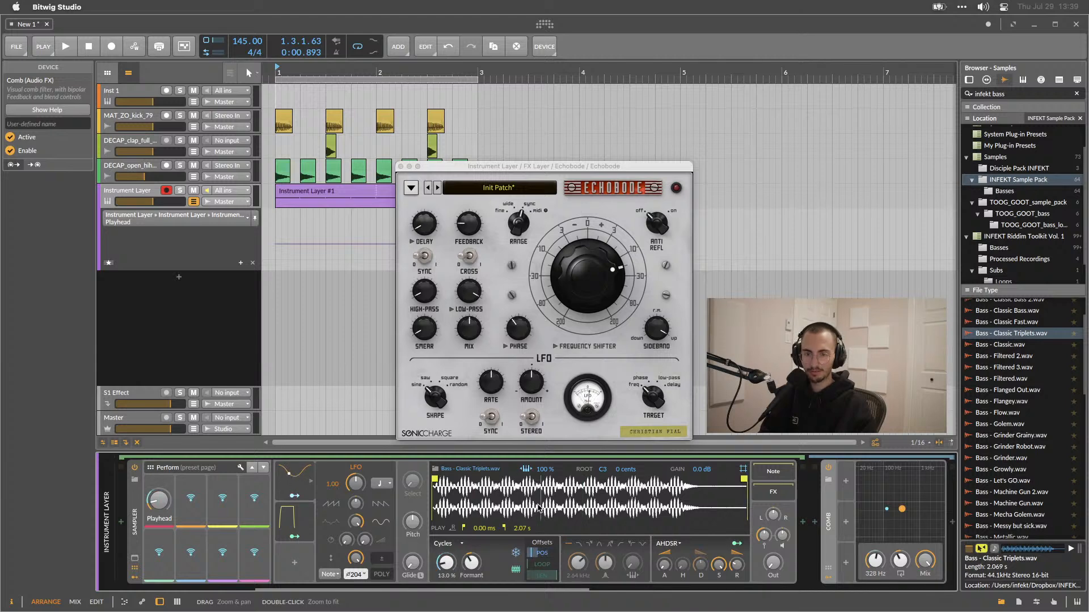
scroll(538, 509, "right", 5)
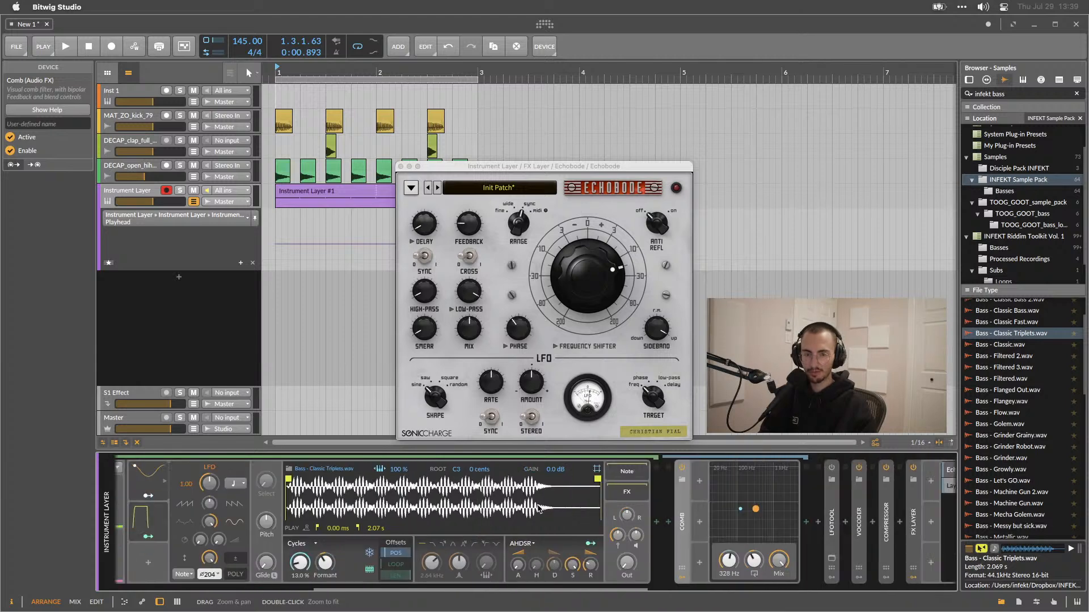
scroll(538, 509, "right", 6)
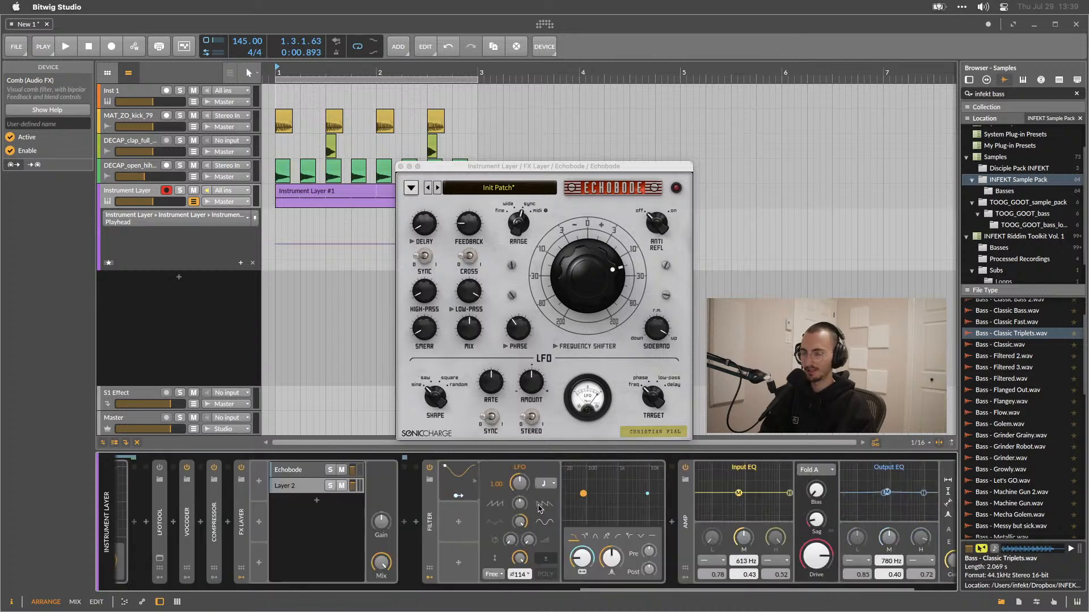
scroll(538, 508, "left", 12)
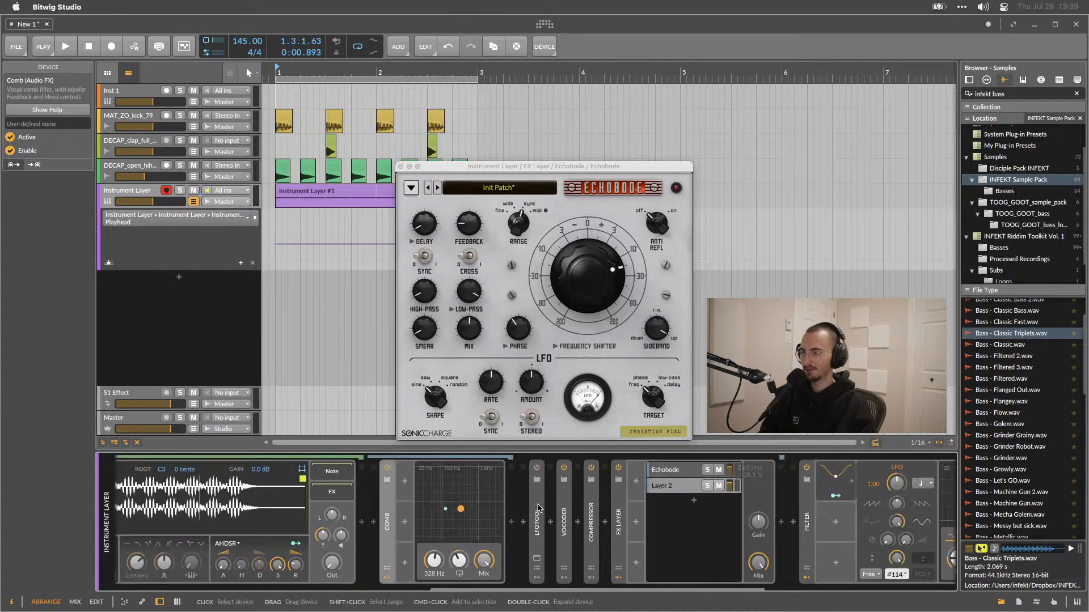
scroll(430, 531, "left", 3)
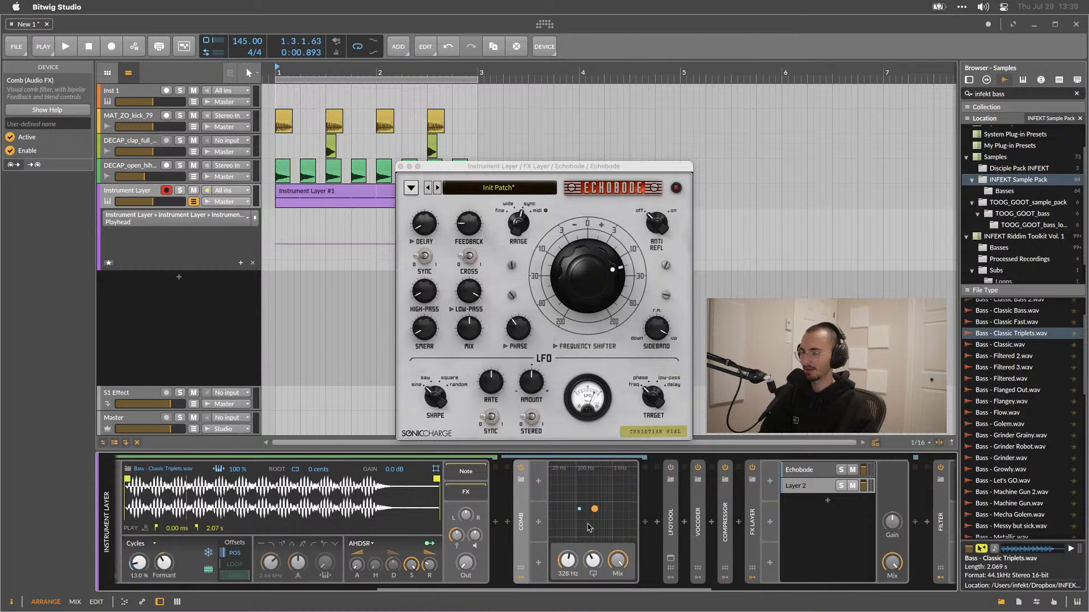
Insert a Bitwig EQ+ device after the Comb in the sampler layer's effect chain.
left_click(657, 523)
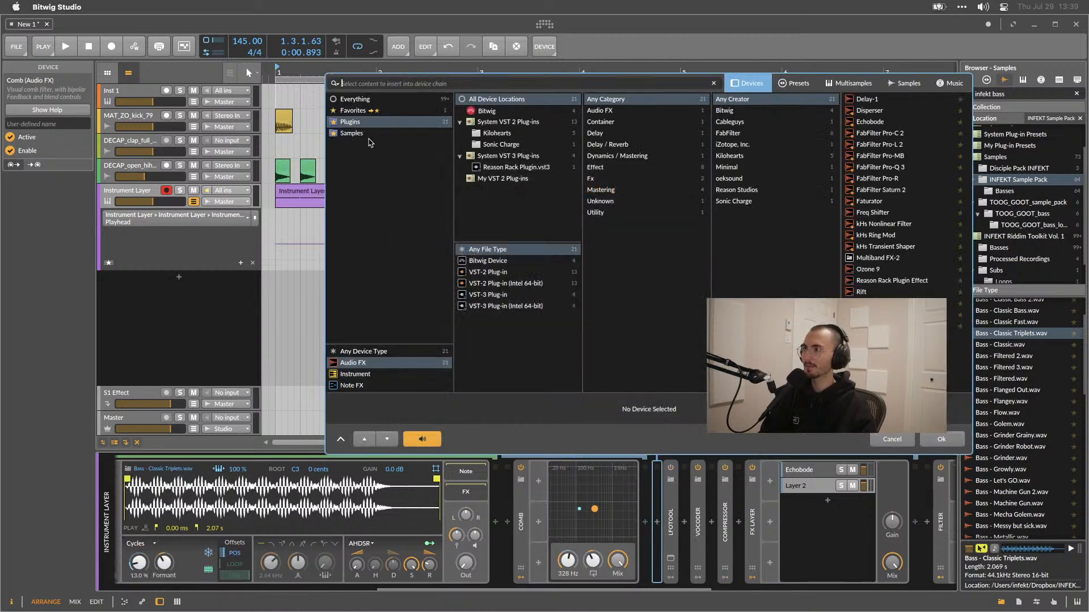
left_click(355, 99)
left_click(487, 260)
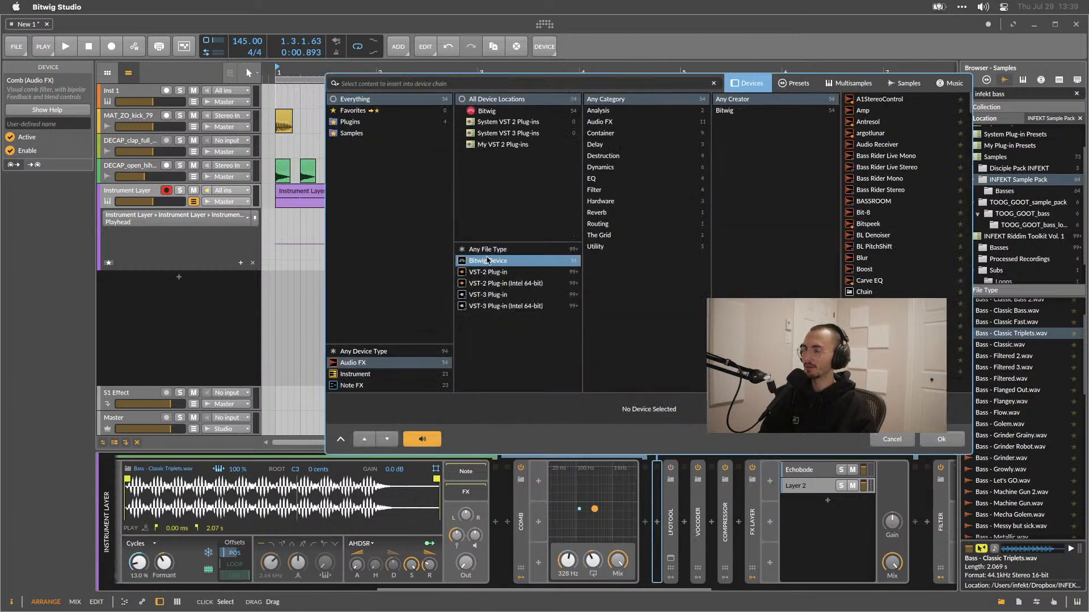
double_click(871, 284)
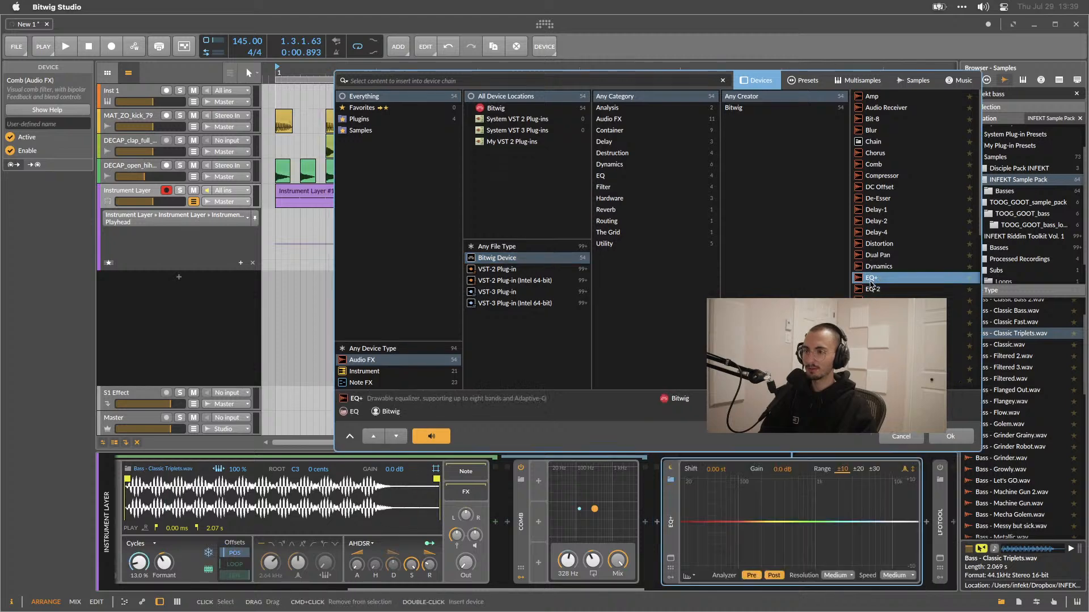
scroll(582, 538, "right", 3)
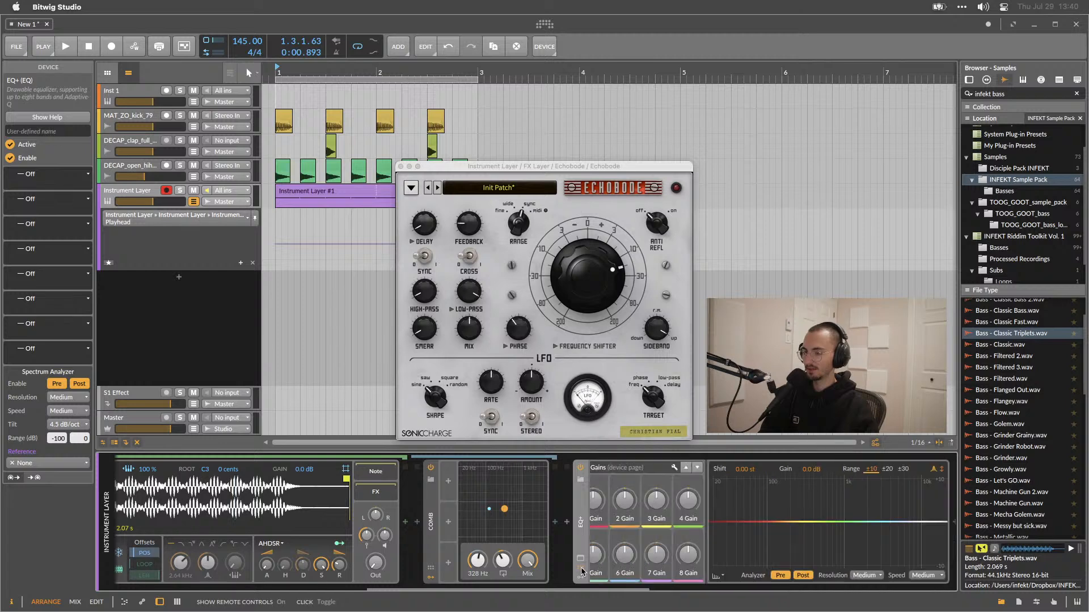
Close the Echobode window and open the EQ+ curve in a large floating editor with a new bell band.
left_click(580, 560)
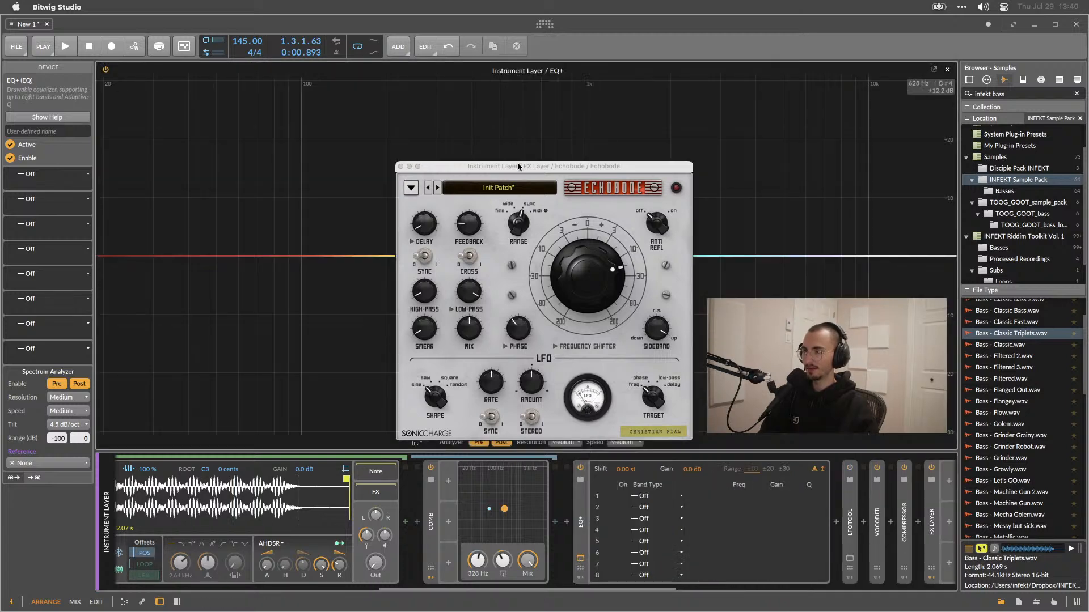
left_click(400, 167)
left_click_drag(409, 255, 856, 178)
left_click(934, 68)
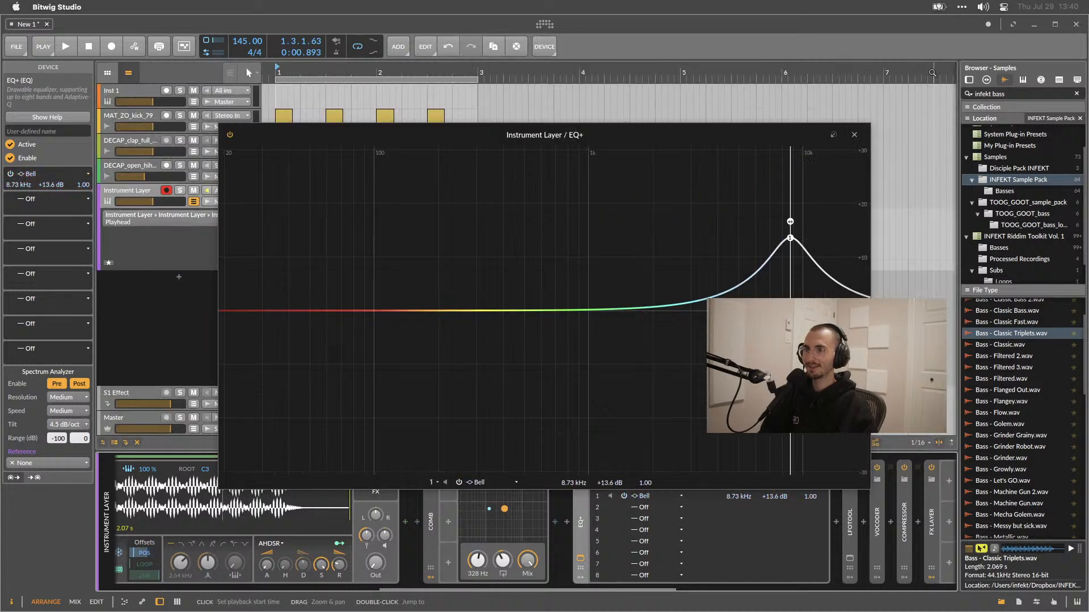
left_click_drag(670, 141, 675, 99)
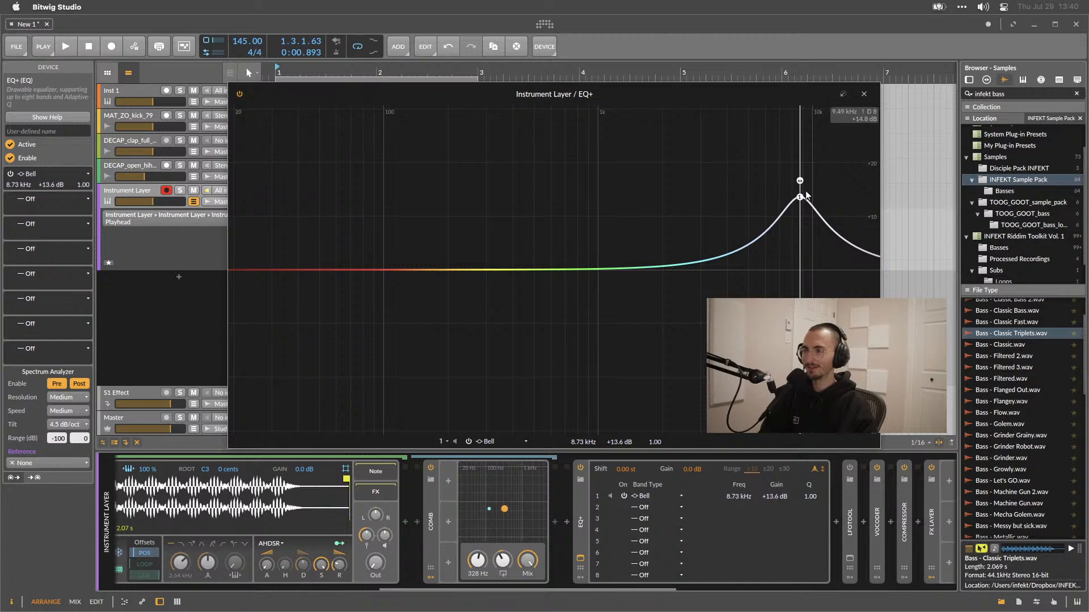
Reshape the first bell band into a wide low cut at about 65.8 Hz, -11.2 dB, Q 0.18, while playing.
left_click_drag(801, 197, 654, 206)
key("space")
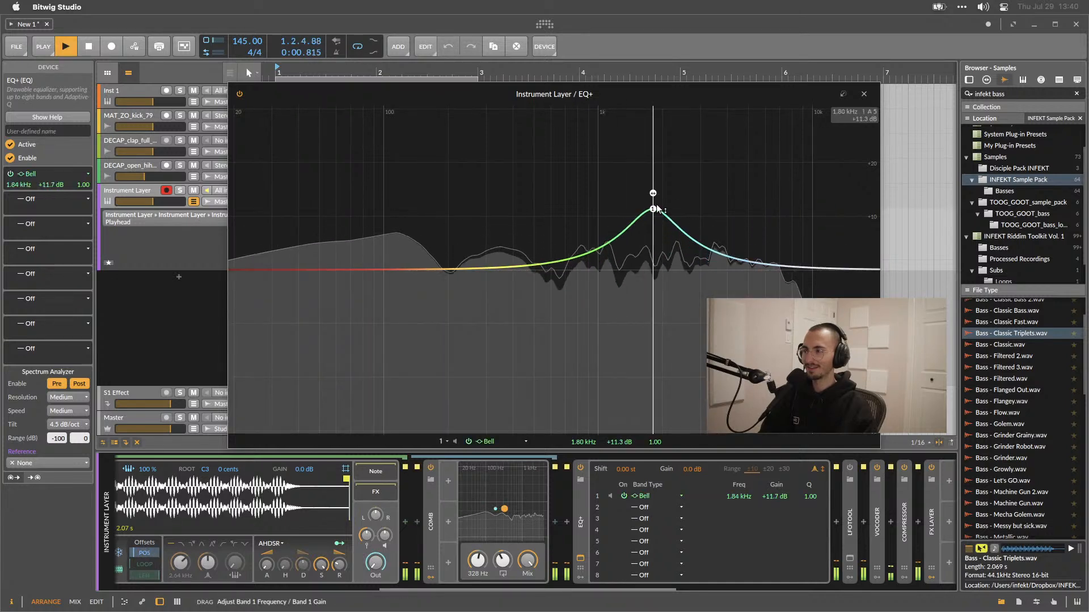
left_click_drag(673, 89, 498, 93)
left_click_drag(476, 223, 165, 336)
scroll(542, 189, "down", 10)
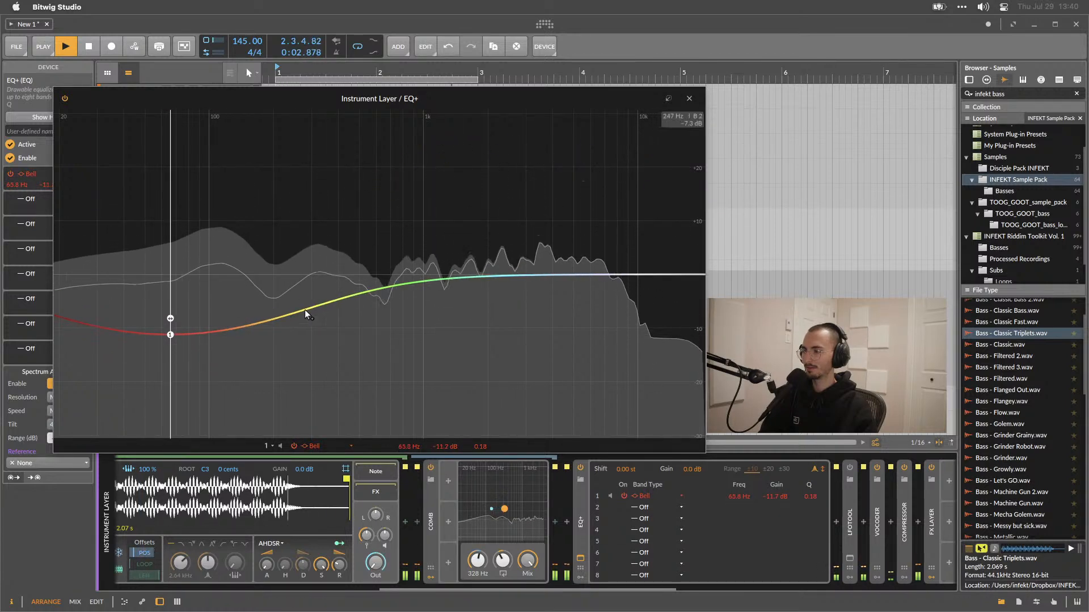
Add a second bell band boosting about +6.8 dB at 610 Hz, then collapse the EQ+ editor.
left_click_drag(380, 283, 377, 238)
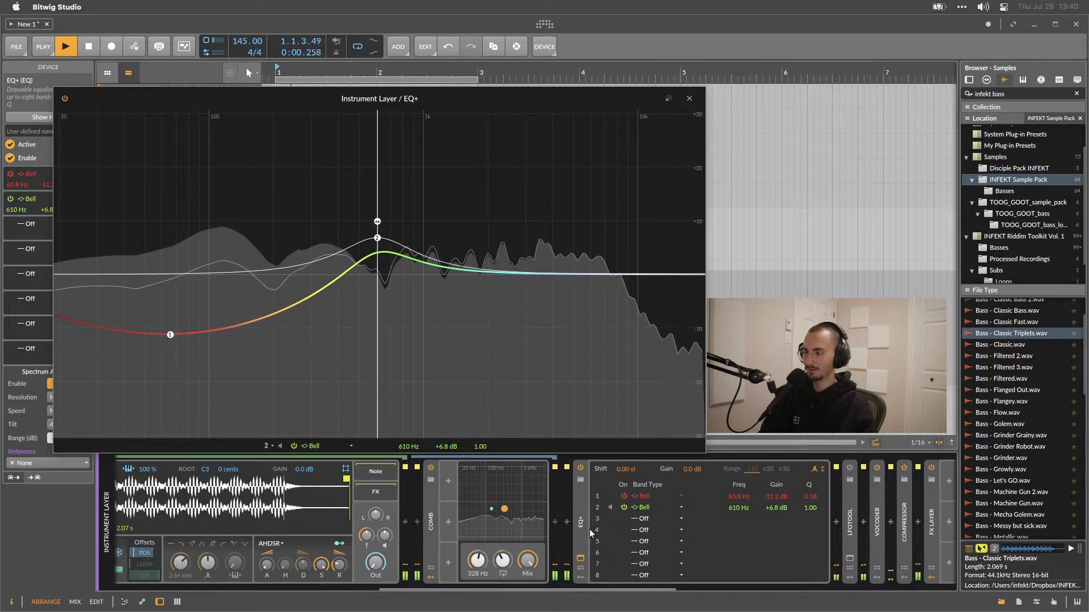
key("space")
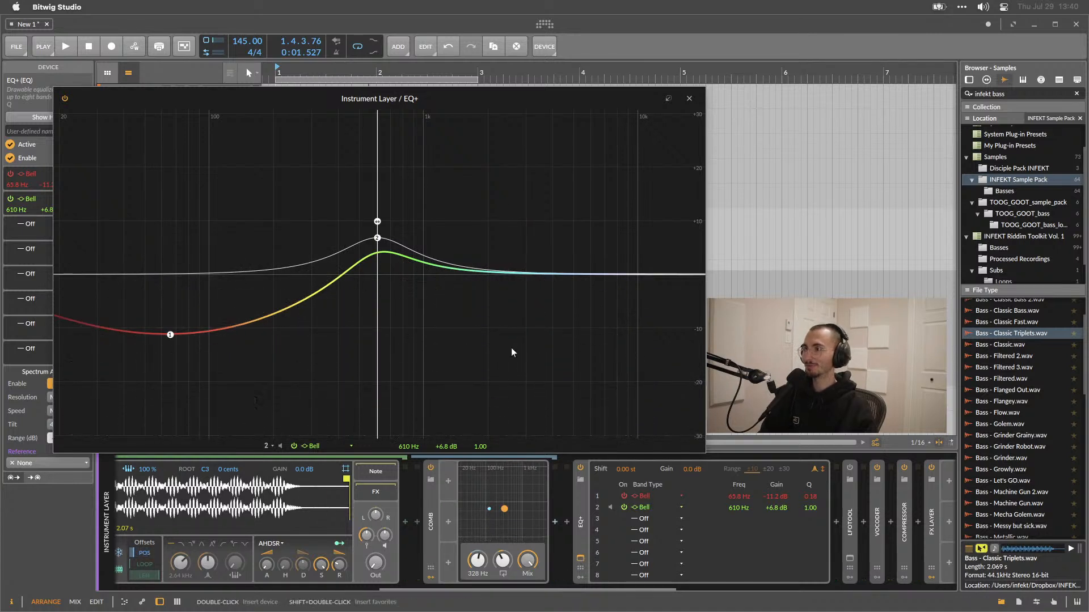
left_click_drag(476, 96, 550, 105)
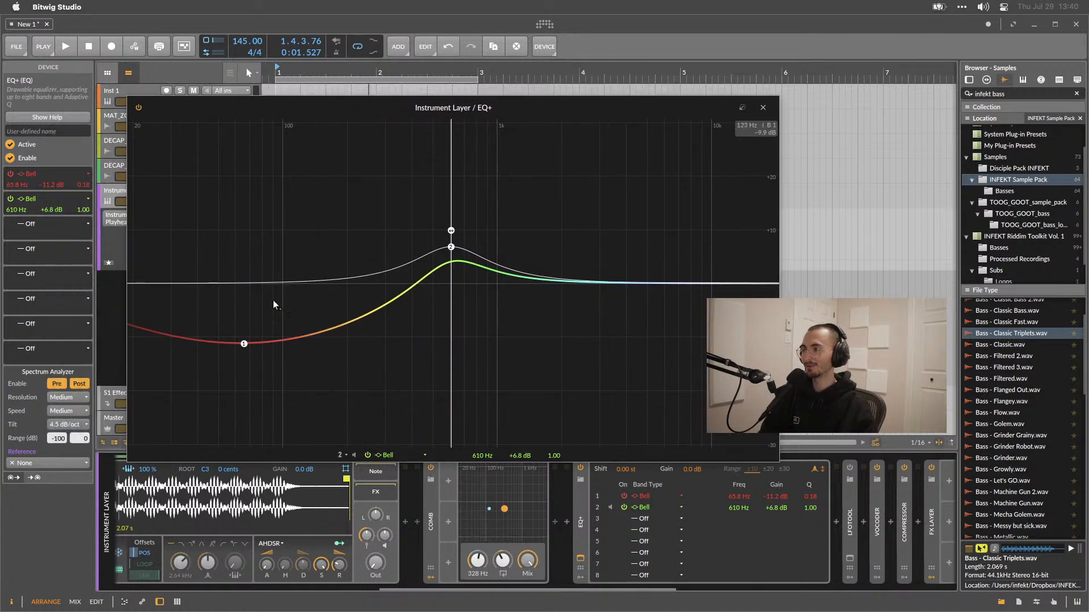
key("space")
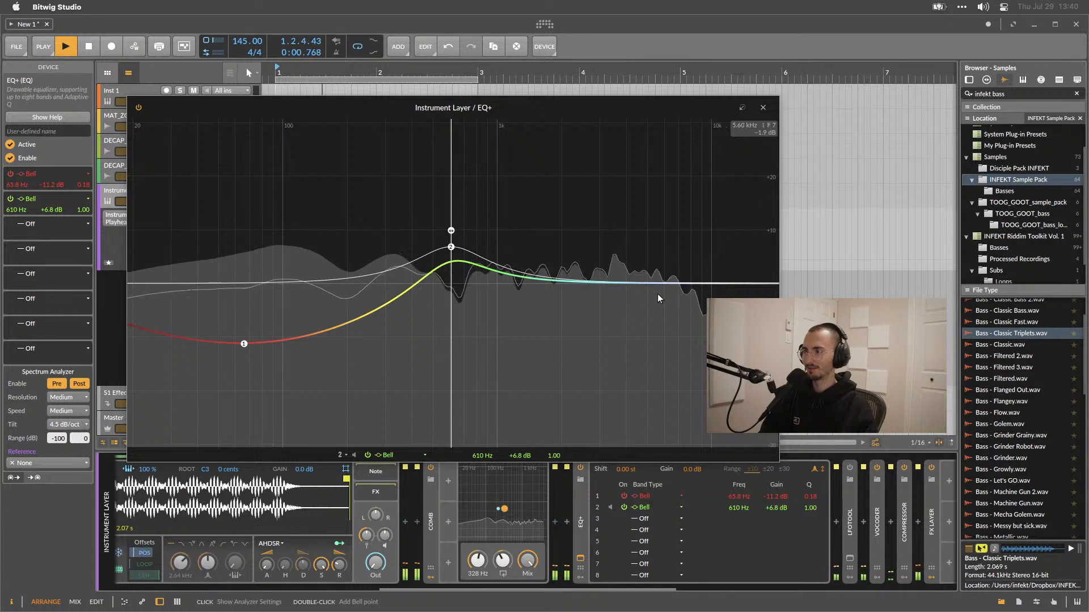
key("space")
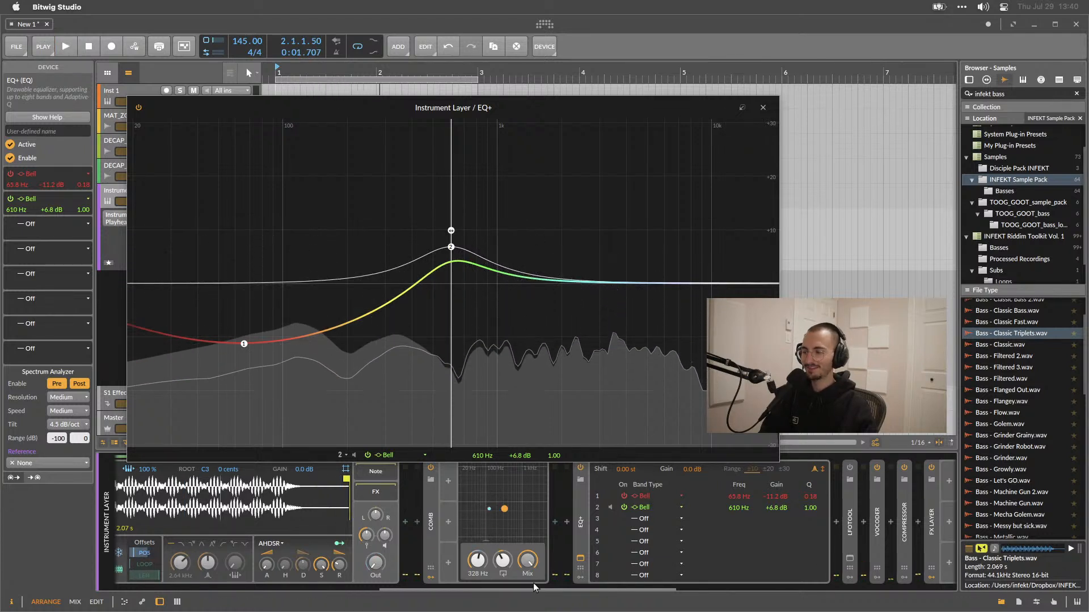
left_click(579, 560)
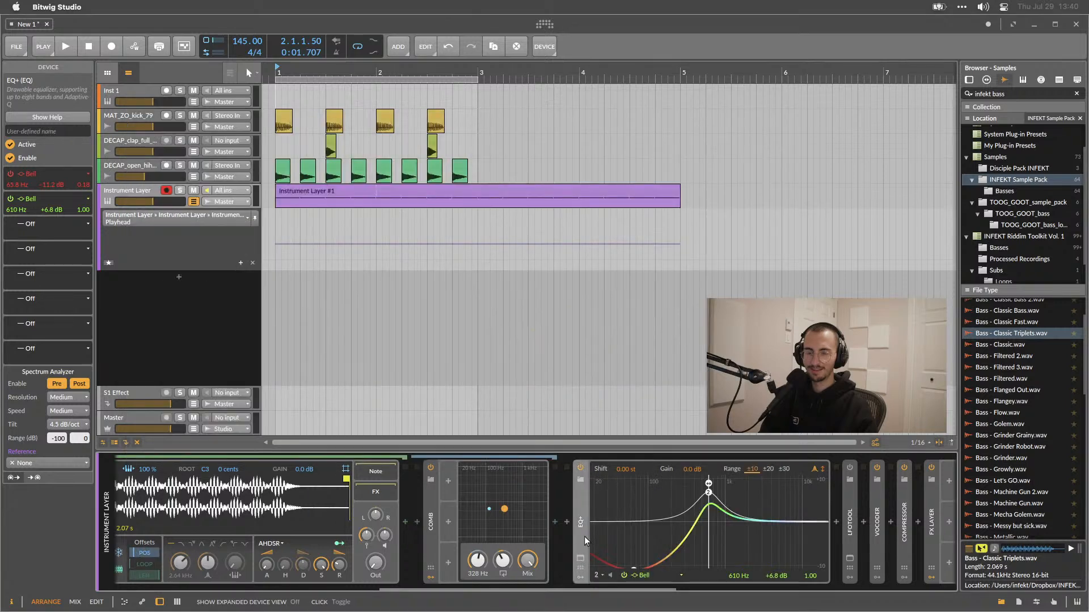
Select the Vocoder in the chain and lower its Floor to about -45.4 dB while previewing.
key("space")
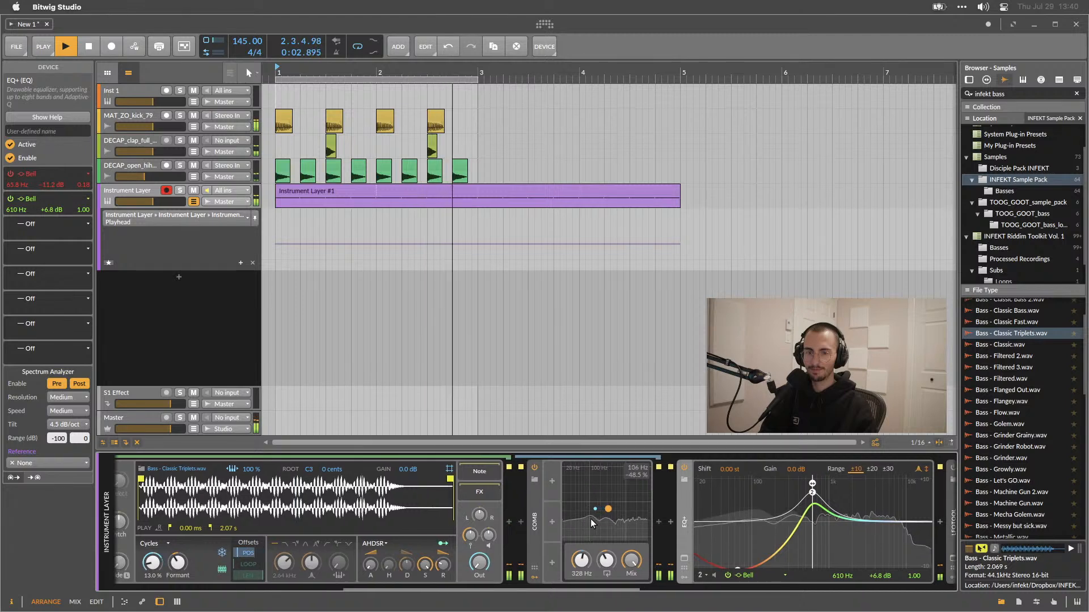
key("space")
scroll(591, 519, "down", 5)
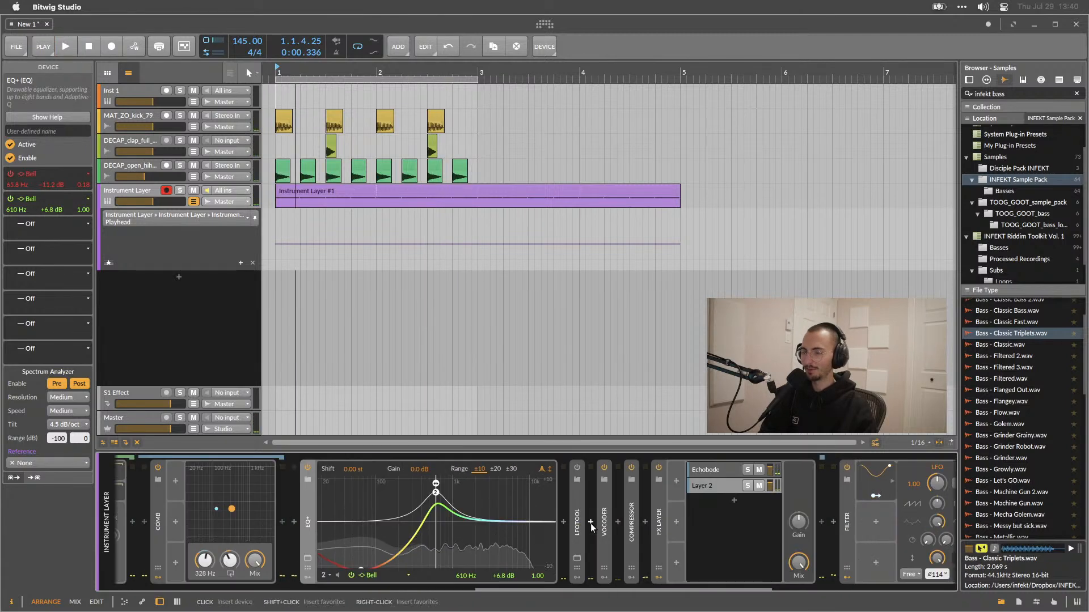
left_click(605, 521)
scroll(605, 521, "down", 5)
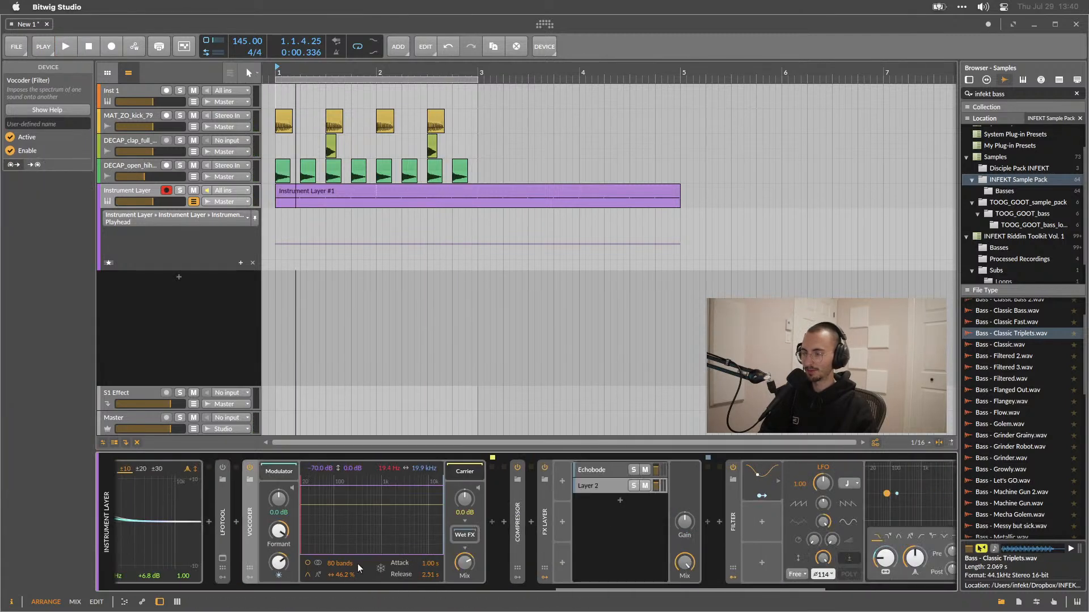
left_click_drag(359, 553, 366, 507)
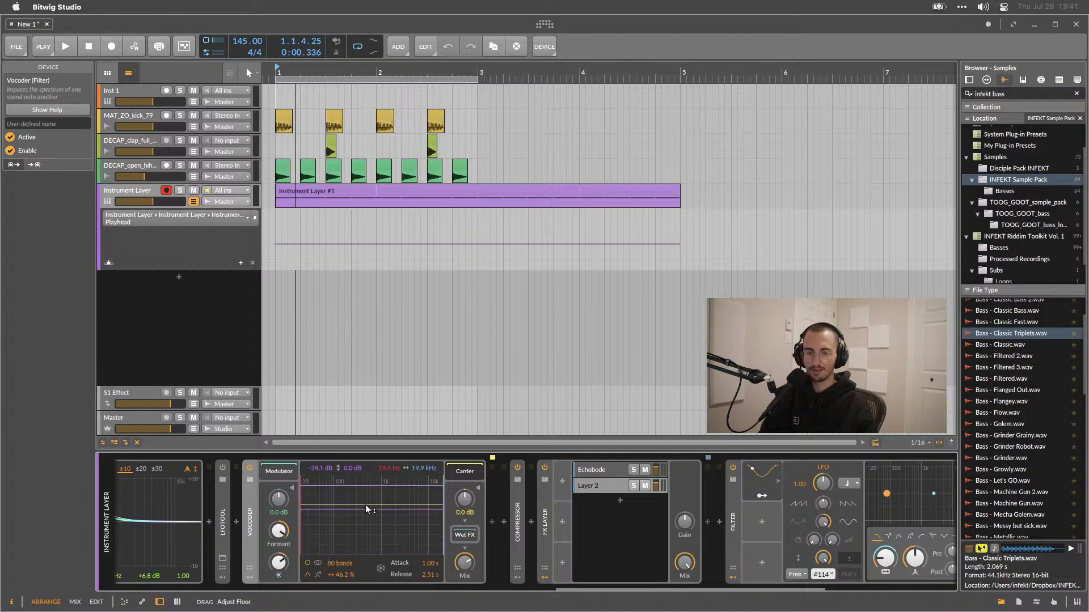
key("space")
left_click_drag(365, 504, 352, 477)
key("space")
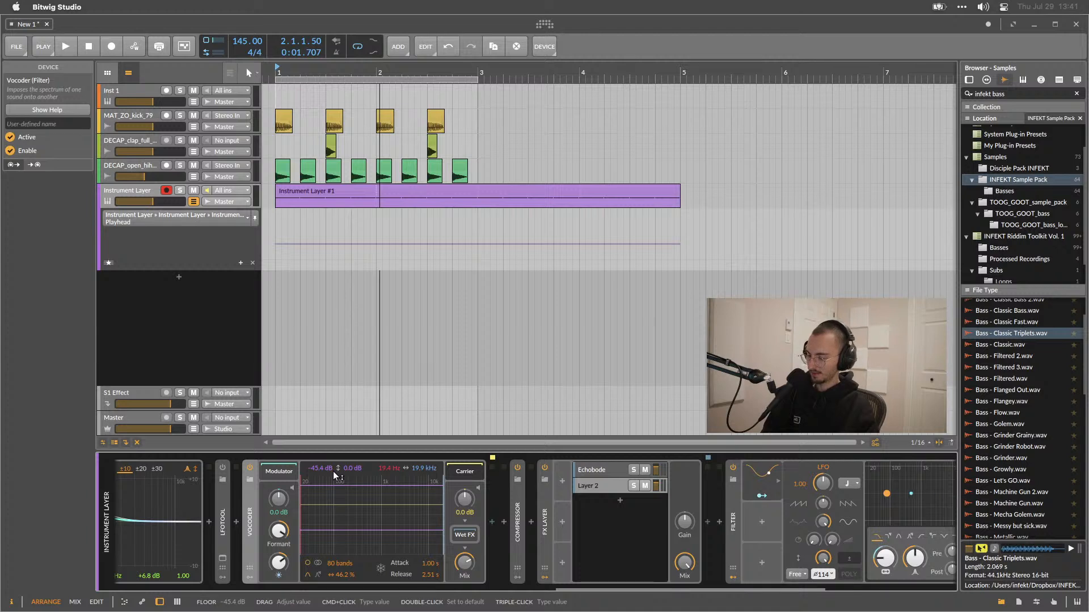
Open the Vocoder's help overlay to read its parameter descriptions, then close it.
key("ctrl")
key("ctrl")
left_click(592, 207)
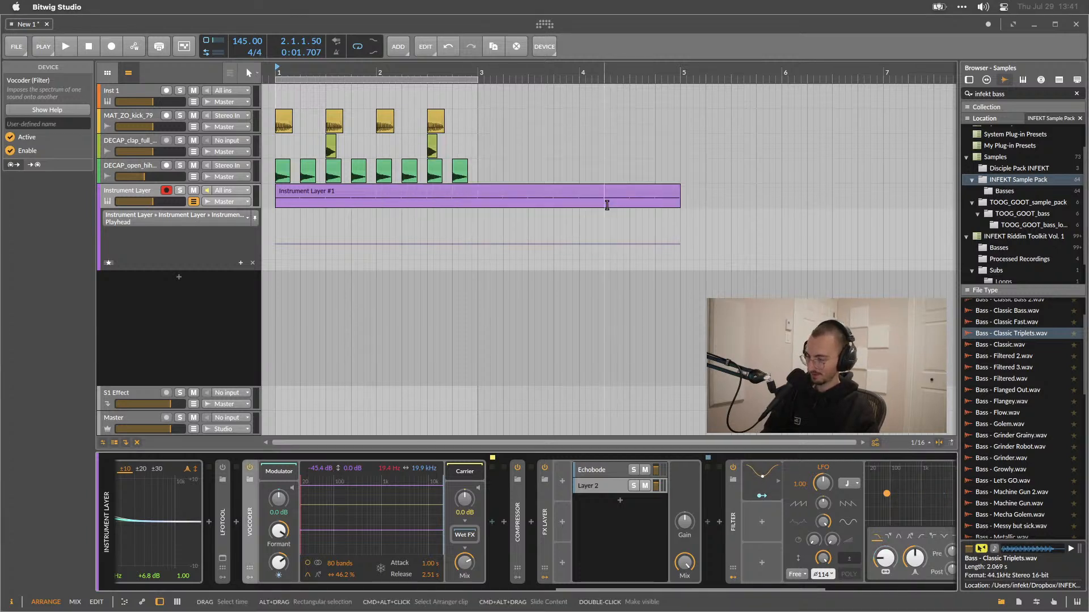
key("F1")
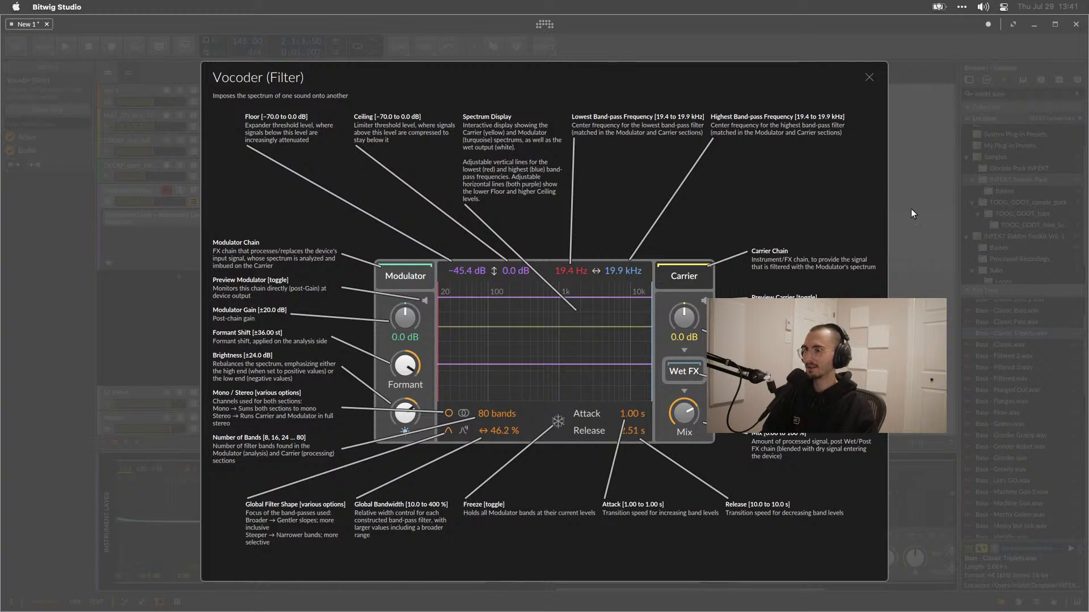
left_click(870, 78)
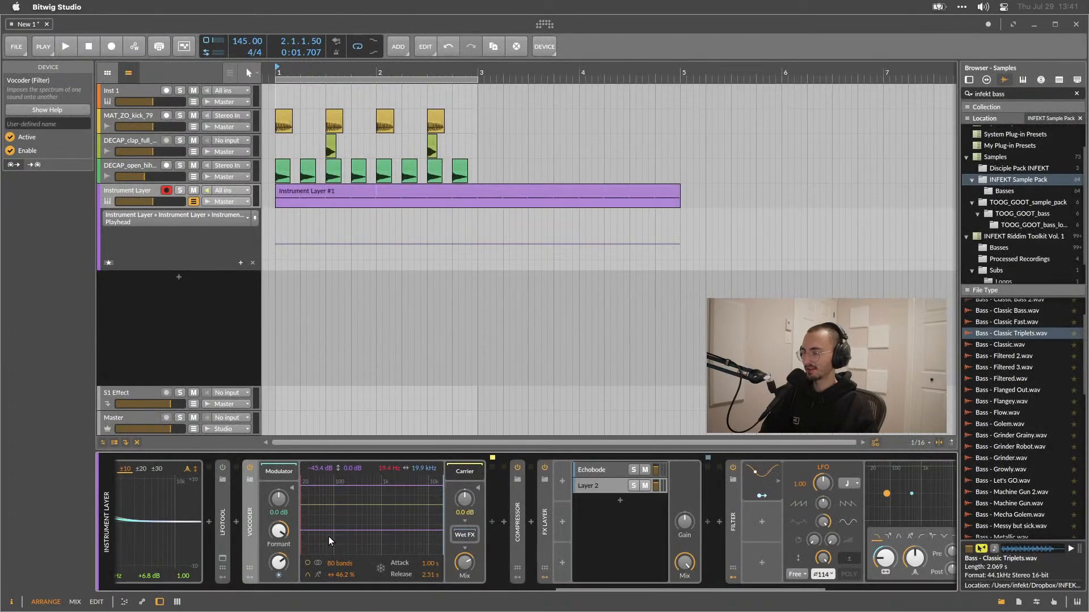
Fine-tune the Vocoder's Floor during playback, settling around -52.8 dB.
key("space")
mouse_move(331, 530)
left_mouse_down()
mouse_move(344, 506)
mouse_move(343, 522)
left_mouse_up()
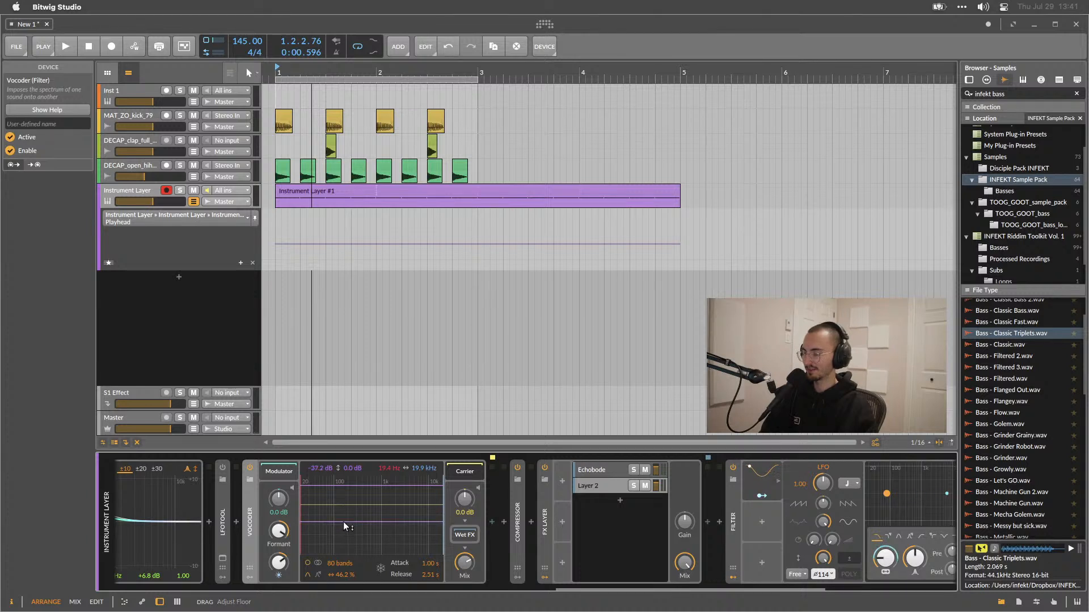
key("space")
left_click(351, 468)
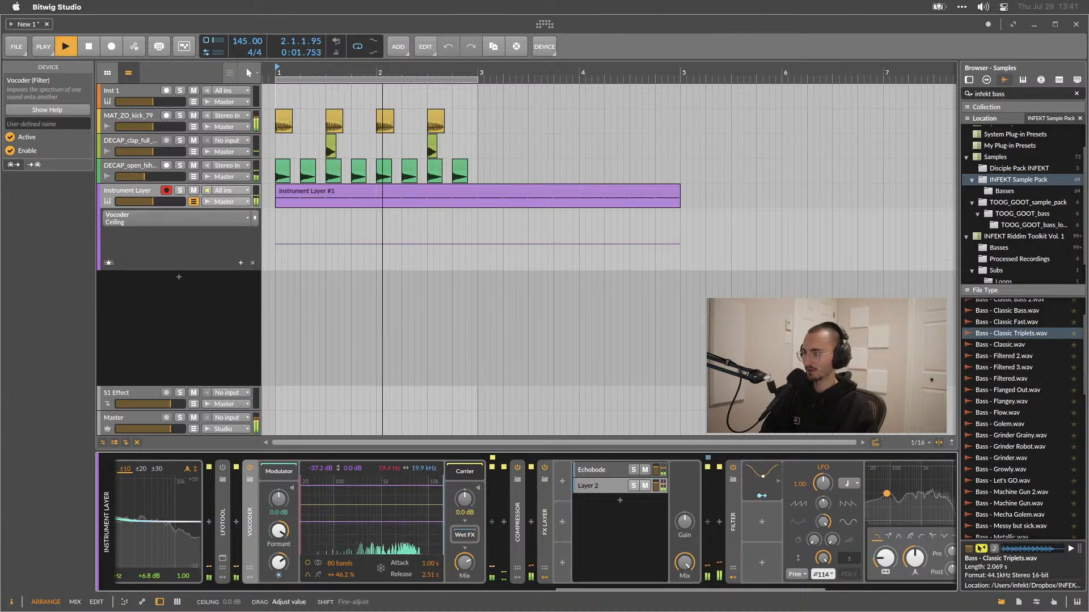
mouse_move(321, 468)
left_mouse_down()
mouse_move(321, 437)
mouse_move(321, 502)
mouse_move(321, 469)
left_mouse_up()
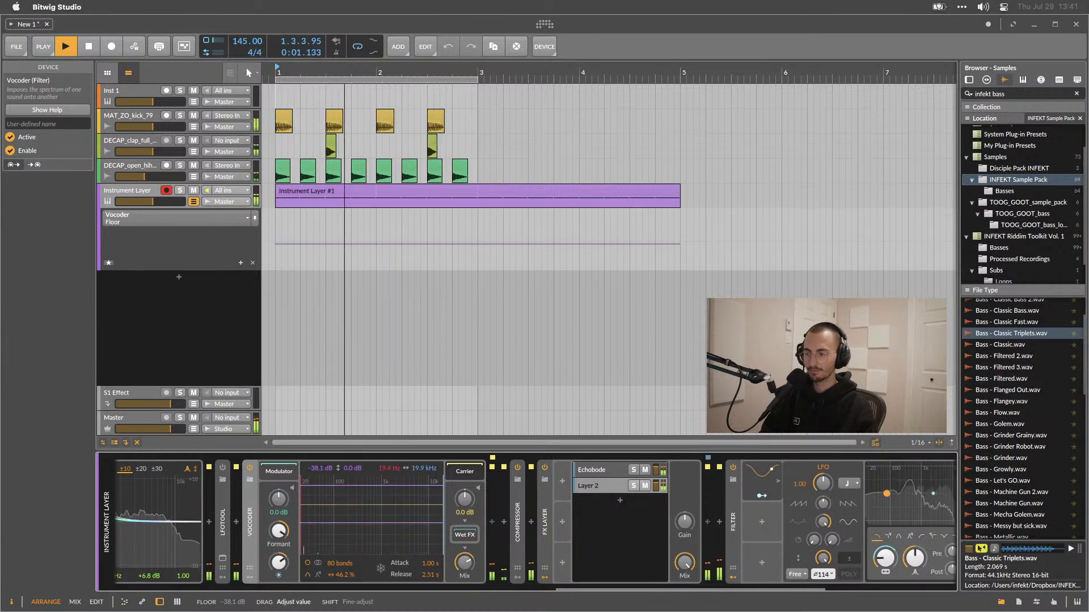
key("space")
double_click(321, 465)
key("space")
left_click_drag(322, 472, 322, 455)
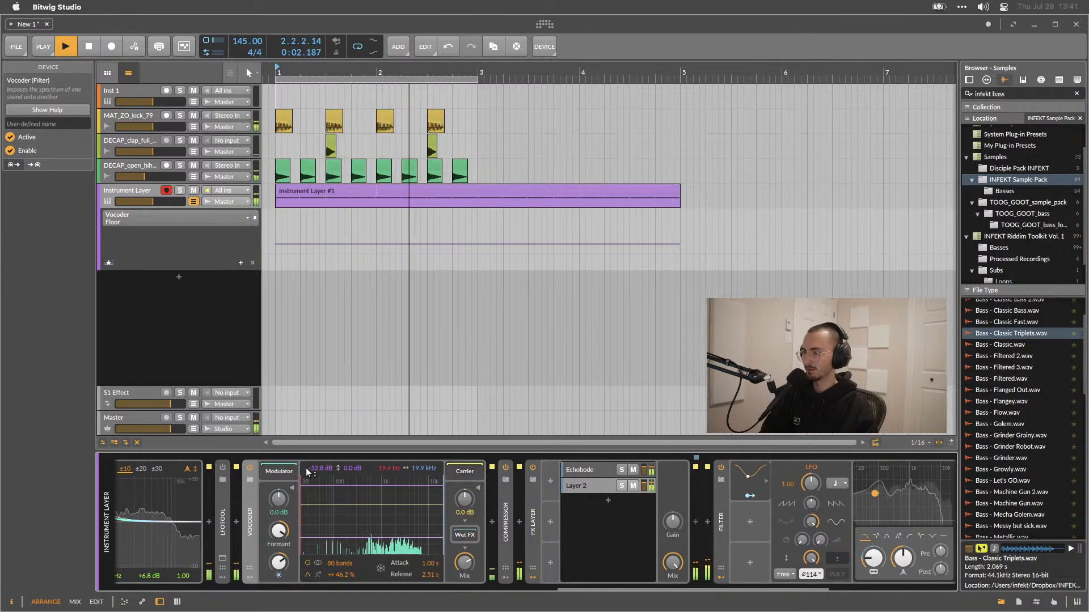
Try adjusting the Vocoder's band-pass frequency range and ceiling, undoing the last change.
left_click(452, 473)
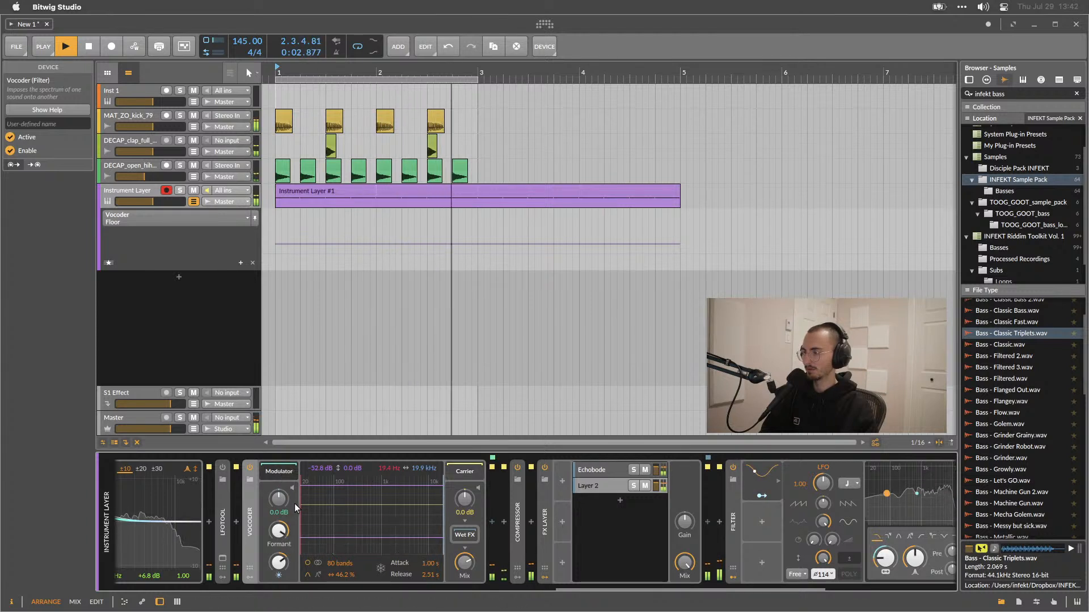
mouse_move(301, 503)
left_mouse_down()
mouse_move(432, 499)
mouse_move(302, 500)
mouse_move(416, 502)
left_mouse_up()
double_click(410, 504)
scroll(410, 506, "left", 2)
key("space")
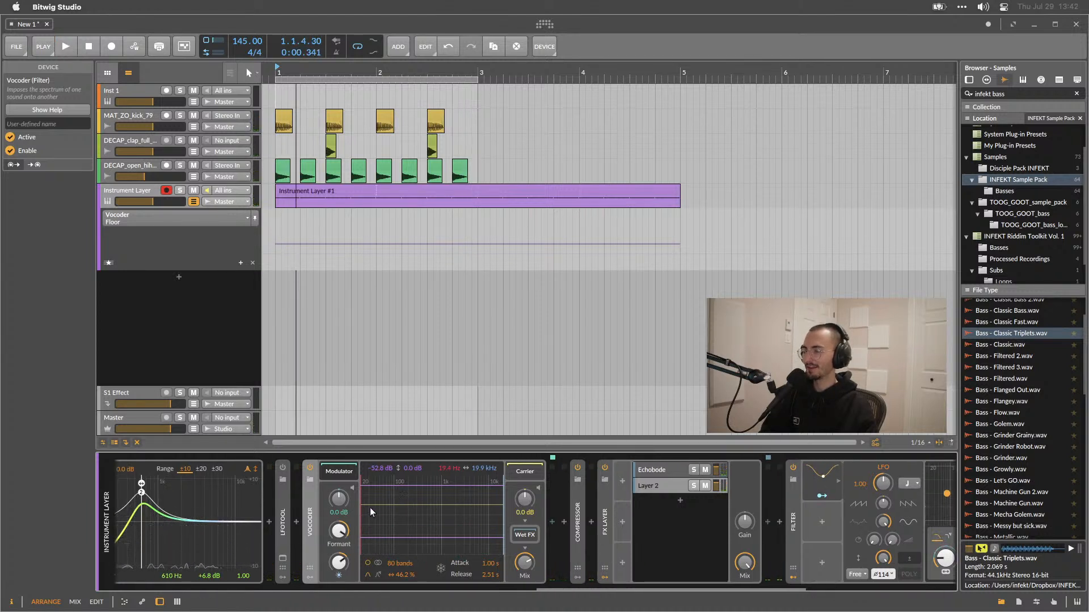
mouse_move(362, 499)
left_mouse_down()
mouse_move(433, 493)
mouse_move(346, 502)
left_mouse_up()
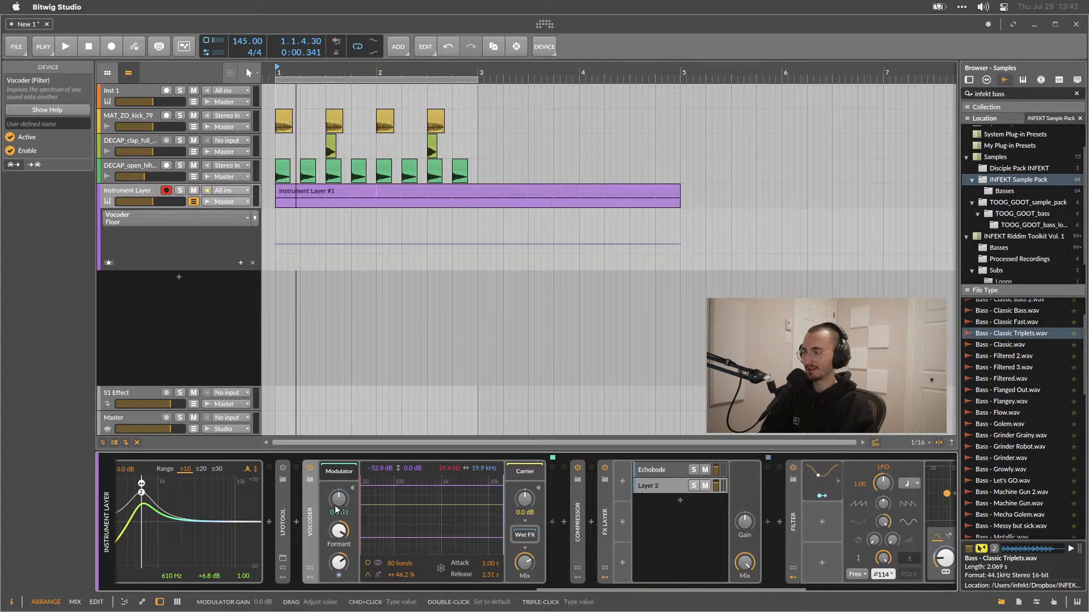
left_click_drag(358, 505, 303, 536)
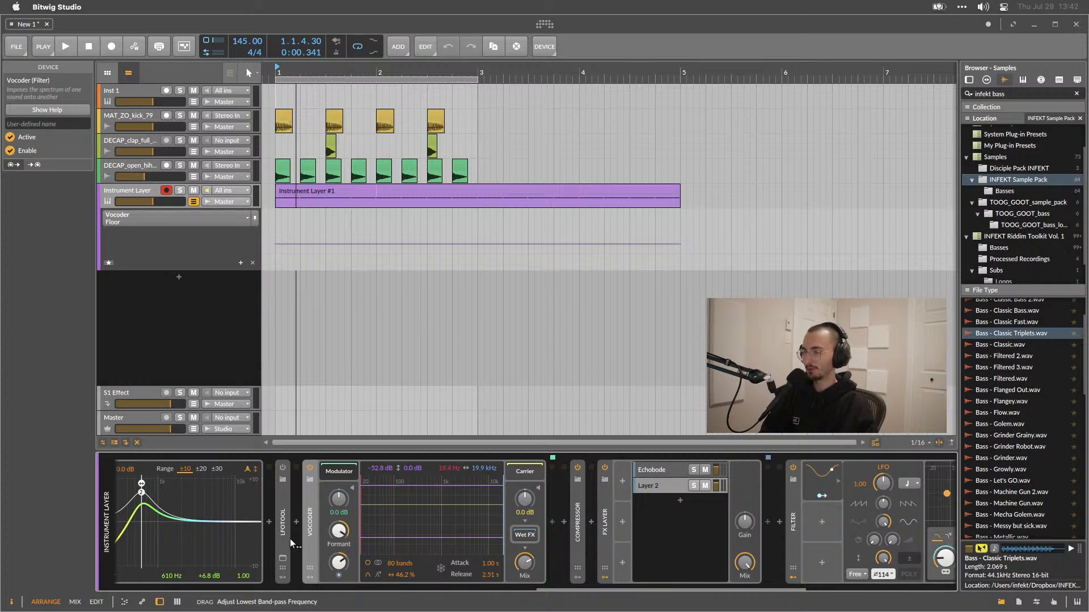
mouse_move(503, 504)
left_mouse_down()
mouse_move(489, 502)
mouse_move(470, 523)
mouse_move(460, 498)
left_mouse_up()
key("super+z")
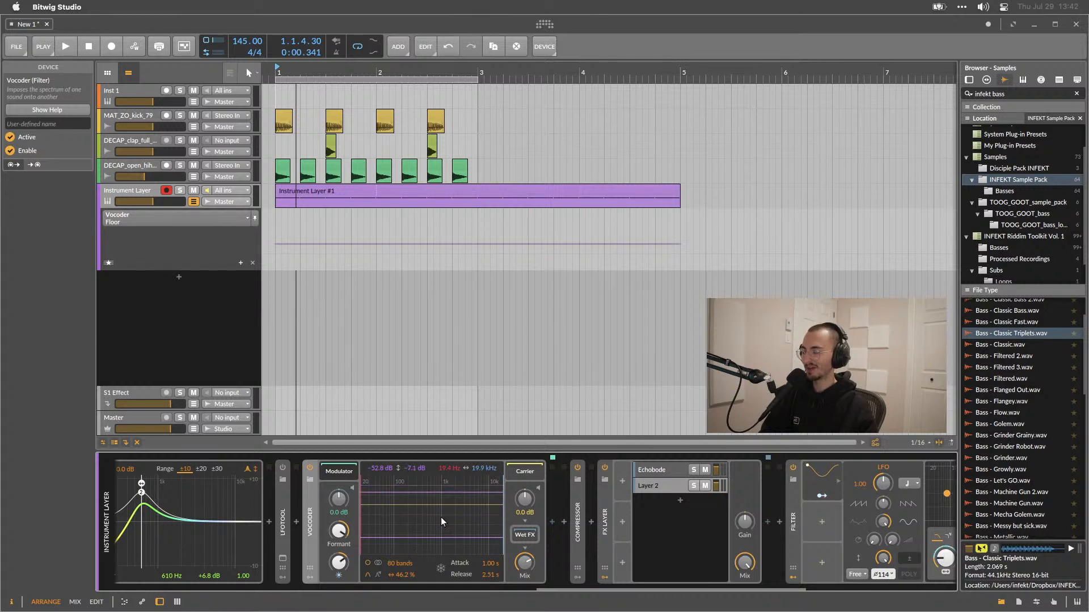
Set the Vocoder's ceiling back to 0.0 dB and its Mix to about 54.3% while previewing.
key("space")
left_click_drag(422, 492, 432, 470)
mouse_move(392, 564)
left_mouse_down()
mouse_move(391, 587)
mouse_move(398, 555)
left_mouse_up()
left_click_drag(525, 563, 525, 596)
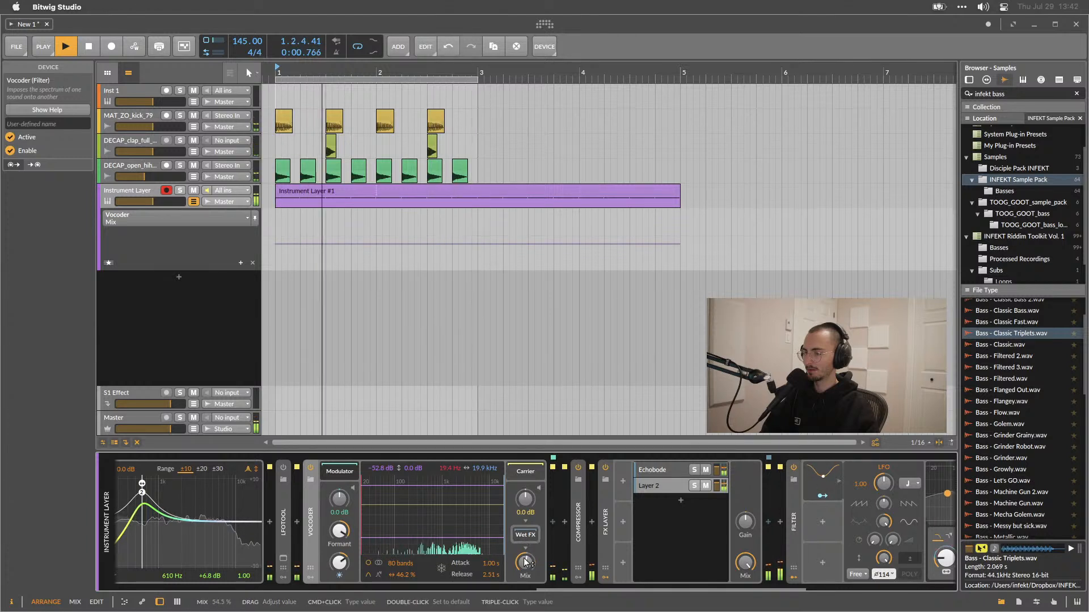
key("space")
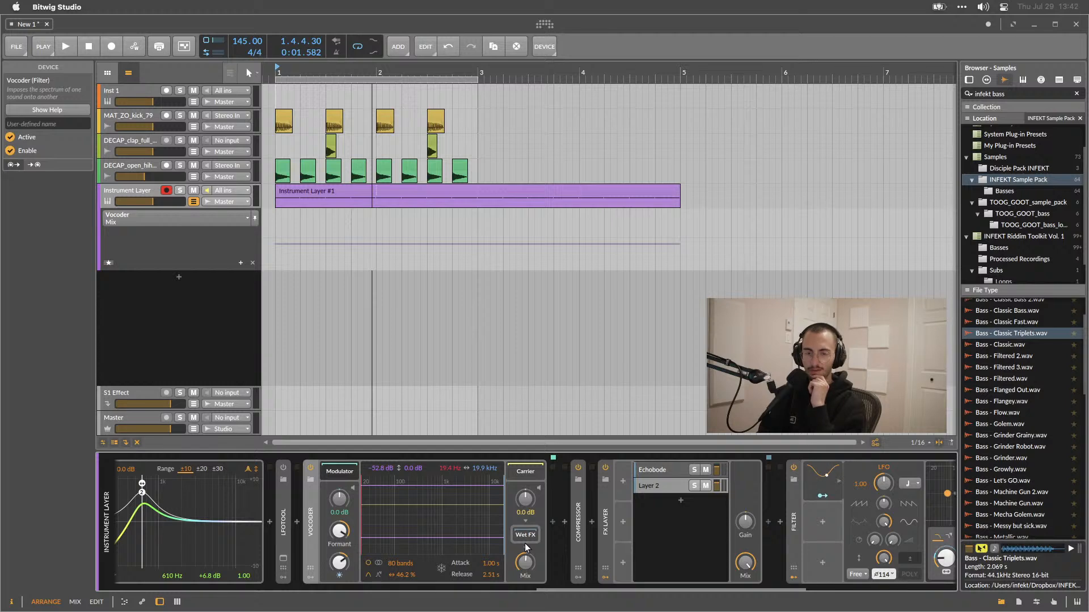
scroll(525, 543, "left", 5)
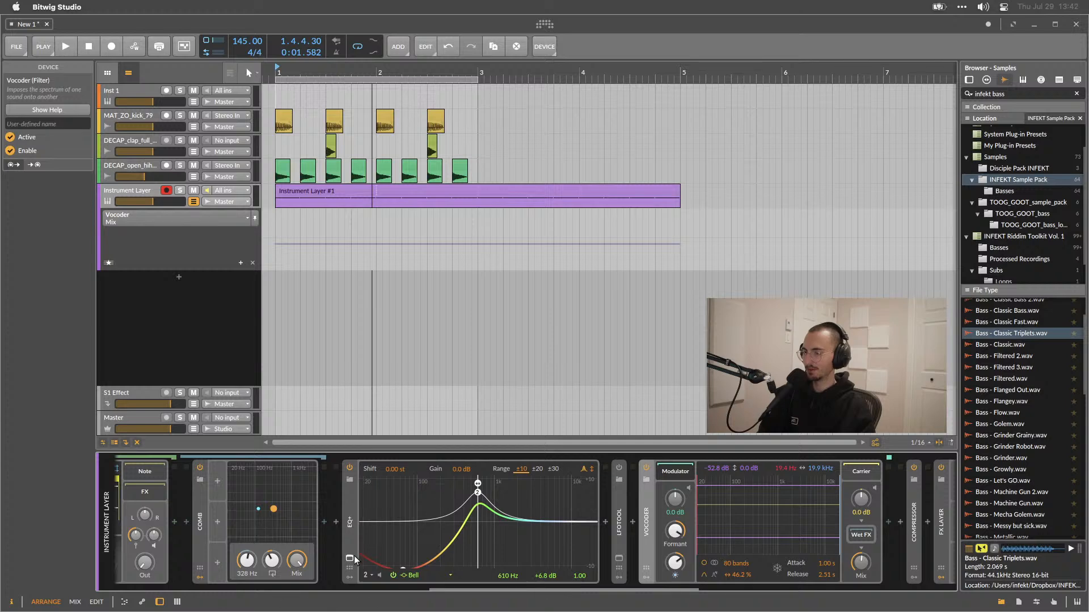
In the expanded EQ+ view, try adding strong high-frequency bell boosts as band 3 and remove them again.
left_click(350, 559)
left_click_drag(633, 146, 634, 145)
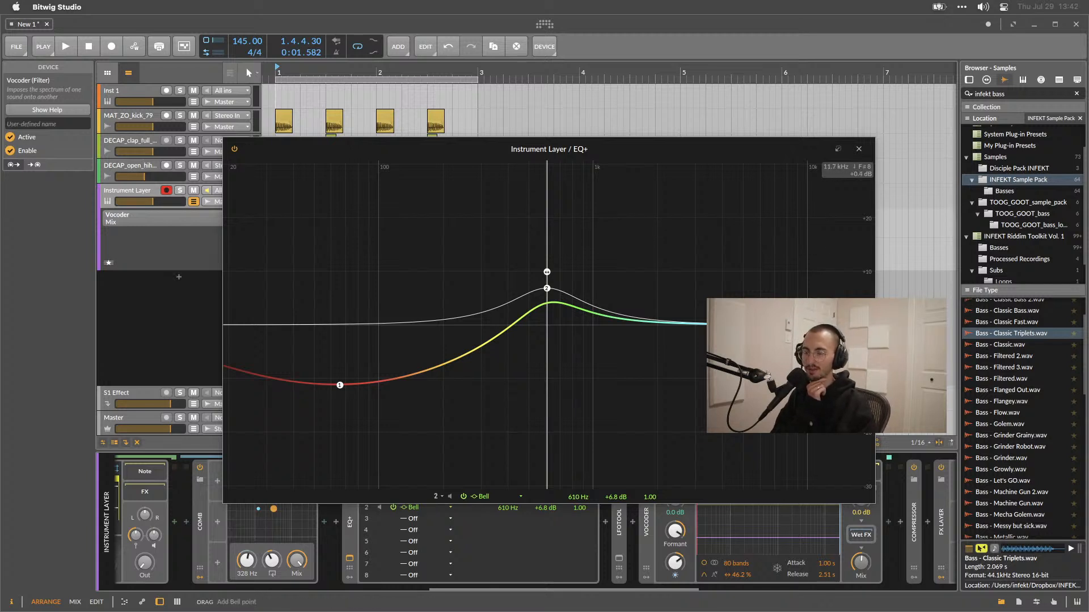
left_click_drag(808, 272, 826, 227)
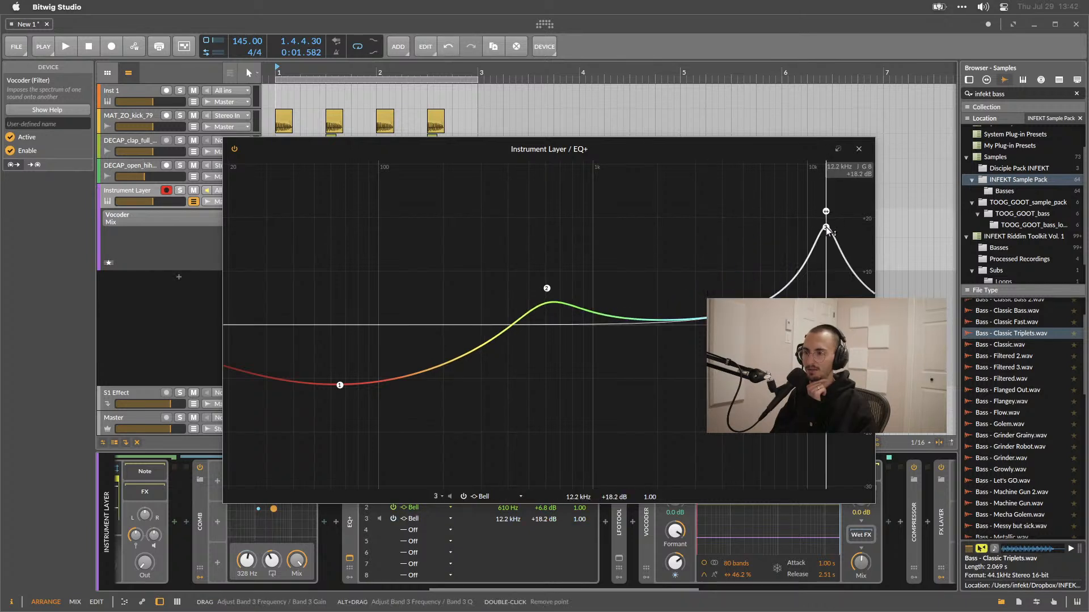
double_click(825, 227)
double_click(842, 380)
left_click_drag(843, 380, 761, 250)
double_click(759, 246)
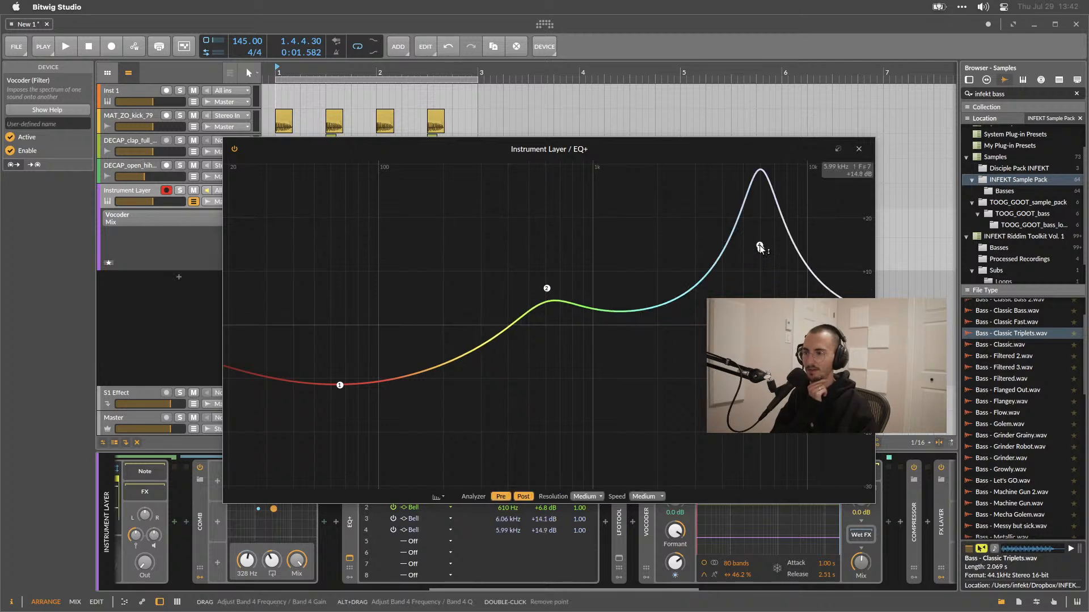
double_click(760, 249)
double_click(761, 247)
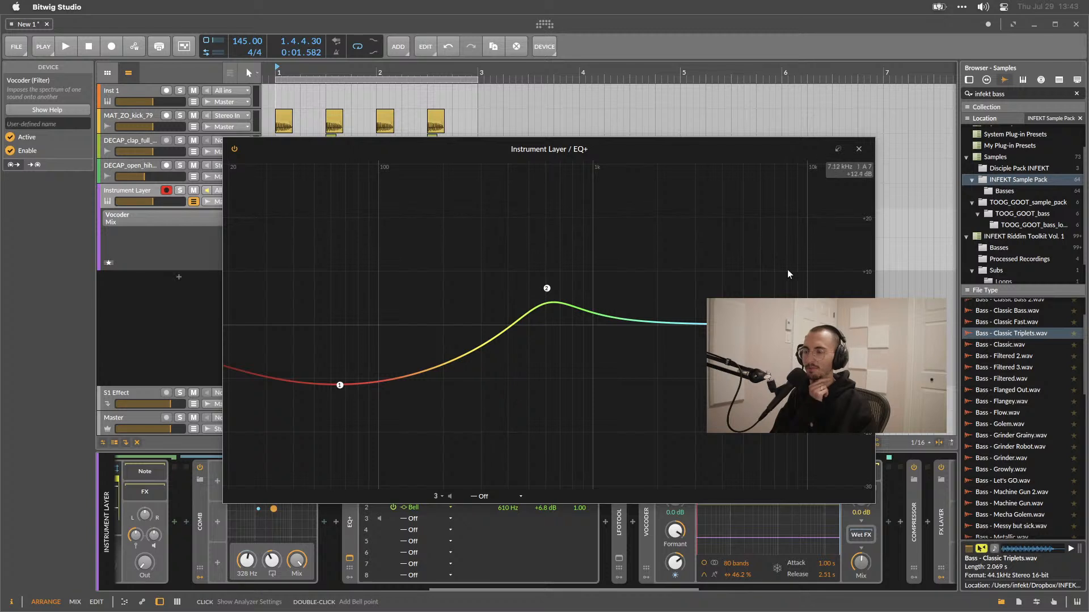
Try a High-shelf boost on EQ+ band 3 around 4–6 kHz, then switch the band off.
double_click(782, 318)
left_click_drag(782, 317, 785, 285)
left_click(491, 496)
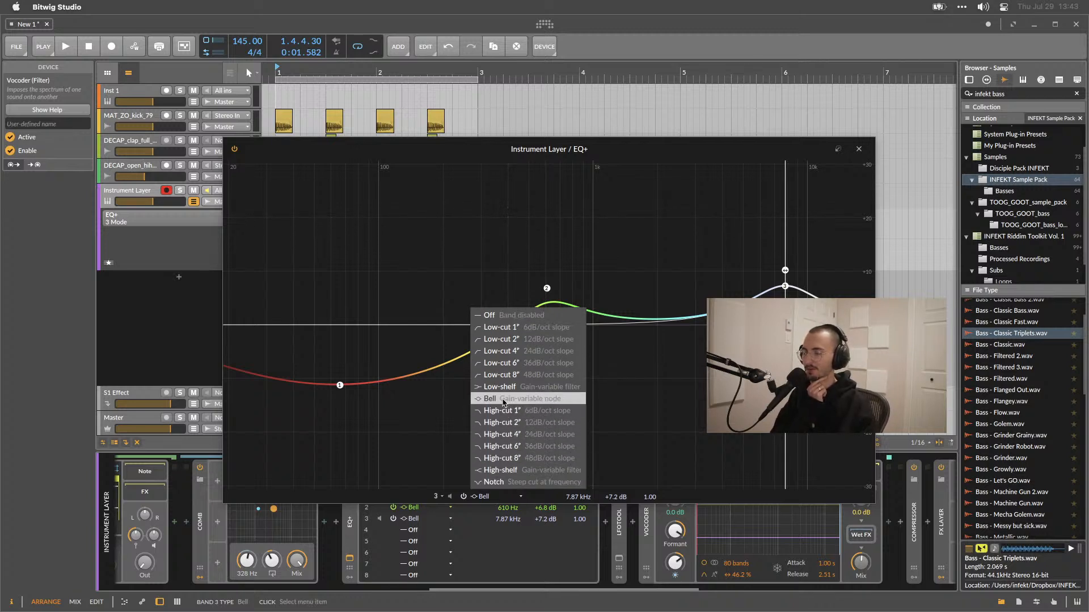
left_click(499, 470)
left_click_drag(777, 283, 729, 239)
scroll(727, 242, "up", 5)
scroll(727, 244, "down", 5)
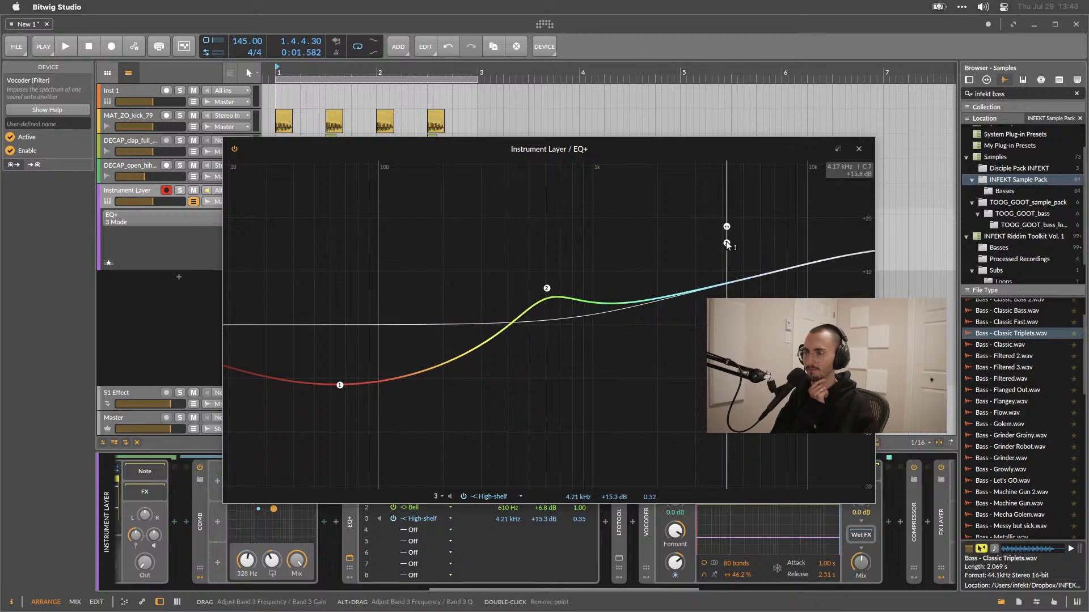
mouse_move(726, 243)
left_mouse_down()
mouse_move(730, 280)
mouse_move(817, 272)
mouse_move(758, 278)
mouse_move(709, 237)
mouse_move(719, 213)
mouse_move(735, 245)
left_mouse_up()
scroll(734, 245, "up", 3)
scroll(734, 245, "down", 2)
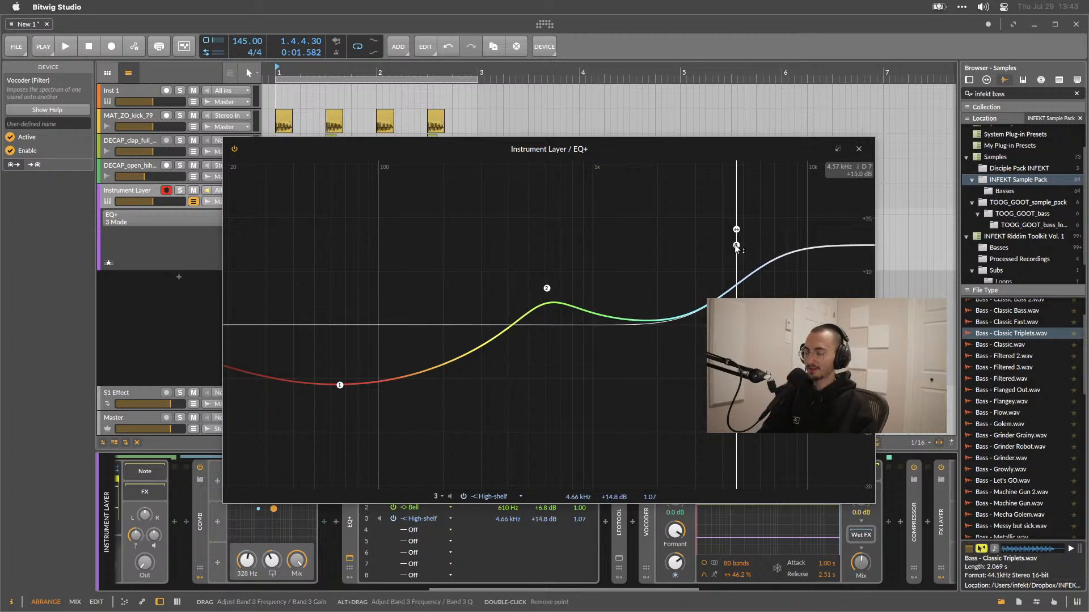
left_click_drag(736, 245, 765, 286)
right_click(765, 286)
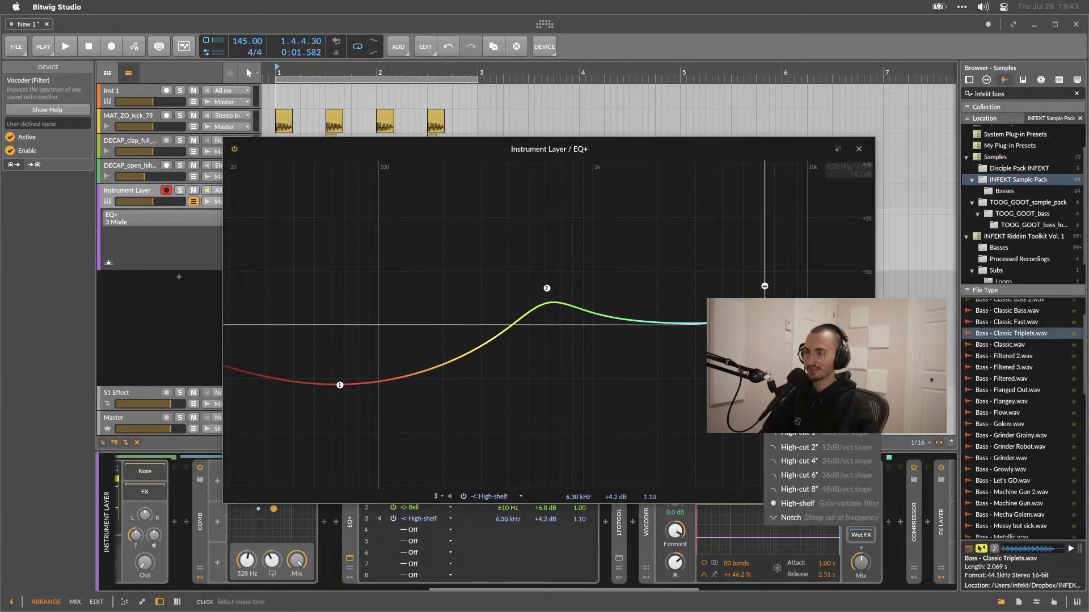
left_click(798, 320)
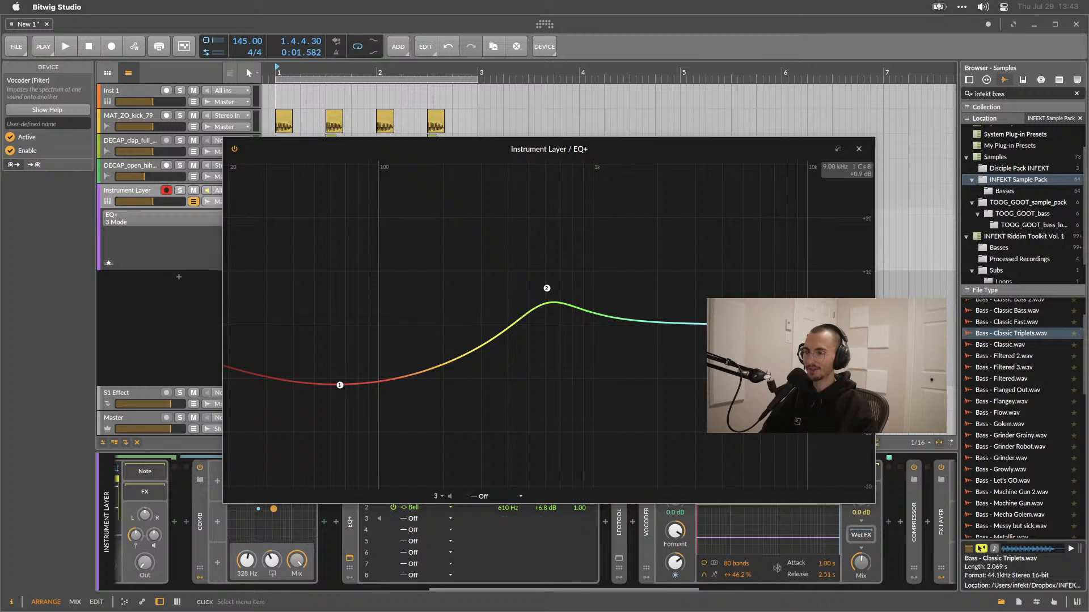
Add an EQ+ bell band 3 at about 10.4 kHz with roughly +13.6 dB gain.
double_click(746, 270)
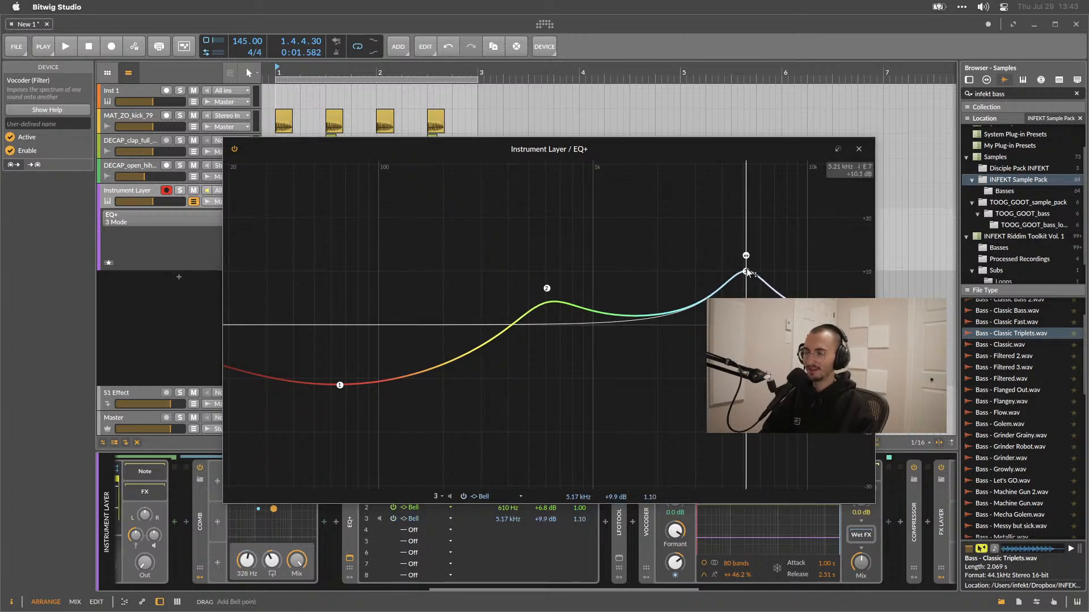
left_click_drag(747, 273, 812, 267)
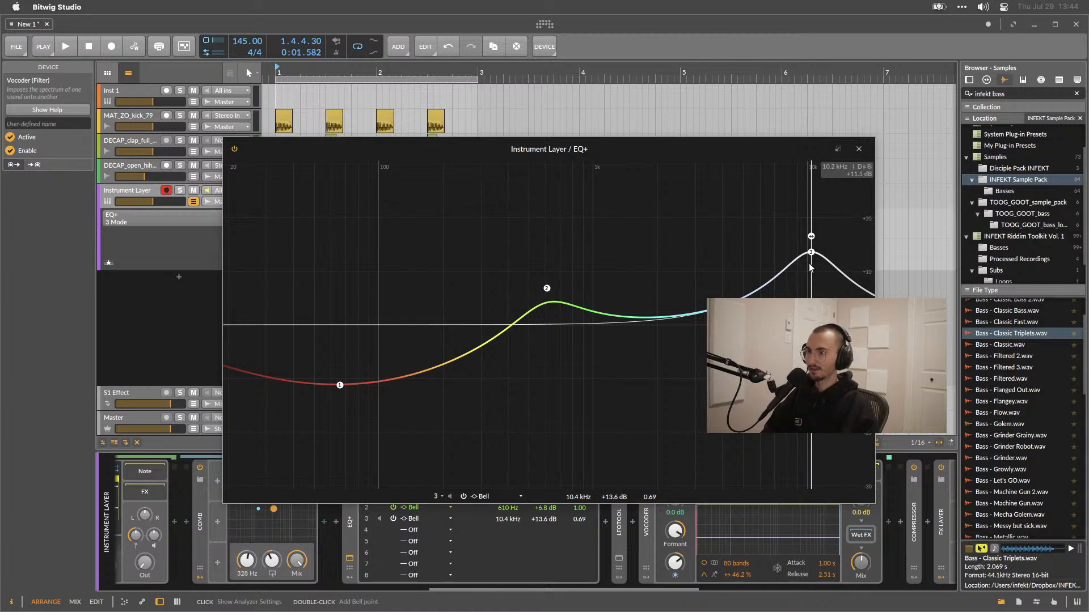
left_click_drag(664, 148, 699, 131)
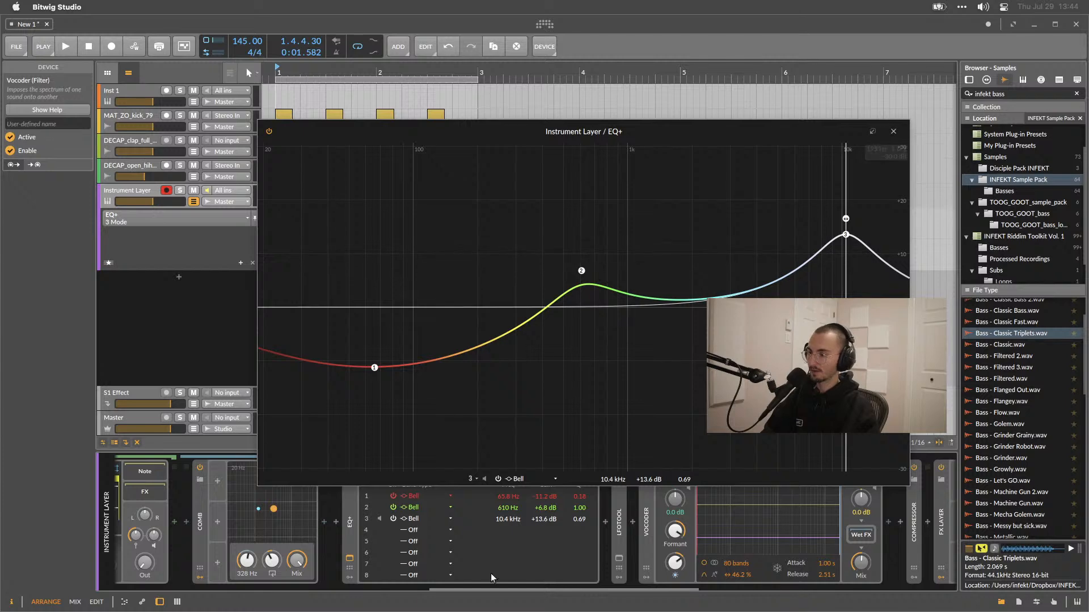
Open the EQ+ help overlay, move band 2 to about 3.10 kHz and +2.8 dB, then close the expanded EQ+ window.
left_click(349, 535)
key("F1")
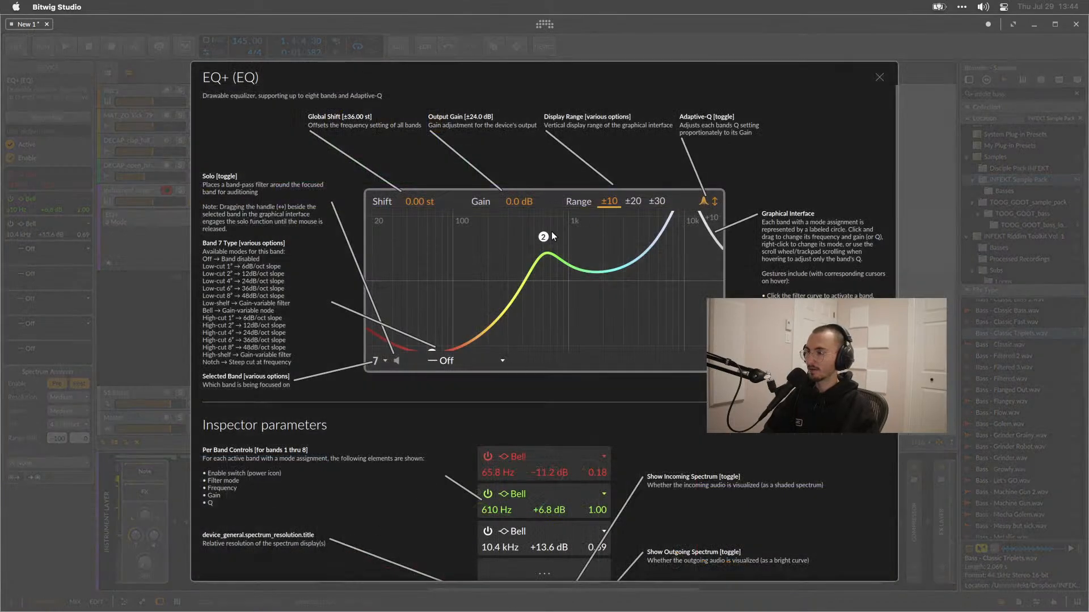
left_click_drag(543, 236, 600, 274)
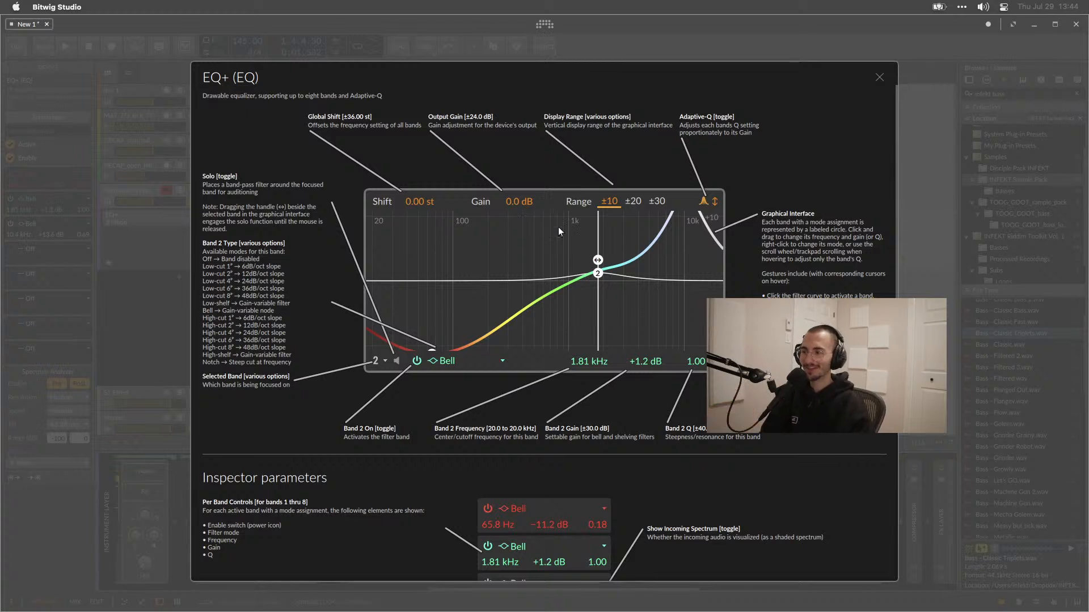
left_click_drag(598, 274, 626, 265)
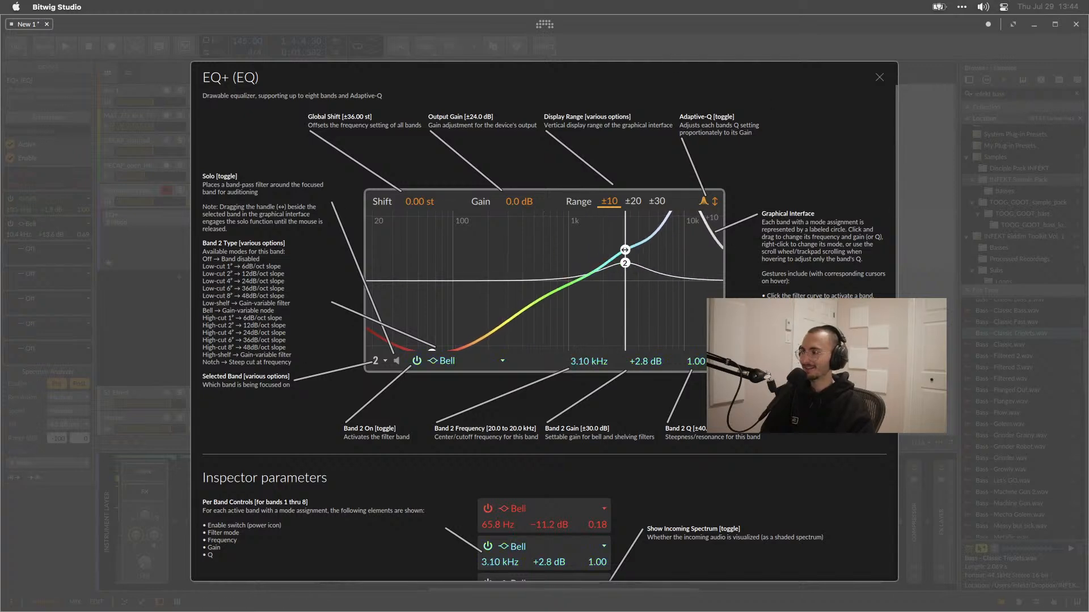
scroll(353, 416, "down", 10)
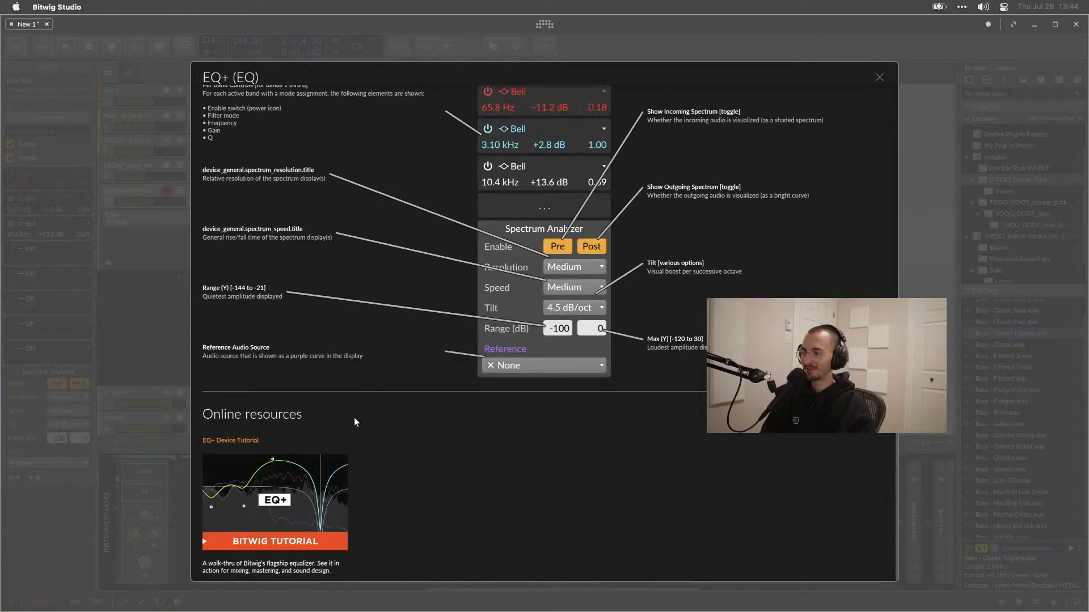
scroll(355, 418, "up", 10)
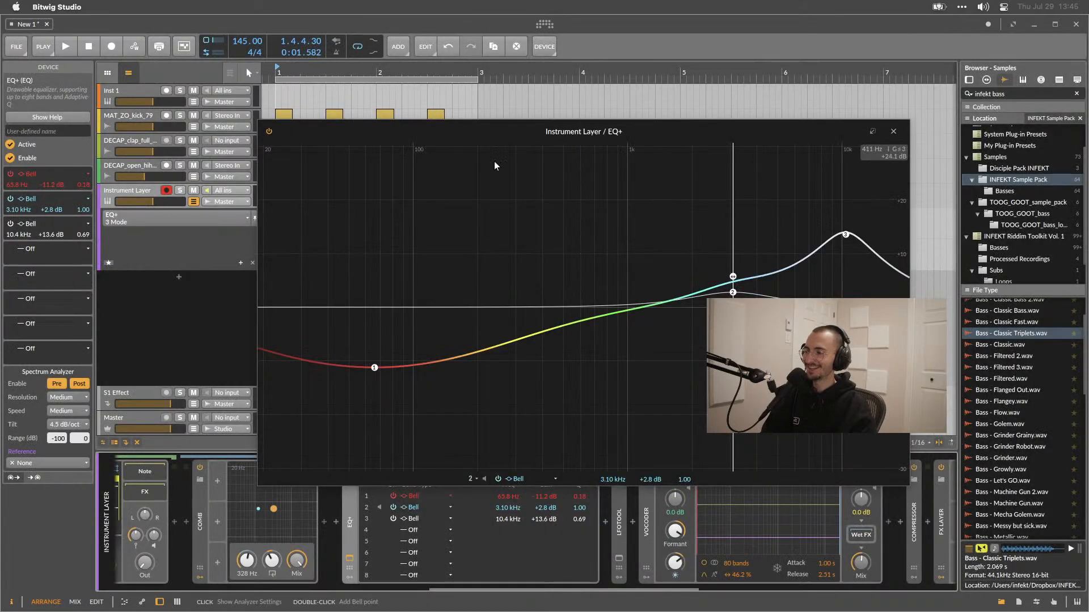
left_click_drag(470, 134, 477, 93)
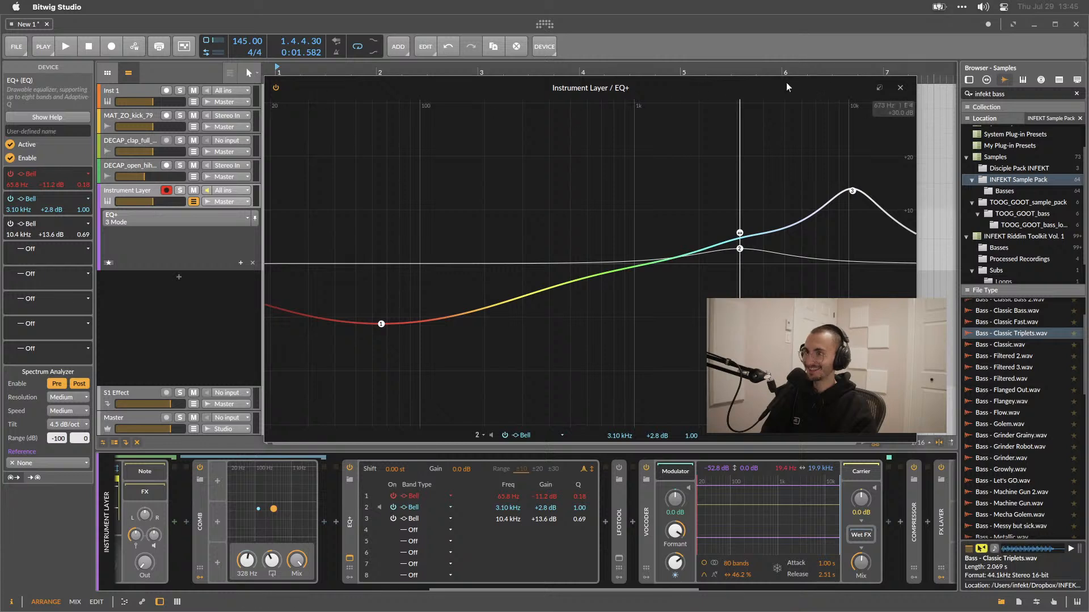
left_click(901, 89)
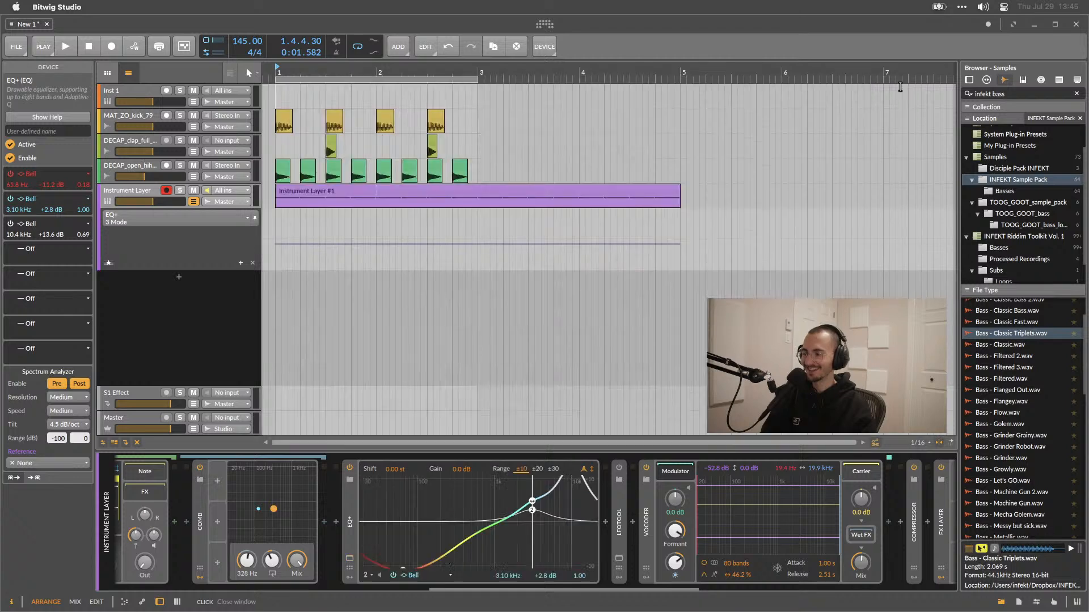
Start playback and replace EQ+ band 3 with a bell at about 9.85 kHz, +9.3 dB, then close the window.
key("space")
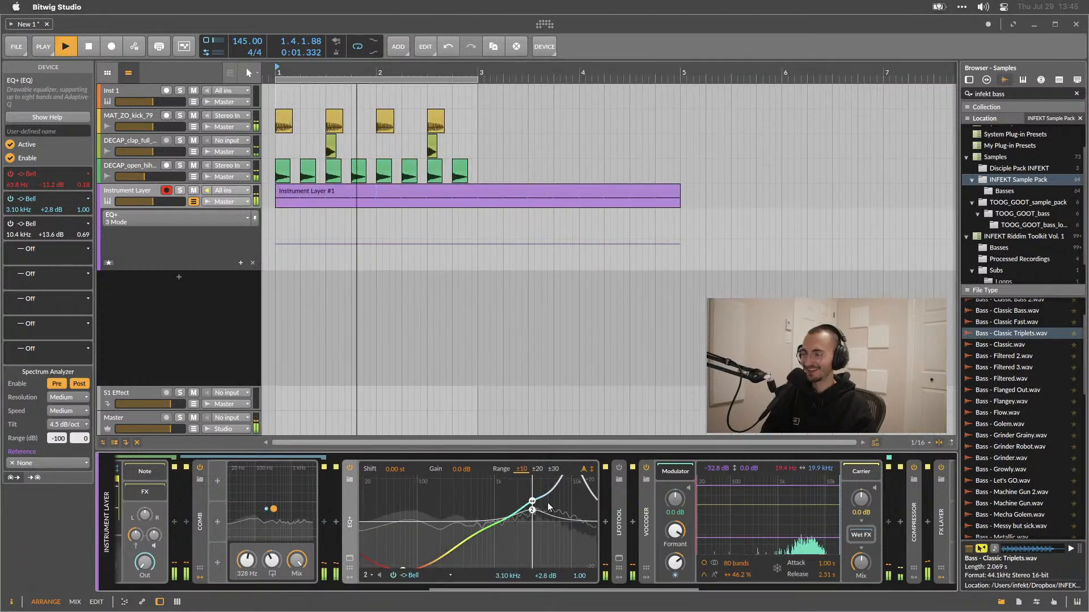
left_click(351, 557)
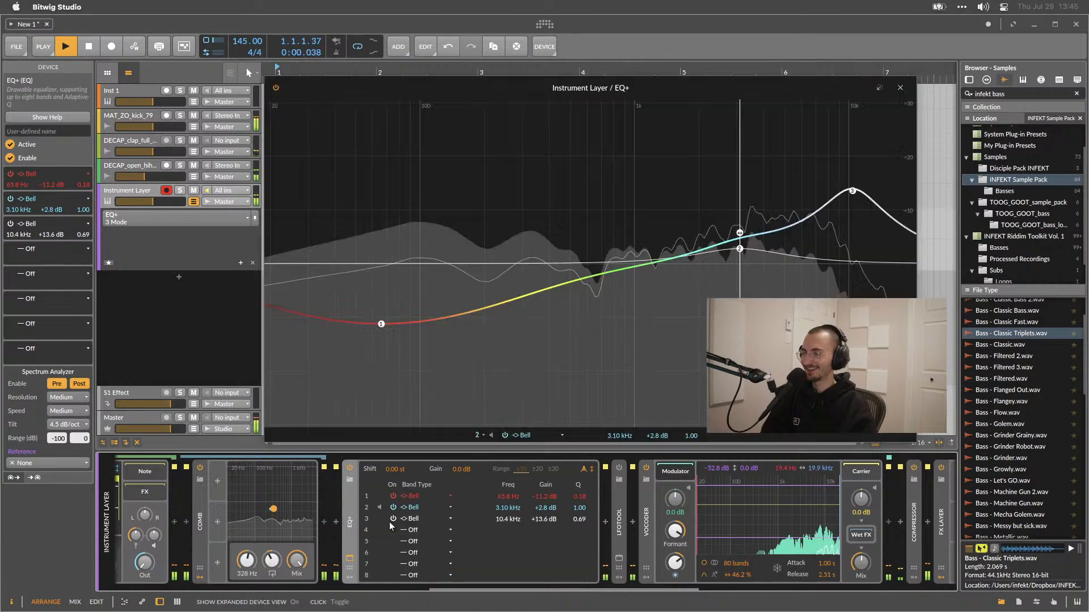
left_click_drag(852, 189, 842, 216)
double_click(842, 224)
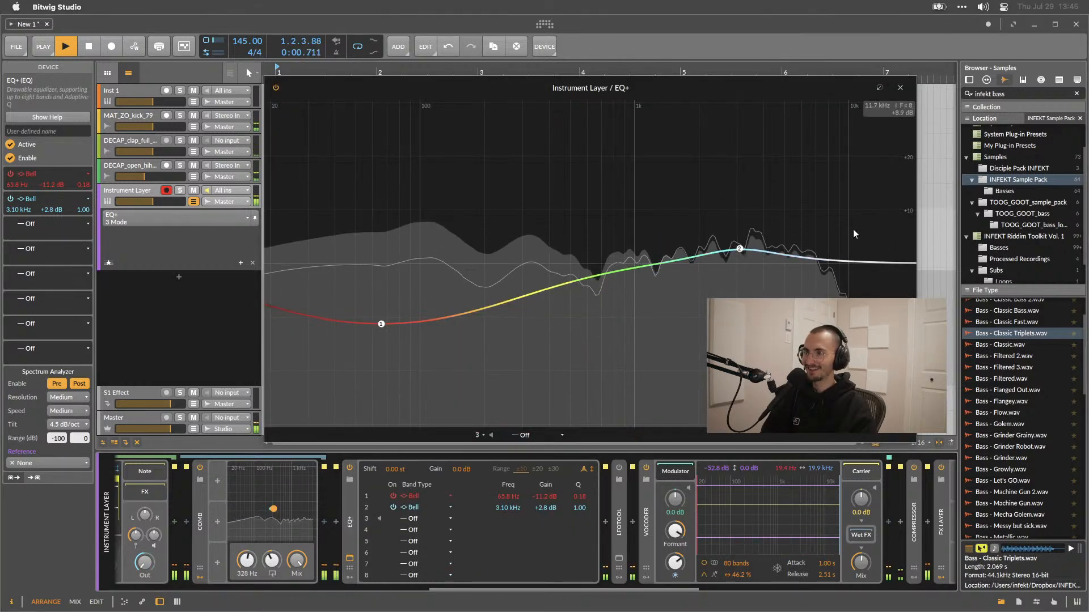
double_click(849, 204)
left_click_drag(849, 199, 849, 208)
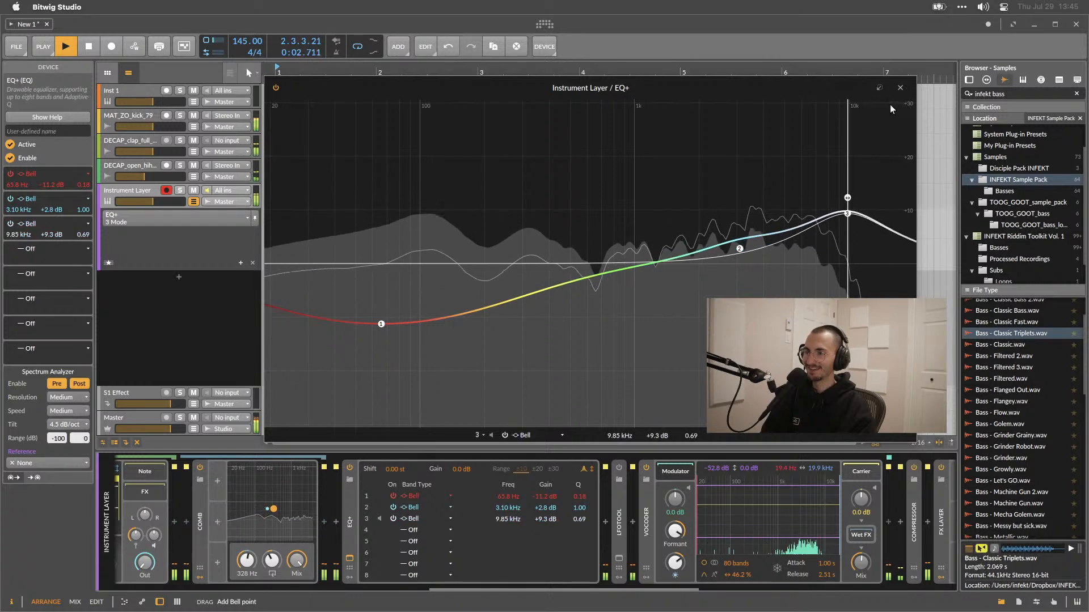
left_click(900, 87)
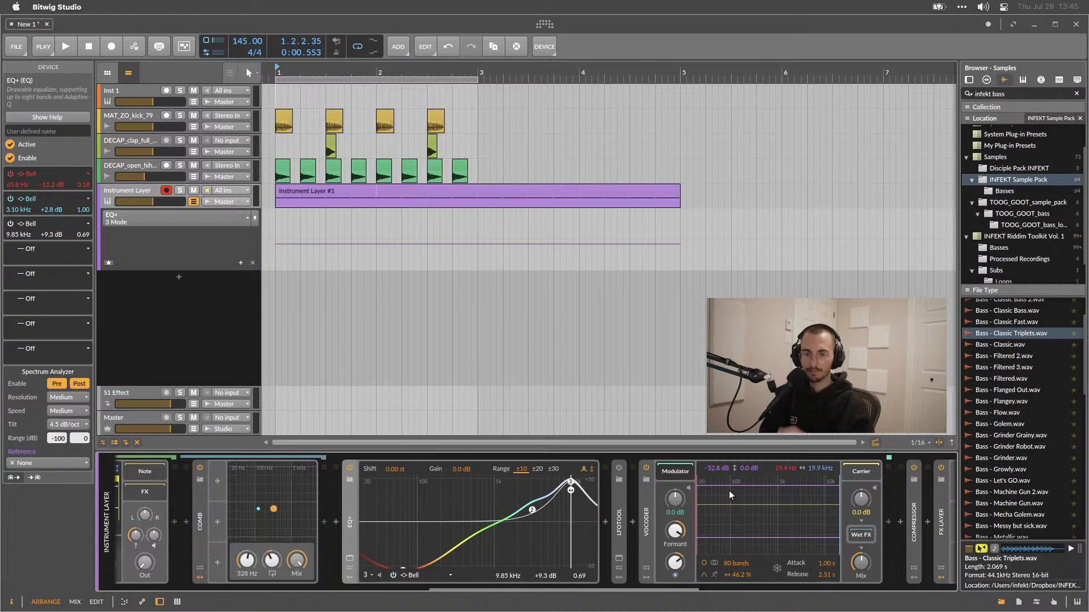
Try adding high-frequency cut bands around 13–16 kHz in the expanded EQ+, remove them, and close the window.
left_click(350, 559)
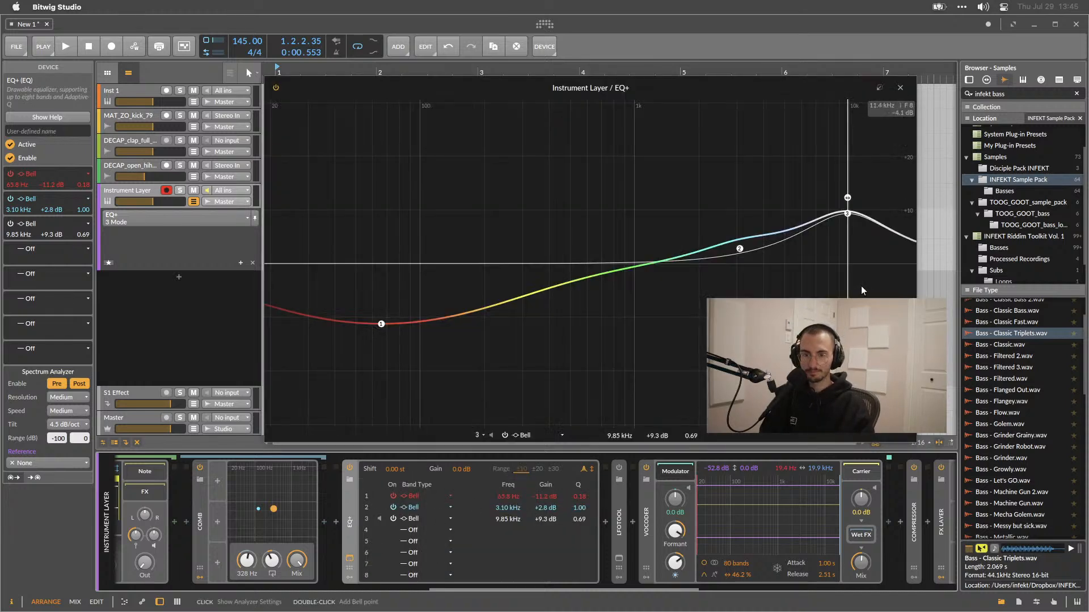
double_click(863, 274)
mouse_move(863, 274)
left_mouse_down()
mouse_move(865, 288)
mouse_move(867, 189)
mouse_move(868, 273)
left_mouse_up()
double_click(868, 274)
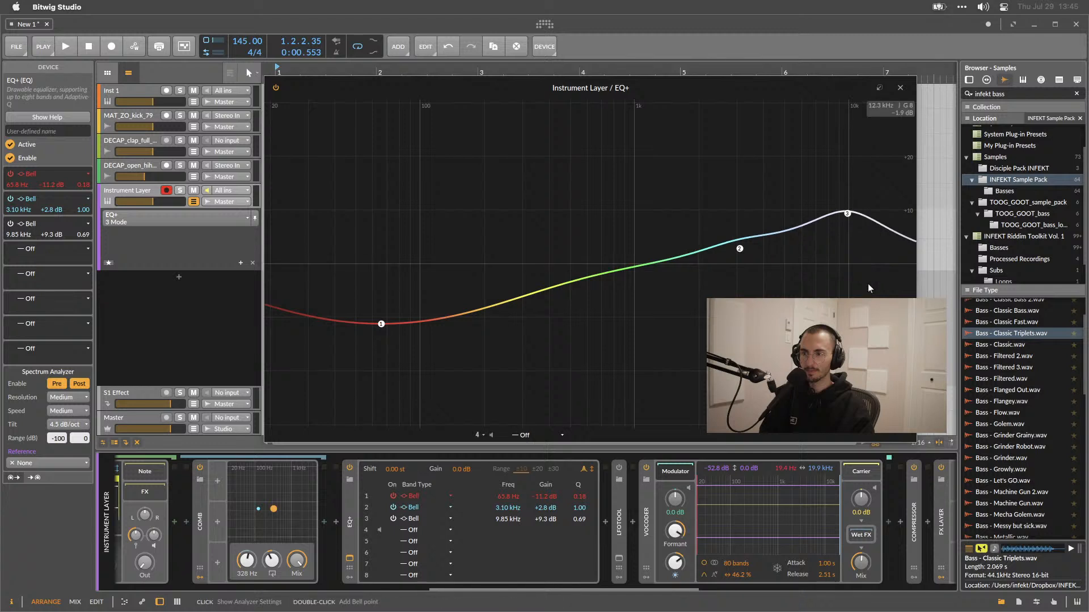
double_click(894, 382)
double_click(894, 383)
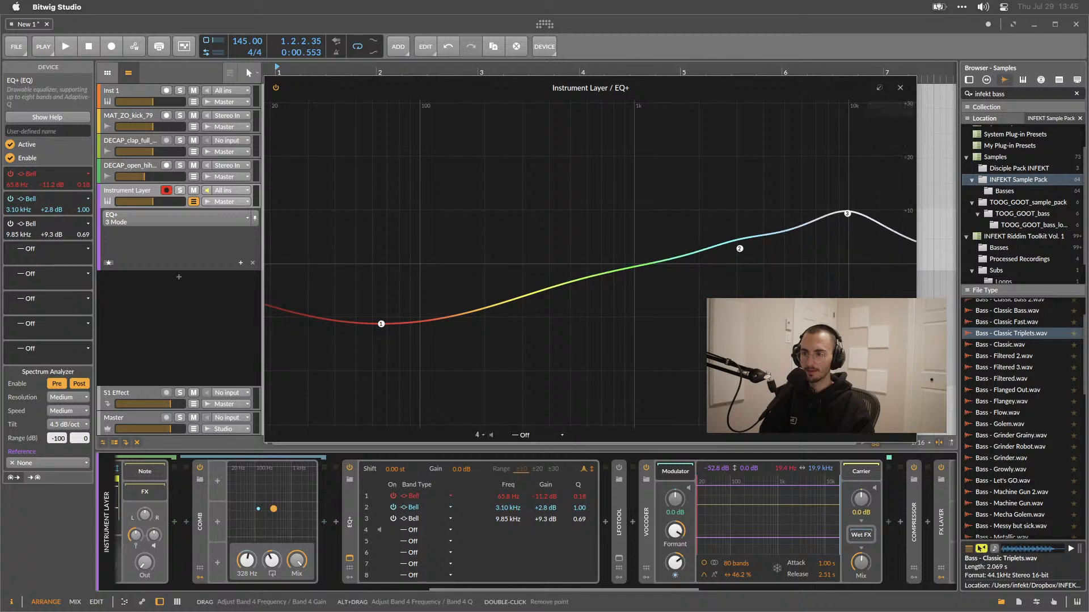
double_click(890, 239)
double_click(890, 239)
double_click(893, 226)
left_click_drag(894, 226, 872, 268)
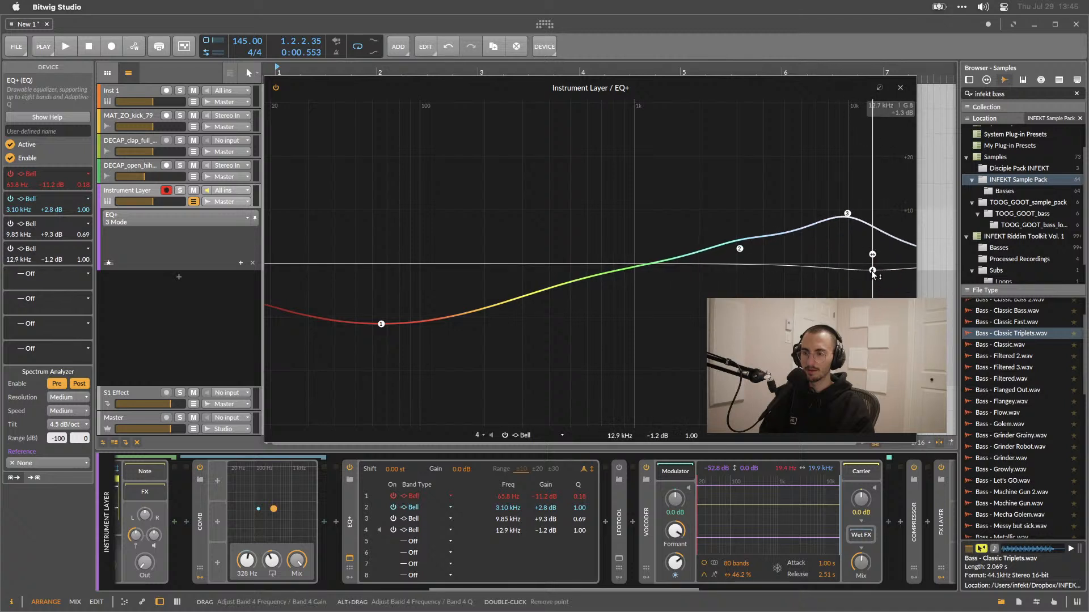
double_click(873, 270)
double_click(878, 225)
left_click_drag(878, 226, 880, 339)
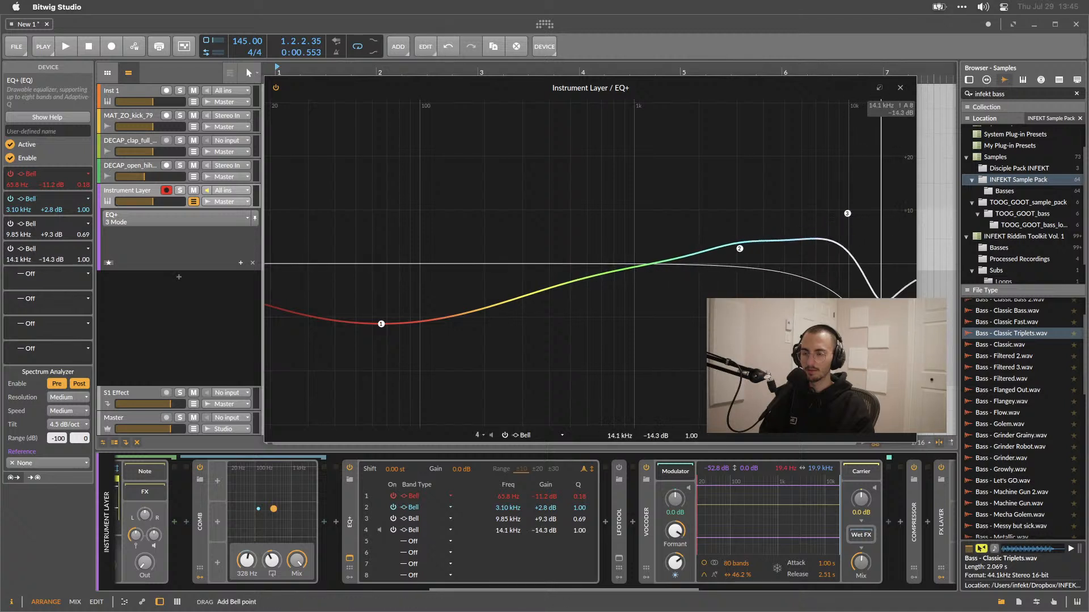
double_click(879, 335)
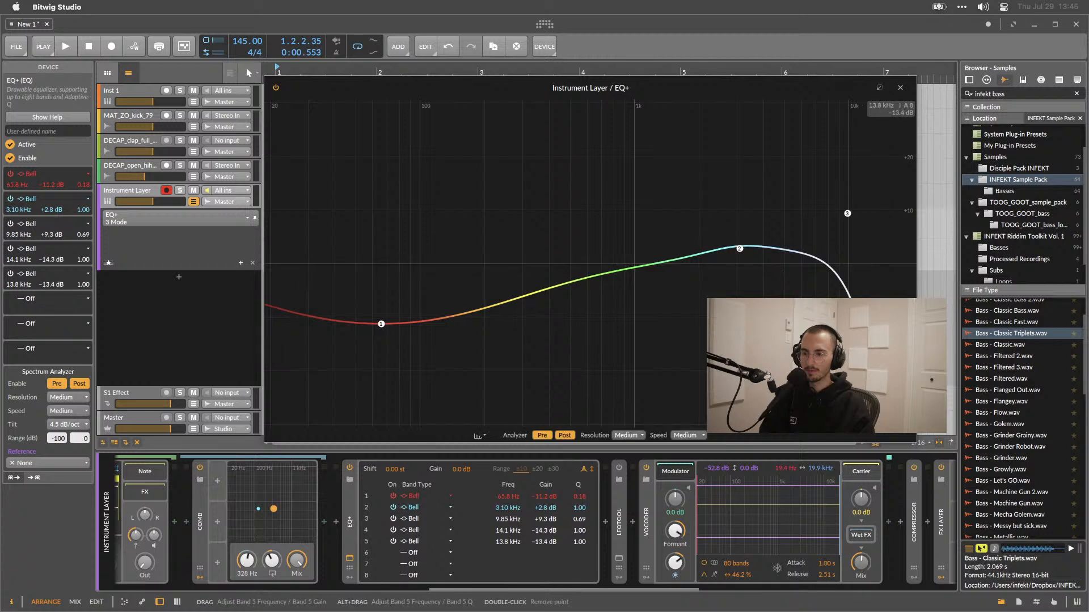
double_click(880, 339)
double_click(879, 295)
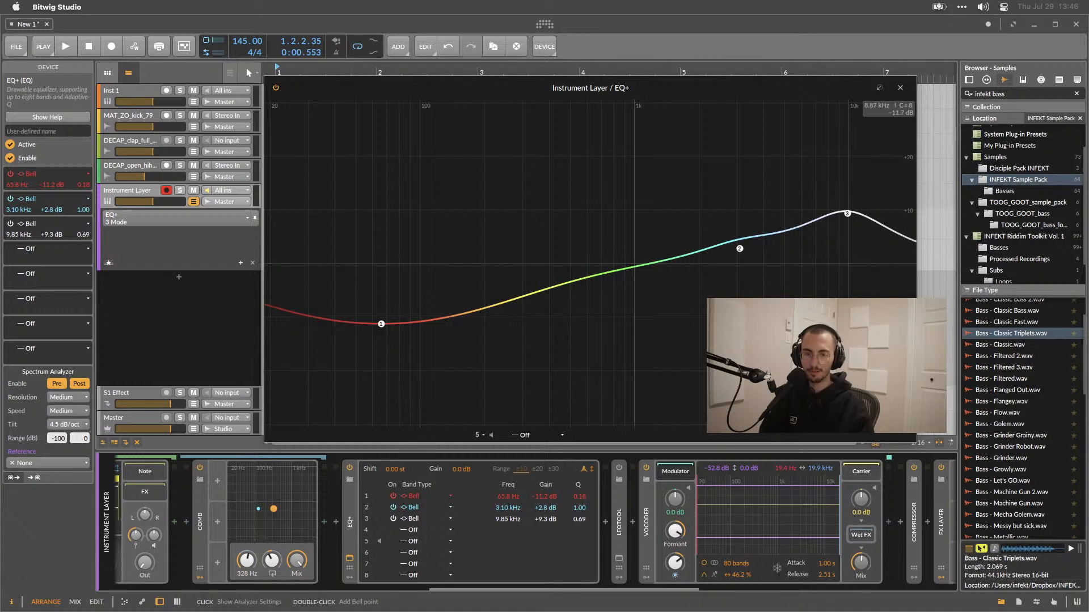
left_click(880, 263)
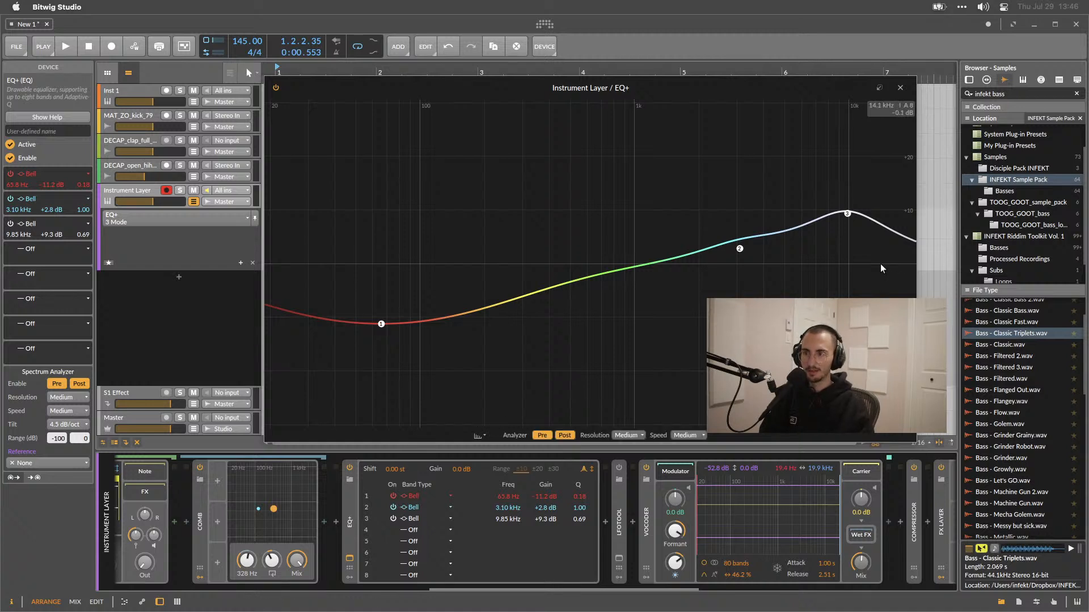
left_click_drag(892, 233, 893, 293)
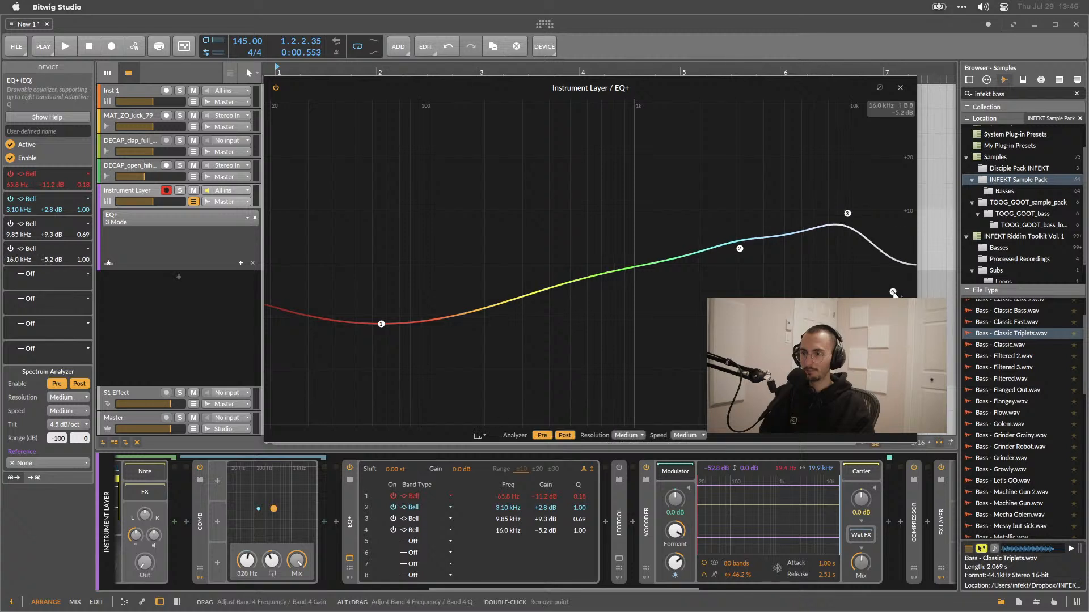
double_click(893, 292)
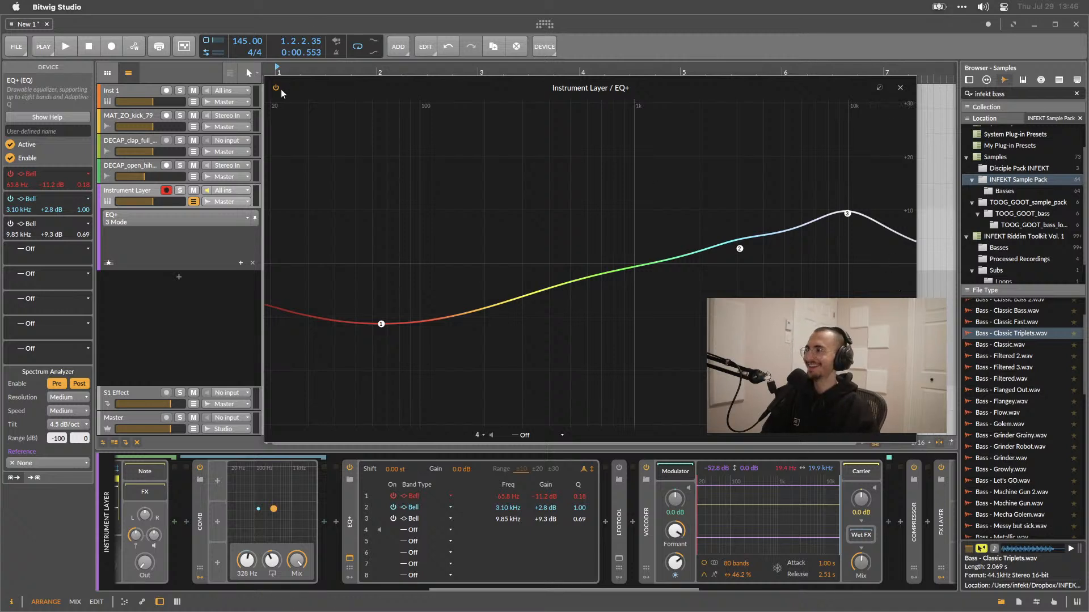
left_click(907, 89)
key("space")
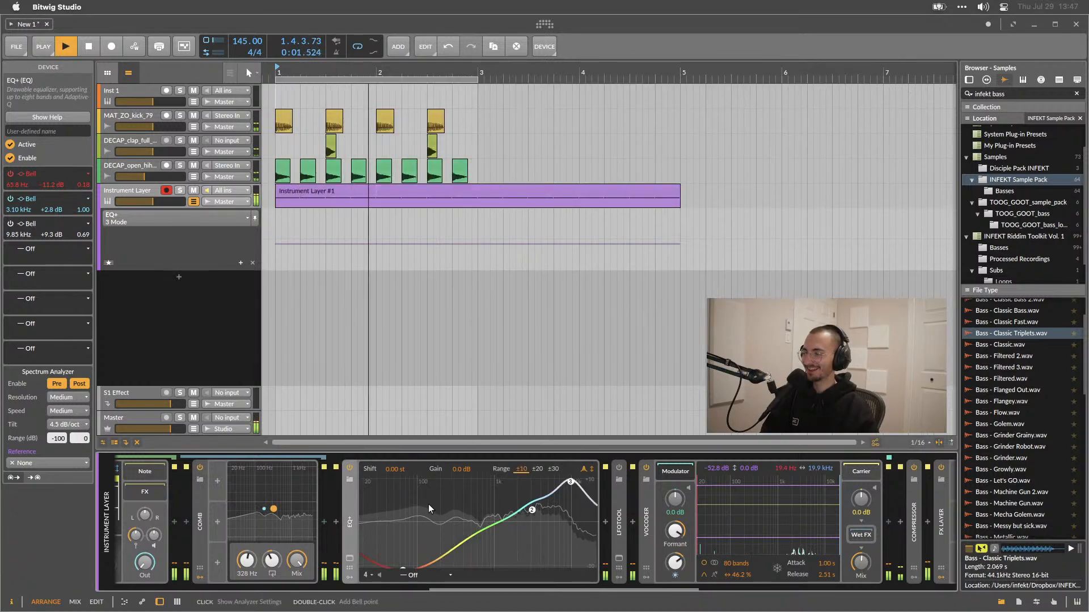
Set the Sampler's play position offset to about 20.5% and audition the loop.
scroll(427, 504, "left", 15)
scroll(575, 475, "right", 10)
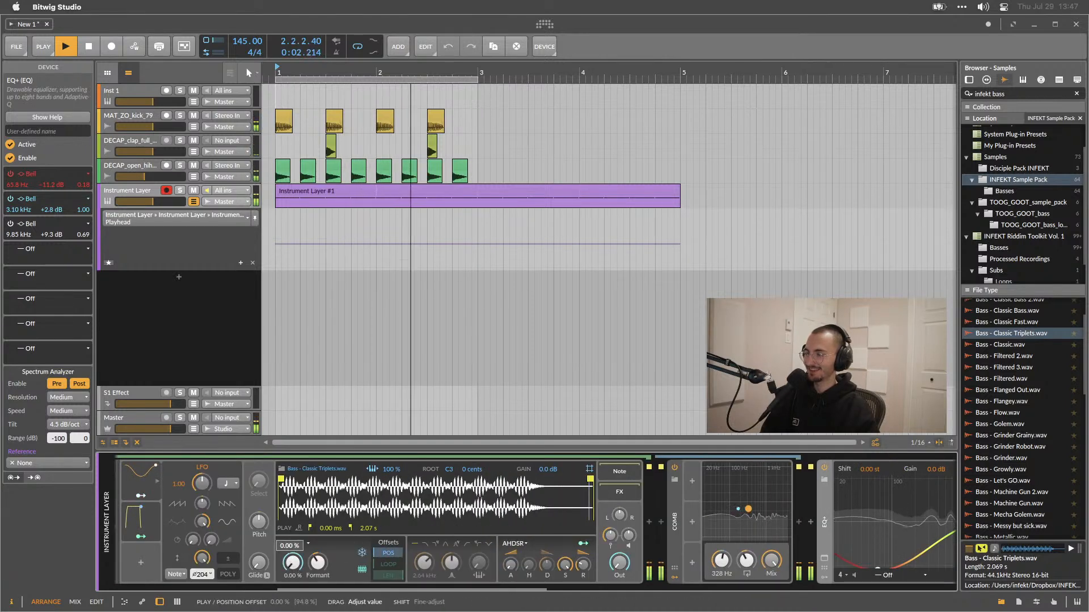
left_click_drag(293, 565, 294, 552)
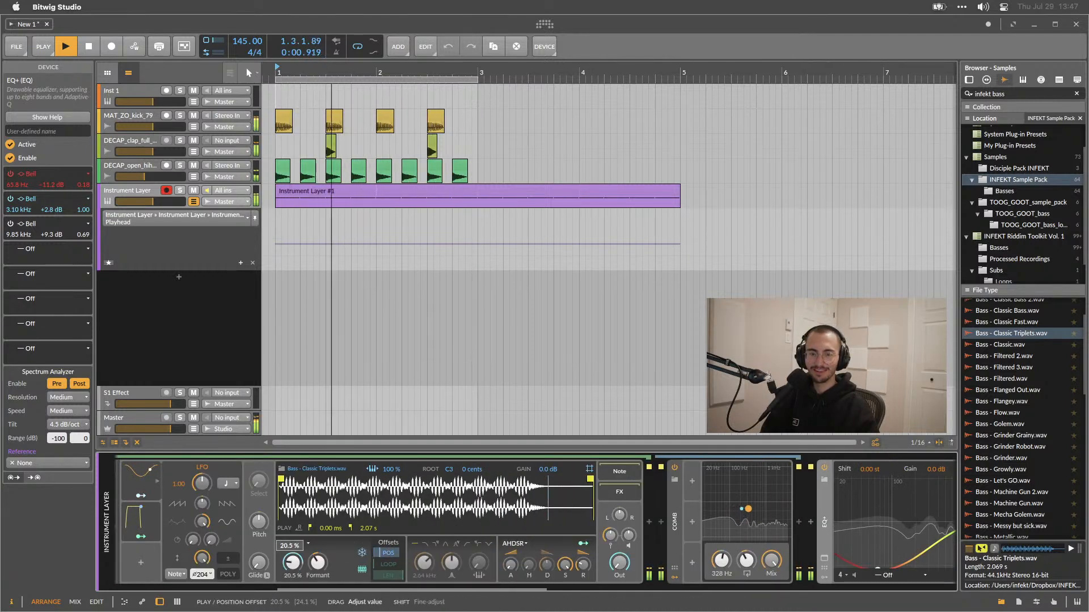
key("space")
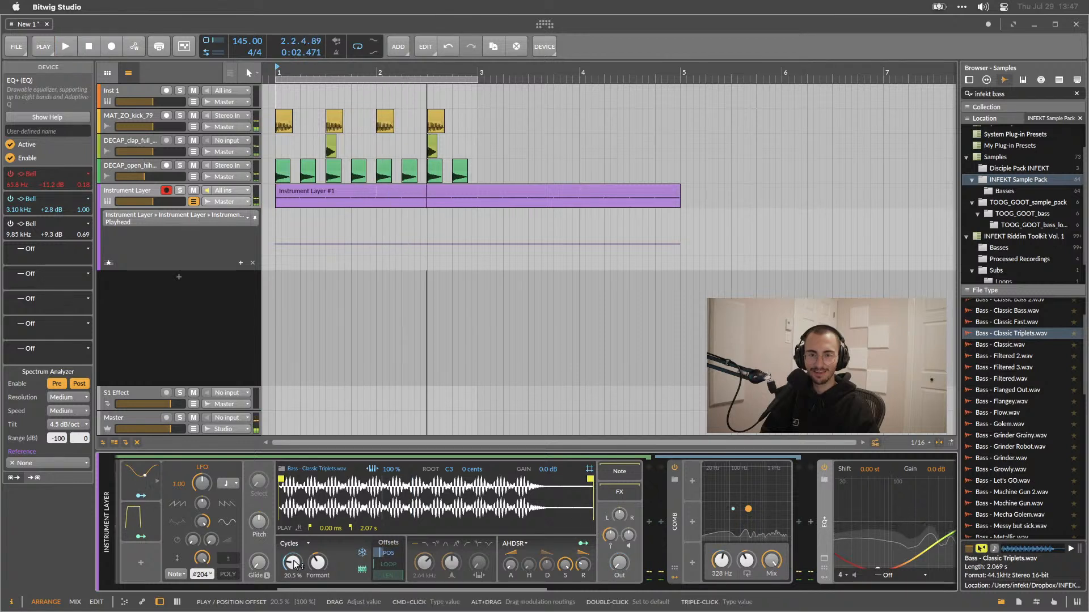
key("space")
key("space")
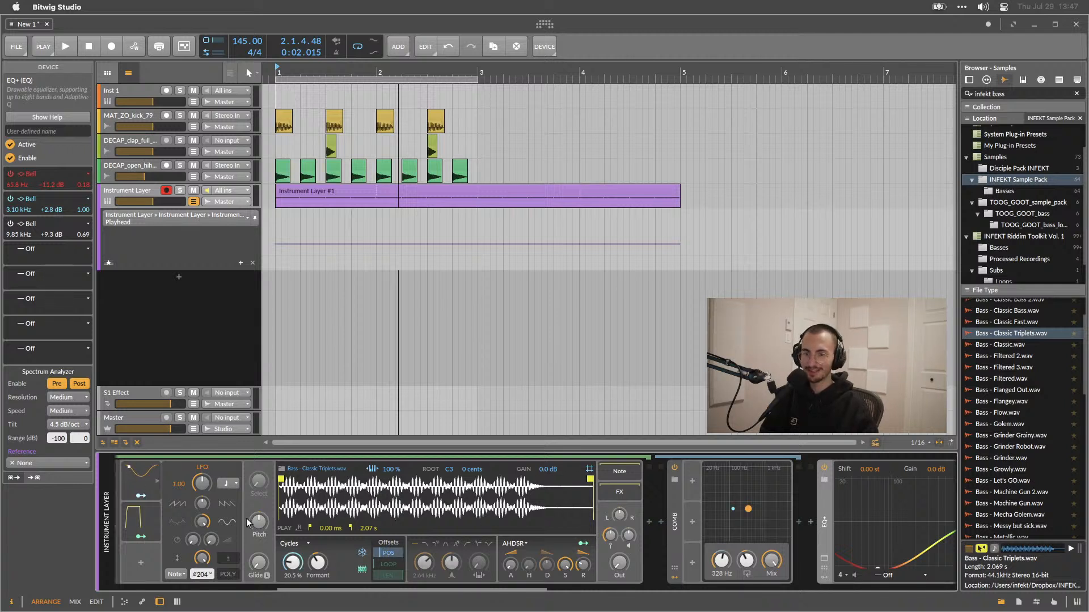
Modulate the Sampler's position offset with the LFO and set the offset to about 24.5%.
left_click_drag(291, 563, 292, 565)
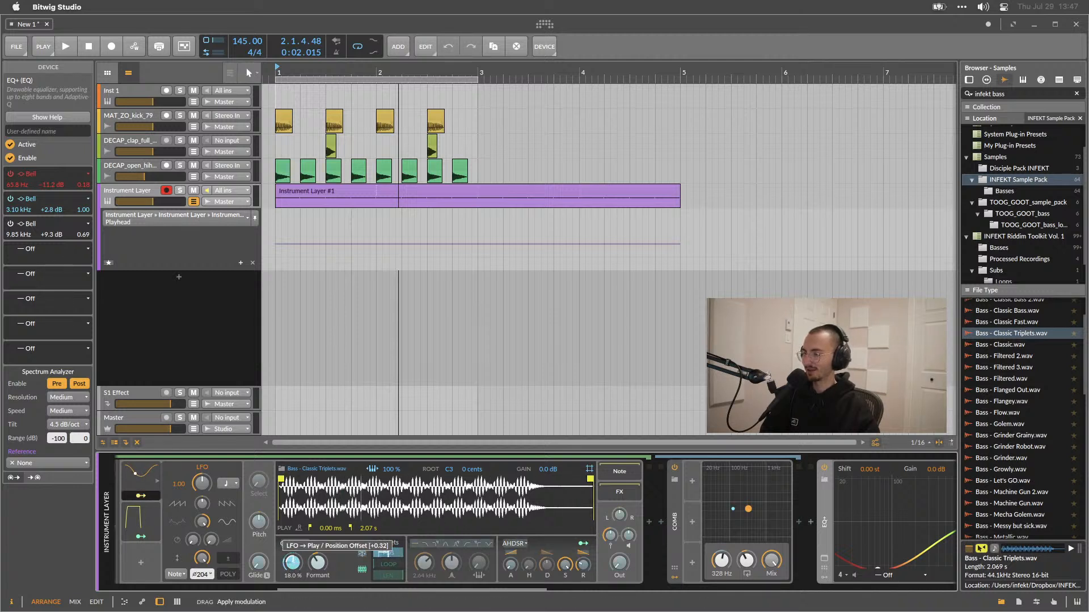
key("space")
left_click_drag(292, 563, 292, 580)
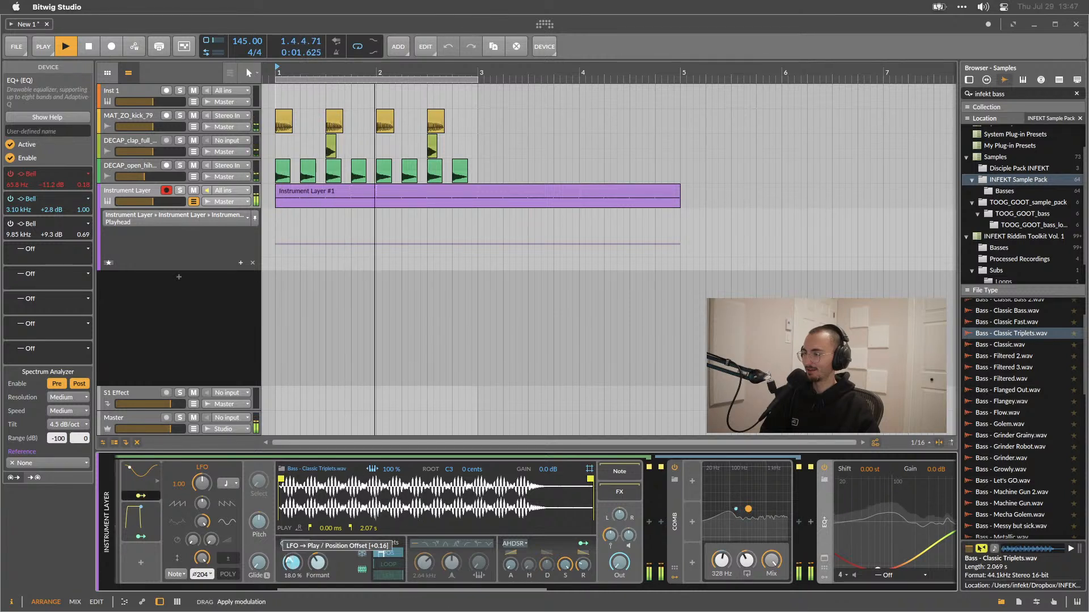
key("space")
left_click_drag(297, 560, 298, 573)
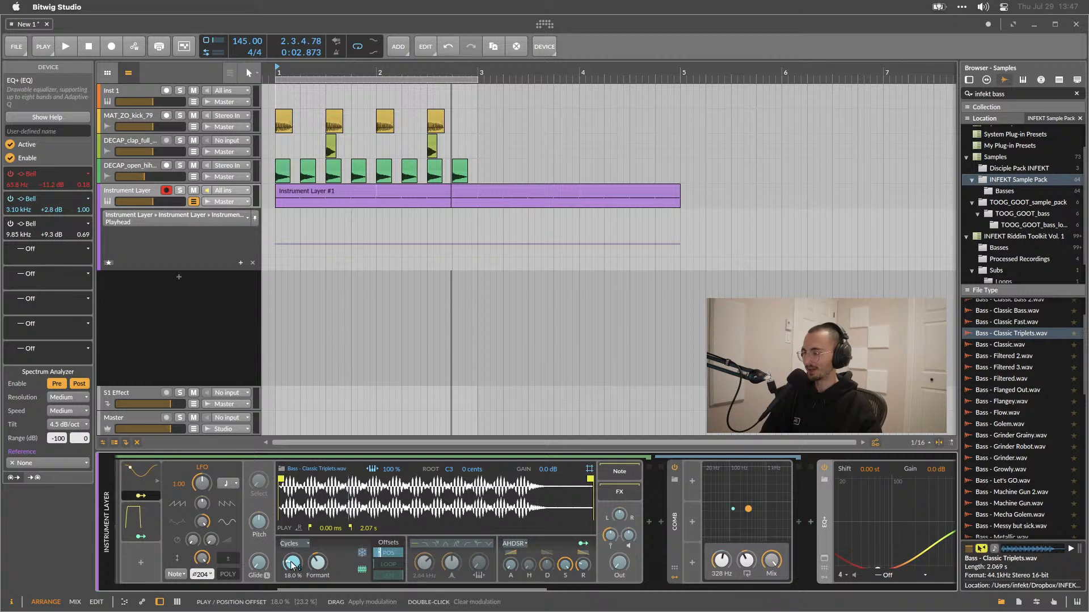
left_click_drag(292, 563, 292, 556)
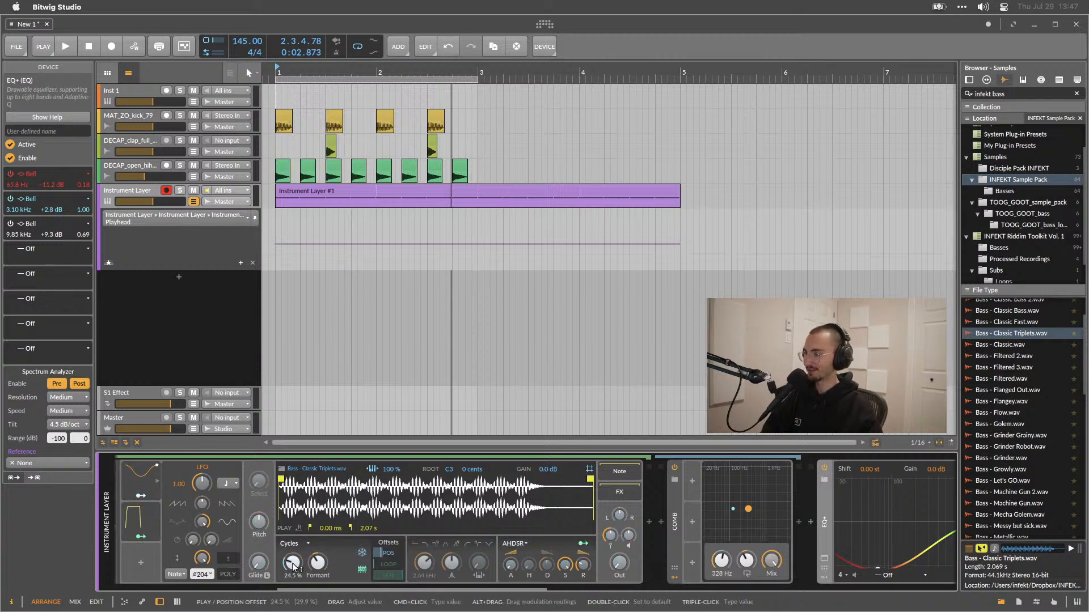
key("space")
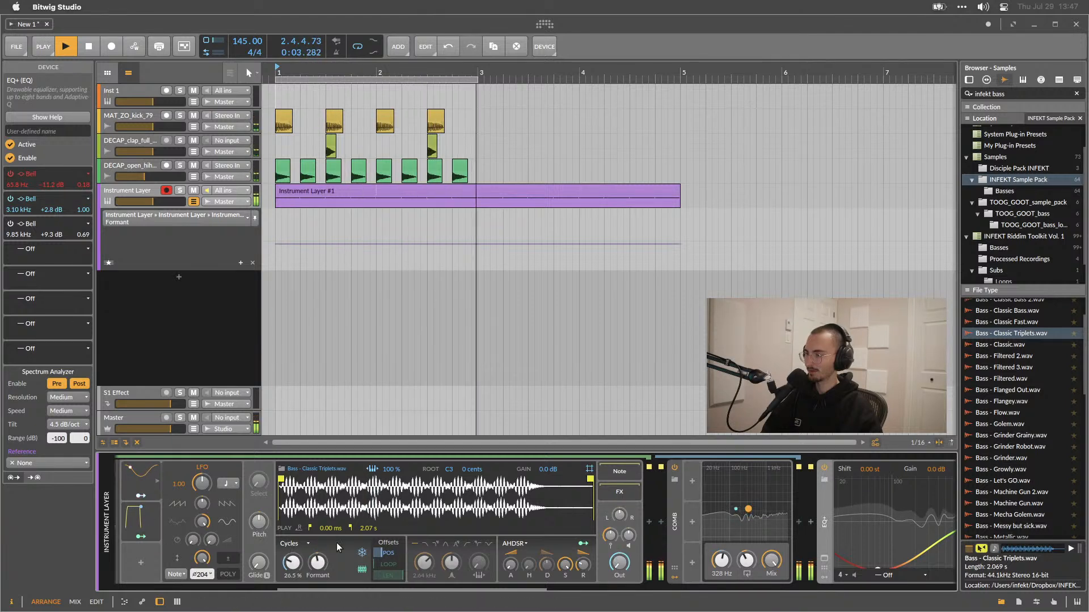
Switch the Amp's distortion model to Fold C and lower its Sag.
scroll(332, 554, "right", 10)
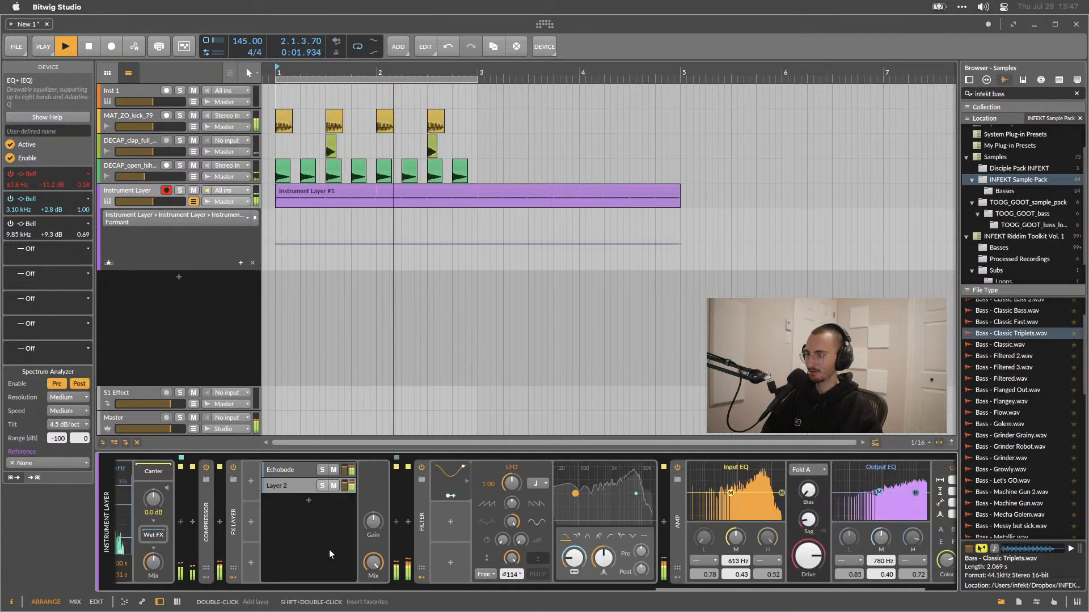
scroll(329, 549, "right", 3)
mouse_move(709, 558)
left_mouse_down()
mouse_move(709, 539)
mouse_move(709, 557)
left_mouse_up()
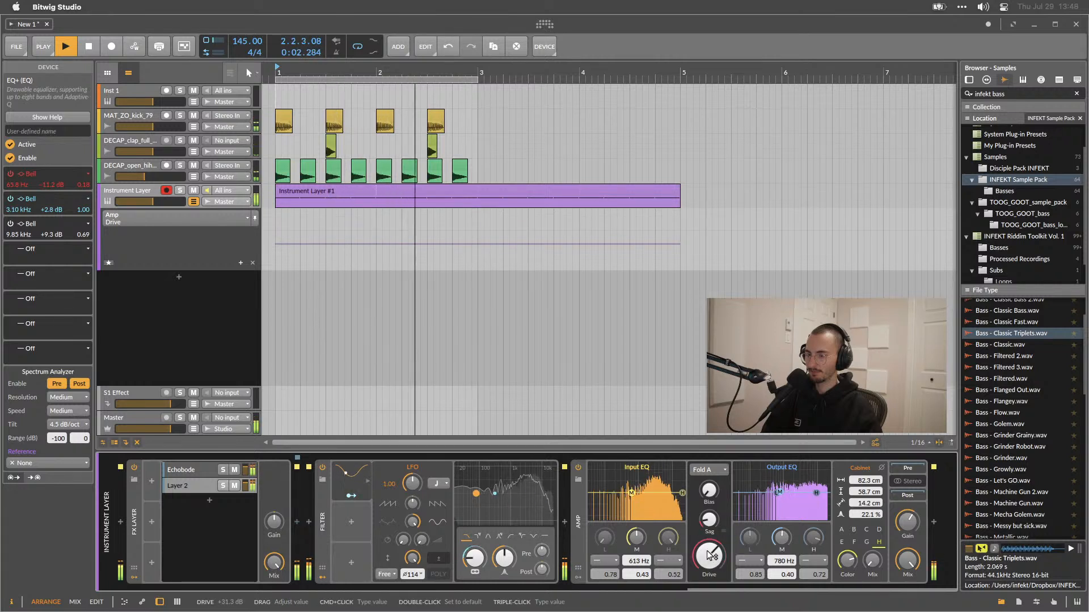
left_click(703, 472)
left_click(719, 555)
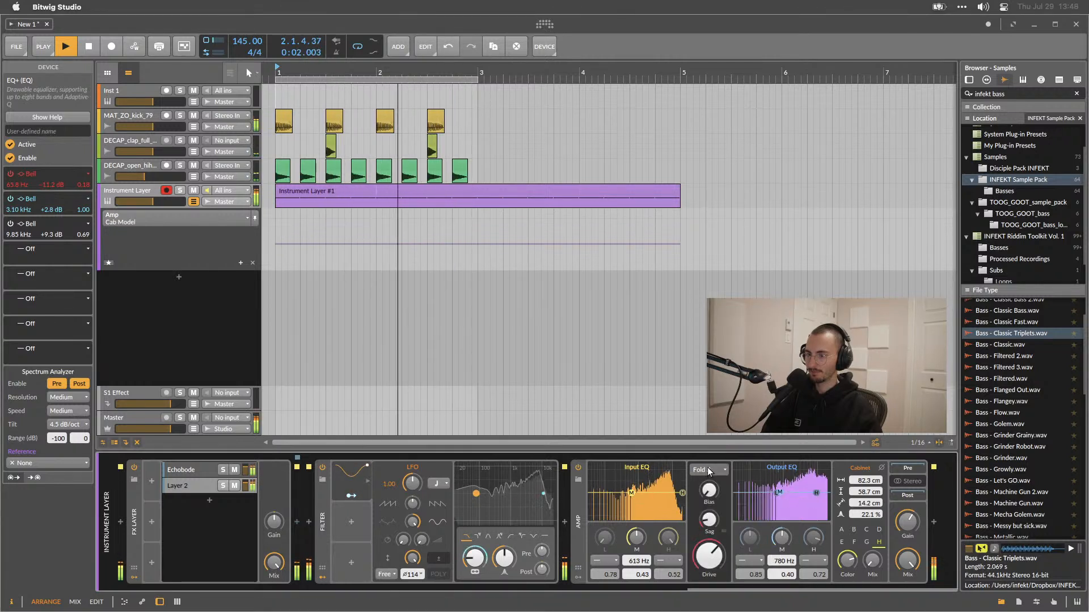
left_click(708, 471)
left_click(733, 568)
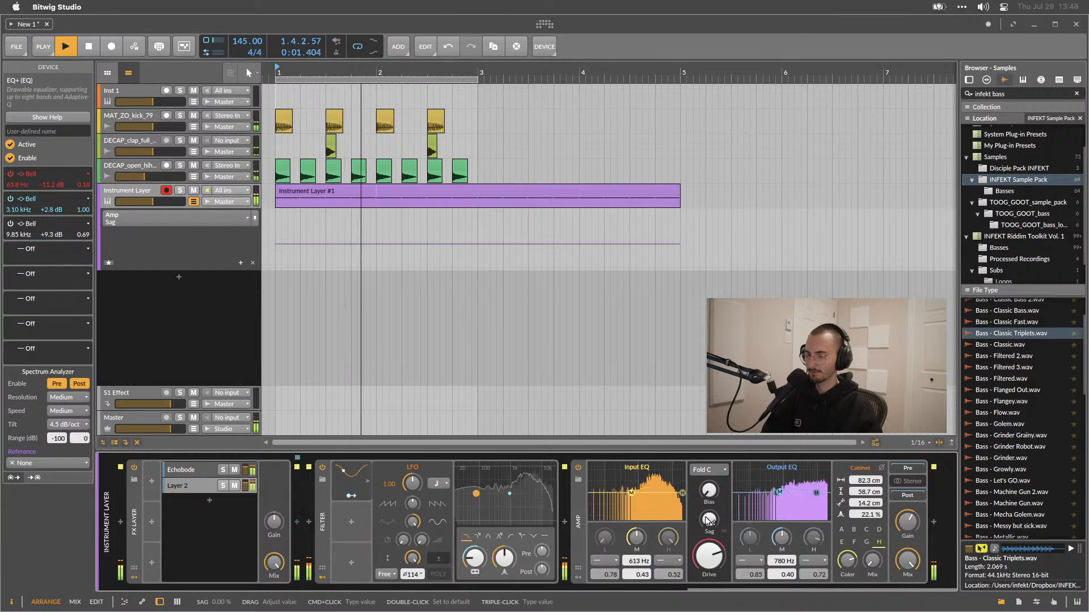
left_click_drag(708, 492, 709, 501)
Set the Sampler's position offset to about 50.5% and increase its LFO modulation amount.
scroll(578, 513, "left", 15)
left_click_drag(484, 564, 484, 551)
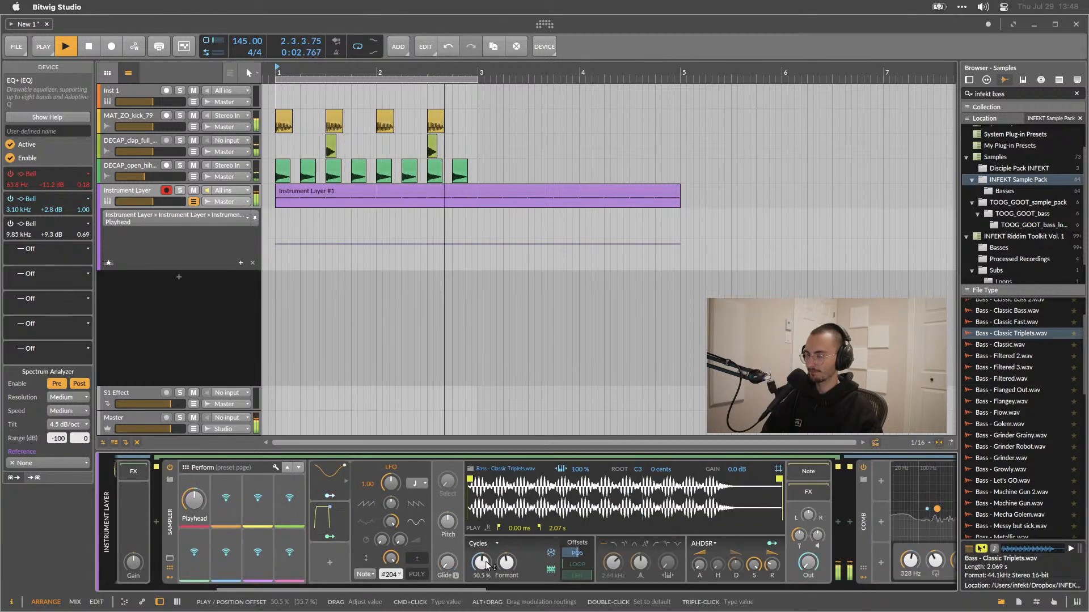
left_click(329, 496)
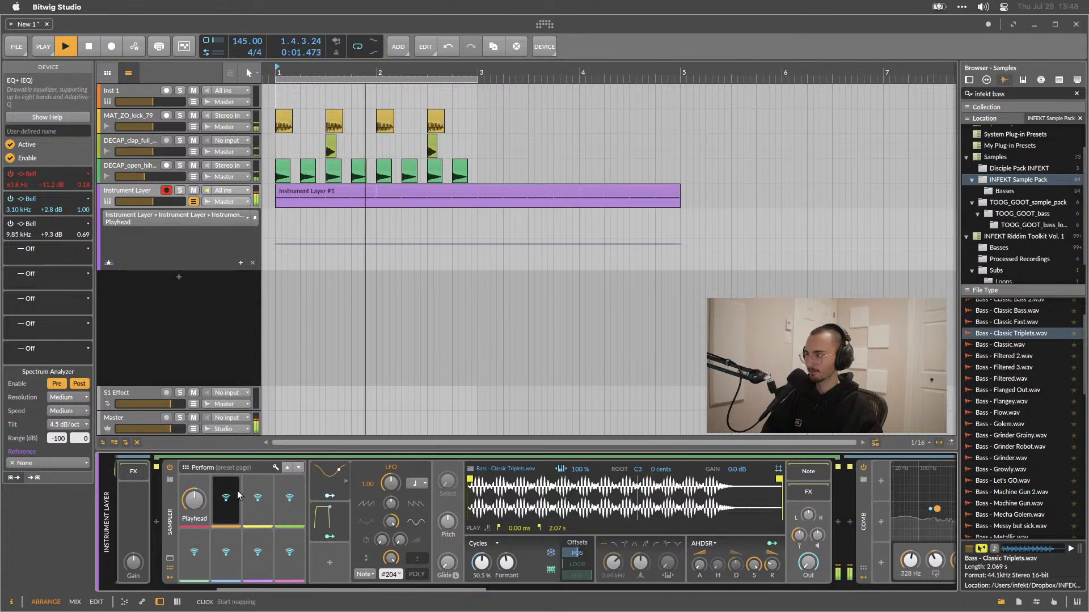
left_click_drag(485, 564, 485, 553)
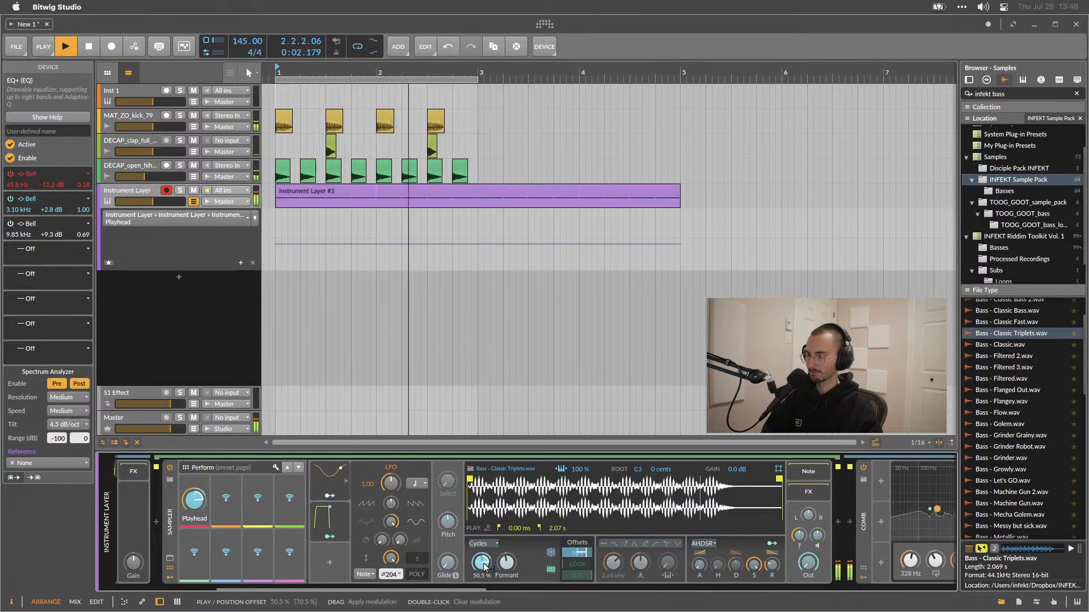
Try Bass - Flanged Out.wav in the Sampler, then load Bass - Superbass 4.wav instead.
left_click_drag(1015, 390, 587, 512)
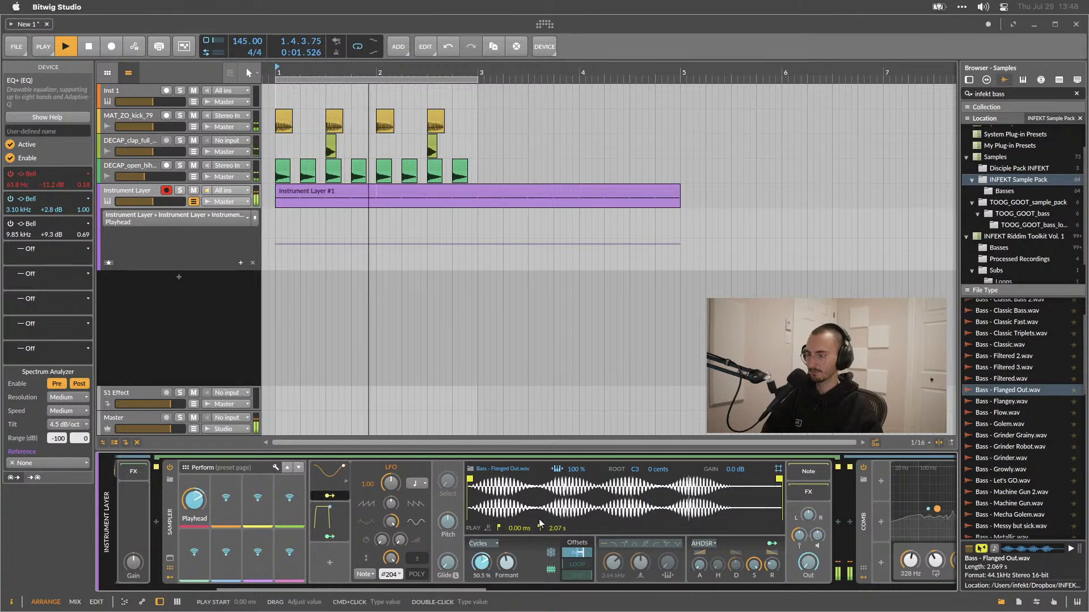
key("space")
scroll(1042, 431, "down", 3)
scroll(1009, 445, "down", 15)
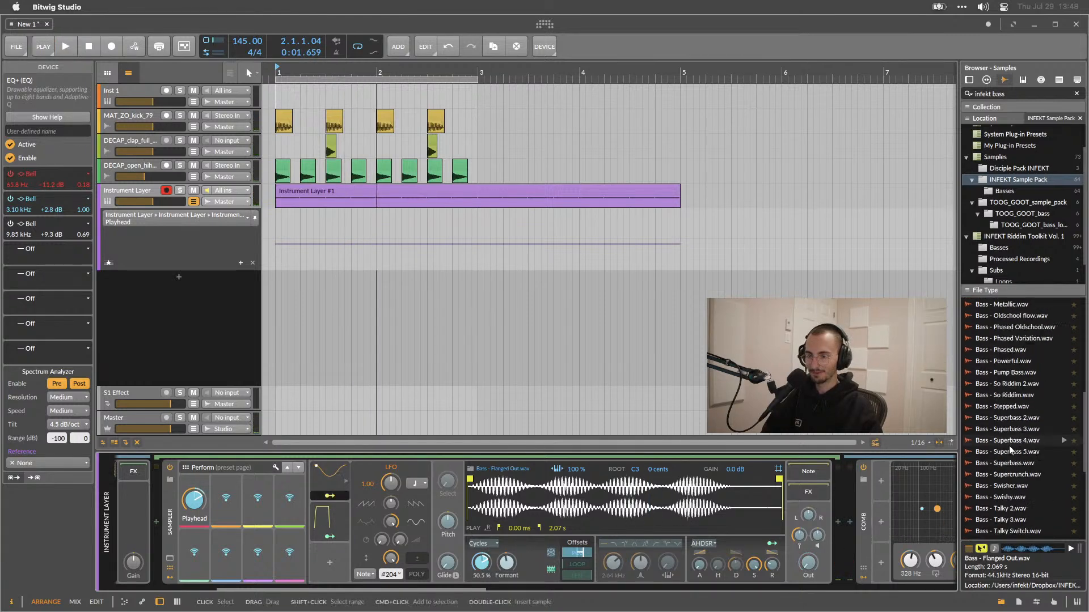
left_click(1009, 442)
left_click_drag(953, 448, 567, 499)
key("space")
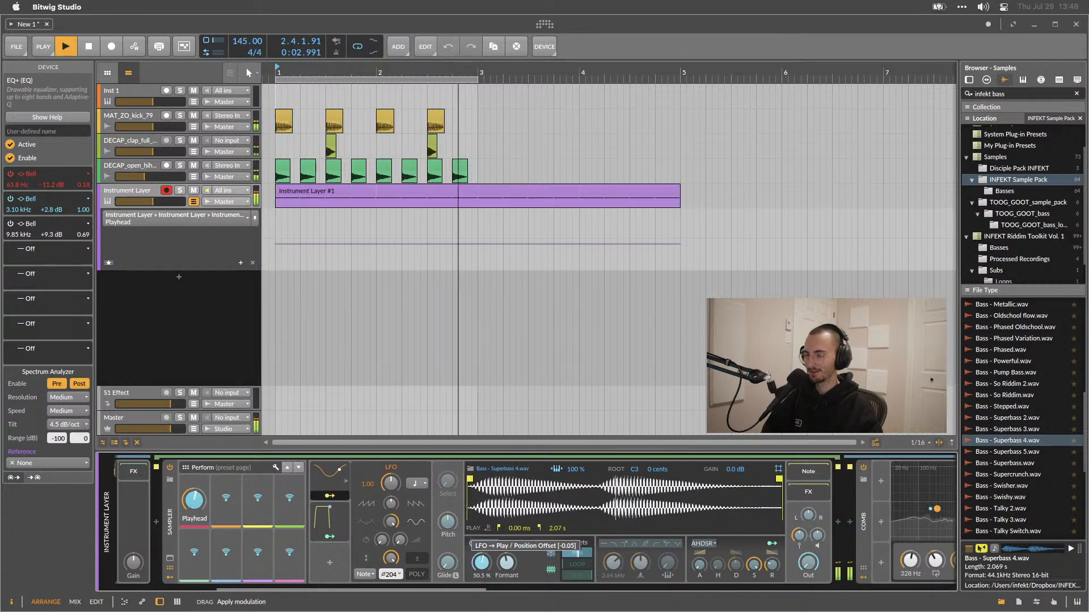
Set the Sampler's position offset to about 41% while auditioning the new sample.
key("space")
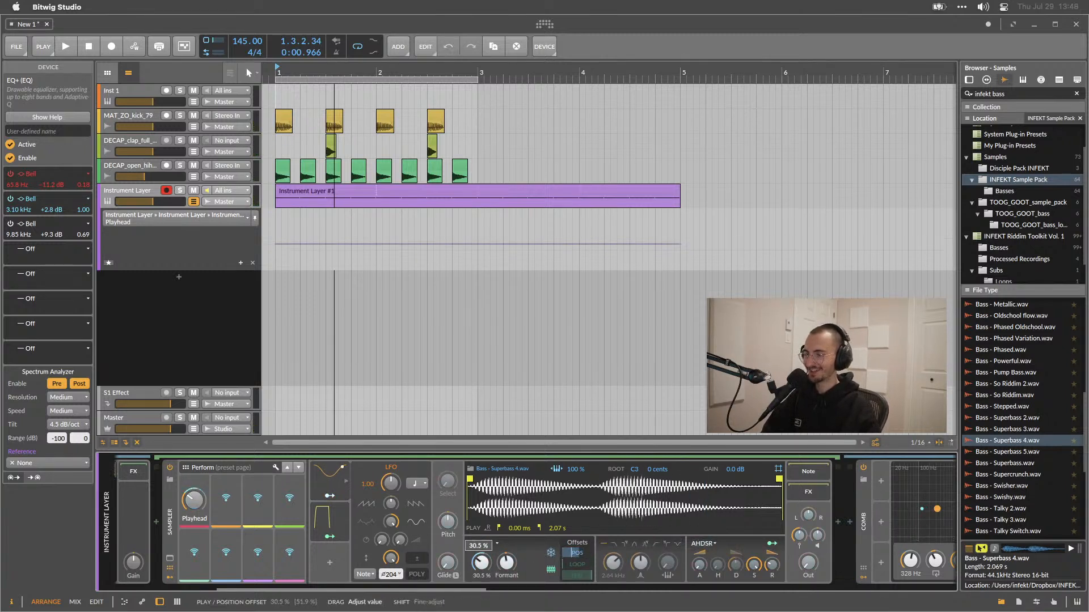
left_click_drag(481, 562, 482, 560)
key("space")
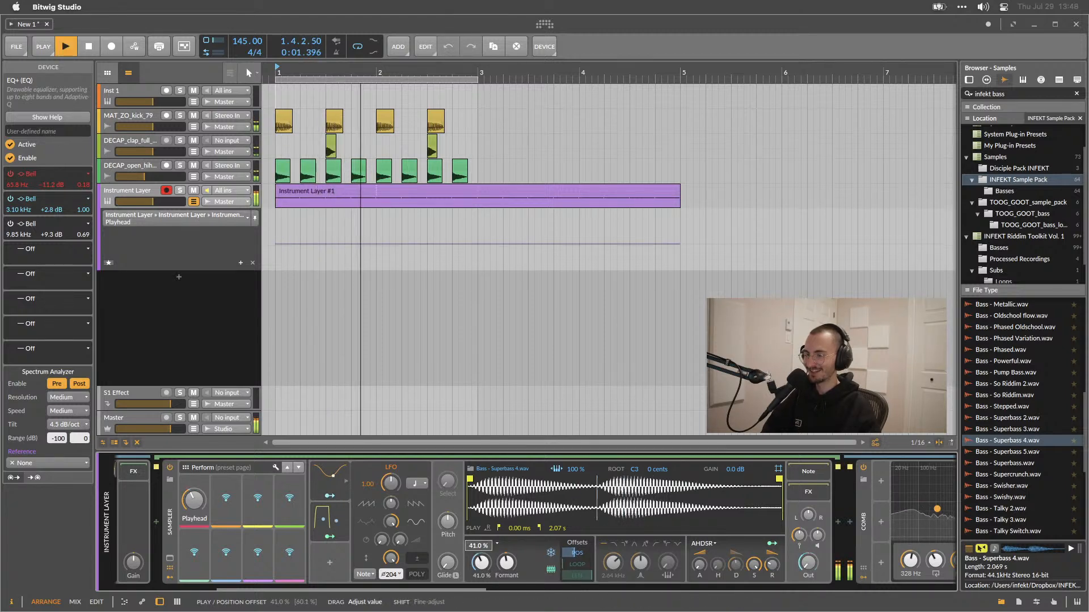
Raise the Amp's drive to about +23.7 dB.
scroll(610, 558, "right", 10)
scroll(611, 559, "right", 5)
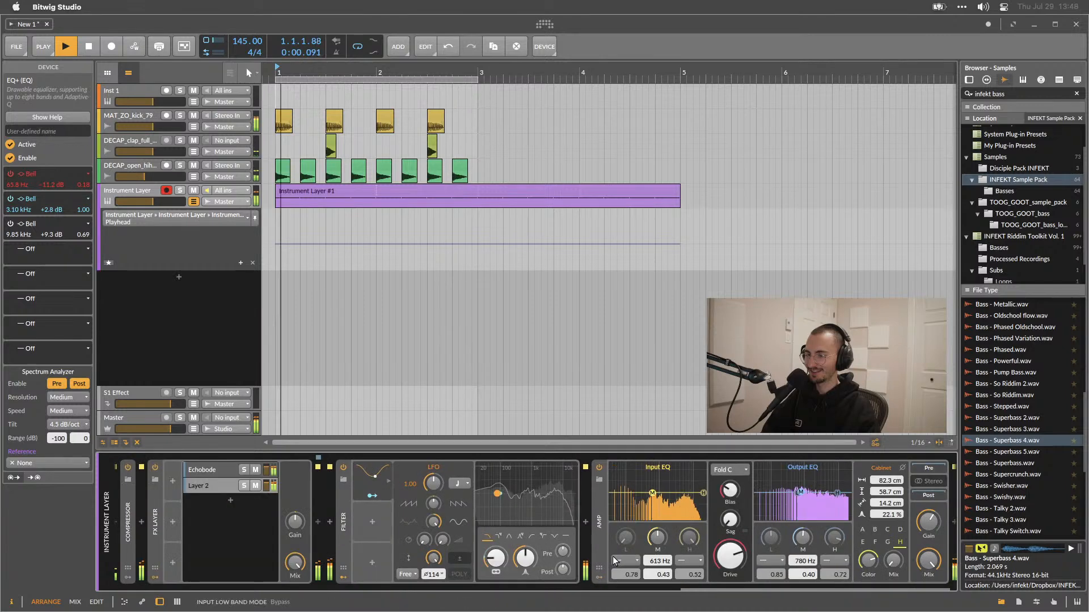
left_click_drag(730, 556, 730, 552)
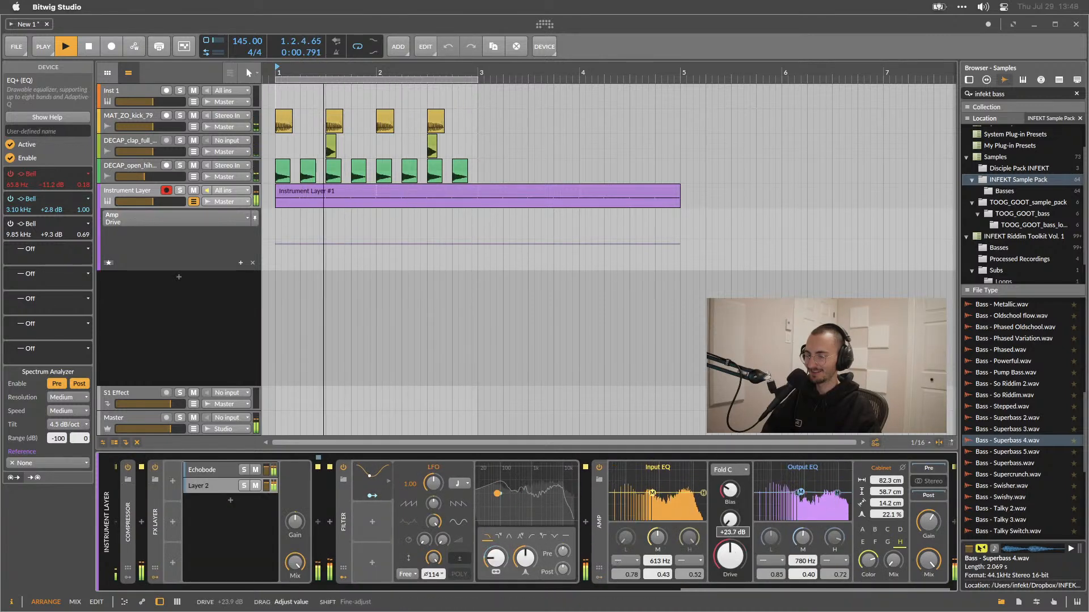
Switch the Filter to High-pass 2-pole and adjust its cutoff.
left_click(532, 537)
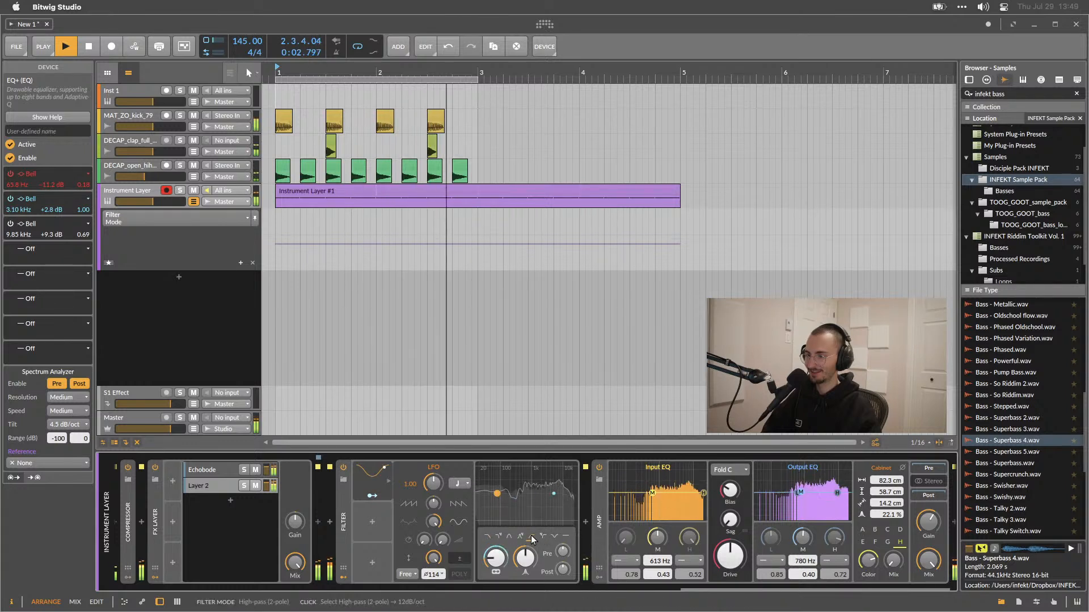
left_click_drag(526, 559, 538, 561)
Raise the Amp's drive to about +29.3 dB and nudge its bias.
left_click_drag(730, 561, 731, 549)
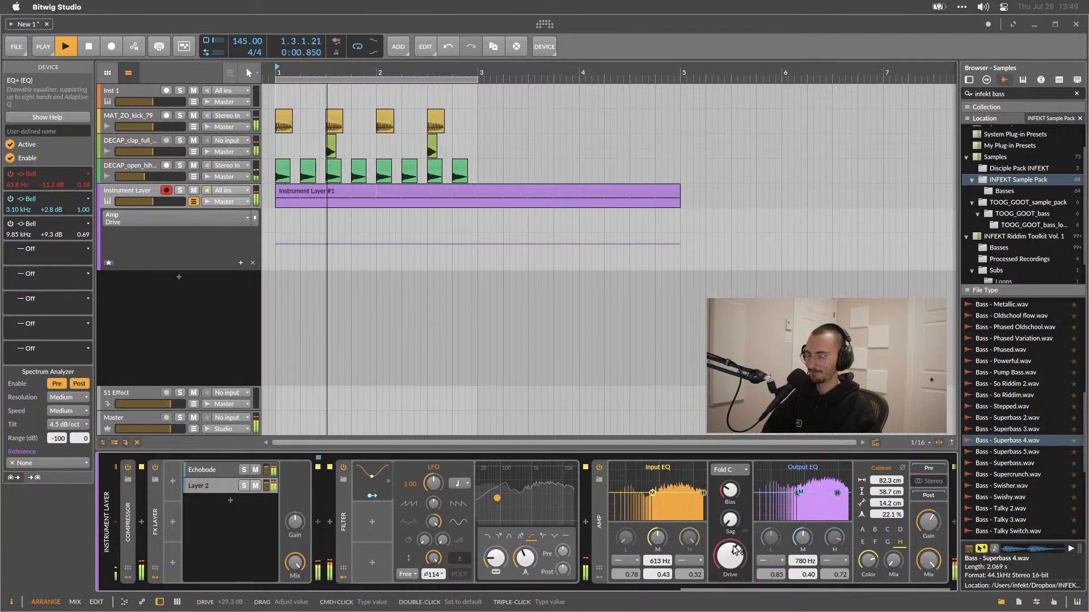
left_click_drag(730, 492, 732, 489)
Switch the Filter to Band-pass 2-pole and adjust its second knob.
scroll(750, 509, "right", 2)
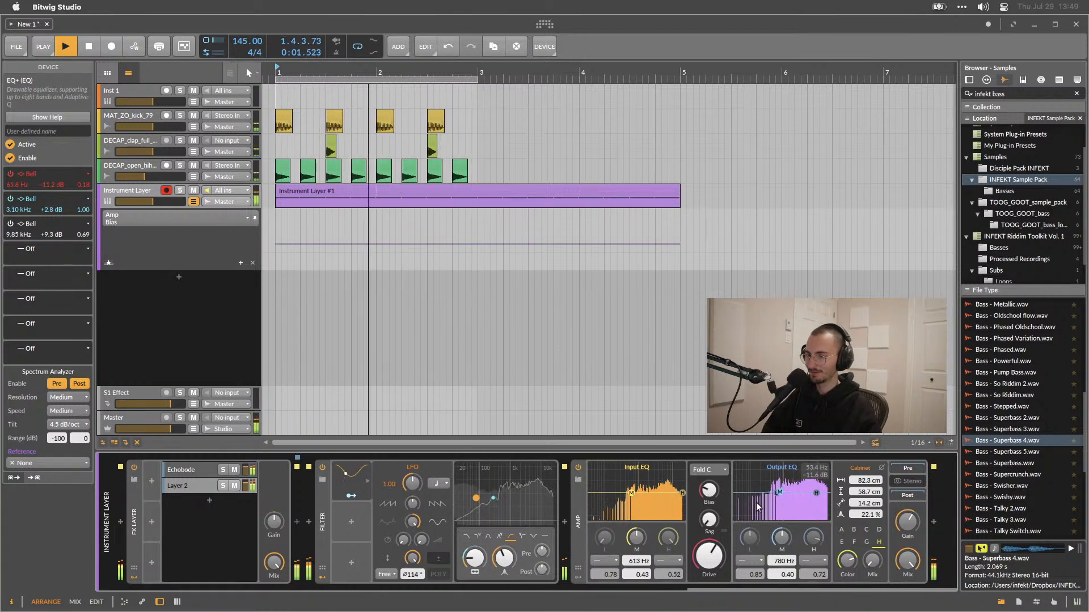
left_click(488, 536)
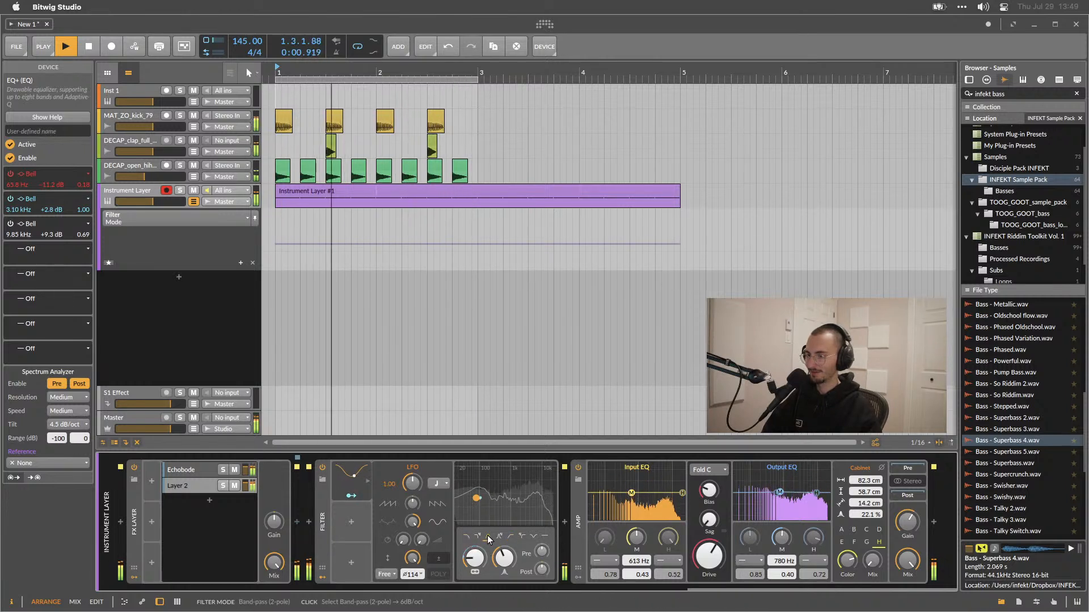
left_click_drag(508, 564, 507, 571)
Raise the Amp's drive to about +41.9 dB and audition its distortion models, ending on Fold C.
left_click_drag(713, 553, 713, 538)
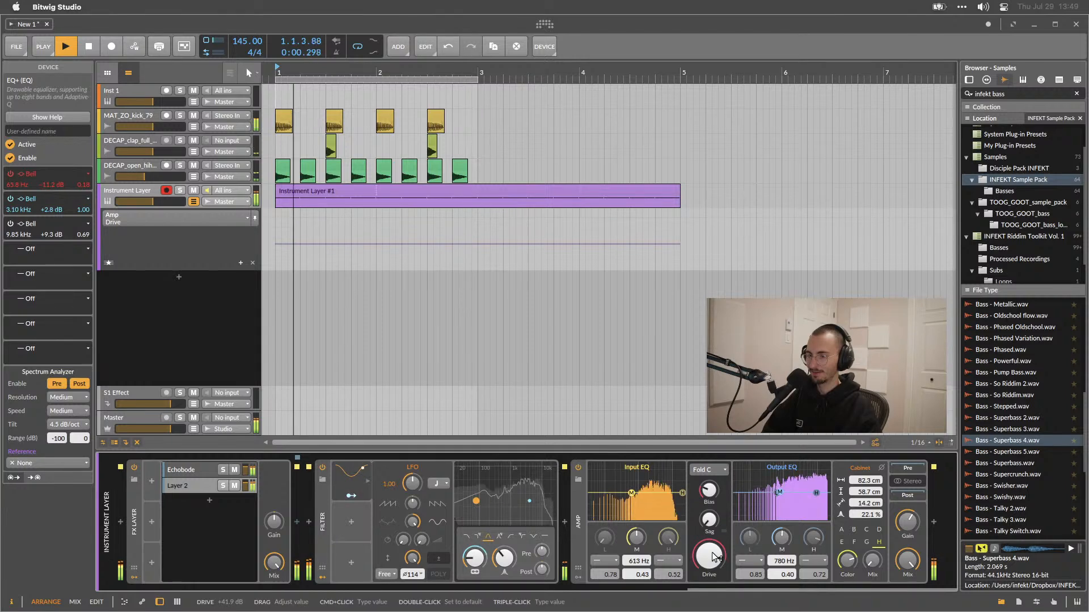
left_click(707, 469)
left_click(706, 543)
left_click(707, 469)
left_click(703, 532)
left_click(708, 469)
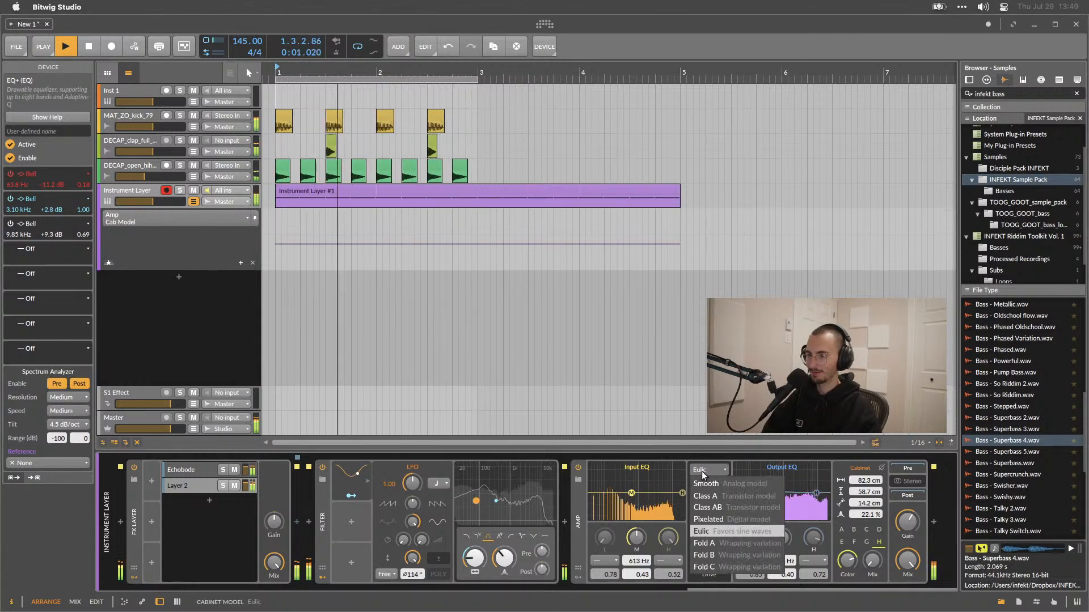
left_click(709, 519)
left_click(708, 469)
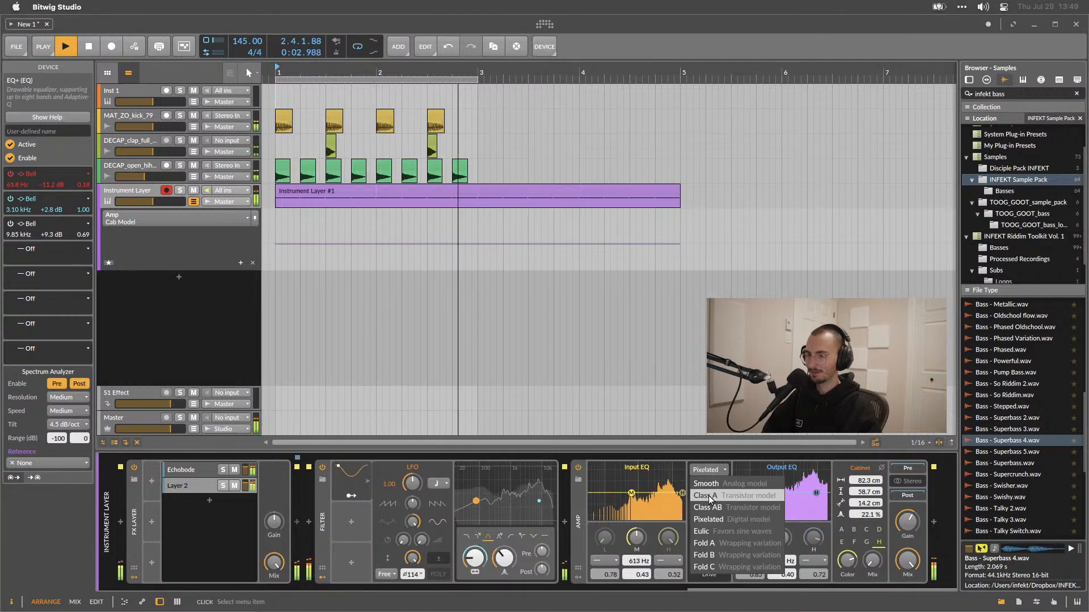
left_click(711, 509)
left_click(707, 470)
left_click(707, 496)
left_click(707, 470)
left_click(706, 483)
left_click(707, 469)
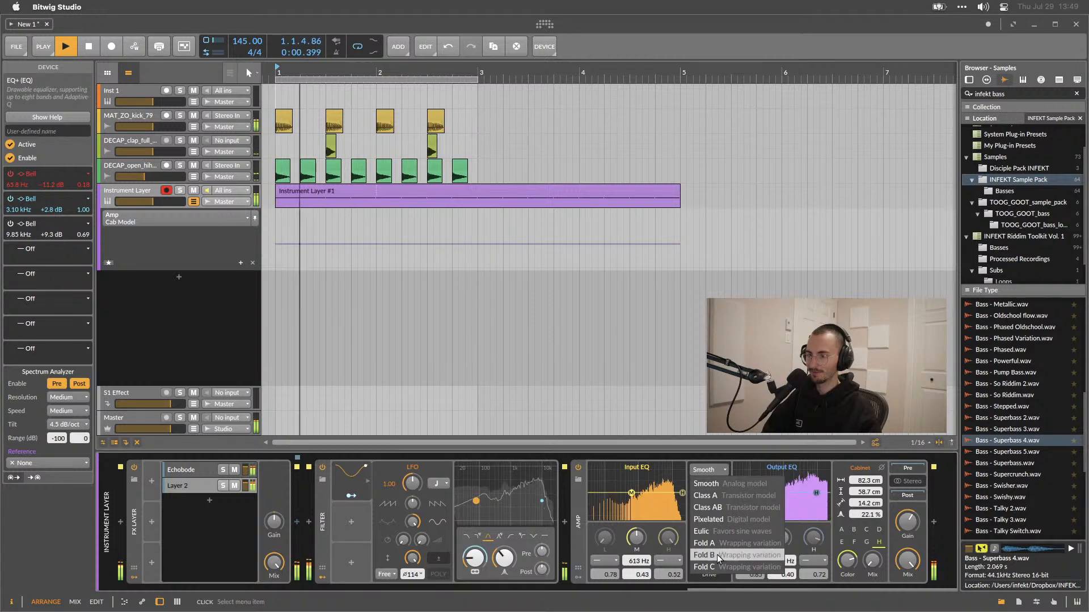
left_click(717, 567)
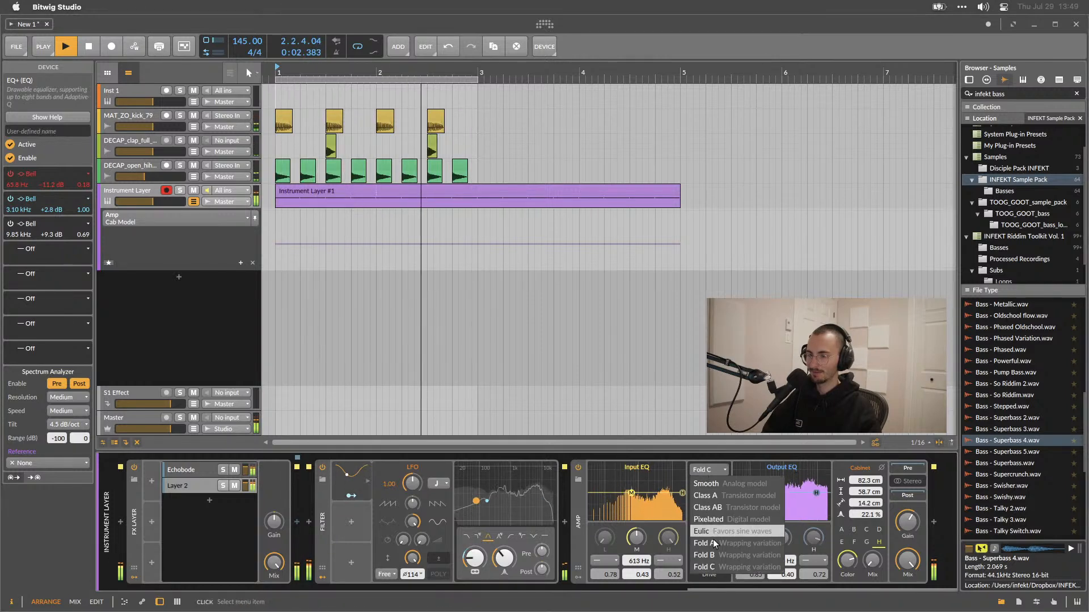
key("space")
double_click(579, 520)
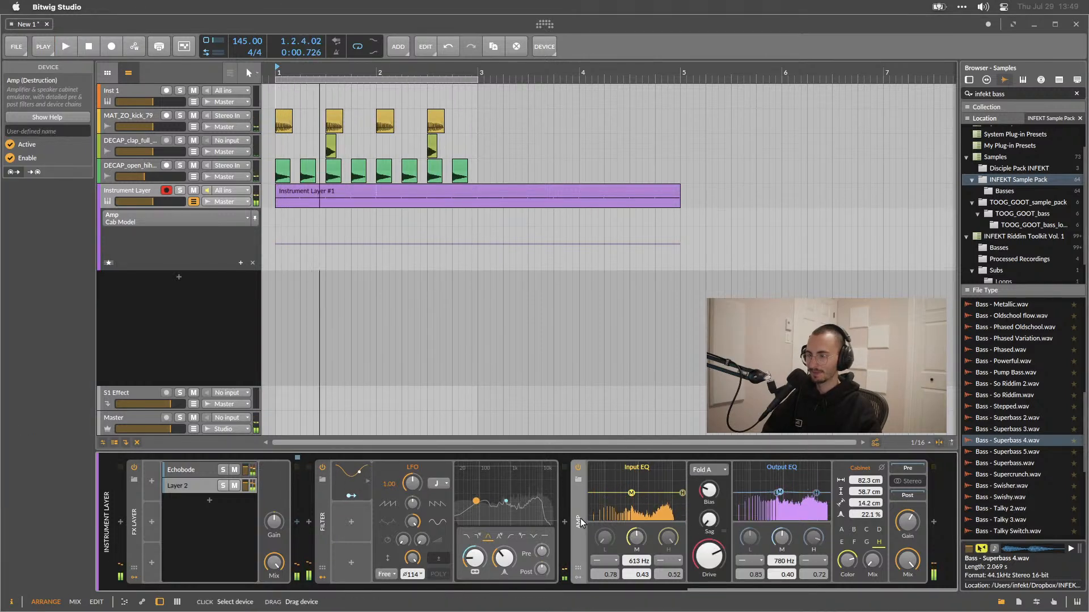
double_click(471, 521)
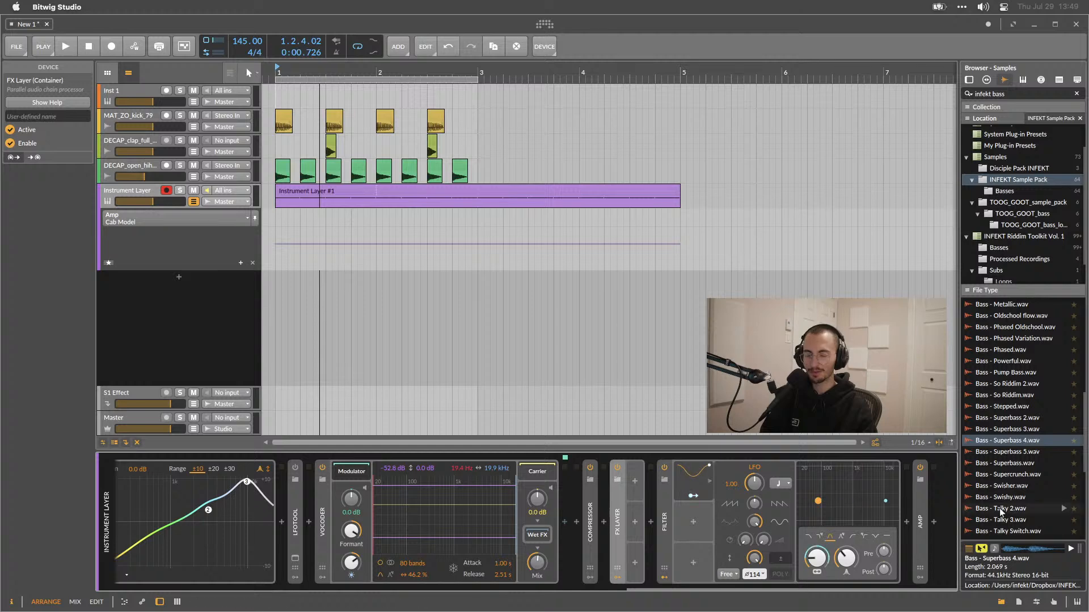
left_click(931, 521)
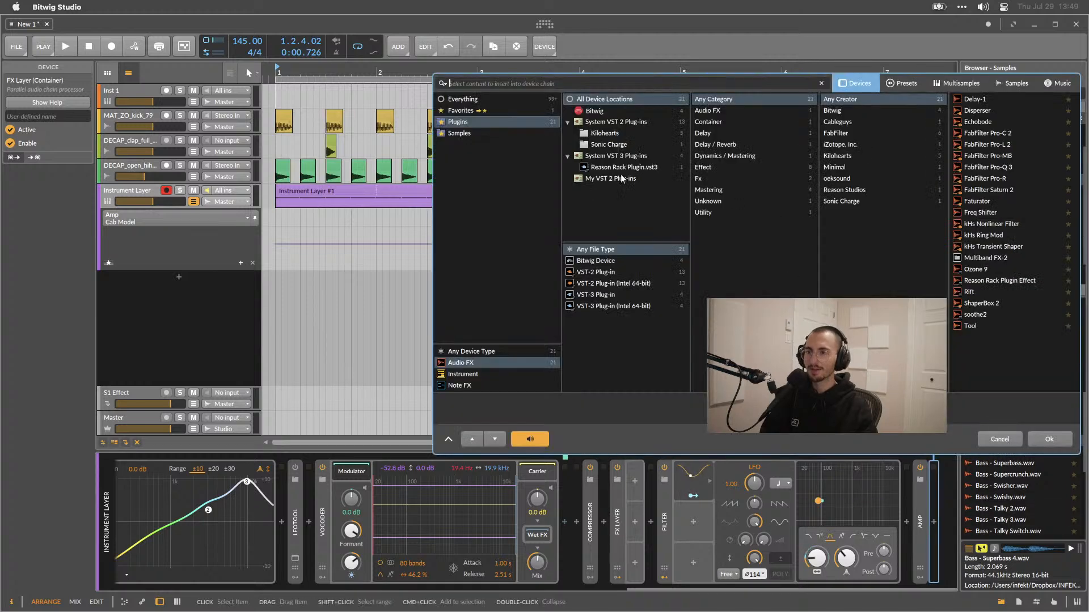
left_click(483, 98)
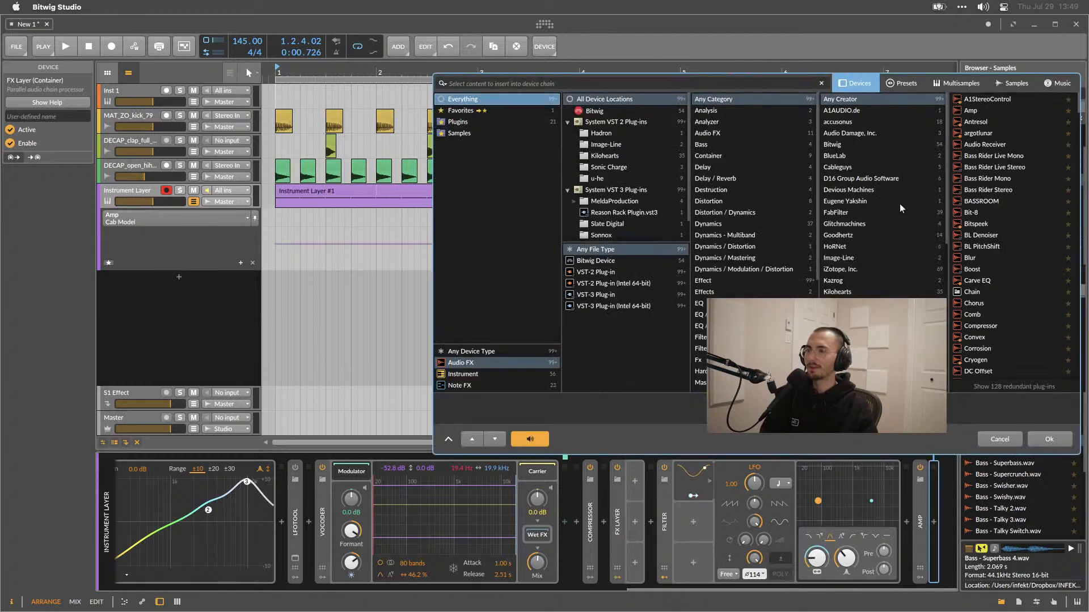
scroll(1011, 241, "down", 1)
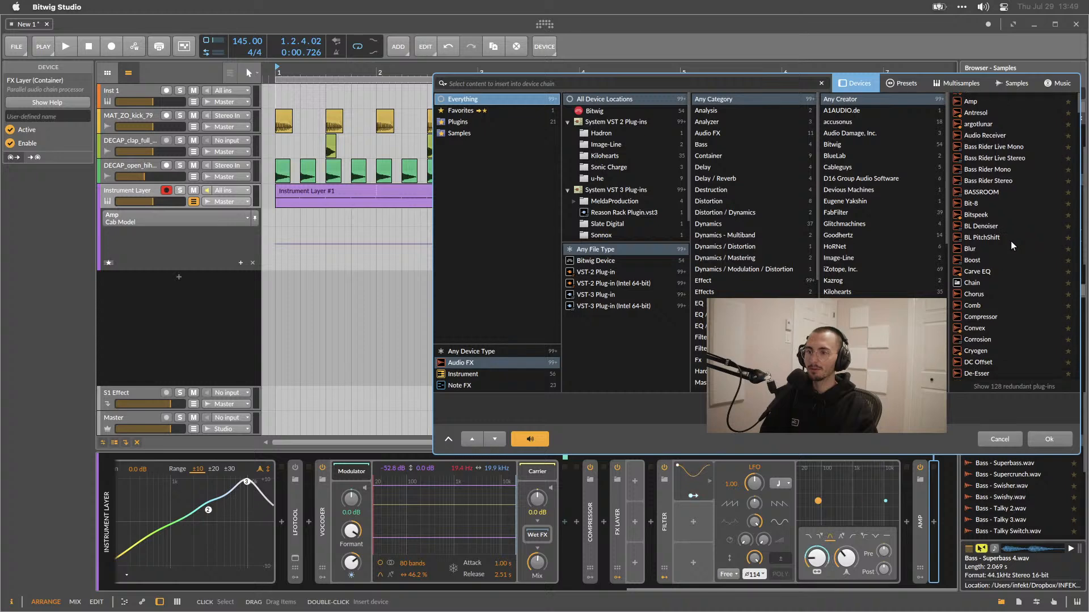
left_click(598, 261)
scroll(998, 219, "down", 8)
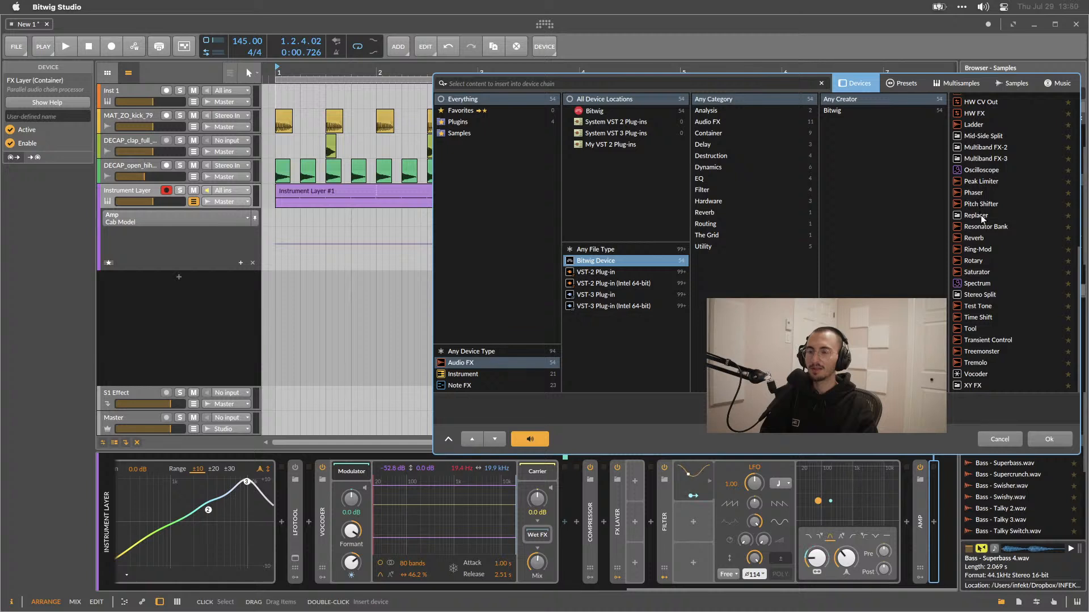
scroll(980, 215, "up", 3)
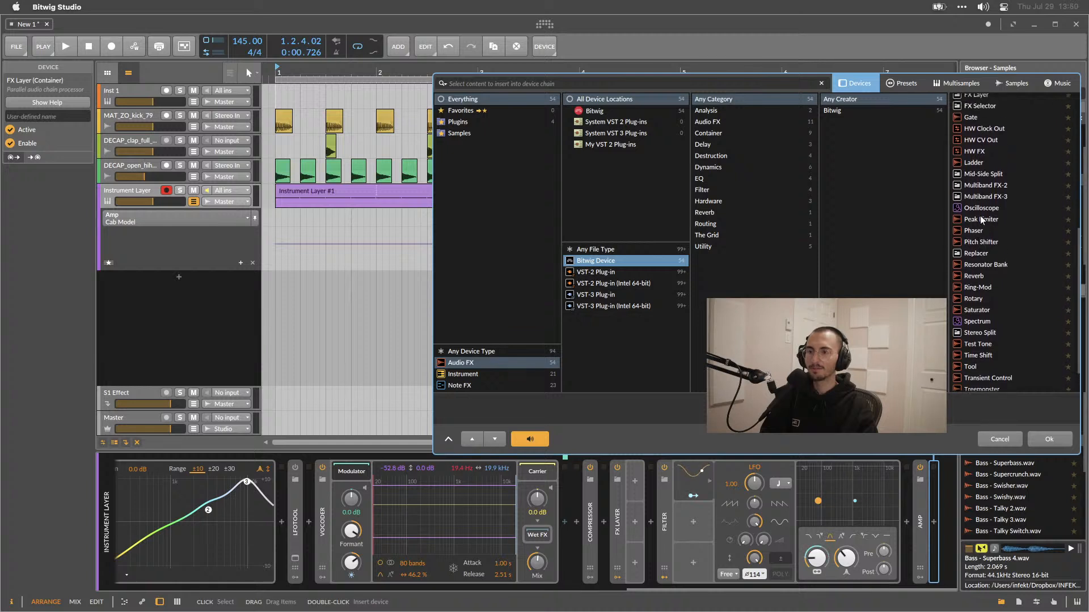
scroll(980, 215, "up", 1)
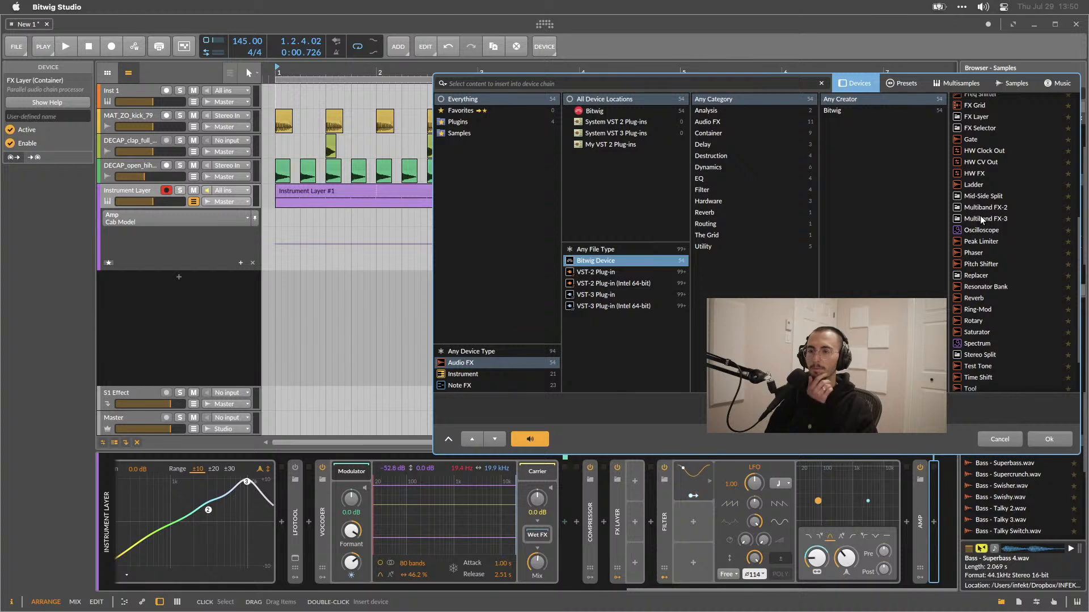
scroll(981, 221, "up", 1)
scroll(979, 220, "up", 5)
left_click(982, 202)
scroll(998, 261, "up", 3)
scroll(998, 261, "up", 4)
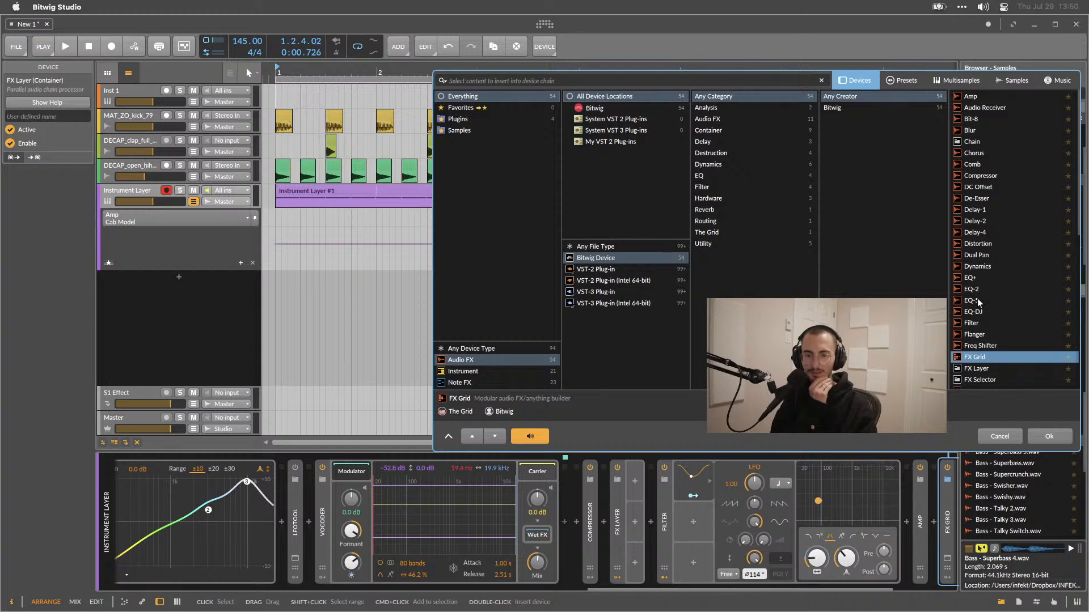
left_click(999, 436)
Try adding a fourth EQ+ band at the high end as a bell and a 2-pole high-cut, then remove it.
scroll(801, 522, "left", 10)
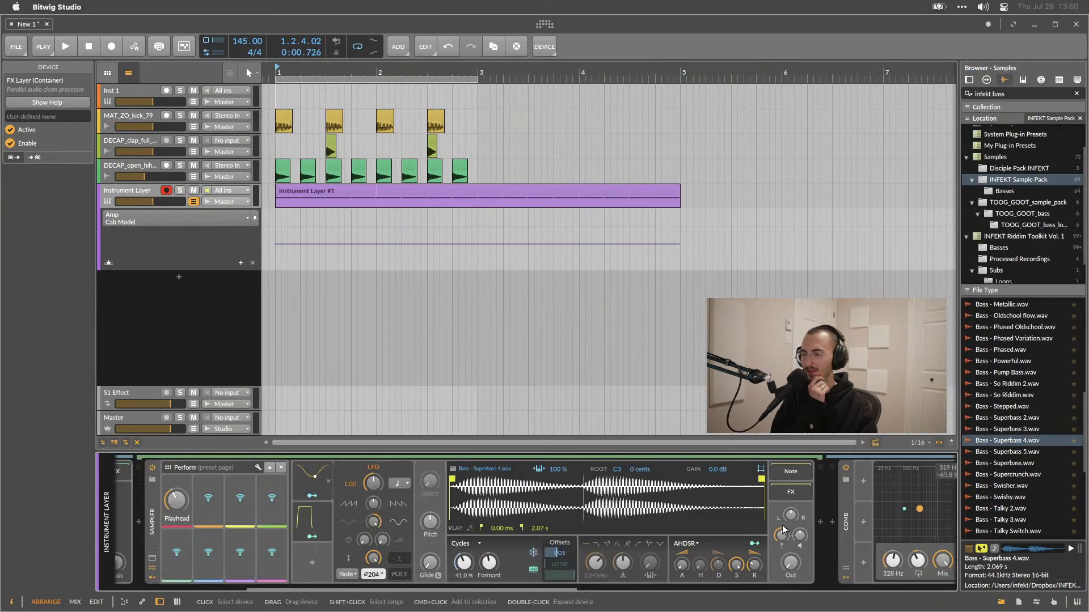
scroll(784, 530, "right", 8)
double_click(533, 529)
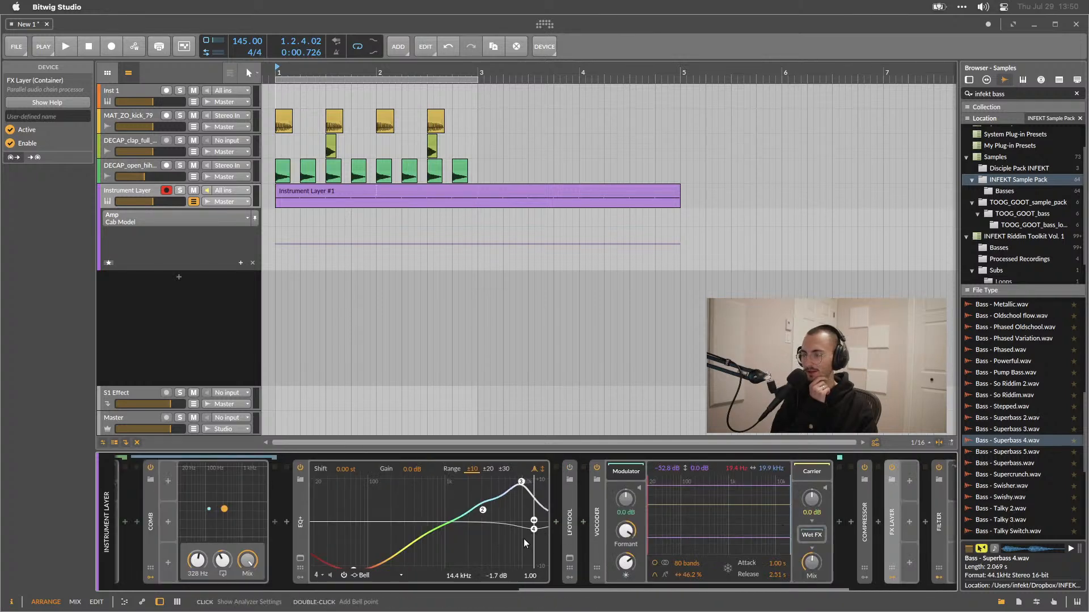
left_click_drag(534, 536, 530, 543)
right_click(532, 534)
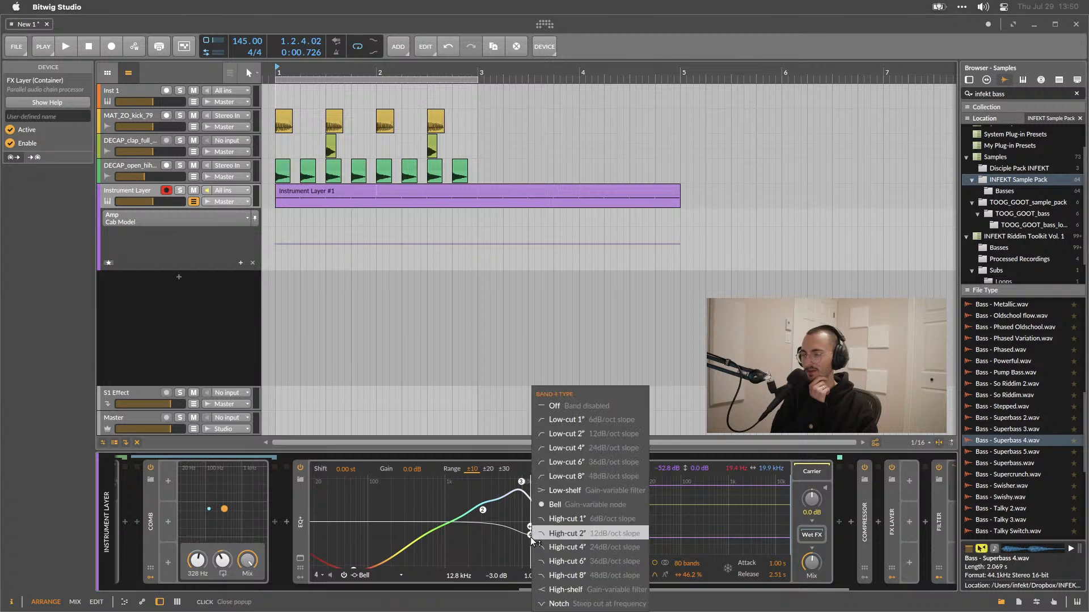
left_click(579, 406)
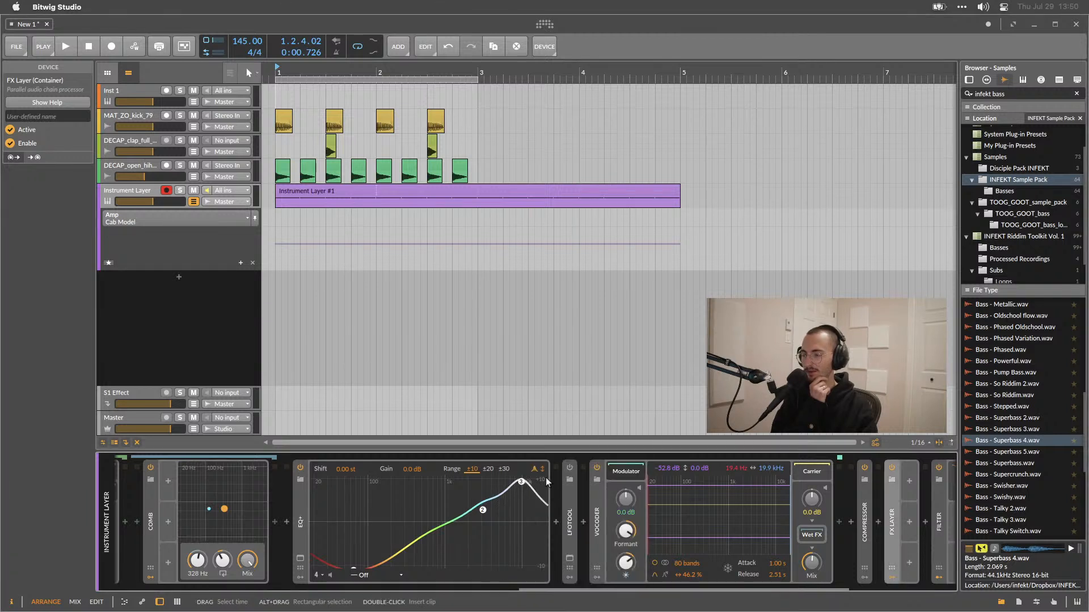
left_click_drag(541, 499, 522, 517)
left_click(534, 521)
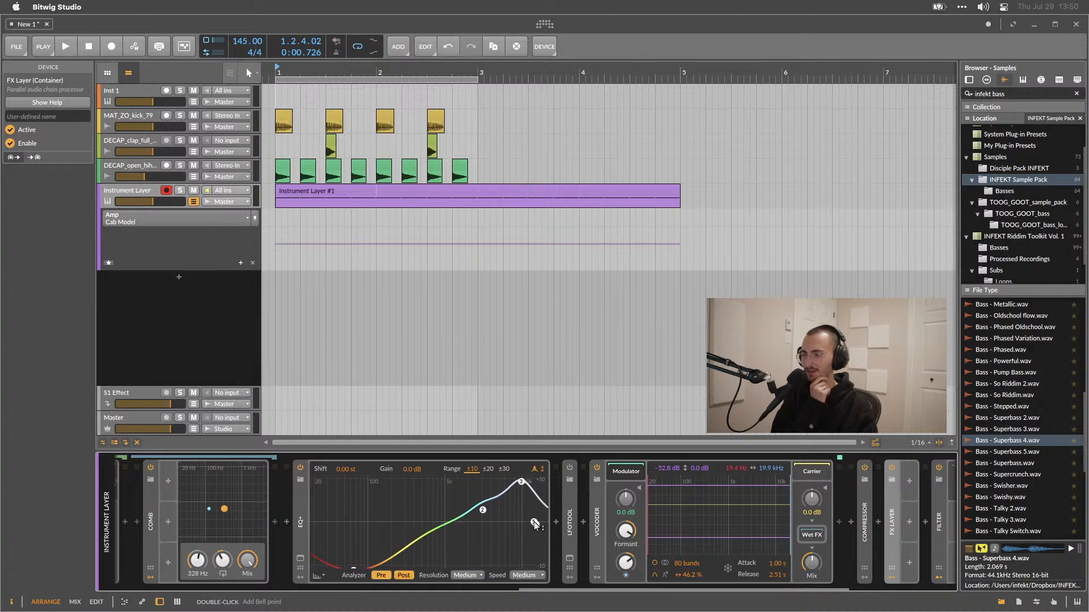
left_click_drag(539, 499, 523, 537)
double_click(522, 539)
left_click(534, 524)
double_click(533, 521)
double_click(534, 524)
double_click(521, 539)
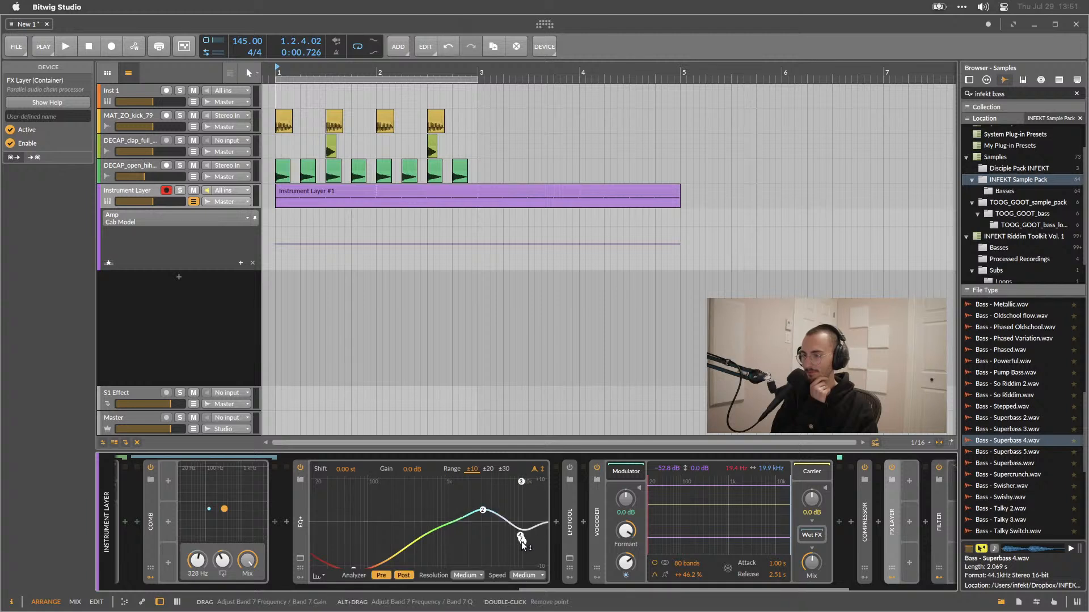
double_click(532, 539)
double_click(521, 533)
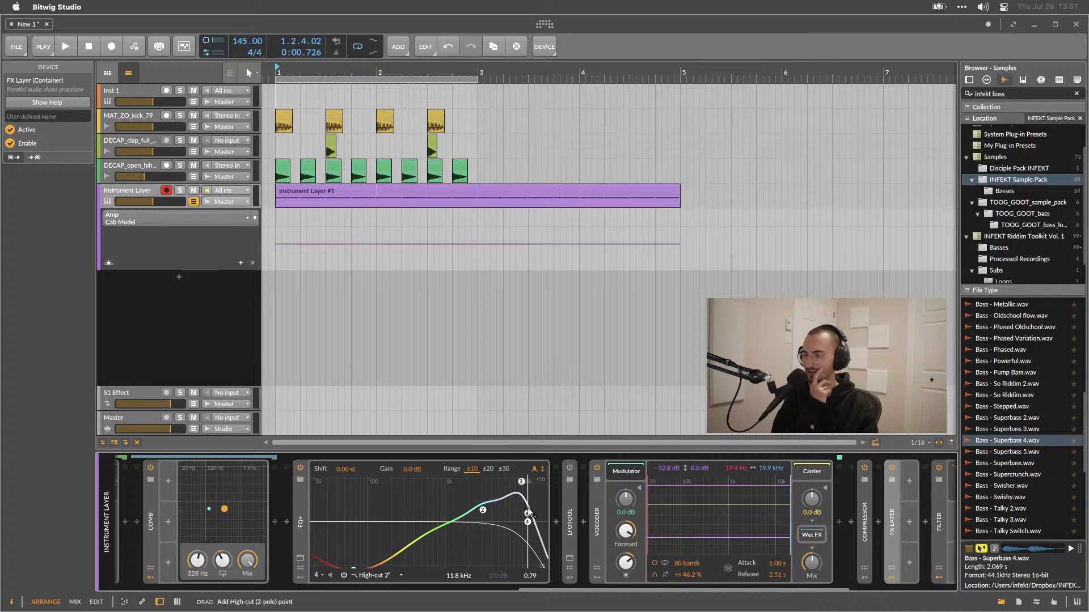
double_click(535, 521)
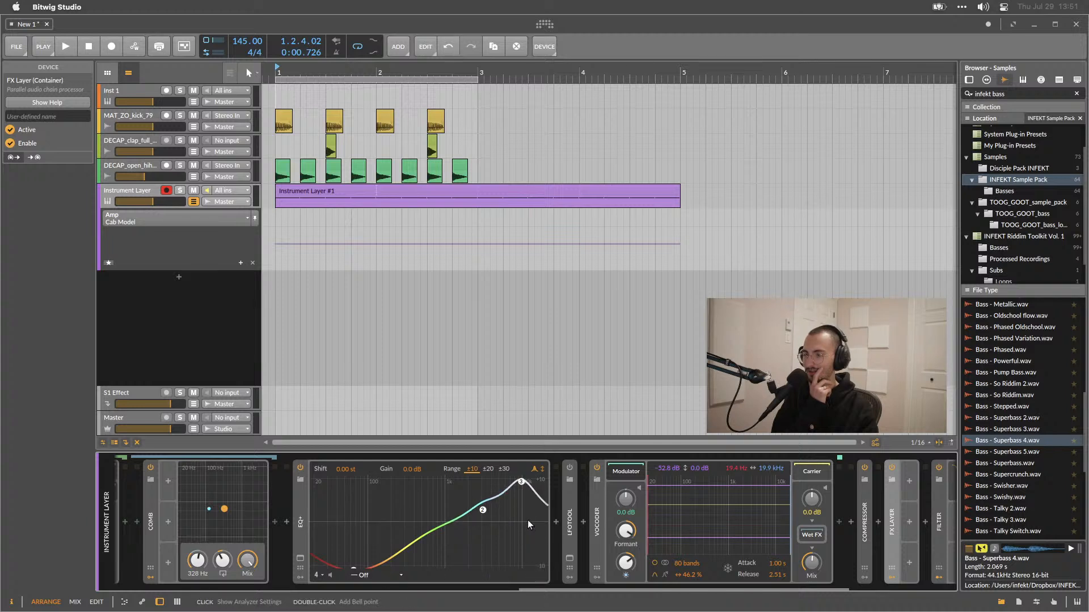
In the enlarged EQ+ view, add a high-shelf at about 12.1 kHz, −2.6 dB plus a bell near 11.8 kHz.
left_click(300, 558)
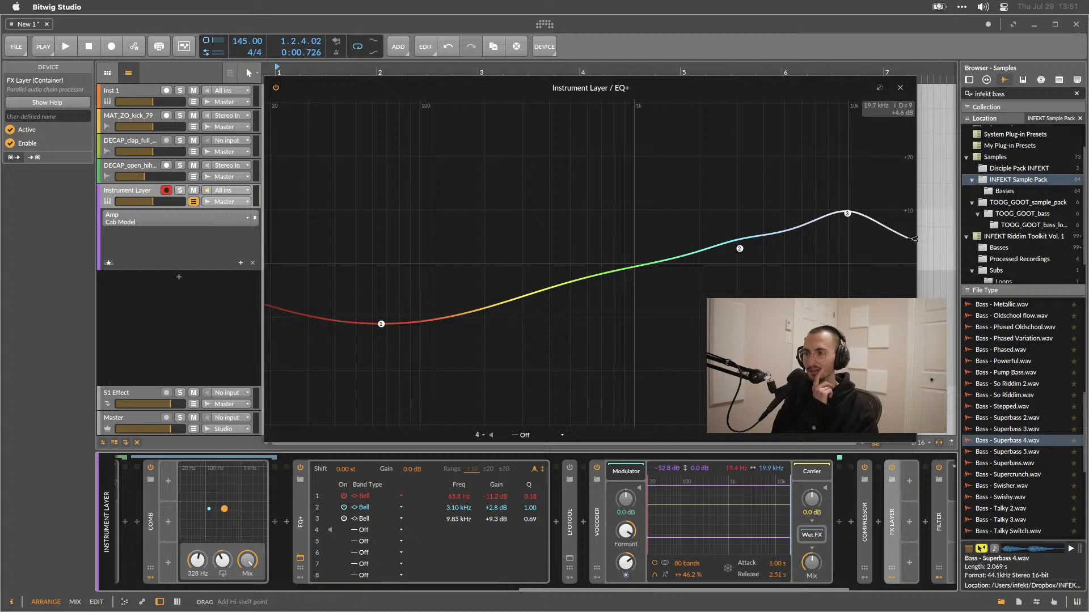
left_click_drag(909, 241, 864, 275)
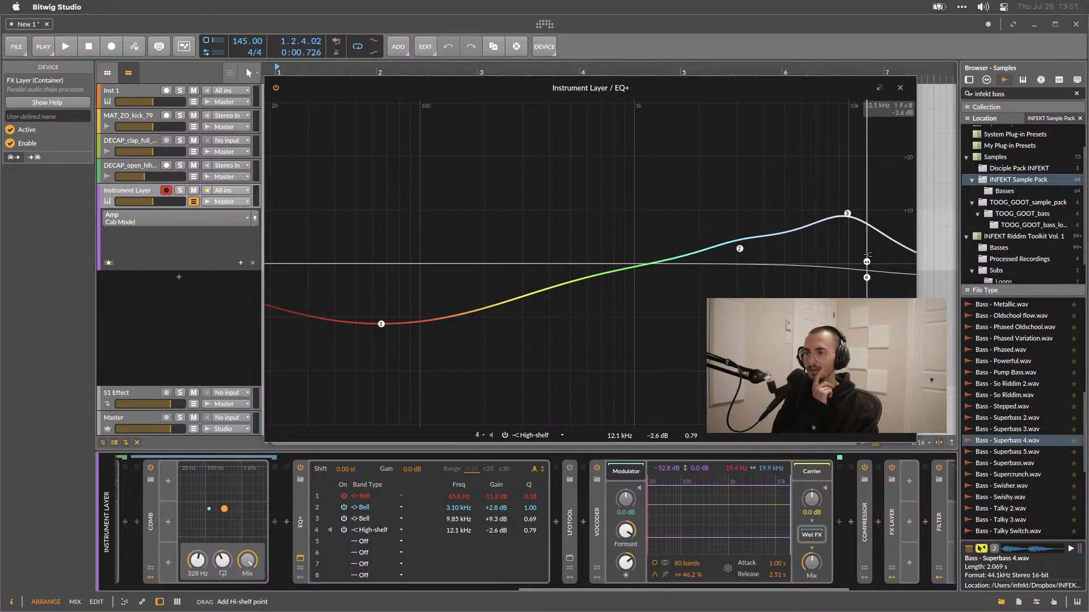
double_click(864, 274)
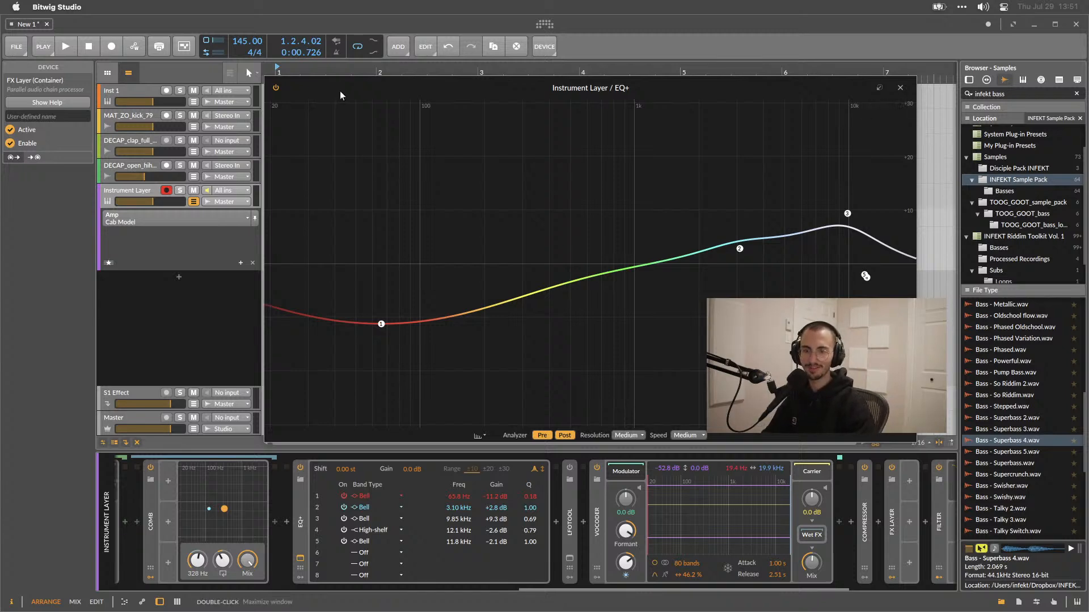
left_click(900, 87)
Select the outer Instrument Layer and add a new instrument track.
scroll(440, 557, "left", 8)
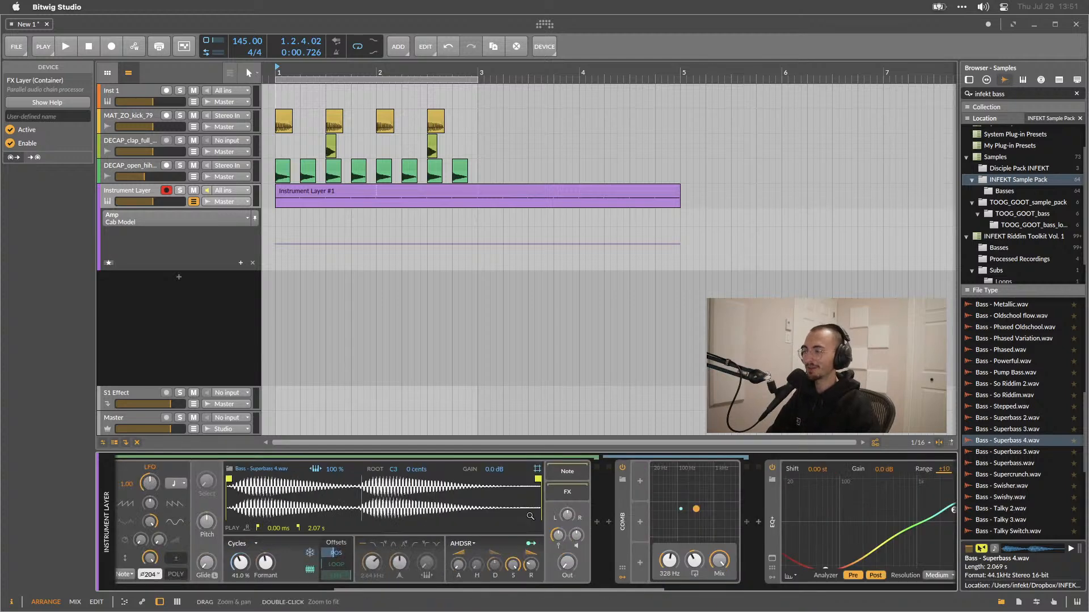
double_click(621, 526)
scroll(482, 537, "left", 6)
scroll(372, 537, "left", 8)
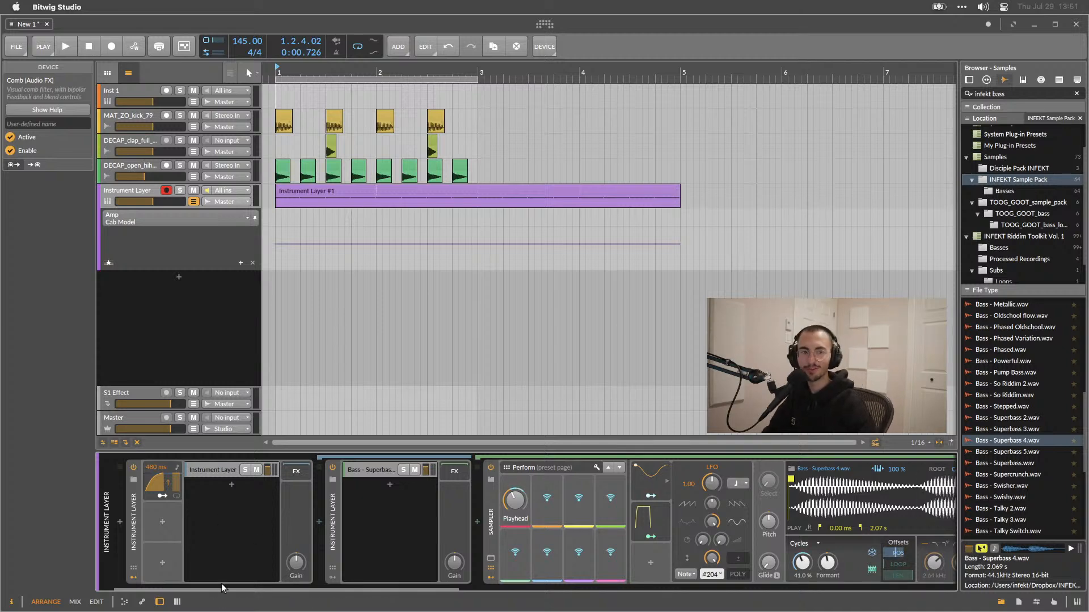
left_click(132, 507)
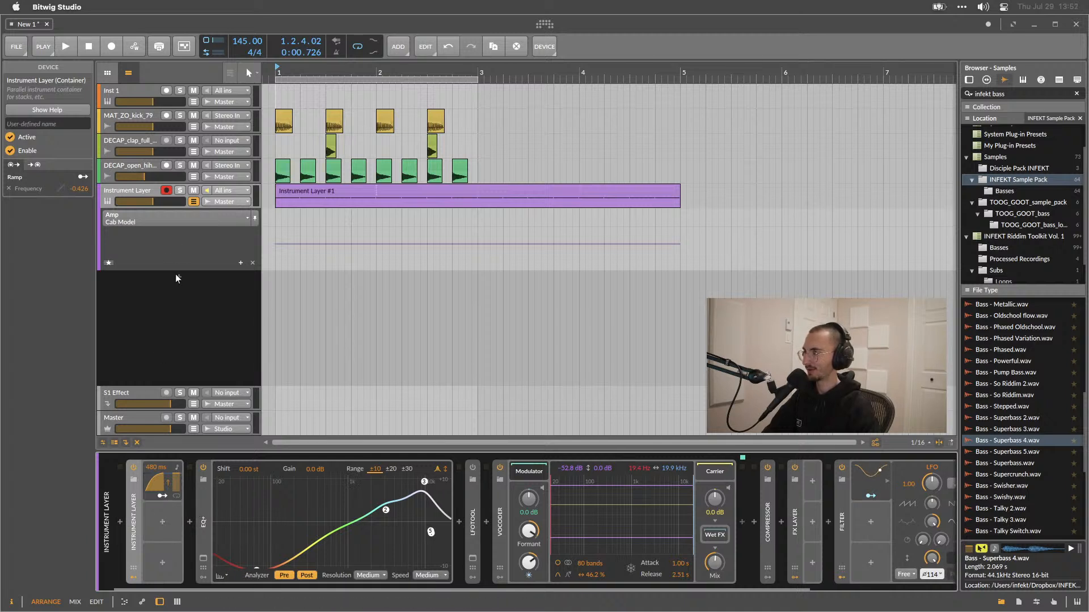
key("super+t")
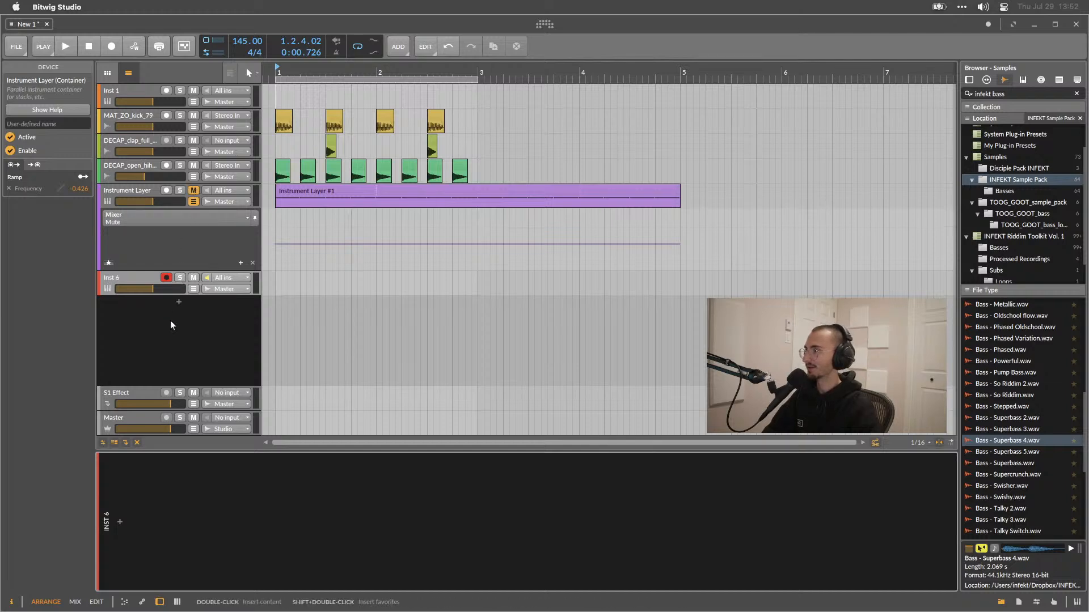
Insert an E-Kick device on the new track and delete it again.
left_click(117, 525)
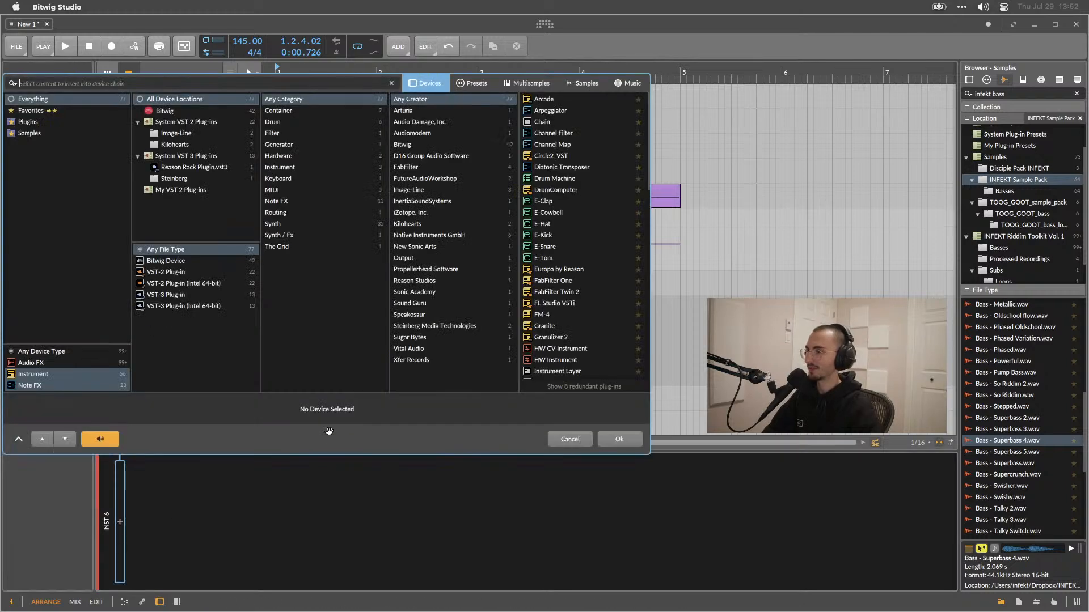
scroll(554, 277, "down", 1)
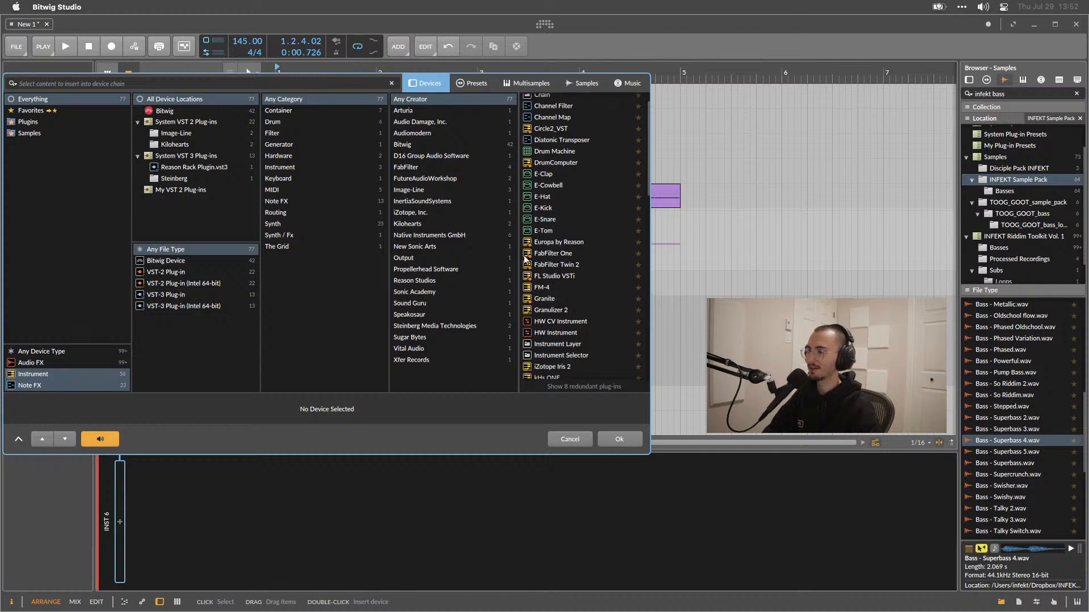
left_click(161, 260)
scroll(546, 211, "down", 1)
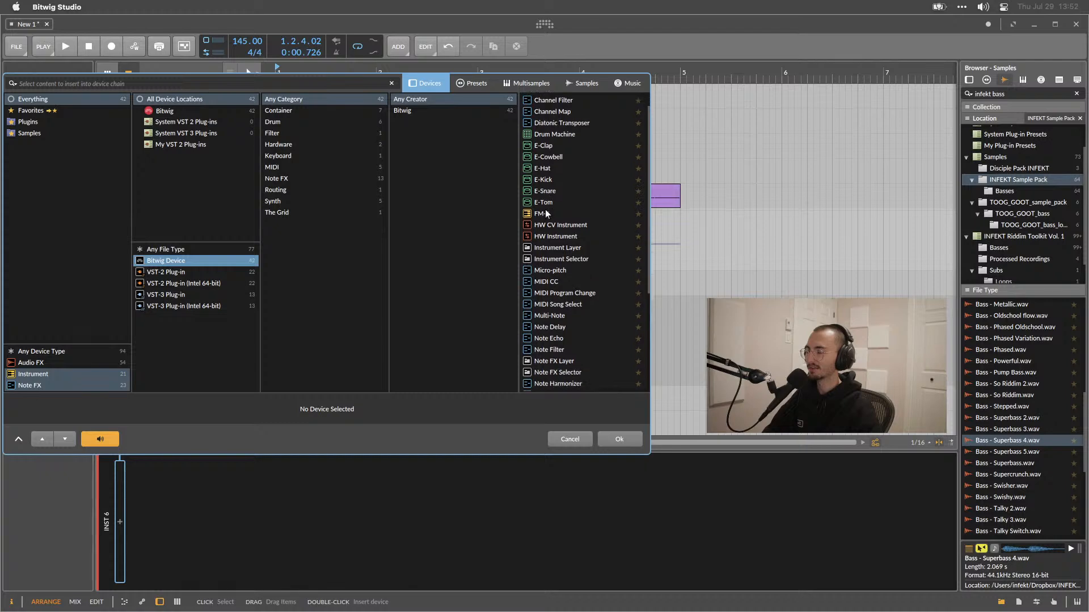
scroll(546, 213, "up", 1)
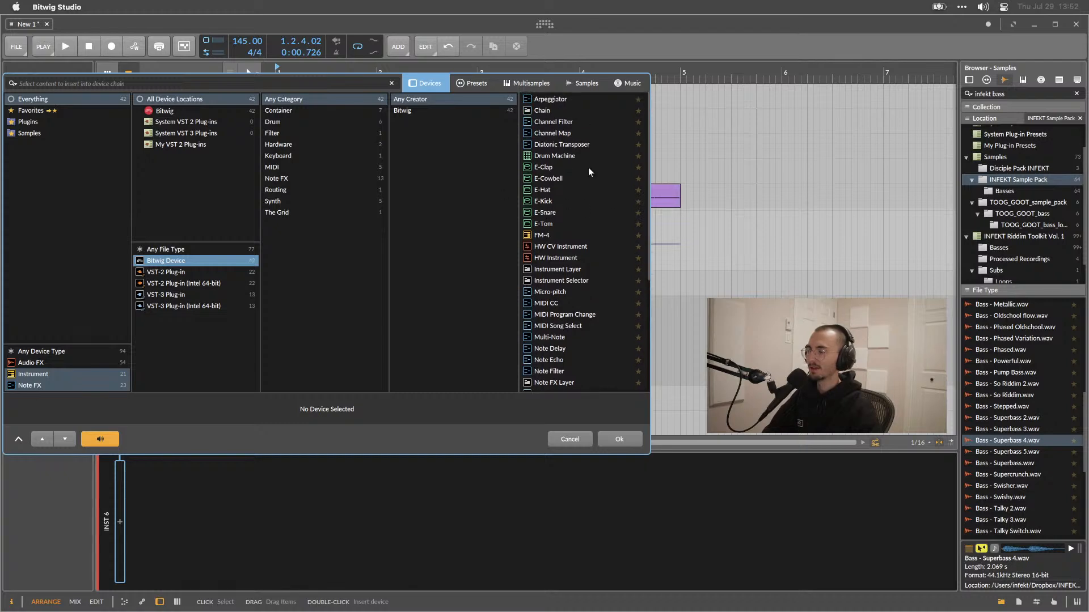
left_click(554, 202)
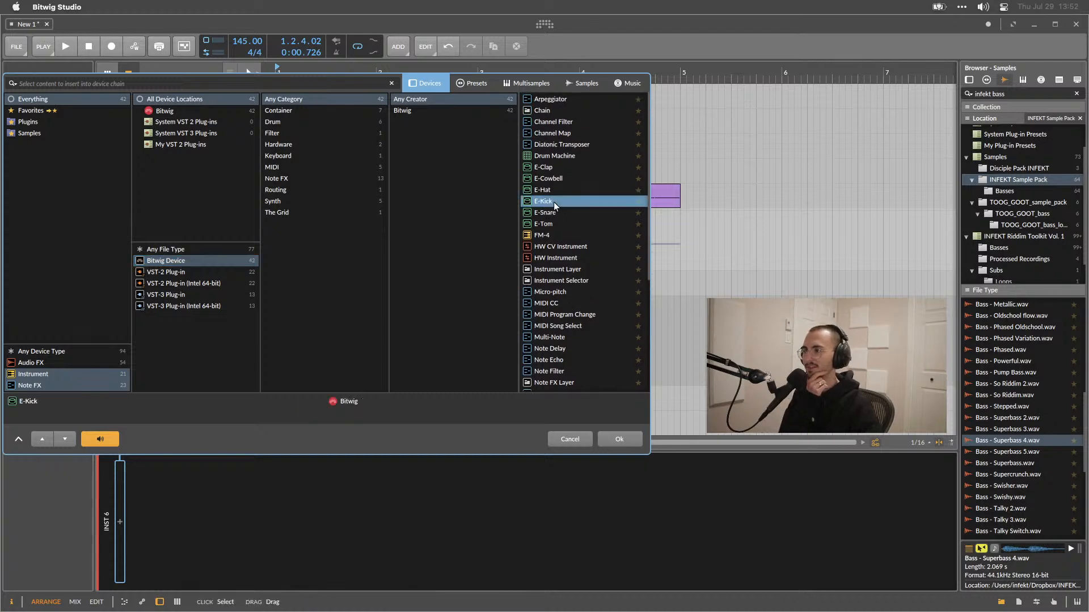
double_click(554, 202)
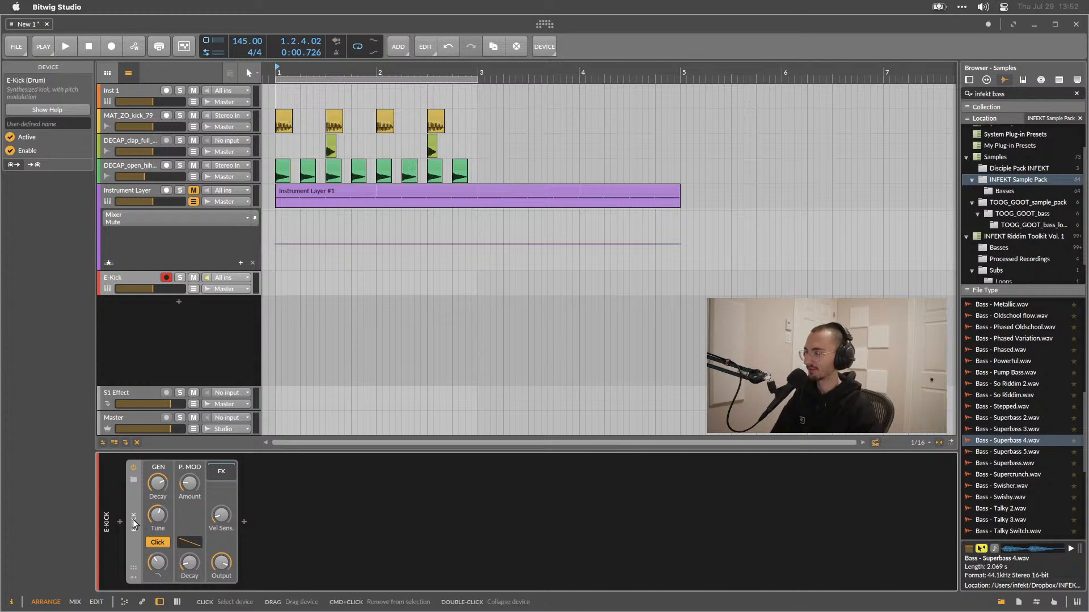
key("Delete")
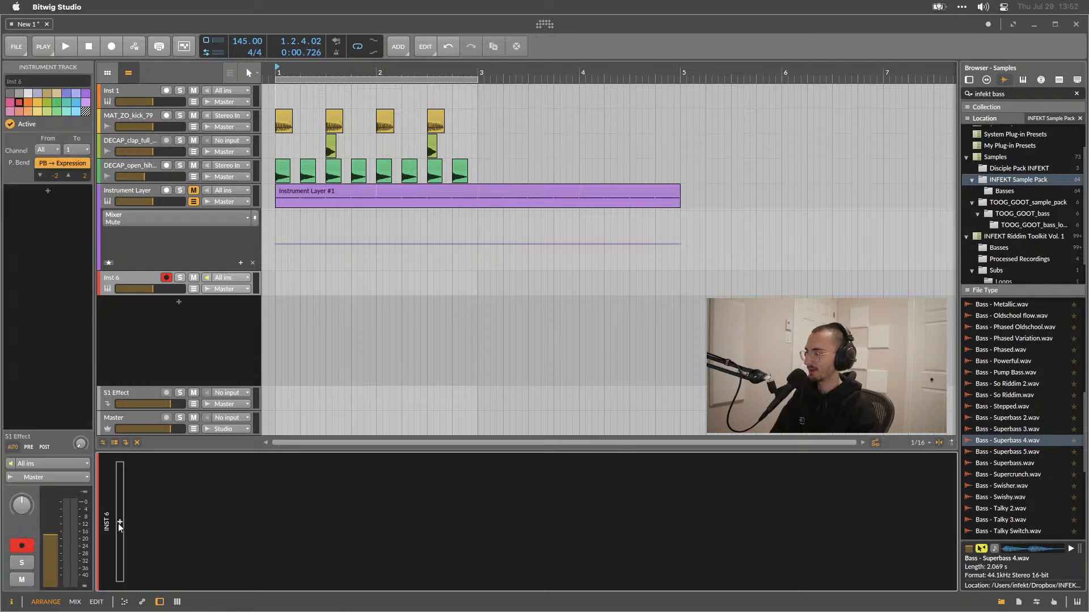
Insert a Poly Grid device from the Bitwig devices on the new instrument track.
left_click(118, 520)
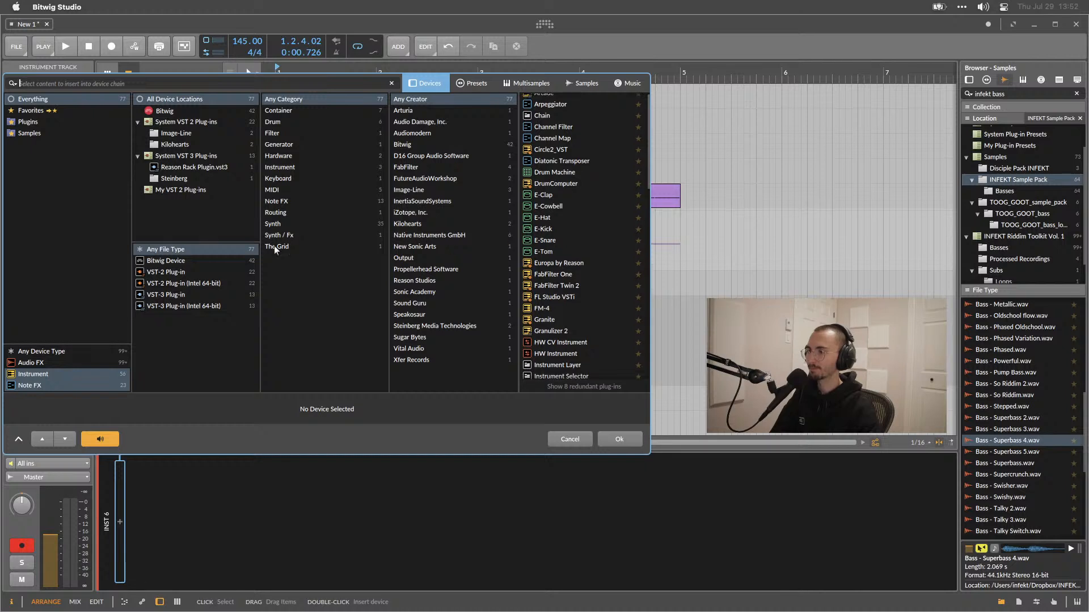
left_click(164, 261)
scroll(540, 235, "down", 3)
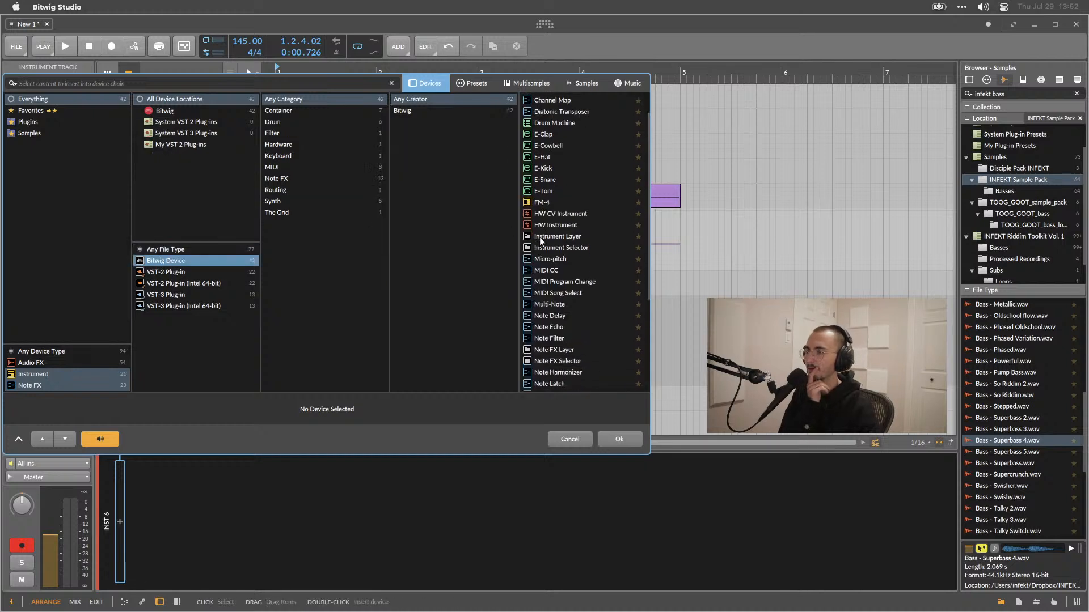
scroll(539, 237, "down", 1)
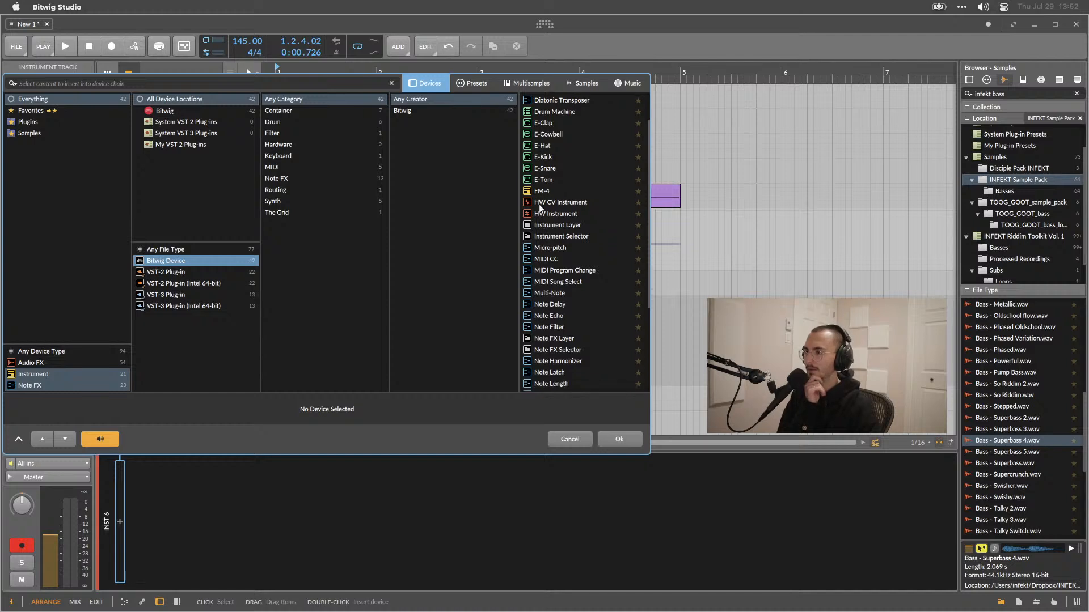
scroll(586, 220, "down", 1)
scroll(583, 228, "down", 1)
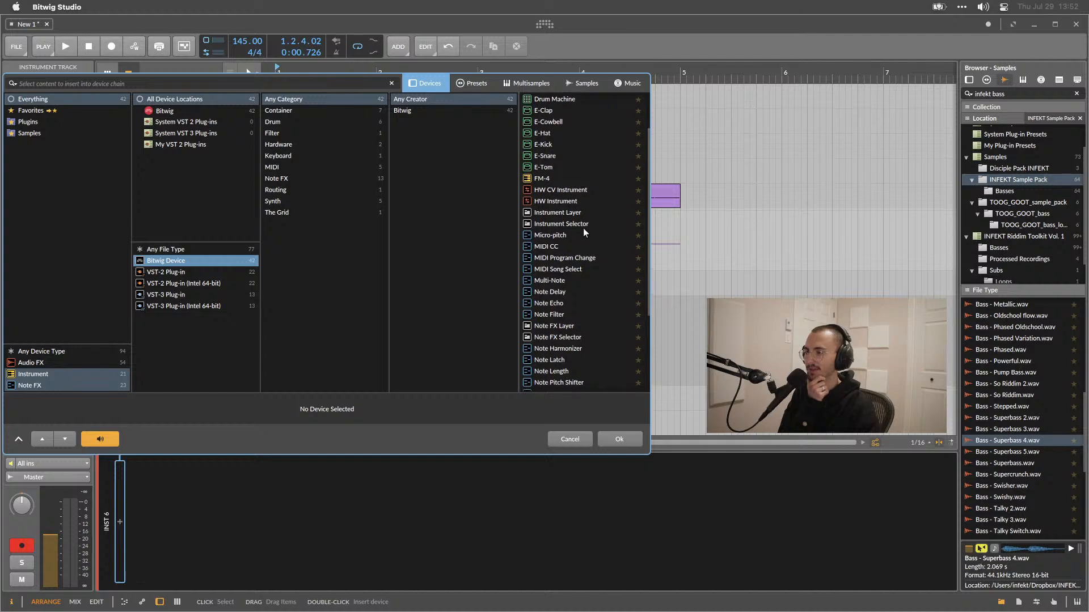
scroll(583, 228, "down", 2)
scroll(583, 229, "down", 4)
scroll(583, 229, "down", 4)
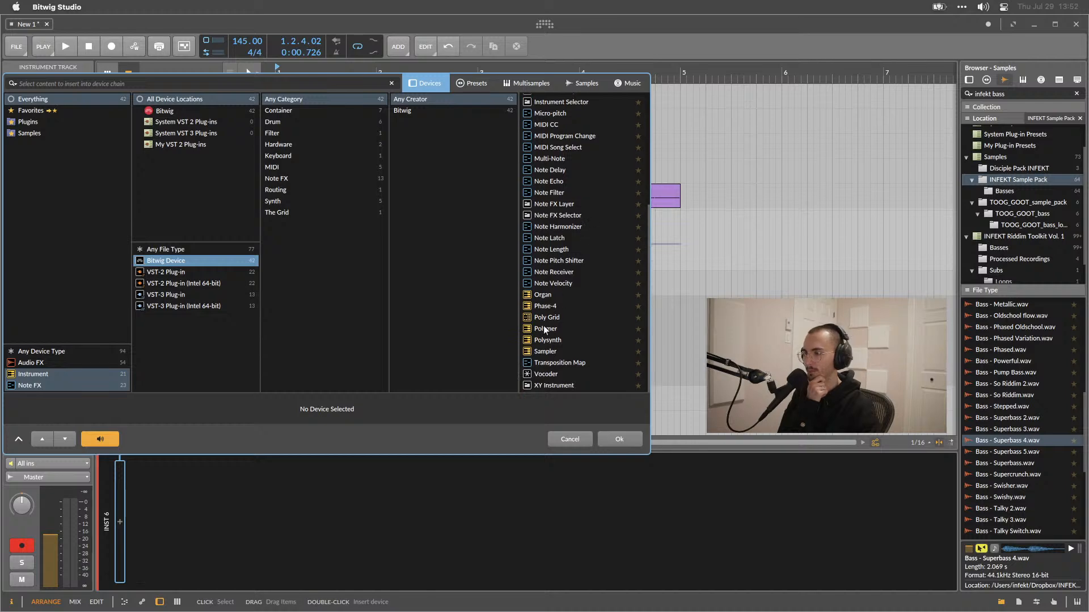
double_click(546, 321)
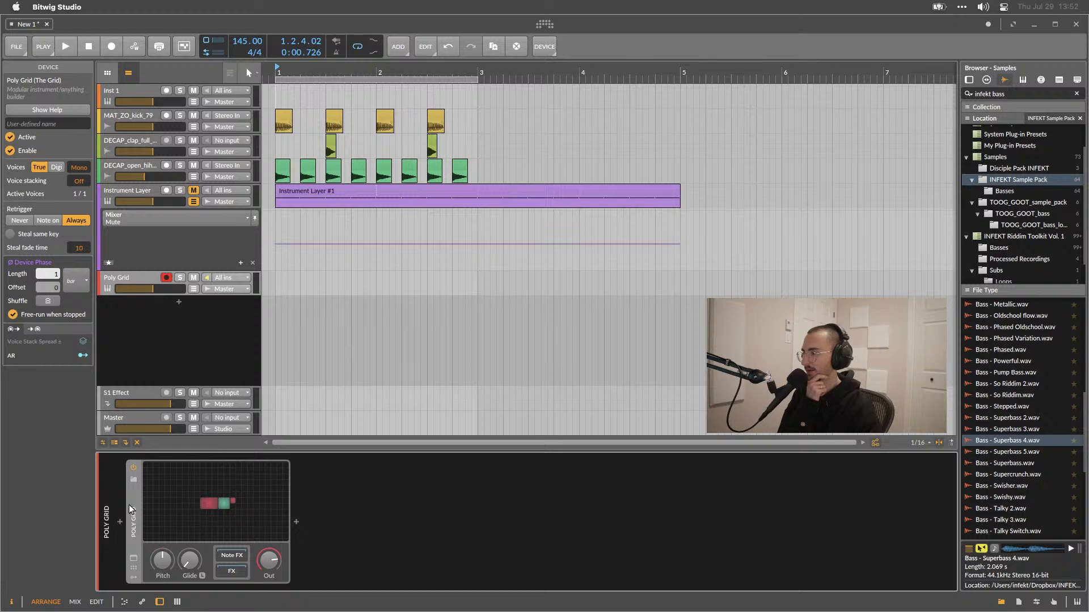
Browse the Poly Grid presets and load the Big Poly Pad preset.
left_click(134, 480)
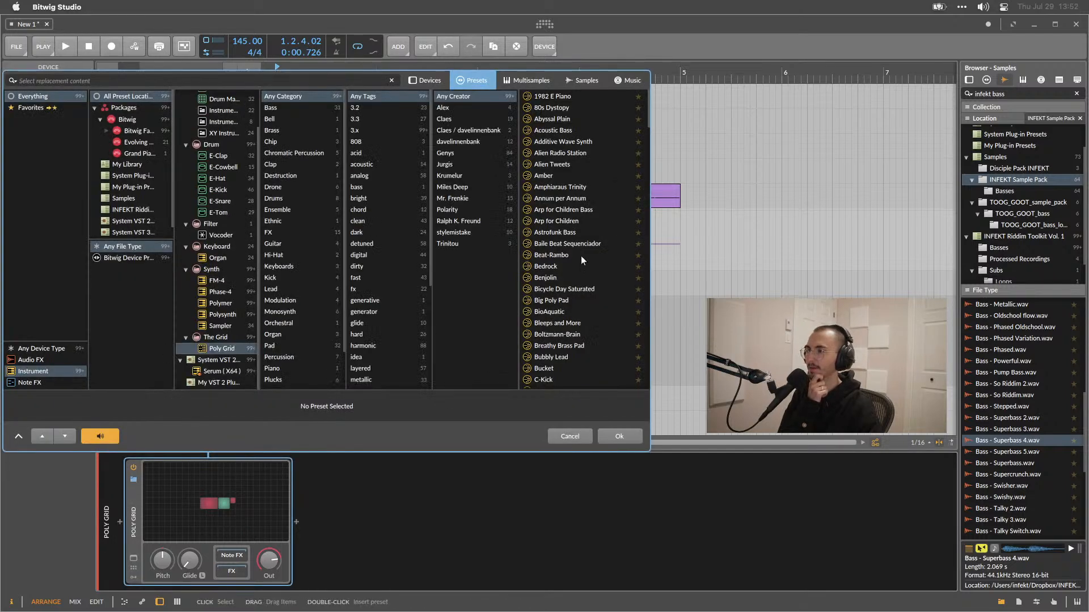
scroll(561, 141, "down", 5)
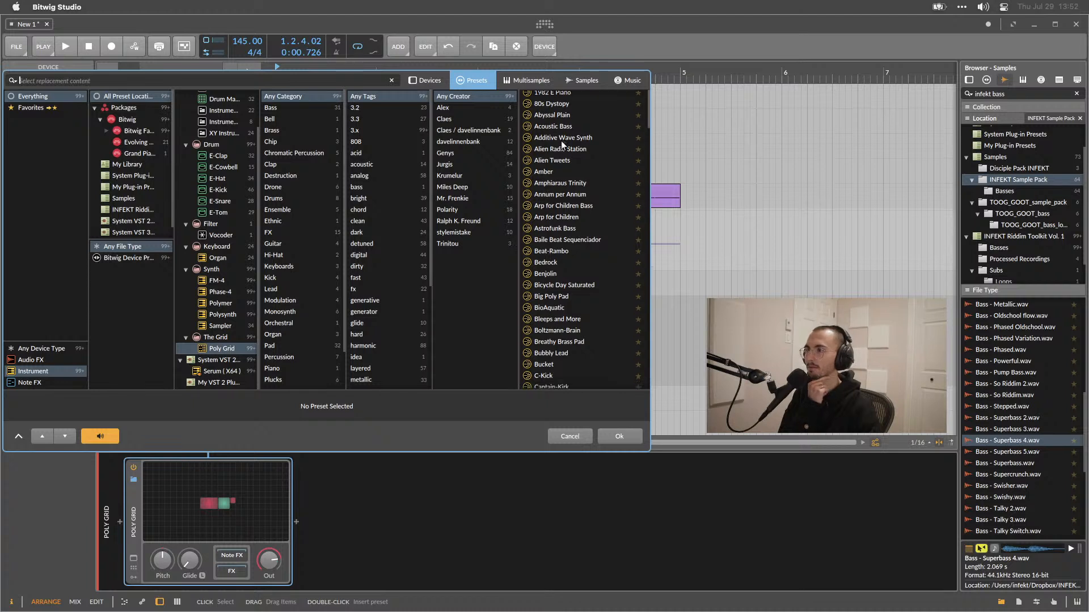
scroll(560, 141, "down", 1)
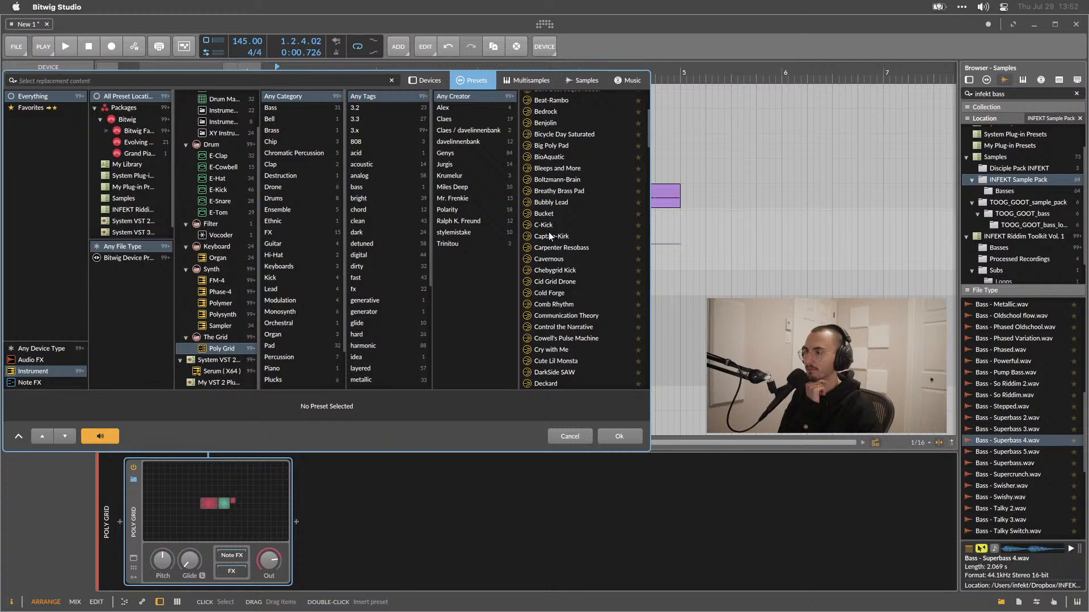
scroll(549, 233, "down", 2)
scroll(549, 234, "up", 6)
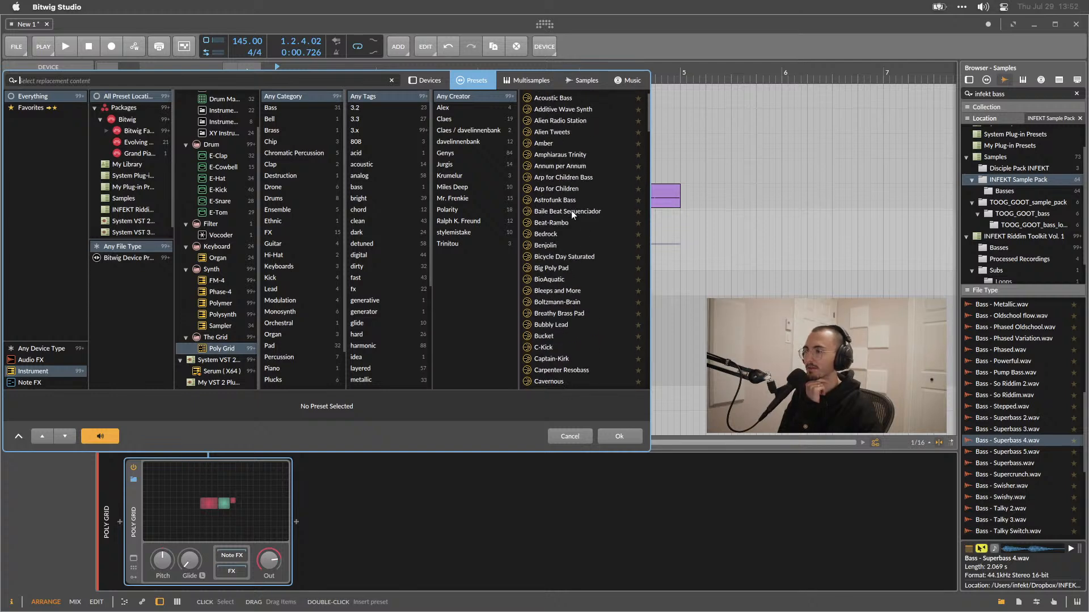
double_click(565, 270)
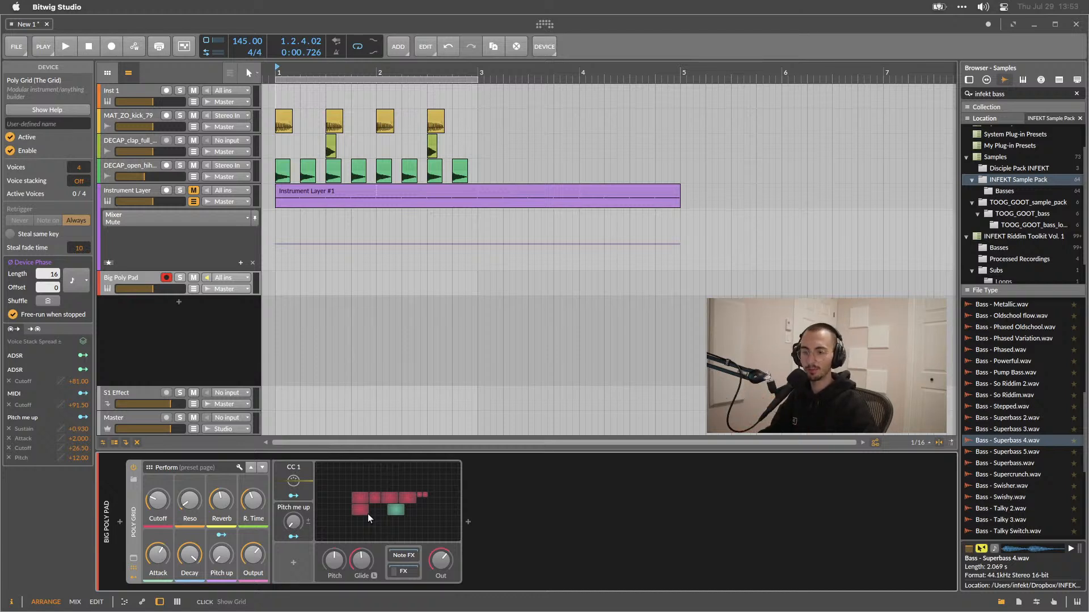
Open the on-screen keyboard panel and play notes across it to audition the Big Poly Pad sound.
left_click(1076, 603)
key("a")
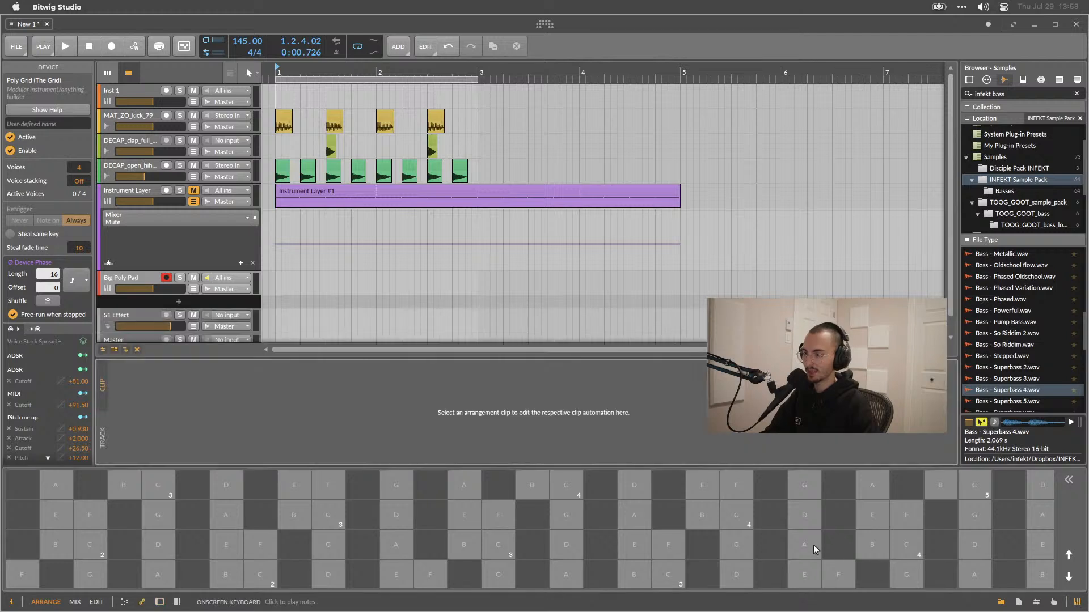
key("a")
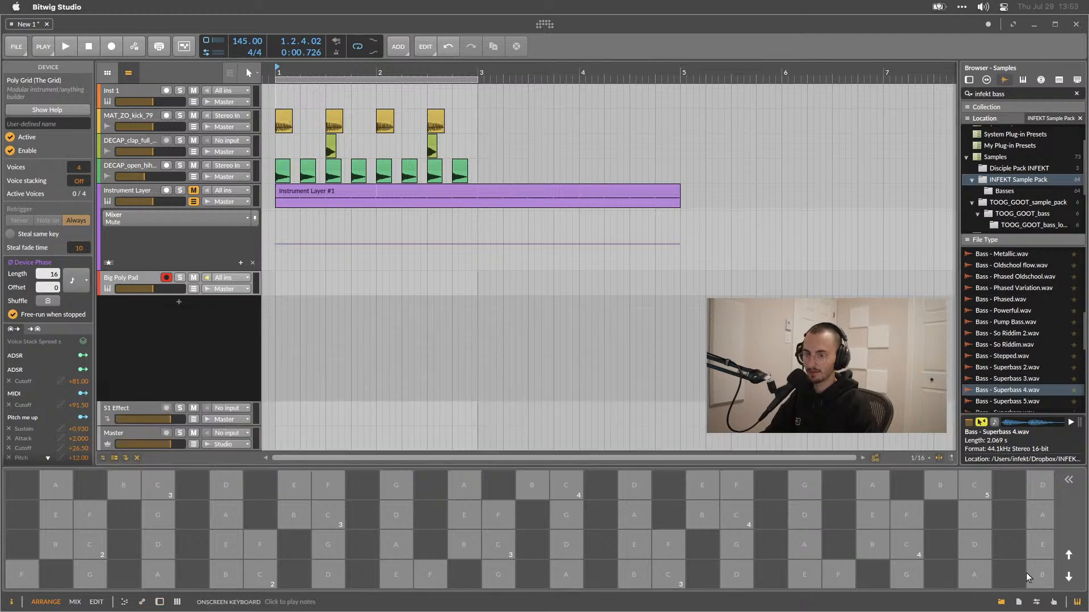
left_click(89, 549)
mouse_move(88, 549)
left_mouse_down()
mouse_move(298, 542)
mouse_move(582, 495)
mouse_move(436, 544)
mouse_move(181, 588)
mouse_move(188, 577)
mouse_move(547, 508)
mouse_move(190, 512)
mouse_move(544, 513)
mouse_move(340, 529)
mouse_move(672, 510)
mouse_move(764, 484)
left_mouse_up()
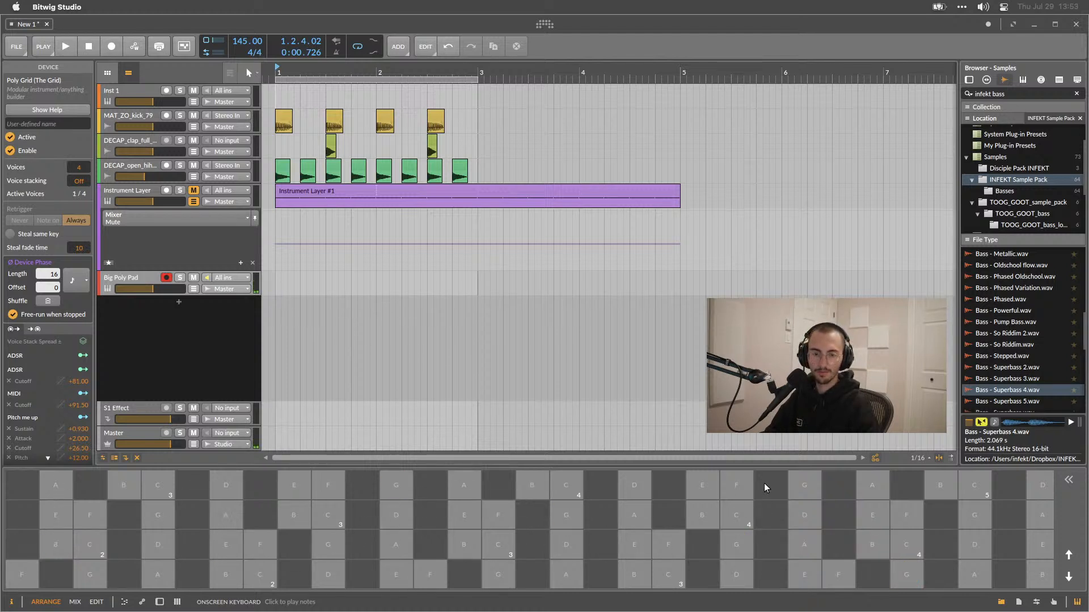
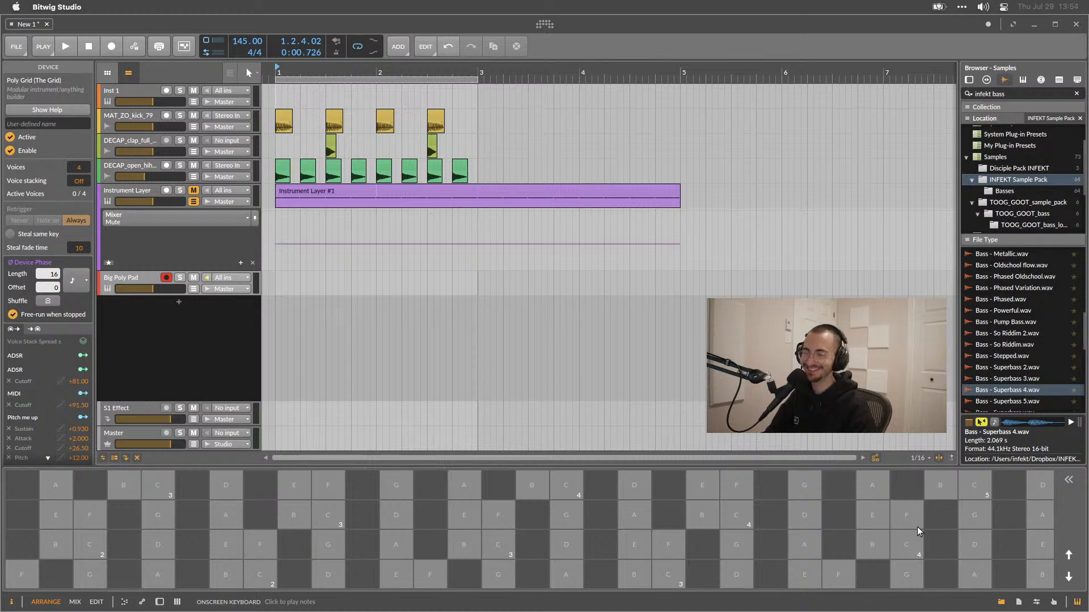
Play a few more notes on the on-screen keyboard to hear the Big Poly Pad.
left_click_drag(913, 519, 1024, 391)
left_click(520, 547)
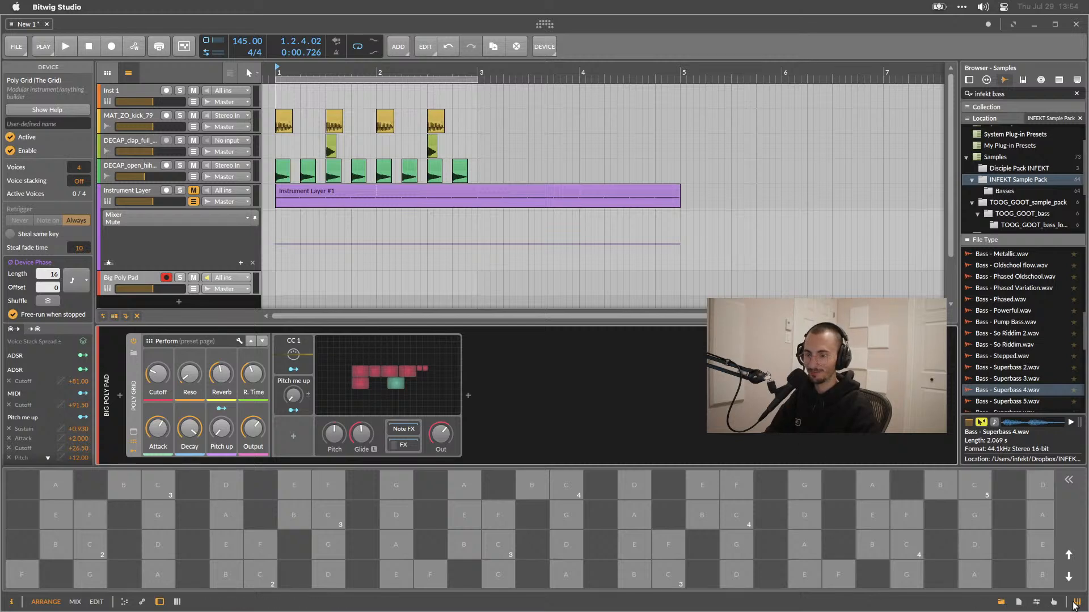
Hide the on-screen keyboard panel and toggle the device panel off and back on.
left_click(1076, 603)
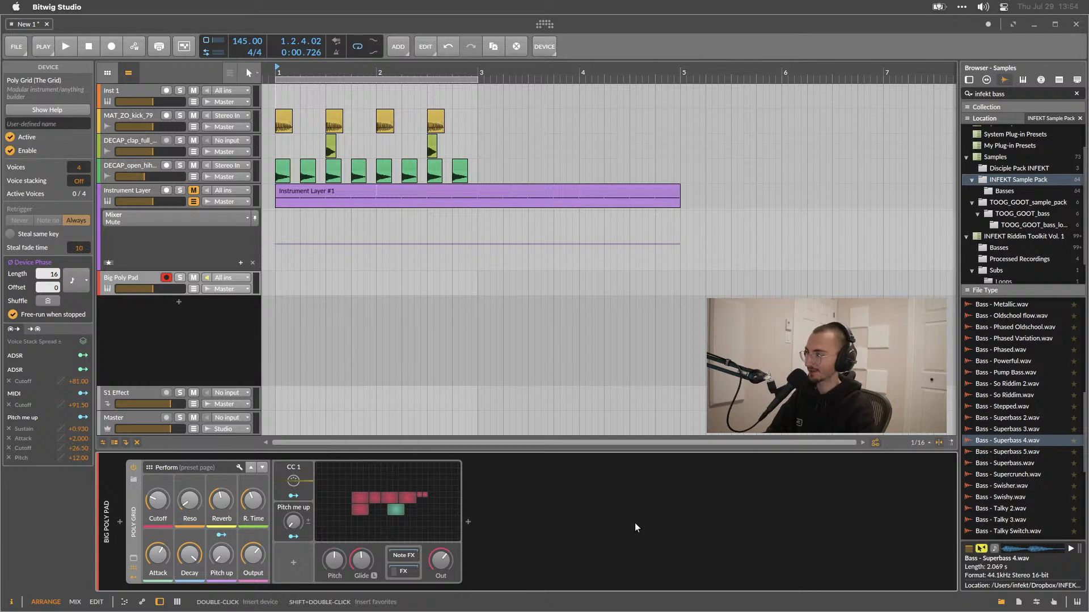
key("d")
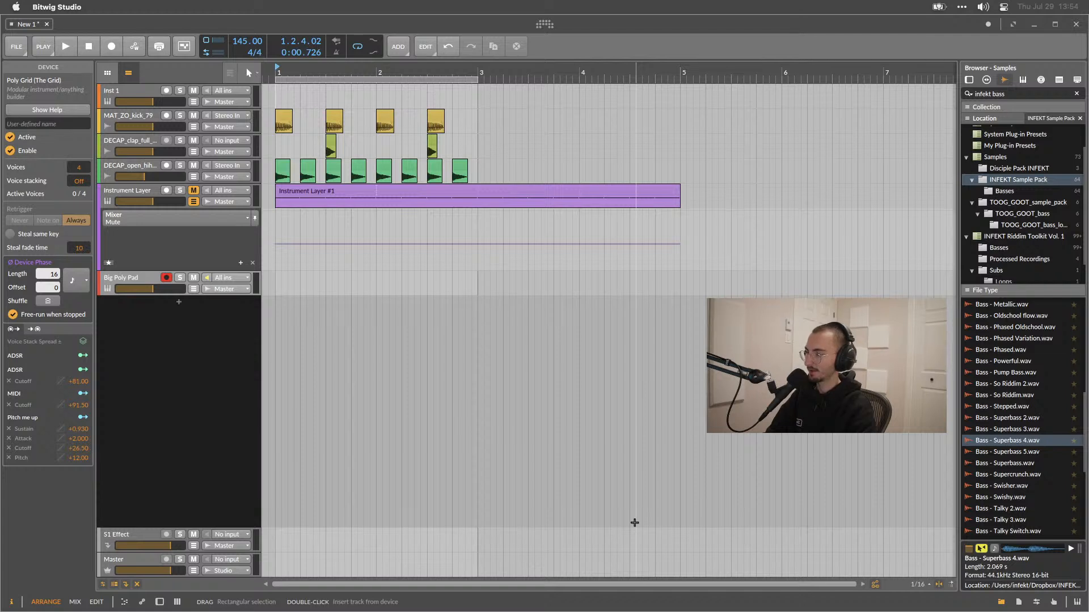
left_click(159, 603)
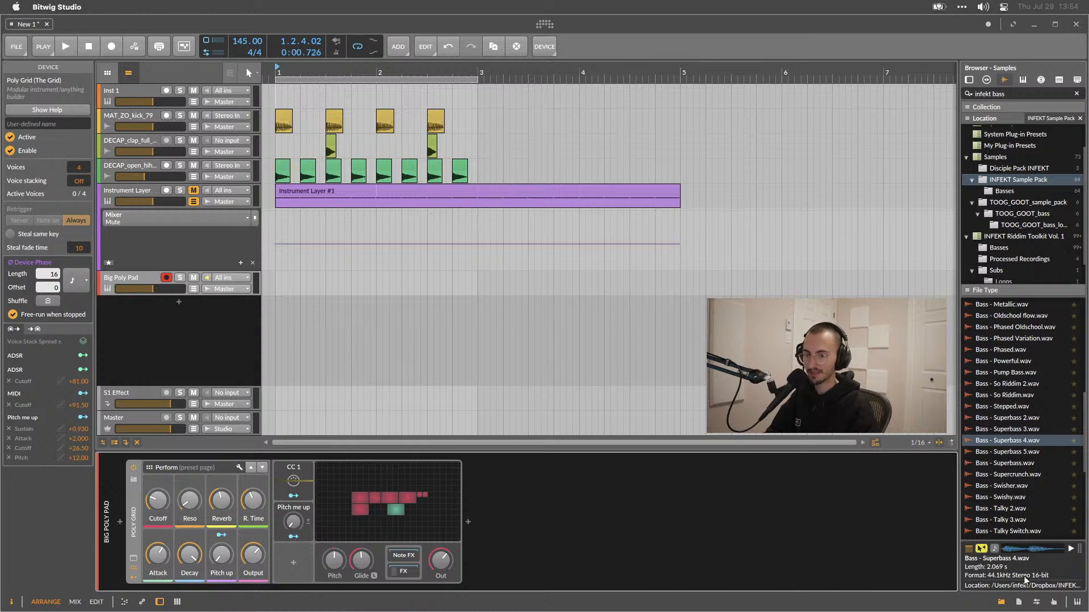
Toggle the mappings browser panel and the on-screen keyboard panel open and closed again.
left_click(1055, 604)
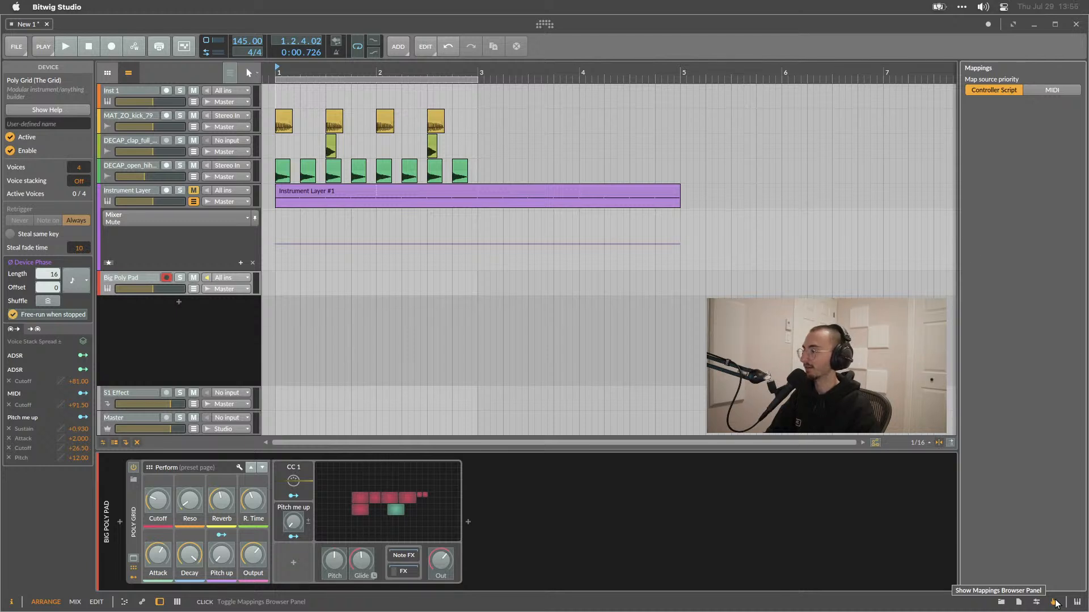
left_click(1055, 603)
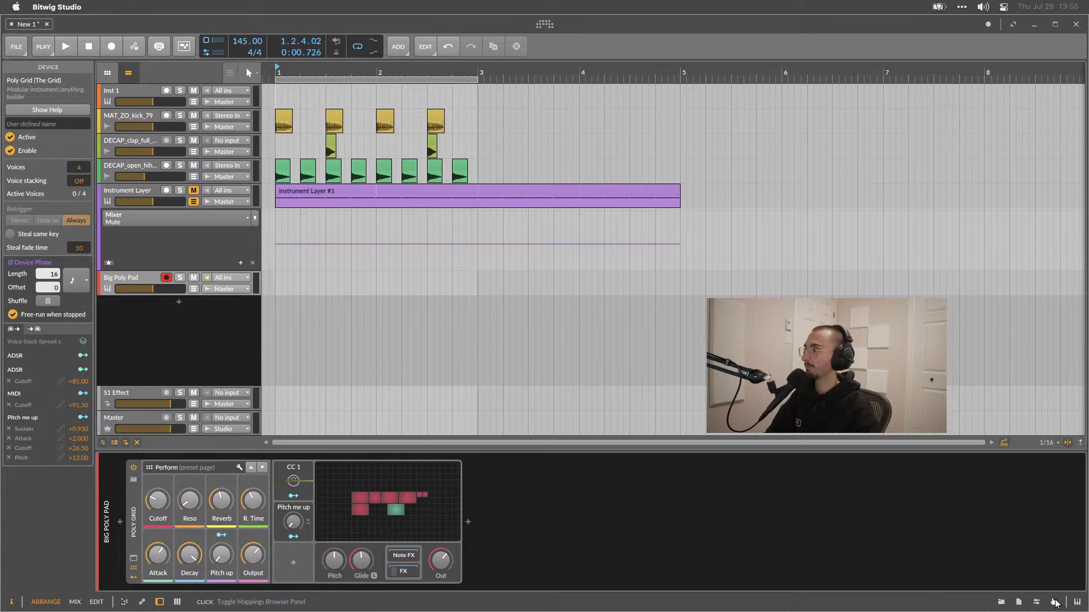
left_click(1055, 603)
left_click(1029, 91)
left_click(1016, 91)
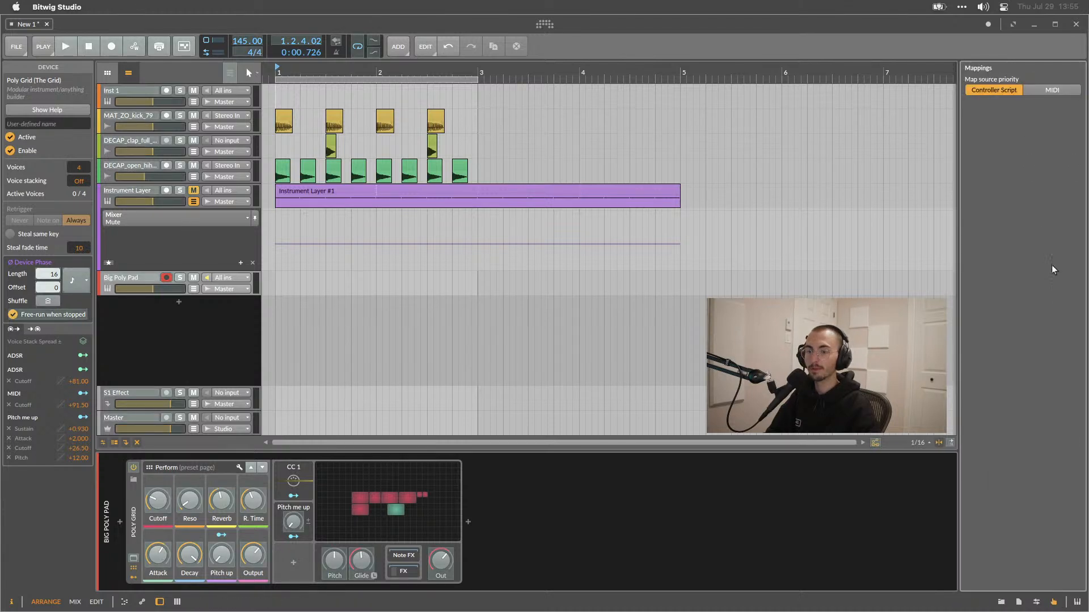
left_click(1055, 601)
left_click(1076, 602)
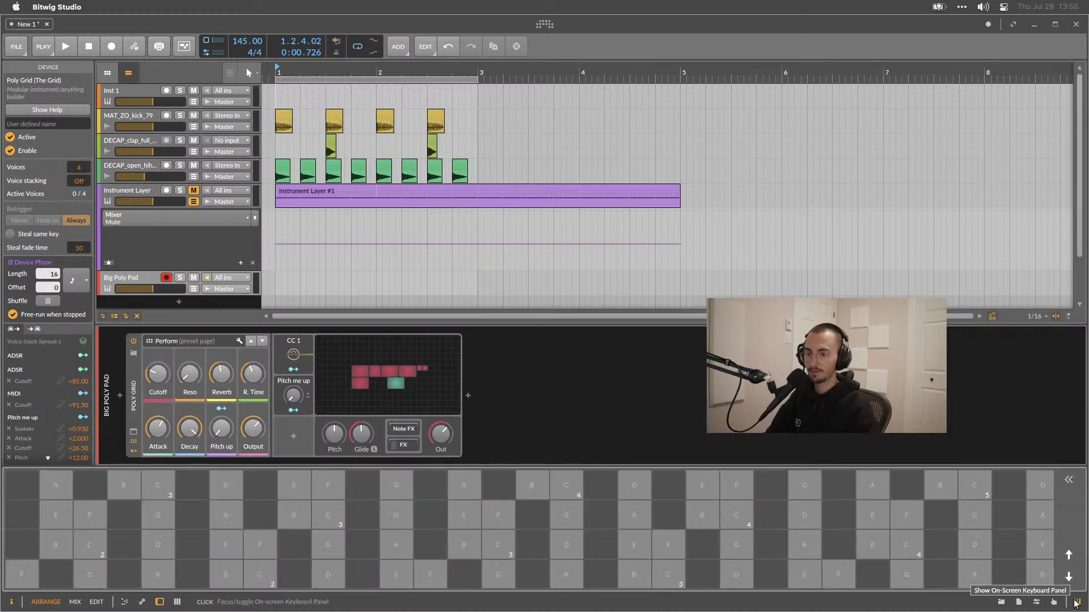
left_click(1075, 602)
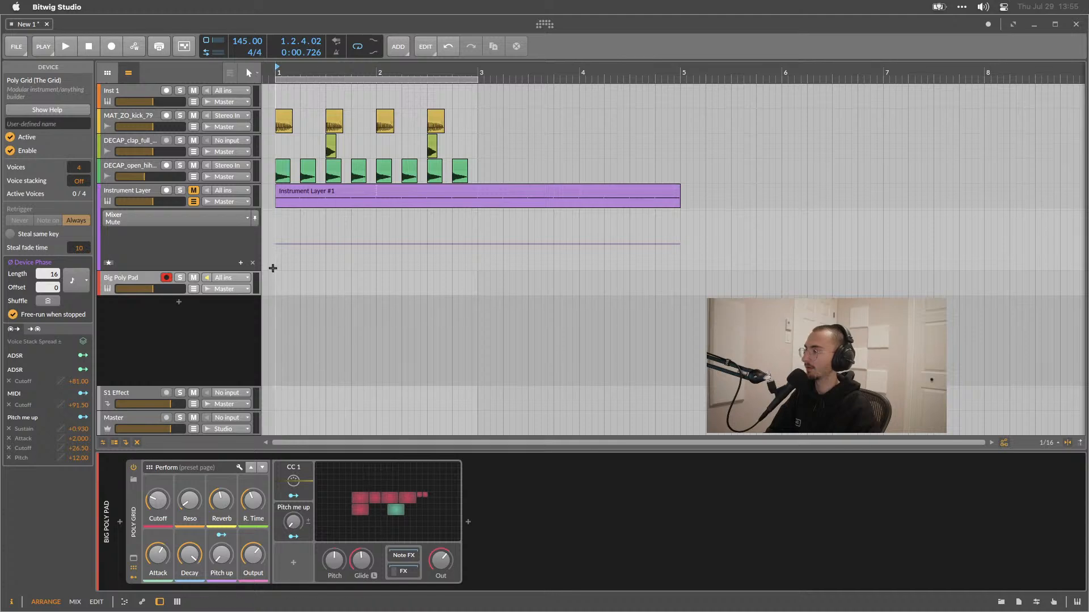
Play and stop the arrangement briefly, then open the Big Poly Pad's Poly Grid patch editor.
key("space")
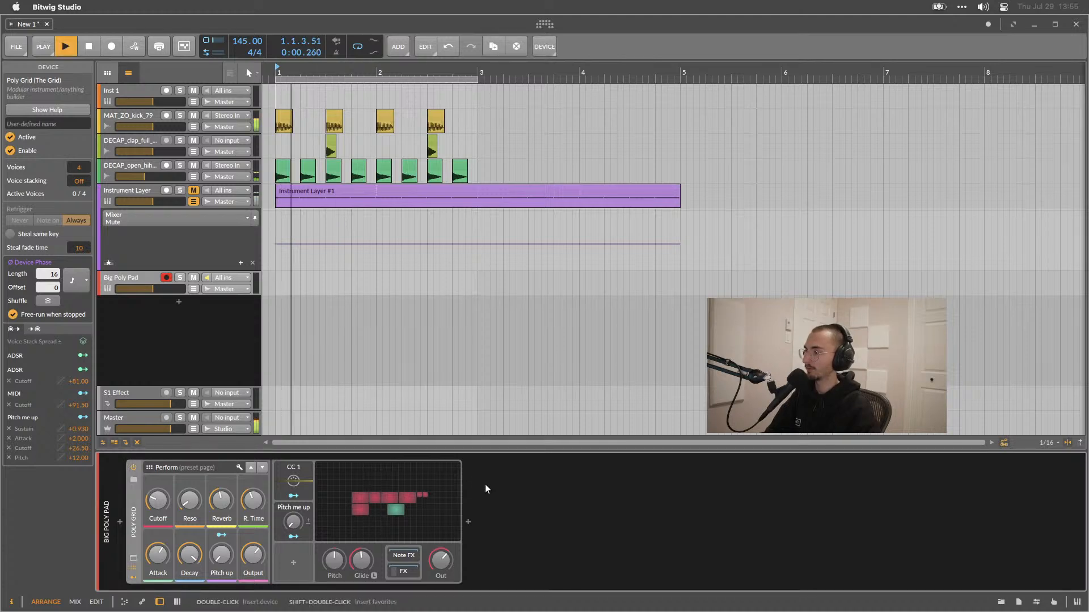
key("space")
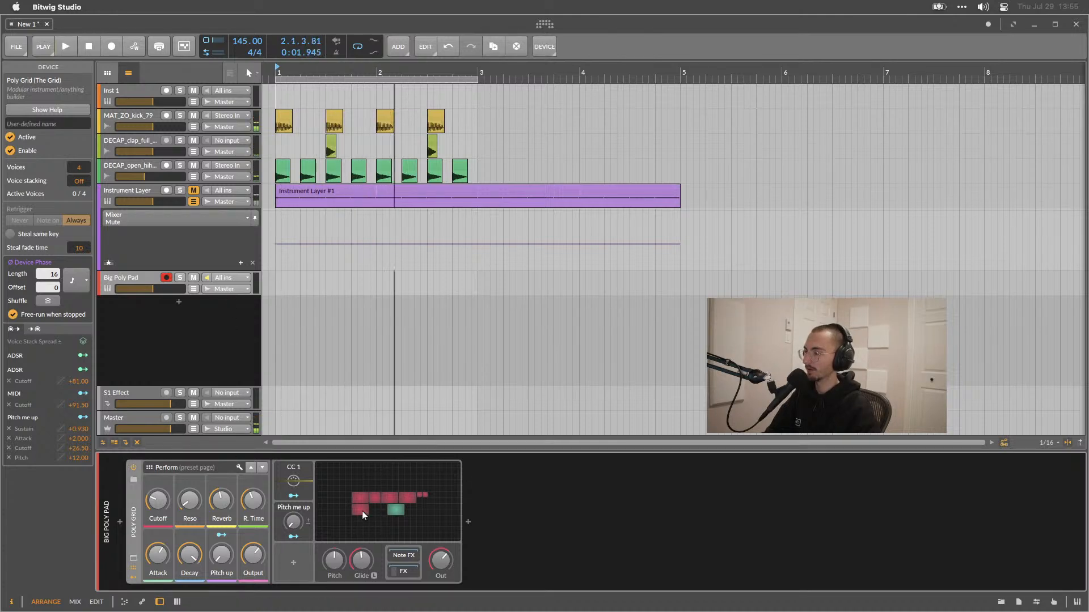
left_click(363, 511)
scroll(523, 360, "right", 1)
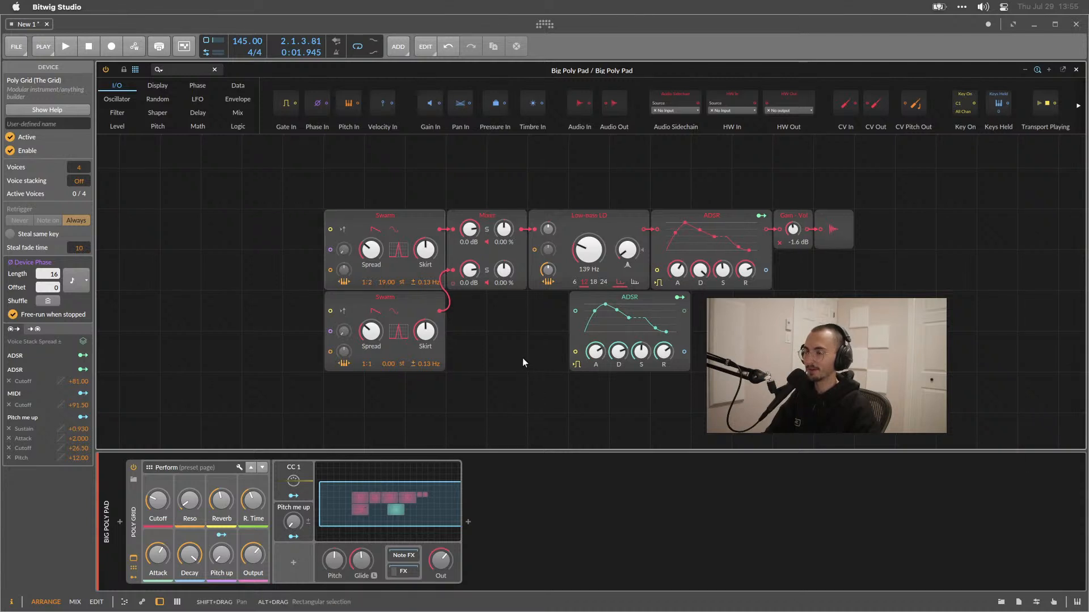
Select the Swarm, Mixer, Low-pass LD and ADSR modules in the patch to inspect their settings.
left_click(372, 217)
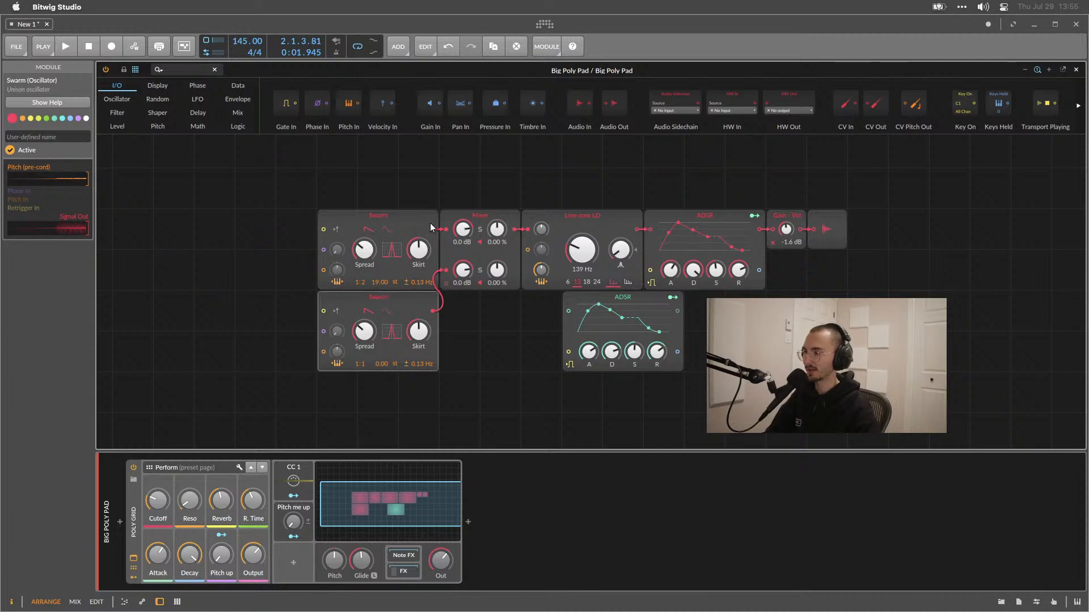
left_click(472, 219)
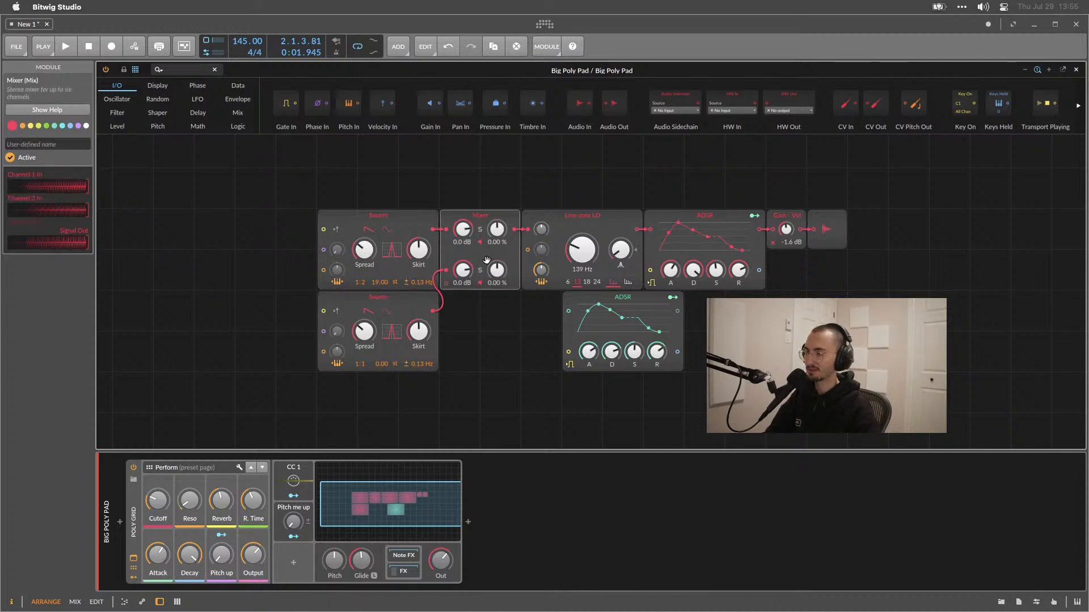
left_click(597, 219)
left_click(673, 217)
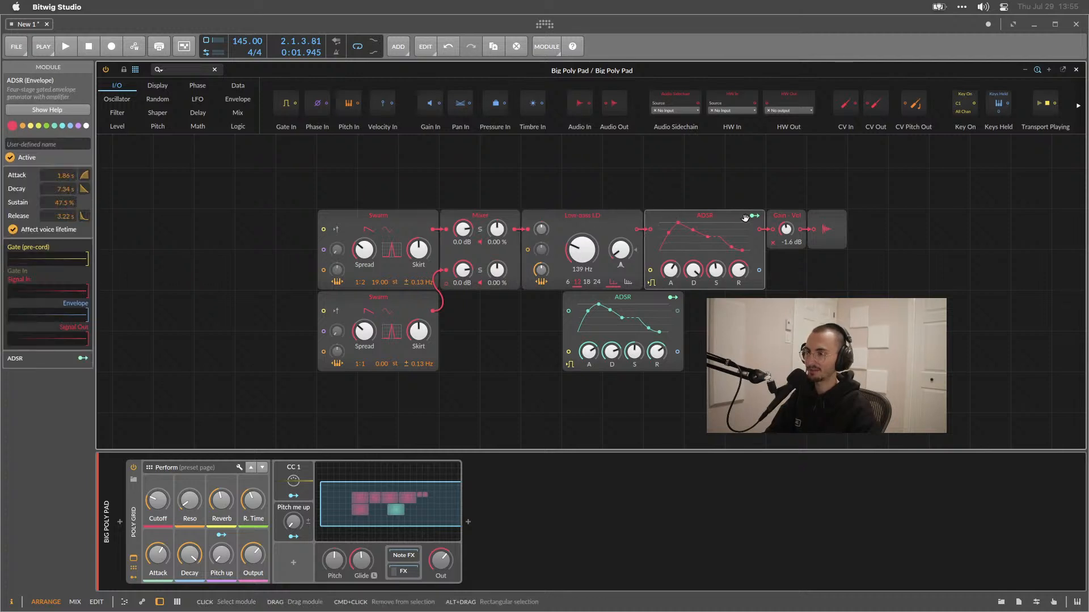
left_click(639, 297)
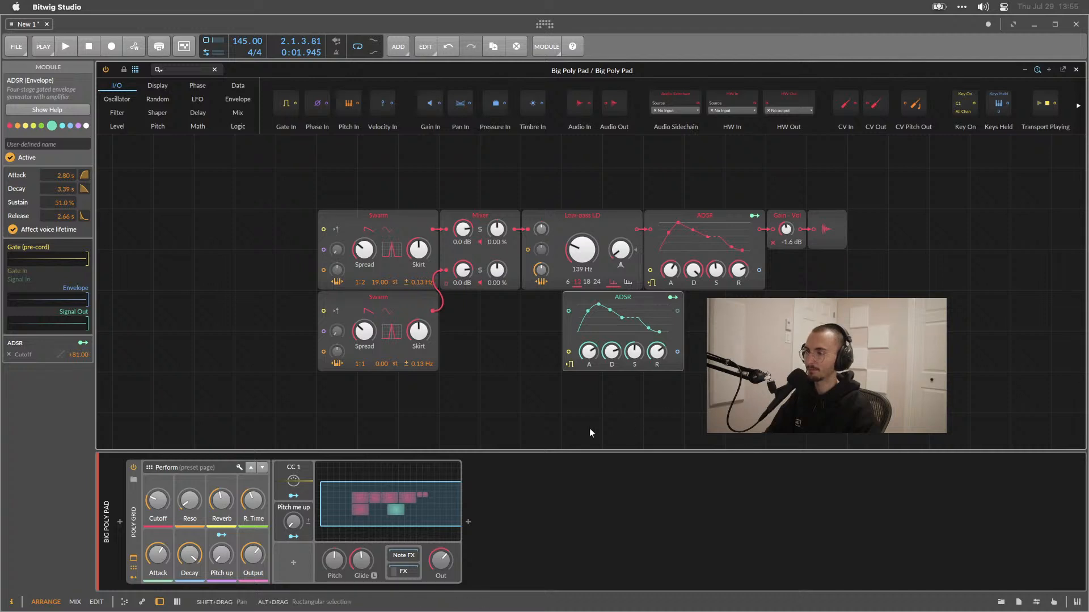
Open the Poly Grid preset browser and load the DarkSide SAW preset.
left_click(133, 481)
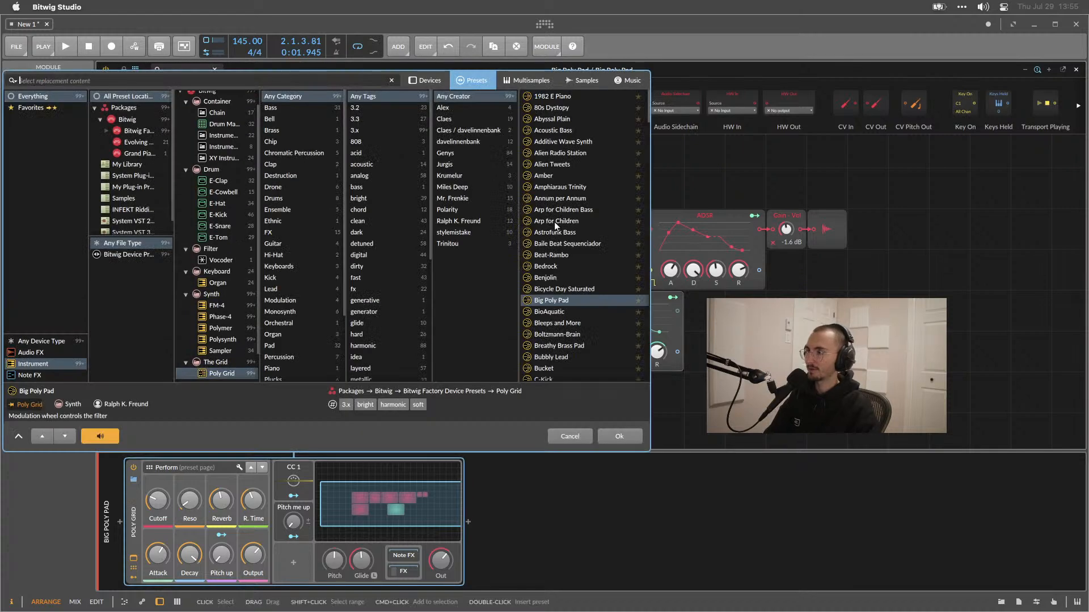
scroll(554, 222, "down", 10)
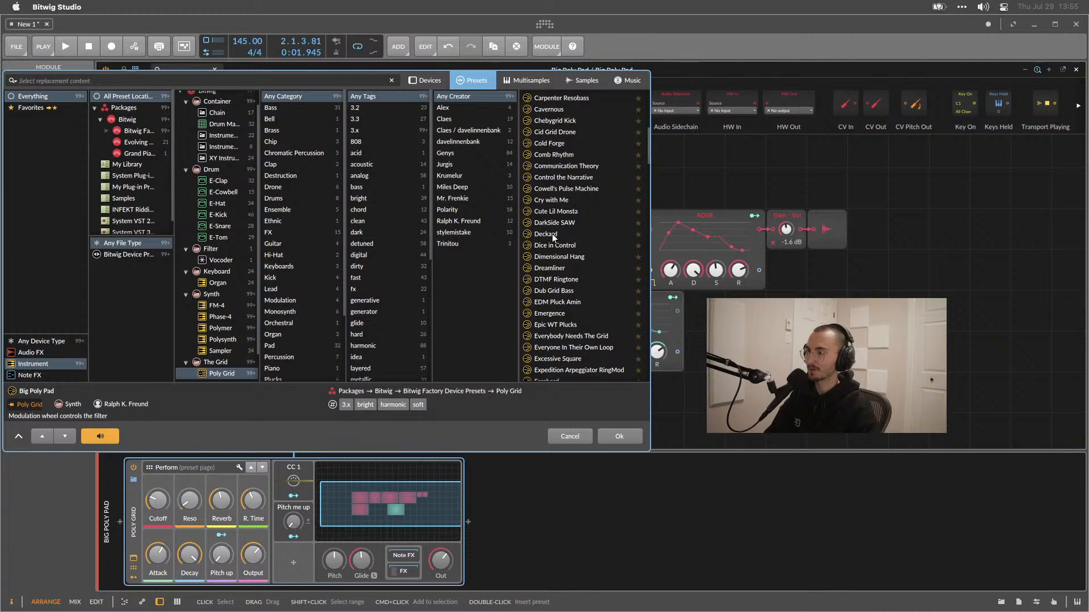
left_click(549, 225)
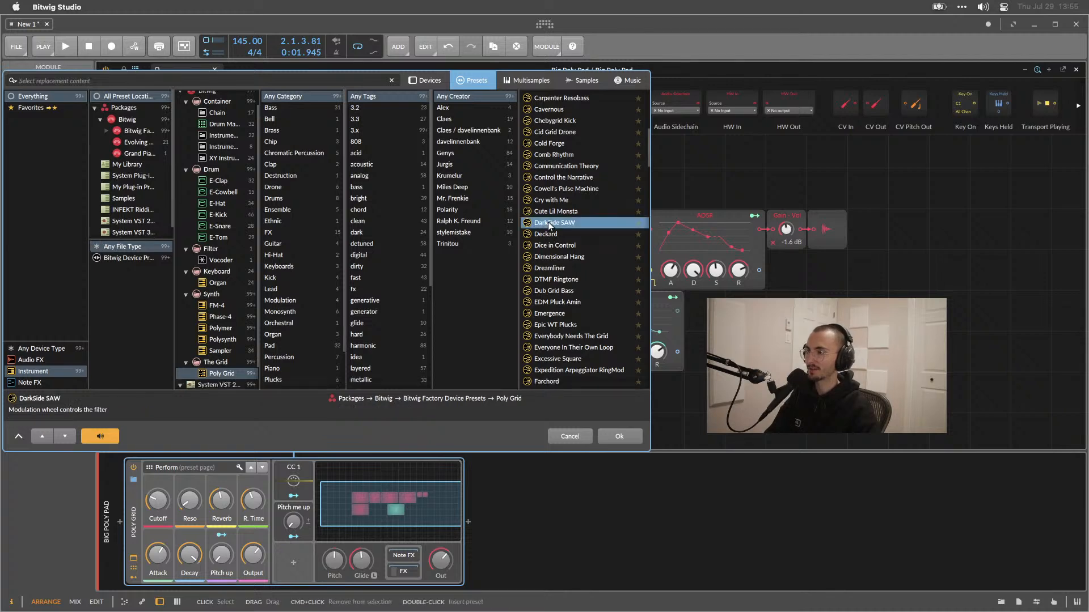
double_click(549, 223)
Open the on-screen keyboard and play chords across it to audition the DarkSide SAW patch.
scroll(582, 281, "down", 5)
left_click(732, 250)
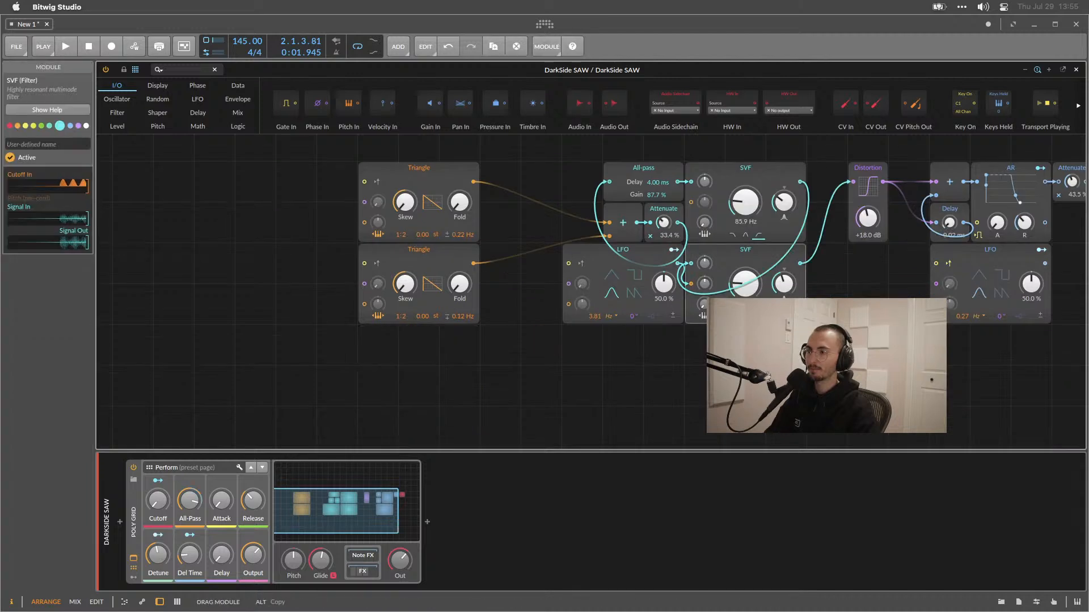
left_click(669, 404)
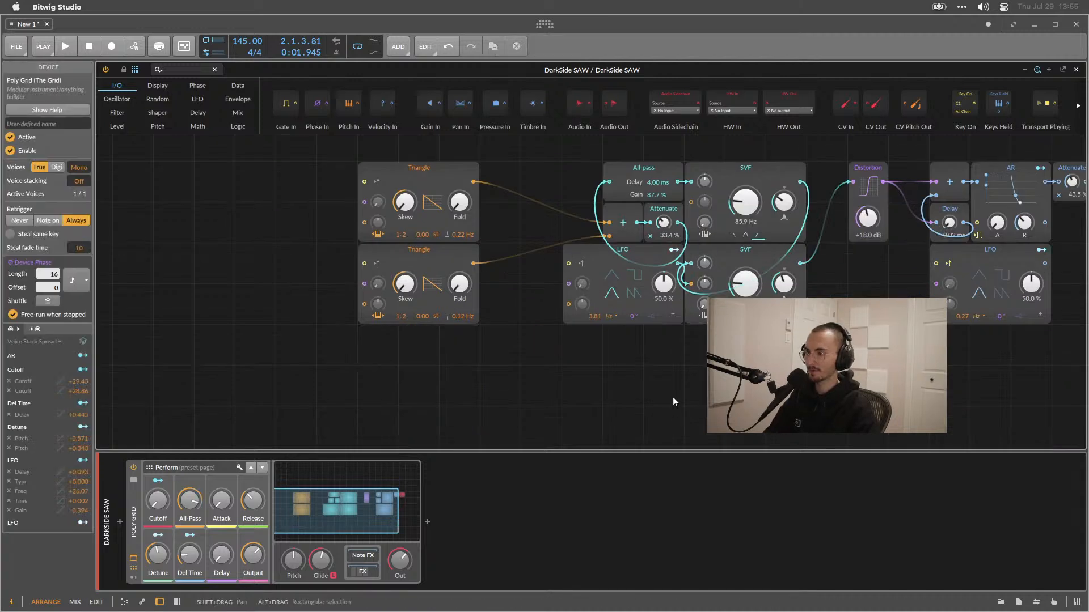
left_click(1067, 604)
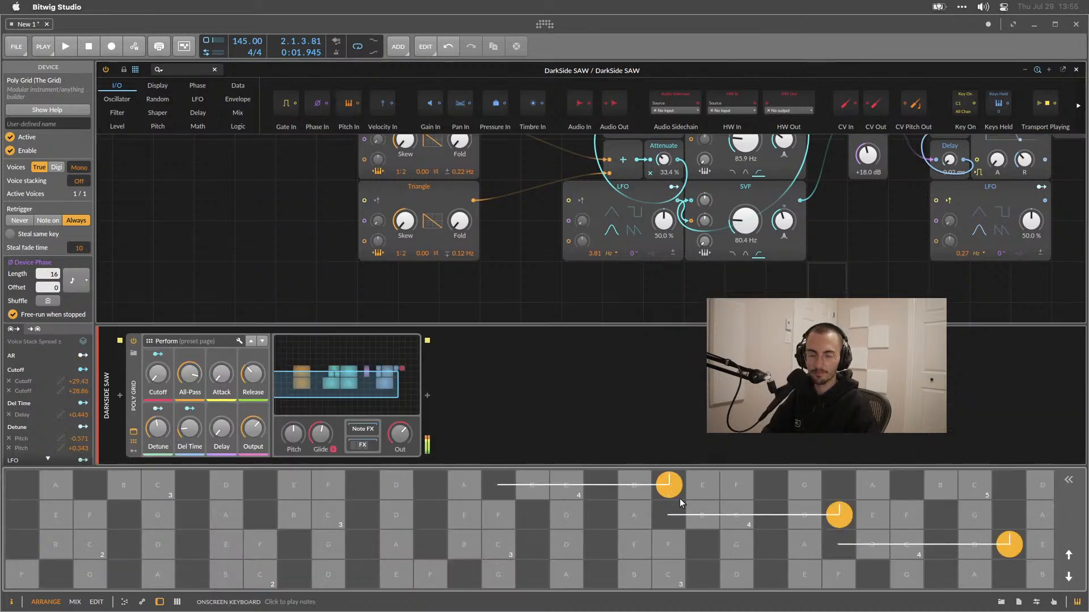
left_click_drag(510, 575, 930, 458)
left_click_drag(736, 525, 88, 600)
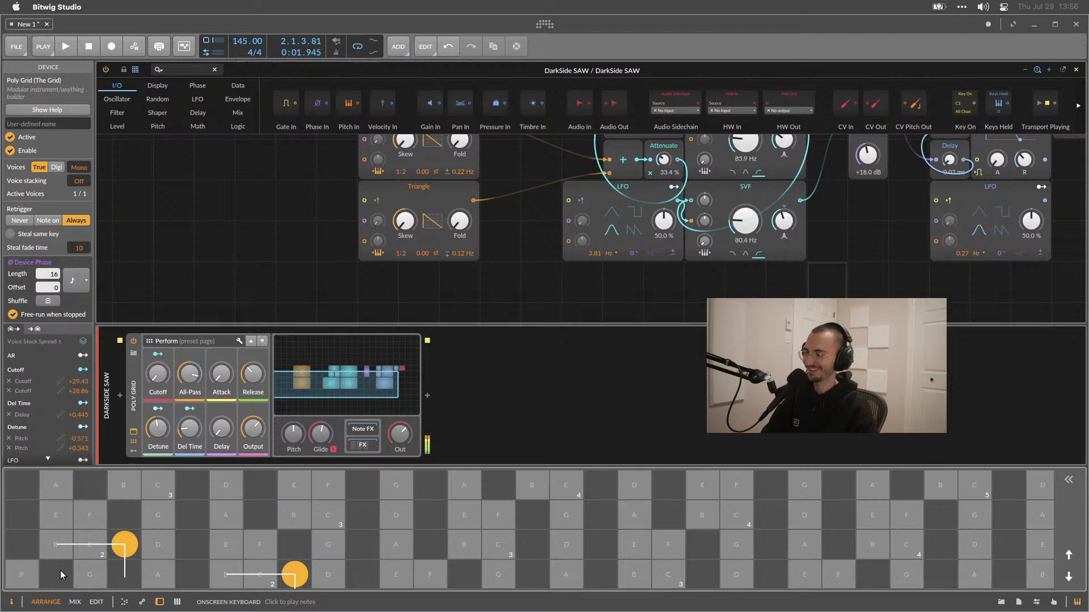
Play and stop the arrangement, then pan across the DarkSide SAW patch to view all modules.
key("space")
key("space")
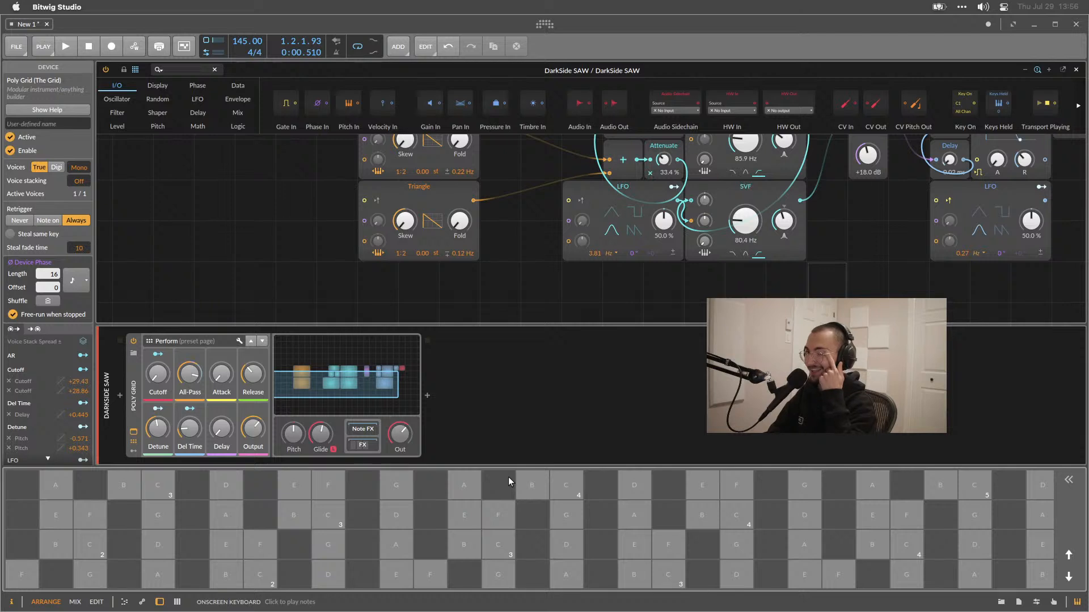
scroll(542, 295, "up", 3)
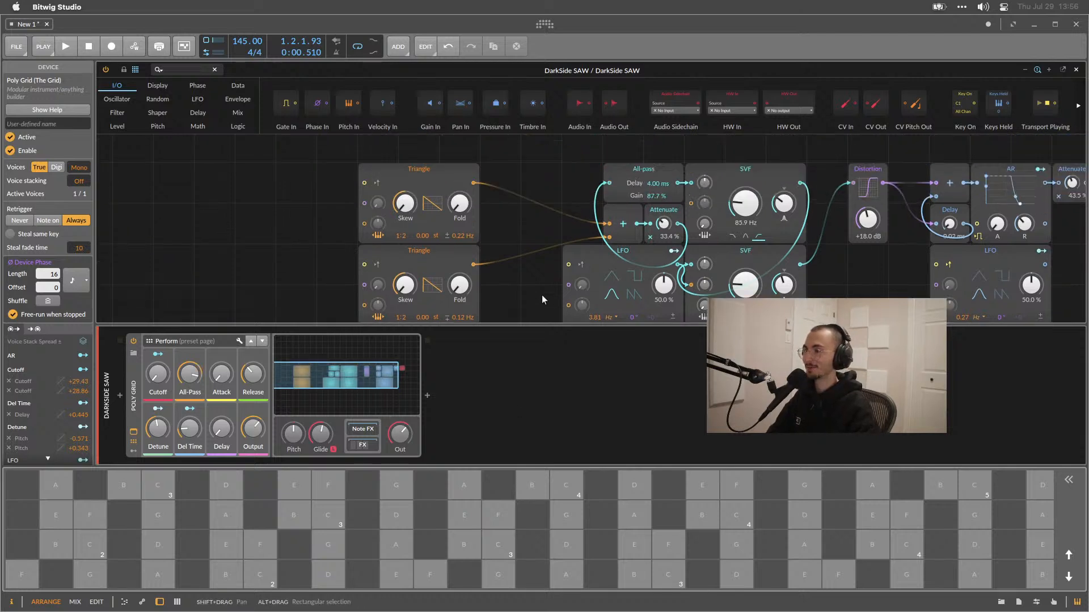
scroll(542, 295, "down", 1)
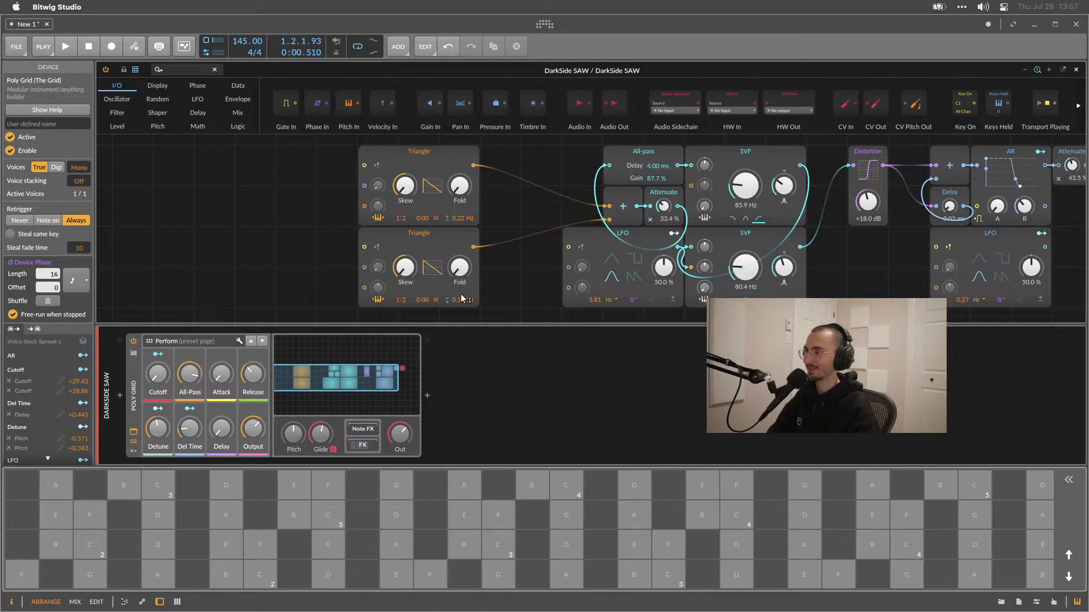
scroll(505, 270, "right", 1)
scroll(537, 266, "right", 5)
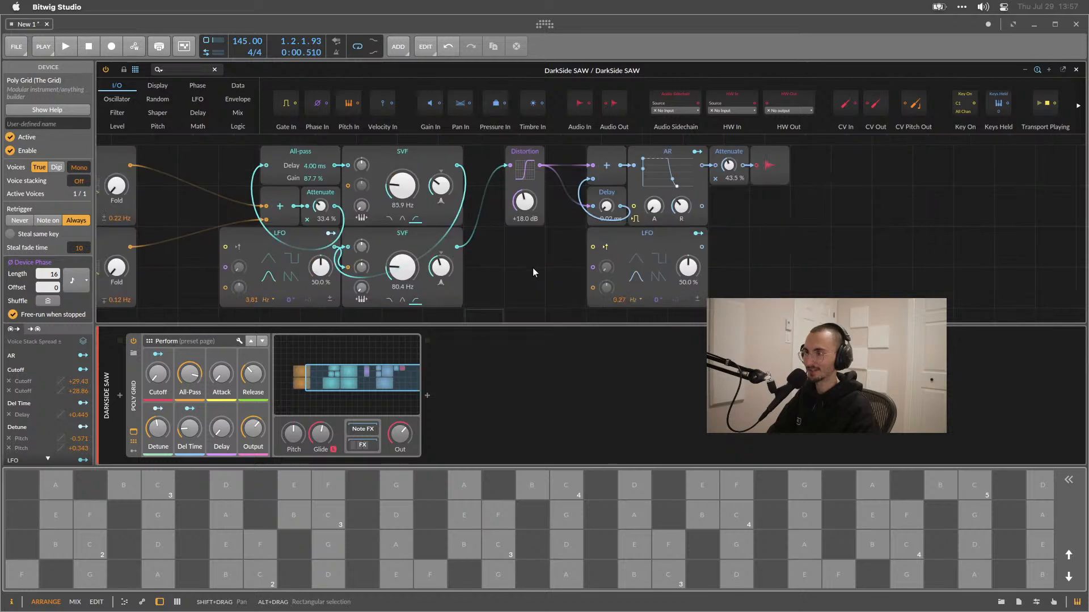
Select the All-pass, LFO, SVF and Distortion modules of the patch to inspect them.
left_click(474, 159)
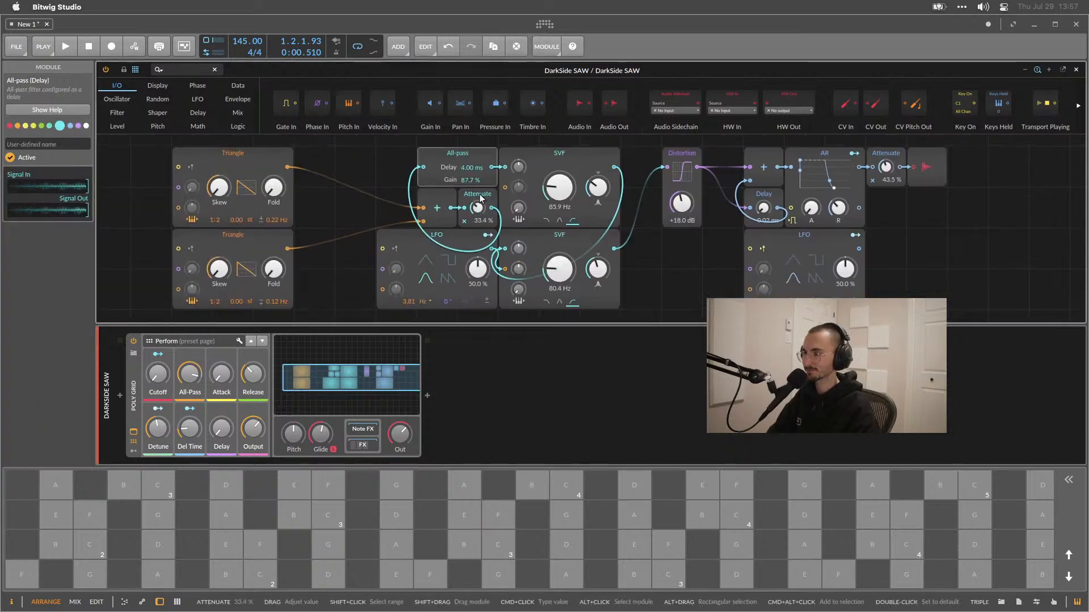
left_click(466, 222)
left_click(464, 234)
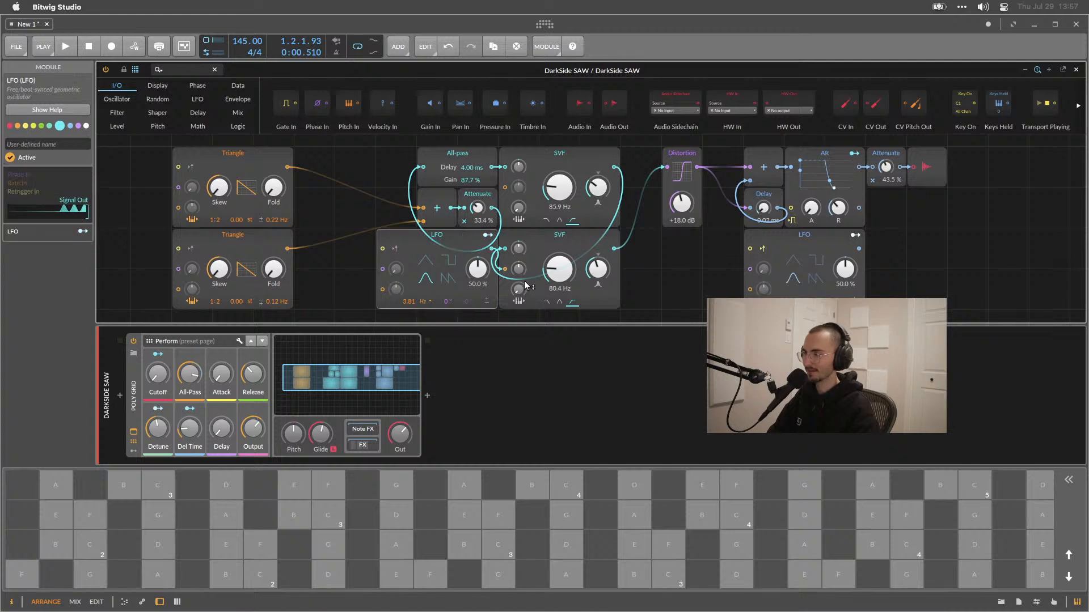
scroll(527, 283, "up", 3)
scroll(526, 280, "down", 2)
left_click(545, 264)
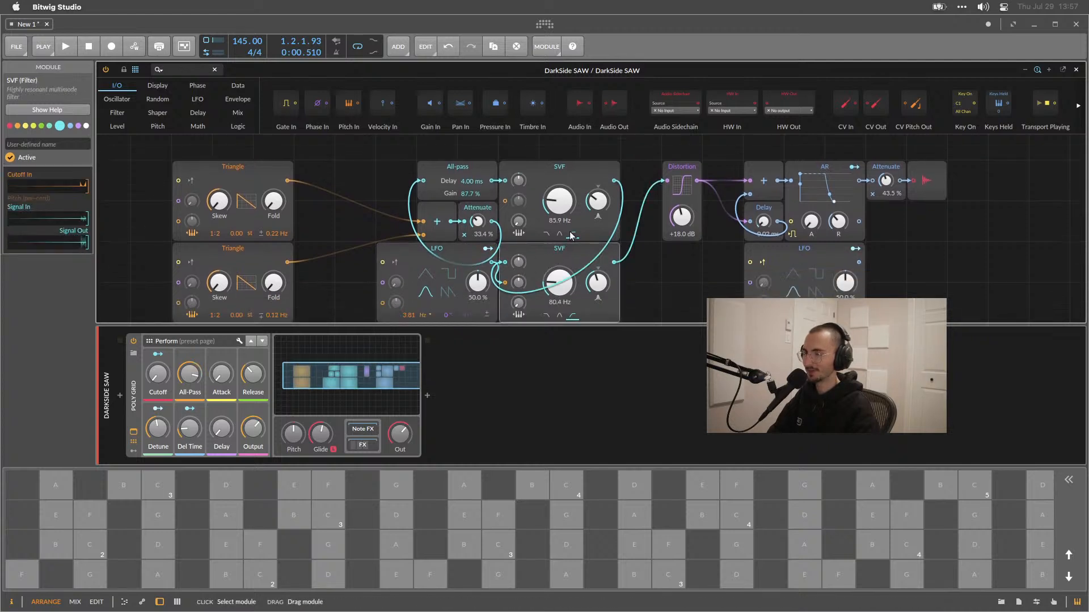
left_click(581, 172)
left_click(684, 170)
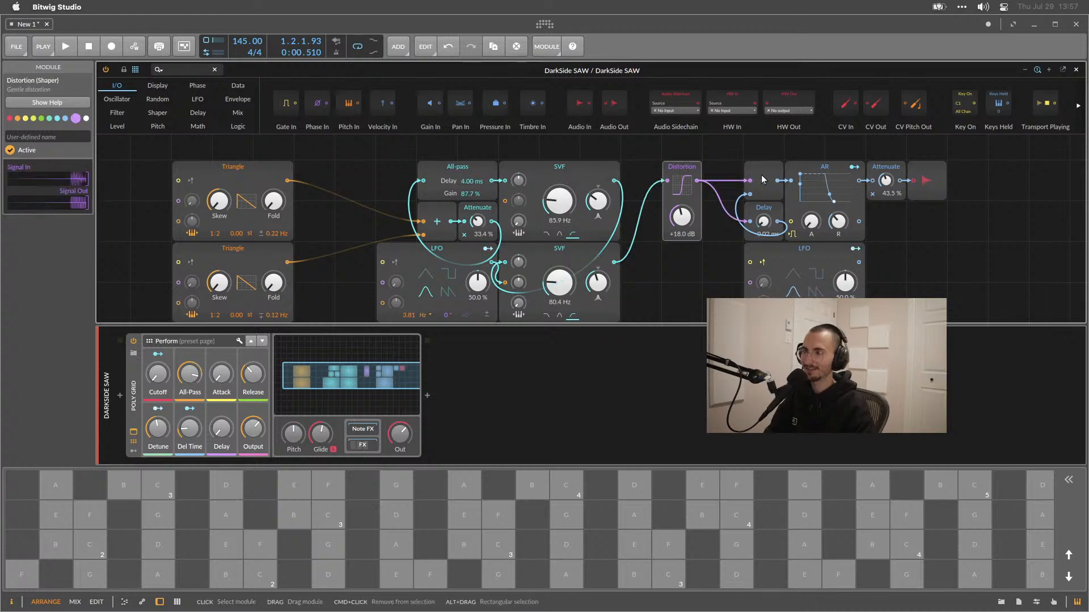
Raise the Distortion module's drive to +34.2 dB and play the arrangement to hear the result.
left_click_drag(679, 221, 668, 213)
key("space")
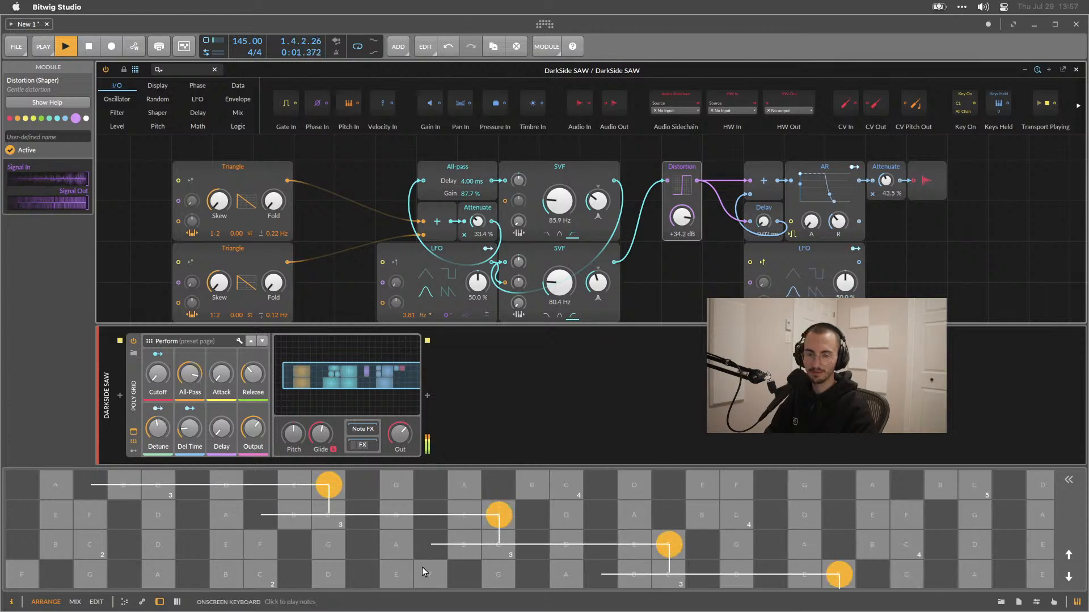
key("space")
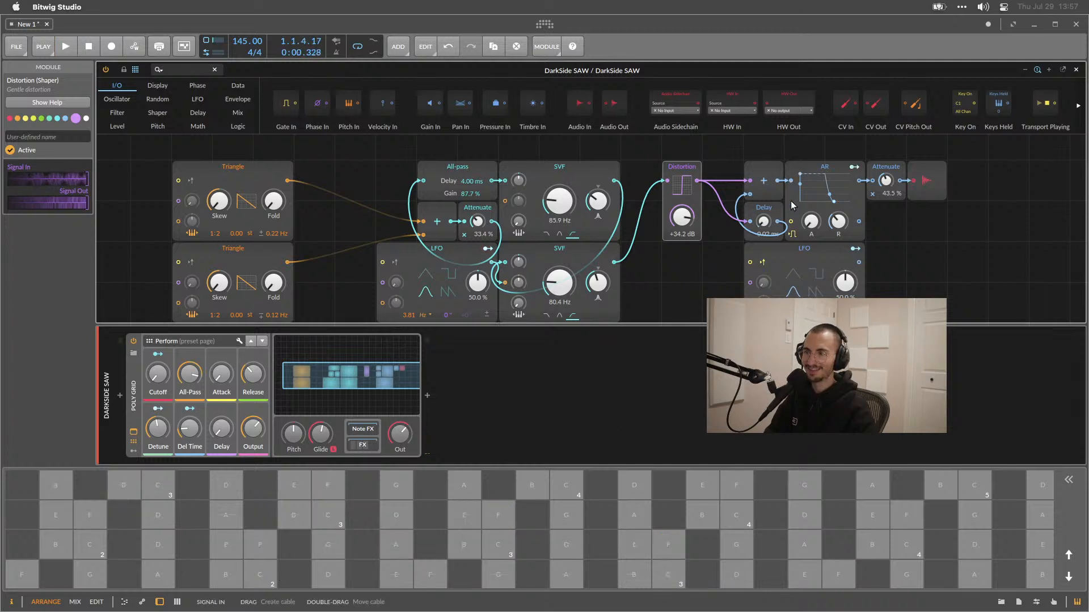
Assign the M key as the shortcut for Toggle Computer Keyboard Note Input, reassigning it from the mixer panel.
scroll(801, 260, "right", 3)
scroll(799, 256, "down", 2)
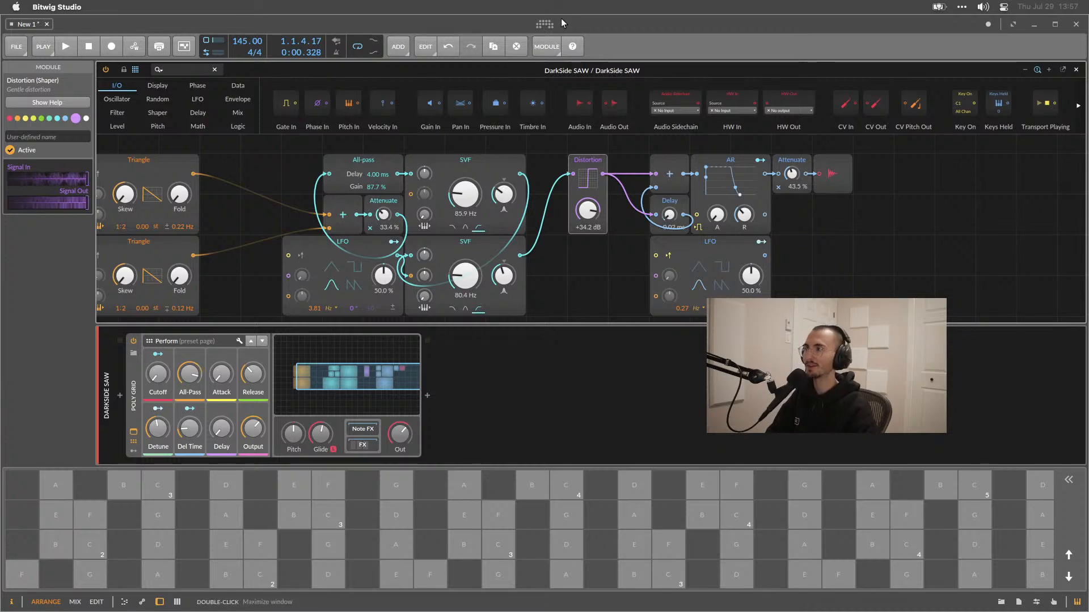
left_click(545, 24)
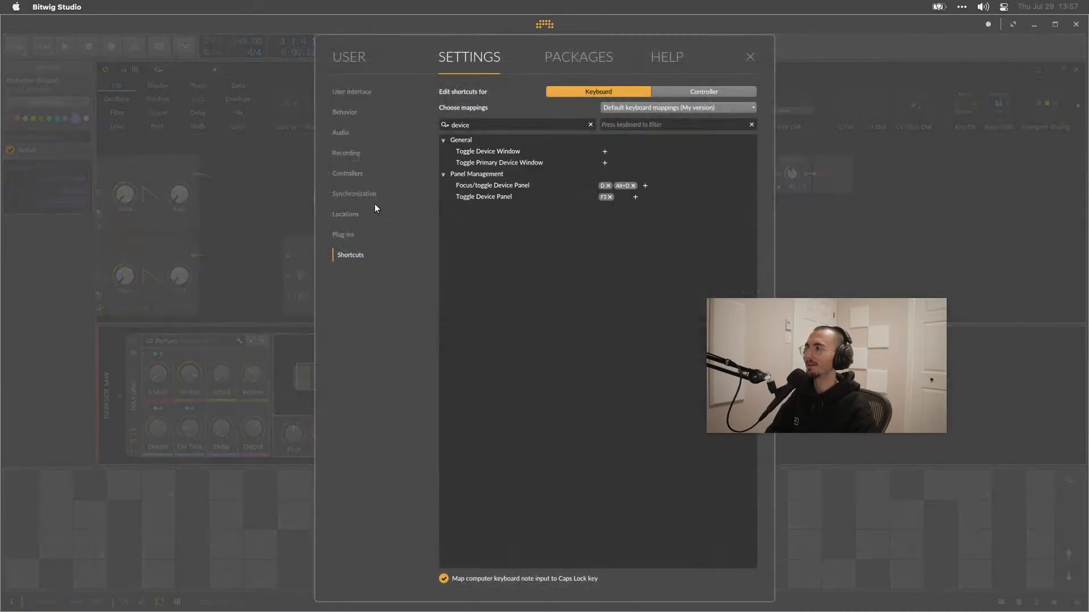
left_click_drag(493, 124, 448, 121)
type("keyboard")
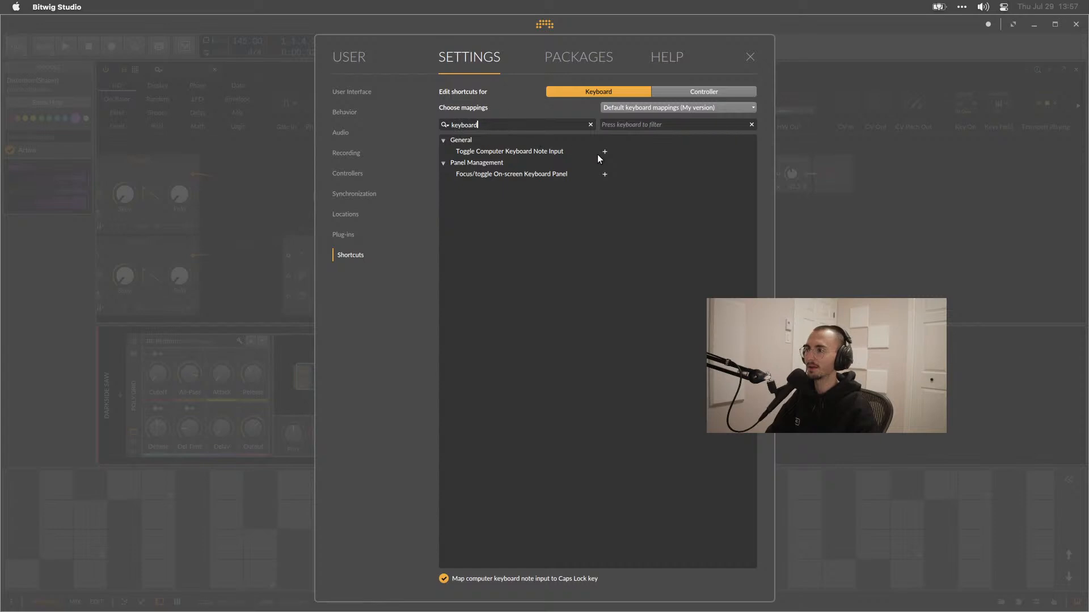
left_click(604, 152)
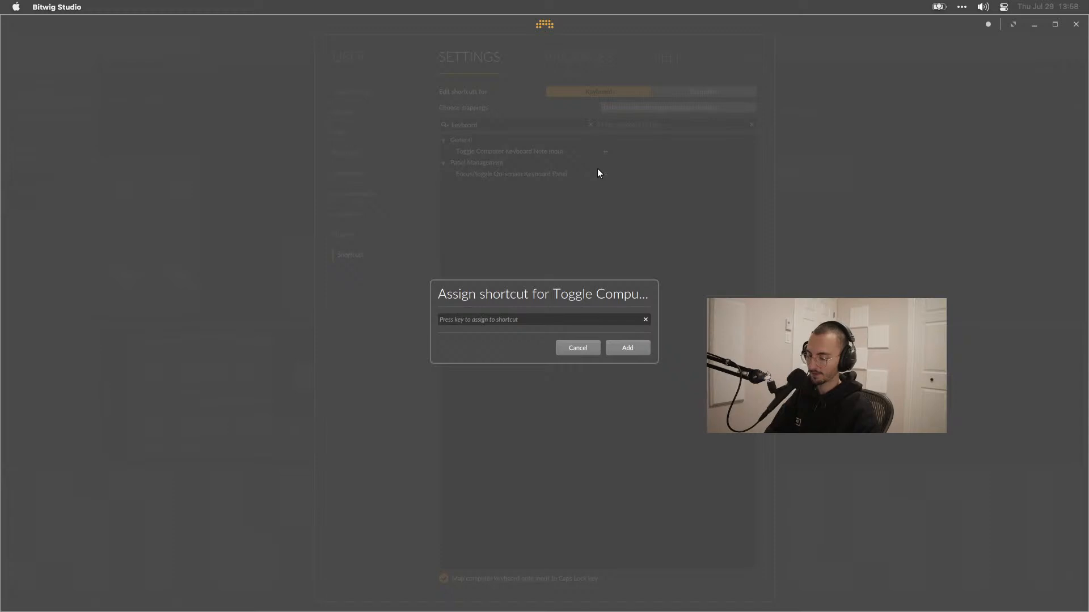
key("m")
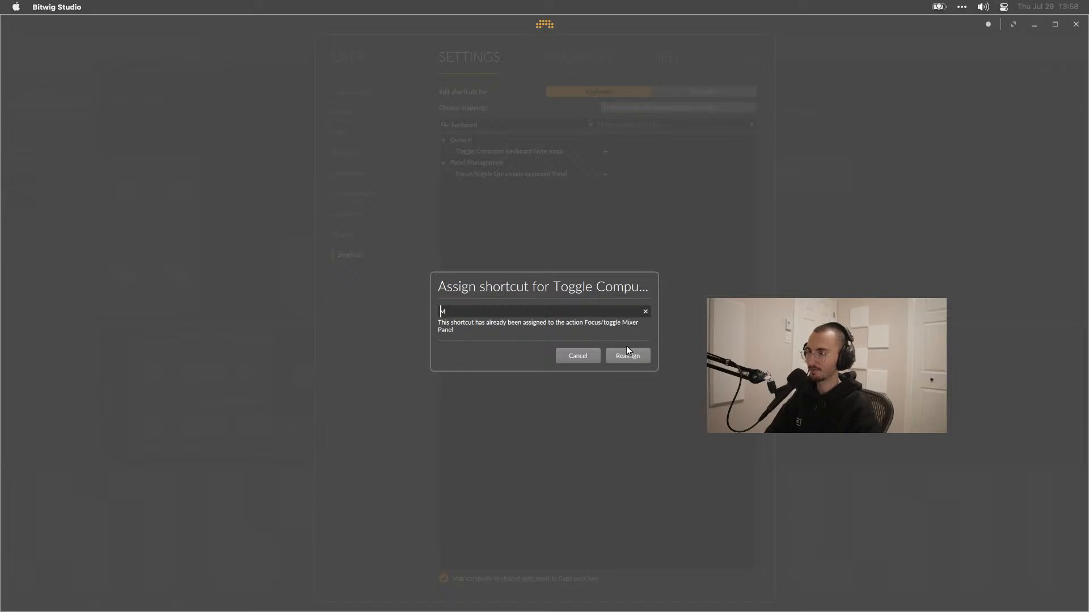
left_click(614, 355)
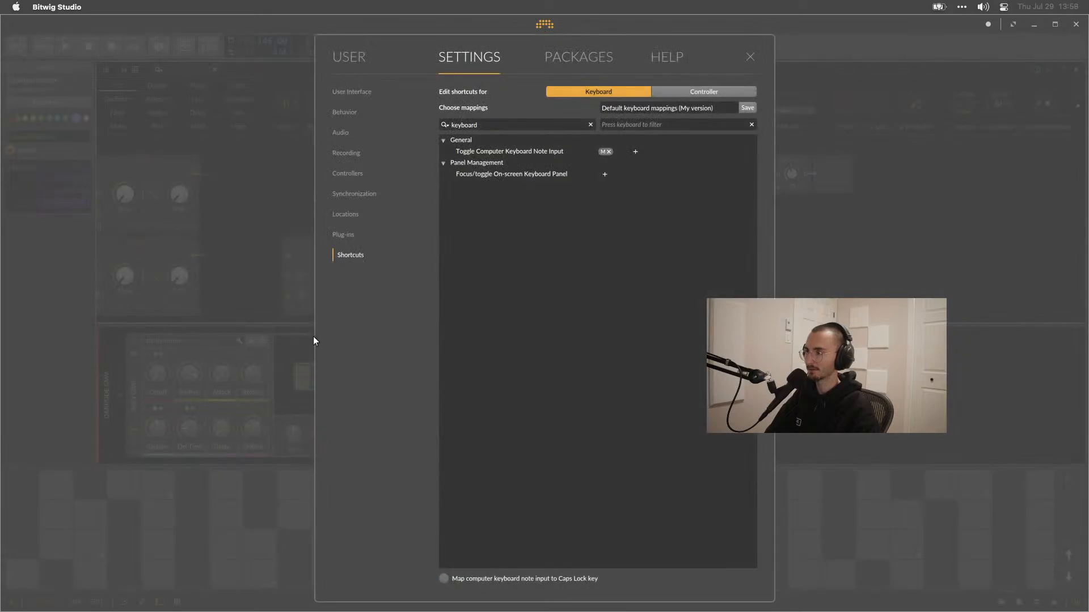
left_click(230, 327)
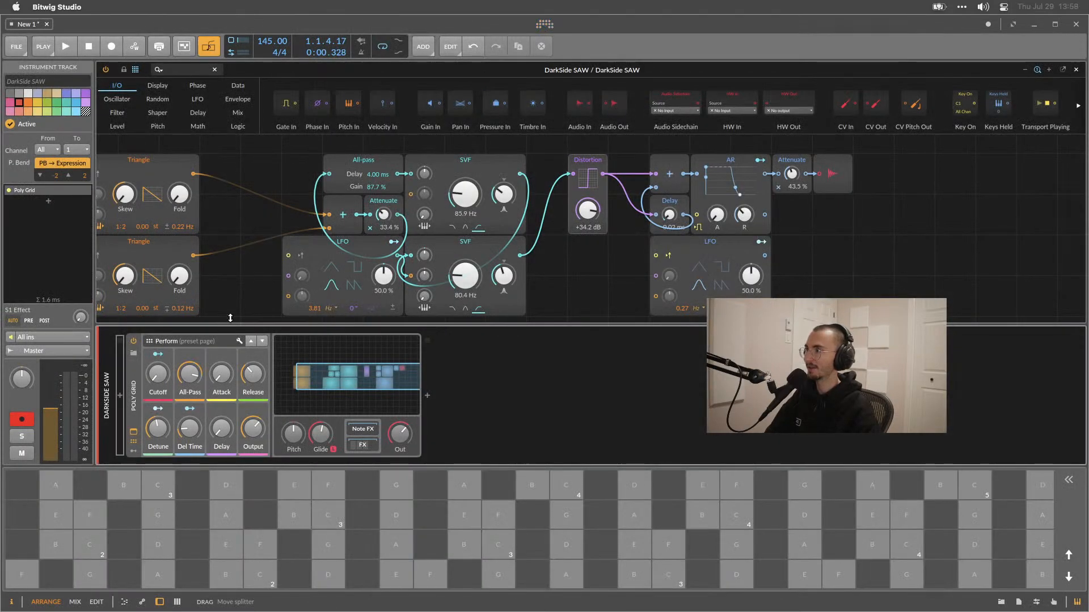
Toggle computer keyboard note input off and back on, and hide the on-screen keyboard panel.
left_click(208, 49)
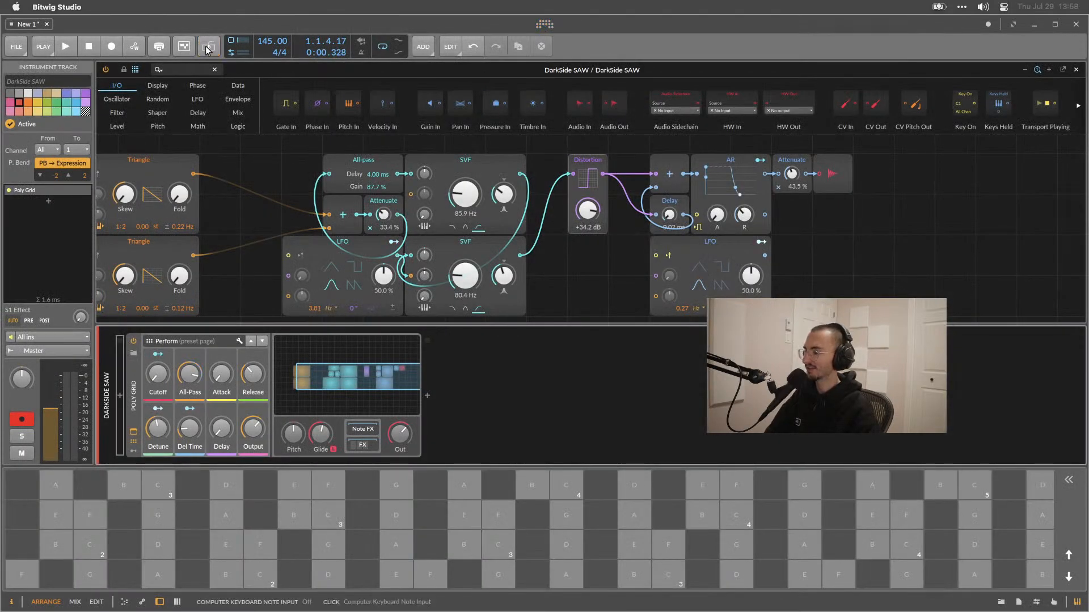
left_click(208, 51)
left_click(207, 53)
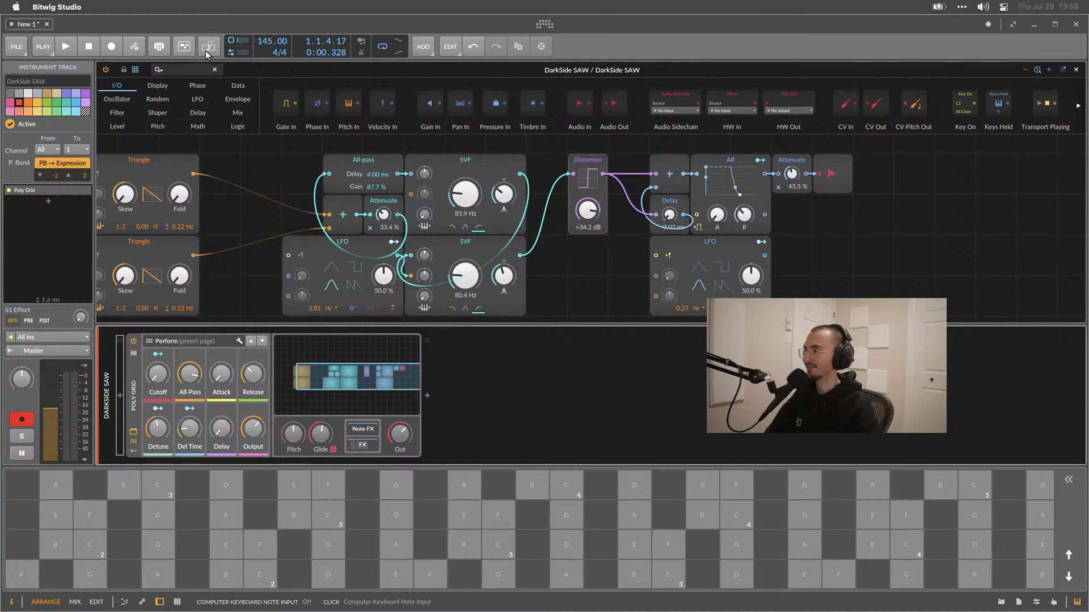
left_click(1077, 602)
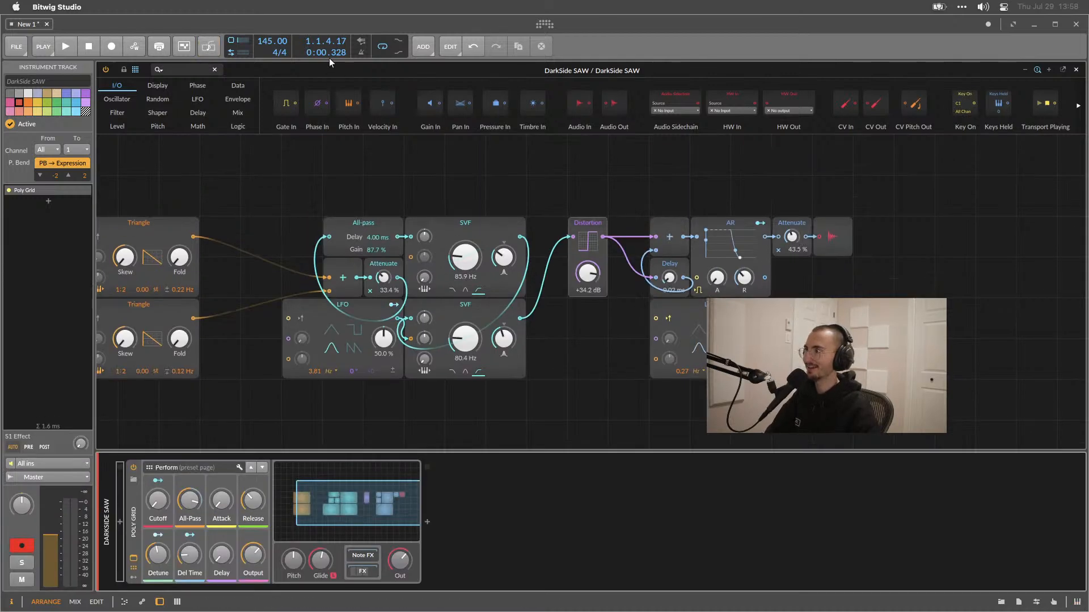
left_click(208, 48)
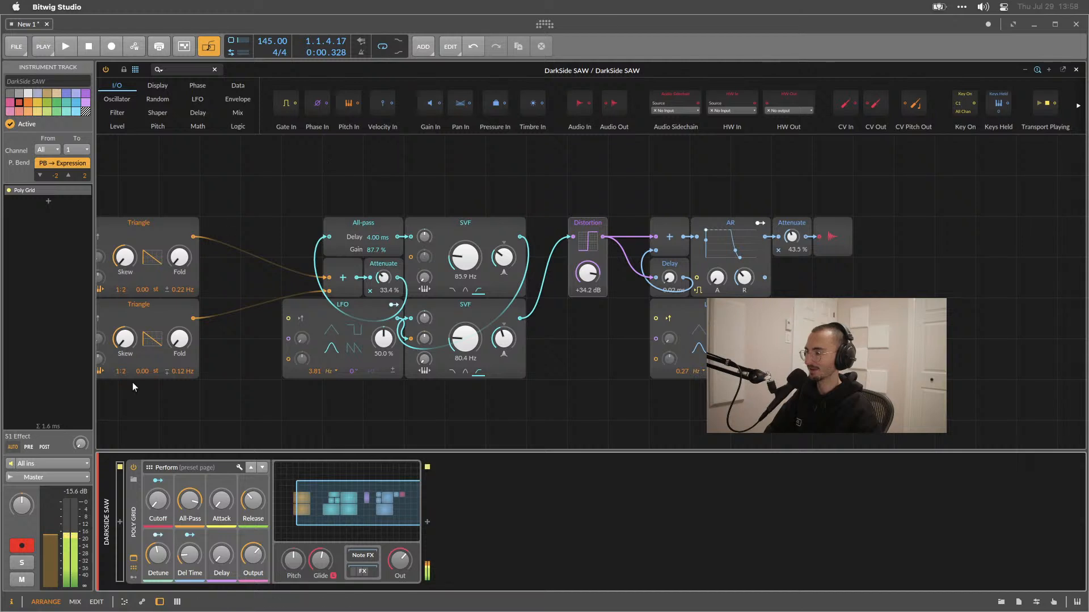
Adjust the All-Pass, Detune, Release, Del Time and Cutoff macro knobs, playing and stopping the arrangement to hear them.
left_click_drag(184, 502, 157, 495)
left_click_drag(163, 560, 163, 536)
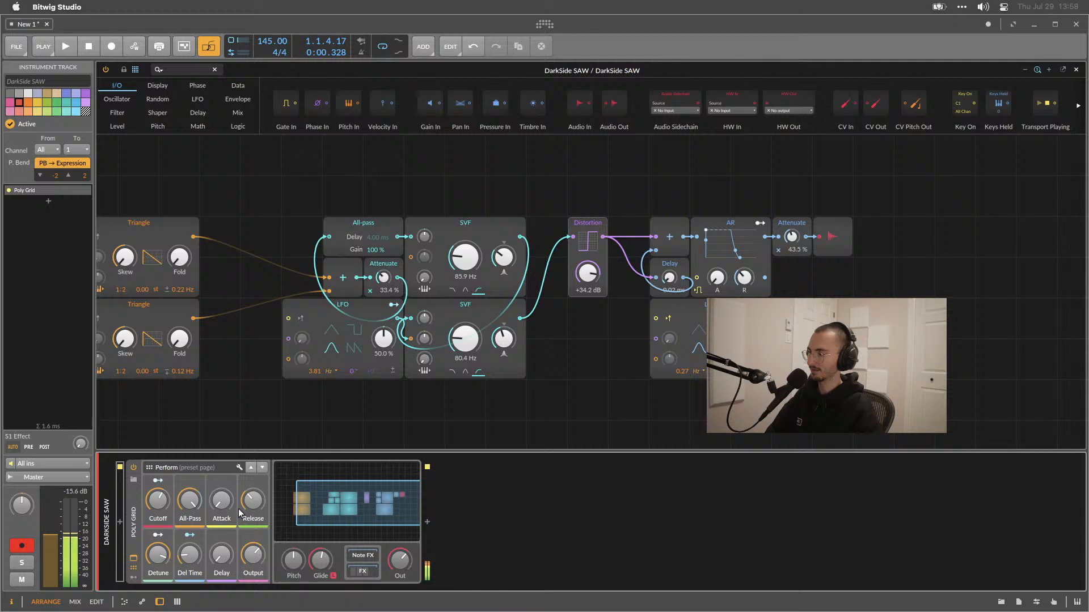
left_click_drag(253, 502, 252, 536)
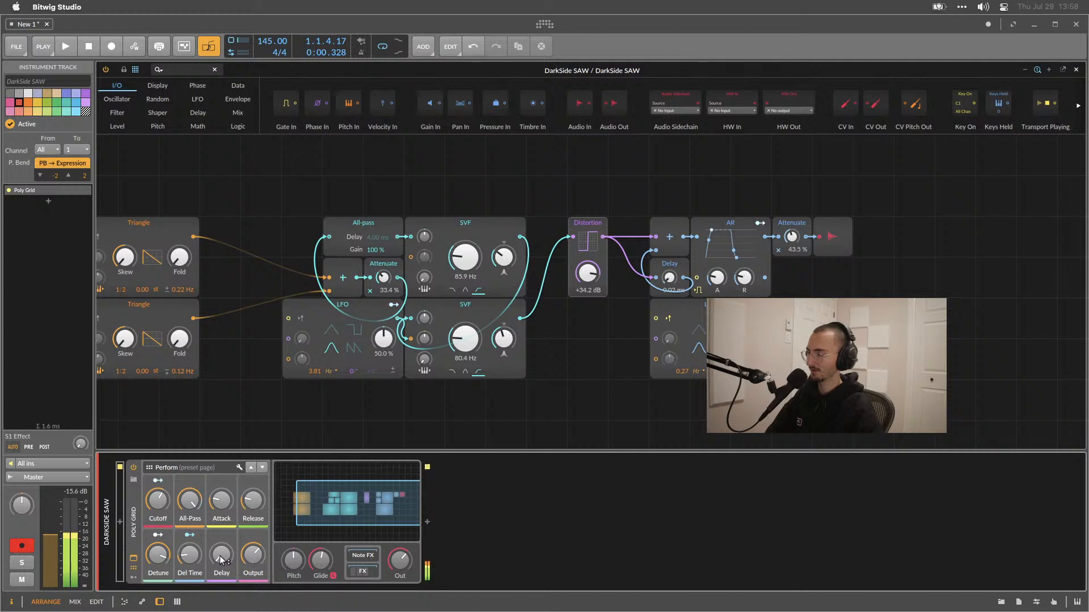
left_click_drag(197, 557, 197, 601)
left_click_drag(161, 557, 161, 584)
left_click_drag(158, 505, 149, 526)
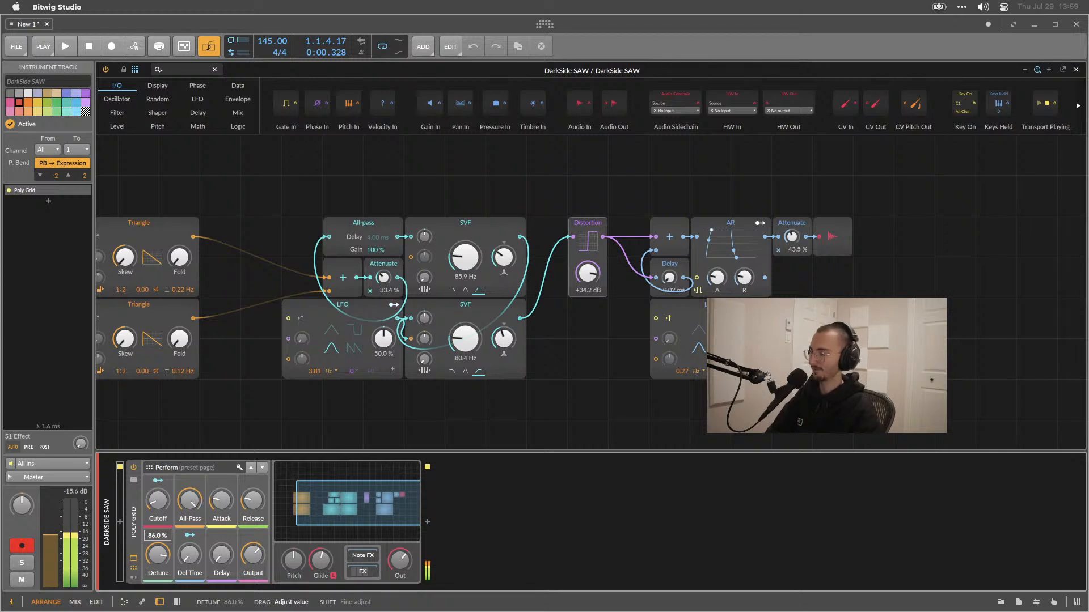
left_click_drag(158, 555, 157, 597)
key("space")
key("space")
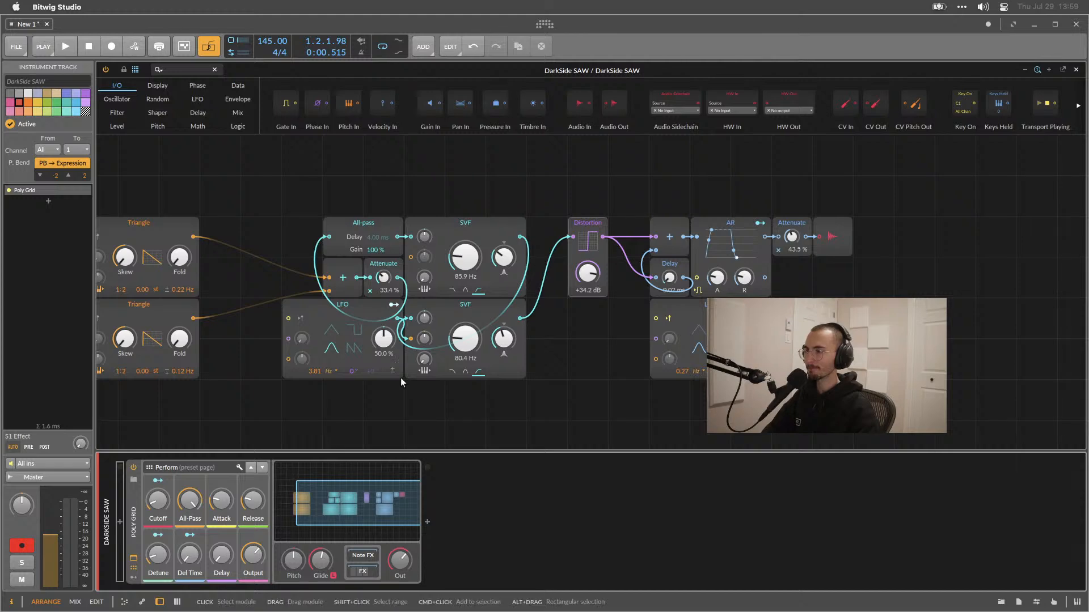
Select all modules in the patch and show the device's modulators panel.
left_click_drag(363, 500, 345, 498)
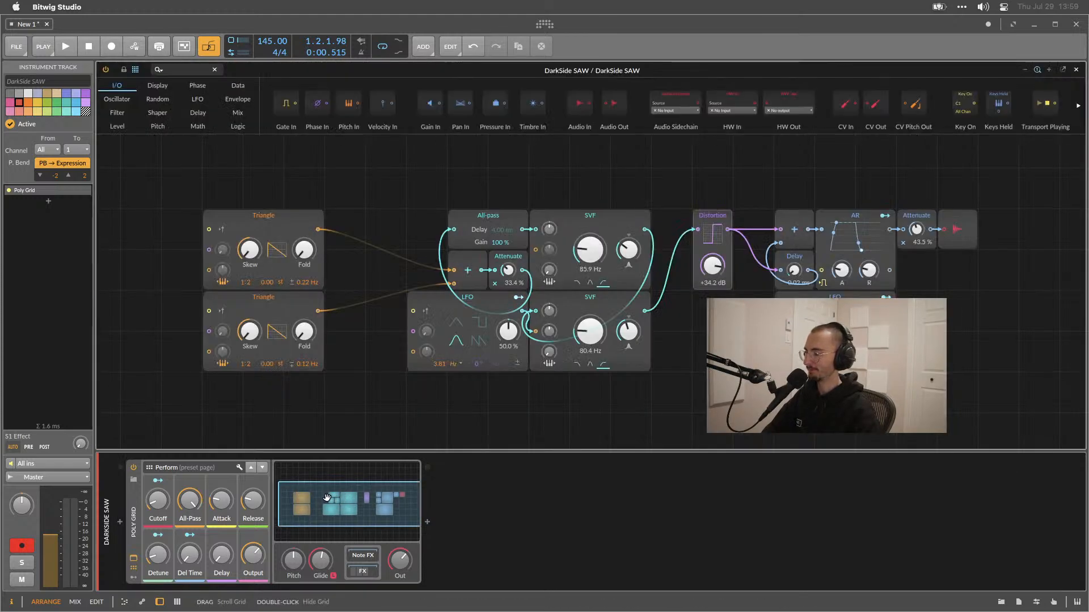
left_click_drag(1006, 359, 316, 219)
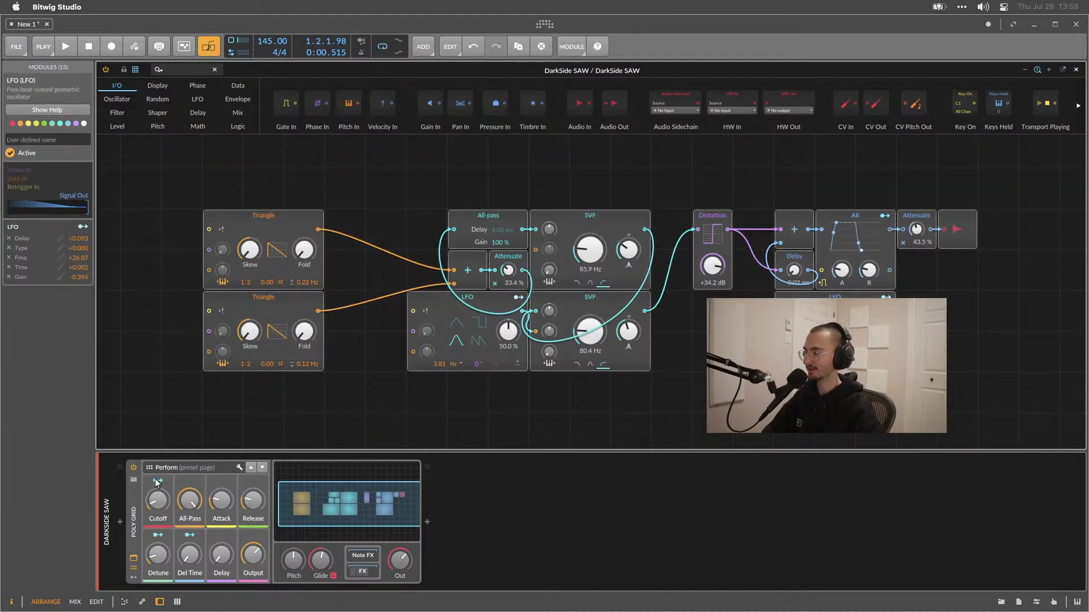
left_click(133, 577)
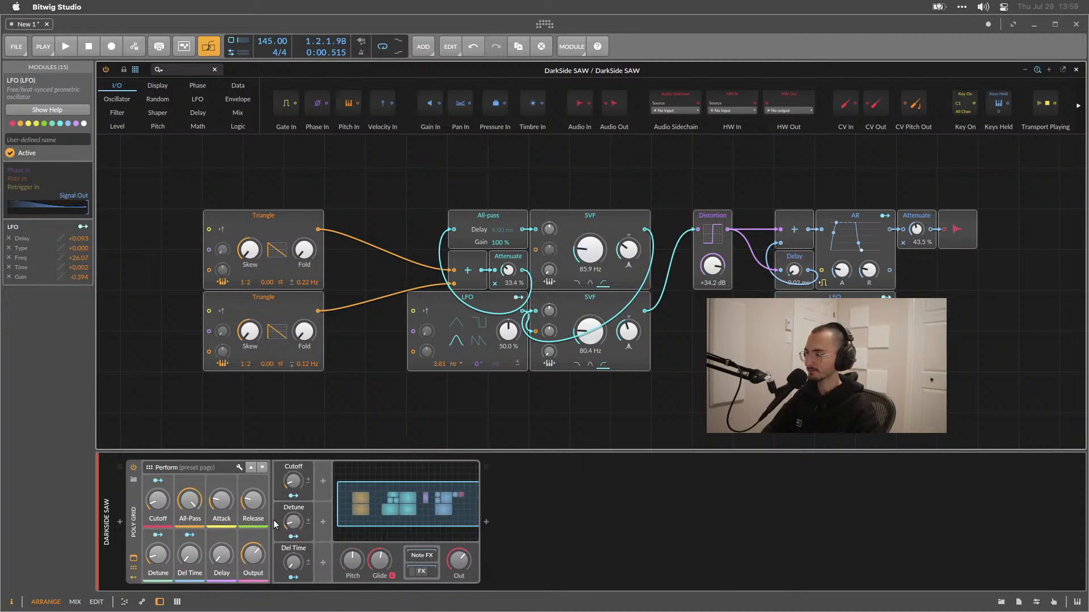
Set the Detune macro modulator to 26.5% and select the Cutoff macro modulator.
left_click_drag(293, 522, 293, 493)
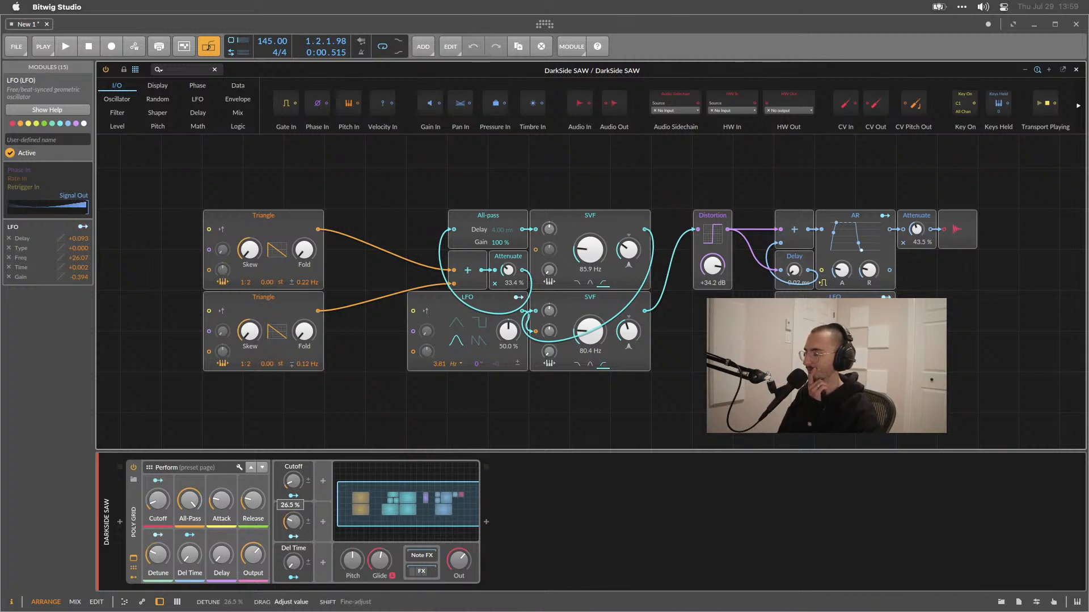
double_click(299, 467)
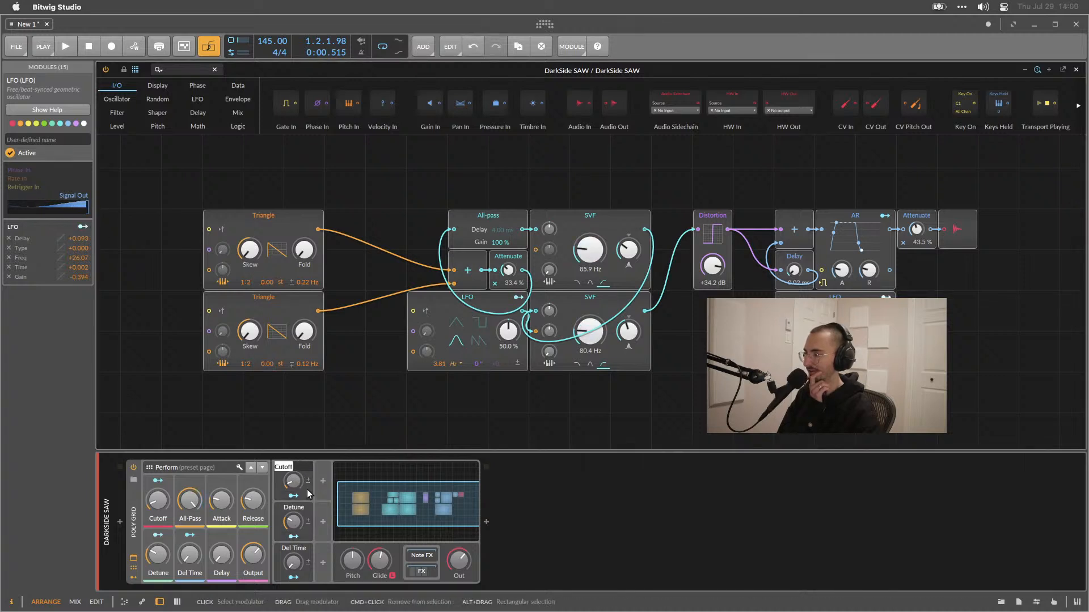
left_click(309, 492)
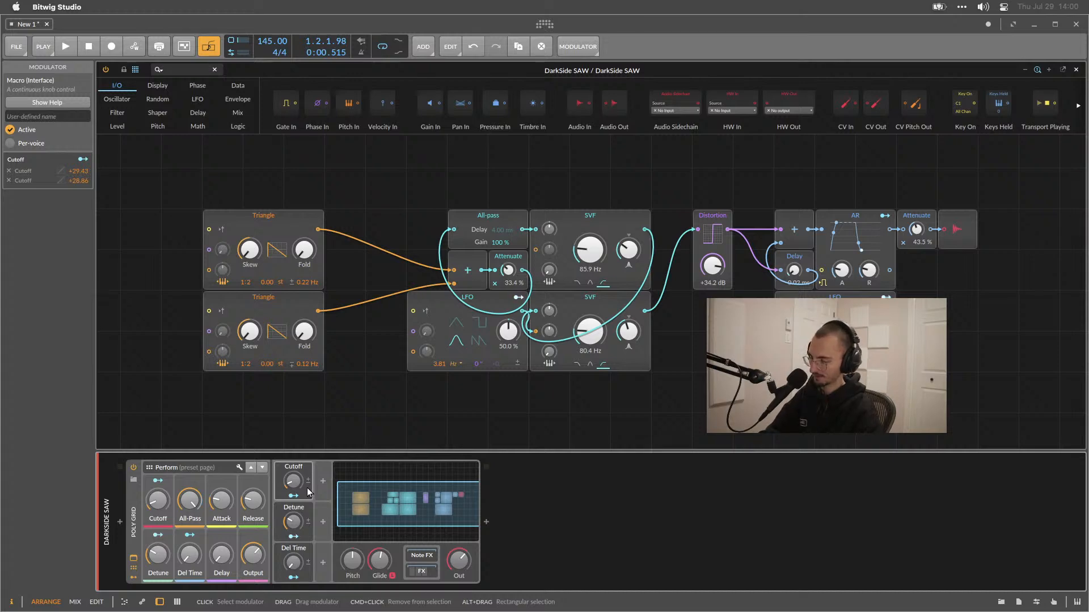
Open the Macro modulator's help page, close it, and lower the Cutoff macro modulator knob.
key("F1")
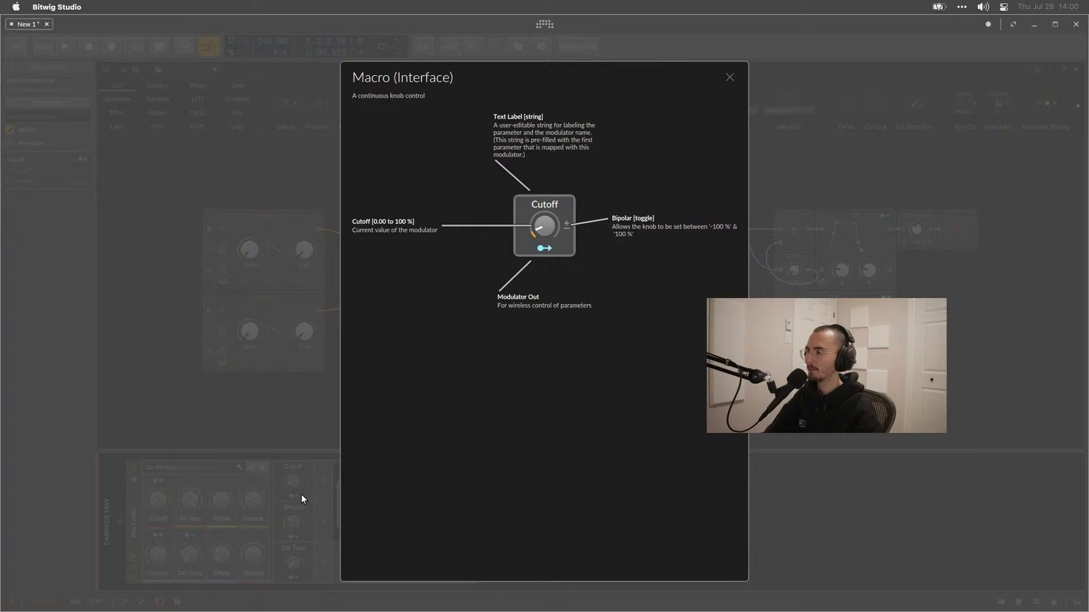
left_click(301, 518)
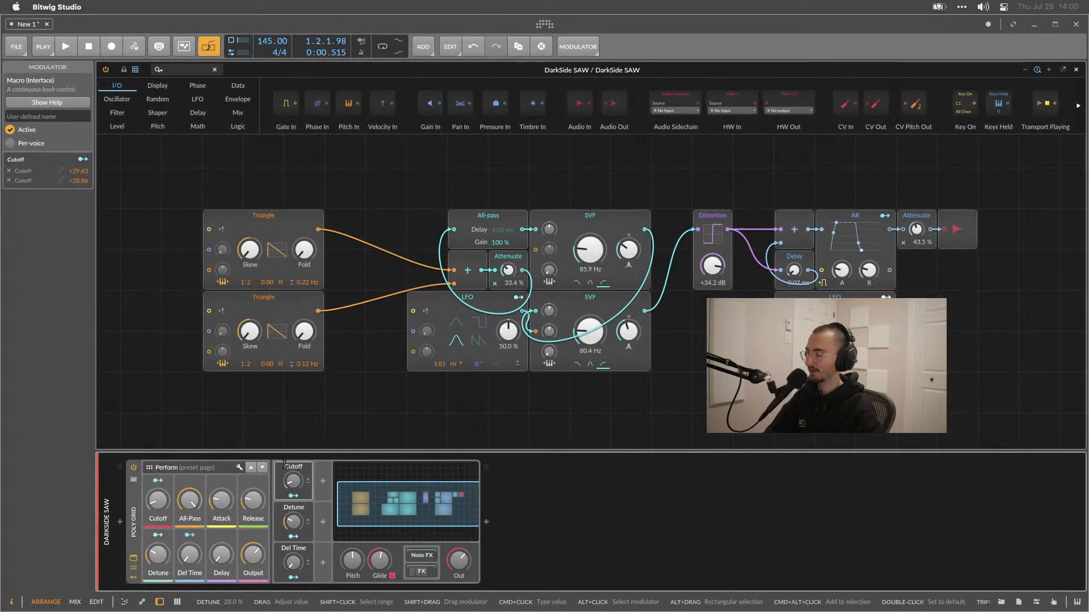
mouse_move(293, 482)
left_mouse_down()
mouse_move(293, 460)
mouse_move(294, 503)
left_mouse_up()
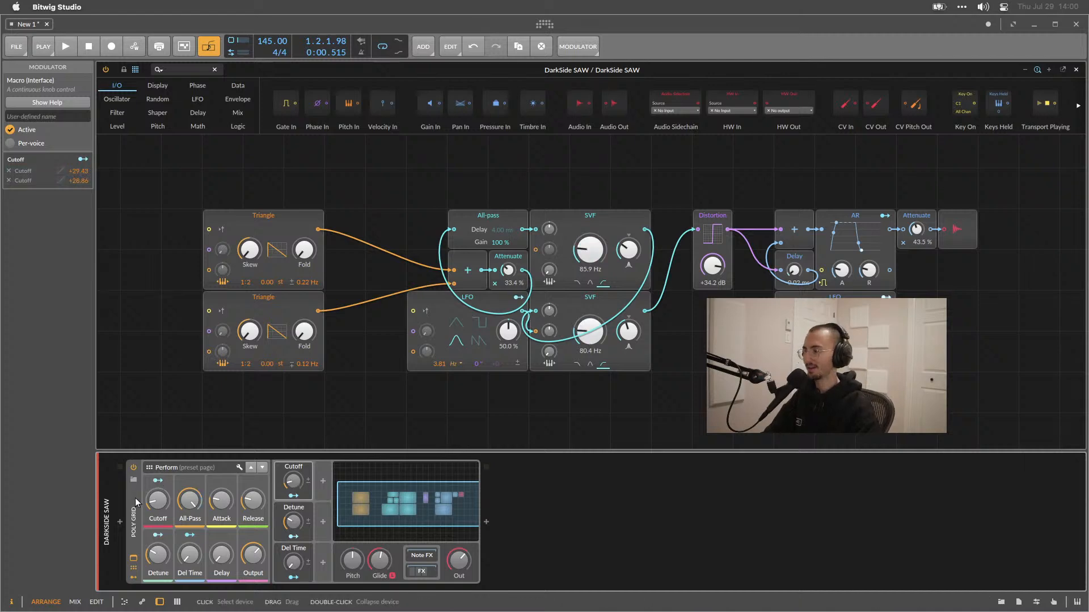
Load the default preset into the Poly Grid device to start from a blank patch.
left_click(406, 507)
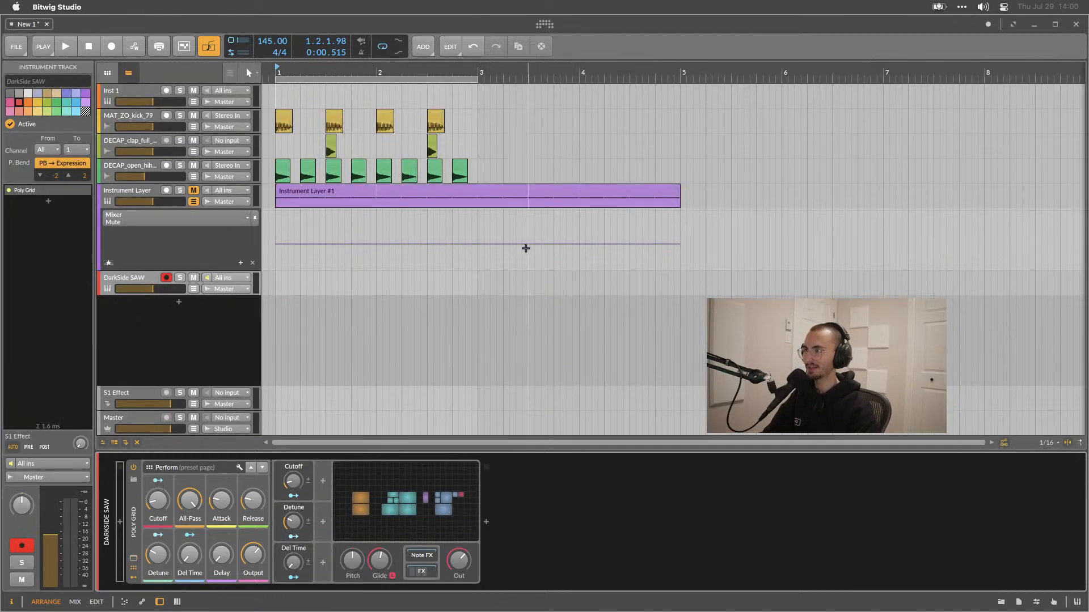
left_click(419, 478)
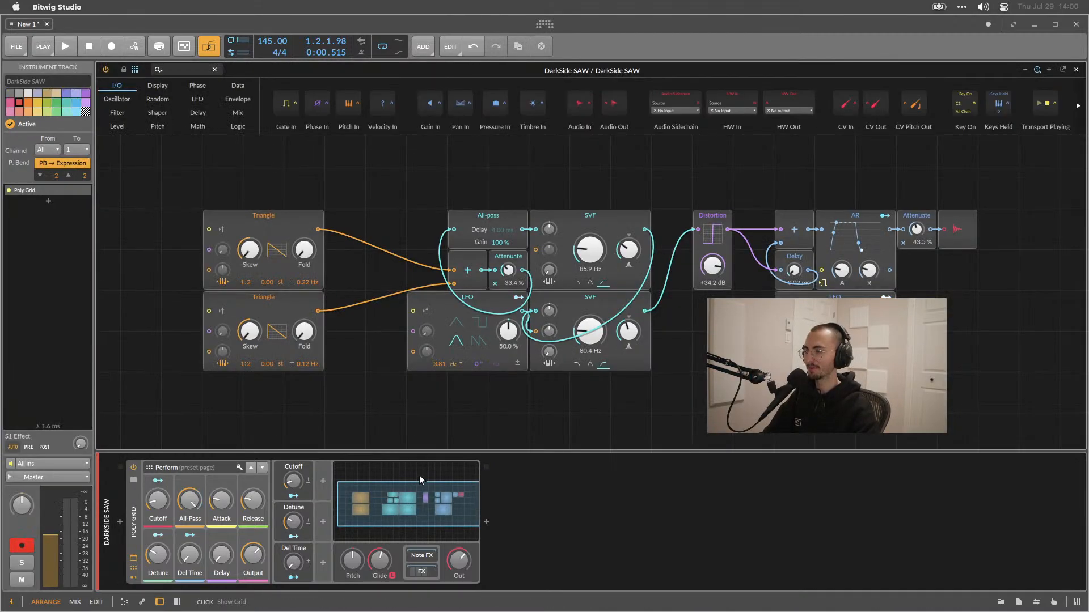
left_click(584, 213)
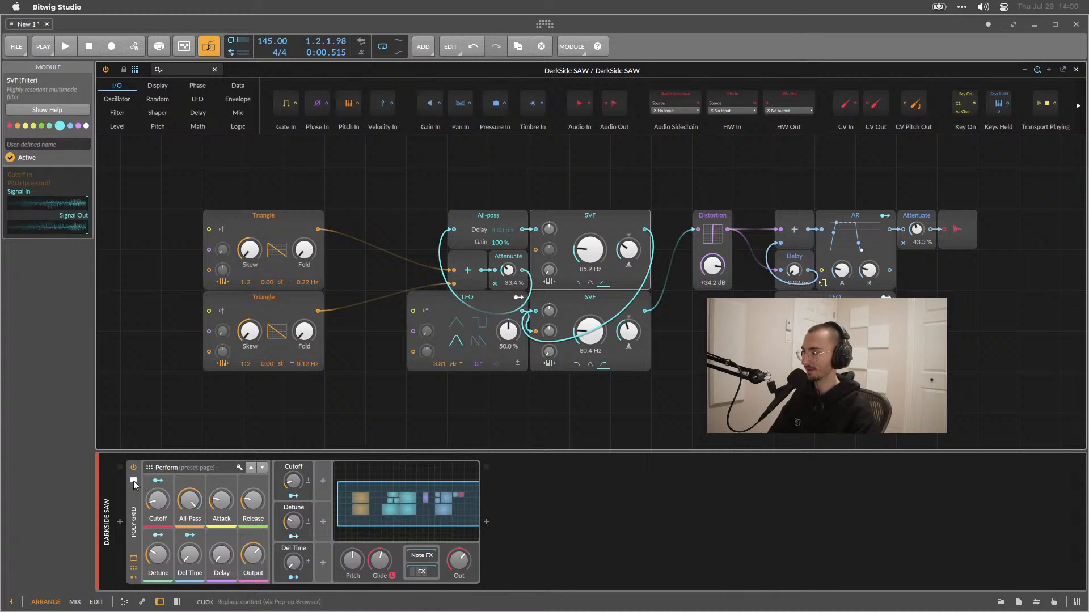
right_click(139, 496)
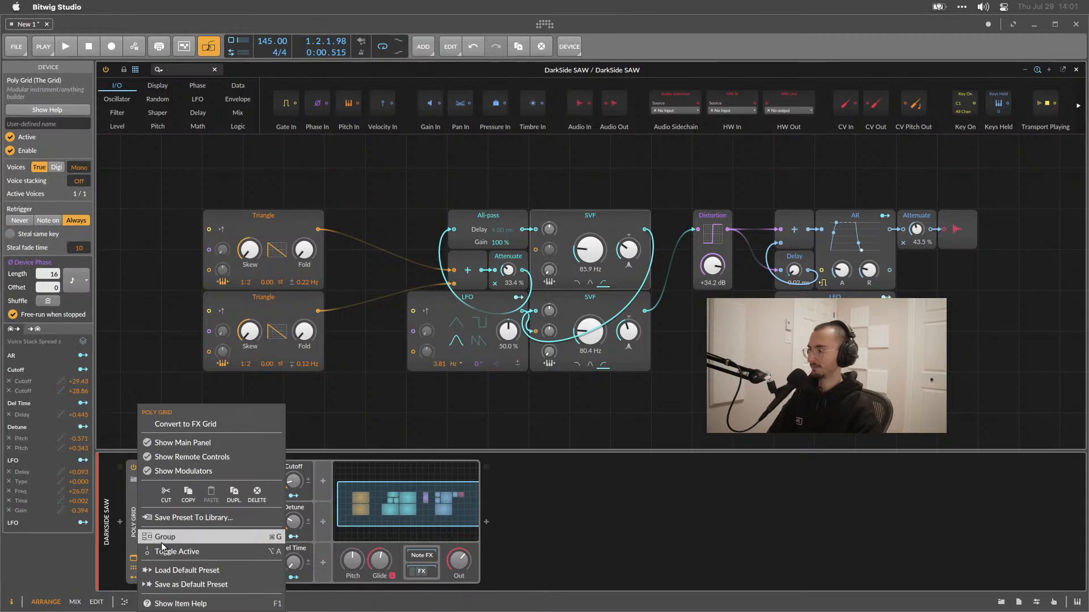
left_click(191, 570)
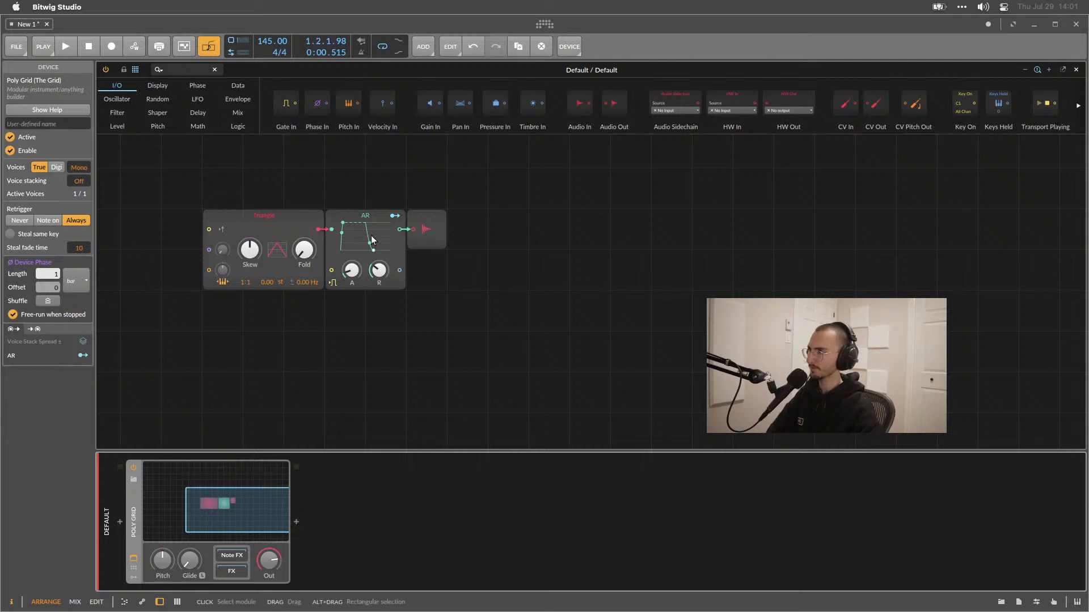
Insert an All-pass delay module below the Triangle oscillator.
right_click(386, 308)
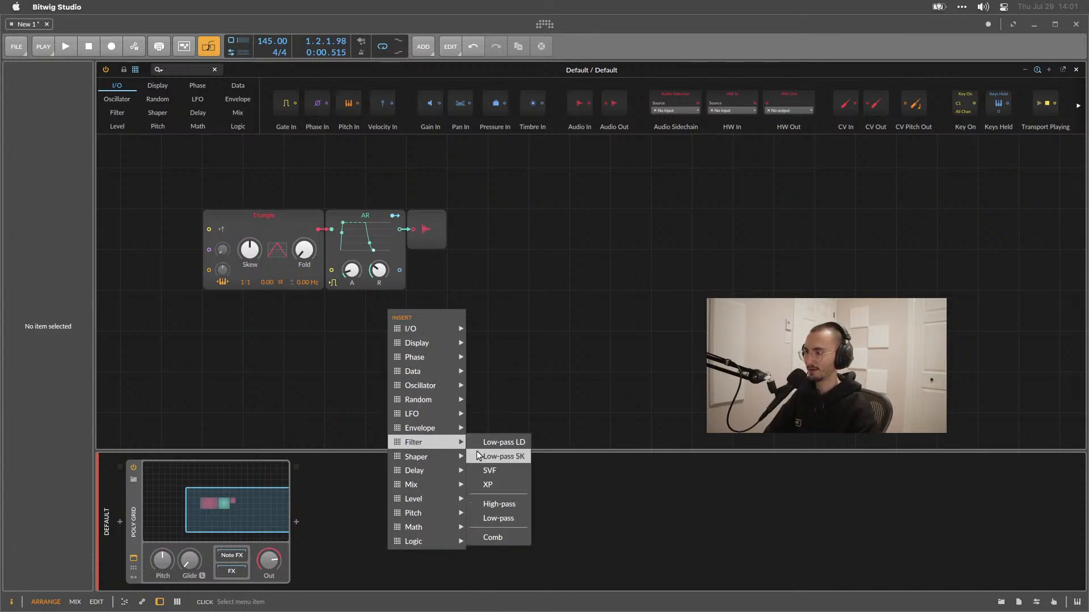
mouse_move(421, 475)
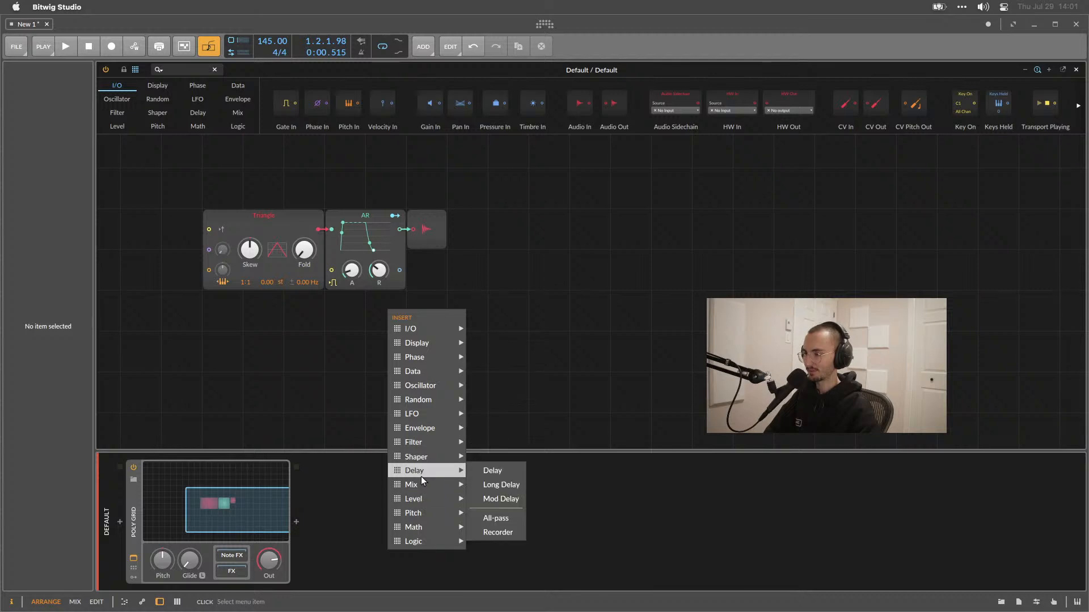
left_click(497, 518)
left_click_drag(398, 301, 316, 325)
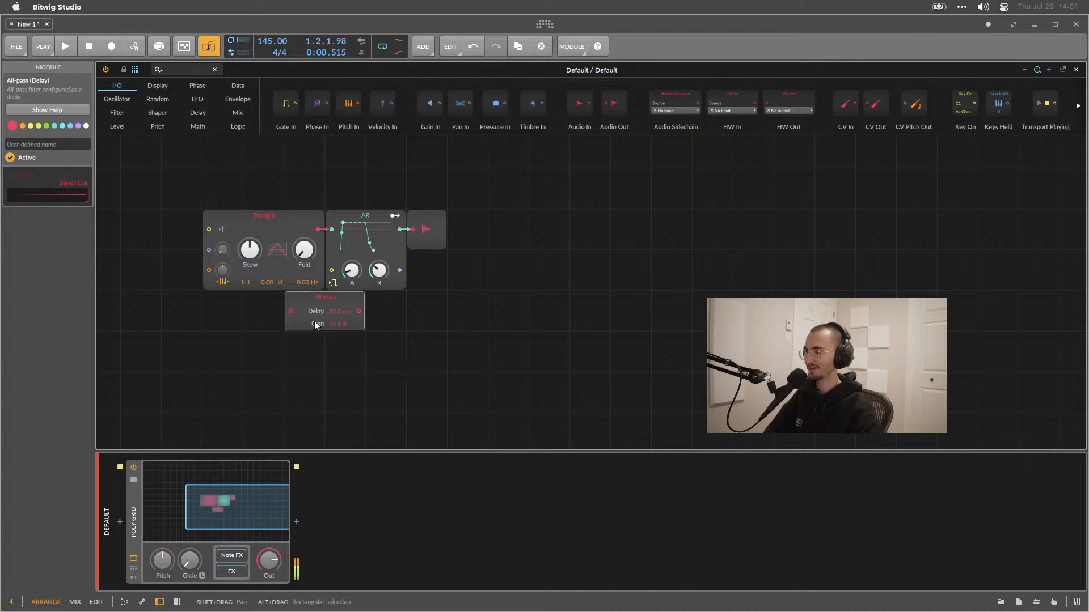
Rearrange the modules and patch the Triangle oscillator's output into the All-pass module's input.
left_click_drag(405, 216, 503, 213)
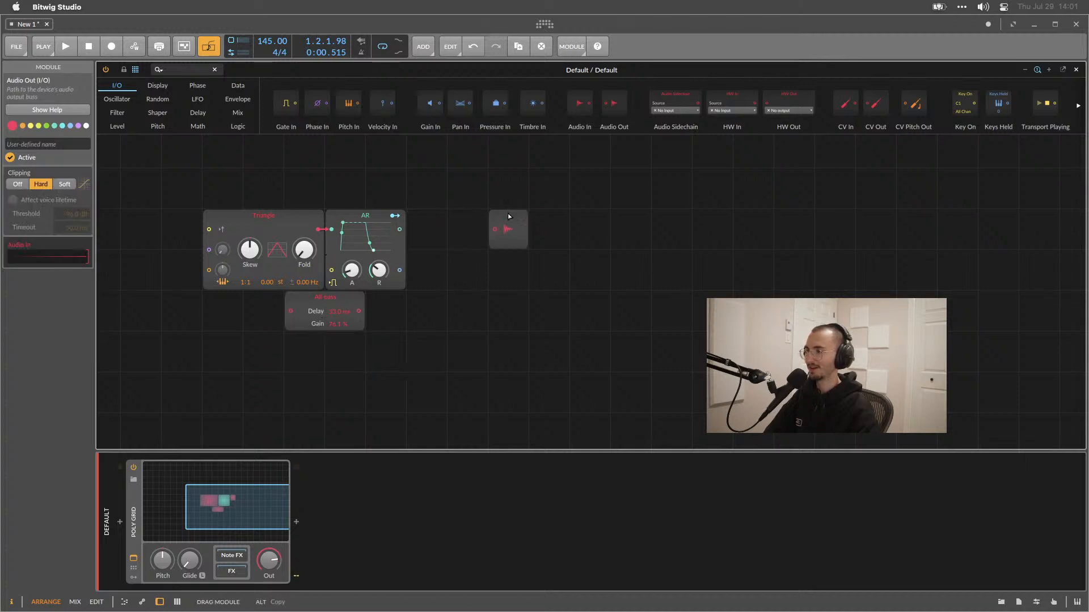
left_click_drag(328, 294, 375, 300)
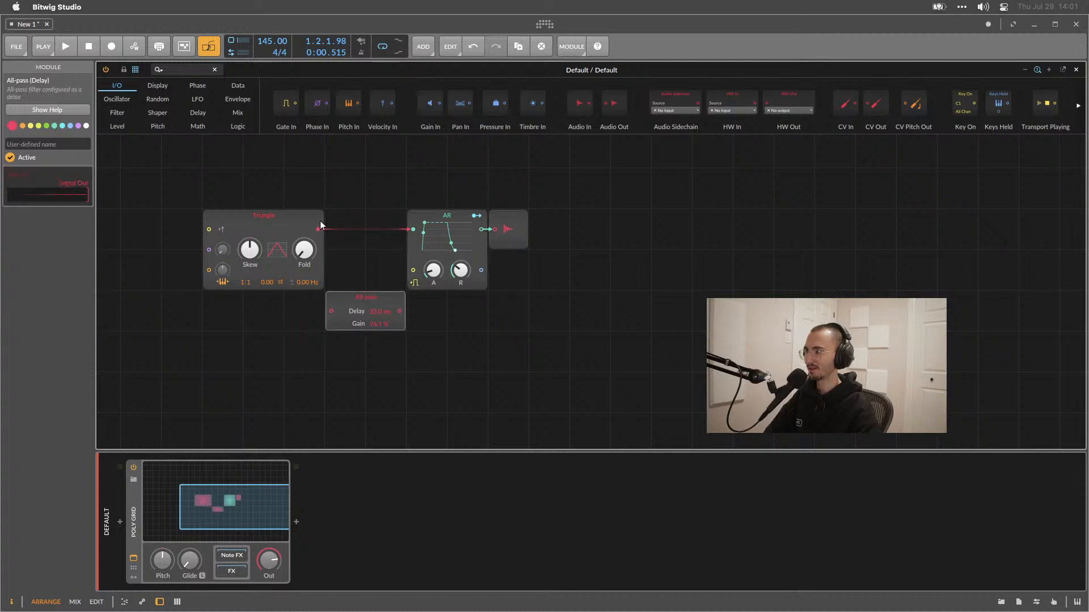
left_click_drag(318, 229, 332, 310)
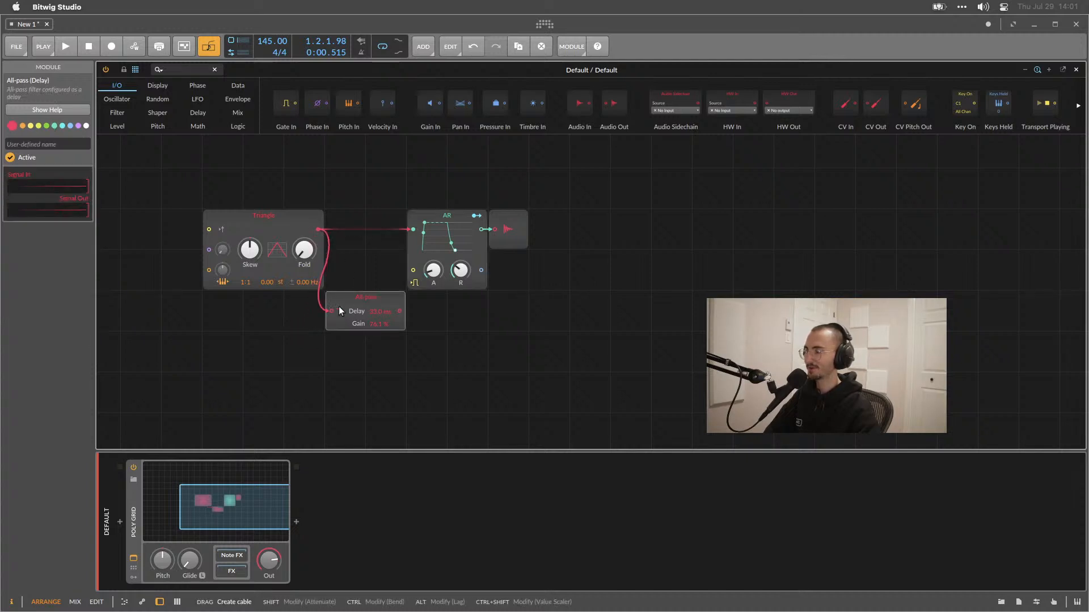
Patch the All-pass output into the AR envelope's input and adjust the All-pass Delay and Gain values.
left_click_drag(406, 229, 411, 229)
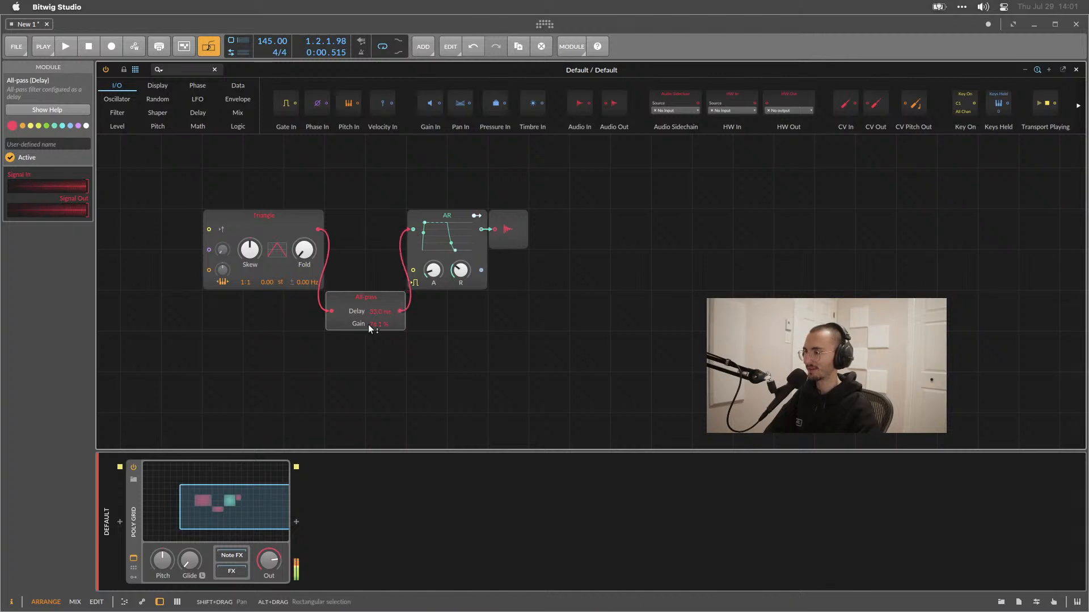
left_click_drag(379, 311, 375, 348)
left_click_drag(376, 324, 376, 305)
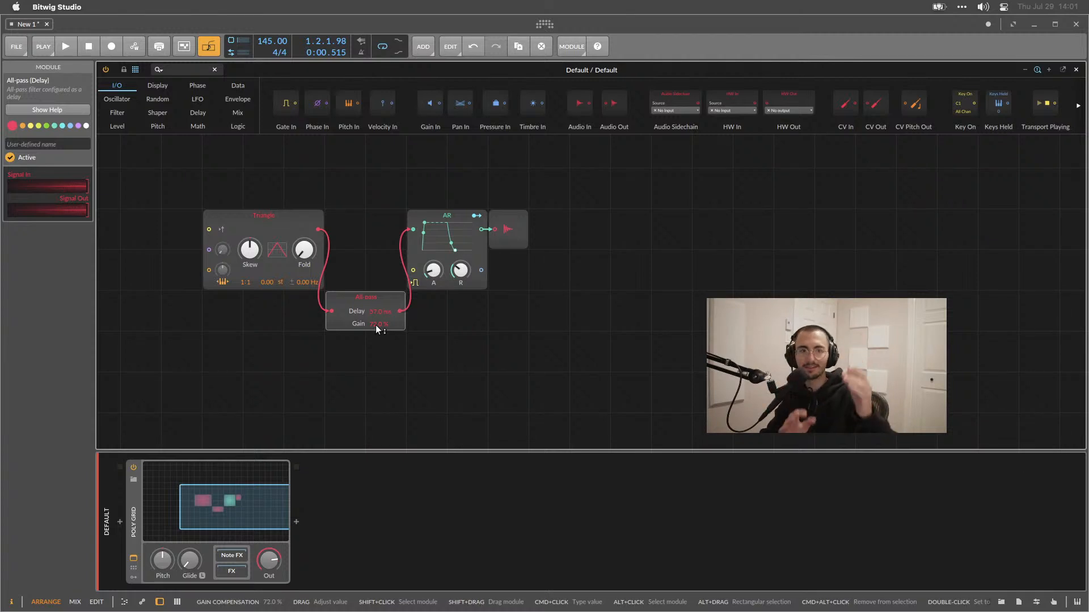
left_click_drag(375, 325, 379, 309)
left_click_drag(379, 315, 378, 308)
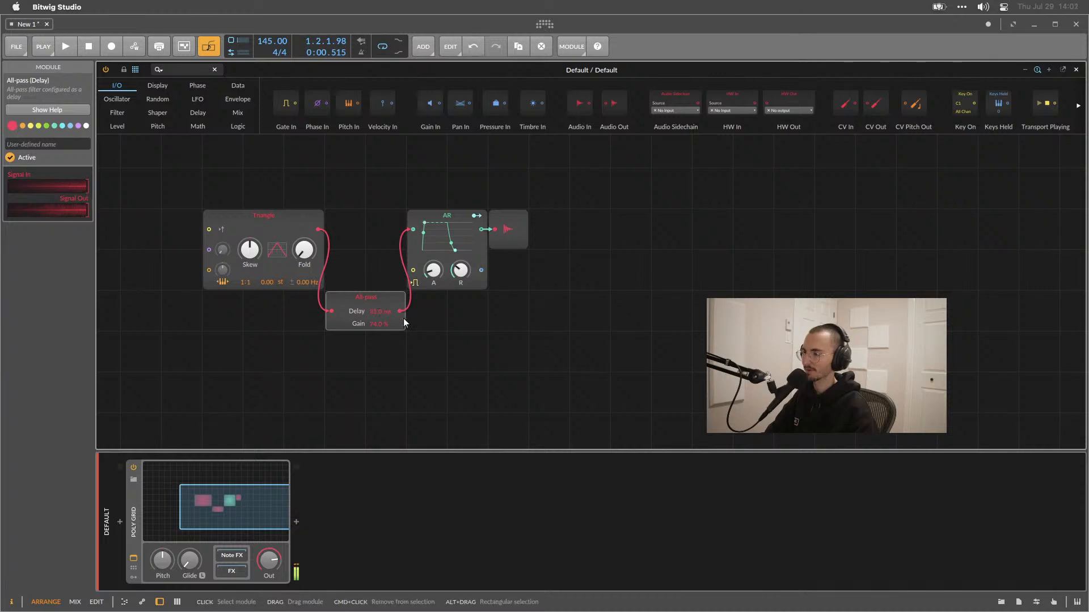
Move the AR and output modules aside and insert a Phase Skew module after the All-pass delay.
left_click_drag(501, 223, 623, 227)
left_click_drag(460, 217, 582, 217)
right_click(427, 336)
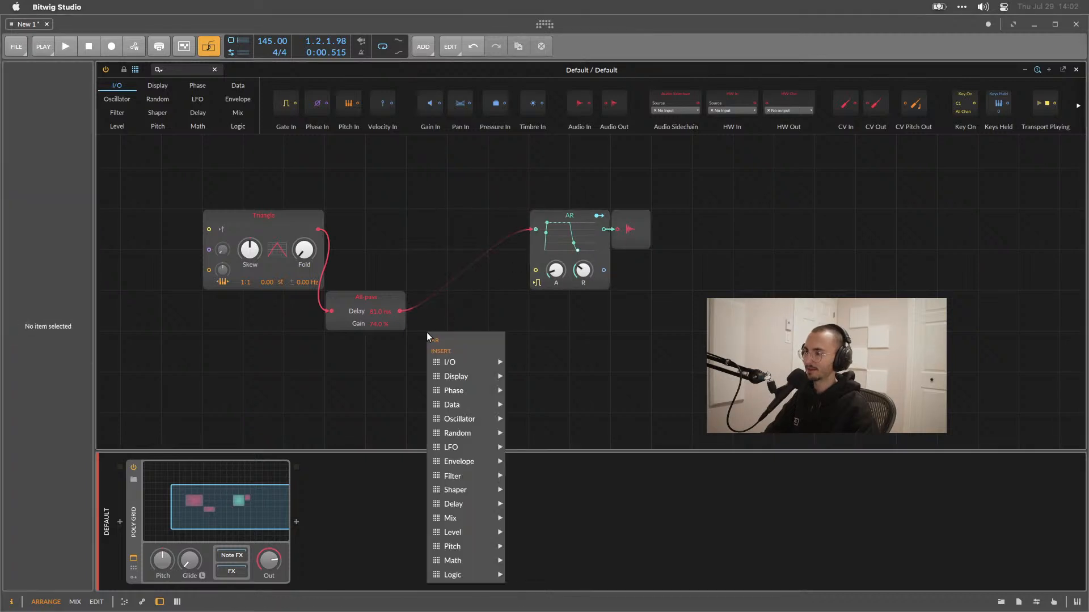
mouse_move(466, 393)
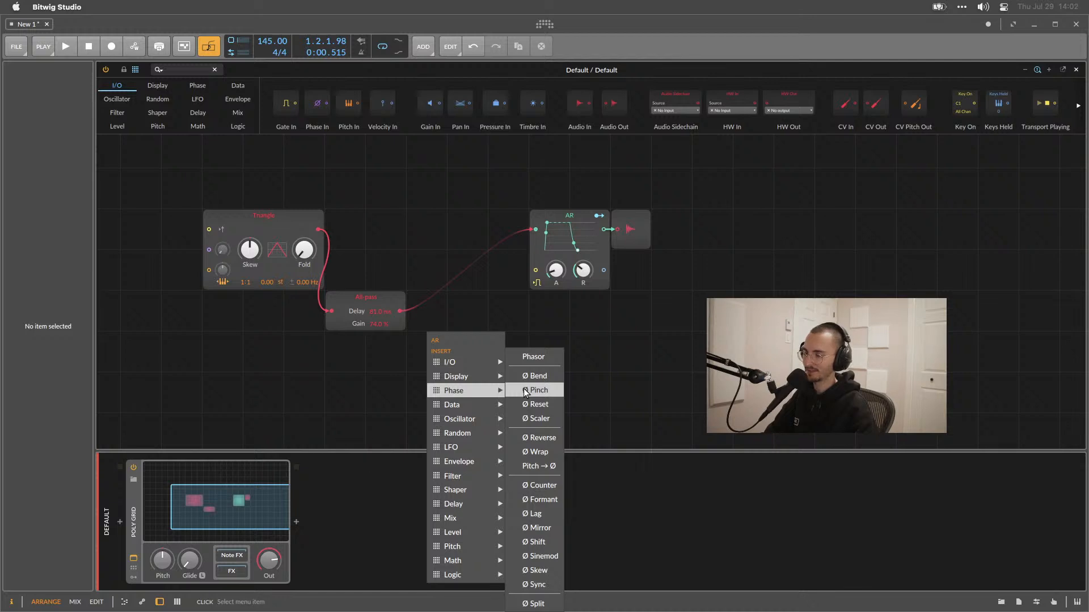
left_click(530, 571)
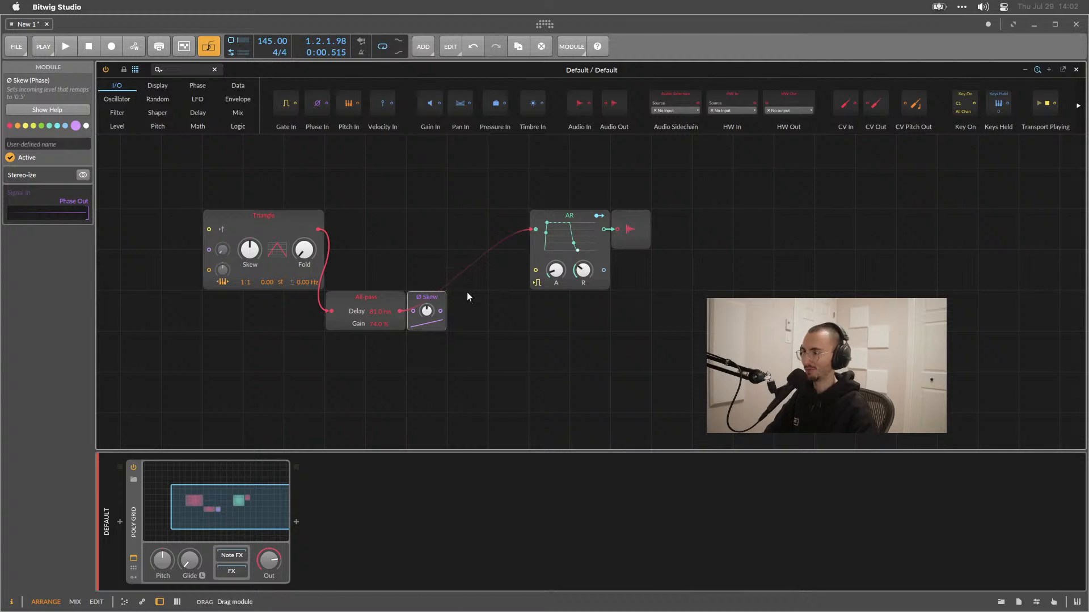
left_click_drag(429, 314, 469, 311)
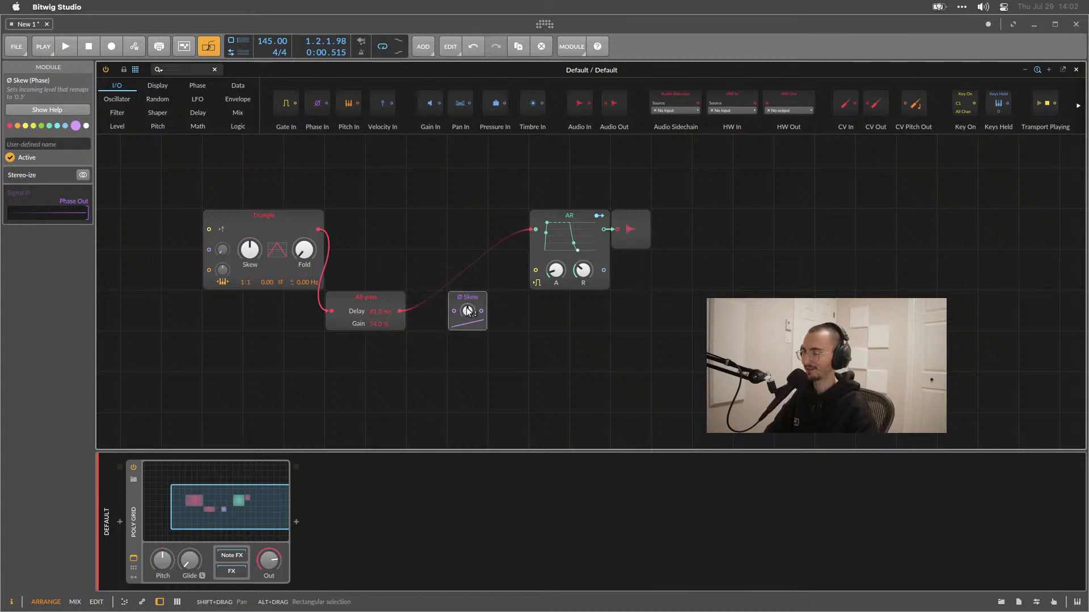
Insert a Mixer module below the Skew module.
right_click(537, 364)
mouse_move(579, 448)
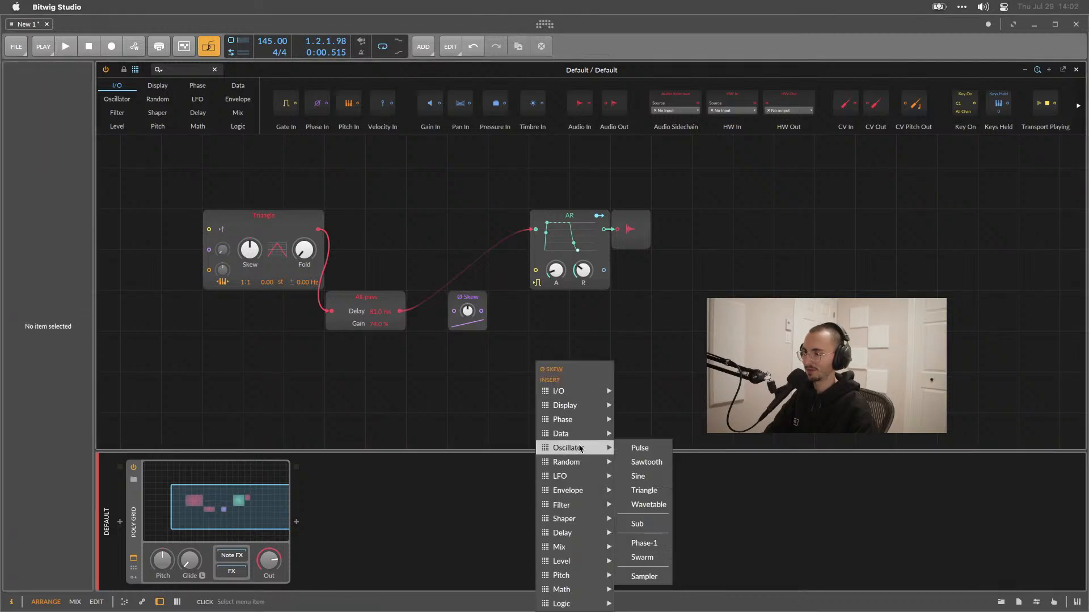
mouse_move(582, 526)
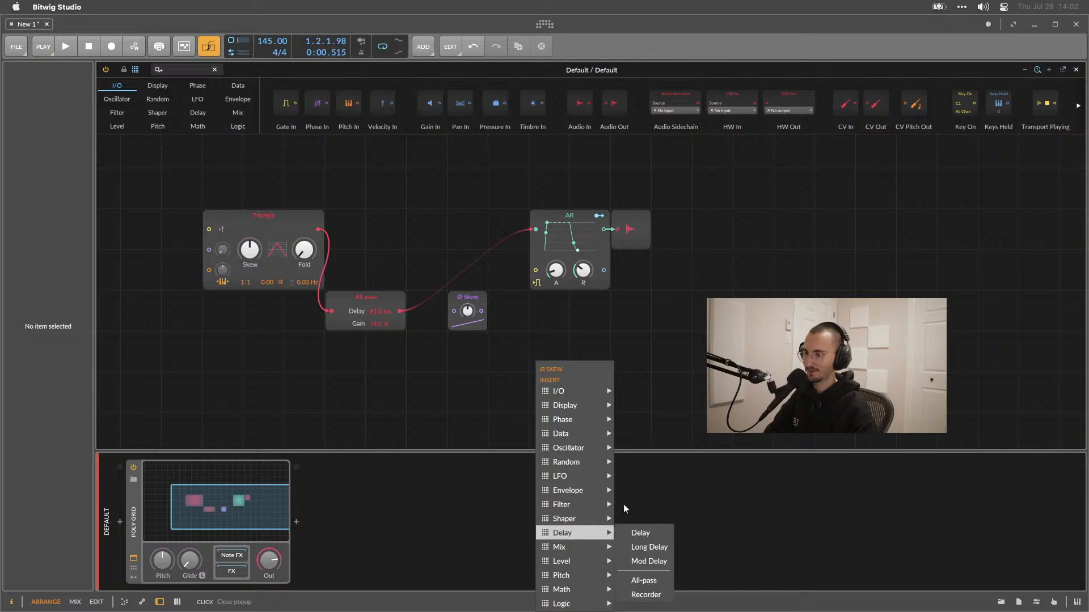
left_click(644, 465)
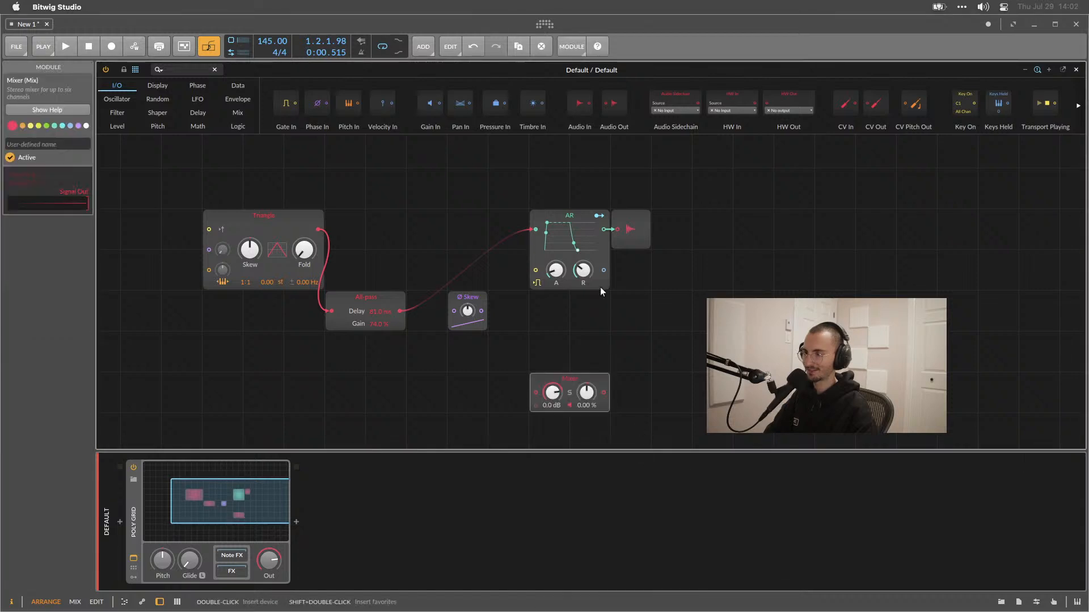
Open the Mixer module's help page and close it.
right_click(596, 376)
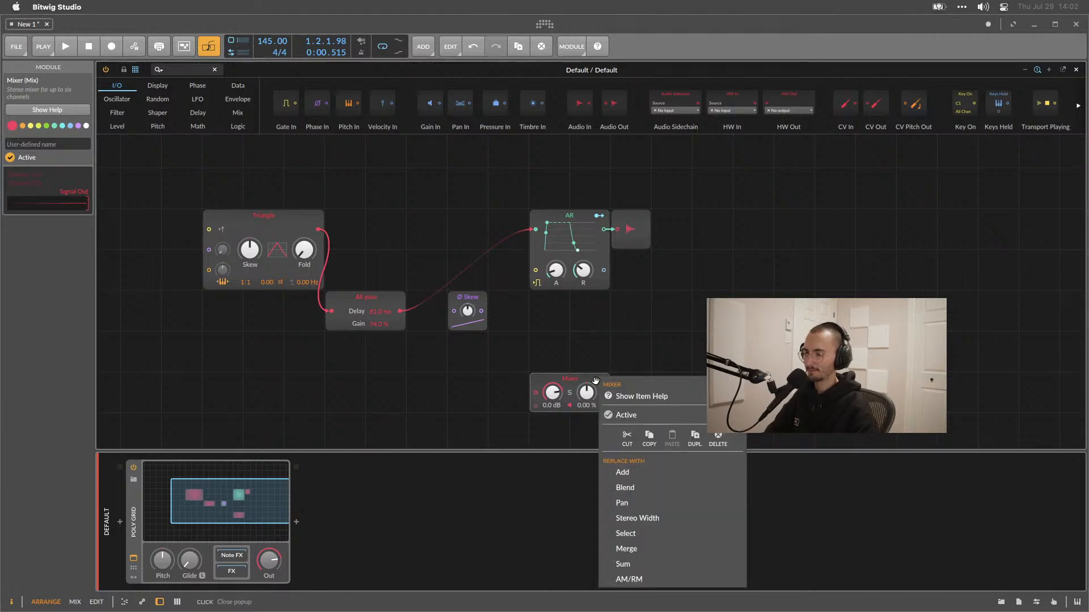
left_click(626, 397)
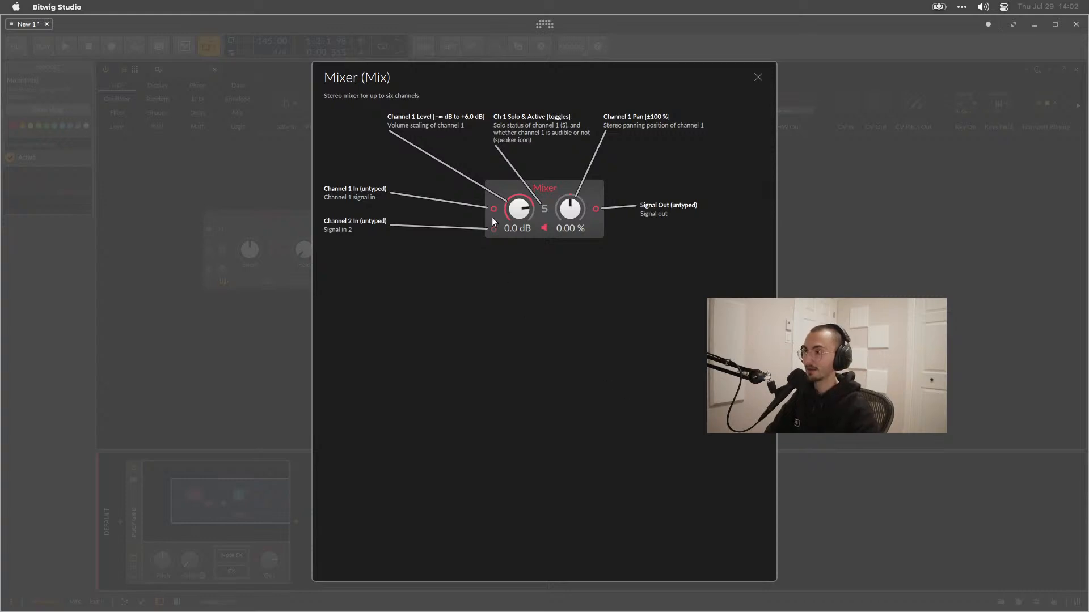
left_click(758, 78)
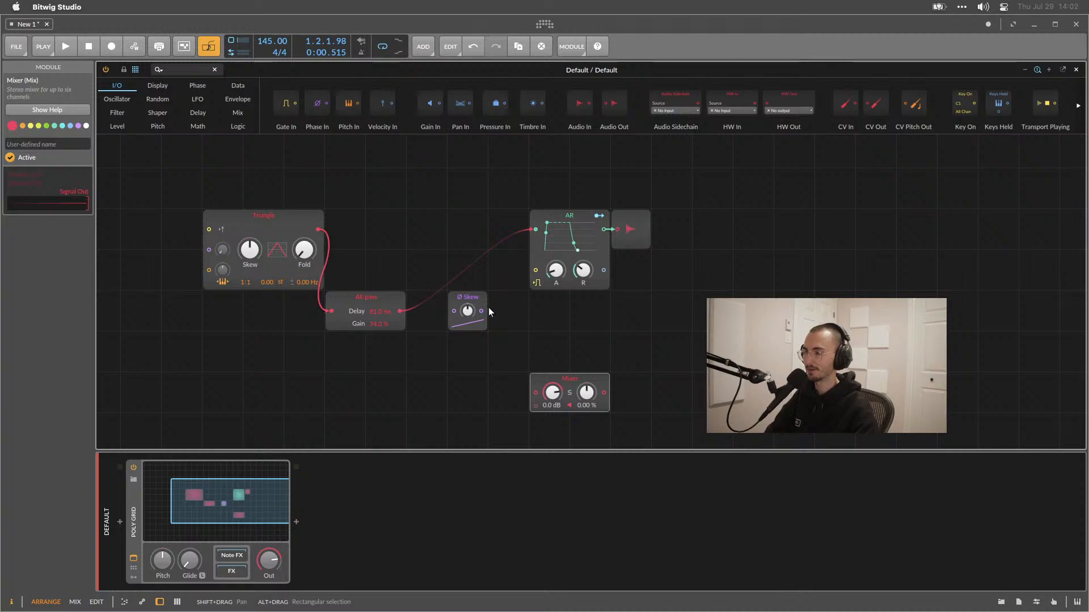
Patch the Skew output into the Mixer's second channel input and move the Mixer up.
left_click_drag(482, 311, 534, 407)
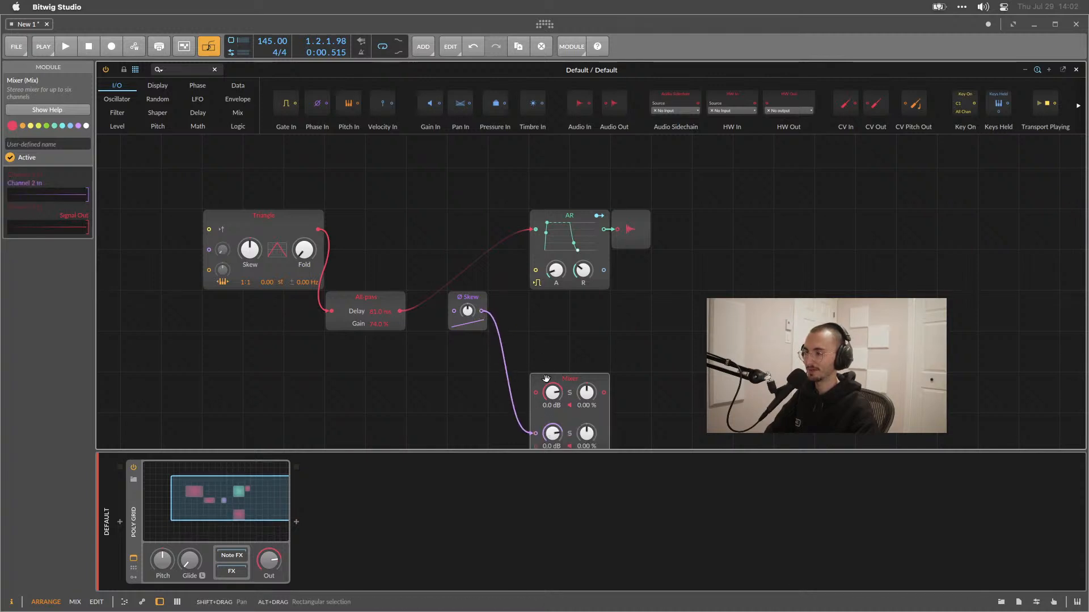
left_click_drag(538, 406, 497, 325)
Rearrange the AR, output, Mixer and All-pass modules into a row.
left_click_drag(539, 175, 651, 266)
left_click_drag(632, 214, 754, 228)
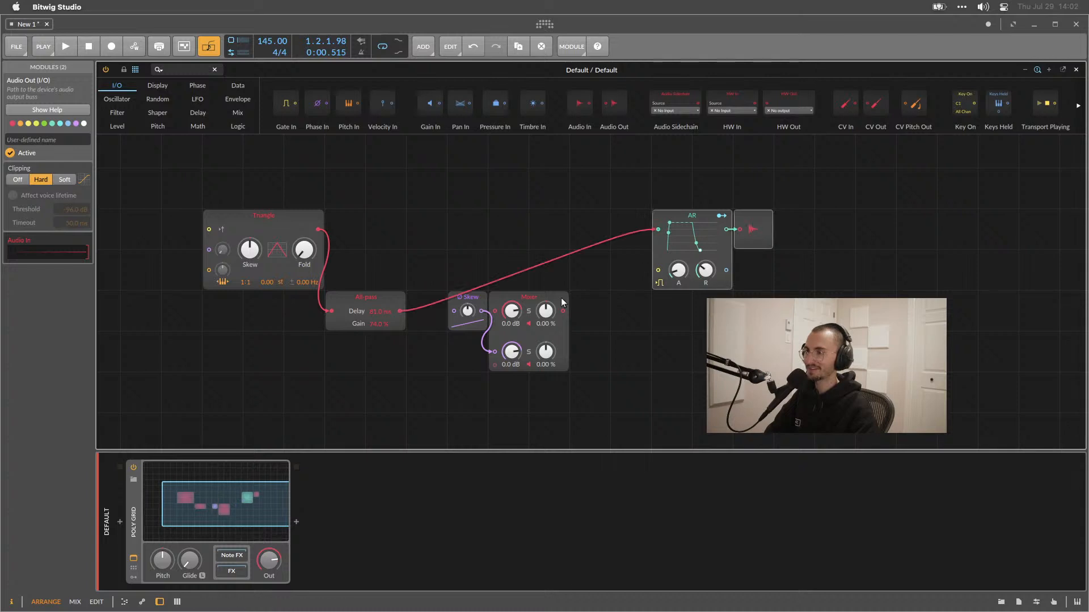
left_click_drag(566, 311, 606, 271)
left_click_drag(388, 296, 431, 309)
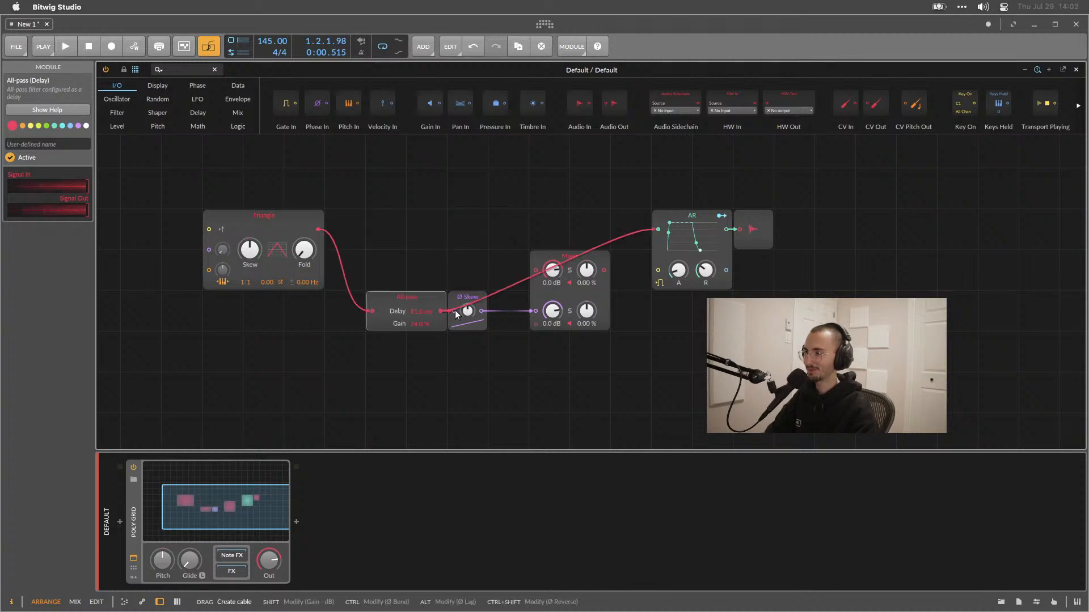
Route the Mixer output into the AR input and the Triangle output into the Mixer's first channel.
left_click_drag(656, 229, 610, 224)
left_click_drag(603, 269, 656, 229)
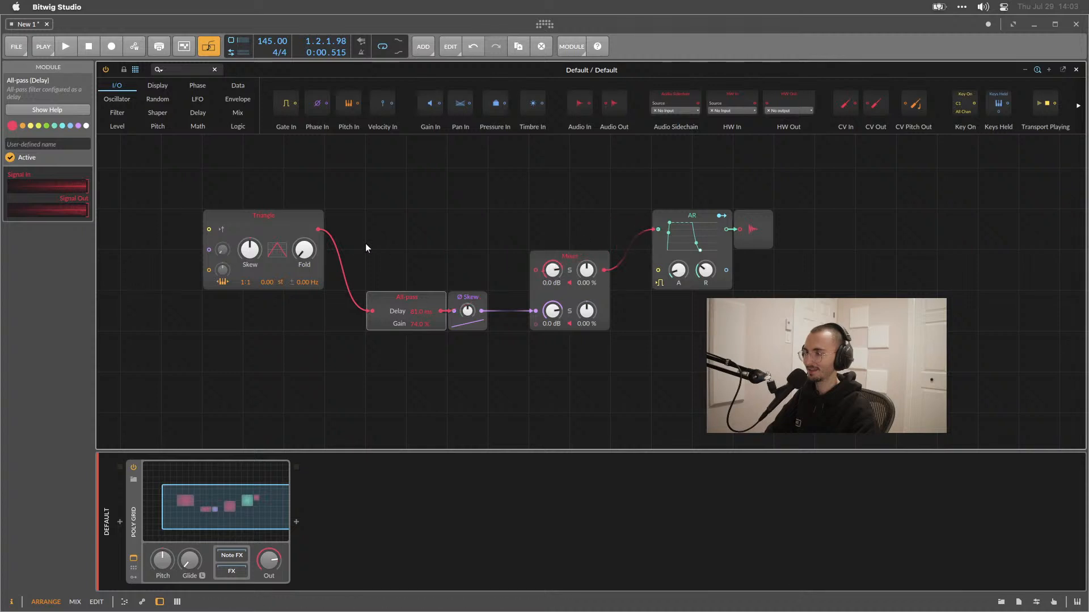
left_click_drag(318, 227, 400, 235)
left_click_drag(502, 266, 536, 270)
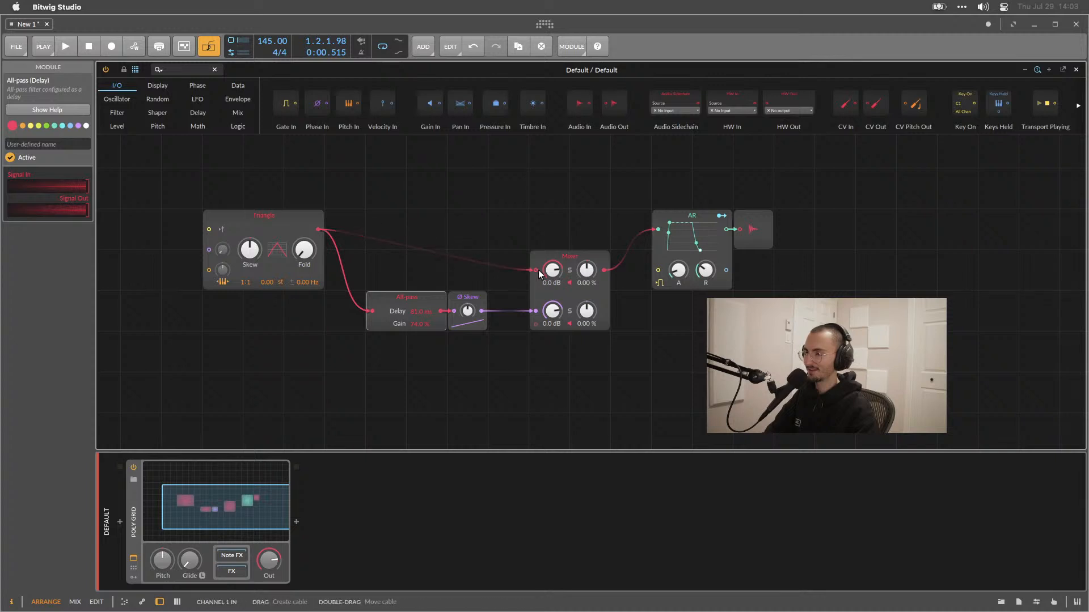
Adjust the Skew module's amount to about 34.5%.
mouse_move(467, 311)
left_mouse_down()
mouse_move(417, 325)
mouse_move(466, 311)
left_mouse_up()
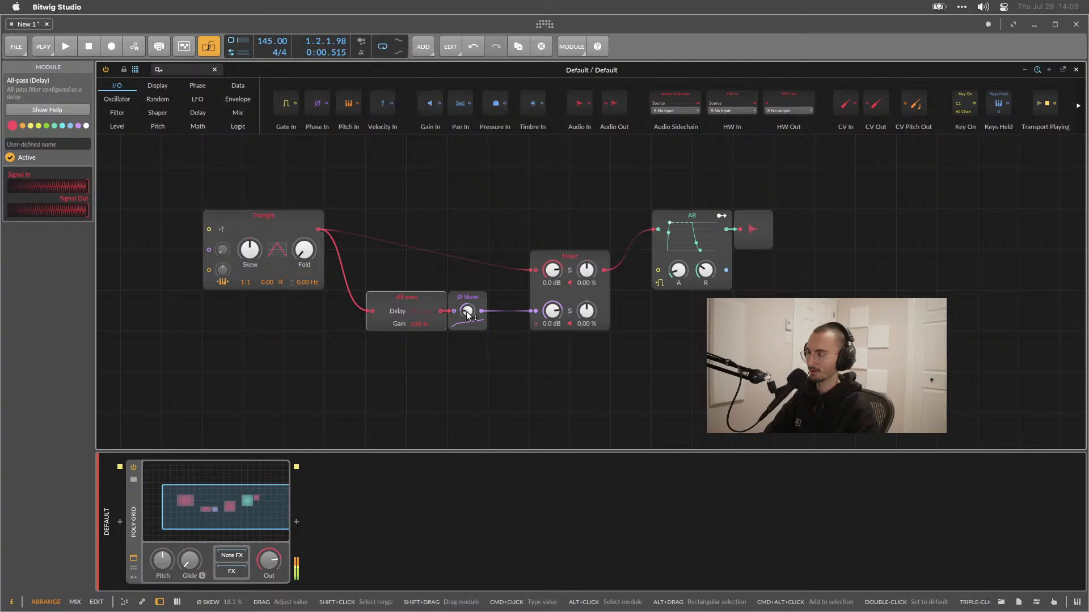
left_click_drag(467, 313, 467, 320)
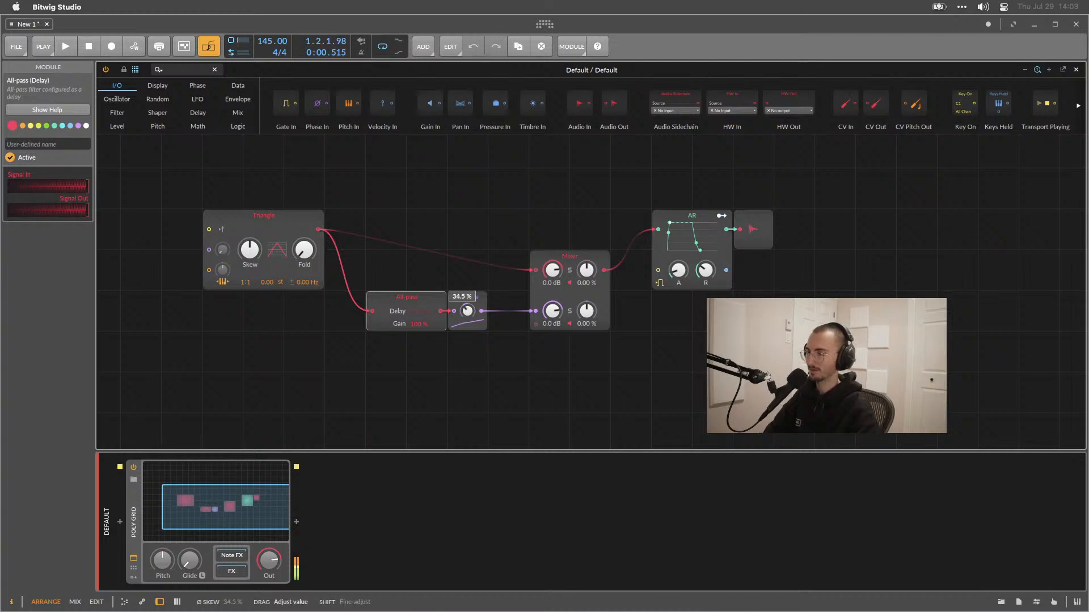
left_click_drag(467, 310, 468, 315)
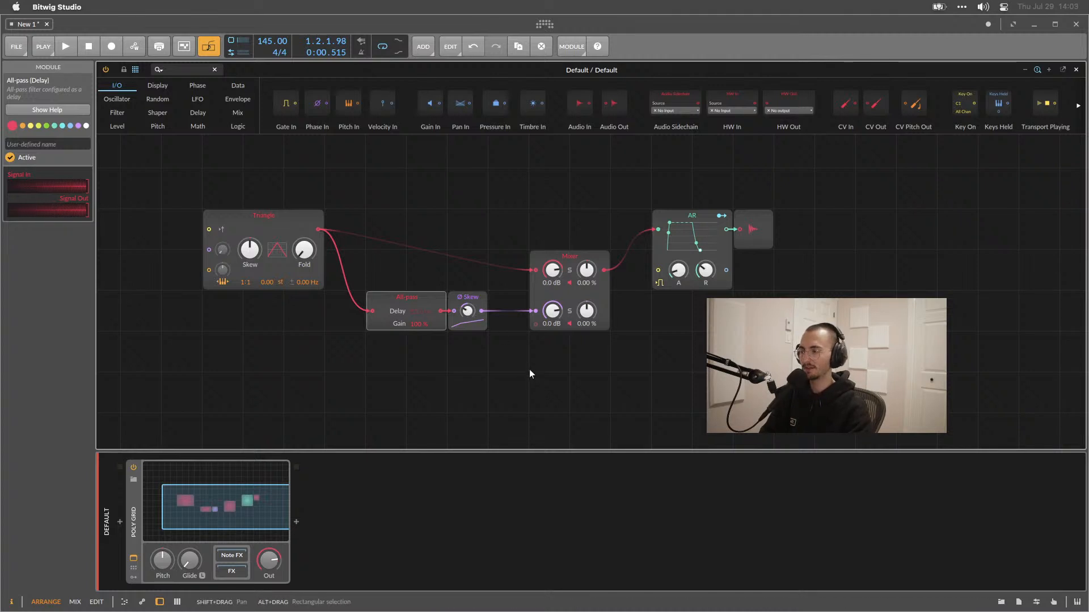
Insert a High-pass filter onto the Triangle oscillator's output cable.
right_click(542, 391)
mouse_move(611, 409)
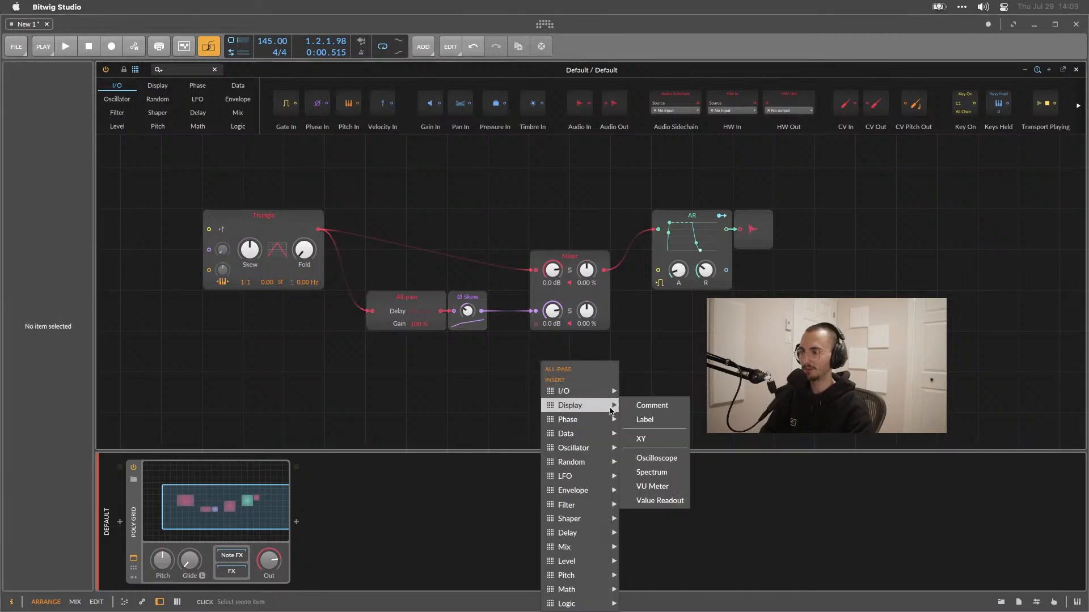
mouse_move(598, 480)
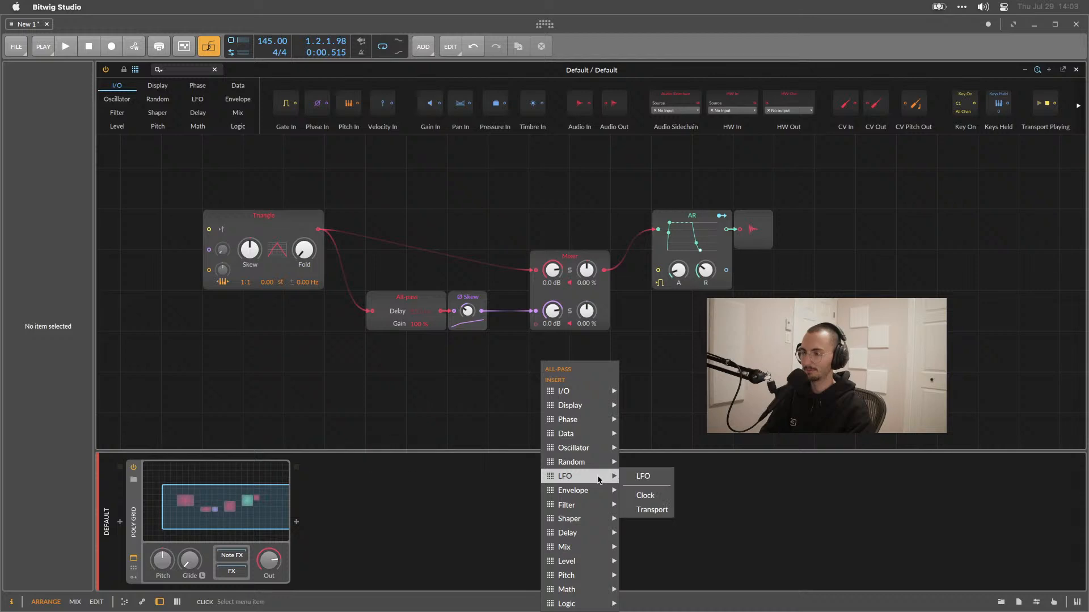
mouse_move(607, 505)
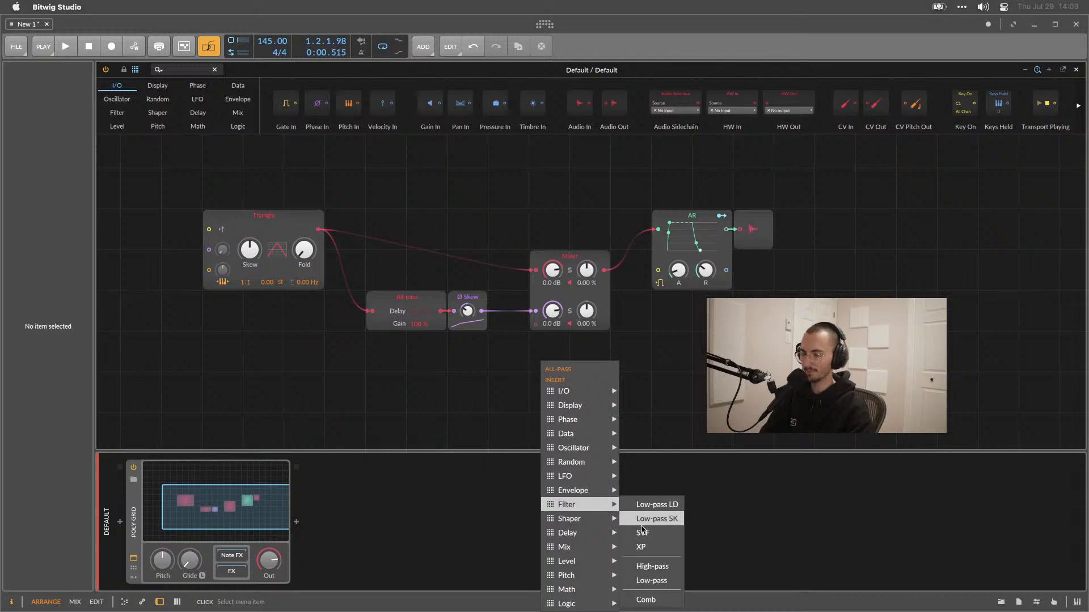
left_click(652, 566)
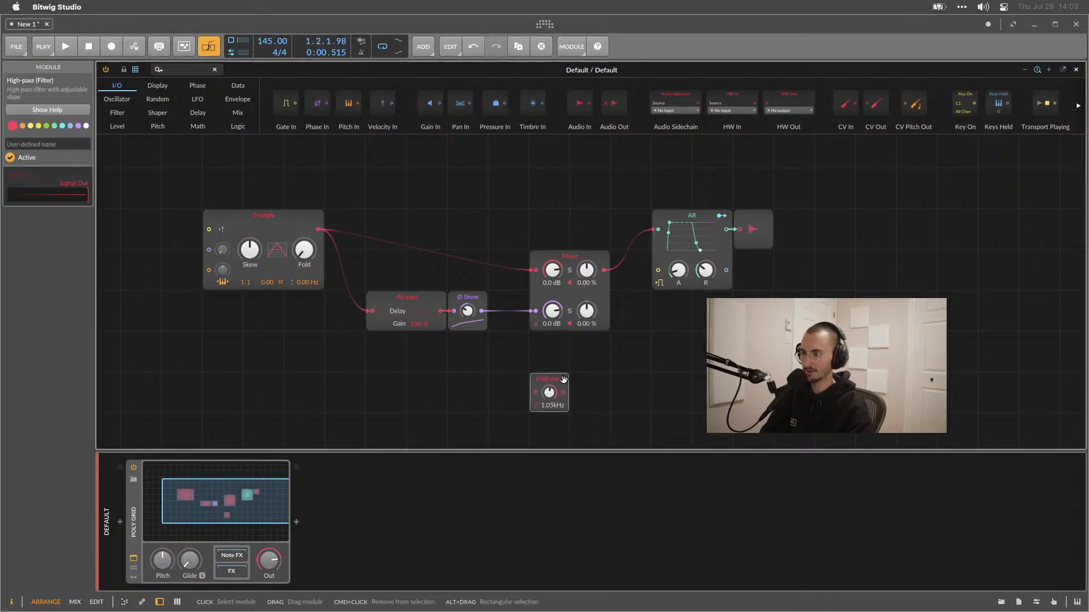
left_click(318, 229)
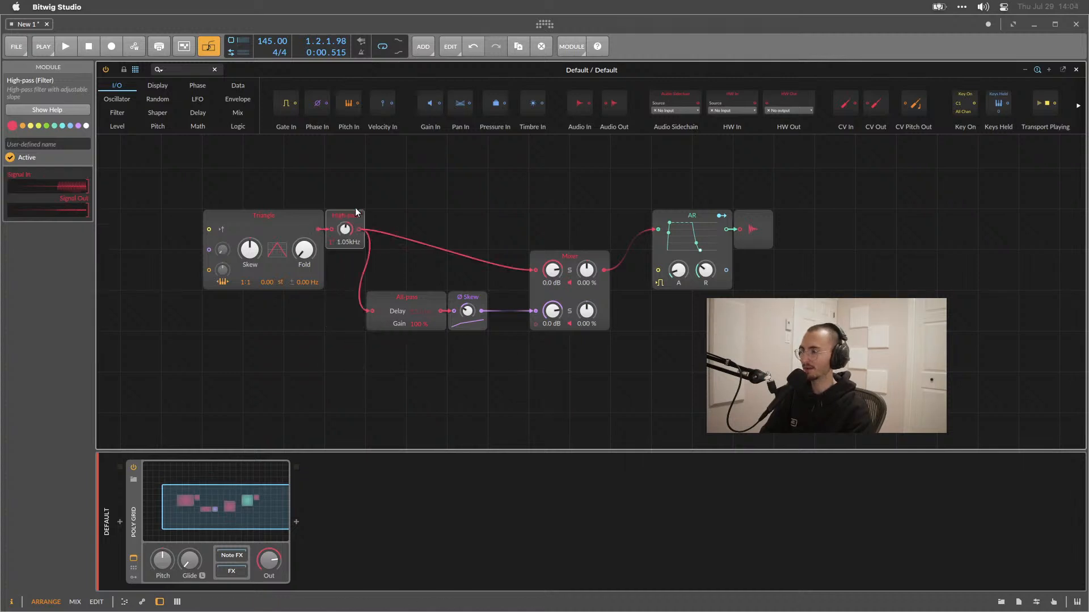
Lower the High-pass filter cutoff to 247 Hz.
left_click_drag(356, 209, 347, 232)
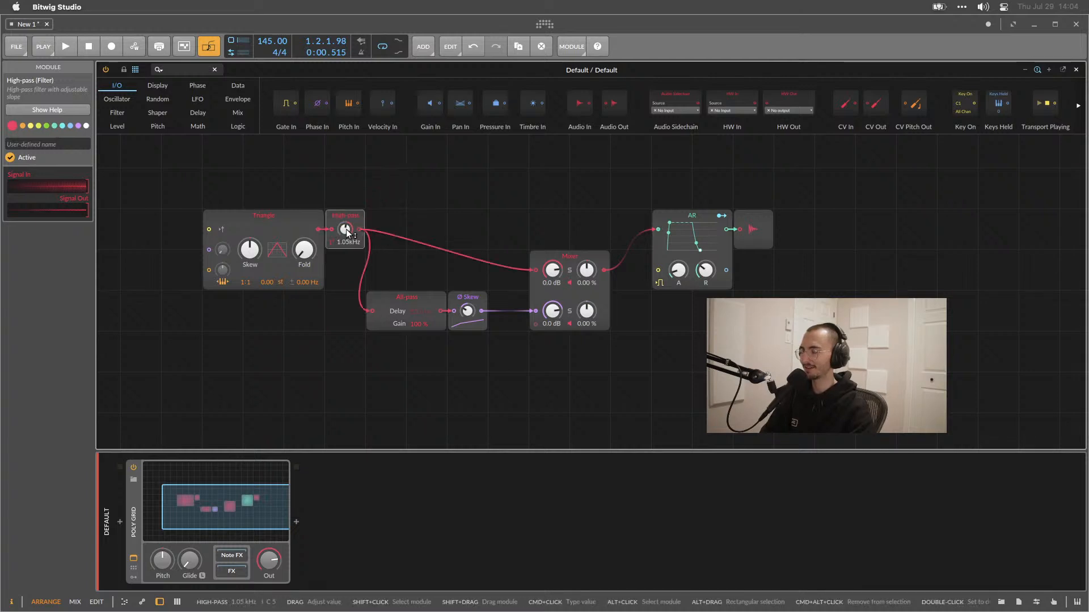
mouse_move(346, 231)
left_mouse_down()
mouse_move(346, 184)
mouse_move(344, 229)
left_mouse_up()
left_click_drag(467, 311, 467, 311)
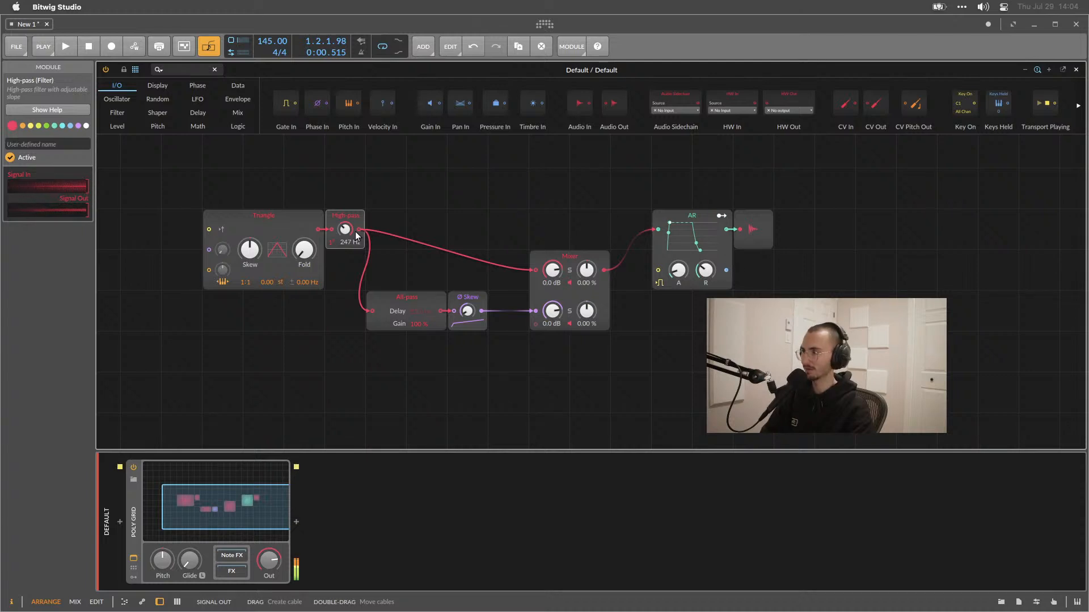
Move the Triangle oscillator left and duplicate it below itself.
left_click_drag(278, 223, 236, 223)
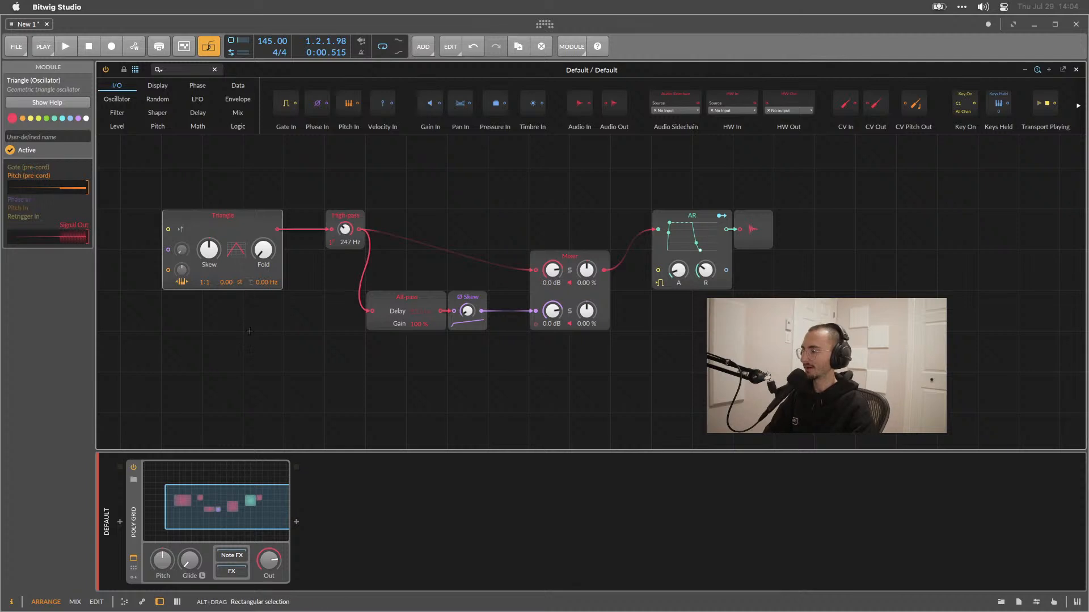
mouse_move(254, 213)
left_mouse_down()
mouse_move(254, 294)
mouse_move(252, 224)
left_mouse_up()
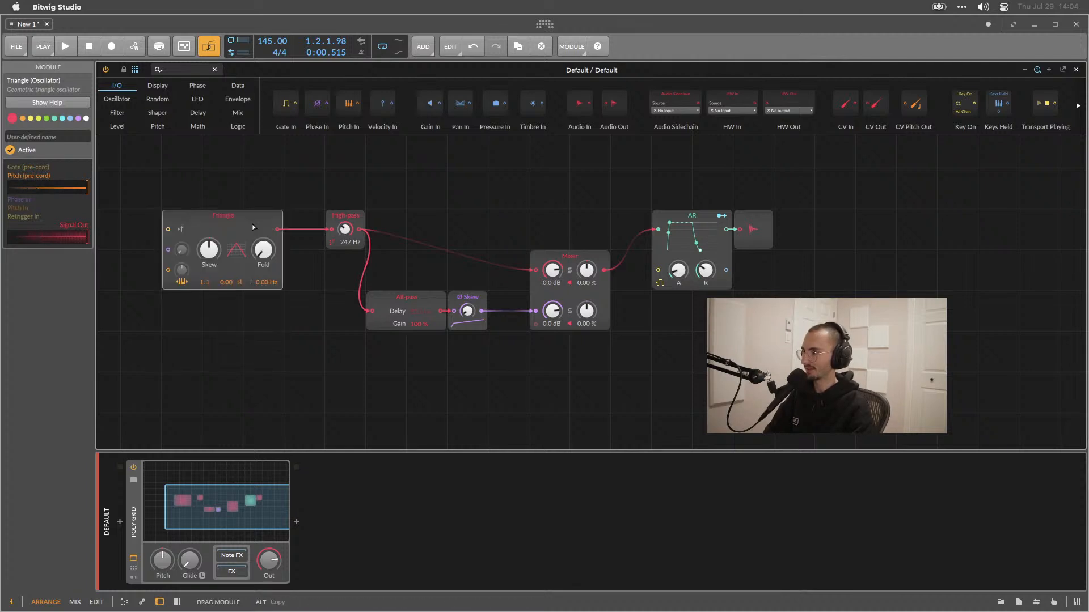
right_click(253, 222)
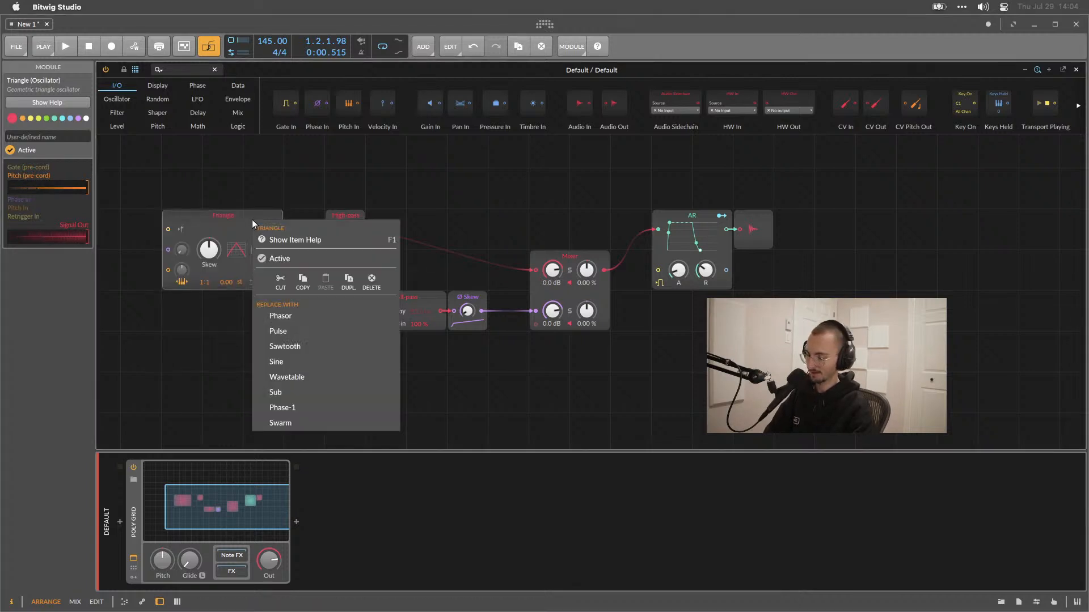
left_click(253, 223)
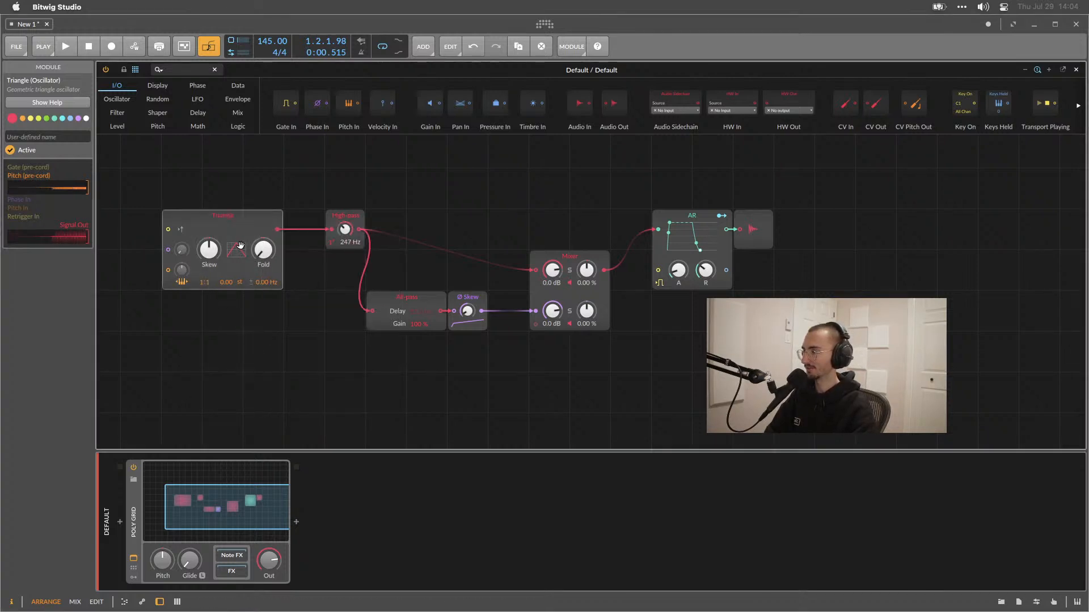
right_click(251, 226)
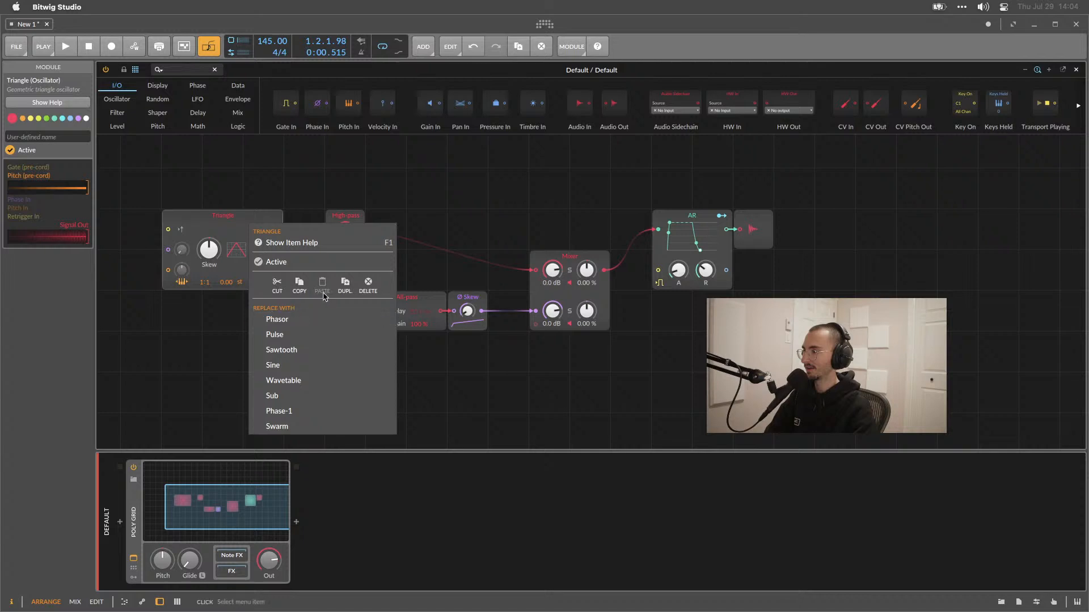
left_click(343, 287)
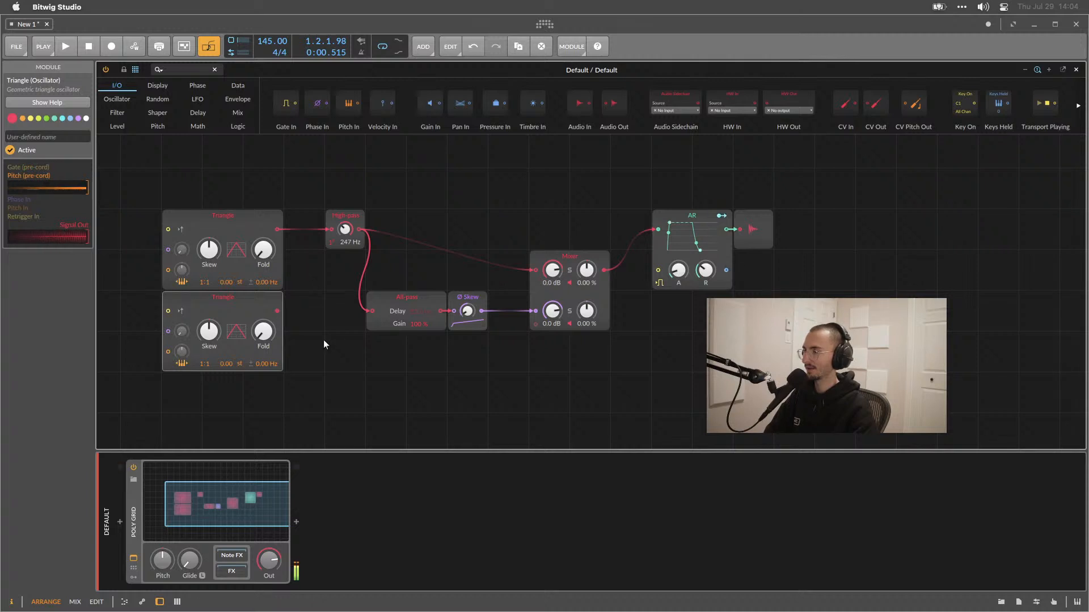
Duplicate the Mixer and wire both Triangle oscillators into the new Mixer, routing its output into the High-pass filter.
right_click(580, 255)
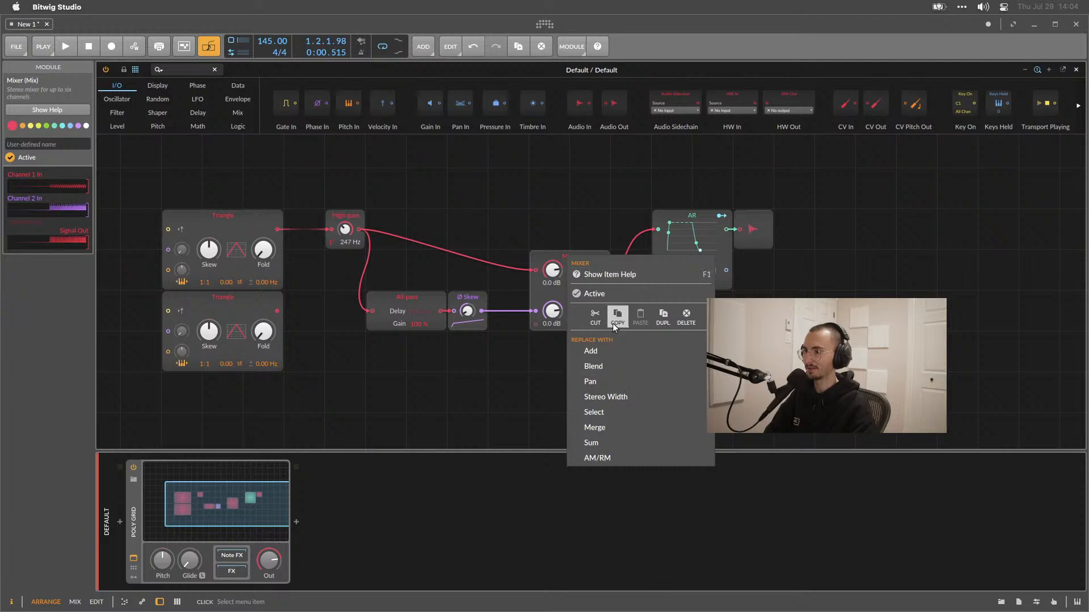
left_click(665, 321)
left_click_drag(566, 360, 294, 418)
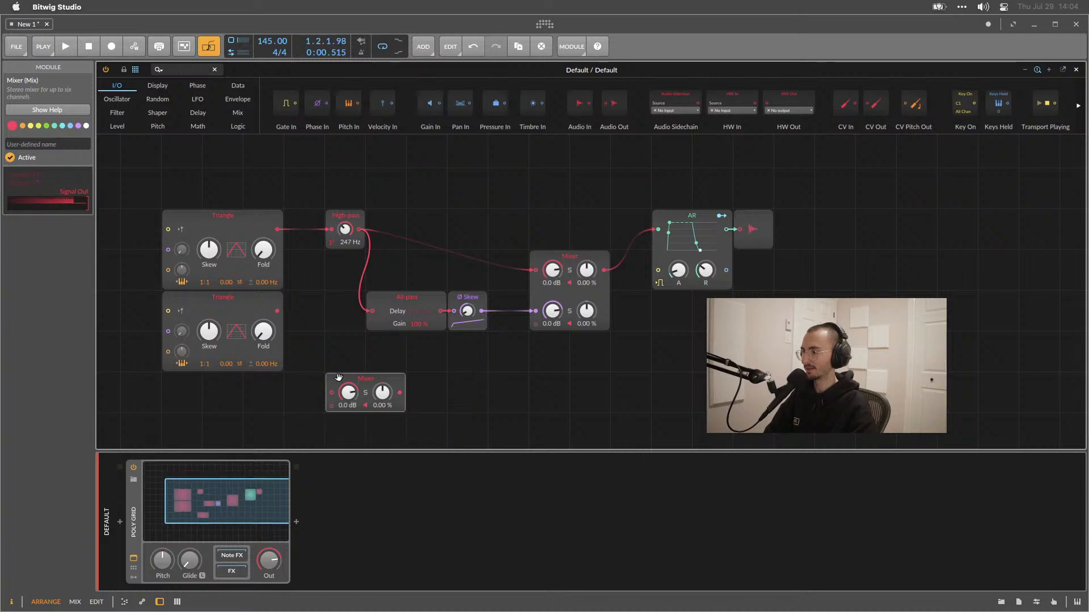
left_click_drag(277, 310, 331, 407)
left_click_drag(277, 229, 331, 392)
left_click_drag(400, 393, 331, 231)
Move the High-pass, All-pass, Skew and output modules right and place the new Mixer between the oscillators and High-pass.
left_click_drag(327, 183, 794, 318)
left_click_drag(755, 215, 877, 296)
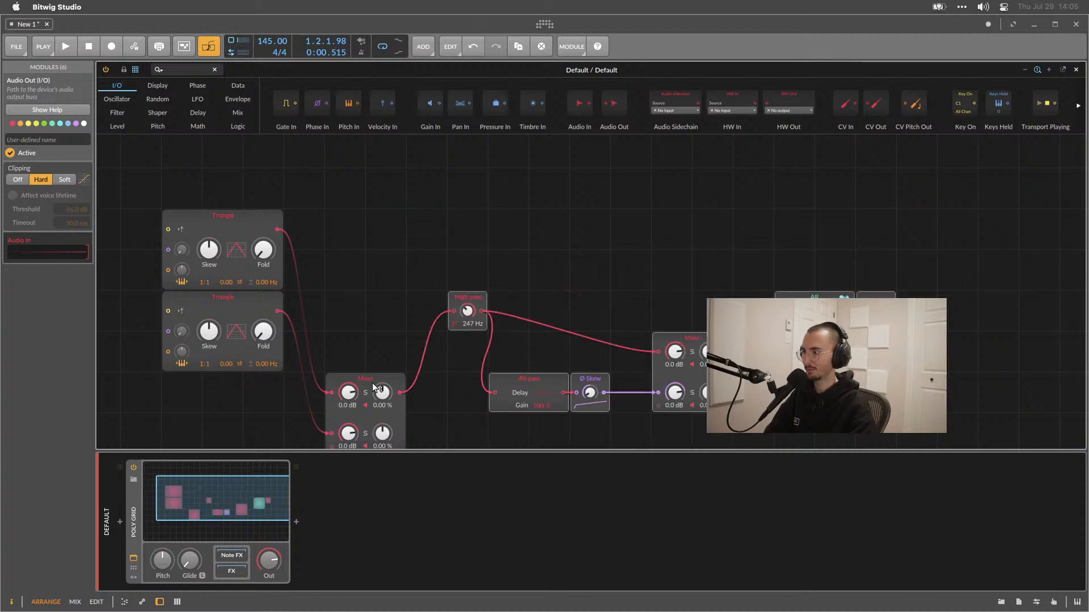
left_click_drag(383, 379, 383, 288)
left_click_drag(403, 368, 398, 281)
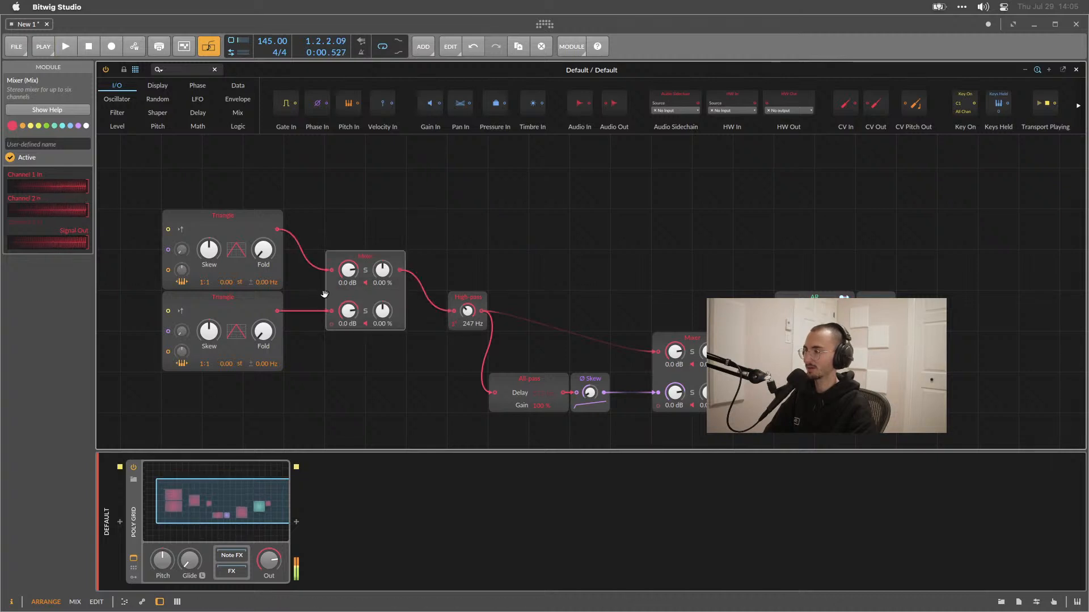
Detune the second Triangle oscillator to 2.99 Hz and lower the High-pass cutoff to 120 Hz.
left_click_drag(262, 366, 262, 366)
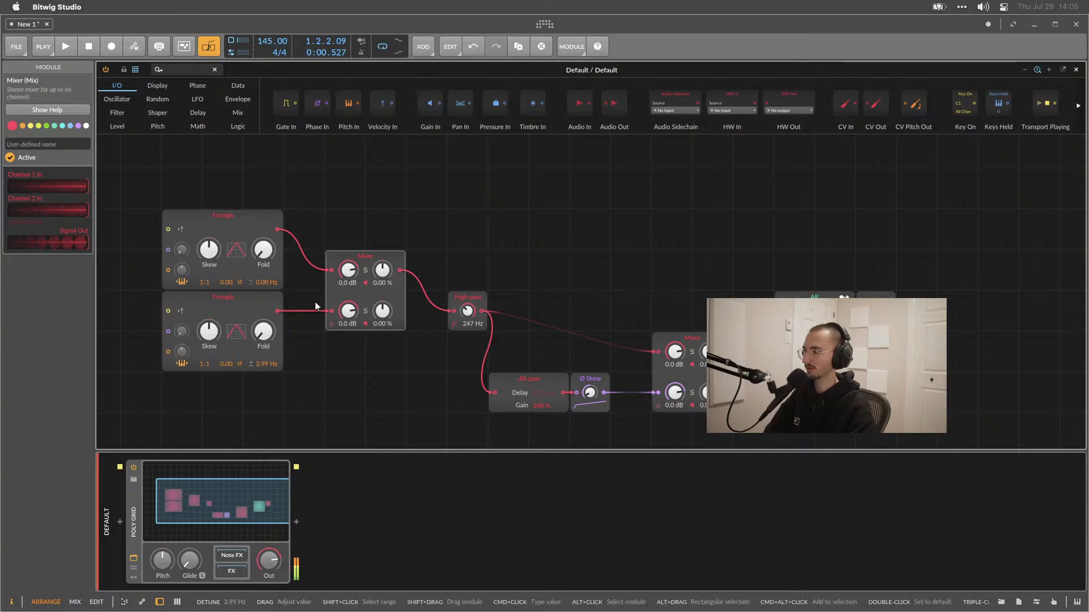
mouse_move(467, 310)
left_mouse_down()
mouse_move(467, 300)
mouse_move(467, 327)
mouse_move(466, 306)
left_mouse_up()
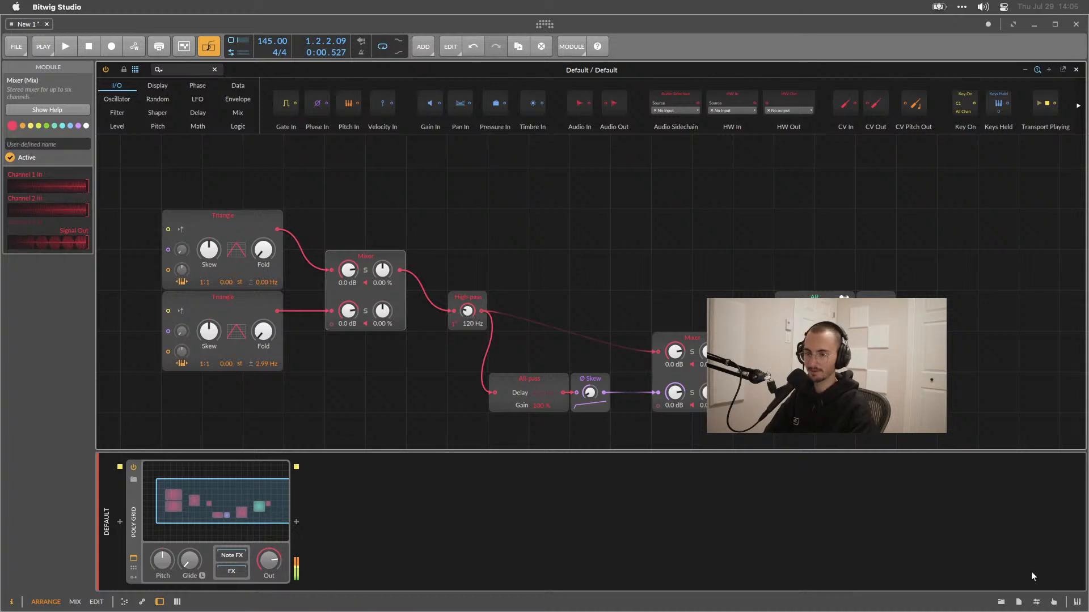
Play notes on the onscreen keyboard to audition the patch.
left_click(1081, 600)
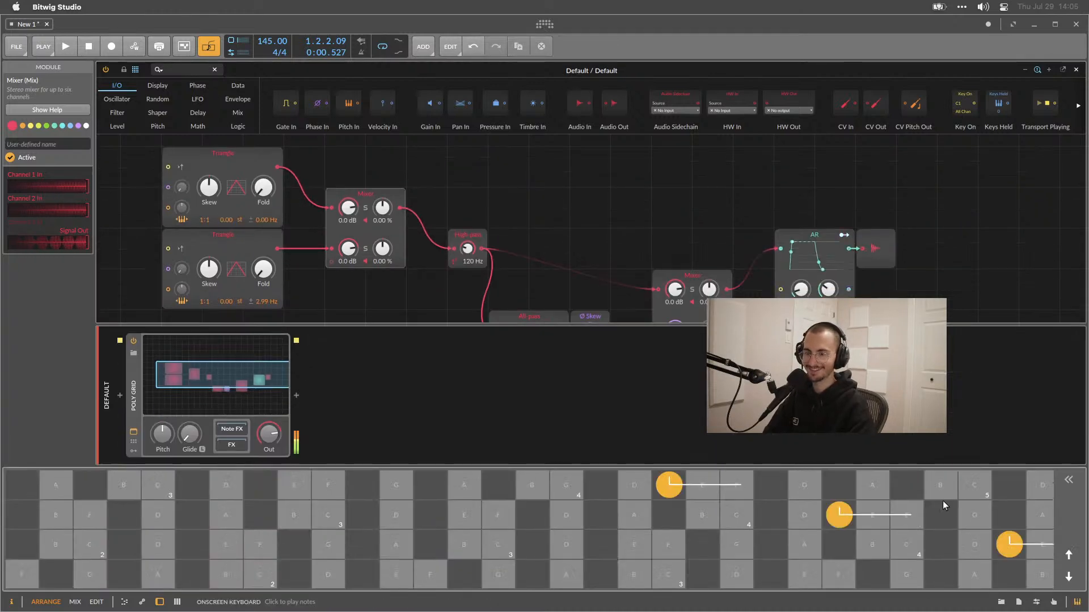
left_click_drag(694, 516, 675, 516)
left_click_drag(532, 521, 330, 533)
left_click_drag(263, 538, 158, 540)
left_click(1069, 576)
left_click(834, 529)
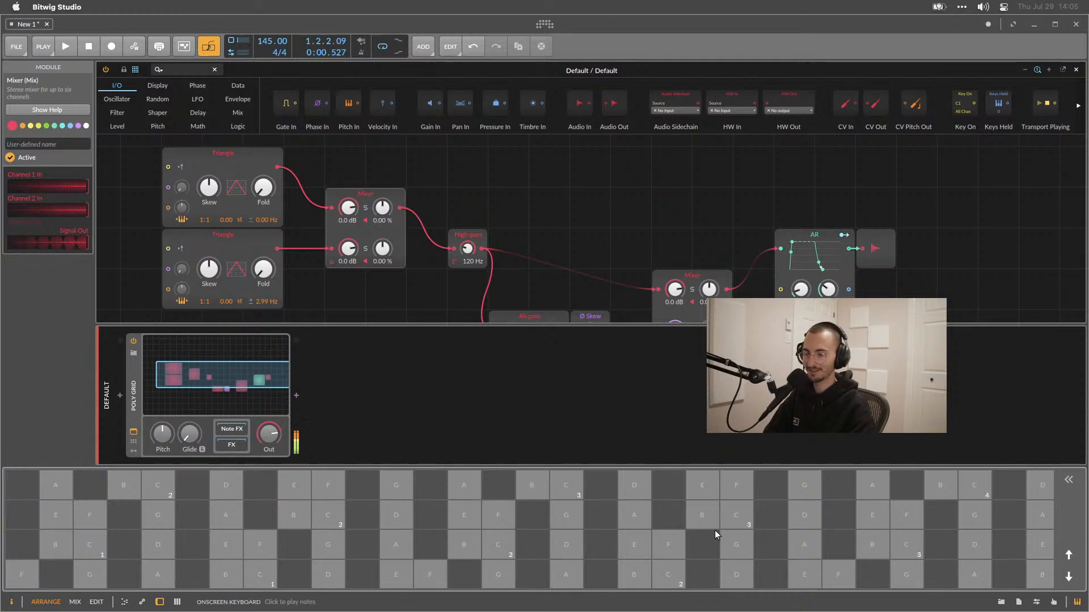
left_click_drag(329, 524, 91, 577)
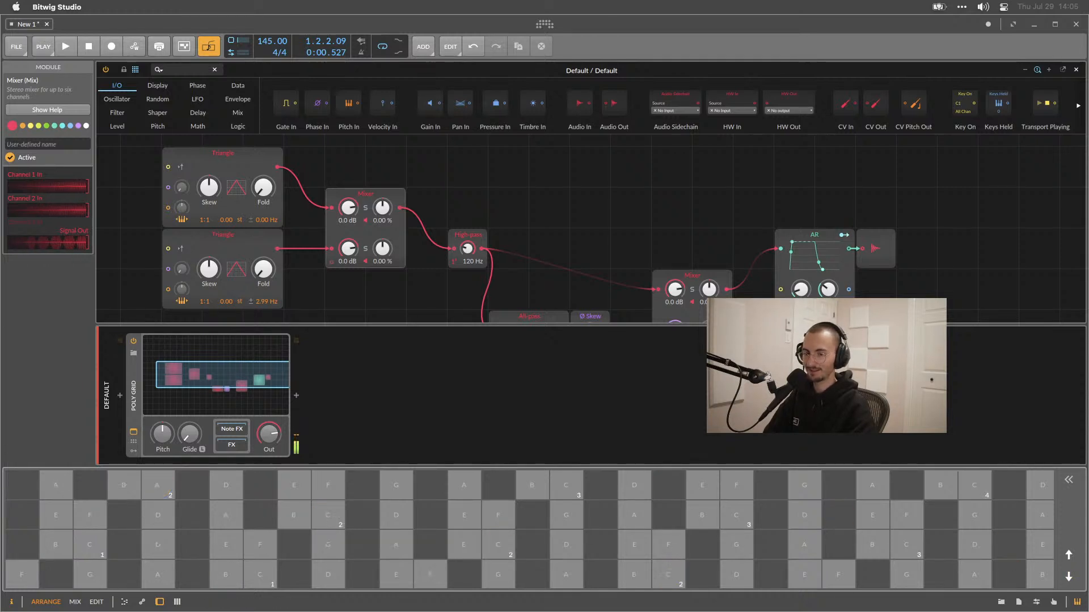
left_click(1068, 578)
left_click_drag(672, 542, 1079, 170)
left_click_drag(1030, 199, 1051, 109)
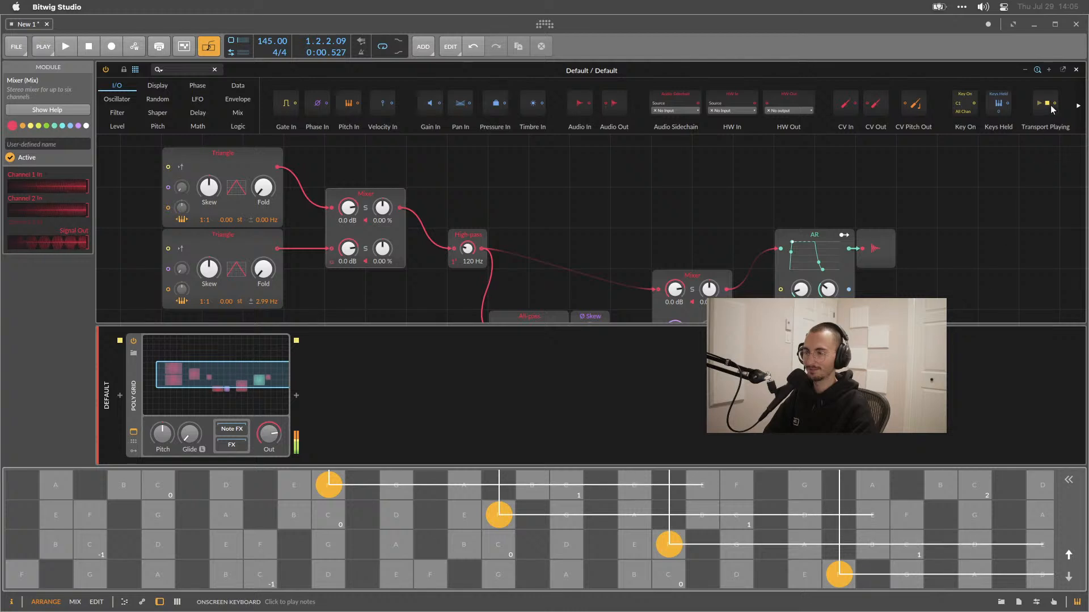
left_click_drag(1050, 66, 862, 182)
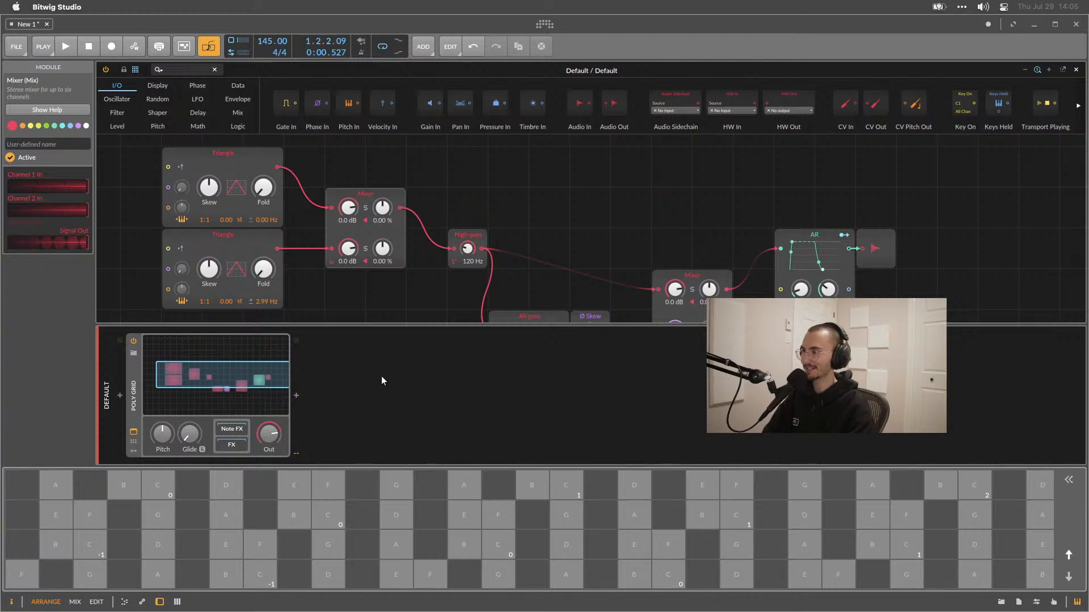
left_click_drag(281, 512, 871, 489)
left_click_drag(877, 489, 817, 488)
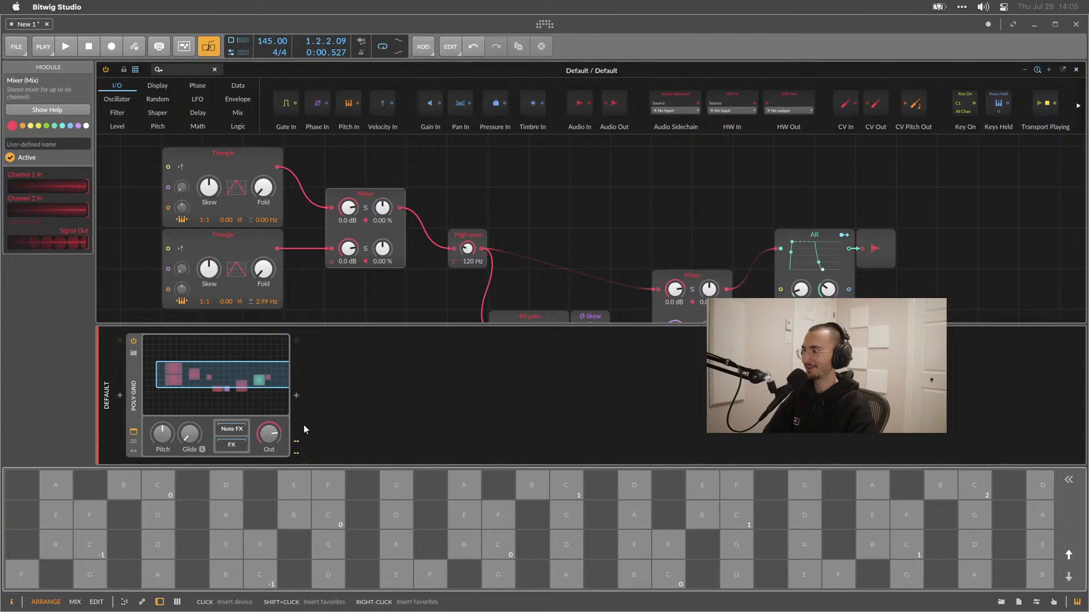
left_click(1076, 603)
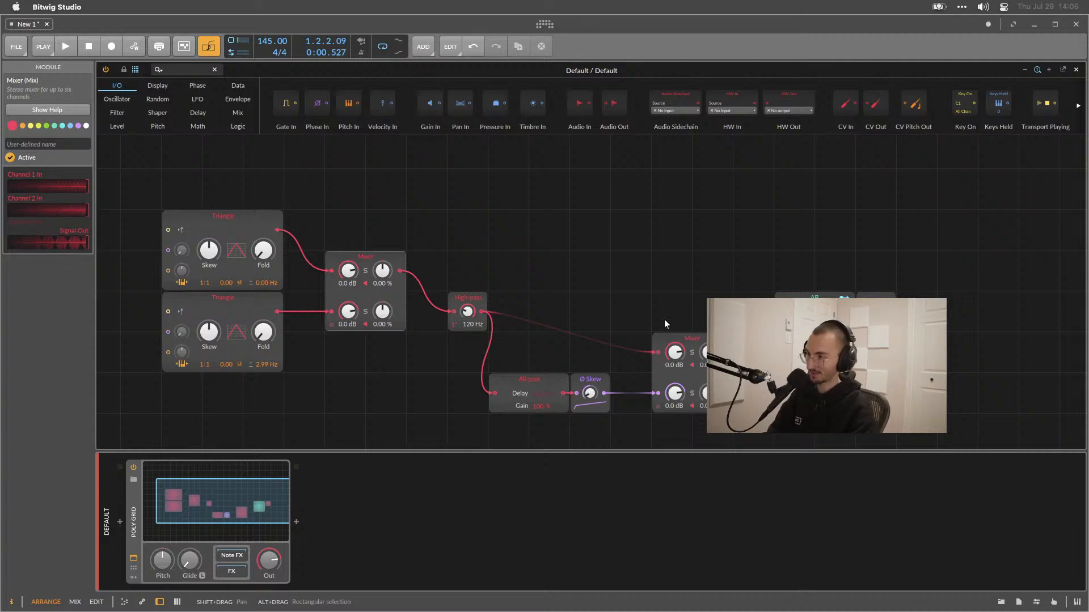
right_click(710, 345)
left_click(697, 239)
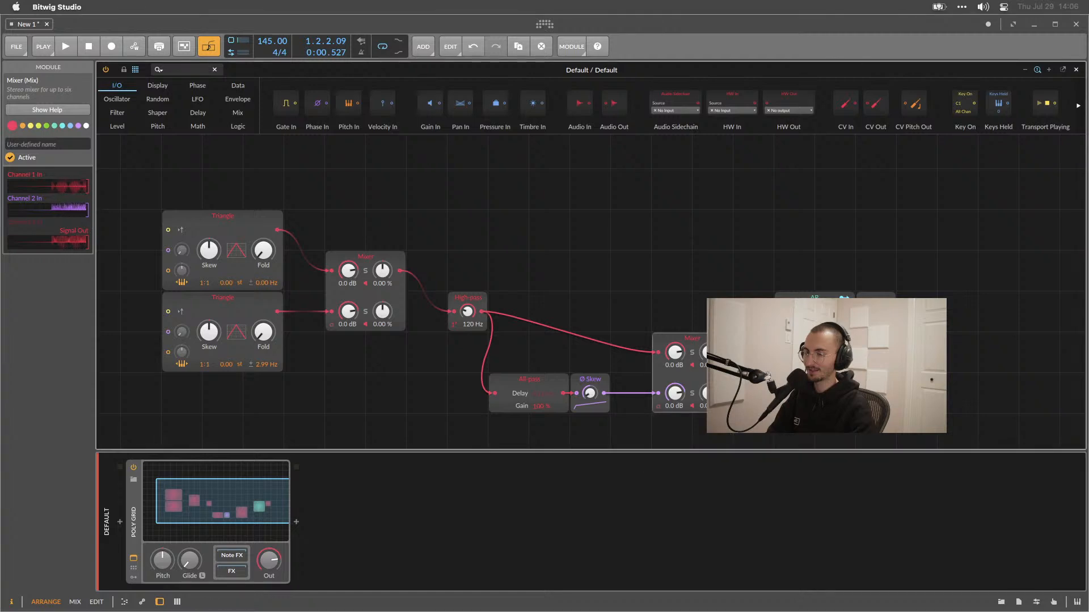
right_click(711, 344)
left_click(699, 248)
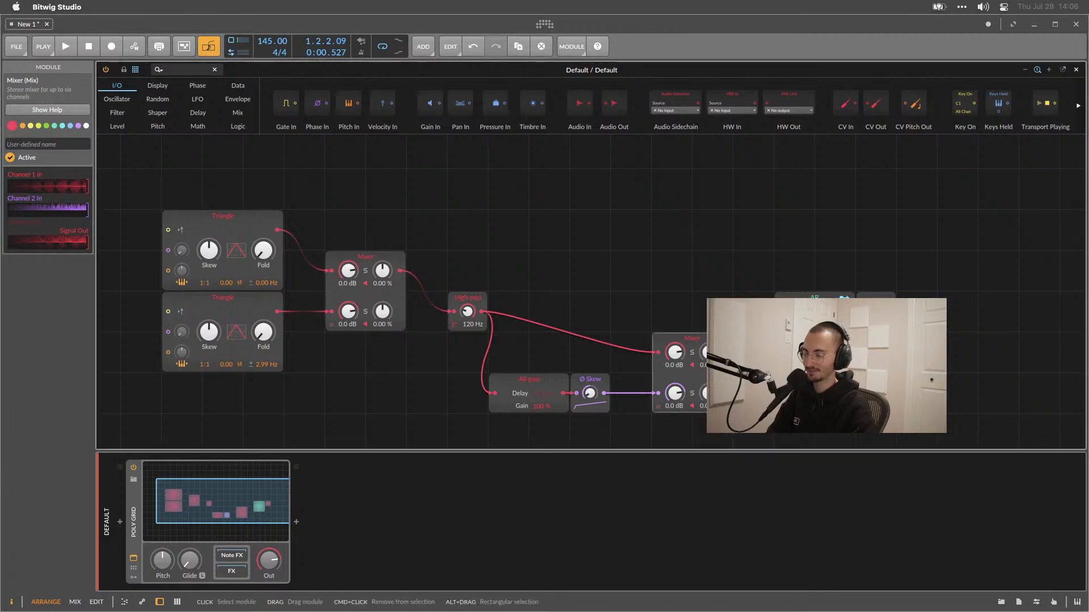
mouse_move(703, 339)
left_mouse_down()
mouse_move(688, 298)
mouse_move(622, 298)
mouse_move(703, 339)
mouse_move(717, 219)
mouse_move(717, 342)
left_mouse_up()
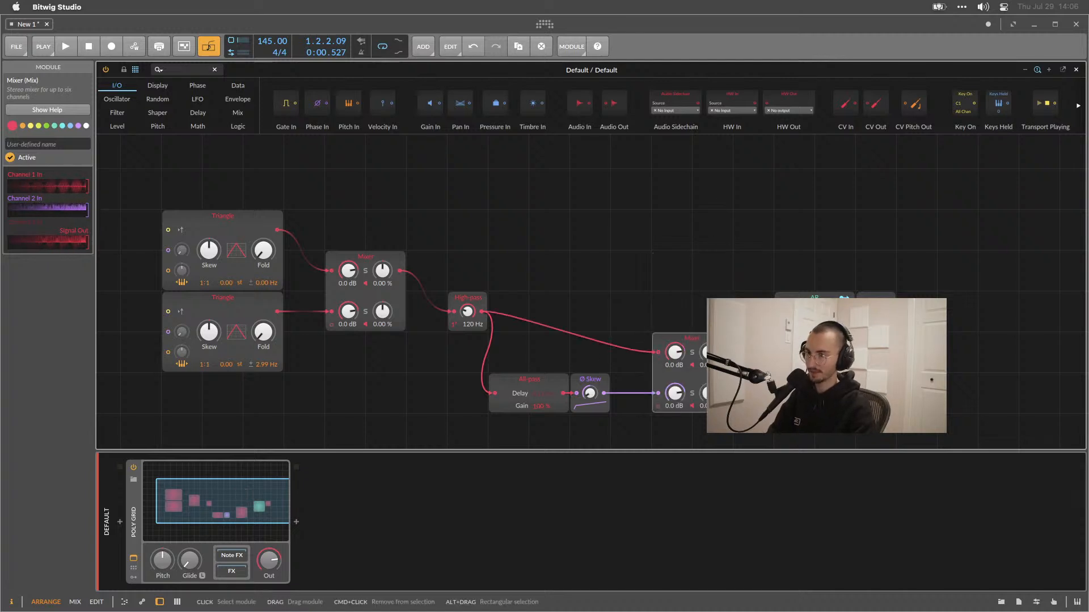
right_click(720, 340)
left_click(709, 259)
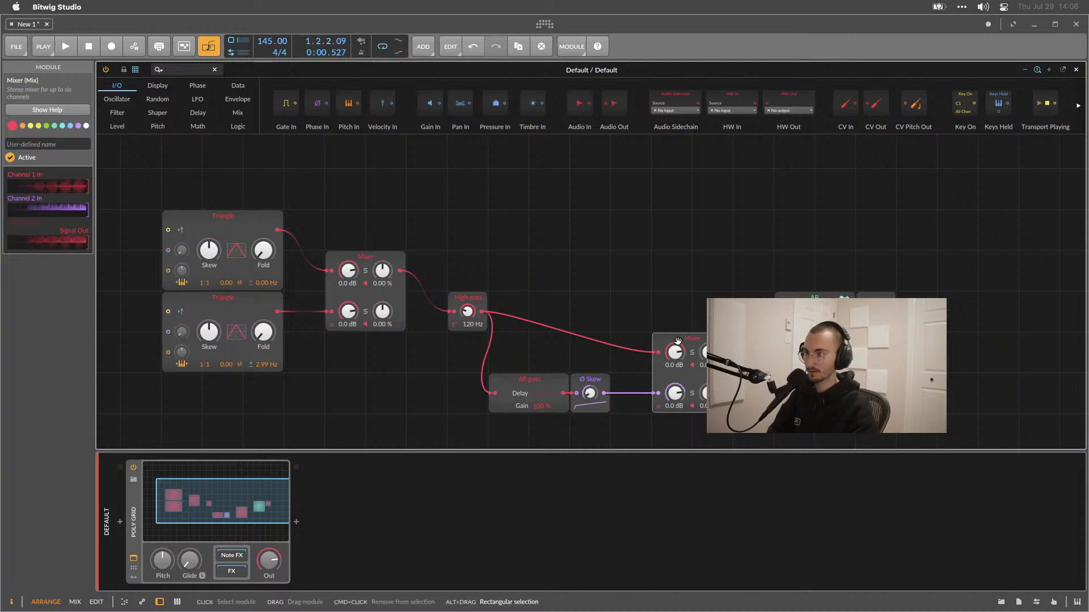
left_click_drag(679, 339, 701, 339)
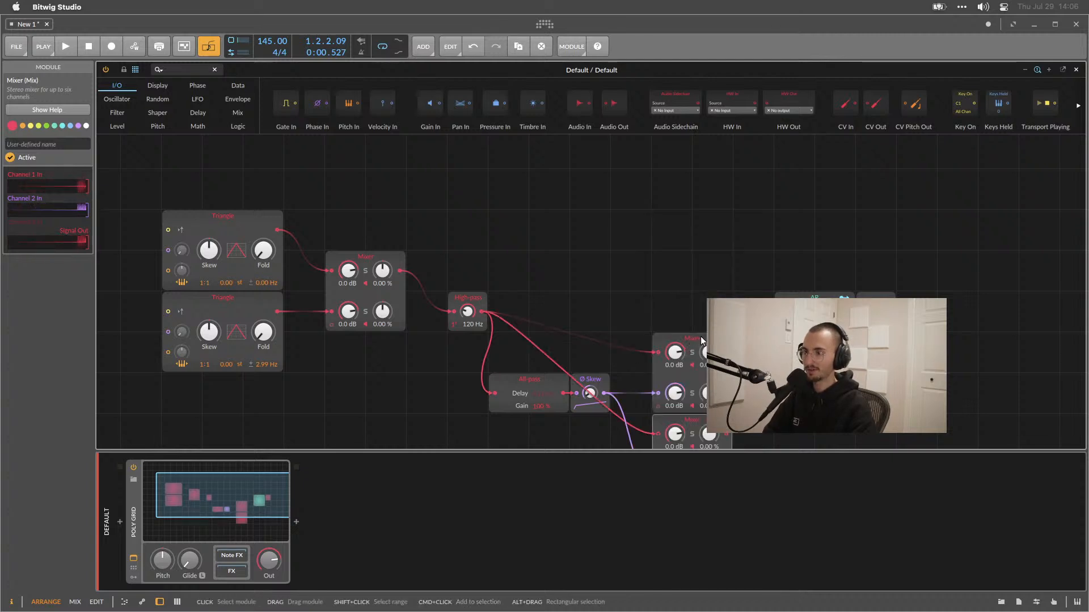
scroll(701, 339, "down", 2)
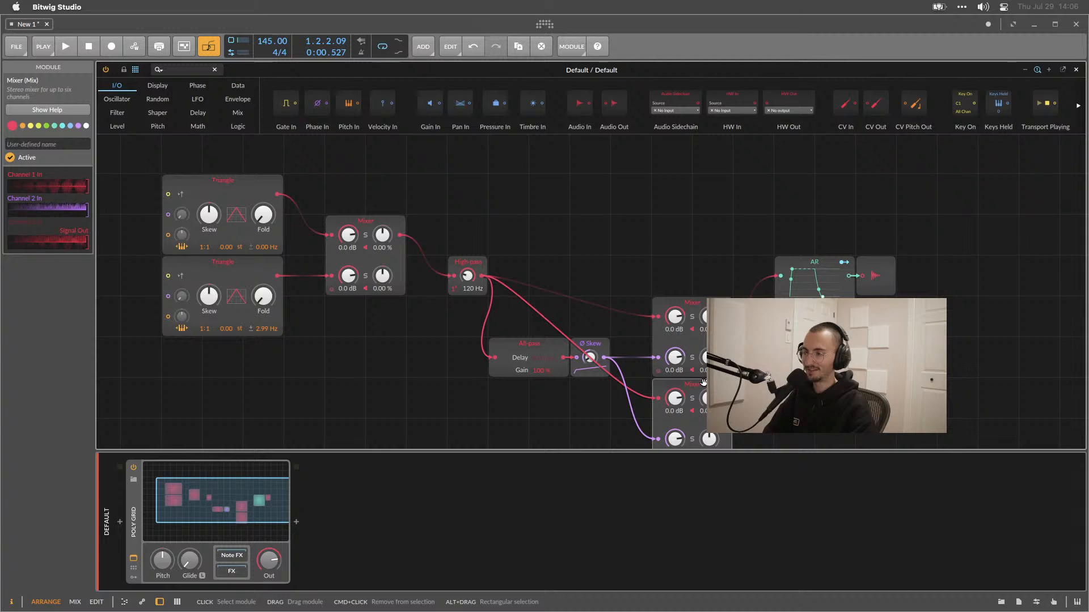
key("super+z")
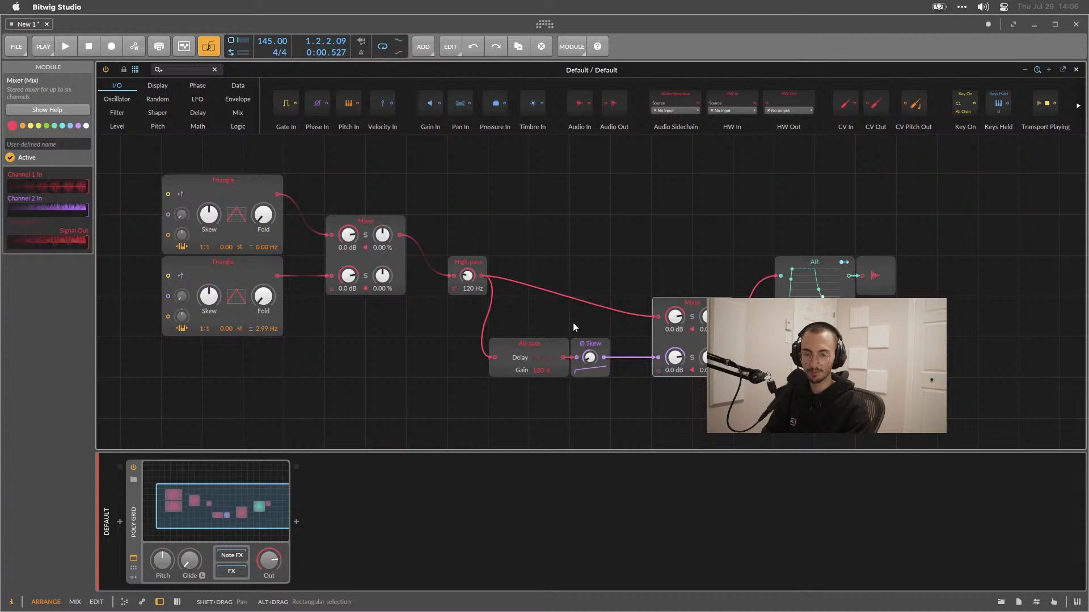
scroll(573, 325, "left", 2)
scroll(573, 325, "left", 2)
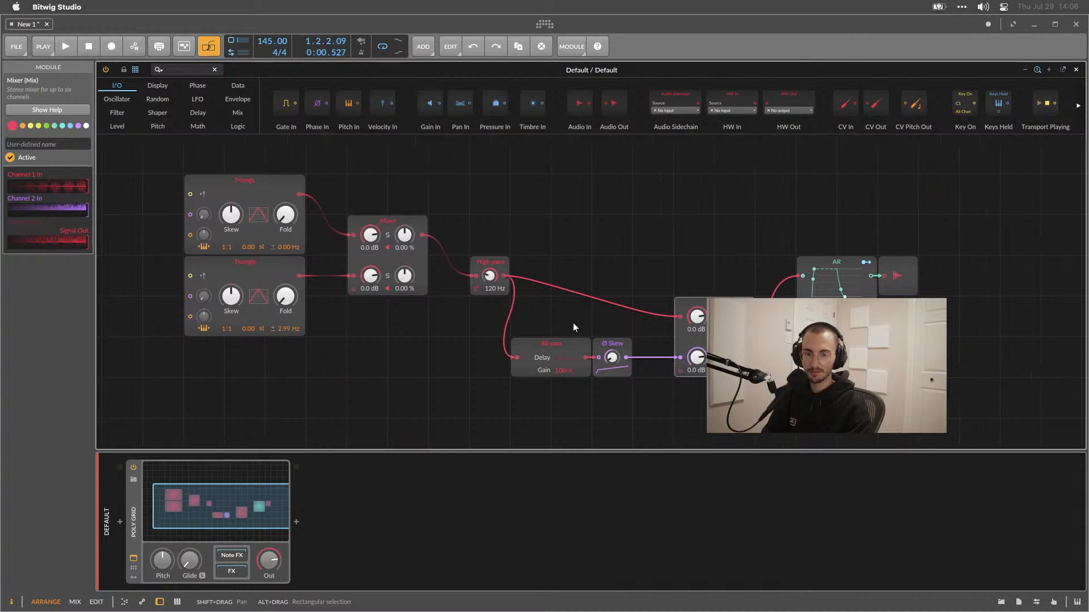
right_click(254, 375)
mouse_move(302, 453)
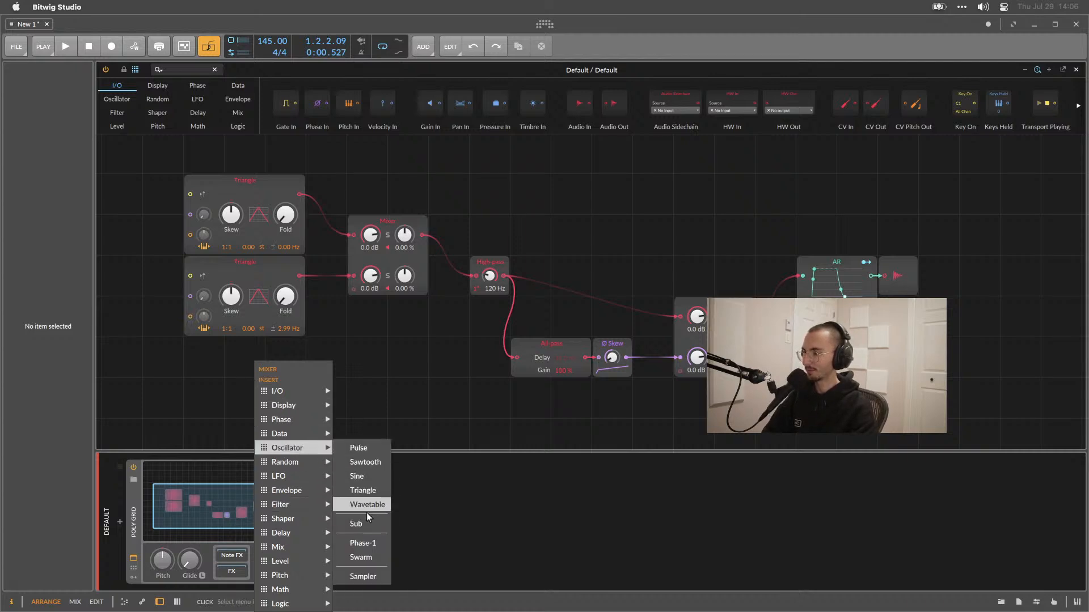
left_click(354, 577)
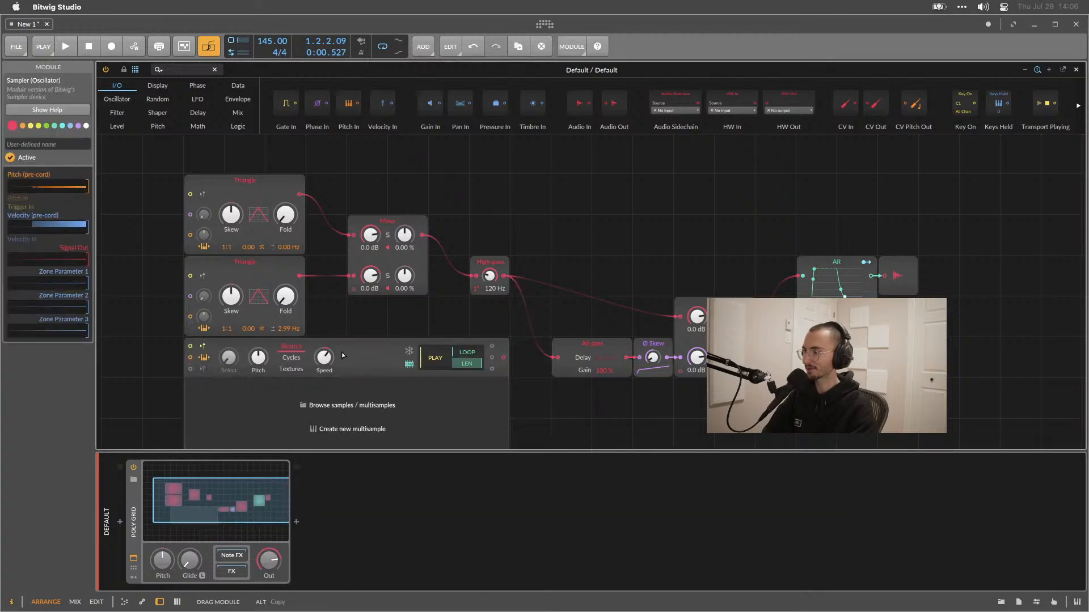
left_click_drag(350, 352, 308, 362)
scroll(272, 352, "down", 2)
left_click(253, 339)
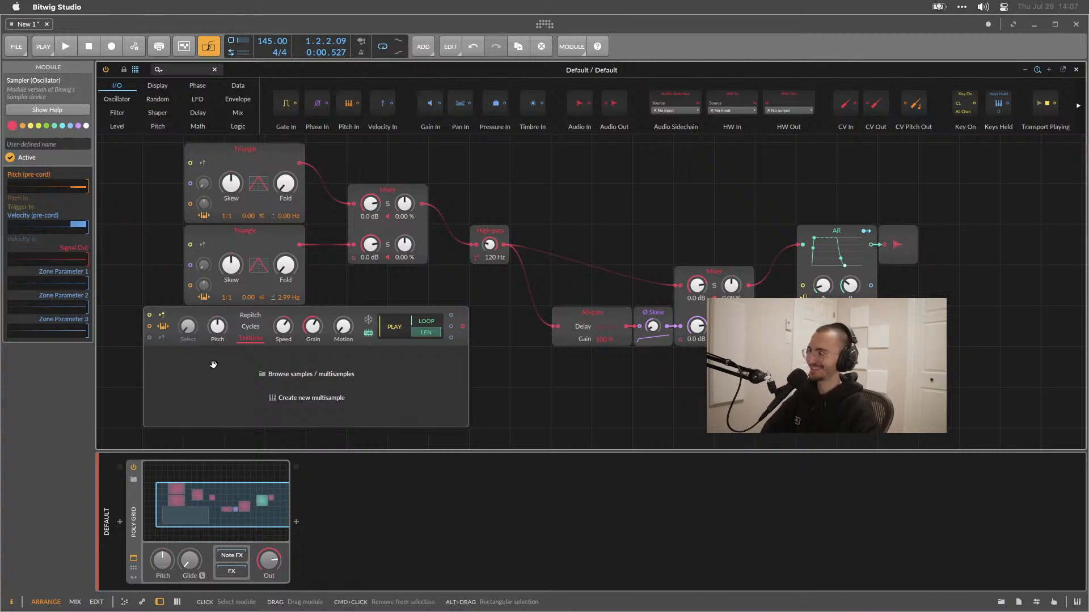
key("Delete")
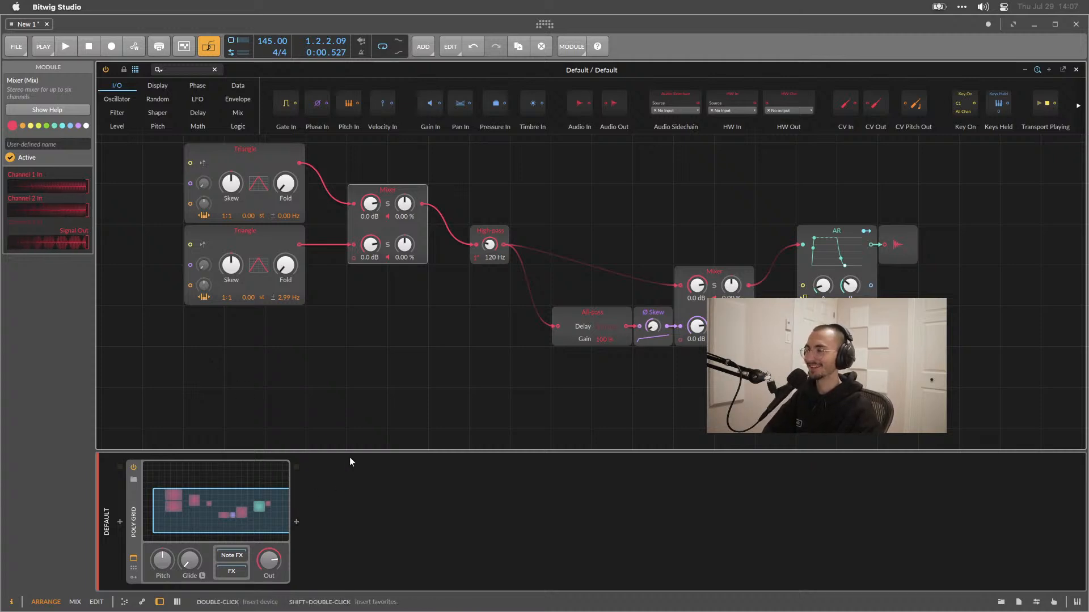
Close the grid editor and insert the Rift plug-in after the Poly Grid device.
left_click(1077, 70)
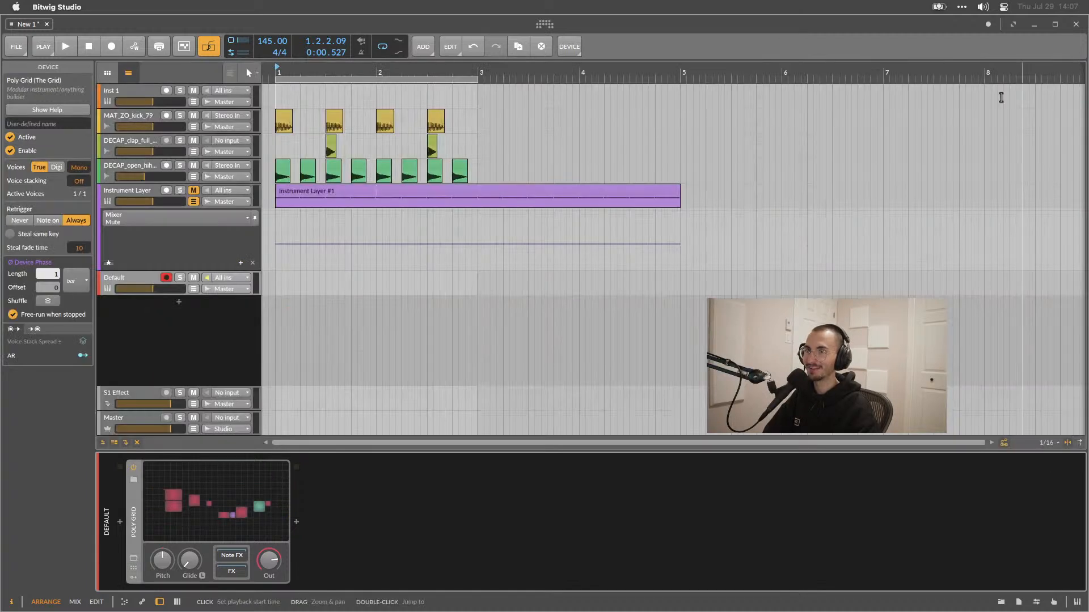
left_click(294, 521)
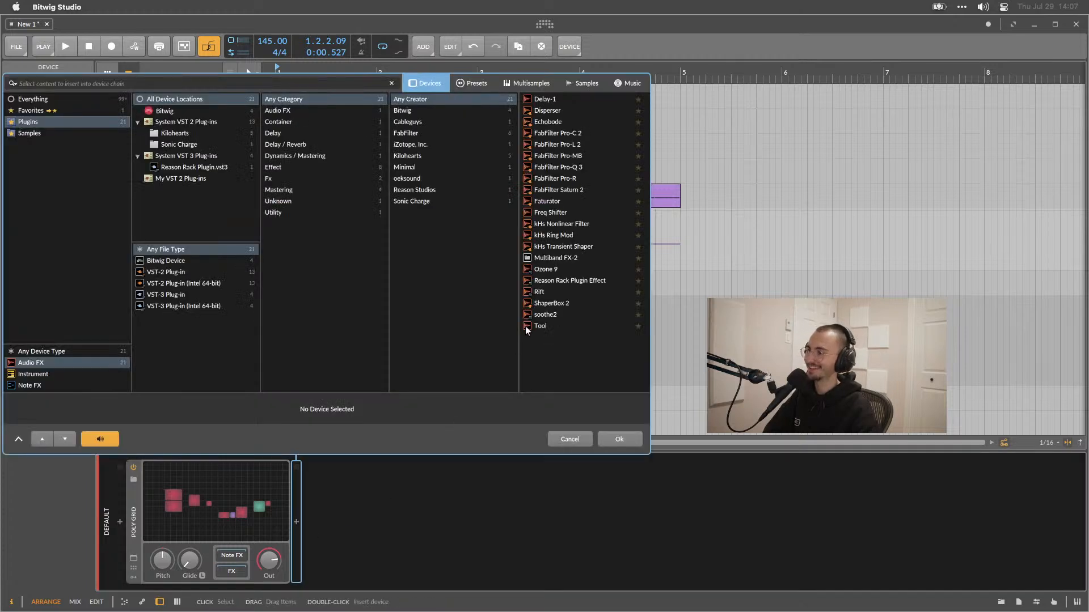
double_click(539, 292)
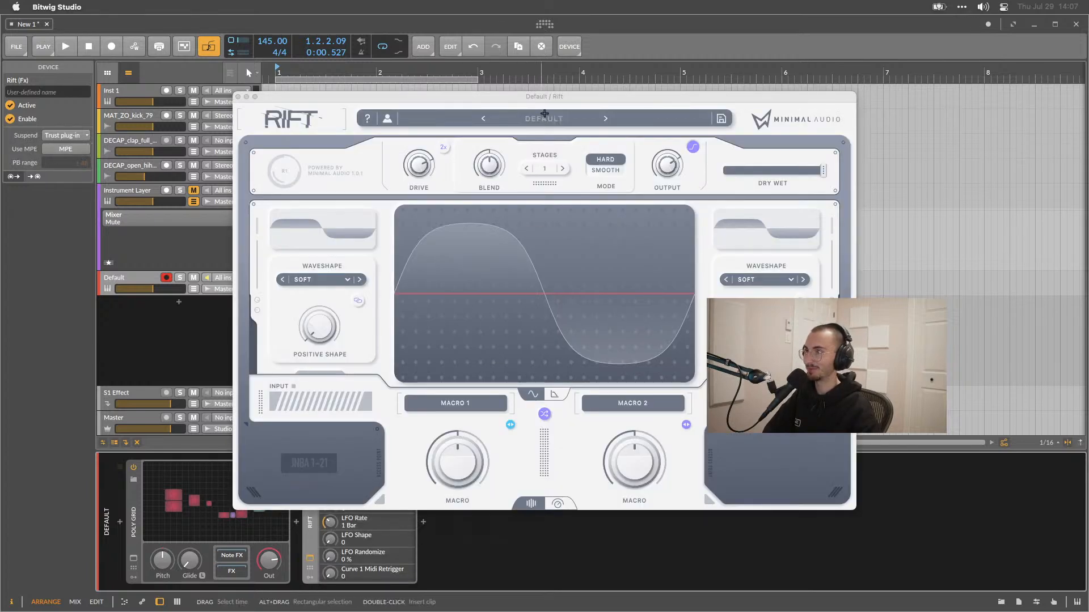
left_click_drag(550, 104, 677, 75)
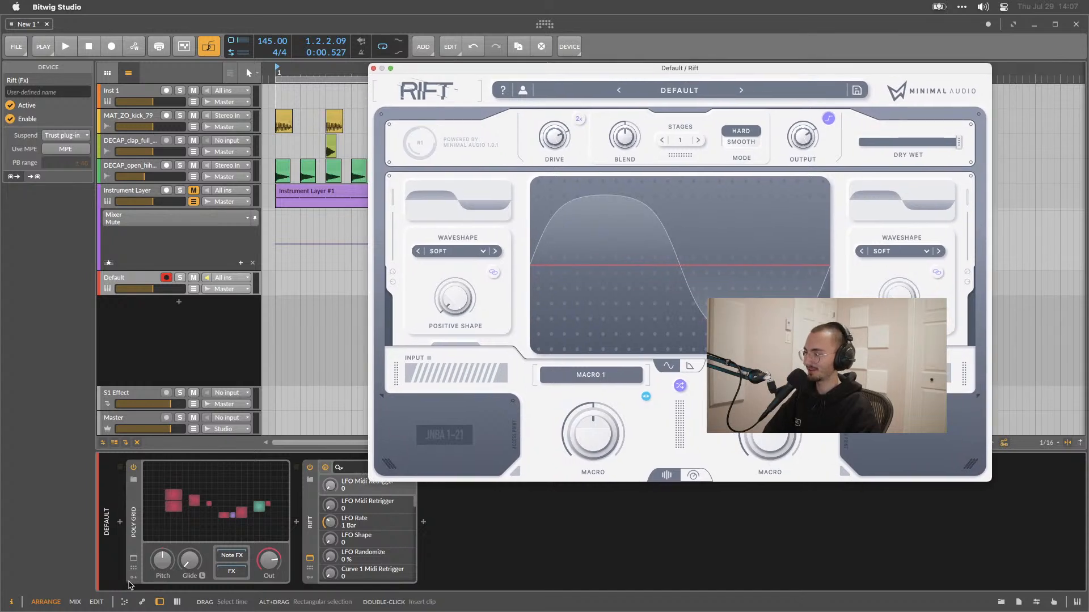
Select both the Poly Grid and Rift devices and group them into an Instrument Layer.
left_click(133, 577)
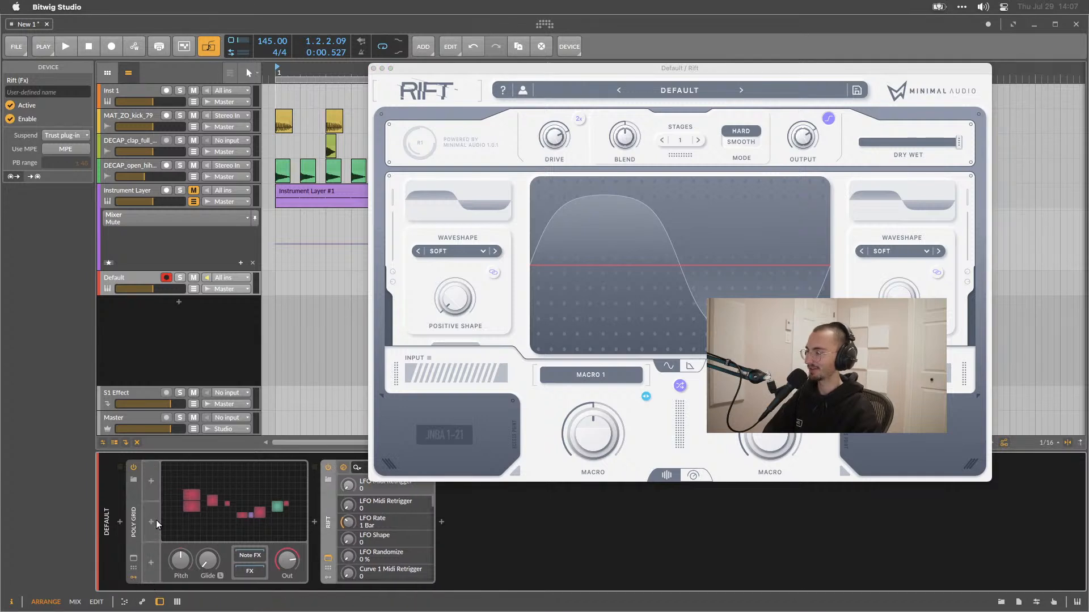
left_click(133, 577)
left_click(280, 528)
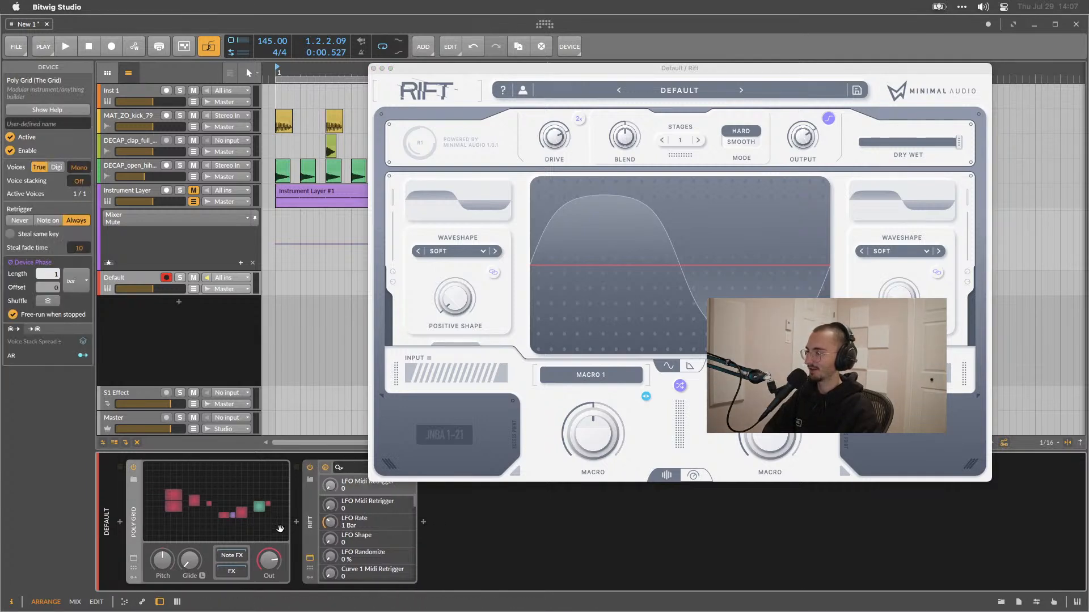
left_click(311, 518, "super")
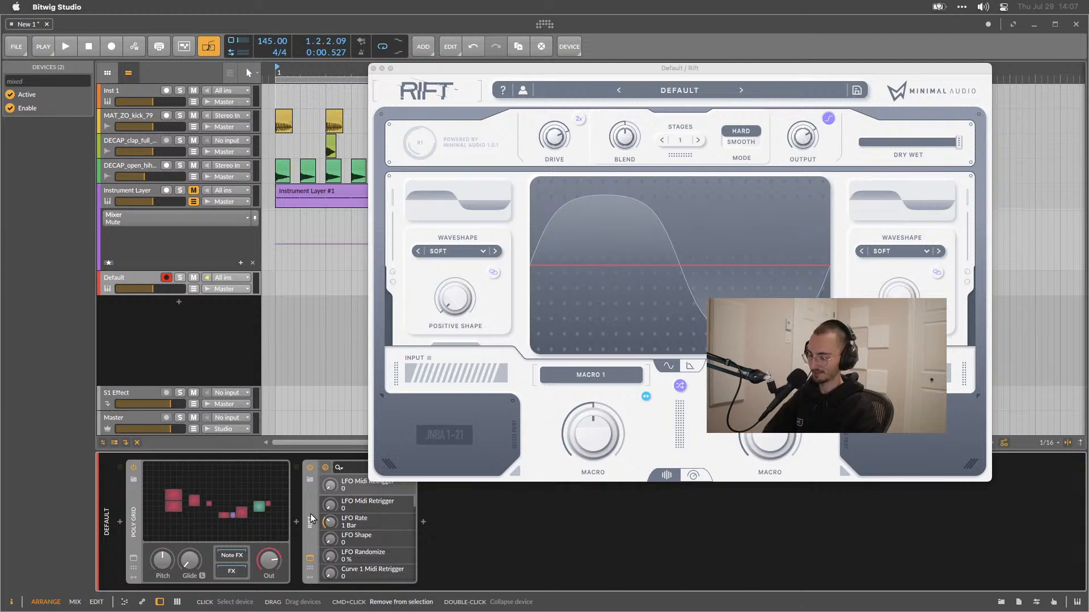
key("super+g")
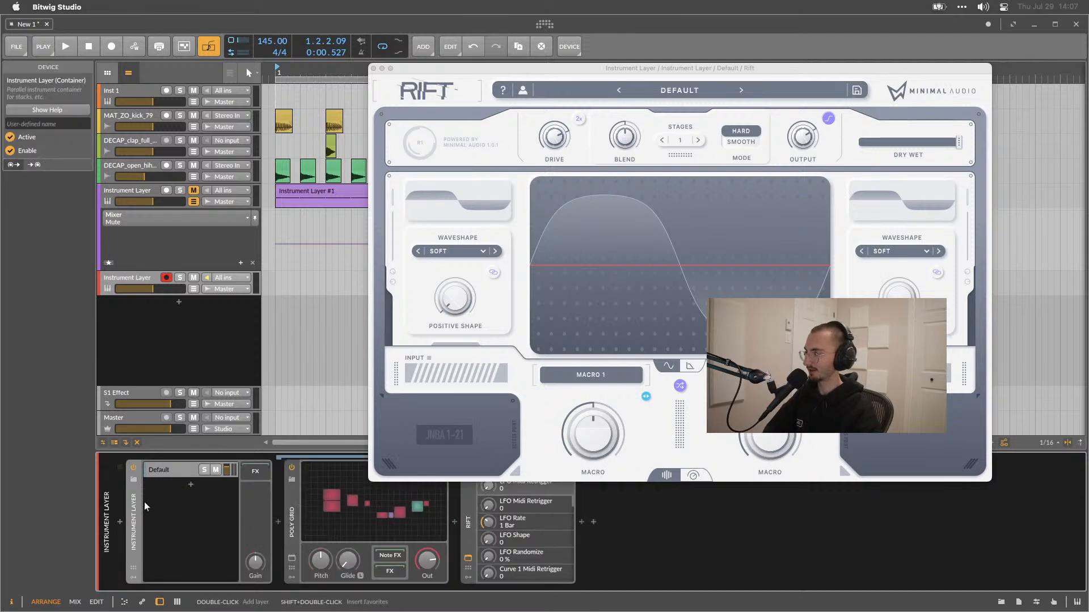
left_click(175, 470)
left_click(175, 471)
left_click(175, 470)
left_click(174, 472)
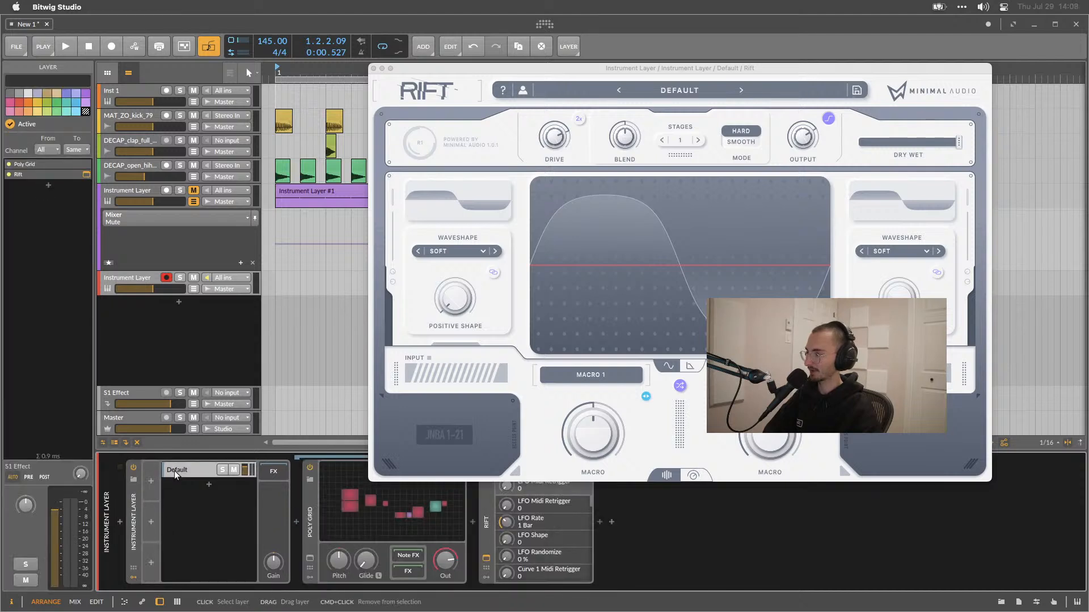
left_click(137, 527)
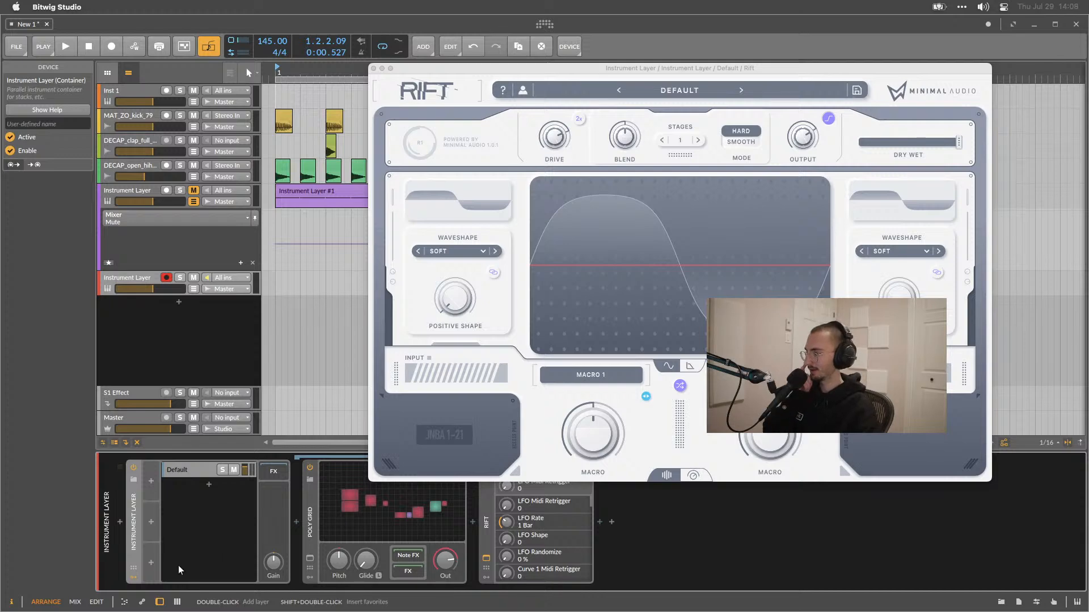
Add an LFO modulator to the Instrument Layer container.
left_click(152, 482)
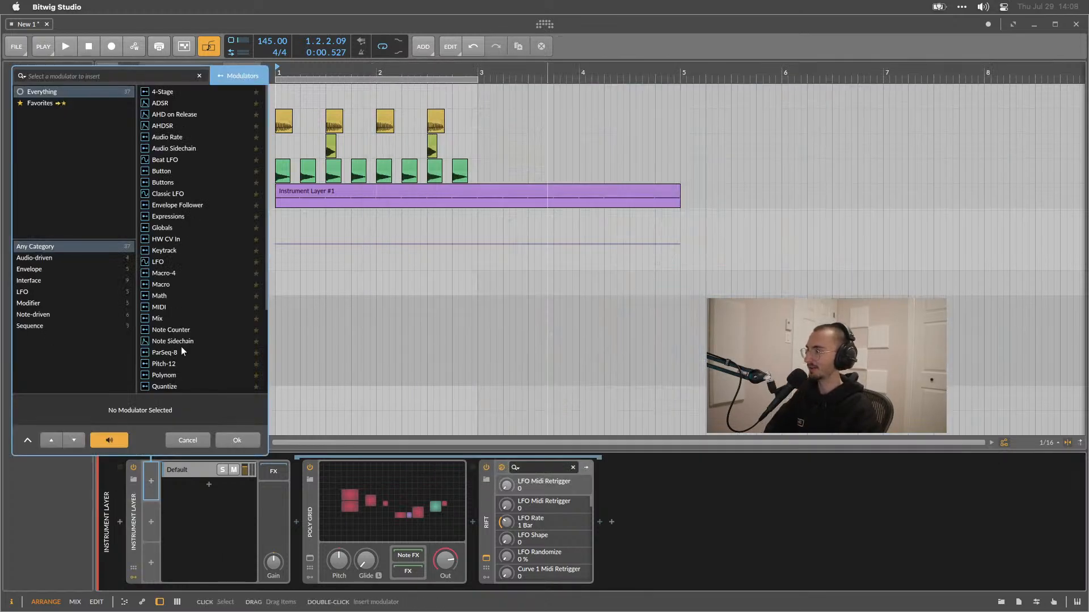
double_click(163, 259)
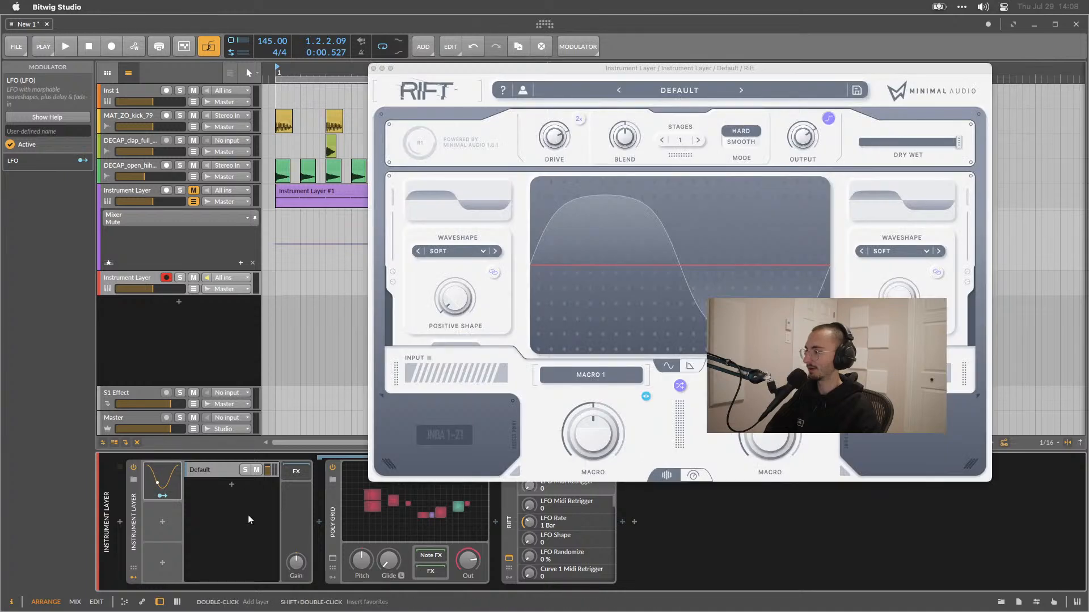
Try to assign the LFO to Rift's Positive Shape control.
left_click_drag(496, 71, 522, 65)
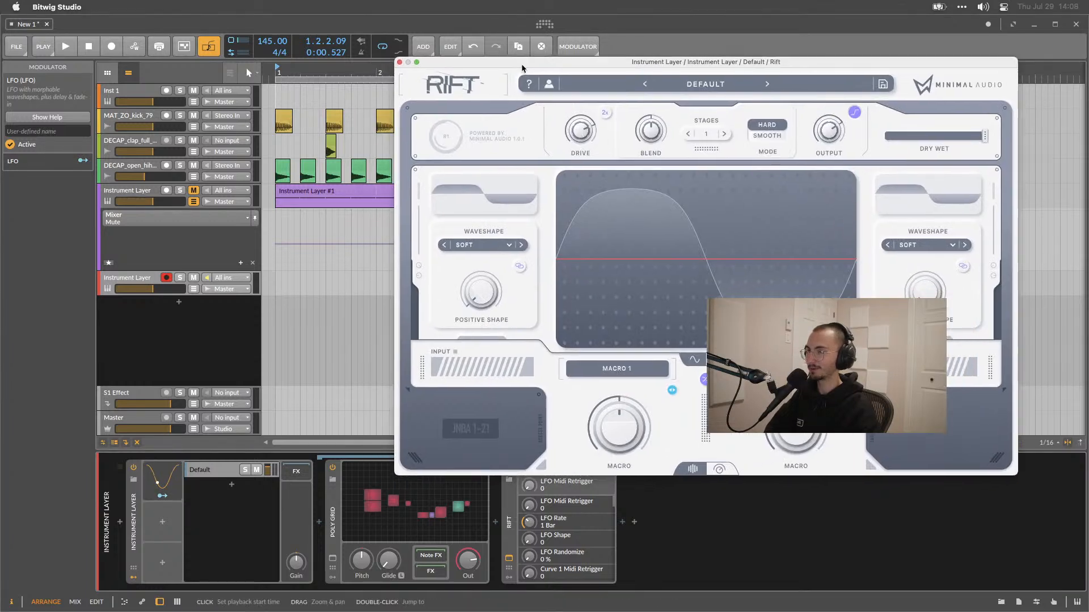
left_click_drag(1017, 476, 947, 464)
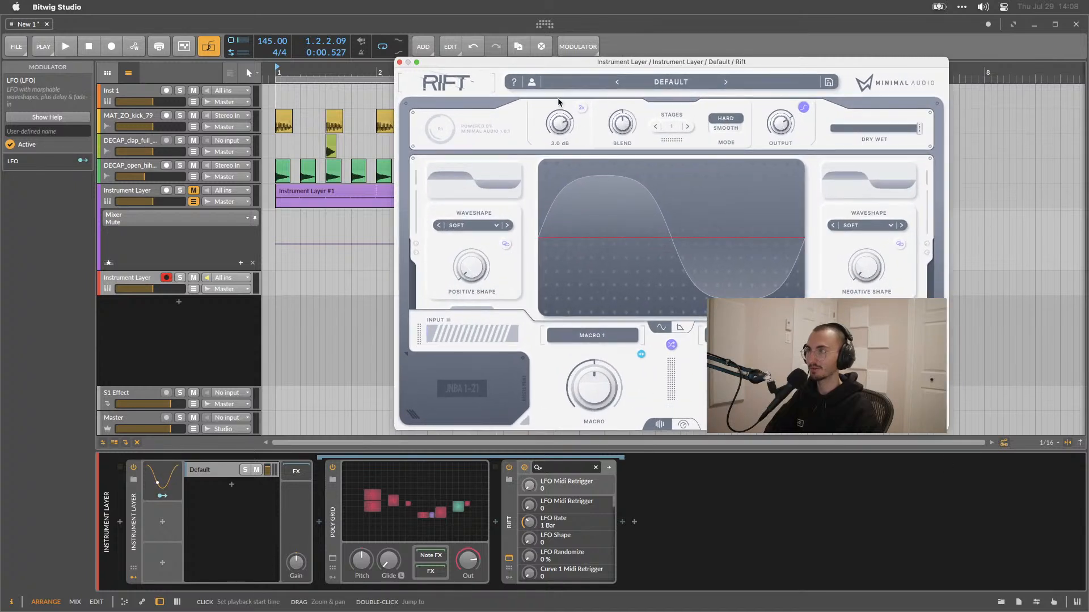
left_click_drag(563, 66, 528, 71)
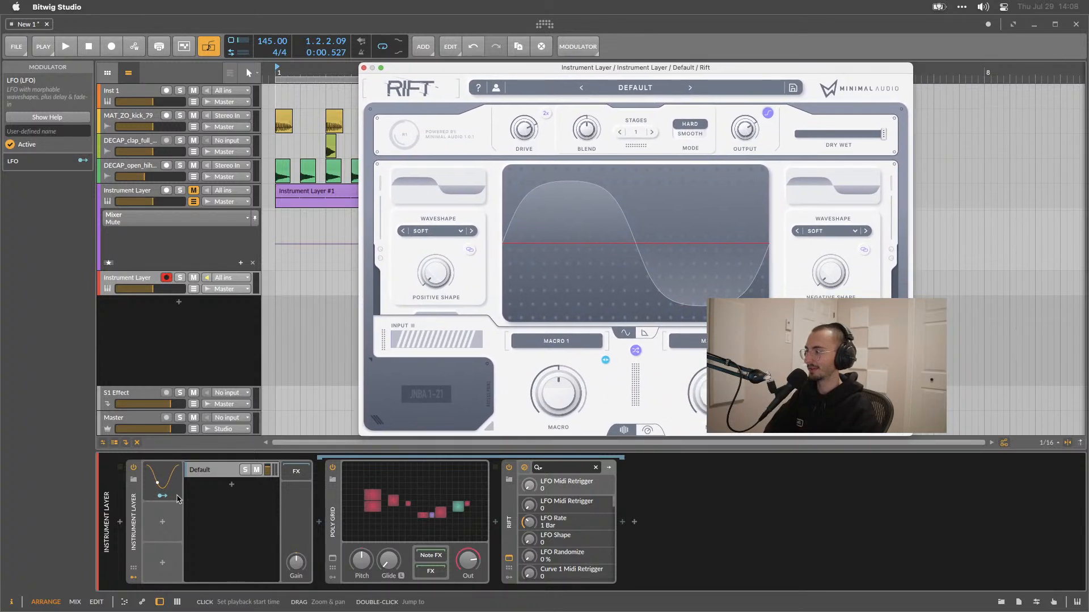
left_click(154, 498)
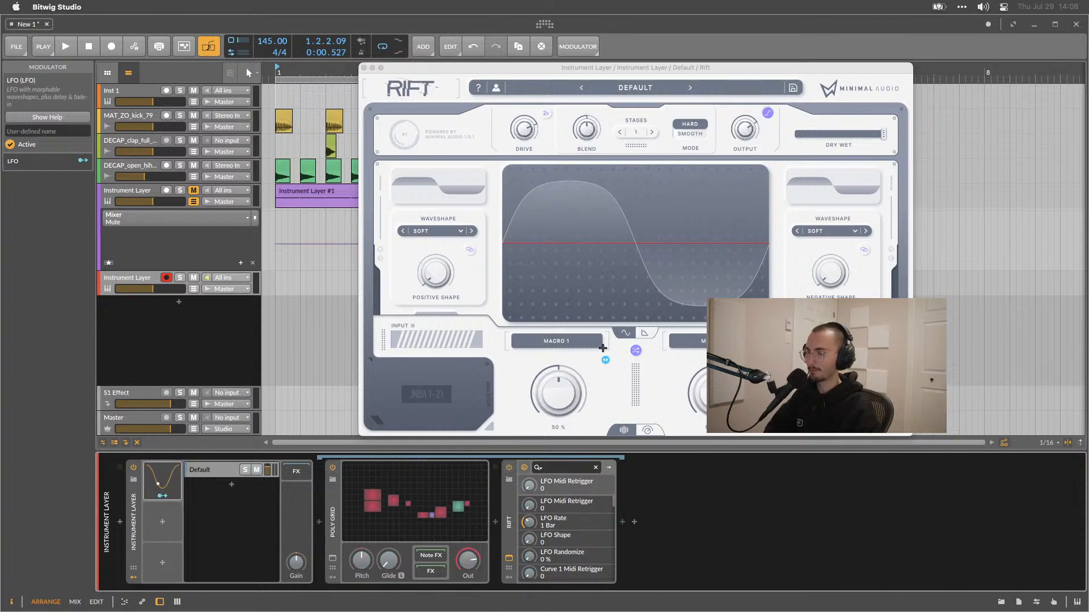
left_click_drag(451, 273, 455, 346)
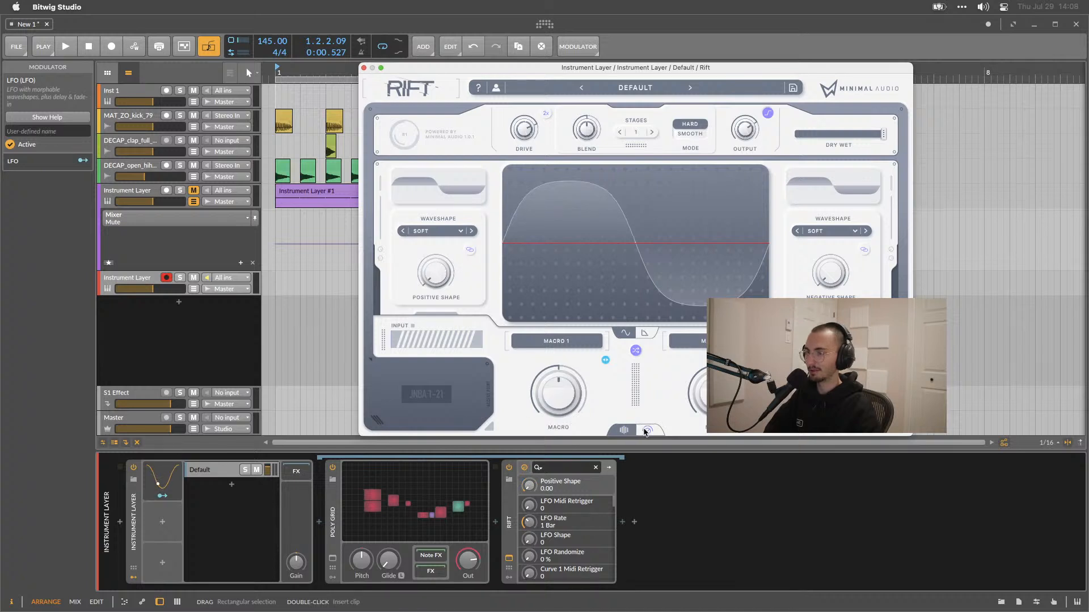
Switch Rift to its full editor view and modulate Rift's filter Cutoff with the LFO by +0.860.
left_click(646, 430)
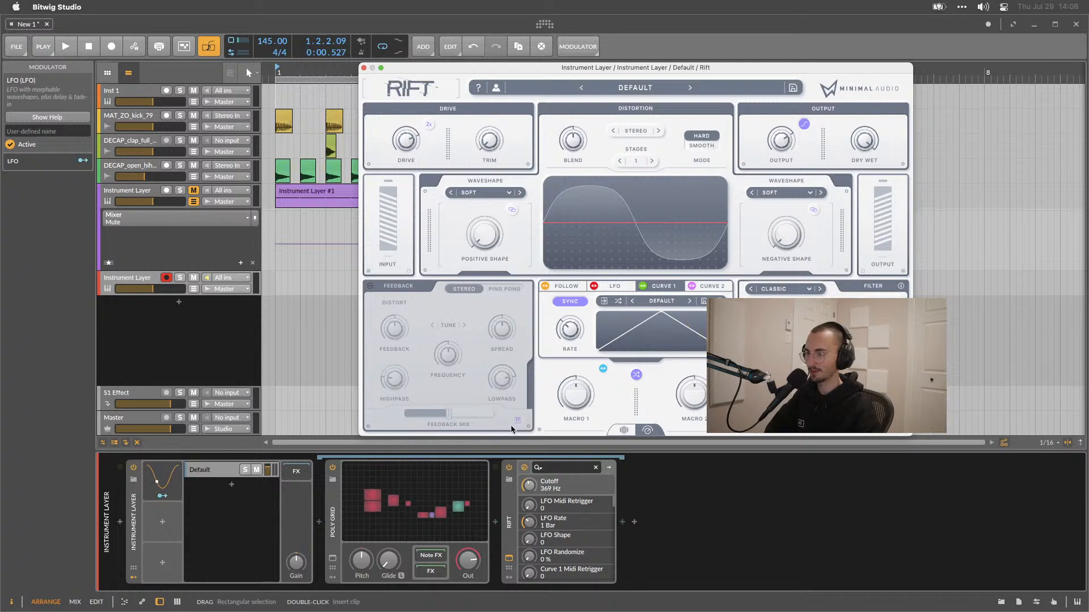
left_click(164, 497)
left_click_drag(529, 487, 528, 406)
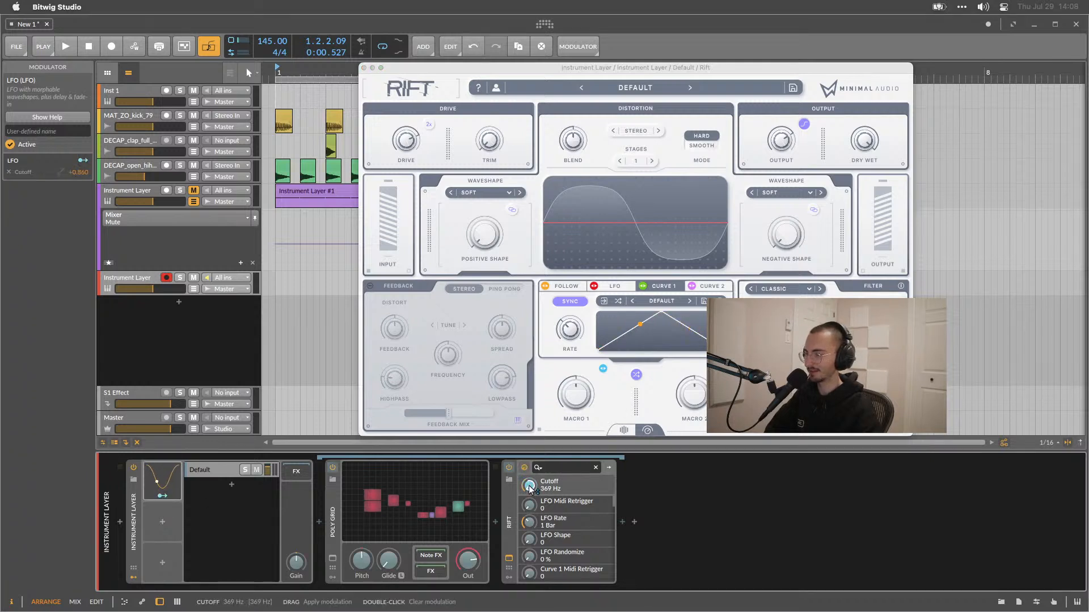
Play the arrangement to audition the modulated Rift filter and close the plug-in window.
key("space")
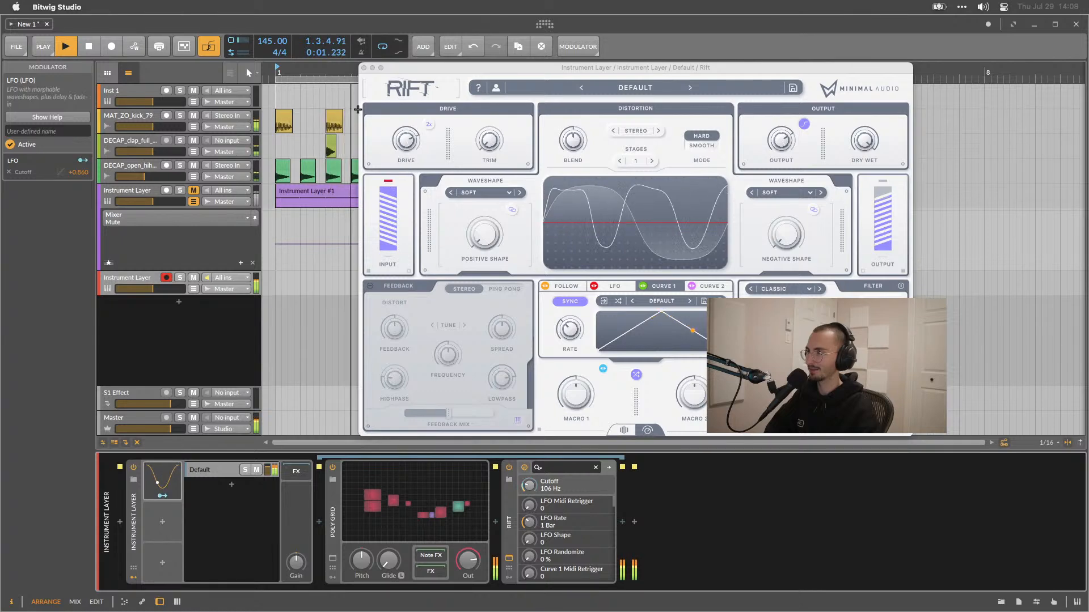
left_click(364, 68)
key("space")
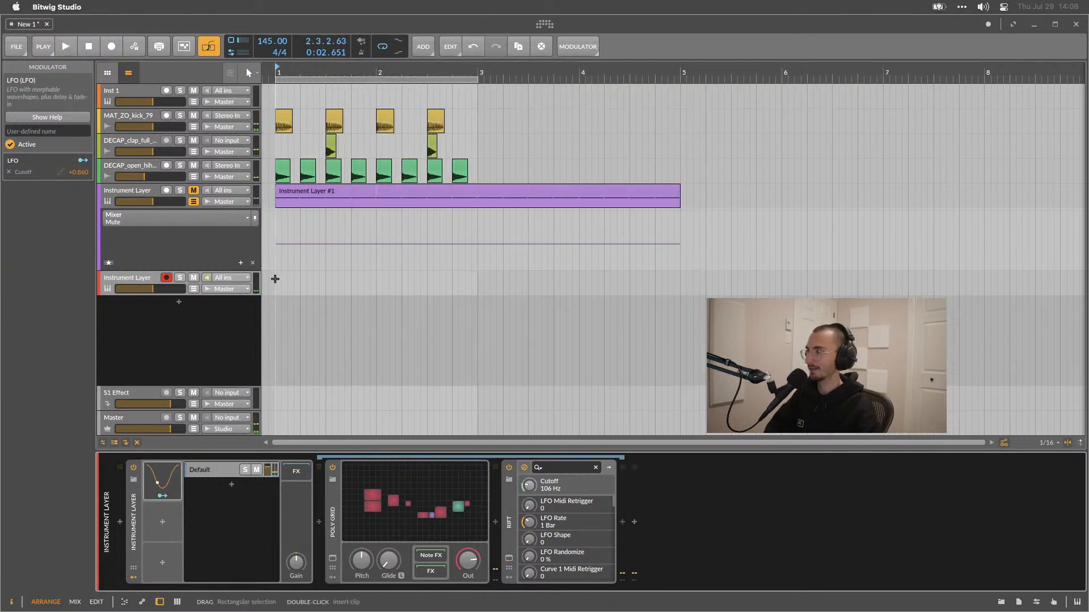
Create a one-bar clip on the Instrument Layer track and open it in an enlarged note editor.
double_click(275, 280)
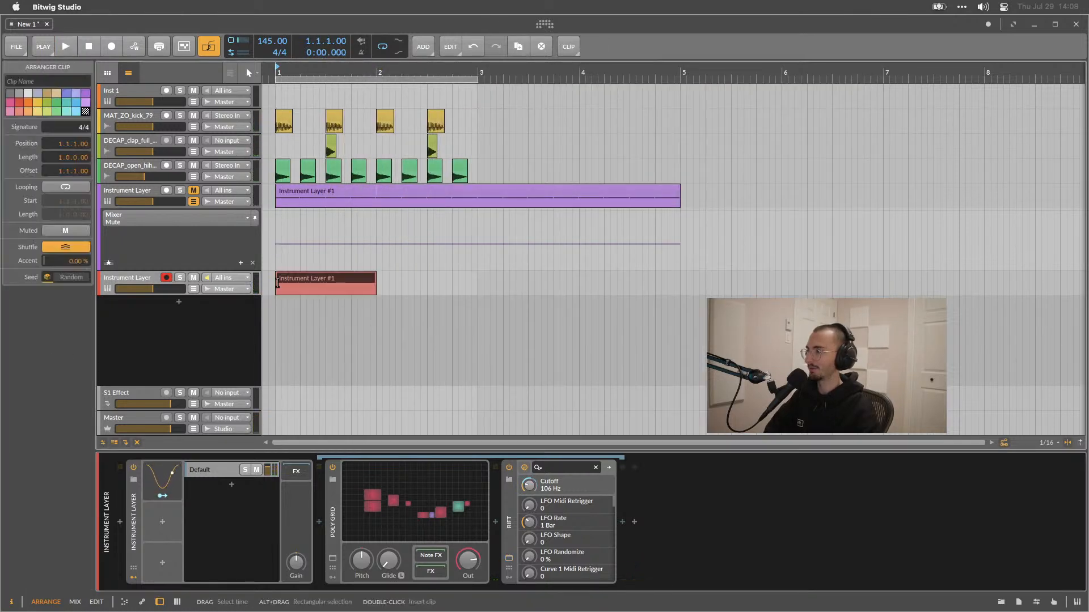
double_click(320, 282)
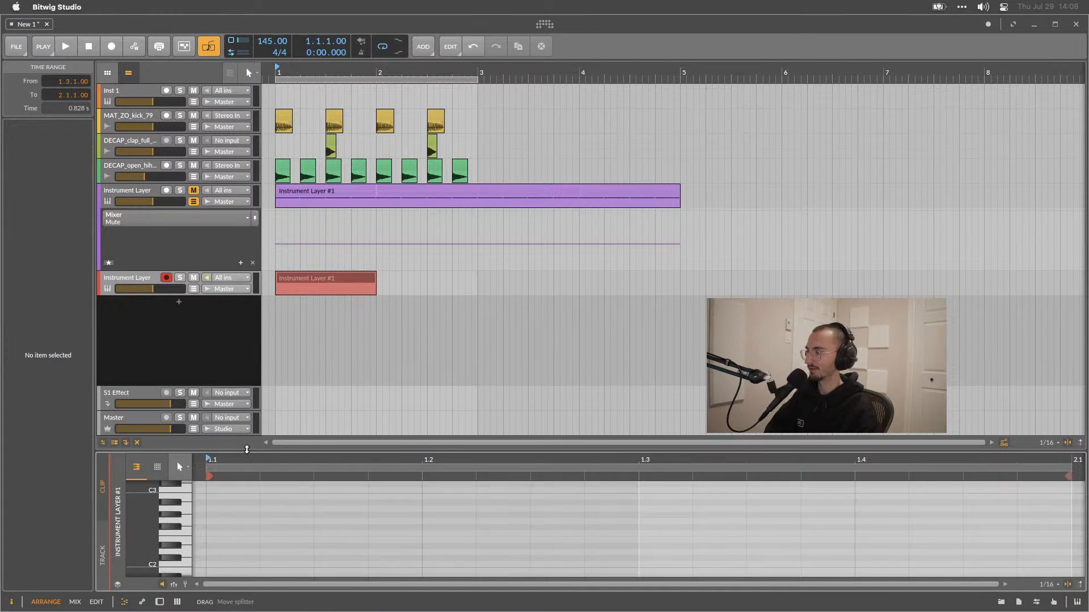
left_click_drag(246, 449, 246, 322)
Draw a short note at the clip start and move it to C0, auditioning playback.
double_click(198, 475)
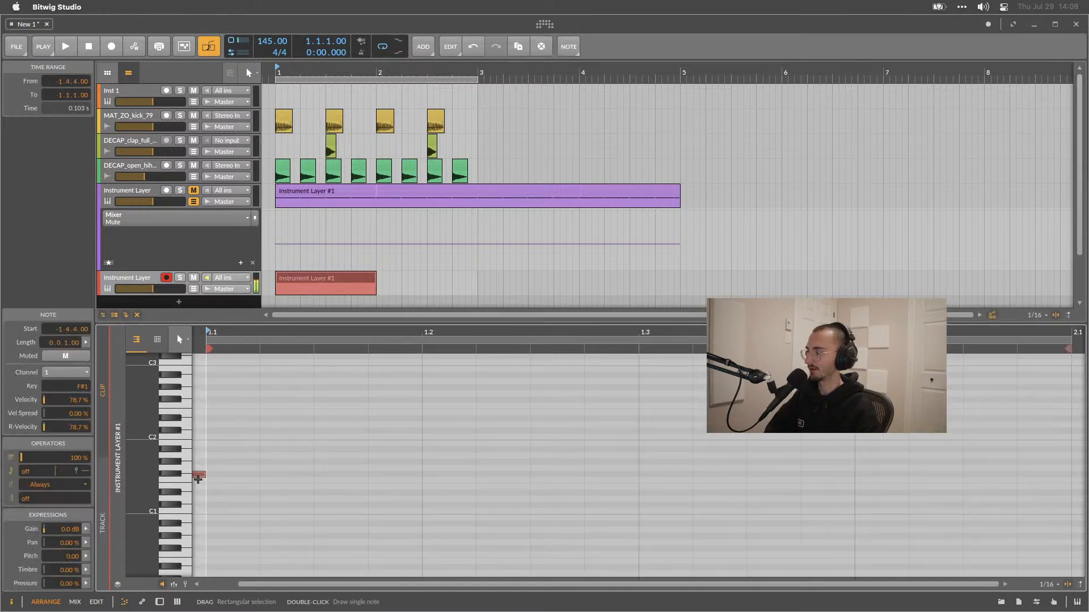
left_click_drag(198, 476, 291, 530)
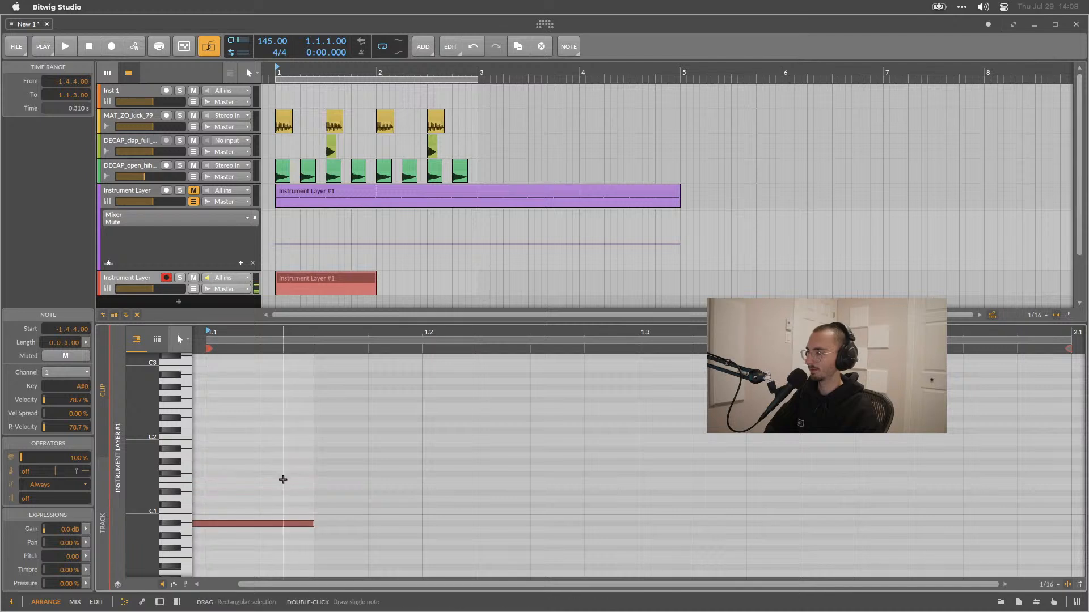
scroll(283, 480, "down", 3)
key("space")
key("space")
left_click_drag(290, 447, 643, 513)
key("space")
key("space")
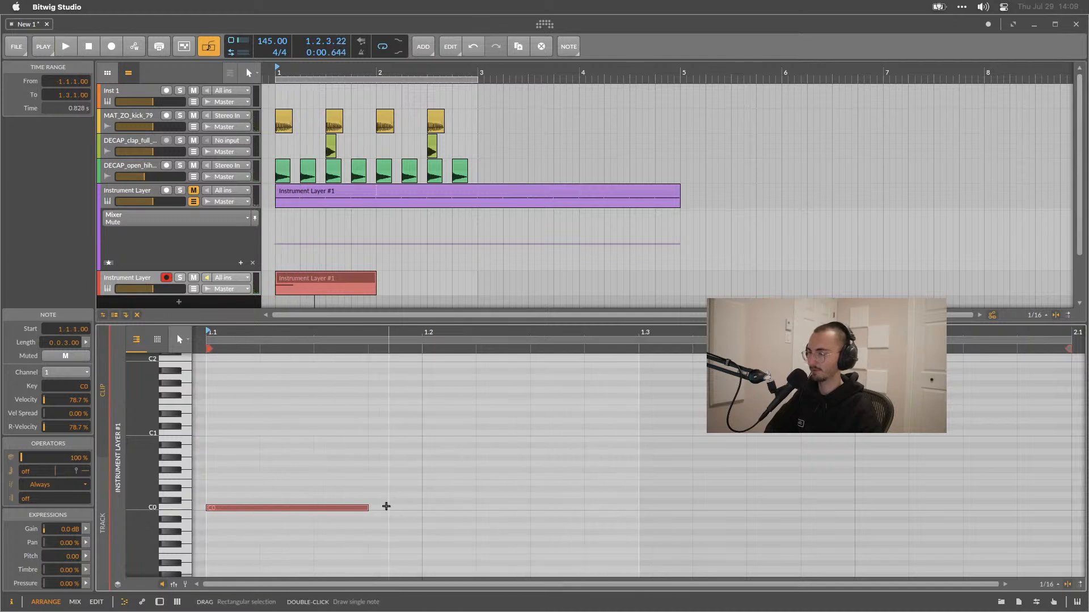
Lengthen the C0 note to half a bar.
left_click_drag(367, 508, 576, 510)
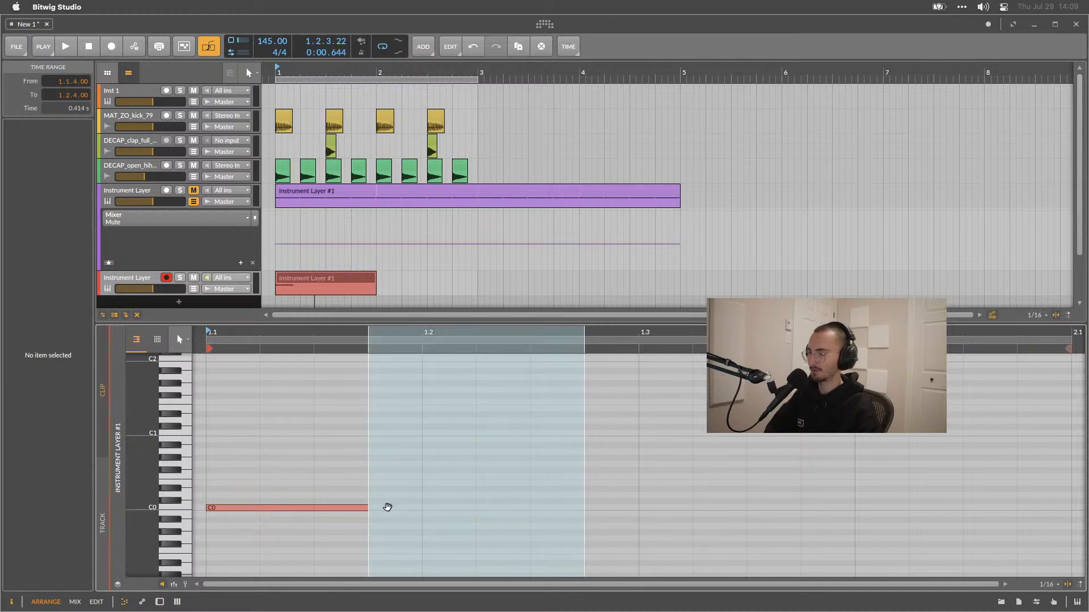
left_click_drag(364, 508, 640, 517)
key("space")
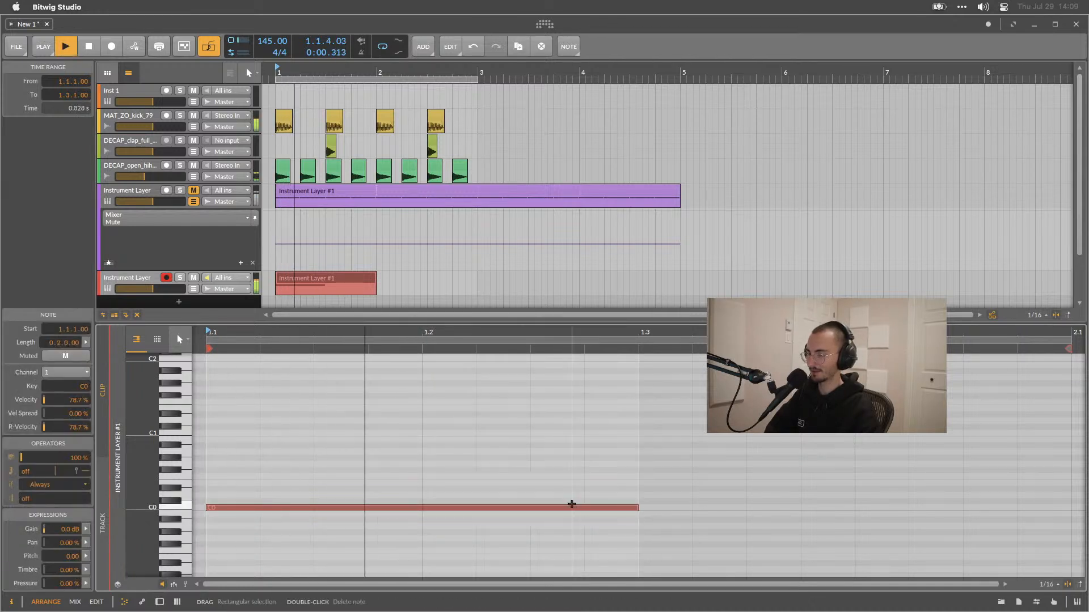
Transpose the note to E0 and duplicate it to fill the second half of the bar.
left_click_drag(571, 511, 639, 483)
key("space")
key("super+d")
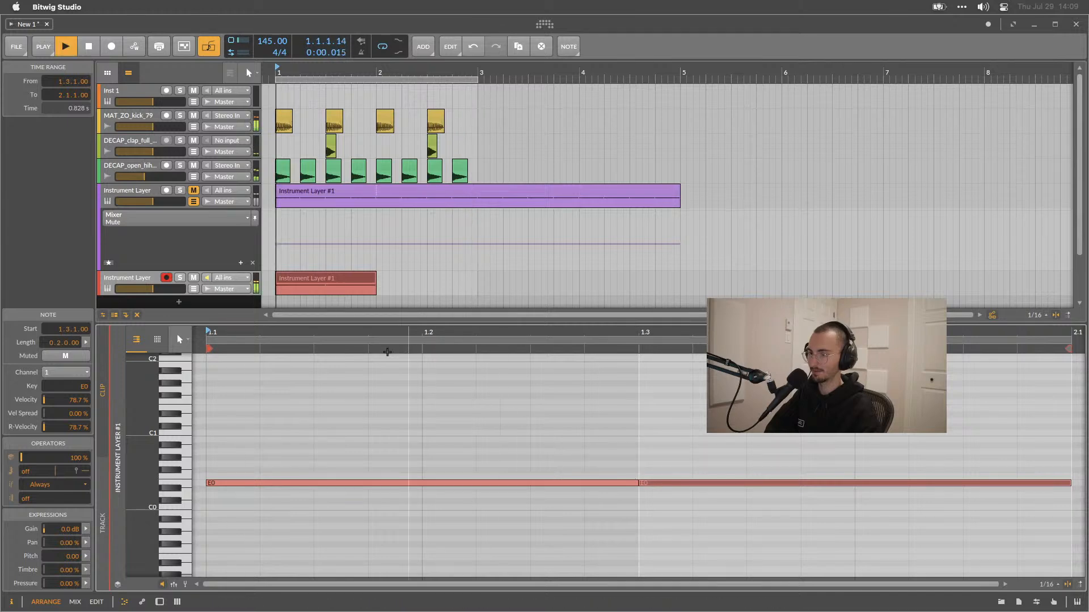
Duplicate the Instrument Layer clip three times to make four consecutive clips.
left_click(345, 278)
key("super+d")
key("super+d")
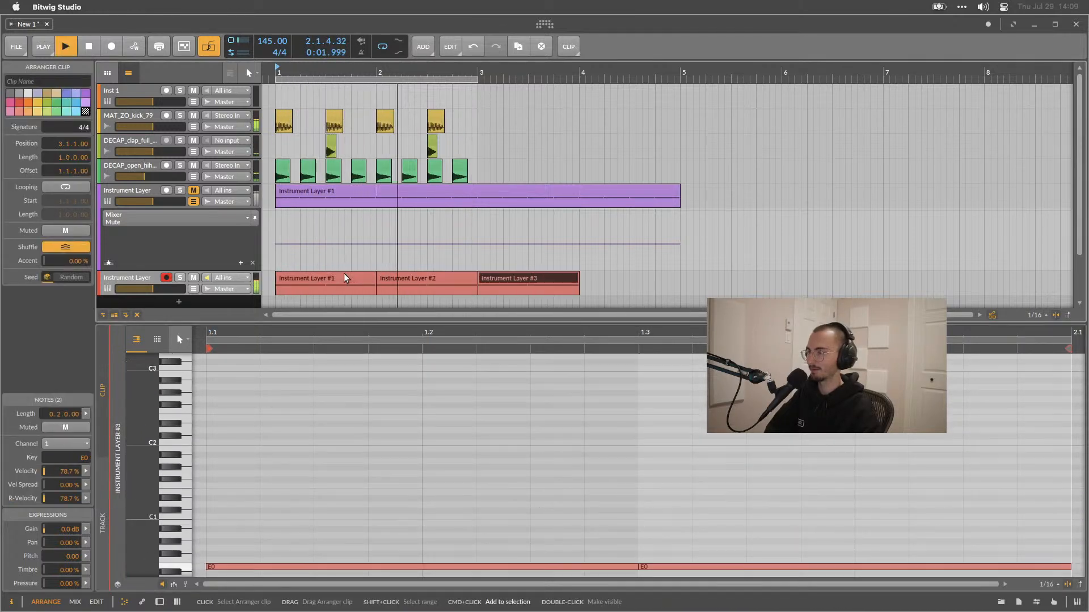
key("super+d")
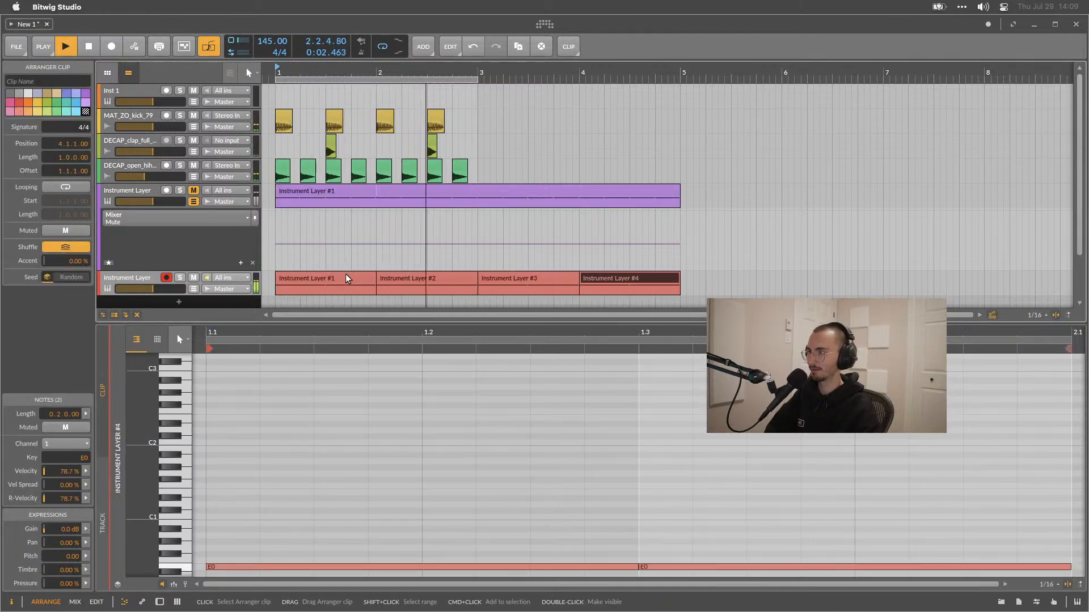
Open the LFO settings, set its timebase to 8th notes and reset its rate to default.
left_click(160, 602)
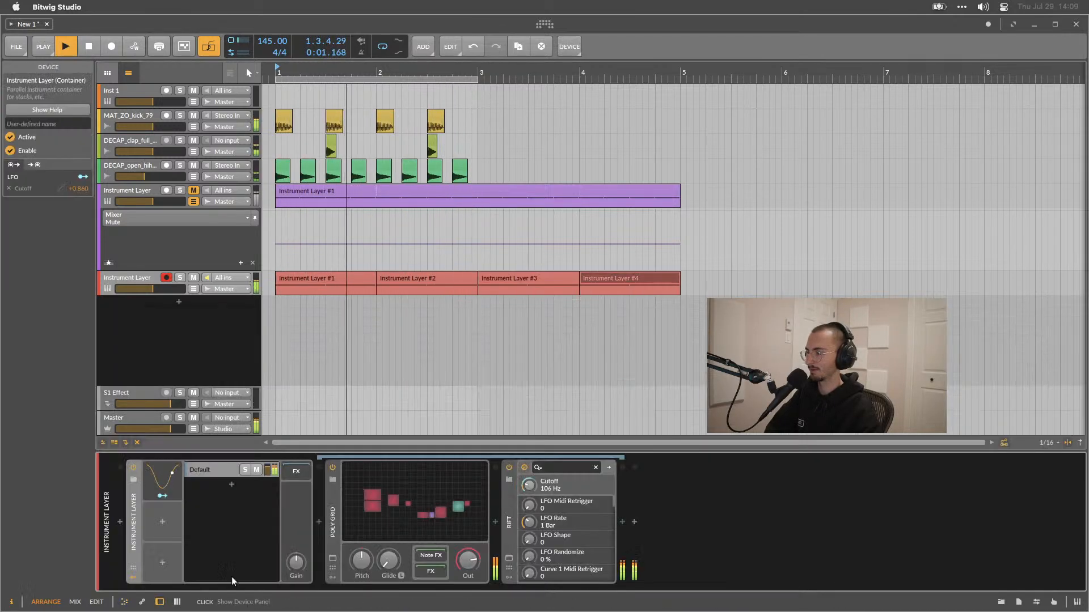
left_click(162, 479)
left_click(249, 484)
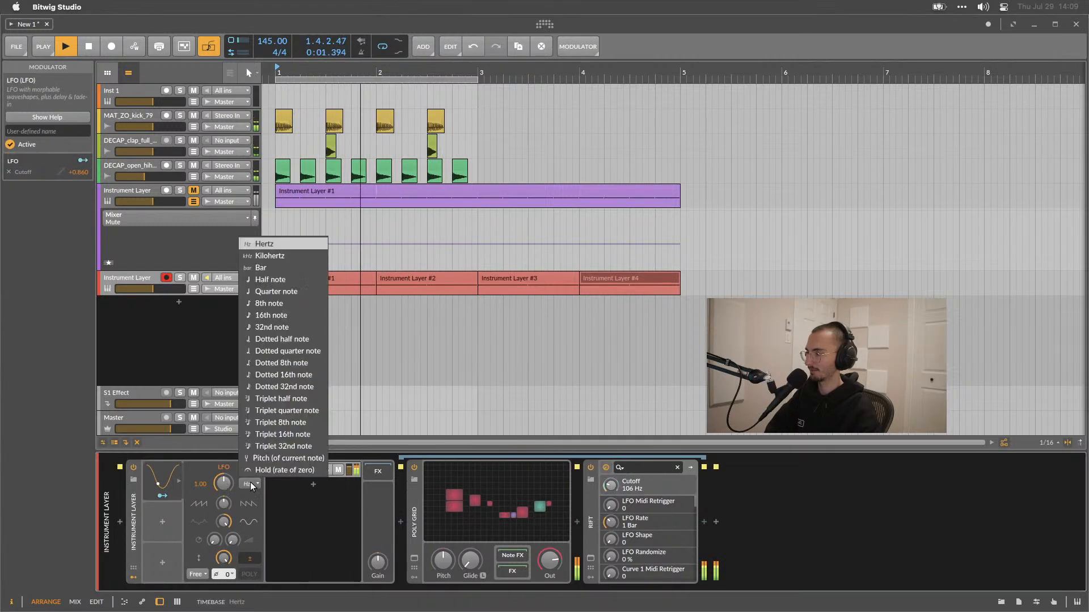
left_click(273, 305)
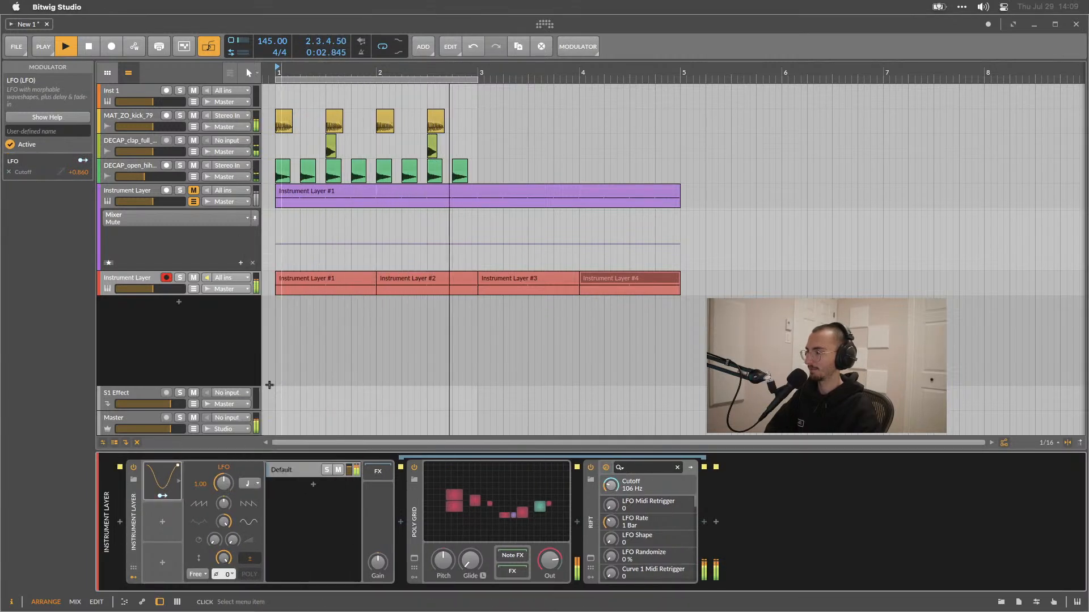
double_click(228, 483)
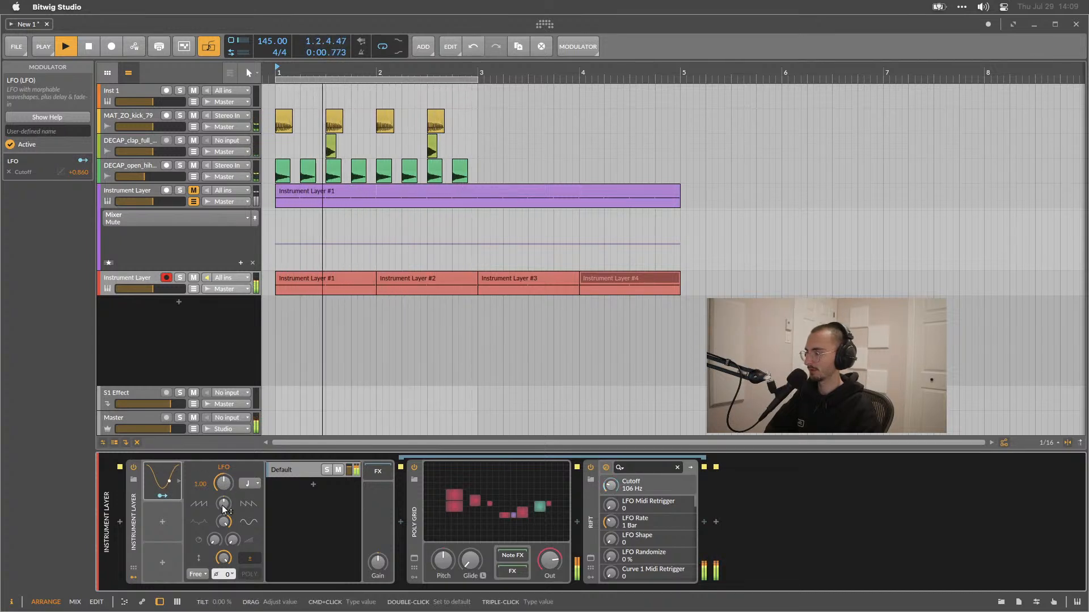
Set the LFO's phase offset to 180°, then adjust it to about 229°.
mouse_move(226, 576)
left_mouse_down()
mouse_move(226, 551)
mouse_move(227, 573)
mouse_move(227, 562)
left_mouse_up()
triple_click(227, 574)
type("180")
key("Return")
left_click_drag(226, 575, 224, 571)
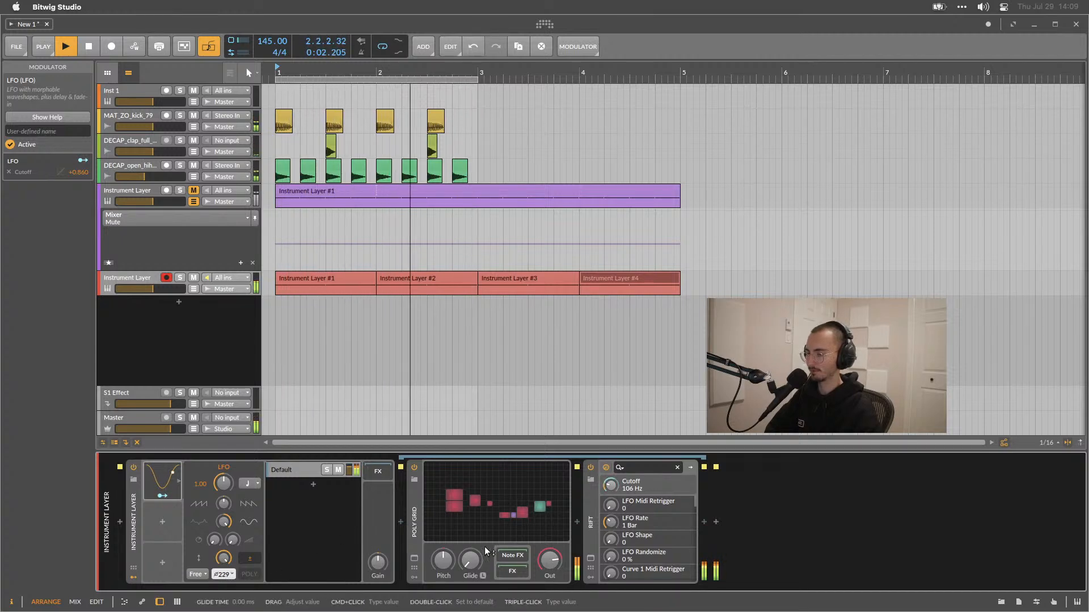
Open the Poly Grid editor and enable note retrigger on both Triangle oscillators, then play back.
left_click(499, 512)
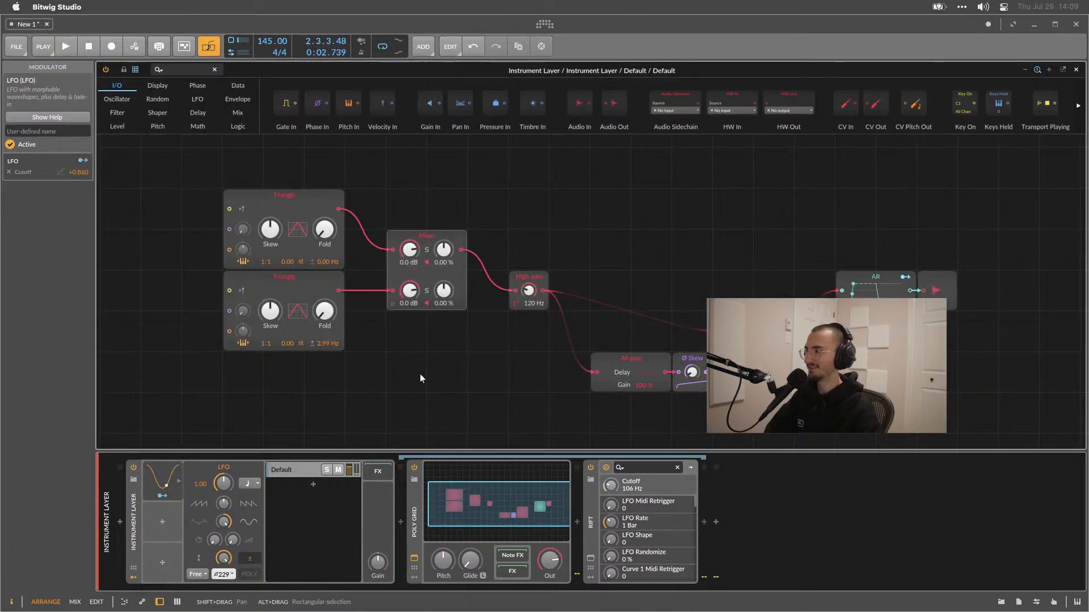
scroll(419, 372, "left", 1)
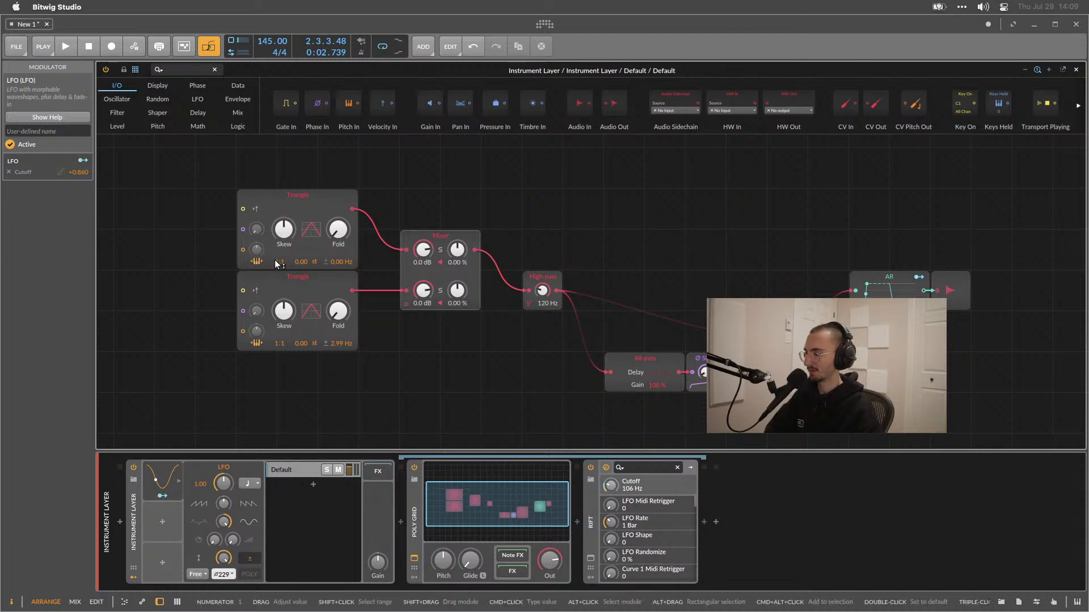
left_click(256, 209)
left_click(256, 290)
key("space")
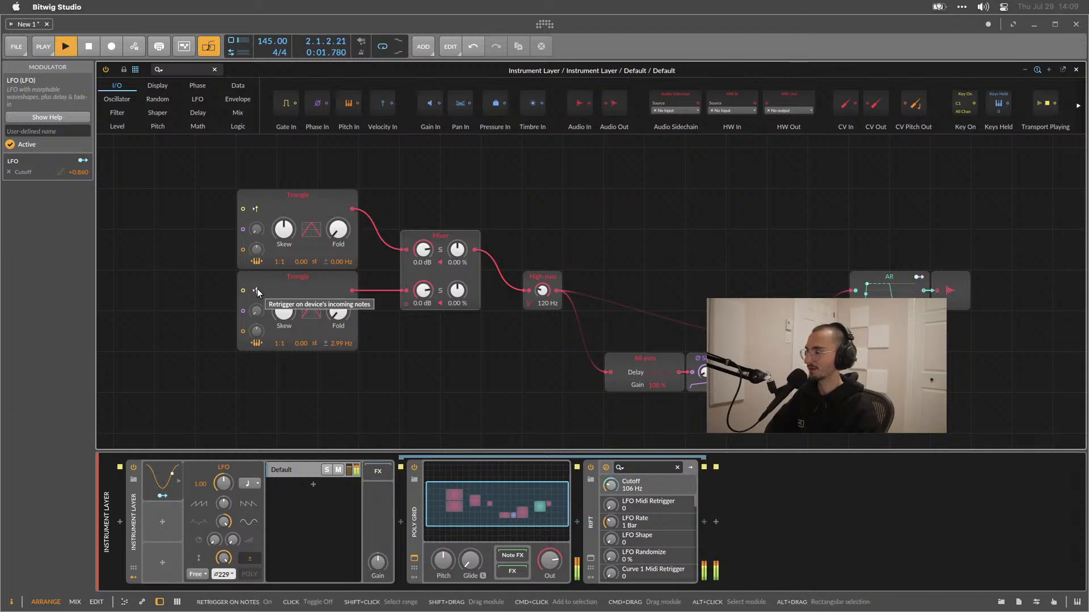
left_click_drag(284, 310, 286, 315)
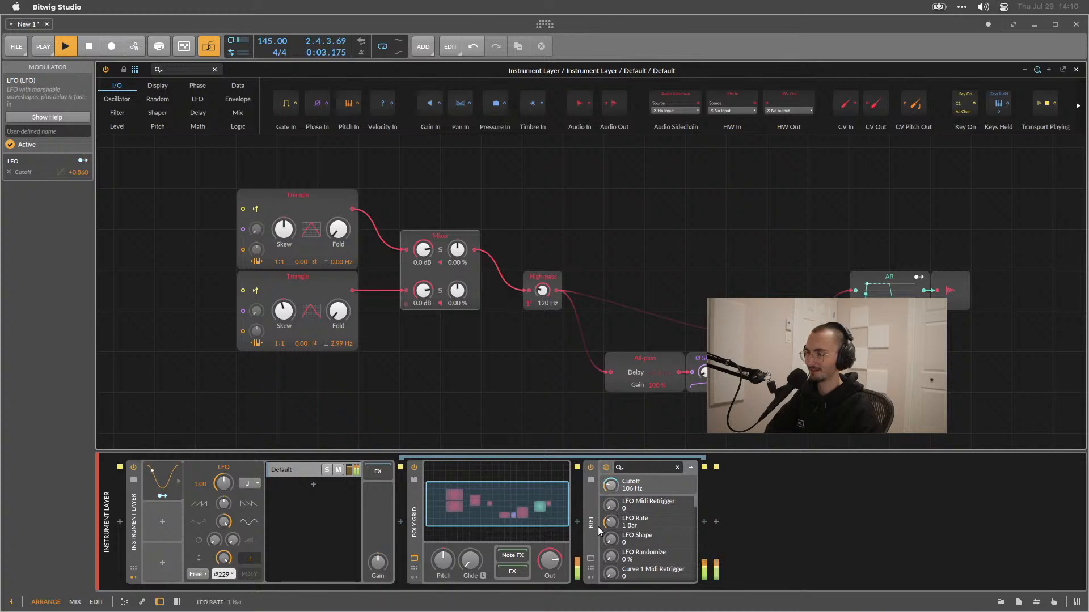
Open Rift and switch its filter type to Shifty.
left_click(591, 561)
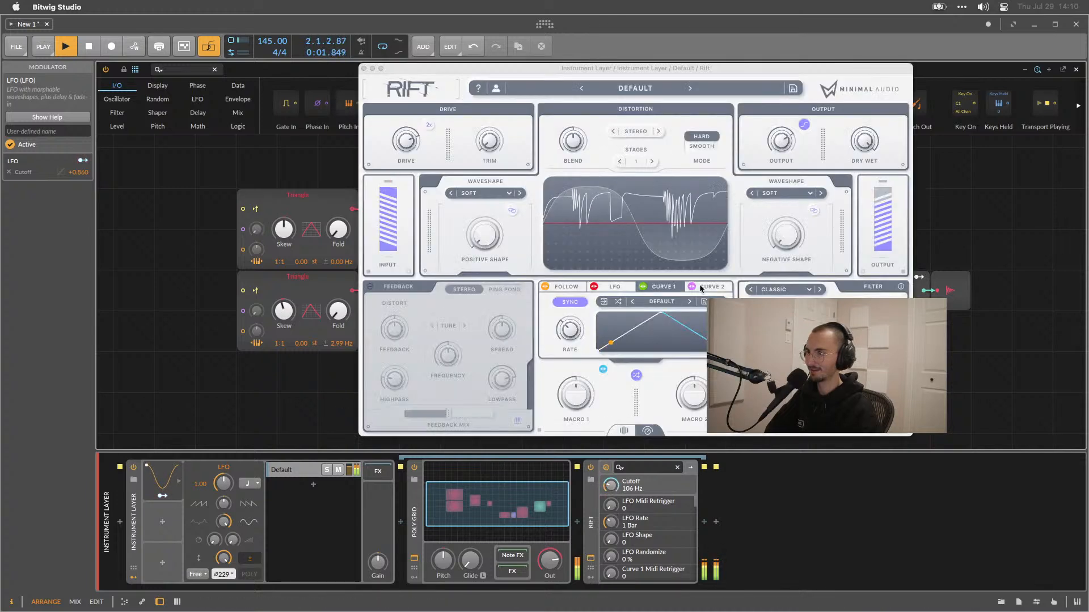
left_click(820, 290)
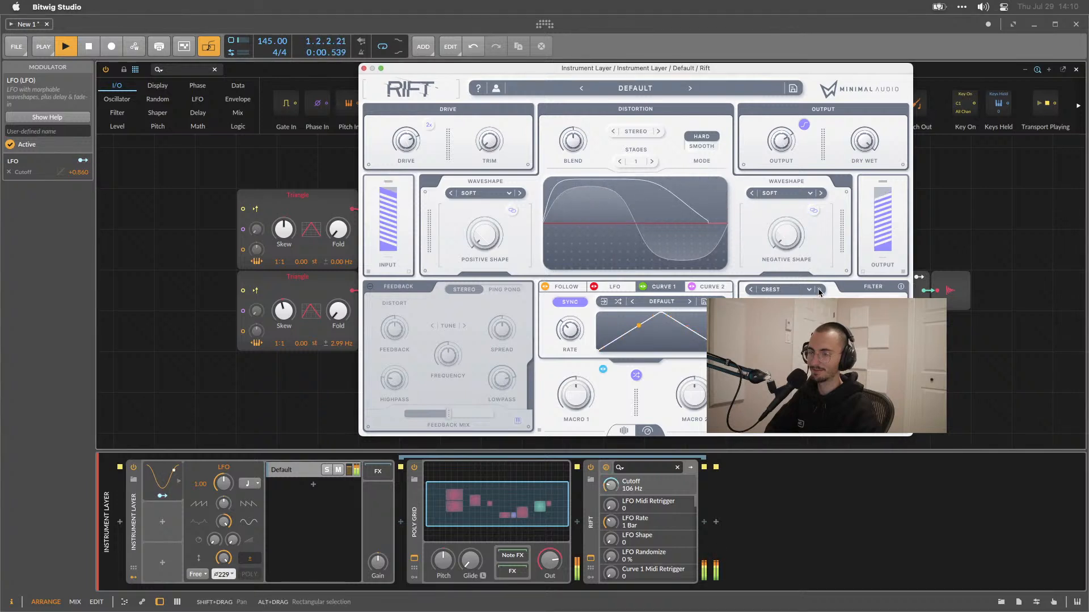
left_click(819, 290)
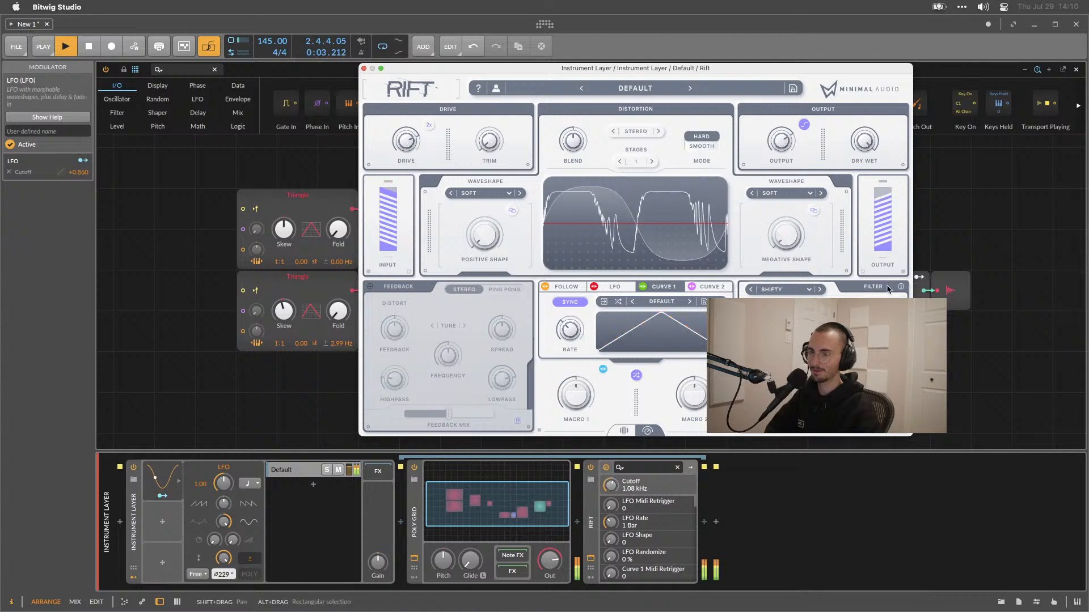
left_click_drag(611, 486, 611, 482)
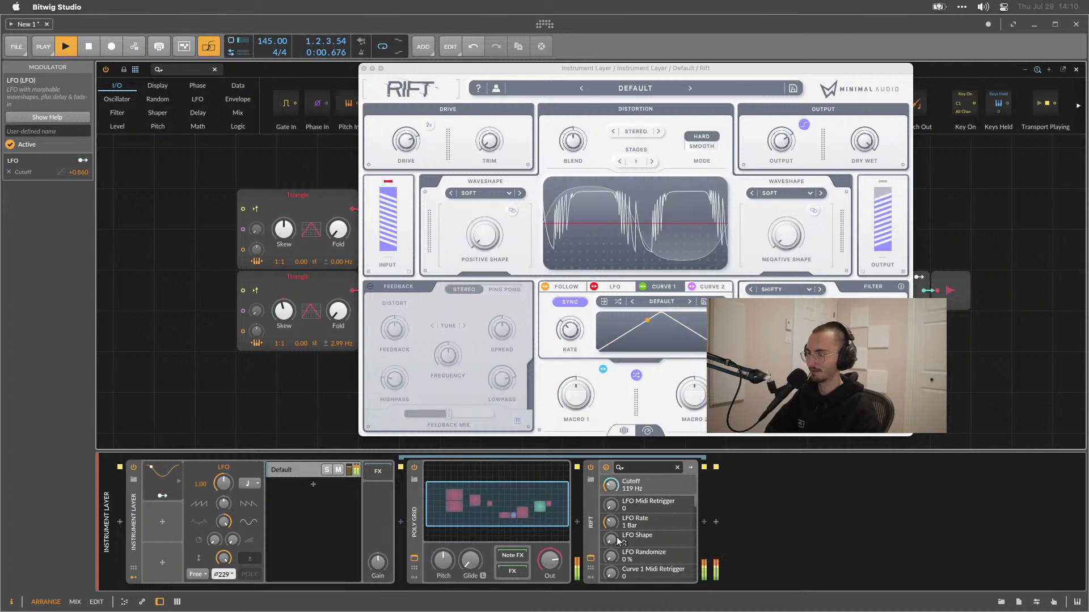
Insert a Tool utility device after Rift in the Instrument Layer chain.
key("space")
left_click(716, 521)
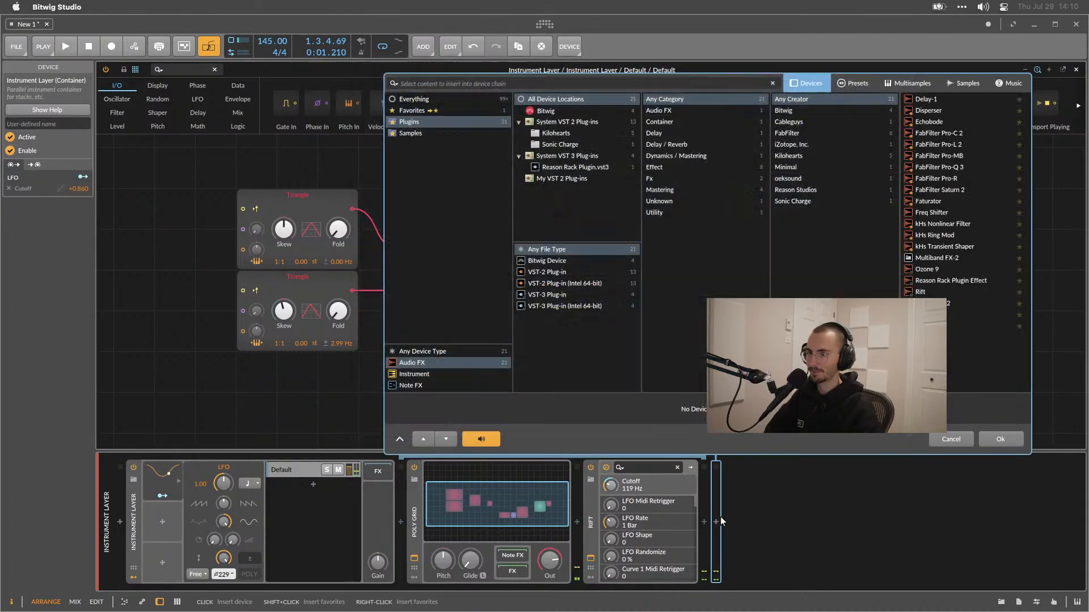
left_click(964, 326)
left_click(998, 438)
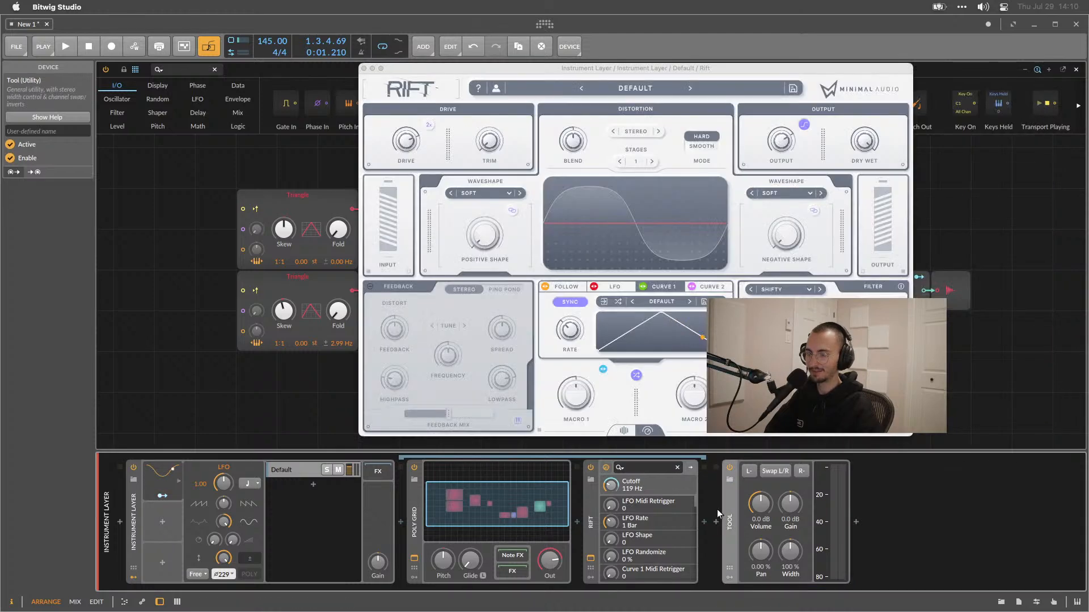
Turn the Tool's volume down to -inf dB, map the LFO to it with about +0.93 modulation, and play back.
left_click_drag(754, 507, 754, 590)
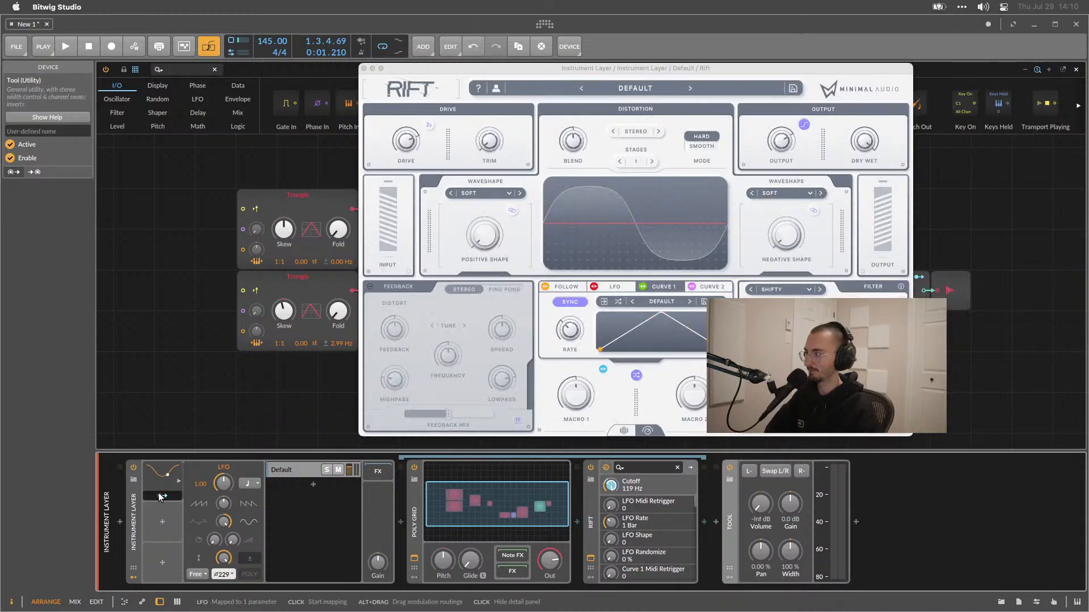
left_click_drag(765, 506, 764, 561)
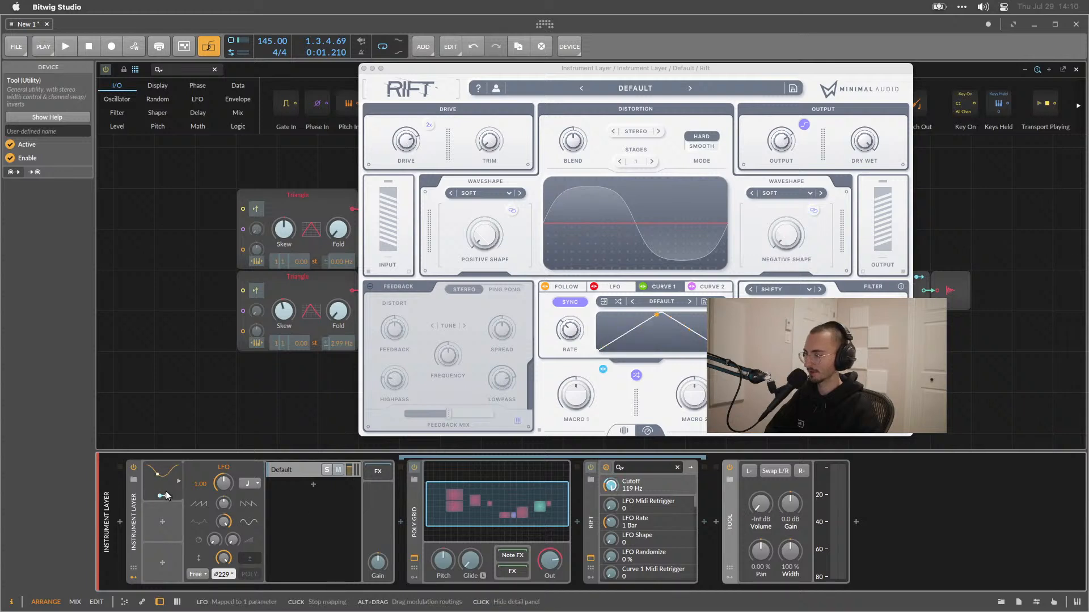
mouse_move(725, 503)
left_mouse_down()
mouse_move(705, 503)
mouse_move(744, 476)
left_mouse_up()
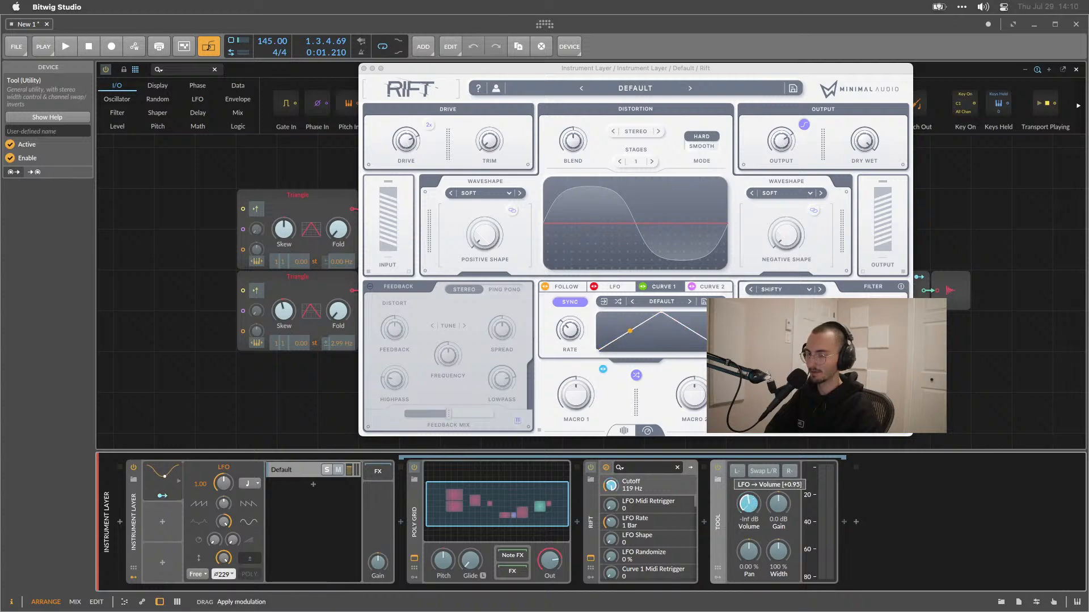
key("space")
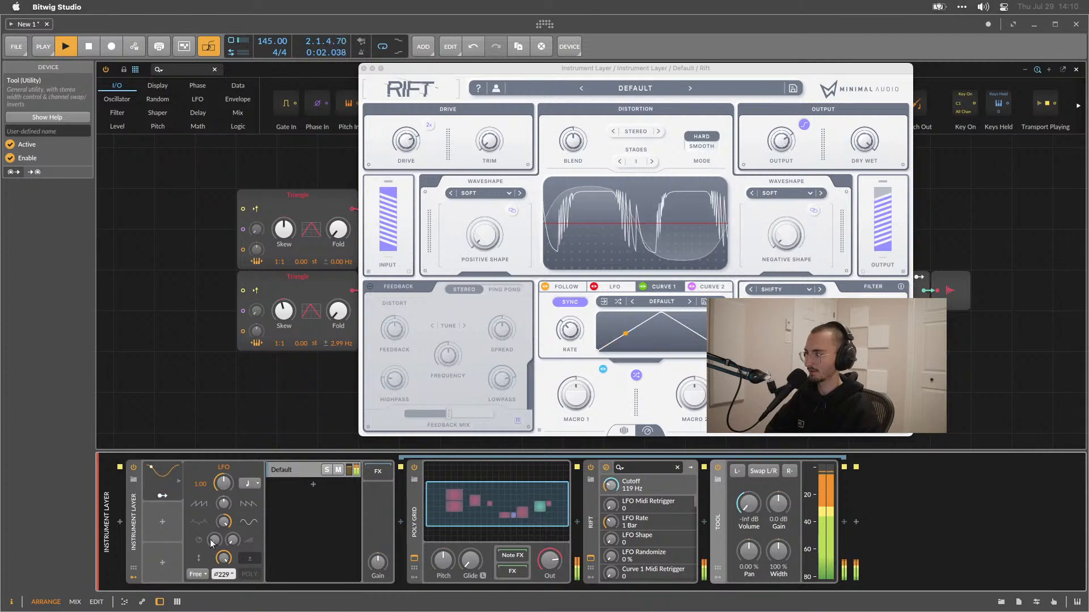
Try different LFO phase offsets, then reset the phase to its default 0°.
mouse_move(223, 574)
left_mouse_down()
mouse_move(223, 594)
mouse_move(224, 578)
left_mouse_up()
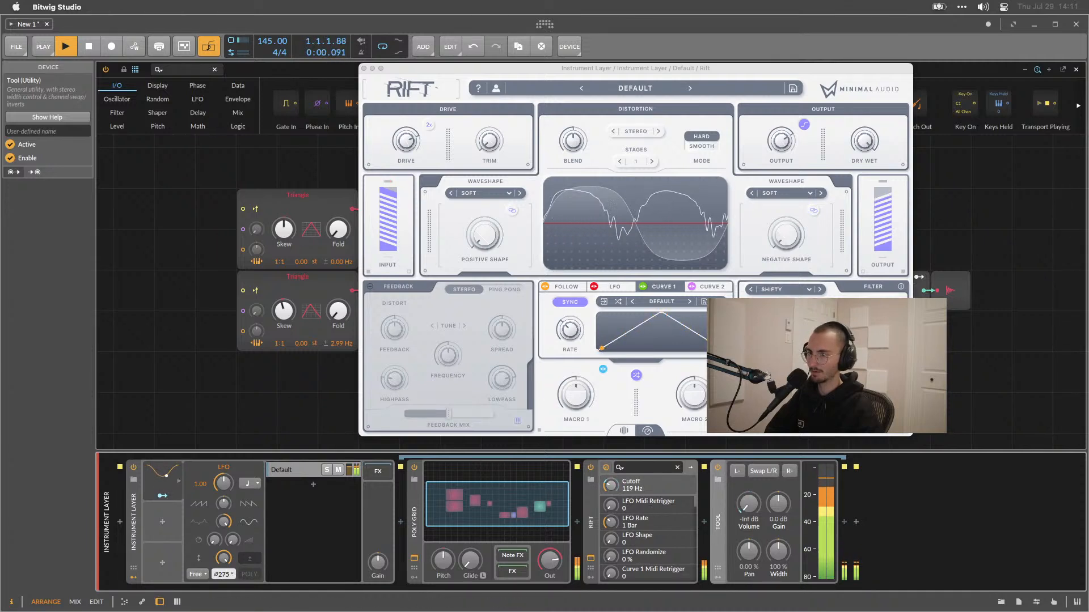
key("space")
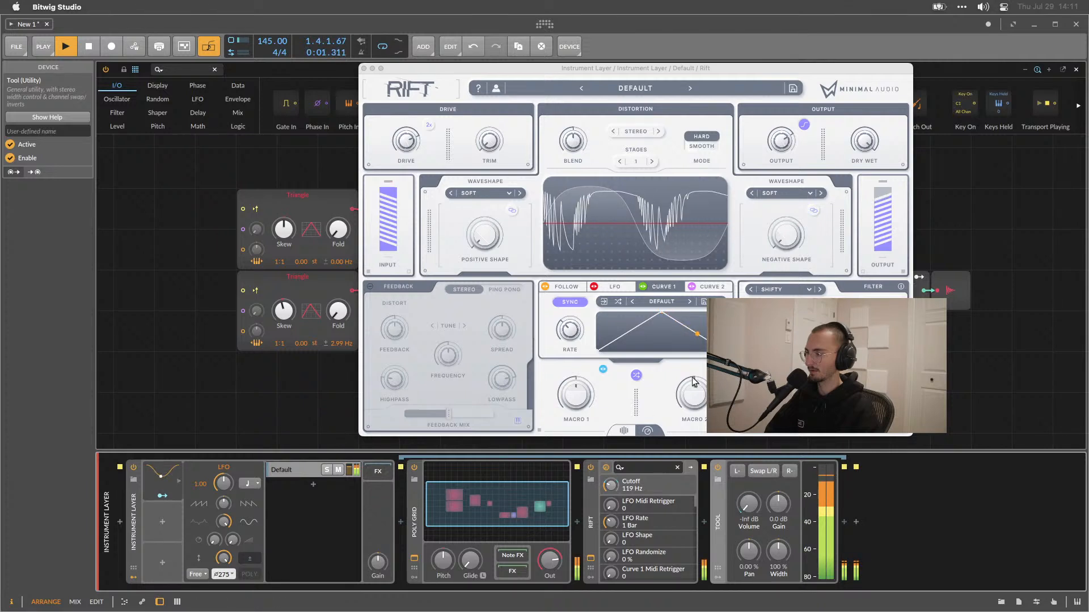
scroll(223, 576, "down", 3)
scroll(222, 576, "up", 3)
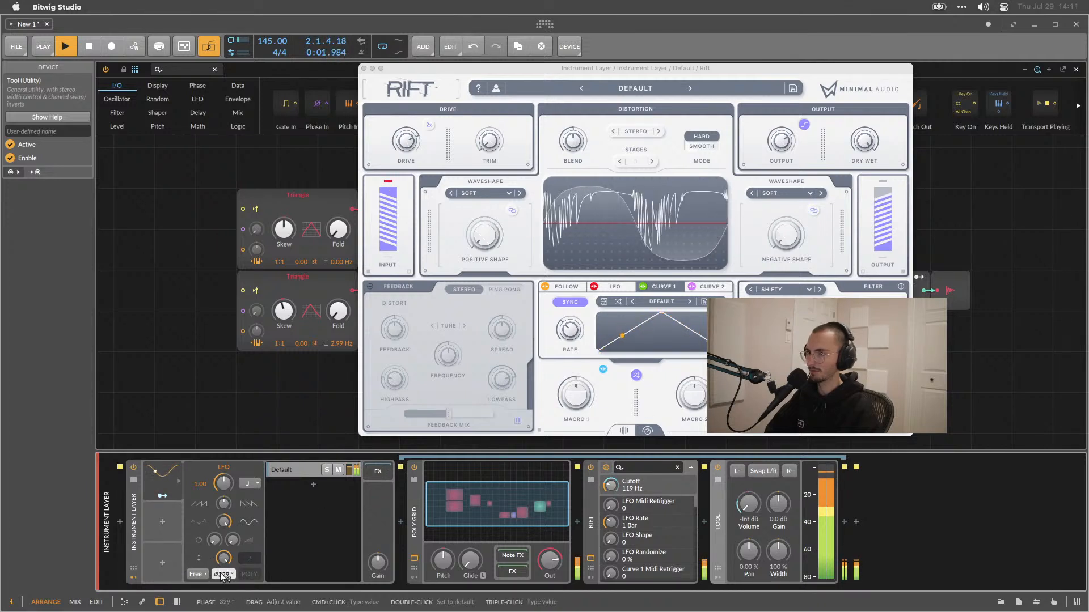
double_click(223, 576)
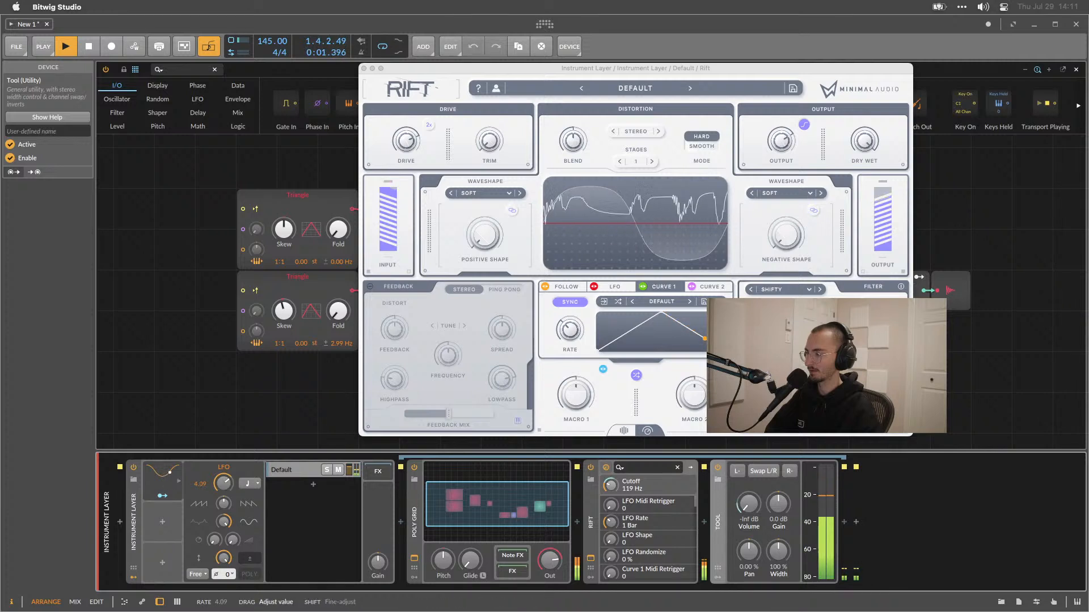
Set the LFO's timebase to 8th notes.
left_click(250, 484)
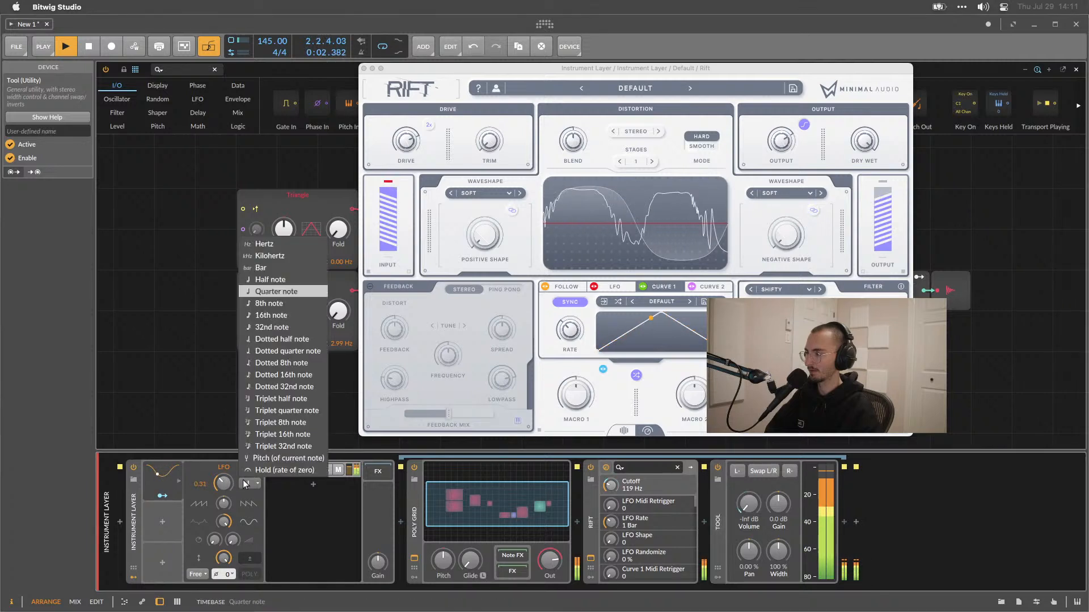
left_click(291, 305)
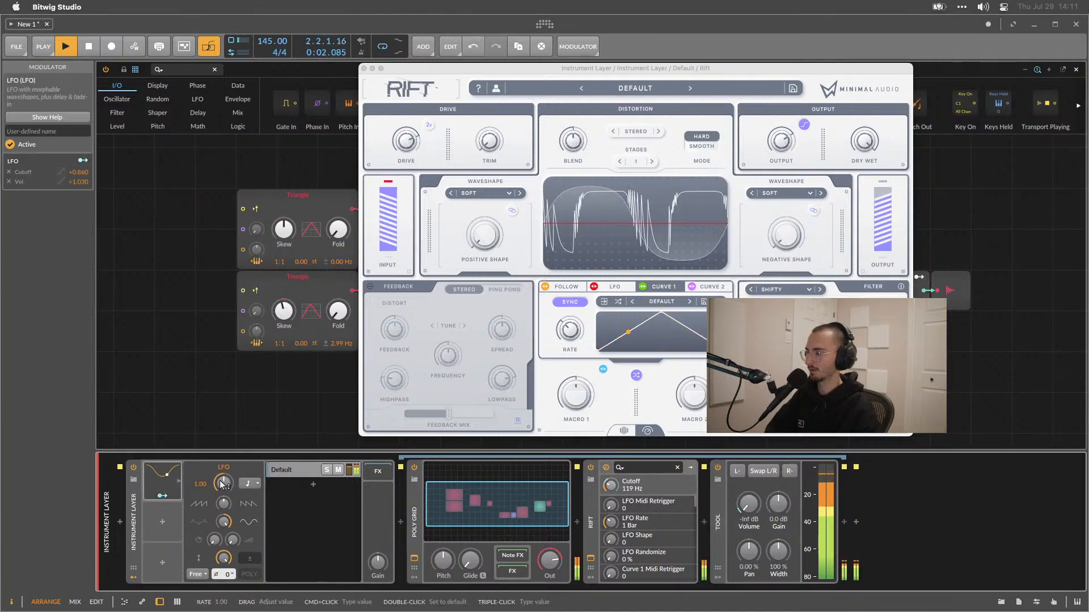
mouse_move(223, 504)
left_mouse_down()
mouse_move(225, 476)
mouse_move(225, 503)
left_mouse_up()
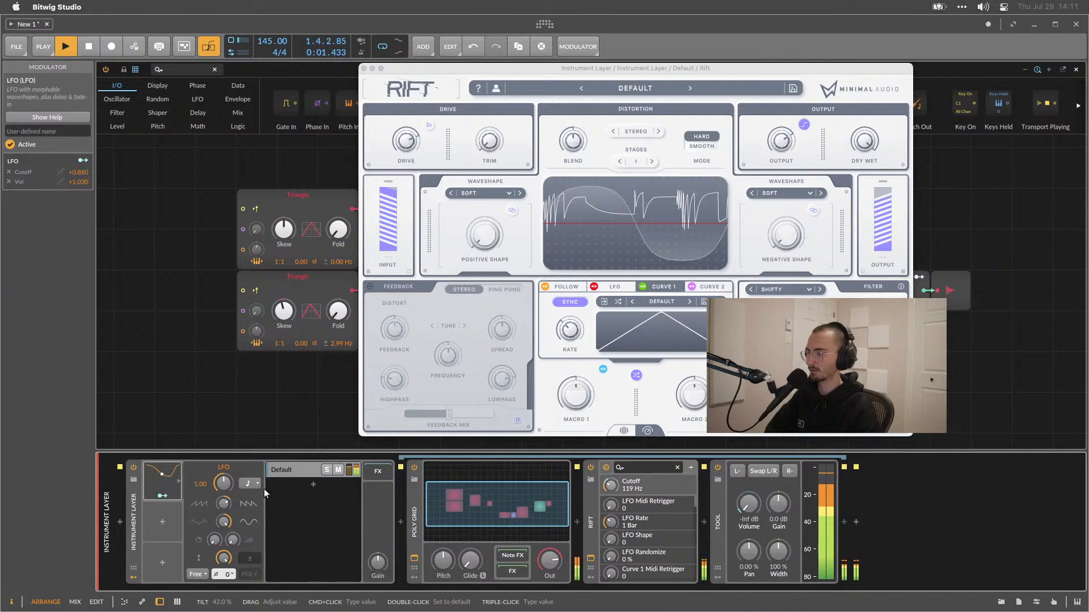
Raise Rift's filter morph and switch its filter type to Scatter.
left_click_drag(824, 357, 824, 338)
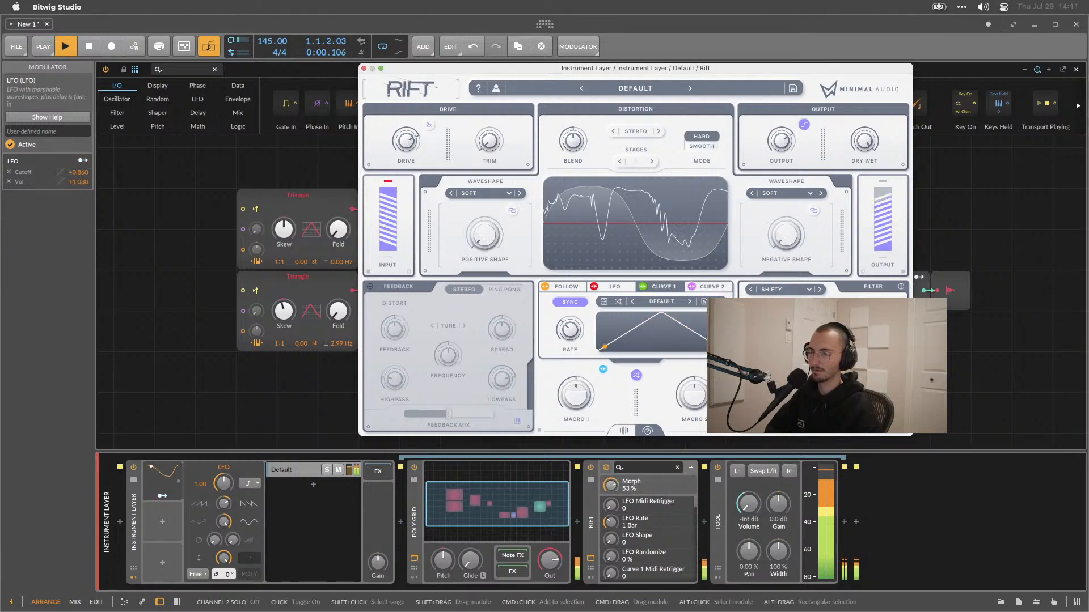
left_click(819, 289)
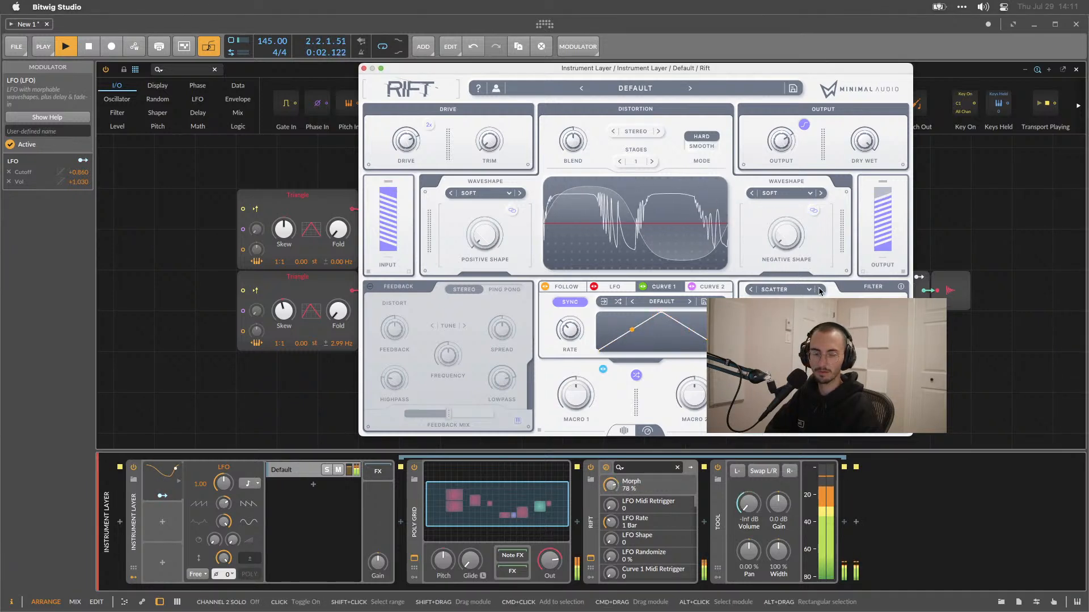
key("space")
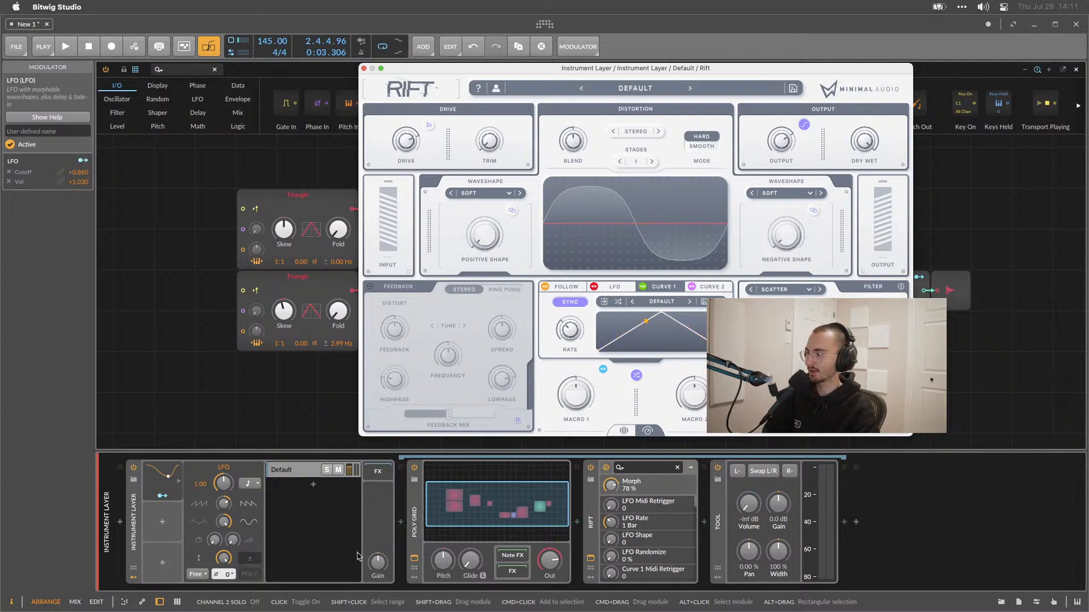
Set the LFO's trigger mode to Sync and play back to compare.
left_click(203, 575)
left_click(205, 549)
key("space")
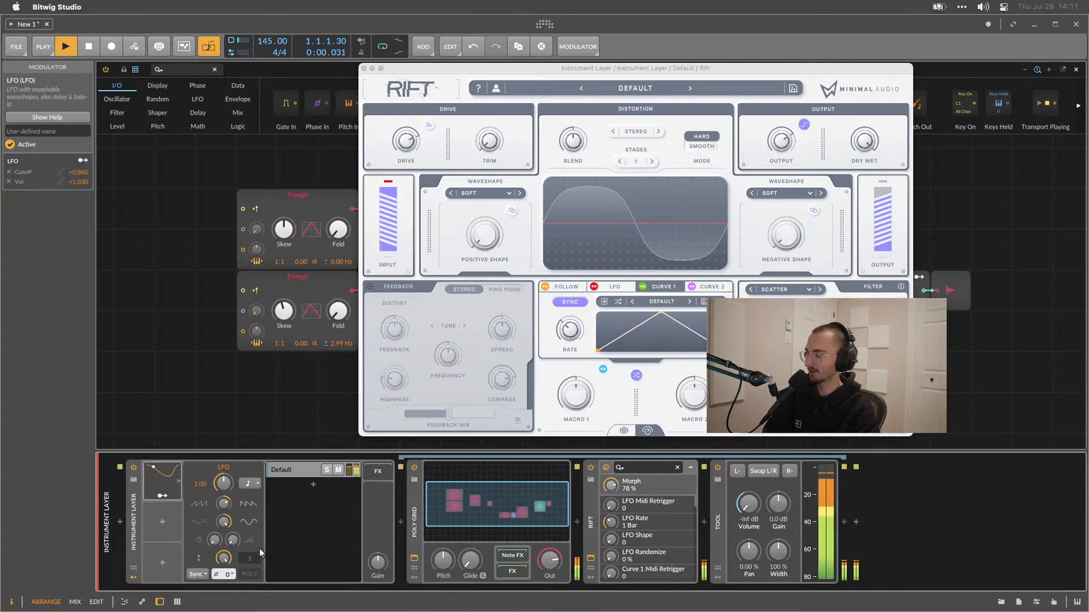
left_click(203, 574)
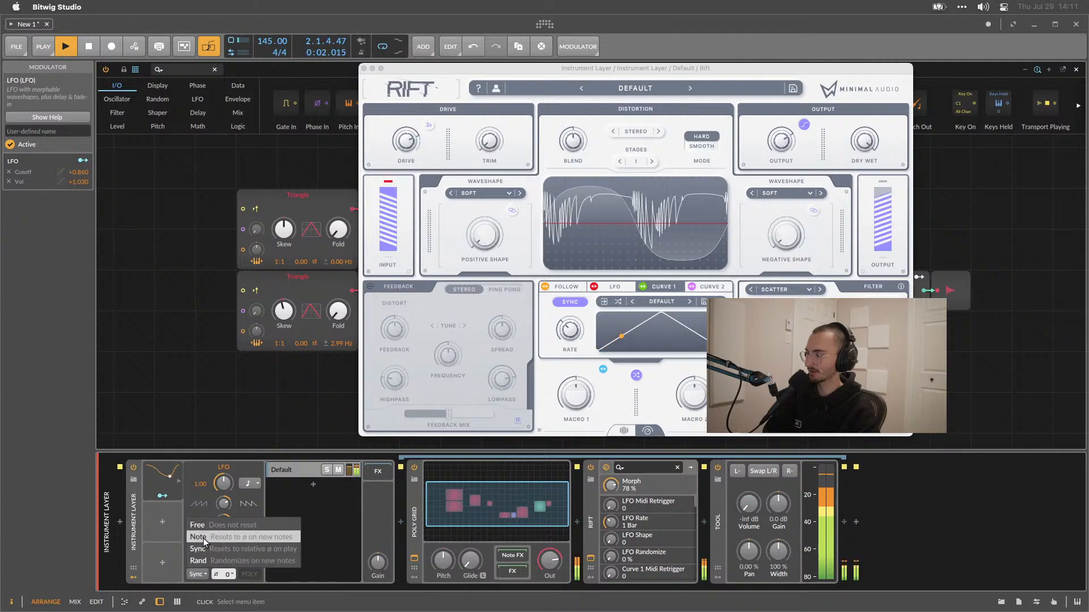
left_click(220, 549)
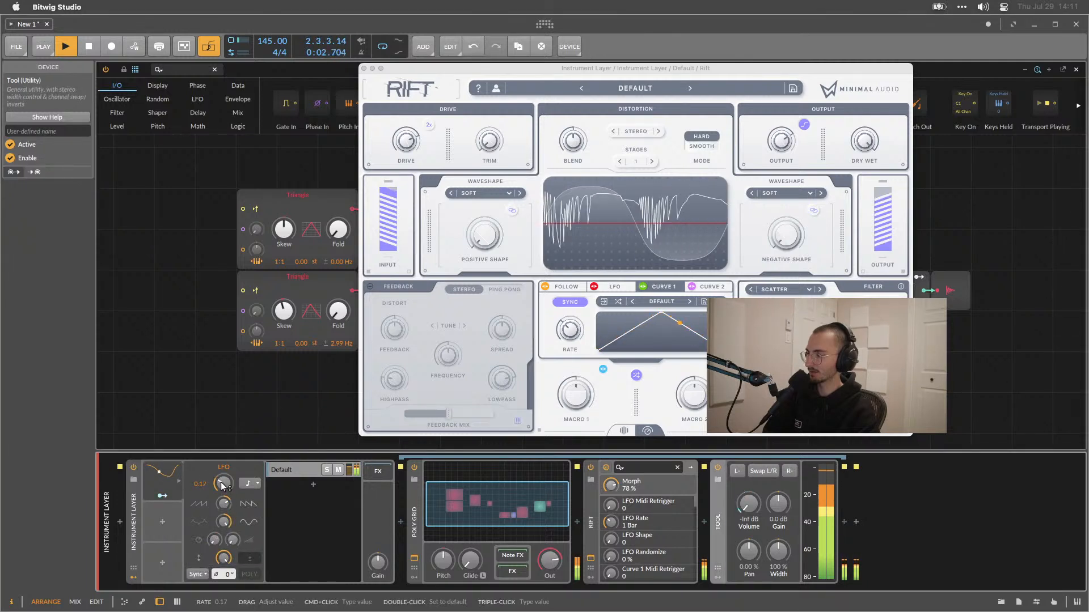
key("space")
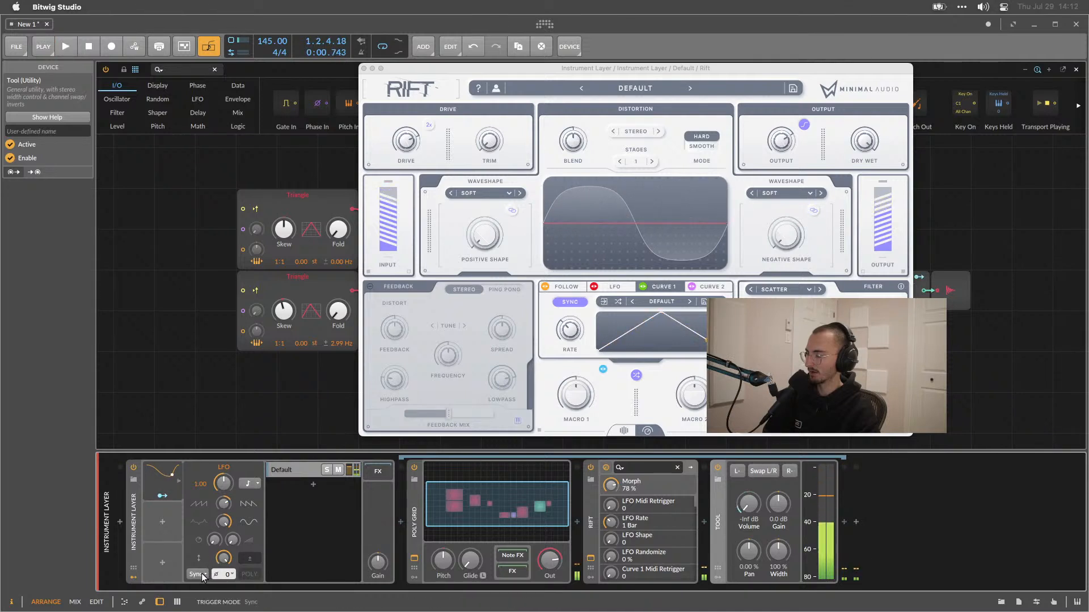
Set the LFO's phase offset to 180°.
left_click_drag(226, 576, 226, 577)
key("space")
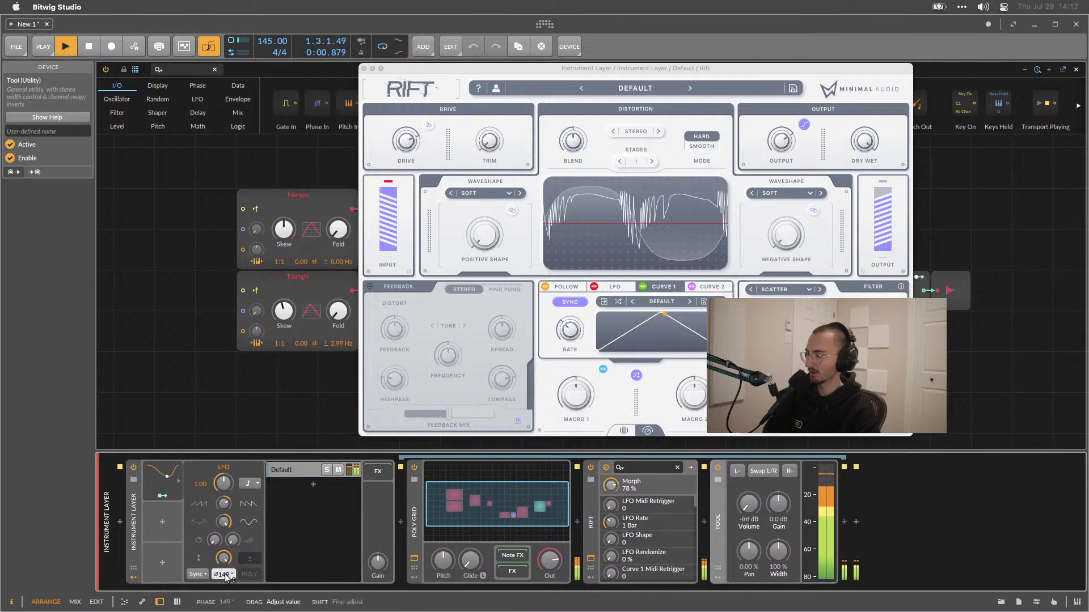
left_click_drag(226, 575, 226, 571)
key("space")
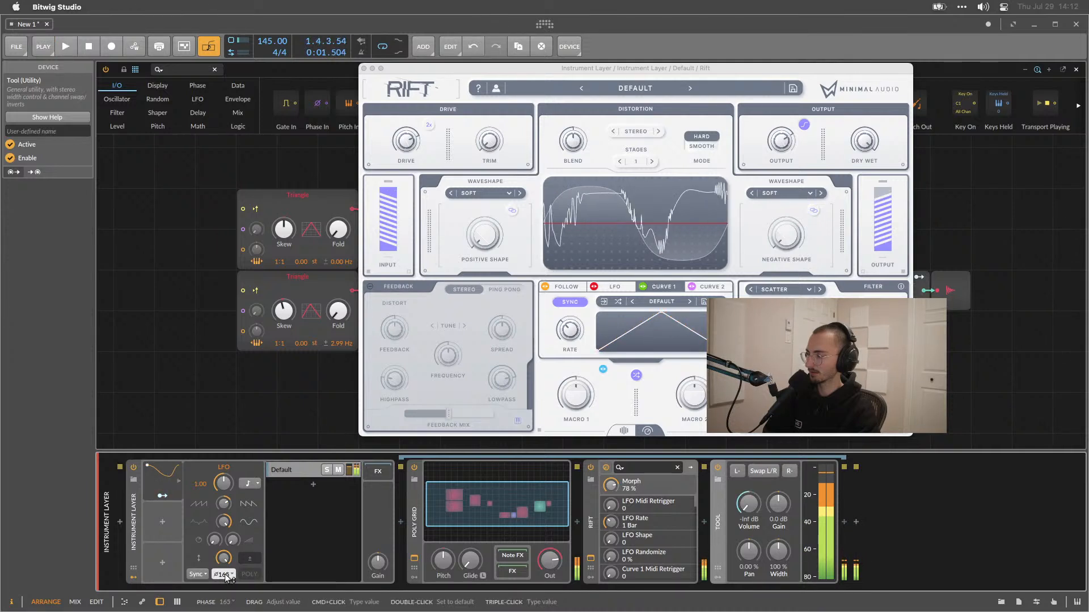
triple_click(225, 575)
type("180")
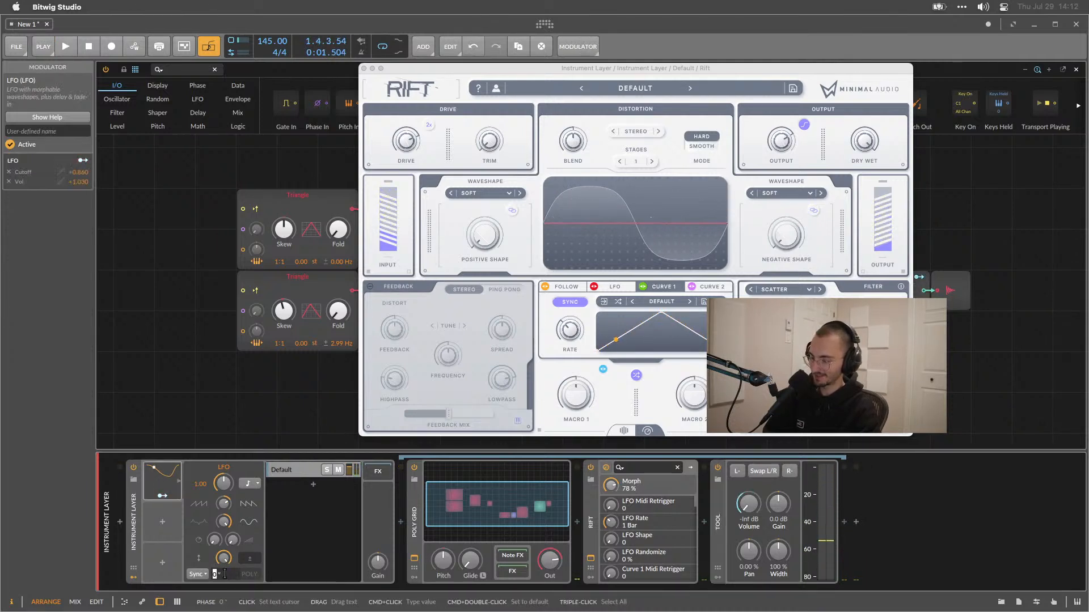
key("Return")
key("space")
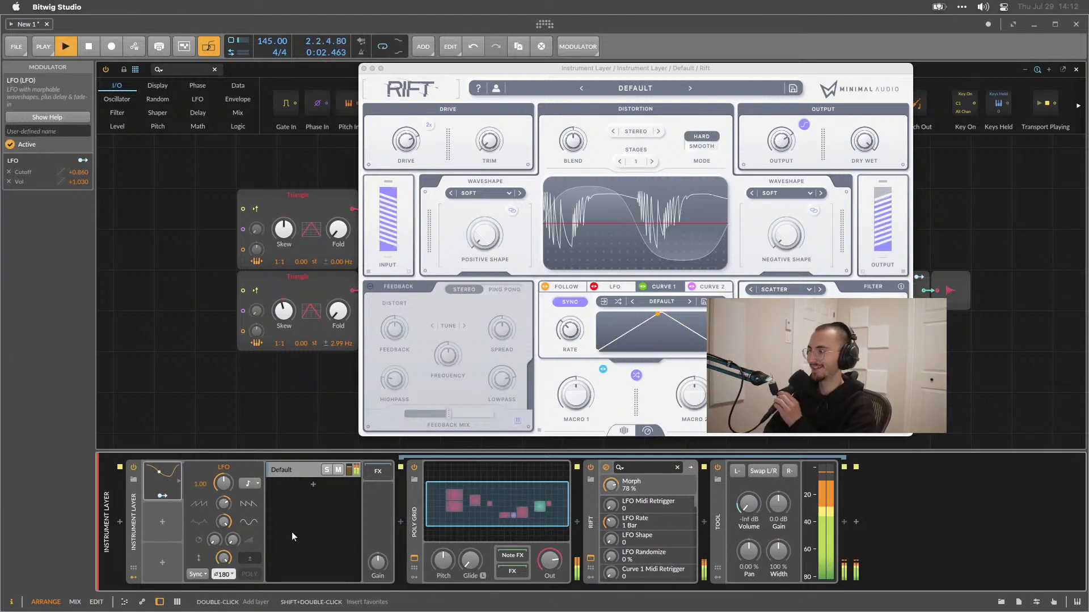
Play the patch back to listen to the modulated result.
key("space")
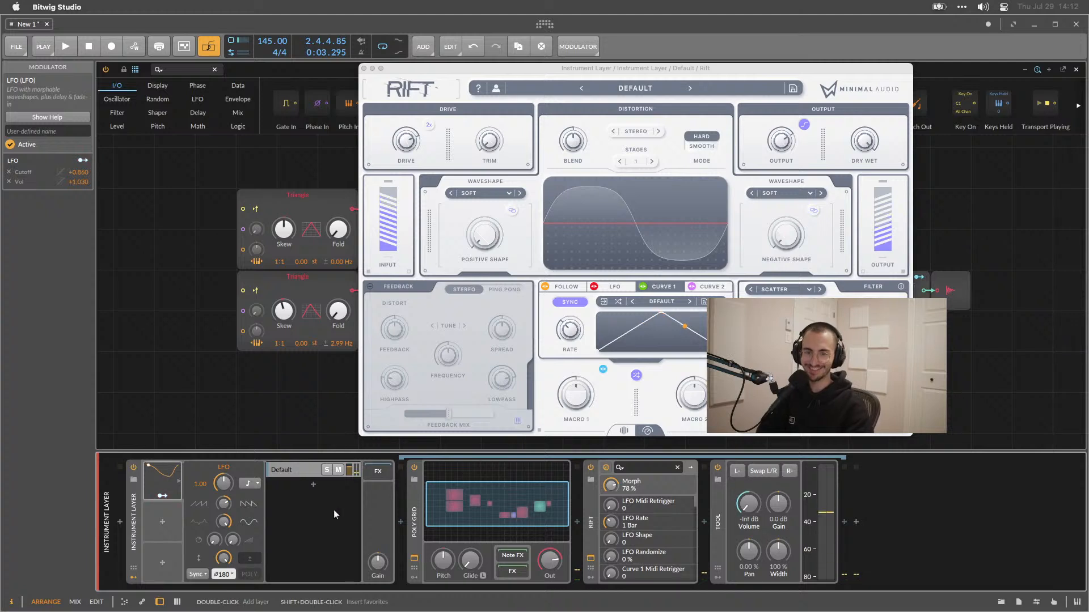
key("space")
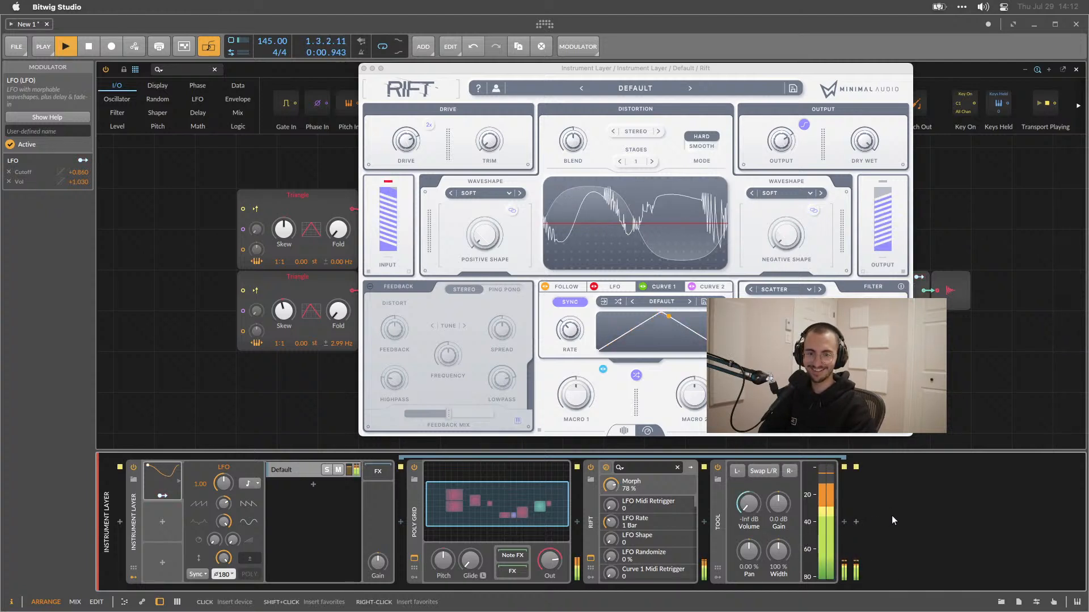
key("space")
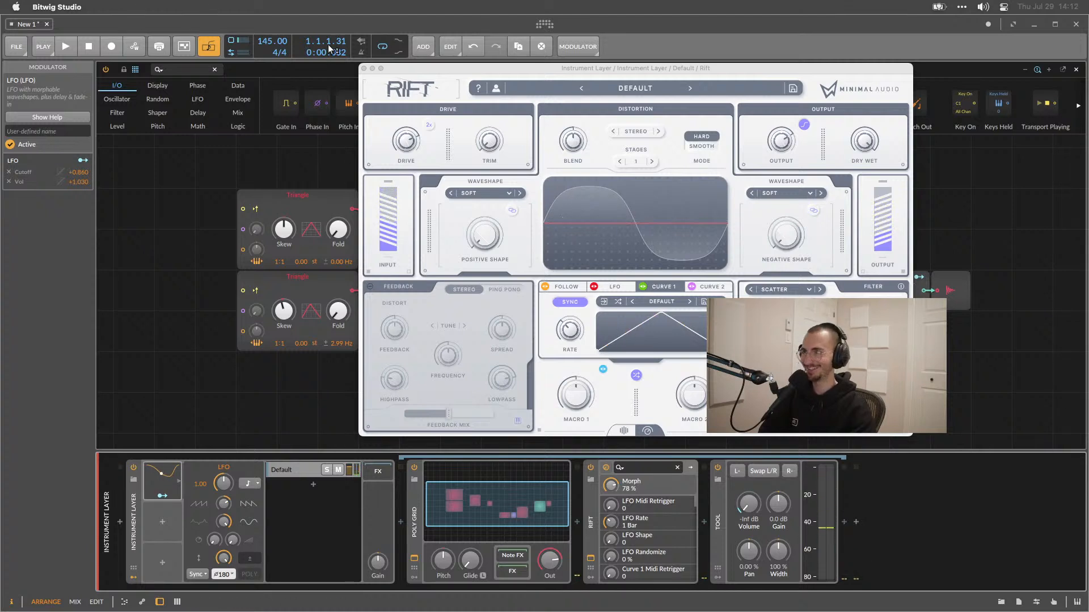
key("space")
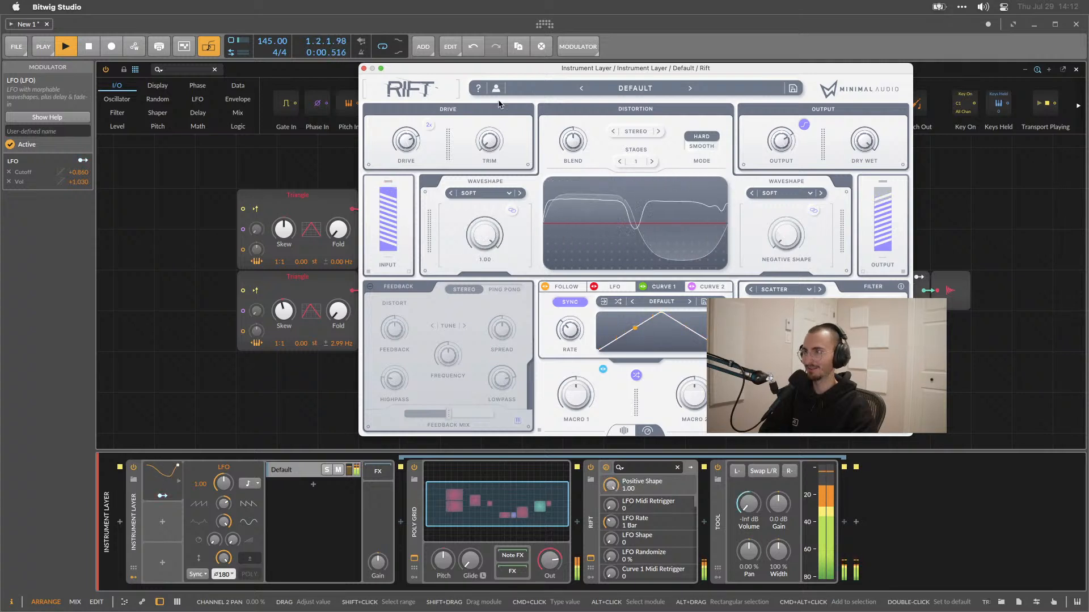
Switch Rift's positive waveshape to Bounce and adjust the positive shape amount.
left_click(520, 193)
left_click_drag(487, 230, 489, 245)
Raise Rift's drive to 28.1 dB and close the Rift window.
mouse_move(410, 145)
left_mouse_down()
mouse_move(413, 133)
mouse_move(409, 147)
left_mouse_up()
left_click(429, 126)
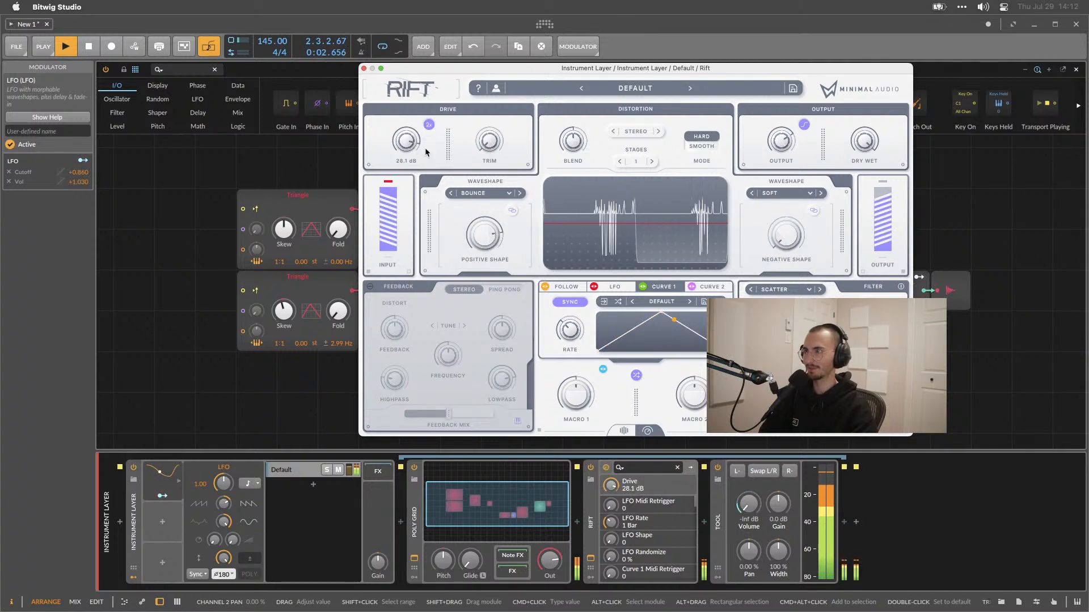
left_click(363, 68)
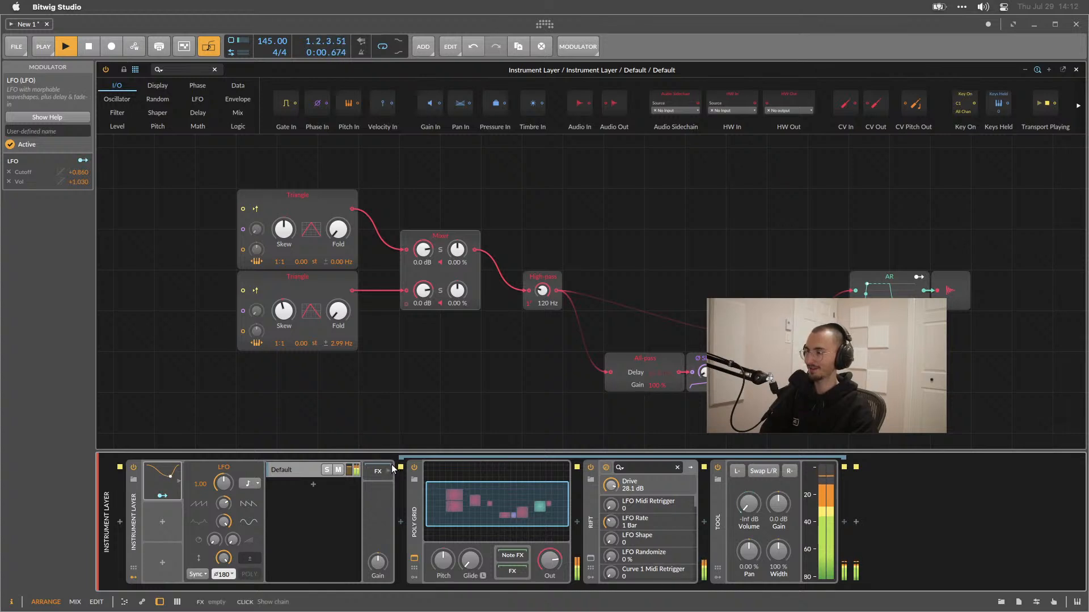
Insert a Bitwig Spectrum analyzer after the Tool device and open its expanded view.
key("space")
left_click(857, 522)
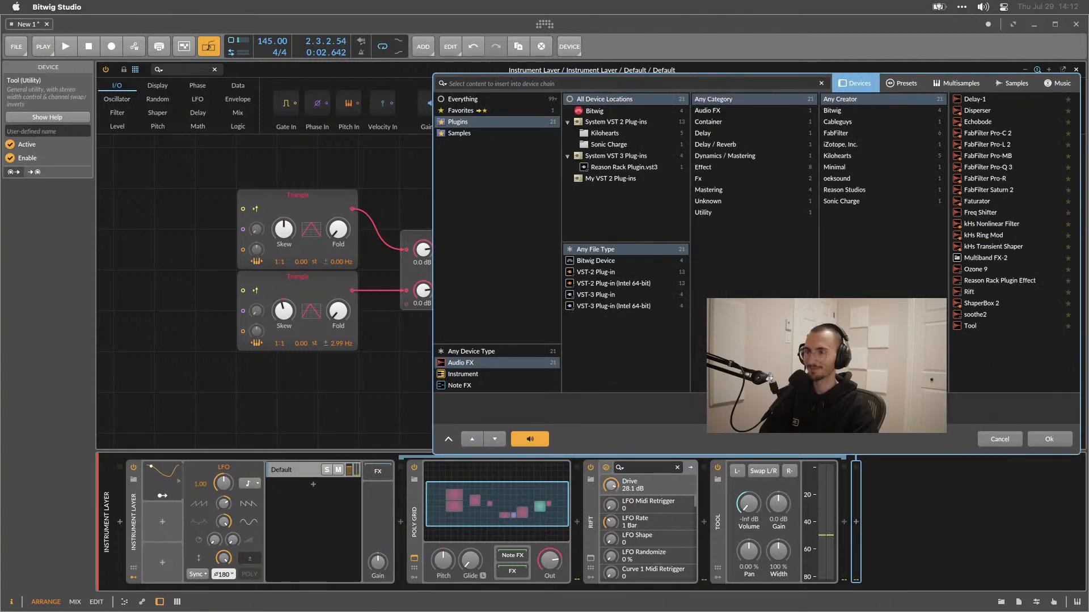
left_click(444, 102)
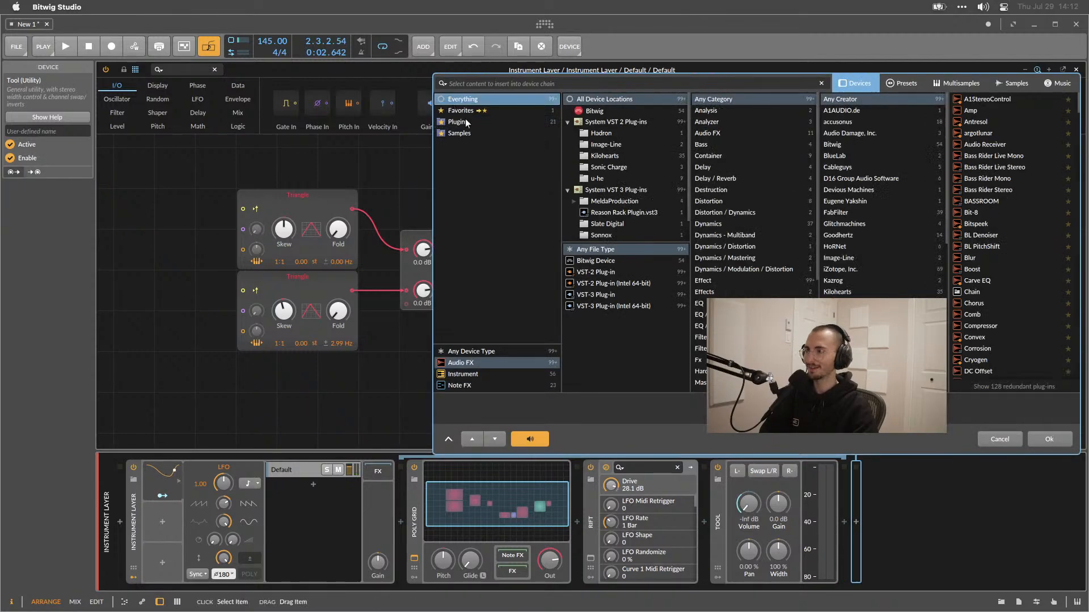
left_click(588, 260)
scroll(985, 238, "down", 10)
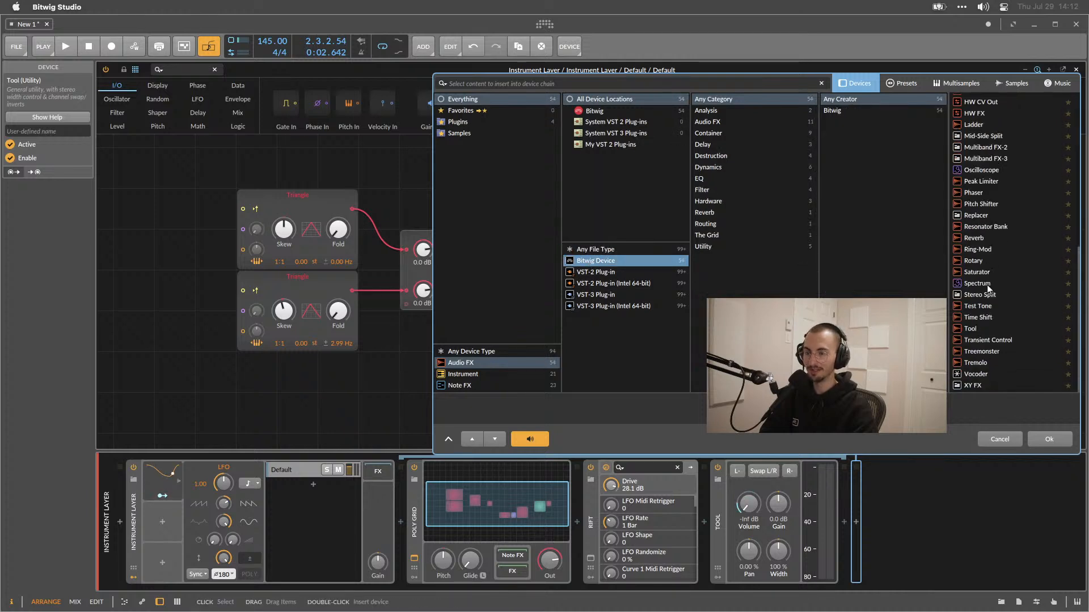
double_click(986, 283)
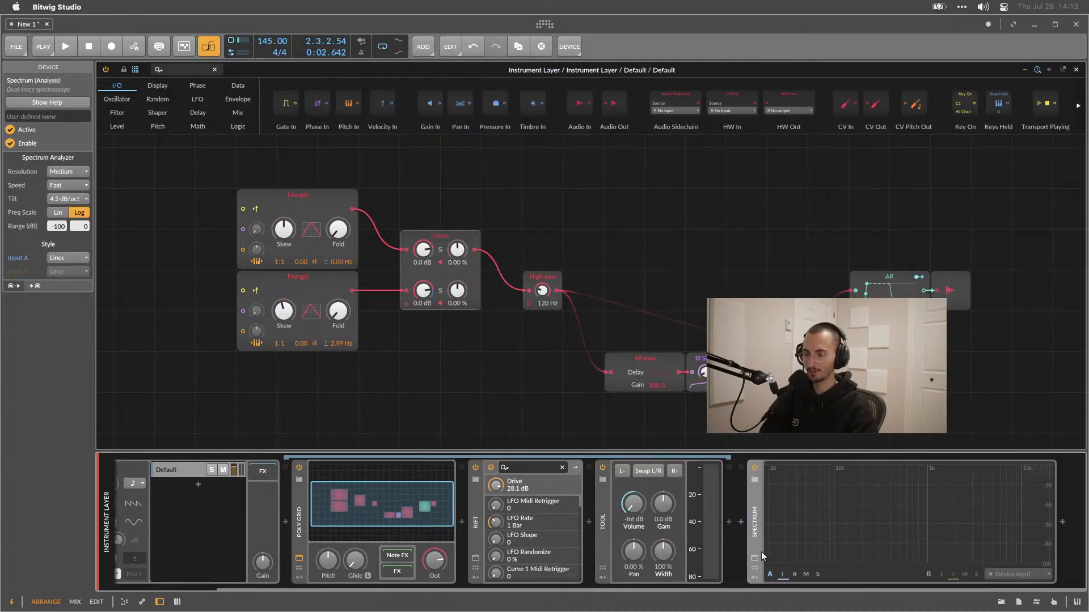
left_click(755, 558)
key("space")
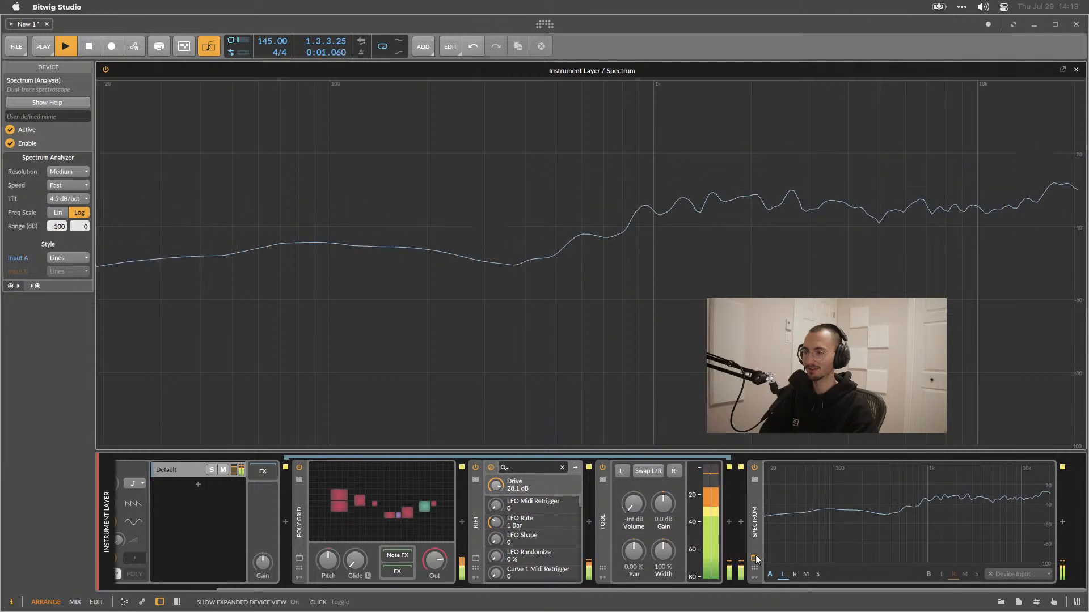
Close the Spectrum analyzer's expanded view, stop playback and delete the Spectrum device.
left_click(755, 559)
left_click(752, 521)
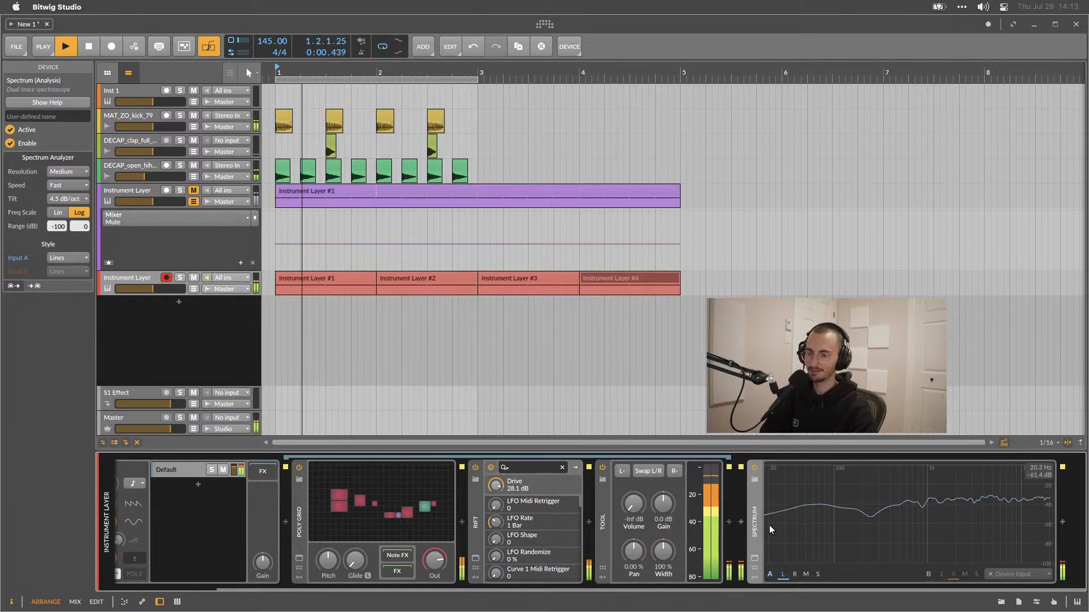
key("space")
key("Delete")
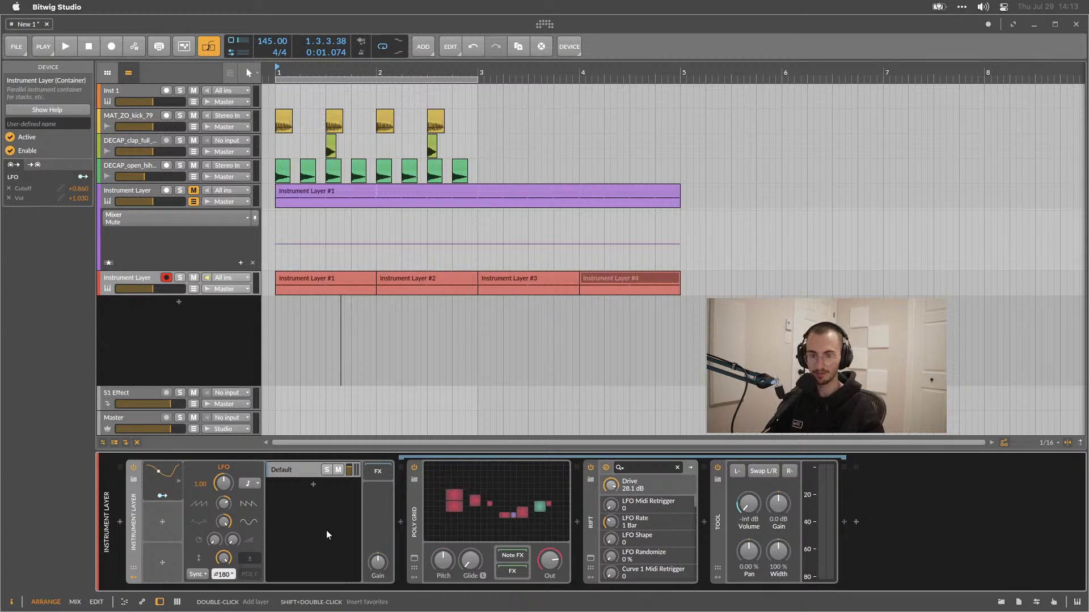
Open the Poly Grid editor and insert a Wavetable oscillator module in an empty area below the patch.
left_click(509, 507)
left_click(508, 507)
left_click(509, 506)
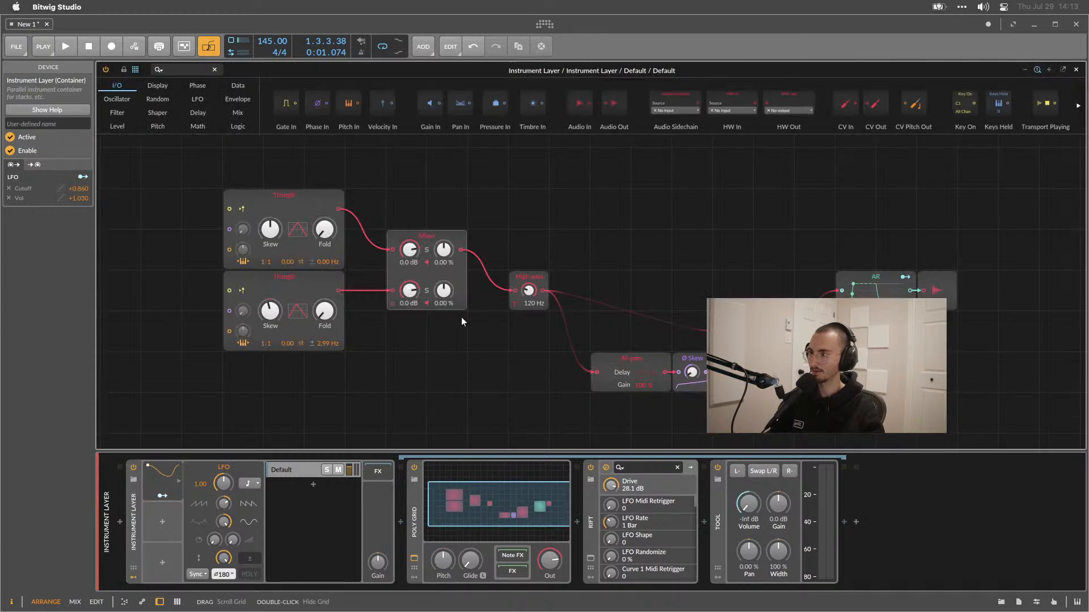
scroll(427, 329, "down", 3)
left_click(345, 353)
right_click(344, 354)
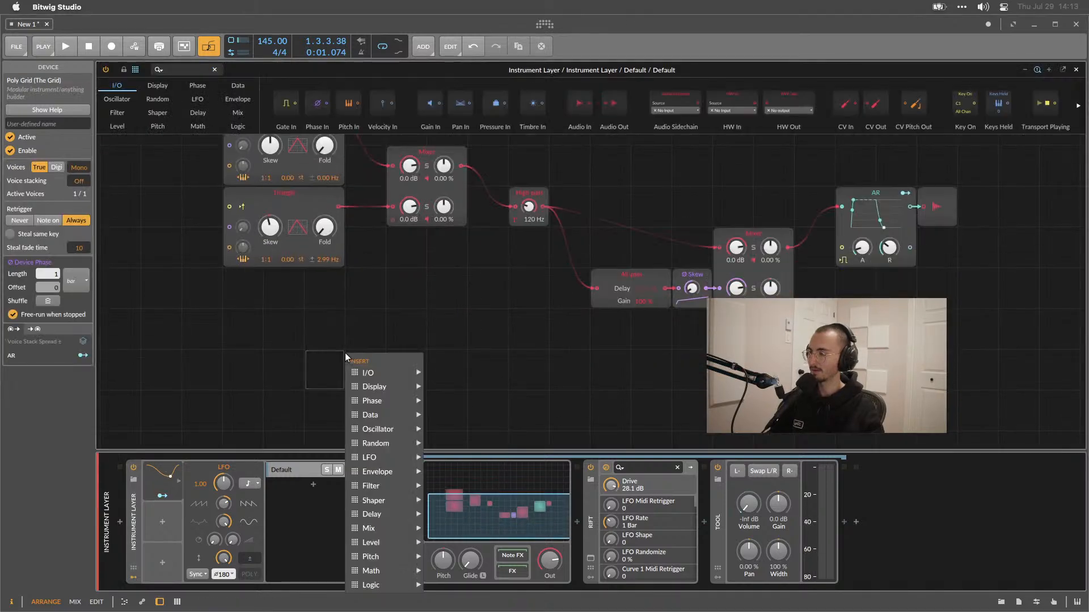
mouse_move(377, 430)
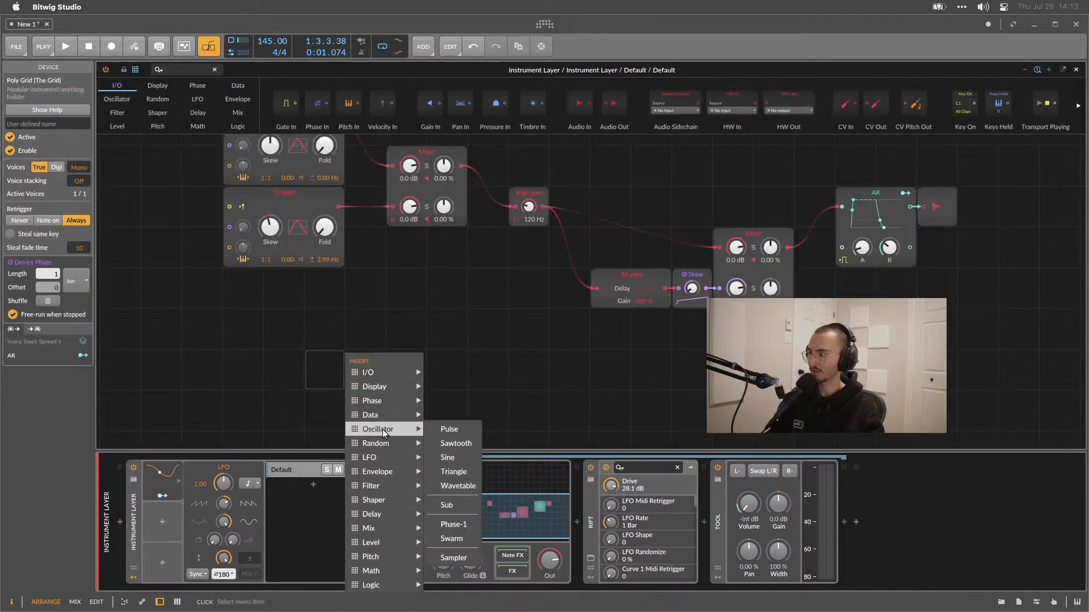
left_click(458, 487)
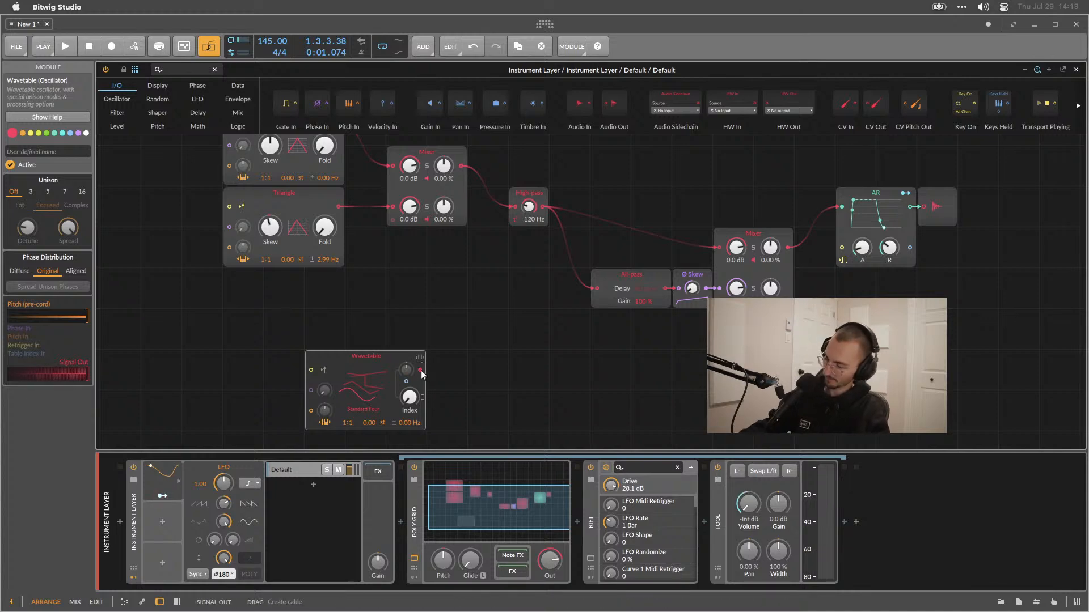
Open the Wavetable module's help overlay and read through its parameters and inspector options.
key("F1")
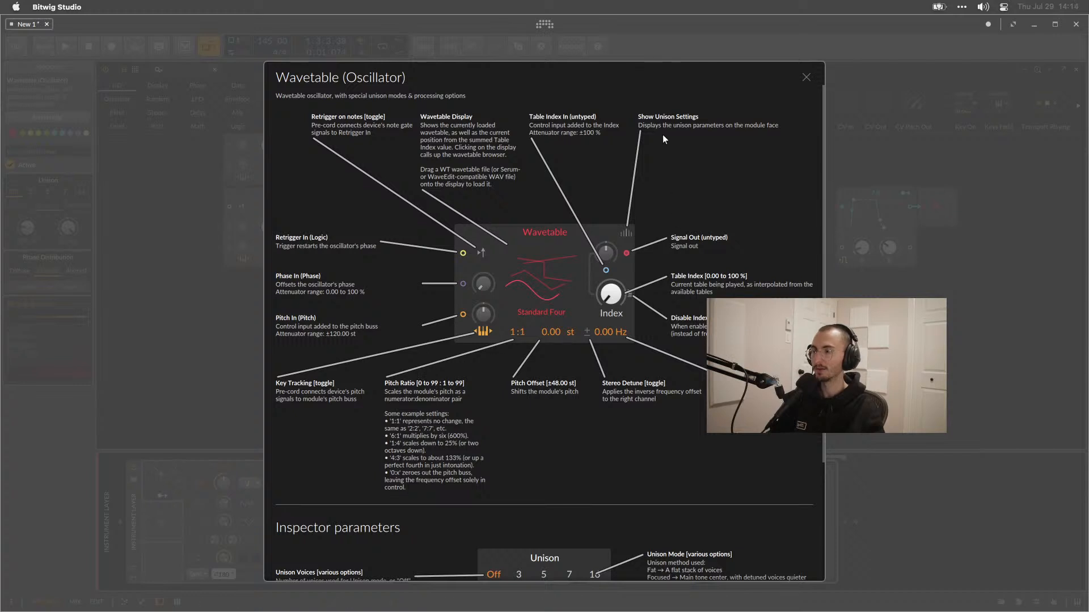
mouse_move(621, 304)
left_mouse_down()
mouse_move(621, 283)
mouse_move(621, 304)
left_mouse_up()
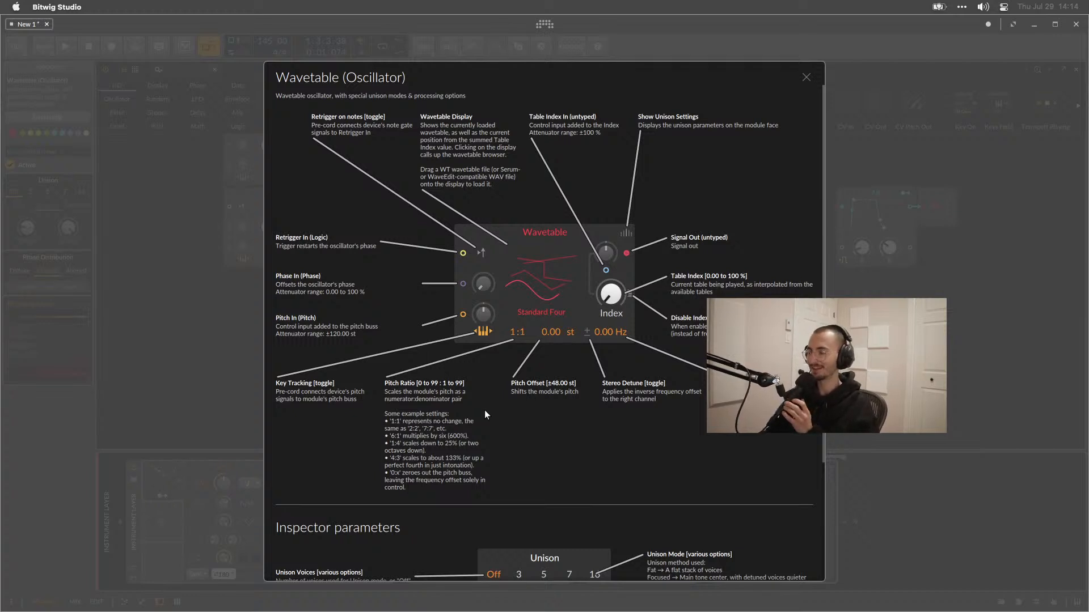
scroll(481, 417, "down", 3)
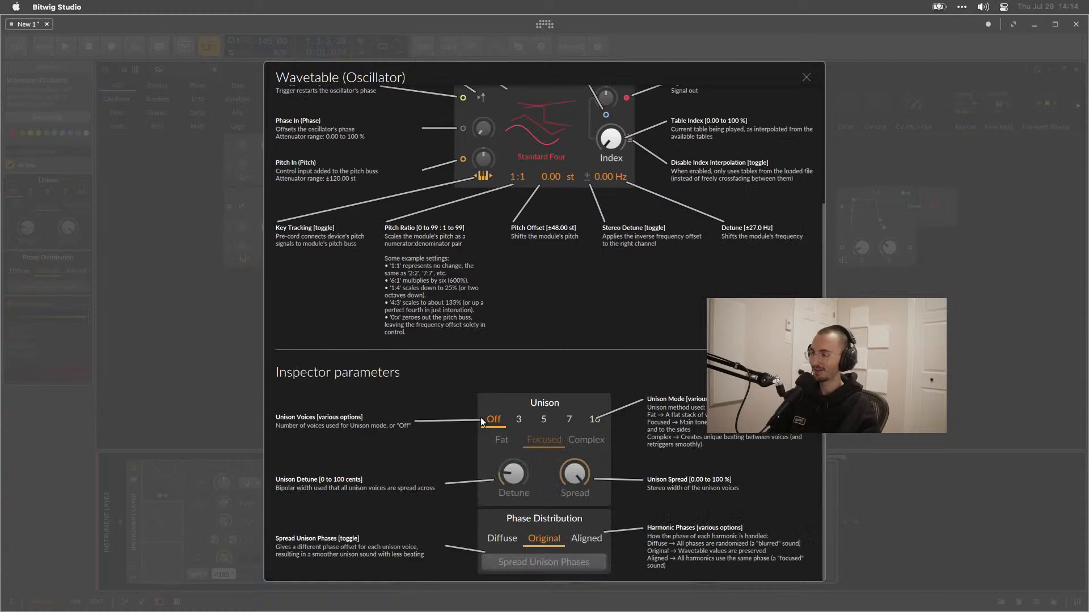
scroll(481, 417, "up", 3)
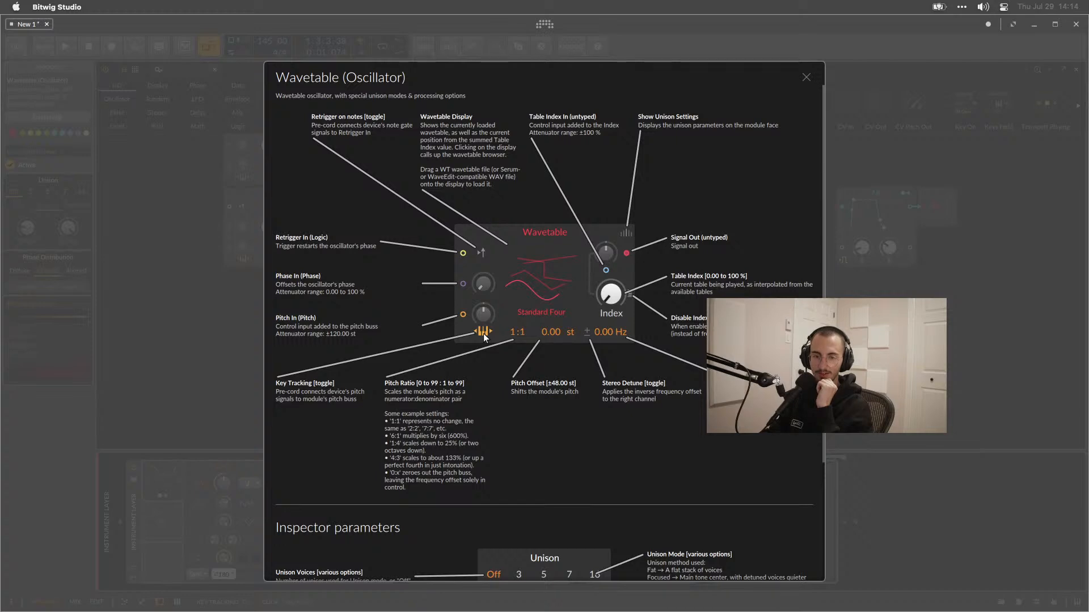
left_click(526, 318)
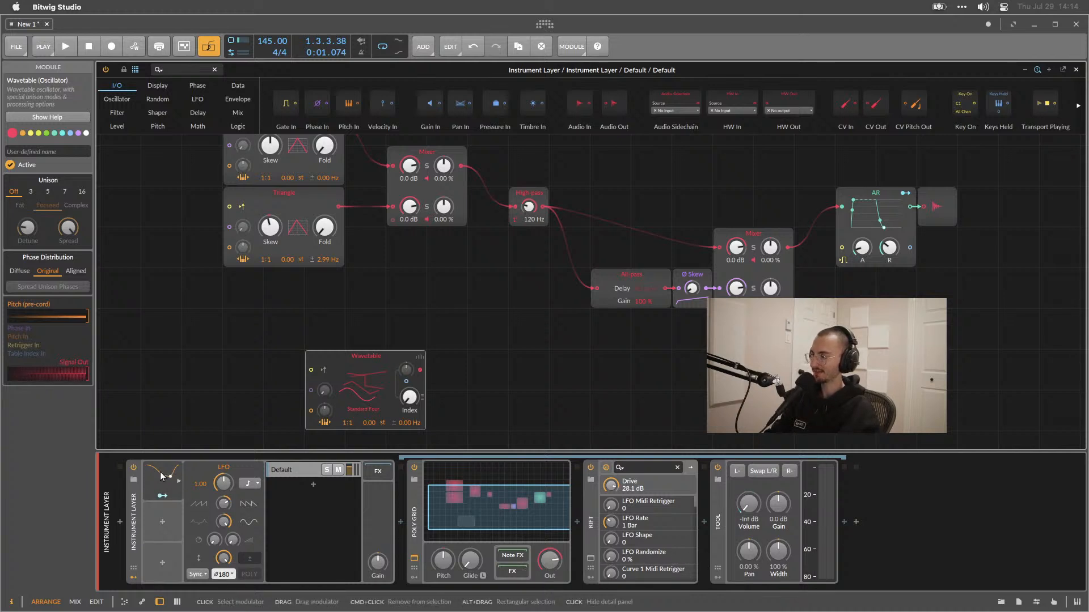
Add a Steps modulator to the Instrument Layer and set its step count to 64.
left_click(166, 520)
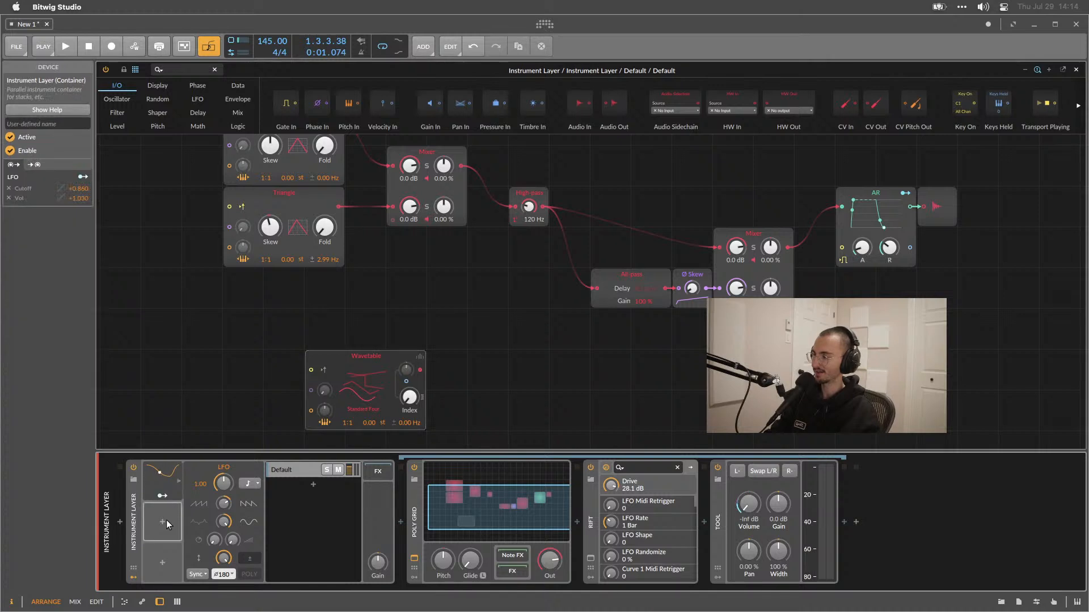
left_click(162, 521)
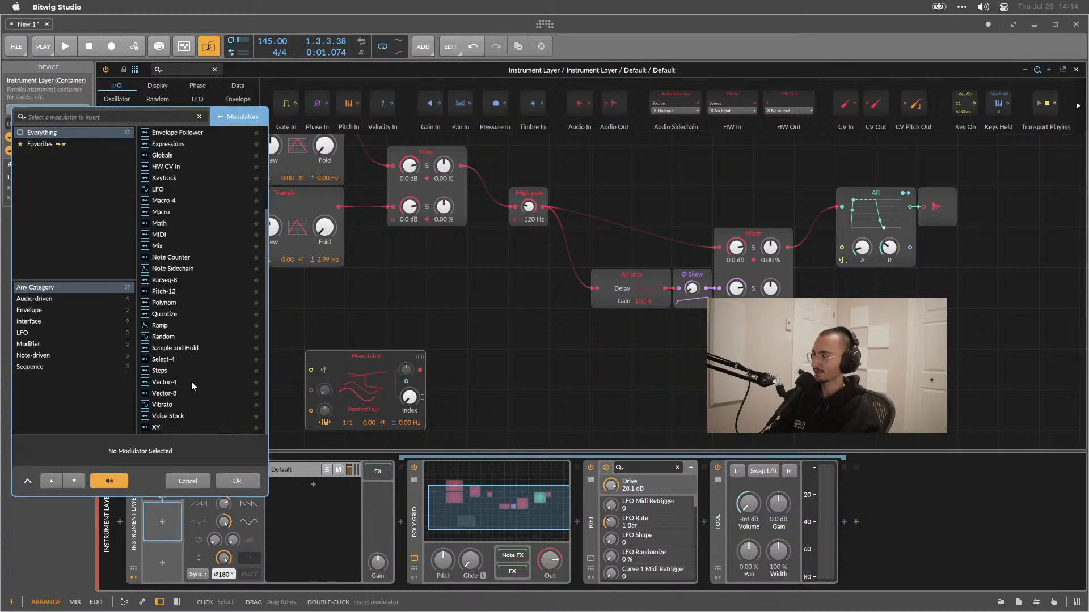
double_click(169, 372)
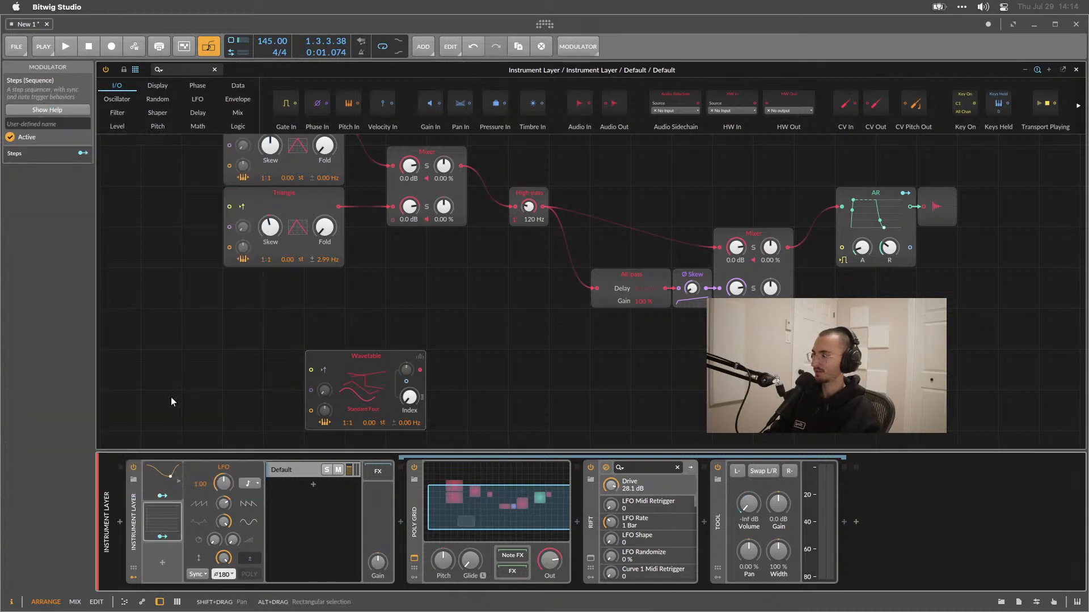
left_click(167, 525)
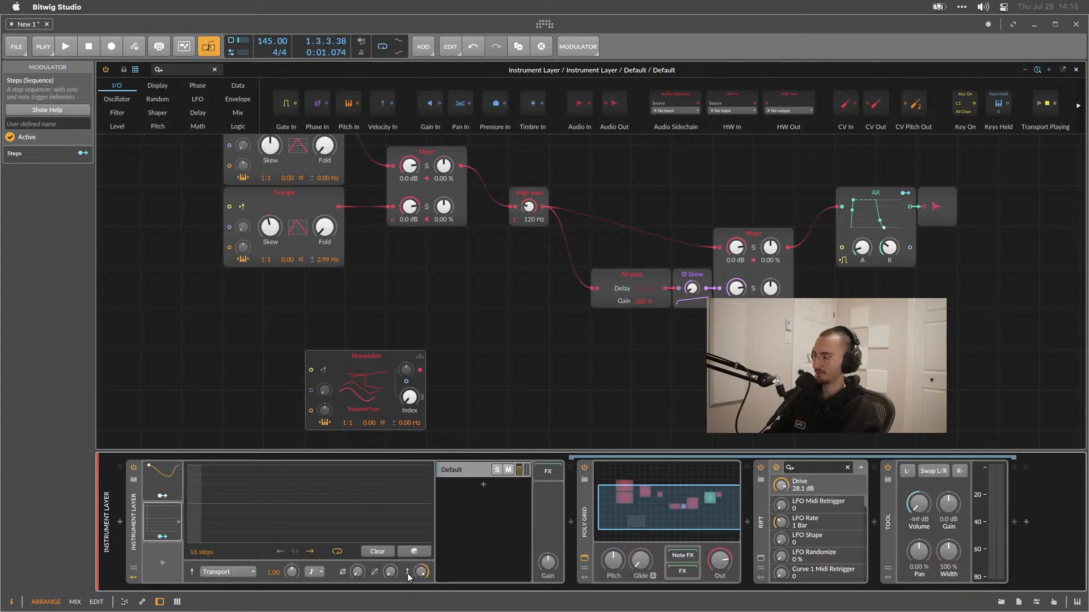
left_click_drag(215, 553, 216, 533)
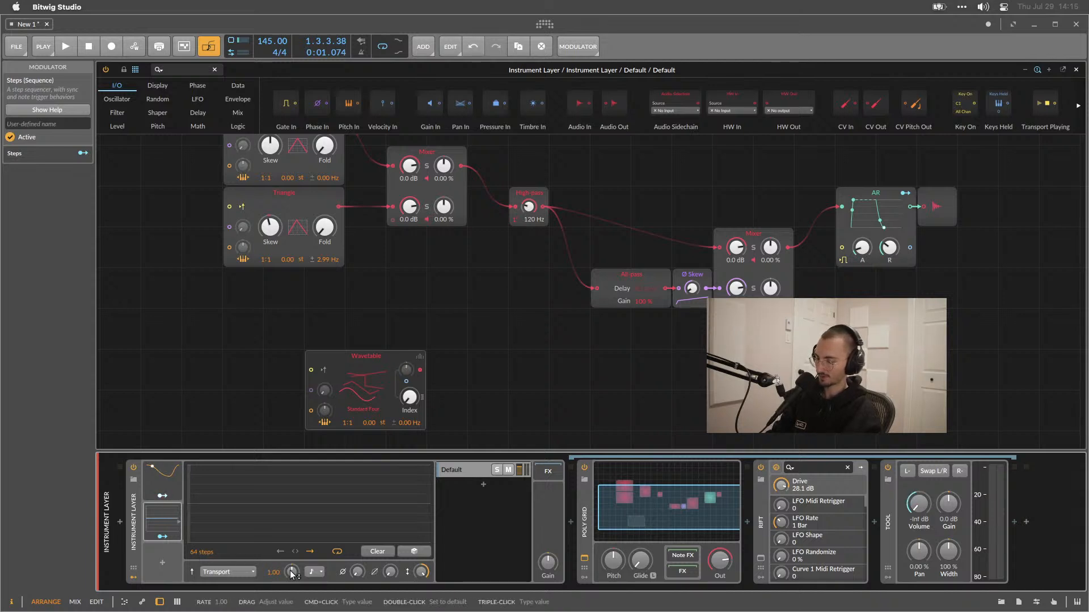
key("F1")
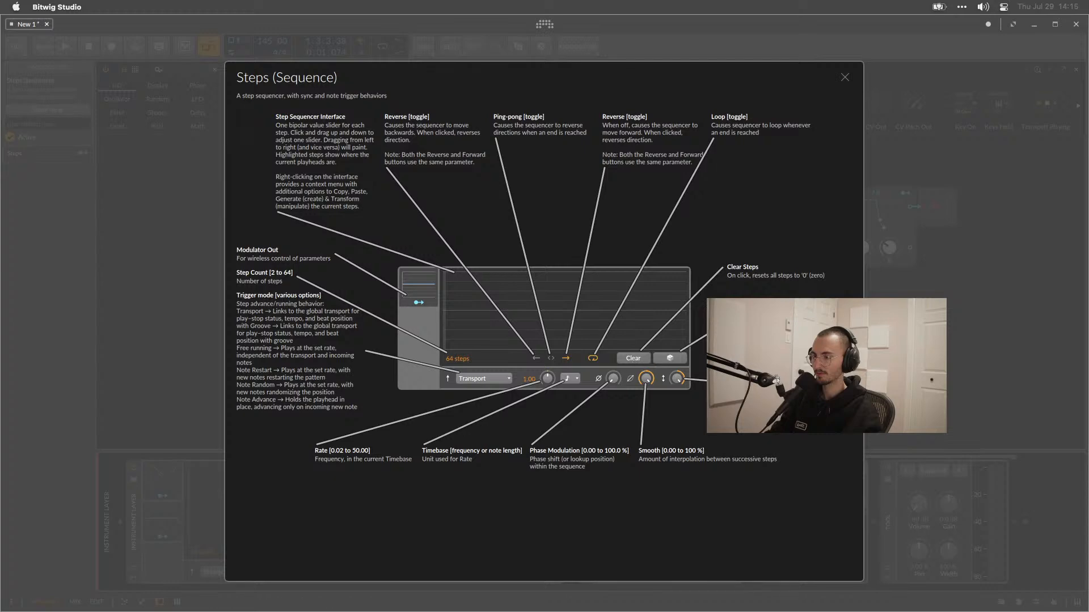
left_click(844, 76)
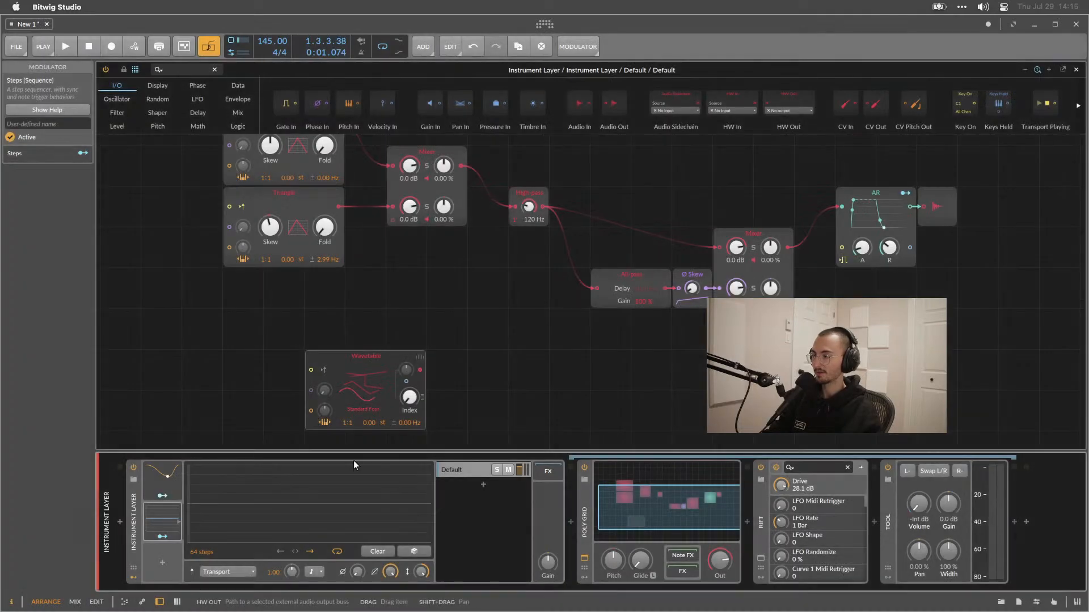
Draw a rising-then-falling curve across the 64 steps of the Steps sequencer.
mouse_move(195, 536)
left_mouse_down()
mouse_move(287, 466)
mouse_move(438, 535)
left_mouse_up()
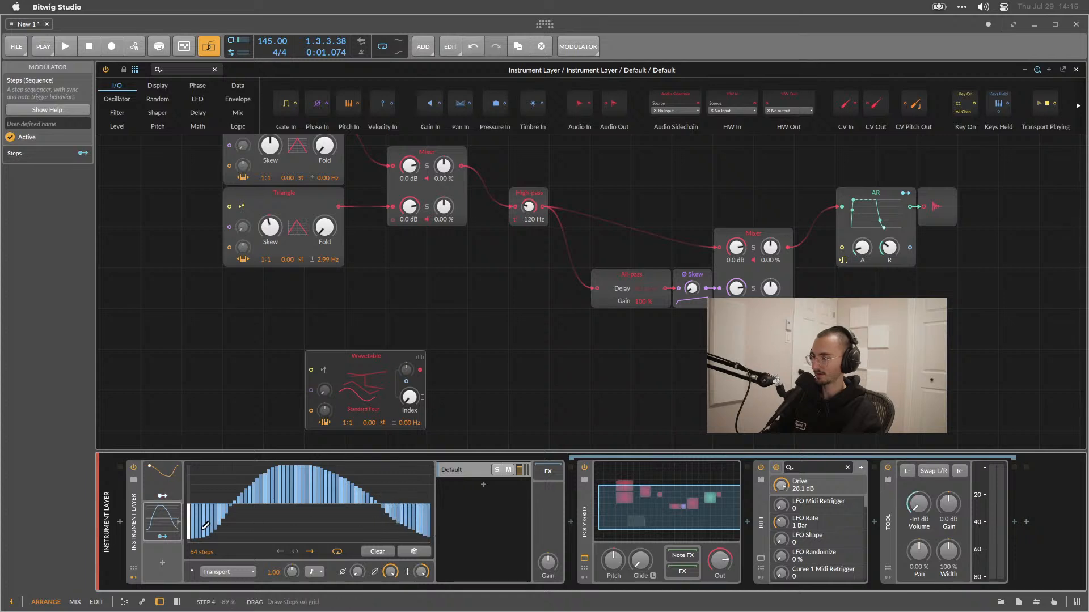
mouse_move(187, 538)
left_mouse_down()
mouse_move(244, 493)
mouse_move(393, 471)
mouse_move(435, 560)
mouse_move(375, 473)
mouse_move(232, 493)
mouse_move(195, 514)
mouse_move(261, 483)
mouse_move(375, 499)
mouse_move(433, 551)
mouse_move(377, 508)
mouse_move(255, 474)
mouse_move(191, 541)
mouse_move(248, 479)
mouse_move(292, 462)
mouse_move(333, 470)
mouse_move(394, 521)
mouse_move(448, 530)
left_mouse_up()
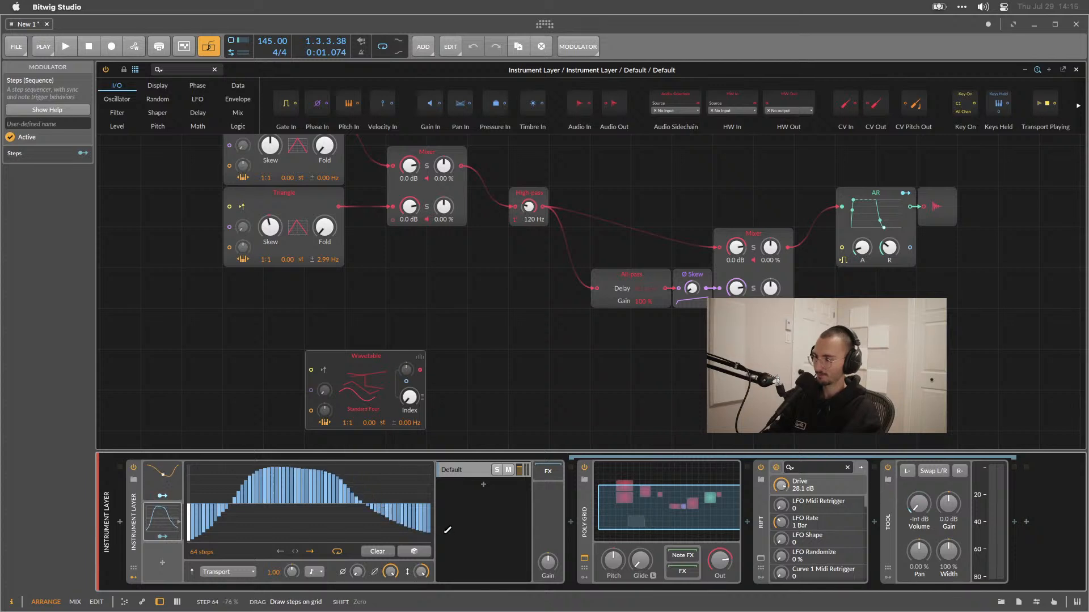
mouse_move(377, 504)
left_mouse_down()
mouse_move(341, 482)
mouse_move(238, 490)
mouse_move(173, 520)
mouse_move(216, 541)
mouse_move(403, 468)
mouse_move(430, 528)
left_mouse_up()
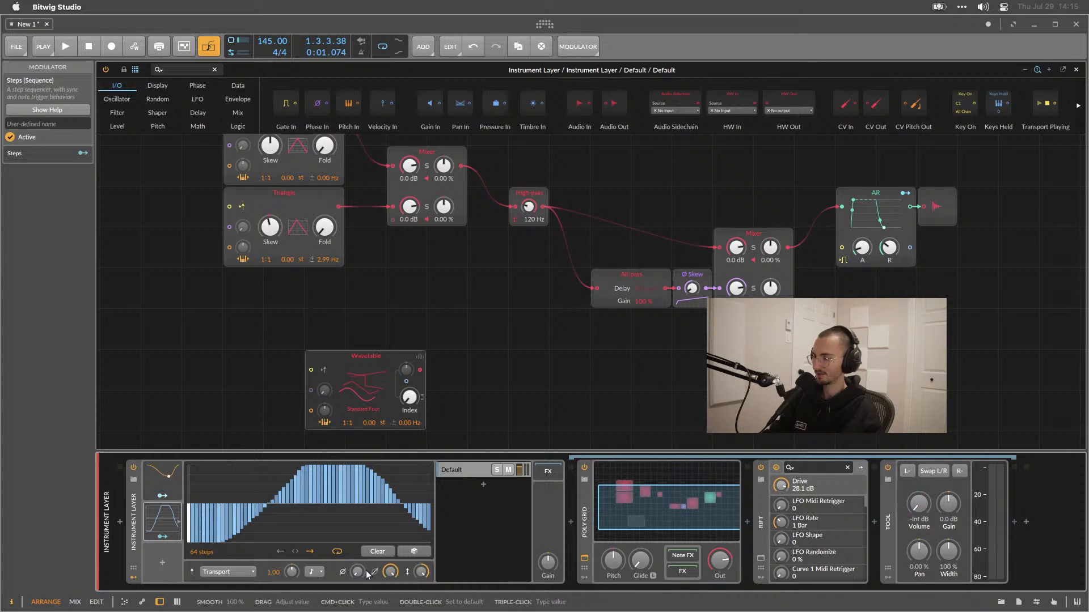
left_click(310, 552)
left_click(307, 551)
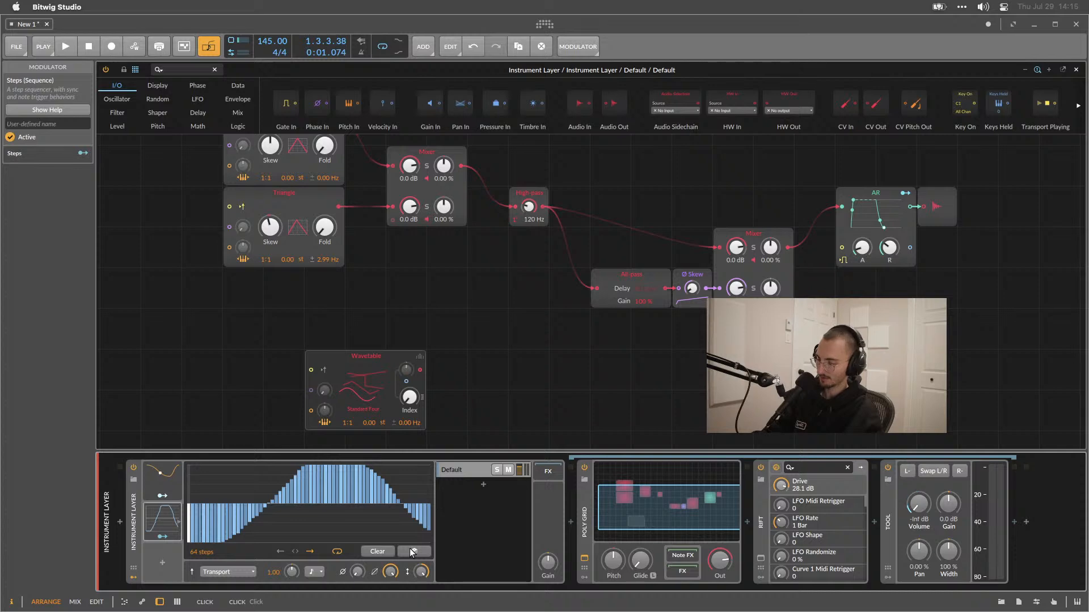
key("F1")
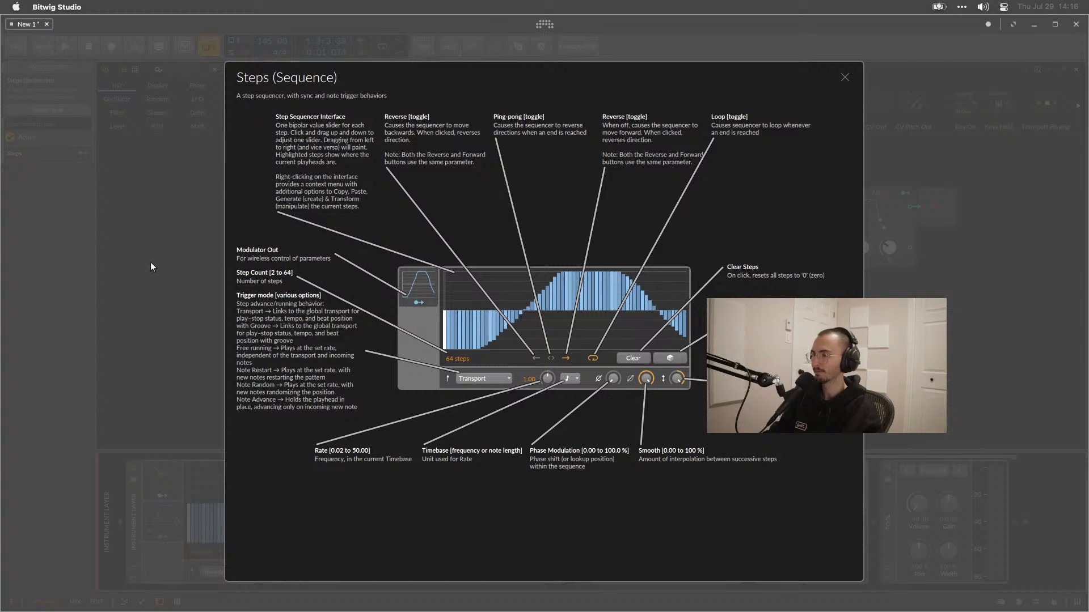
left_click(843, 77)
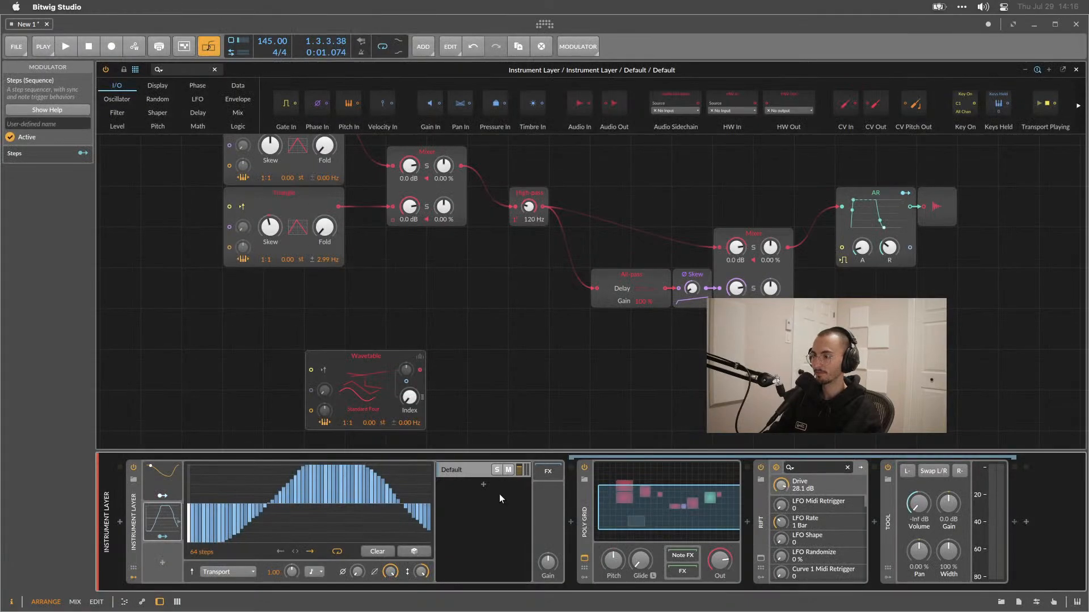
Map the Steps modulator to the Tool device's Gain with a +72.00 amount.
left_click(158, 539)
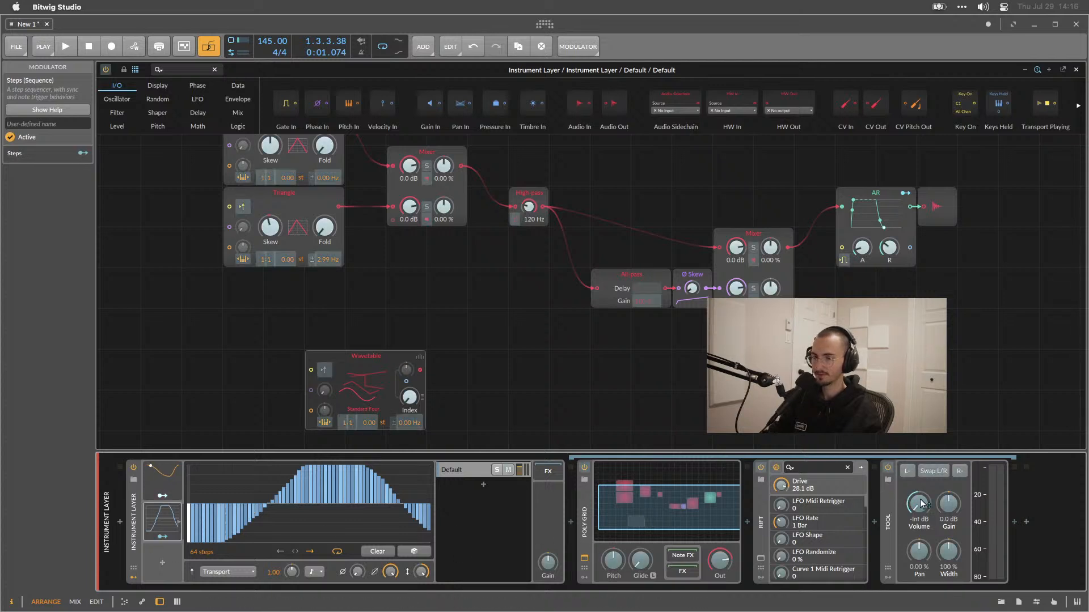
left_click_drag(943, 505, 945, 509)
key("Escape")
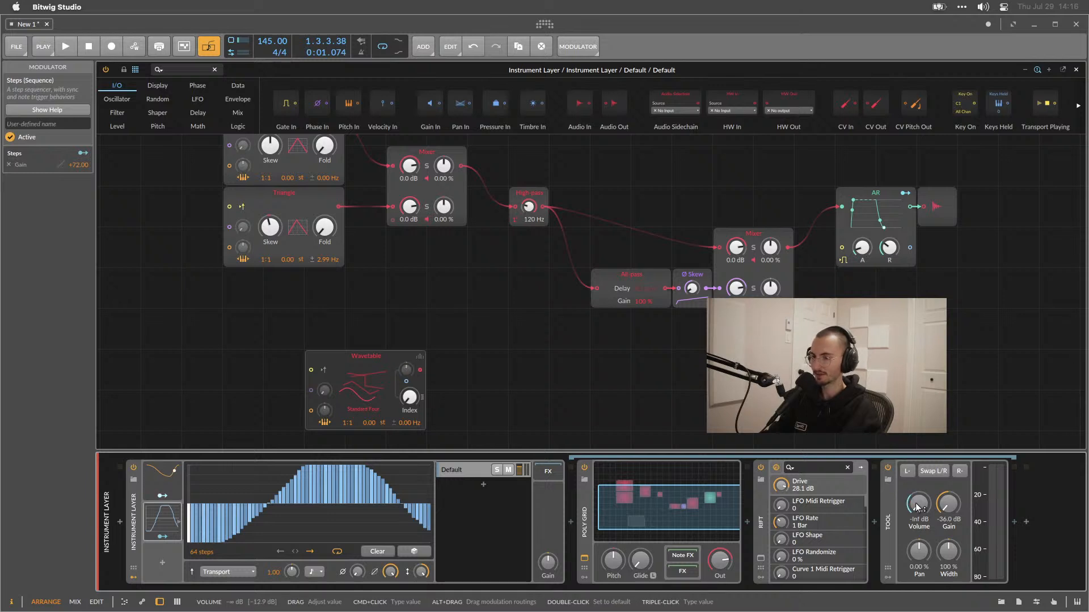
Duplicate the Tool device, then disable and collapse the original Tool.
left_click(161, 482)
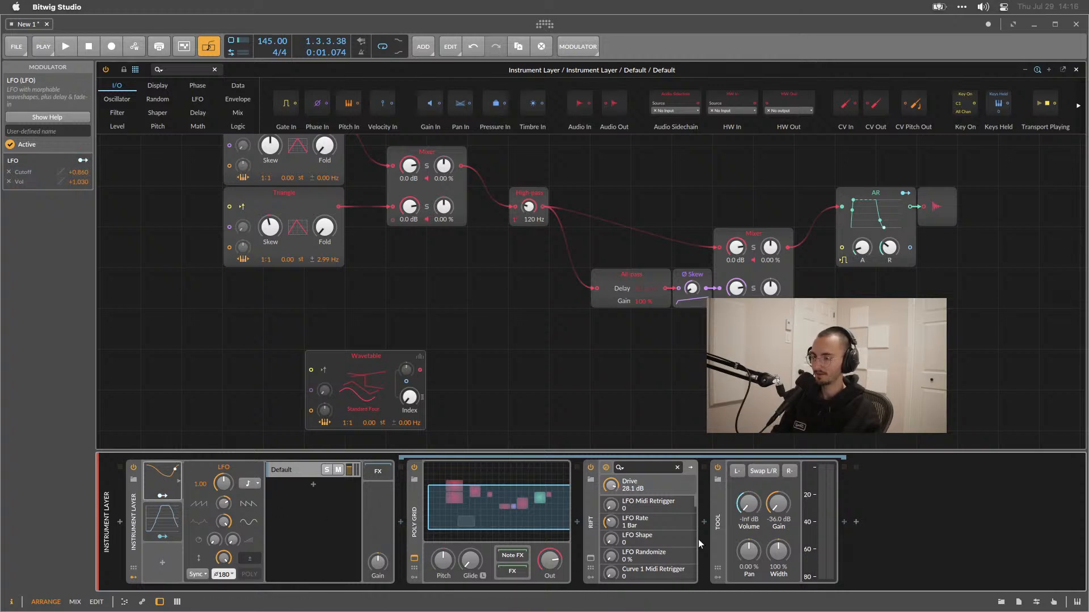
left_click(715, 525)
key("super+d")
left_click(717, 468)
double_click(714, 501)
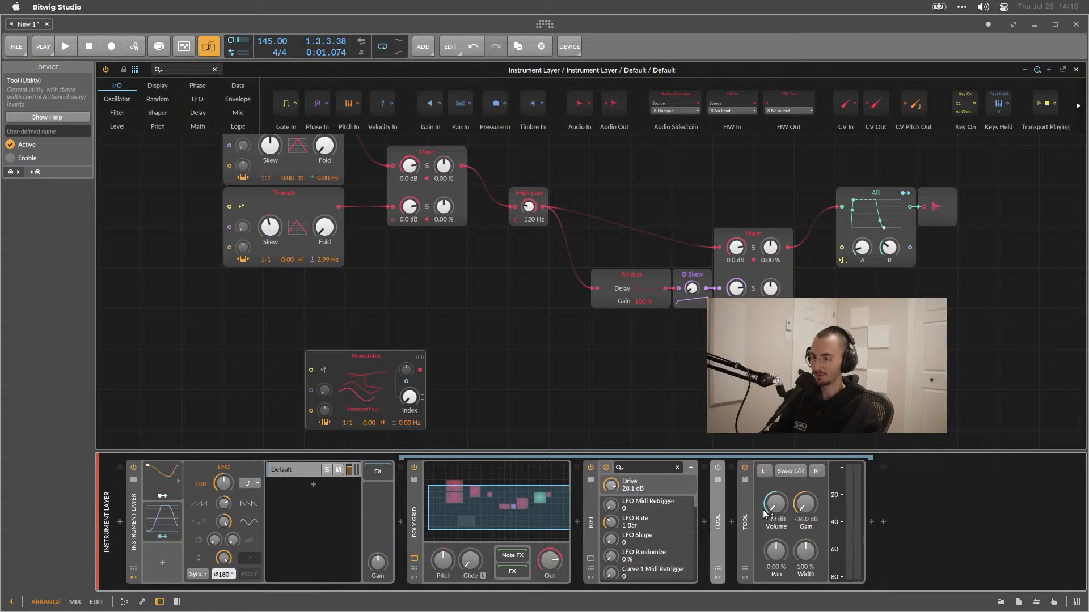
Map the Steps modulator to the new Tool's Volume and inspect the LFO's modulation routings.
left_click(163, 538)
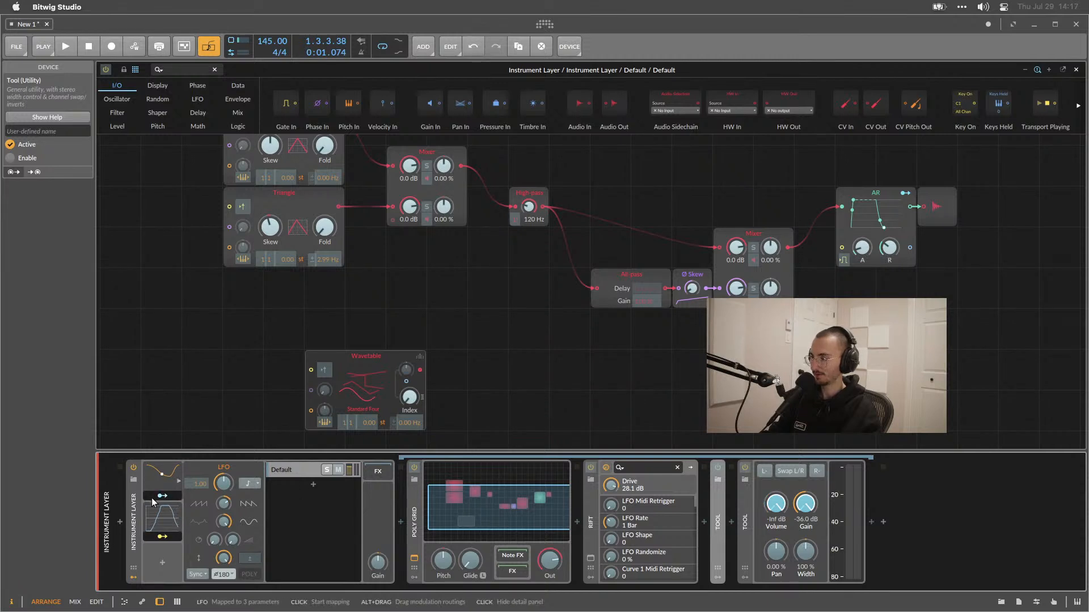
left_click_drag(775, 503, 776, 494)
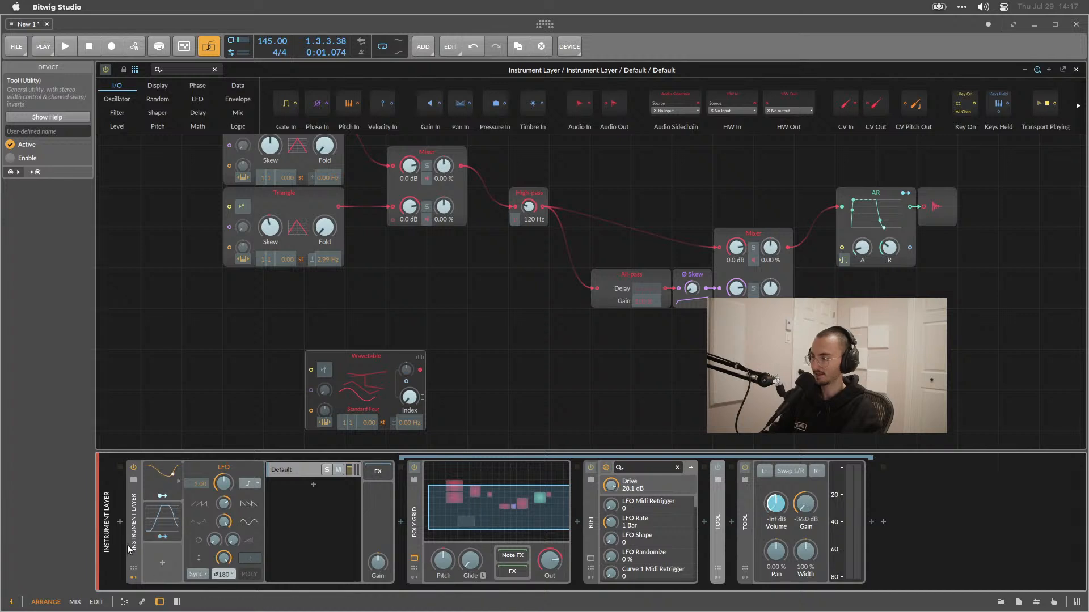
left_click(163, 537)
left_click(162, 496)
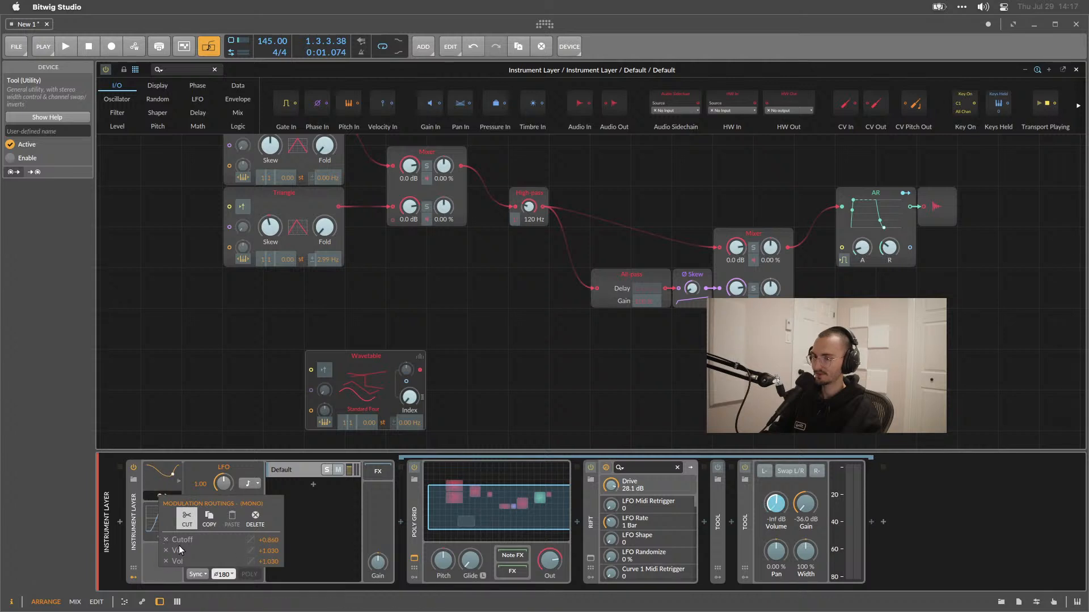
left_click(351, 503)
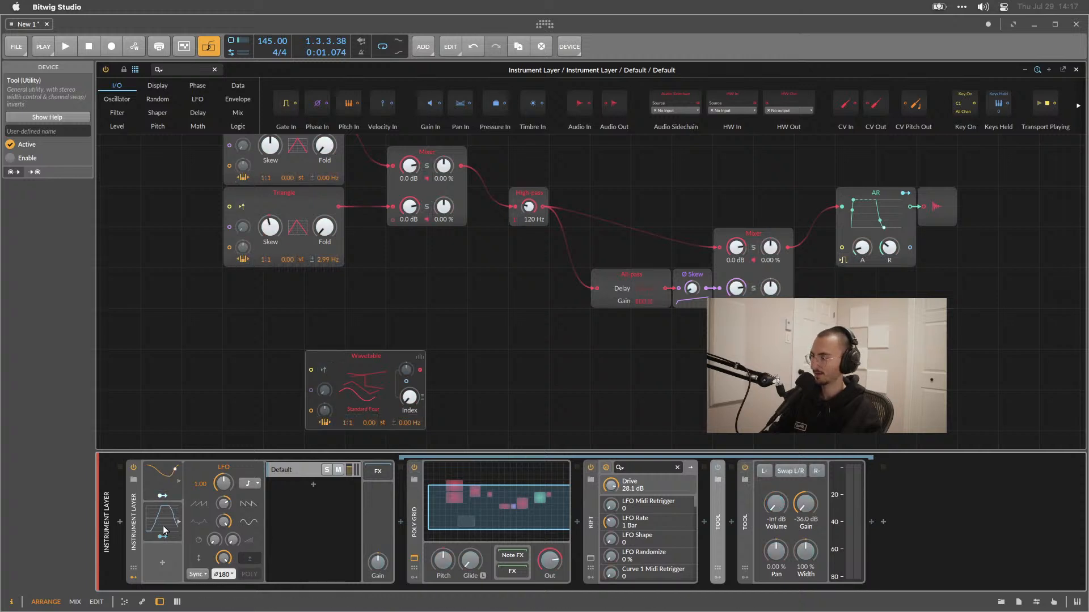
Play the patch back with the Steps modulator selected to hear the sequenced modulation.
key("space")
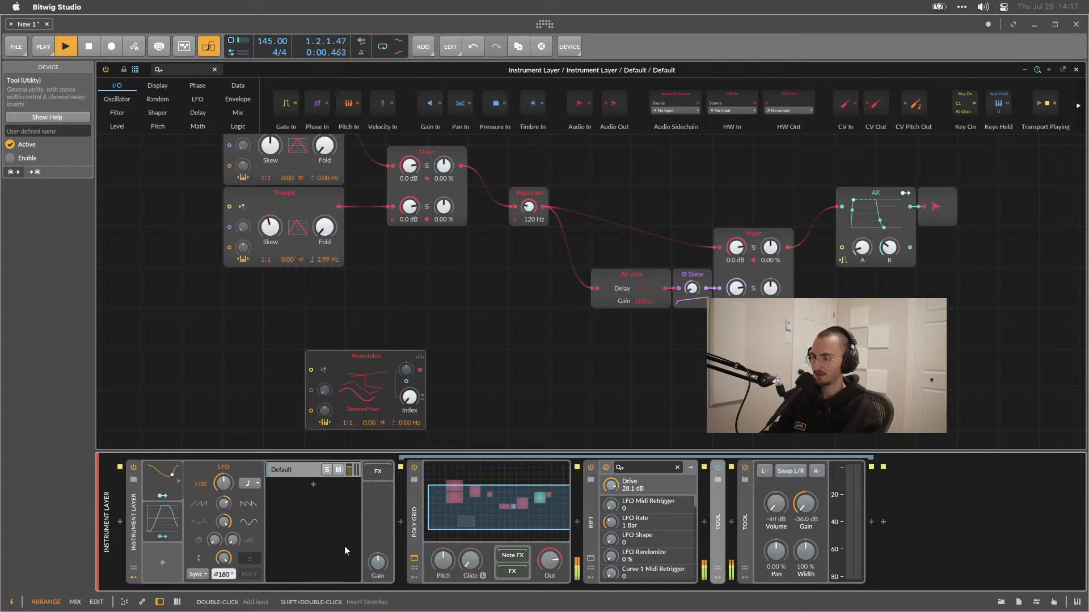
left_click(153, 521)
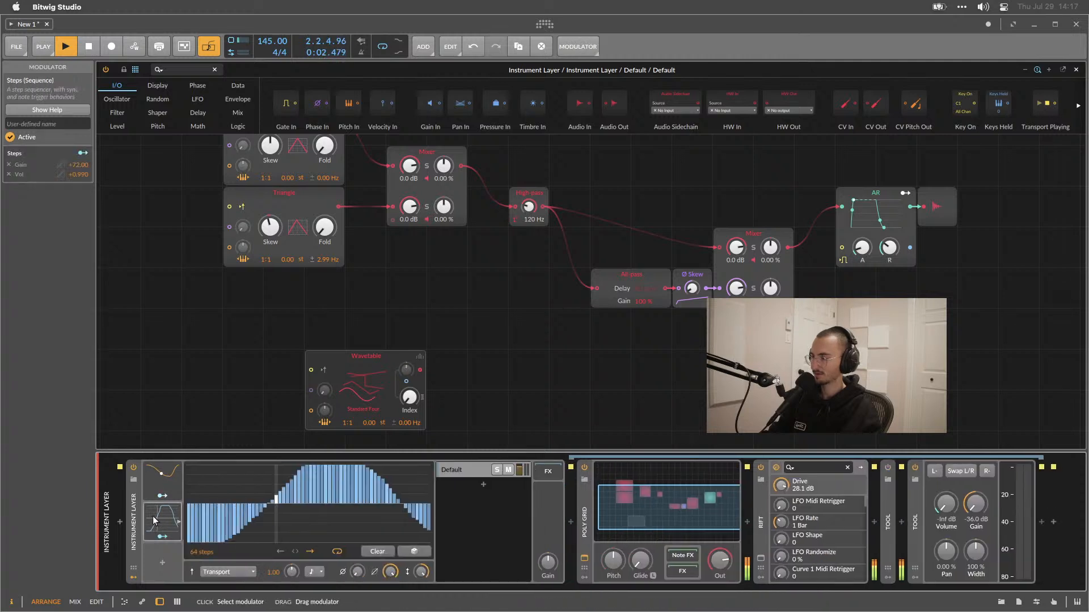
key("space")
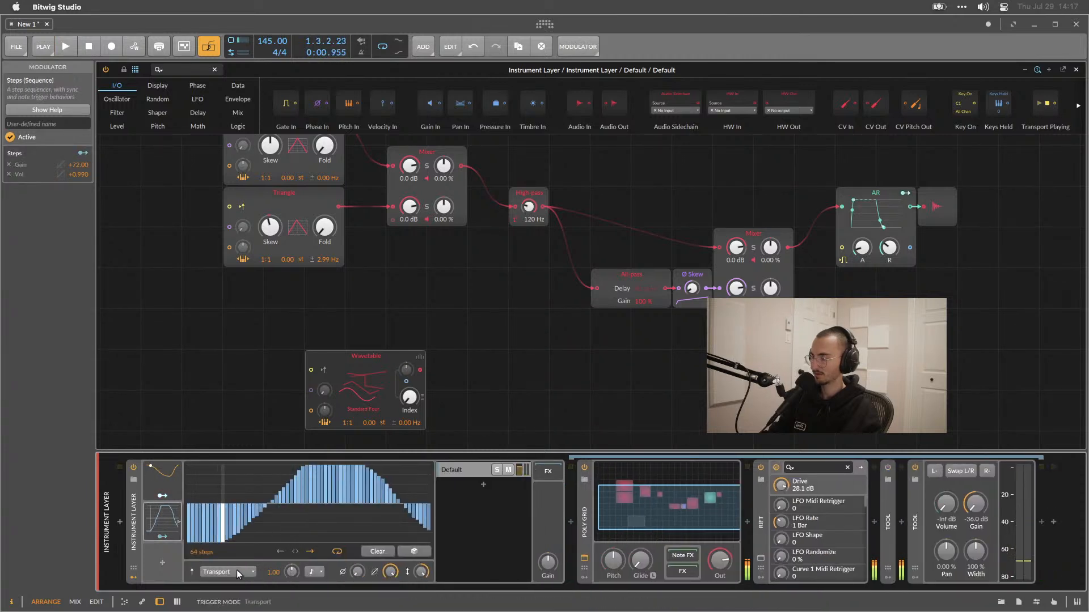
Set the Steps modulator's timebase to Half note, nudge its rate and start playback.
left_click(311, 571)
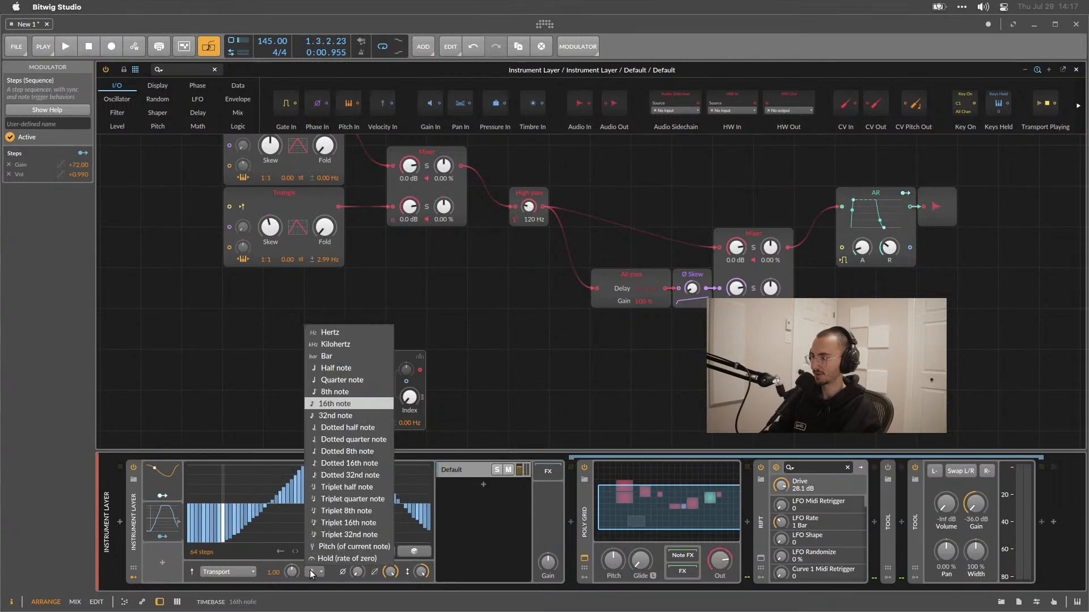
left_click(338, 369)
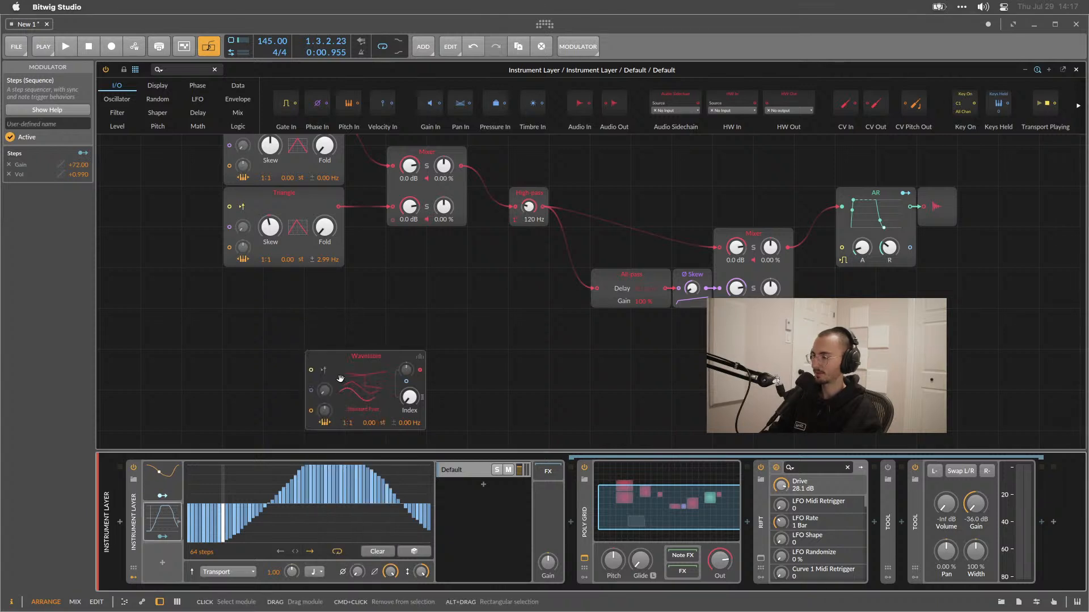
key("space")
key("space")
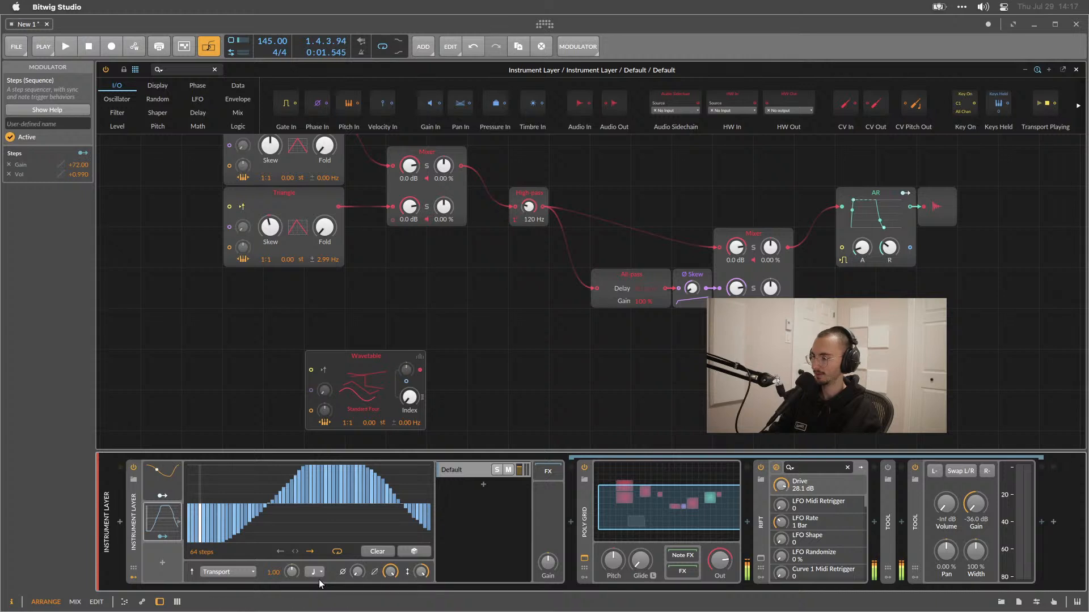
mouse_move(292, 571)
left_mouse_down()
mouse_move(292, 556)
mouse_move(291, 573)
left_mouse_up()
key("space")
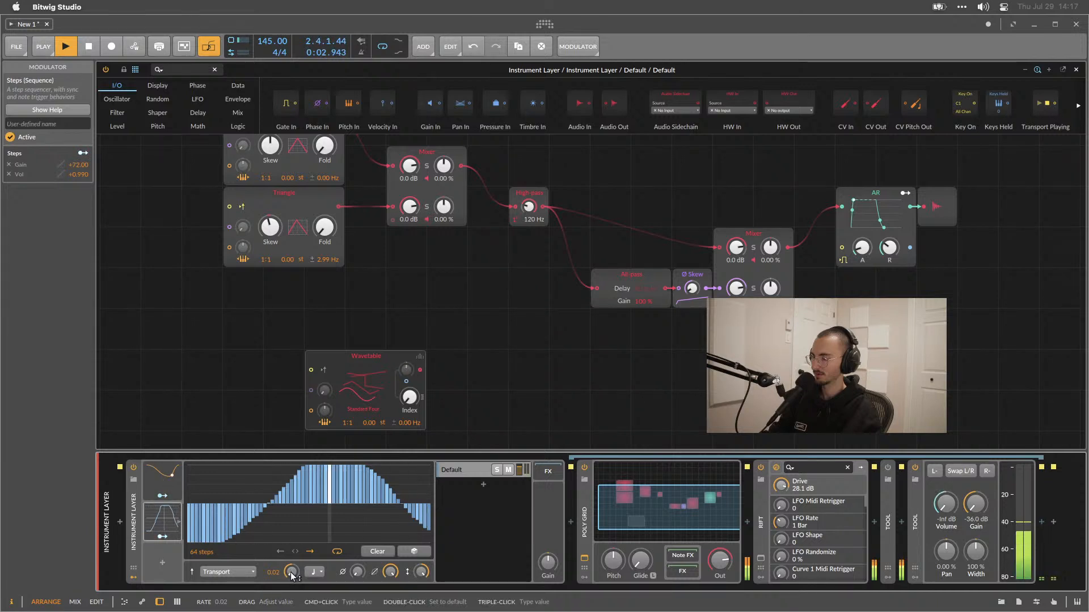
Switch the Steps modulator to Note Restart mode and set its timebase to Quarter note with a rate of 1.00.
left_click(228, 572)
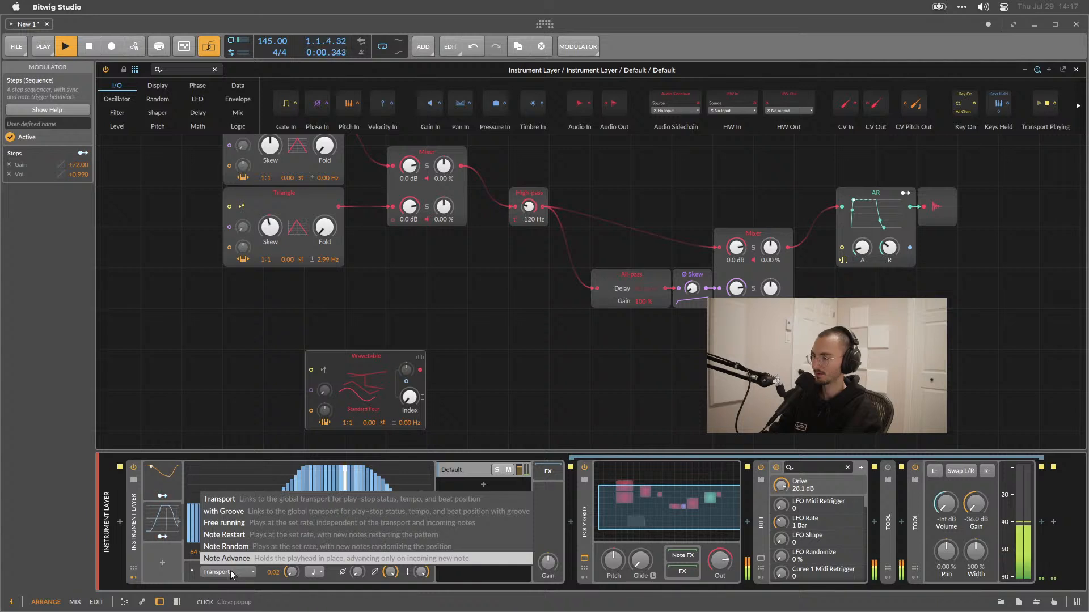
left_click(230, 536)
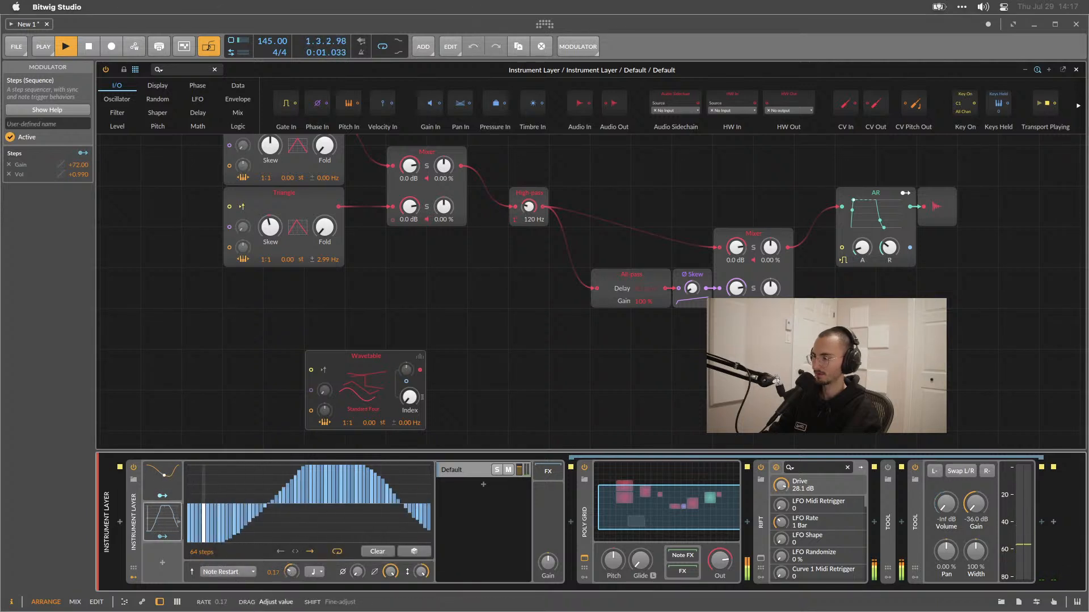
left_click(308, 573)
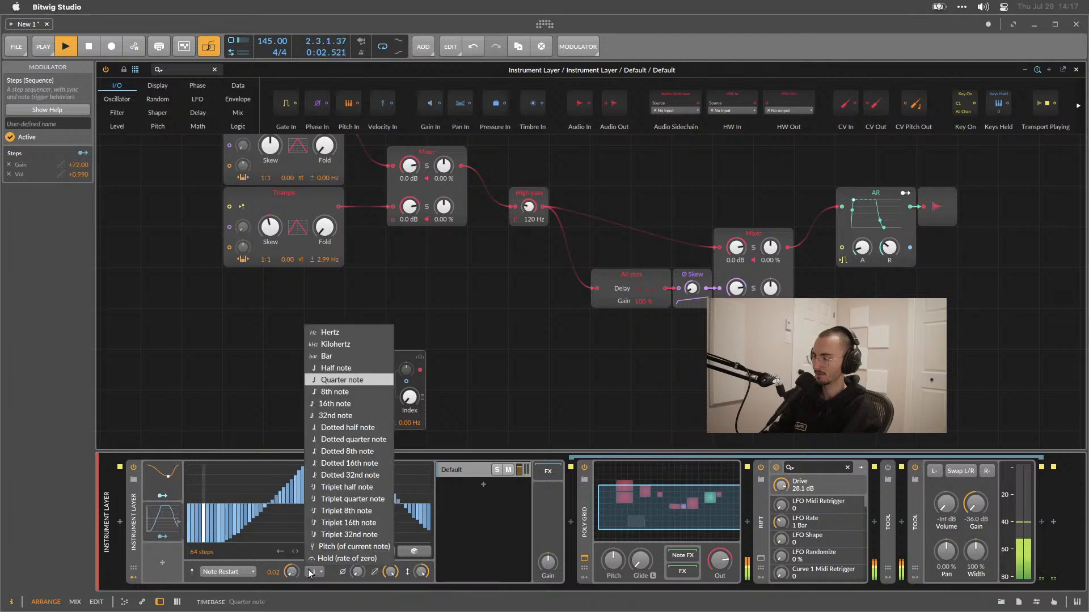
left_click(325, 511)
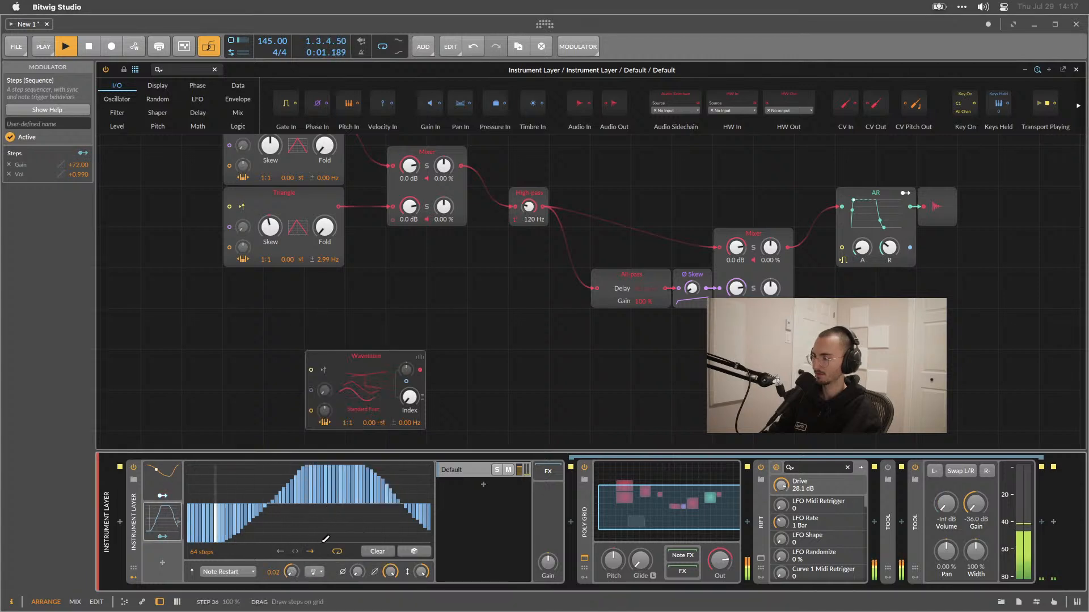
left_click(313, 573)
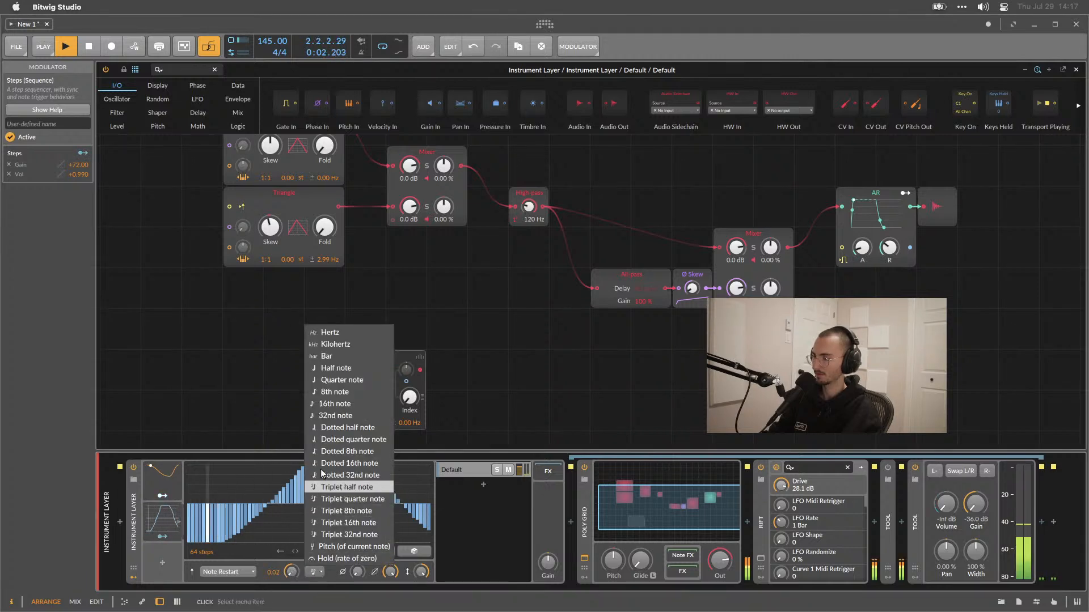
left_click(340, 380)
left_click_drag(291, 572, 291, 549)
left_click_drag(292, 572, 292, 558)
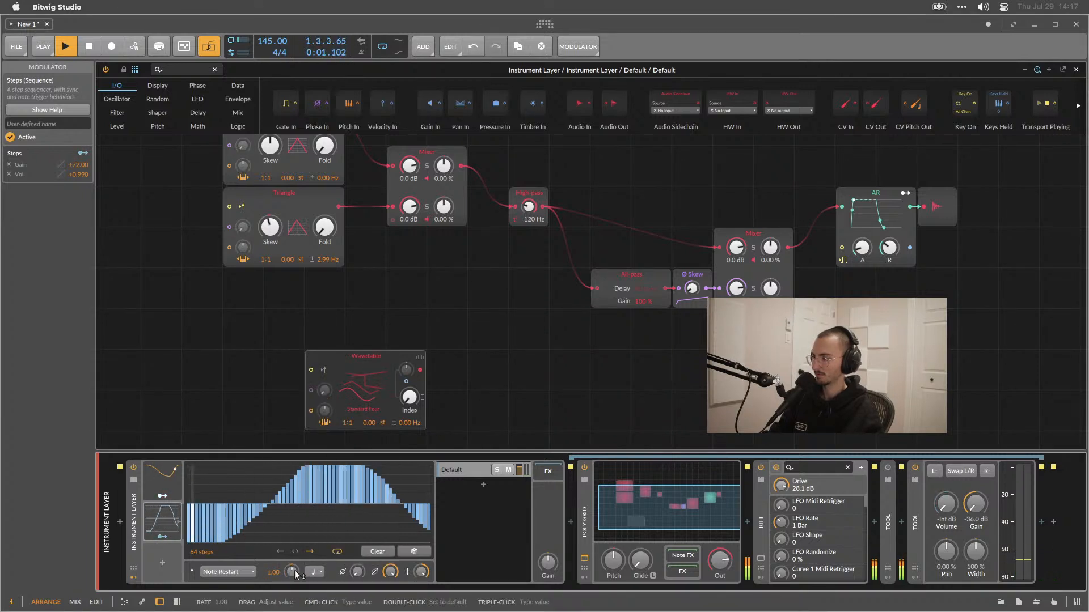
Try extreme Steps rate values during playback, resetting the rate to default each time.
key("space")
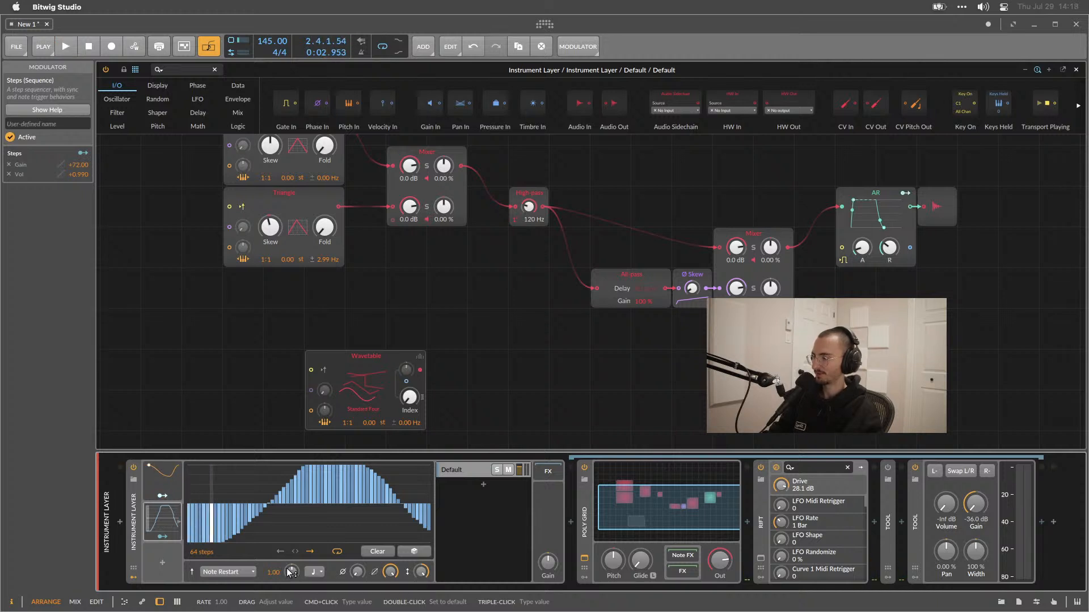
left_click_drag(291, 572, 291, 611)
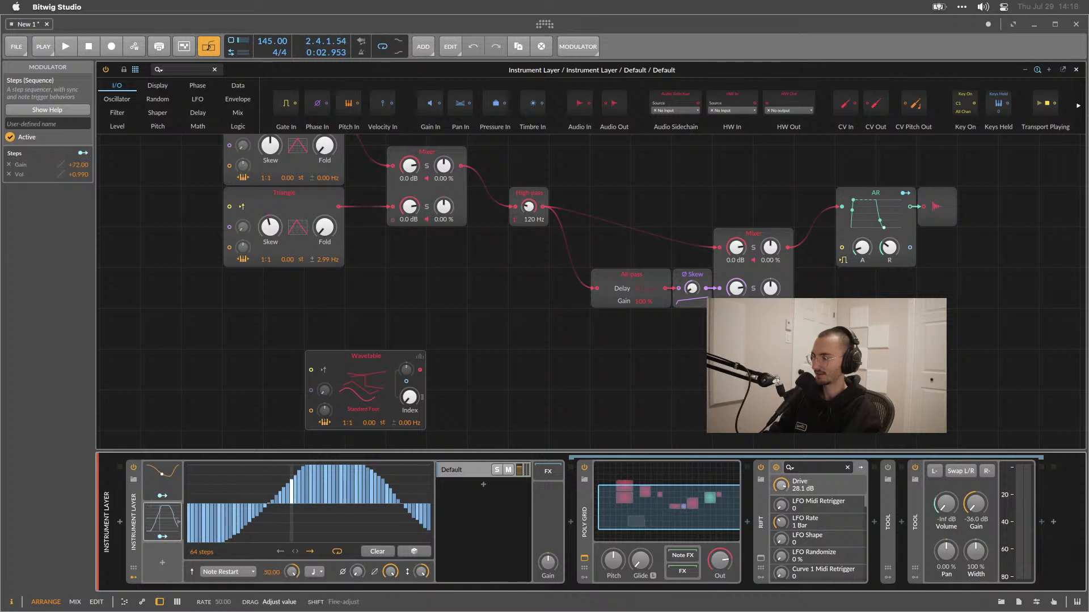
double_click(292, 572)
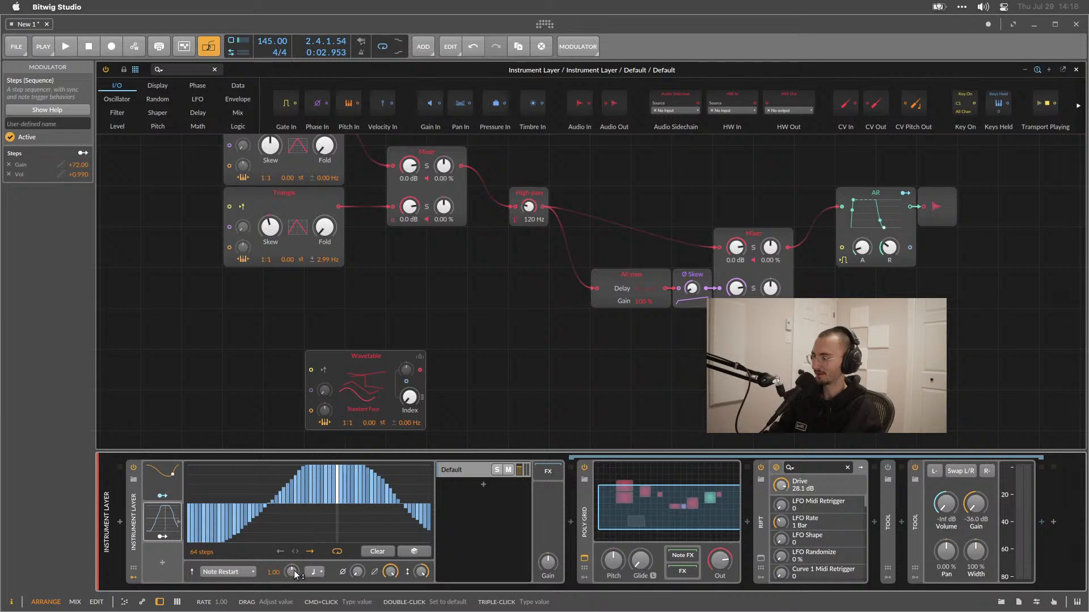
key("space")
left_click_drag(290, 573, 290, 609)
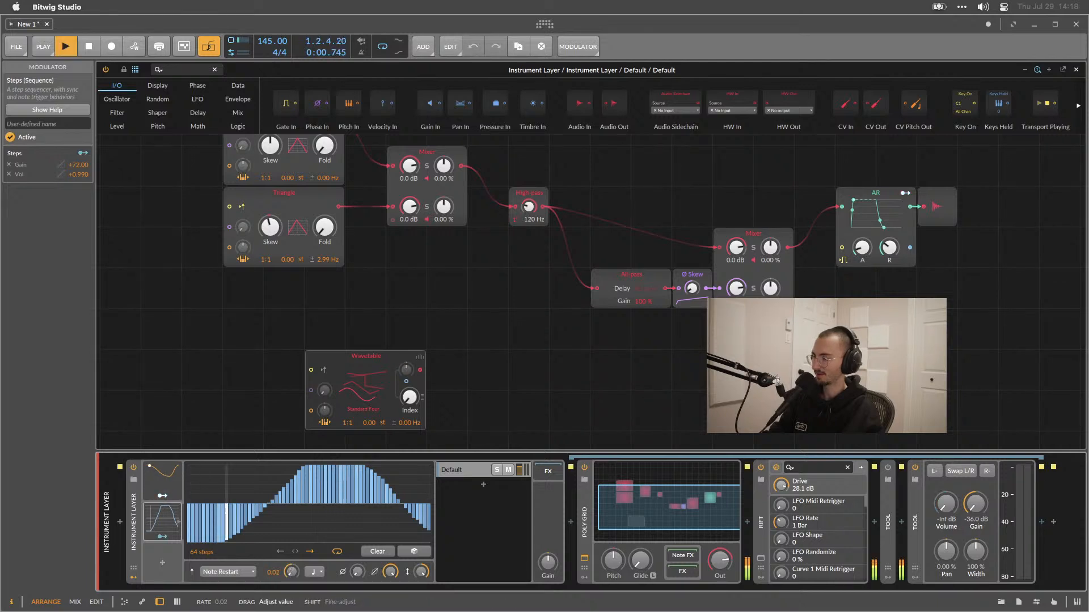
double_click(292, 573)
key("space")
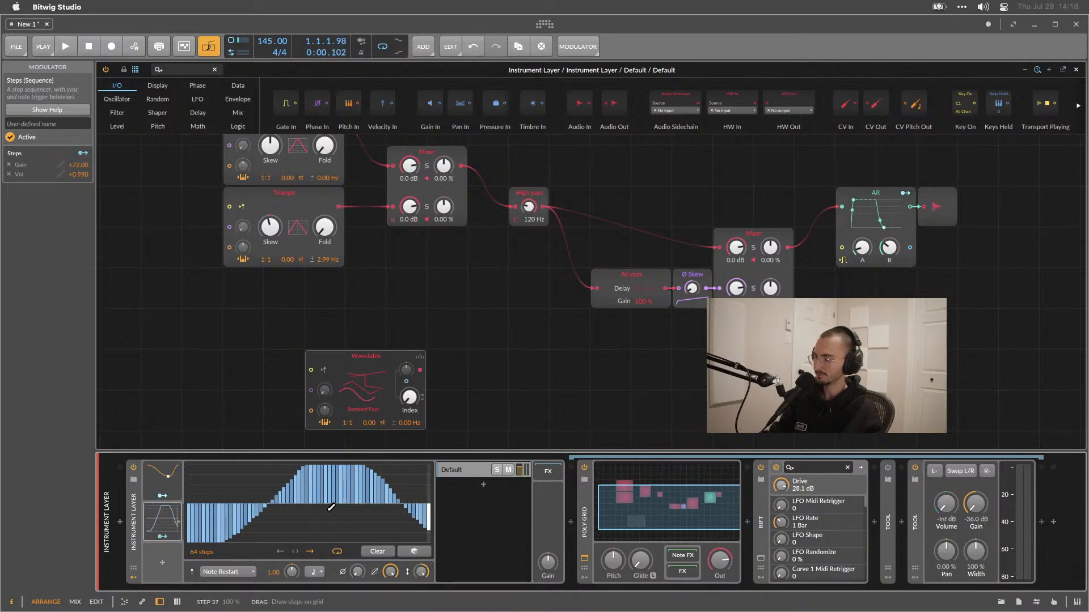
Use Spotlight to calculate 1/64, then dismiss it.
key("super+space")
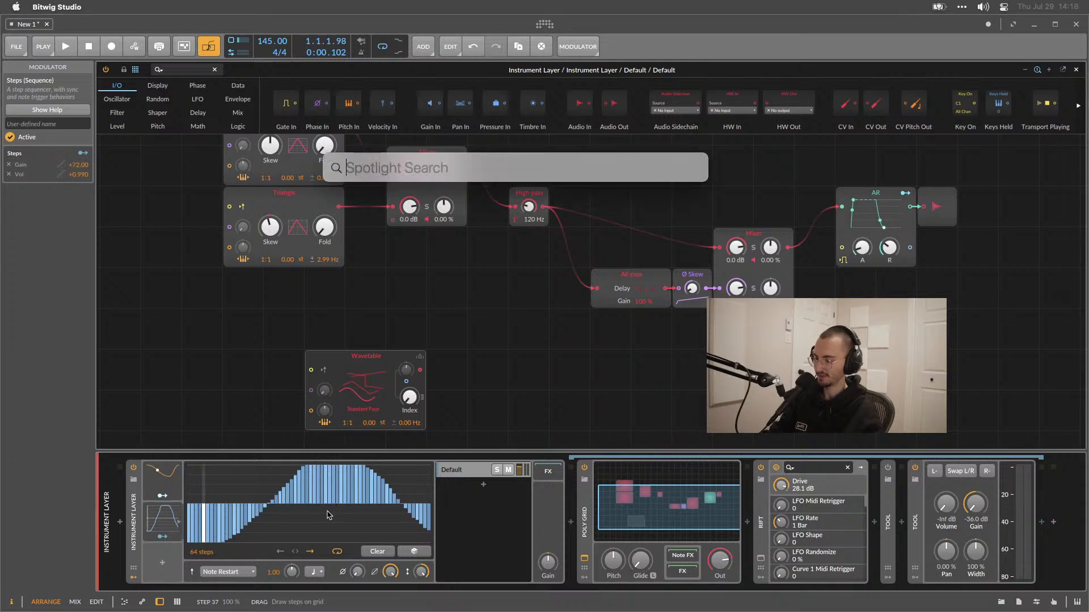
type("1/64")
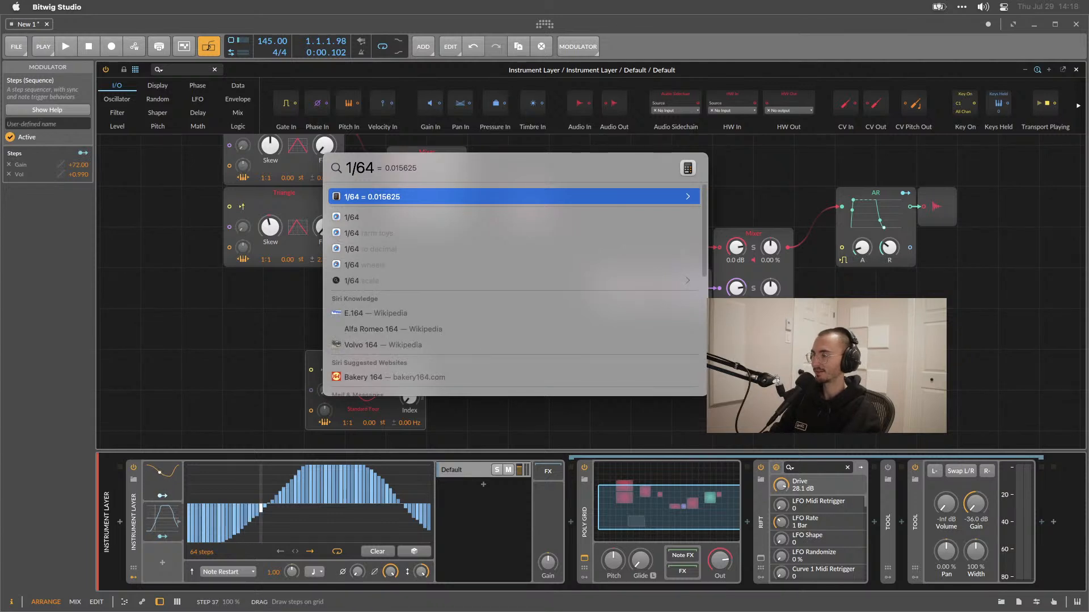
key("Escape")
key("Escape")
Set the Steps timebase to 32nd note and its rate to 0.14 while playing, then stop playback.
left_click_drag(292, 573, 292, 611)
double_click(278, 574)
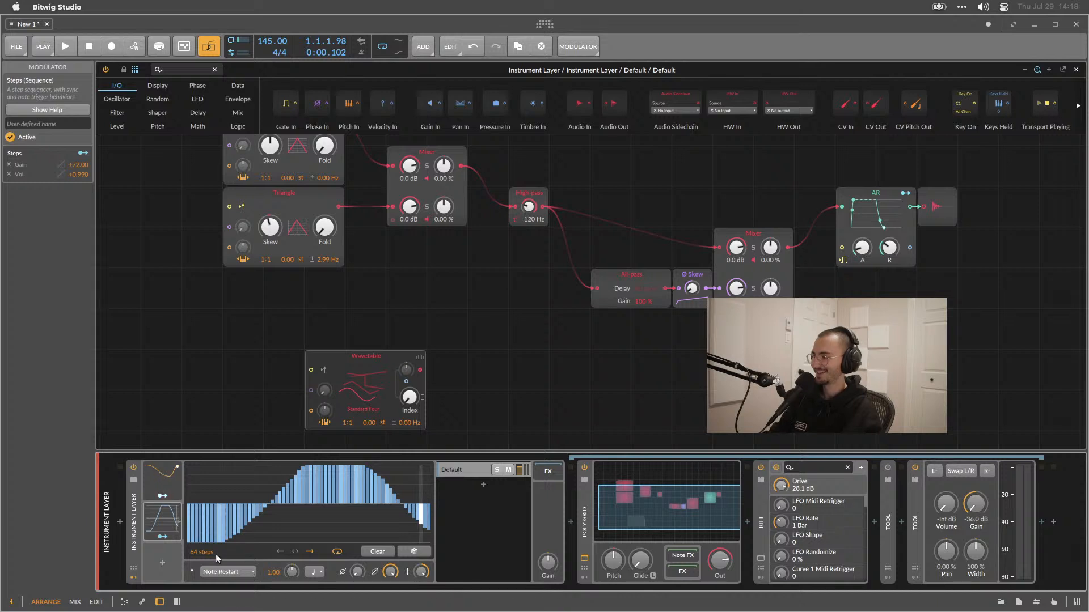
left_click(318, 573)
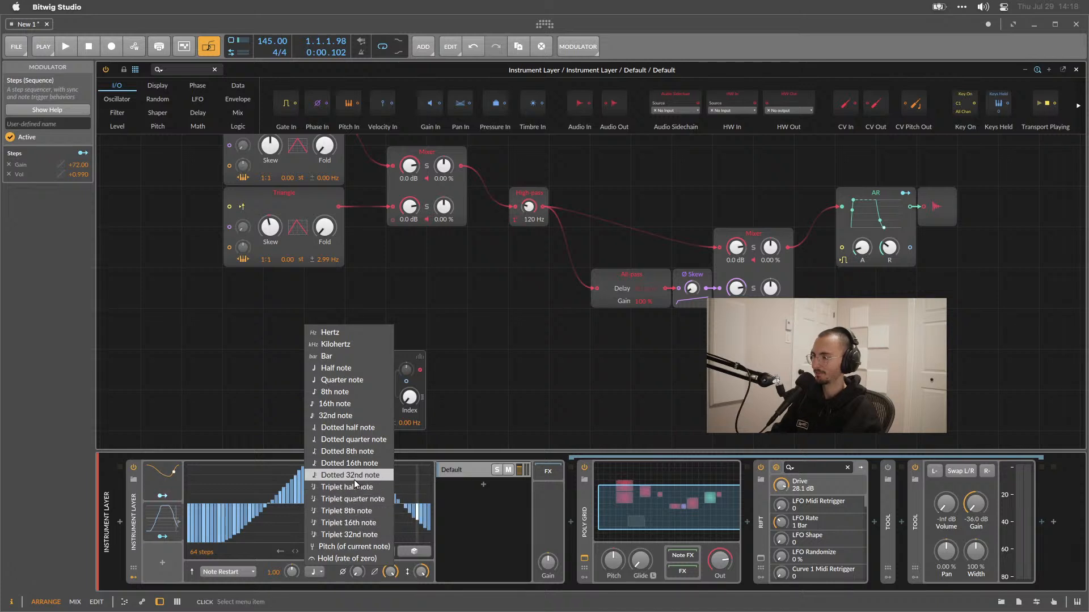
left_click(336, 414)
key("space")
left_click_drag(292, 569, 292, 563)
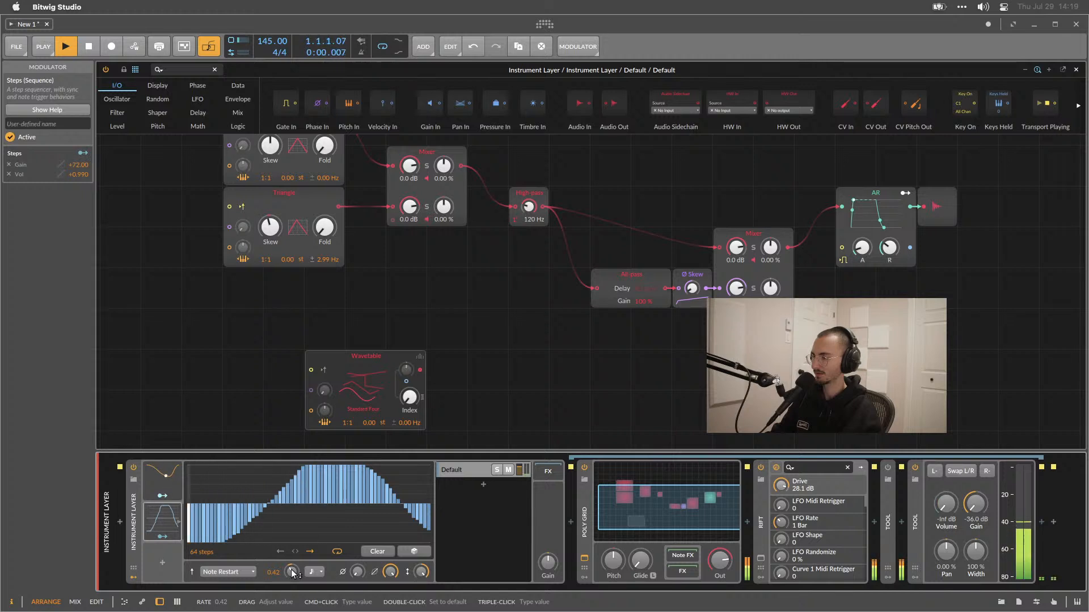
left_click_drag(292, 570, 292, 574)
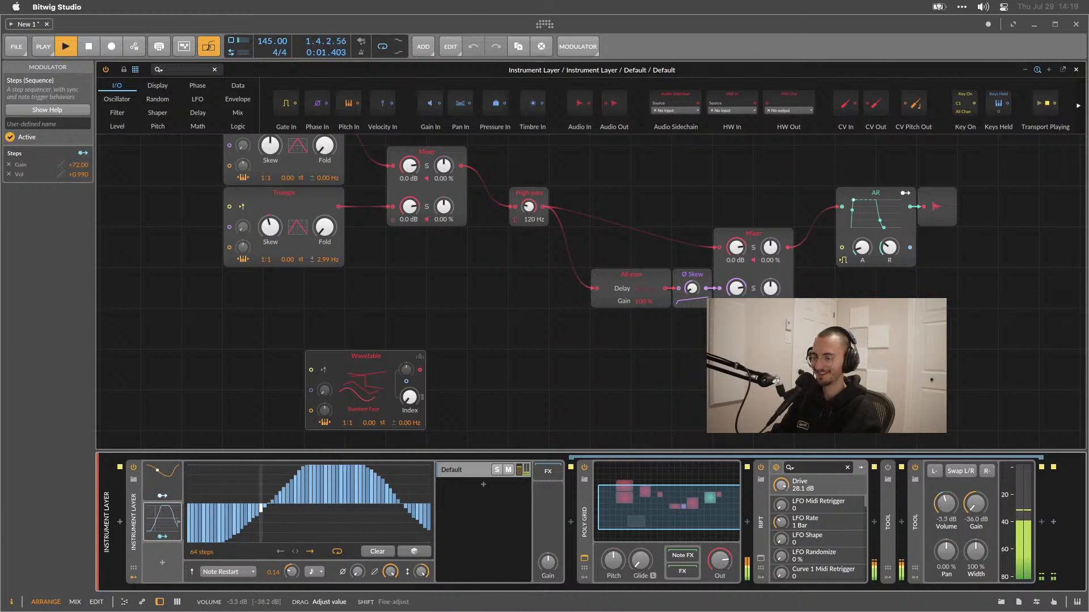
mouse_move(957, 506)
left_mouse_down()
mouse_move(957, 491)
mouse_move(958, 507)
left_mouse_up()
left_click(163, 536)
key("space")
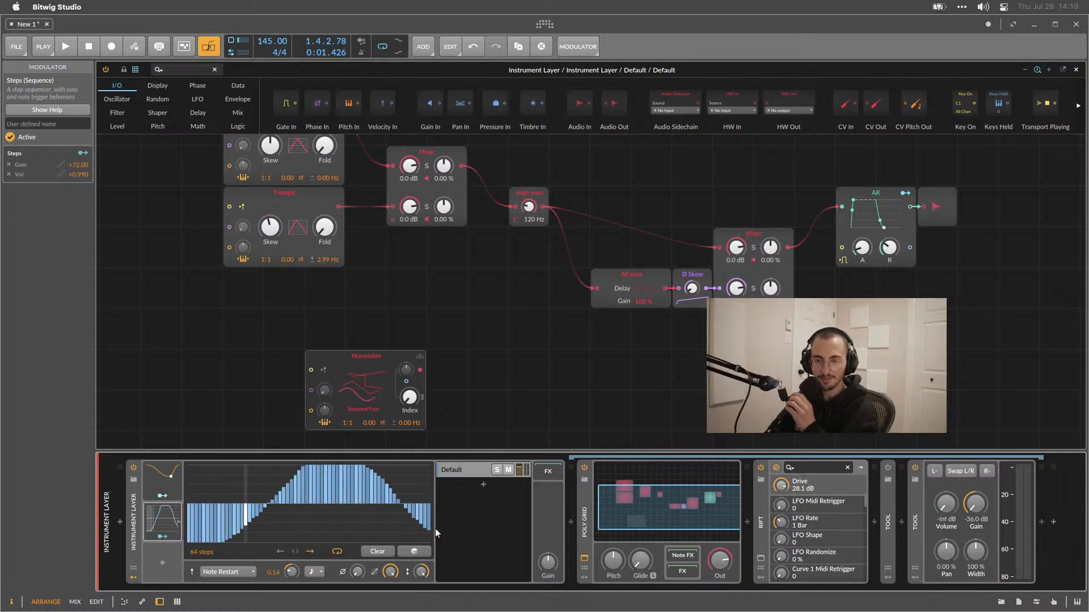
Generate a Sine shape in the Steps pattern and play it back.
right_click(246, 486)
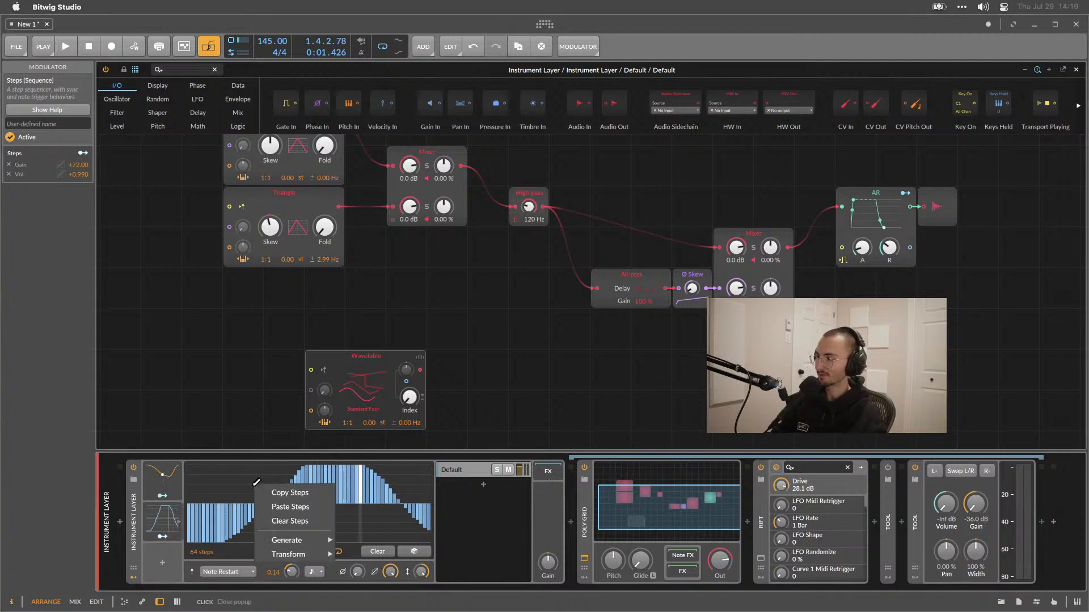
mouse_move(312, 556)
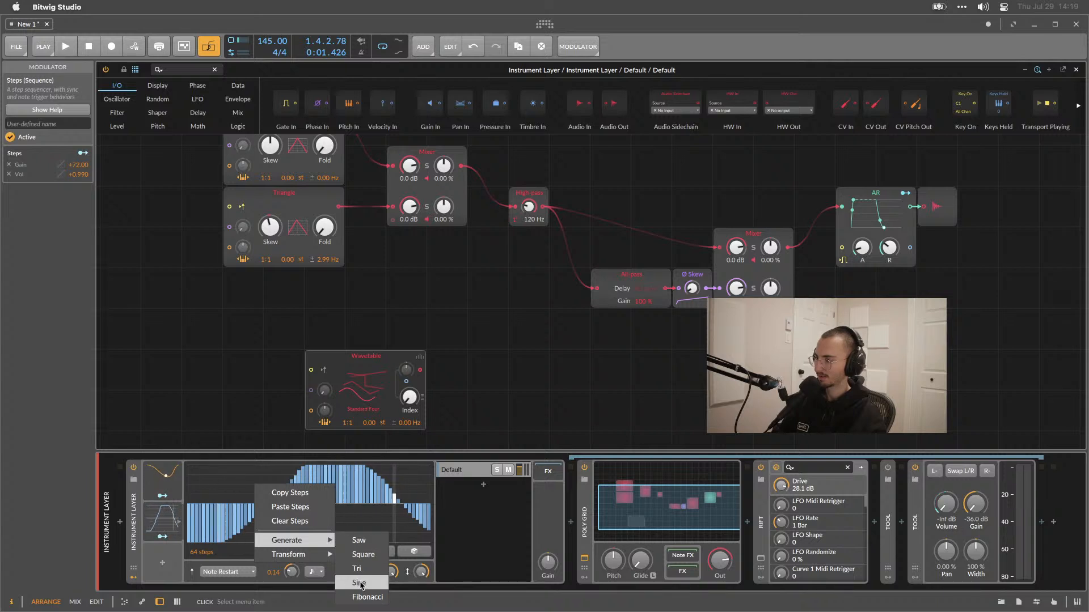
left_click(359, 583)
key("space")
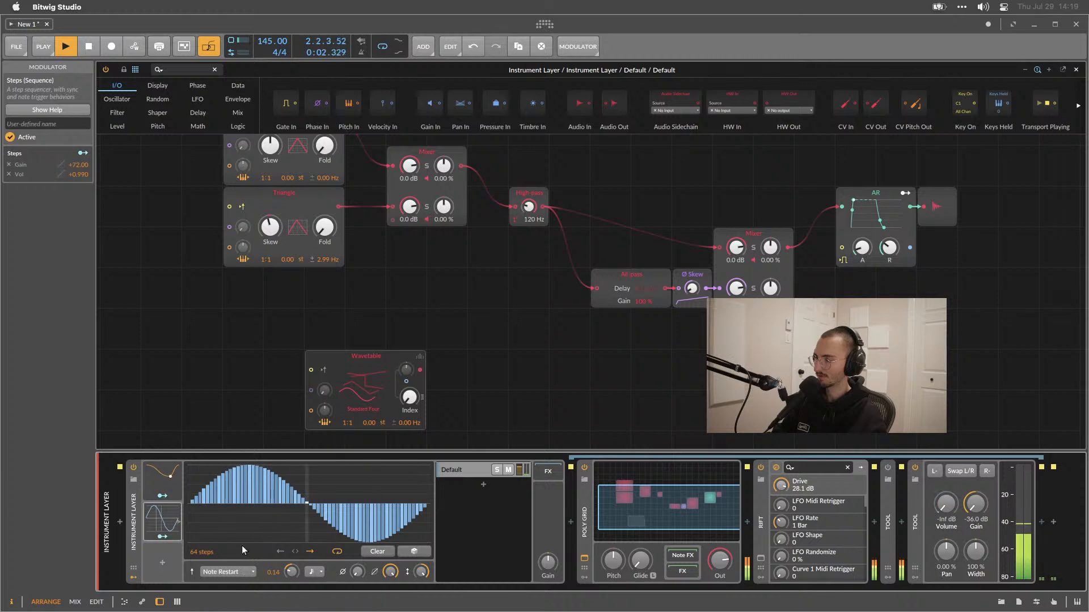
right_click(267, 517)
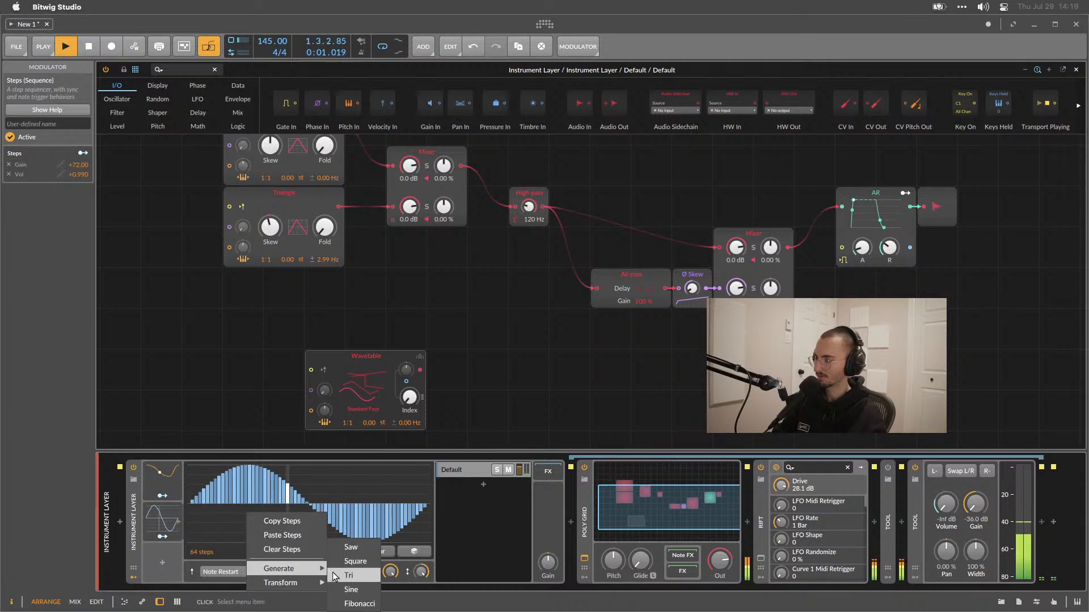
left_click(348, 588)
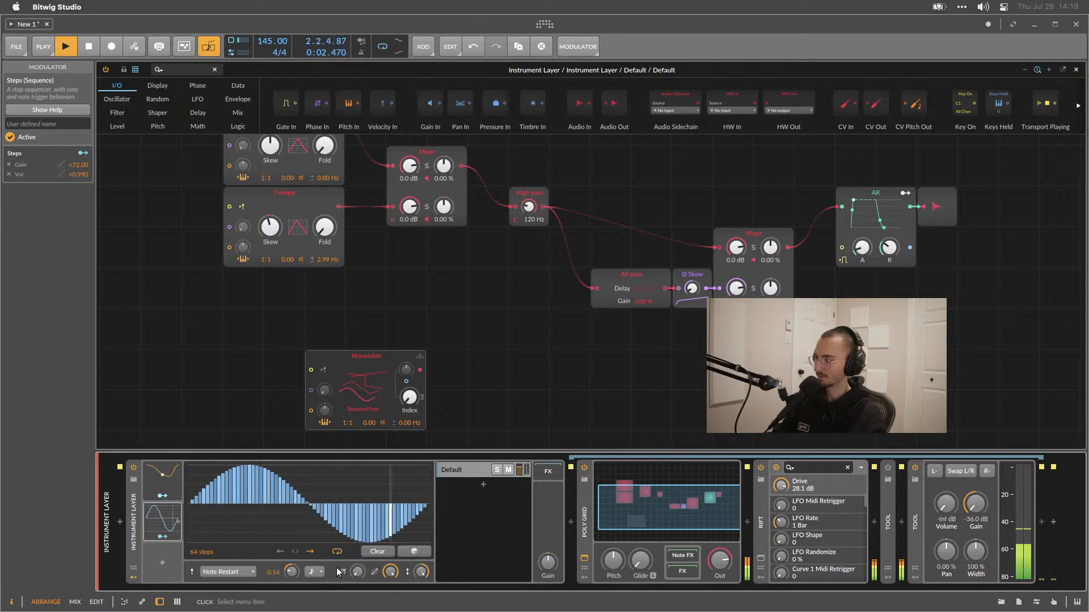
Generate a Fibonacci shape in the Steps pattern and apply the Normalize transform.
right_click(286, 516)
mouse_move(326, 572)
left_click(388, 600)
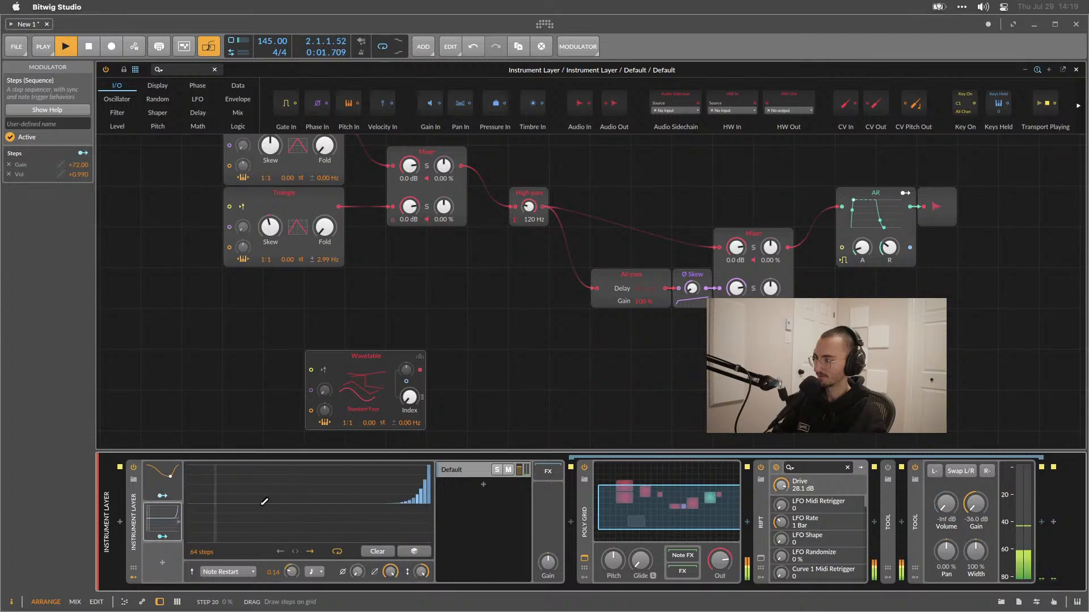
right_click(274, 505)
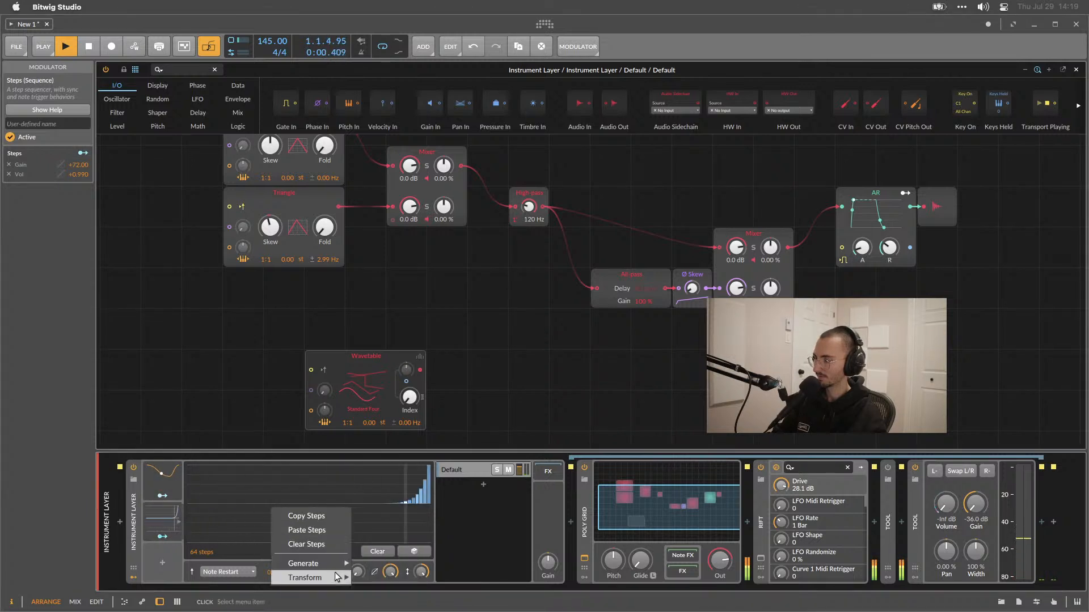
left_click(369, 578)
right_click(342, 537)
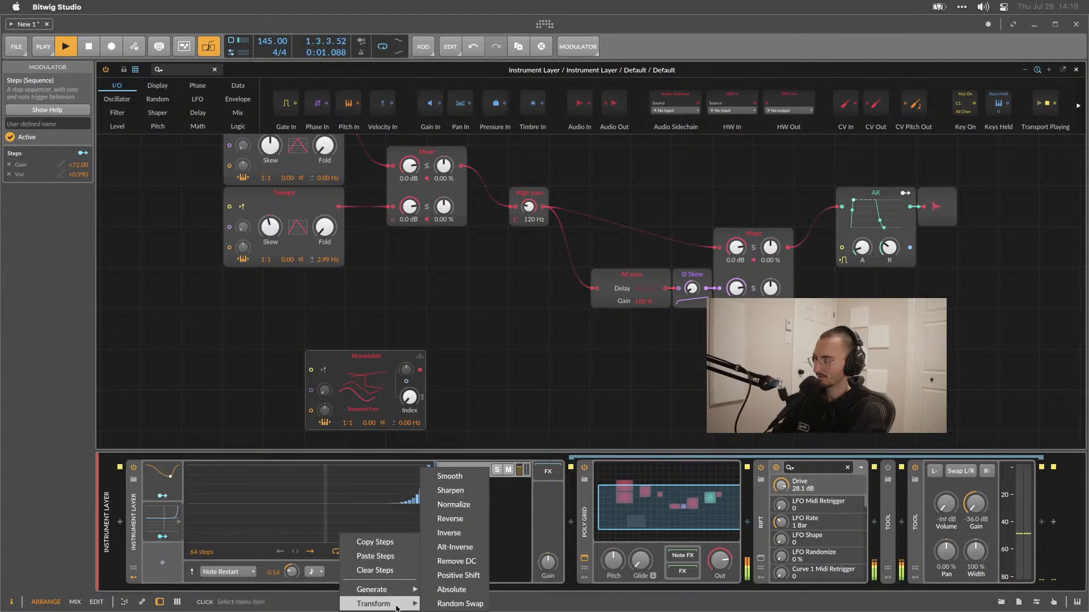
left_click(462, 509)
Hand-draw some steps into the pattern and normalize it again.
mouse_move(363, 494)
left_mouse_down()
mouse_move(287, 482)
mouse_move(397, 474)
mouse_move(250, 472)
mouse_move(221, 495)
mouse_move(339, 499)
mouse_move(348, 512)
left_mouse_up()
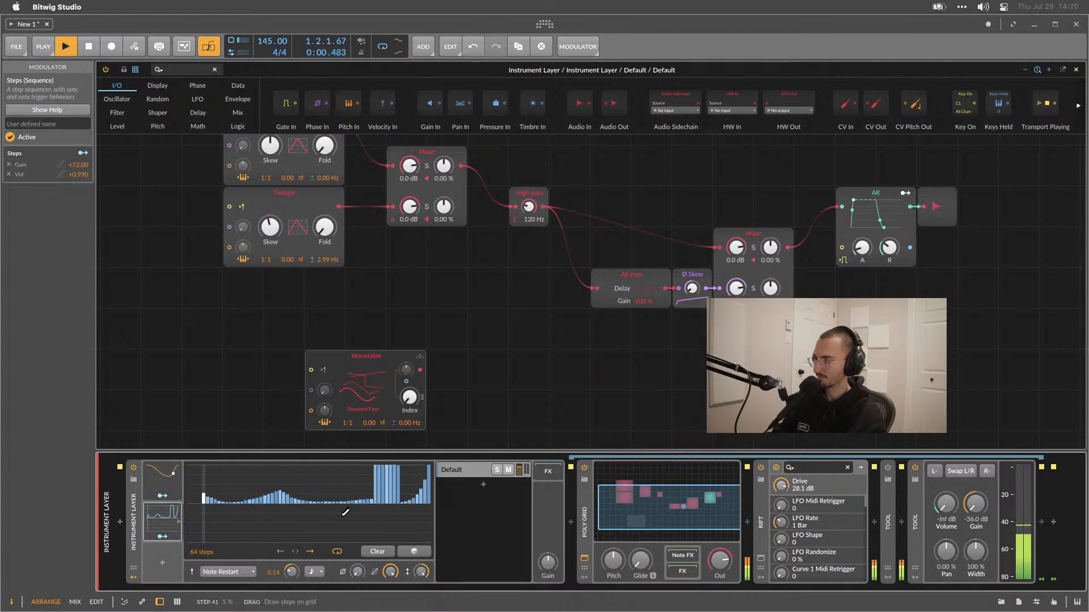
right_click(343, 519)
mouse_move(385, 587)
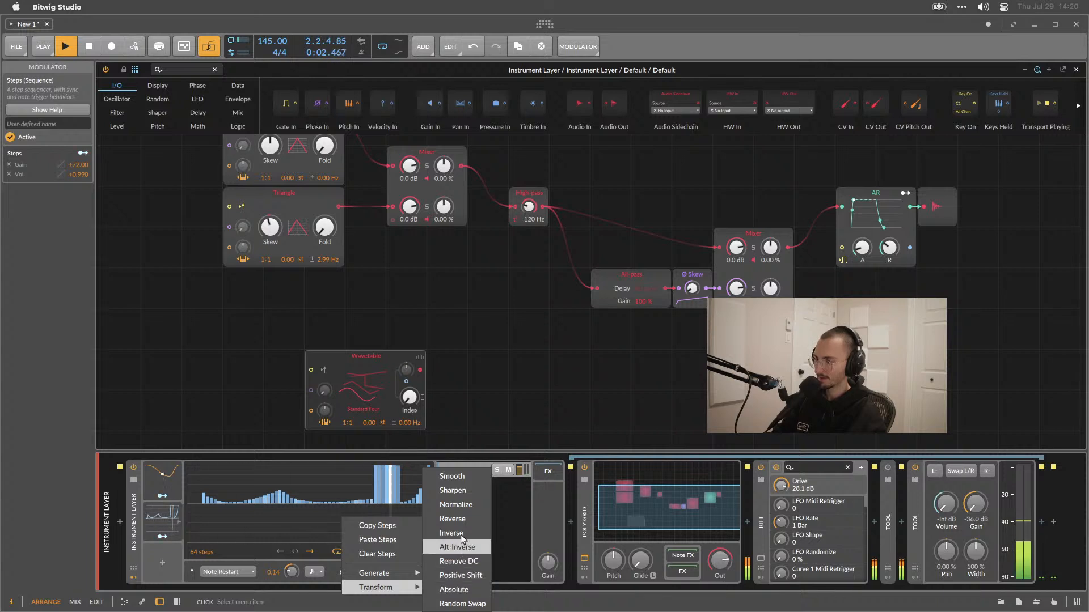
left_click(455, 505)
Paint a gently rising ramp of steps across most of the sequence.
key("space")
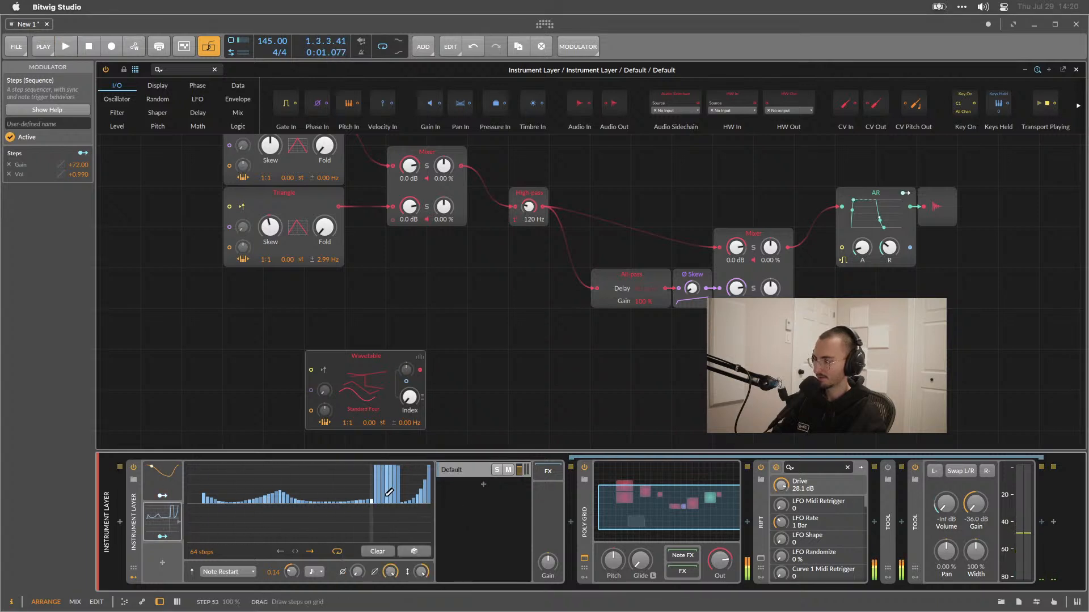
mouse_move(224, 502)
left_mouse_down()
mouse_move(385, 485)
mouse_move(252, 479)
mouse_move(221, 482)
mouse_move(372, 492)
left_mouse_up()
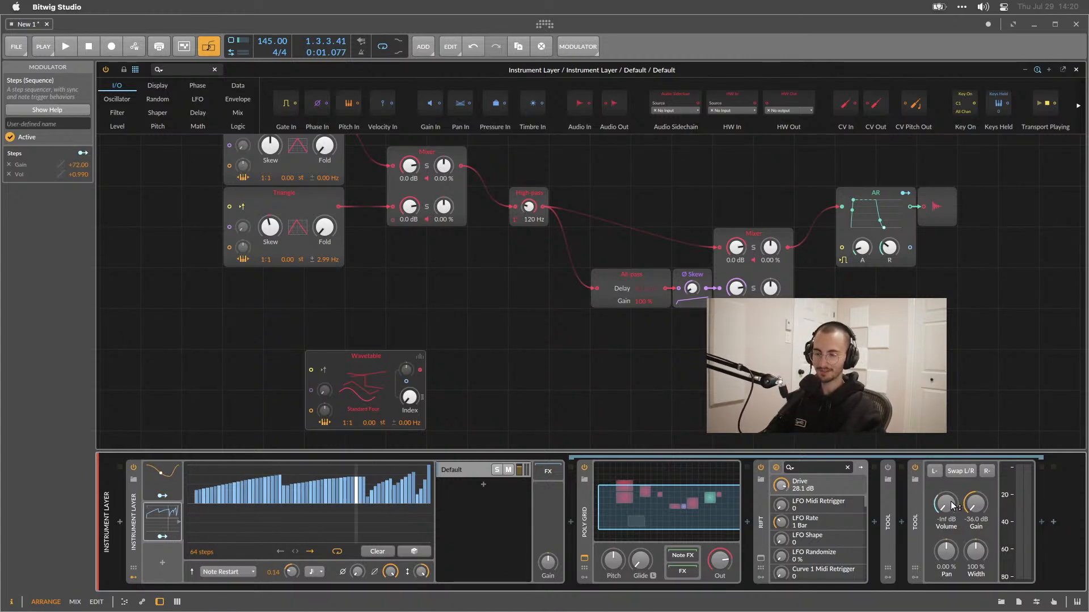
Set the new Tool device's Gain to its default 0.0 dB.
left_click_drag(975, 513, 974, 511)
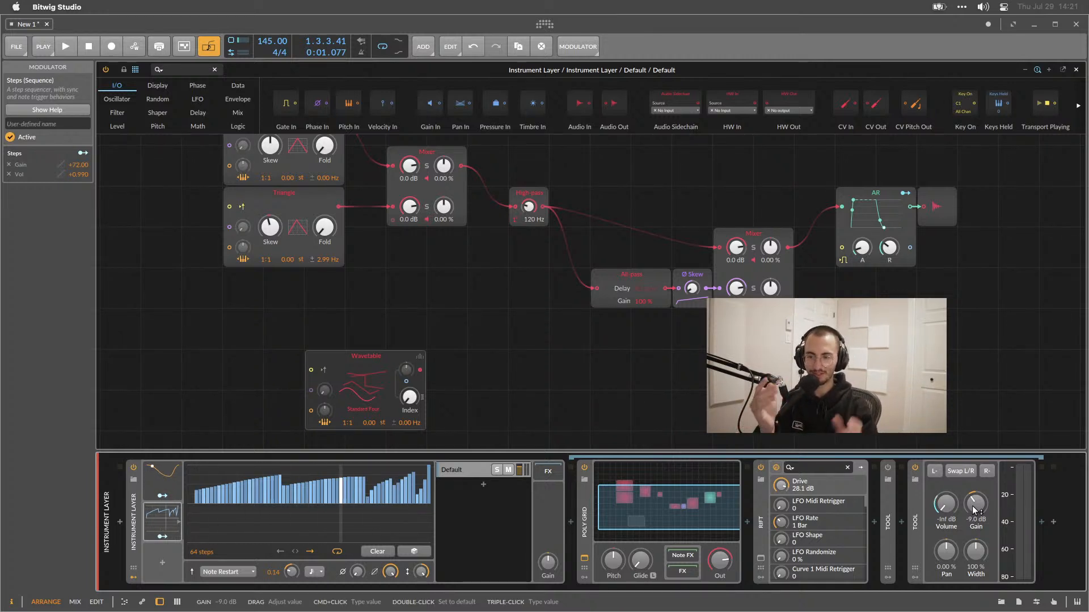
left_click_drag(974, 509, 974, 474)
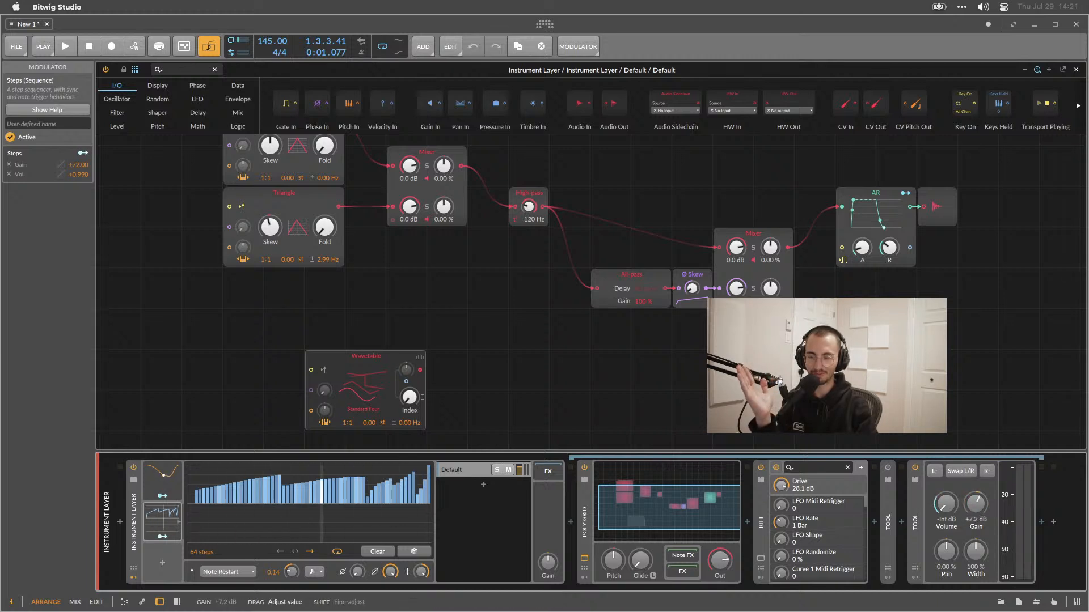
double_click(973, 505)
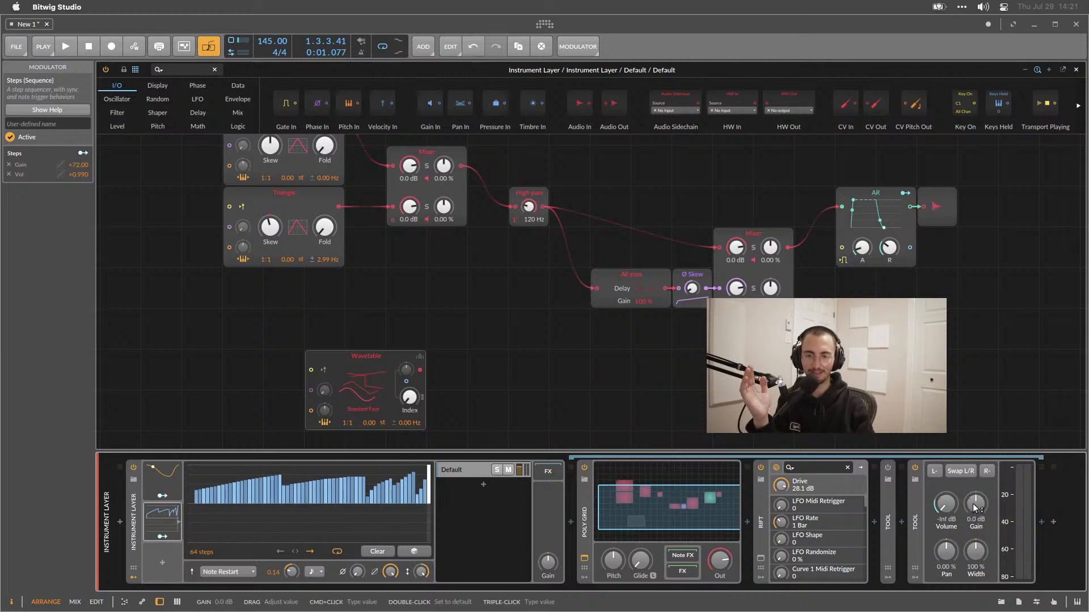